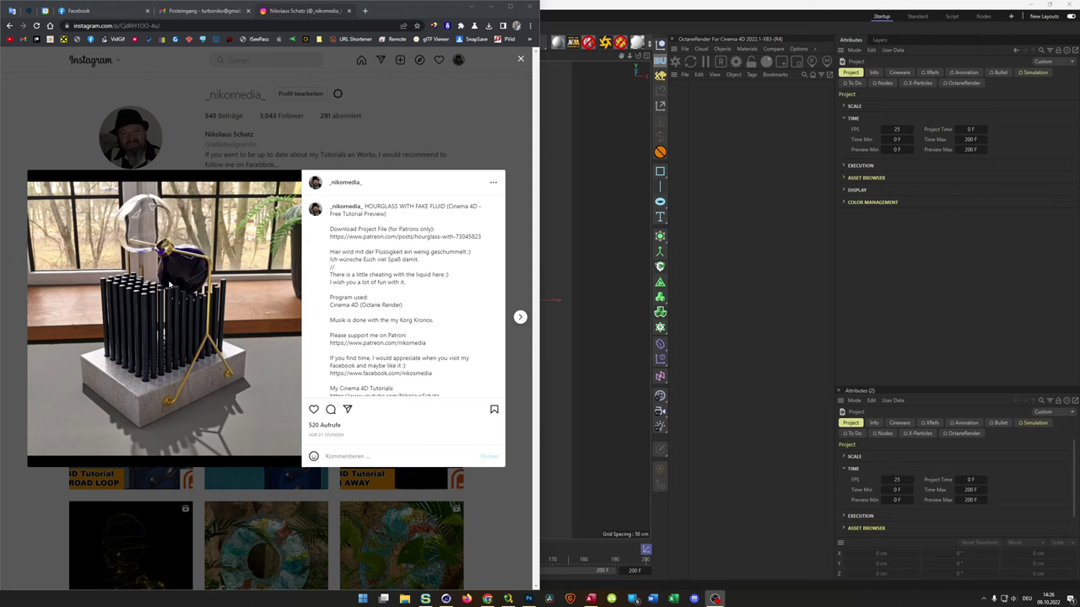
Leave the Instagram hourglass preview in Chrome and switch to the maximized Cinema 4D window.
mouse_move(130, 323)
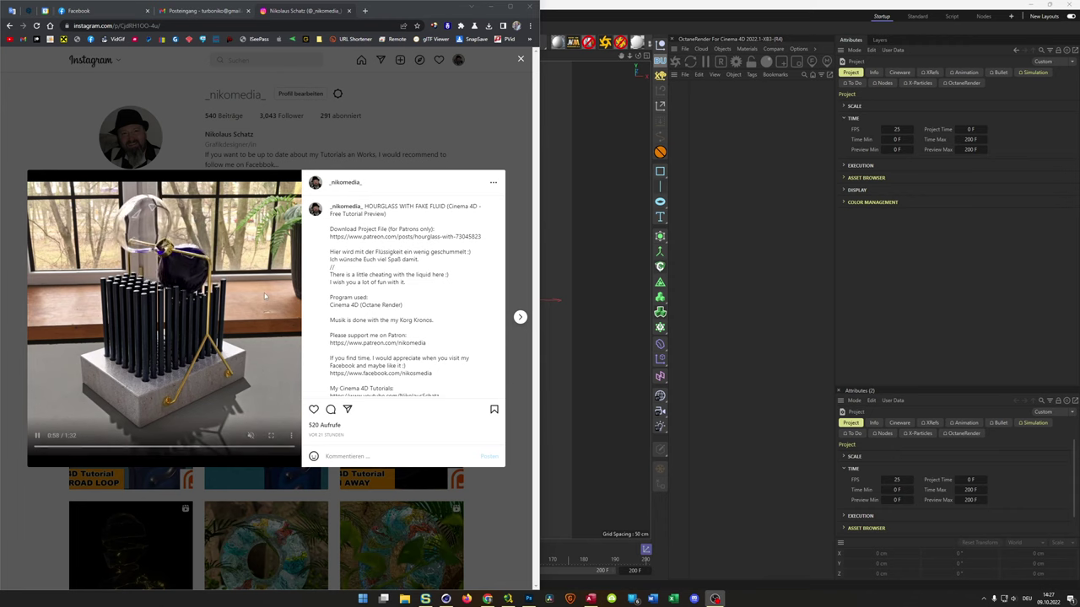
key("alt+Tab")
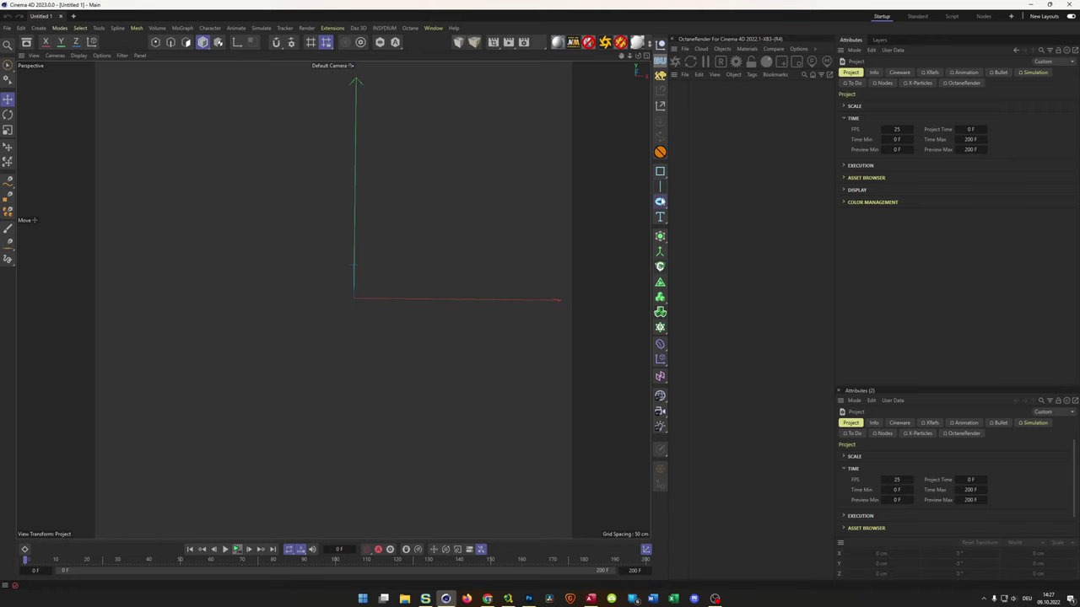
Add a Cylinder primitive from a floating primitives palette.
left_click(659, 202)
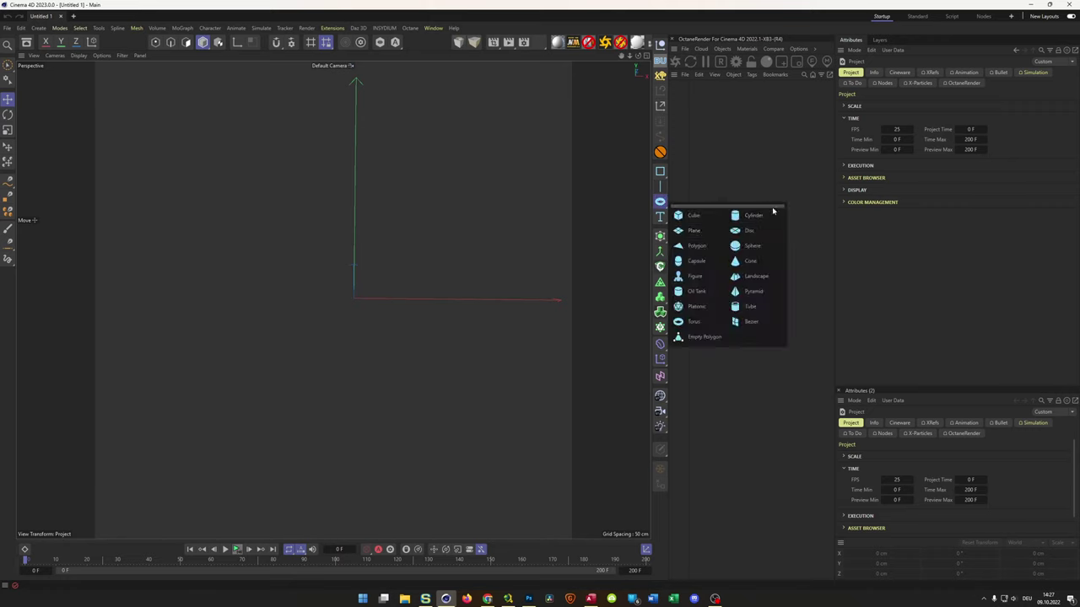
left_click_drag(725, 205, 675, 240)
left_click(733, 210)
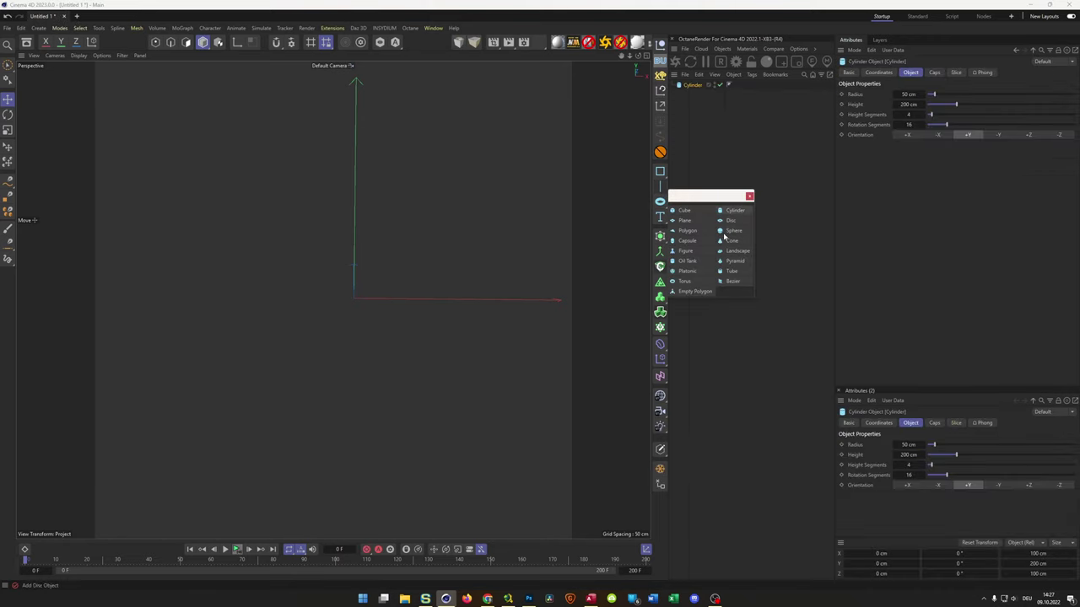
left_click(749, 196)
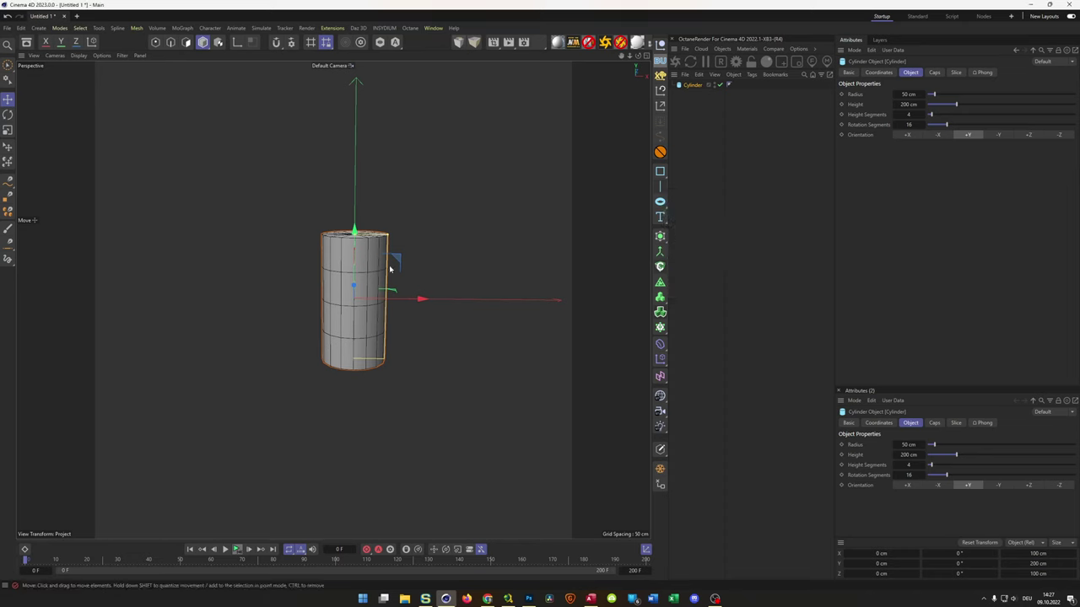
middle_click_drag(371, 276, 349, 279, "alt")
scroll(366, 270, "up", 3)
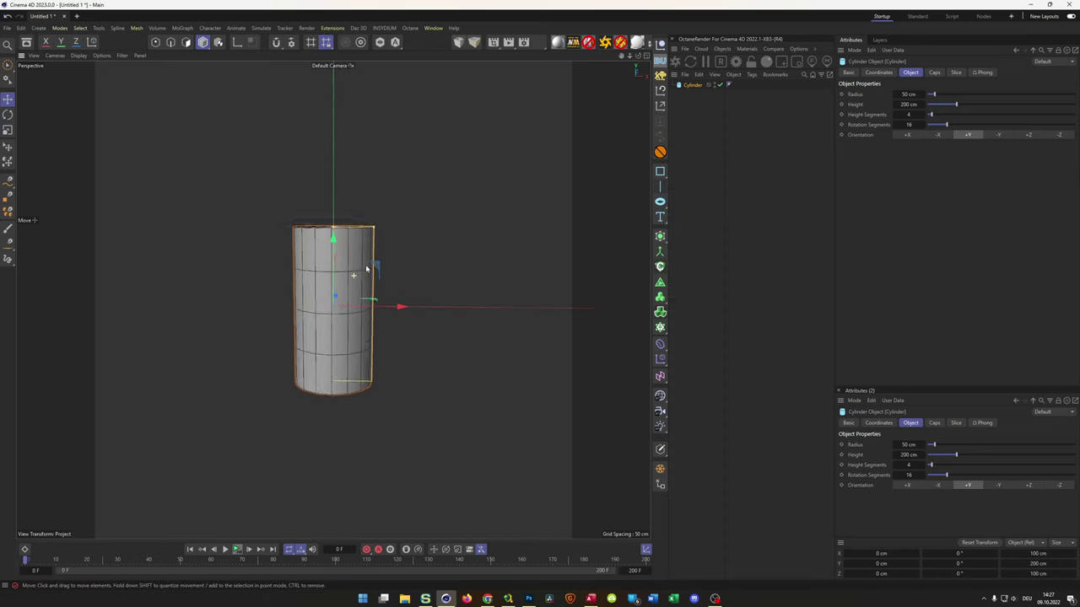
Try 16, then 14 height segments on the cylinder, checking it in the Right view.
double_click(909, 124)
double_click(908, 114)
type("16")
key("Return")
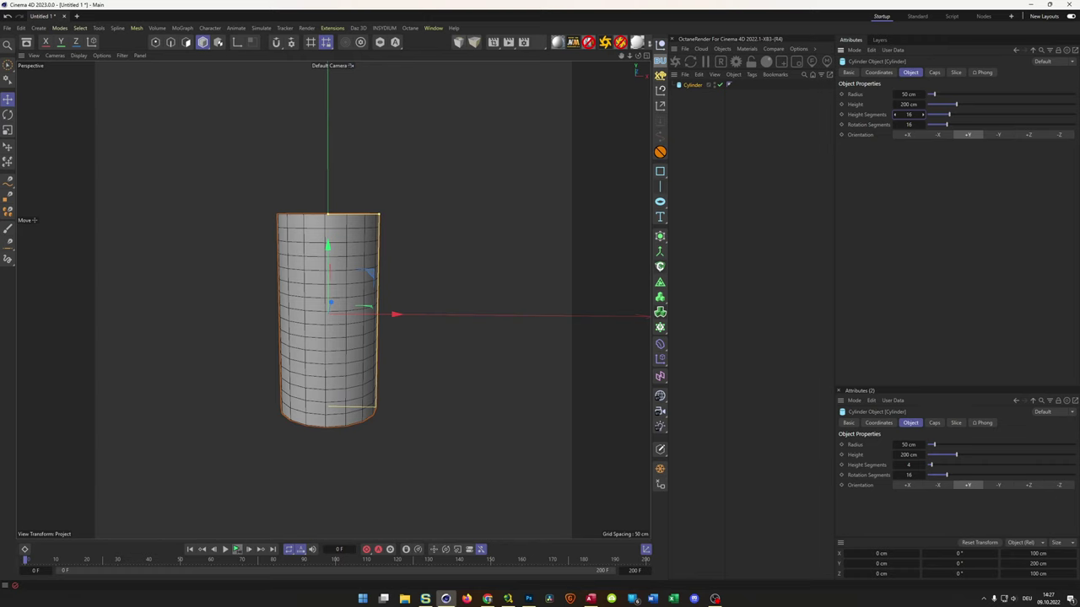
middle_click(331, 348)
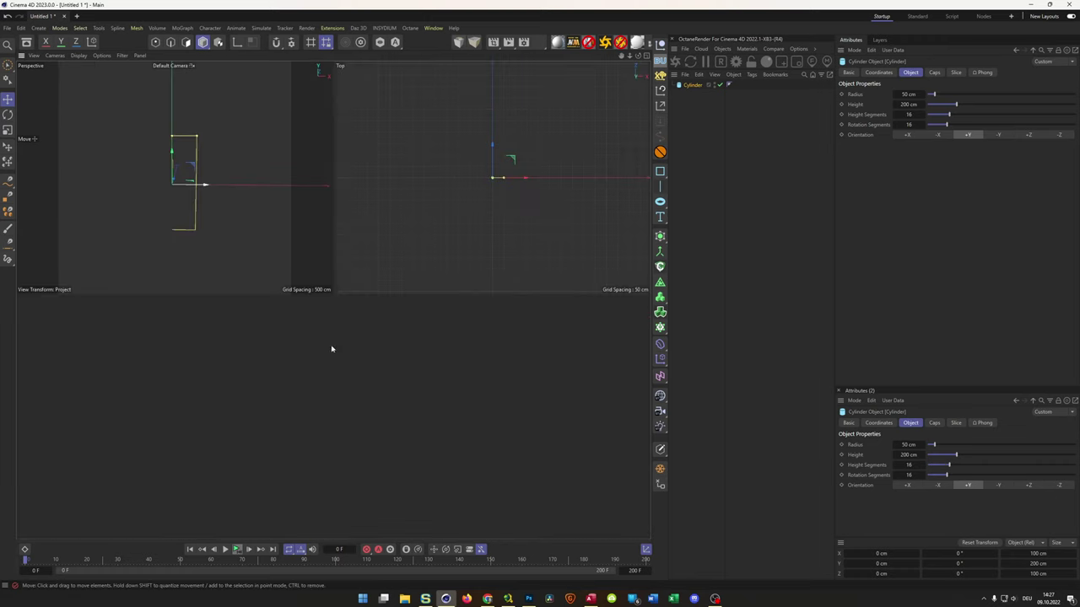
middle_click(224, 379)
scroll(371, 295, "up", 5)
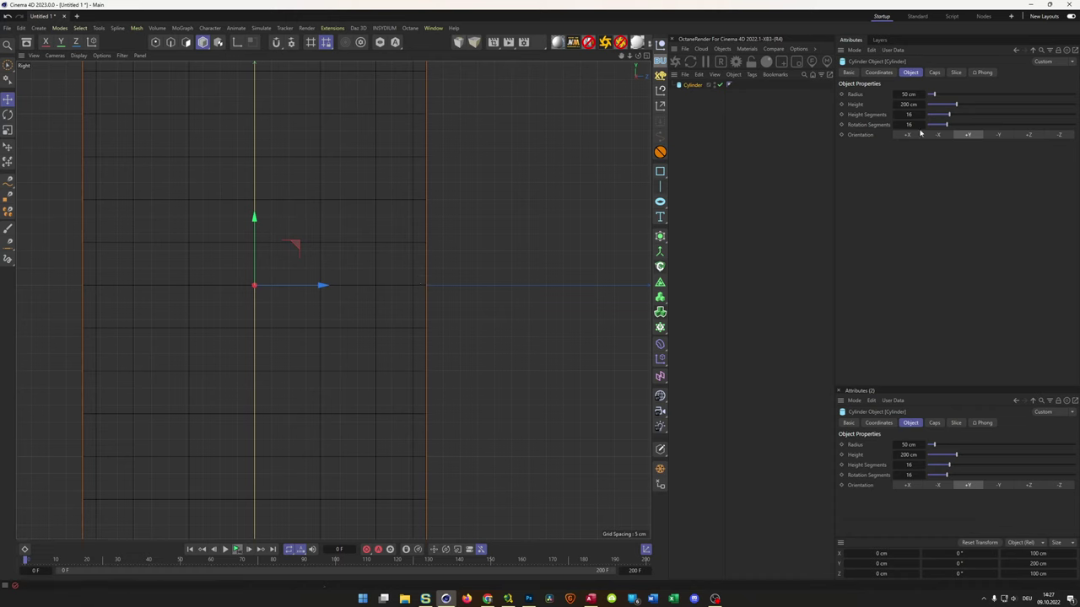
left_click_drag(898, 118, 897, 114)
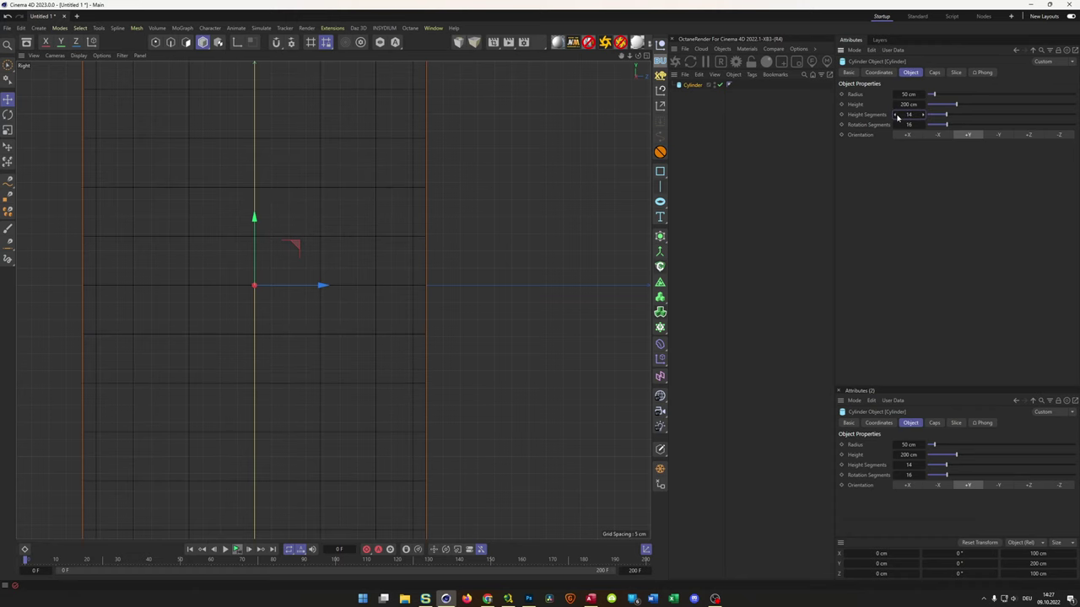
middle_click(466, 323)
middle_click(201, 188)
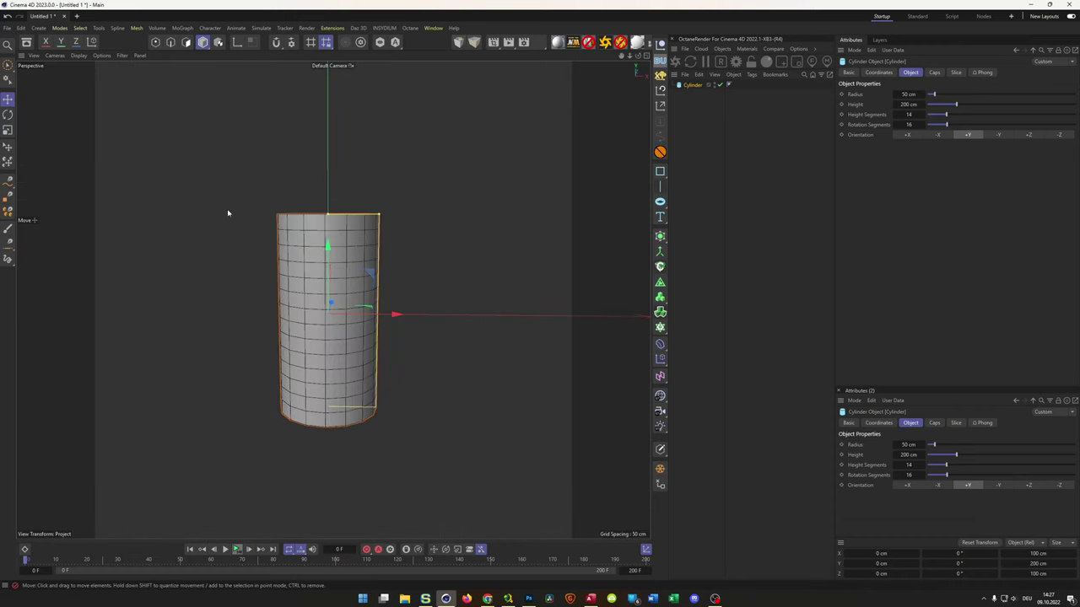
Settle the cylinder on 12 height segments and reframe the Perspective view.
left_click(904, 115)
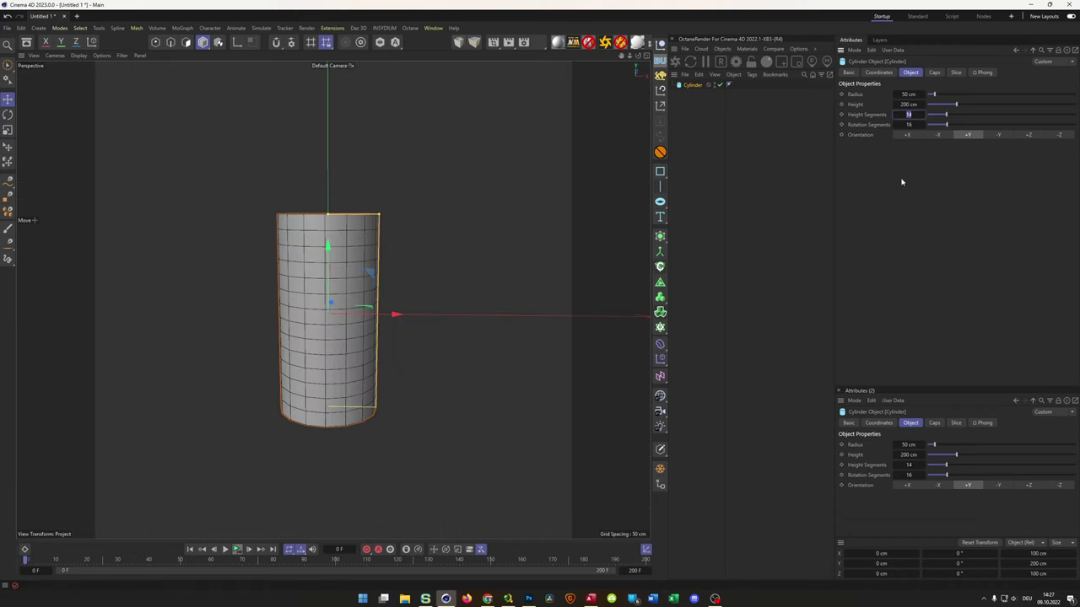
type("12")
key("Return")
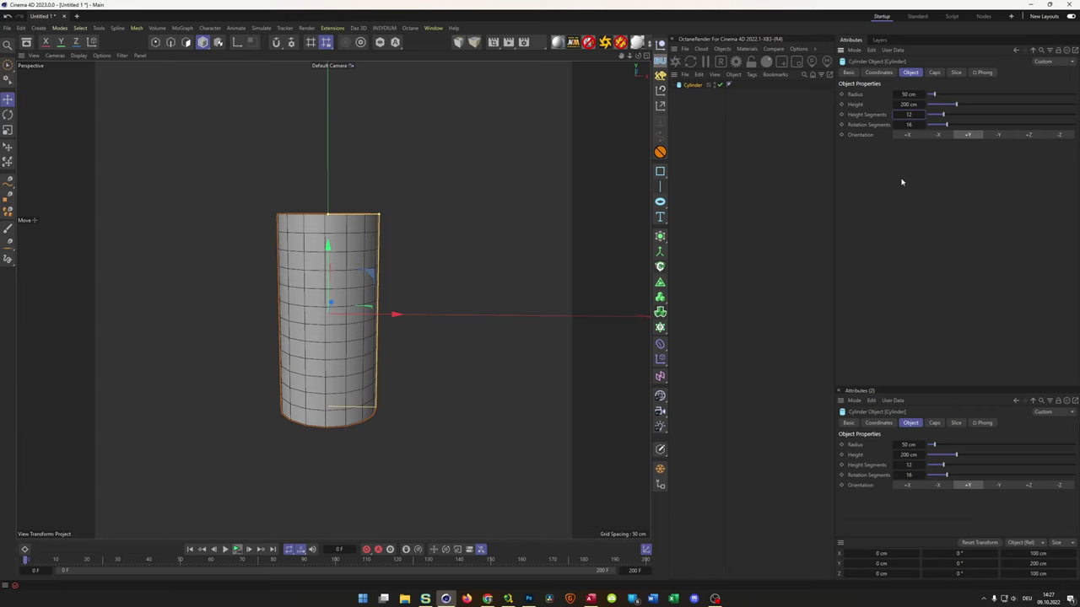
middle_click(465, 335)
scroll(210, 435, "up", 4)
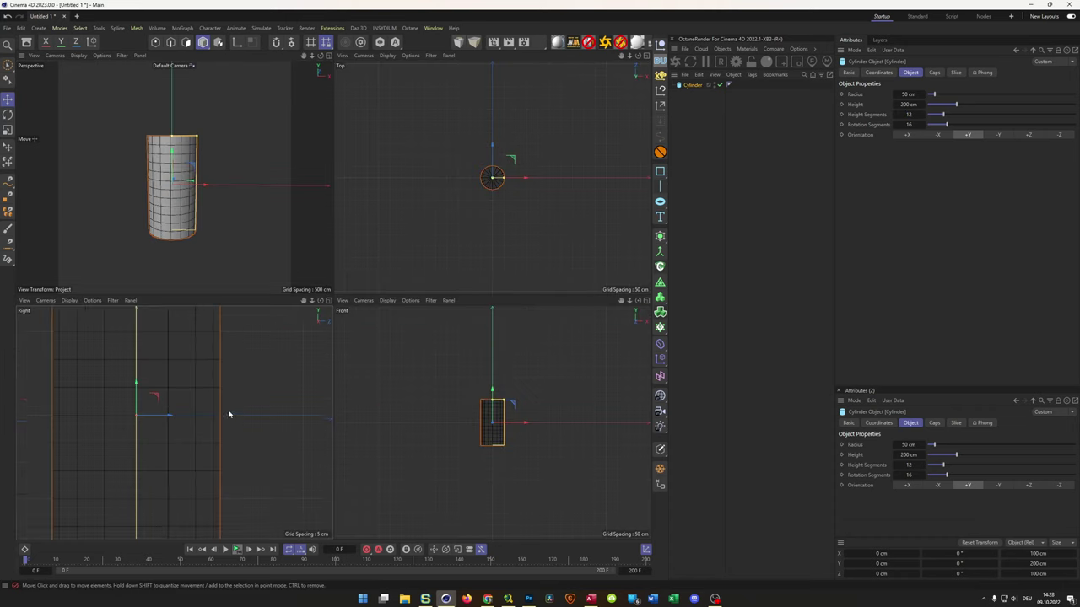
middle_click(252, 227)
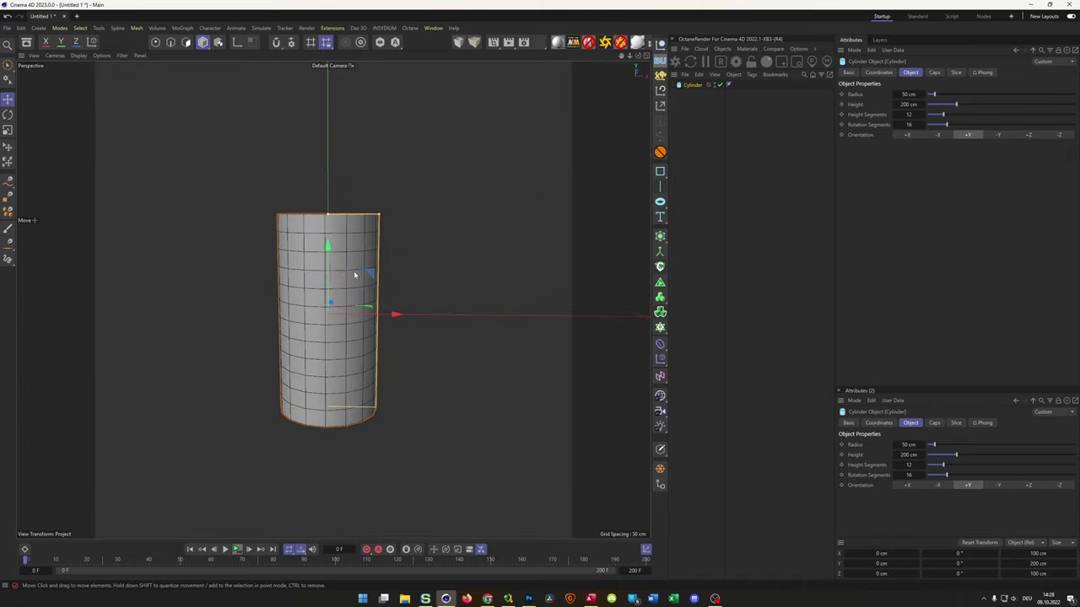
scroll(326, 282, "down", 4)
middle_click_drag(279, 292, 331, 273, "alt")
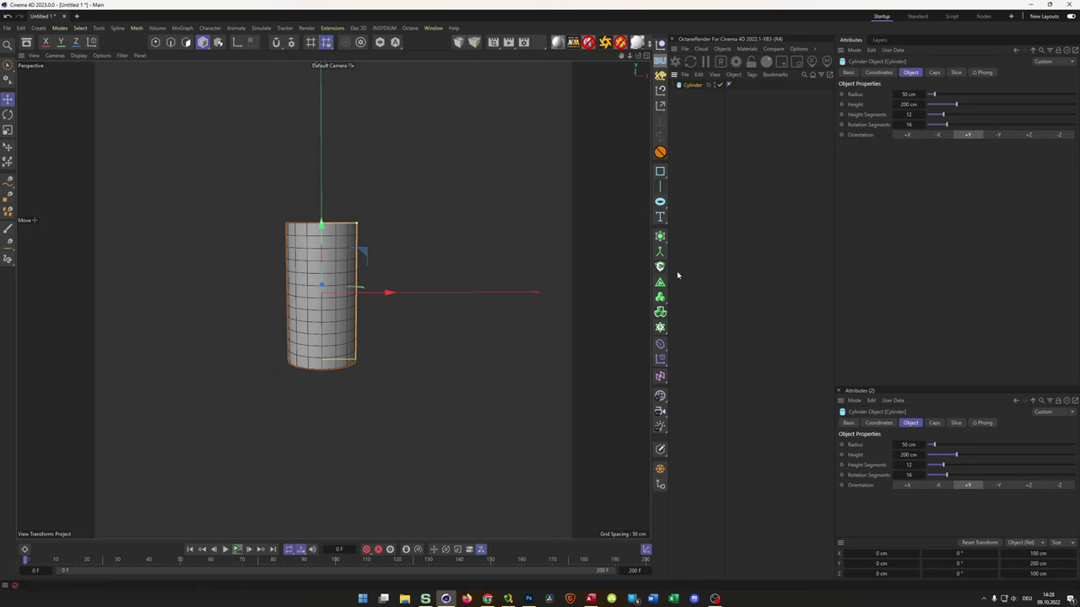
left_click(661, 345)
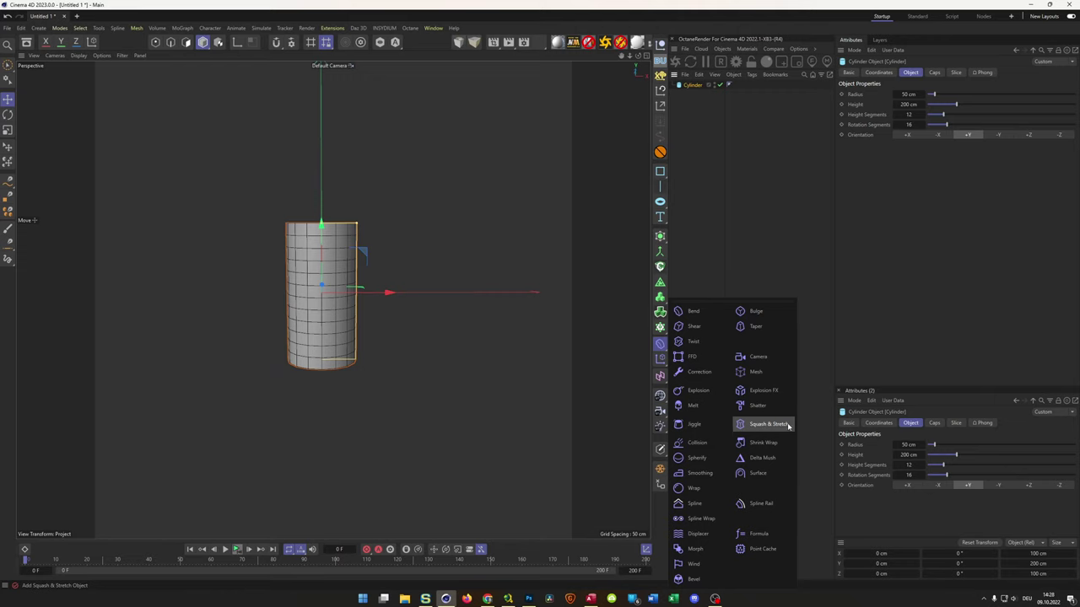
Add a Bulge deformer under the cylinder and set its Strength to -70%.
left_click(755, 315)
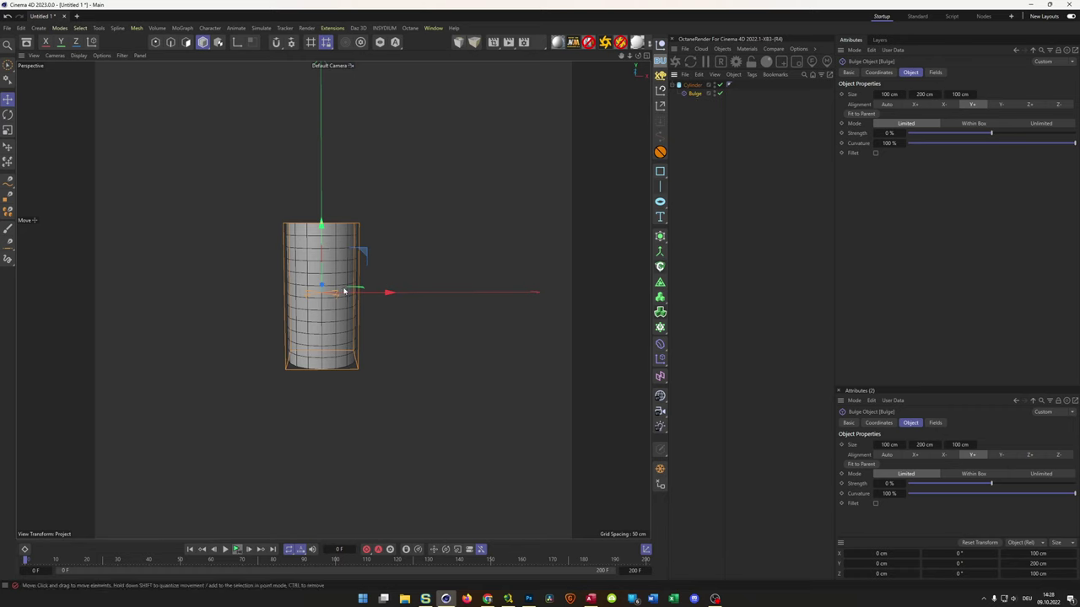
left_click_drag(344, 292, 344, 261)
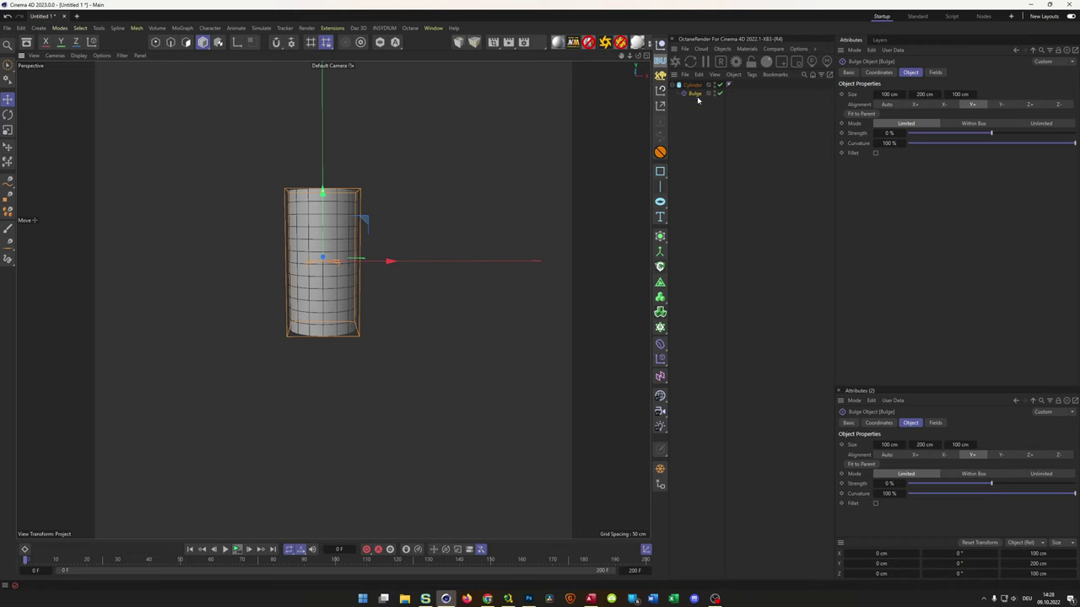
left_click_drag(327, 259, 336, 301)
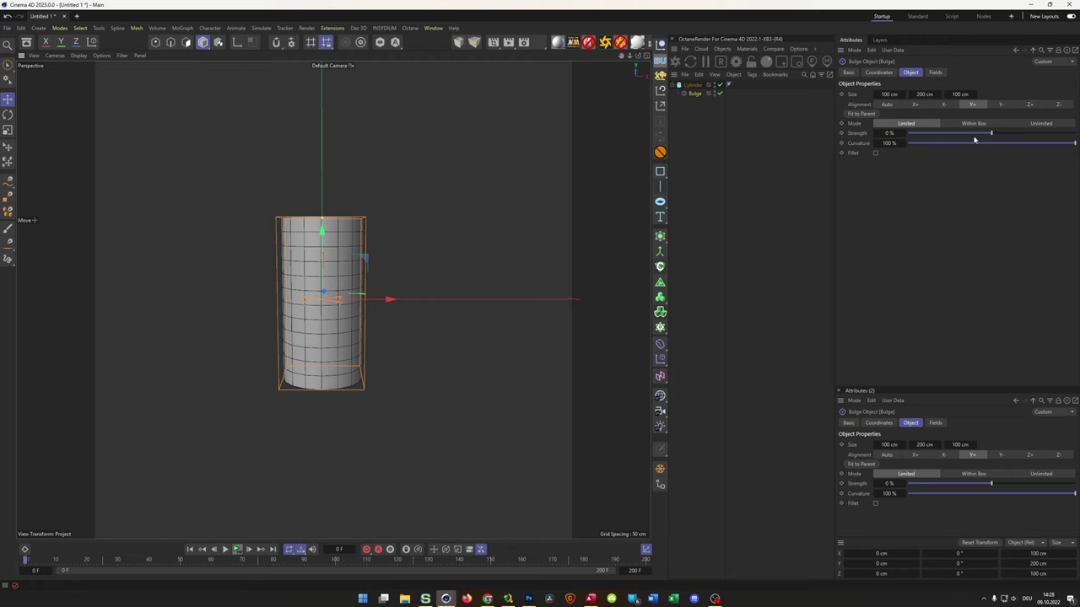
left_click_drag(991, 134, 933, 141)
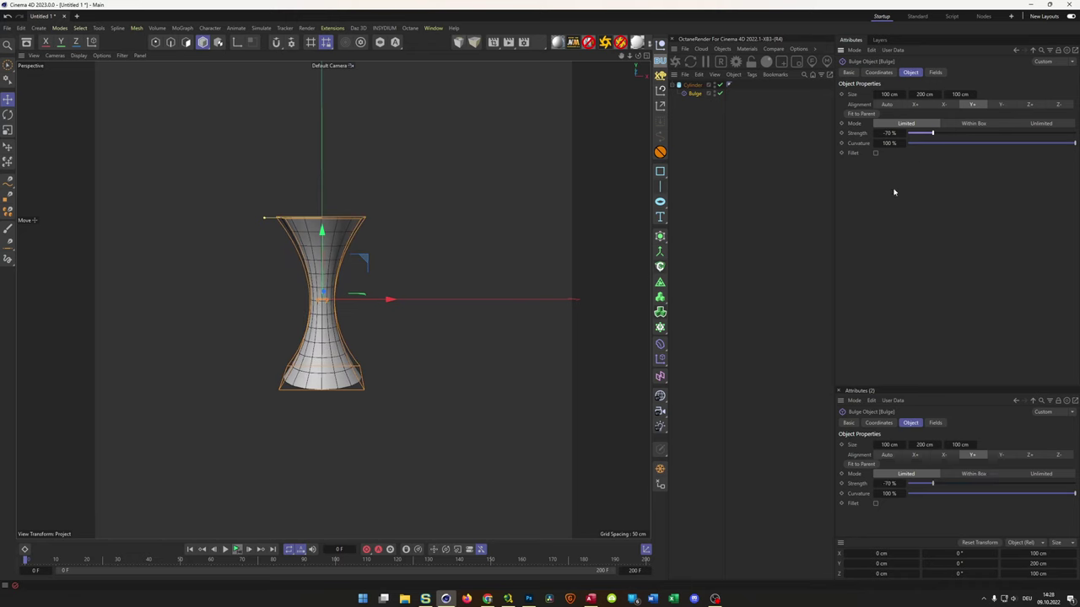
scroll(308, 266, "up", 2)
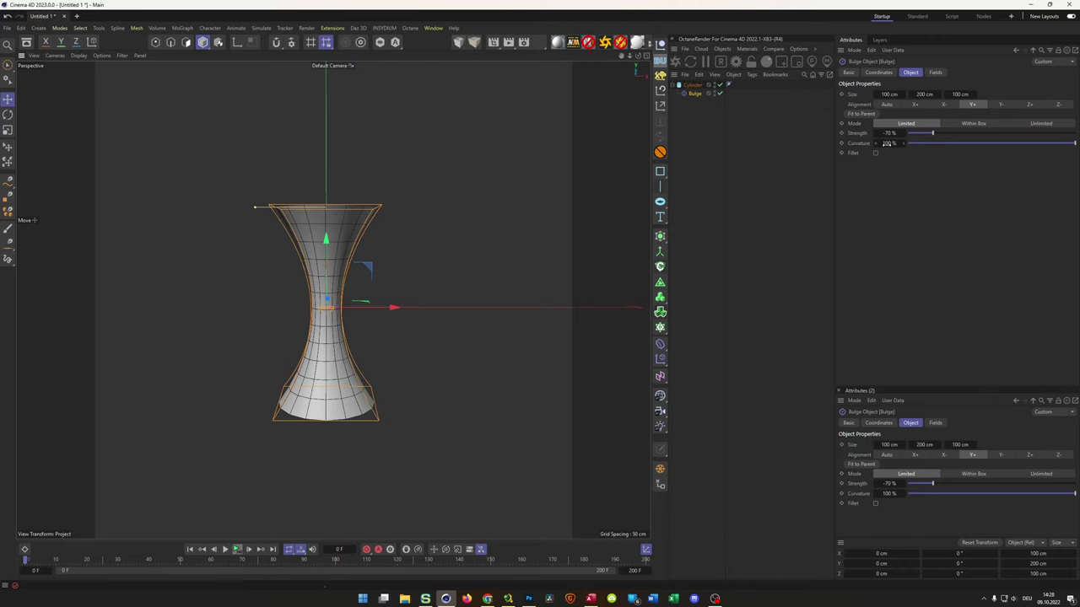
Set the bulge Size Y to 100 cm and enable Fillet.
left_click(925, 95)
type("100")
key("Return")
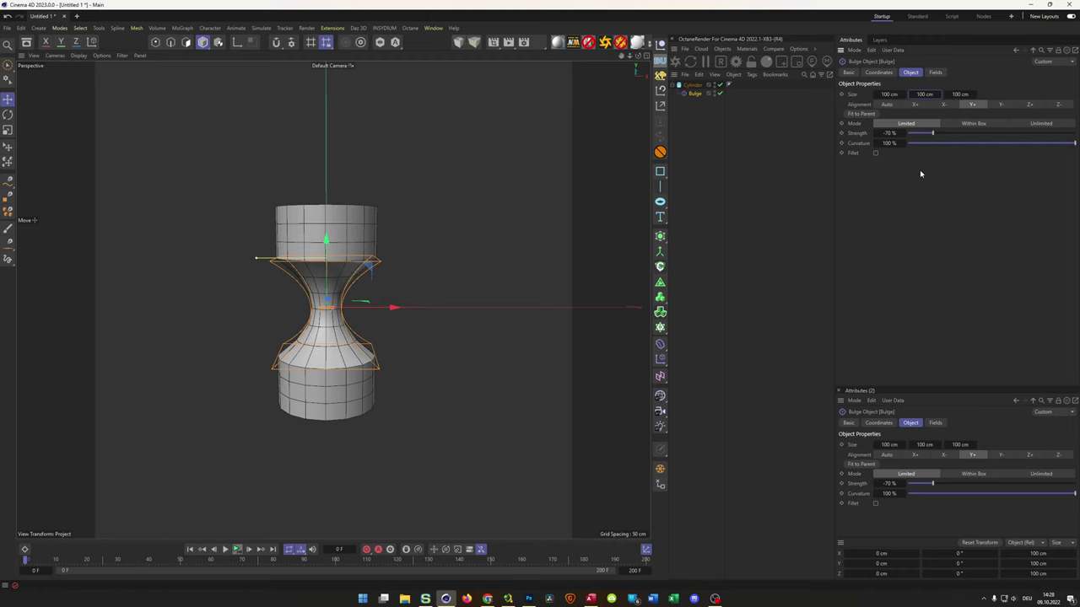
left_click(876, 154)
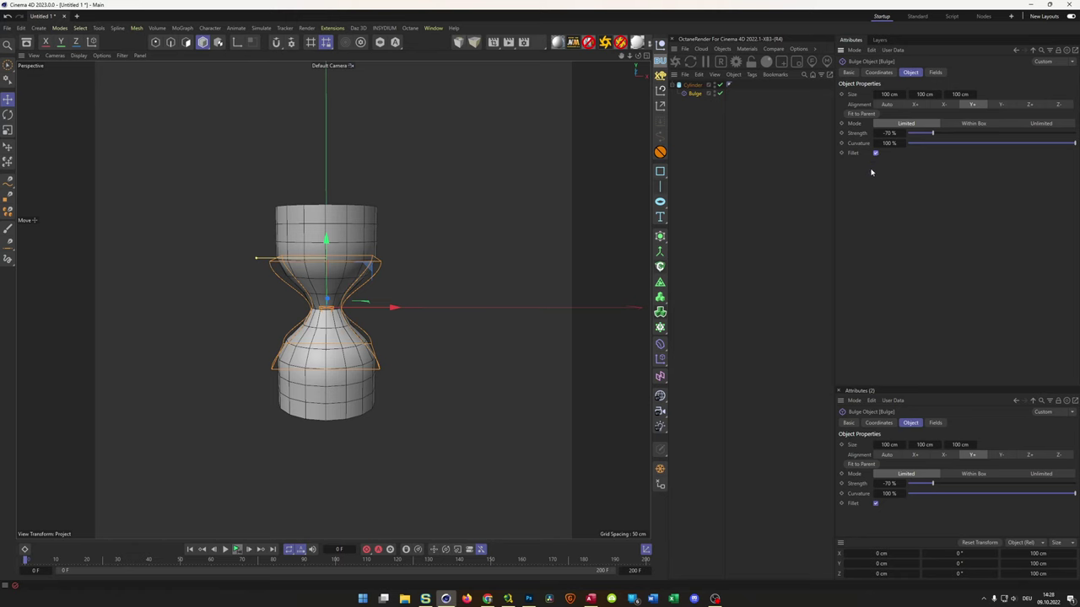
scroll(355, 281, "up", 5)
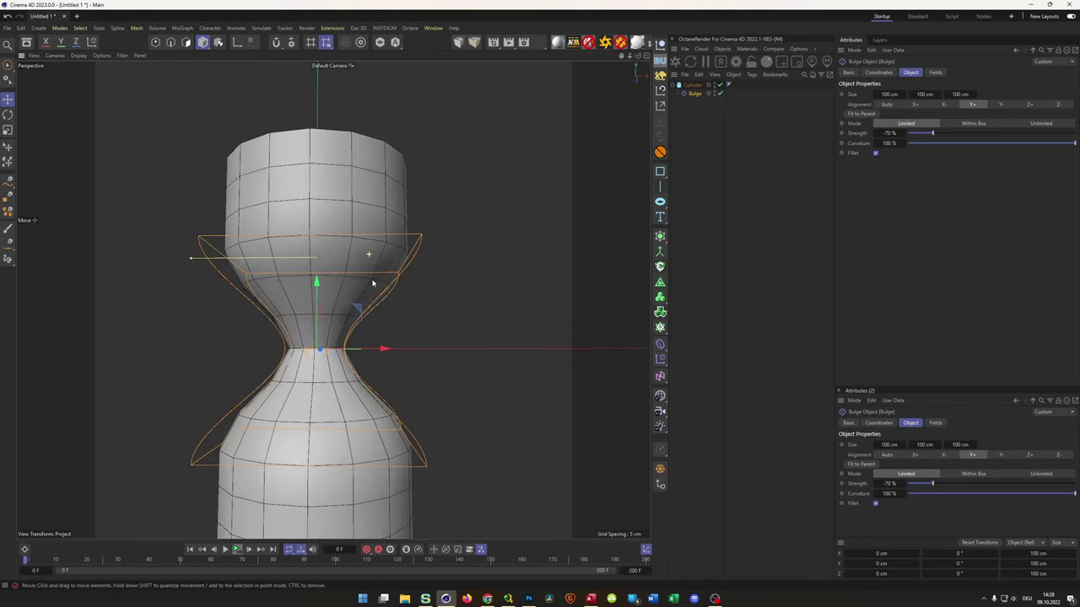
scroll(372, 283, "down", 4)
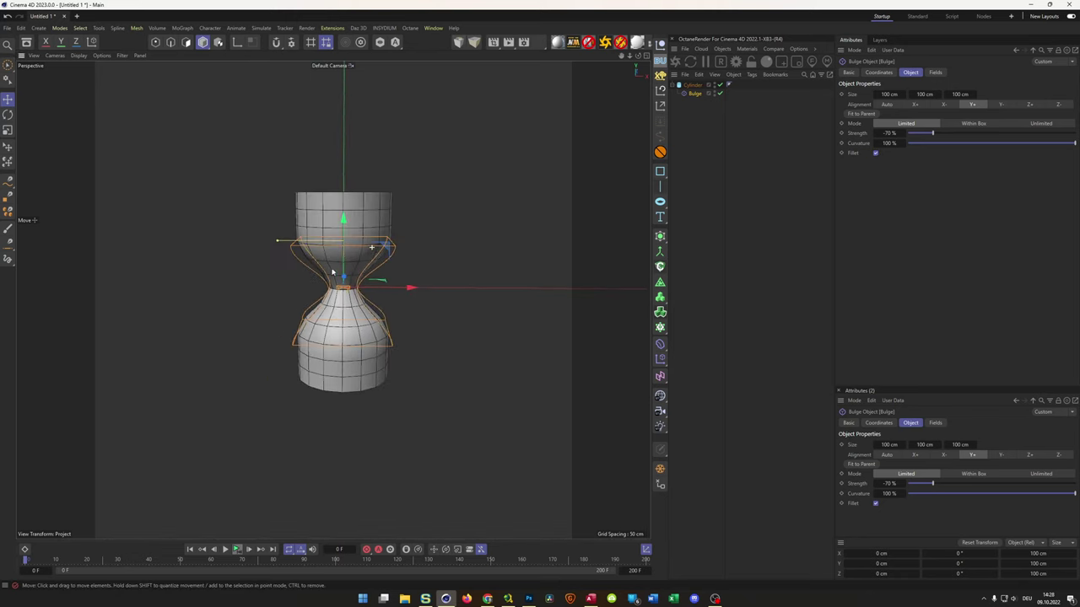
mouse_move(351, 202)
left_mouse_down("alt")
mouse_move(345, 184)
mouse_move(368, 223)
mouse_move(361, 232)
mouse_move(523, 169)
mouse_move(362, 214)
left_mouse_up("alt")
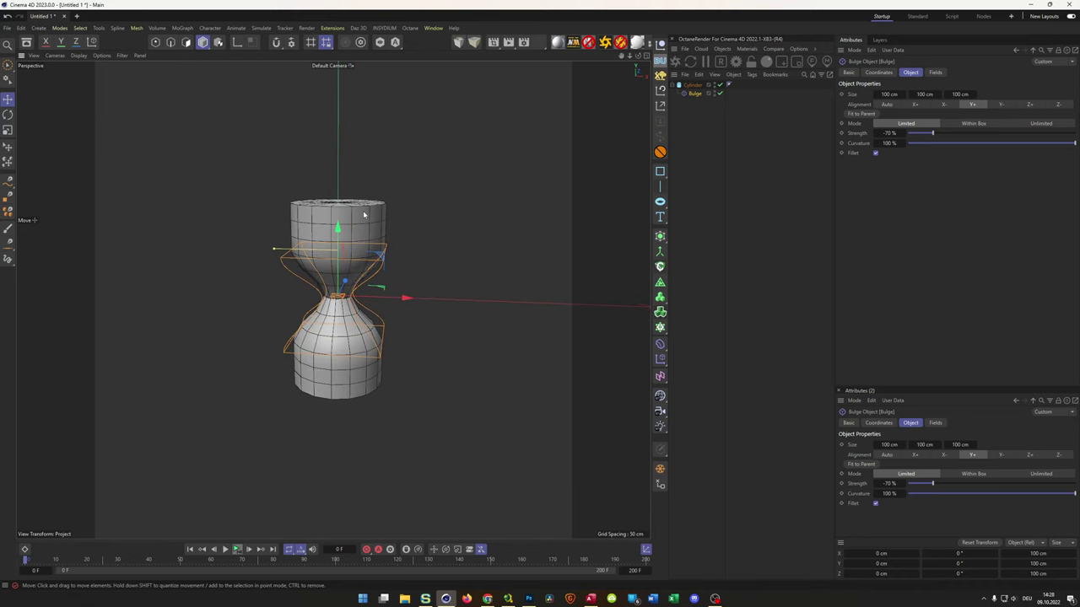
Enable Fillet on the cylinder's caps and raise the fillet radius to 30 cm.
left_click(702, 85)
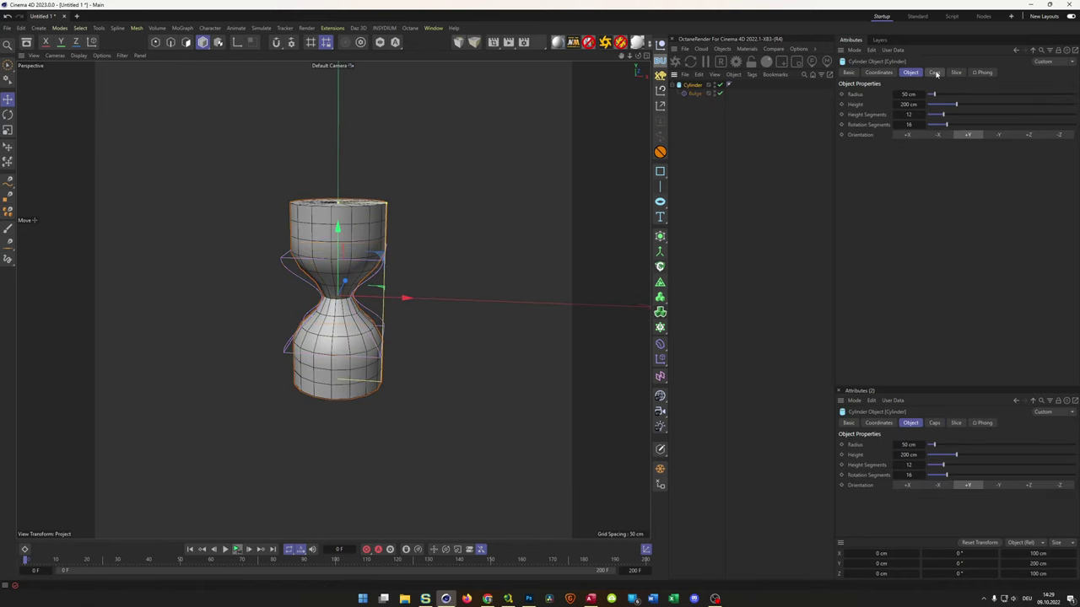
left_click(934, 71)
left_click(875, 116)
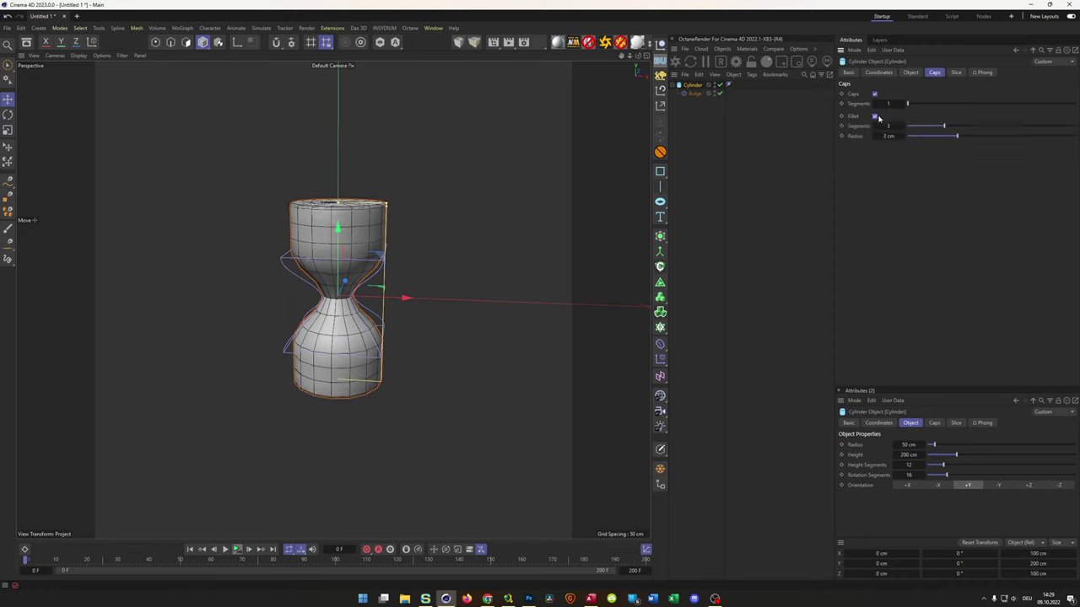
left_click_drag(887, 136, 924, 136)
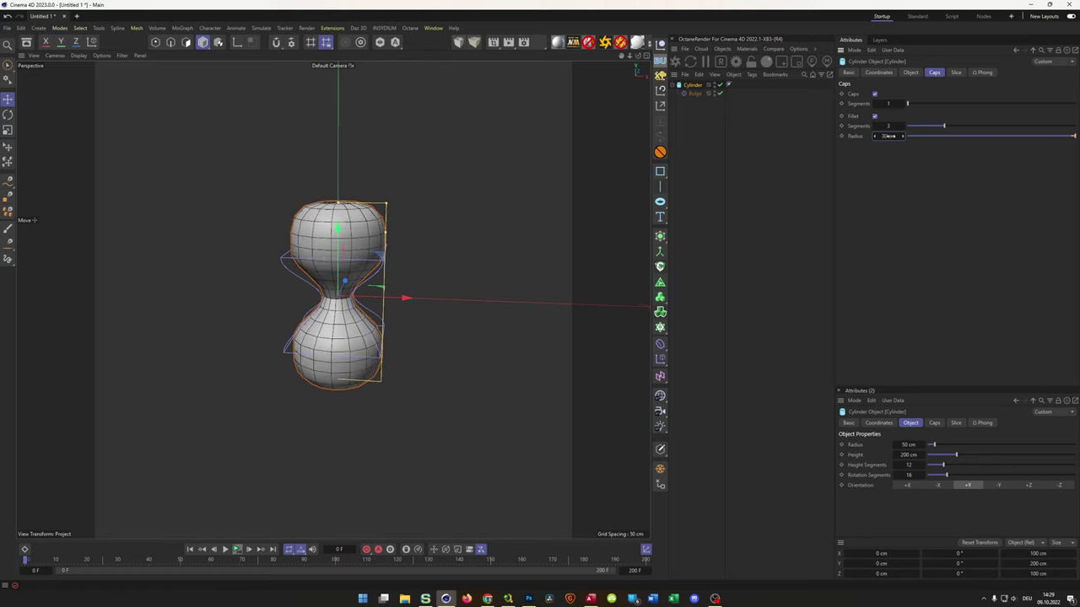
left_click_drag(270, 220, 386, 292, "alt")
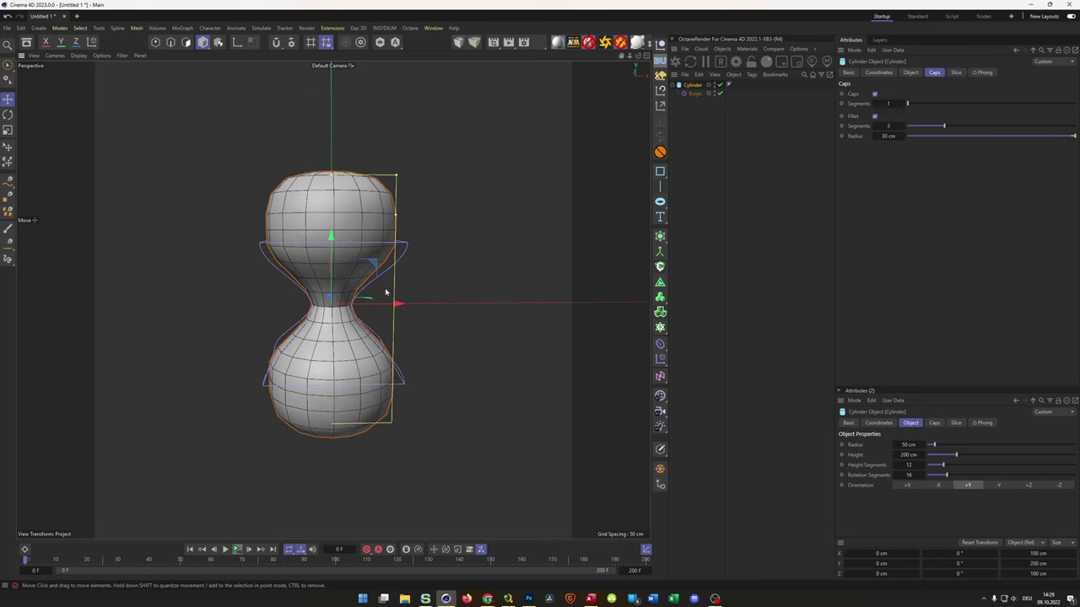
Make the Bulge deformer 118 cm tall on Size Y.
left_click(695, 92)
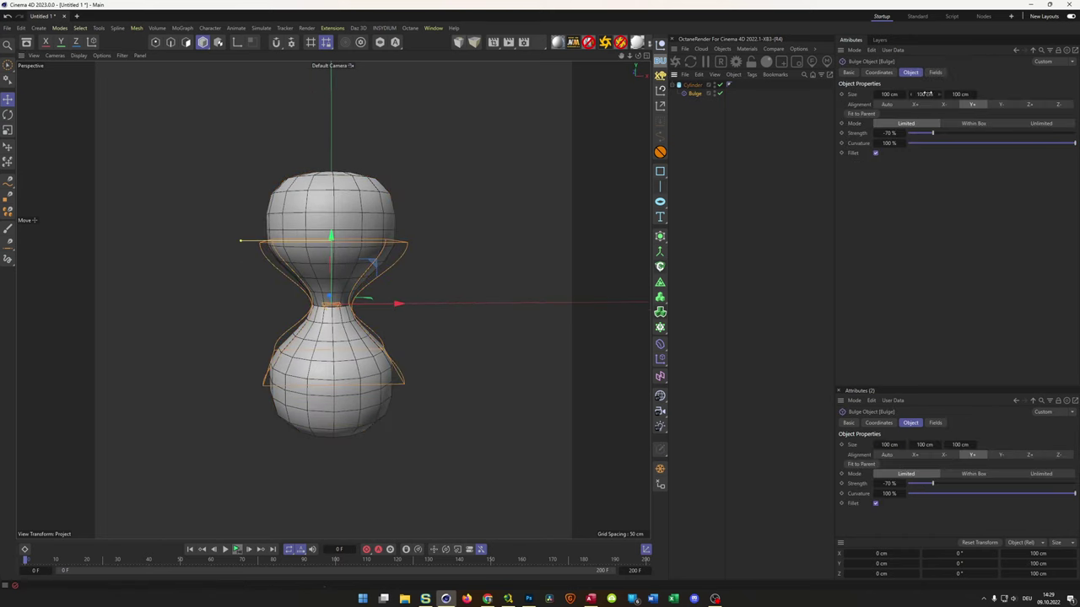
left_click_drag(924, 94, 932, 95)
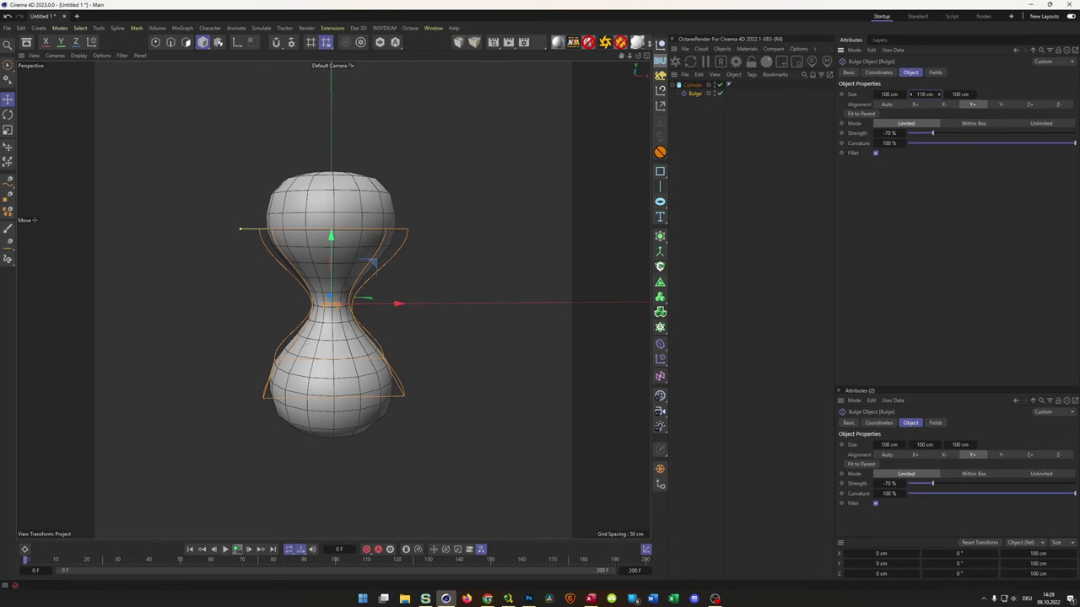
left_click_drag(329, 218, 322, 240, "alt")
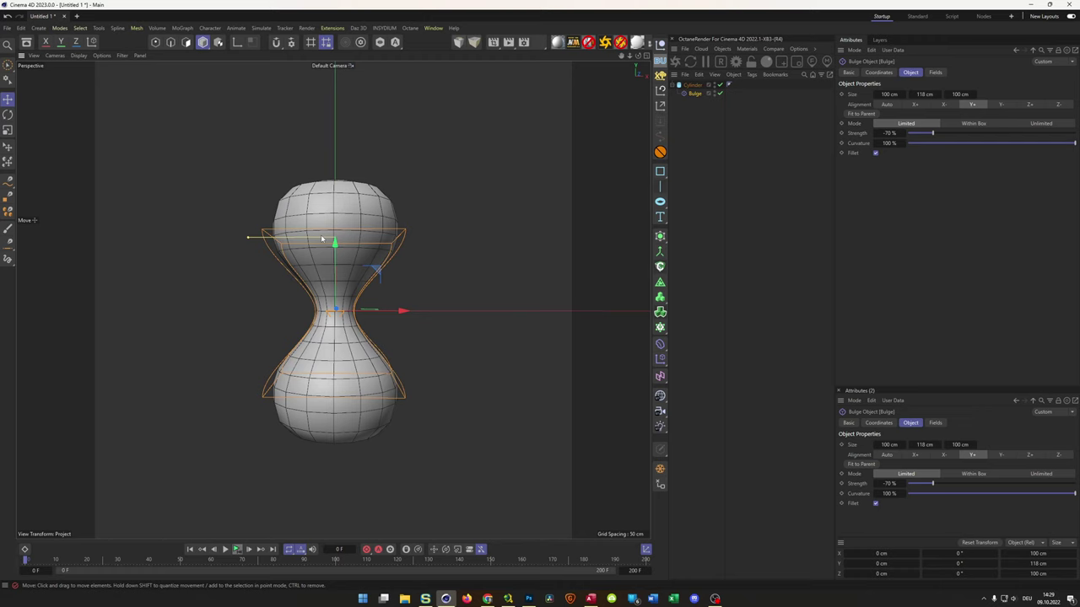
left_click_drag(296, 189, 314, 172, "alt")
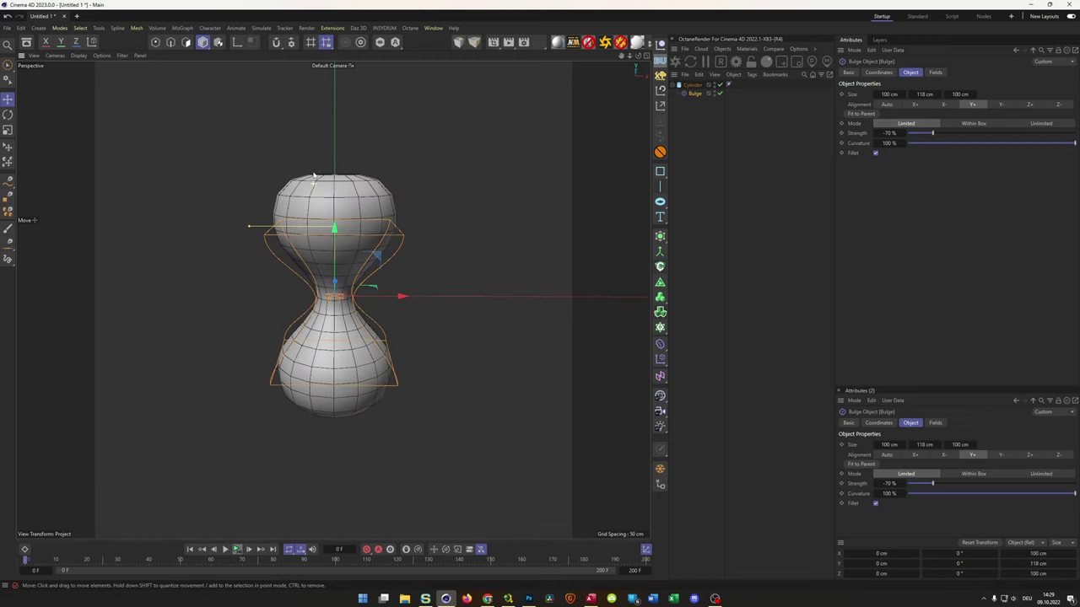
left_click_drag(321, 210, 315, 240, "alt")
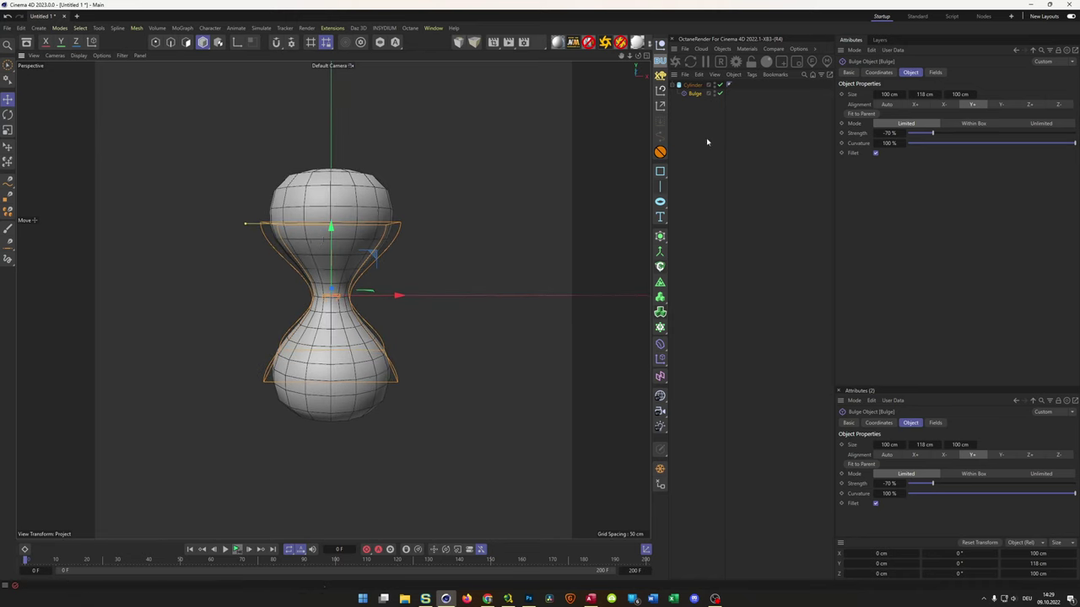
Move the hourglass cylinder up to a Y position of 240 cm.
left_click(694, 85)
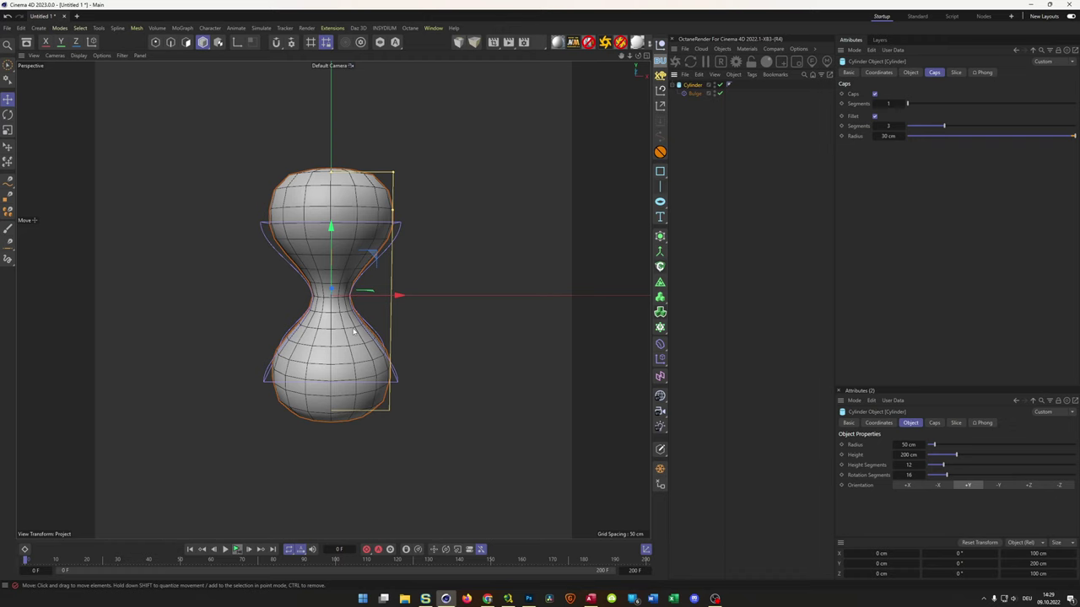
scroll(354, 332, "down", 2)
middle_click_drag(355, 333, 291, 305, "alt")
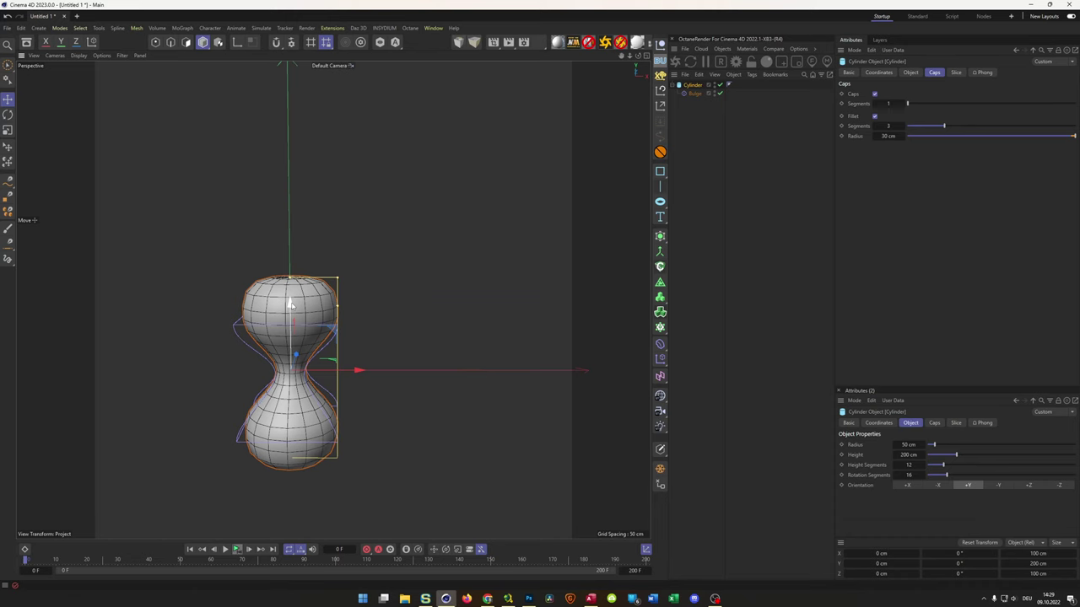
left_click_drag(289, 304, 278, 67)
left_click_drag(275, 310, 332, 299, "alt")
left_click_drag(311, 244, 309, 249, "alt")
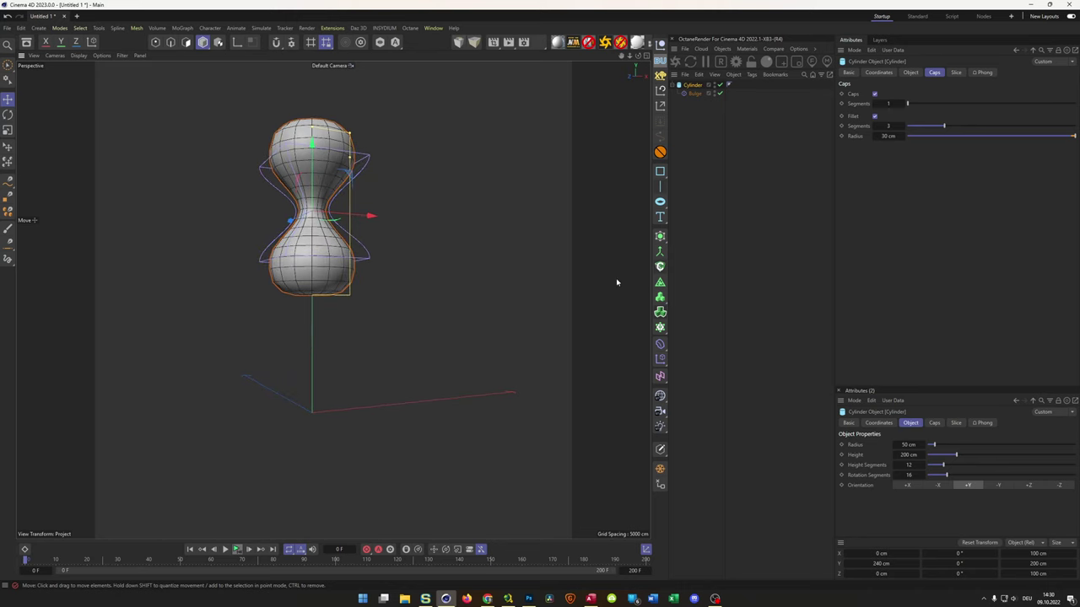
Add Cylinder.1 with 1 height segment and 7 cm radius, placed below Bulge.
left_click(660, 202)
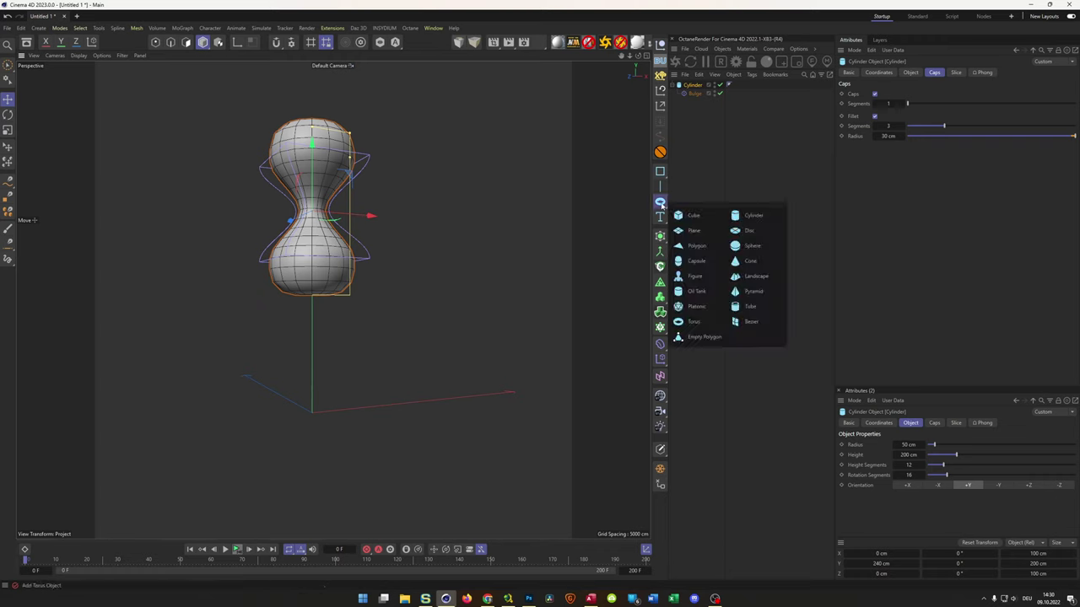
left_click(753, 216)
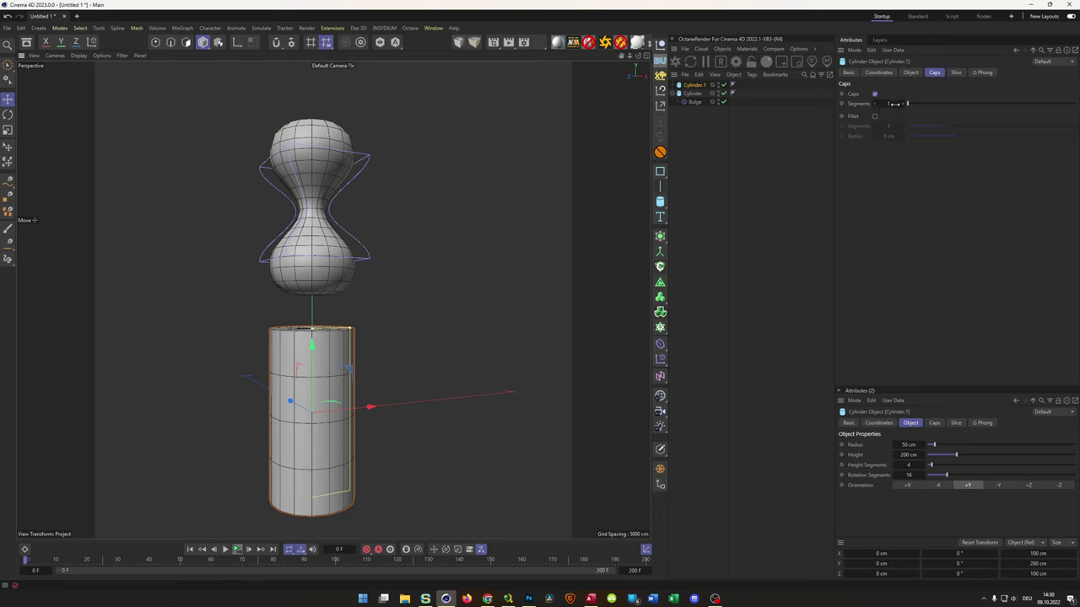
left_click(910, 73)
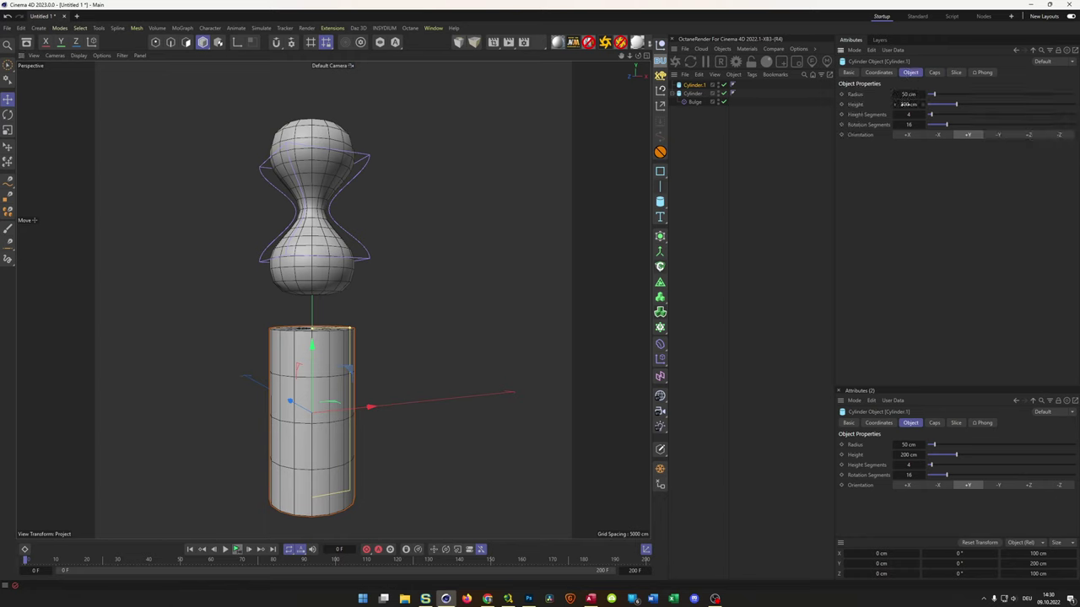
left_click_drag(910, 114, 894, 114)
left_click(908, 94)
type("7")
key("Return")
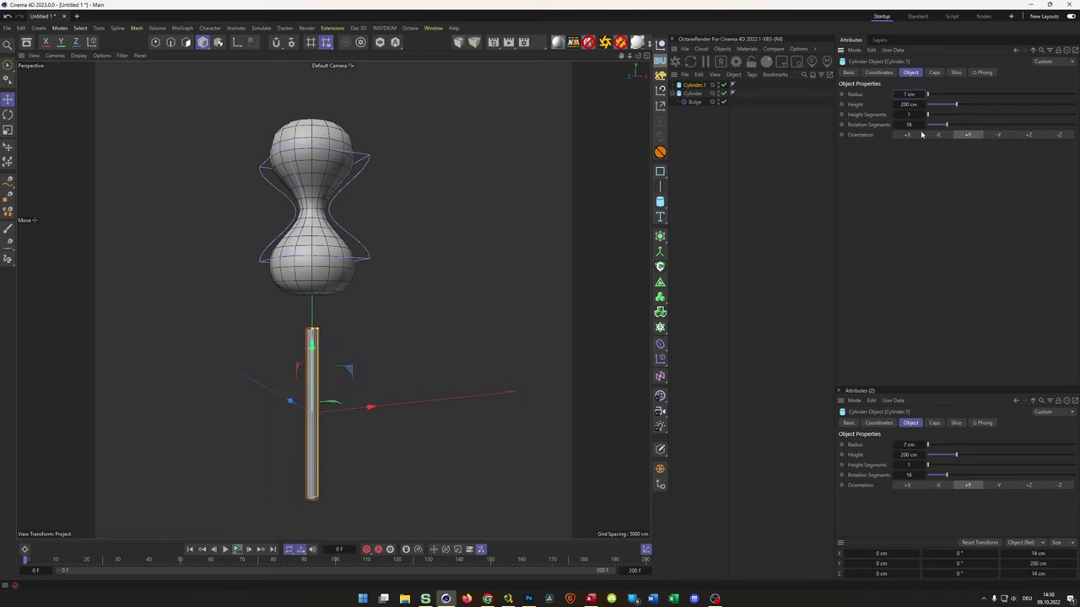
scroll(337, 330, "up", 5)
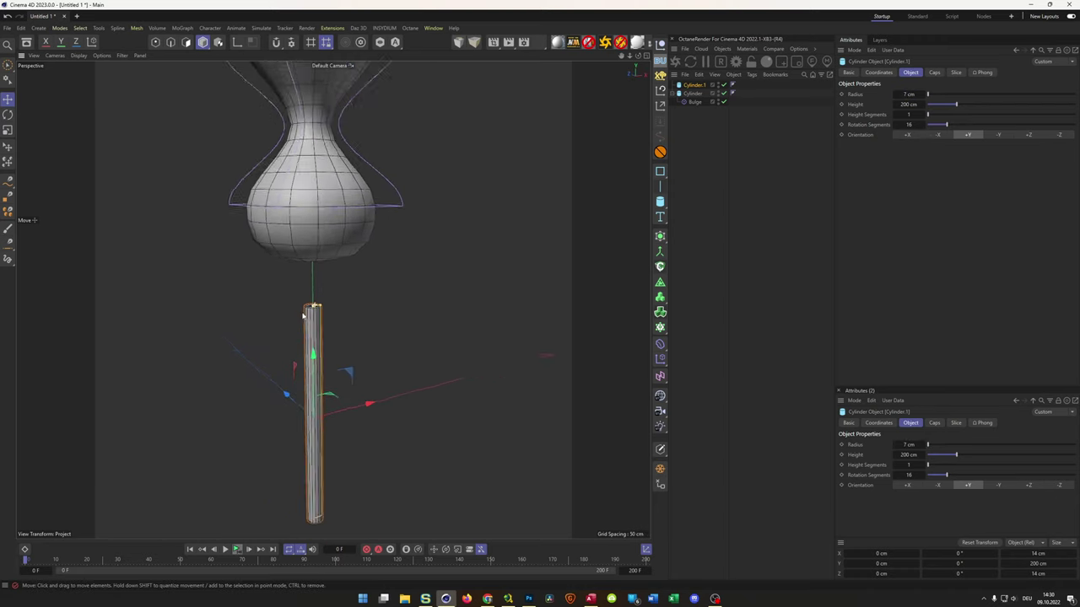
scroll(304, 315, "down", 3)
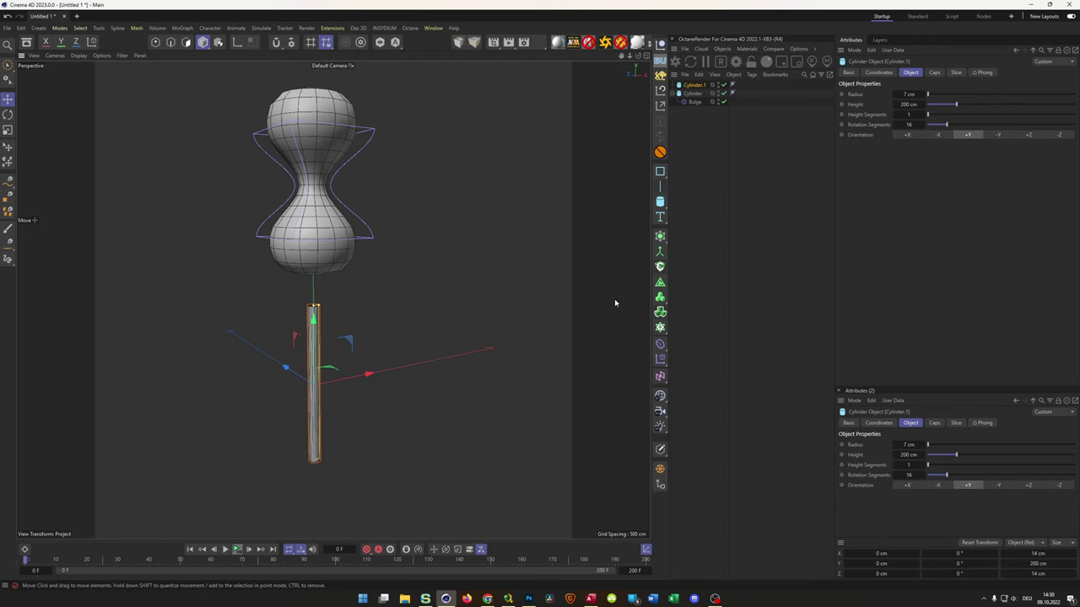
left_click_drag(692, 85, 692, 105)
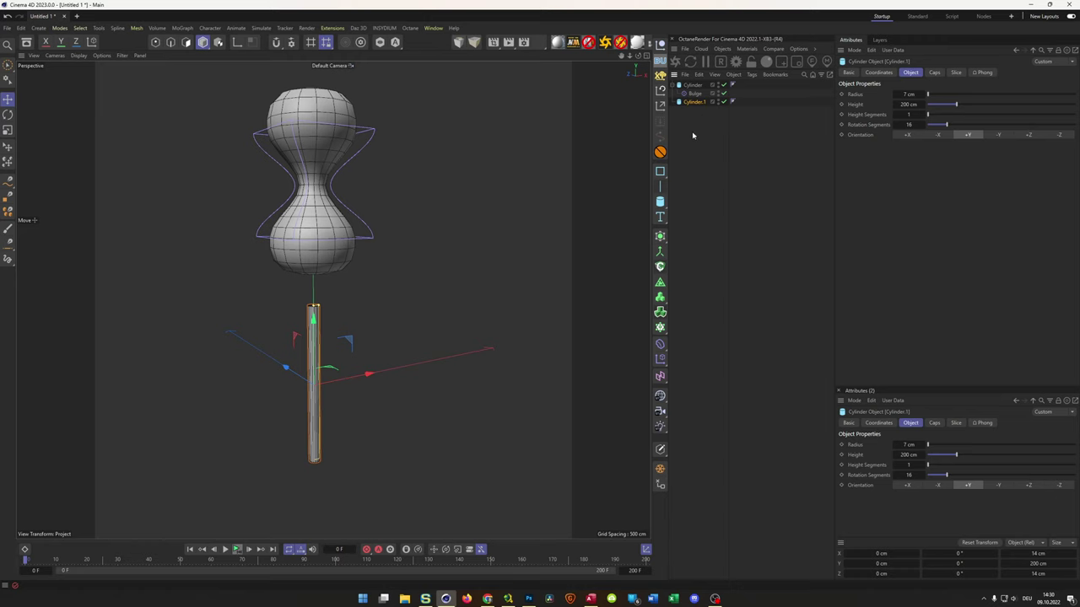
Put Cylinder.1 under a Cloner with a 3 × 1 × 3 grid count.
left_click(661, 328)
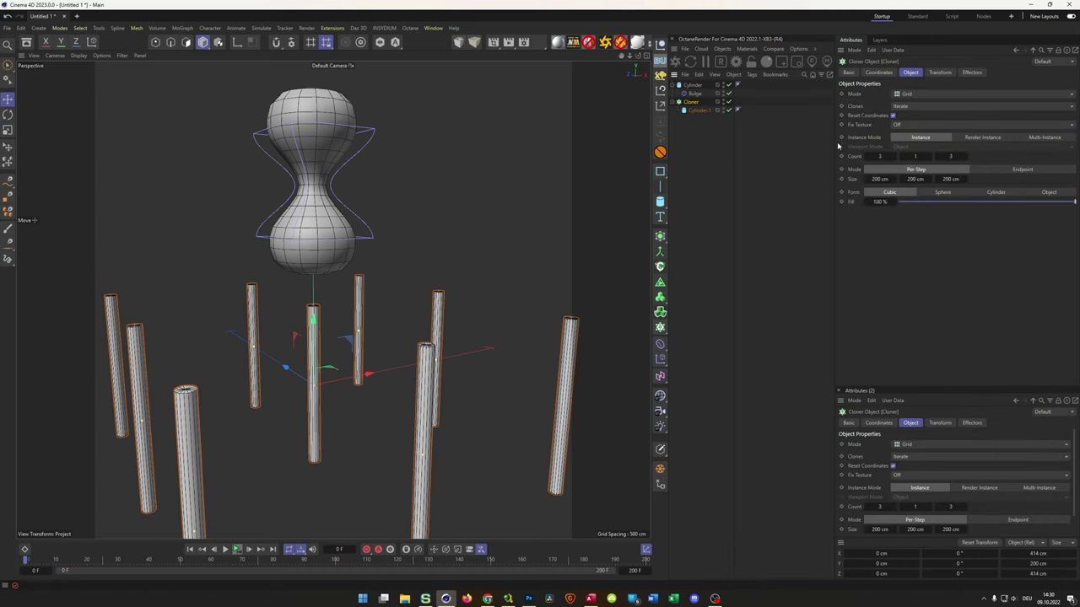
left_click(881, 157)
type("20")
key("Tab")
key("Tab")
type("20")
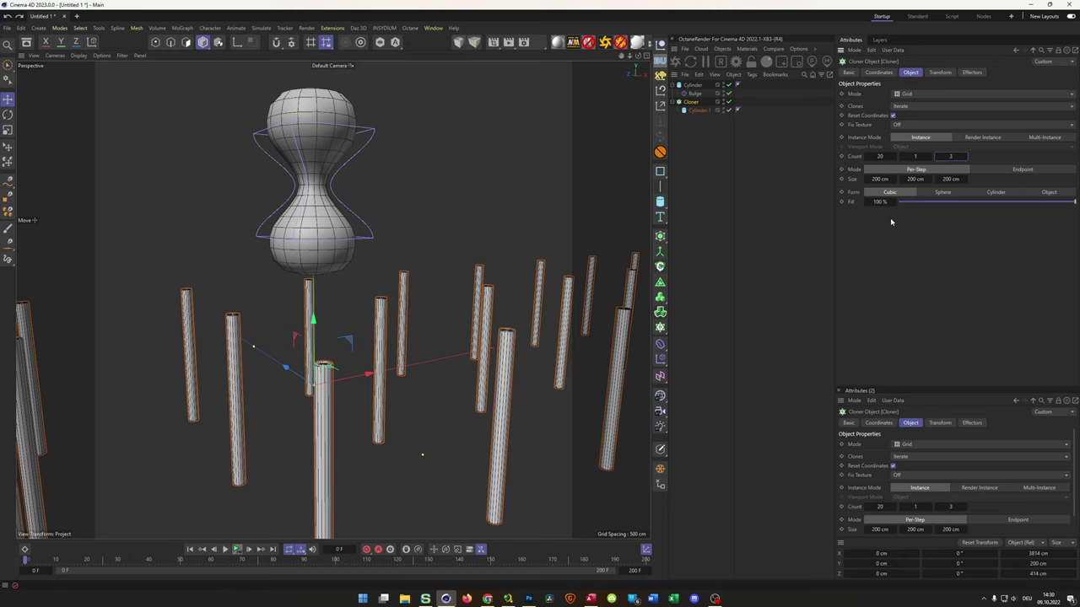
left_click(880, 156)
type("3")
key("Return")
Space the clones 20 cm apart in X and Z and check the grid in Top view.
left_click(881, 178)
type("20")
key("Tab")
key("Tab")
type("20")
key("Return")
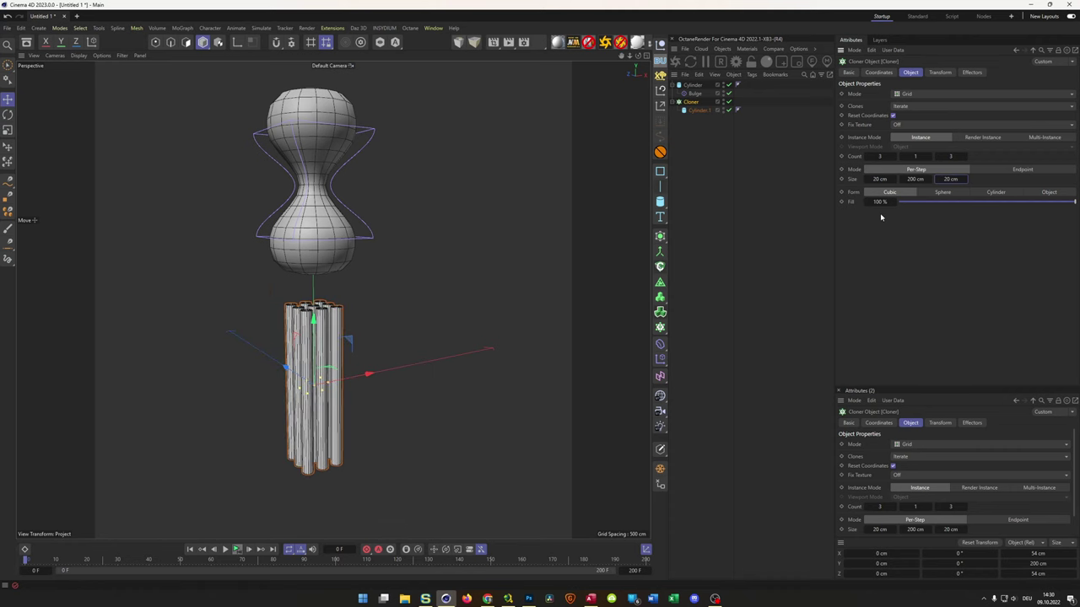
left_click_drag(250, 308, 261, 262, "alt")
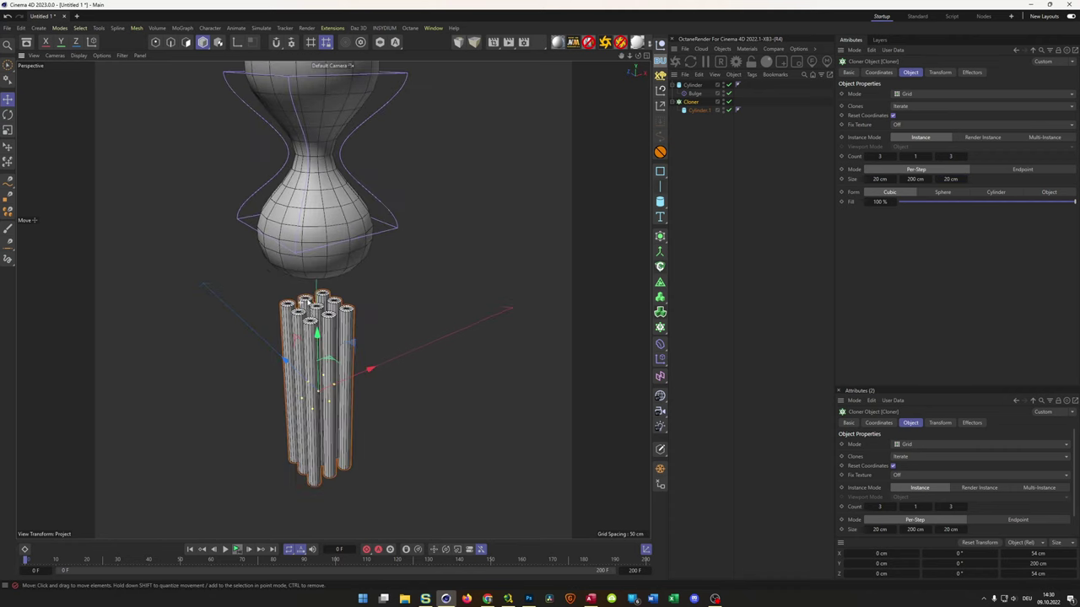
middle_click(369, 251)
middle_click(371, 260)
scroll(324, 293, "up", 4)
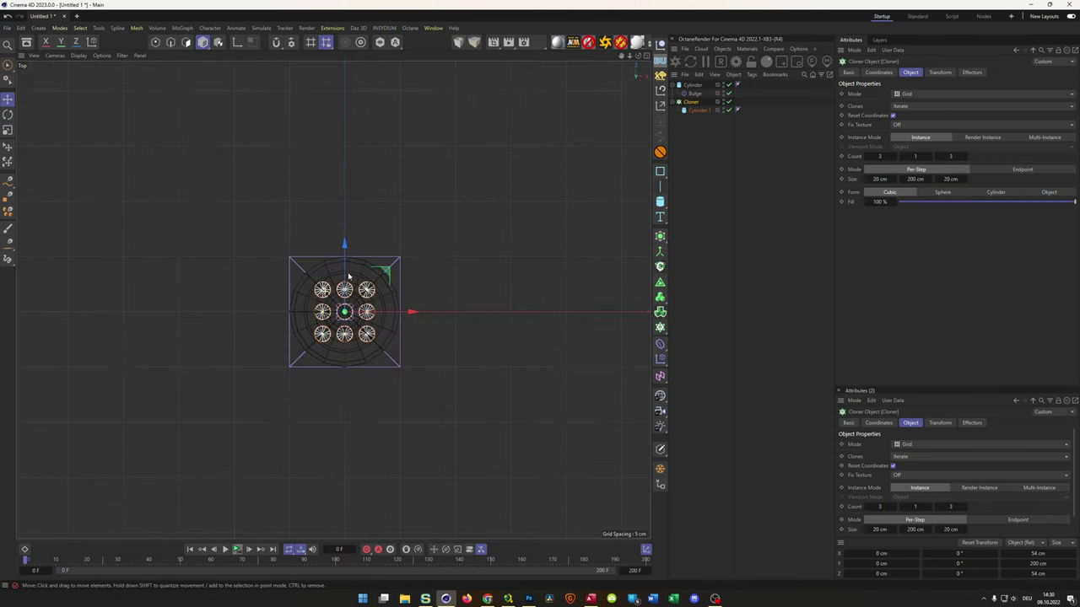
middle_click(515, 224)
middle_click(196, 200)
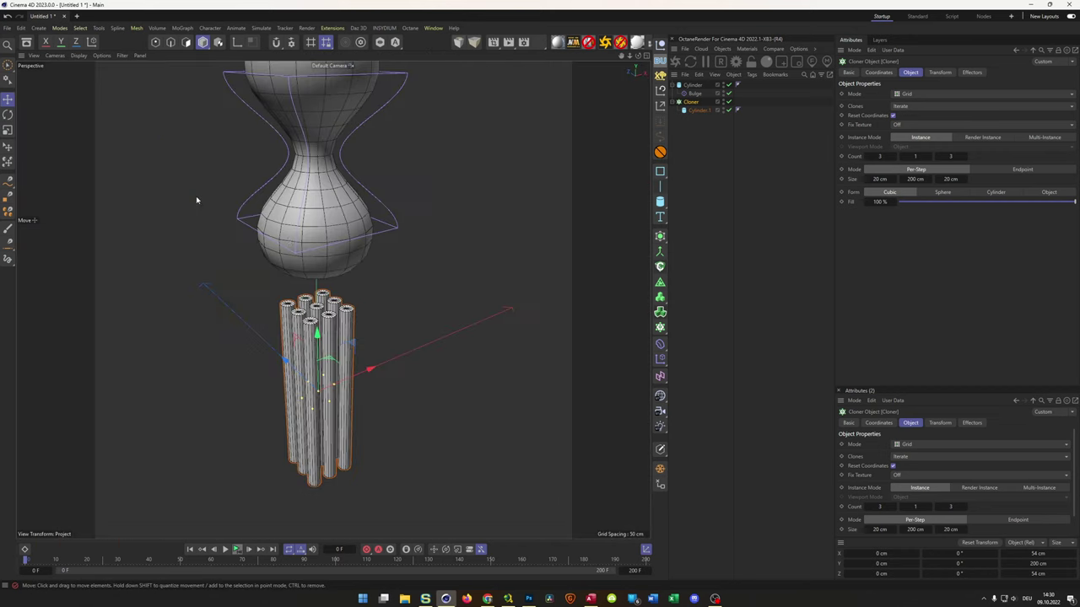
left_click_drag(316, 246, 328, 333, "alt")
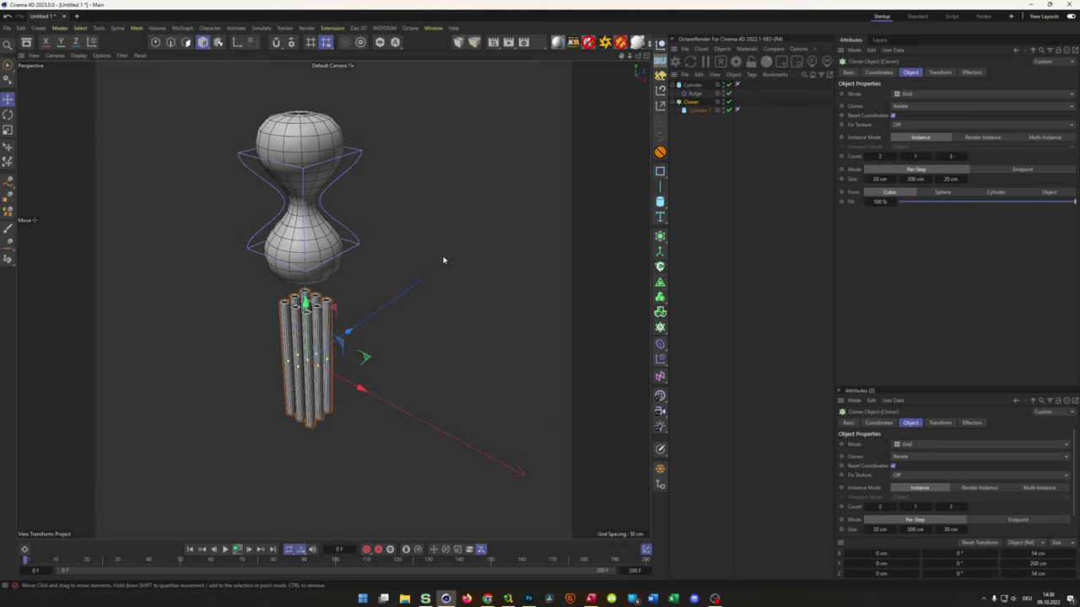
Rotate the hourglass cylinder to 90° pitch and view it from the Top.
left_click_drag(304, 176, 295, 198, "alt")
left_click(692, 85)
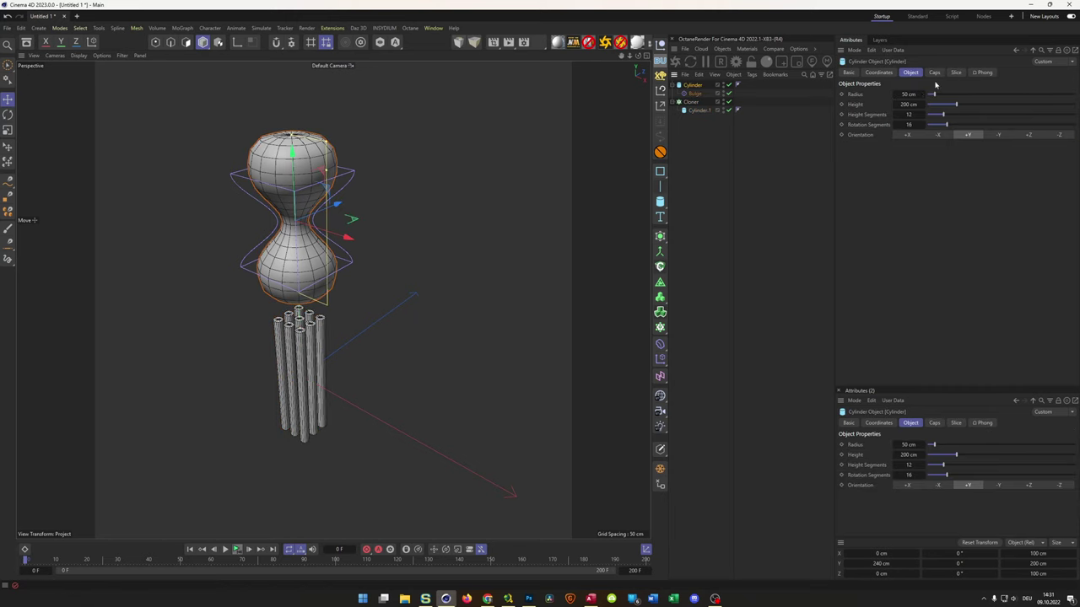
left_click(883, 73)
mouse_move(936, 116)
left_mouse_down()
mouse_move(926, 116)
mouse_move(938, 117)
left_mouse_up()
left_click(939, 116)
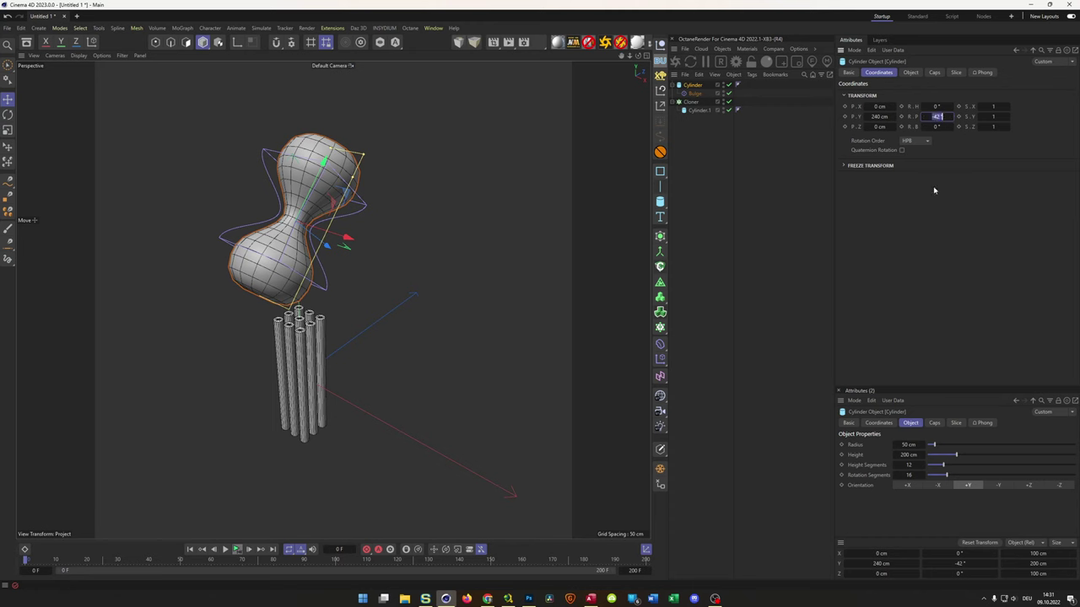
type("90")
key("Return")
middle_click(492, 301)
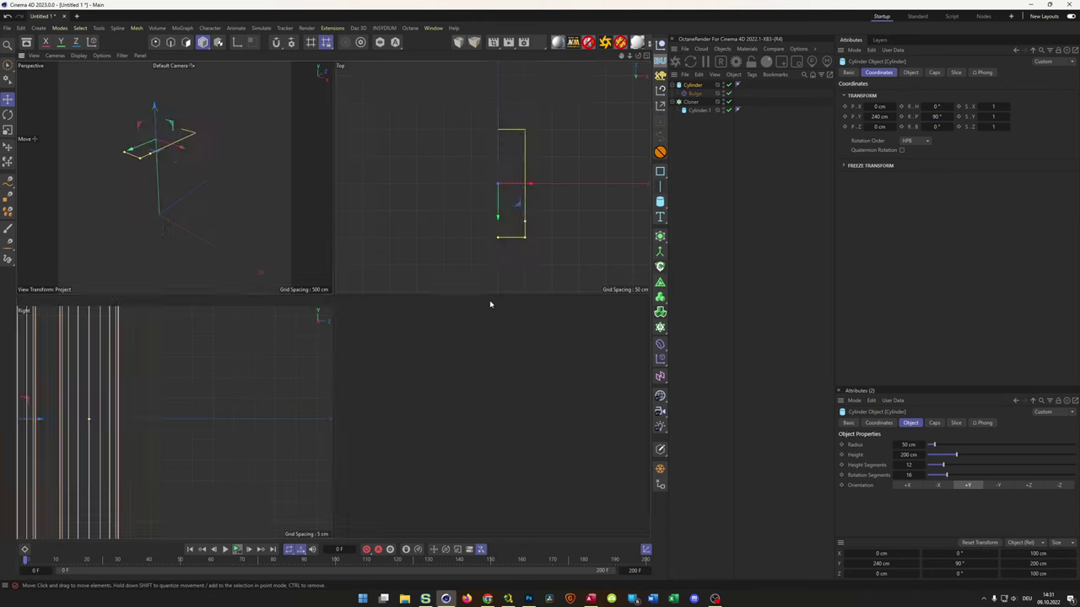
middle_click(485, 233)
scroll(438, 220, "up", 3)
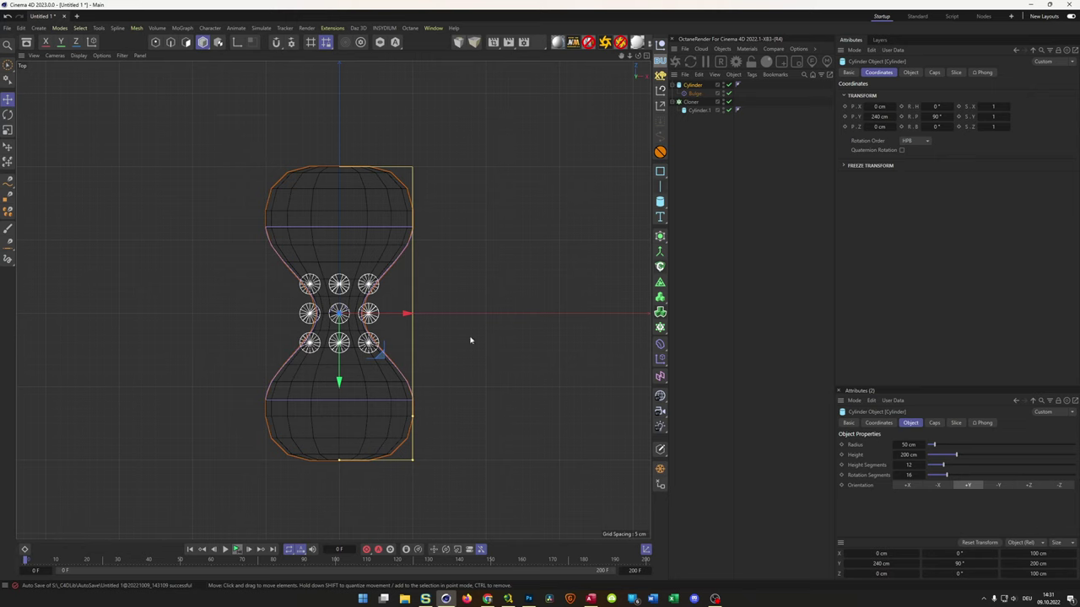
Increase the cloner count to 7 in X and 12 in Z.
left_click(691, 101)
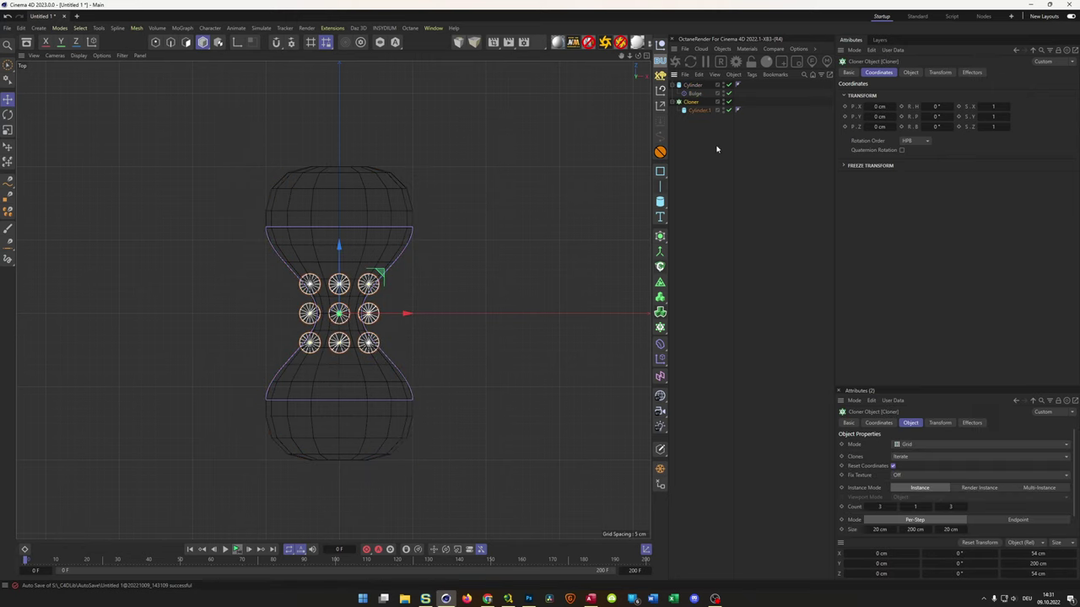
left_click(911, 72)
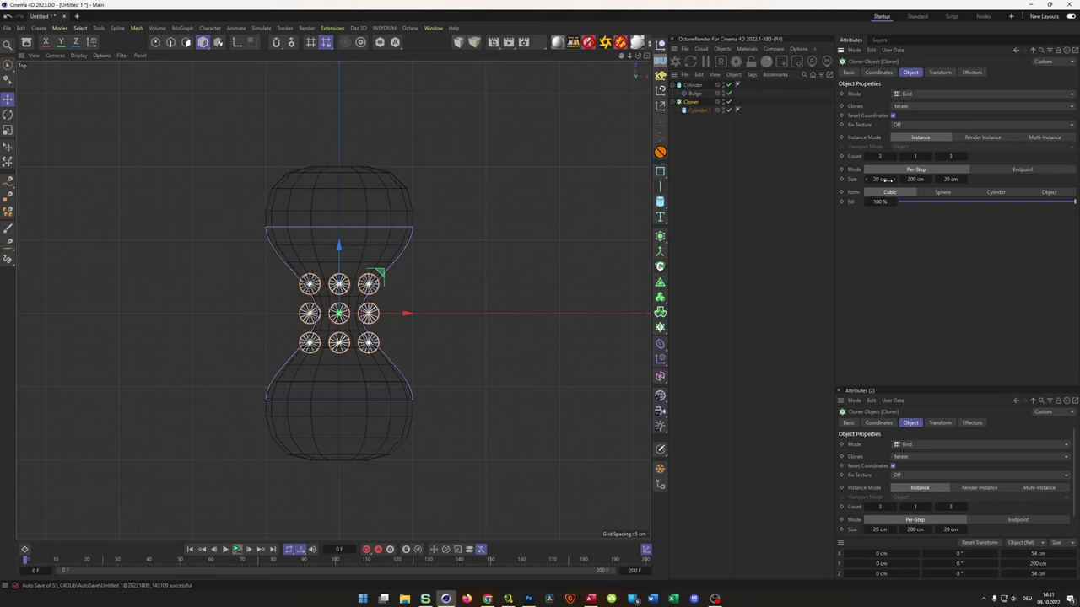
left_click(896, 158)
left_click(895, 158)
left_click(895, 158)
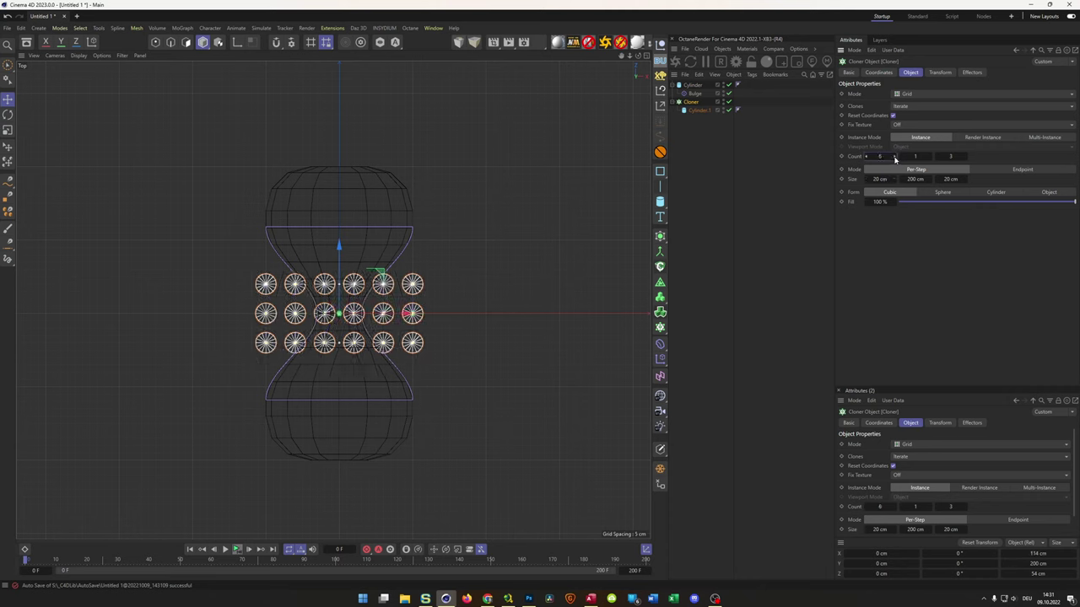
left_click(896, 158)
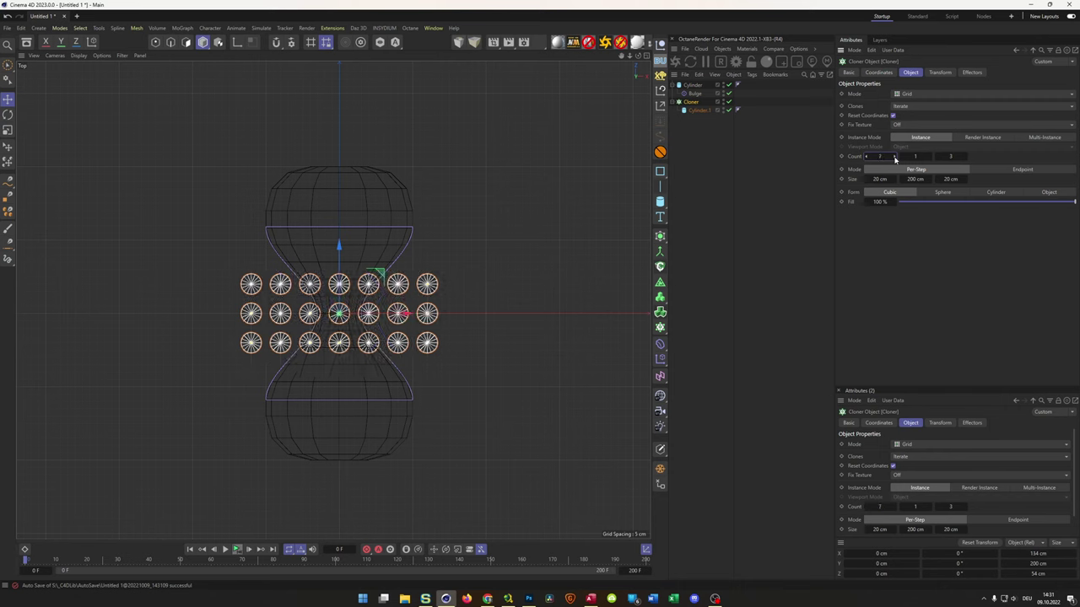
left_click_drag(965, 159, 965, 159)
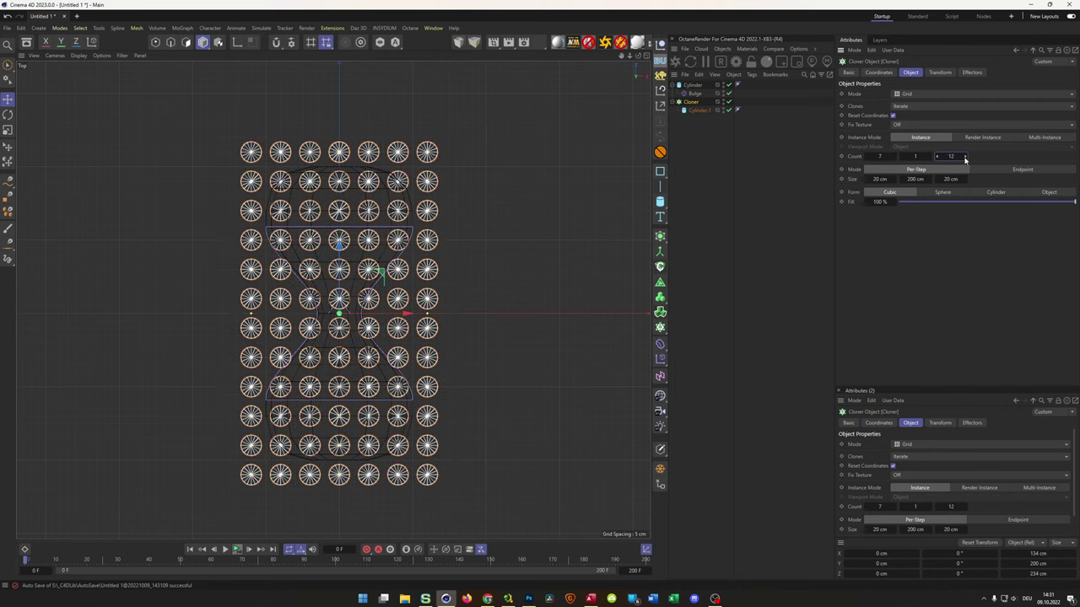
Move the Cloner up its Y axis to 100 cm, just beneath the hourglass.
middle_click(636, 249)
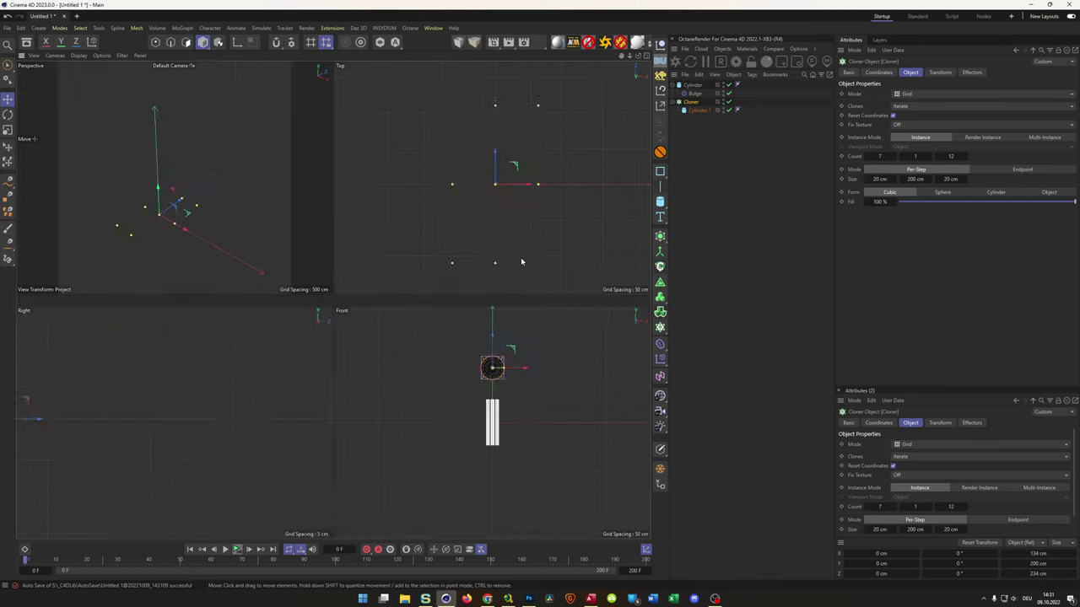
middle_click(272, 208)
left_click_drag(369, 367, 342, 310, "alt")
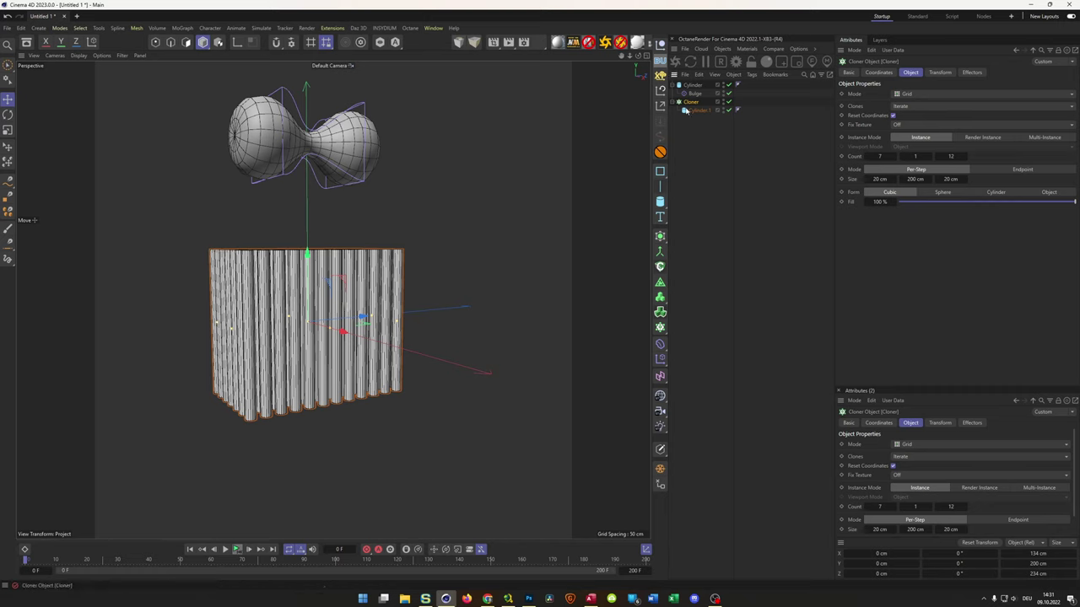
key("e")
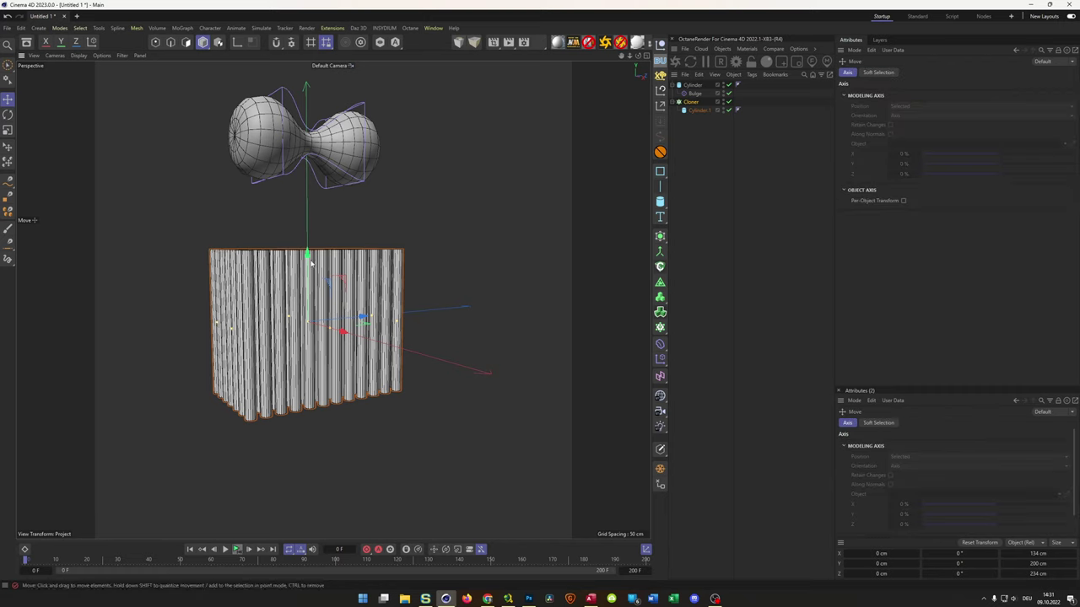
left_click_drag(308, 262, 329, 353)
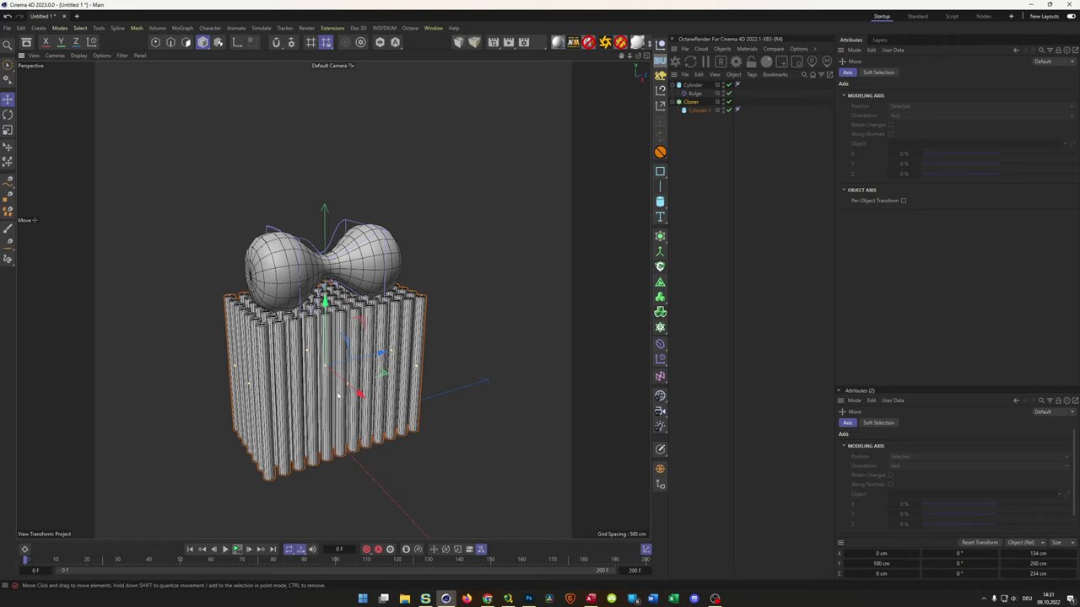
left_click_drag(329, 431, 330, 349, "alt")
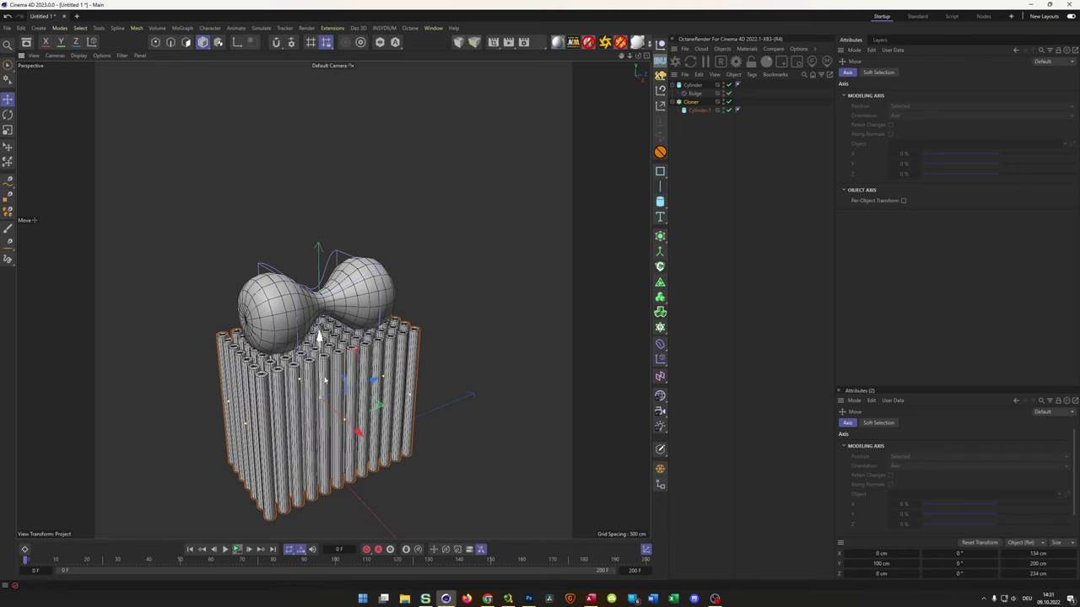
scroll(330, 348, "up", 3)
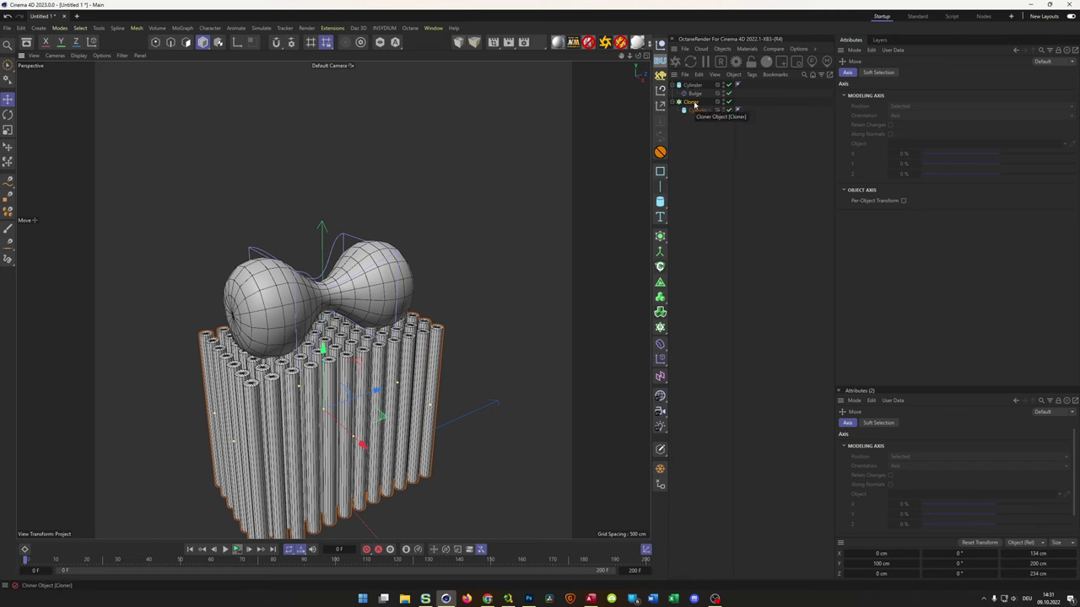
left_click(693, 86)
Rename the cylinder 'Hourglass' and raise it slightly.
type("Hourglass")
key("Return")
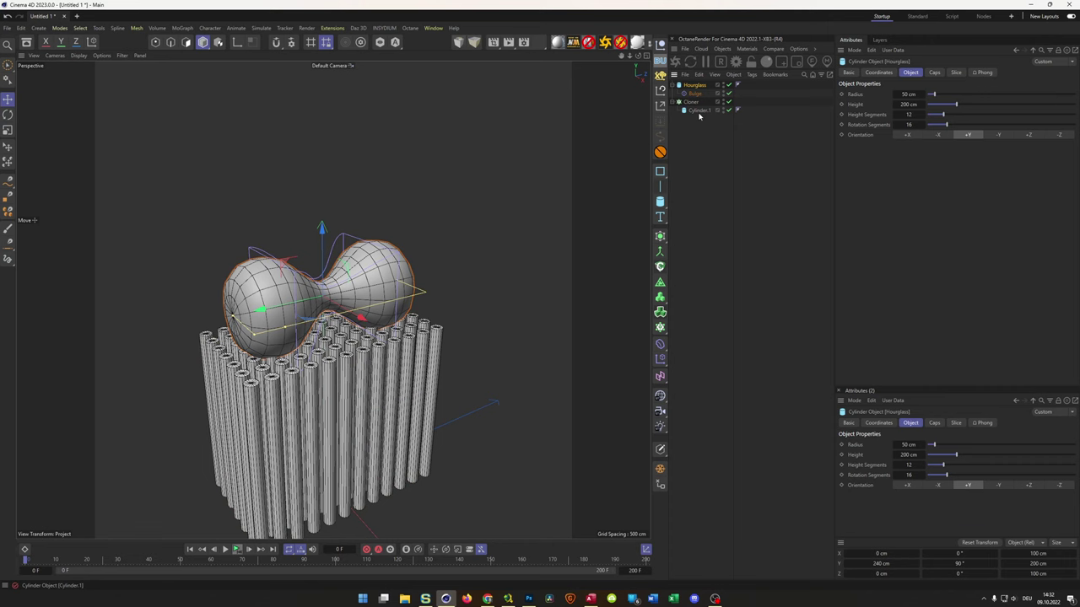
mouse_move(322, 231)
left_mouse_down()
mouse_move(322, 207)
mouse_move(322, 216)
left_mouse_up()
mouse_move(338, 278)
left_mouse_down("alt")
mouse_move(357, 311)
mouse_move(352, 289)
mouse_move(317, 268)
mouse_move(334, 297)
mouse_move(334, 245)
left_mouse_up("alt")
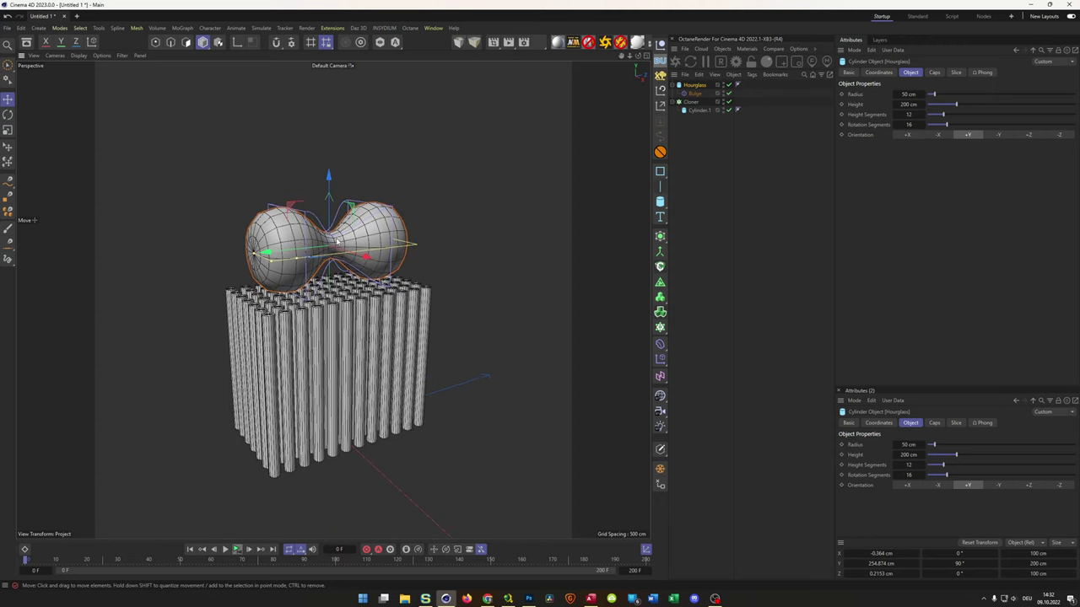
scroll(338, 242, "up", 2)
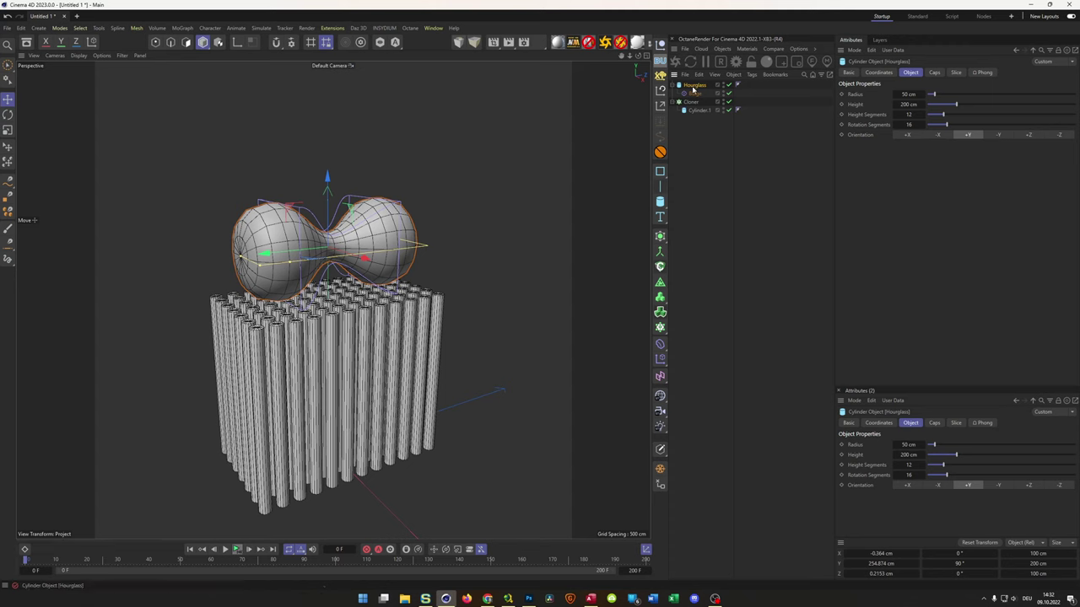
Set the Hourglass pitch back to 0° so it stands upright.
left_click(878, 72)
left_click(936, 117)
type("0")
key("Return")
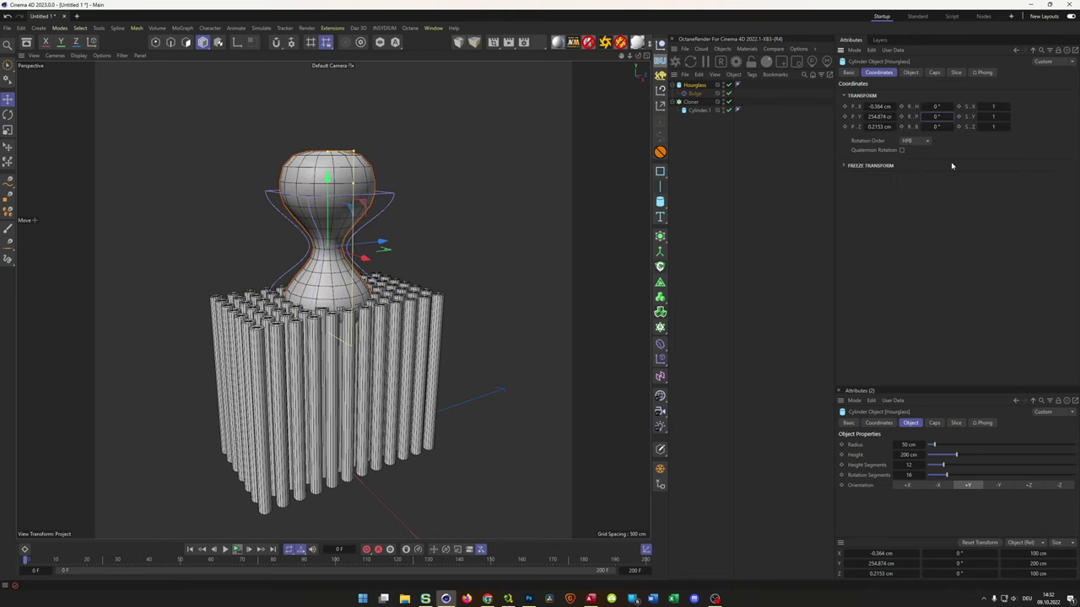
scroll(399, 270, "up", 3)
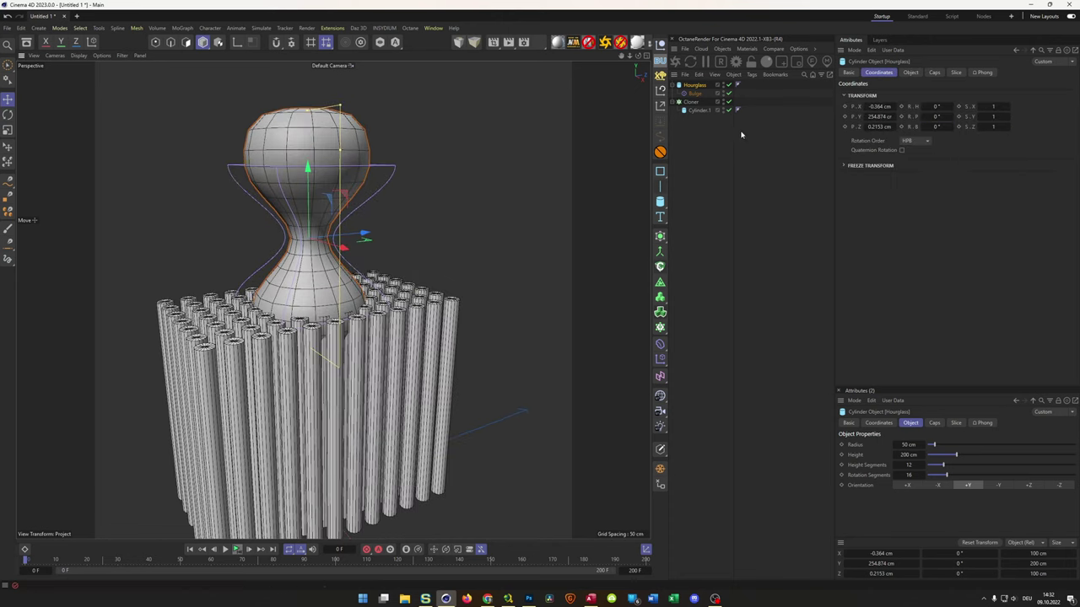
Add a Plain effector to the Cloner, placed just above it in the hierarchy.
left_click(690, 102)
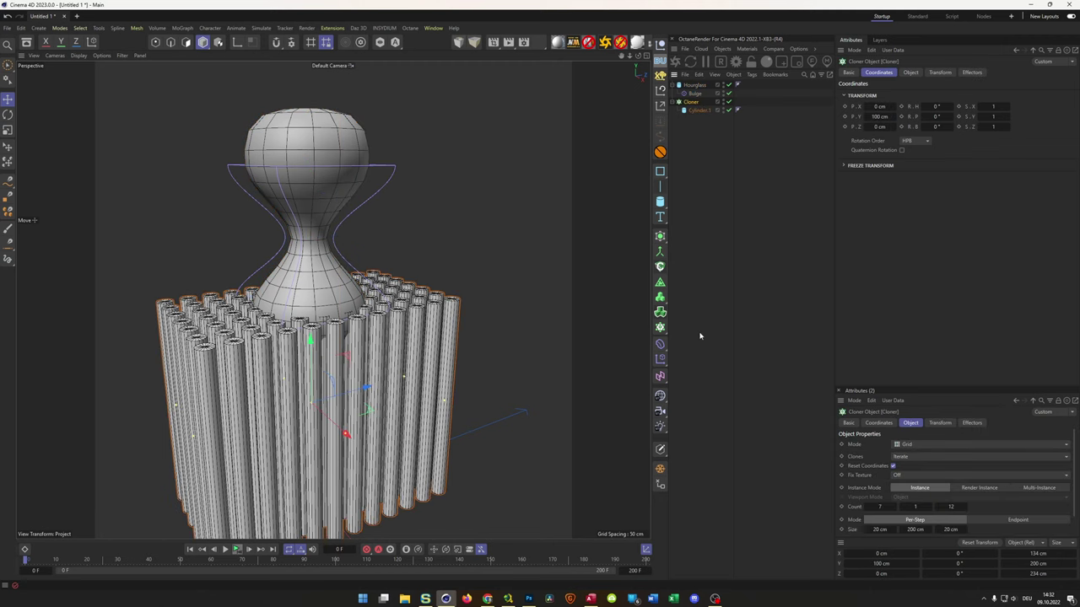
left_click(661, 360)
left_click_drag(689, 85, 691, 111)
Add the Hourglass to the Plain effector's field list.
left_click(691, 112)
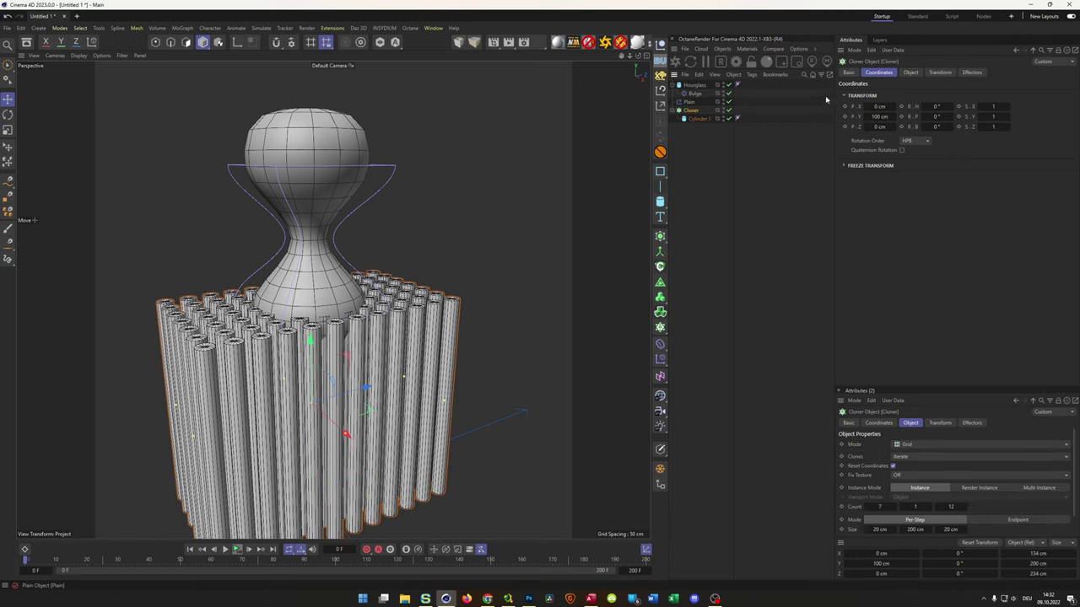
left_click(971, 72)
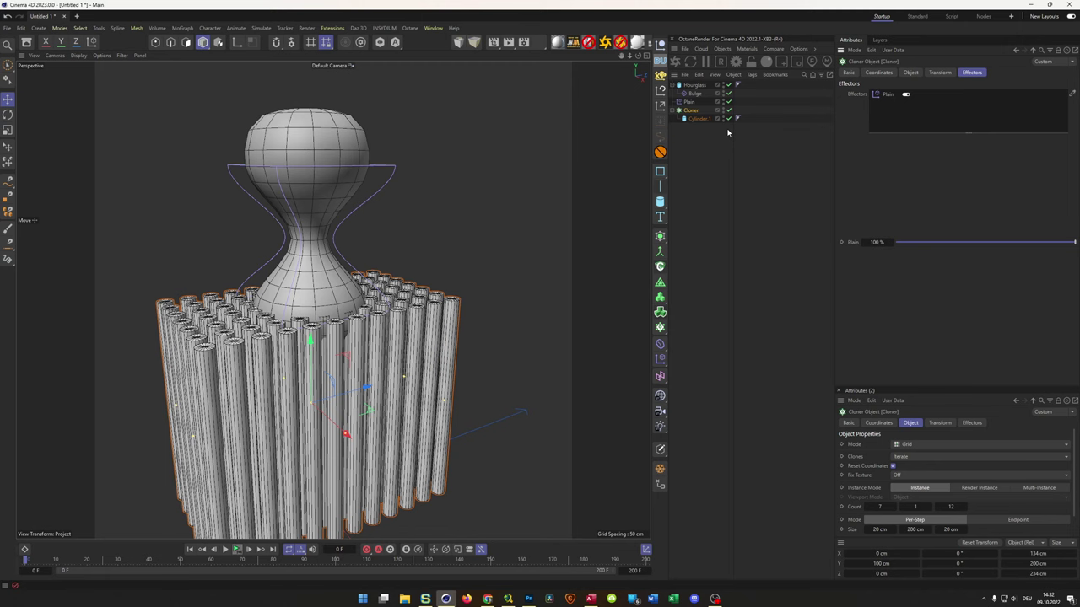
left_click(690, 103)
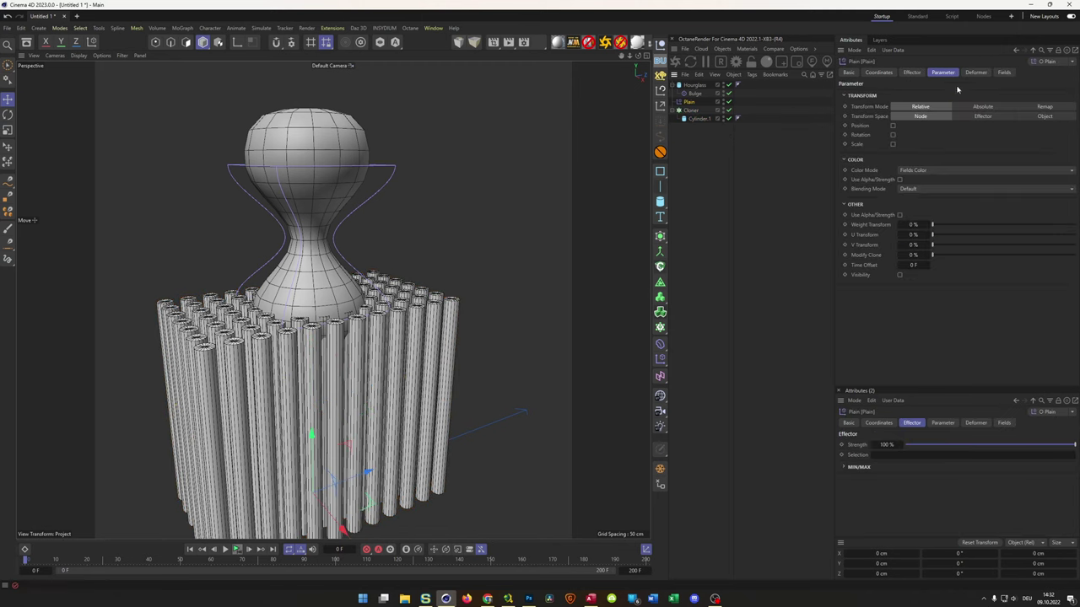
left_click(1003, 72)
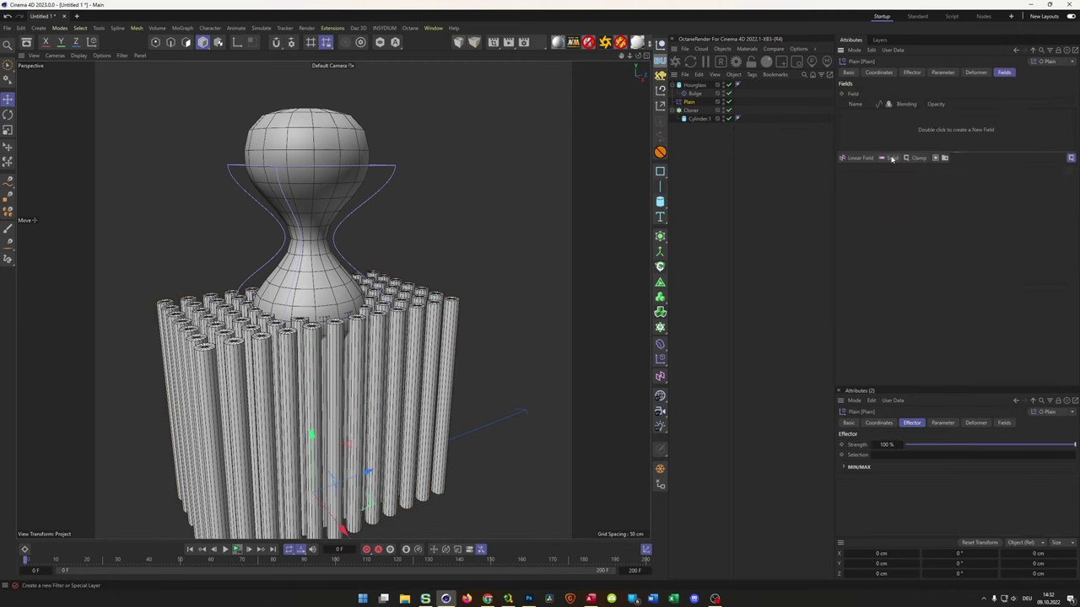
left_click_drag(694, 85, 877, 122)
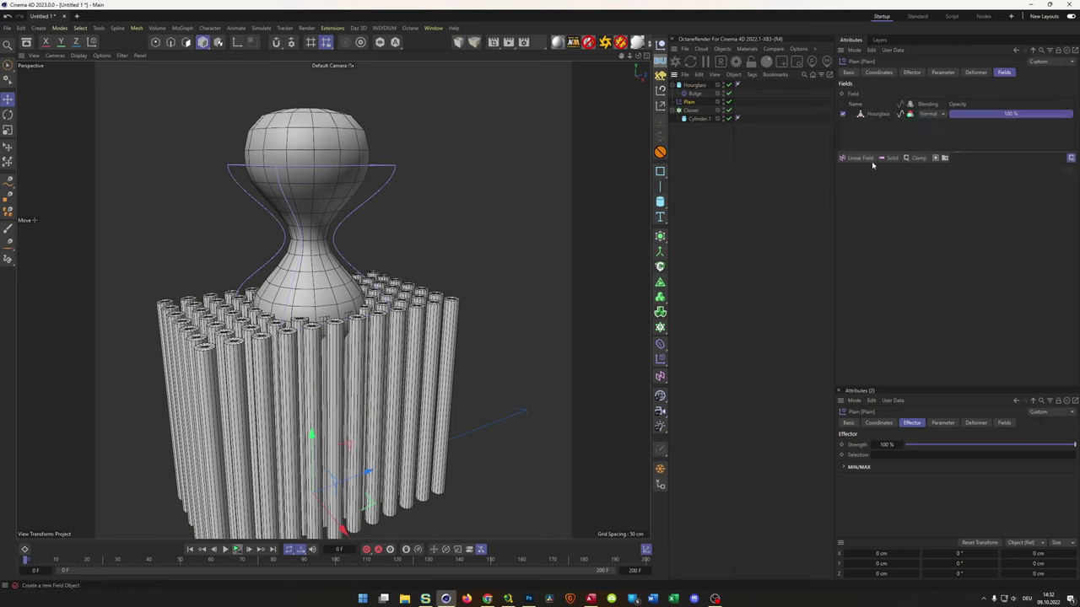
Set the Hourglass field layer to Surface mode with a 100 cm radius.
left_click(877, 114)
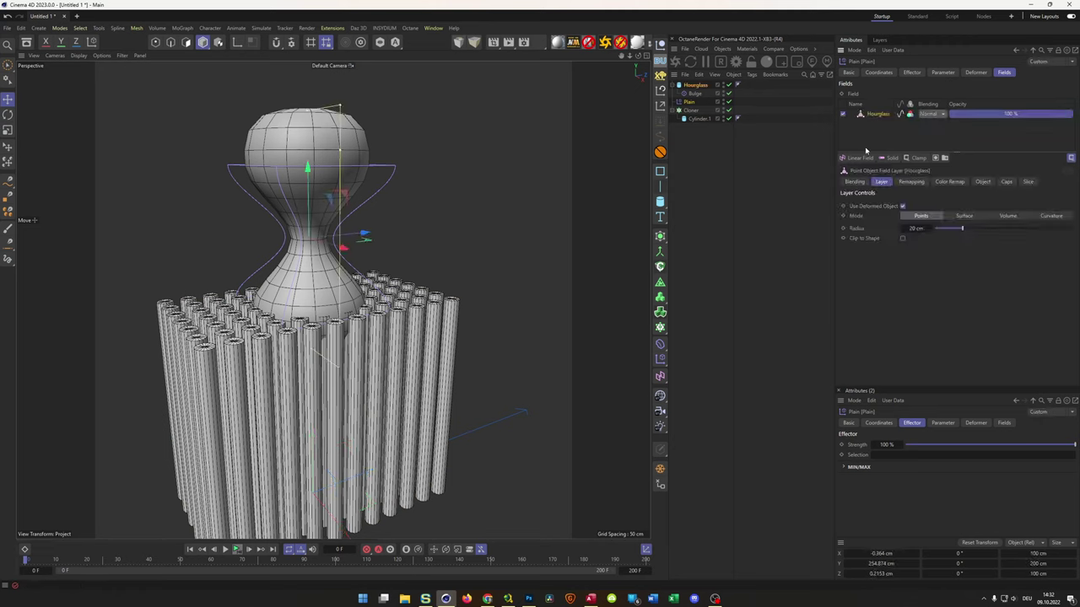
left_click(962, 216)
scroll(371, 291, "up", 3)
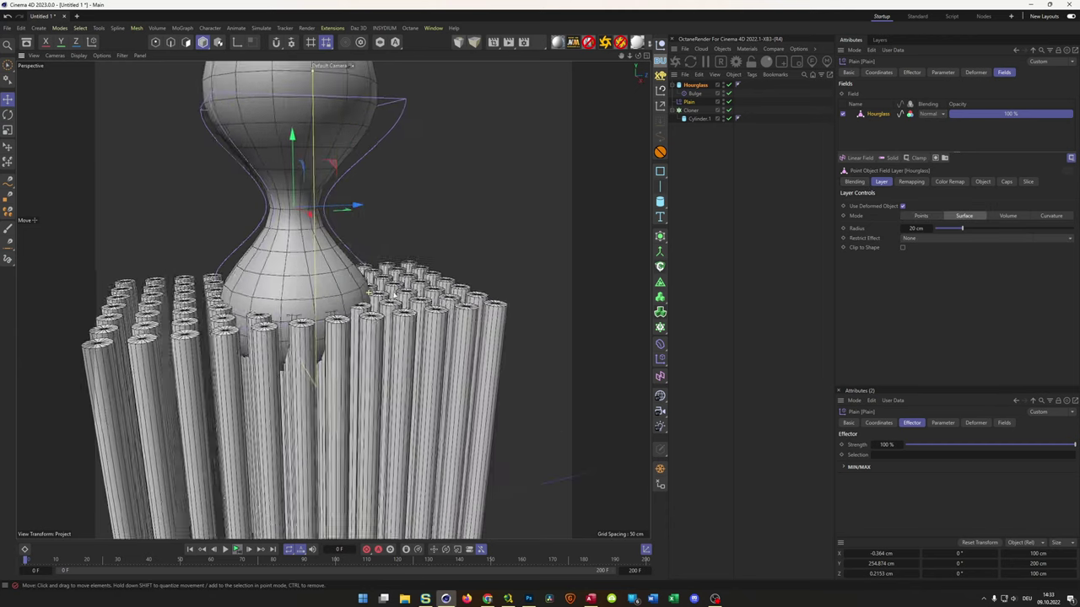
left_click_drag(962, 231, 1073, 228)
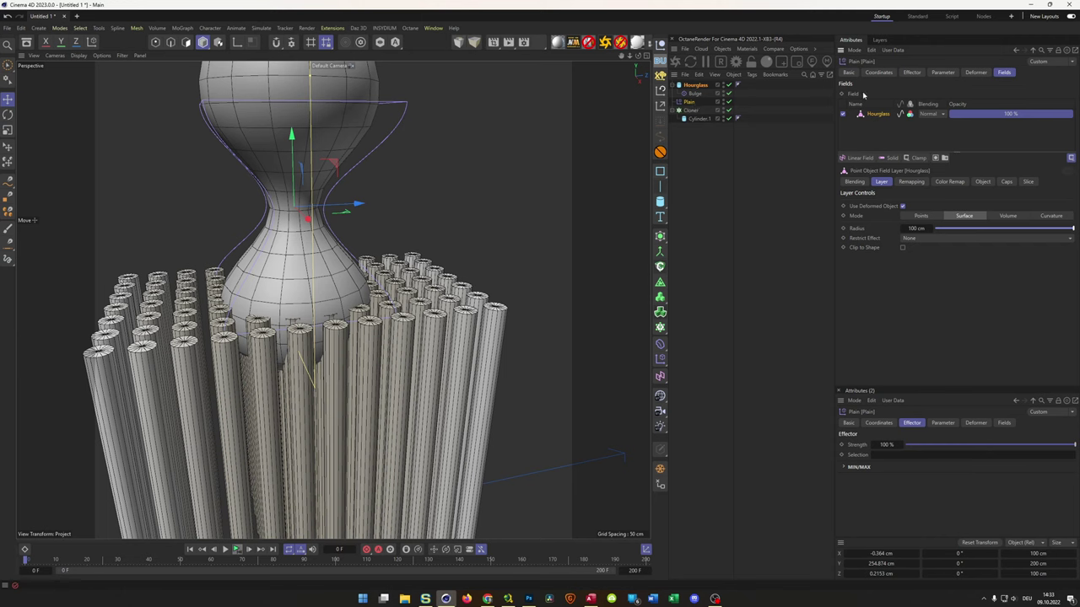
Enable Position on the Plain effector and offset P.Y to -142 cm.
left_click(934, 73)
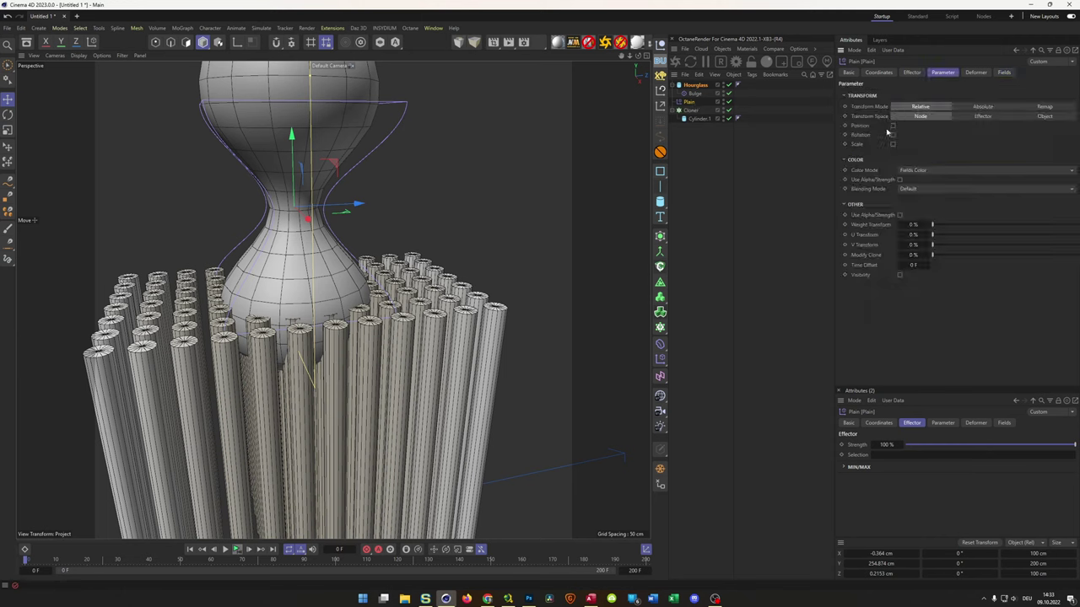
left_click(892, 126)
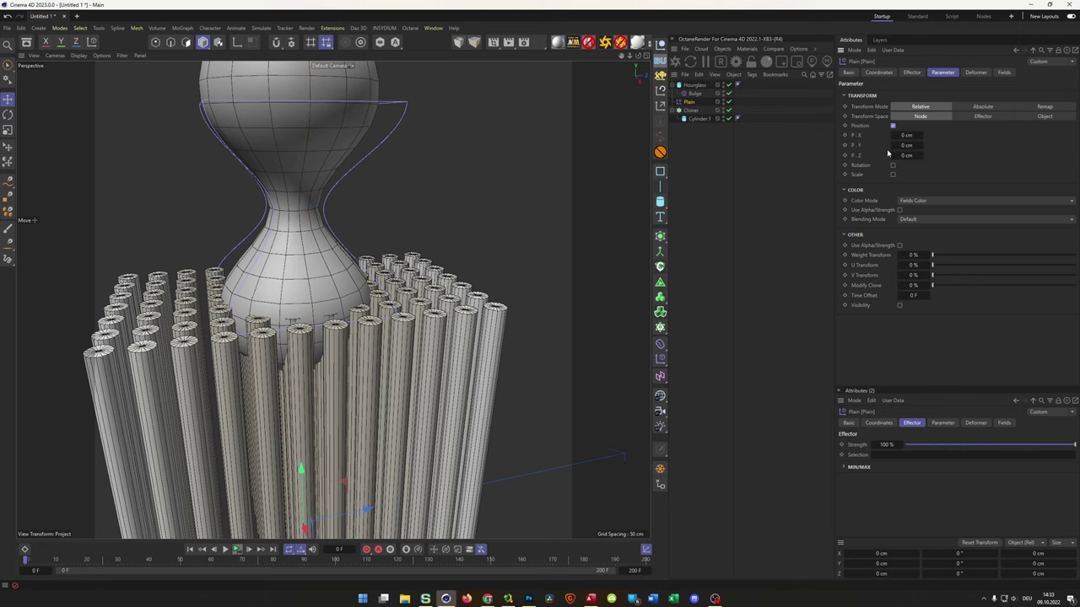
mouse_move(907, 145)
left_mouse_down()
mouse_move(828, 146)
mouse_move(846, 145)
left_mouse_up()
mouse_move(360, 303)
left_mouse_down("alt")
mouse_move(360, 344)
mouse_move(305, 314)
mouse_move(297, 273)
mouse_move(317, 324)
left_mouse_up("alt")
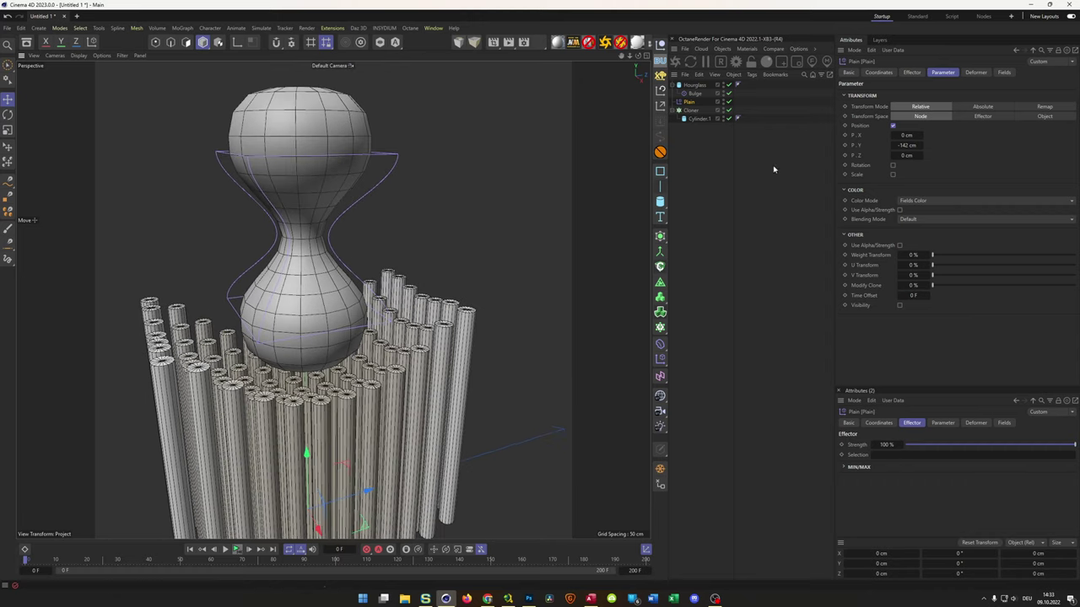
left_click(694, 85)
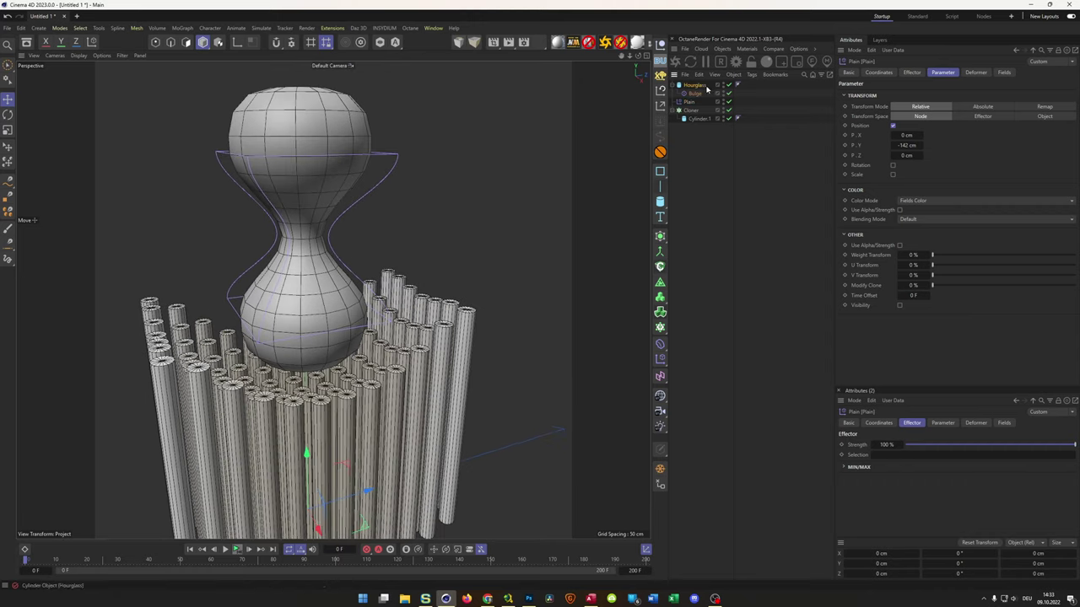
left_click(878, 72)
left_click_drag(938, 117, 937, 116)
scroll(236, 341, "up", 10)
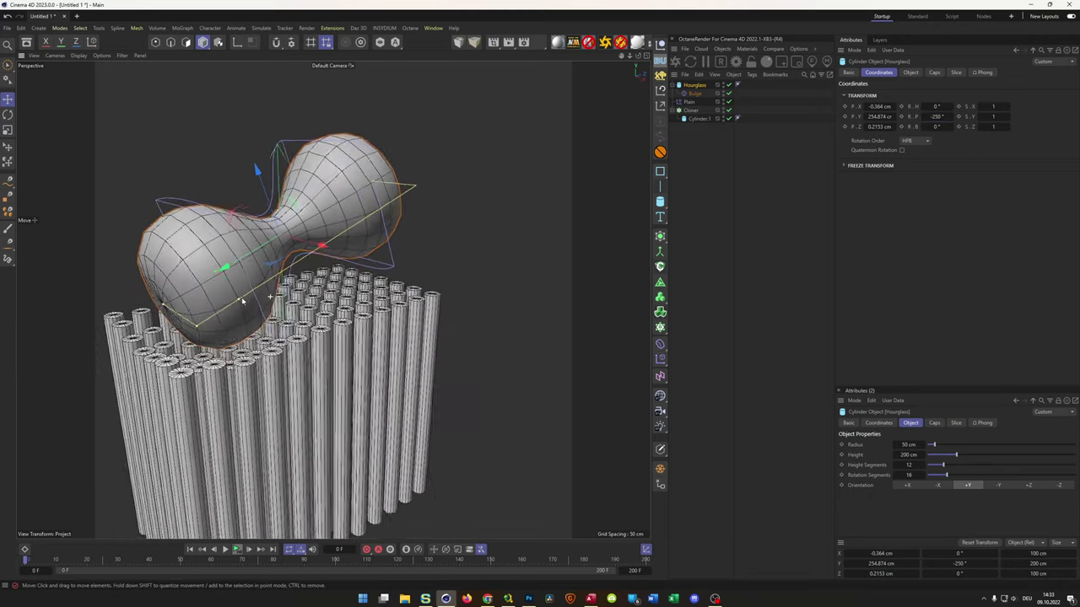
scroll(236, 342, "up", 10)
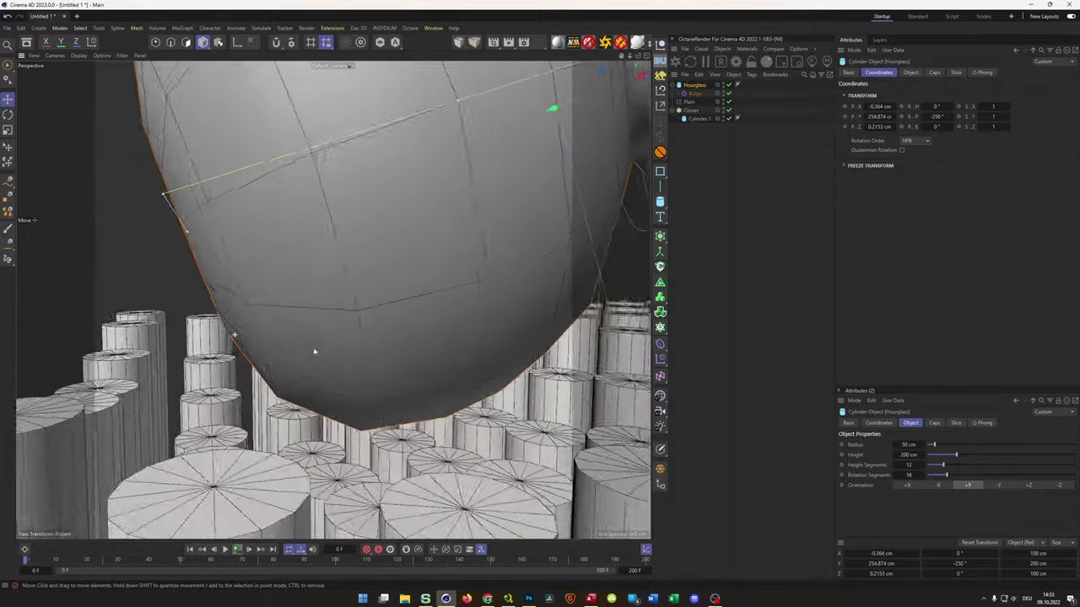
scroll(371, 354, "down", 10)
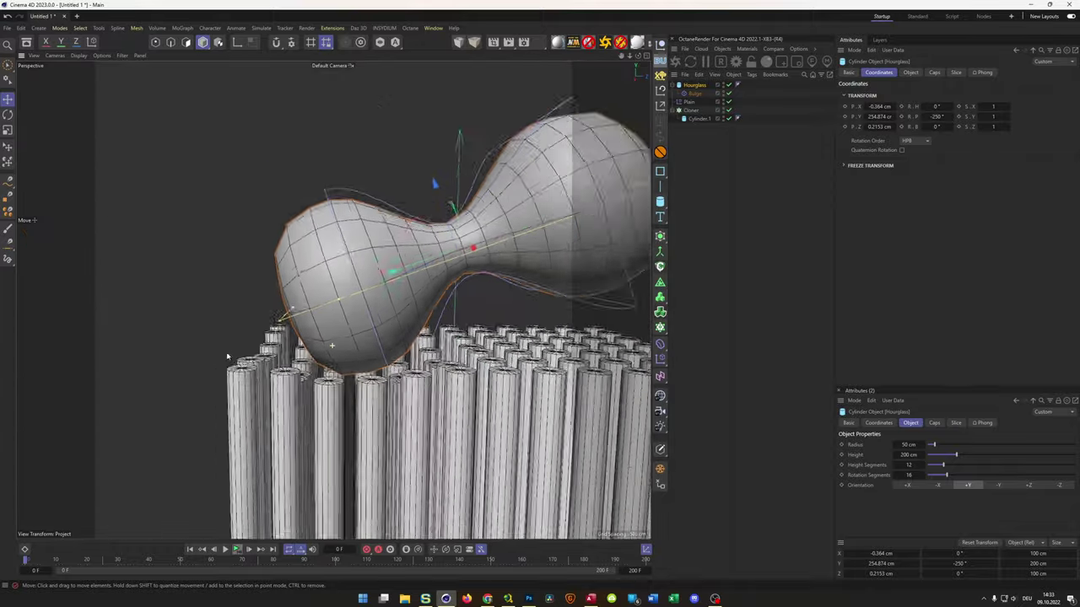
scroll(282, 273, "down", 3)
mouse_move(282, 273)
left_mouse_down("alt")
mouse_move(253, 272)
mouse_move(279, 270)
left_mouse_up("alt")
scroll(279, 270, "up", 3)
left_click_drag(941, 119, 933, 154)
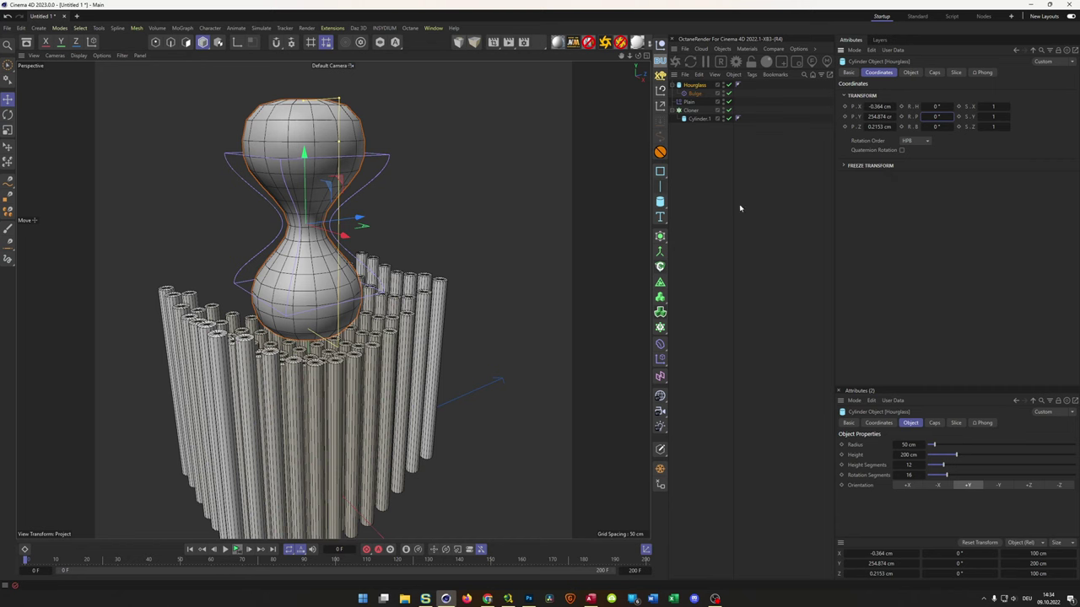
Select the Plain effector's Hourglass field layer and reframe the viewport around the scene.
mouse_move(422, 329)
left_mouse_down("alt")
mouse_move(398, 349)
mouse_move(390, 335)
mouse_move(407, 328)
left_mouse_up("alt")
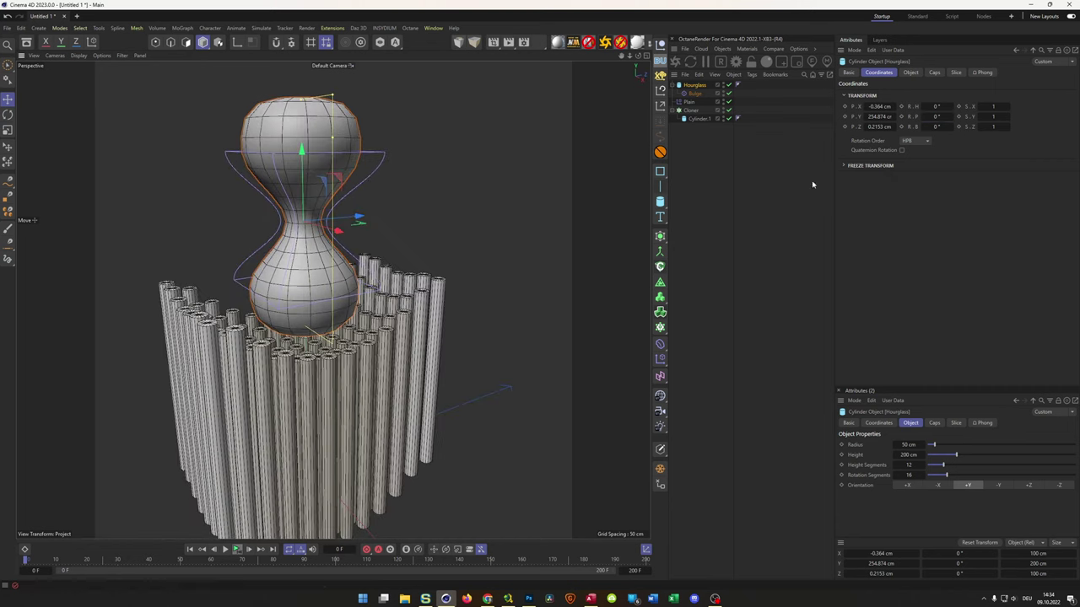
left_click(689, 101)
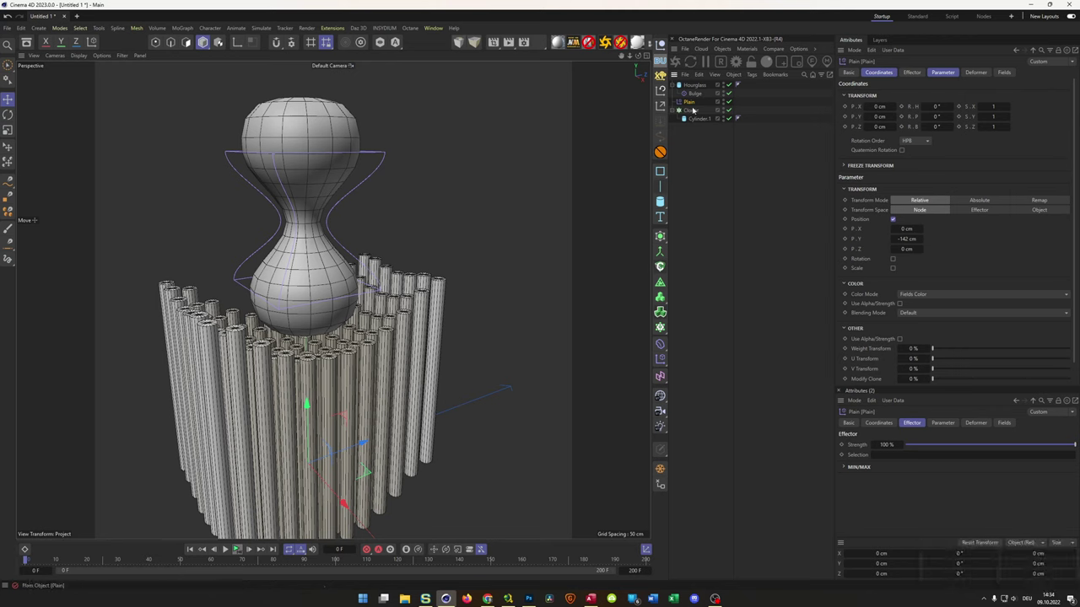
left_click(1003, 72)
left_click(922, 110)
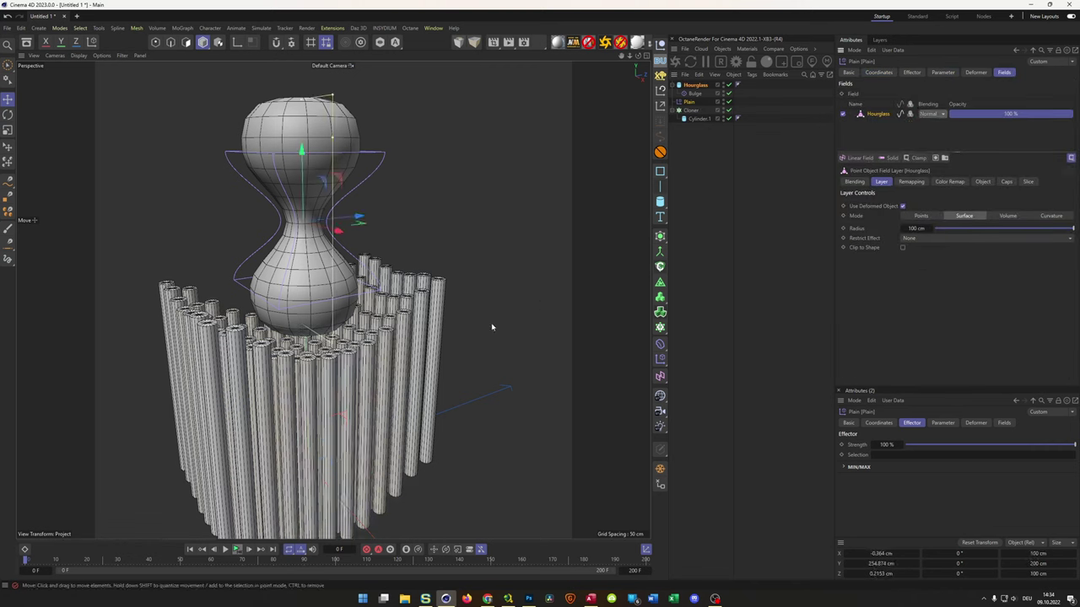
scroll(312, 334, "up", 2)
scroll(291, 321, "down", 6)
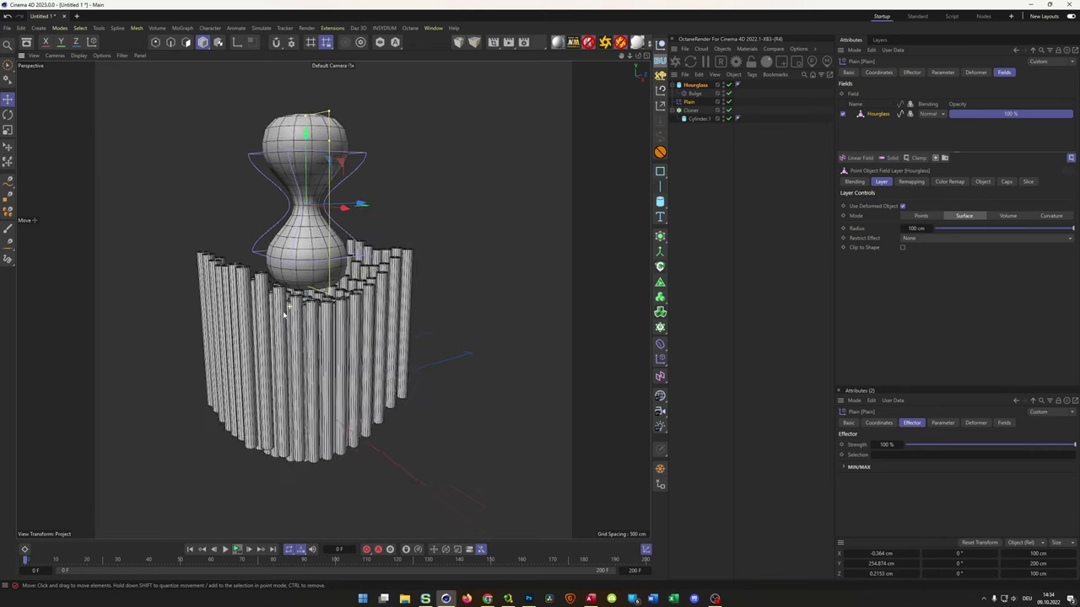
left_click_drag(284, 314, 317, 329, "alt")
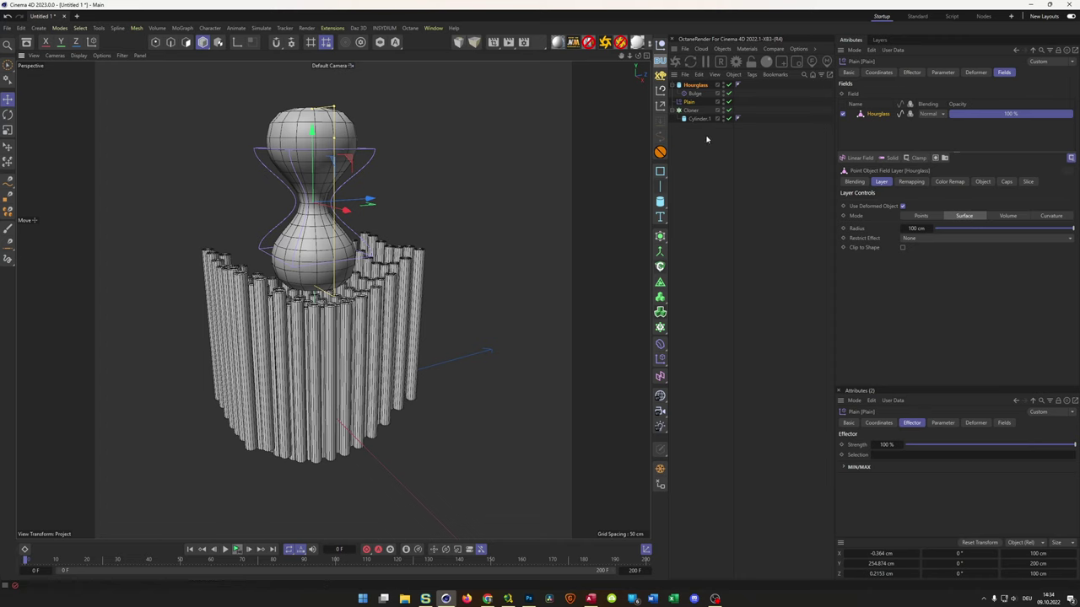
Add a Circle spline on the XZ plane with a 7 cm radius.
left_click(659, 171)
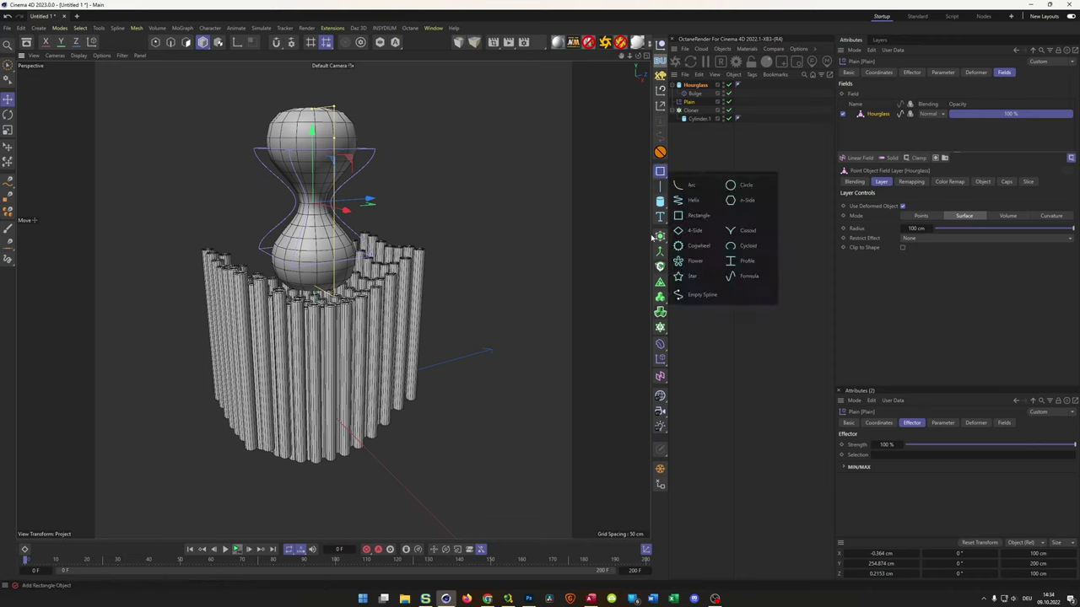
left_click(747, 186)
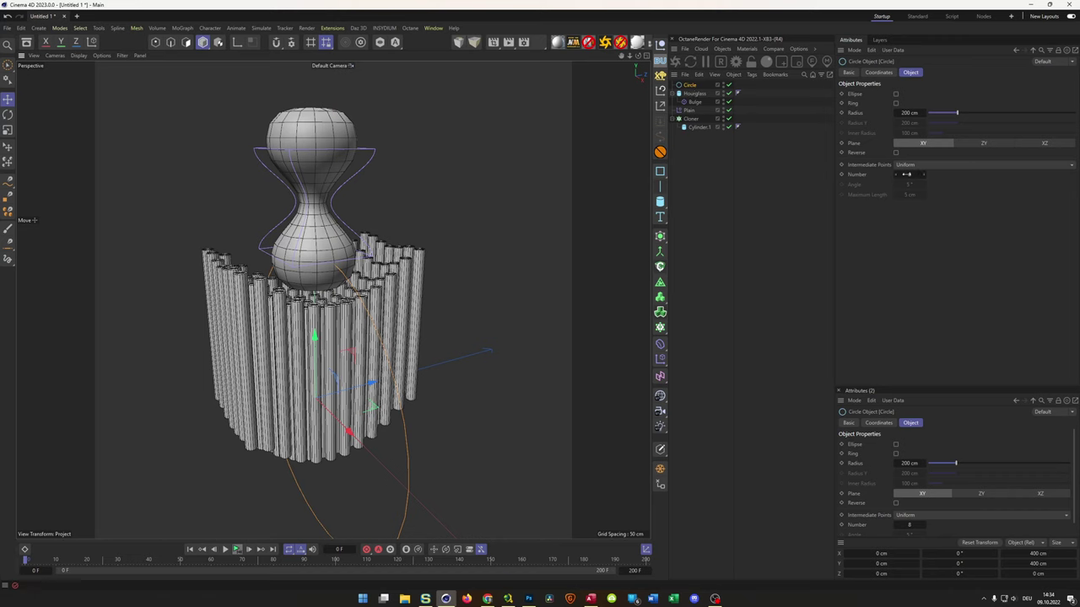
left_click(1047, 145)
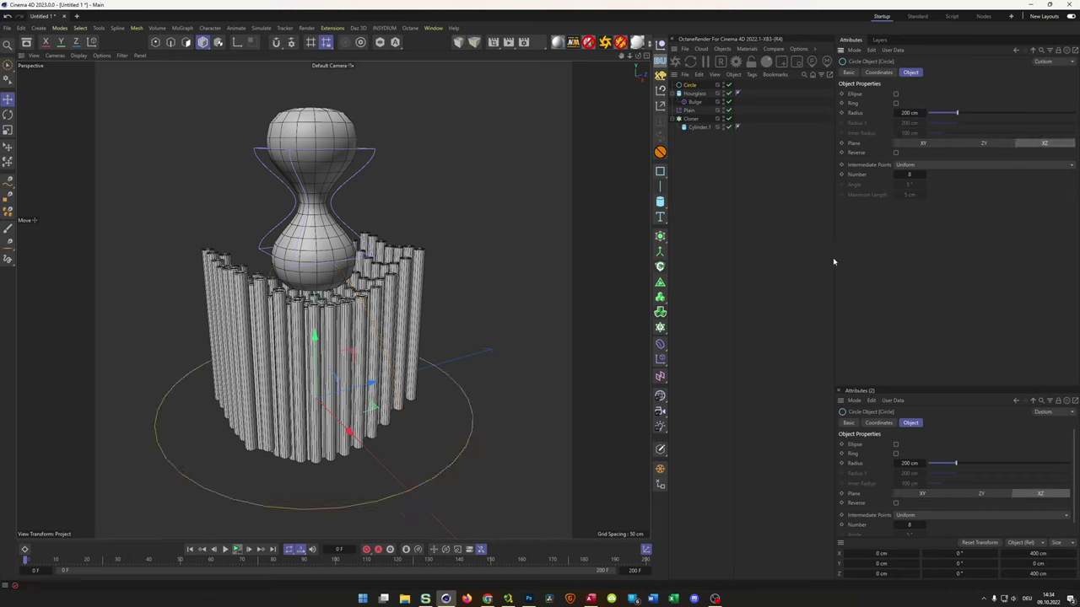
left_click(909, 113)
type("7")
key("Return")
Duplicate the Cloner as Cloner.1, replacing its Cylinder.1 child with the Circle.
left_click_drag(689, 85, 707, 173)
left_click(691, 111)
left_click_drag(691, 112, 684, 164, "ctrl")
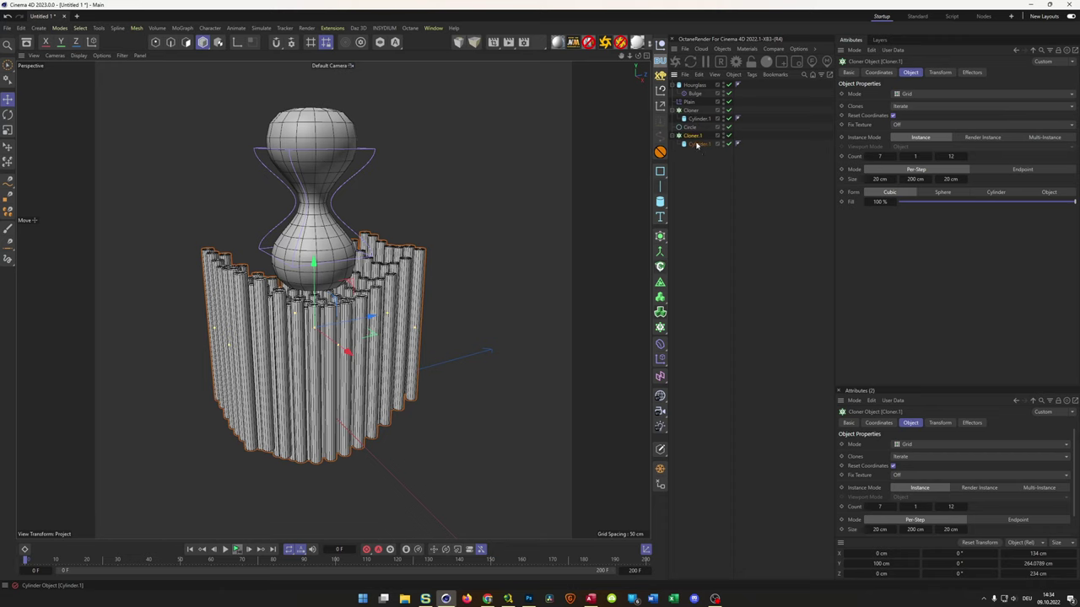
left_click(699, 144)
key("Delete")
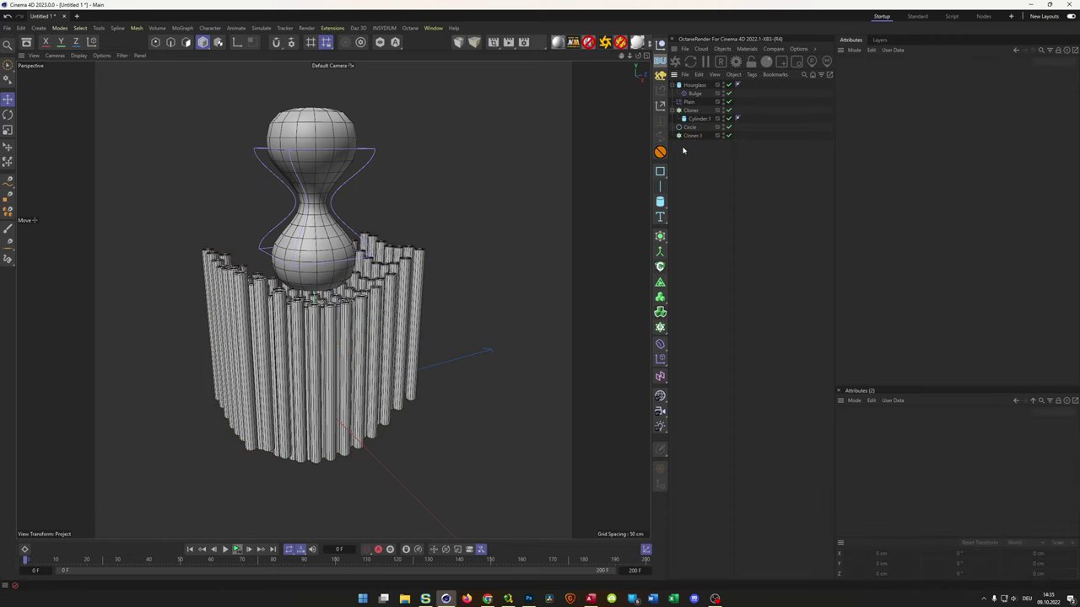
left_click_drag(690, 128, 696, 137)
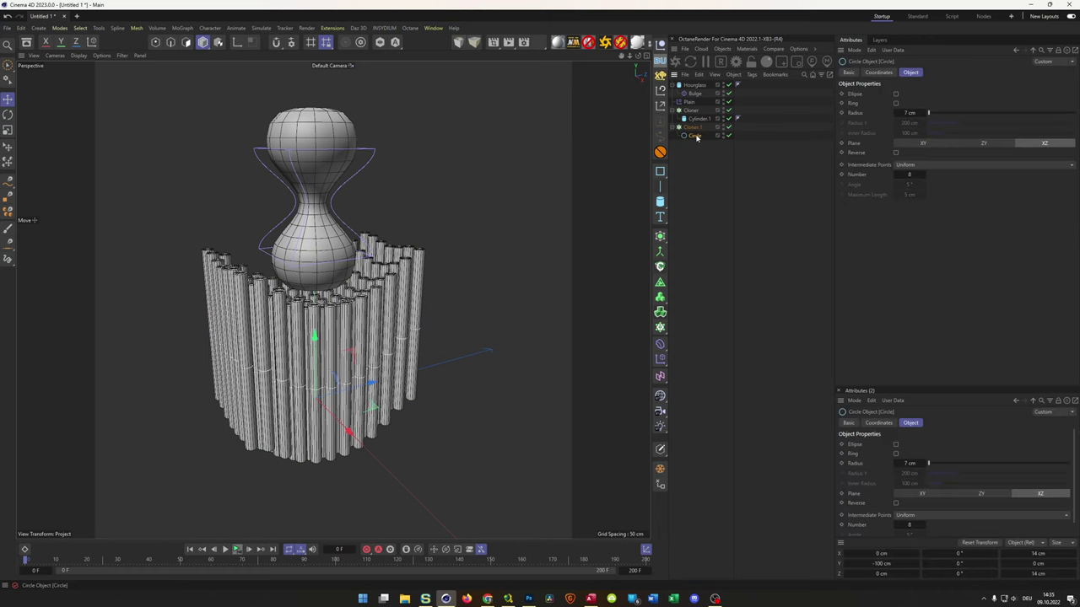
left_click_drag(303, 371, 266, 376, "alt")
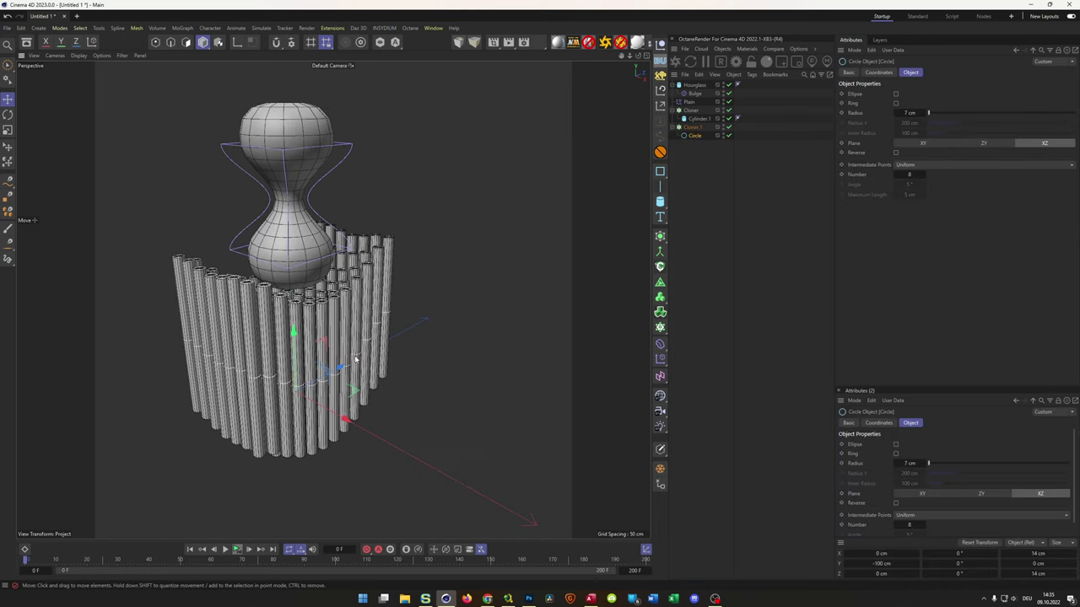
left_click(691, 127)
left_click(971, 71)
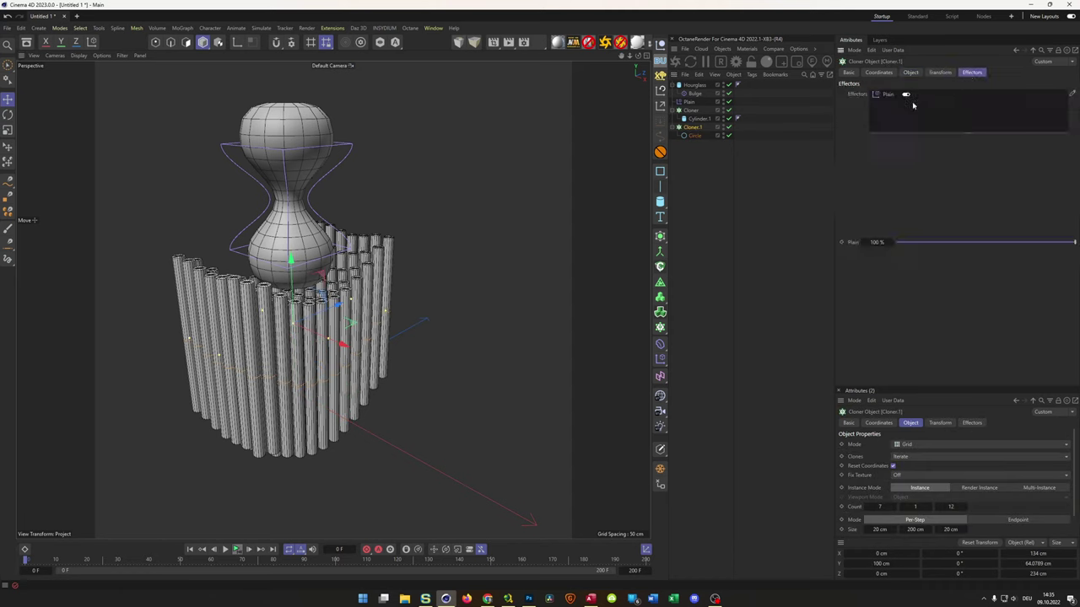
Remove the Plain effector from Cloner.1 and set its P.Y to 0 cm.
key("Delete")
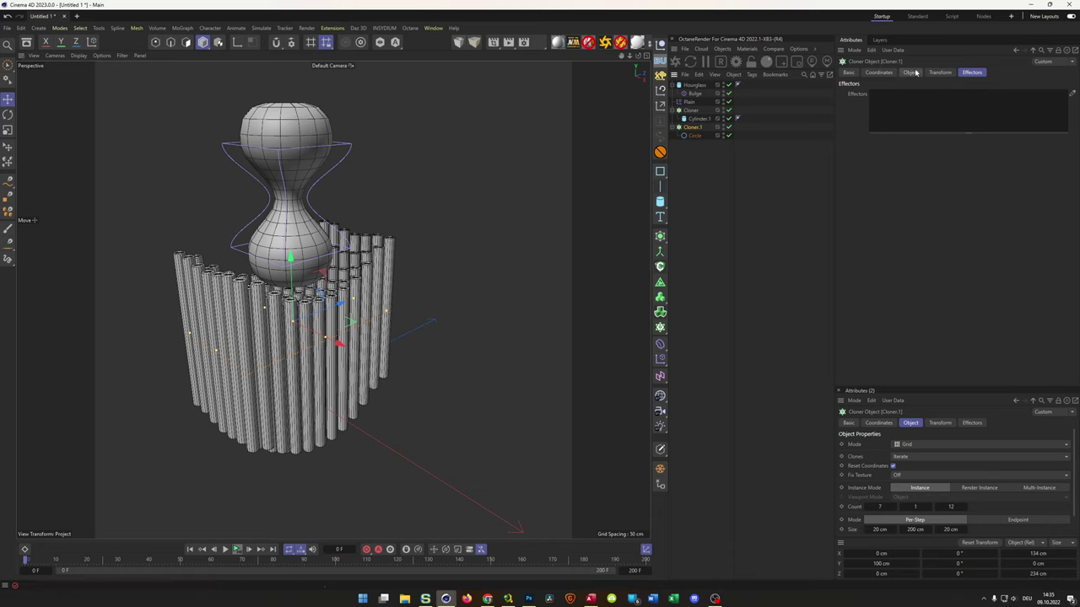
left_click(879, 73)
double_click(880, 118)
type("00")
key("Return")
mouse_move(382, 358)
left_mouse_down("alt")
mouse_move(413, 415)
mouse_move(398, 378)
left_mouse_up("alt")
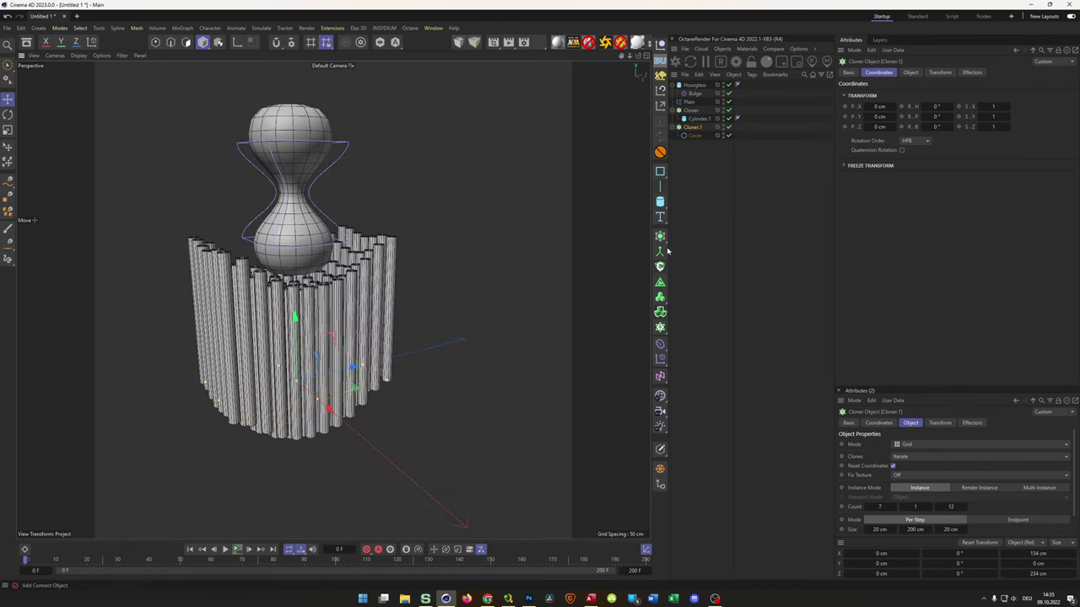
Rename the first cloner to 'Cloner Cylinder' and start saving the scene.
left_click(695, 112)
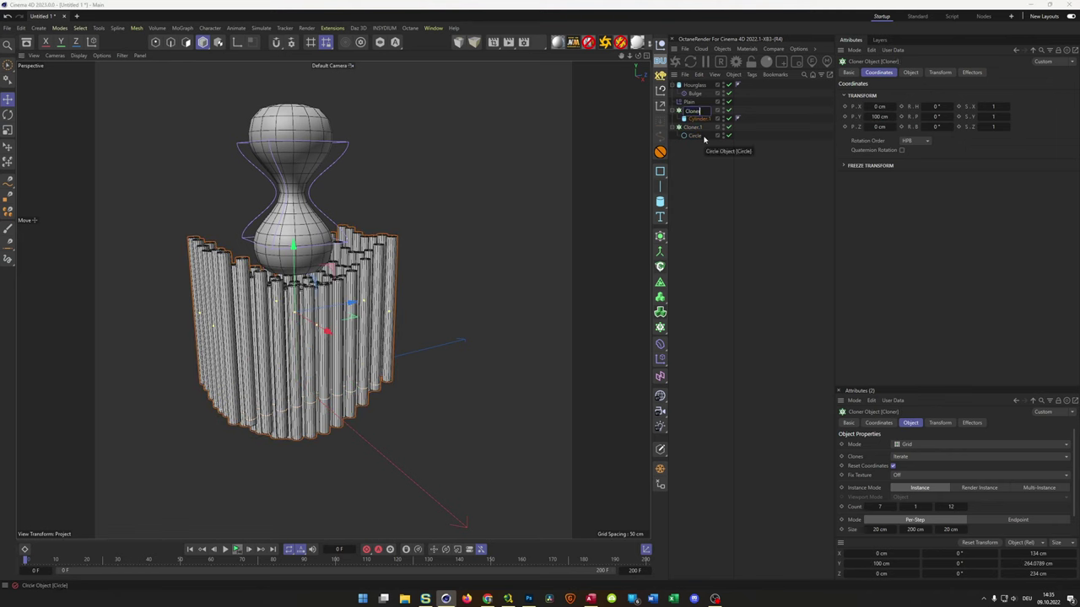
type("Cylinder")
key("Return")
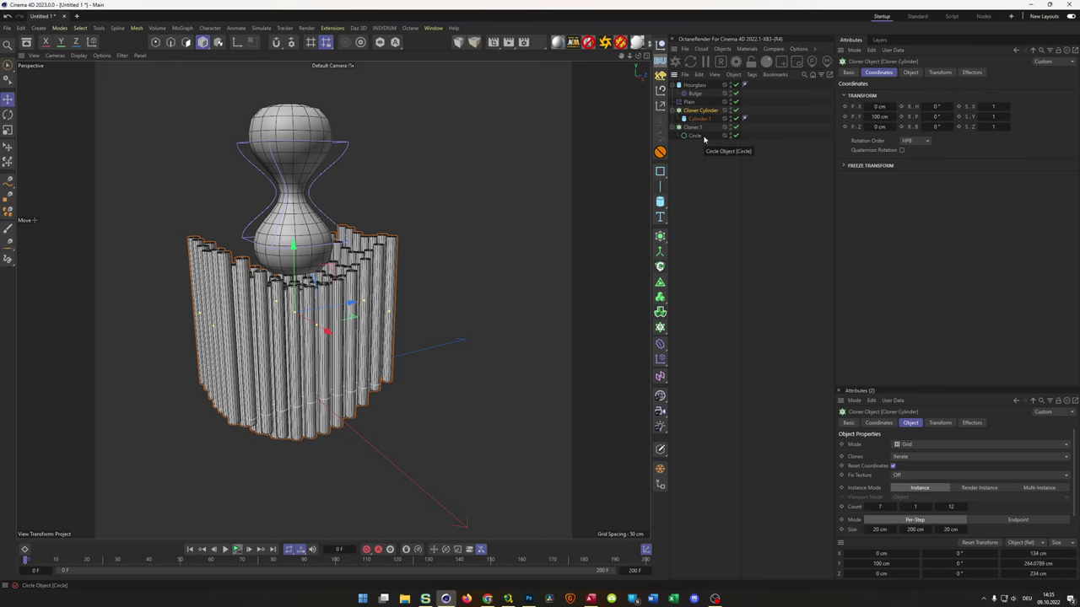
key("ctrl+s")
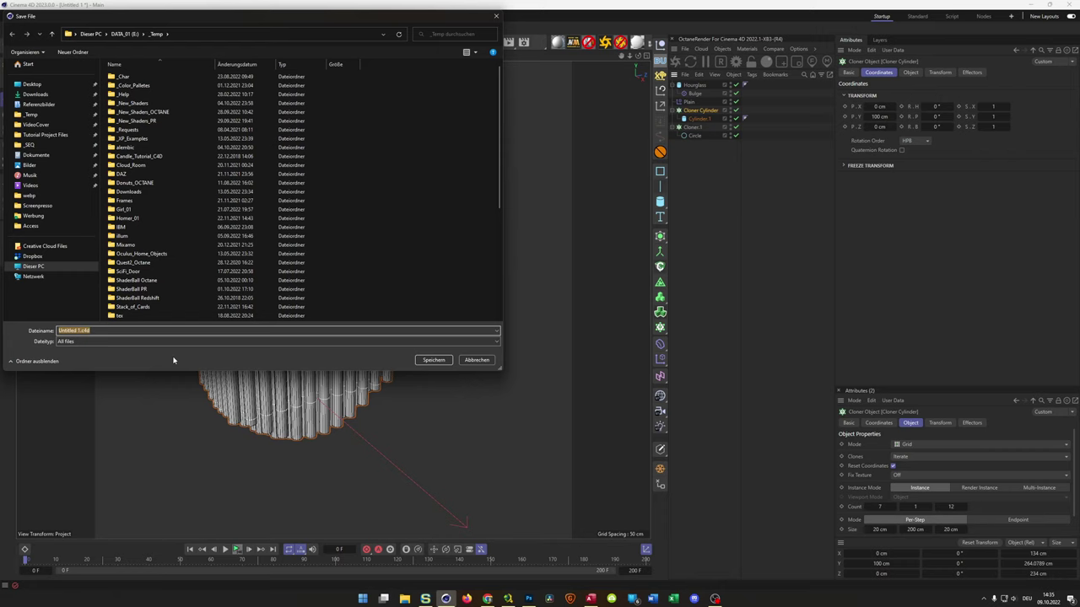
Save the scene as Hourglass_Tutorial.c4d in the _Temp folder.
type("hou")
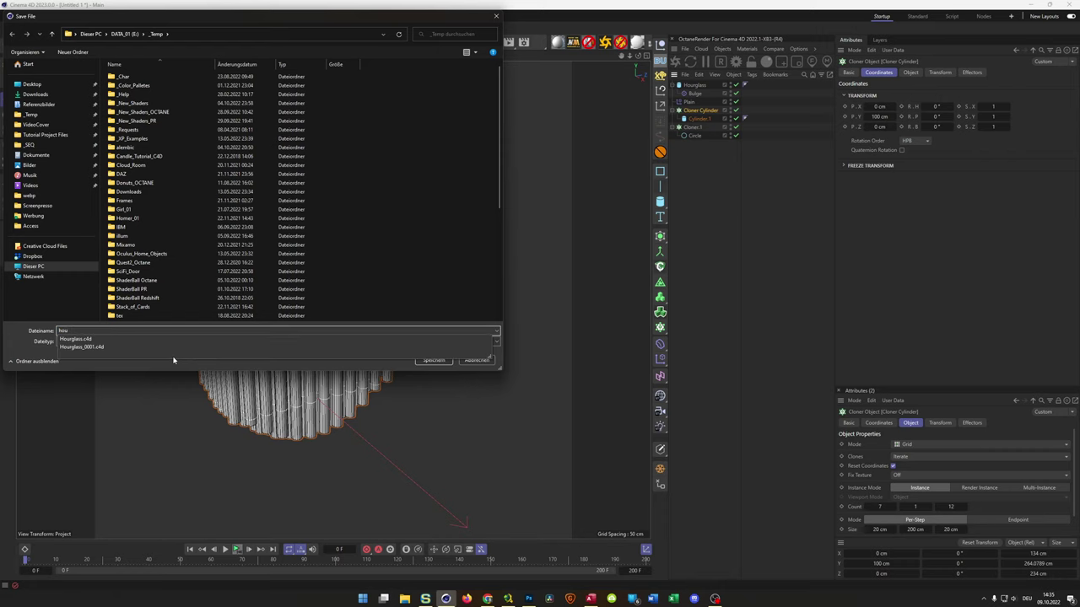
key("Down")
key("Down")
key("End")
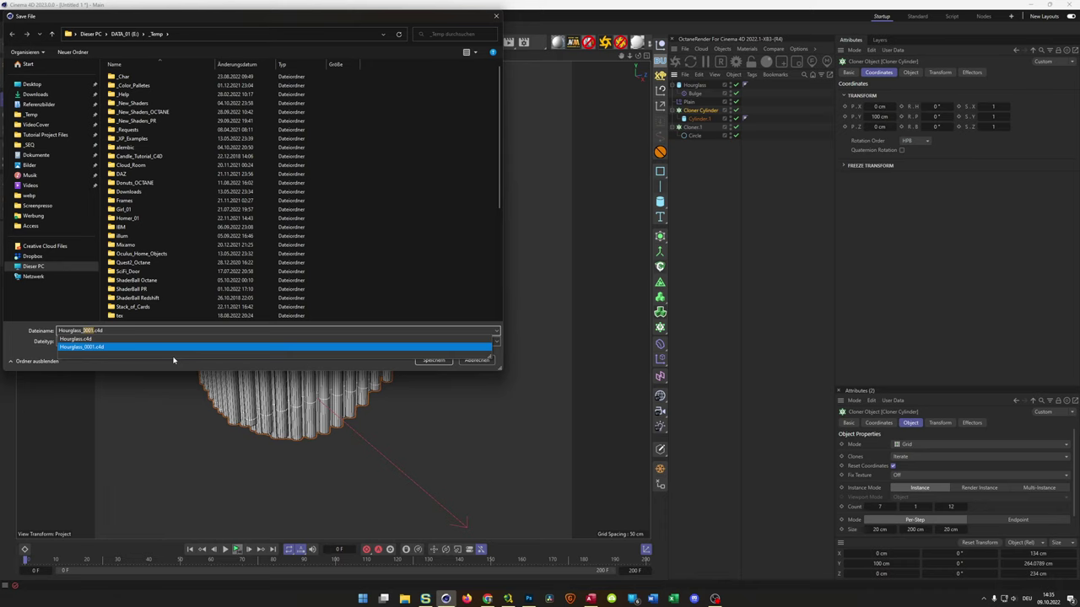
type("Tutorial")
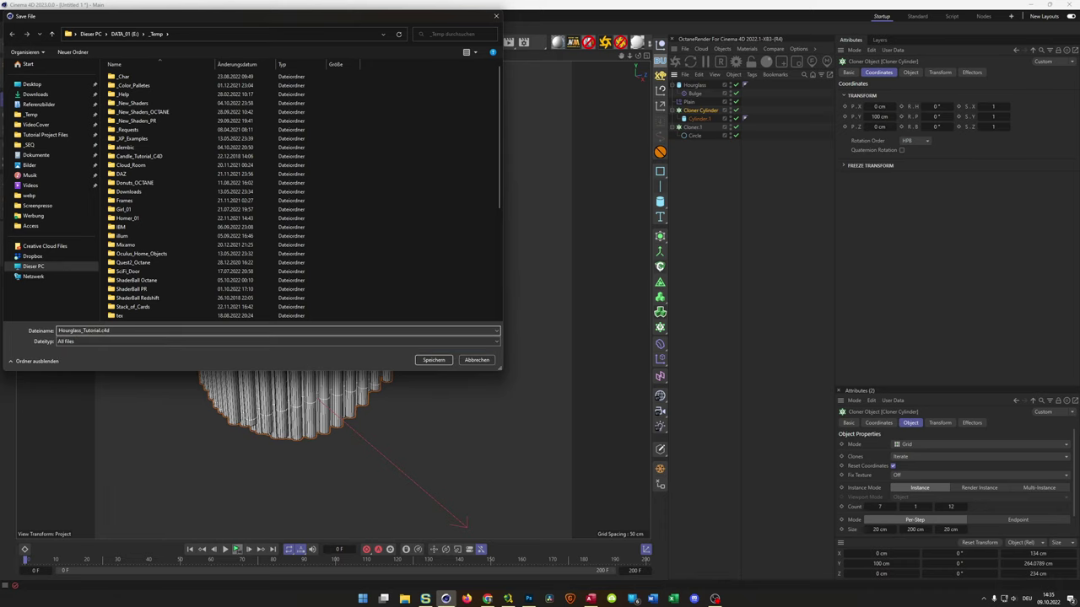
key("Return")
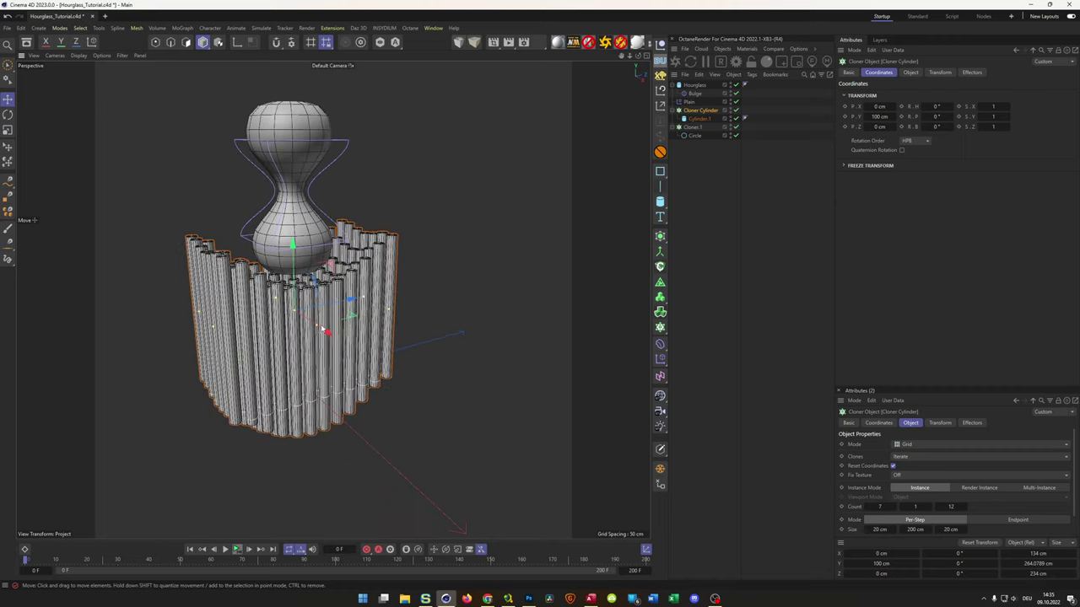
Hide Cloner Cylinder and, in Top view, add a Rectangle spline at the list bottom.
left_click(735, 112)
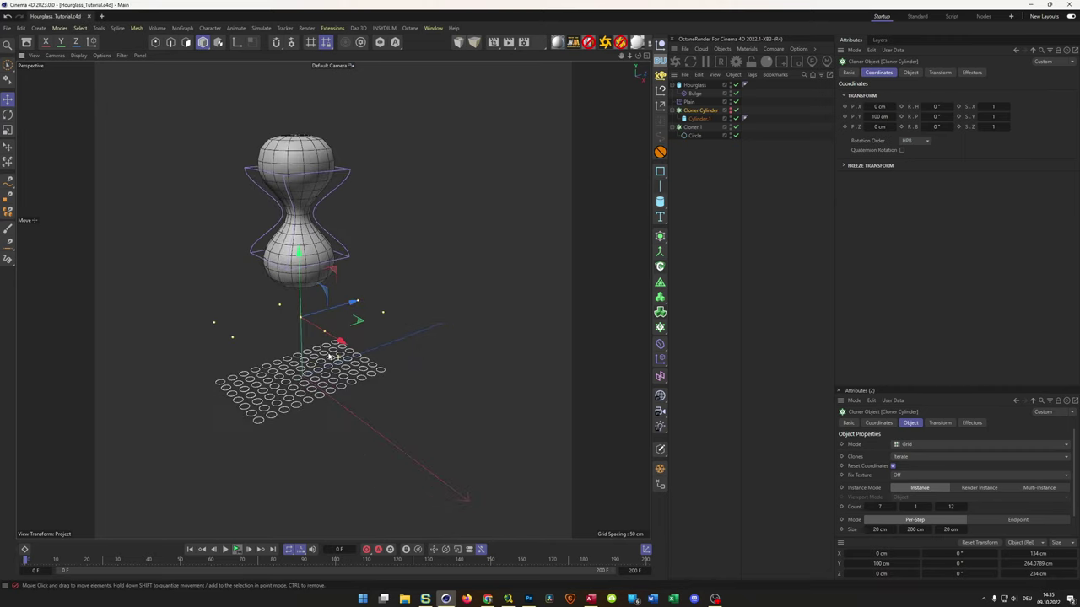
middle_click(323, 369)
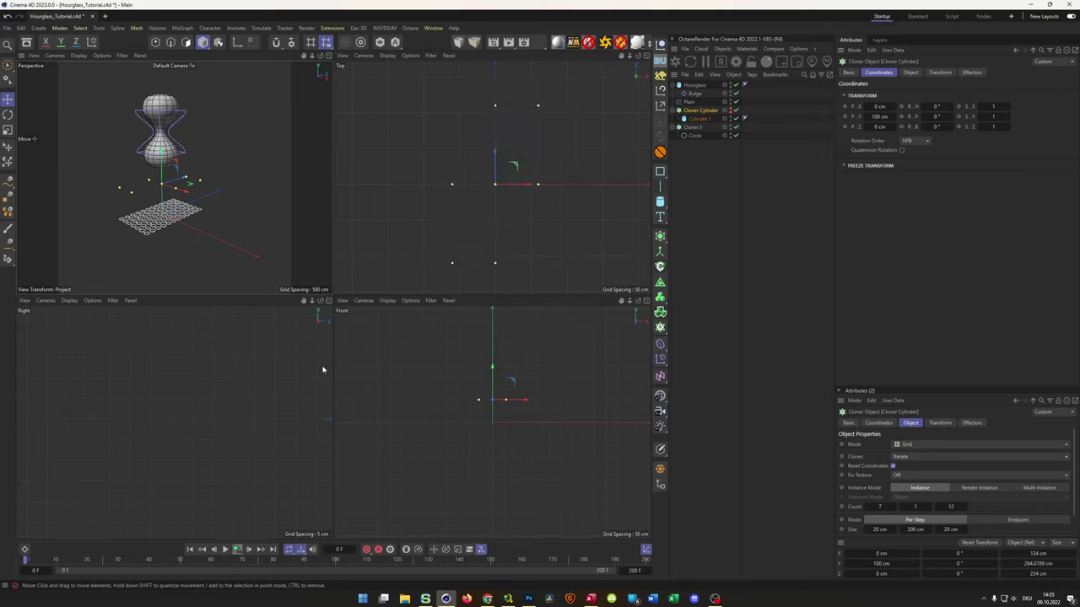
middle_click(426, 257)
scroll(348, 287, "down", 3)
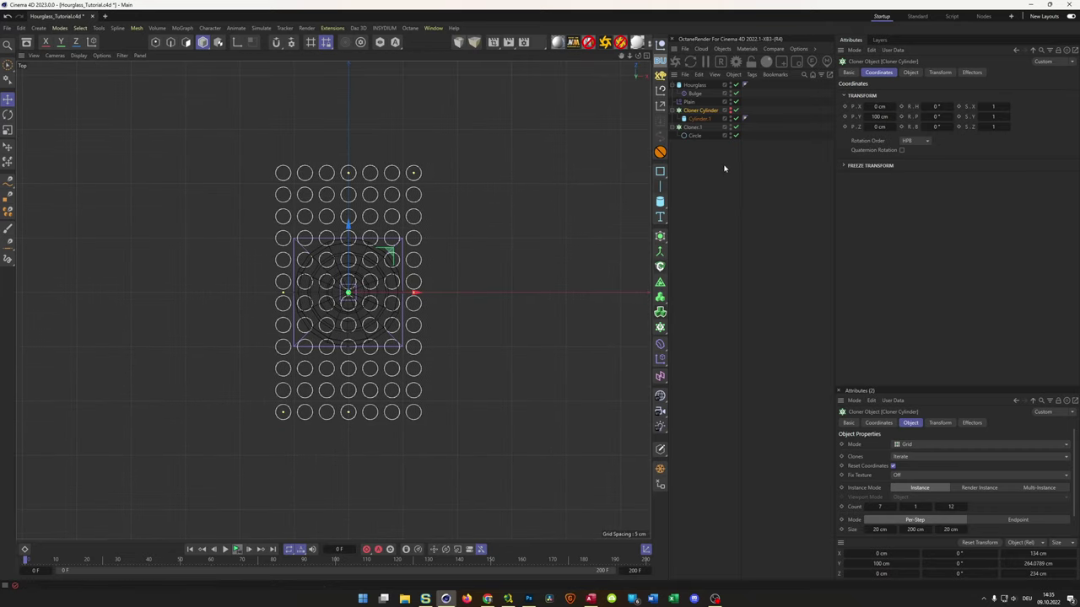
left_click(660, 171)
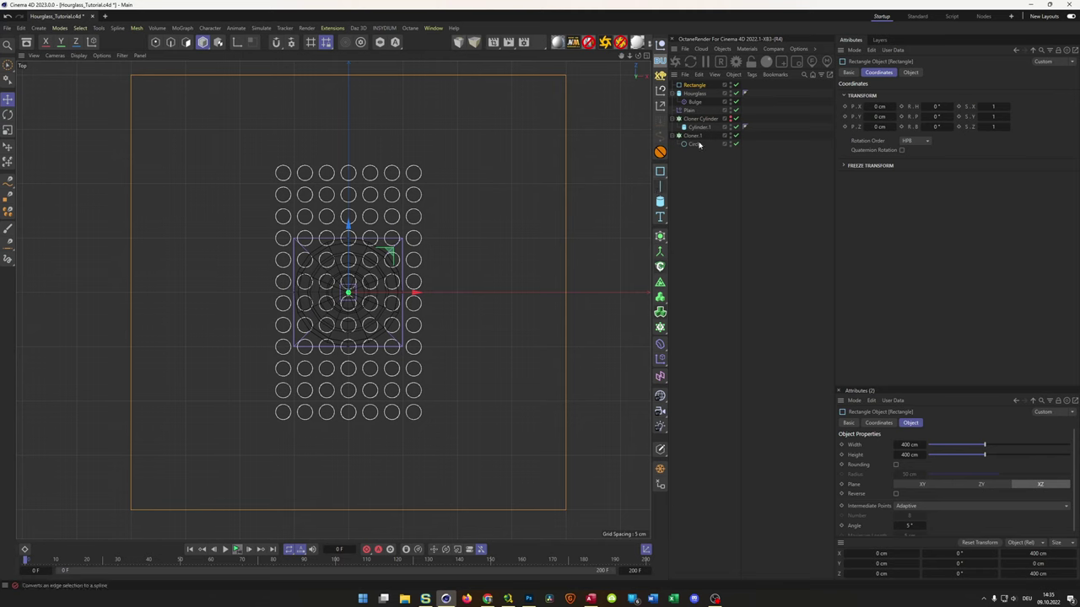
left_click_drag(693, 85, 699, 147)
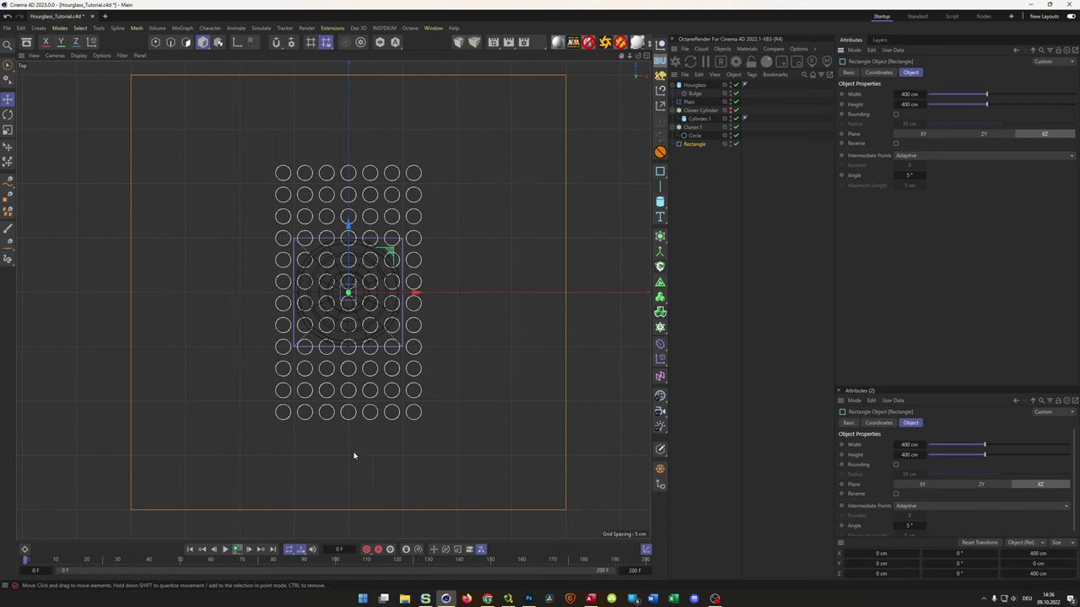
Size the rectangle to 200 cm wide by 300 cm high.
left_click_drag(919, 94, 890, 95)
double_click(910, 94)
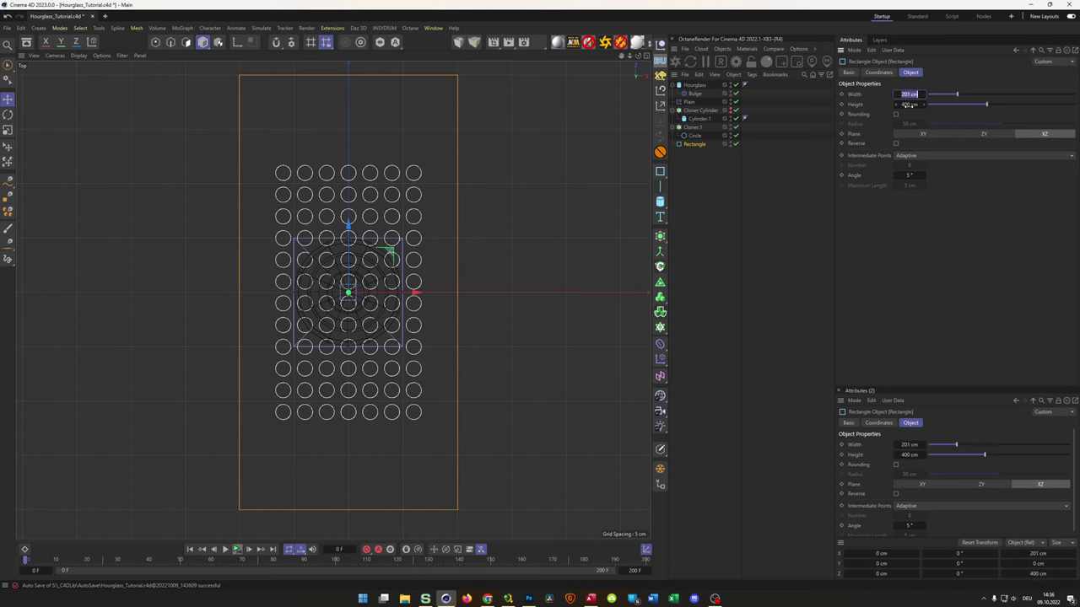
type("200")
key("Return")
left_click_drag(907, 104, 898, 104)
type("30")
key("Return")
double_click(907, 104)
type("300")
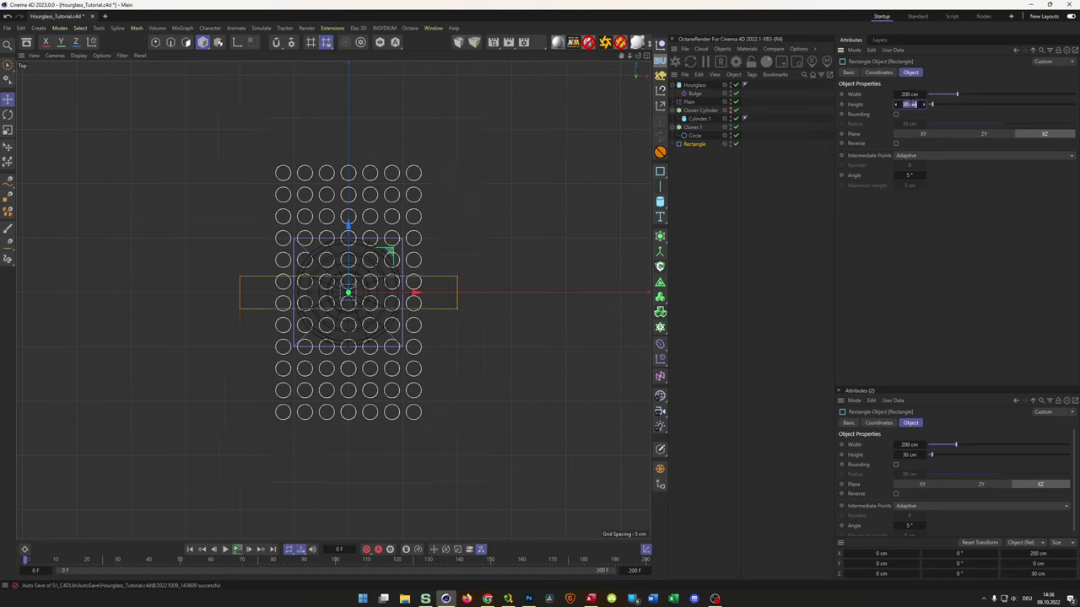
key("Return")
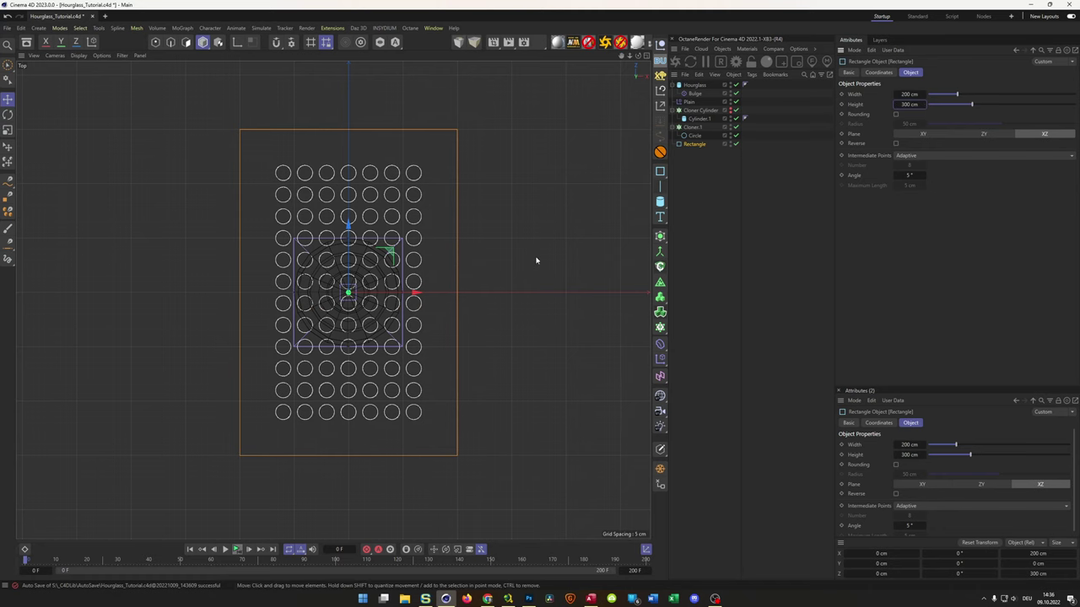
middle_click(536, 260)
middle_click(250, 245)
Nest Cloner.1 inside a new Connect object and collapse it.
left_click_drag(250, 246, 286, 338, "alt")
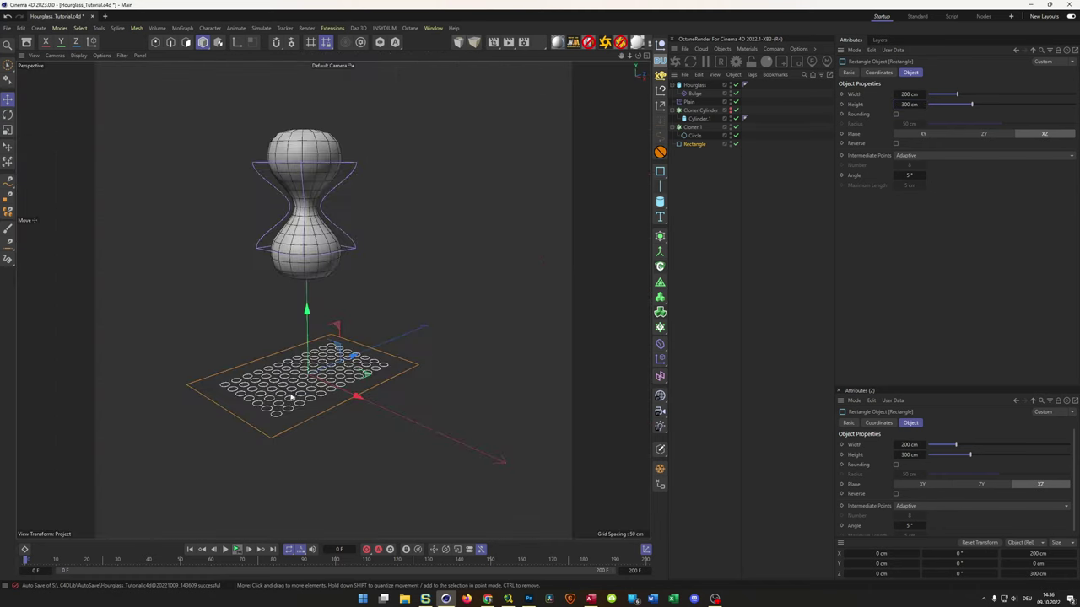
scroll(310, 372, "up", 5)
middle_click_drag(310, 373, 315, 314, "alt")
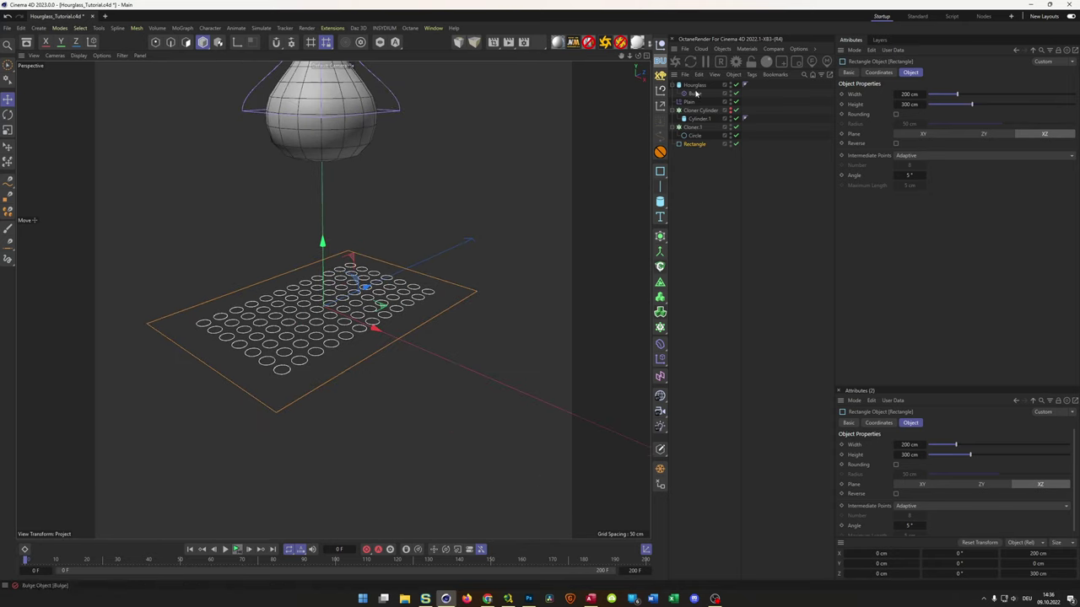
left_click(673, 127)
left_click(691, 127)
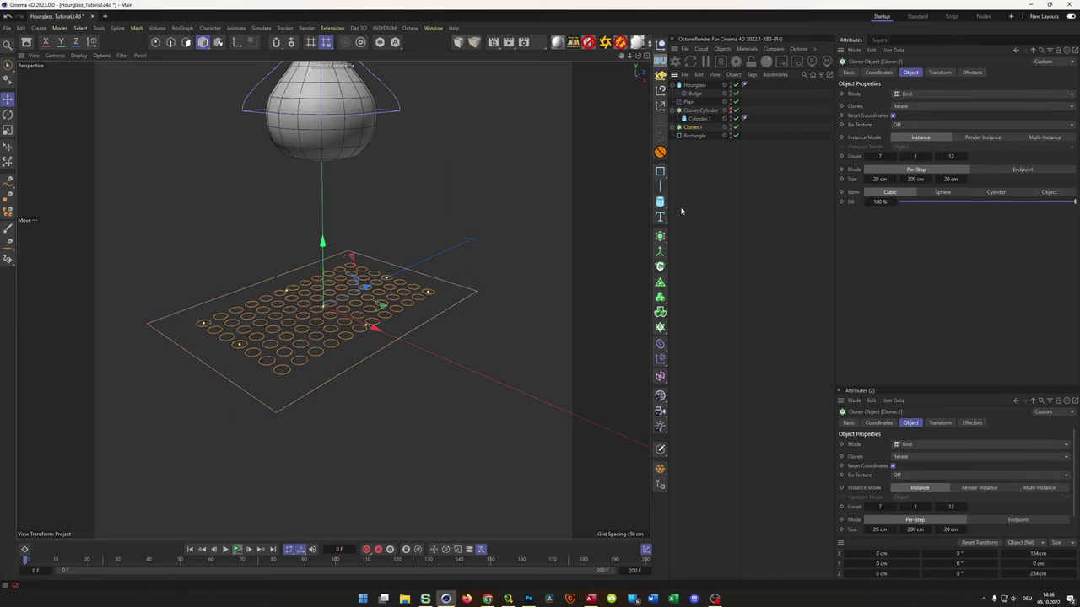
left_click(661, 252)
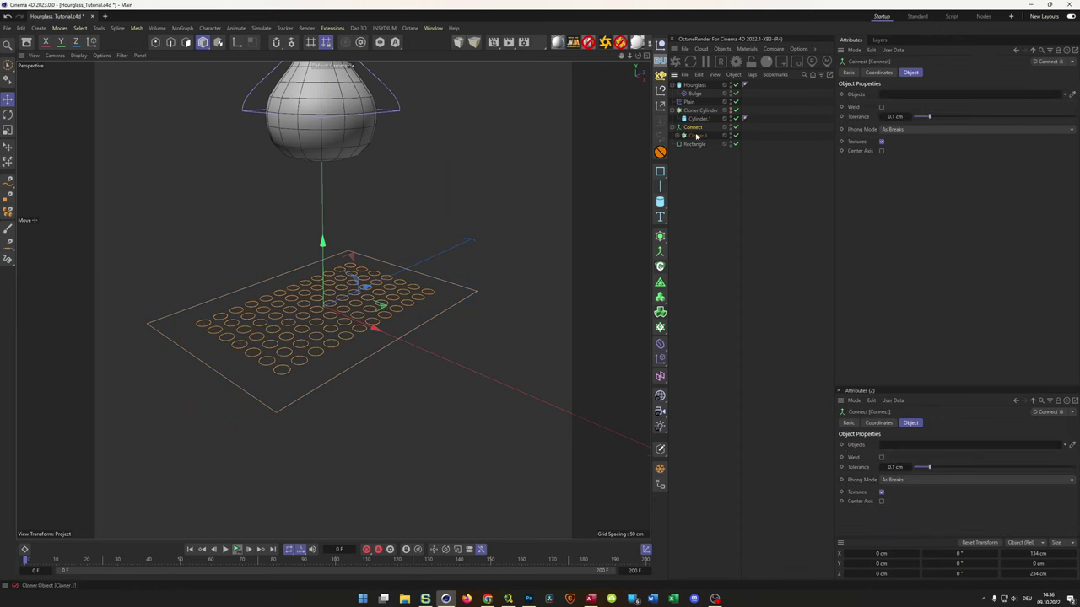
left_click_drag(693, 133, 693, 127)
left_click(674, 128)
left_click(659, 237)
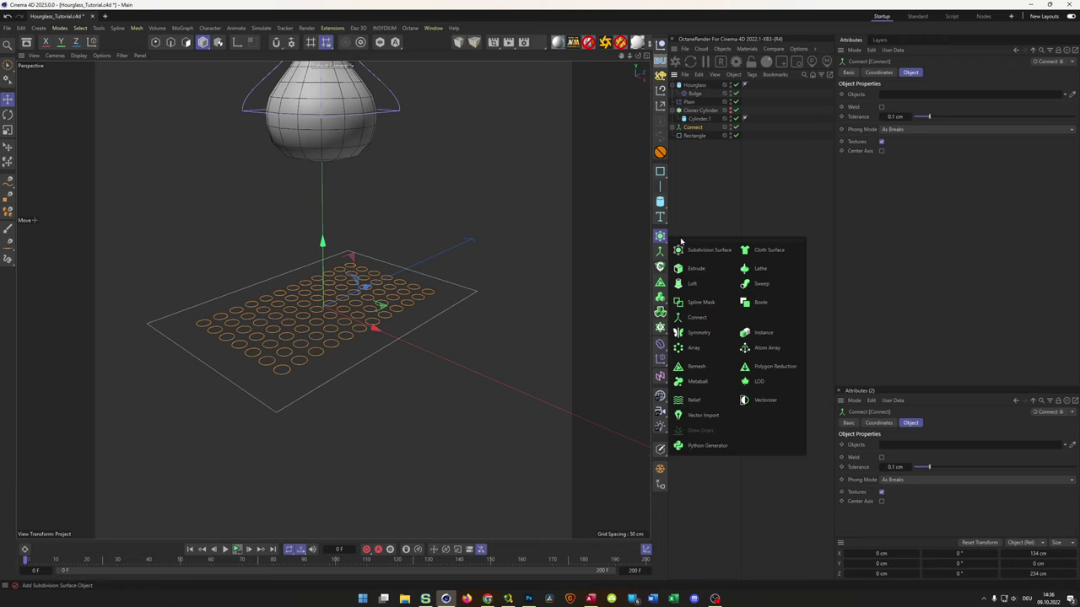
Wrap the Connect object and the Rectangle in a Spline Mask.
left_click(697, 304, "alt")
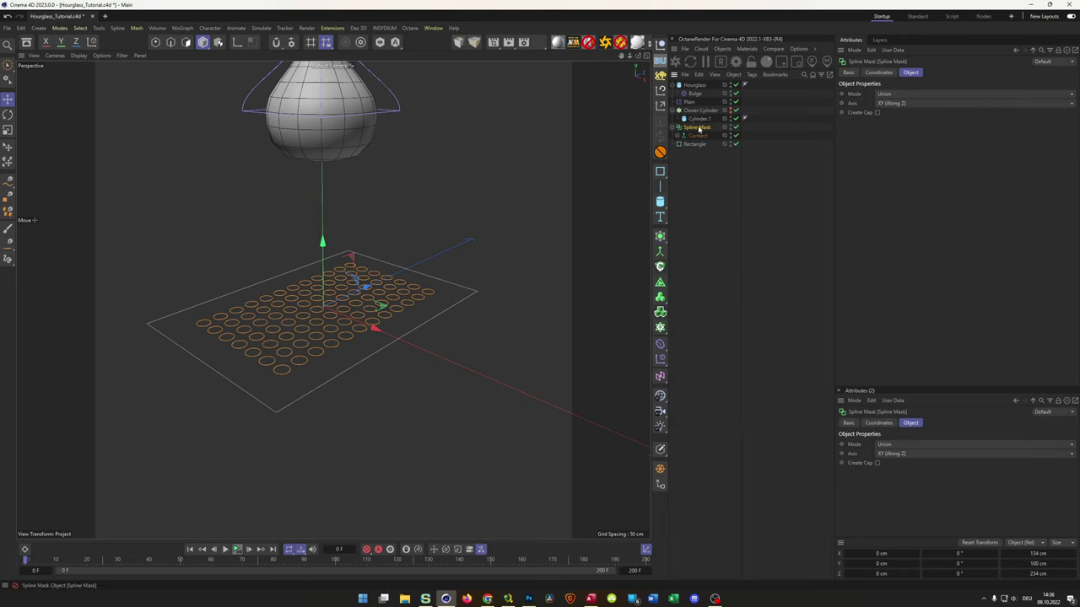
left_click_drag(693, 149, 703, 143)
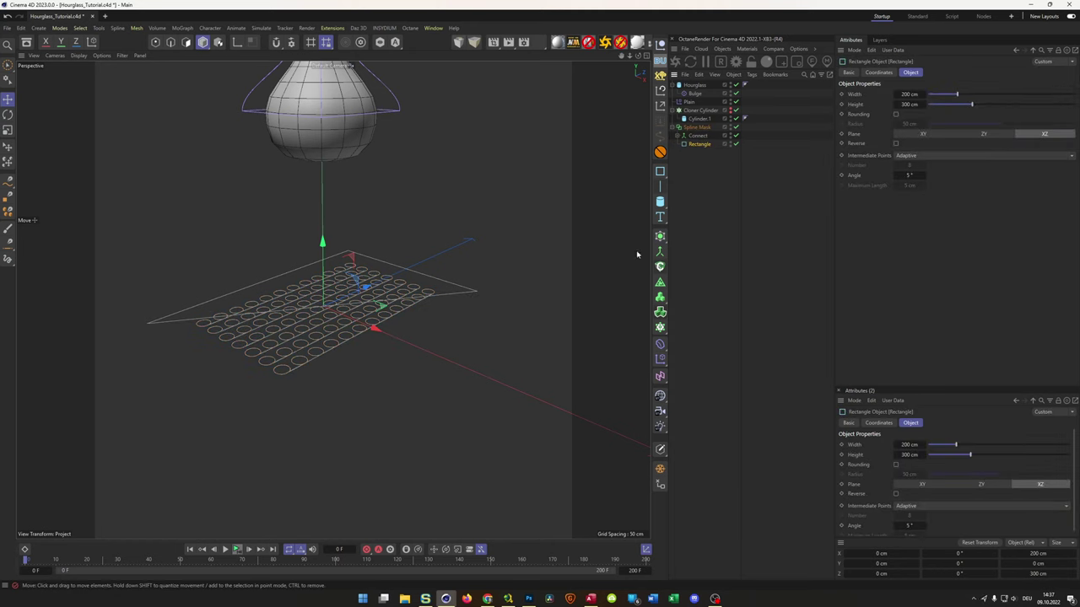
left_click(696, 128)
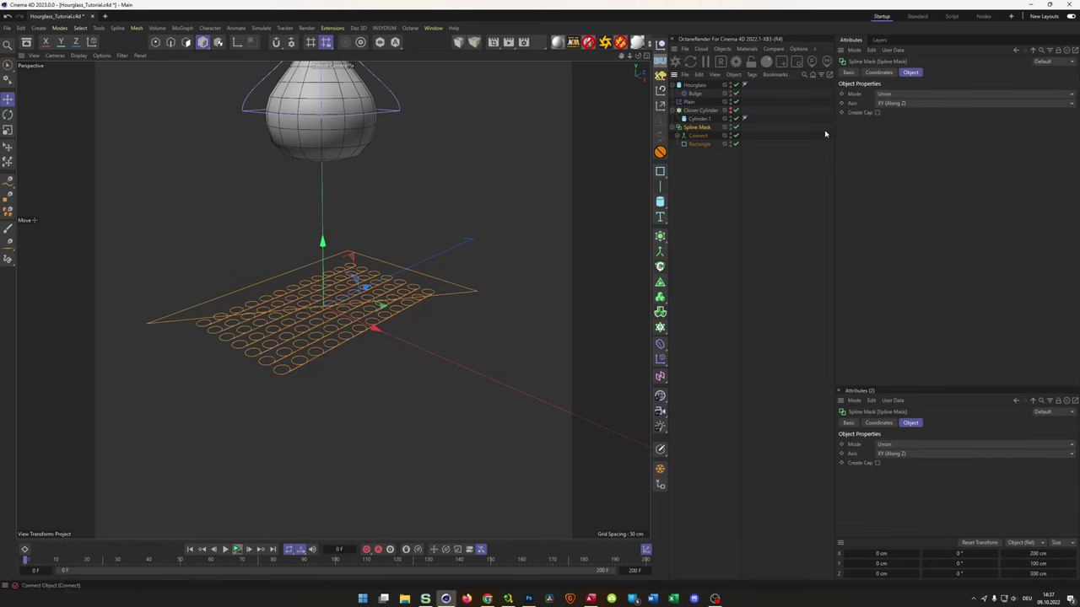
Set the Spline Mask axis to XZ (Along Y) and its mode to Or.
left_click(914, 104)
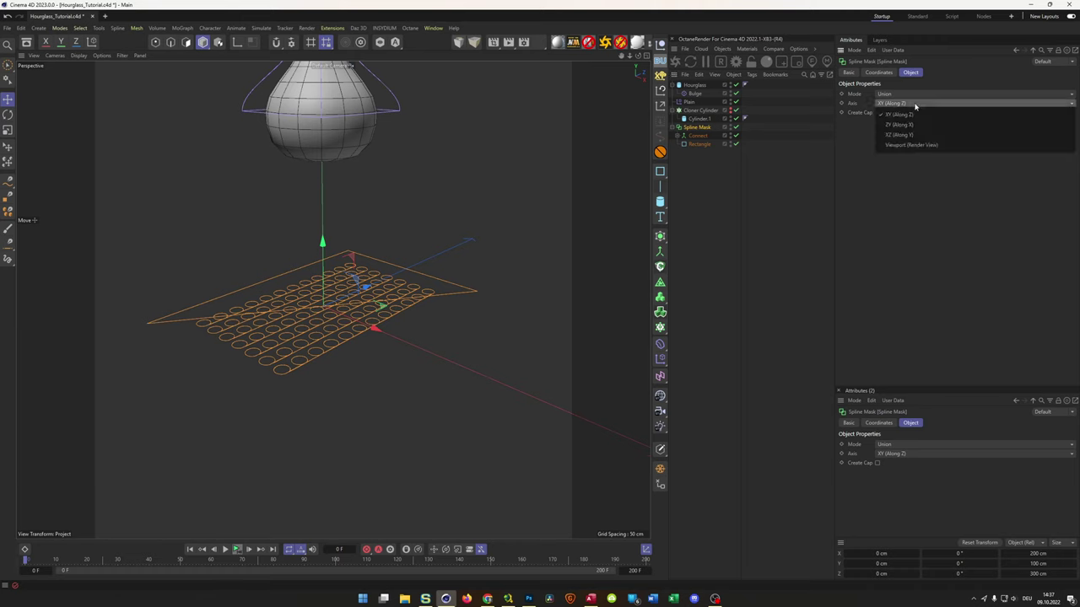
left_click(914, 135)
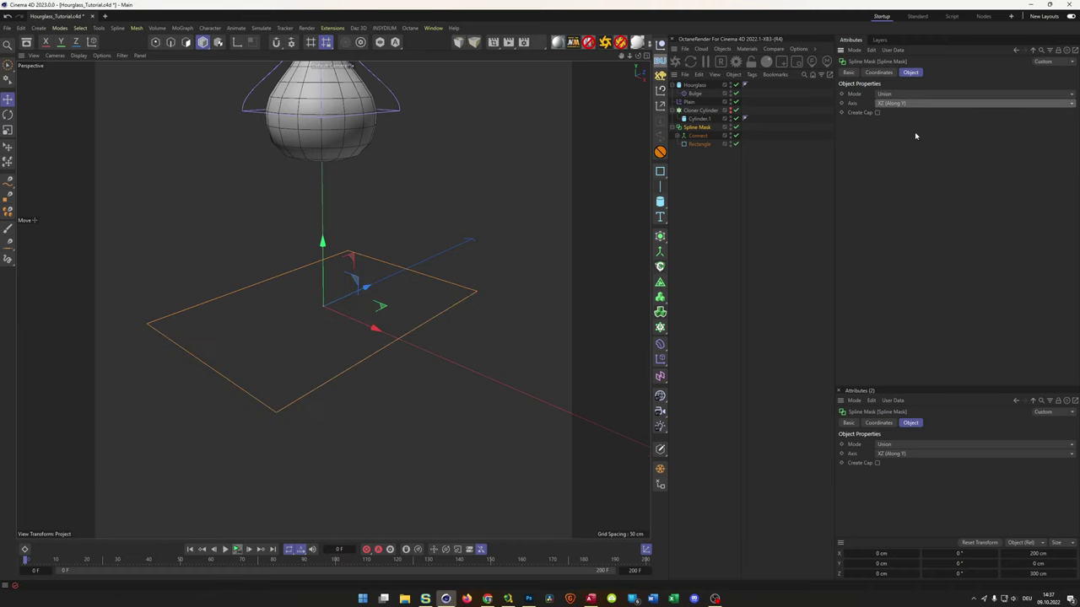
left_click(894, 94)
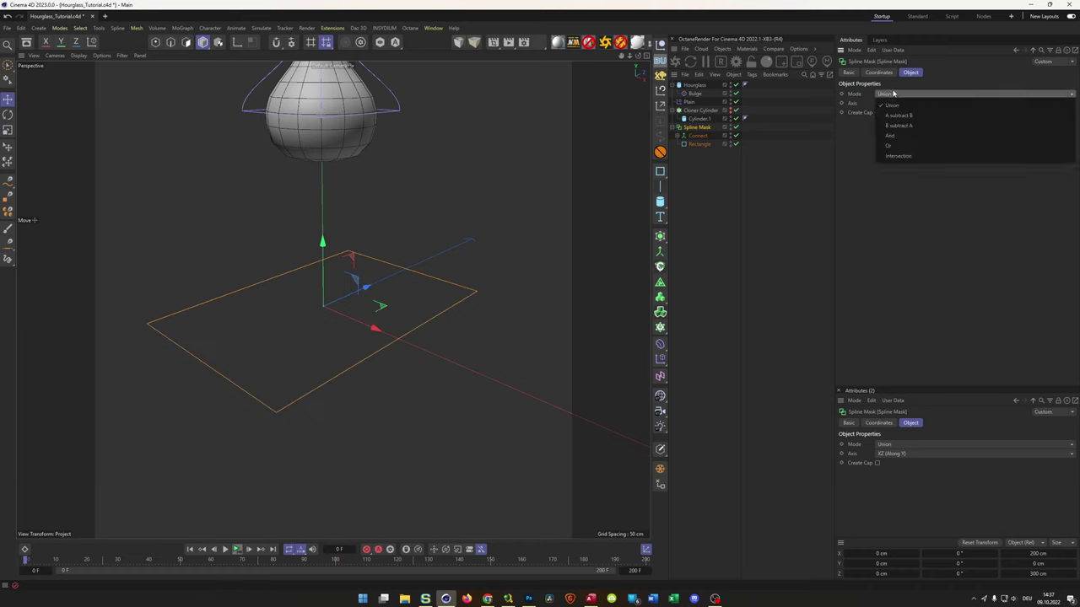
left_click(898, 146)
mouse_move(308, 329)
left_mouse_down("alt")
mouse_move(298, 294)
mouse_move(308, 315)
left_mouse_up("alt")
left_click(677, 127)
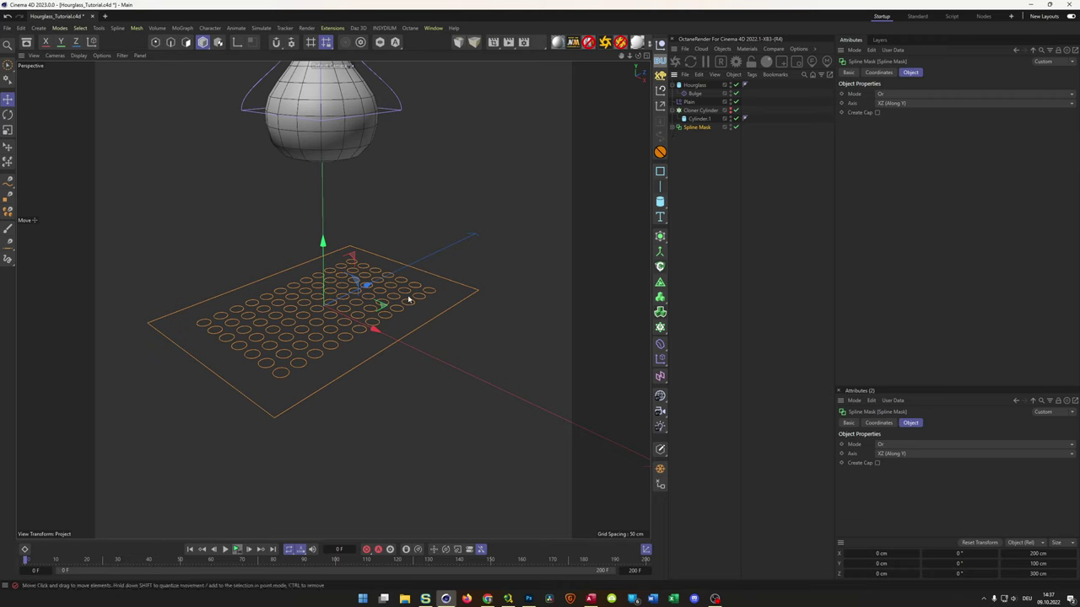
Extrude the Spline Mask with an Extrude generator along the Y direction.
left_click(661, 238)
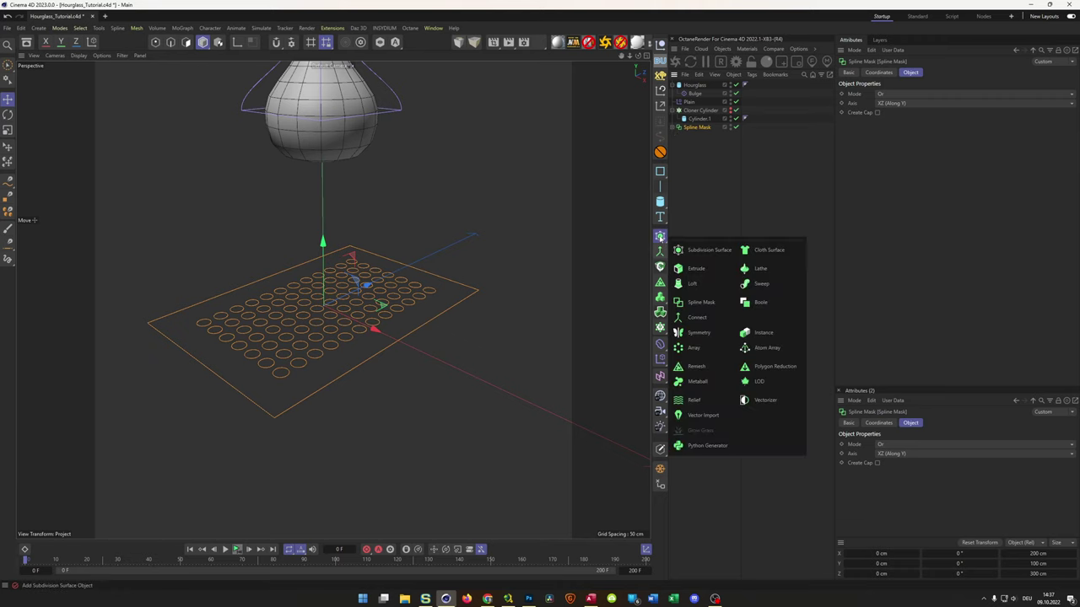
left_click(696, 269)
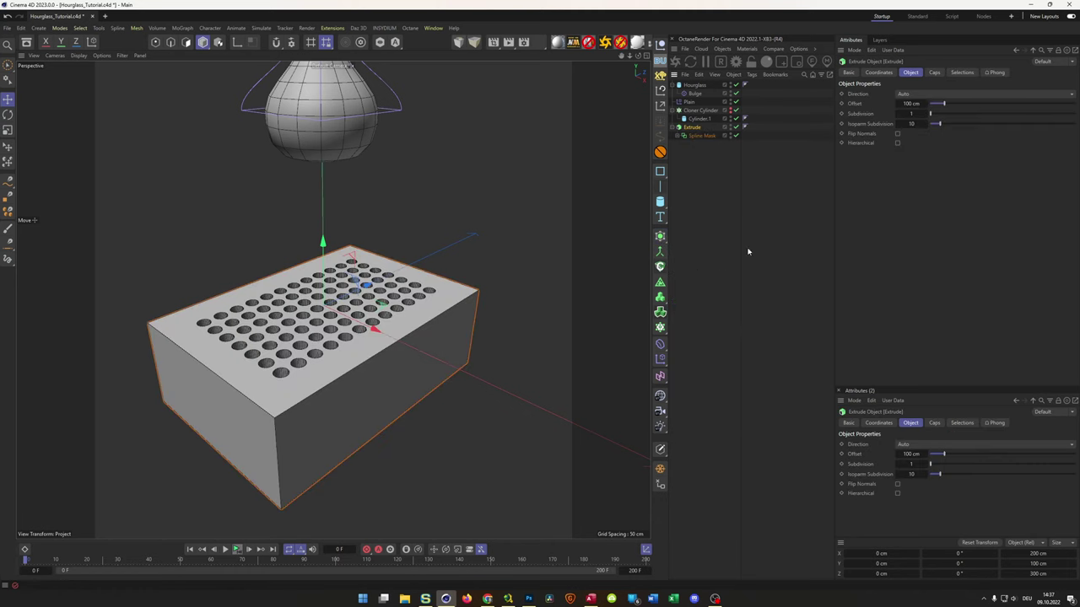
left_click(921, 95)
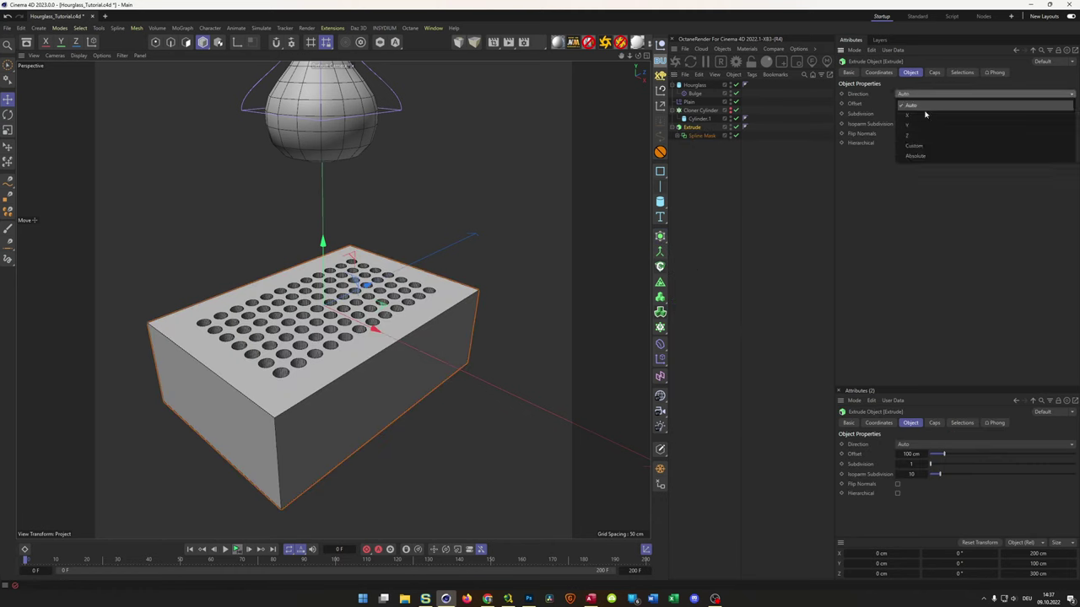
left_click(923, 126)
mouse_move(375, 413)
left_mouse_down("alt")
mouse_move(376, 348)
mouse_move(377, 418)
left_mouse_up("alt")
Re-enable Cloner Cylinder so the rods show through the block's holes.
left_click(732, 110)
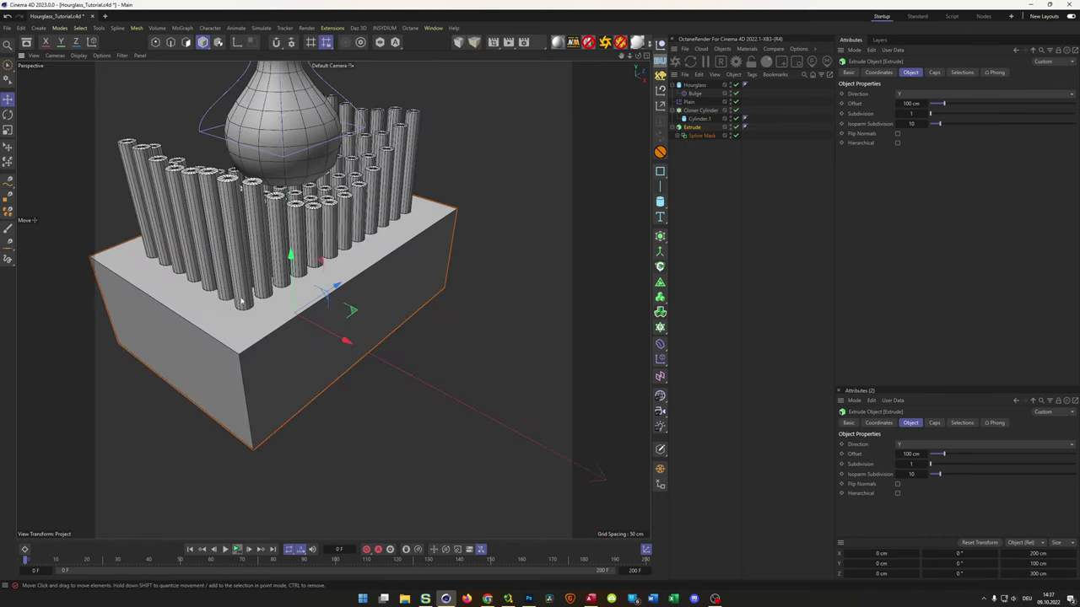
scroll(303, 285, "up", 5)
scroll(227, 317, "down", 6)
left_click_drag(279, 320, 311, 321, "alt")
scroll(328, 331, "up", 2)
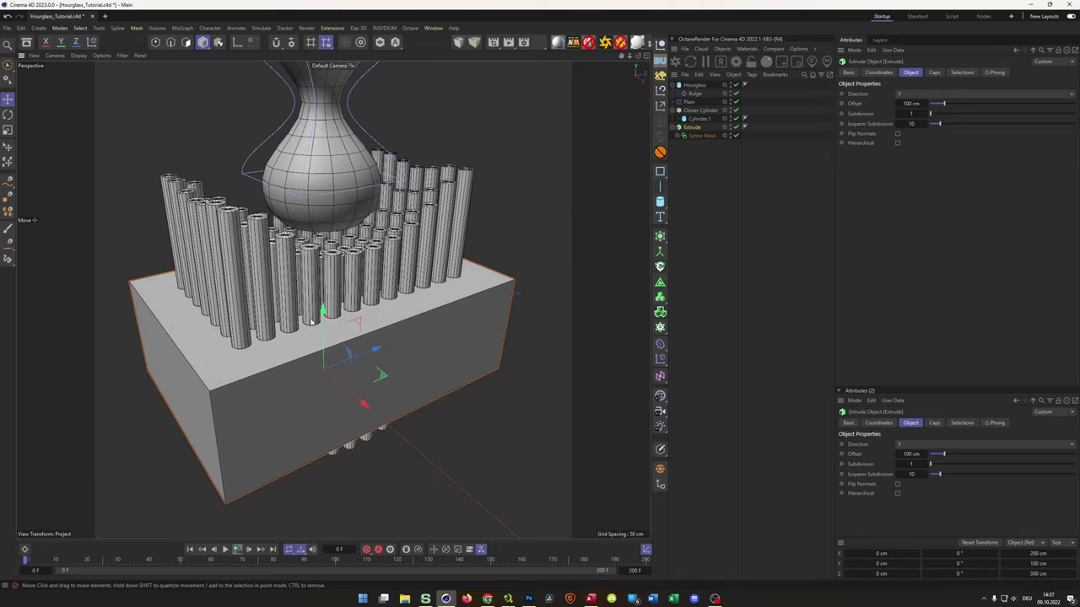
left_click_drag(266, 323, 293, 363, "alt")
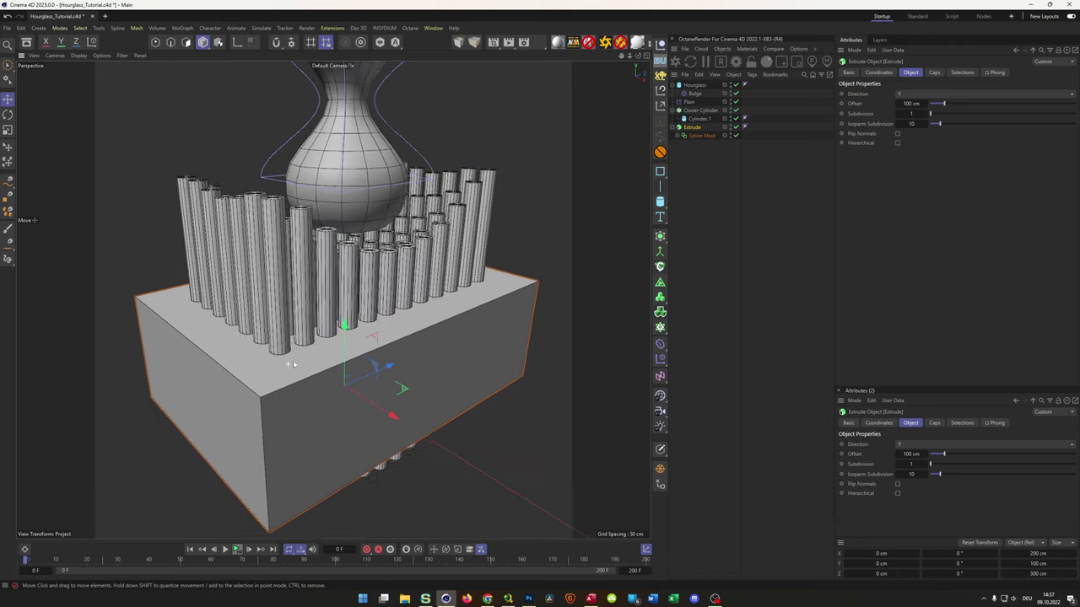
scroll(293, 363, "up", 2)
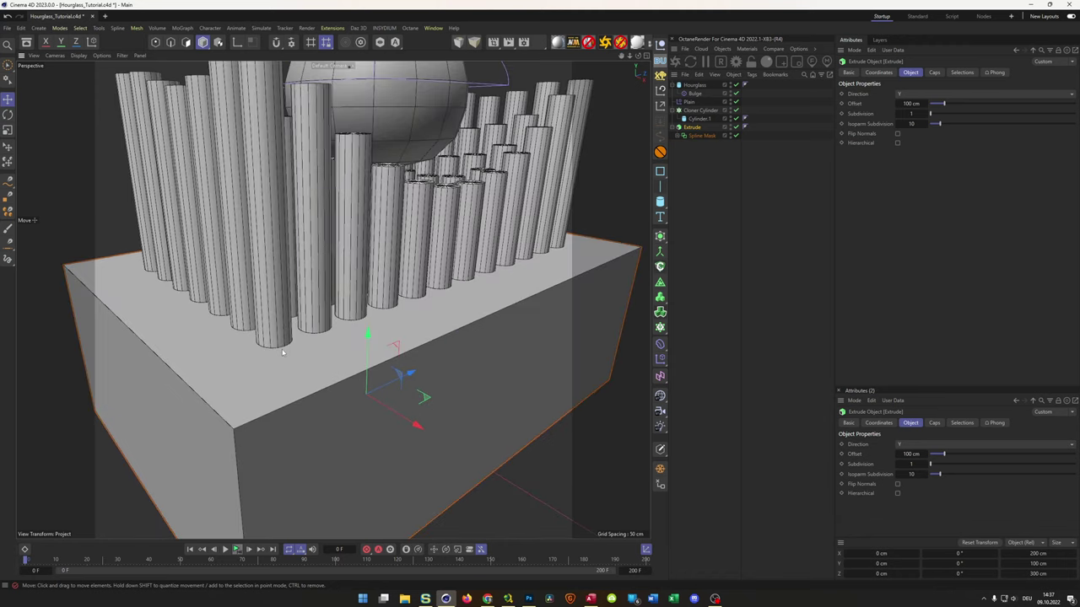
scroll(287, 349, "up", 2)
scroll(290, 347, "down", 4)
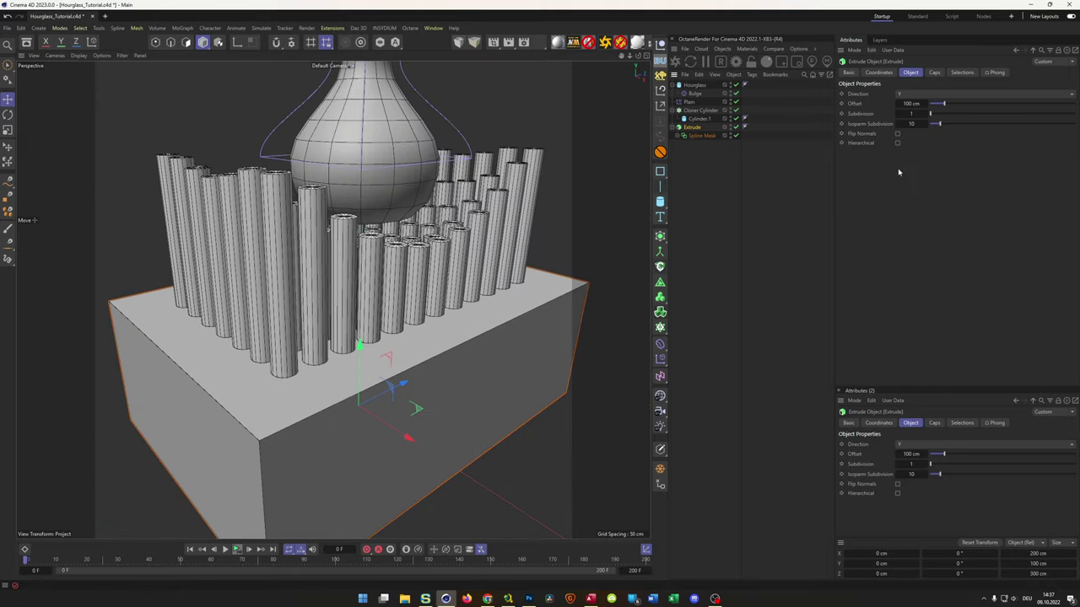
Give the Extrude caps a 3 cm bevel size and inspect the rounded hole edges.
left_click(934, 73)
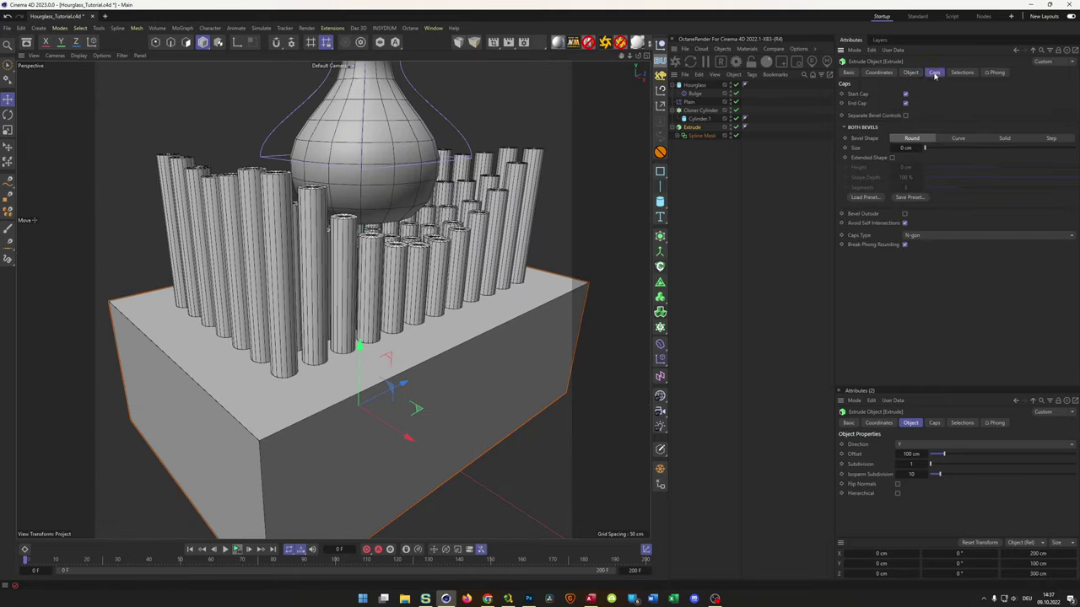
left_click(907, 148)
type("3")
key("Return")
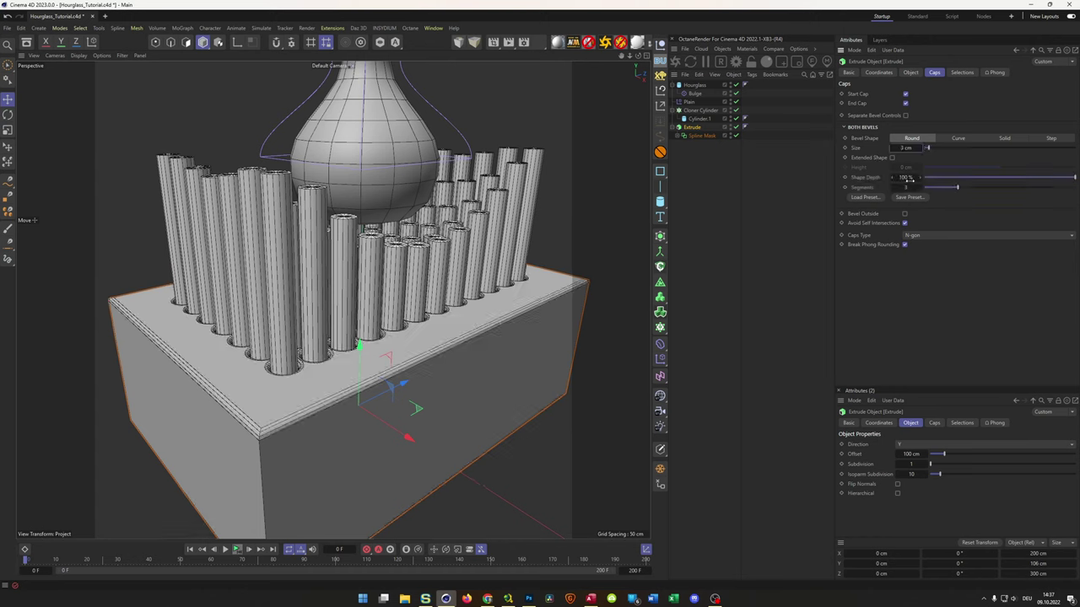
scroll(304, 363, "up", 8)
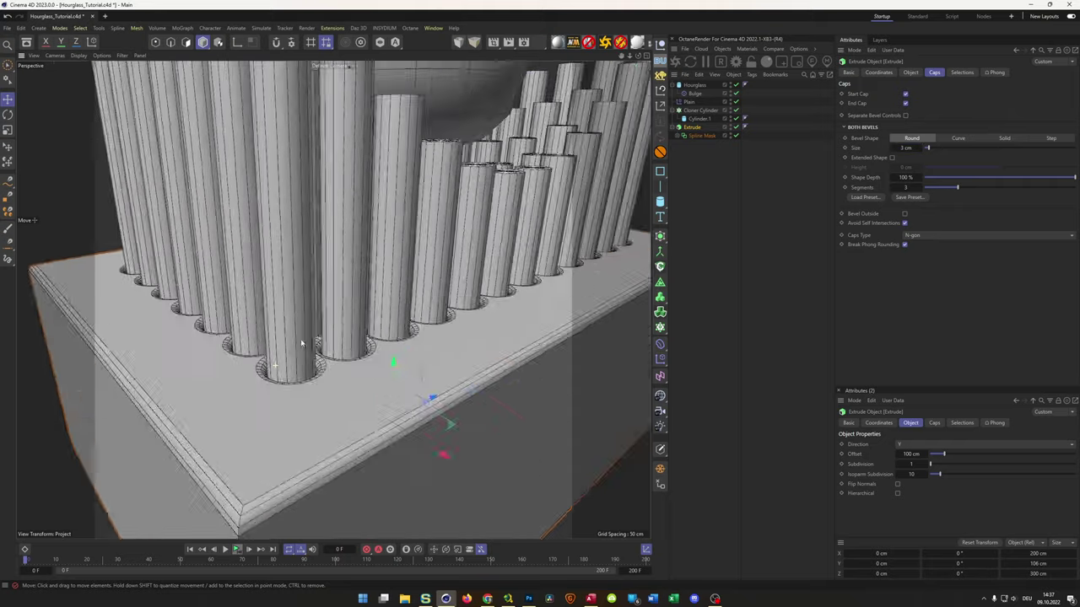
left_click_drag(311, 352, 171, 333, "alt")
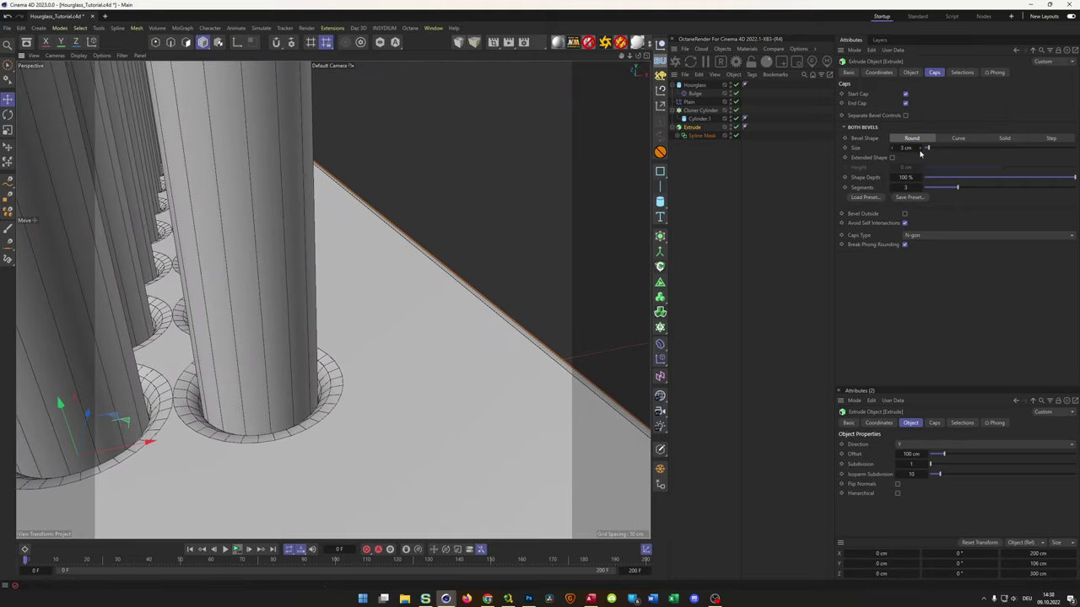
scroll(261, 352, "down", 10)
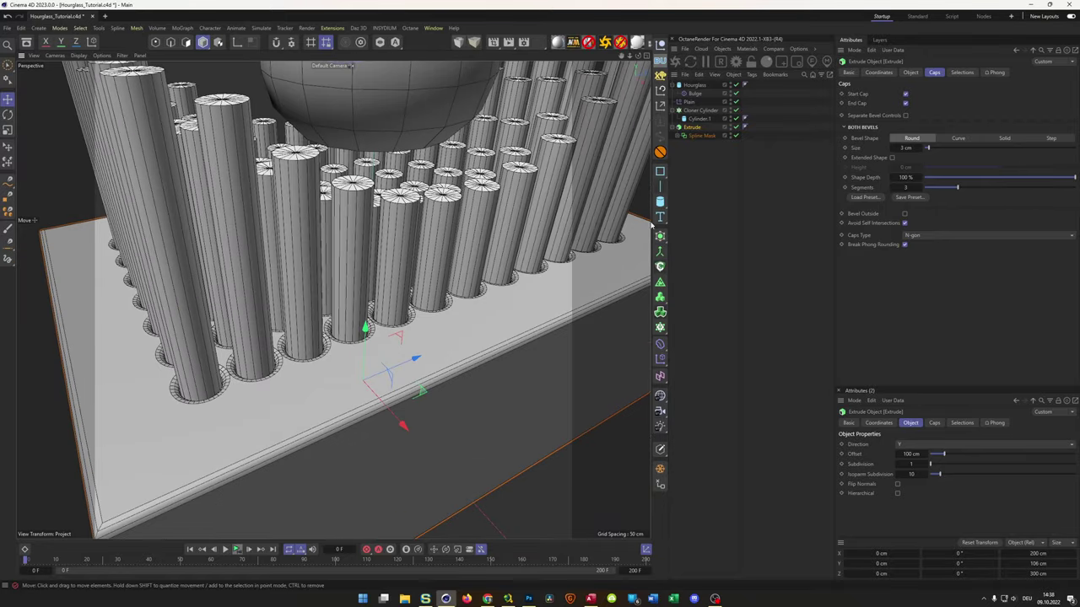
Hide Cloner Cylinder, test larger bevel sizes, then set 3 cm again and inspect.
left_click(731, 110)
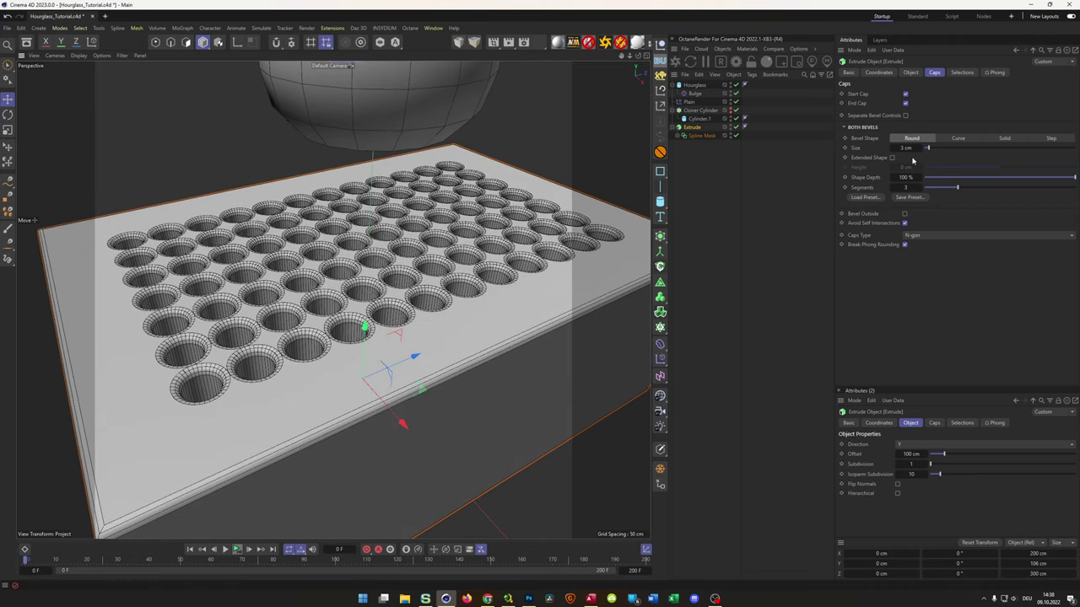
left_click_drag(920, 149, 934, 148)
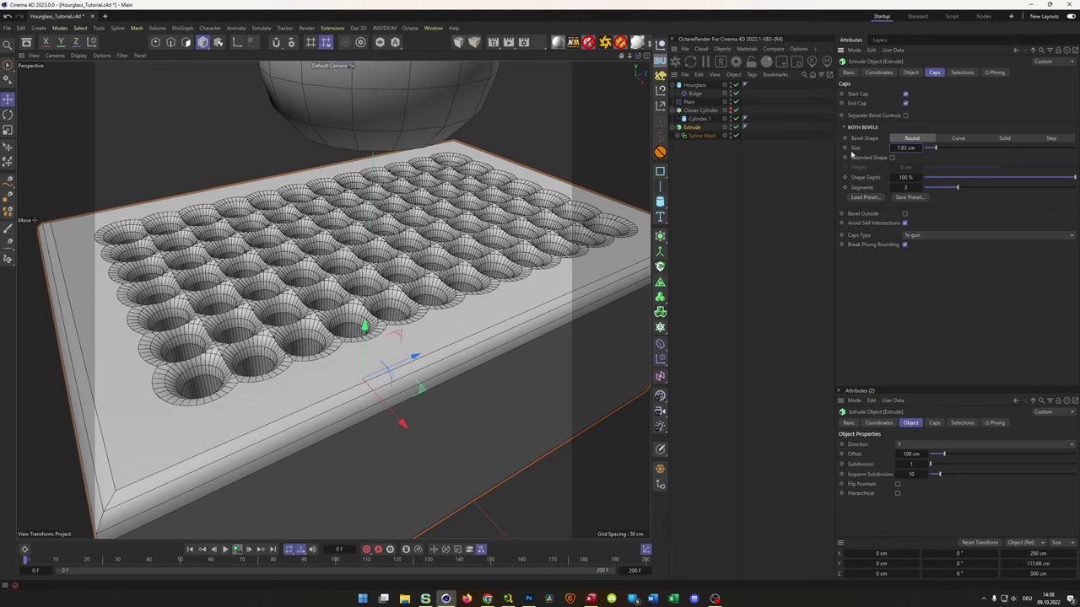
double_click(905, 148)
type("3")
key("Return")
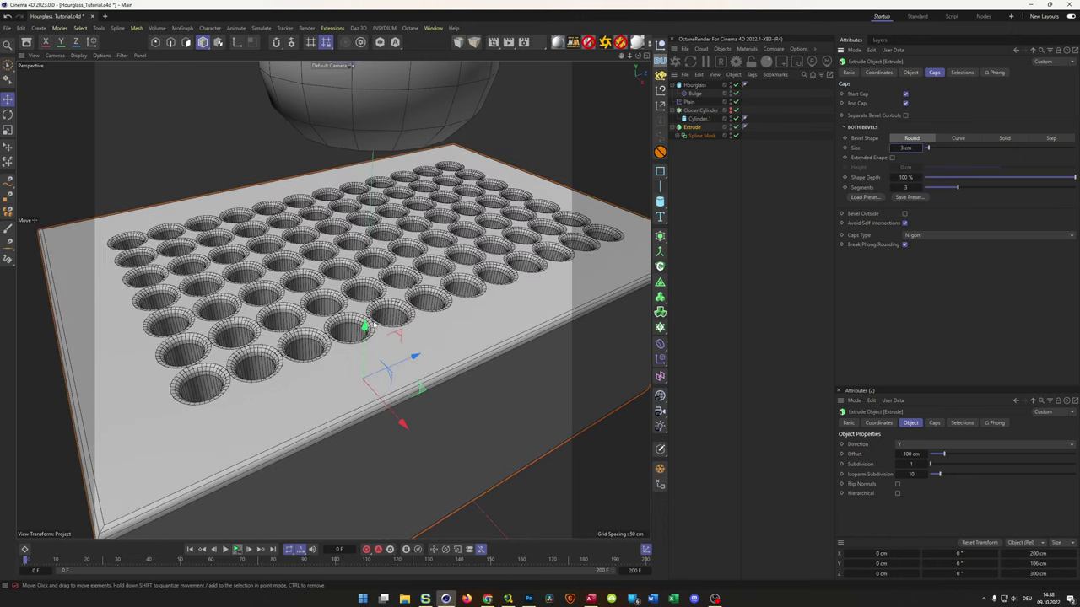
scroll(331, 329, "down", 3)
left_click_drag(331, 328, 271, 398, "alt")
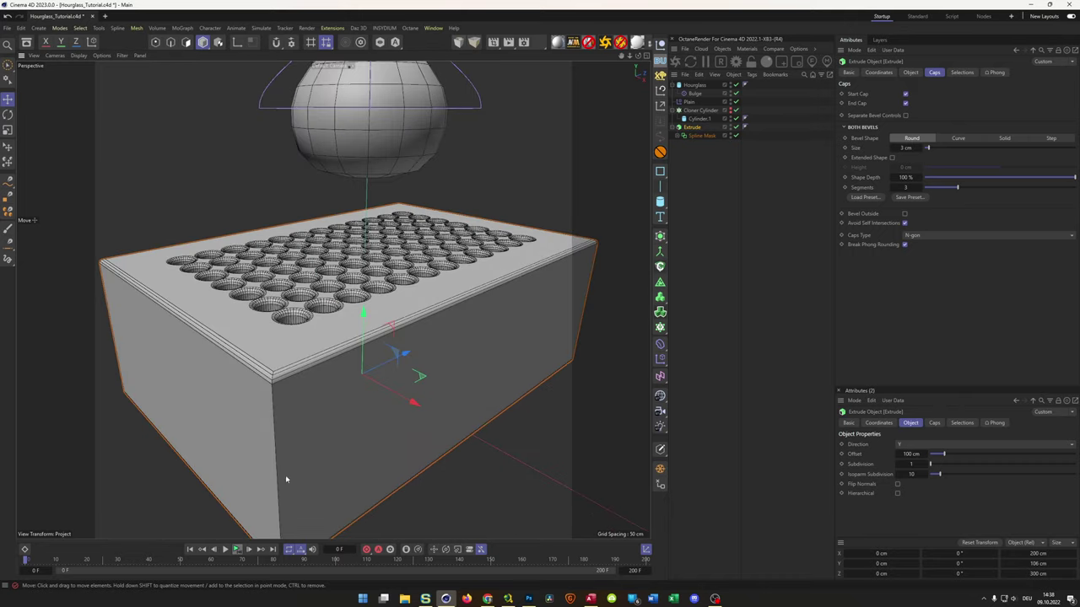
left_click_drag(265, 417, 283, 352, "alt")
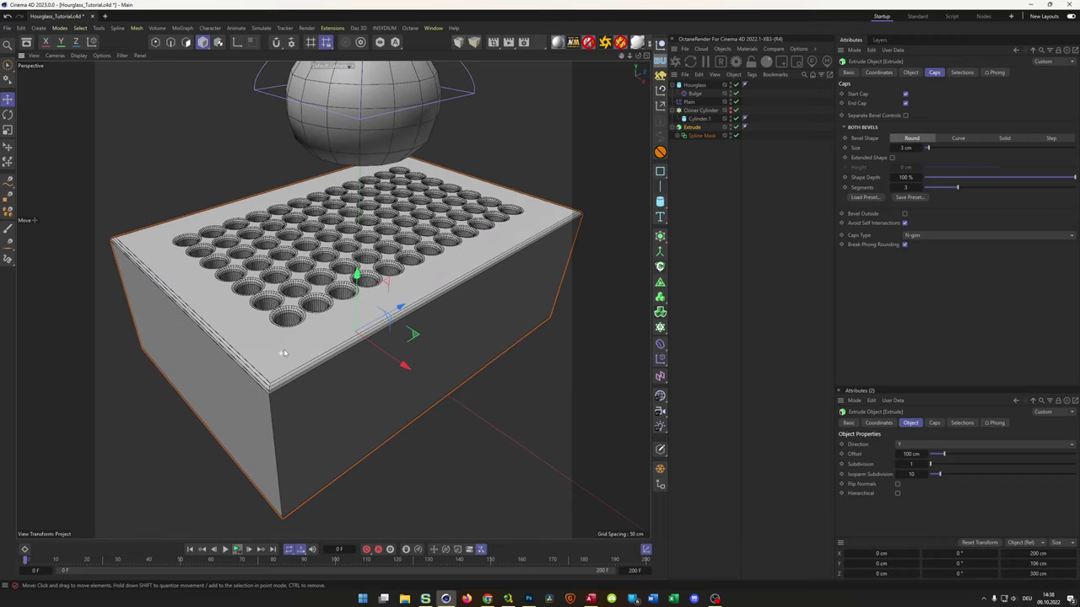
Set the Extrude bevel size back to 0 cm for crisp hole edges.
left_click(905, 147)
type("0")
key("Return")
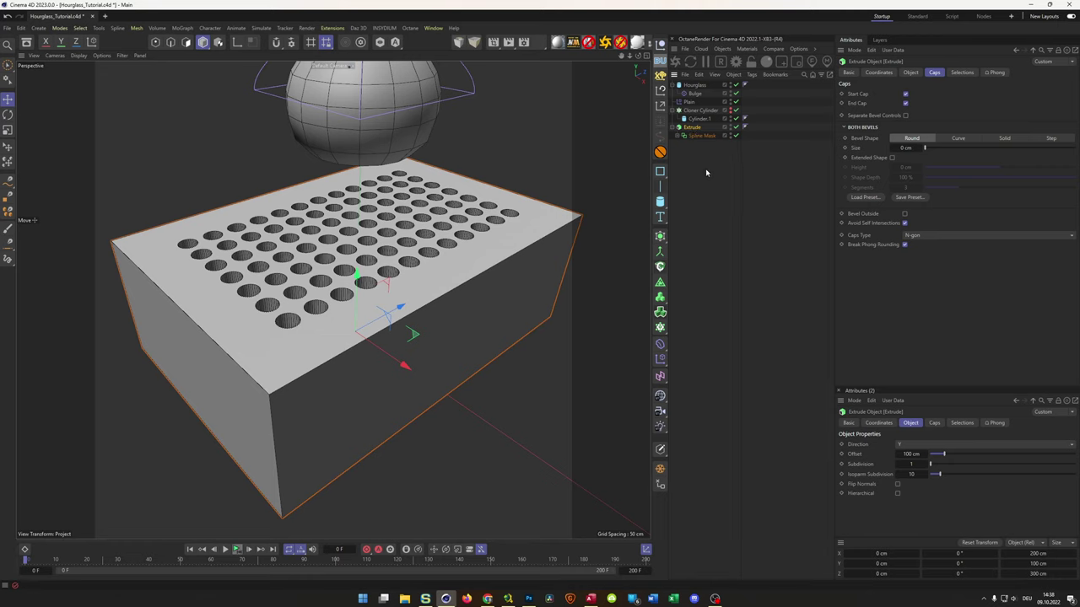
key("alt+g")
Rename the new null to 'Socket' and place the Extrude inside it.
left_click(673, 128)
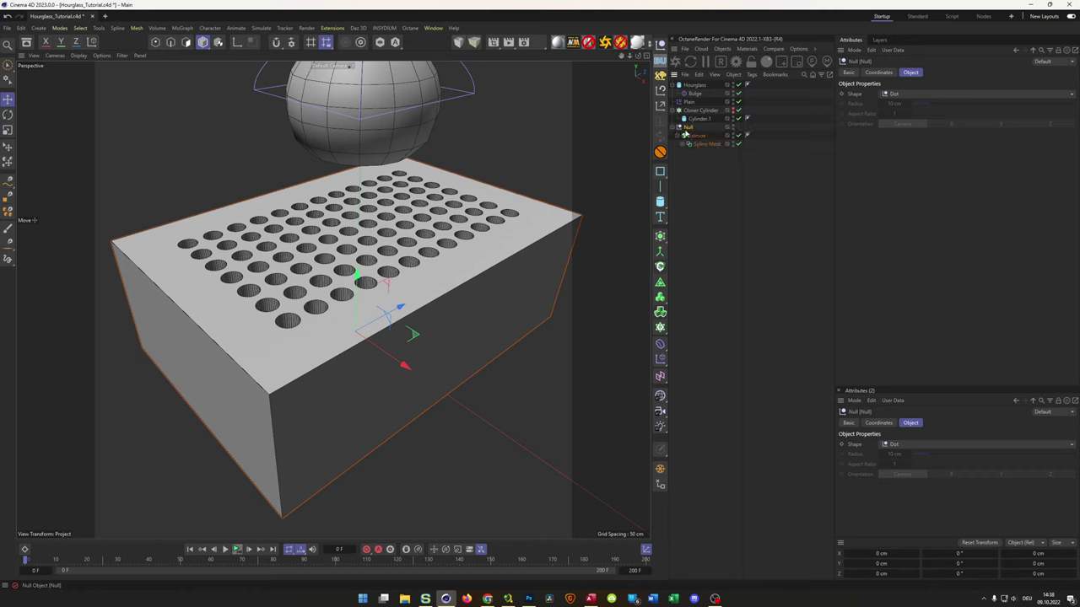
double_click(689, 128)
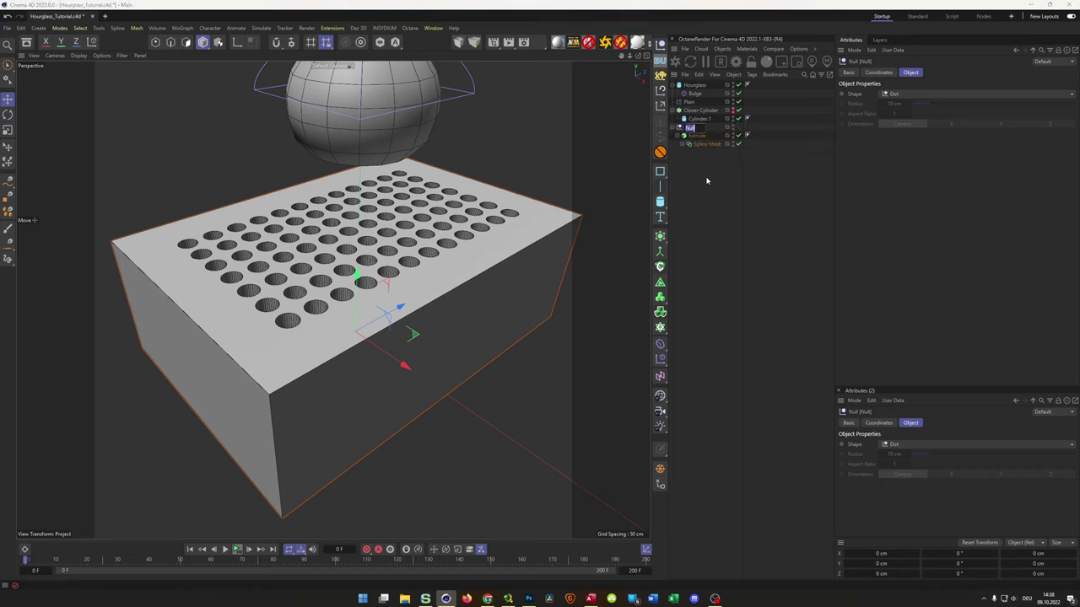
type("Socket")
key("Return")
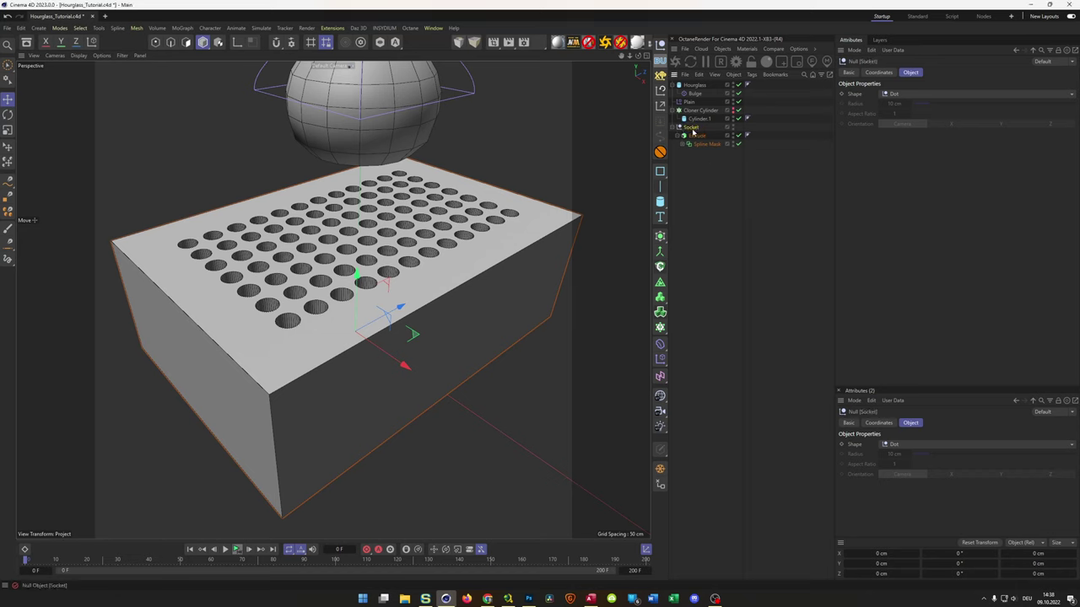
left_click_drag(694, 131, 690, 127)
left_click(659, 343)
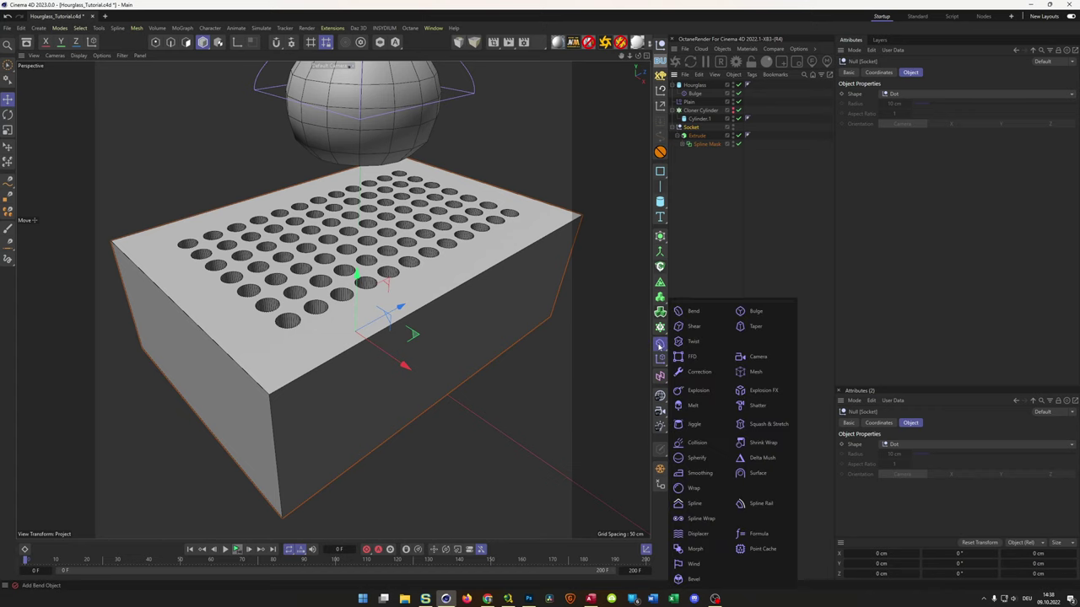
Add a Bevel deformer to the block with a 2 cm offset and 3 subdivisions.
left_click(693, 579)
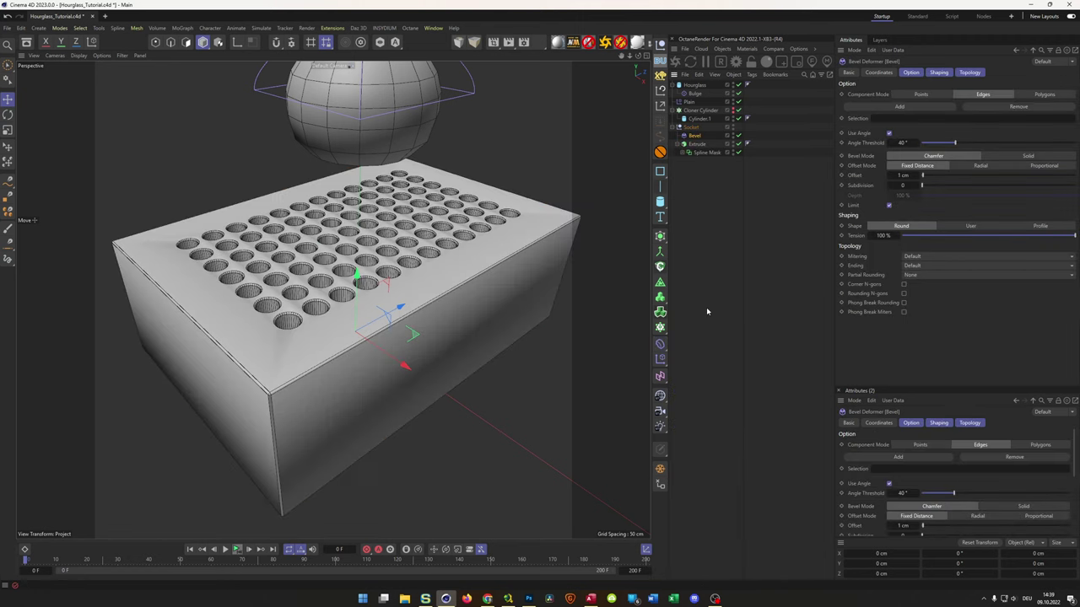
scroll(284, 323, "up", 5)
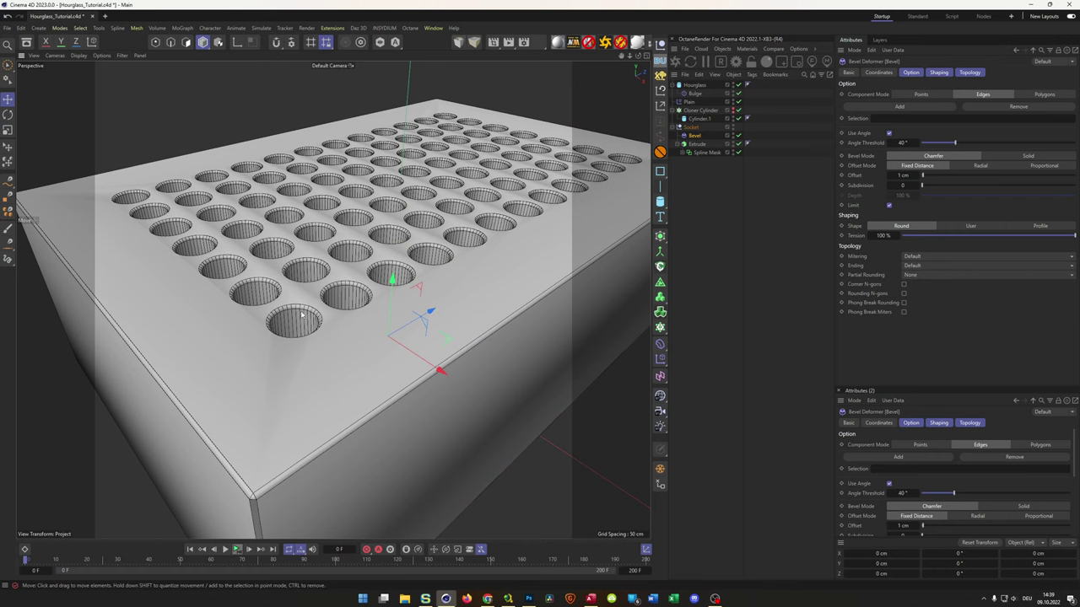
left_click(900, 174)
type("2")
key("Return")
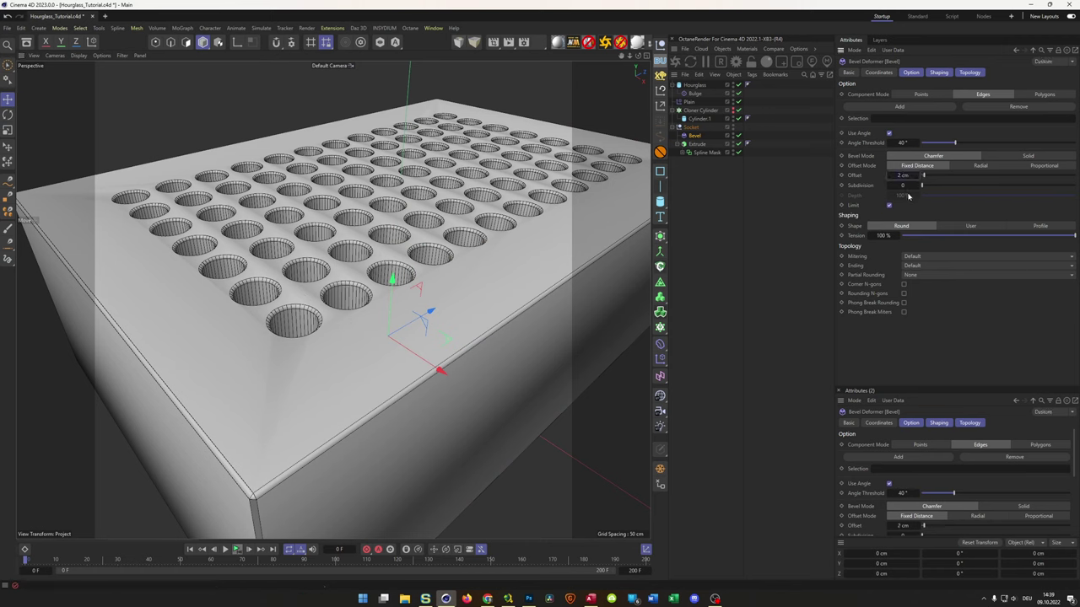
left_click(903, 185)
key("Return")
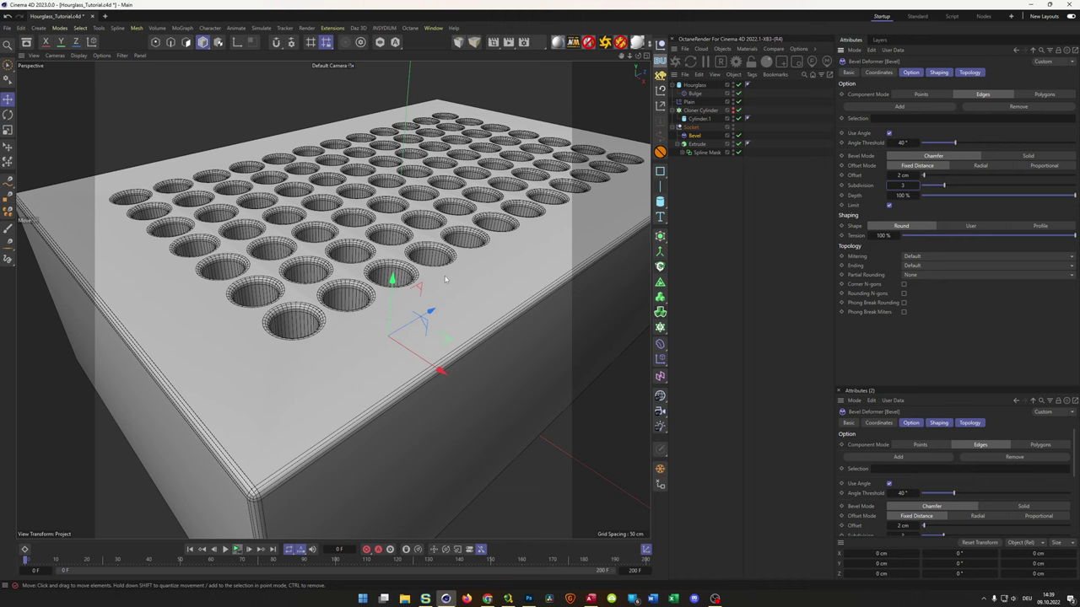
Try a 0 cm bevel offset, then set the offset to 3 cm.
scroll(299, 308, "down", 4)
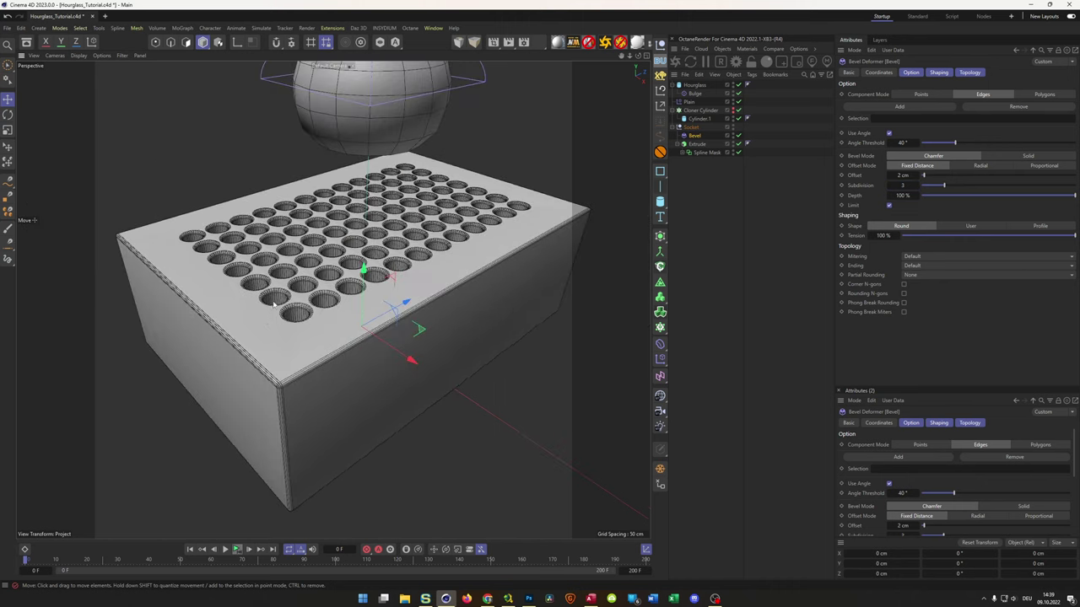
scroll(267, 321, "up", 6)
scroll(316, 259, "down", 3)
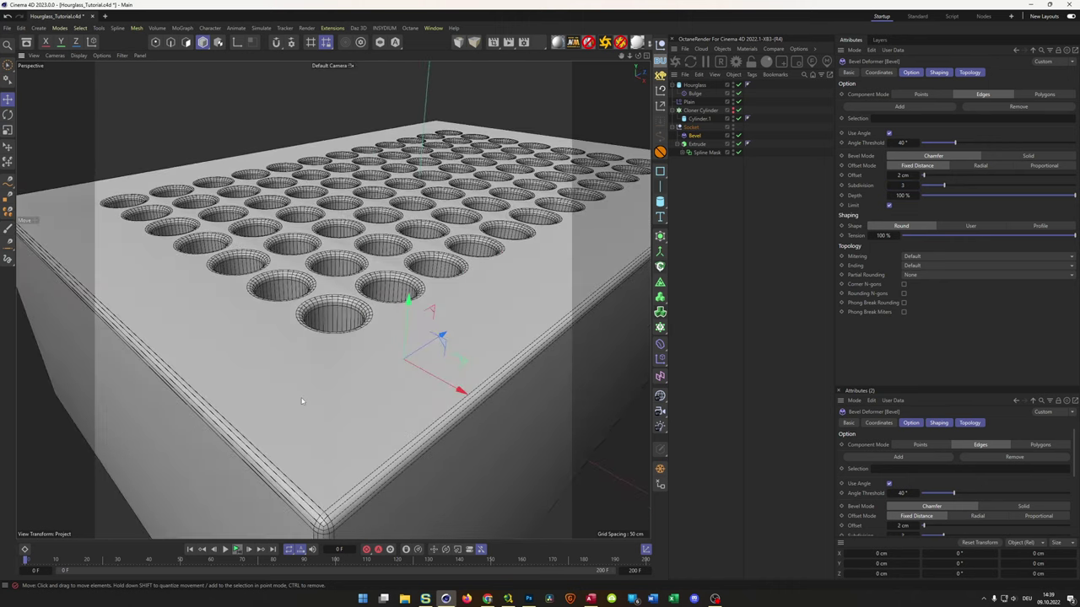
scroll(278, 447, "down", 3)
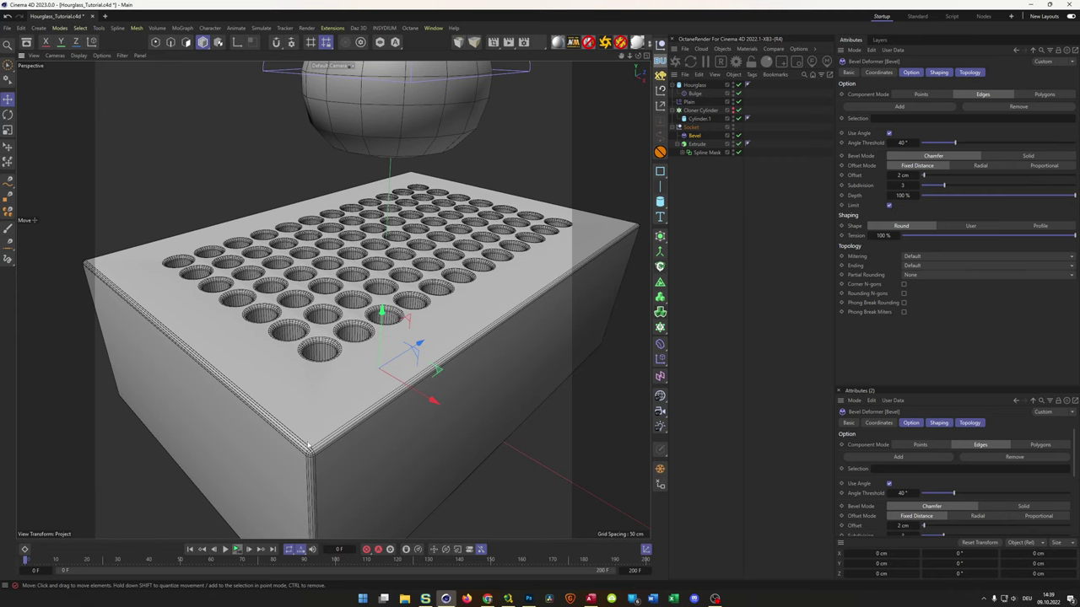
scroll(308, 446, "up", 3)
left_click(912, 174)
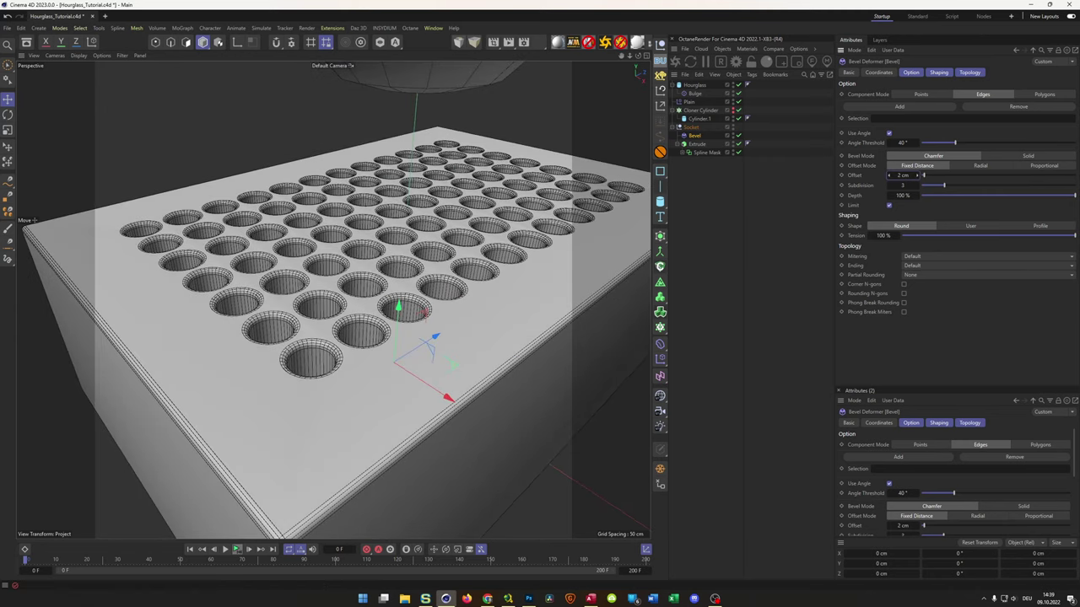
type("0")
key("Return")
double_click(902, 174)
type("3")
key("Return")
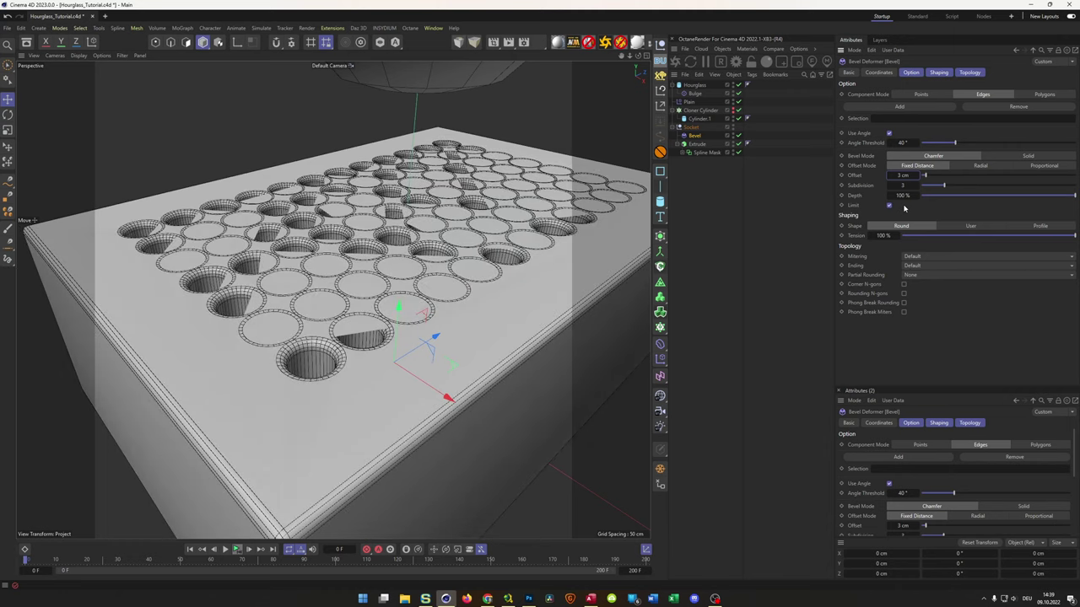
Show the cloned cylinders to check their fit in the holes, then hide them again.
left_click_drag(317, 206, 243, 244, "alt")
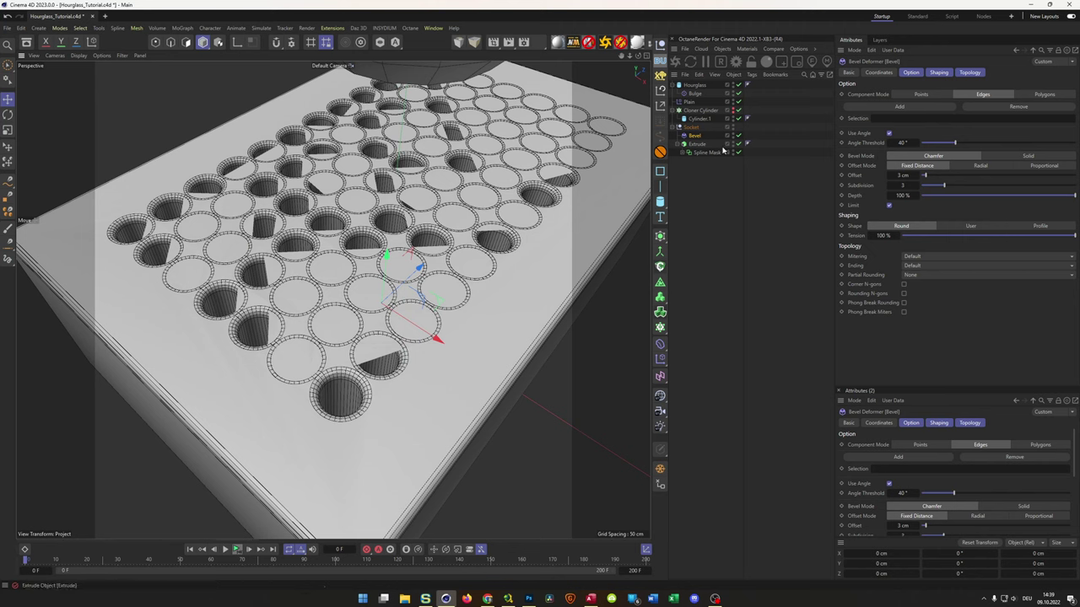
left_click(729, 112)
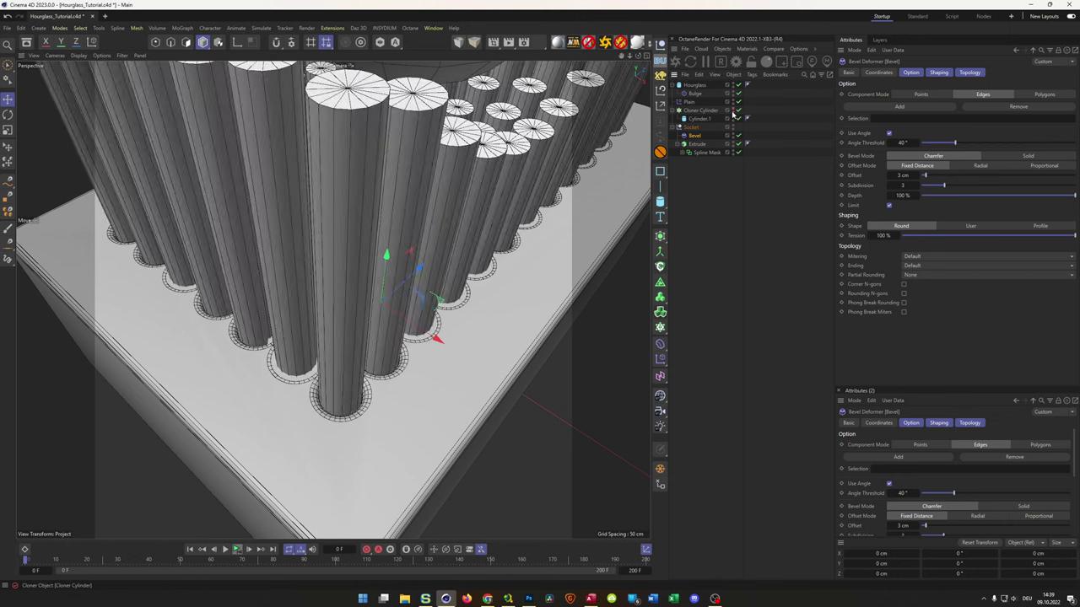
left_click_drag(289, 308, 228, 316, "alt")
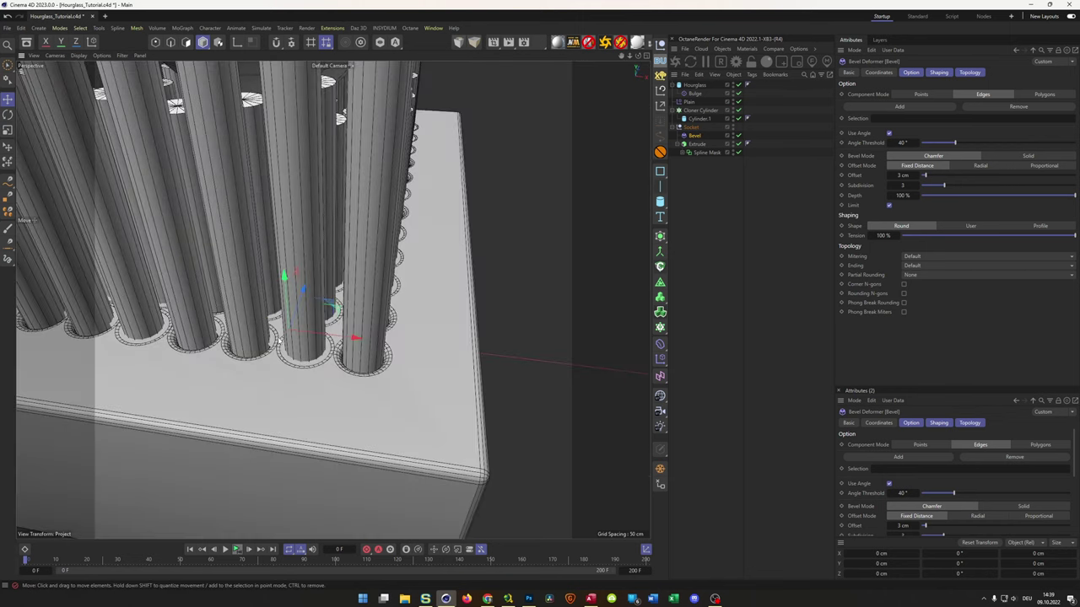
left_click_drag(277, 344, 330, 328, "alt")
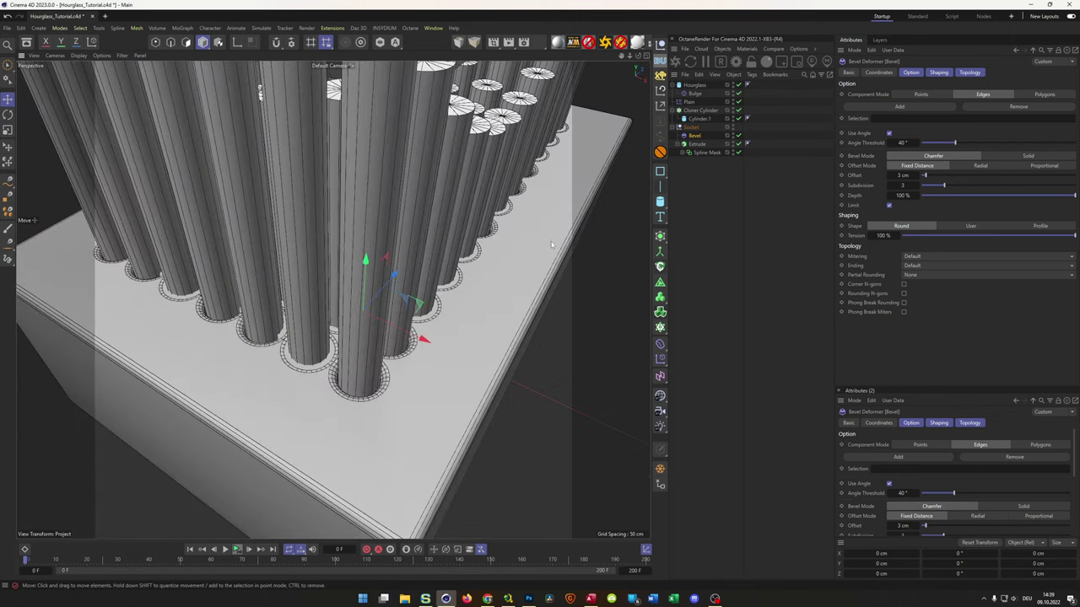
left_click(732, 110)
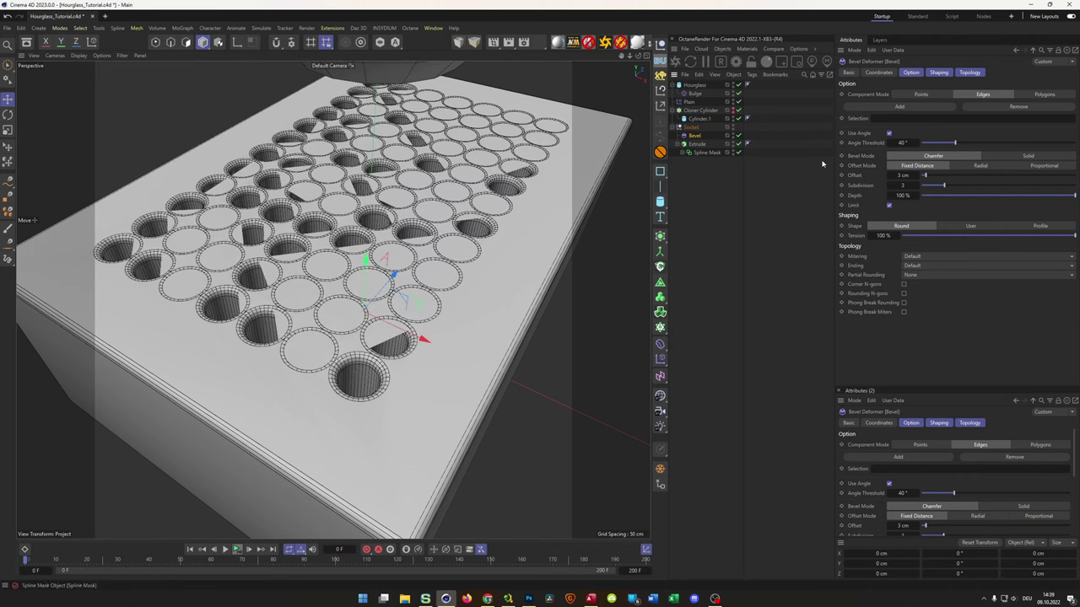
Lower the Bevel offset to 2.5 cm and view the box with the hourglass.
left_click(901, 175)
type("2.5")
key("Return")
scroll(525, 265, "down", 6)
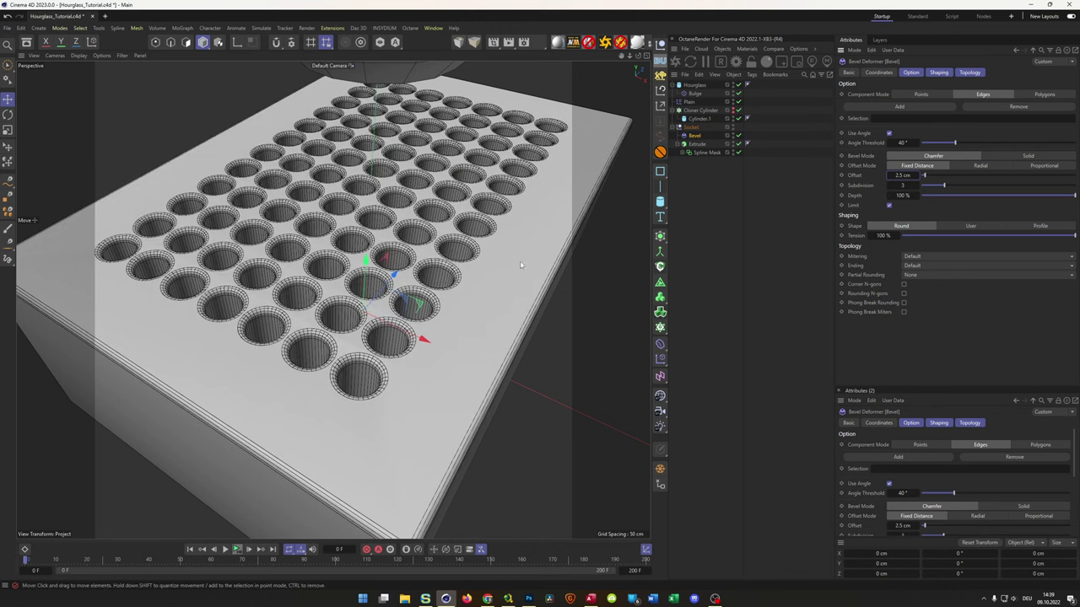
left_click_drag(439, 304, 335, 347, "alt")
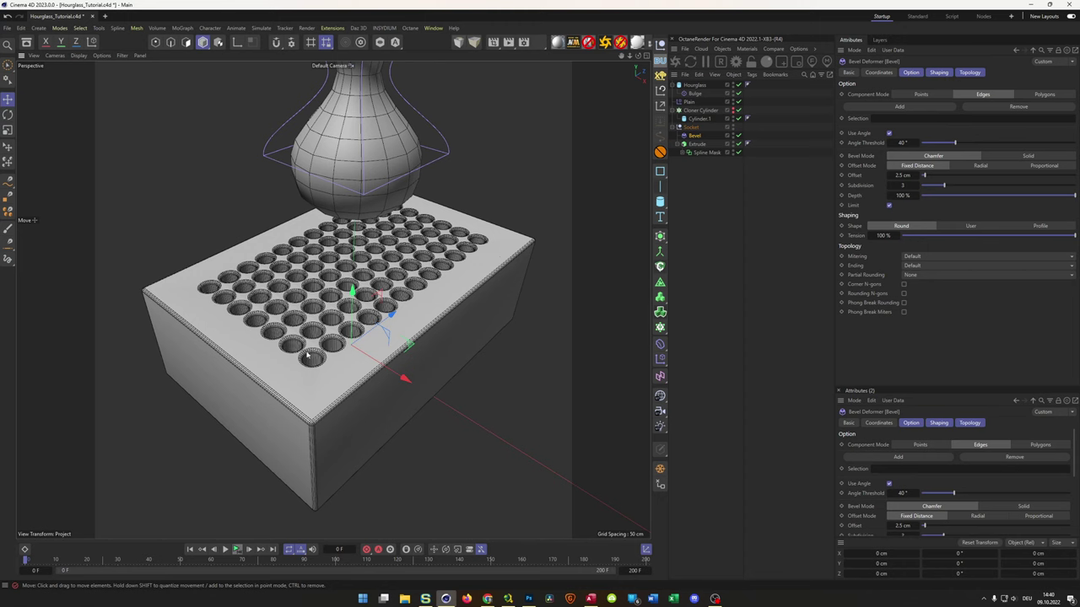
scroll(392, 299, "up", 2)
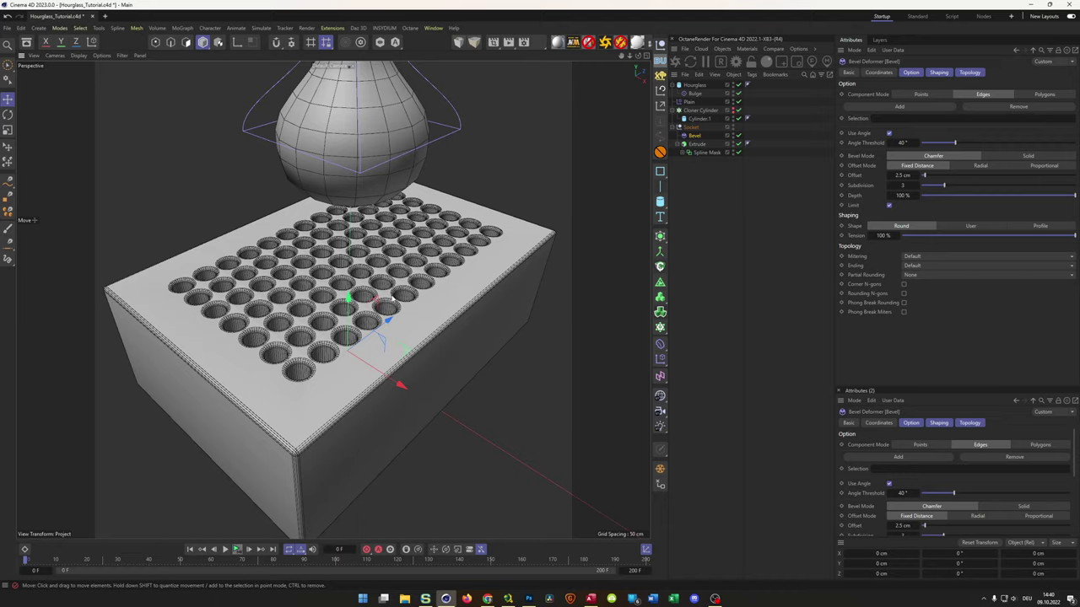
Show the cloned cylinders and set Cylinder.1's radius to 5 cm.
scroll(392, 300, "up", 2)
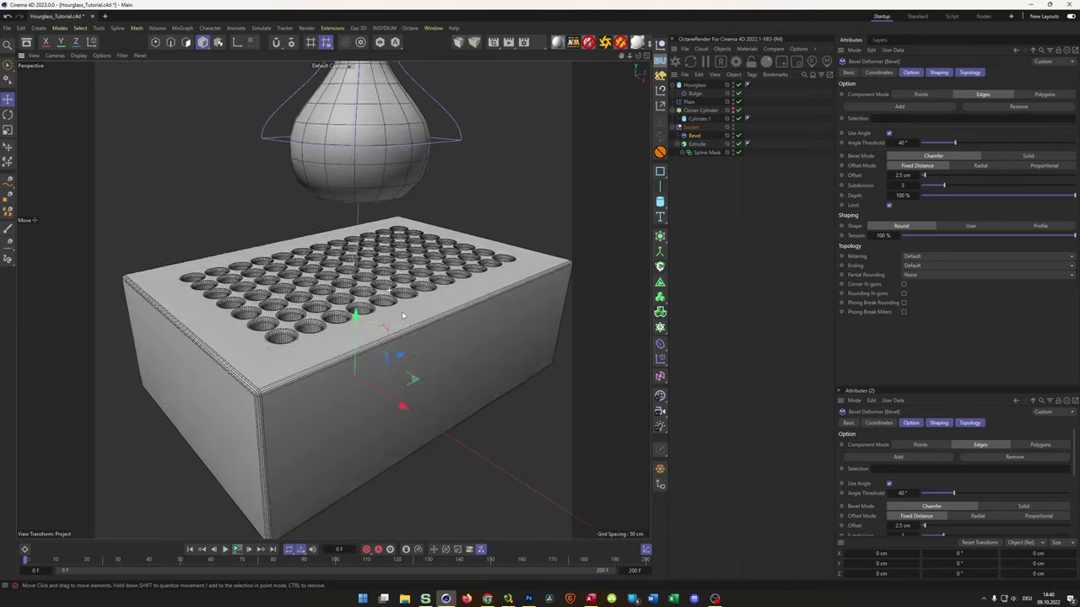
scroll(309, 285, "down", 2)
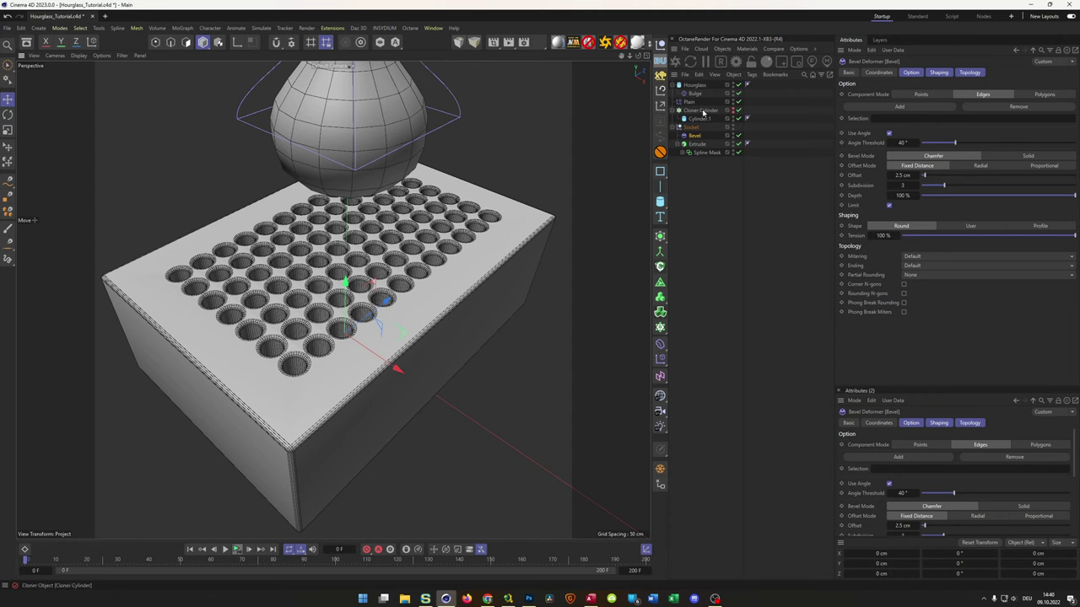
left_click(734, 110)
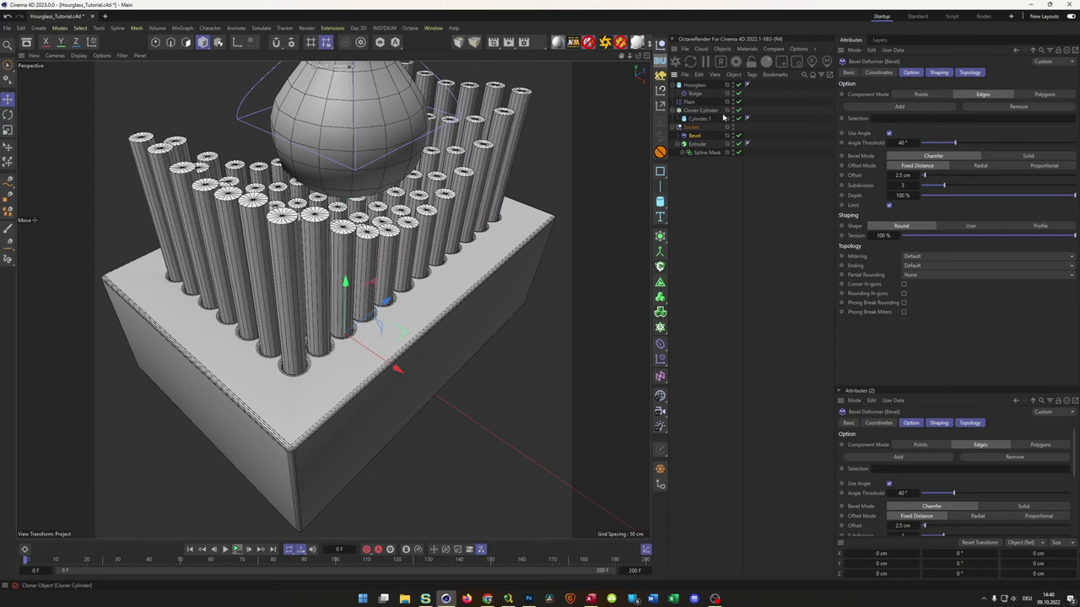
left_click(702, 111)
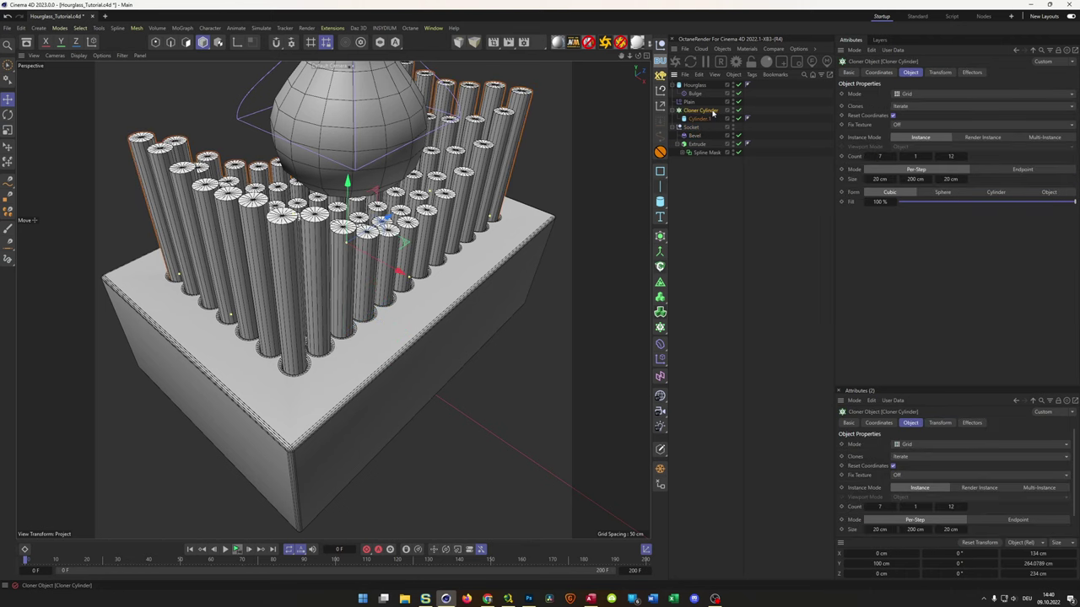
left_click(710, 120)
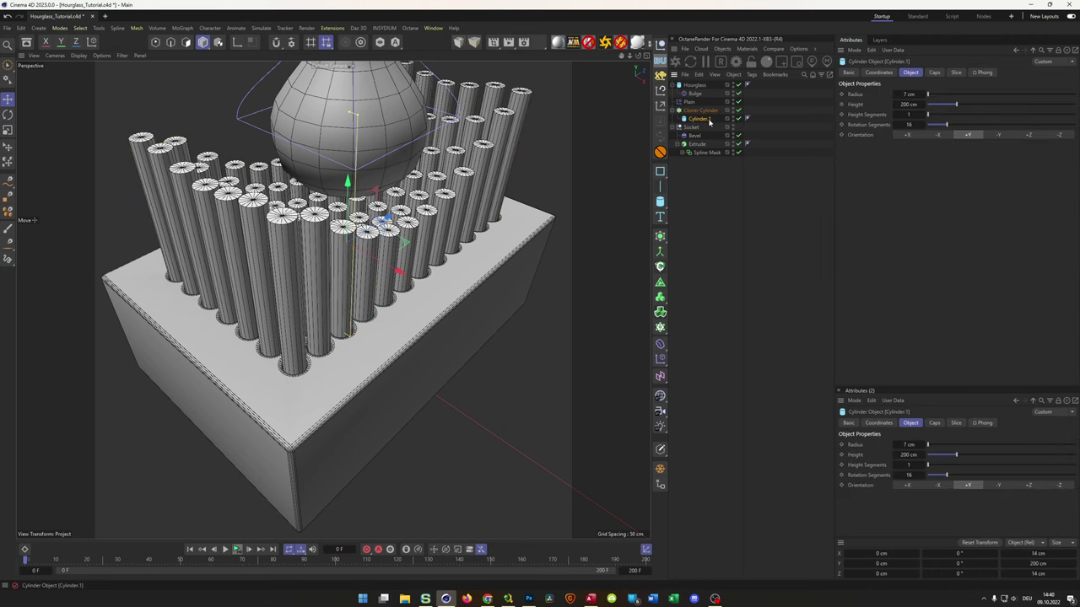
left_click(908, 93)
type("5")
key("Return")
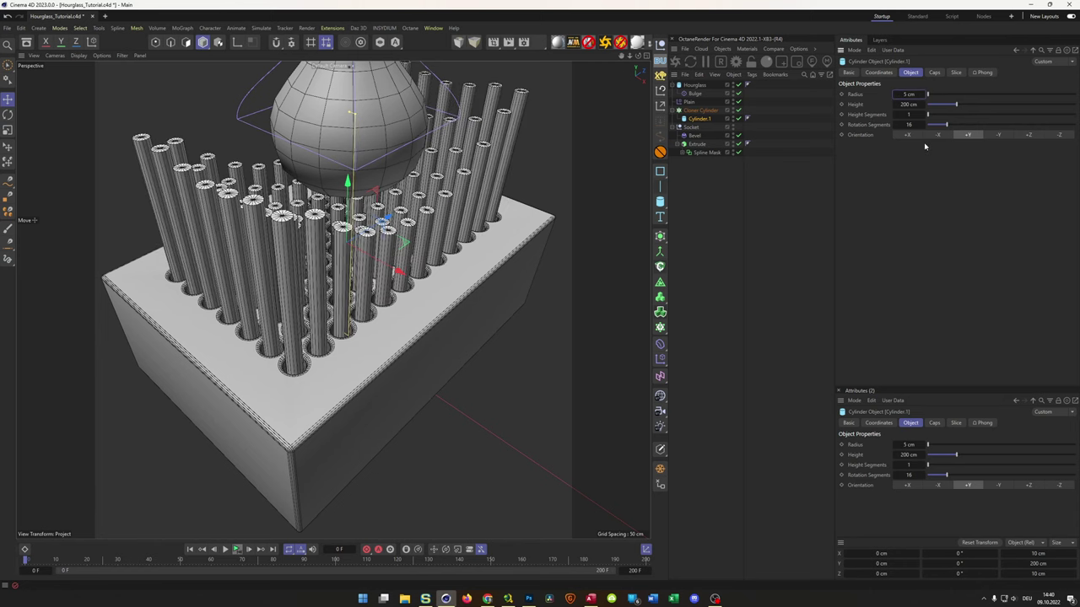
Set the Circle radius under Spline Mask to 5 cm to match.
left_click(683, 152)
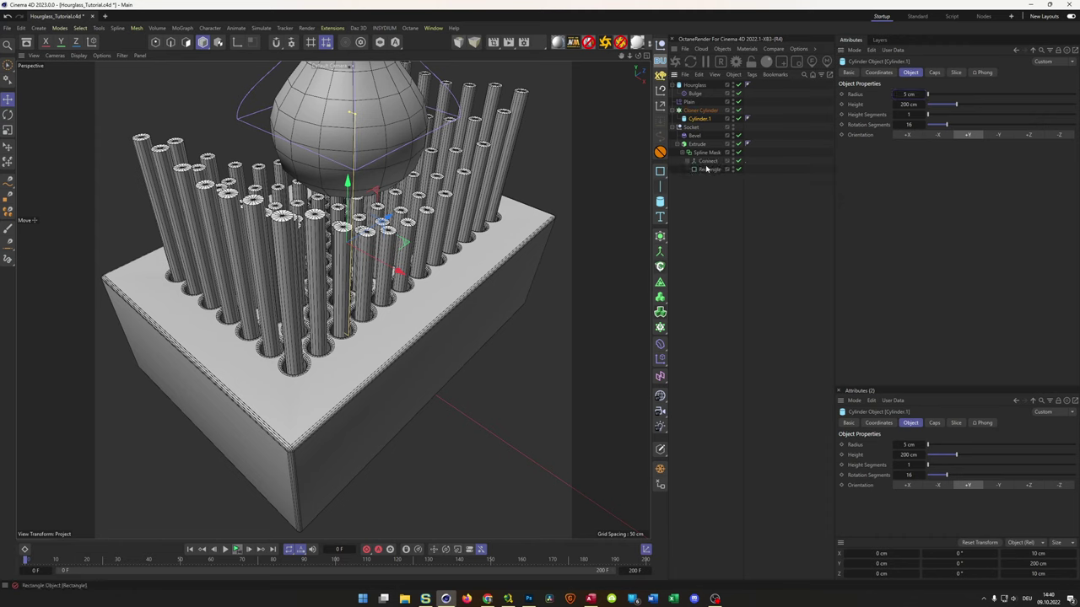
key("ctrl+v")
left_click(694, 169)
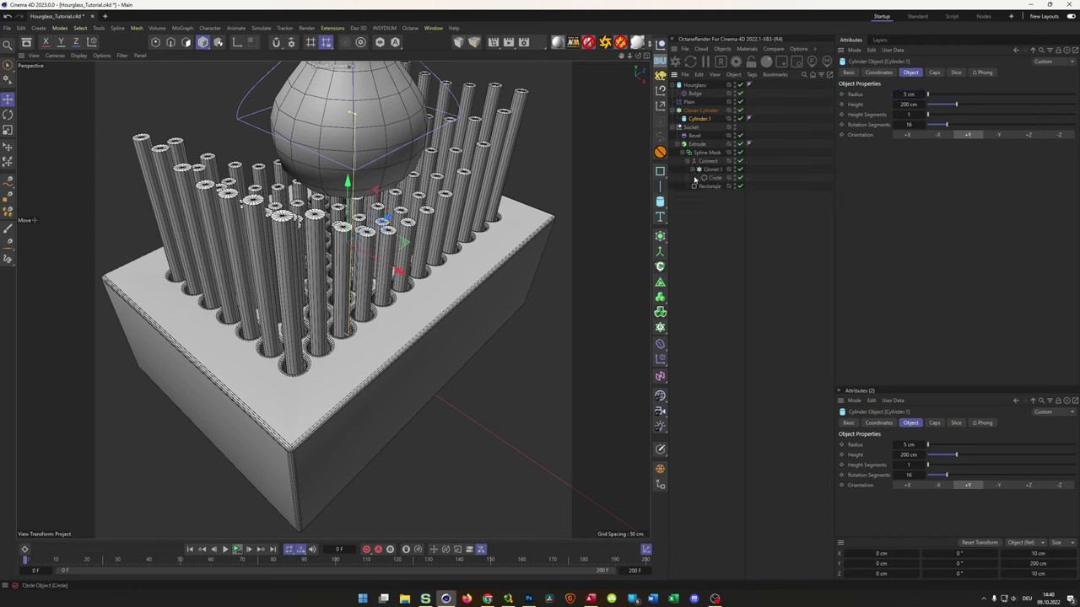
left_click(714, 178)
left_click(907, 113)
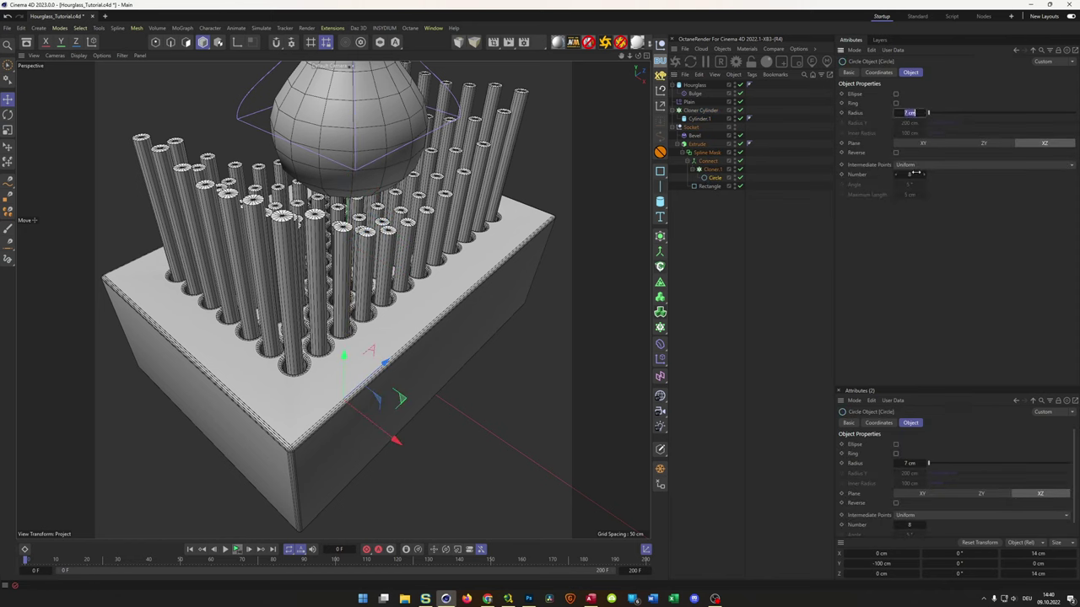
type("5")
key("Return")
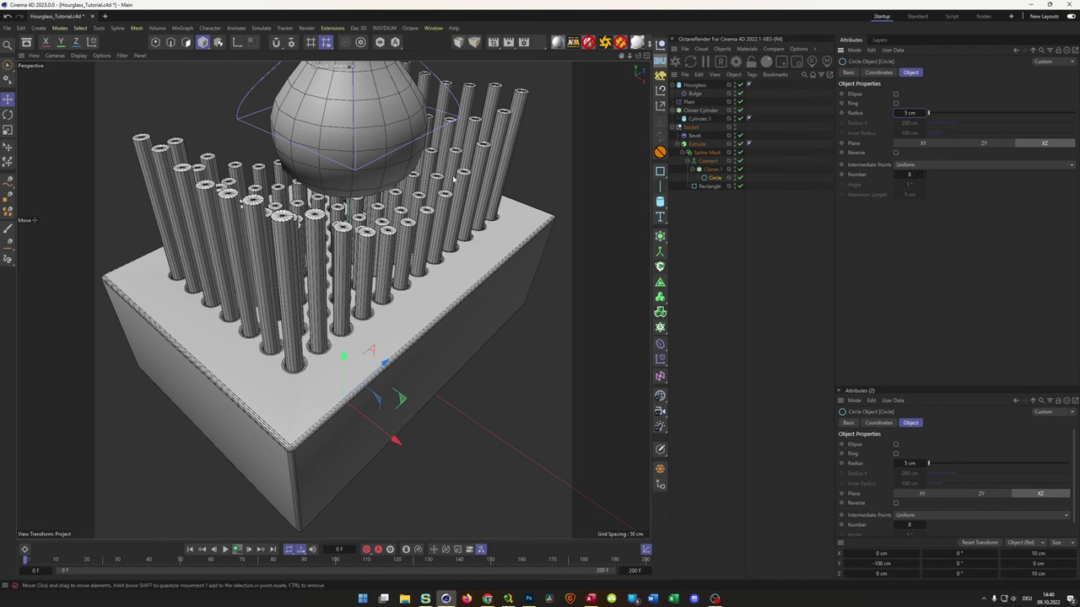
Restore both the Cylinder.1 radius and the Circle radius to 7 cm.
left_click(705, 118)
left_click(908, 93)
key("Return")
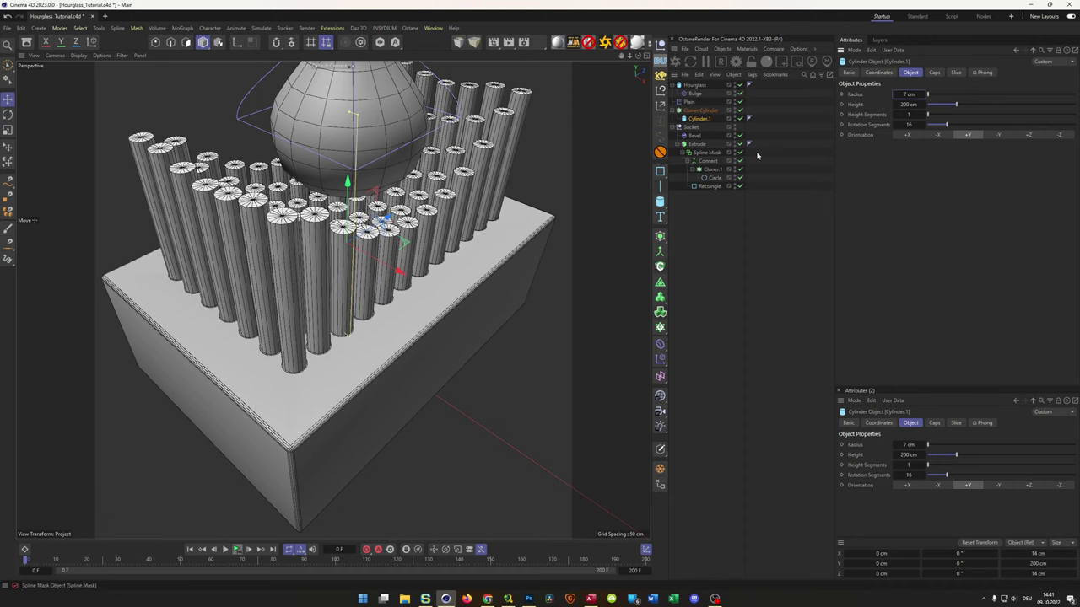
left_click(715, 178)
left_click(910, 112)
type("7")
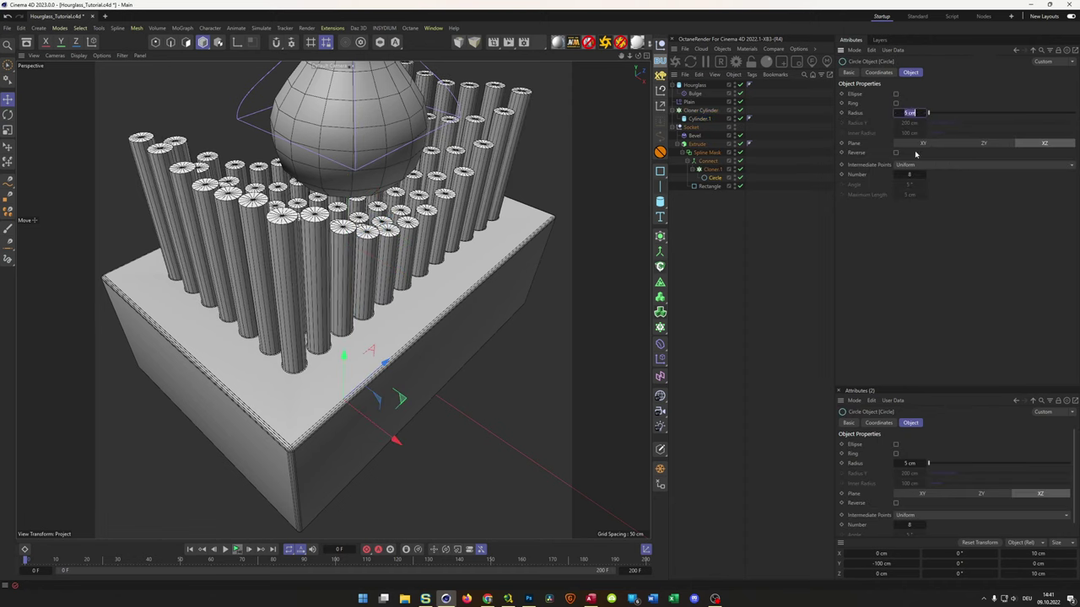
key("Return")
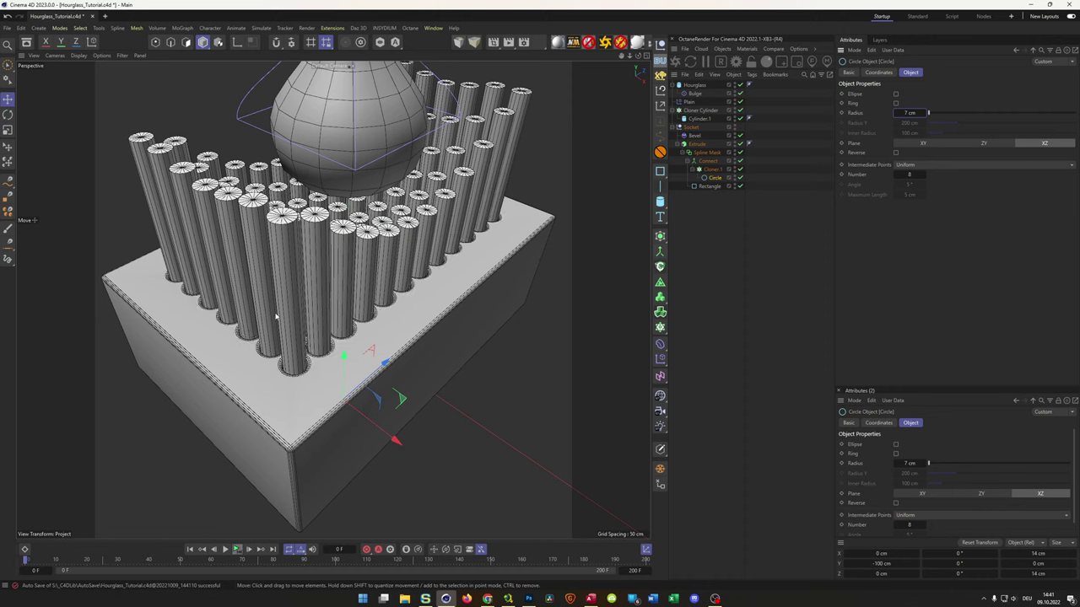
Wrap Socket in a Connect, bake it to a polygon object, and name it 'Socket'.
left_click(679, 127)
left_click(691, 126)
left_click(661, 252, "alt")
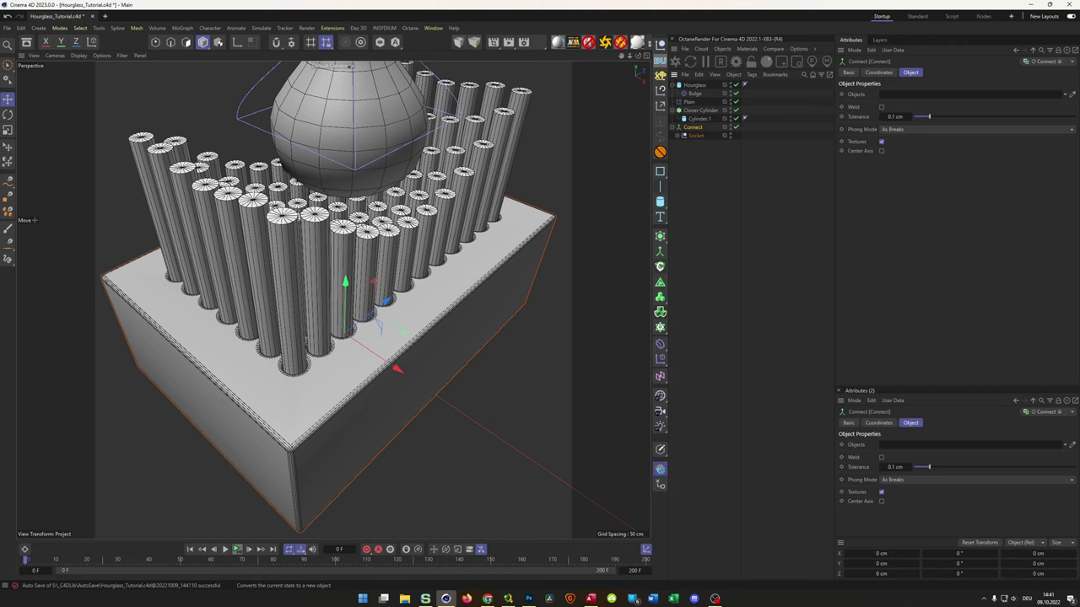
left_click(660, 469)
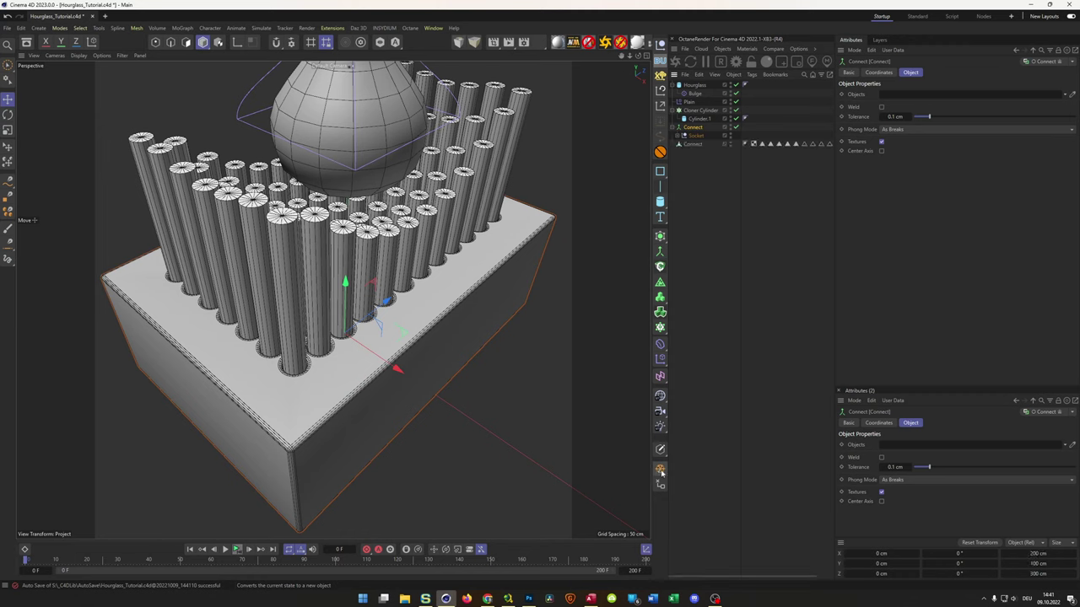
double_click(694, 144)
type("Socket")
key("Return")
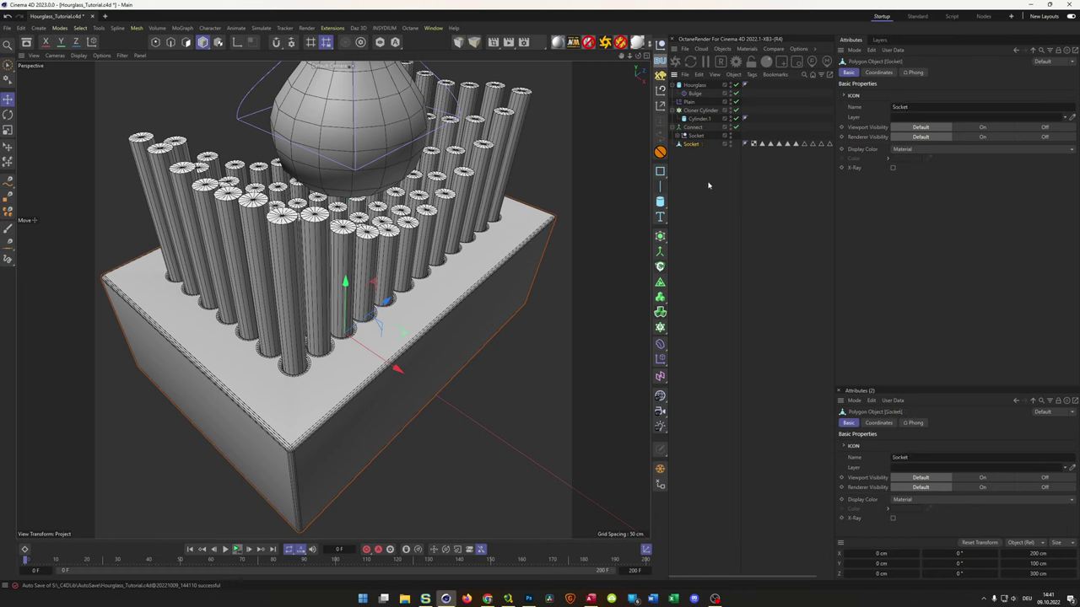
Disable the original Socket's Bevel and move the original into a new Backup null.
left_click(678, 136)
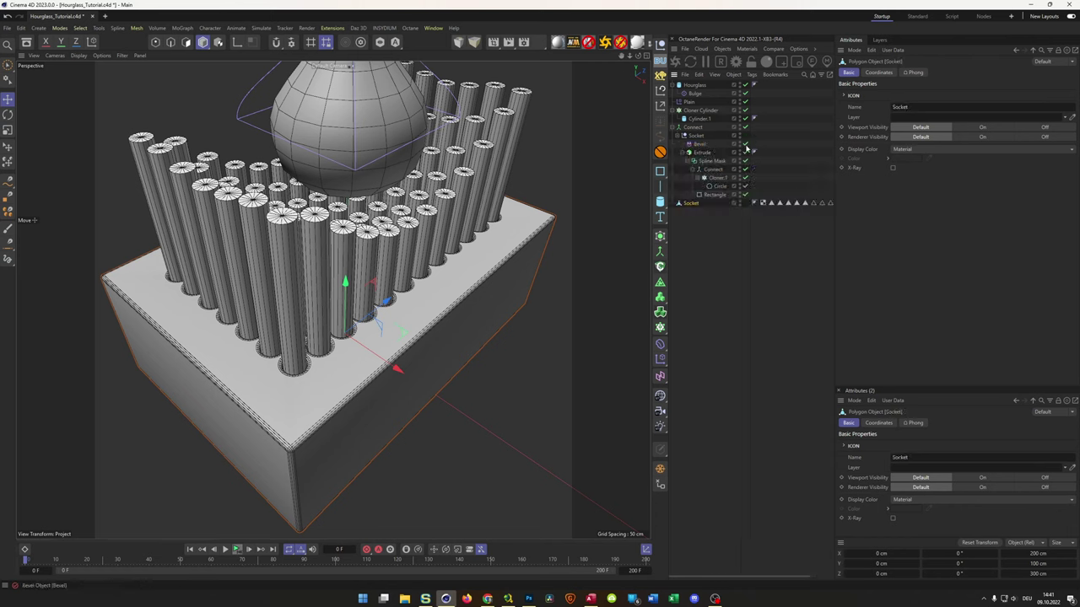
left_click(744, 144)
left_click(678, 136)
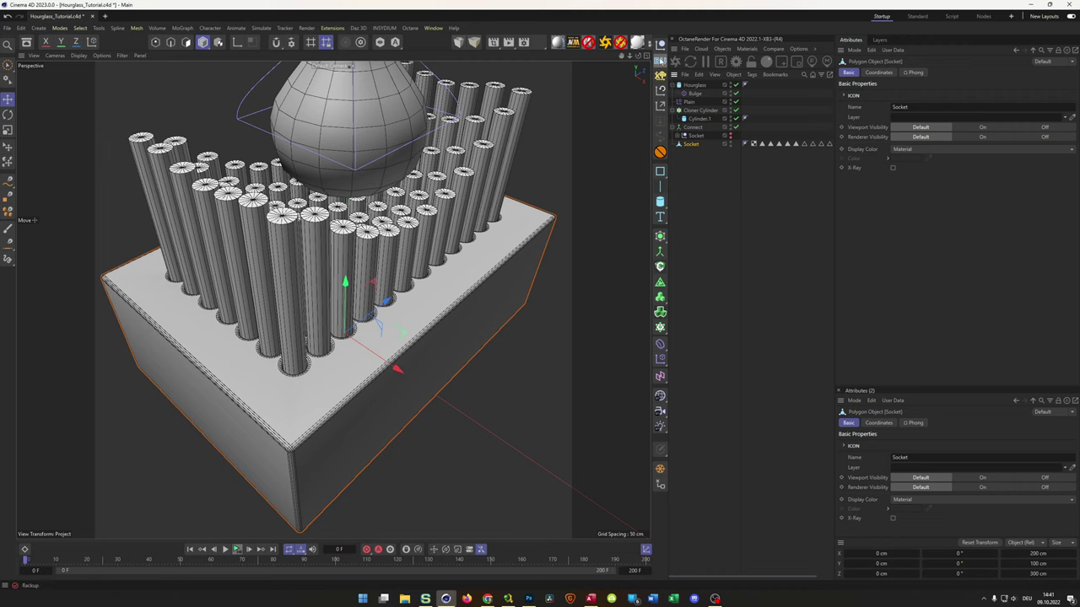
key("ctrl+v")
left_click_drag(710, 96, 704, 86)
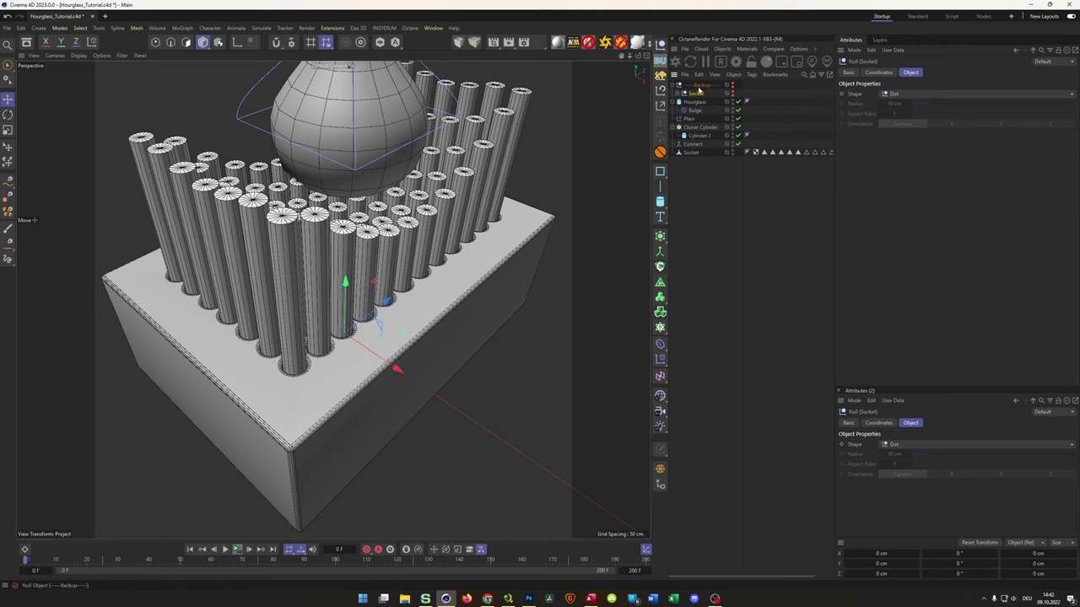
Browse the content browser for presets, then close it to widen the viewport.
left_click(26, 43)
left_click(26, 42)
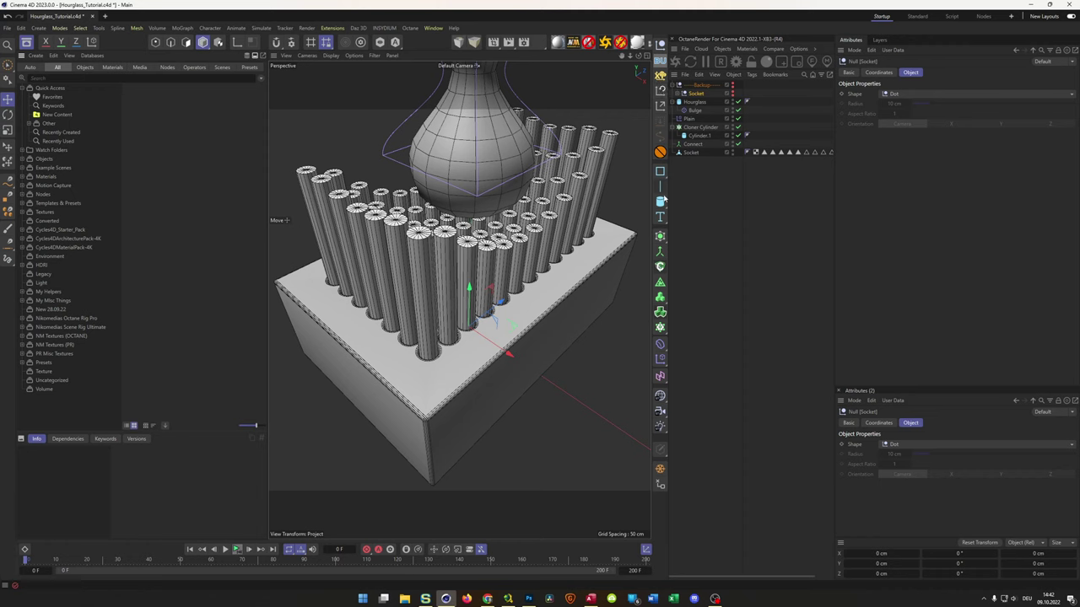
left_click_drag(121, 135, 16, 135)
left_click_drag(337, 295, 405, 282, "alt")
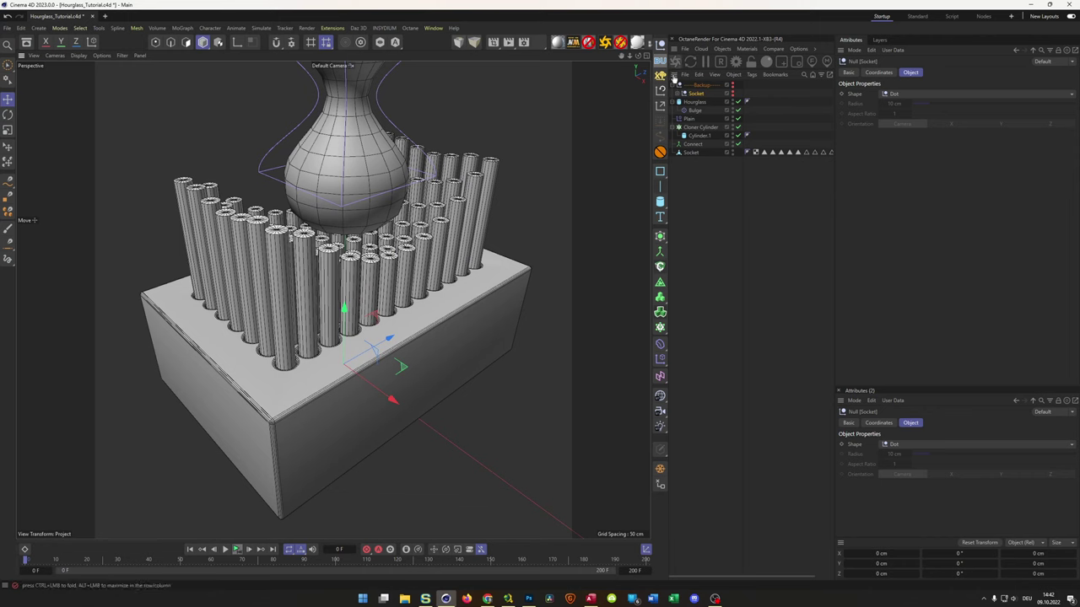
Delete all selection tags from the Socket mesh and delete the Connect object.
left_click(674, 85)
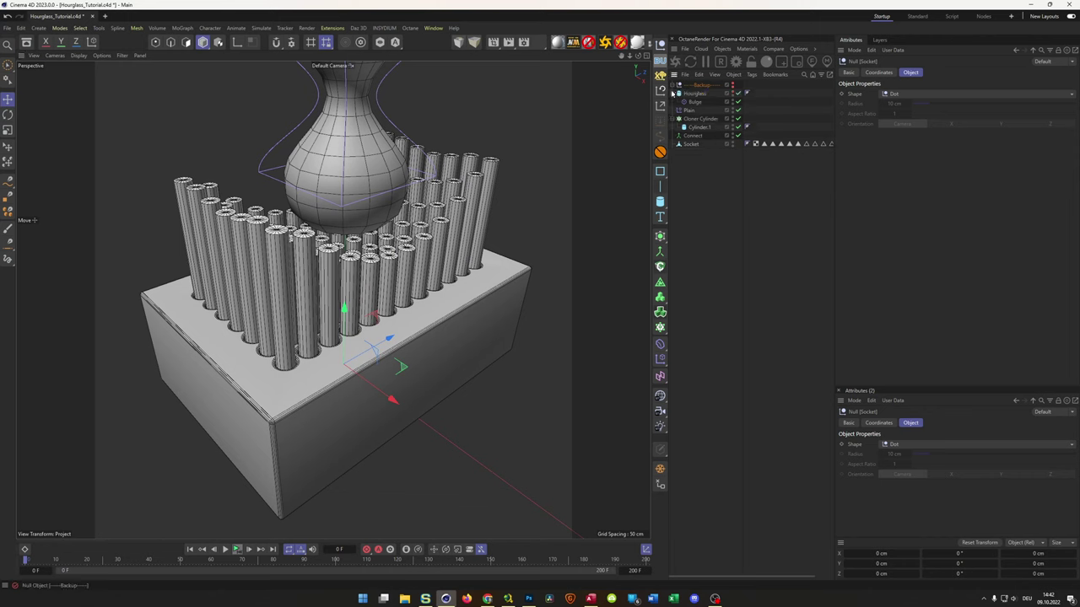
left_click(688, 145)
left_click_drag(406, 291, 415, 316, "alt")
left_click(764, 145)
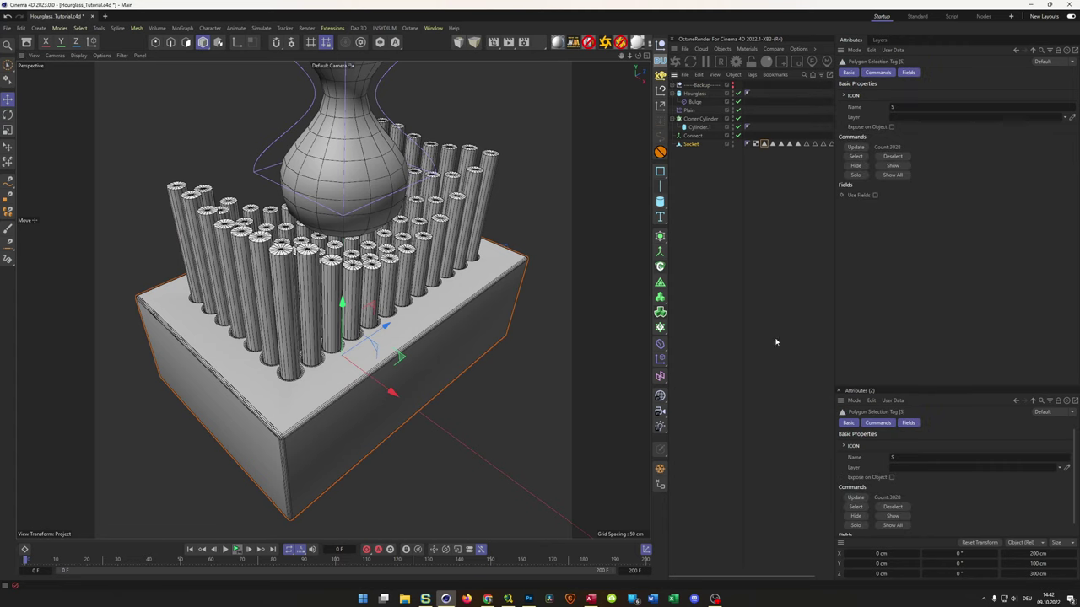
left_click_drag(759, 574, 778, 574)
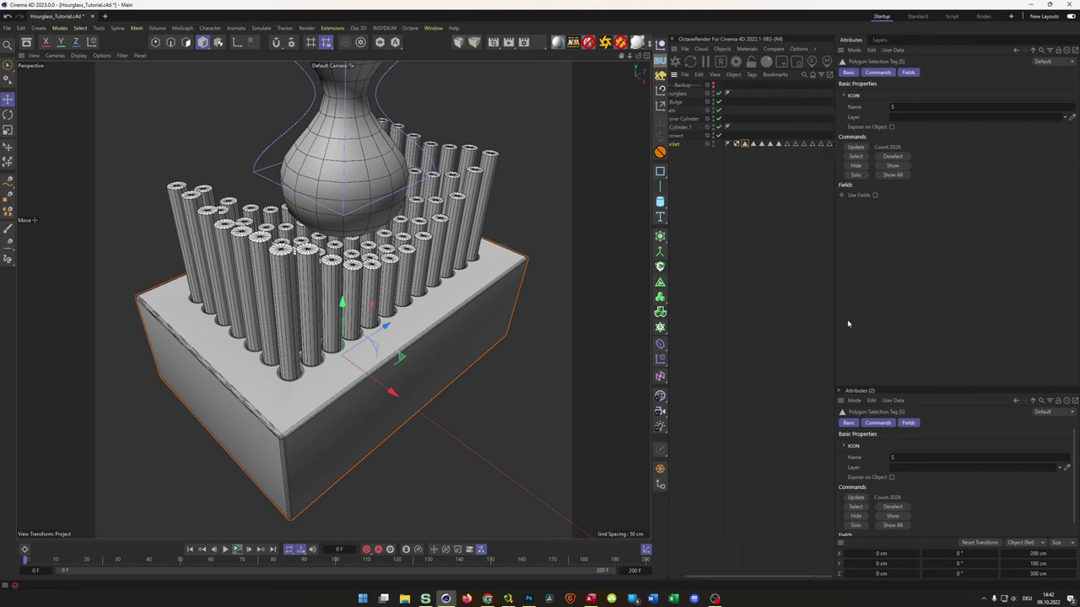
left_click(828, 144, "shift")
key("Delete")
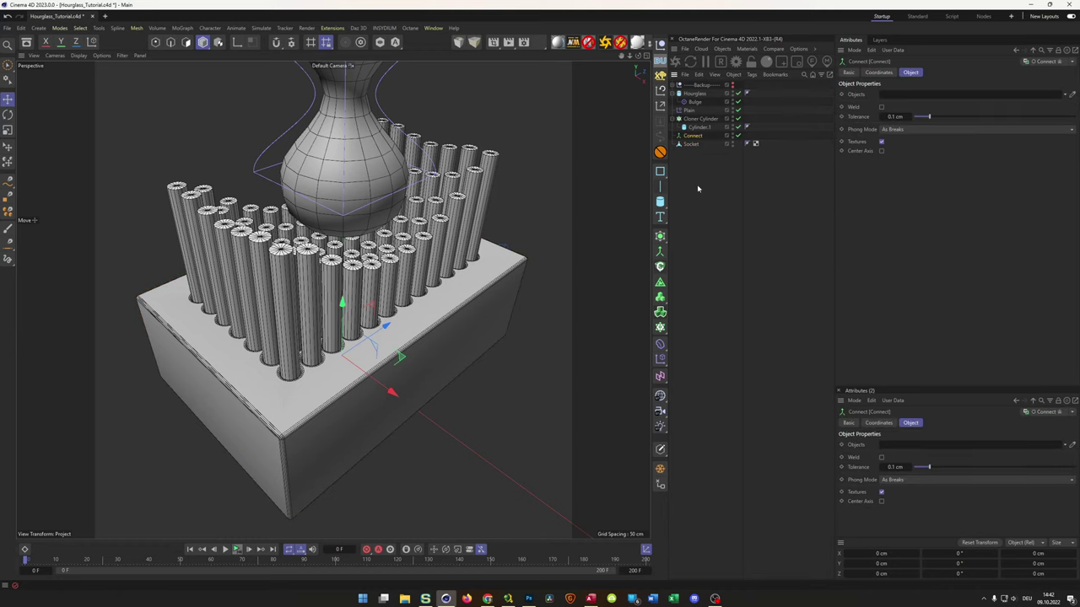
key("Delete")
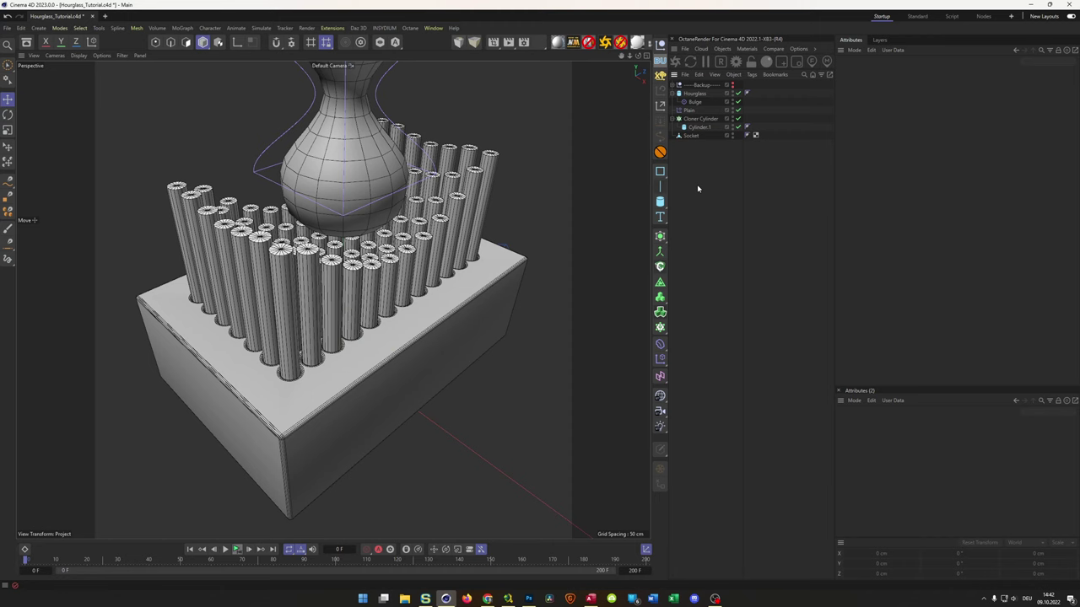
scroll(363, 278, "down", 3)
left_click_drag(363, 279, 319, 496, "alt")
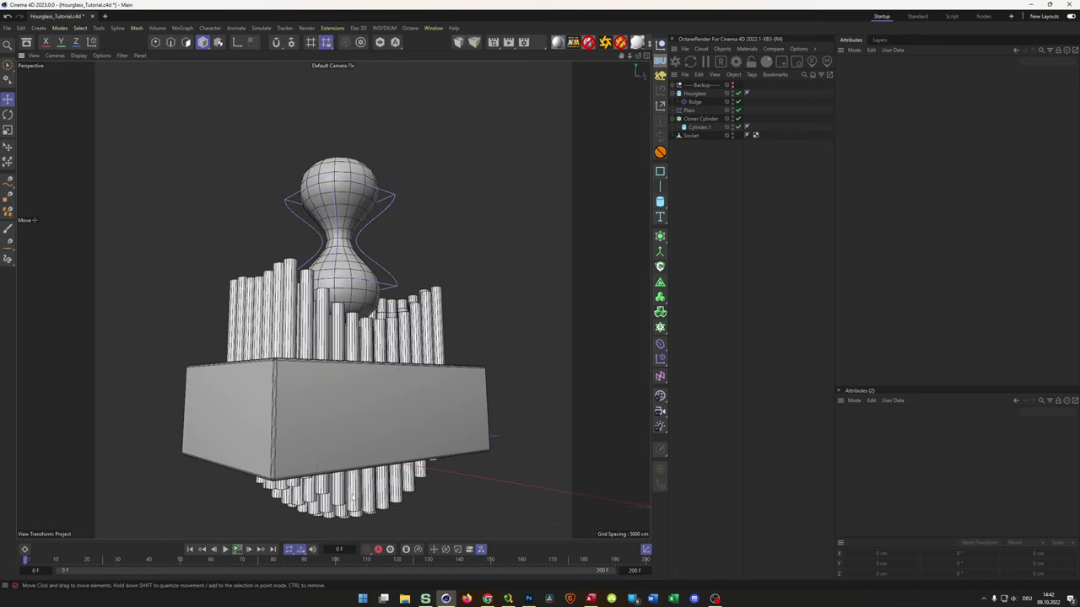
left_click_drag(350, 498, 336, 388, "alt")
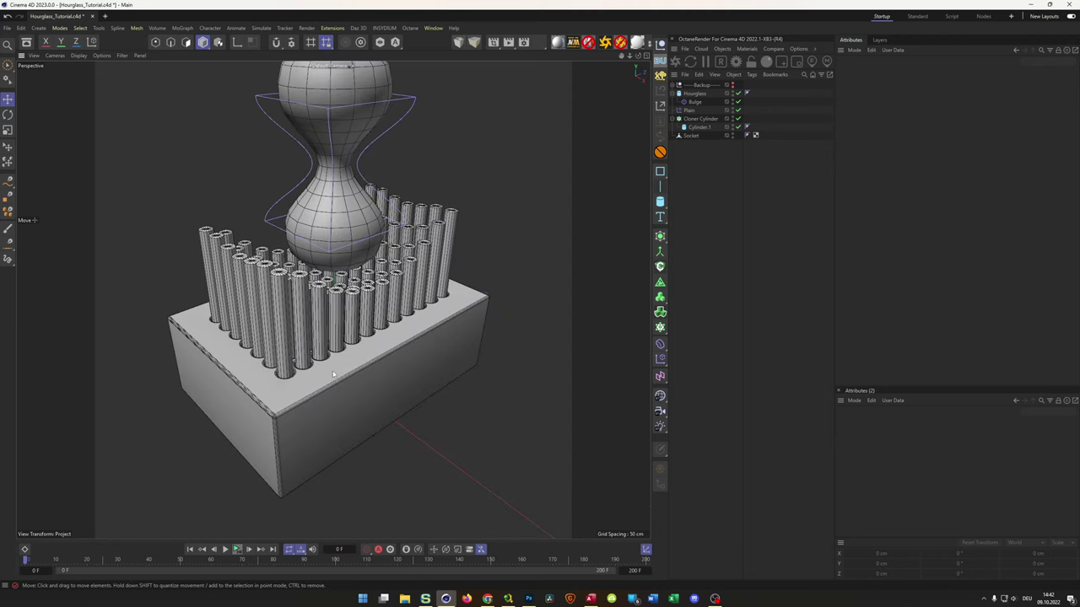
left_click_drag(354, 314, 369, 315, "alt")
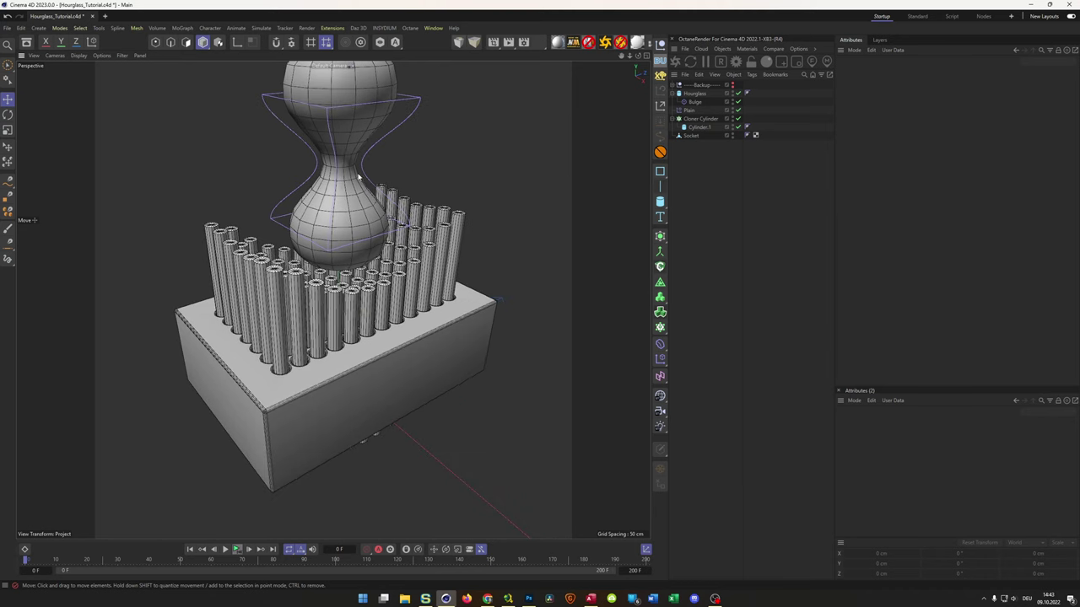
left_click(695, 95)
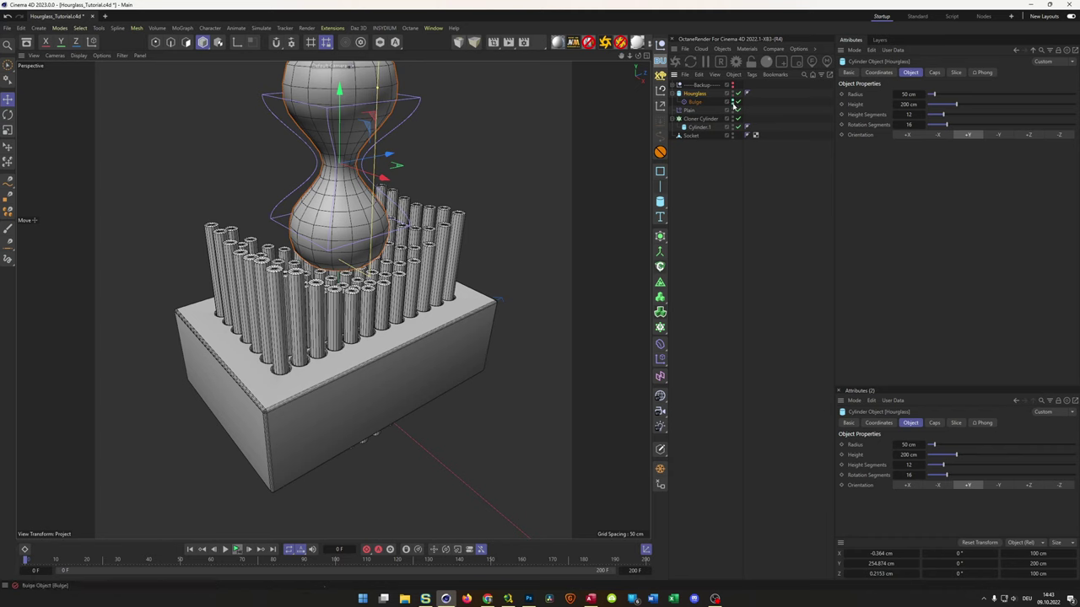
Save the scene, then give Cylinder.1 filleted caps with a 2 cm radius.
key("ctrl+s")
scroll(274, 268, "up", 5)
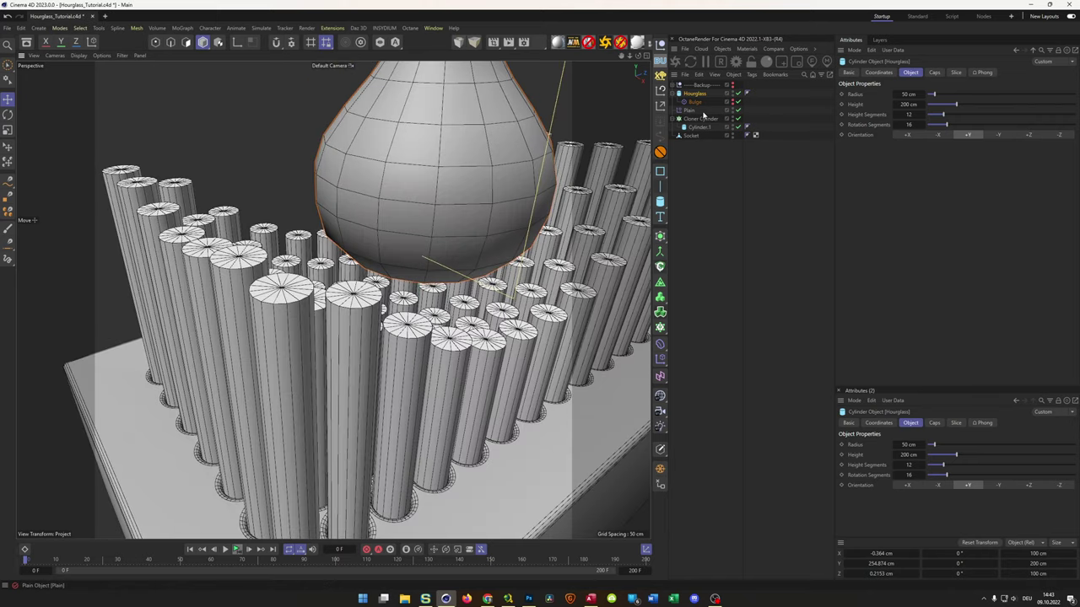
left_click(707, 128)
left_click(935, 72)
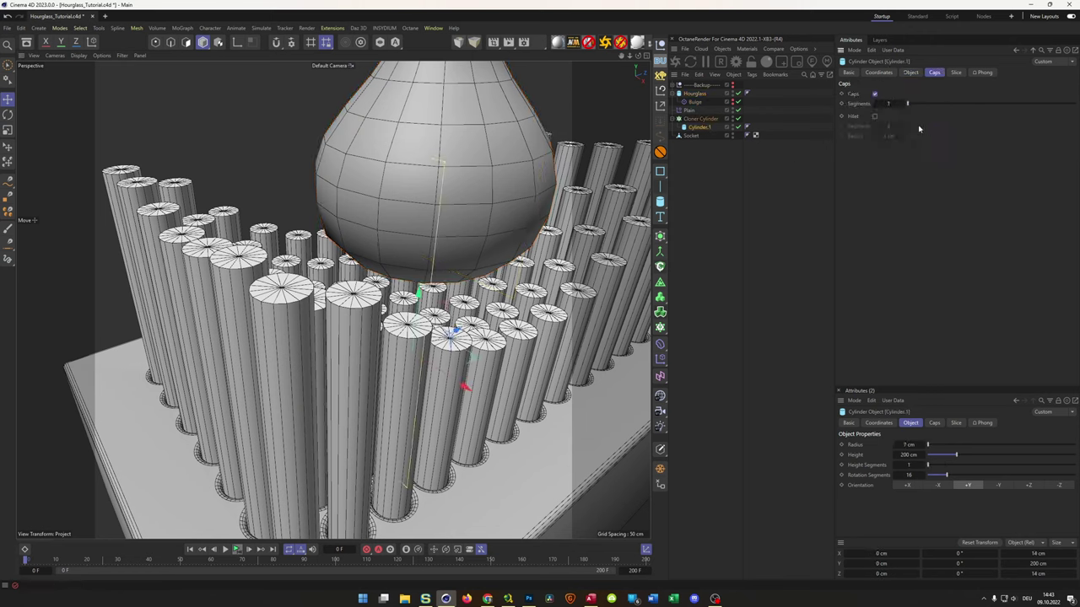
left_click(874, 117)
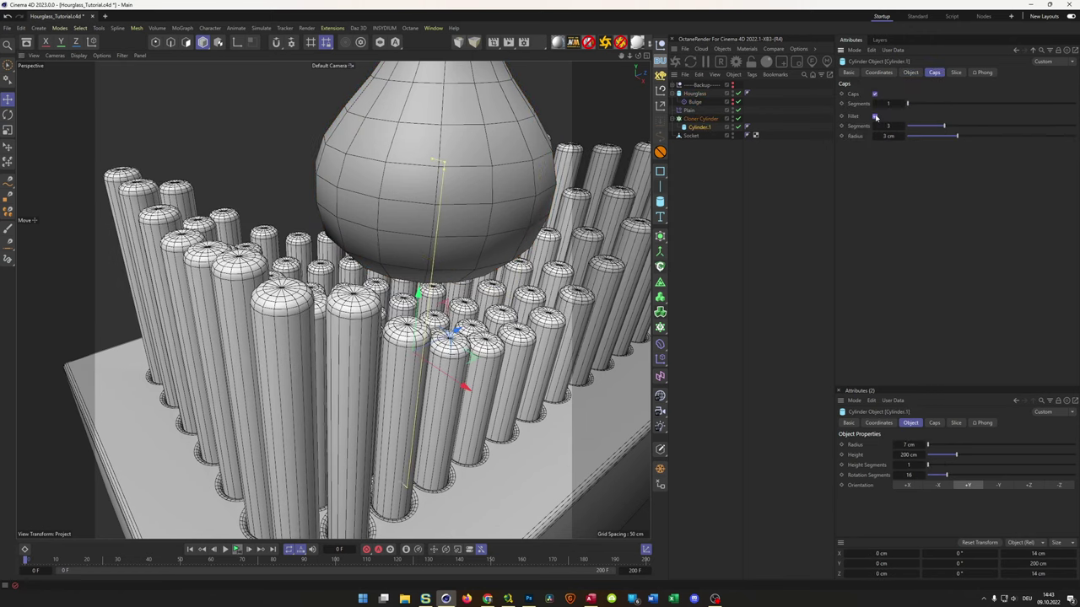
double_click(885, 136)
type("2")
key("Return")
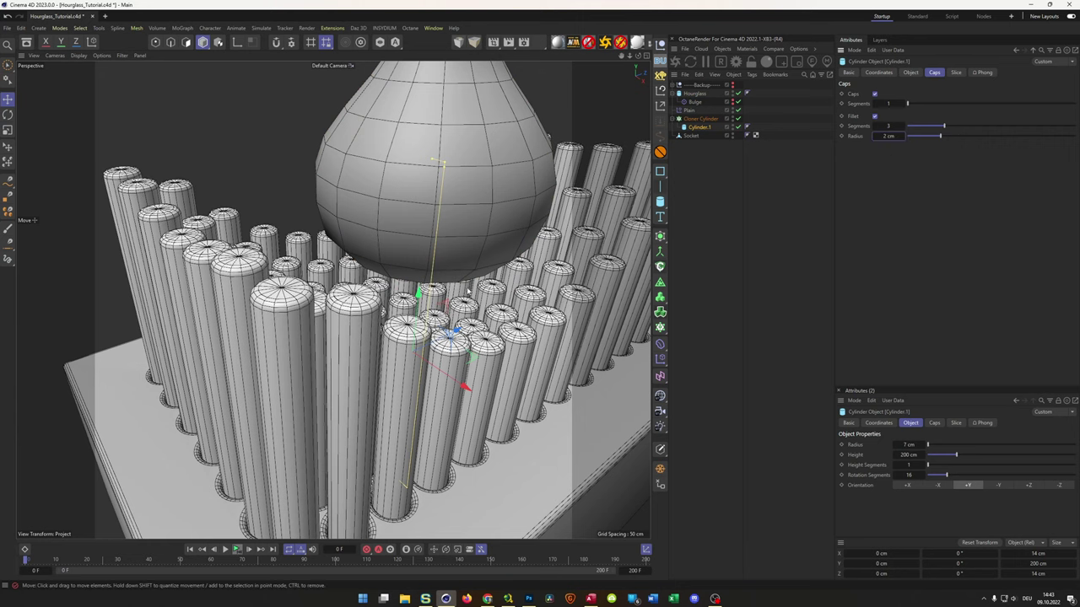
scroll(357, 294, "down", 5)
left_click_drag(364, 291, 303, 379, "alt")
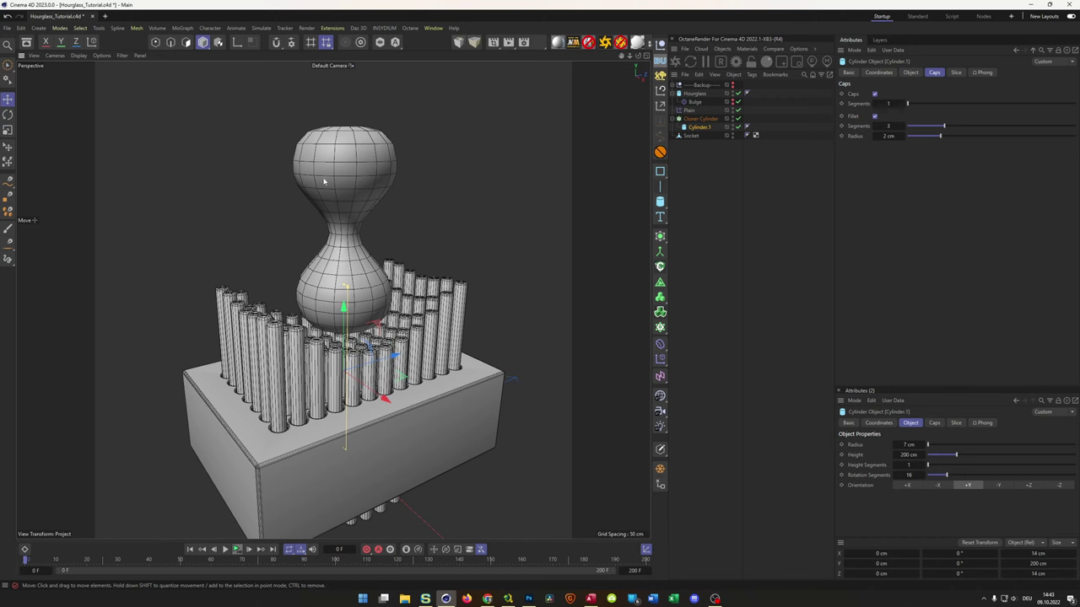
scroll(323, 180, "up", 3)
Put the Hourglass under a Subdivision Surface and inspect the smoothed result.
left_click(694, 93)
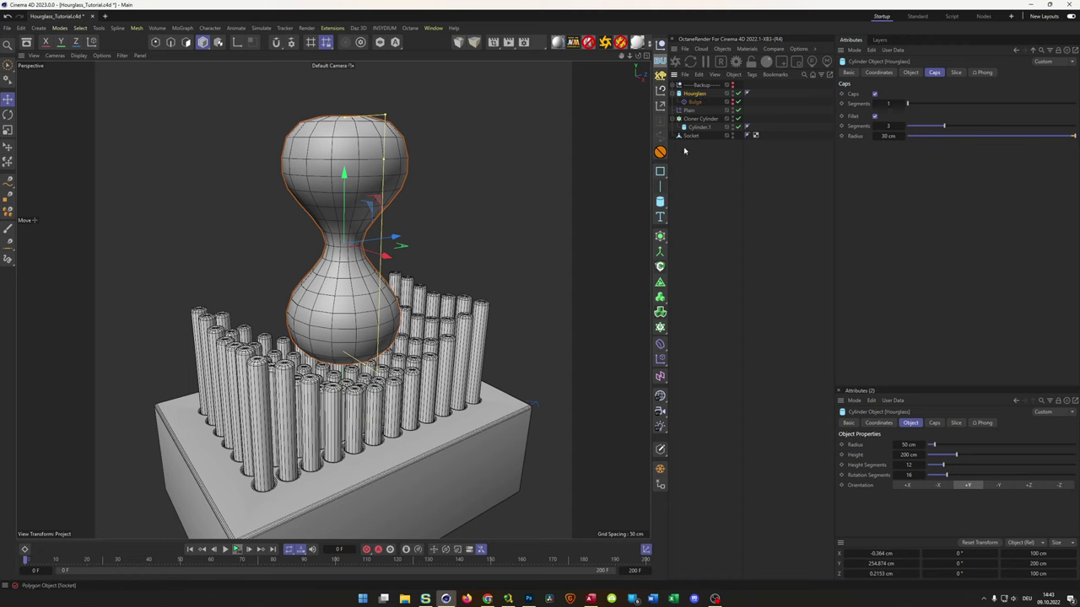
left_click(661, 237, "alt")
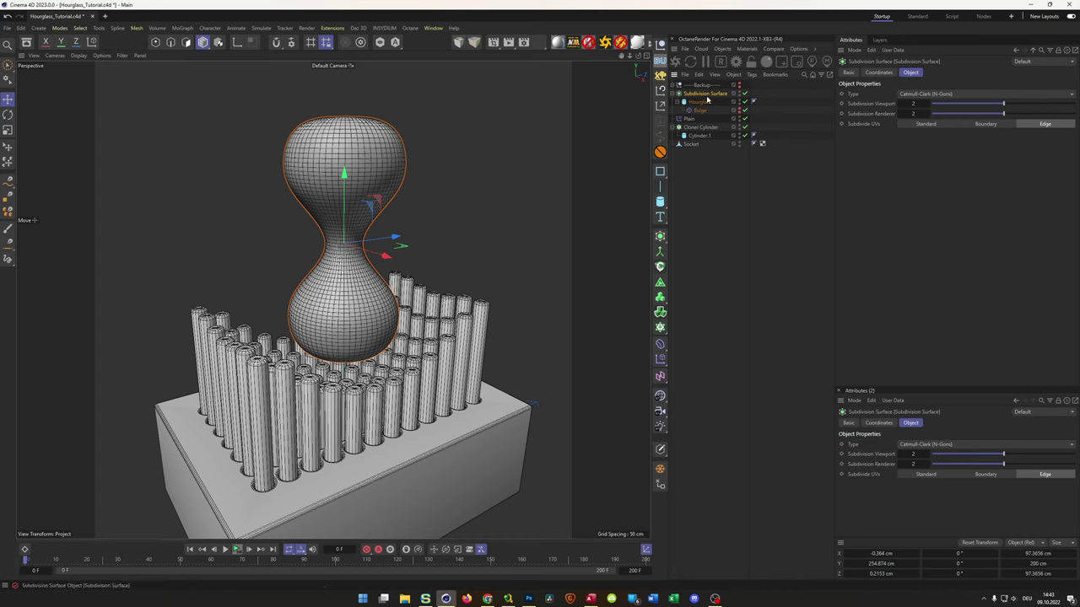
left_click(693, 121)
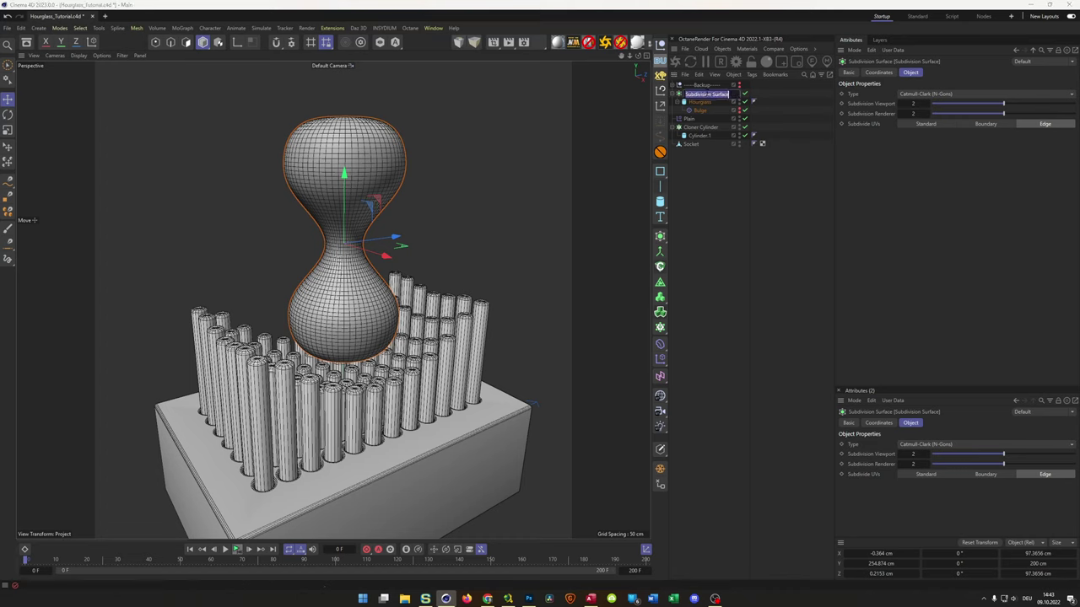
left_click(695, 94)
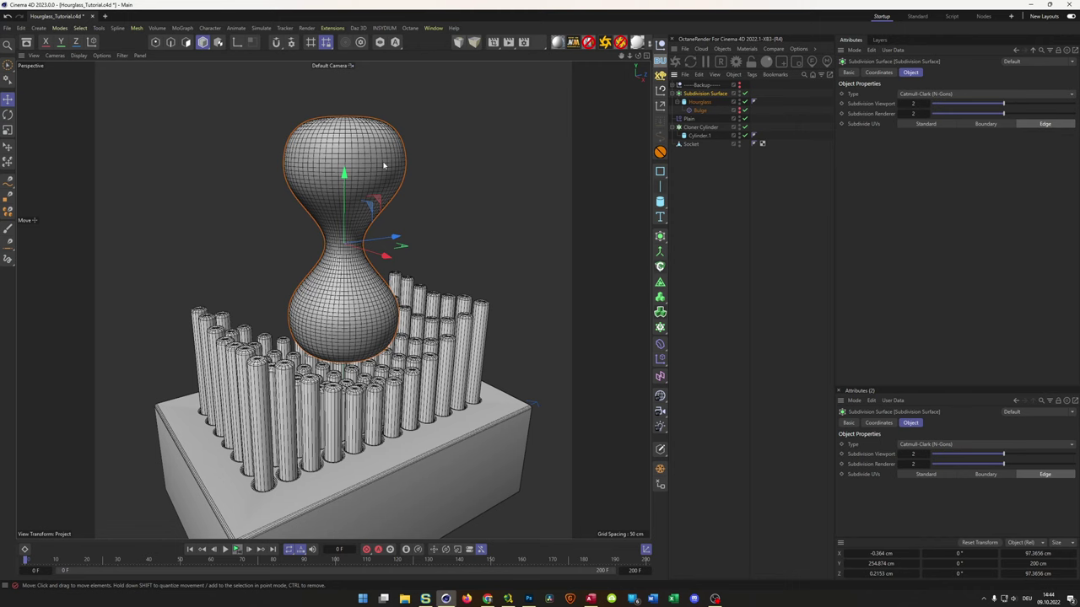
left_click_drag(383, 165, 338, 170, "alt")
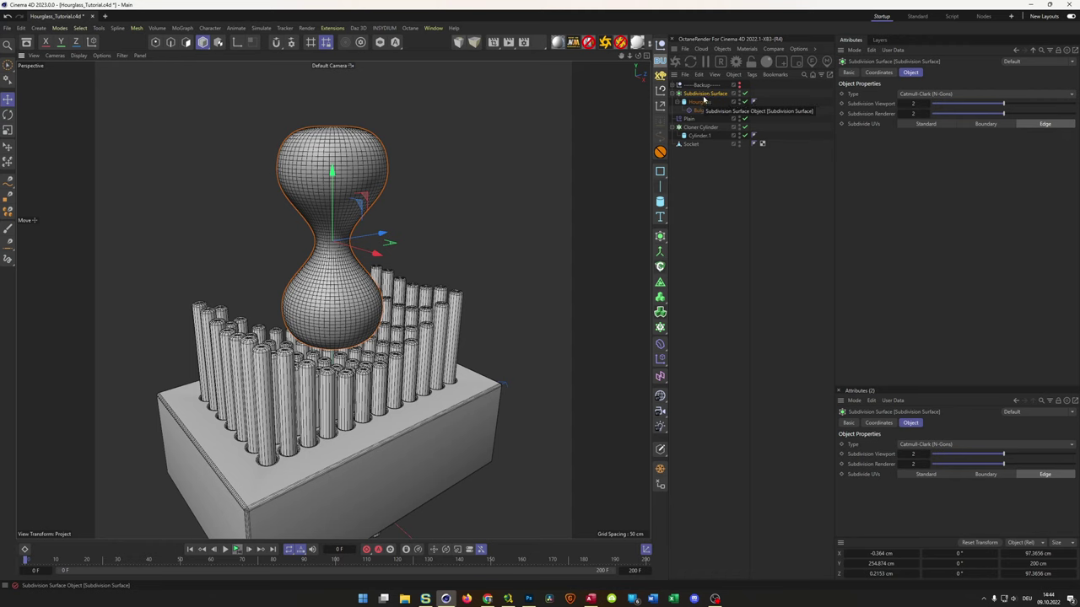
Rename the subdivision surface to 'Hourglass SUBD'.
left_click(676, 94)
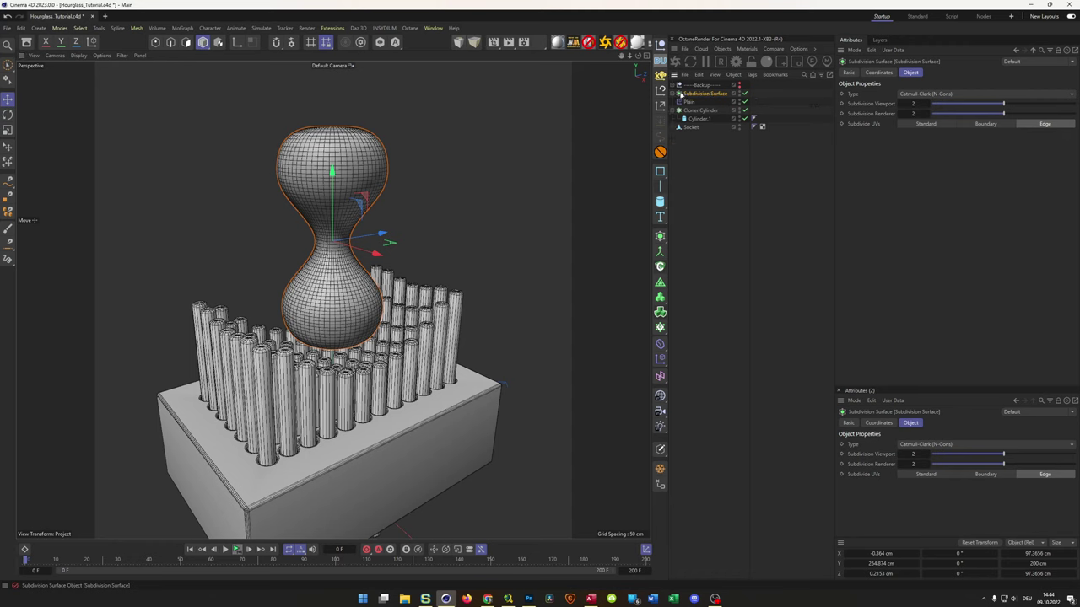
double_click(706, 93)
type("Hour")
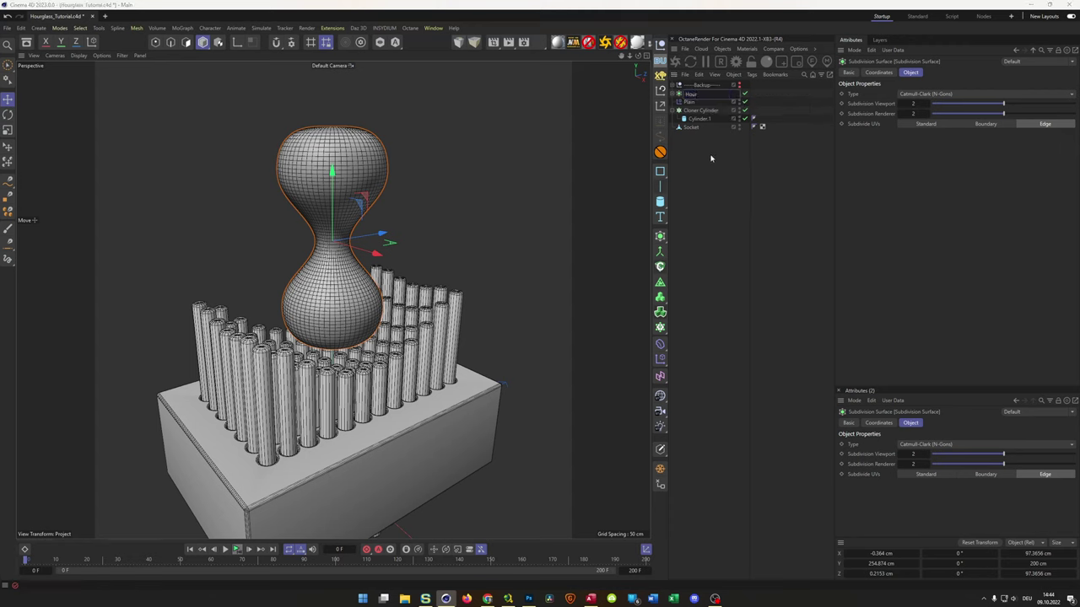
type("glass SUBD")
key("Return")
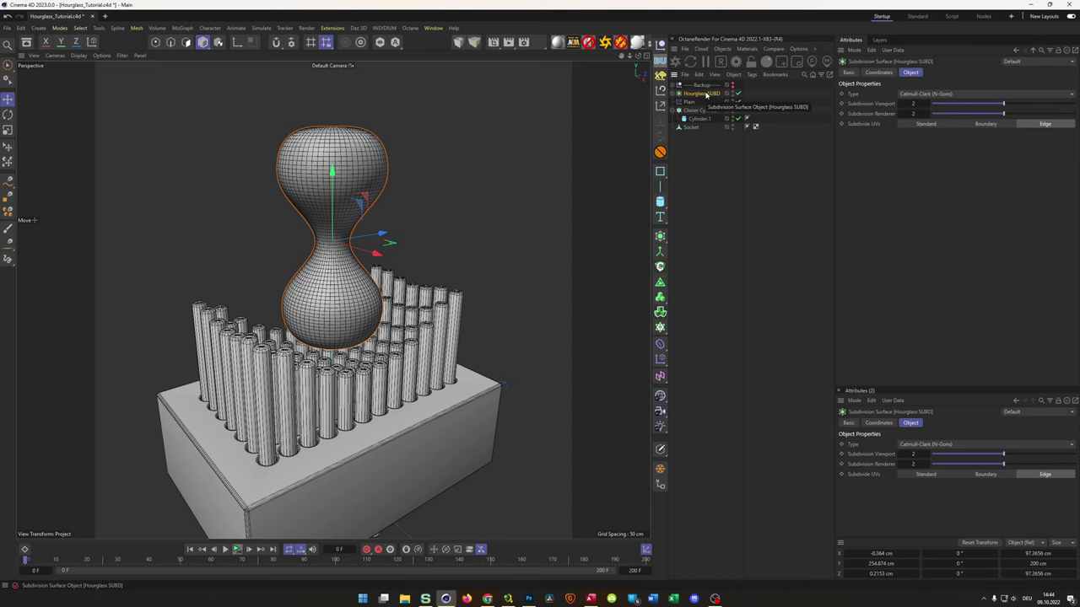
Create an Instance of Hourglass SUBD and move it to the bottom of the hierarchy.
left_click(672, 93)
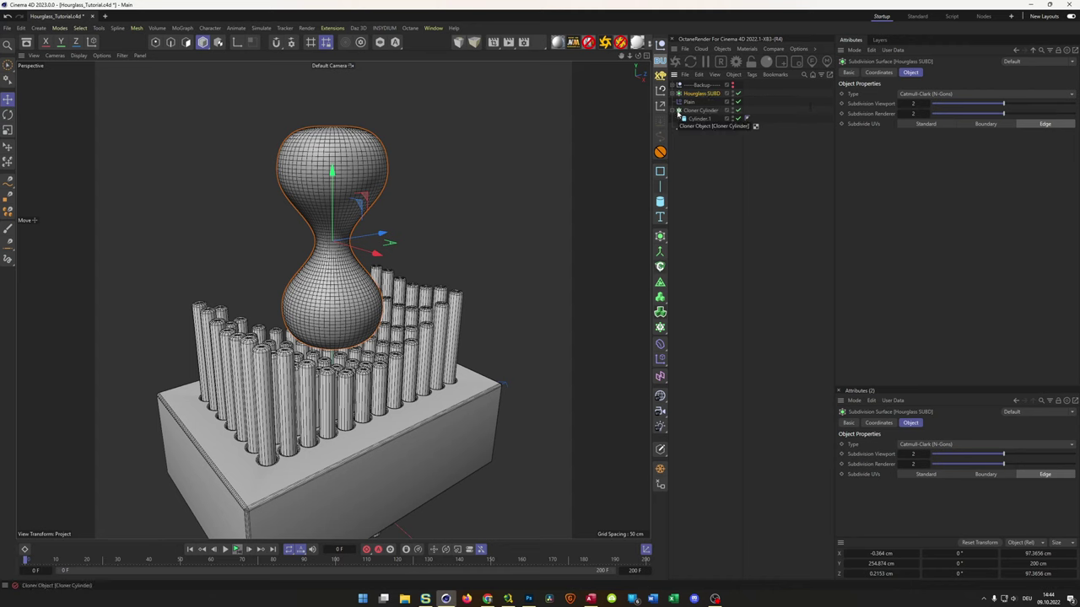
left_click(672, 92)
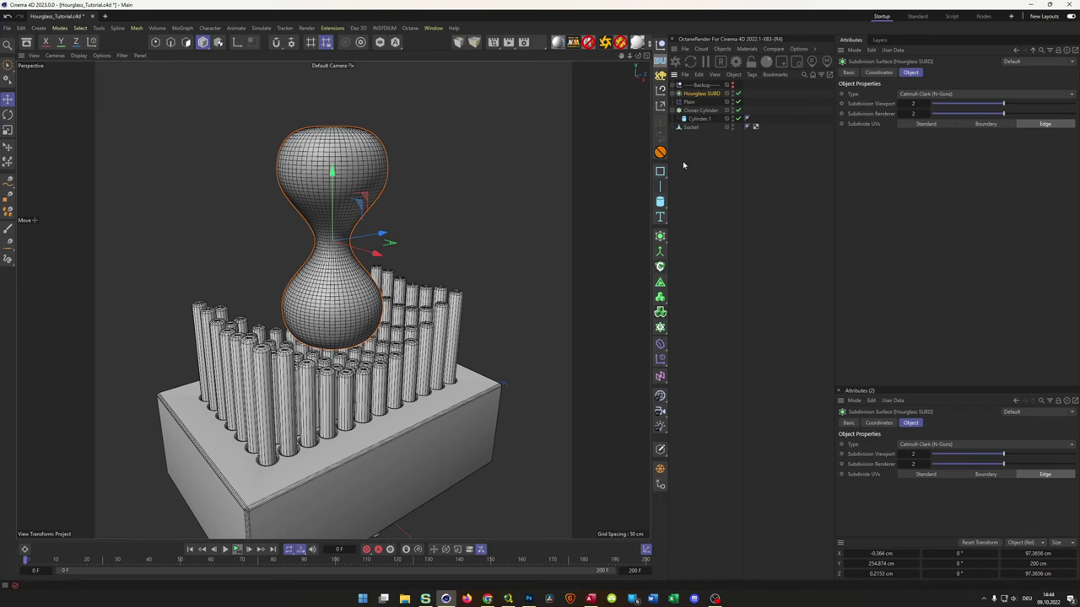
left_click(660, 236)
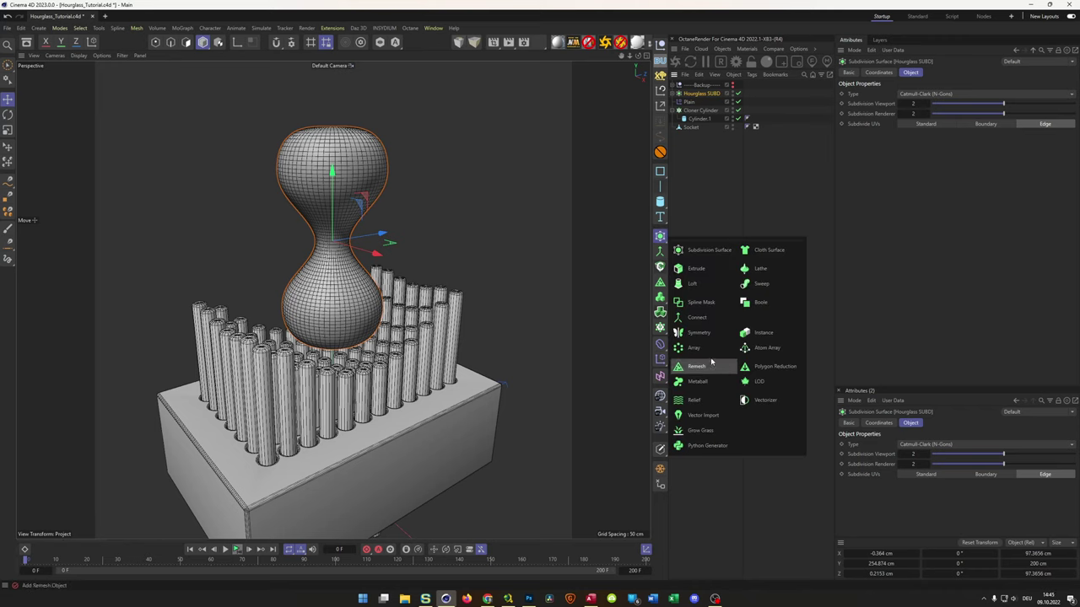
left_click(761, 332)
left_click_drag(696, 88, 703, 203)
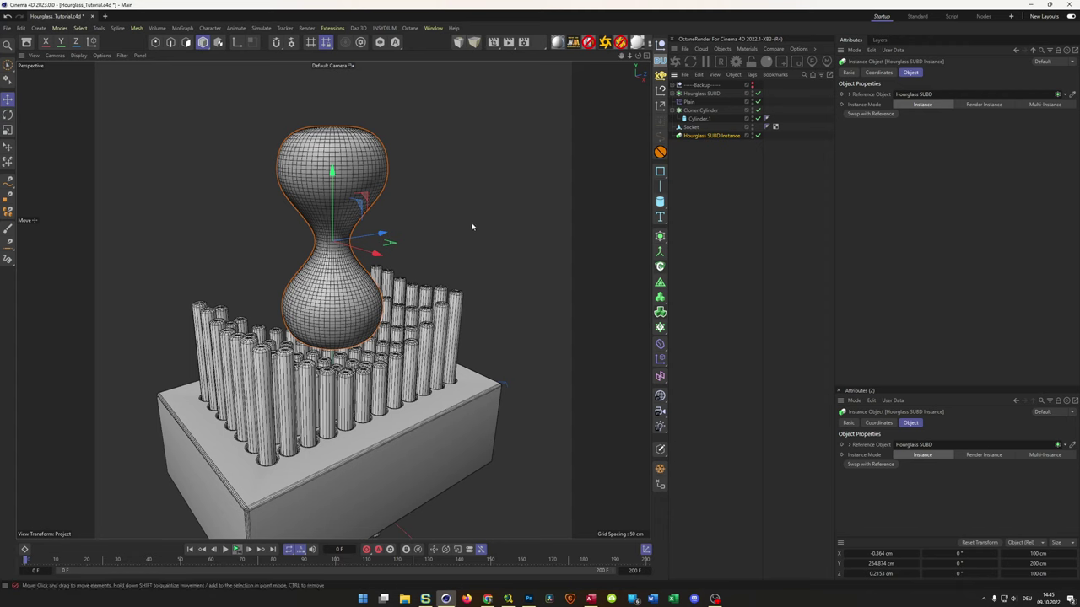
Try tilting Hourglass SUBD's bank, undo it back to 0°, and reselect the instance.
left_click(699, 94)
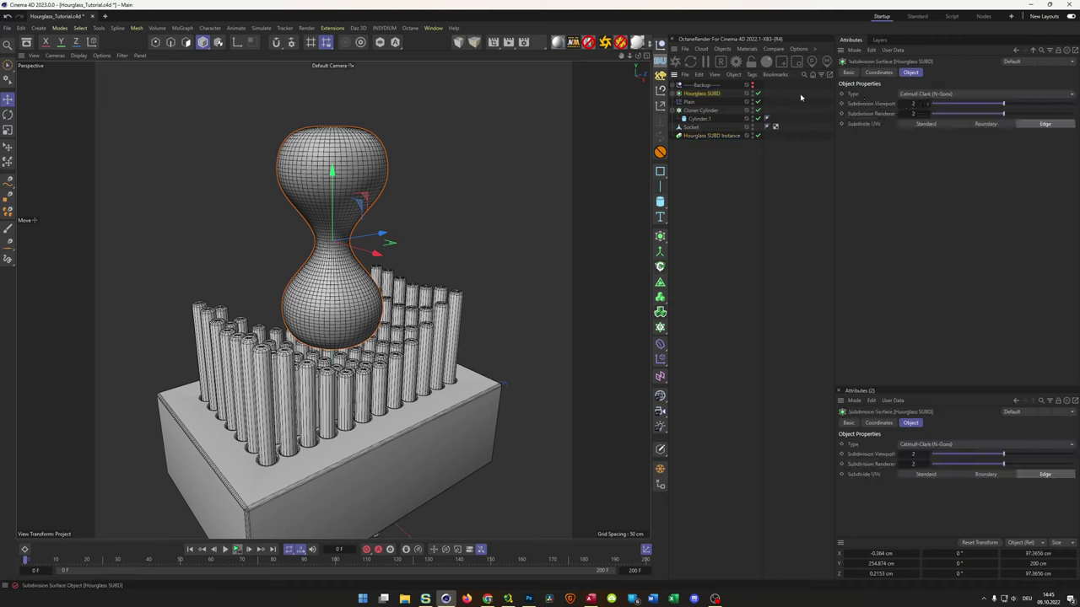
left_click(706, 135)
left_click(710, 94)
left_click(699, 136)
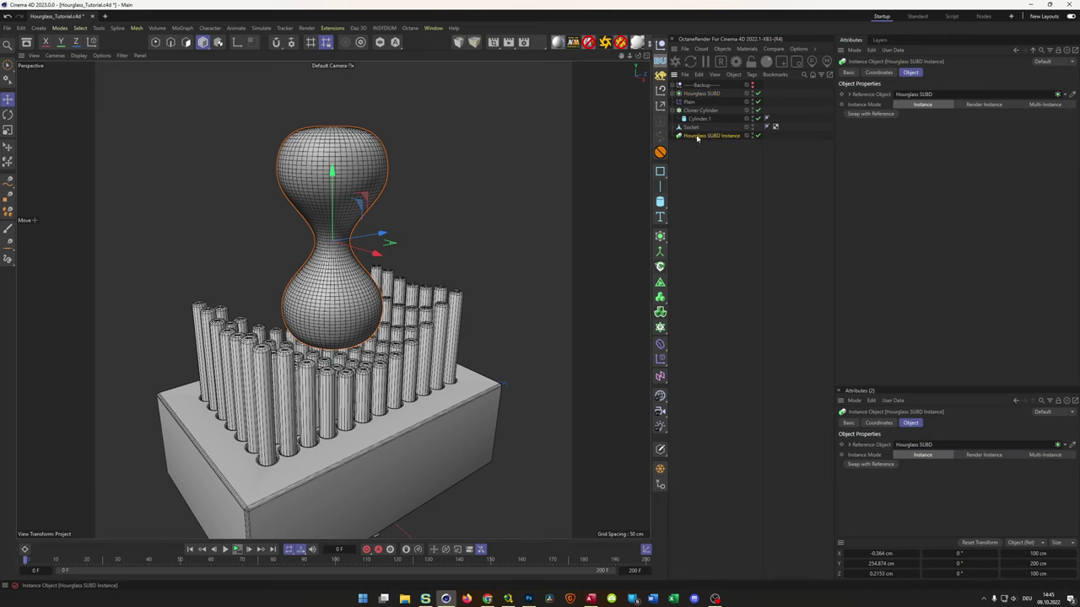
left_click(705, 94)
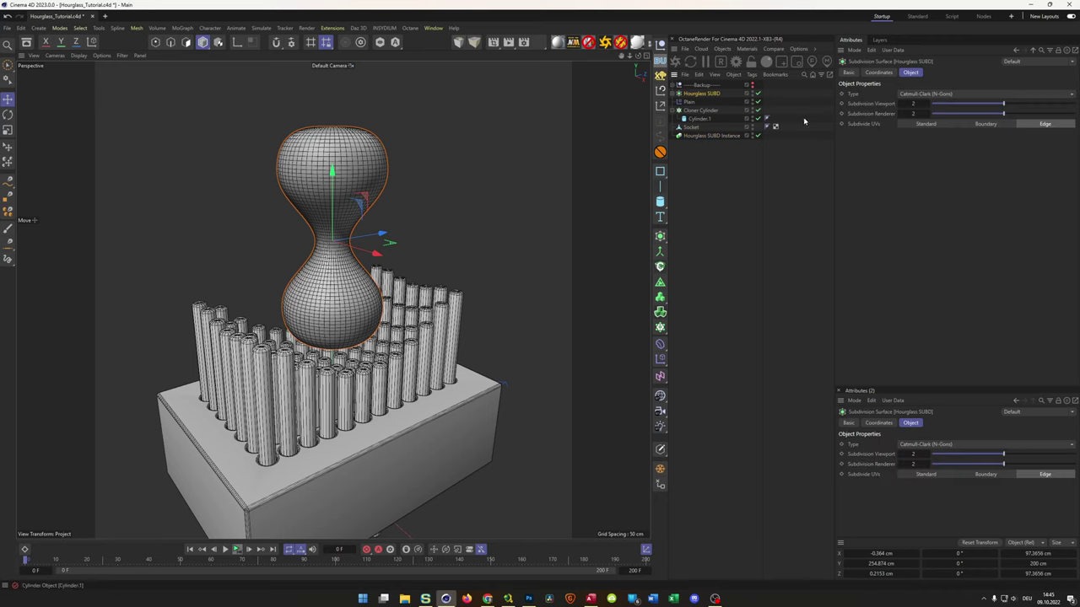
left_click(878, 71)
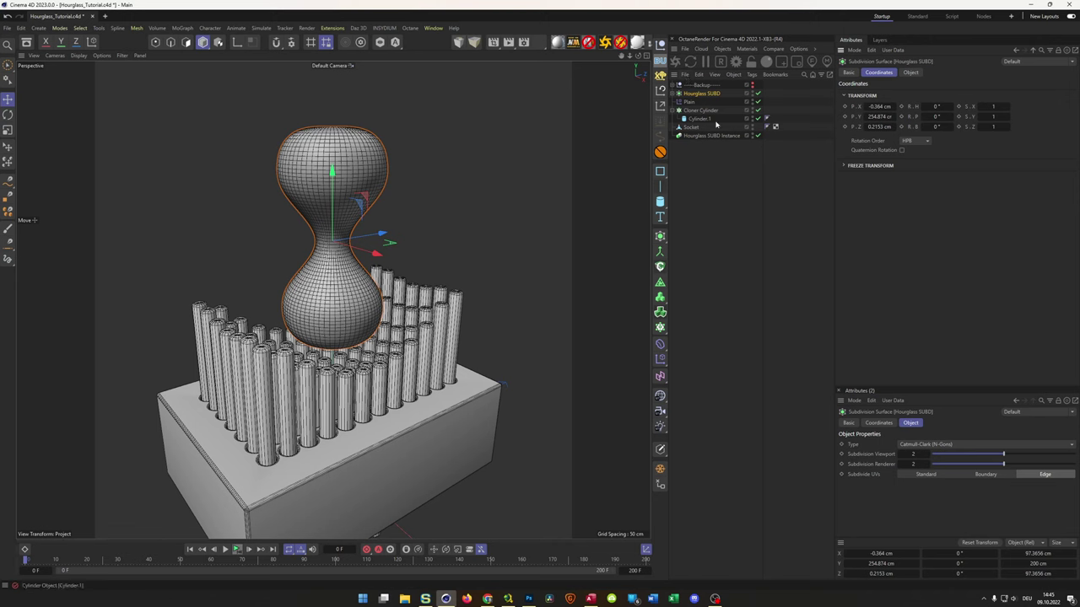
mouse_move(936, 127)
left_mouse_down()
mouse_move(886, 126)
mouse_move(915, 127)
left_mouse_up()
key("ctrl+z")
left_click(717, 136)
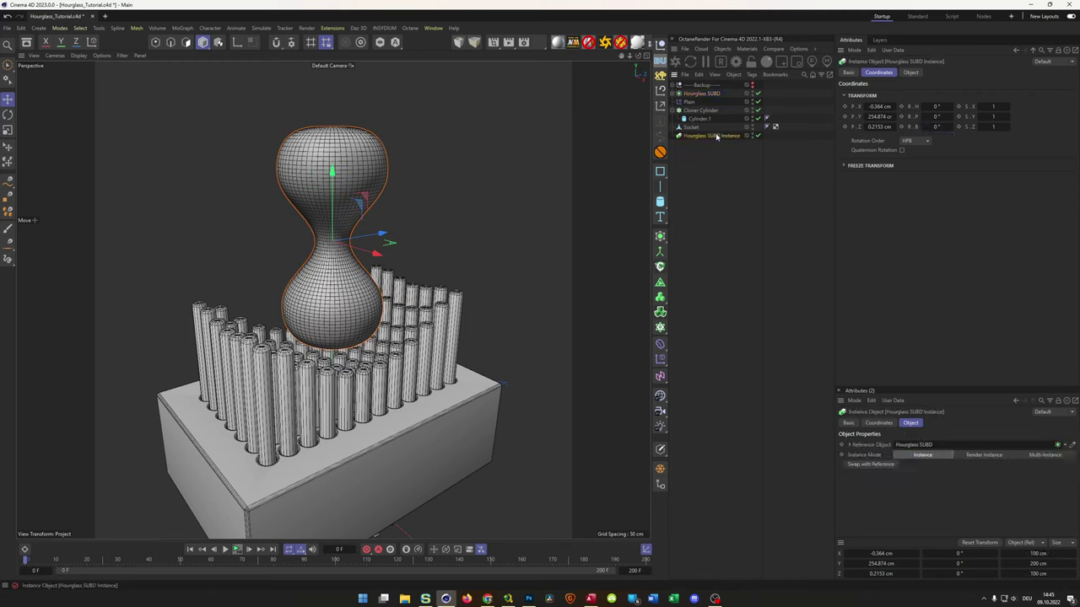
Add a Constraint tag to Hourglass SUBD Instance with Parent enabled, targeting Hourglass SUBD.
right_click(703, 139)
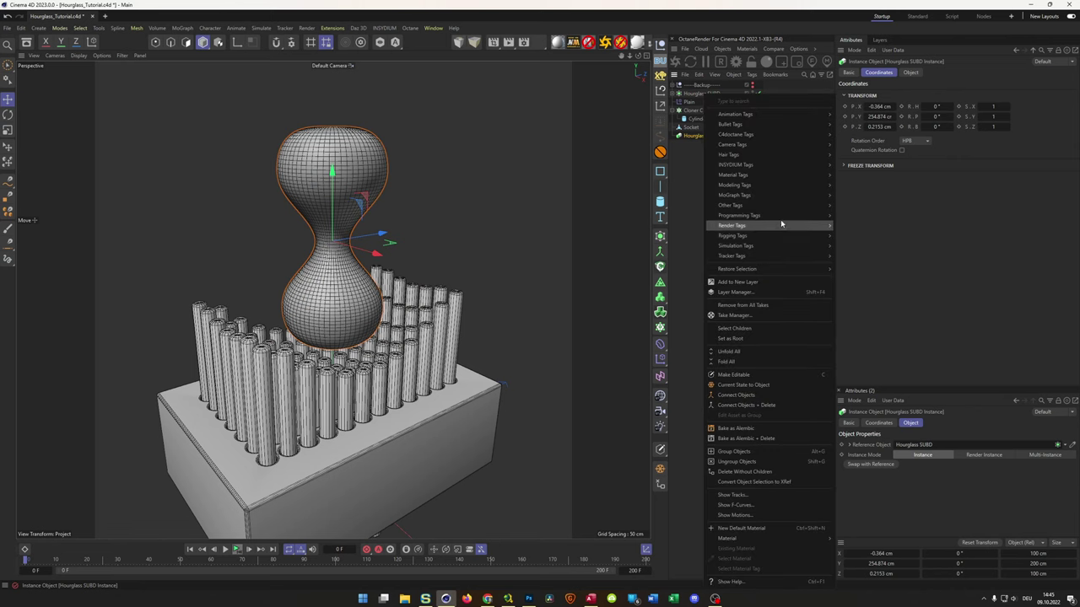
mouse_move(784, 240)
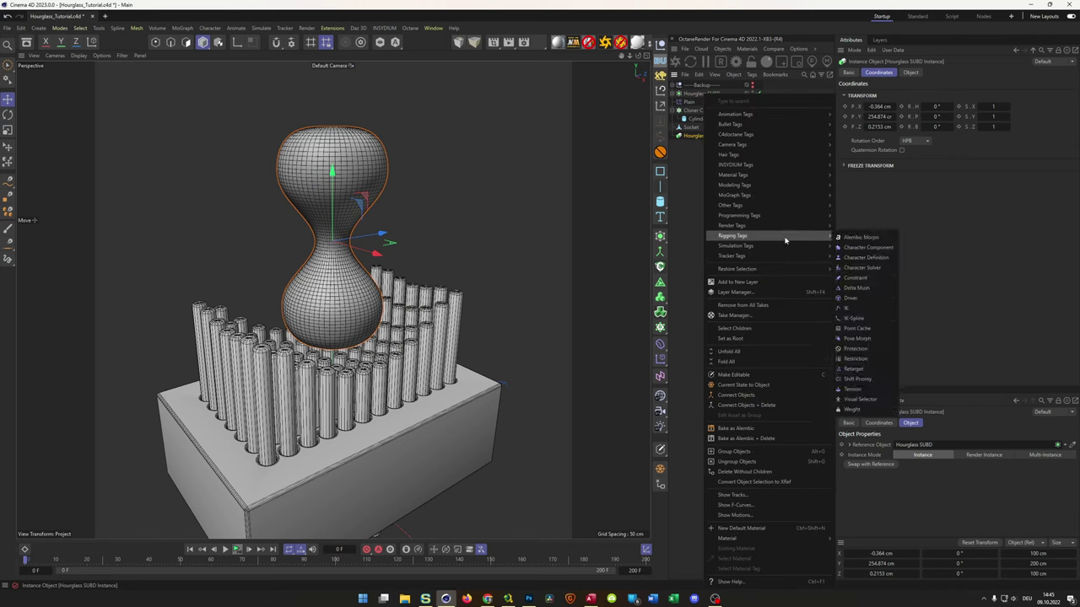
left_click(859, 277)
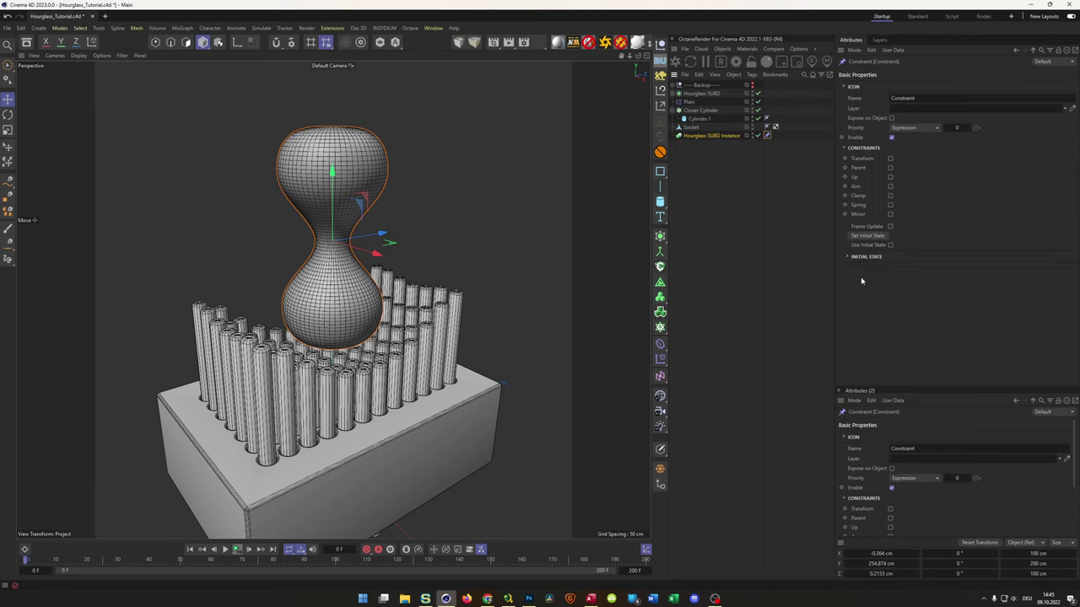
left_click(890, 168)
left_click(872, 72)
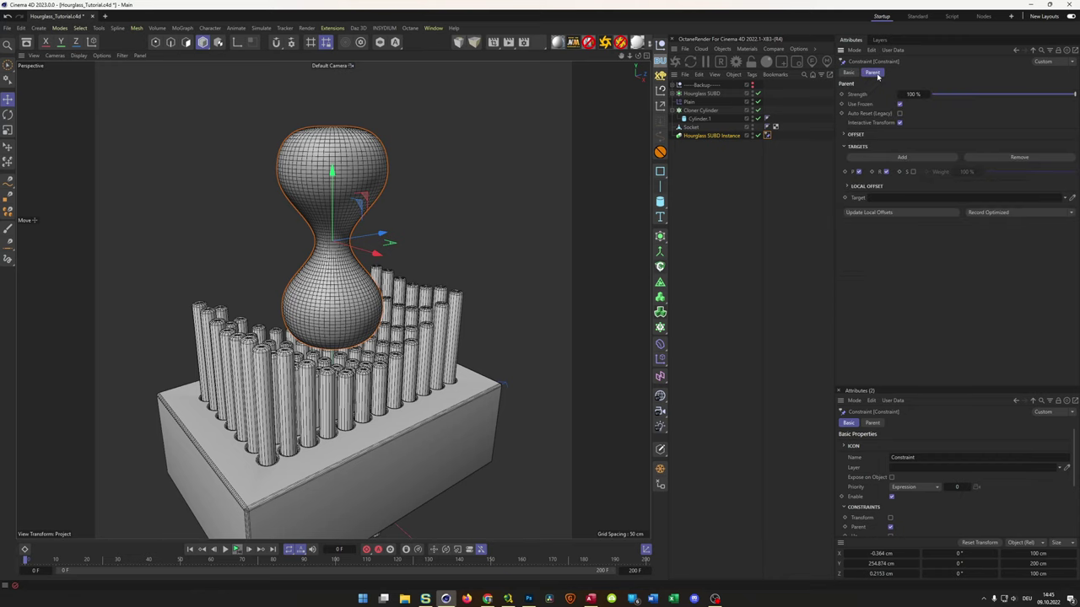
left_click_drag(700, 97, 877, 200)
Tilt Hourglass SUBD to test the constraint, return it upright at R.P 0°, and save.
left_click(701, 93)
mouse_move(937, 117)
left_mouse_down()
mouse_move(978, 117)
mouse_move(925, 116)
left_mouse_up()
left_click_drag(949, 116, 952, 118)
key("ctrl+s")
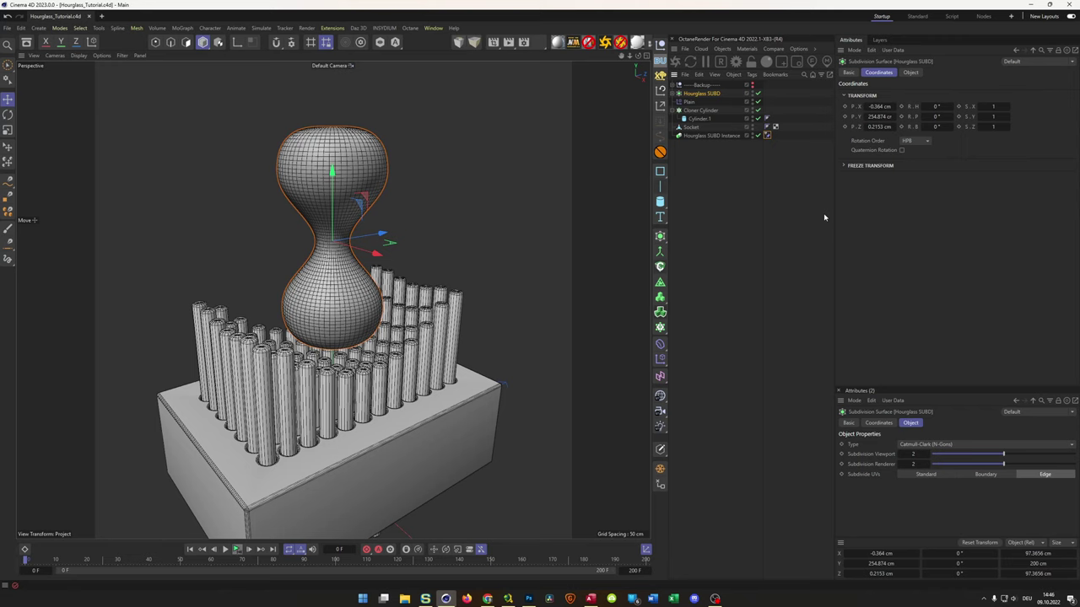
Give Hourglass SUBD a Display tag with Lines shading and Isoparms style, then save.
right_click(707, 95)
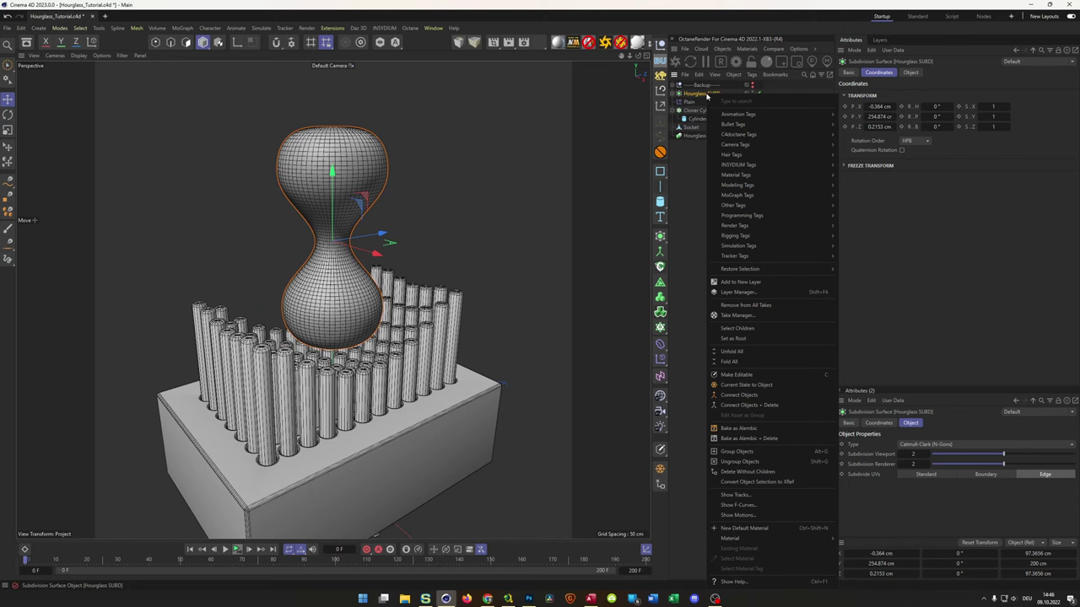
mouse_move(771, 237)
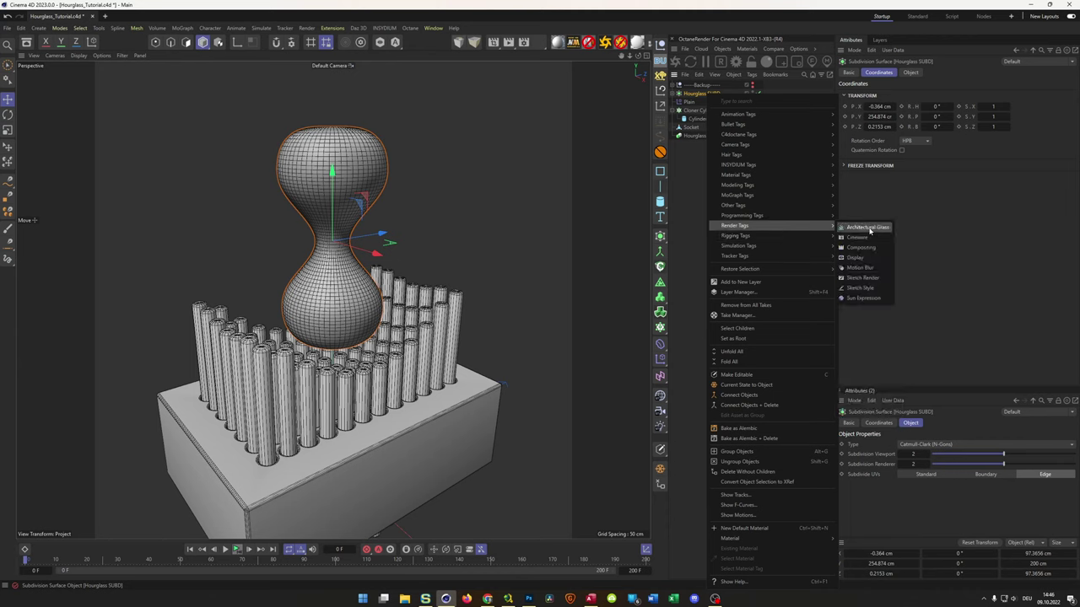
left_click(870, 256)
left_click(861, 94)
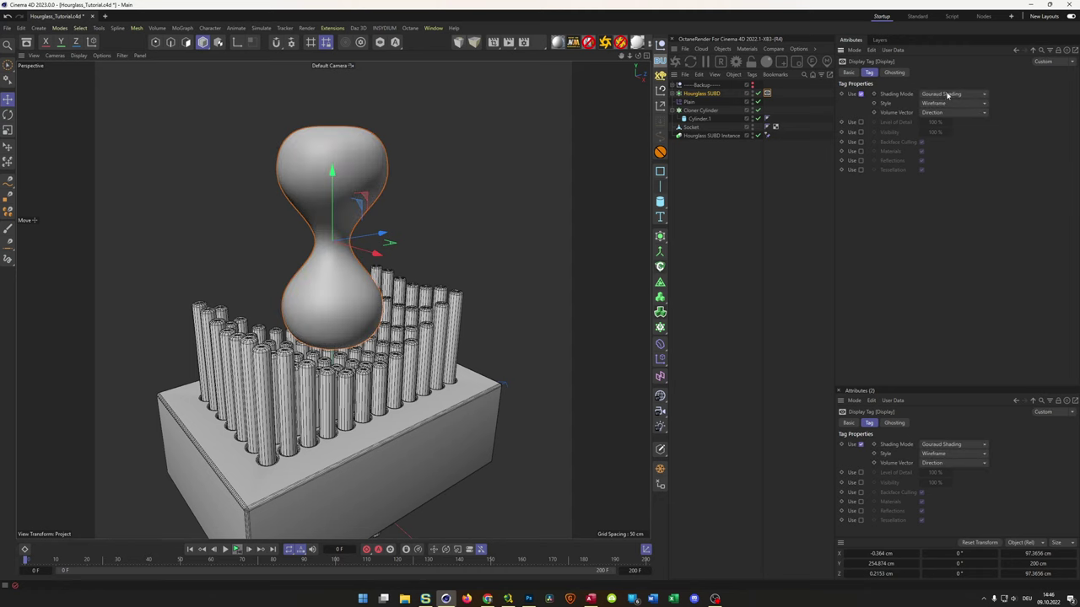
left_click(947, 94)
left_click(932, 177)
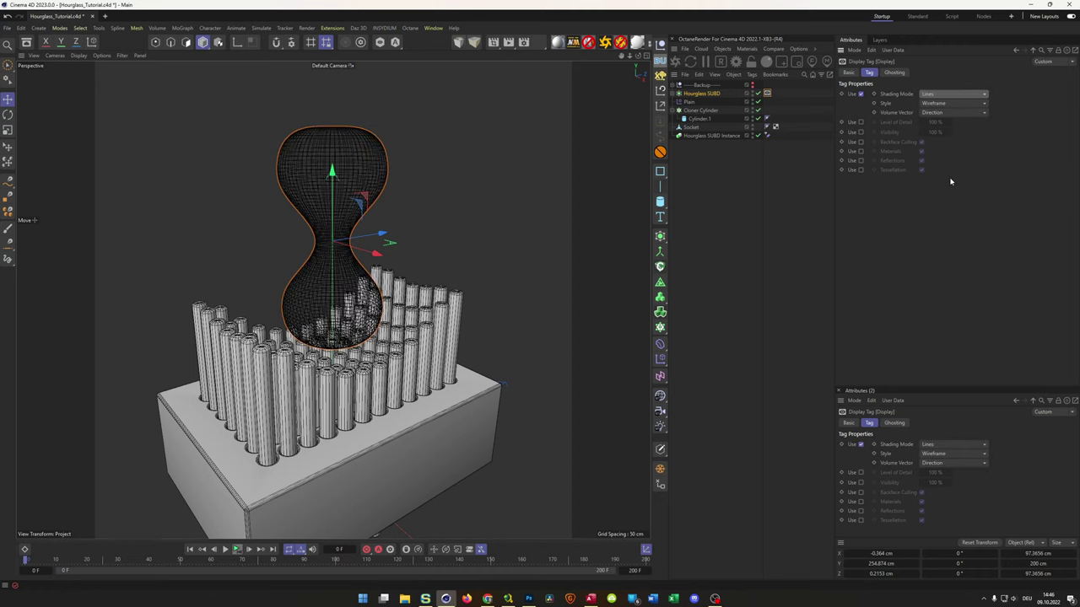
left_click(943, 103)
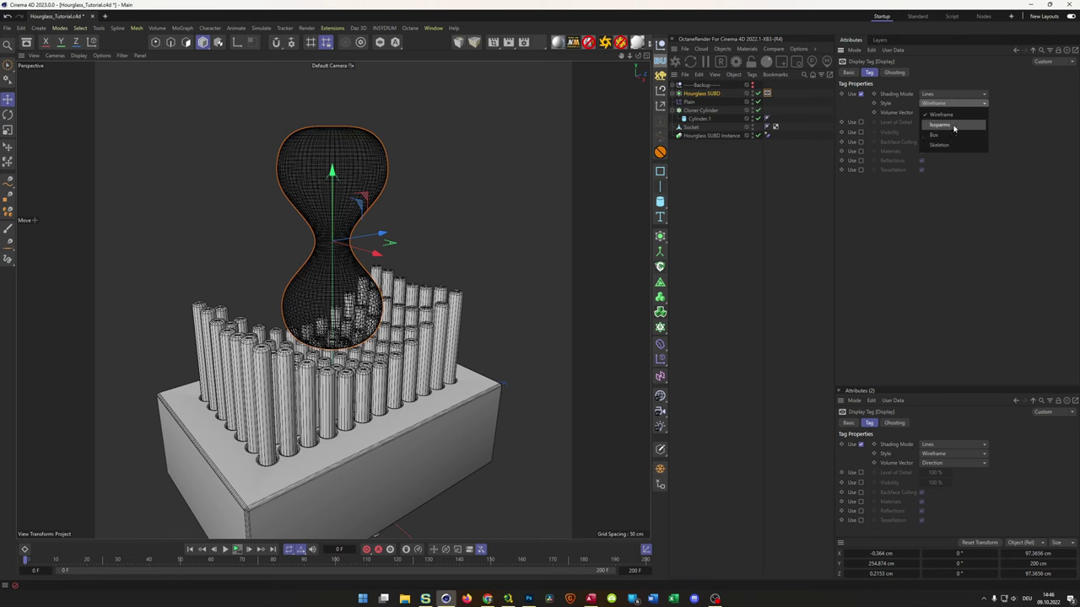
left_click(954, 128)
left_click_drag(482, 262, 508, 257, "alt")
key("ctrl+s")
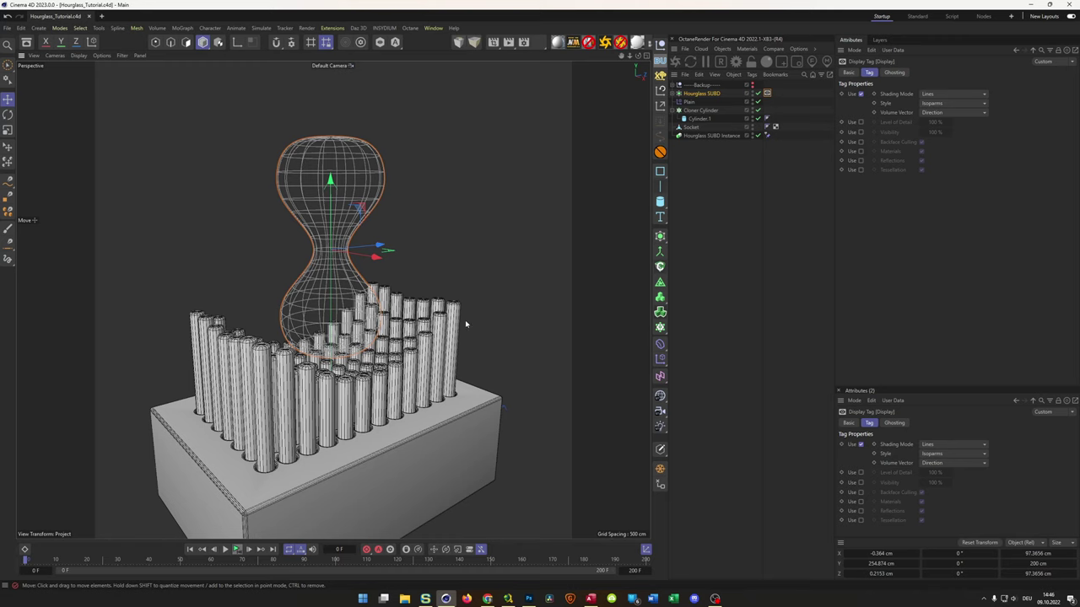
Set Hourglass SUBD's R.P rotation to 90° so it lies on its side.
left_click(700, 92)
left_click(937, 116)
type("90")
key("Return")
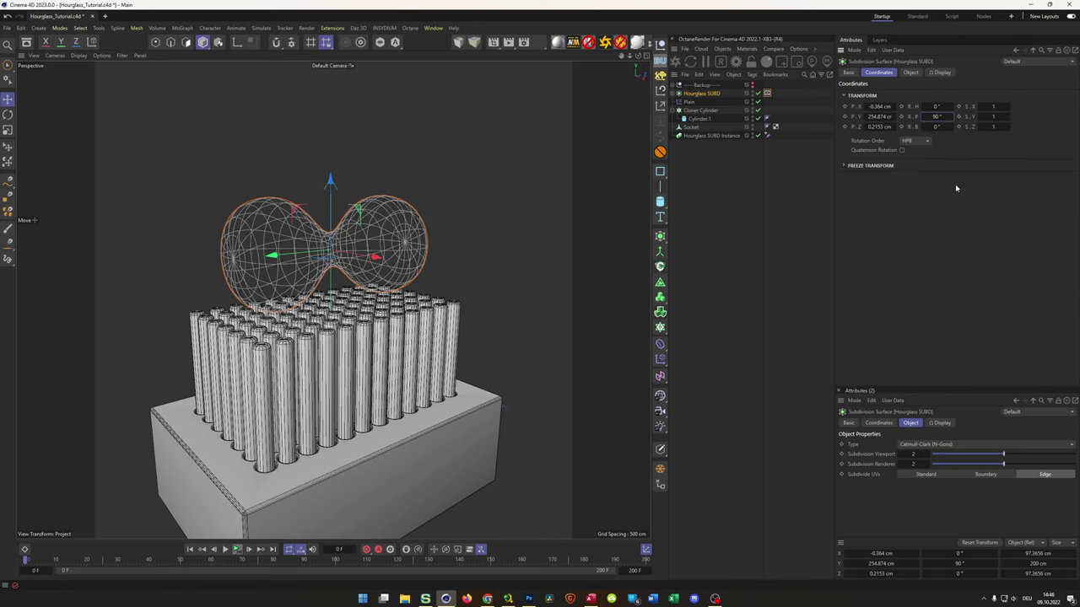
left_click_drag(398, 285, 422, 275, "alt")
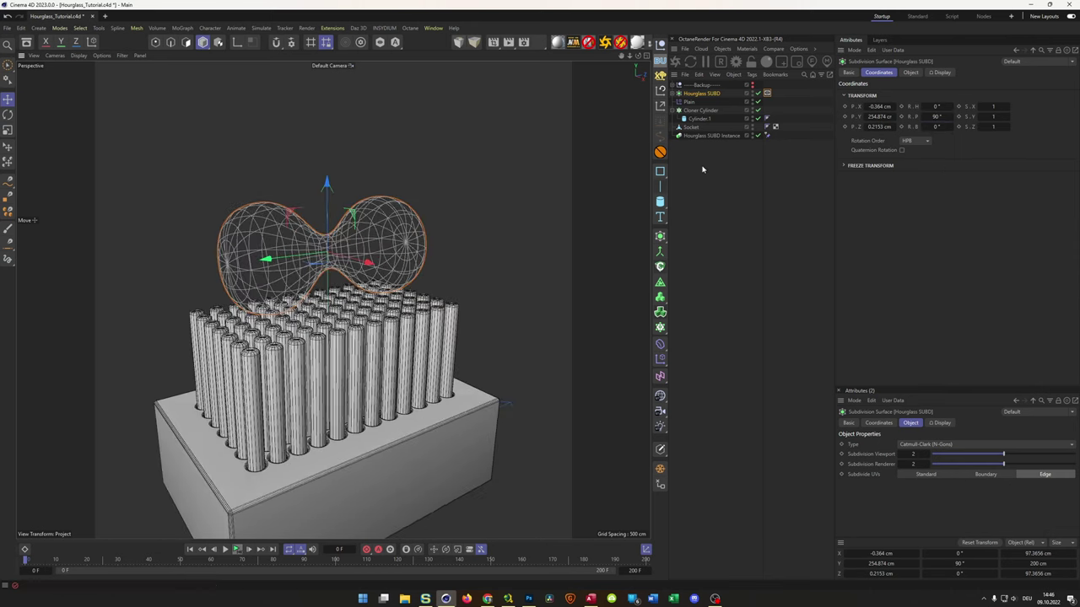
Add a Cube and raise it above the socket in the front view.
left_click(660, 201)
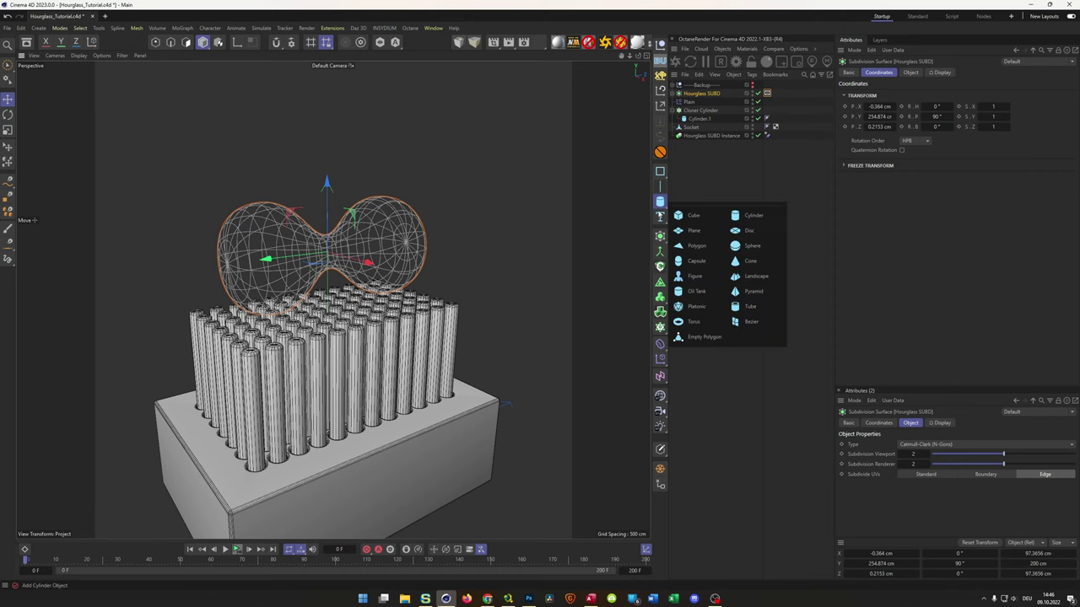
left_click(694, 216)
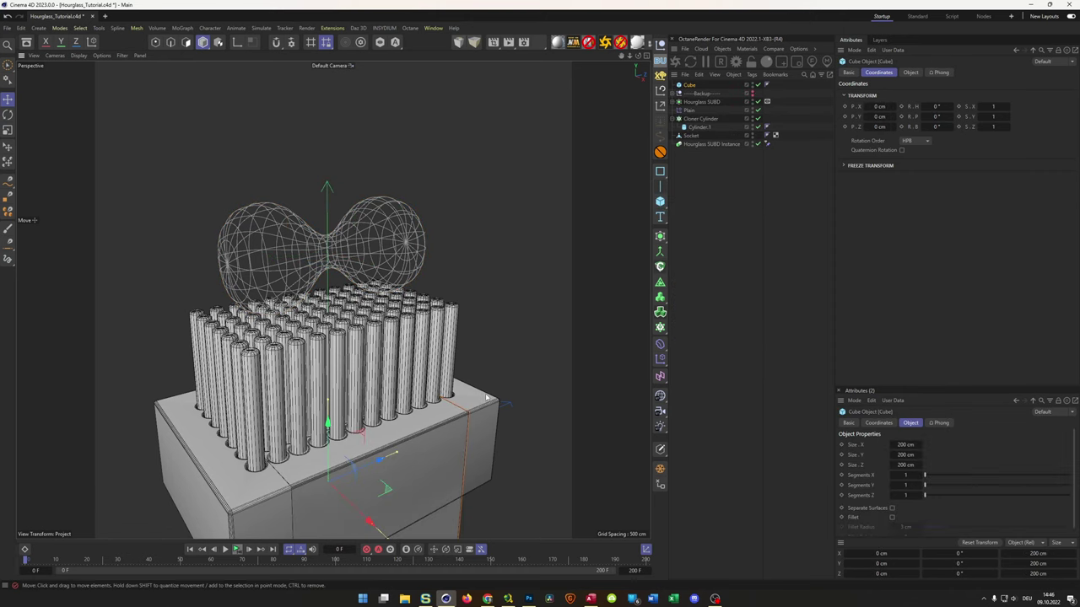
middle_click(486, 397)
middle_click(420, 402)
scroll(360, 251, "up", 5)
middle_click_drag(361, 251, 363, 266, "alt")
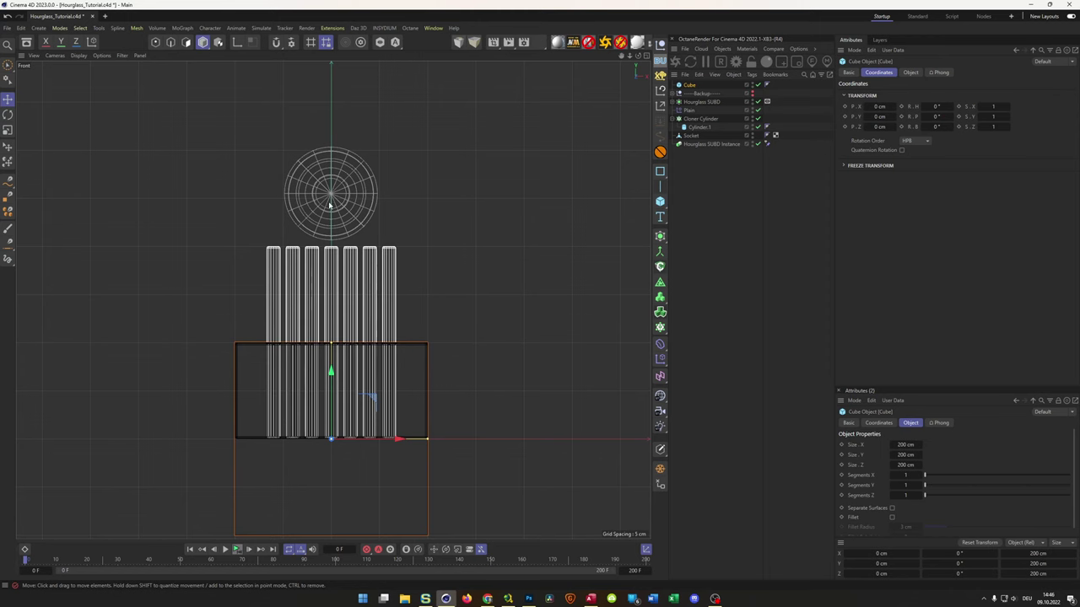
scroll(331, 198, "up", 5)
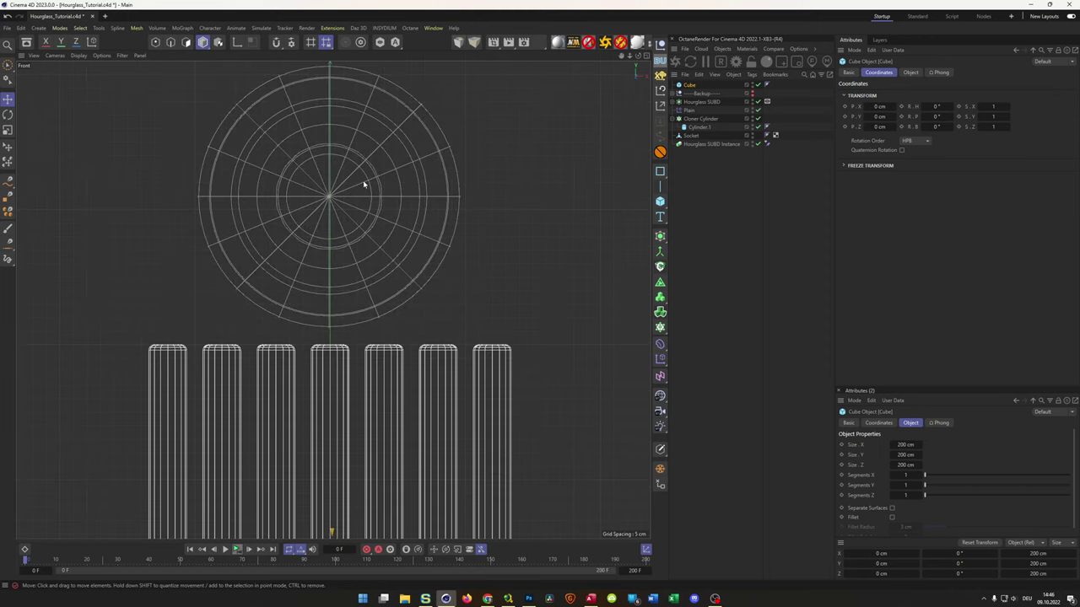
scroll(338, 201, "down", 5)
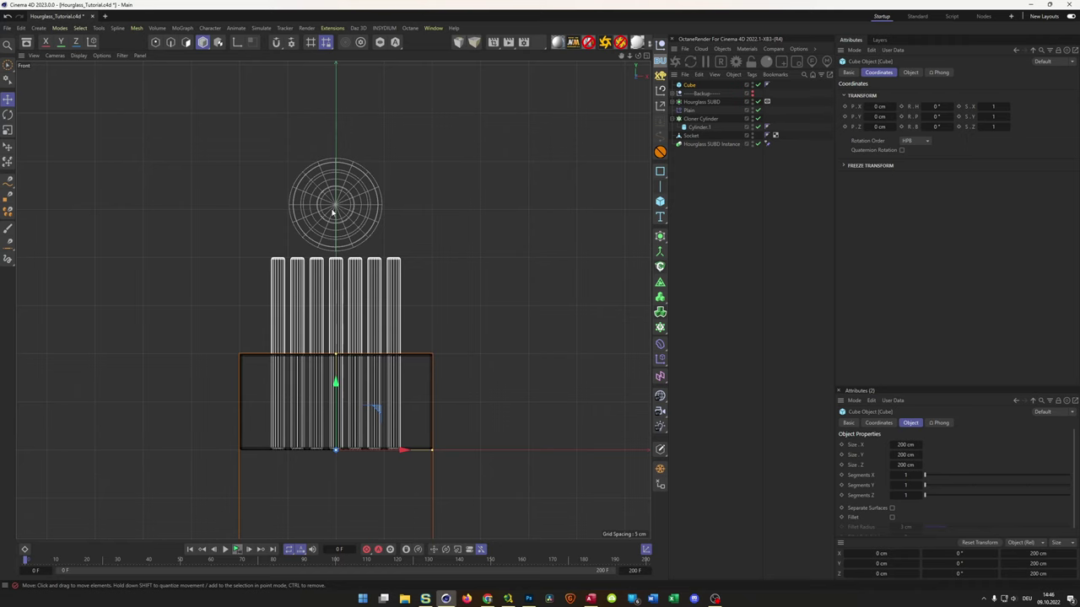
left_click_drag(336, 384, 333, 237)
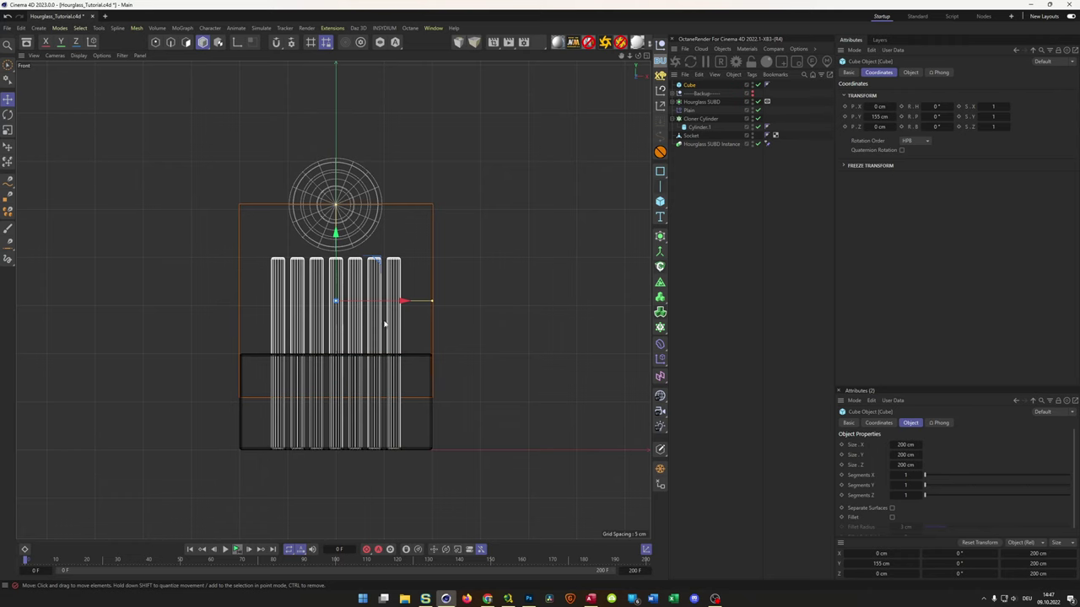
Set the cube's Size X to 120 cm.
left_click_drag(433, 304, 395, 304)
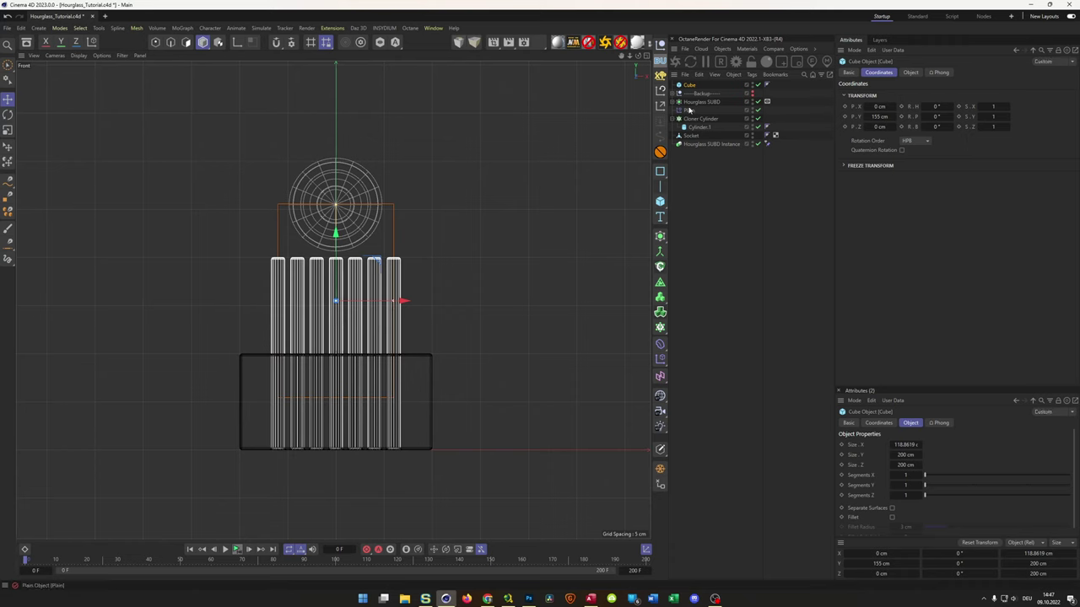
left_click(910, 73)
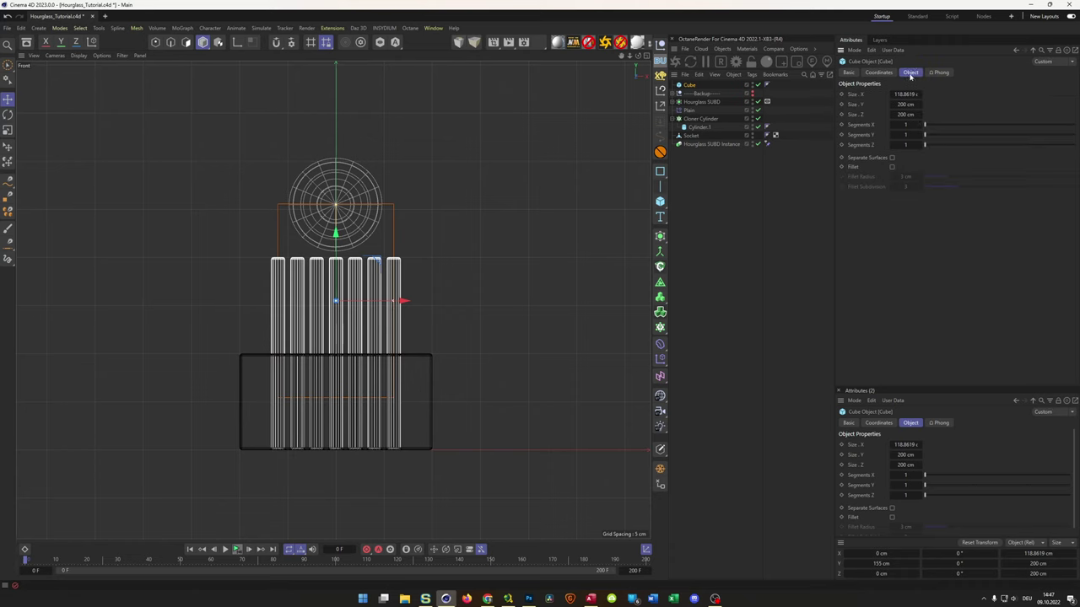
double_click(906, 95)
type("120")
key("Return")
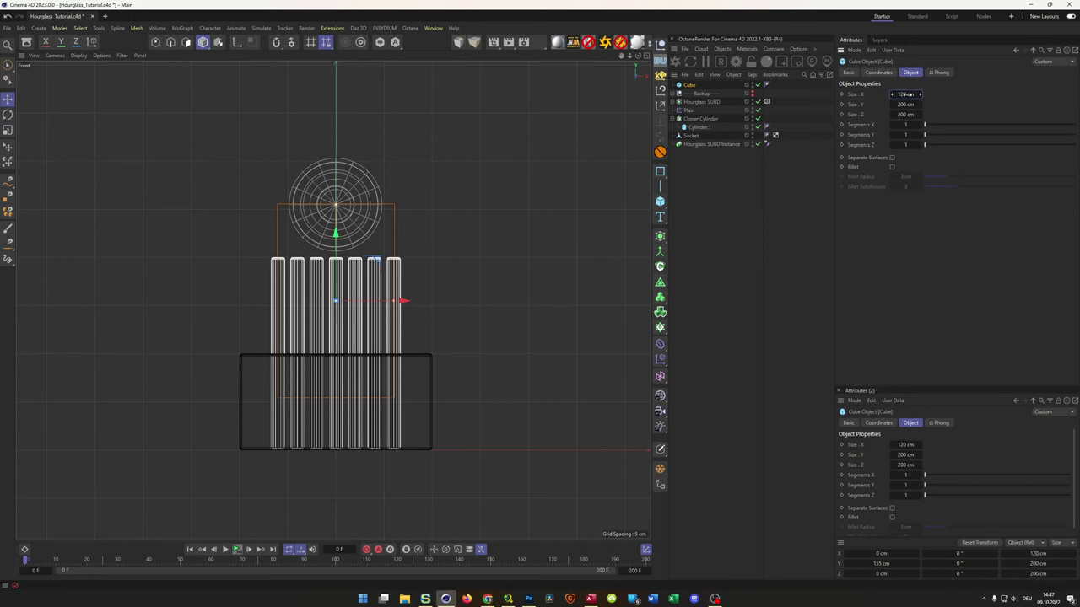
Hide the Cloner Cylinder and set the cube's Size Z to 220 cm.
middle_click(564, 277)
middle_click(542, 266)
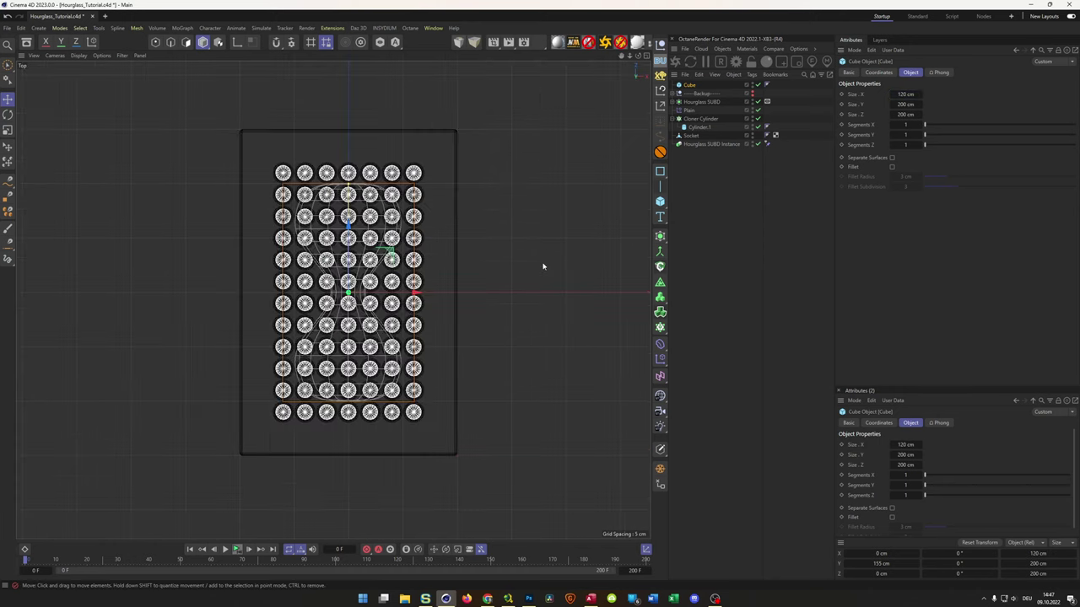
scroll(381, 246, "up", 3)
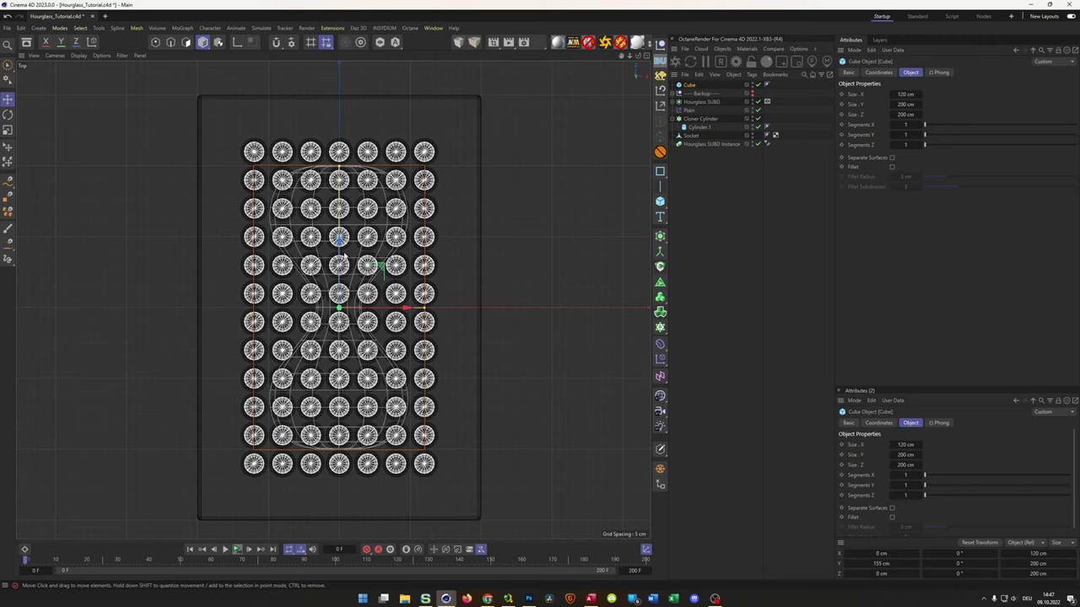
left_click(754, 120)
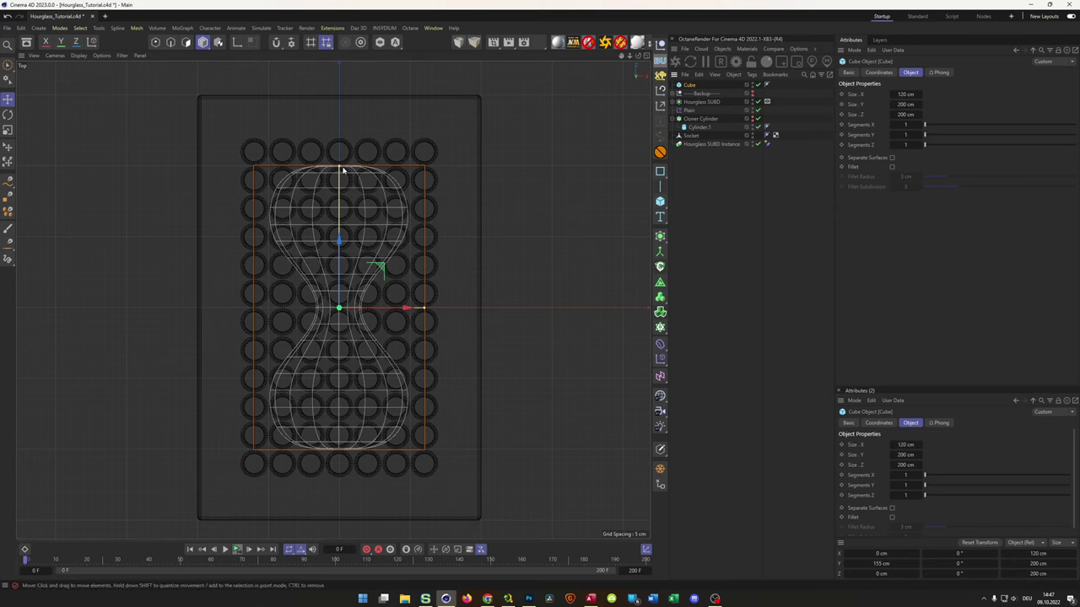
left_click_drag(340, 167, 341, 150)
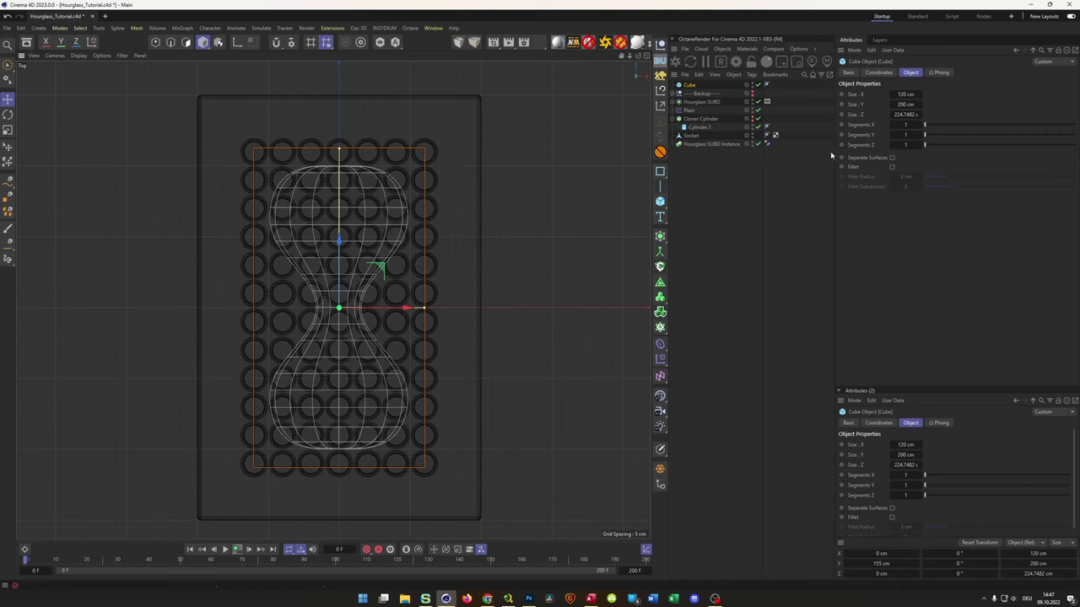
left_click(905, 114)
type("220")
key("Return")
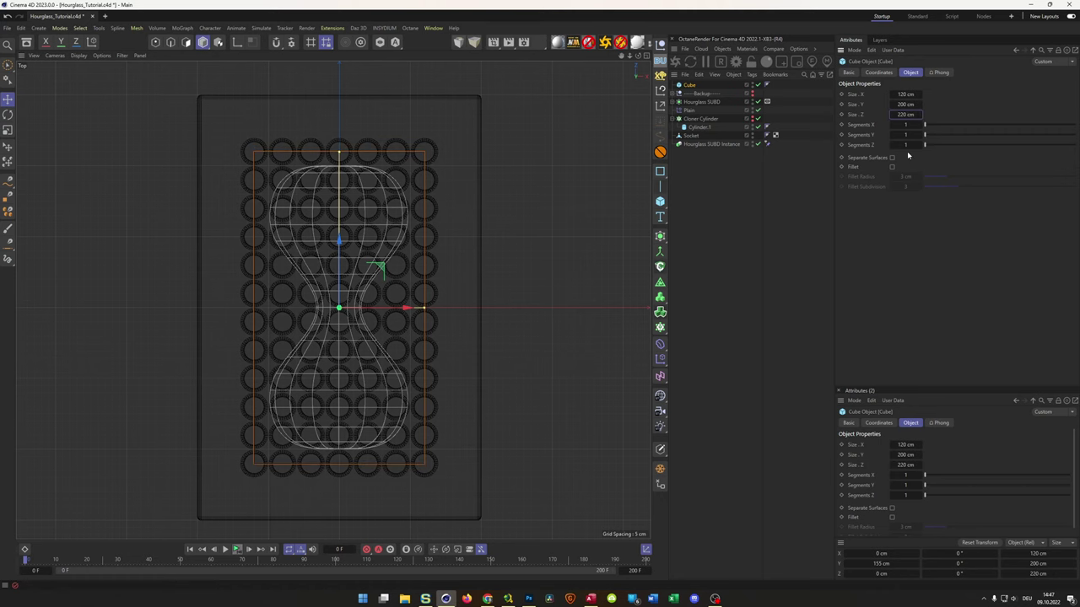
Move the Cube below Socket and wrap it in a Volume Builder with Volume Mesher.
middle_click(506, 320)
middle_click(290, 221)
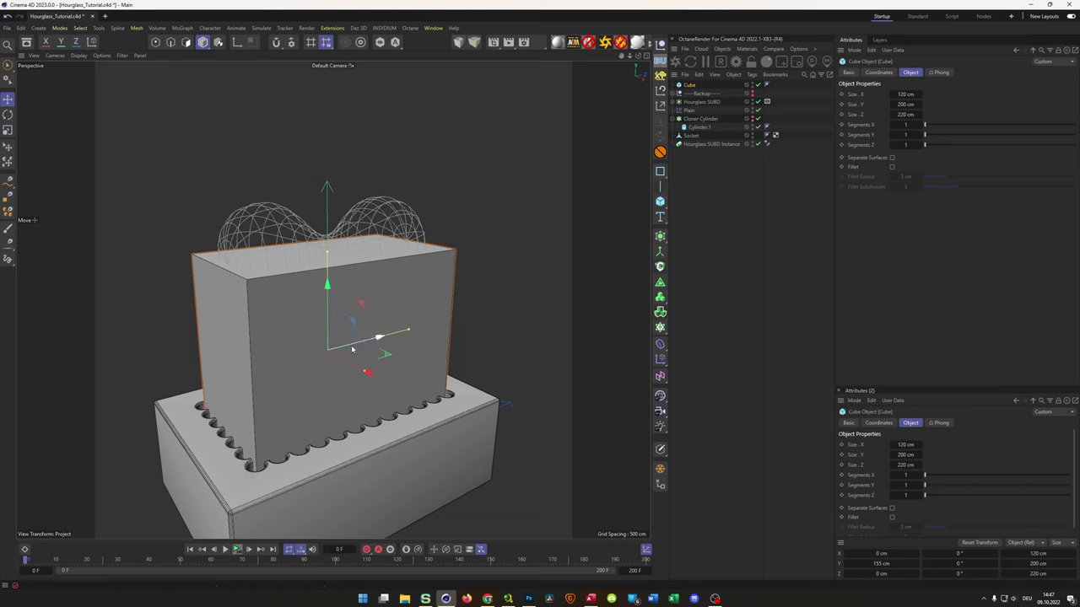
left_click_drag(690, 135, 693, 142)
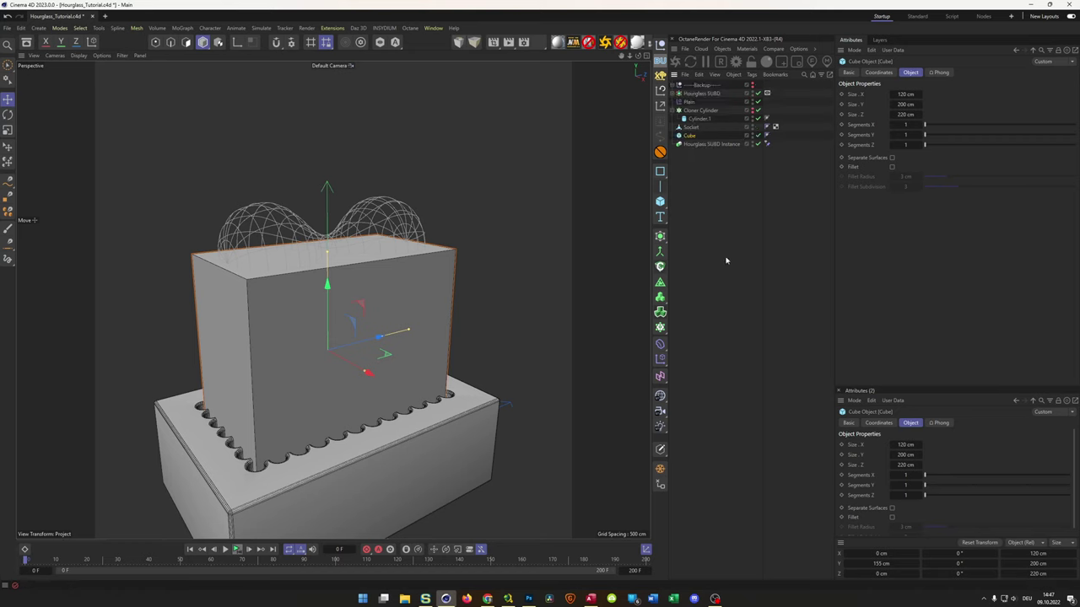
left_click(660, 312, "alt")
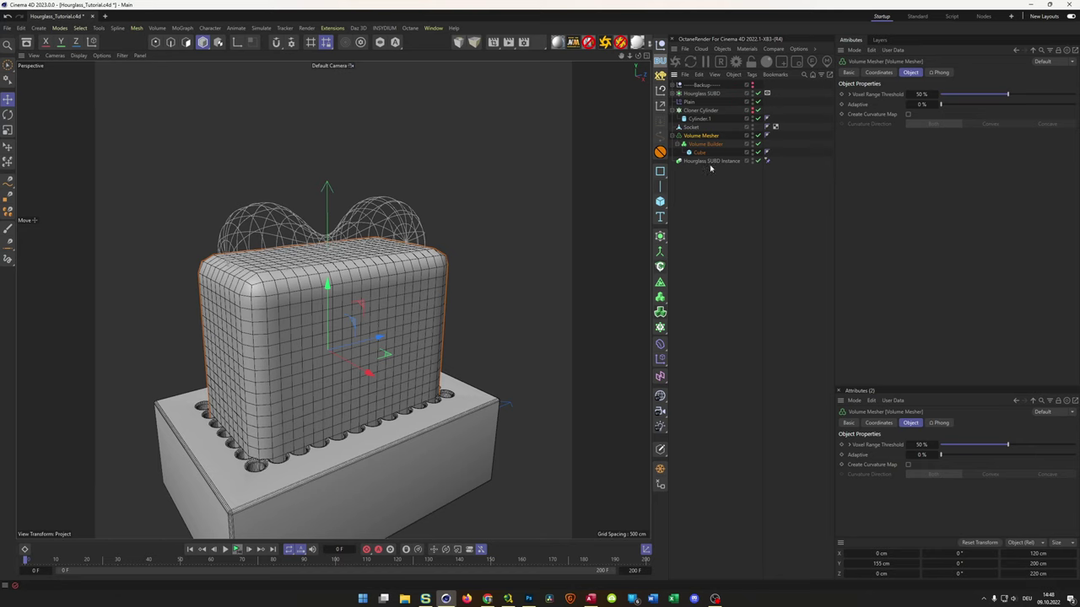
Set the Volume Builder's voxel size to 1 cm.
left_click(706, 144)
left_click(894, 104)
type("1")
key("Return")
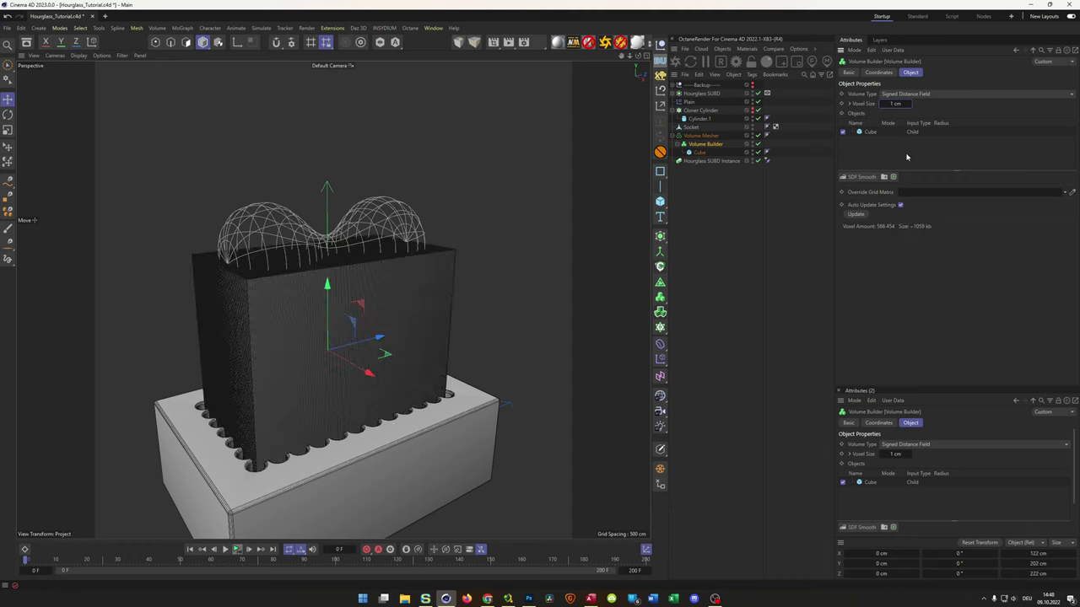
Add the Hourglass SUBD Instance to the Volume Builder in Intersect mode.
scroll(373, 260, "up", 5)
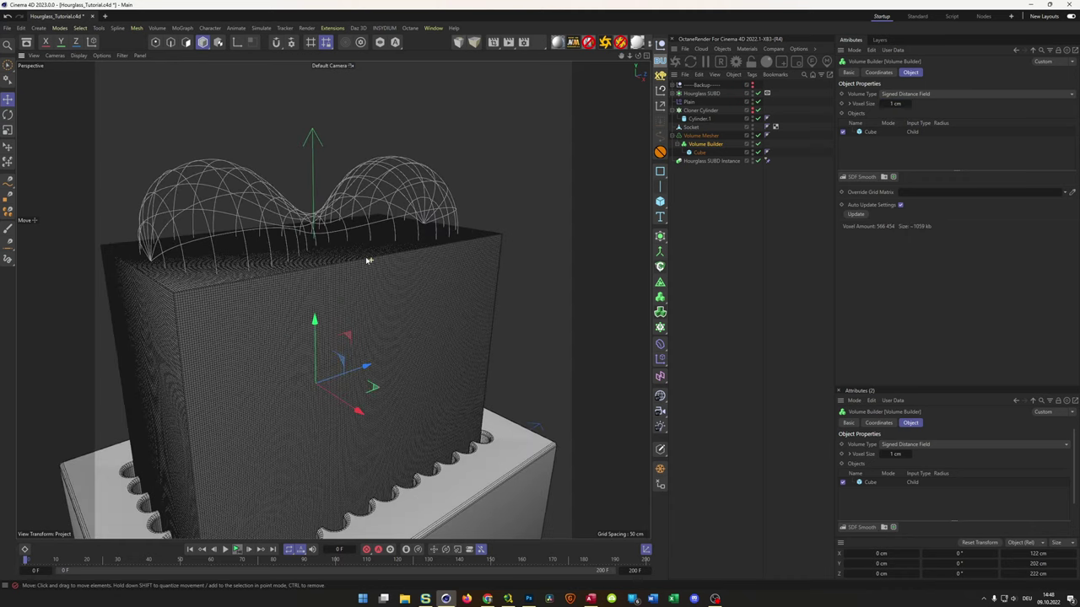
left_click(711, 160)
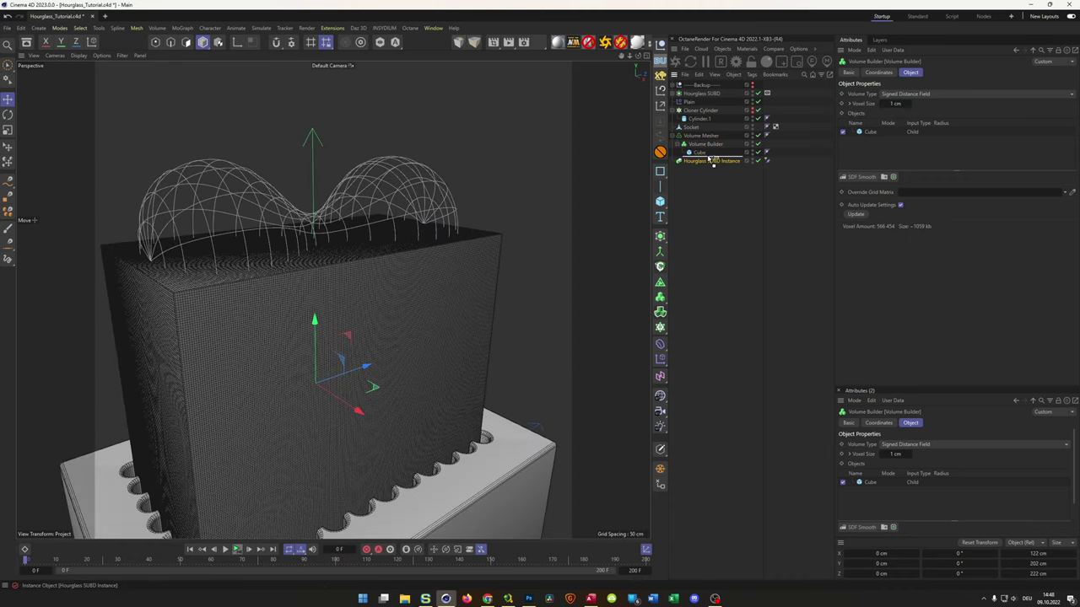
left_click_drag(711, 160, 707, 148)
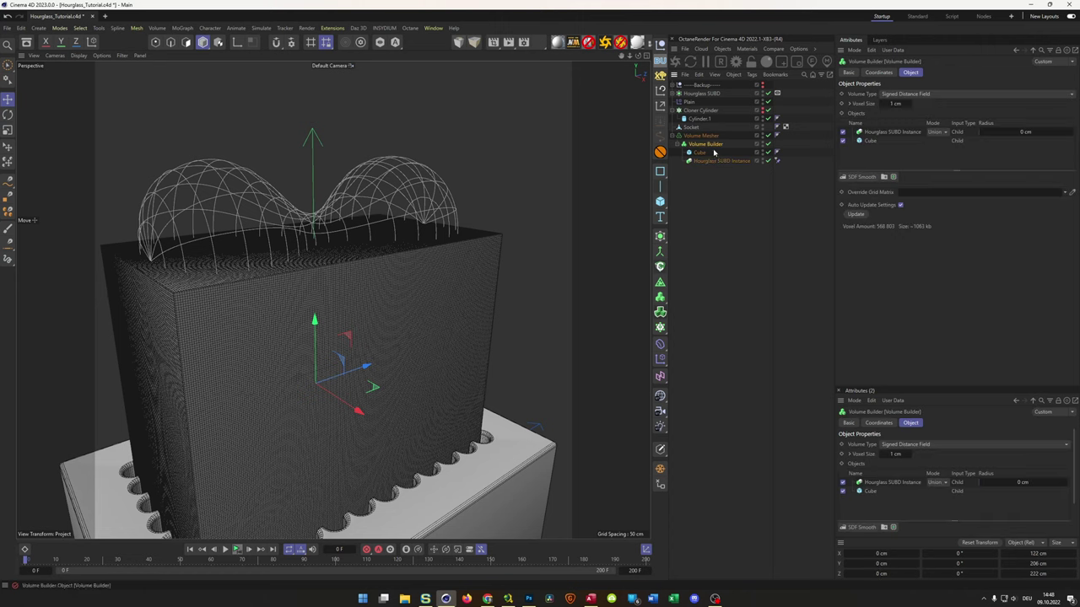
left_click(943, 133)
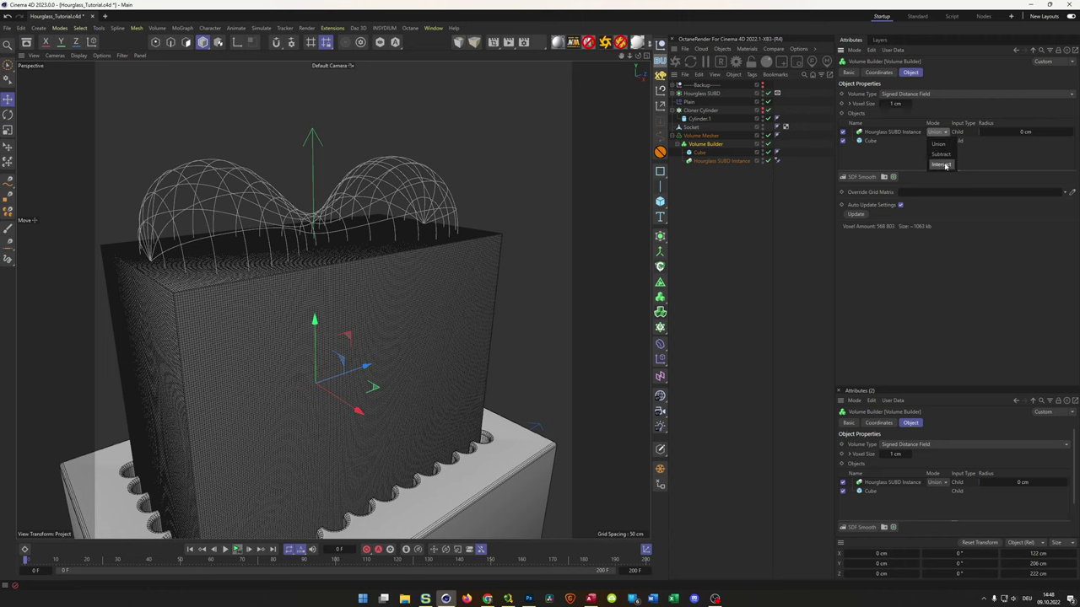
left_click(942, 164)
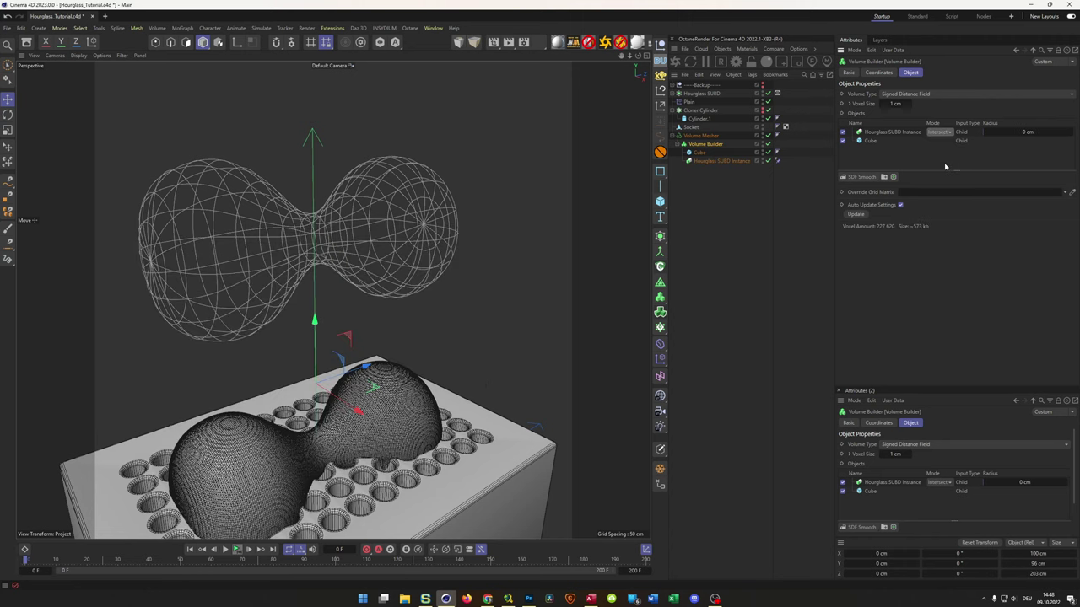
Pull the Hourglass SUBD Instance out of the Volume Builder and disable the Volume Mesher.
scroll(355, 354, "down", 3)
left_click_drag(354, 354, 381, 381, "alt")
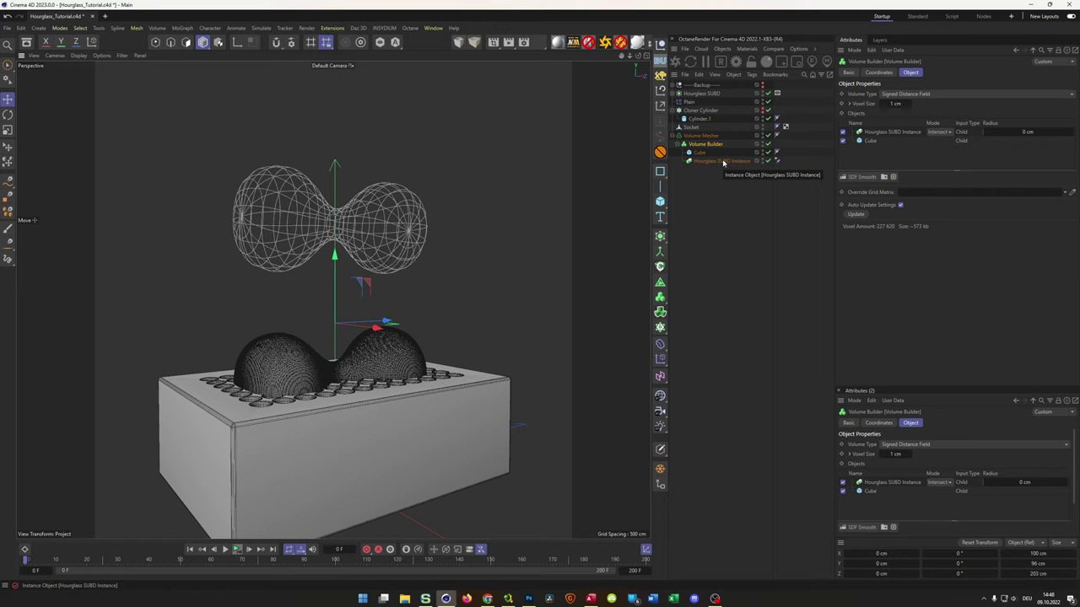
left_click_drag(723, 162, 709, 152)
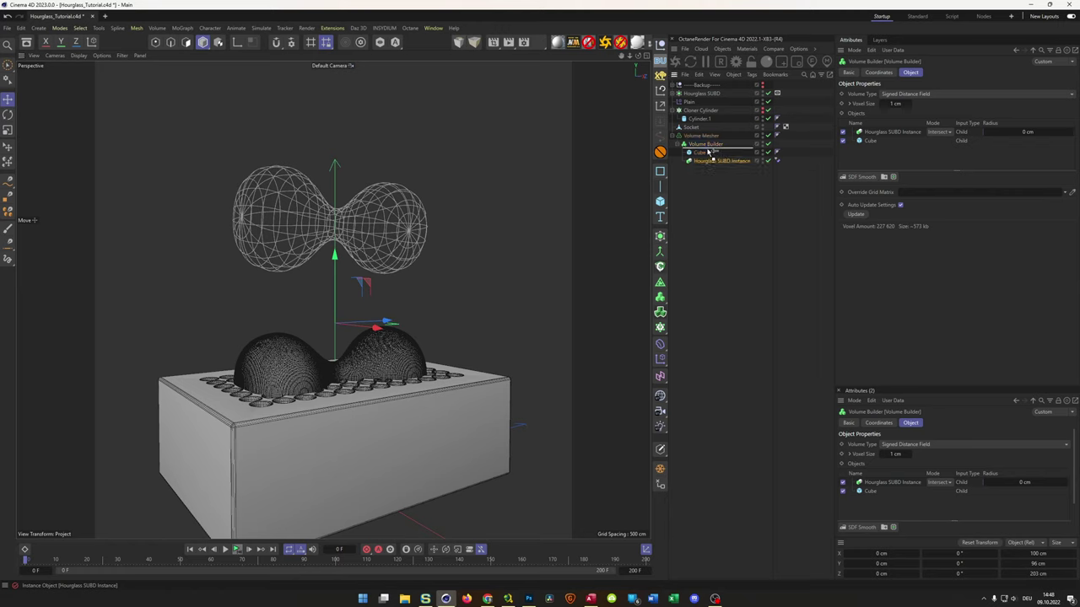
left_click(705, 145)
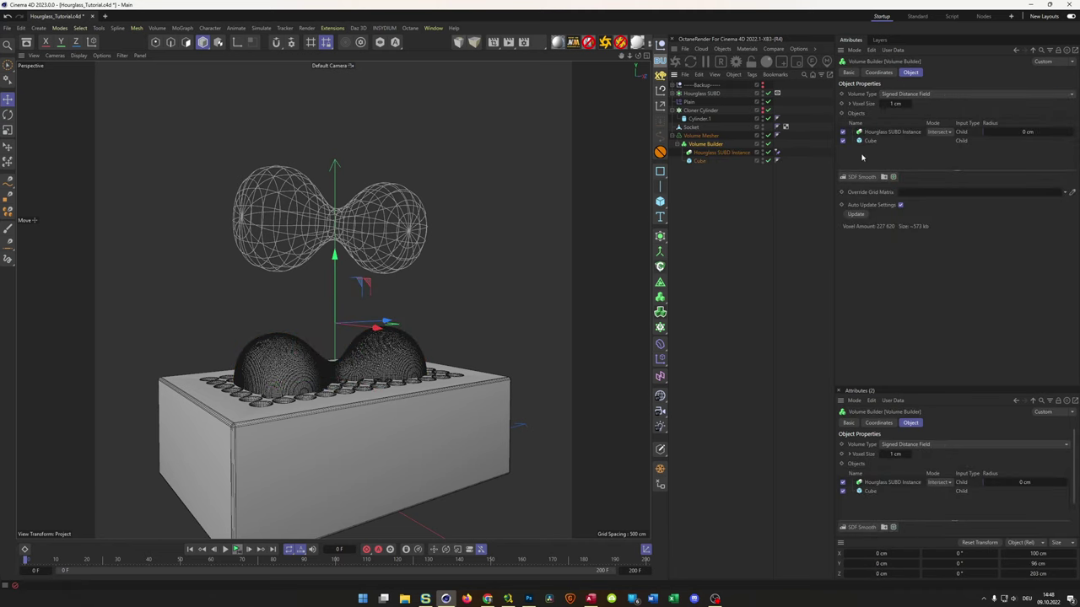
left_click(942, 132)
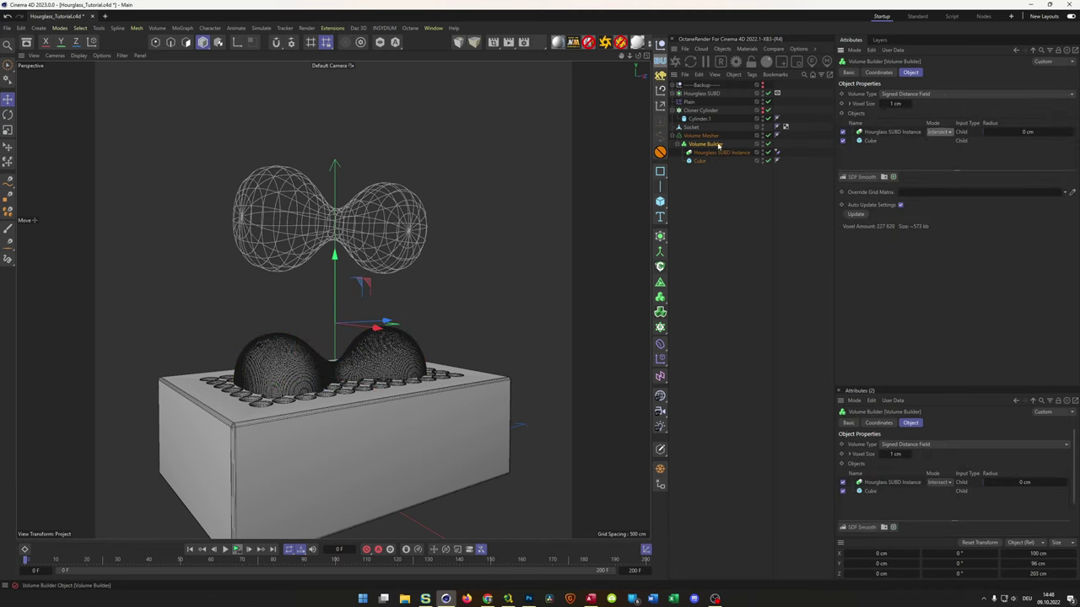
left_click_drag(721, 153, 707, 204)
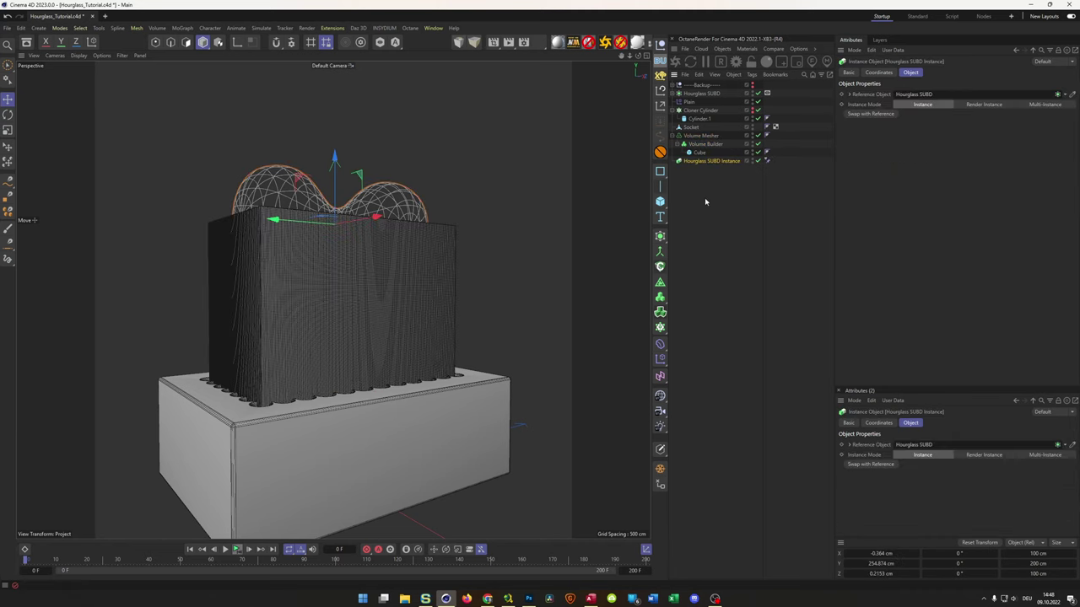
left_click(759, 144)
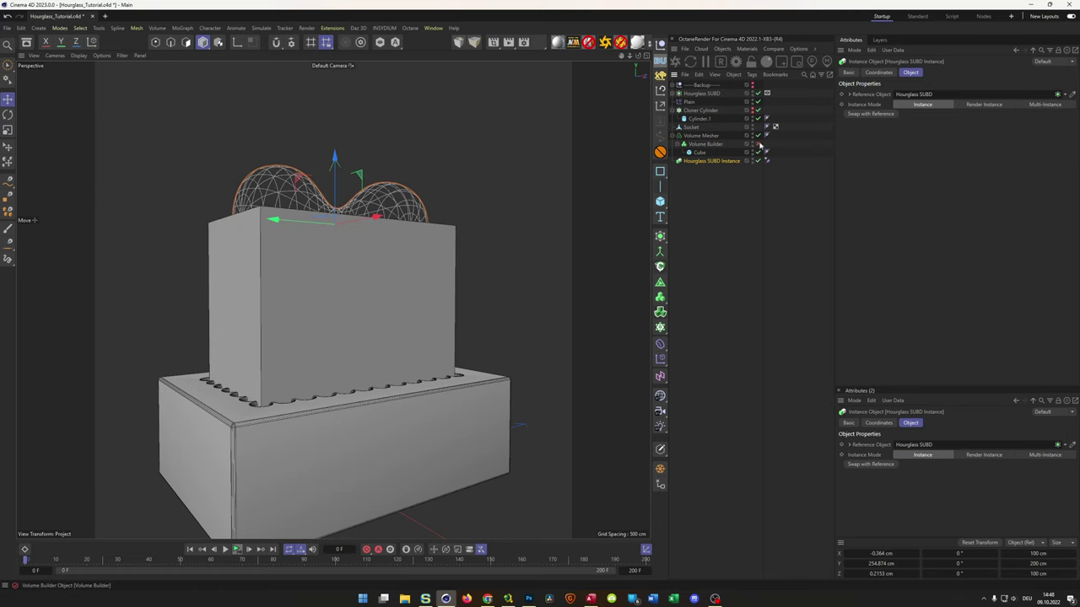
left_click(757, 136)
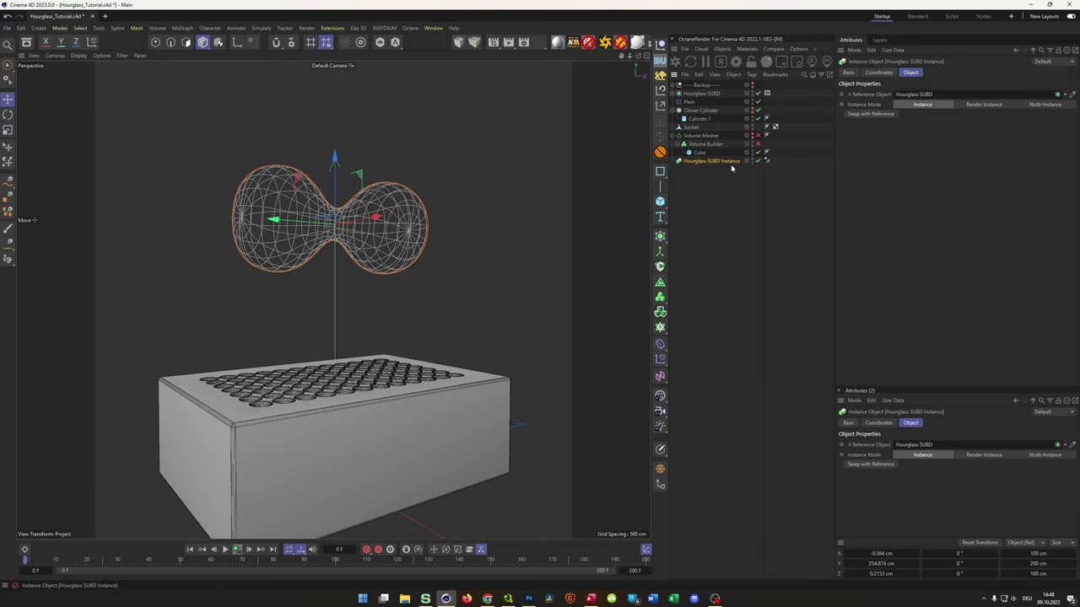
Move the Cube out of the Volume Builder to the top level.
left_click(703, 136)
left_click(704, 145)
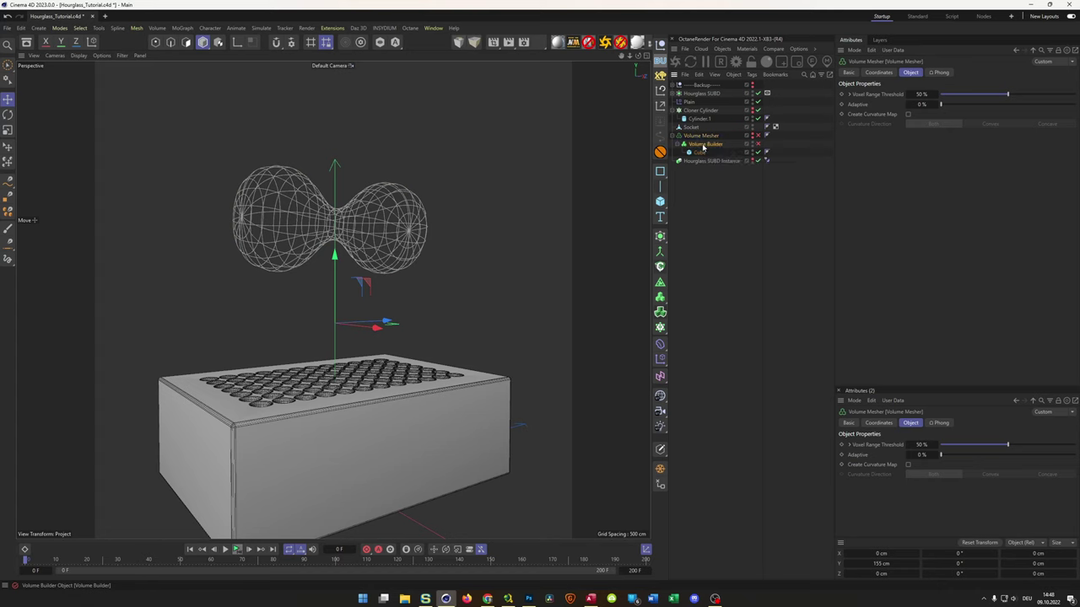
left_click(699, 155)
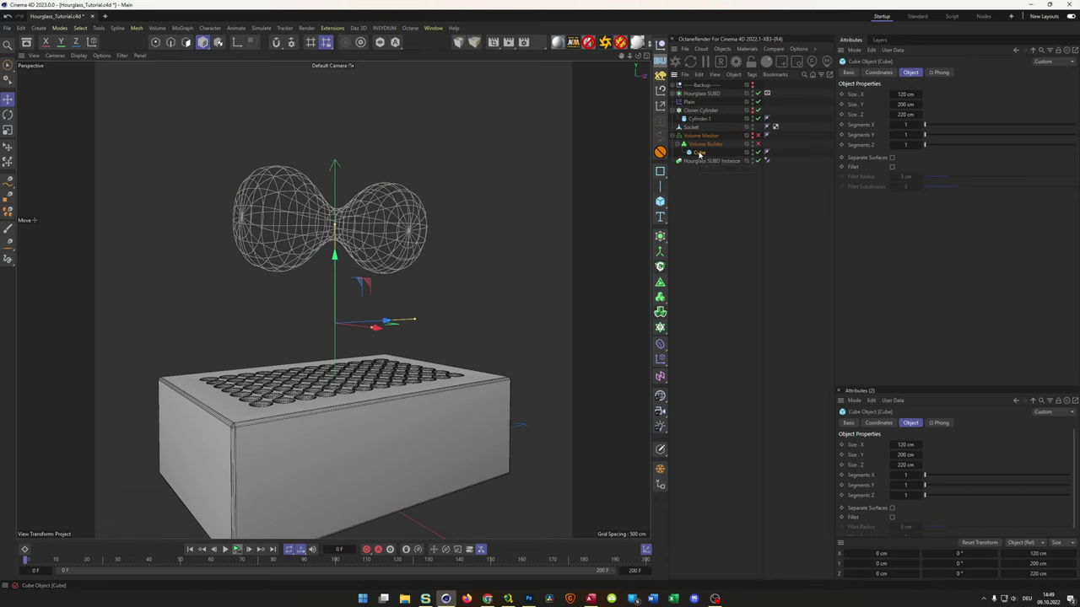
left_click_drag(699, 154, 684, 206)
Delete the Volume Mesher and Volume Builder, then select the Hourglass SUBD Instance.
left_click(704, 144)
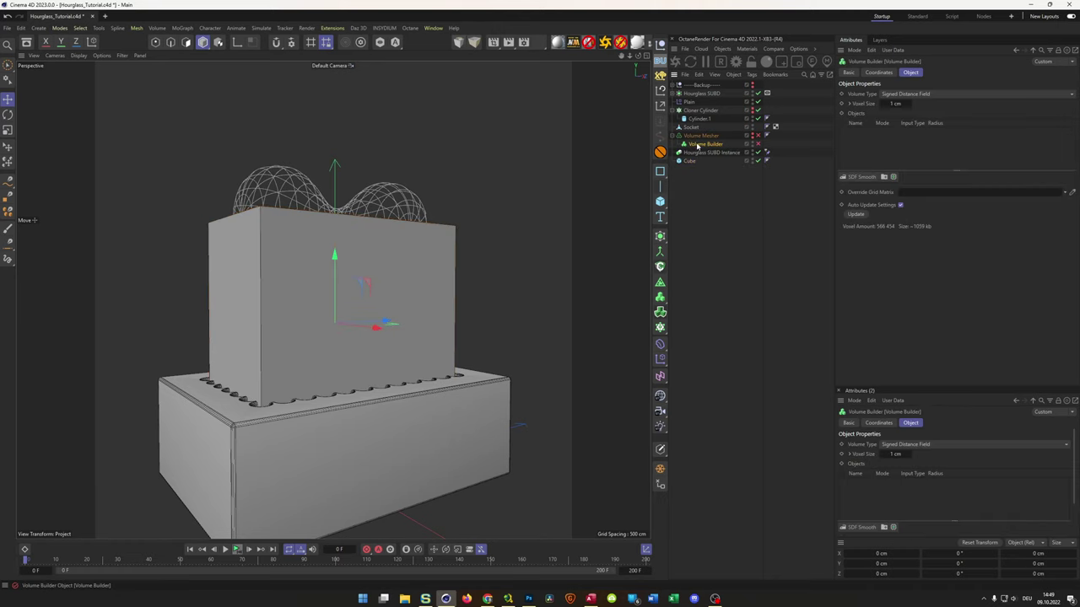
left_click(701, 136, "shift")
key("Delete")
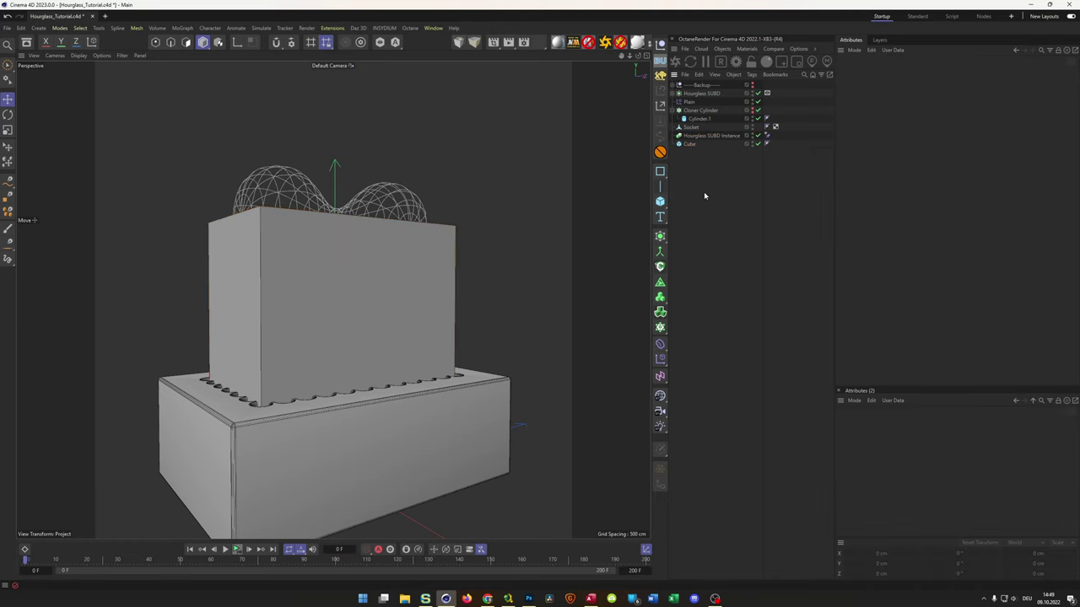
left_click(711, 136)
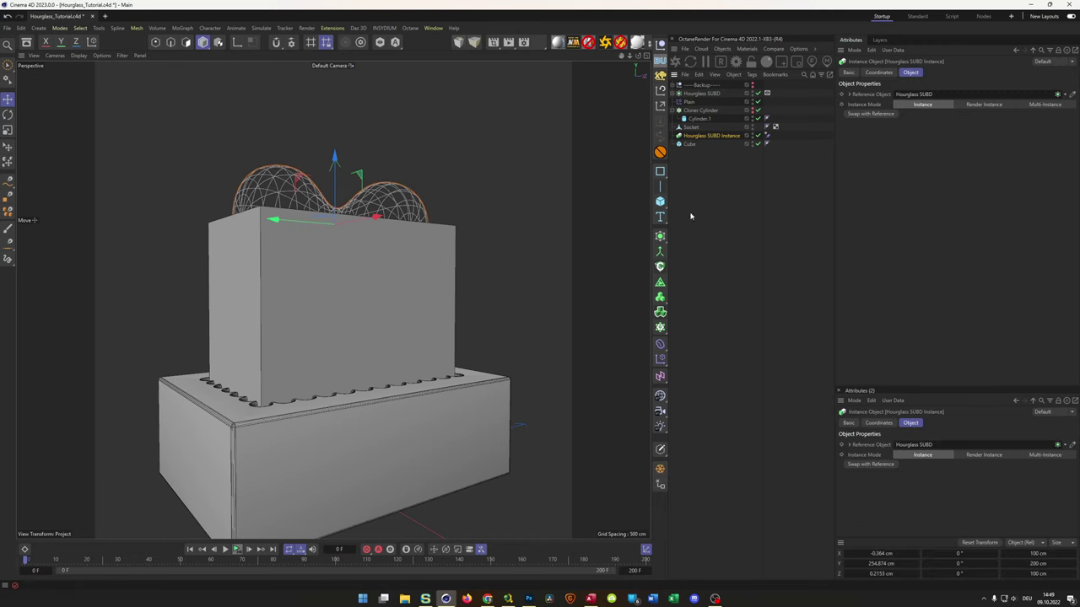
Wrap the hourglass instance in a new Volume Mesher, add the Cube, and set 1 cm voxel size.
left_click(661, 312)
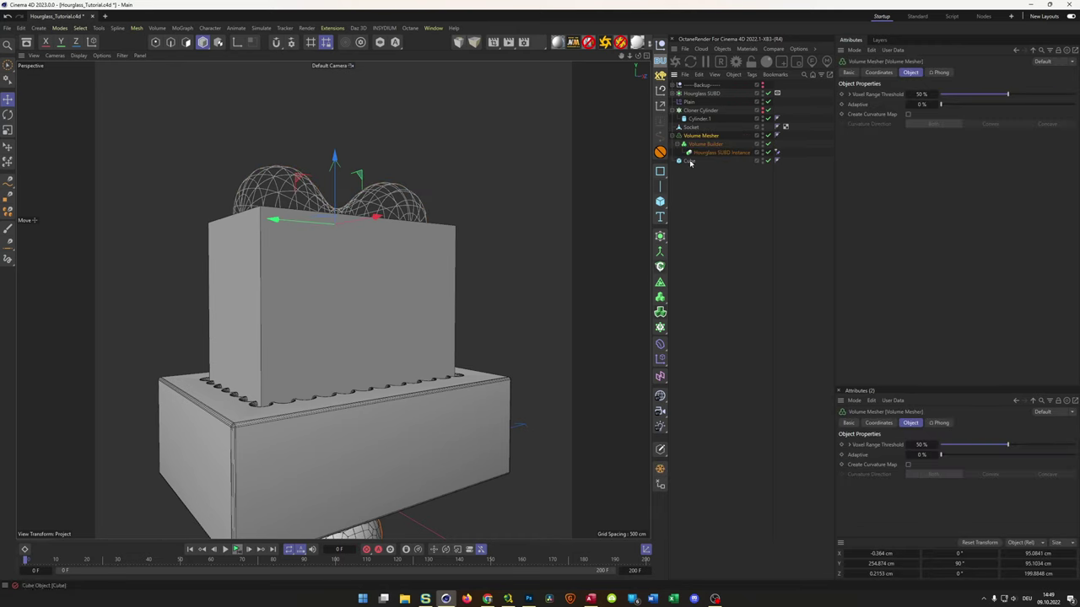
left_click_drag(689, 161, 704, 151)
left_click(706, 144)
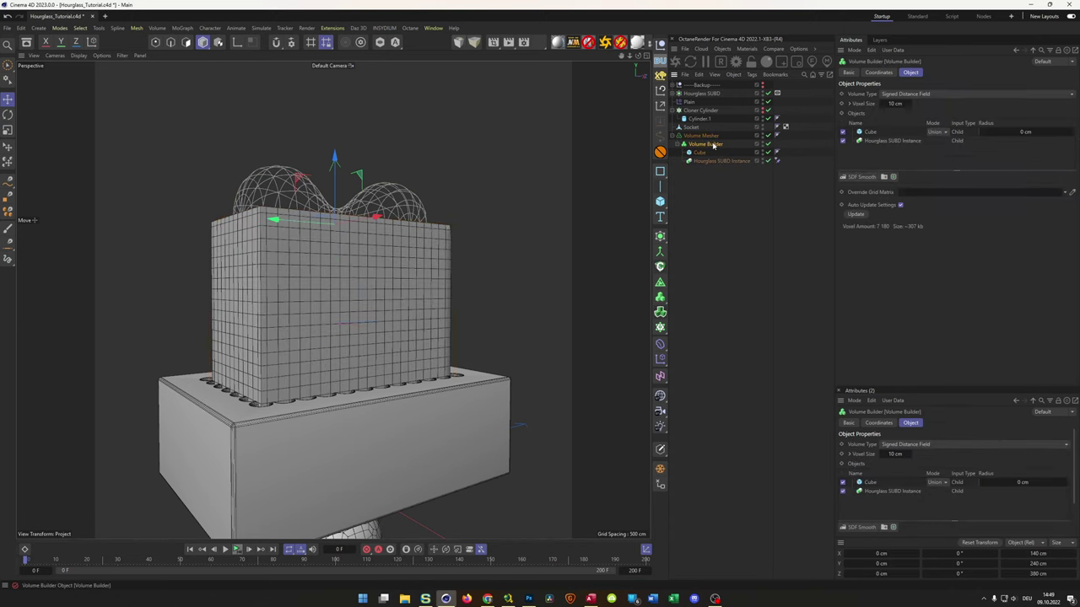
double_click(895, 103)
type("1")
key("Return")
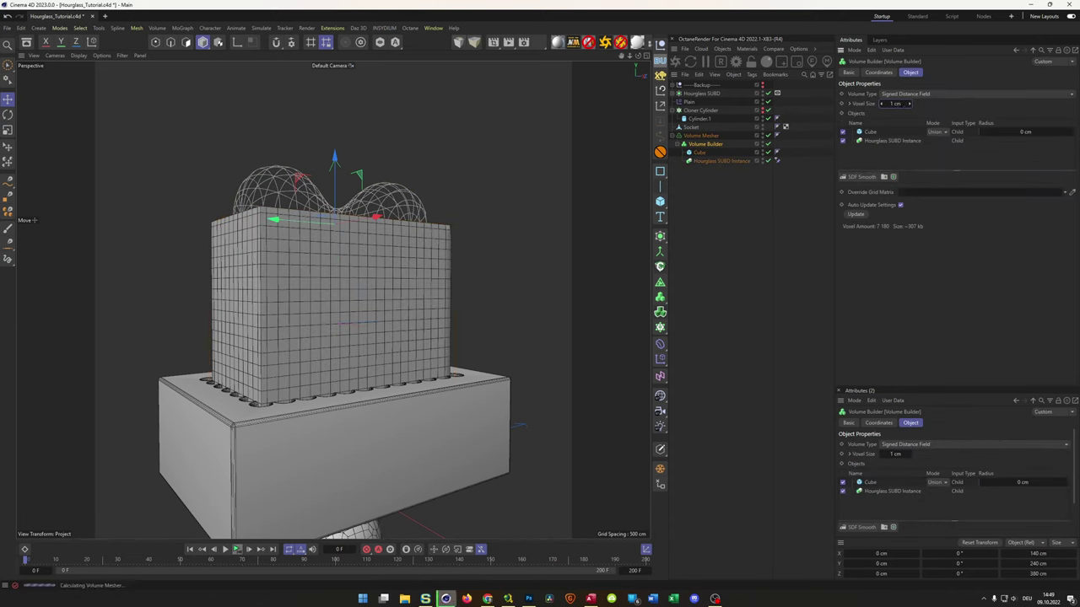
Order the hourglass above the Cube in Intersect mode and raise it to the wireframe's height.
left_click_drag(876, 142, 879, 128)
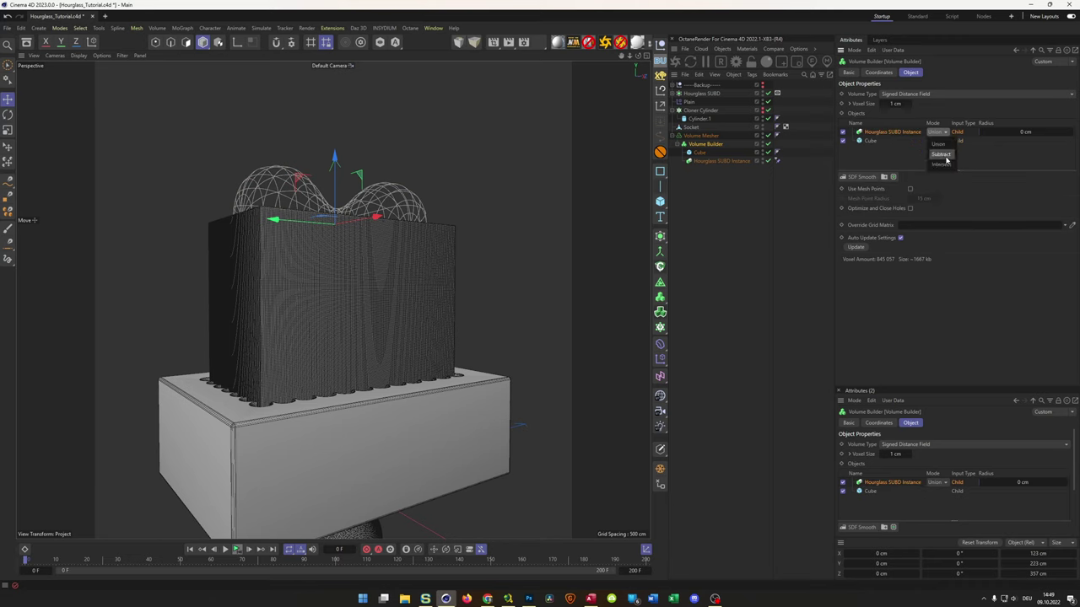
left_click(944, 164)
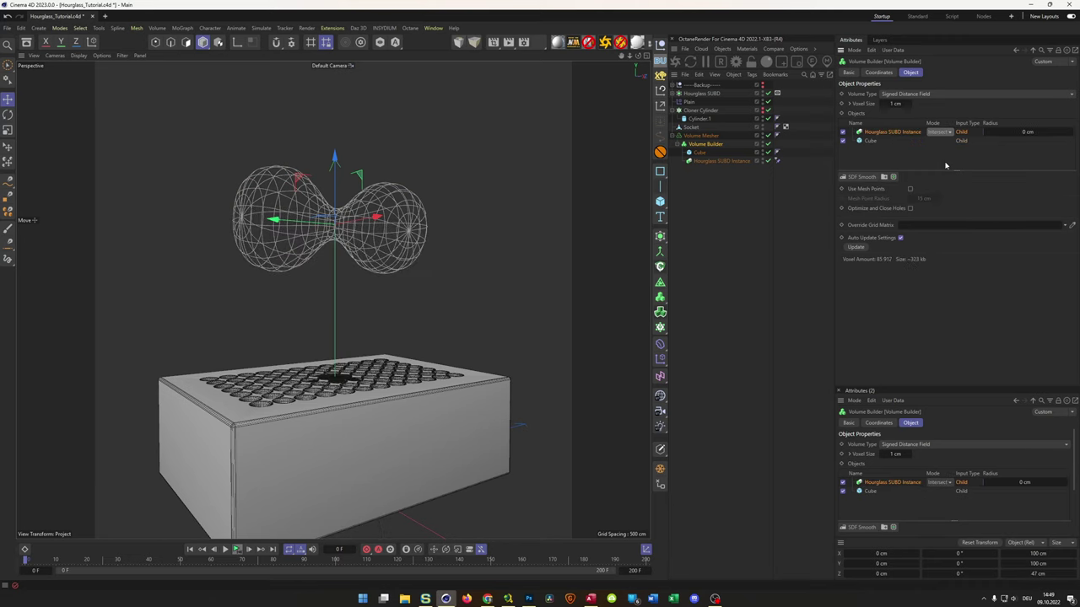
left_click_drag(354, 354, 329, 363, "alt")
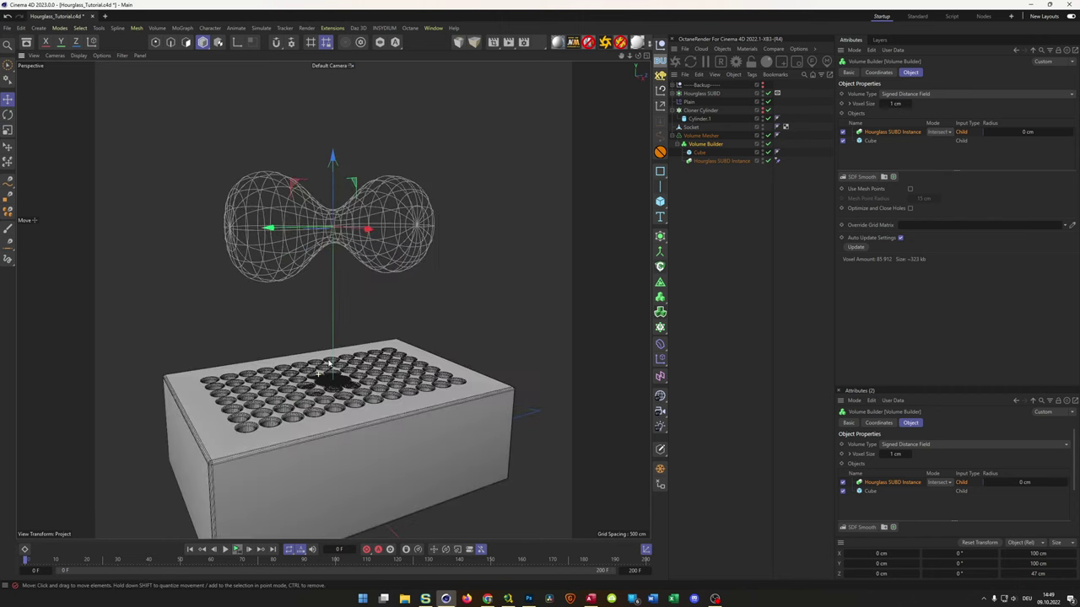
left_click(703, 162)
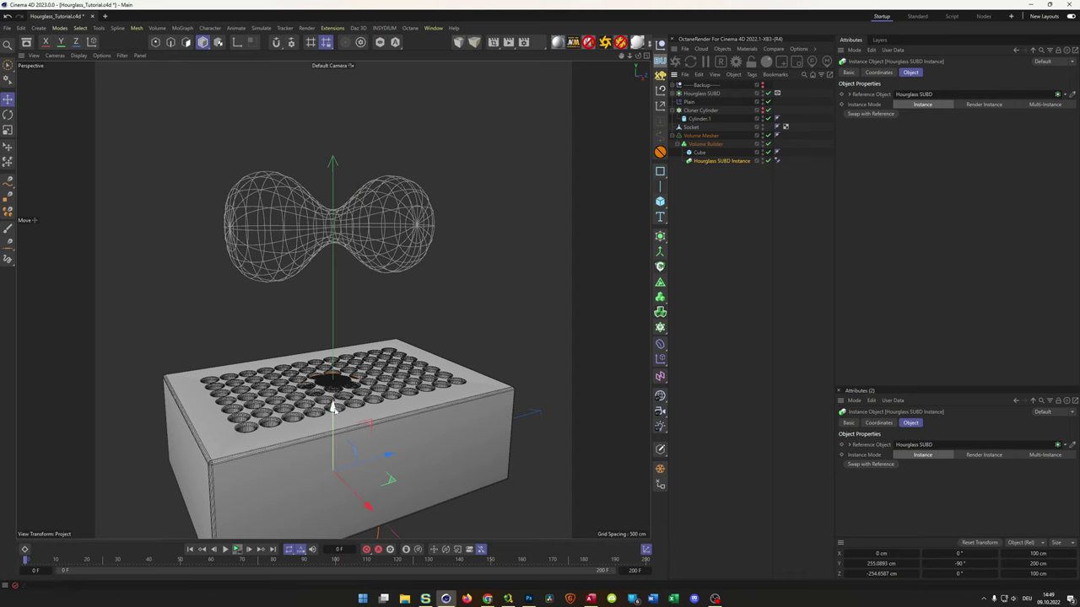
left_click_drag(333, 406, 347, 246)
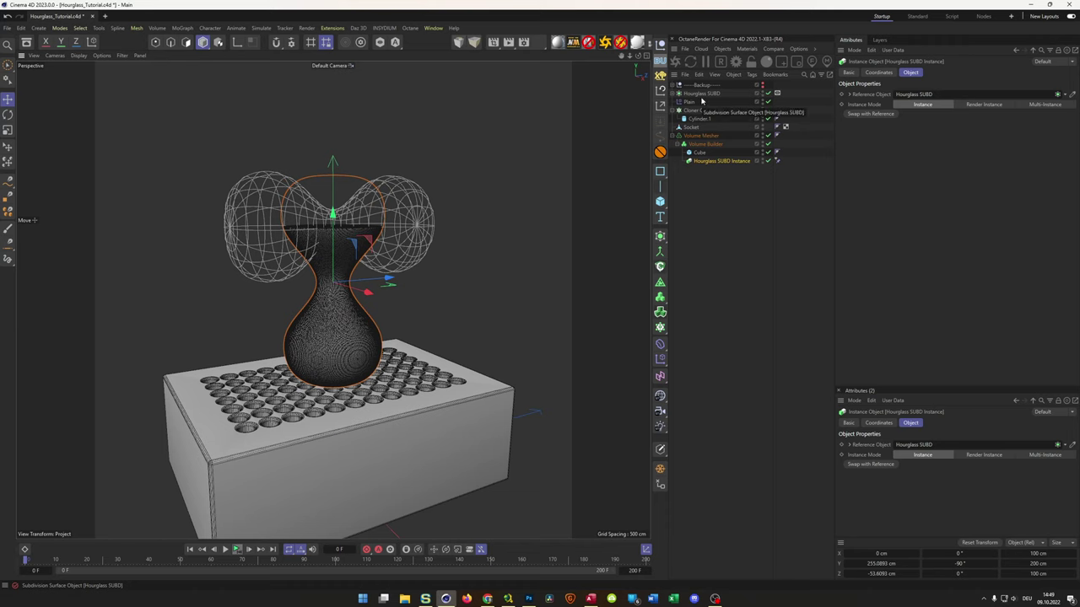
Undo back to before the Volume Builder existed.
left_click_drag(701, 100, 698, 205)
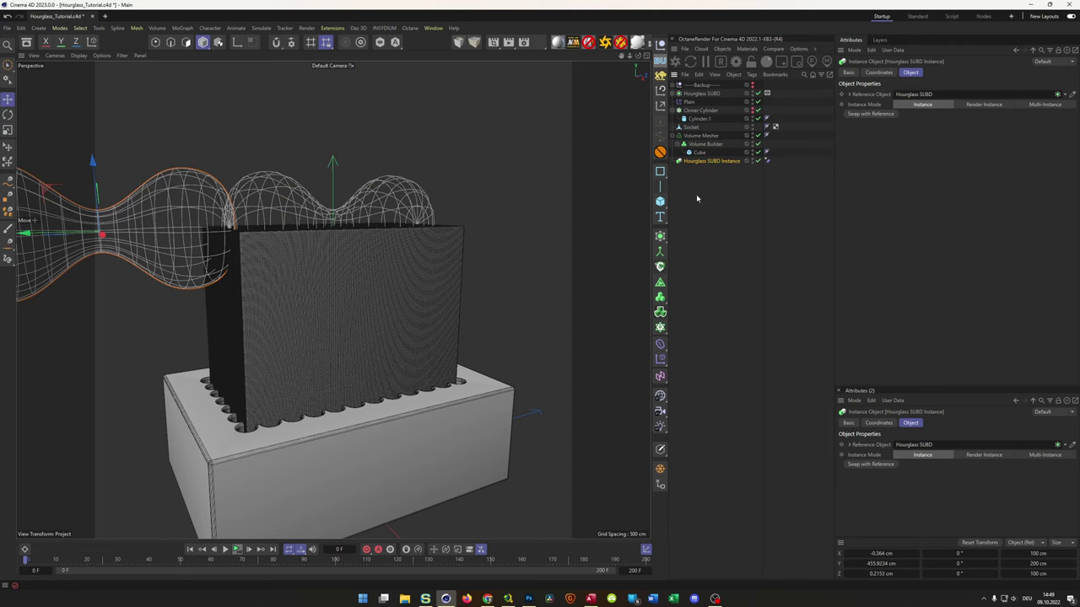
left_click_drag(704, 163, 701, 169)
key("ctrl+z")
key("ctrl+z")
key("ctrl+z")
key("ctrl+z")
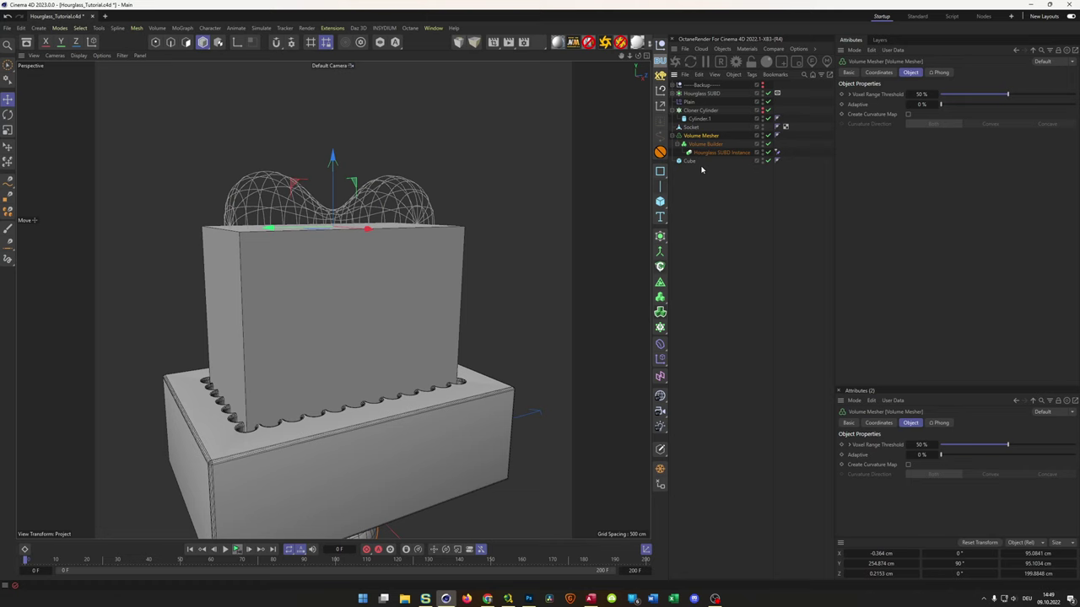
key("ctrl+z")
key("ctrl+z")
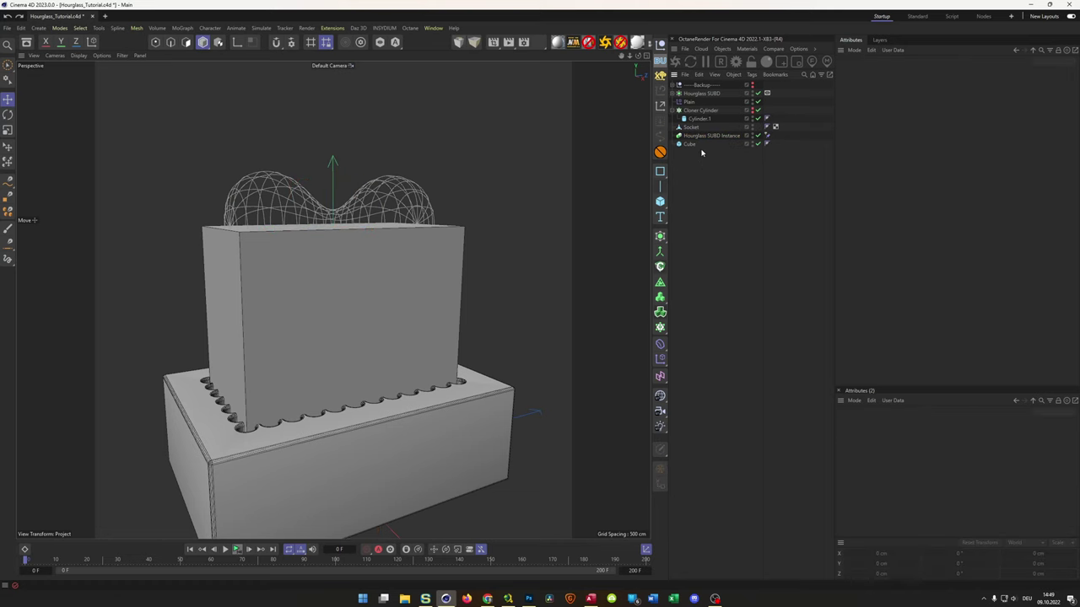
Move the Hourglass SUBD Instance below the Cube and re-enable the Cube.
left_click(756, 144)
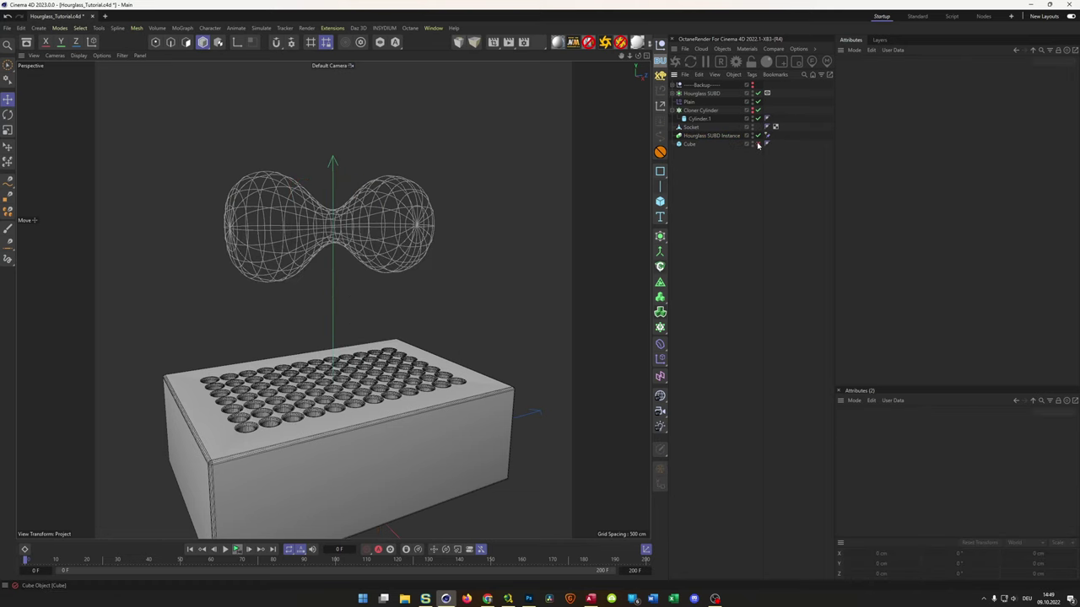
left_click(715, 136)
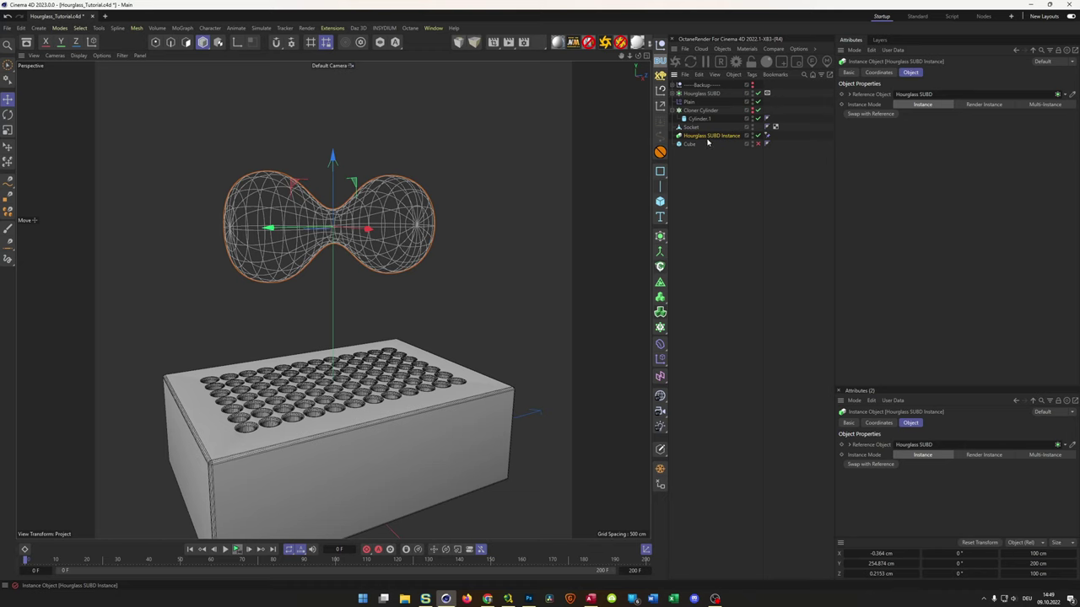
left_click_drag(710, 139, 715, 150)
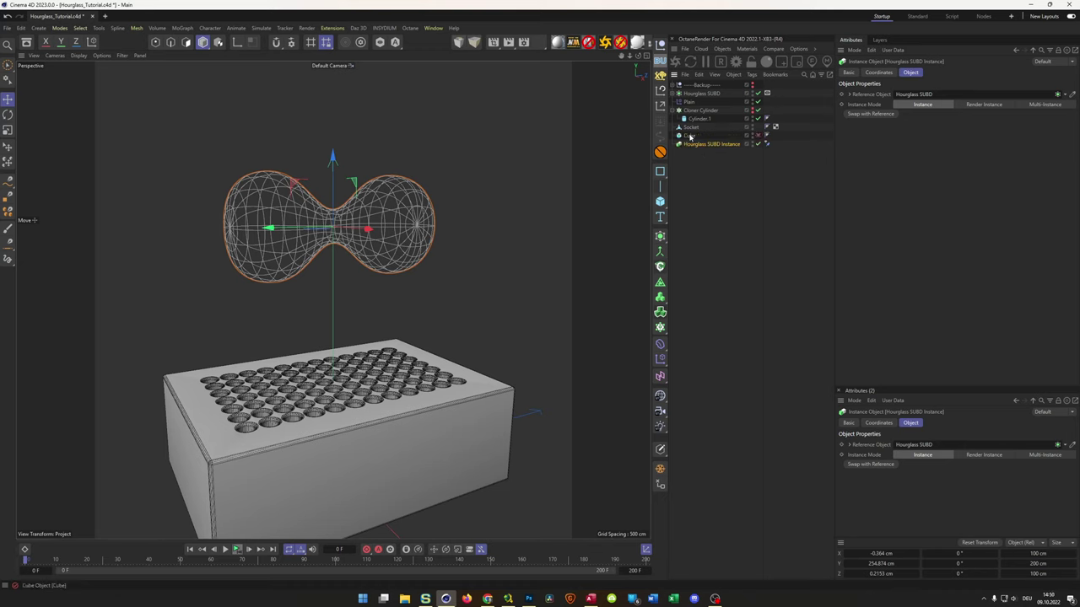
left_click(690, 137)
left_click(758, 136)
left_click(758, 136)
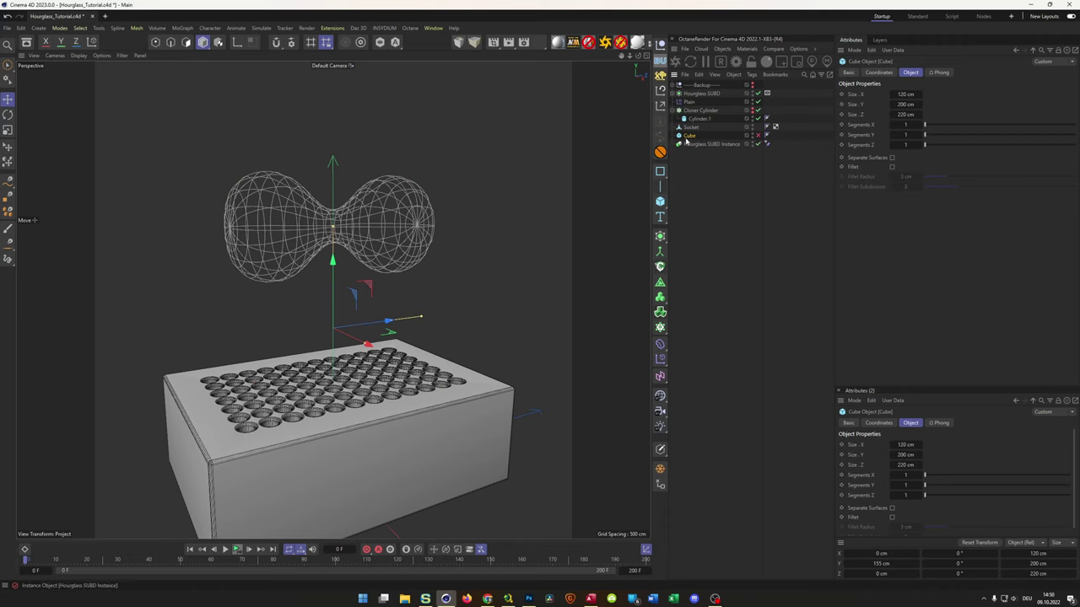
left_click(758, 136)
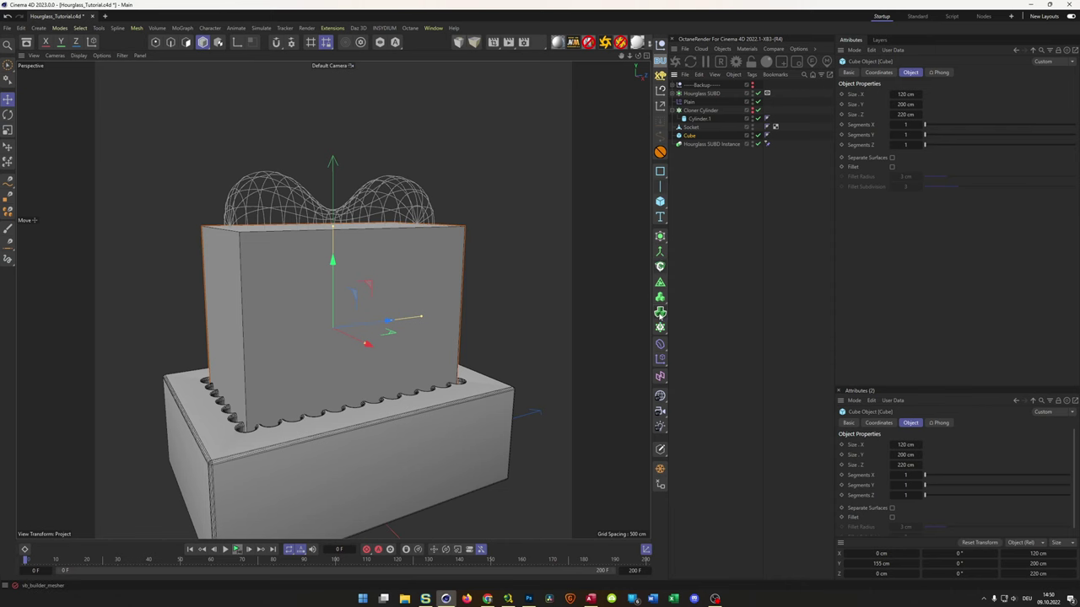
Wrap the Cube in a Volume Mesher and Builder with a 1 cm voxel size.
left_click(659, 313)
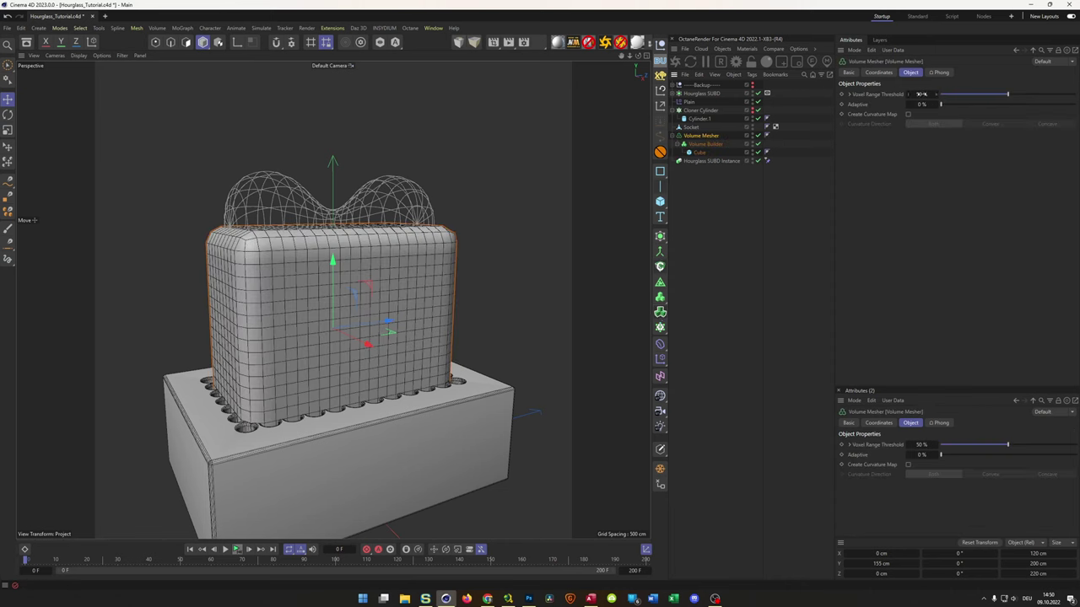
left_click(705, 145)
left_click(894, 103)
type("100")
key("Return")
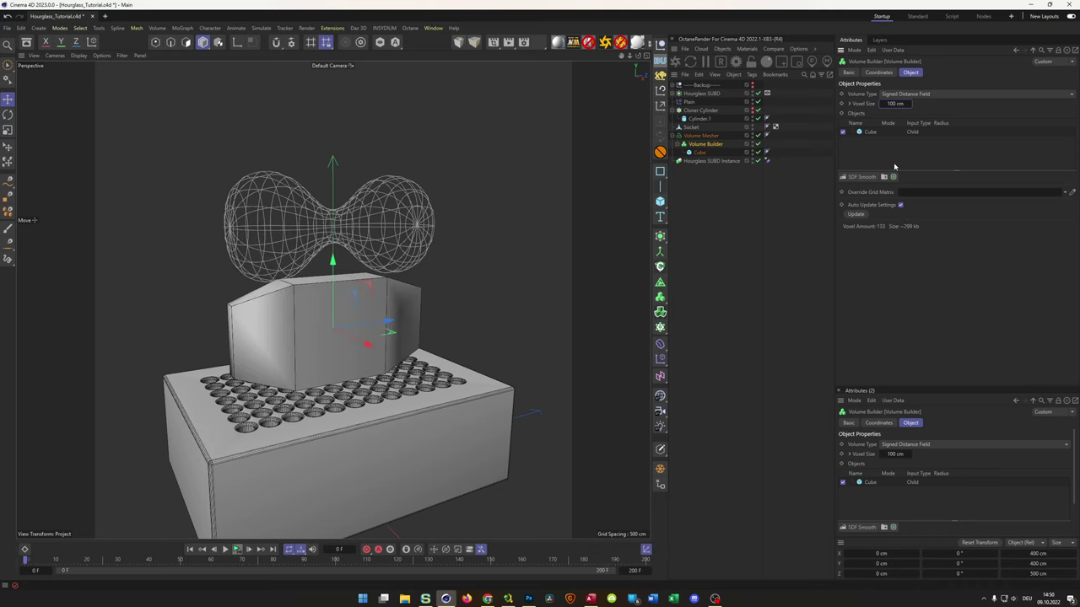
left_click(896, 103)
type("1")
key("Return")
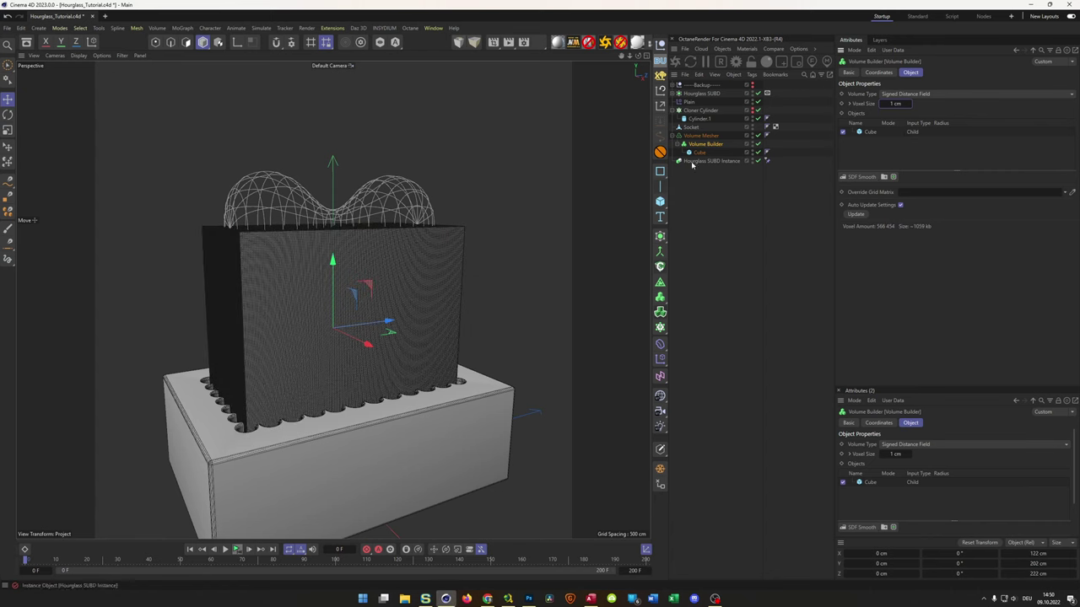
Reset the Volume Mesher to the origin and place the hourglass instance inside the Volume Builder.
left_click_drag(692, 163, 698, 149)
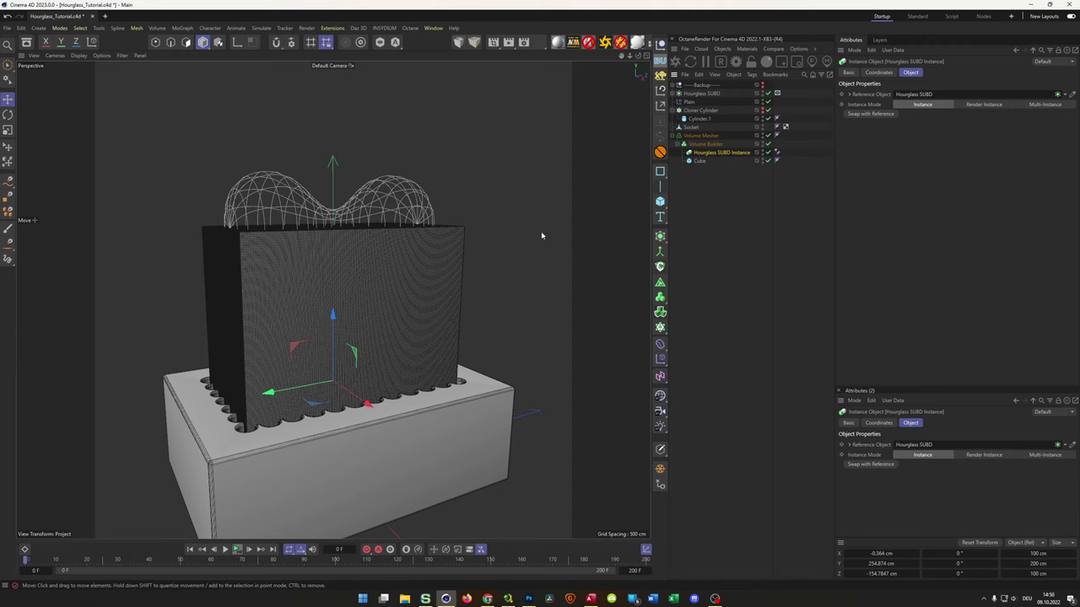
left_click_drag(725, 153, 716, 174)
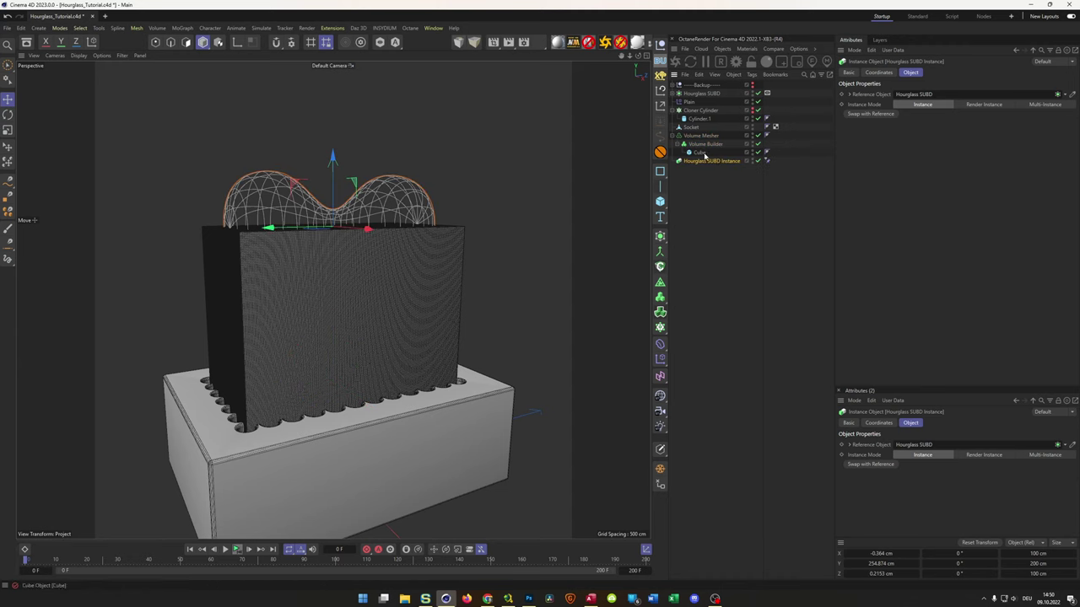
left_click(706, 152)
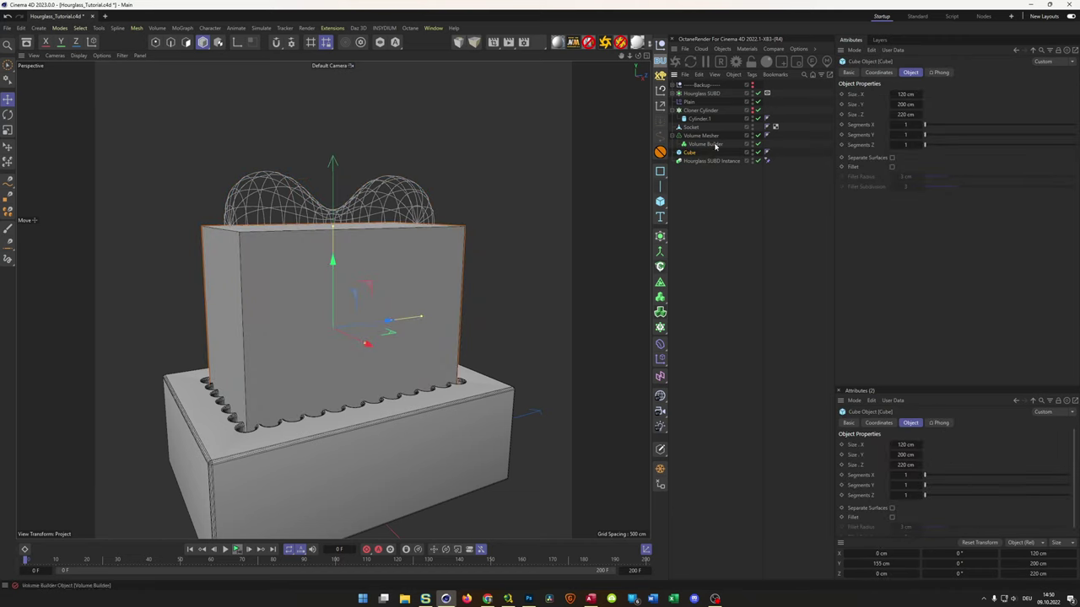
left_click(704, 136)
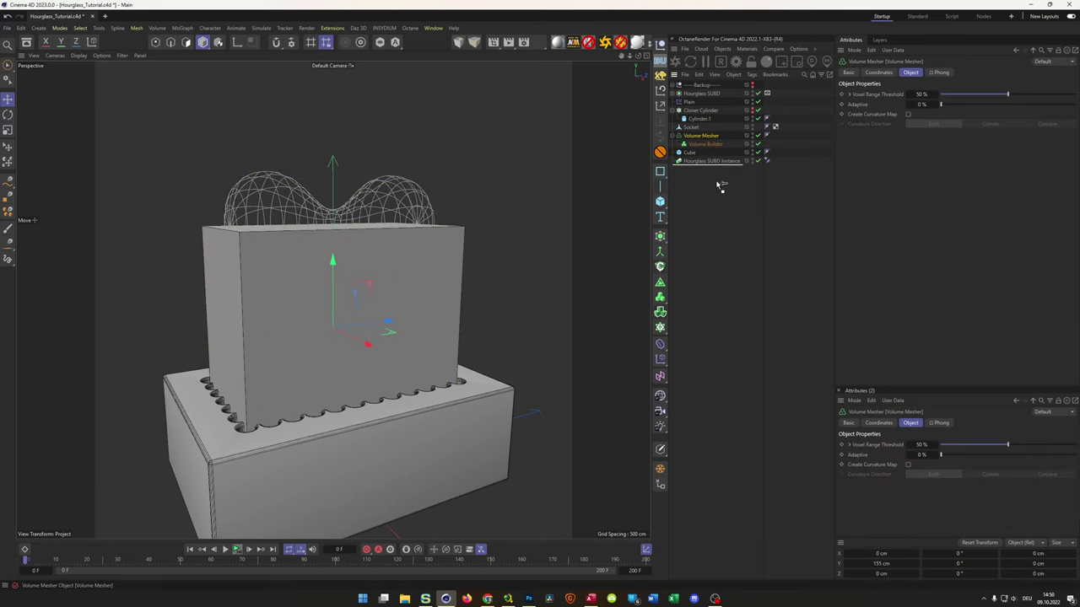
left_click_drag(716, 164, 714, 165)
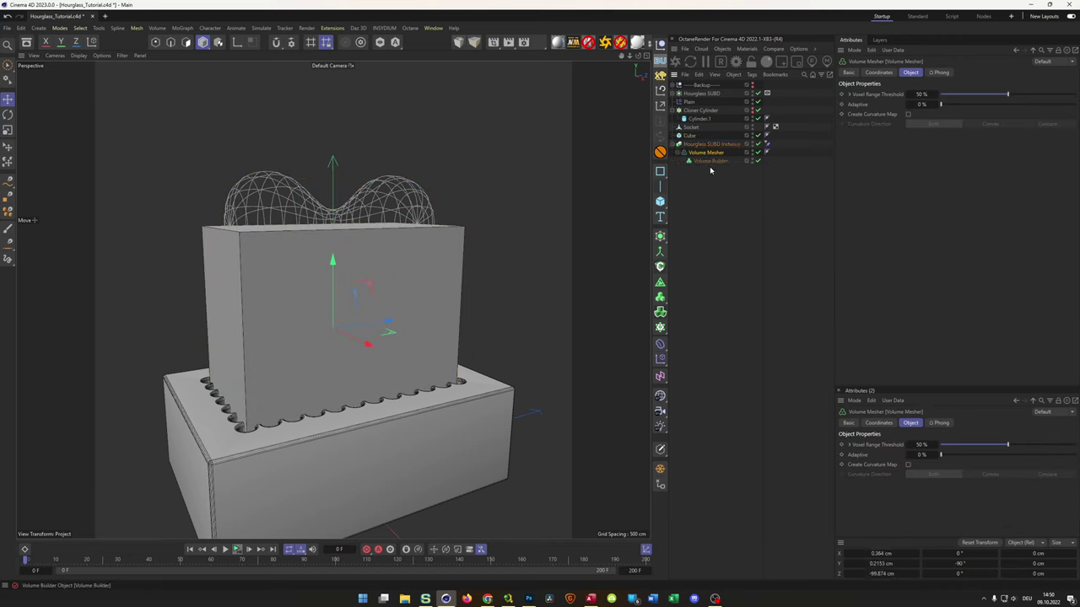
left_click(662, 98)
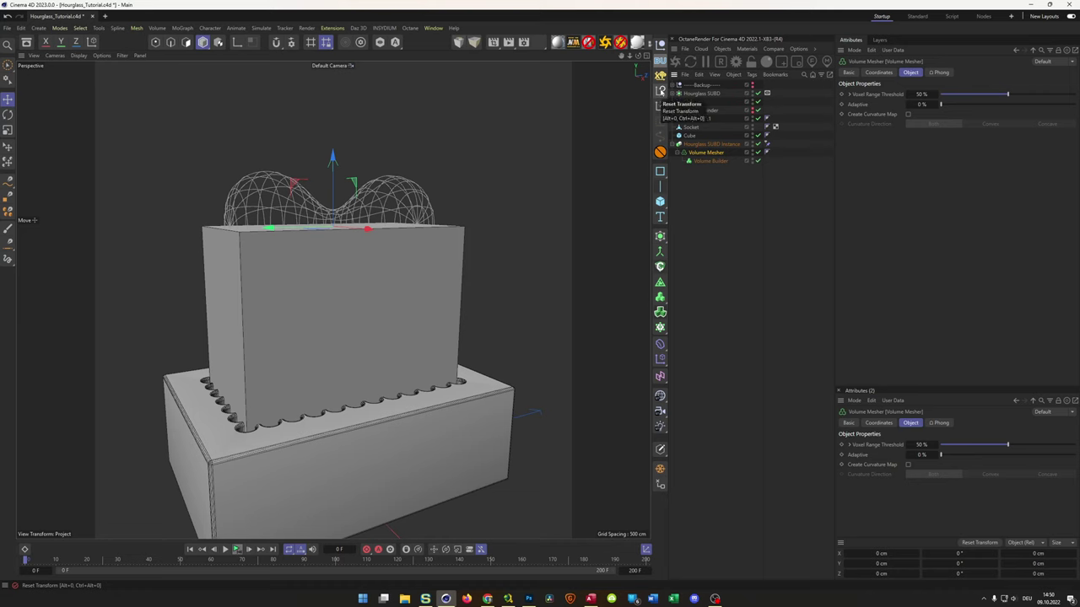
mouse_move(707, 153)
left_mouse_down()
mouse_move(685, 149)
mouse_move(711, 164)
left_mouse_up()
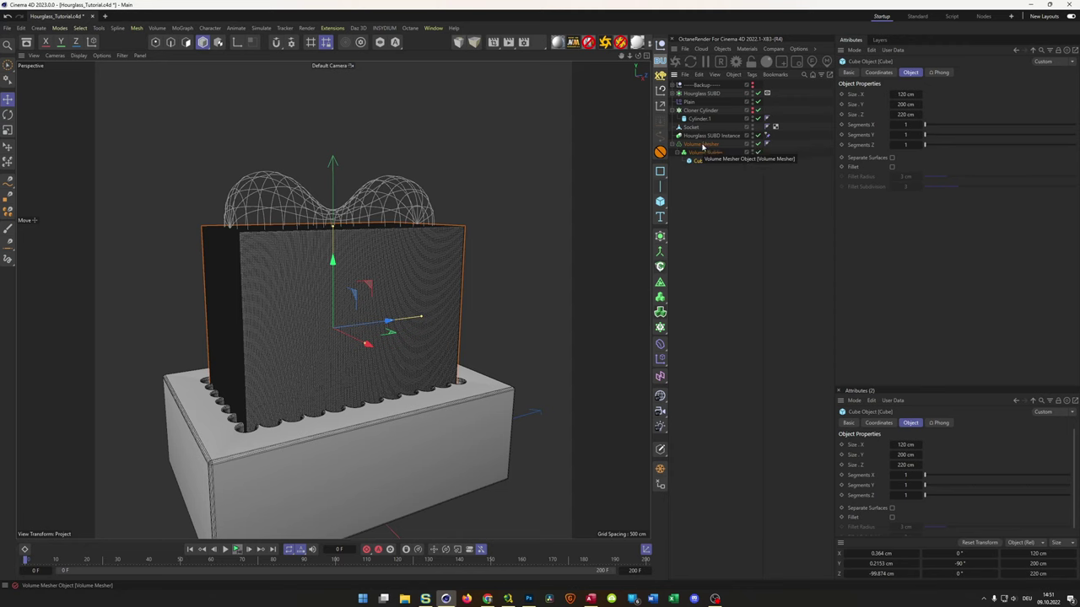
left_click_drag(703, 140, 711, 161)
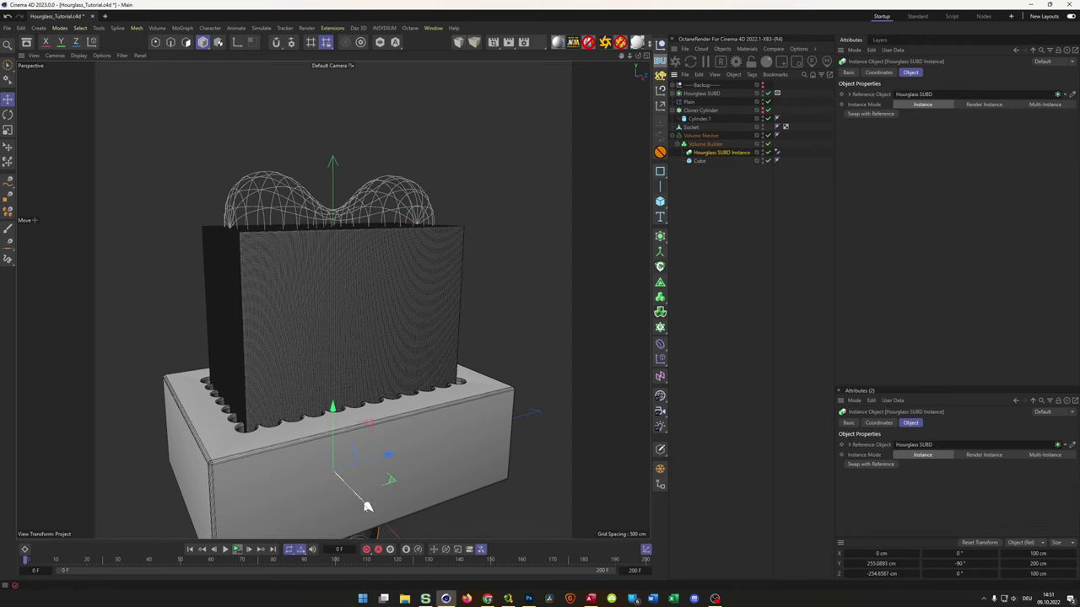
Move the hourglass instance out of the Volume Builder and delete its Constraint tag.
left_click_drag(374, 384, 370, 339, "alt")
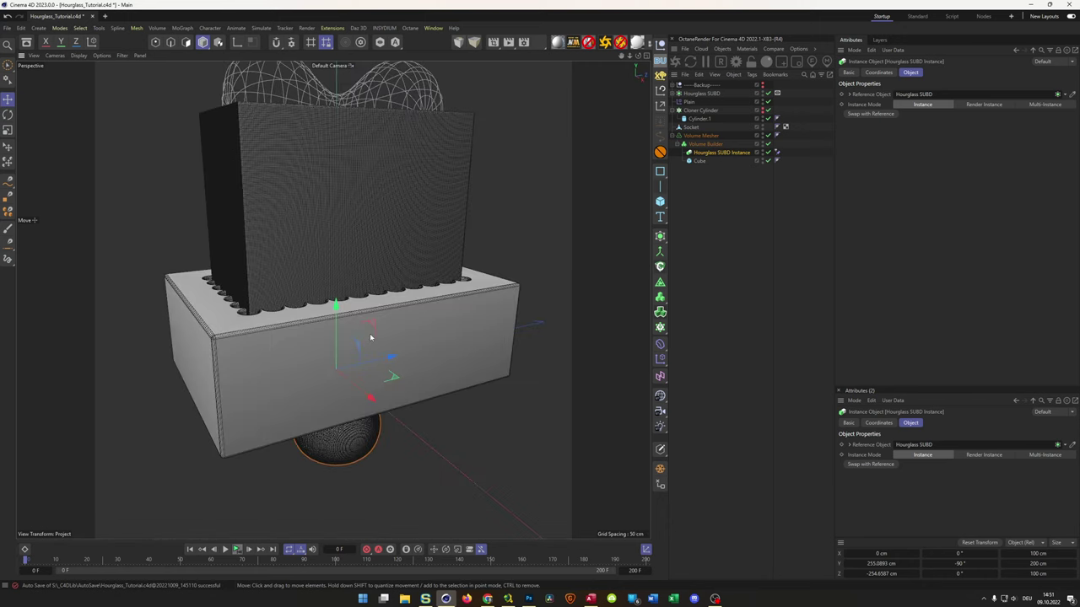
scroll(369, 334, "down", 5)
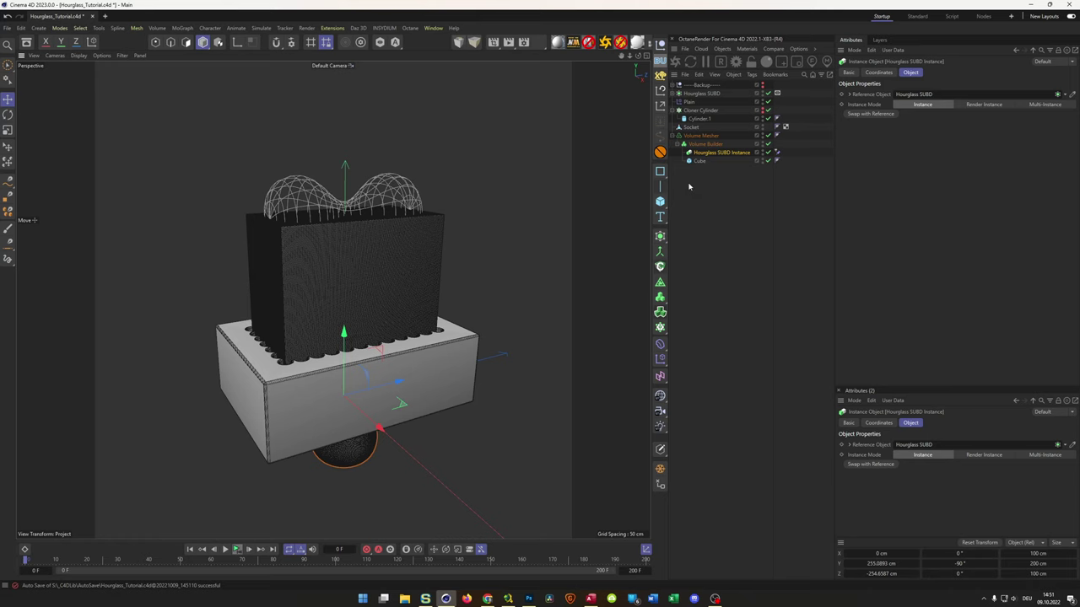
left_click_drag(718, 152, 729, 167)
left_click(766, 161)
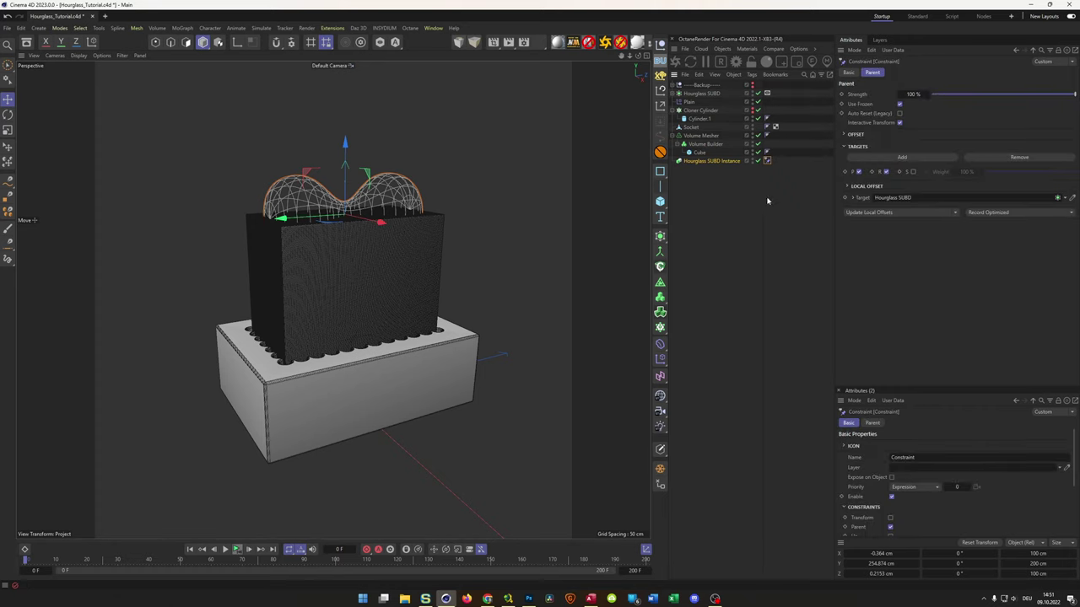
key("Delete")
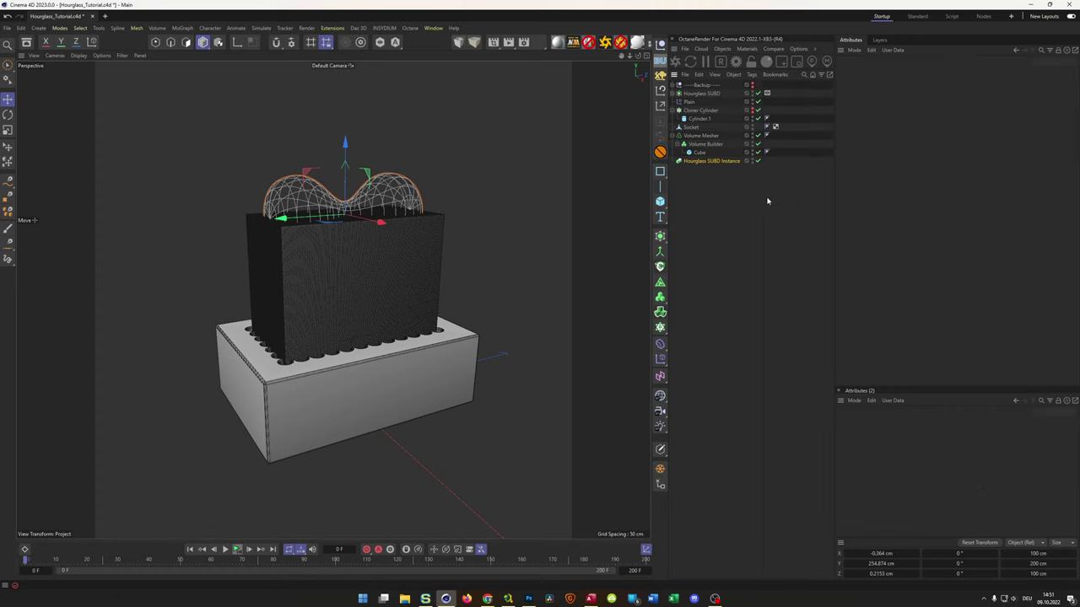
Test a 90° pitch on the hourglass instance, then reset R.P to 0°.
left_click(700, 93)
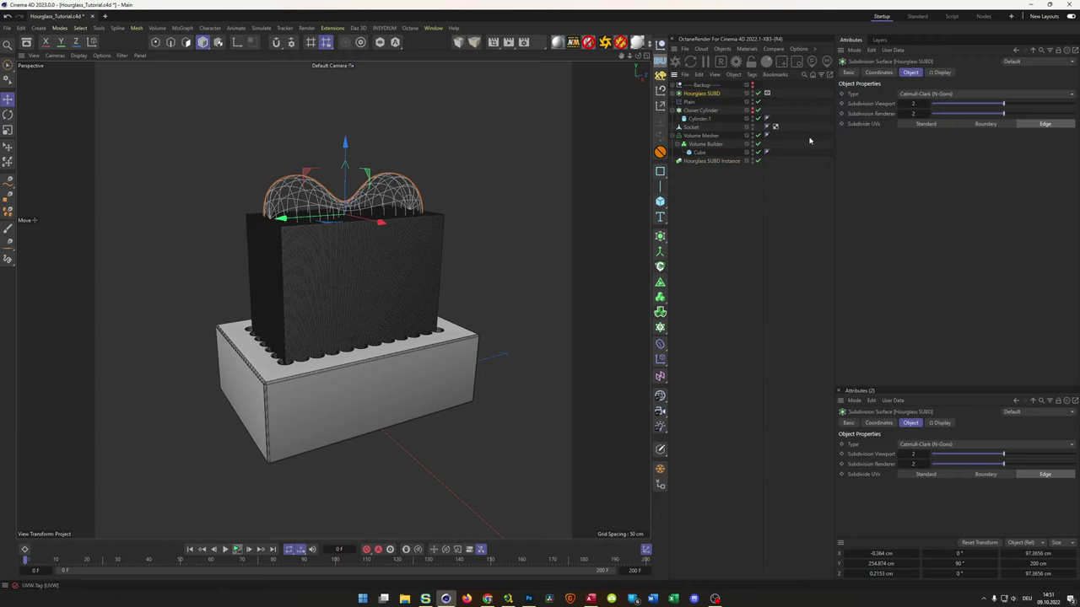
left_click(878, 73)
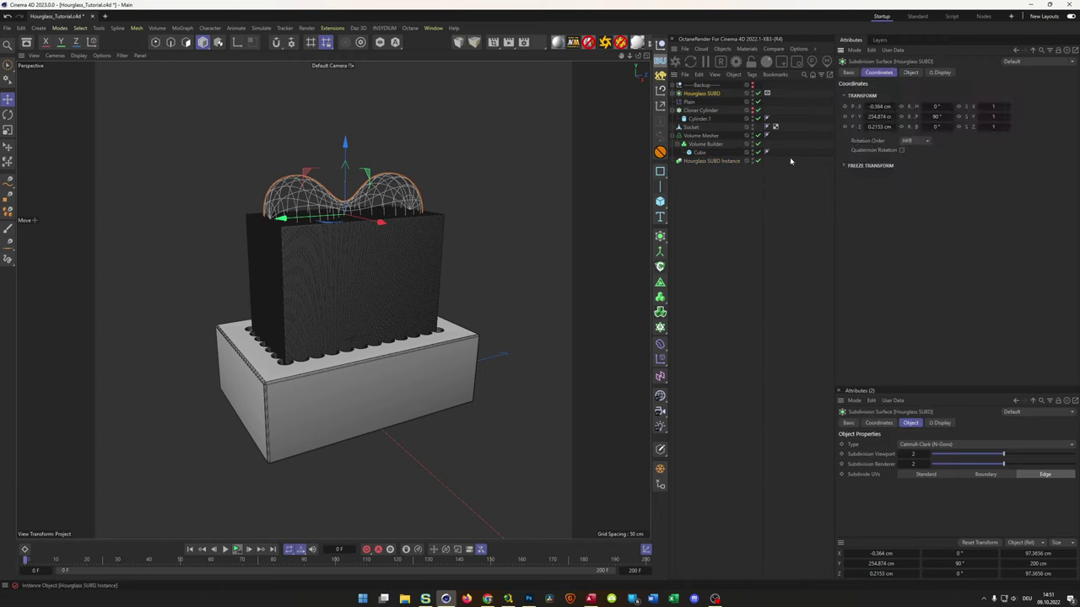
left_click(712, 161)
left_click(936, 117)
type("90")
key("Return")
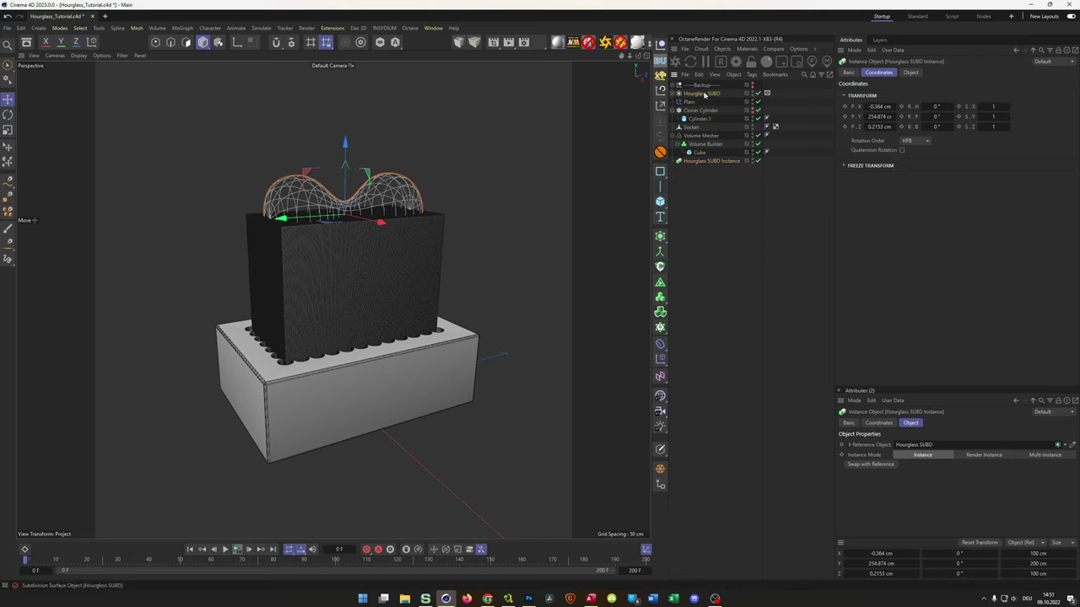
left_click(699, 164)
left_click(937, 116)
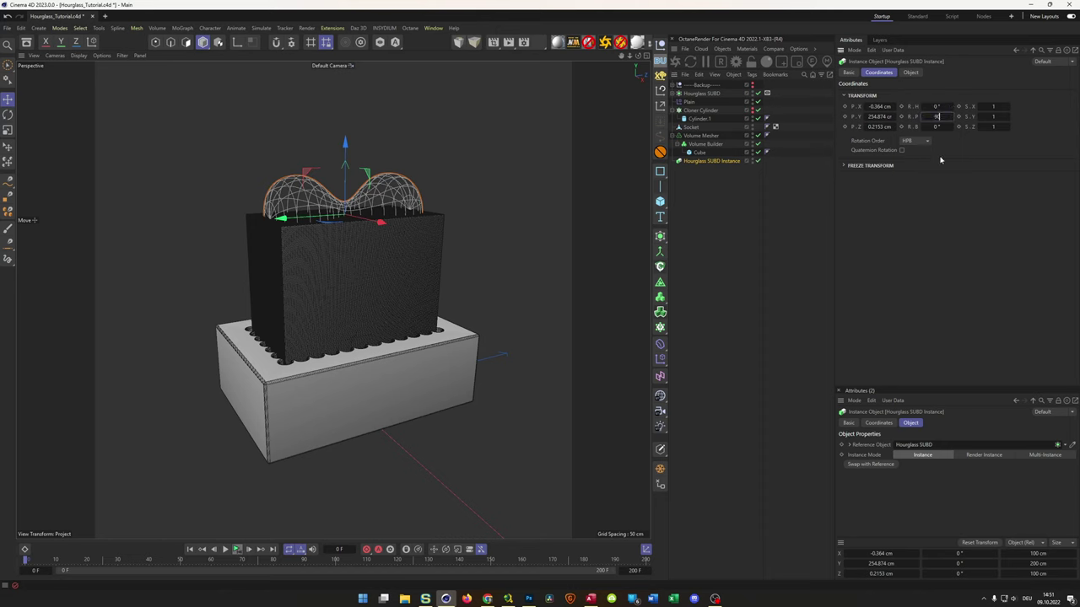
type("90")
key("Return")
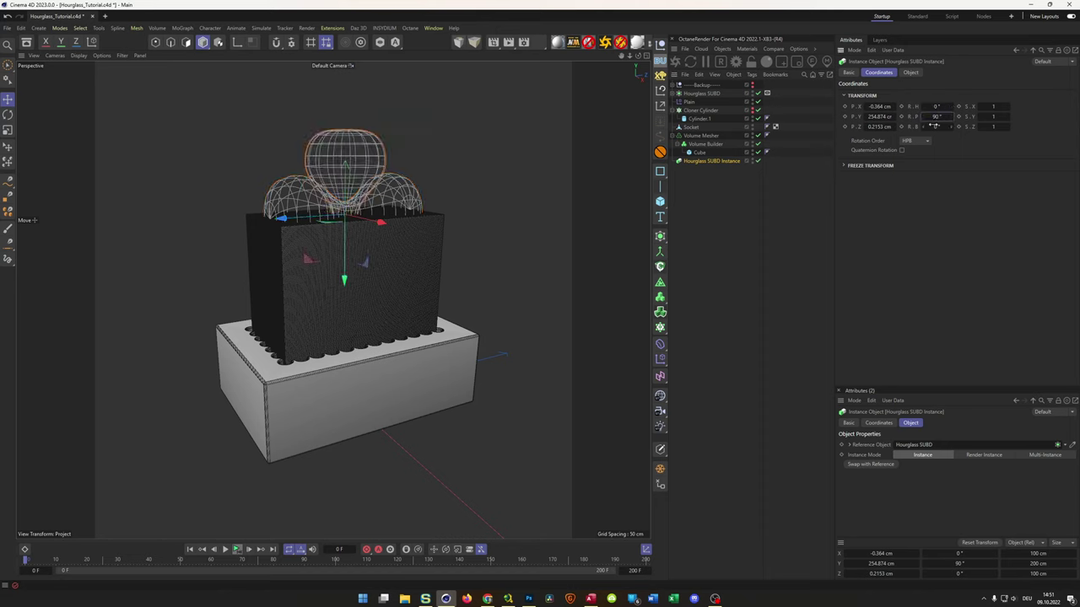
type("0")
key("Return")
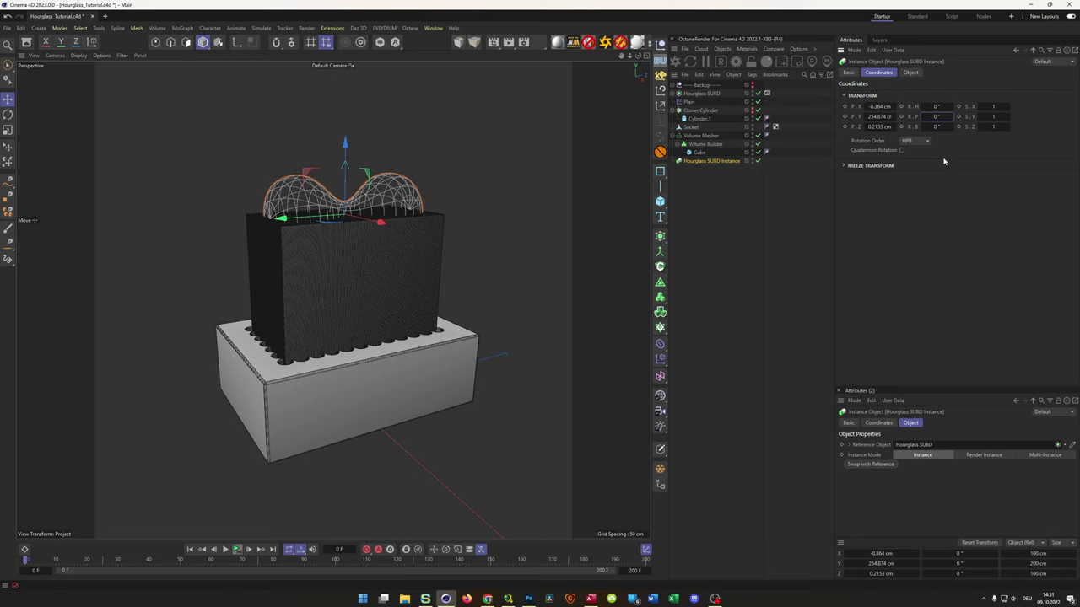
Set the Volume Mesher's pitch rotation to 0°.
left_click(705, 144)
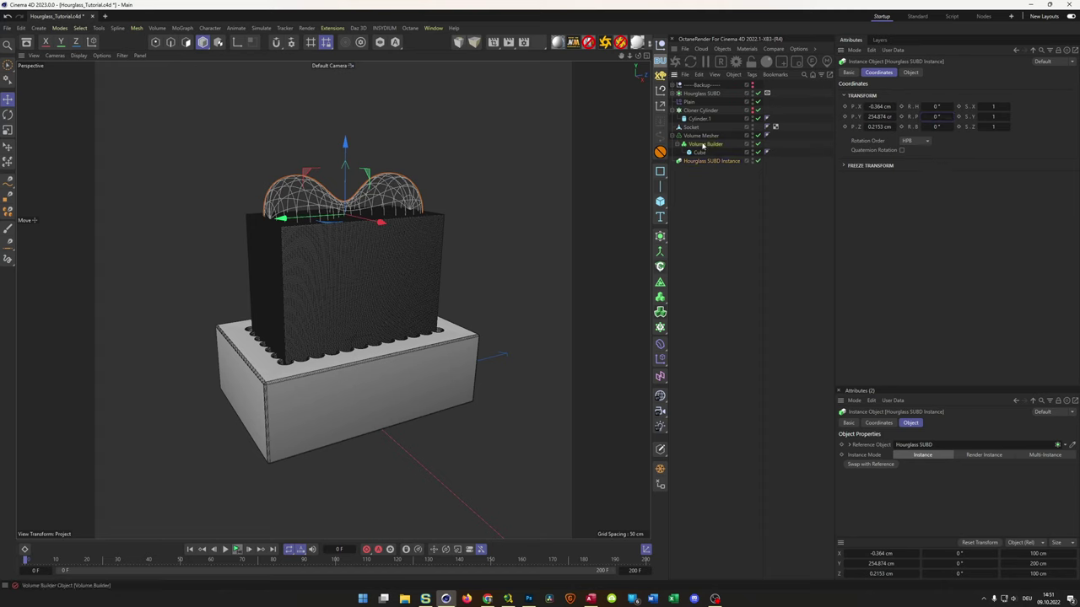
left_click(702, 138)
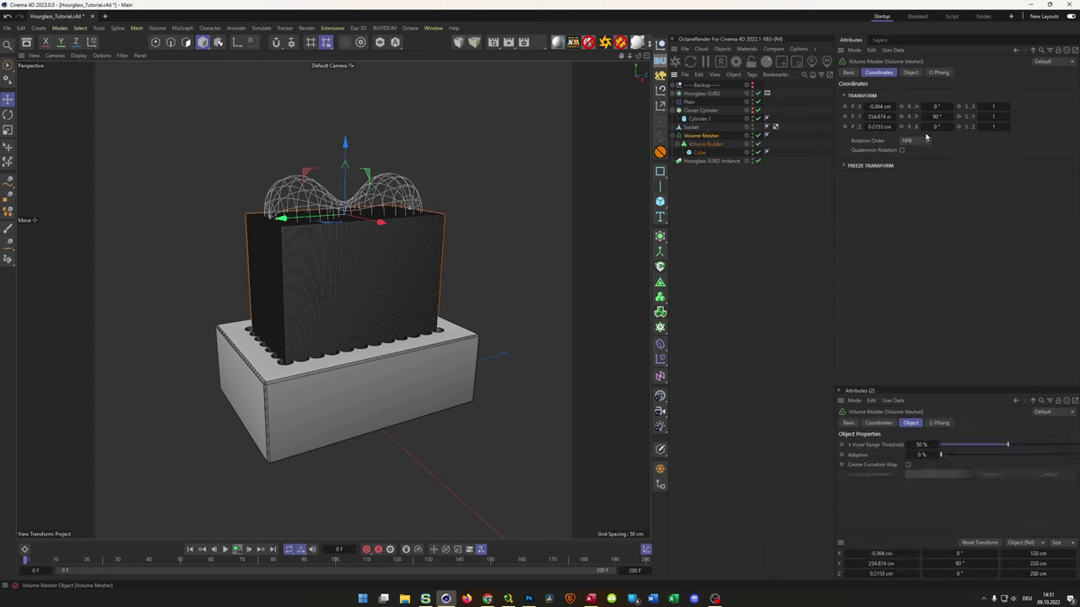
double_click(936, 117)
type("0")
key("Return")
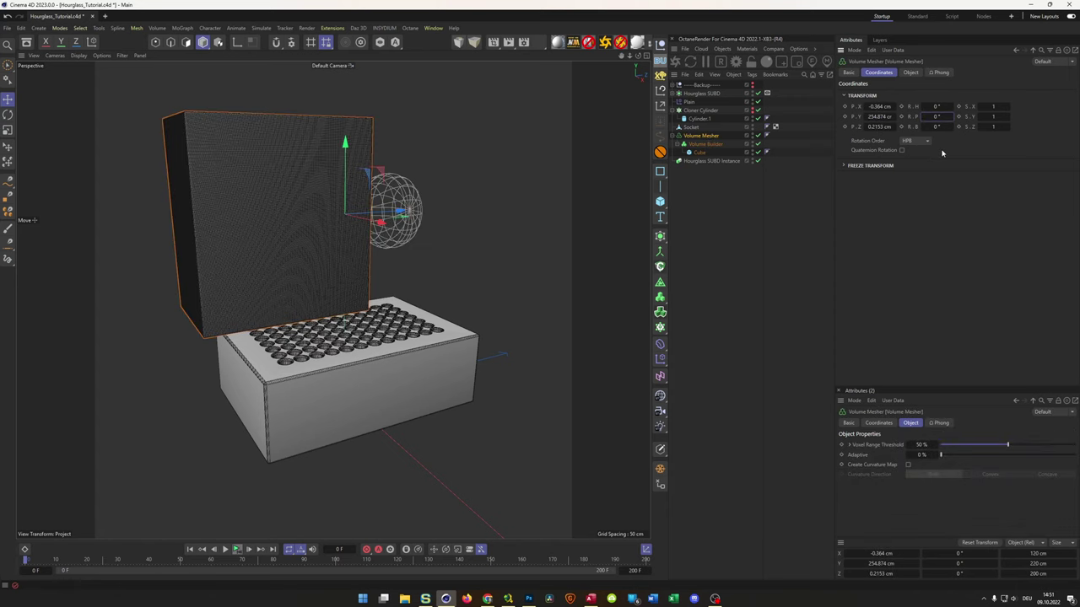
Move the Cube out of the Volume Builder with its position and rotation reset.
left_click_drag(701, 152, 704, 162)
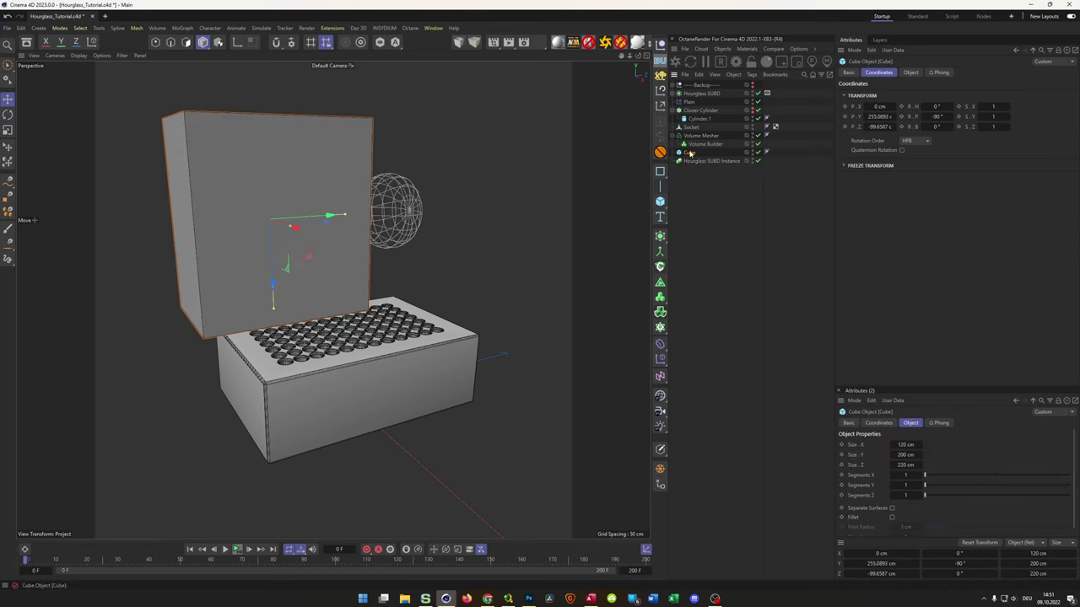
key("ctrl+z")
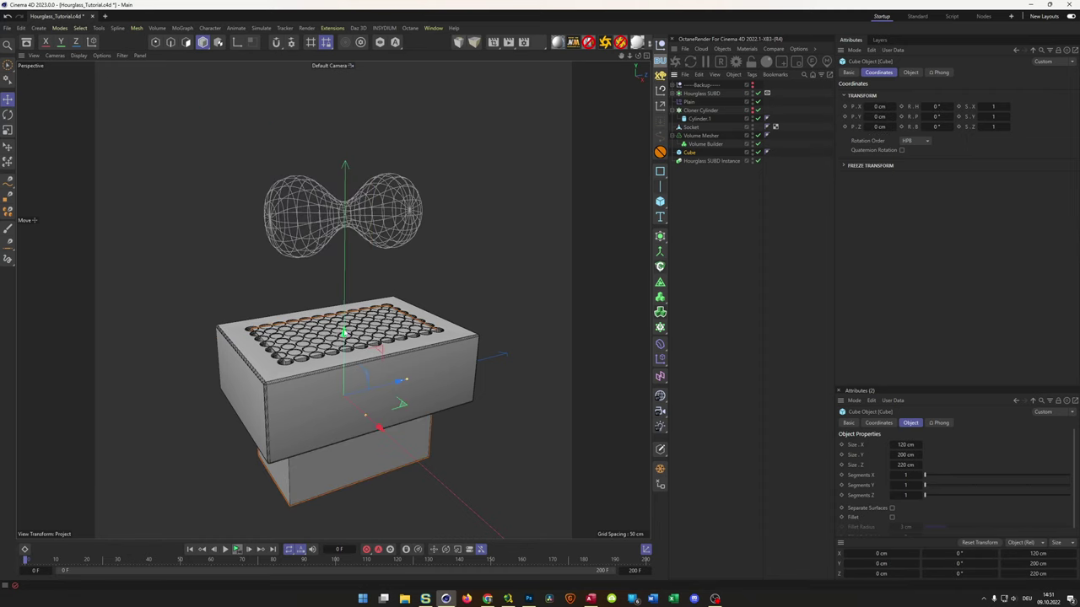
key("ctrl+y")
key("ctrl+z")
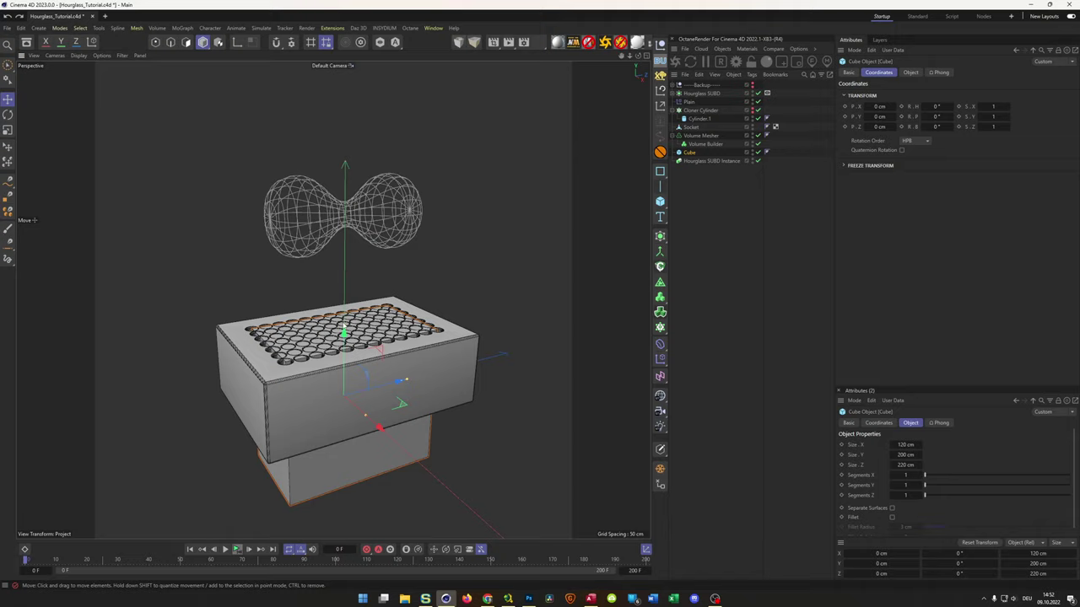
Raise the Cube to 155 cm in the front view and delete the Volume Mesher.
middle_click(374, 357)
middle_click(374, 357)
left_click_drag(320, 417, 327, 226)
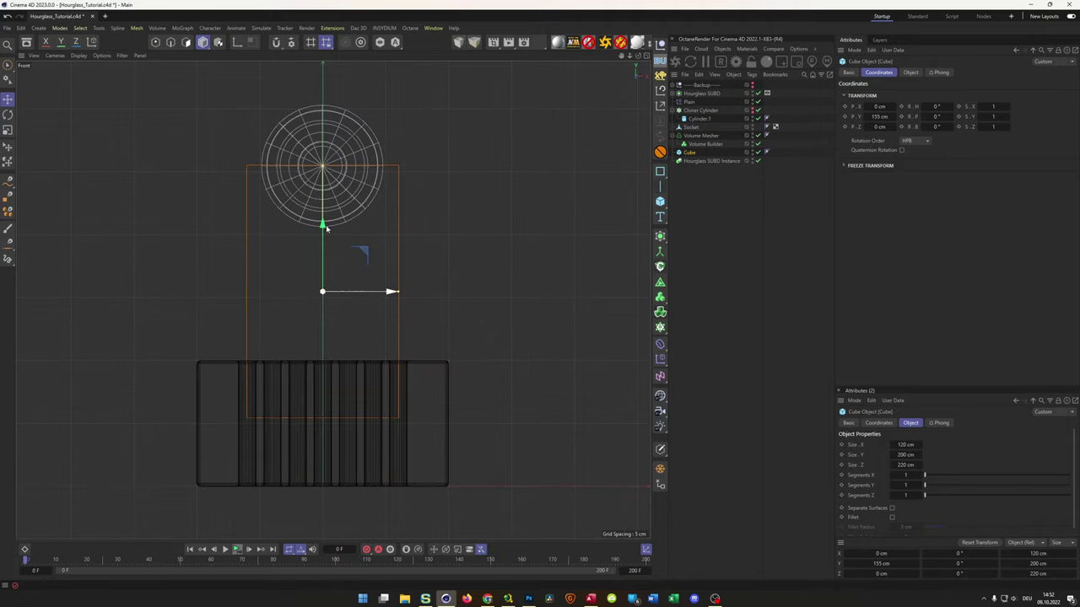
middle_click(326, 226)
middle_click(224, 195)
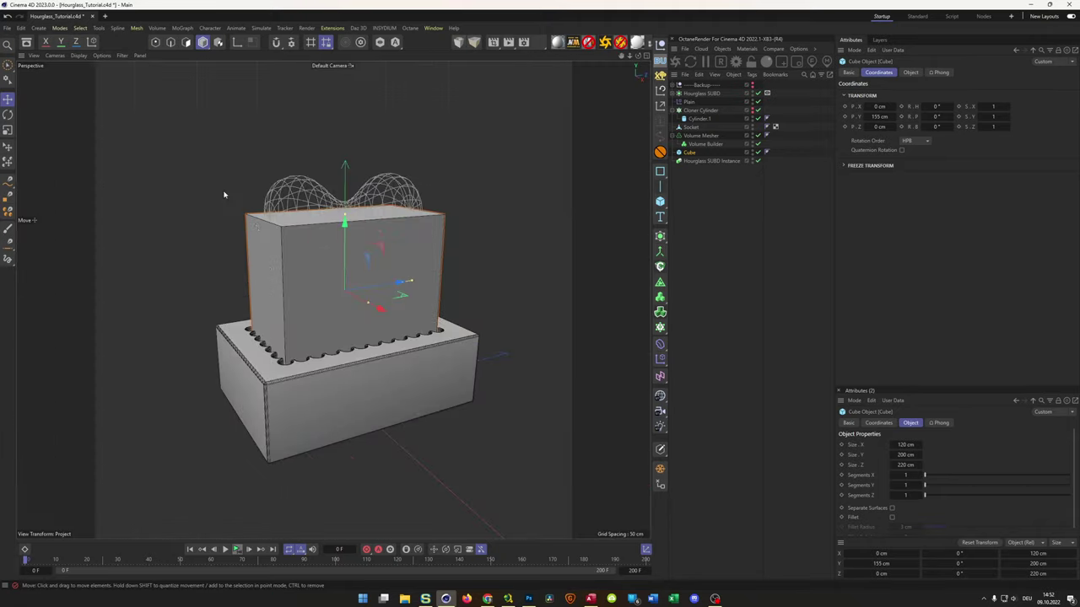
left_click(701, 135)
key("Delete")
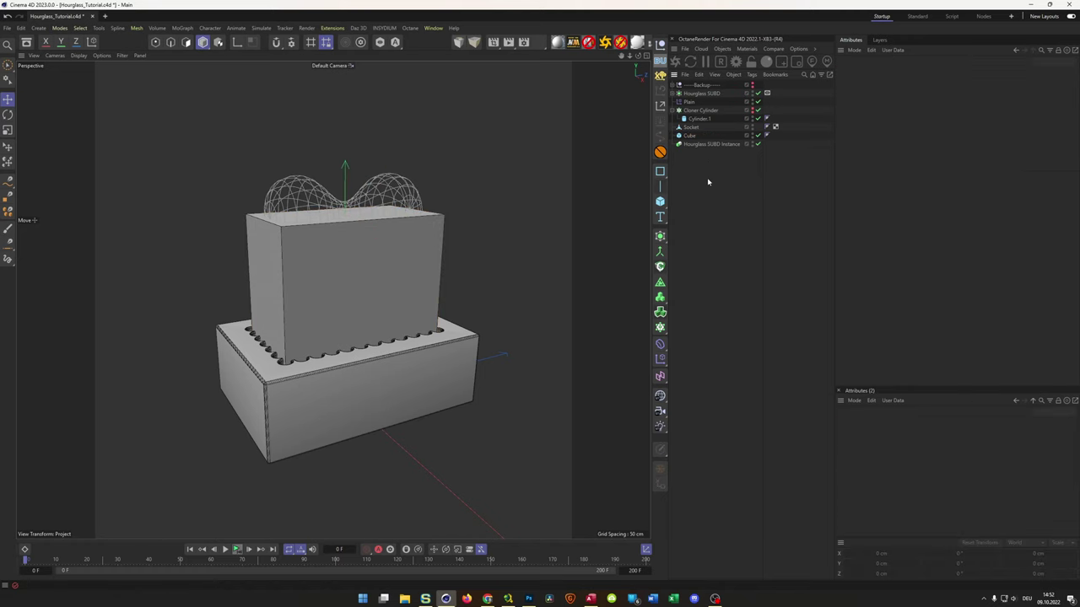
Hide the Cube in the viewport.
left_click(703, 144)
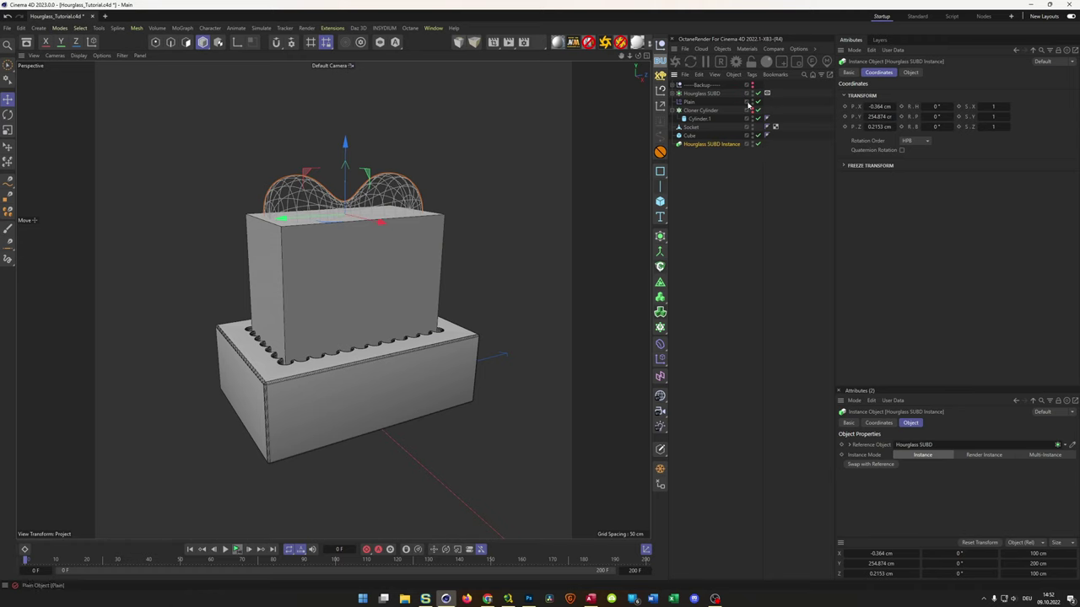
left_click(753, 136)
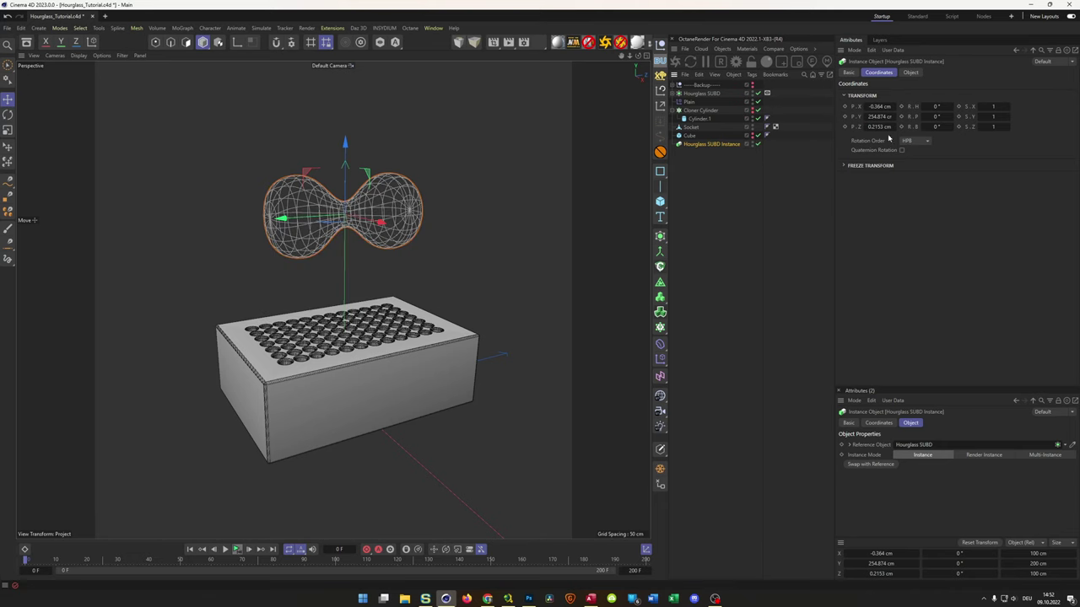
left_click(701, 92)
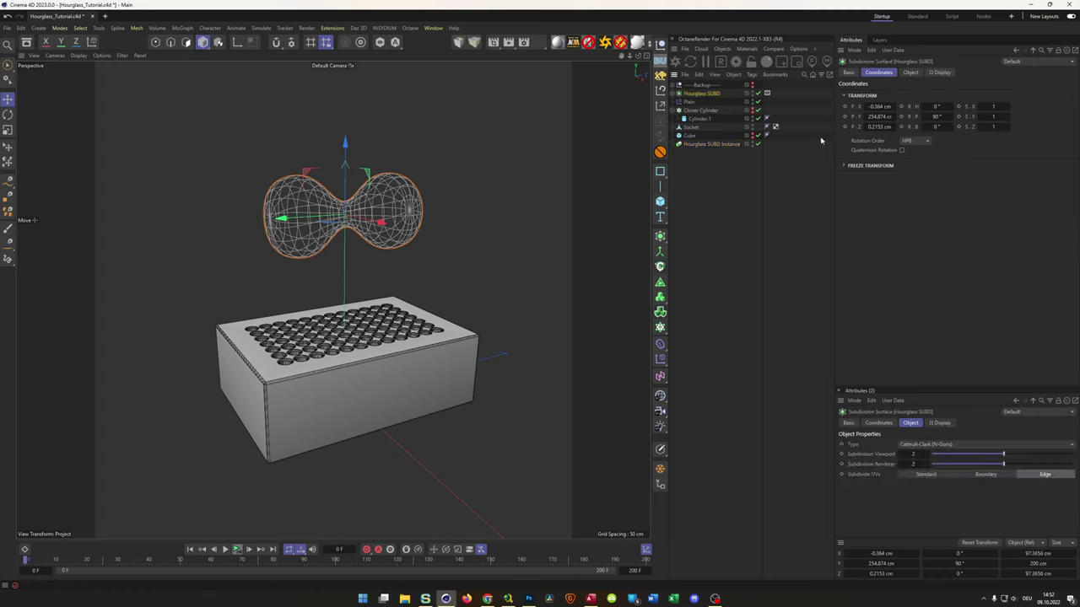
key("ctrl+z")
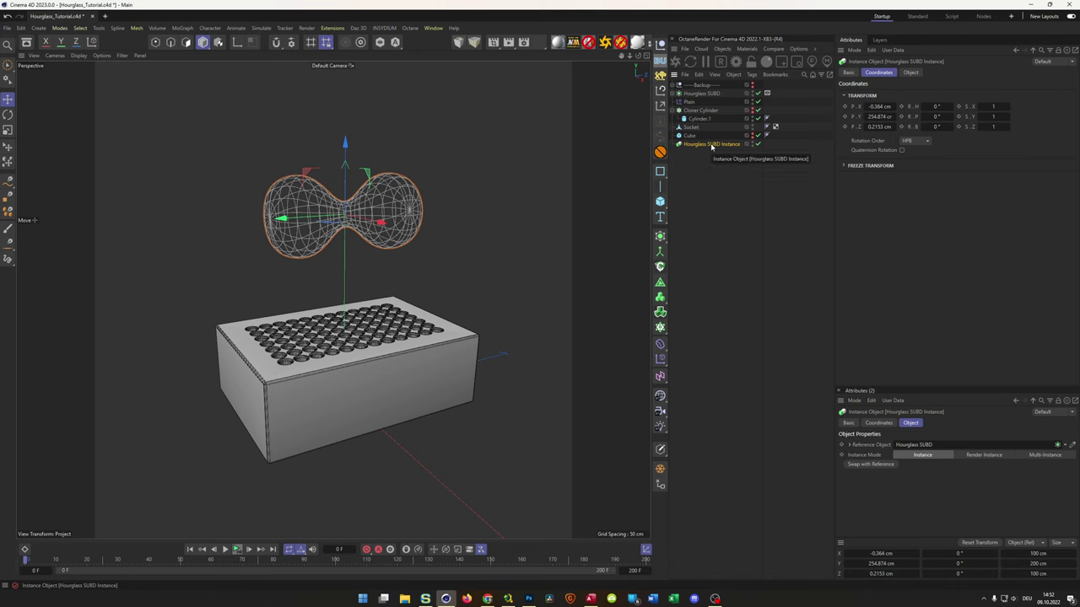
Pitch the Hourglass SUBD to 90° and delete the old Hourglass SUBD Instance.
left_click(707, 94)
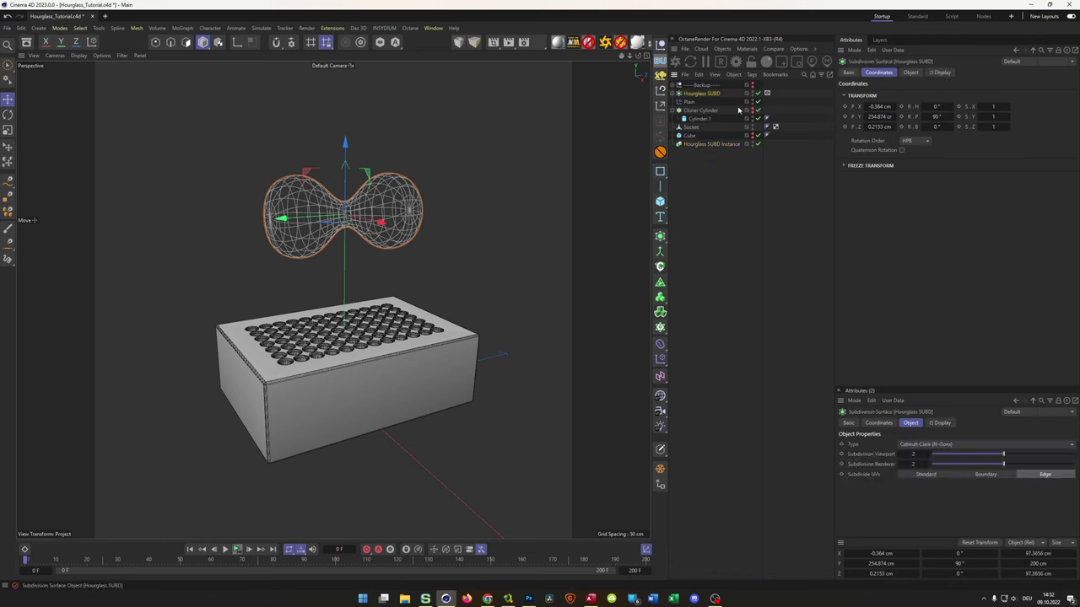
left_click(937, 116)
type("90")
key("Return")
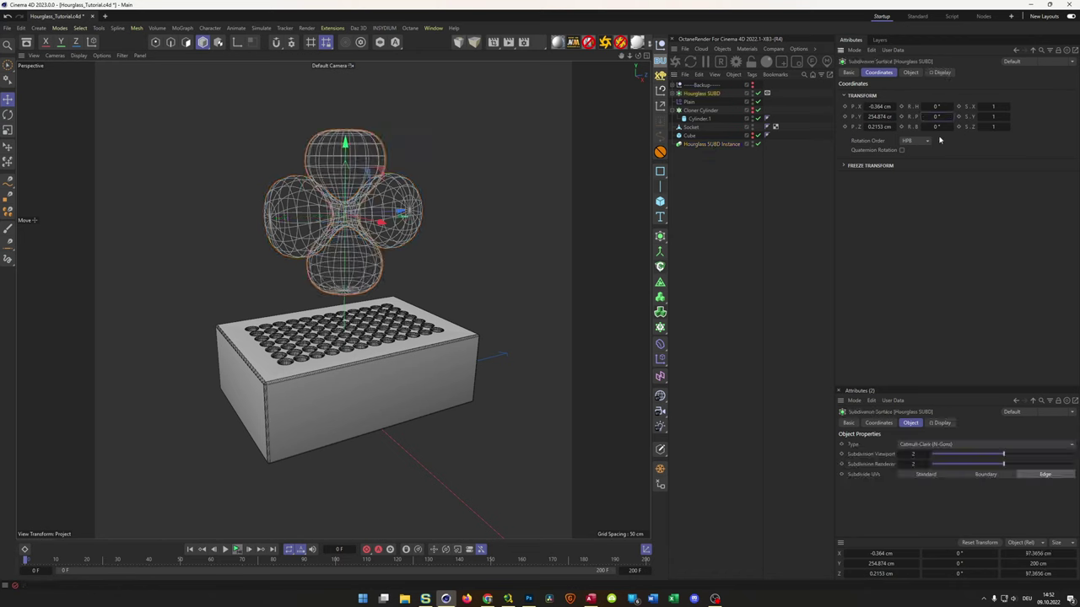
left_click(711, 144)
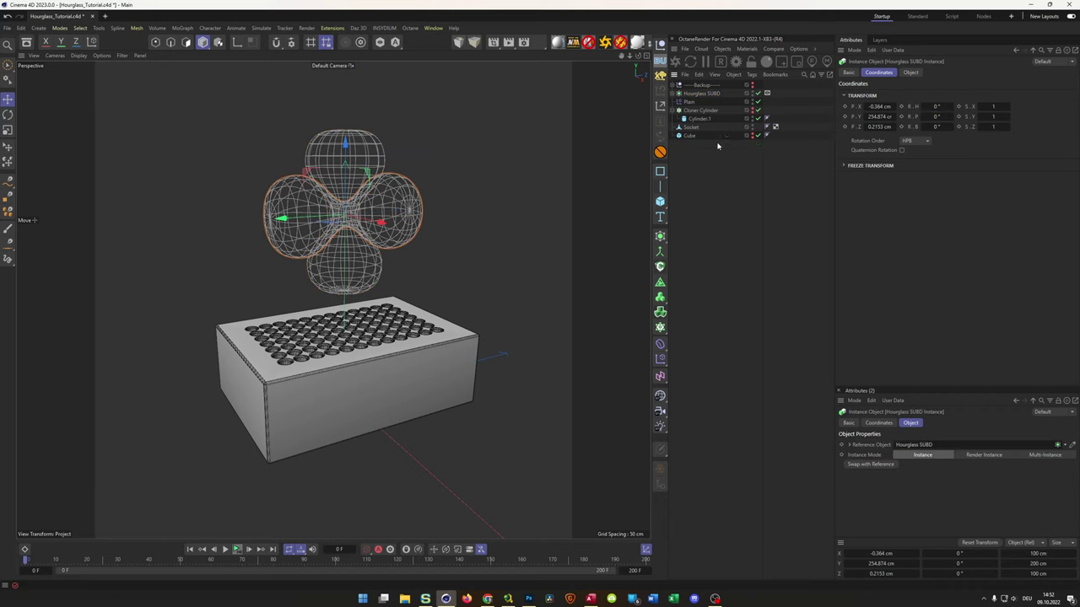
key("Delete")
Create a new Instance of Hourglass SUBD and place it below the Cube.
left_click(699, 94)
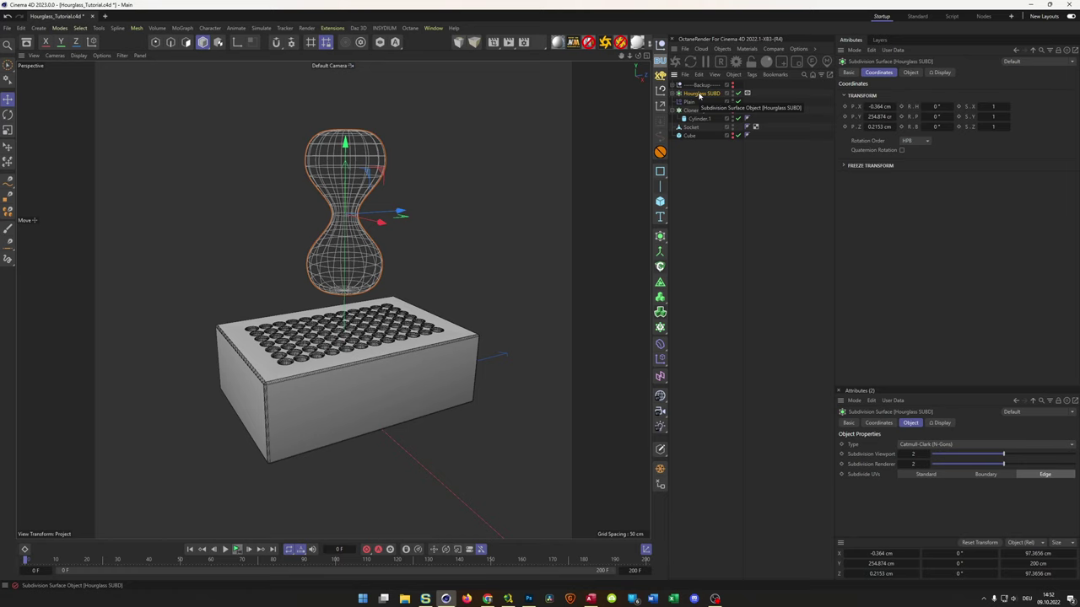
left_click(660, 237)
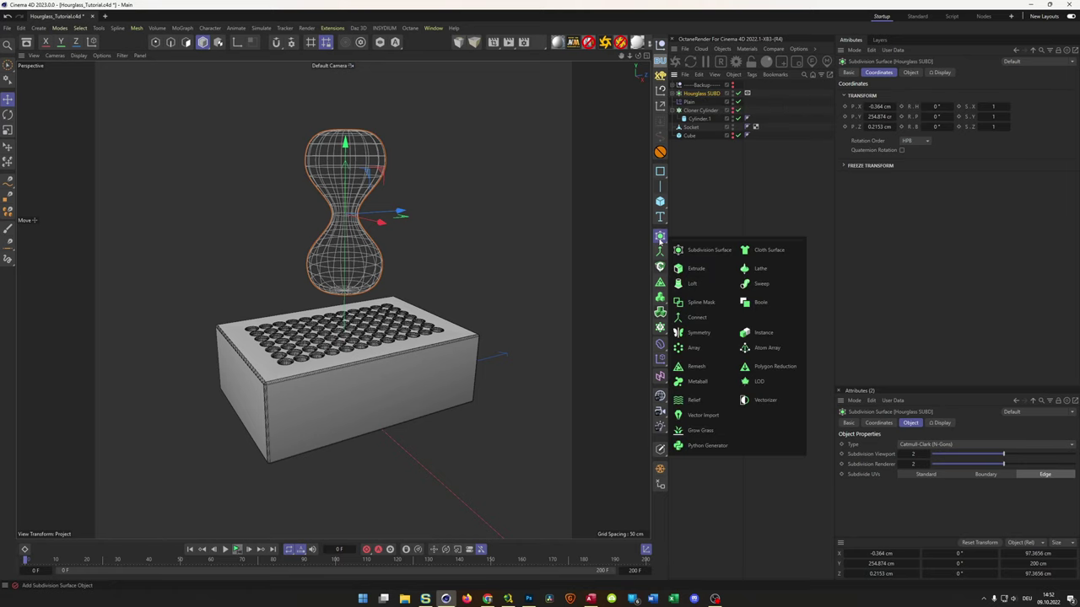
left_click(762, 332)
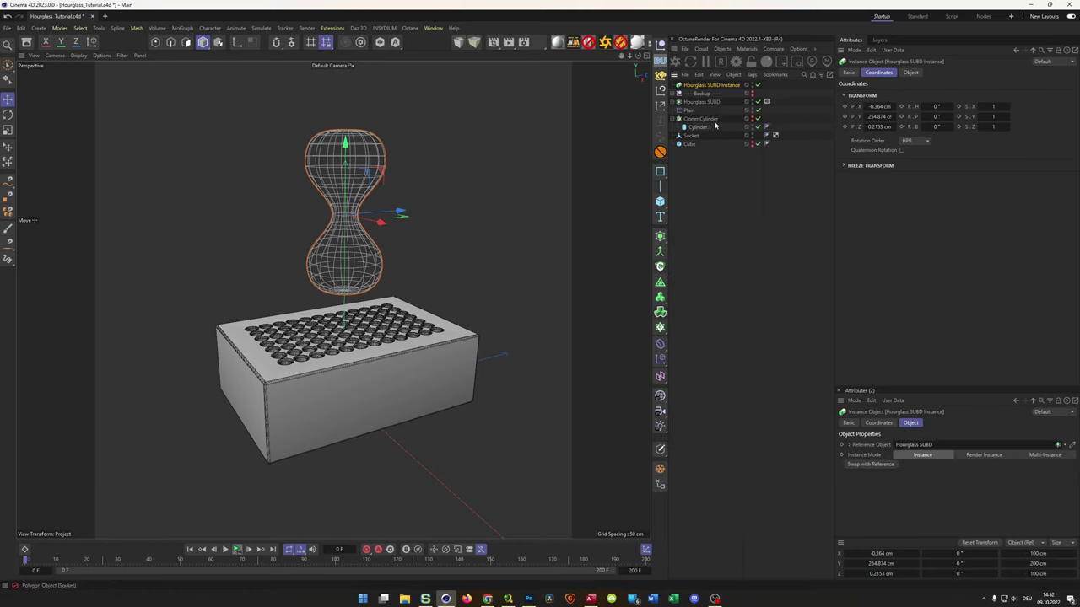
left_click_drag(711, 86, 701, 145)
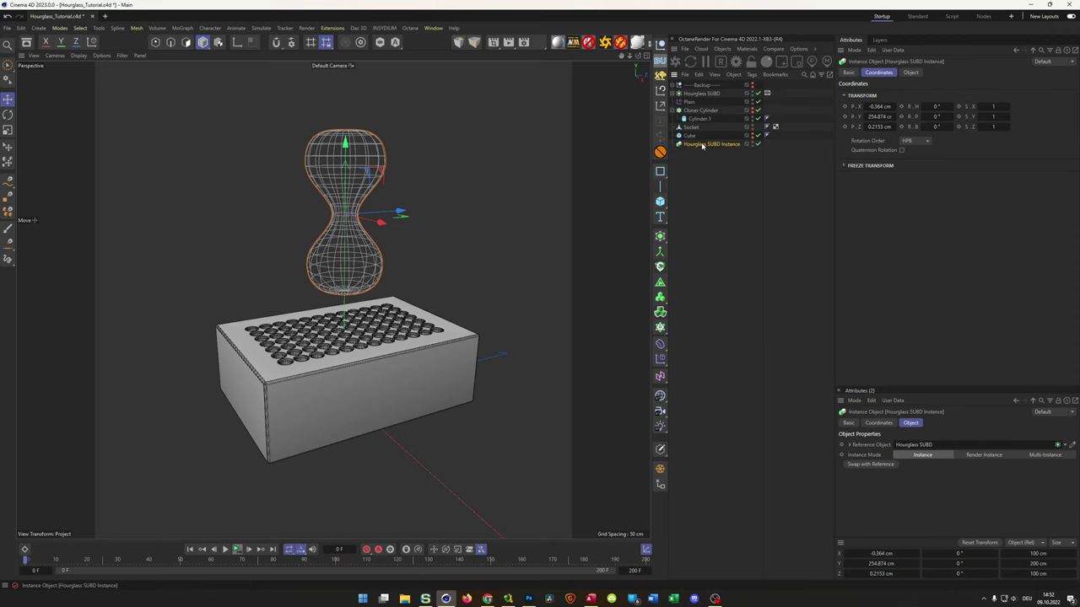
Set a 90° pitch on both the Hourglass SUBD and its new instance.
left_click(707, 94)
left_click(936, 116)
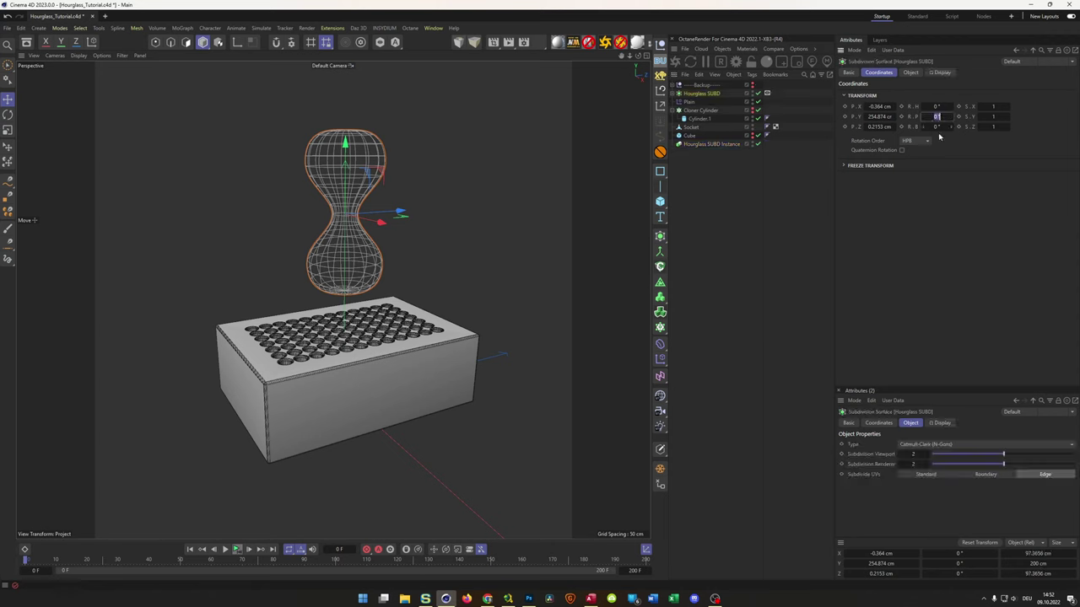
type("90")
key("Return")
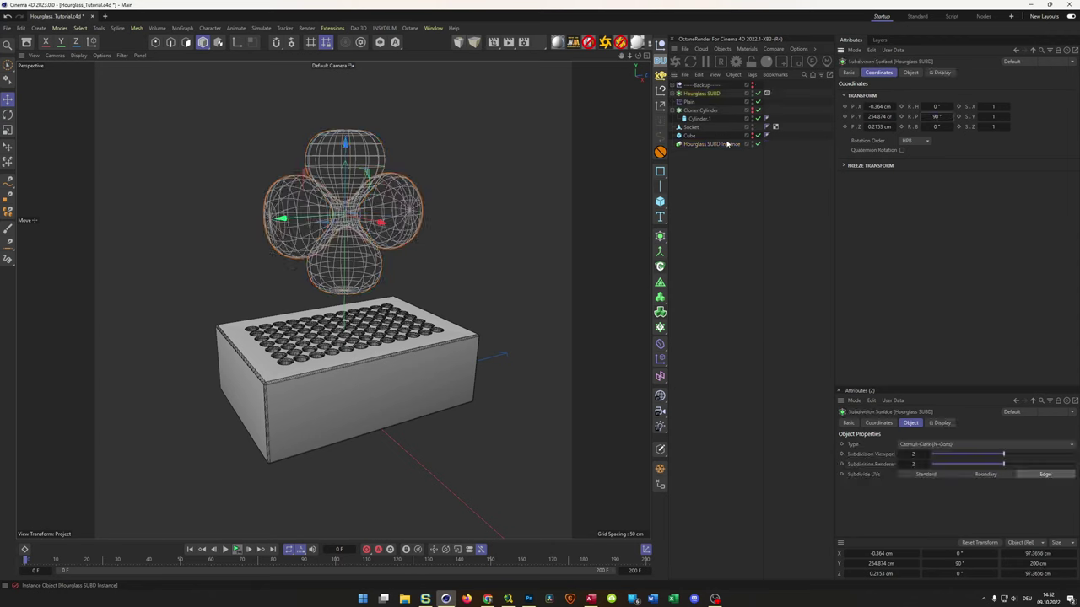
left_click(721, 145)
left_click(937, 116)
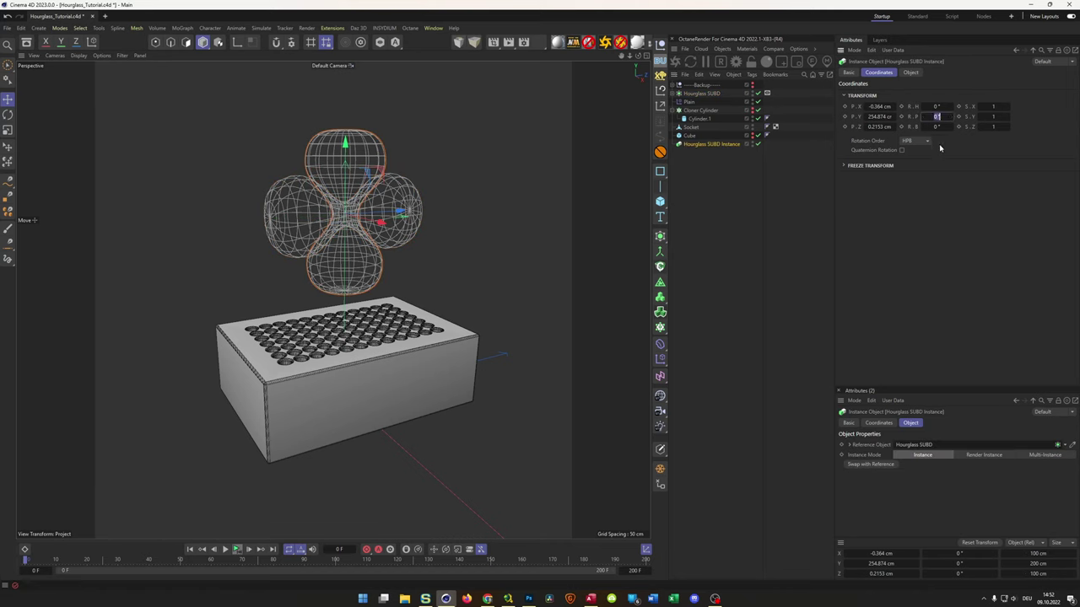
type("90")
key("Return")
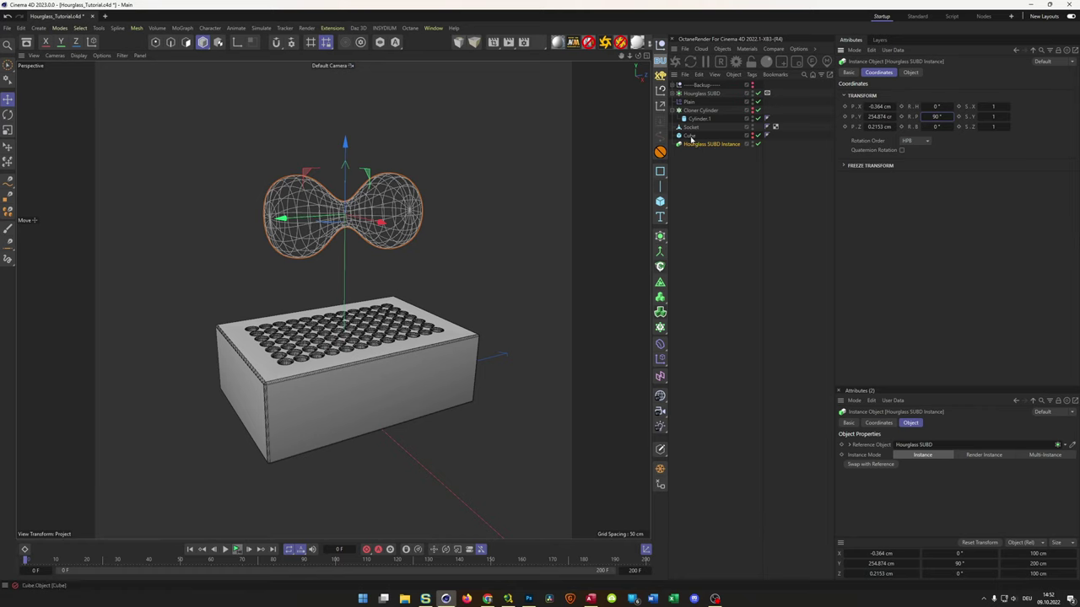
Unhide the Cube and wrap it in a Volume Mesher.
left_click(688, 136)
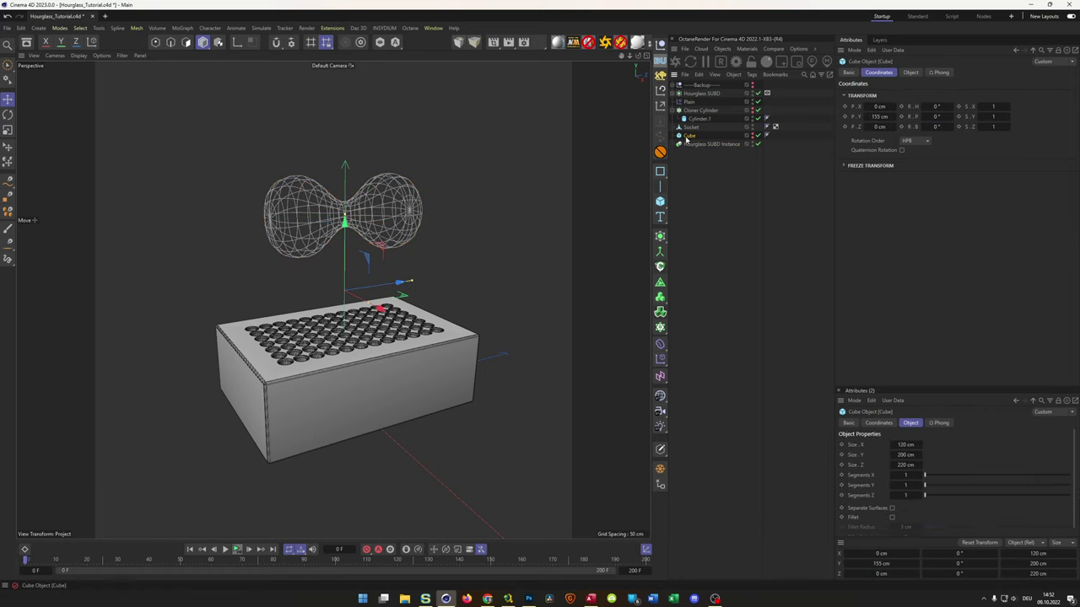
left_click(752, 136)
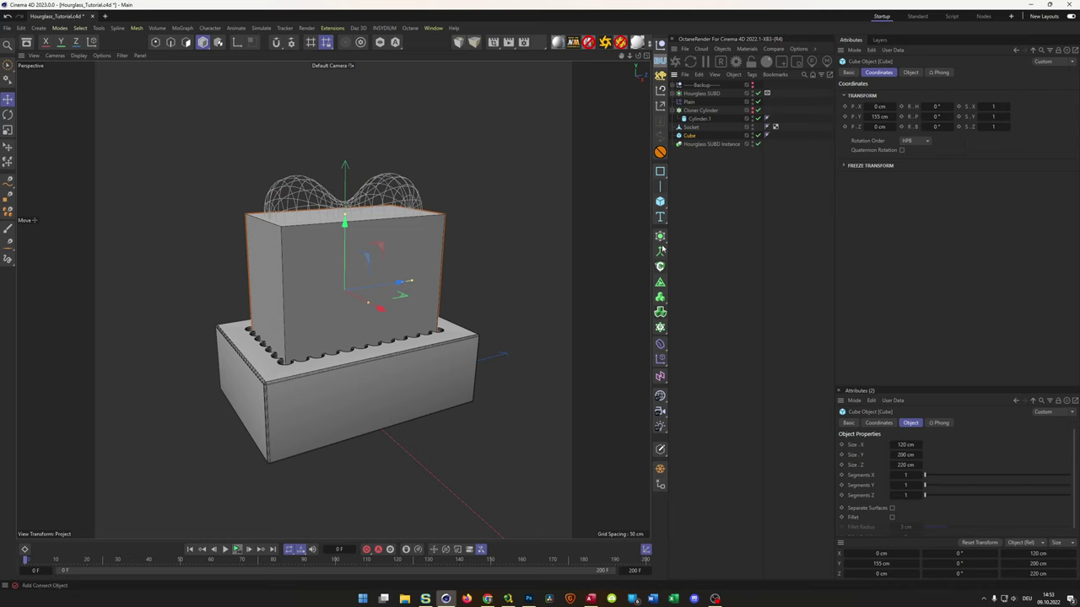
left_click(660, 313, "alt")
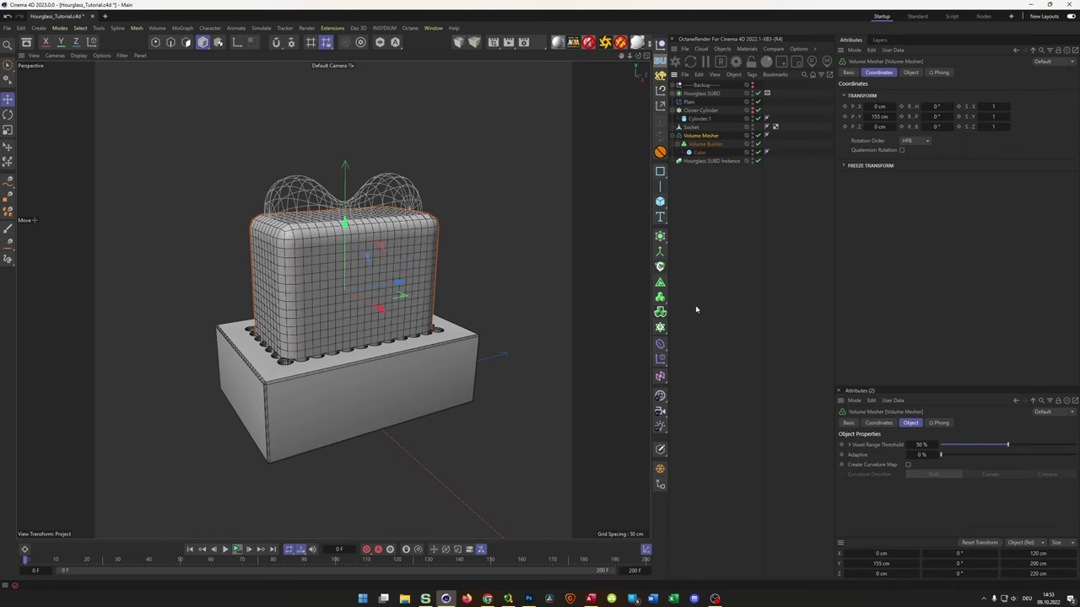
Set the Volume Builder voxel size to 1 cm and add the Hourglass SUBD Instance.
left_click(705, 144)
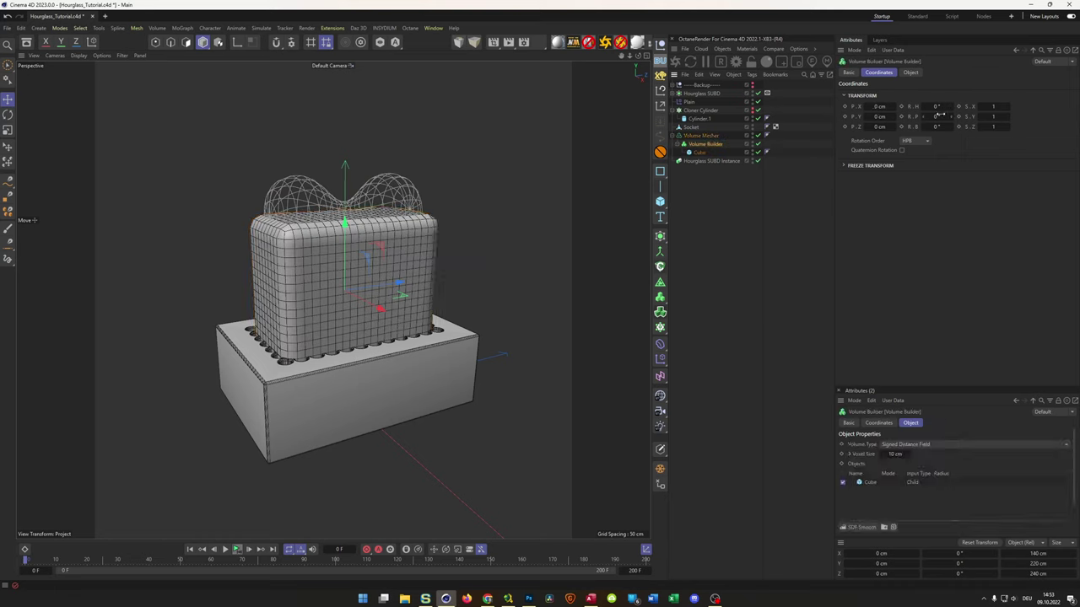
left_click(911, 73)
double_click(899, 103)
type("1")
key("Return")
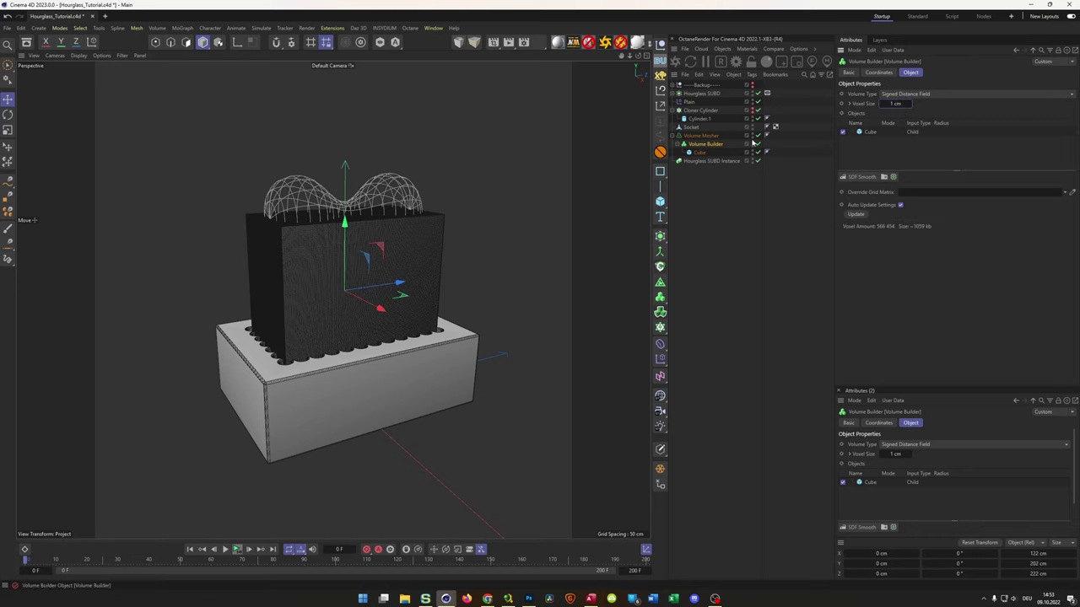
left_click_drag(707, 151, 706, 152)
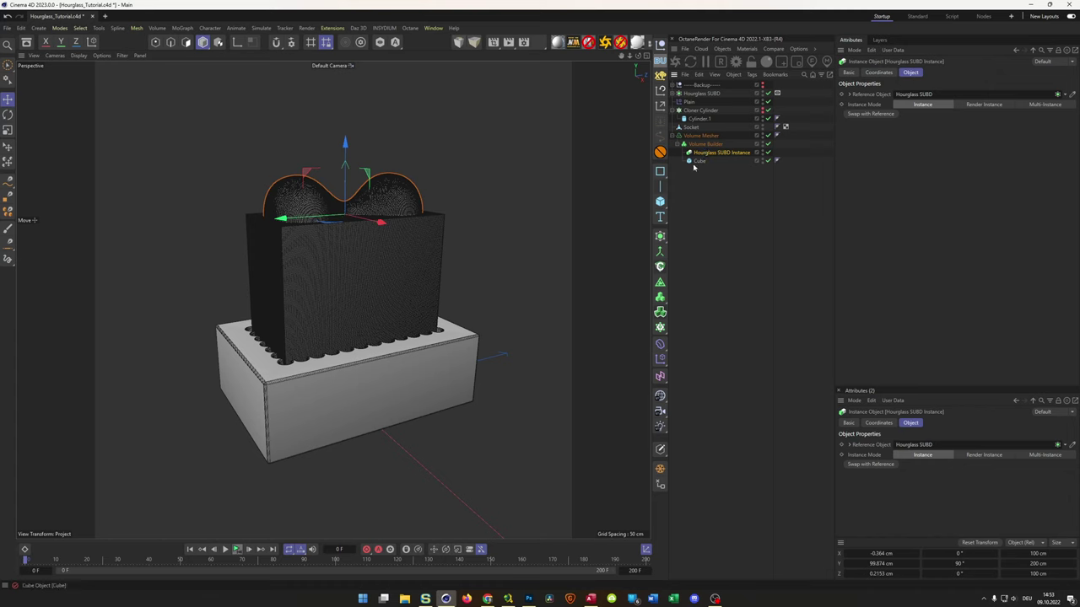
Switch the Hourglass SUBD Instance in the Volume Builder from Union to Intersect, then orbit to view the cut hourglass.
key("Up")
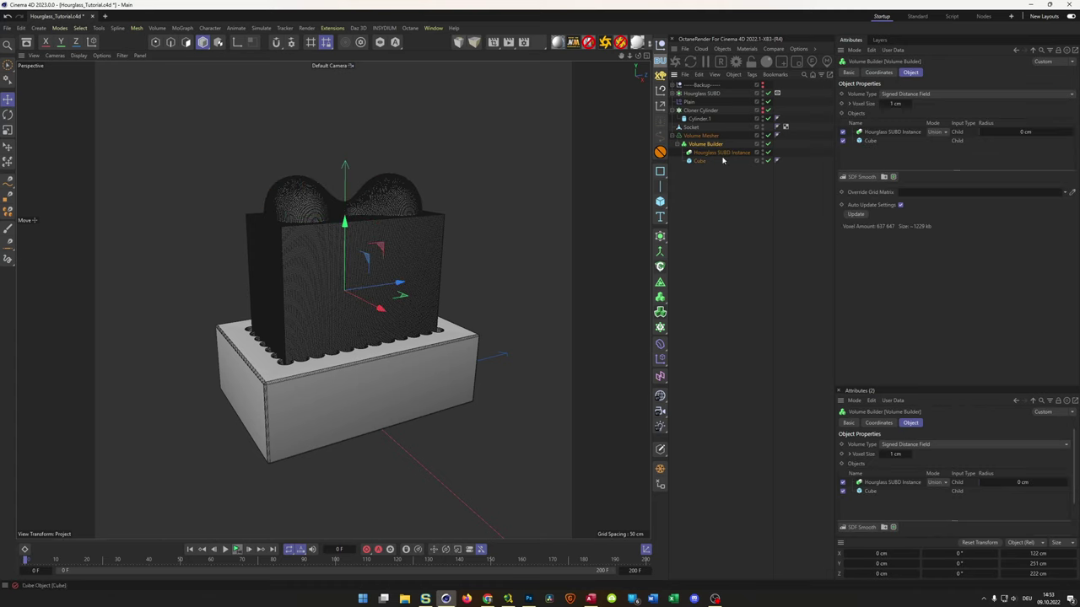
left_click(933, 132)
left_click(939, 162)
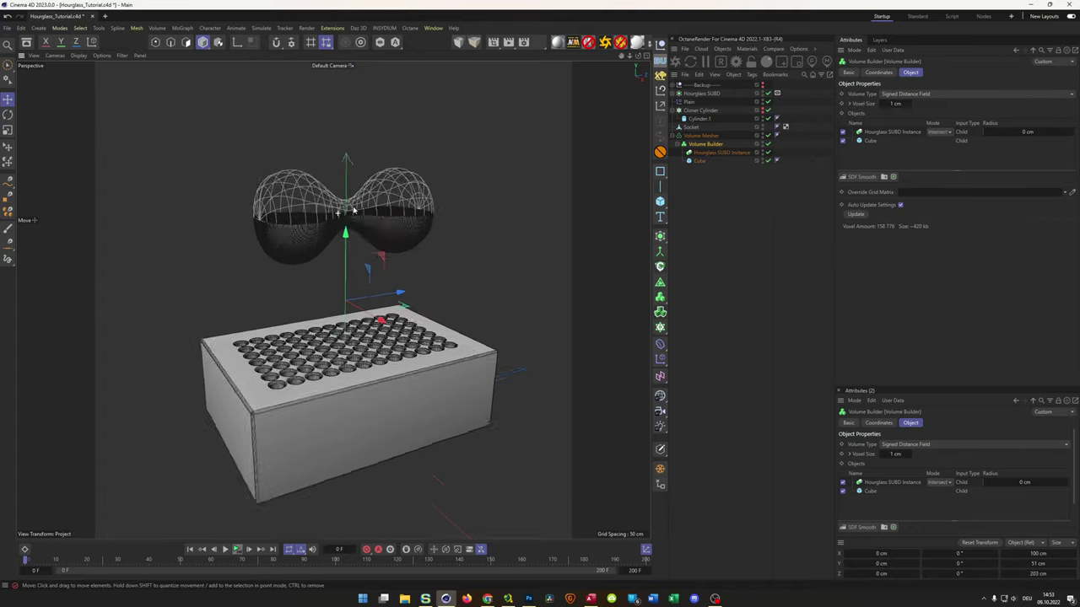
scroll(354, 210, "up", 5)
left_click_drag(353, 210, 277, 247, "alt")
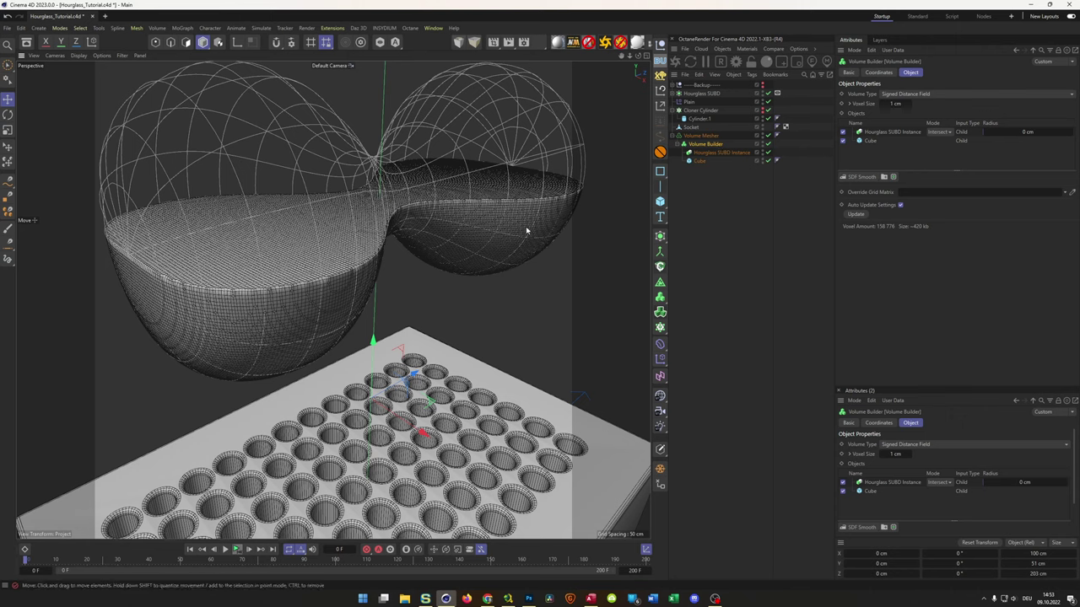
Group the Volume Mesher under a new Null and add a Displacer deformer inside it.
left_click(700, 135)
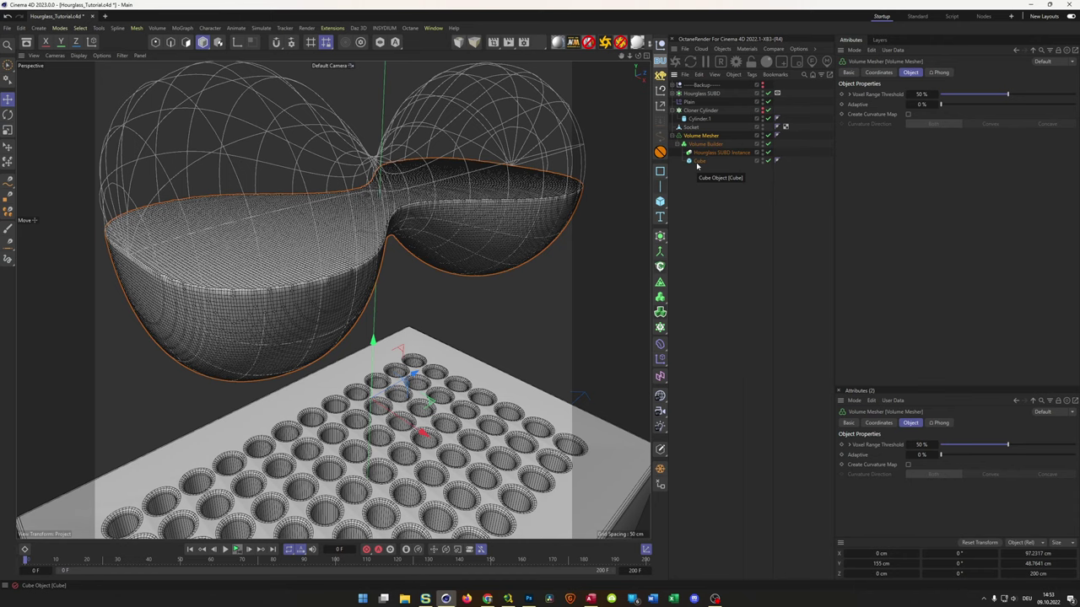
key("alt+g")
left_click(679, 136)
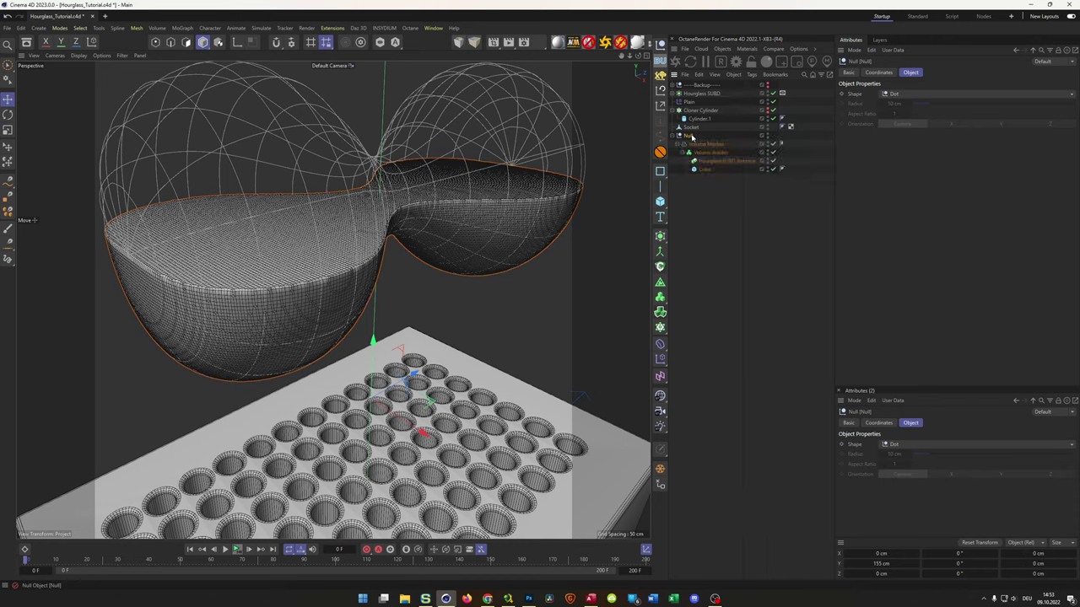
left_click(661, 345)
left_click(700, 519)
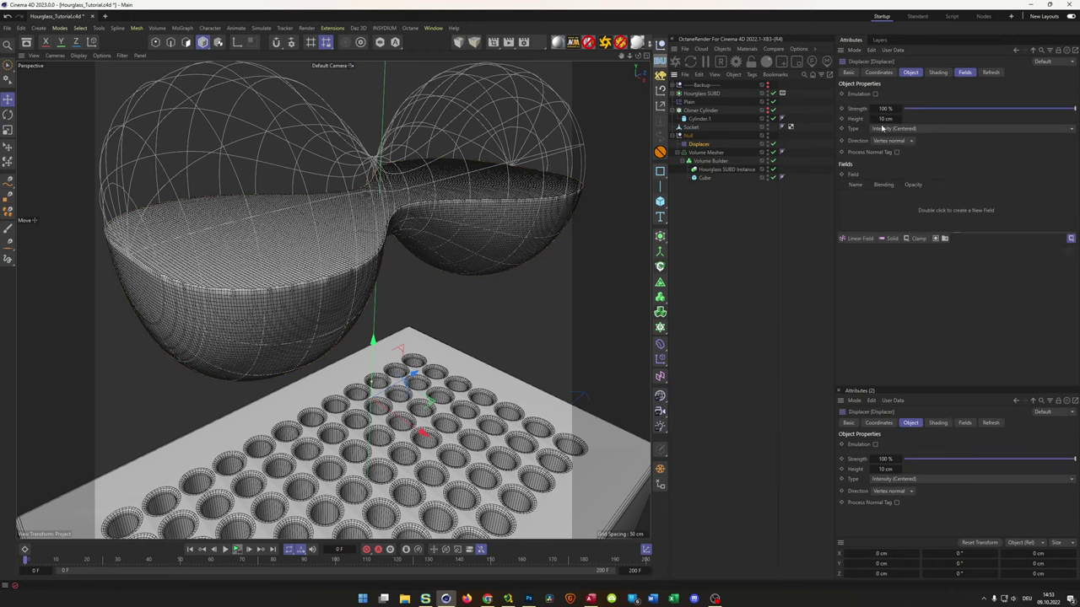
Give the Displacer a Noise shader, move it out of the Null, and delete the Null.
left_click(940, 72)
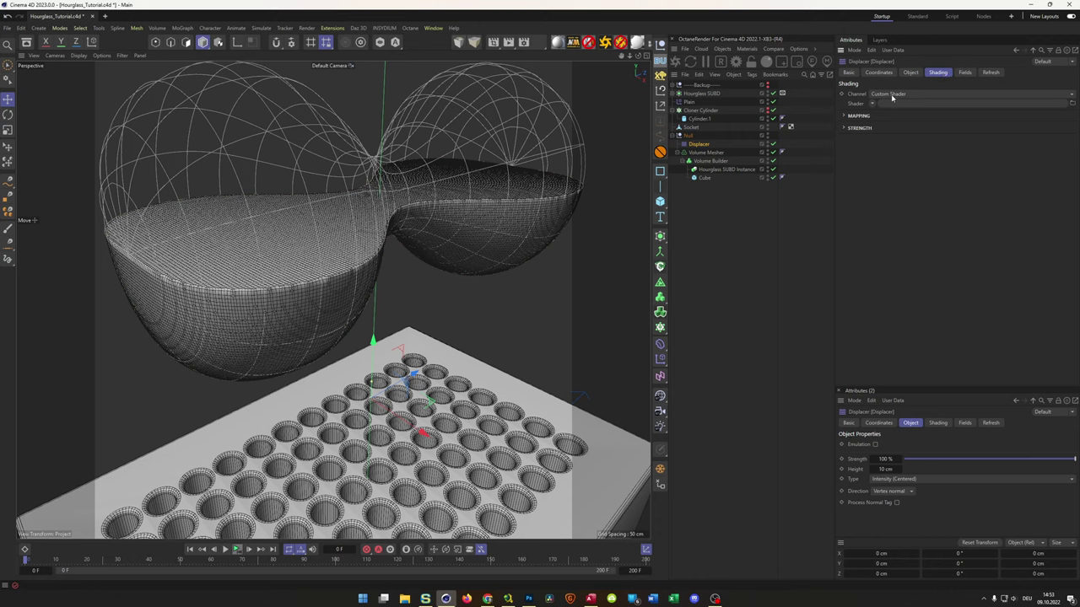
left_click(872, 104)
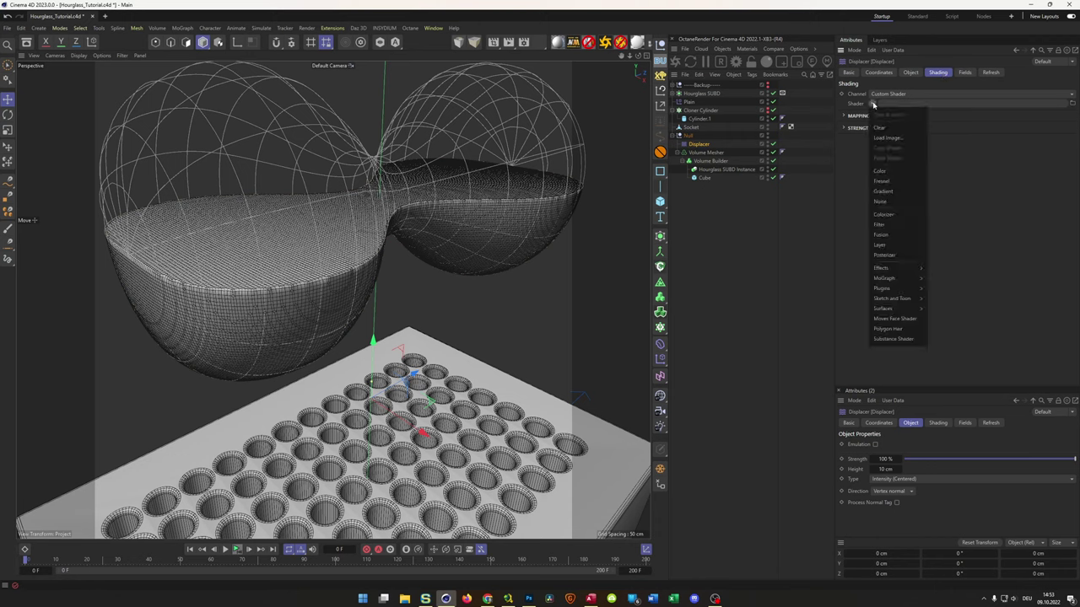
left_click(907, 204)
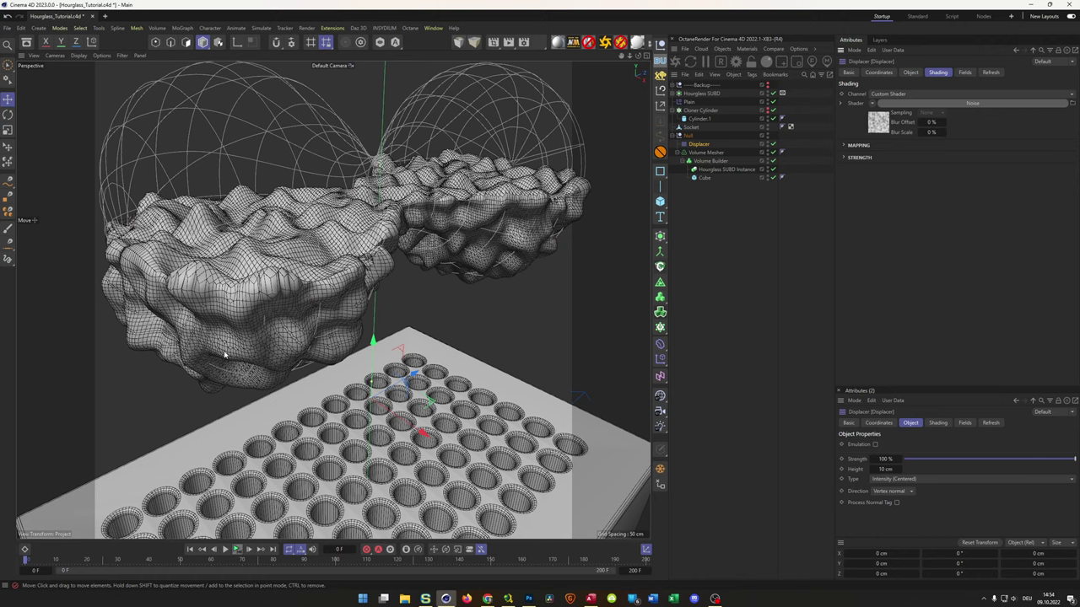
left_click_drag(700, 144, 713, 221)
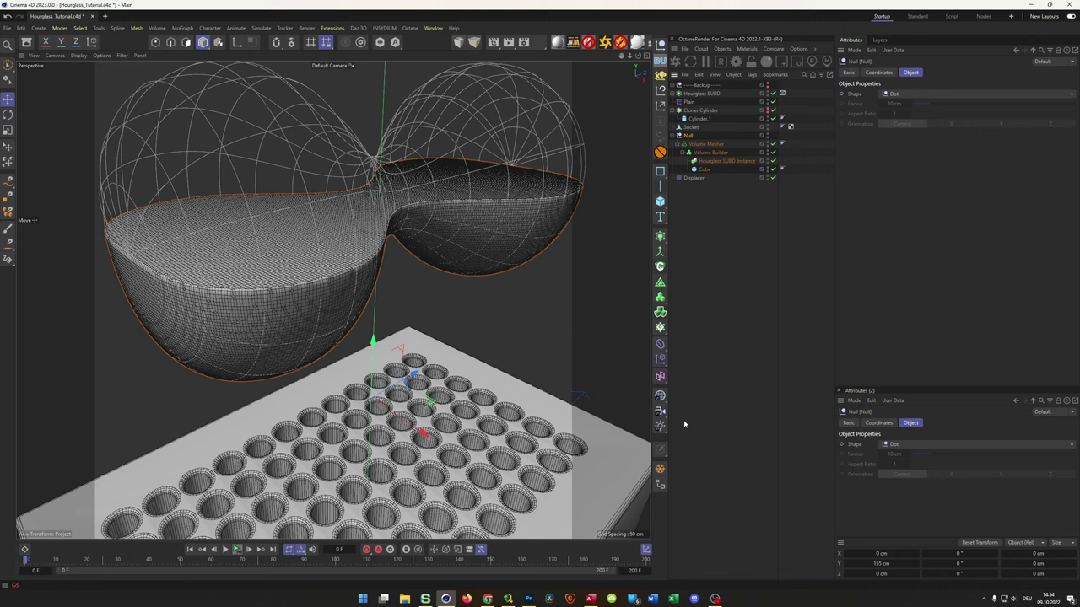
key("Delete")
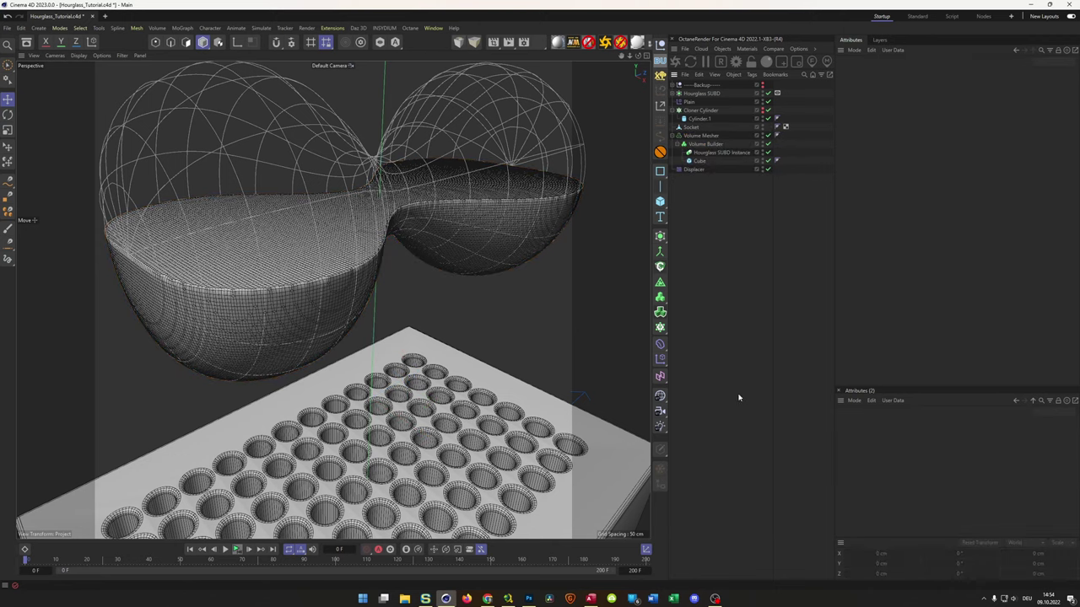
Turn off the Volume Mesher and set the Cube's Segments X to 100.
left_click(699, 163)
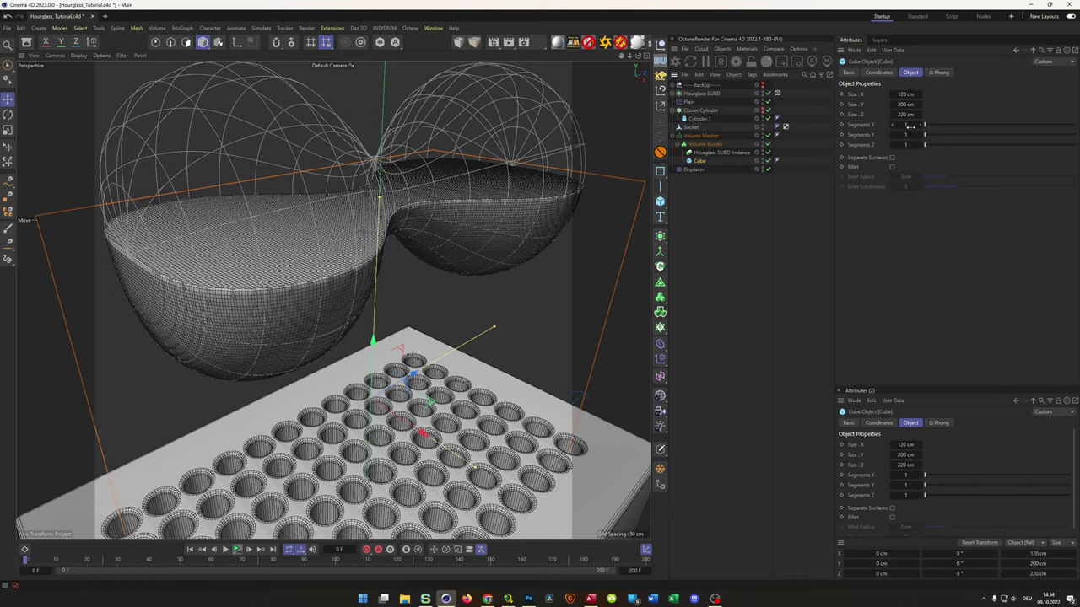
left_click(908, 125)
left_click(767, 136)
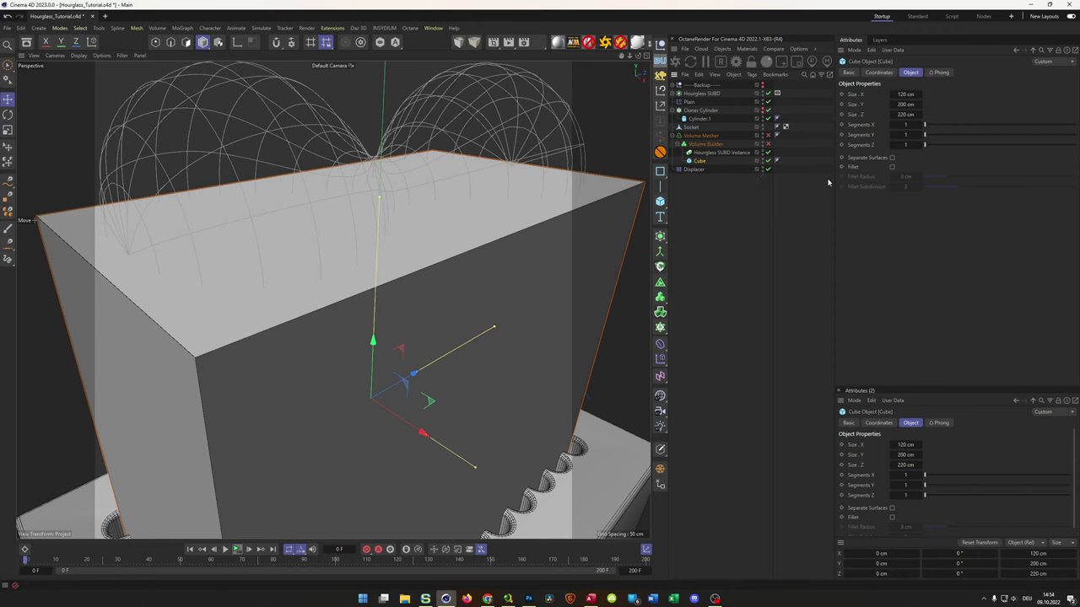
mouse_move(905, 125)
left_mouse_down()
mouse_move(944, 125)
mouse_move(899, 126)
left_mouse_up()
key("0")
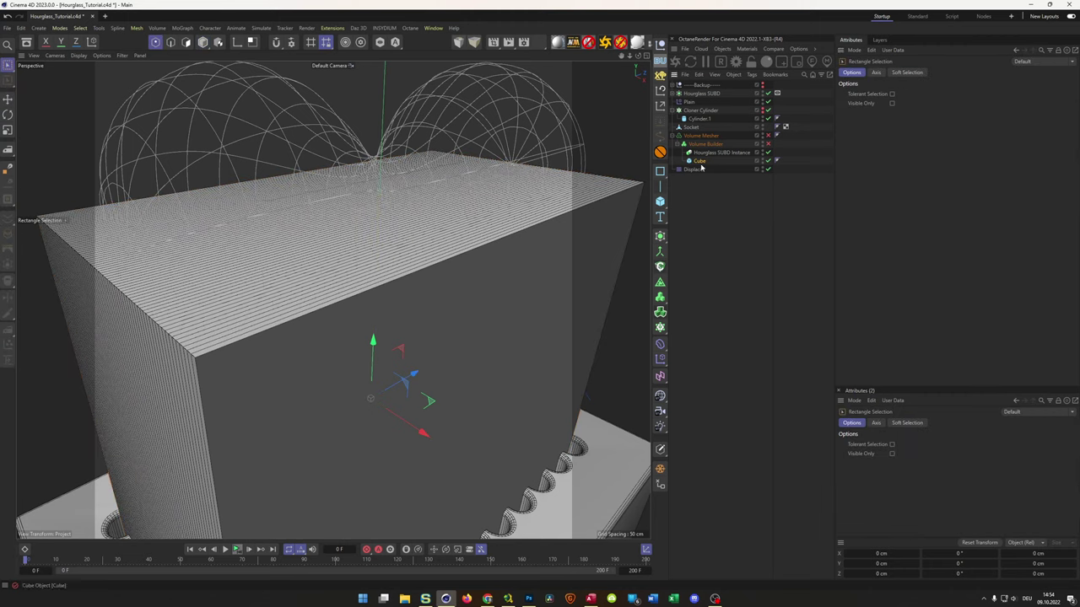
left_click(702, 160)
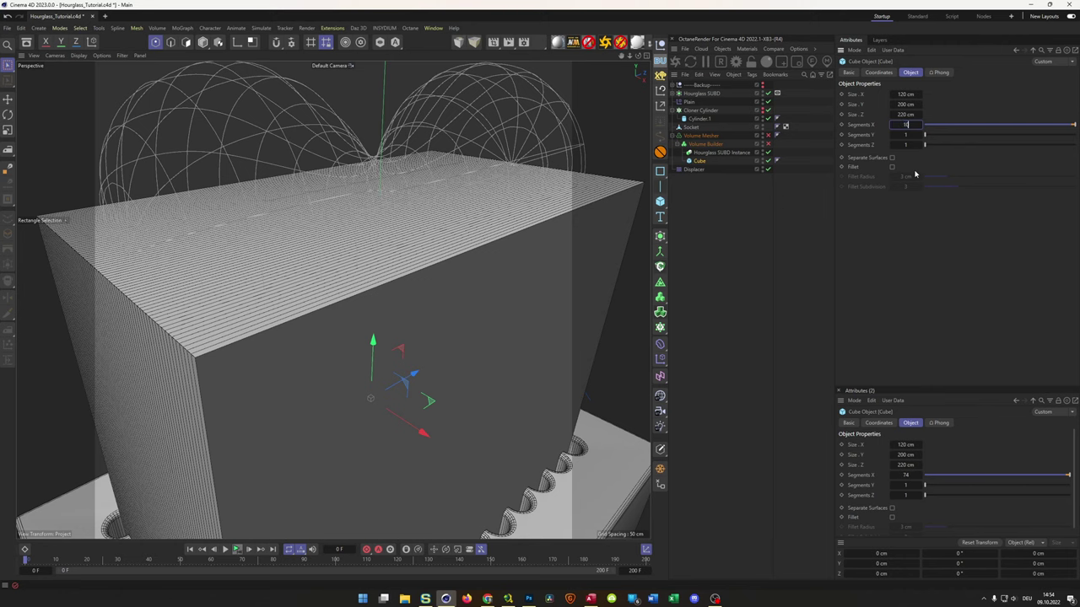
key("Tab")
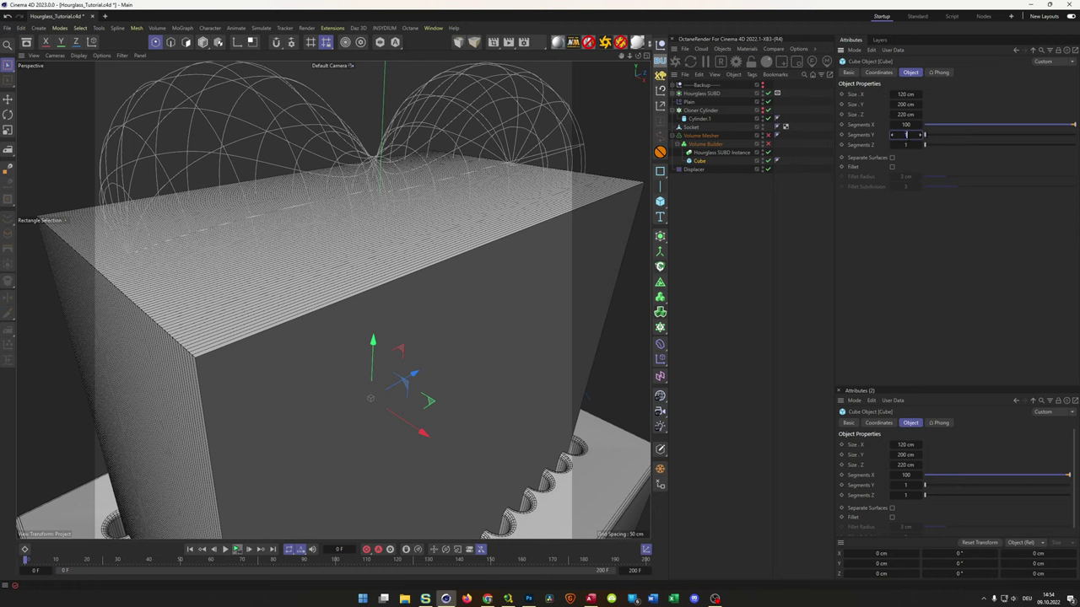
Set the Cube's Segments Y and Z to 200, then re-enable volume meshing.
left_click_drag(902, 134, 892, 134)
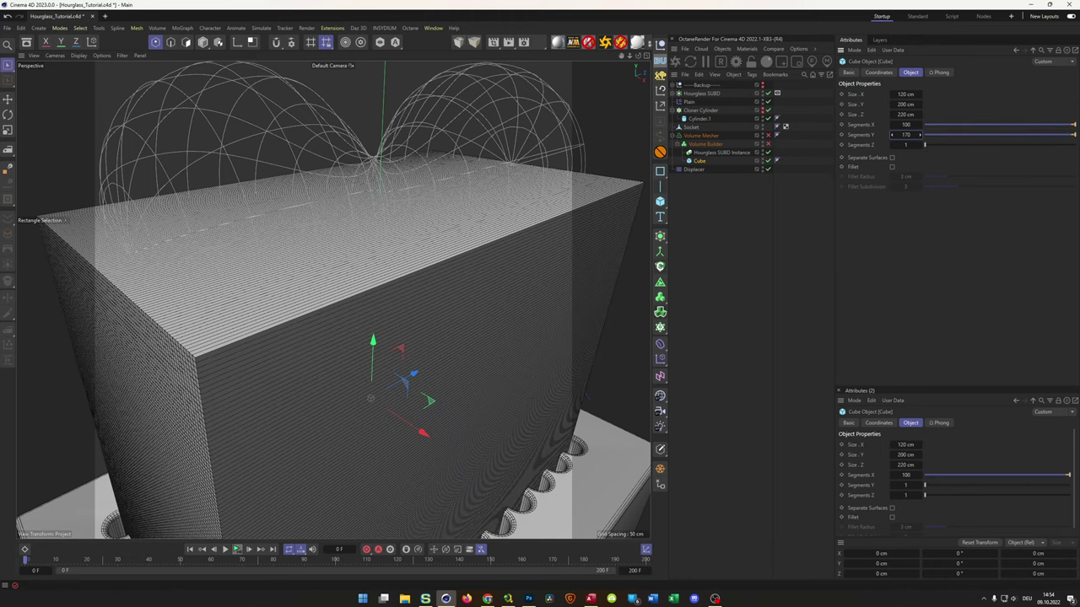
double_click(902, 134)
type("200")
key("Tab")
type("200")
key("Return")
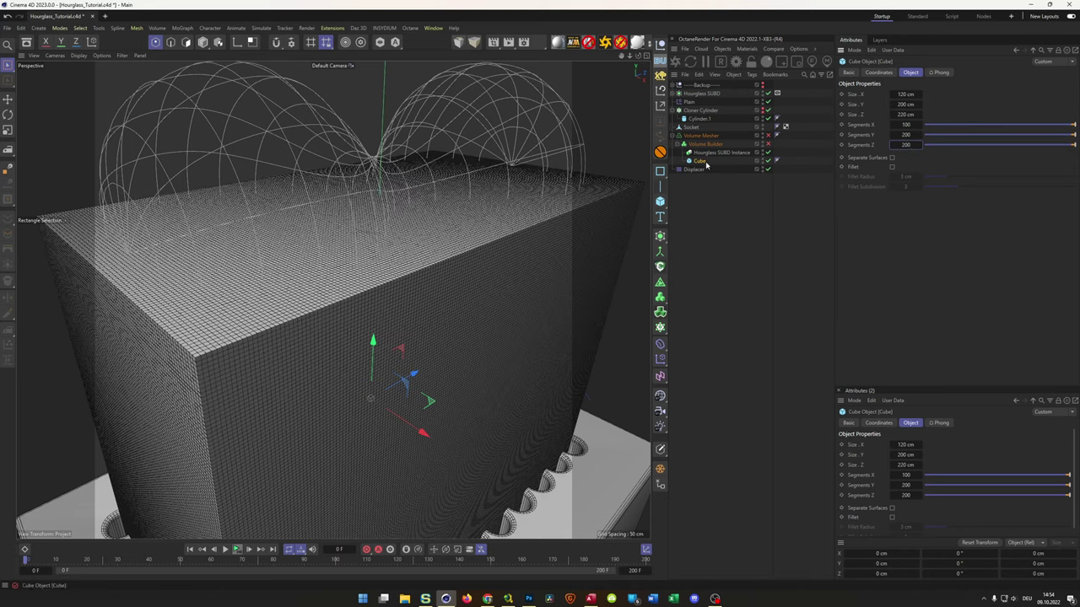
left_click(767, 143)
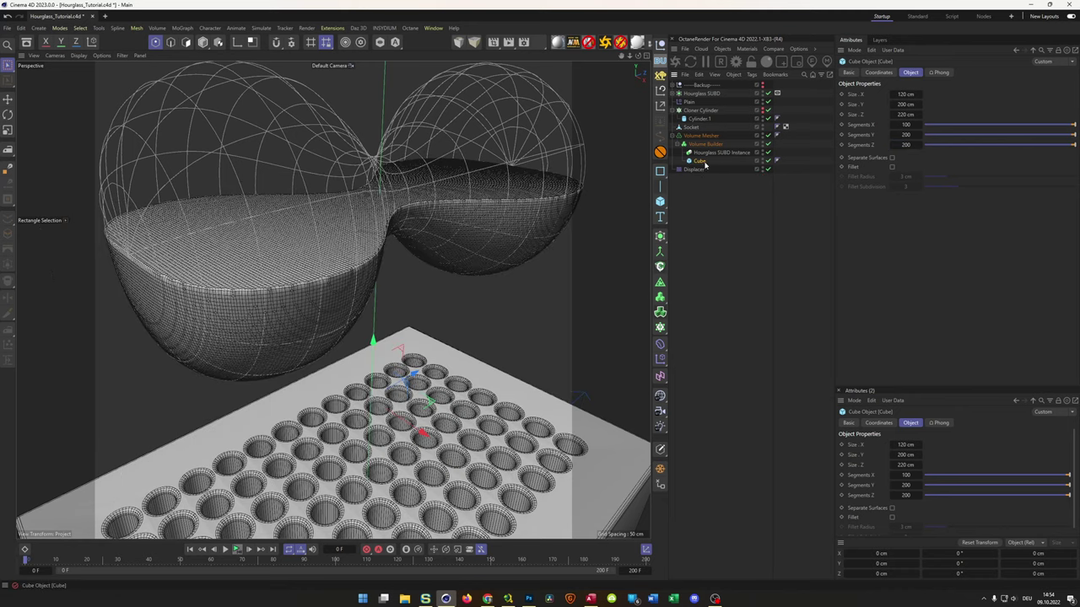
Move the Displacer under the Cube and set its Noise shader space to World.
left_click_drag(696, 172, 707, 165)
mouse_move(316, 263)
left_mouse_down("alt")
mouse_move(294, 255)
mouse_move(301, 299)
mouse_move(322, 246)
left_mouse_up("alt")
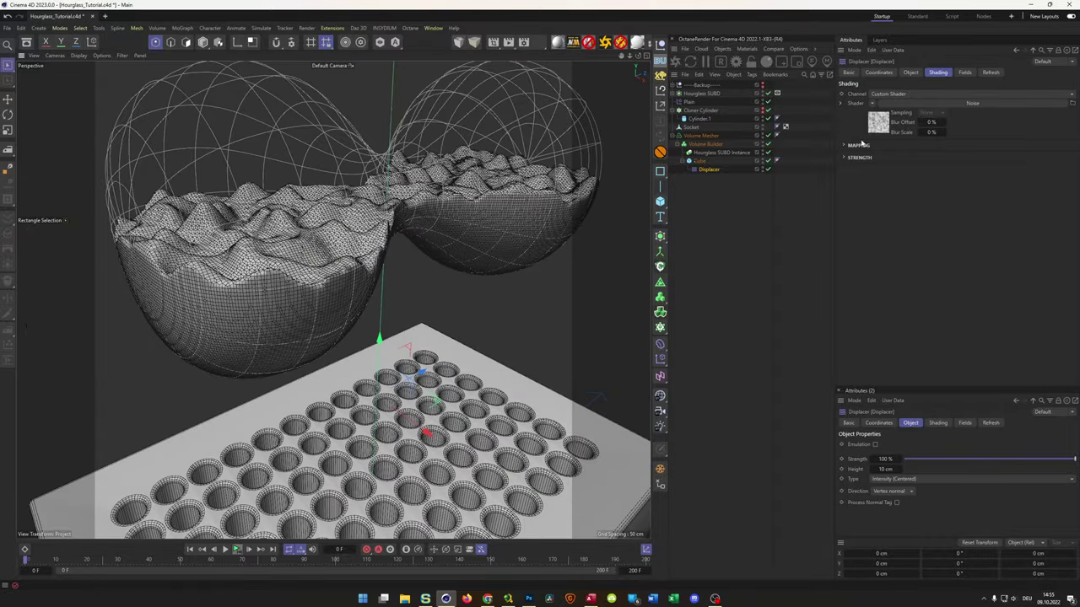
left_click(878, 123)
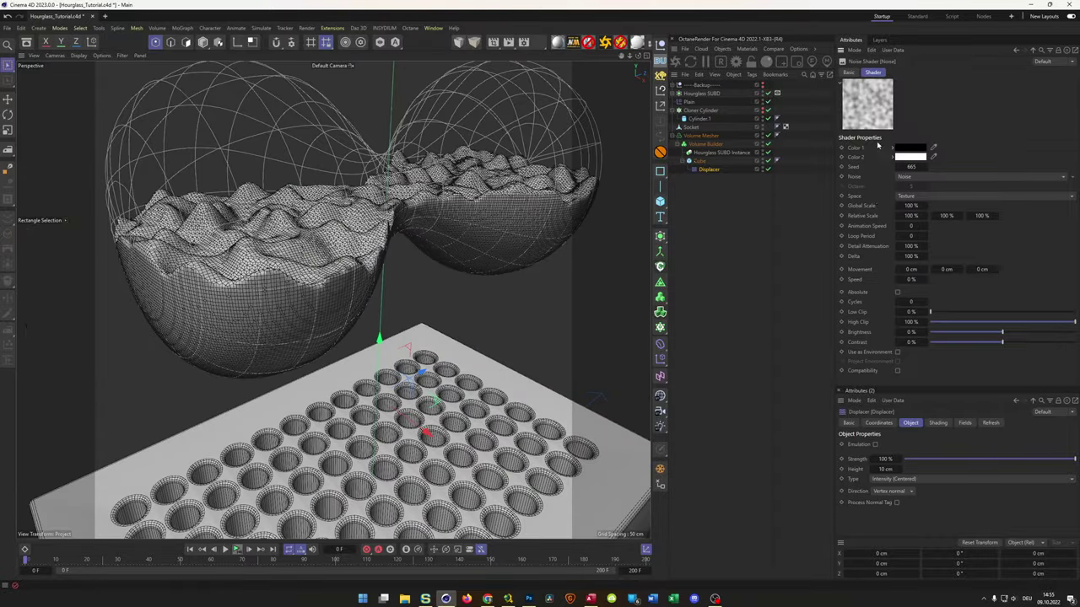
left_click(917, 197)
left_click(923, 240)
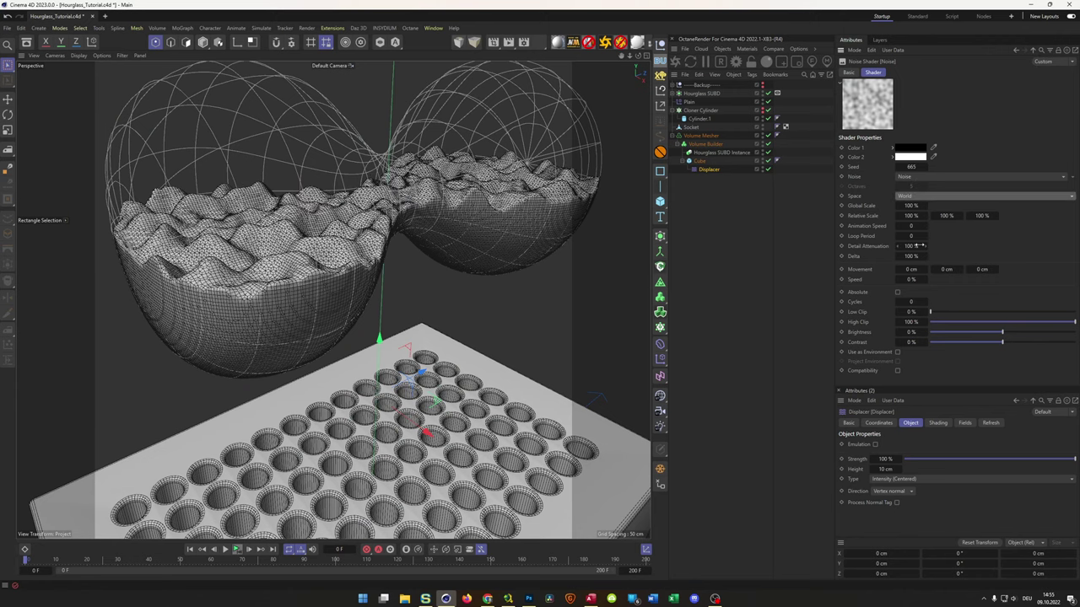
Switch the noise type to FBM with a 300 % global scale.
left_click(920, 176)
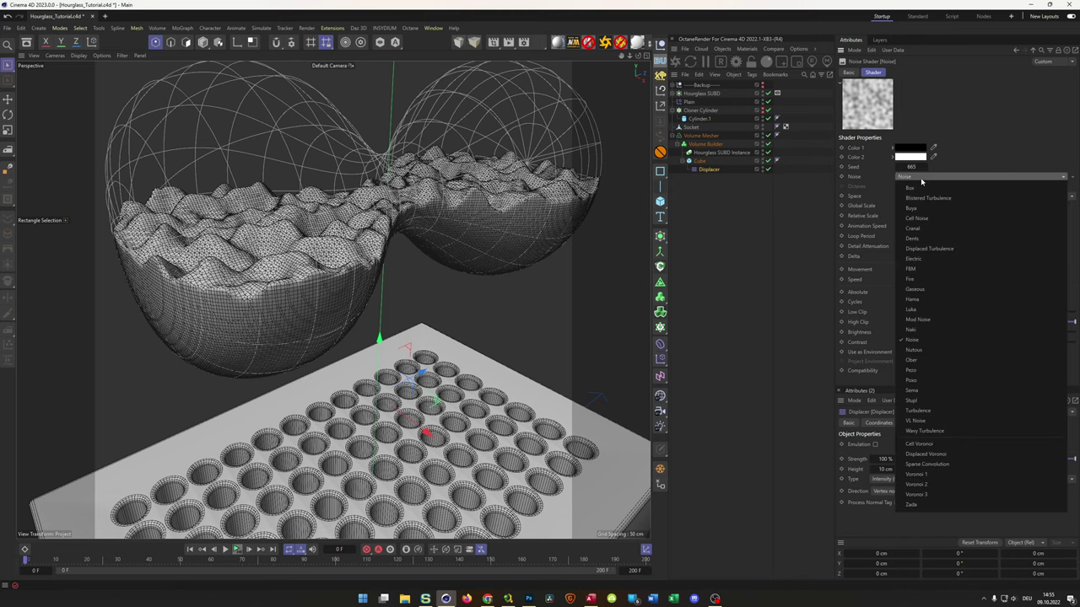
left_click(934, 269)
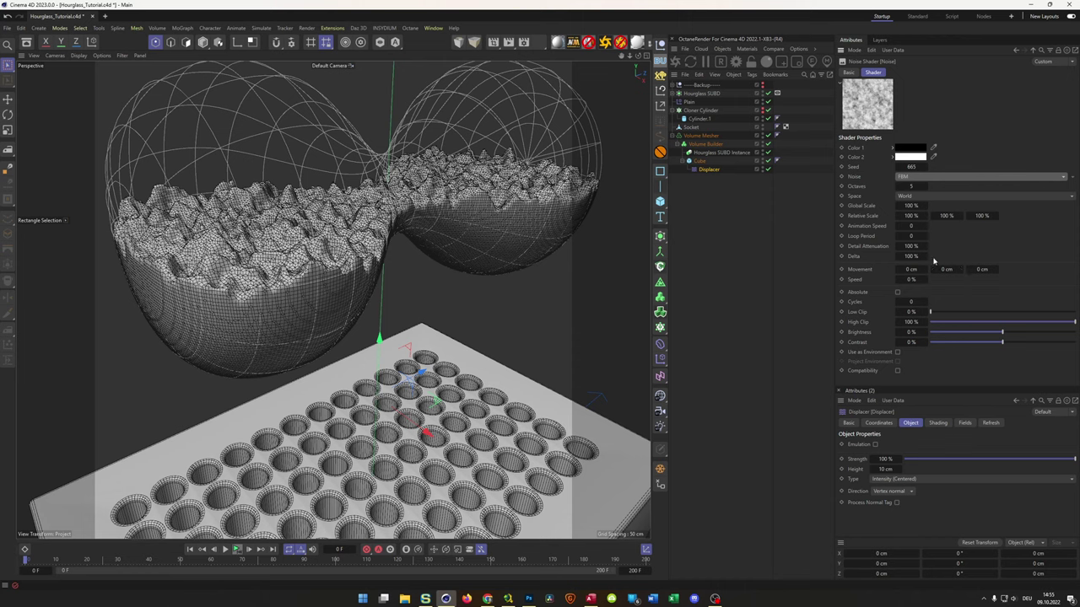
left_click(911, 205)
type("300")
key("Return")
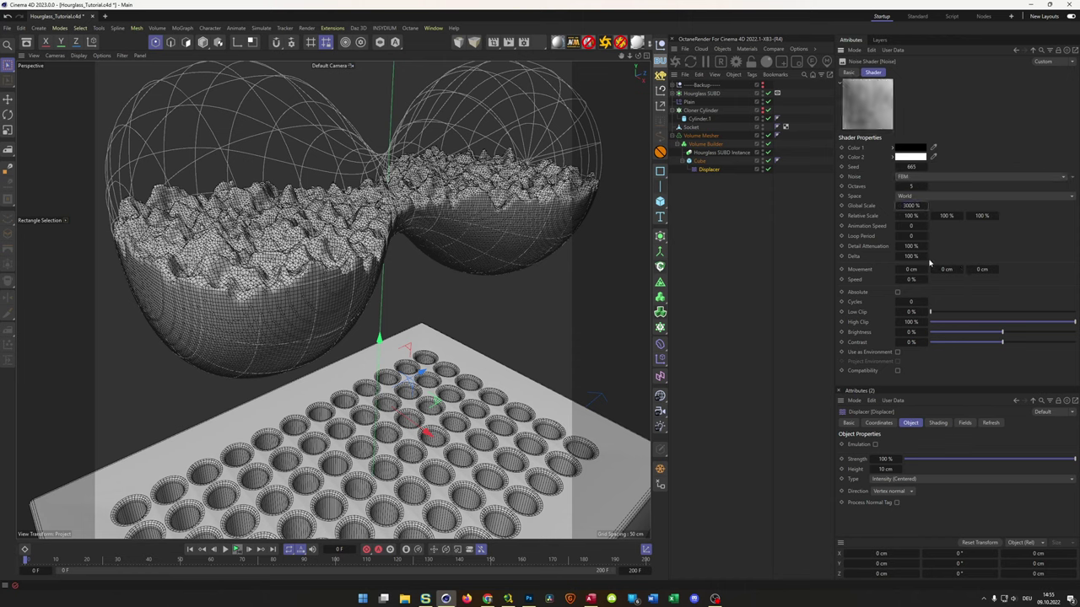
left_click_drag(372, 298, 322, 266, "alt")
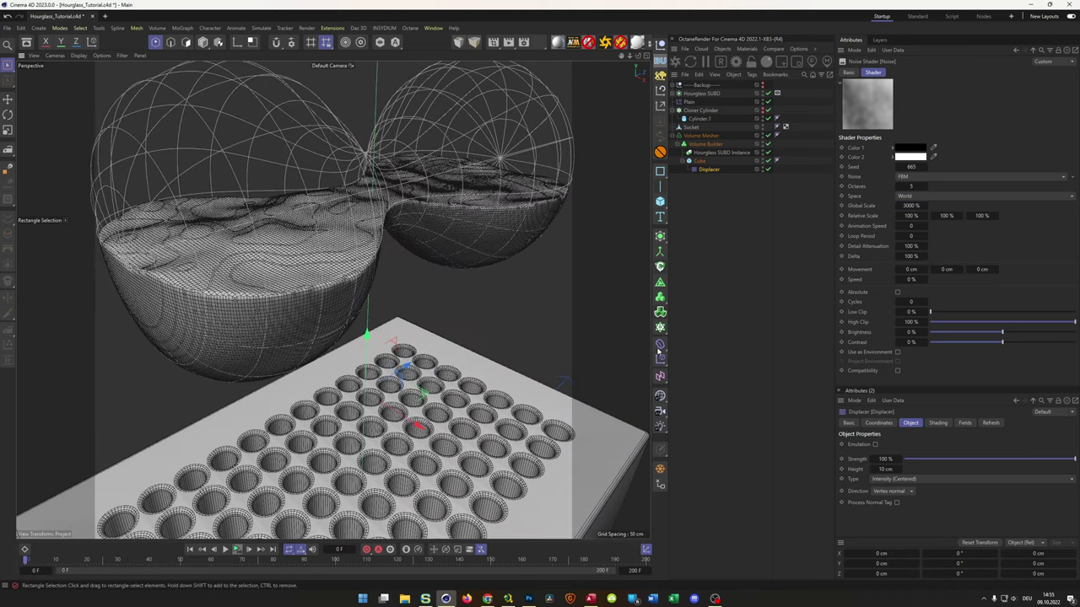
Set the noise Animation Speed to 0.3 and Loop Period to 8.
left_click(905, 226)
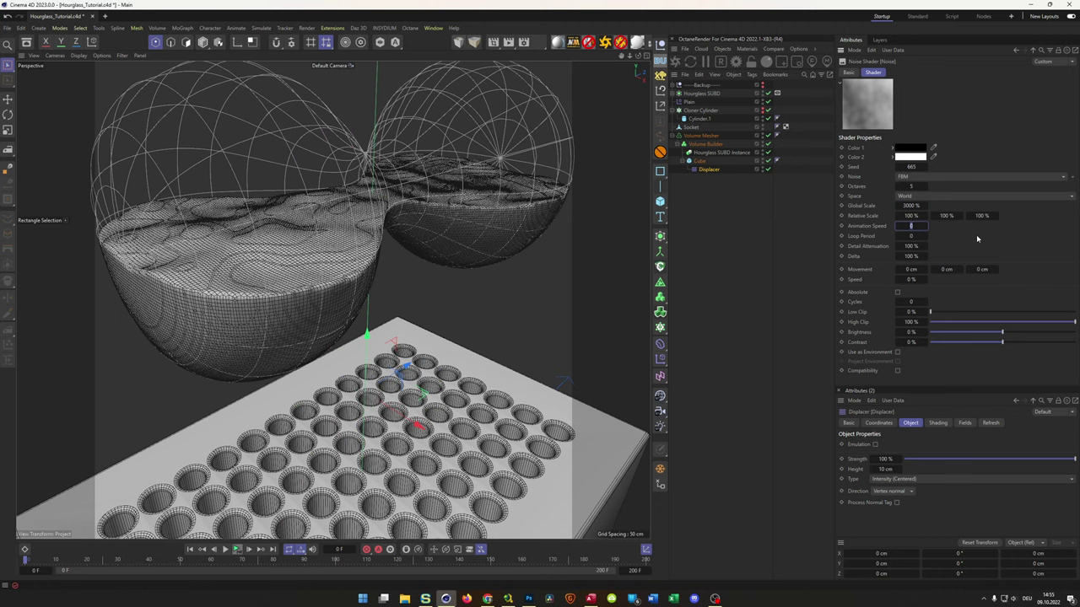
type("0.3")
key("Tab")
type("8")
key("Return")
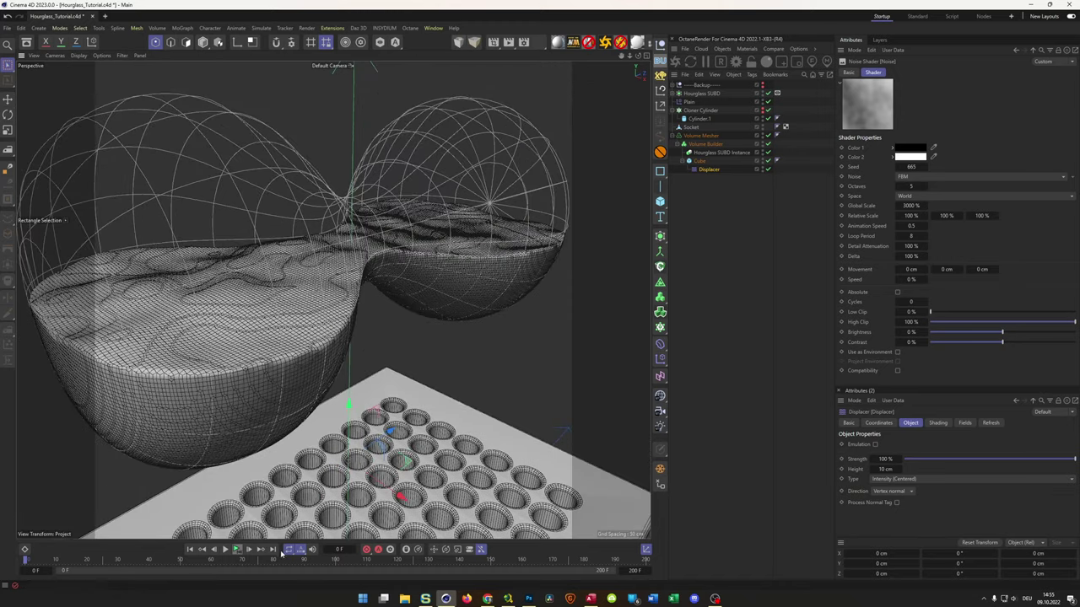
Play and pause the timeline to preview the rippling hourglass surface.
left_click(237, 549)
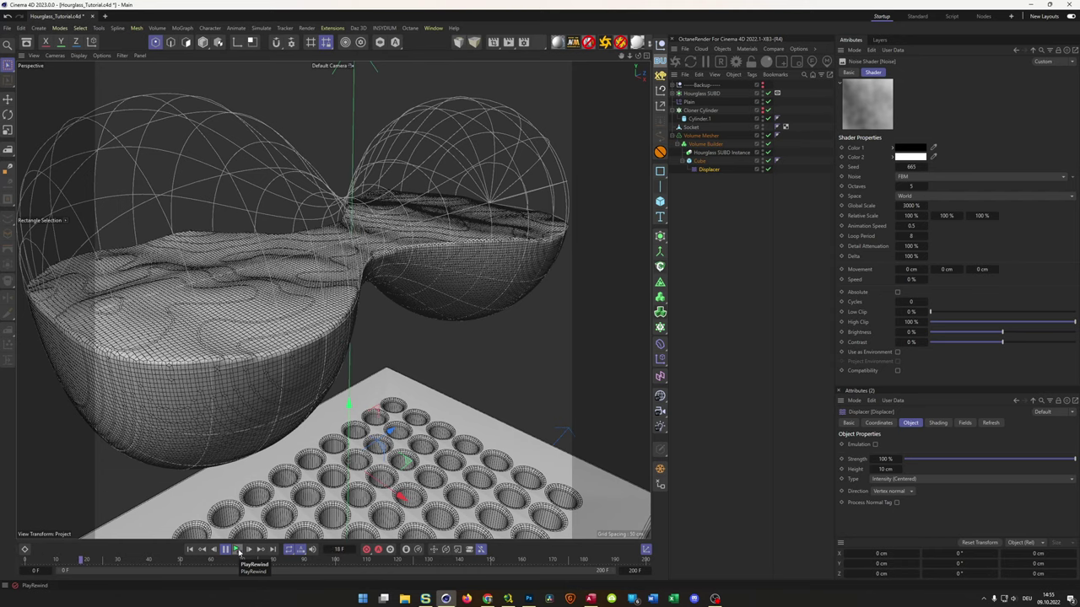
left_click(237, 549)
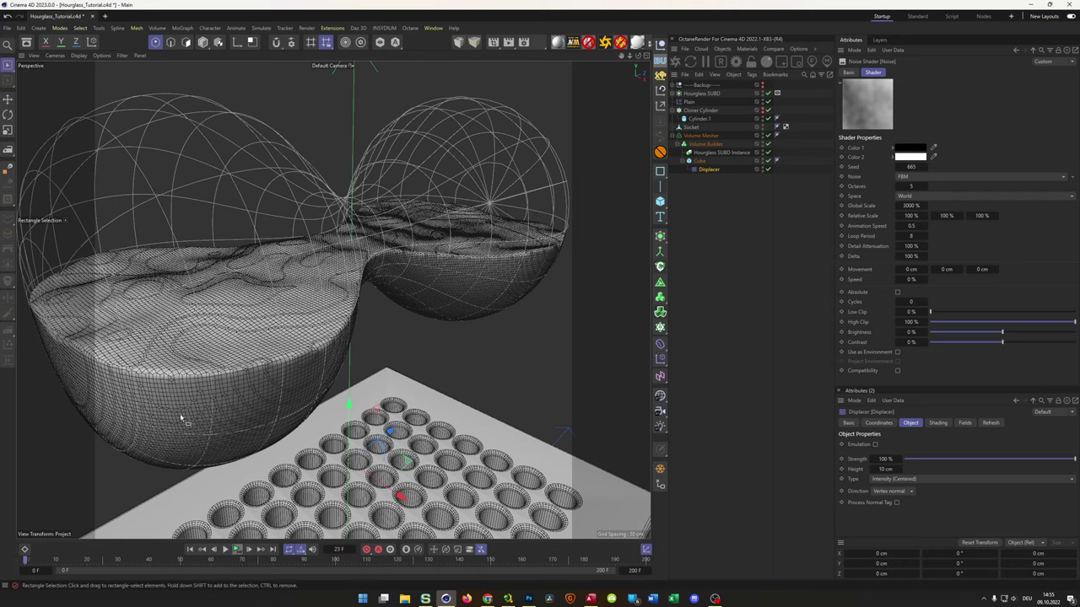
left_click_drag(180, 413, 184, 385, "alt")
scroll(186, 384, "up", 2)
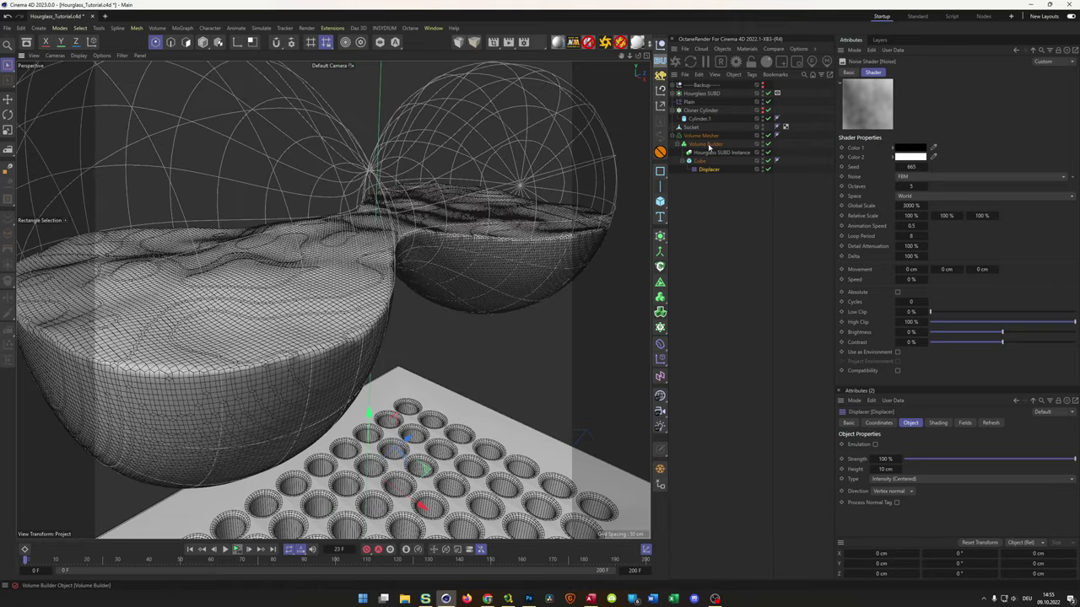
Expand Hourglass SUBD, disable its Subdivision Surface, and orbit in to inspect the faceted volume.
left_click(763, 95)
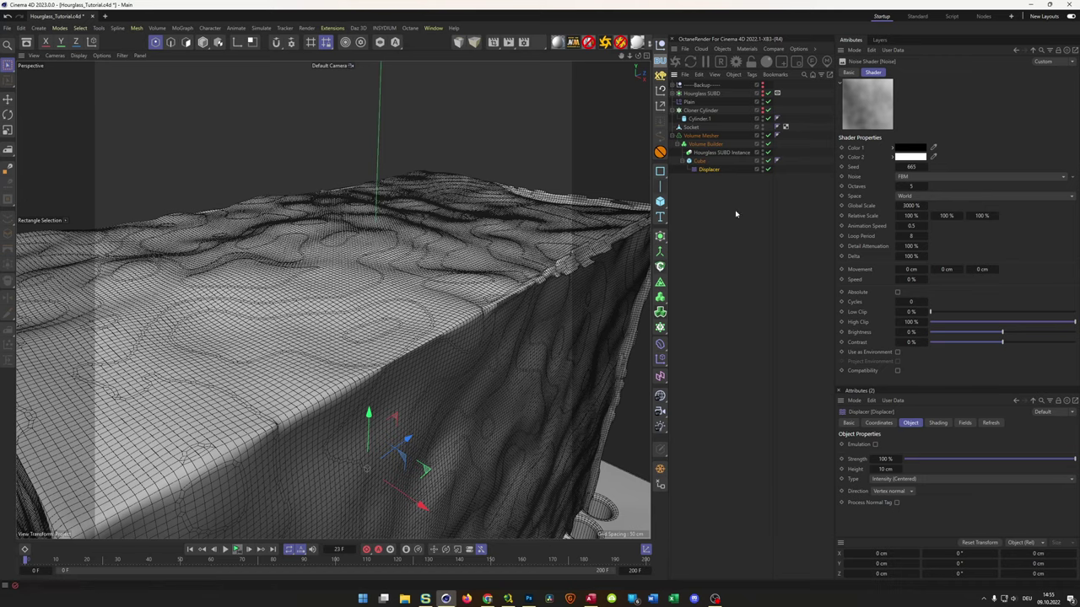
left_click(763, 94)
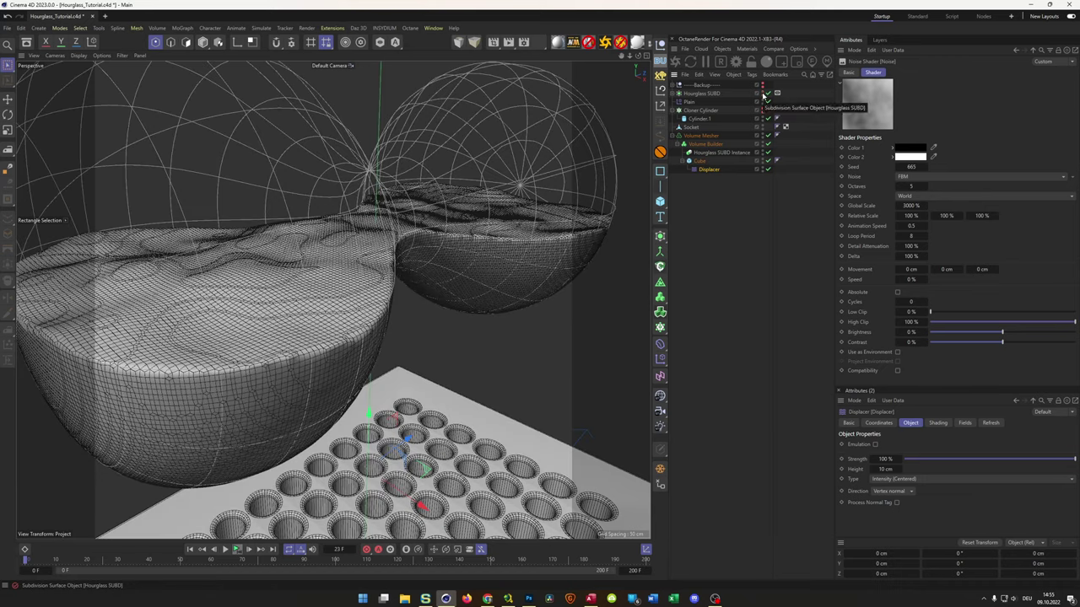
left_click(677, 93)
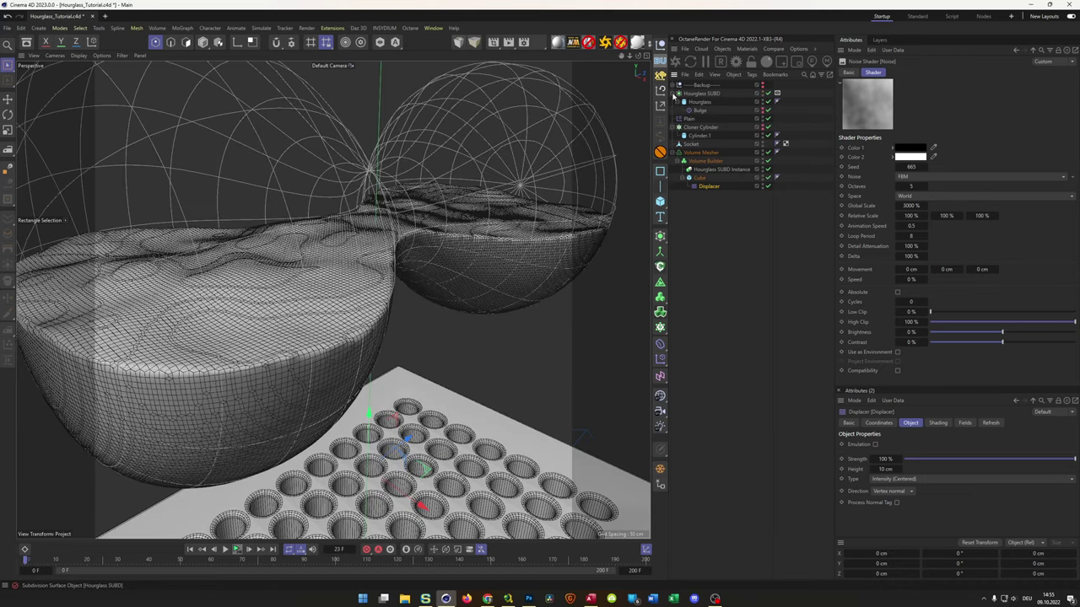
left_click(768, 94)
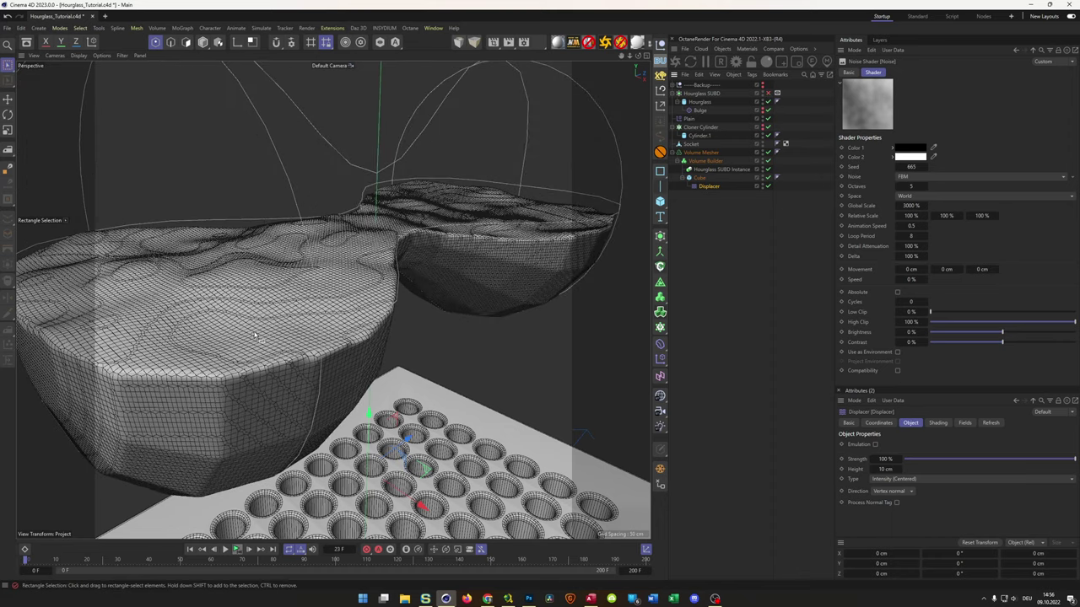
left_click_drag(259, 338, 286, 353, "alt")
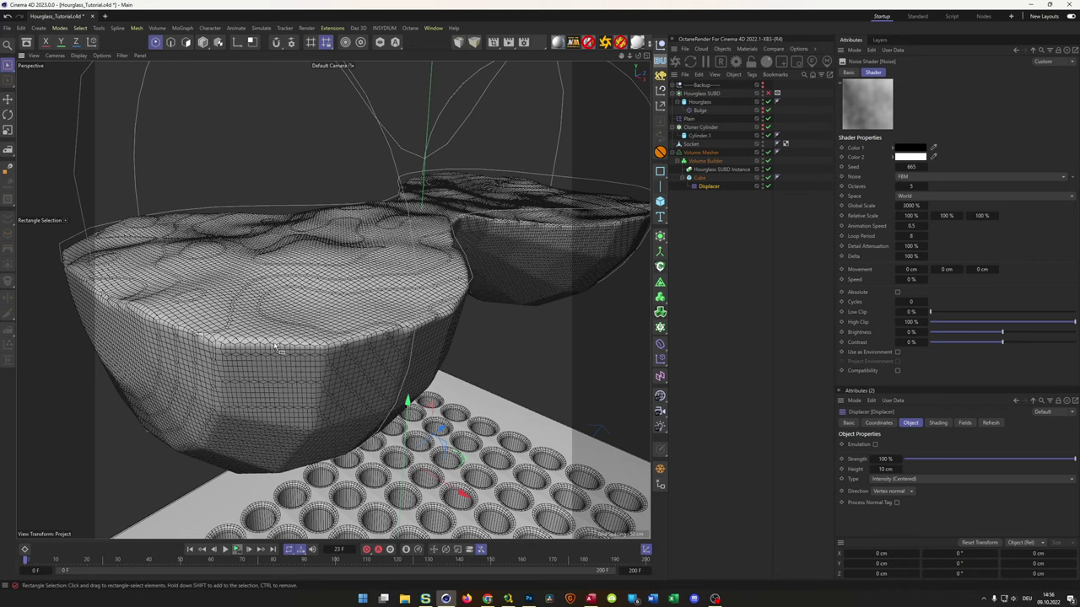
scroll(287, 342, "up", 2)
left_click_drag(292, 337, 227, 327, "alt")
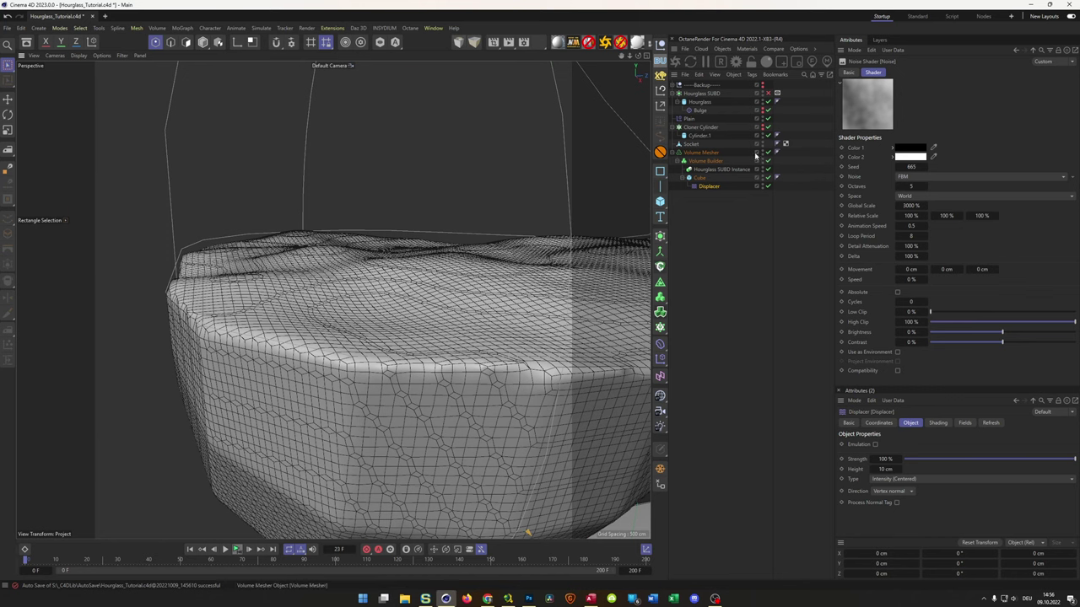
left_click_drag(429, 251, 371, 225, "alt")
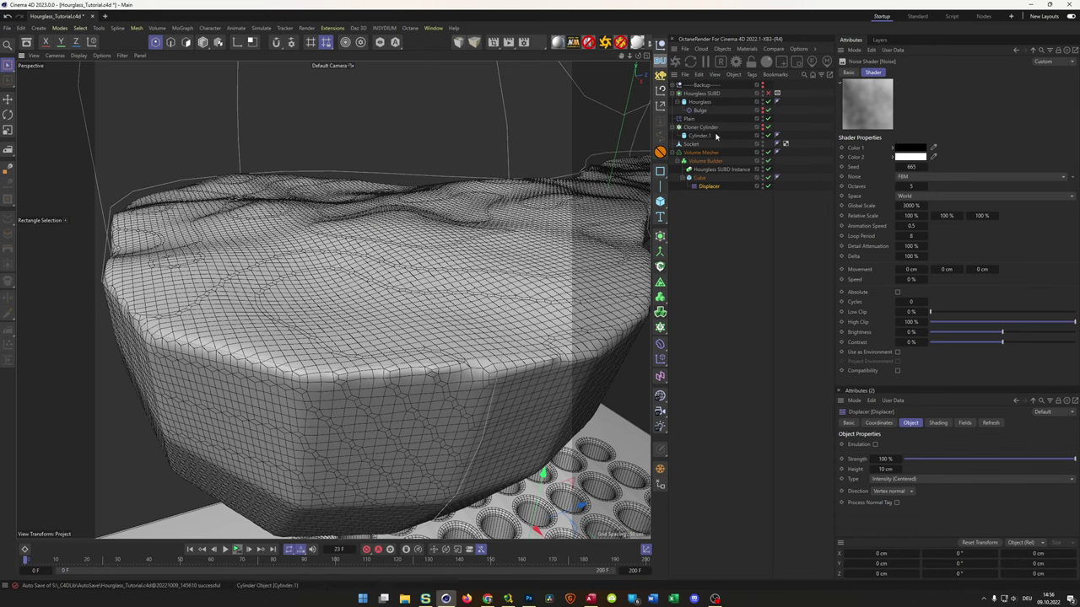
Set the Volume Builder's voxel size to 0.5 cm.
left_click(705, 161)
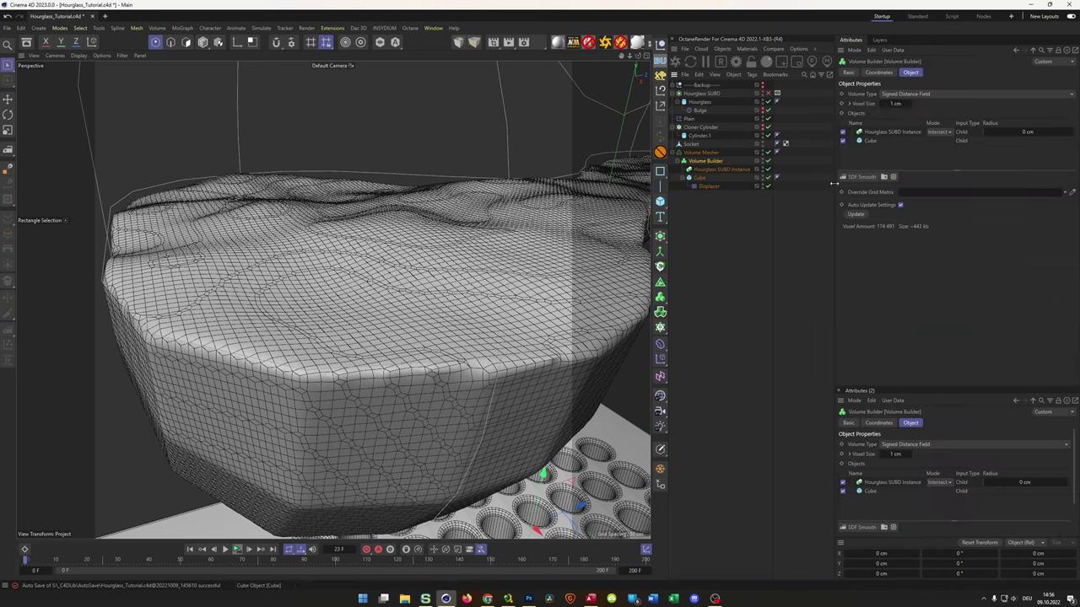
left_click(894, 103)
type("0.5")
key("Return")
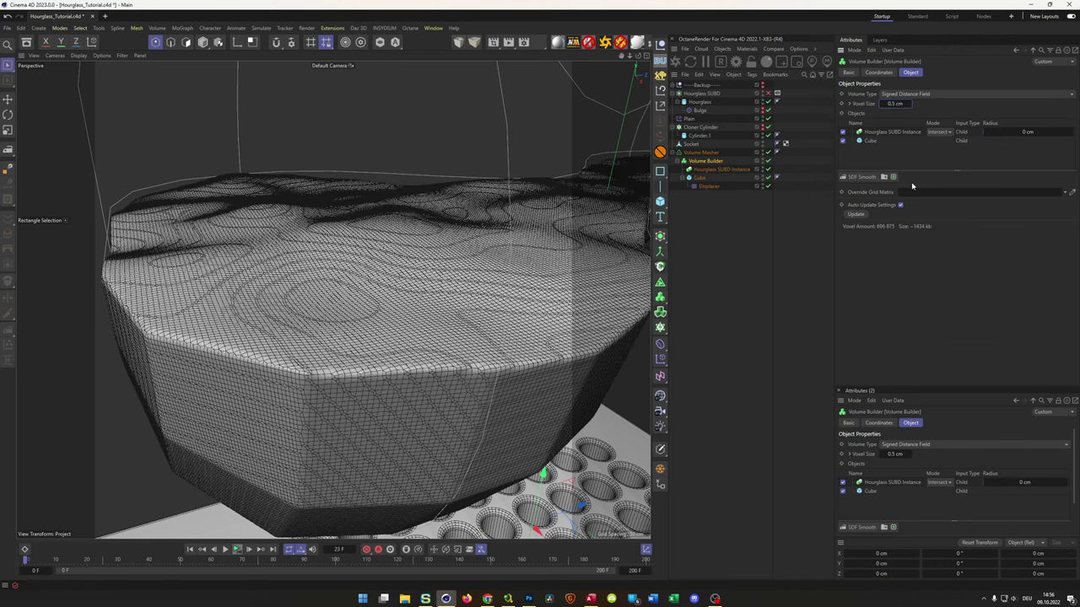
mouse_move(216, 353)
left_mouse_down("alt")
mouse_move(270, 364)
mouse_move(217, 349)
mouse_move(203, 357)
left_mouse_up("alt")
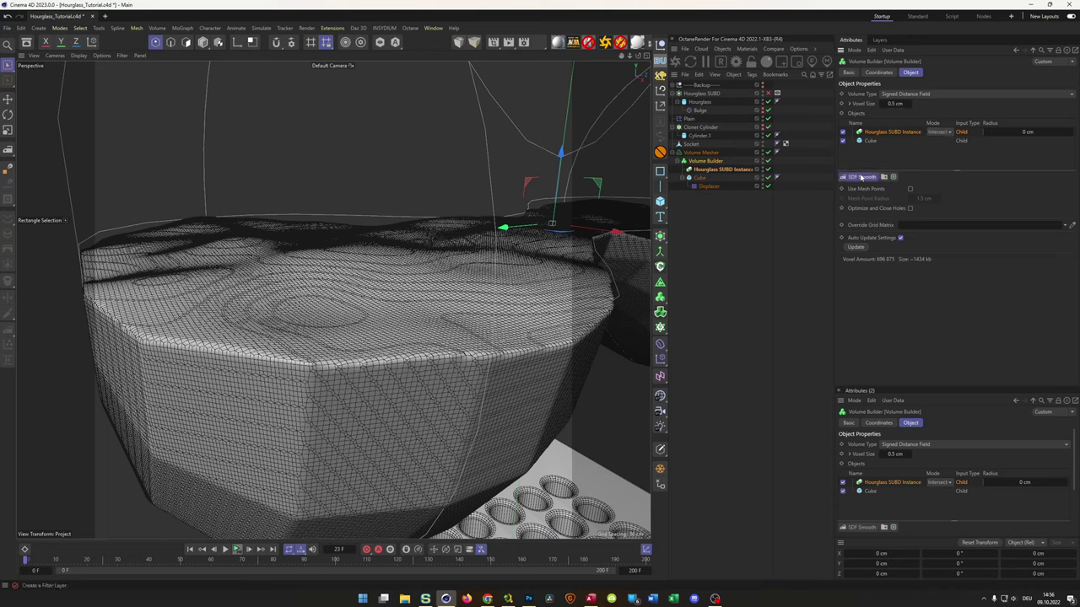
Add an SDF Smooth filter with voxel distance 1, inspect the smoothed mesh, and play the animation.
left_click(860, 177)
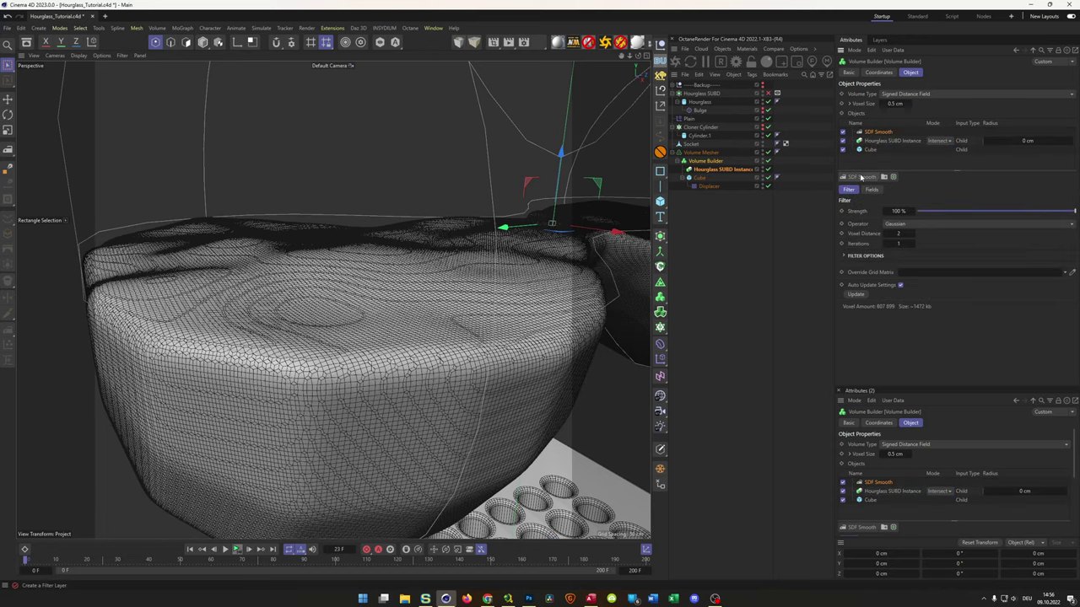
left_click(899, 234)
type("1")
key("Return")
left_click_drag(337, 345, 397, 367, "alt")
left_click_drag(338, 338, 270, 298, "alt")
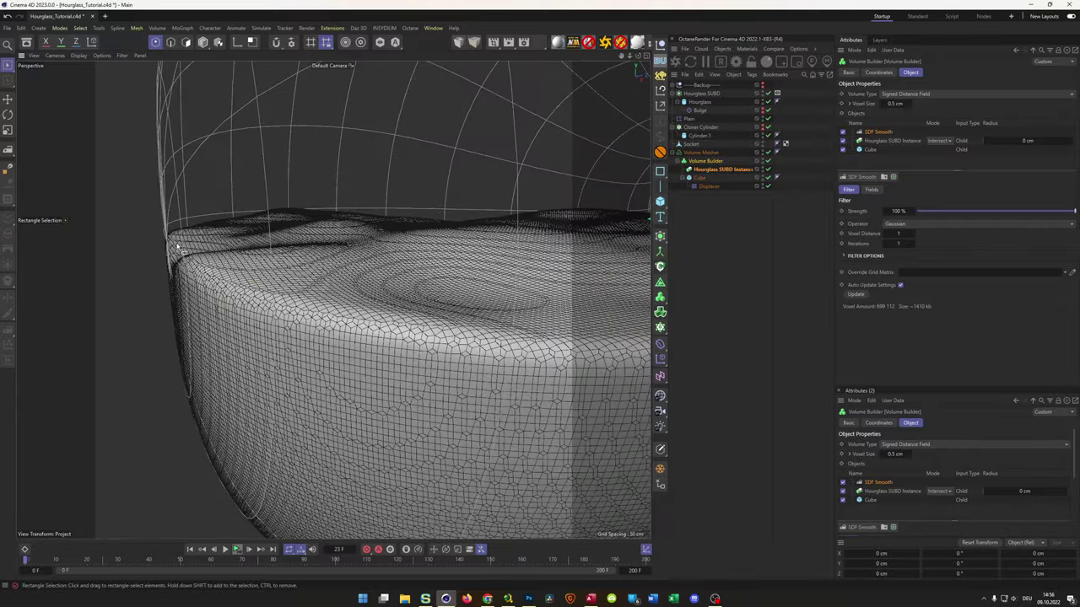
left_click_drag(205, 248, 177, 257, "alt")
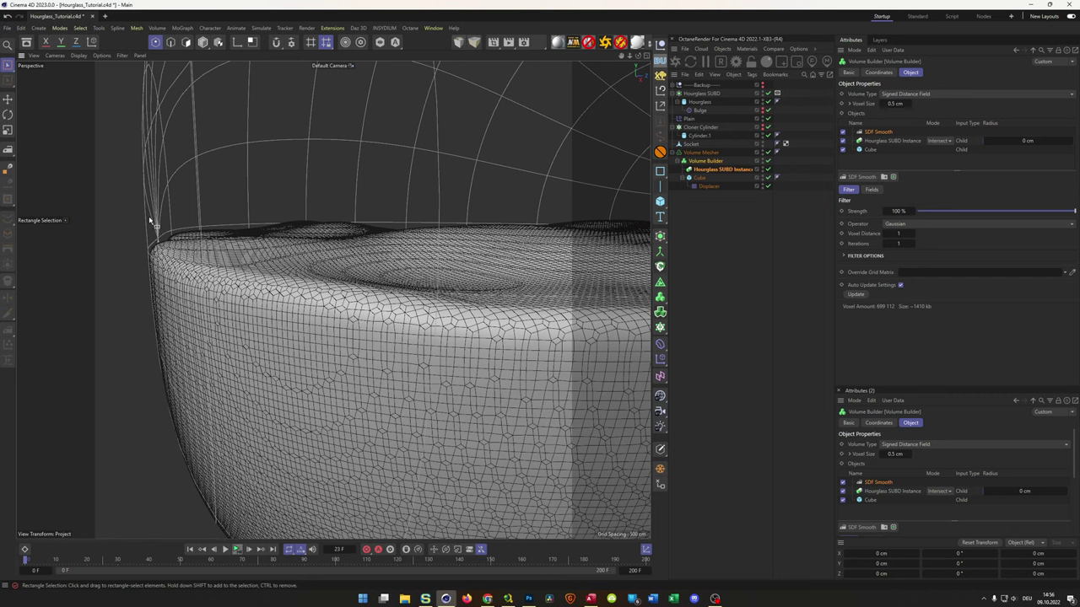
left_click_drag(212, 266, 358, 297, "alt")
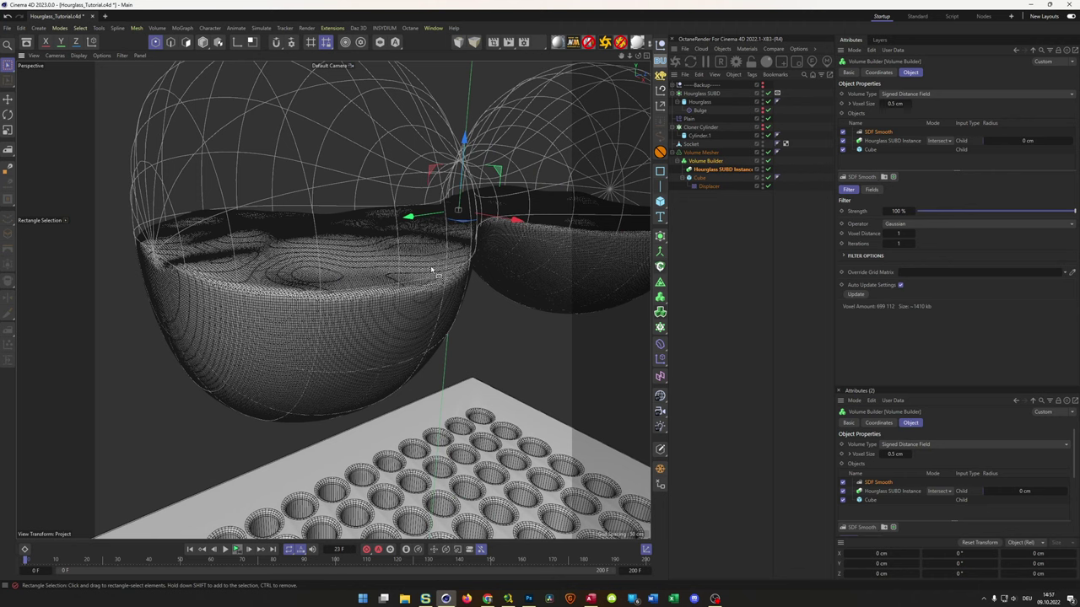
right_click_drag(403, 303, 345, 312, "alt")
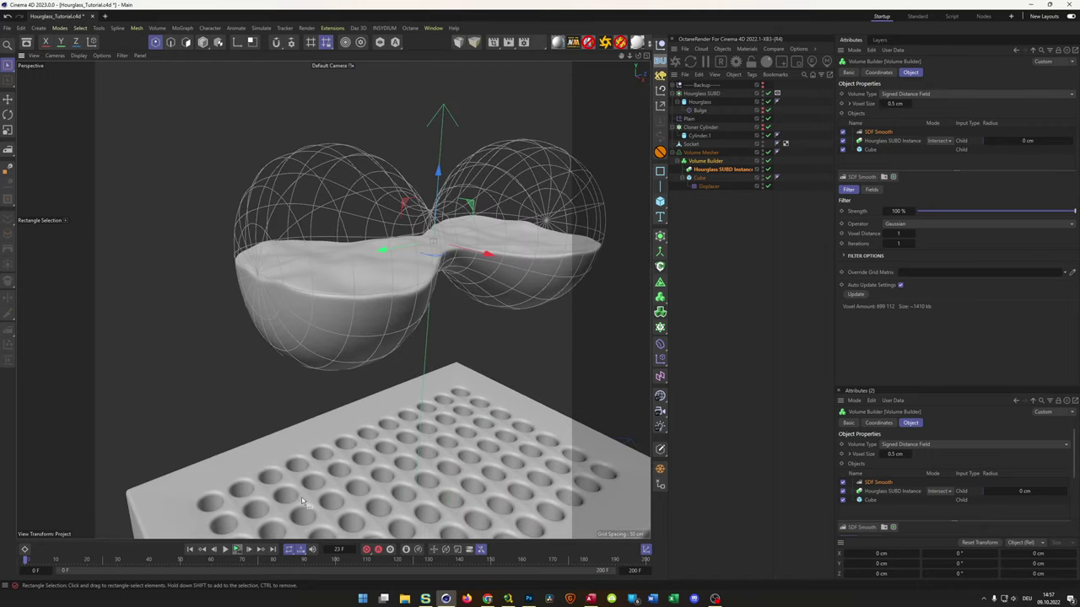
left_click(235, 549)
Add a Constraint tag to Hourglass SUBD Instance with Parent enabled, targeting Hourglass SUBD.
left_click(721, 169)
right_click(735, 170)
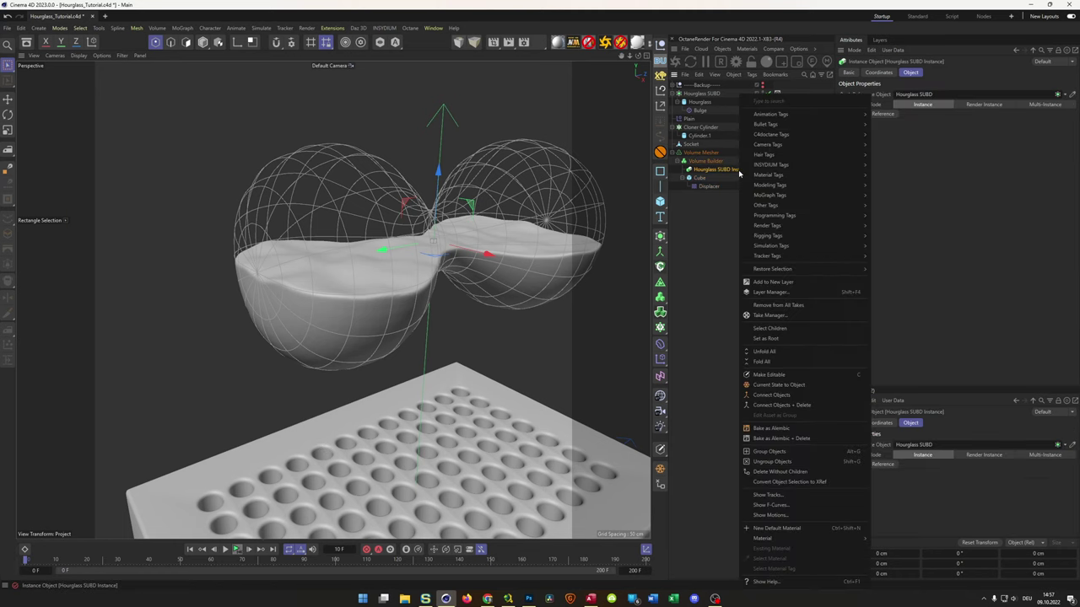
mouse_move(831, 247)
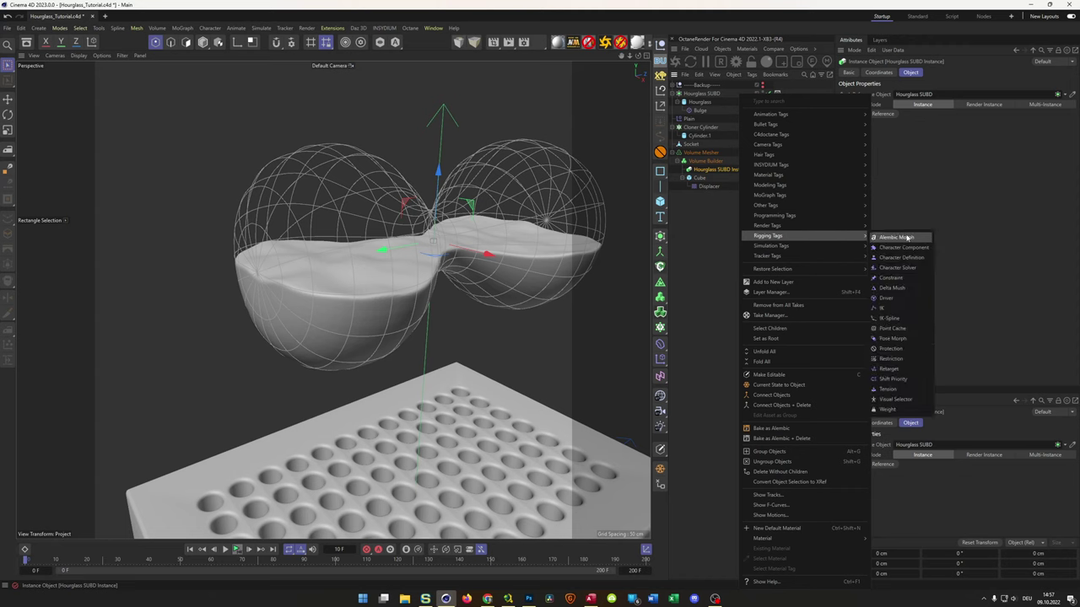
left_click(892, 277)
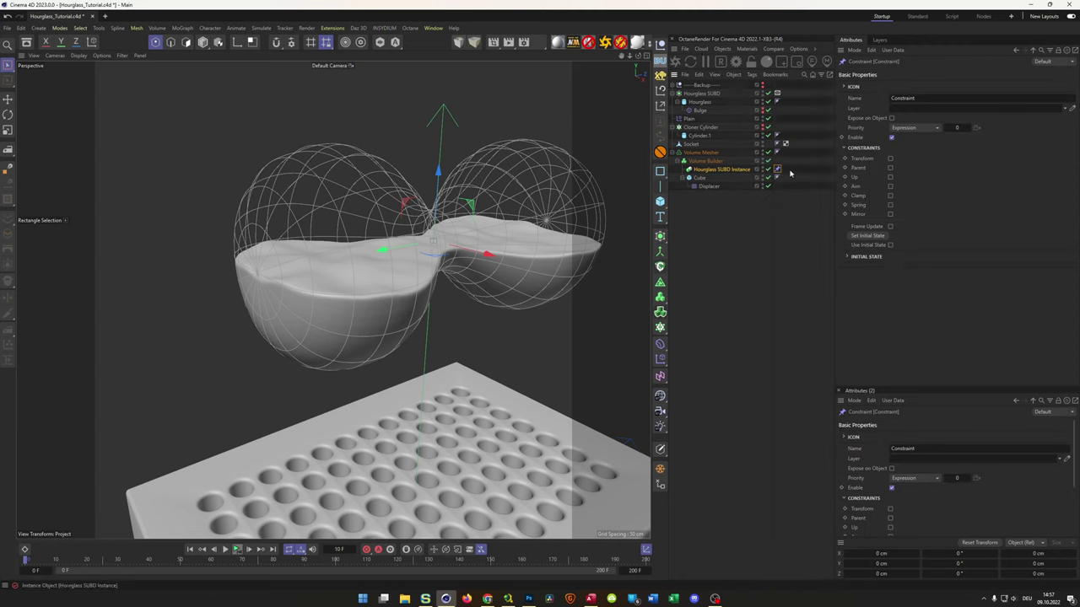
left_click(890, 168)
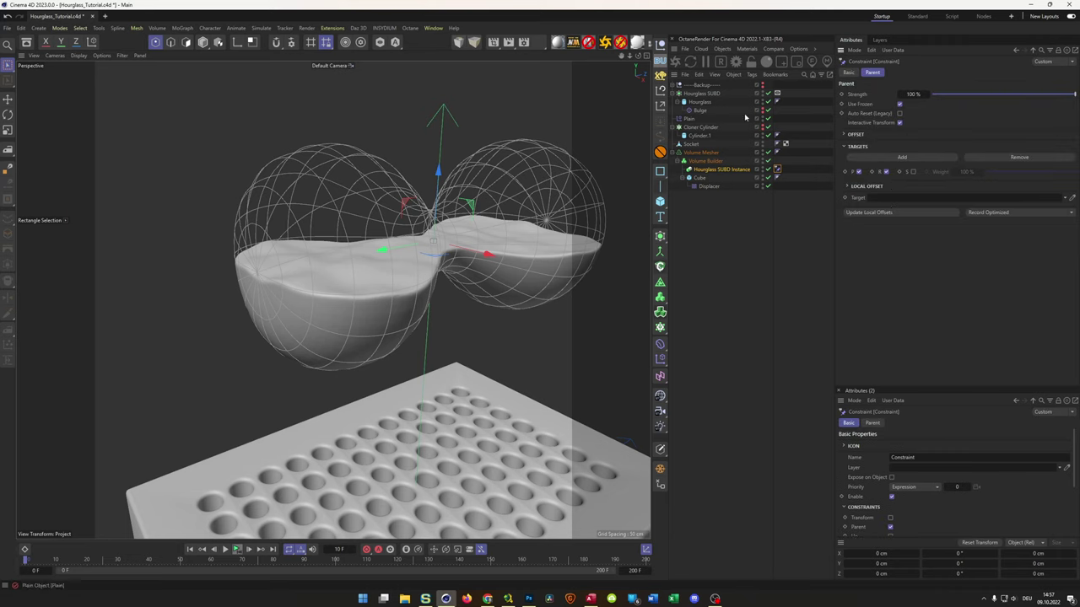
left_click_drag(888, 202, 890, 199)
left_click(701, 93)
Set the Hourglass SUBD pitch rotation to 0° so it stands upright.
left_click(877, 73)
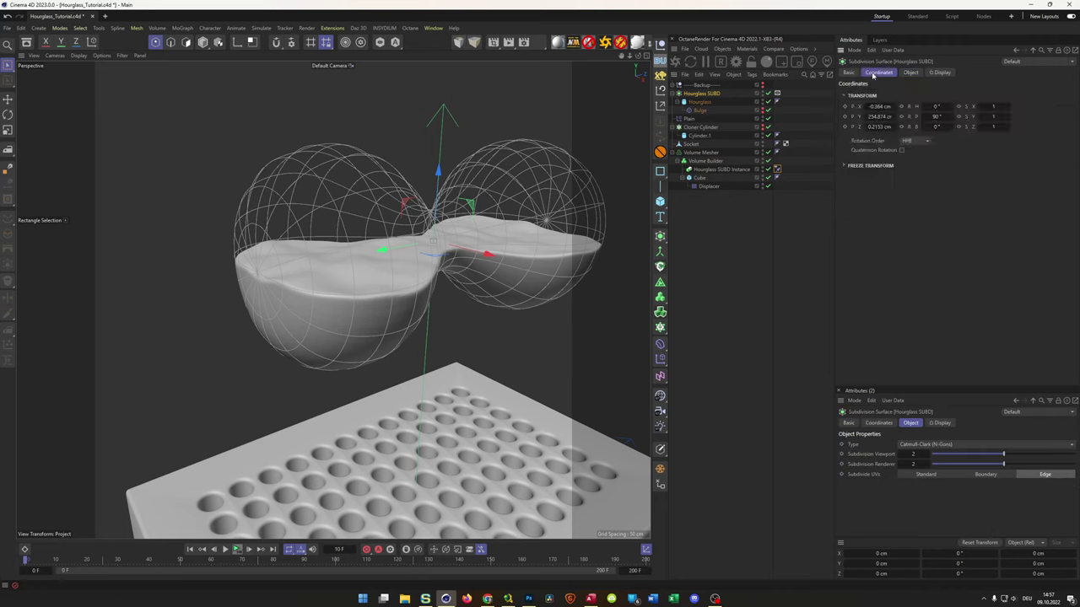
left_click(938, 117)
type("0")
key("Return")
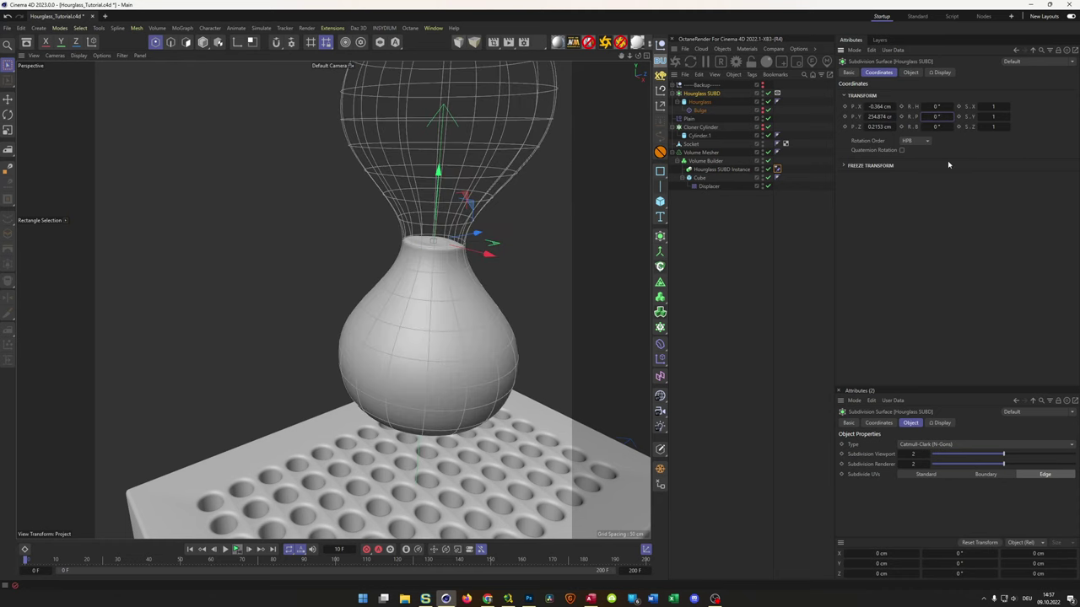
scroll(401, 301, "down", 10)
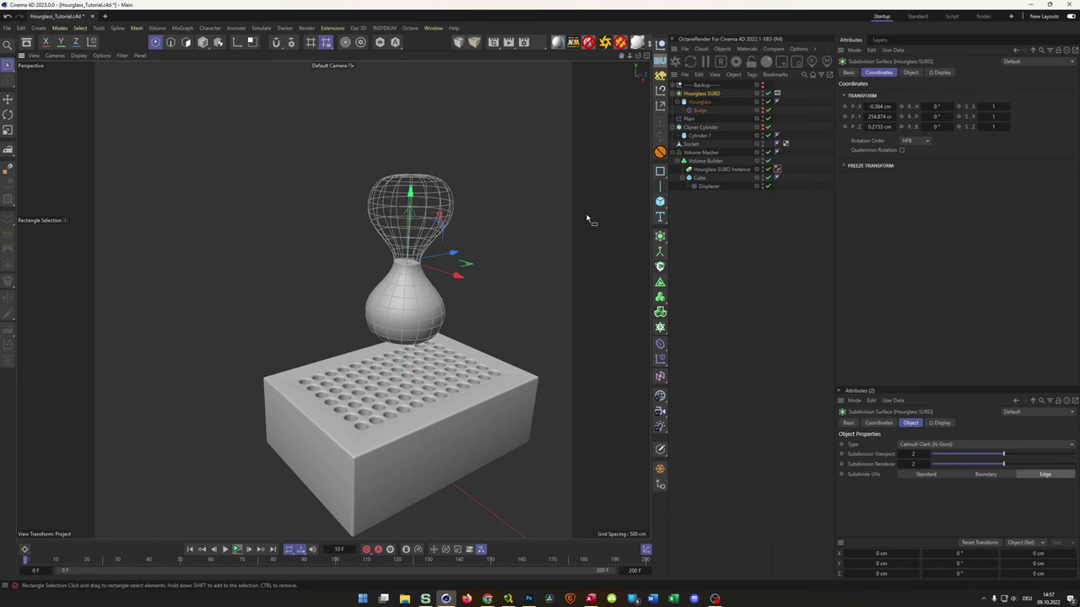
Select the Hourglass and set the timeline end frame to 100.
left_click(699, 102)
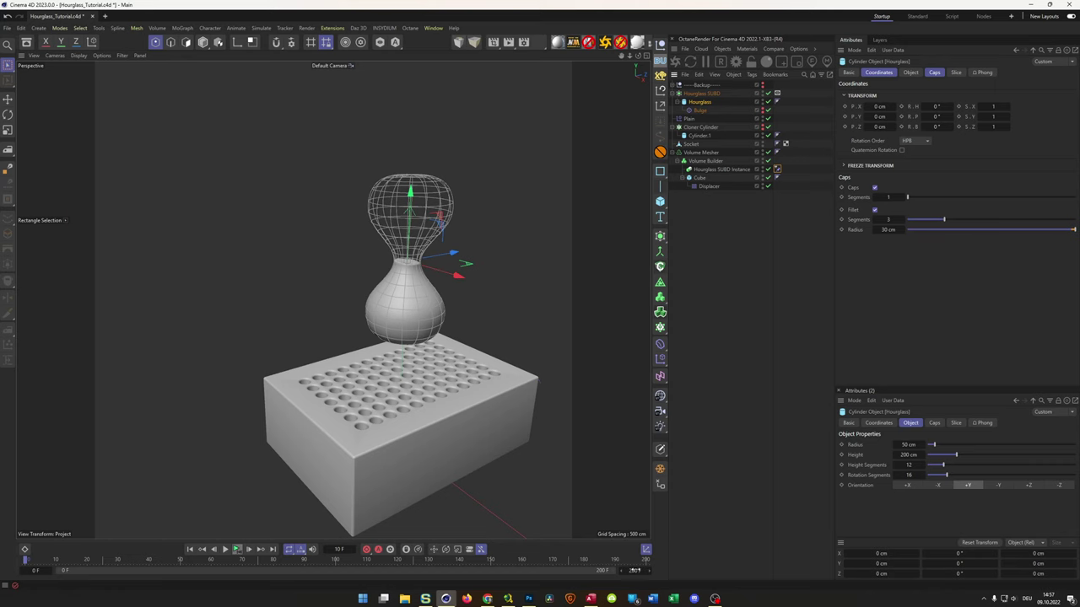
left_click(634, 571)
type("100")
key("Return")
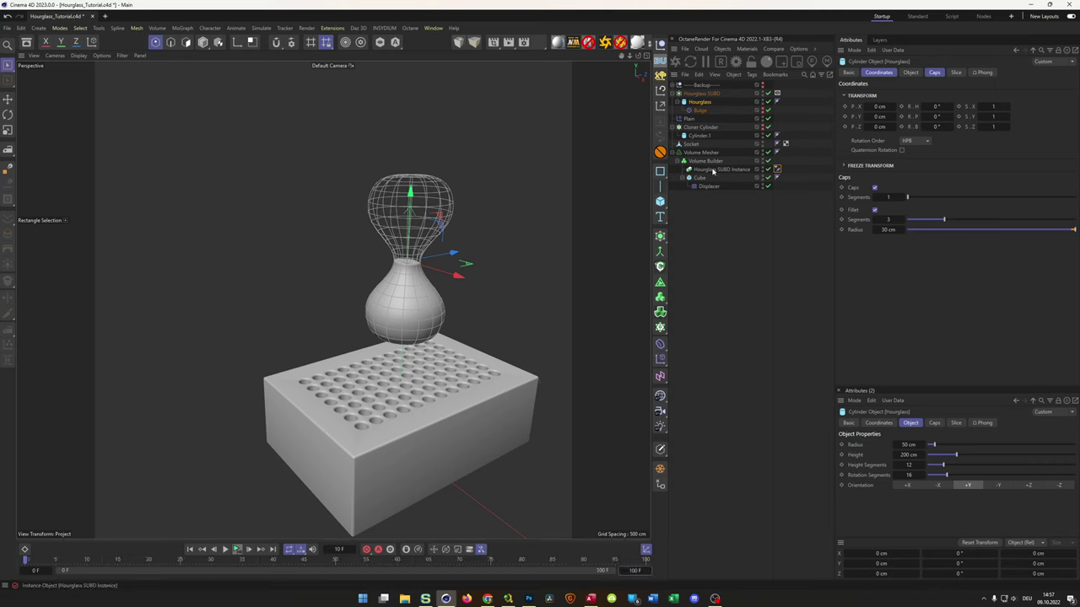
Change the Displacer noise Loop Period to 4 and save the project with Ctrl+S.
left_click(707, 186)
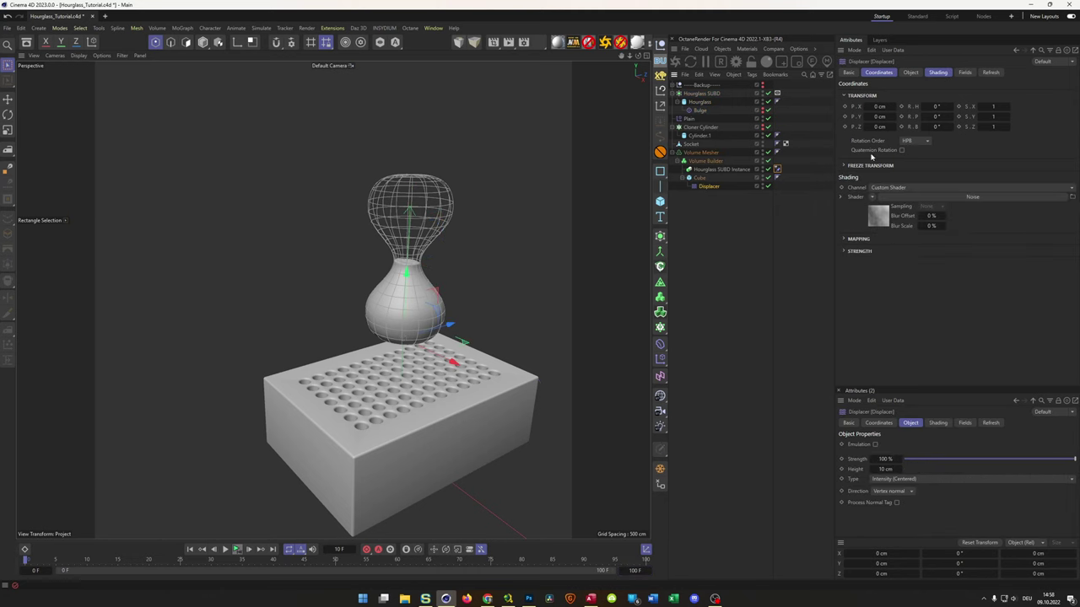
left_click(881, 229)
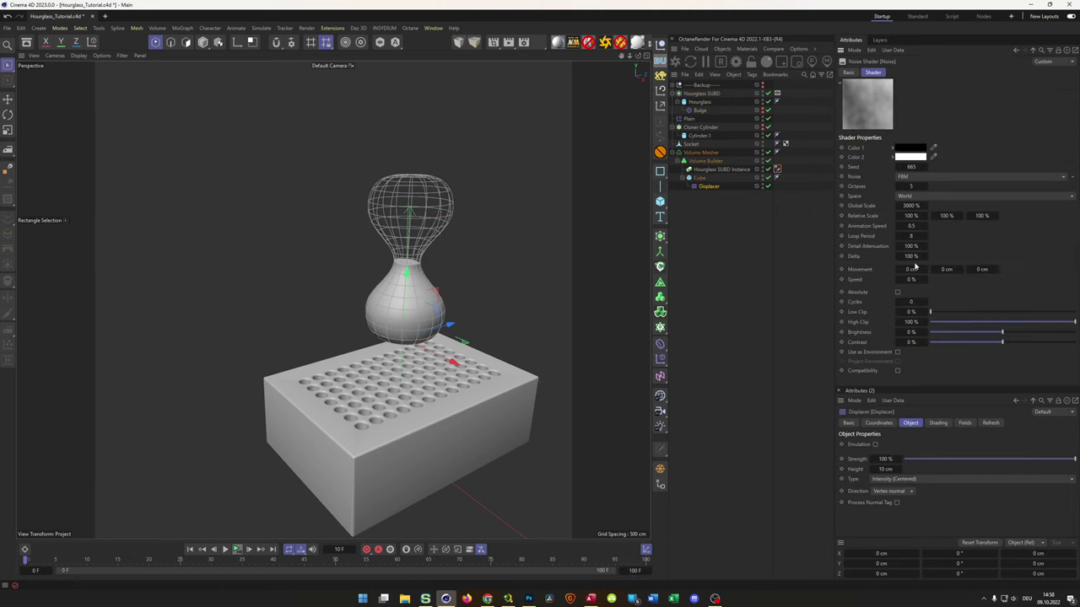
left_click(911, 237)
type("4")
key("Return")
key("ctrl+s")
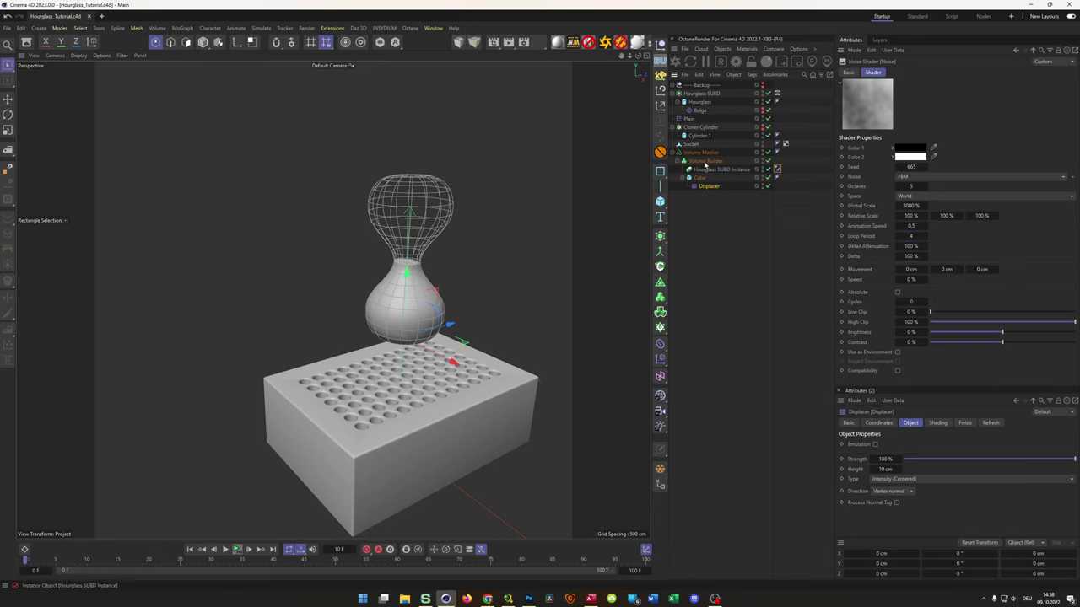
left_click(701, 93)
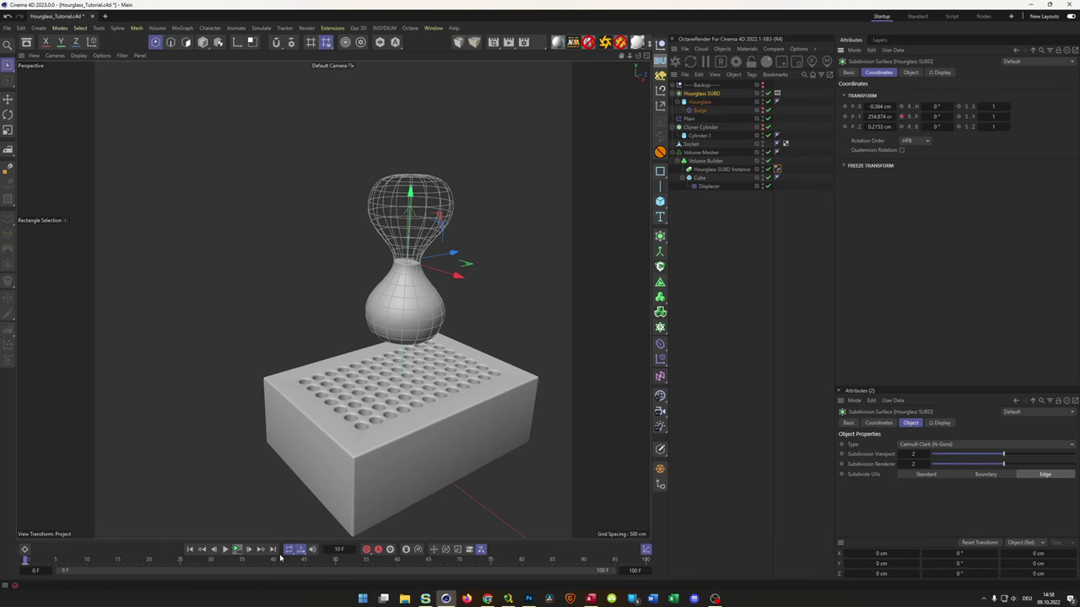
Keyframe the hourglass pitch rotation (R.P) at 360°.
double_click(943, 117)
type("360")
left_click(901, 116)
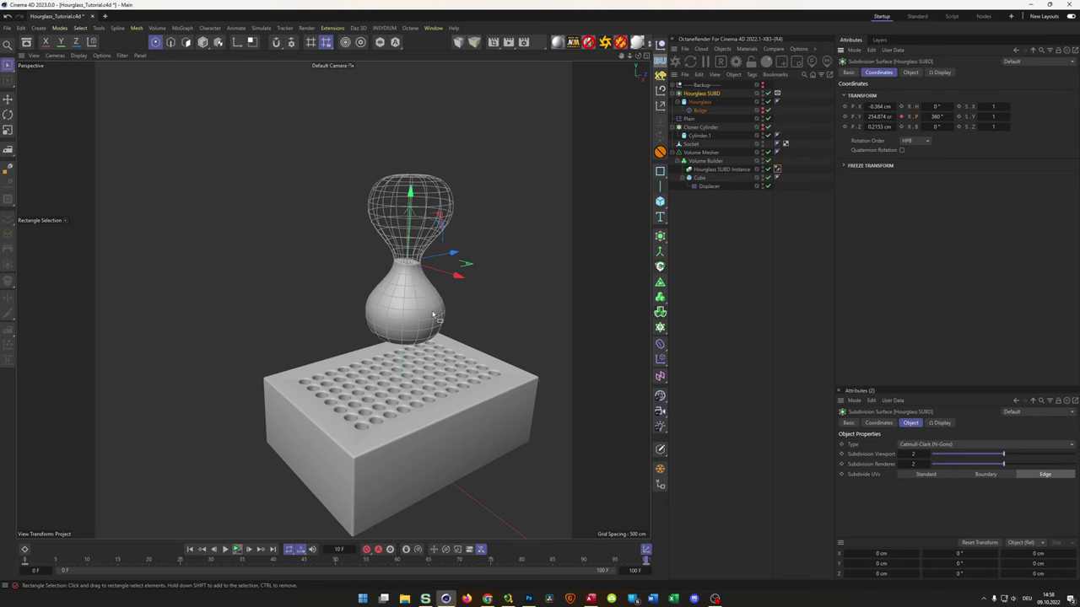
scroll(425, 317, "up", 5)
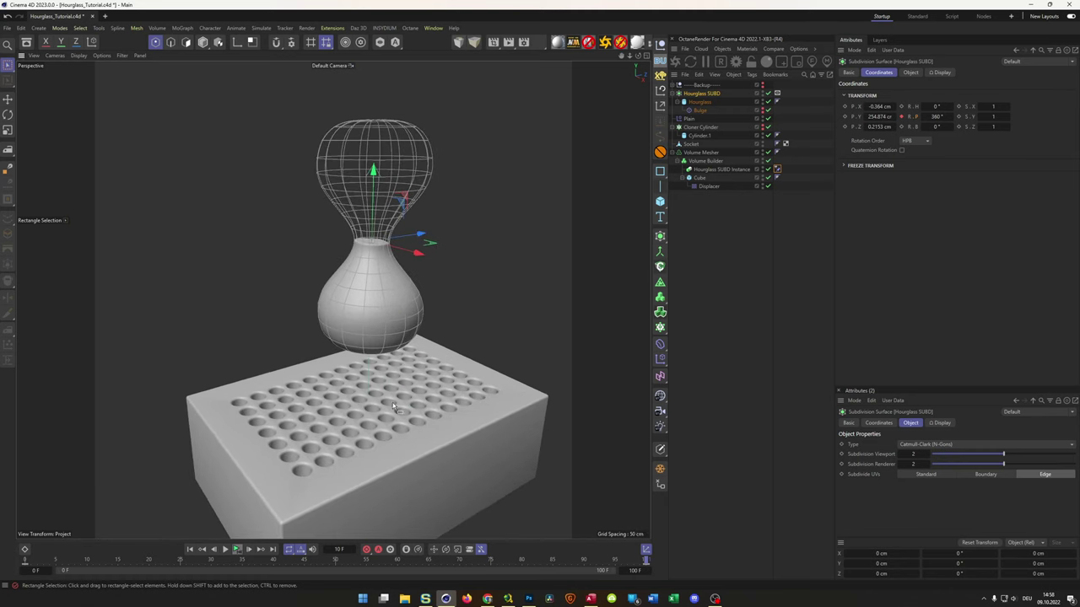
Play back the flip, return to frame 0 and save the project.
left_click(225, 549)
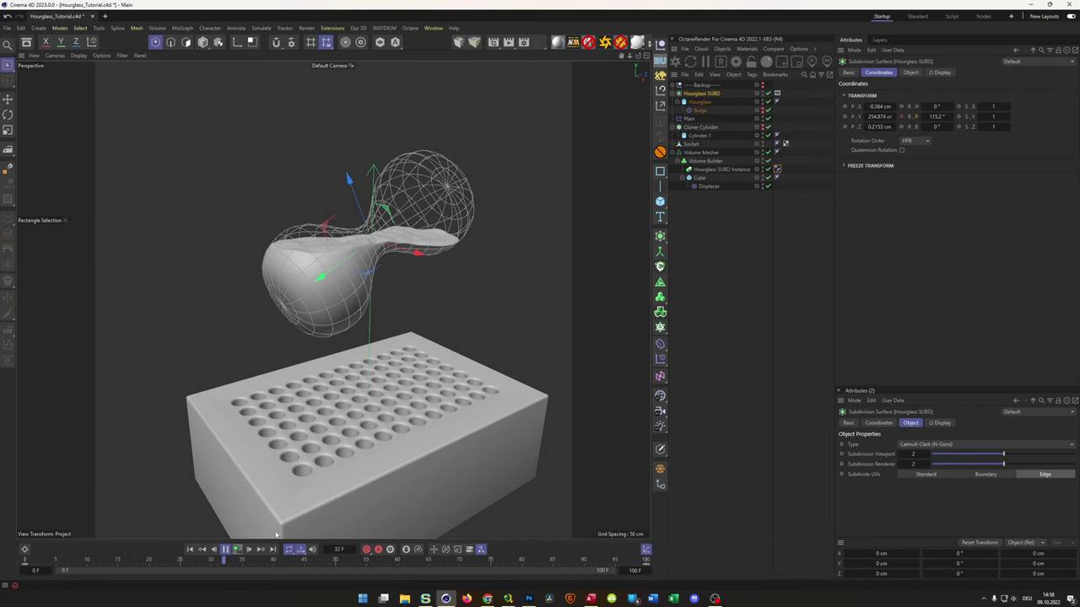
key("shift+f")
key("ctrl+s")
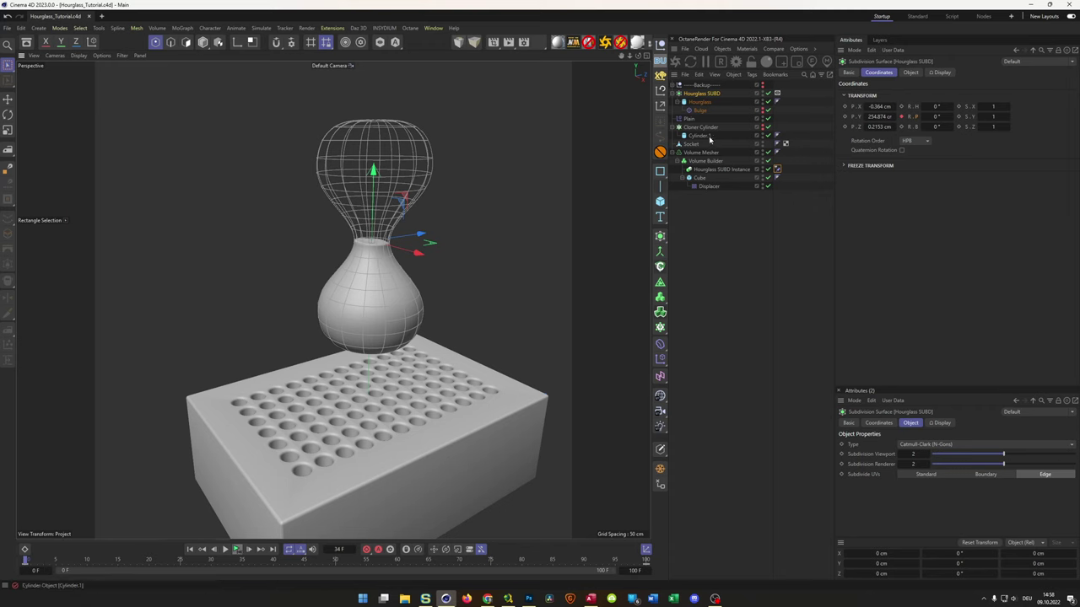
scroll(407, 303, "up", 2)
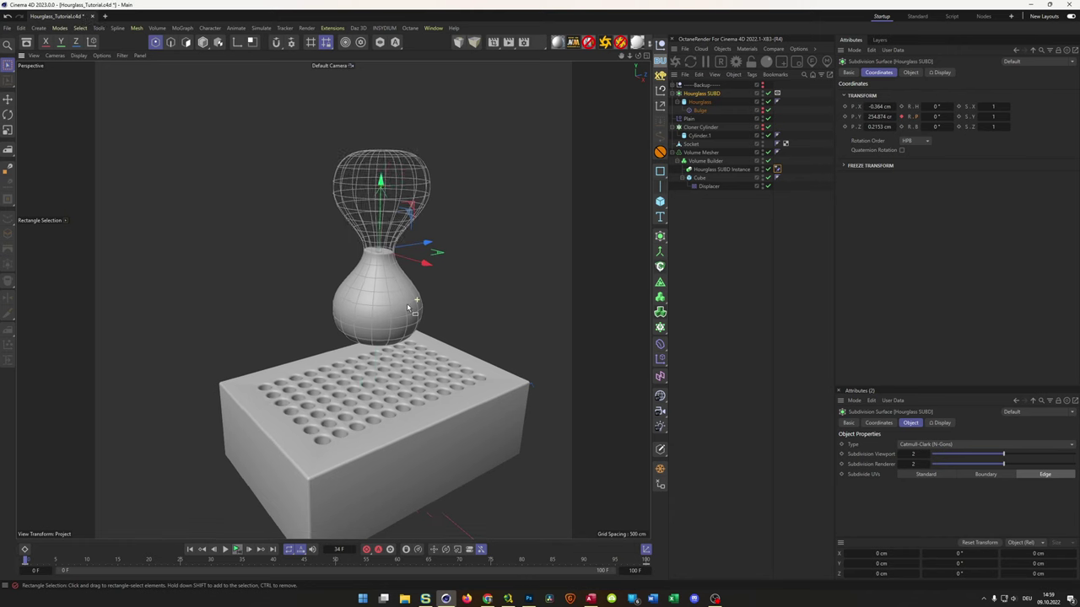
scroll(399, 297, "up", 6)
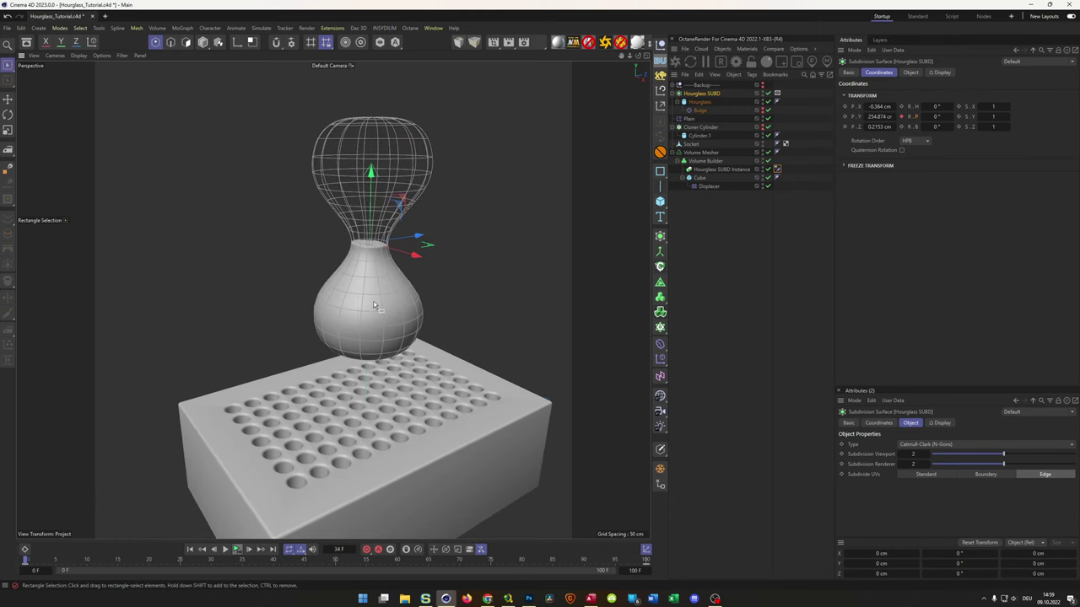
scroll(374, 325, "down", 5)
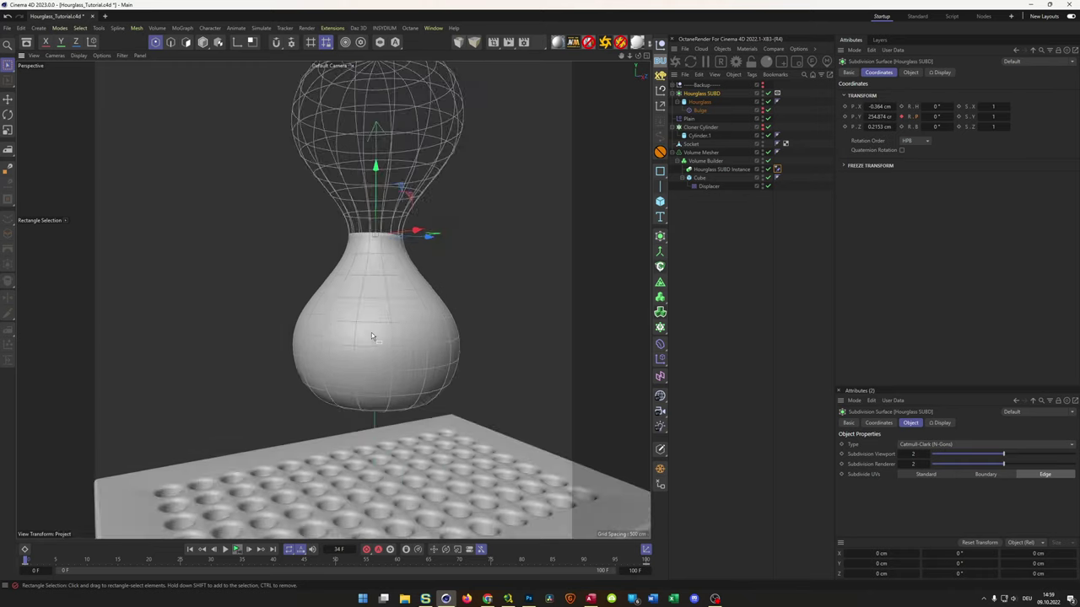
scroll(354, 338, "down", 2)
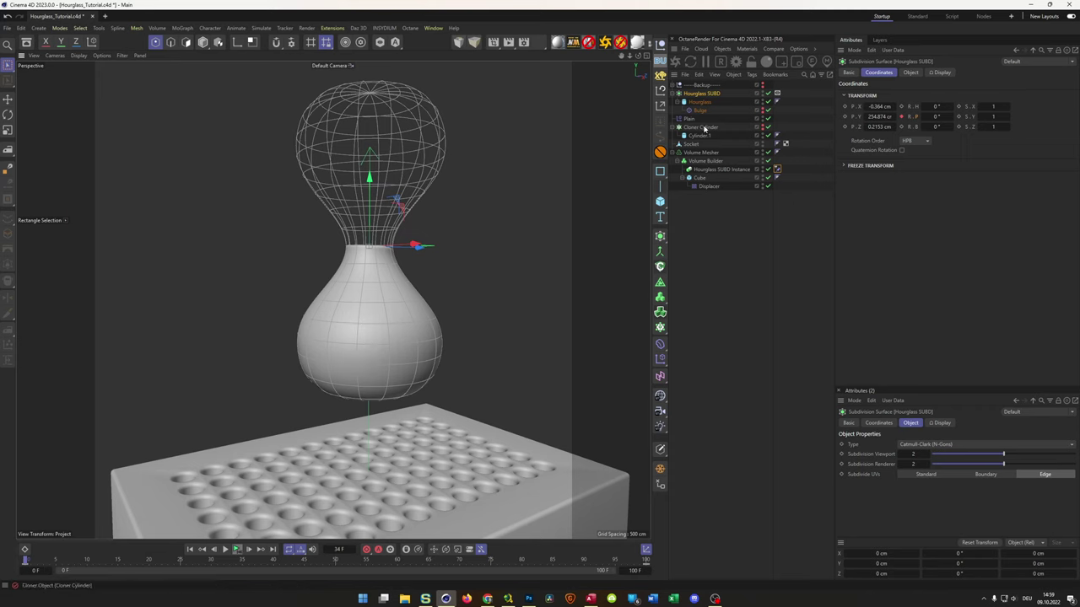
Select the Cloth Surface and set its Thickness to 1 cm.
left_click(674, 93)
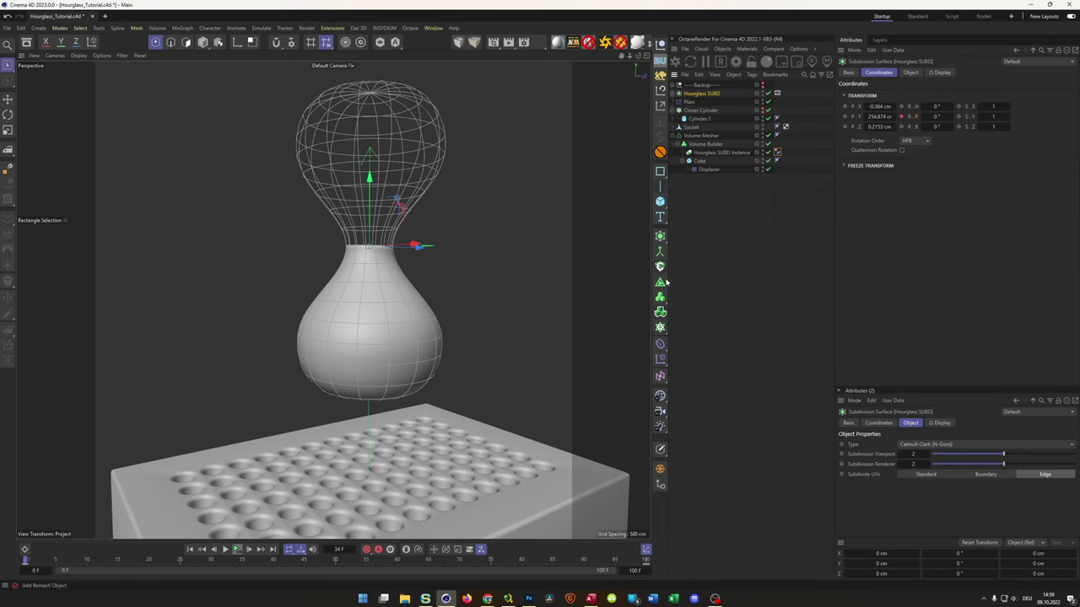
left_click(661, 236)
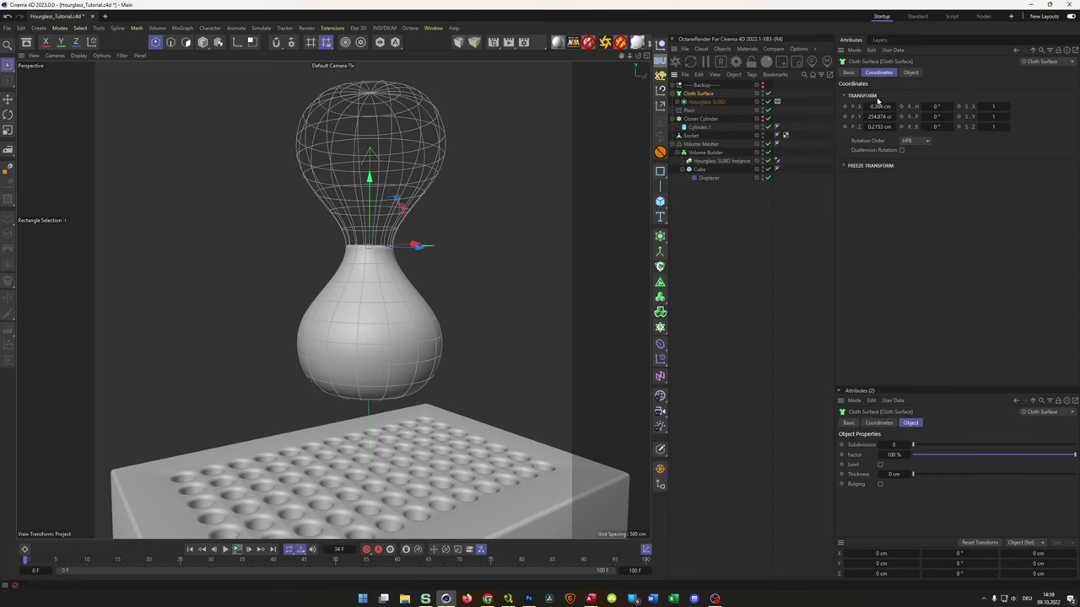
left_click(911, 73)
left_click(894, 124)
type("1")
key("Return")
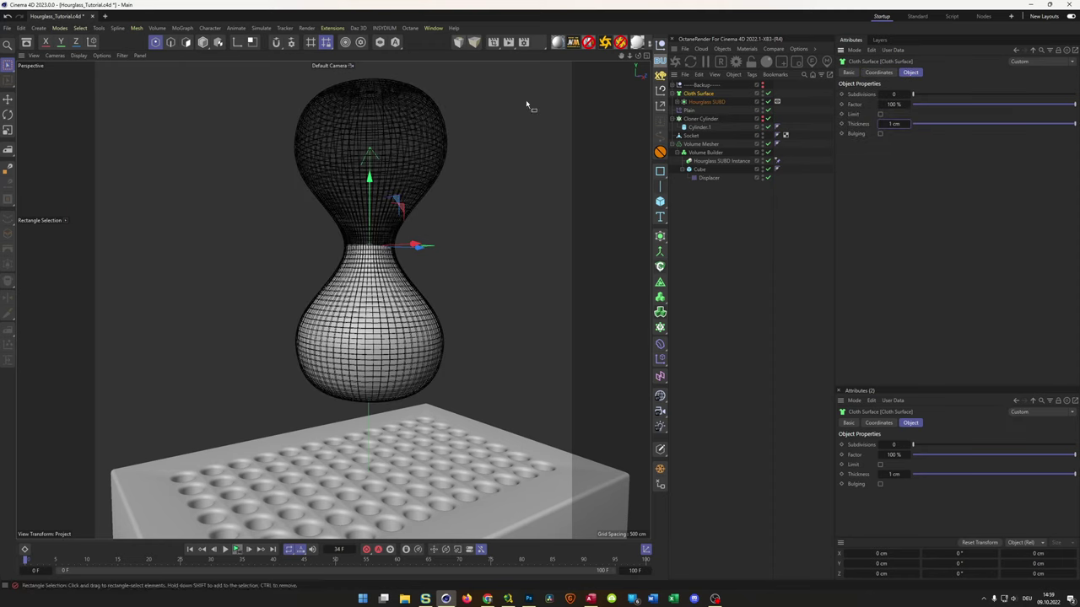
Try a 5 cm cloth thickness, then set it back to 1 cm.
scroll(304, 113, "up", 6)
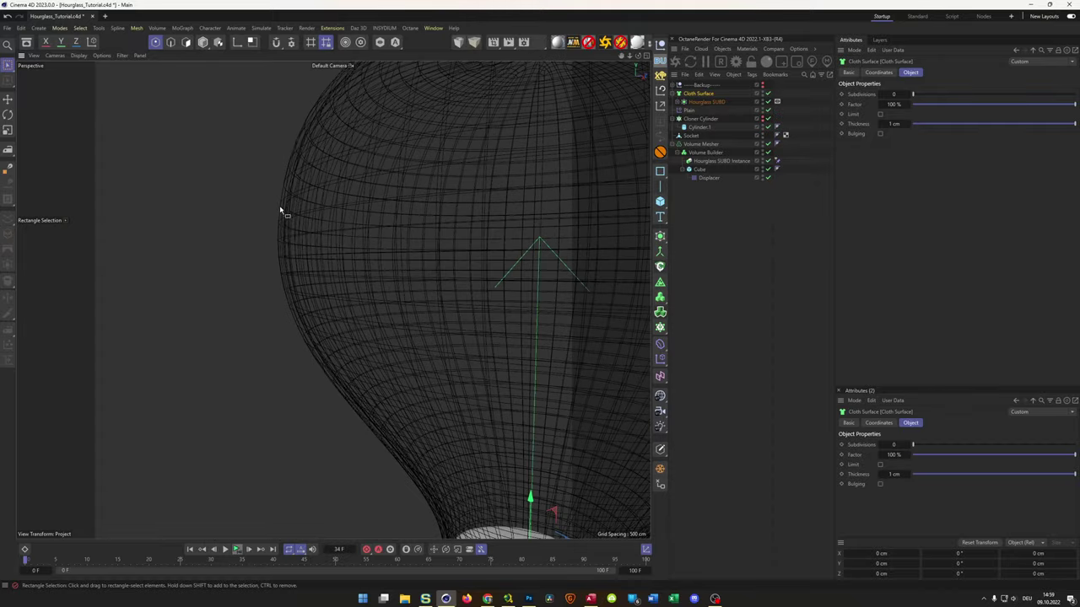
left_click(894, 124)
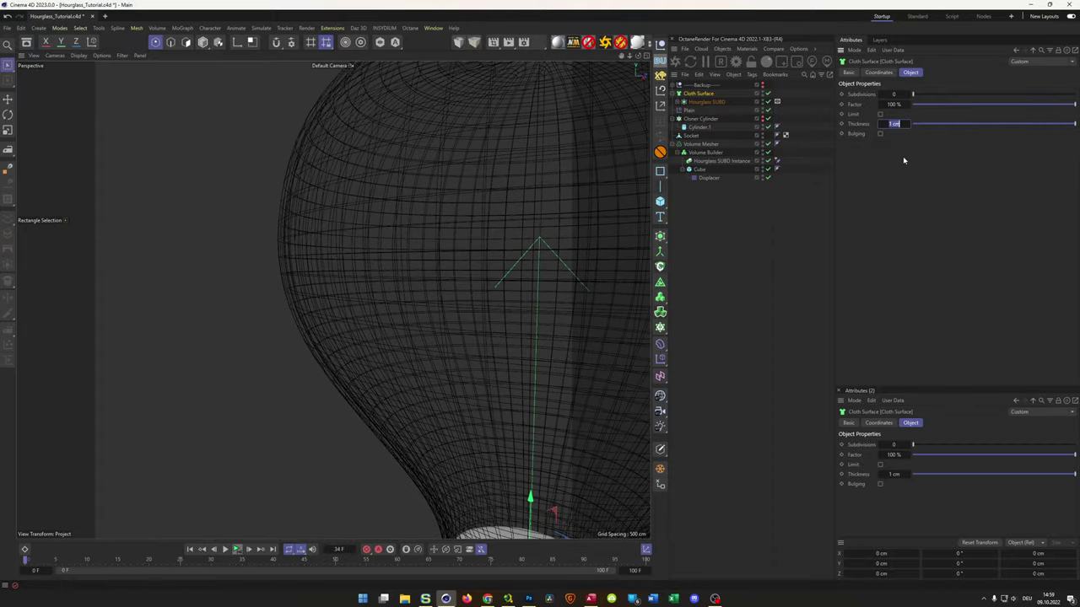
key("Return")
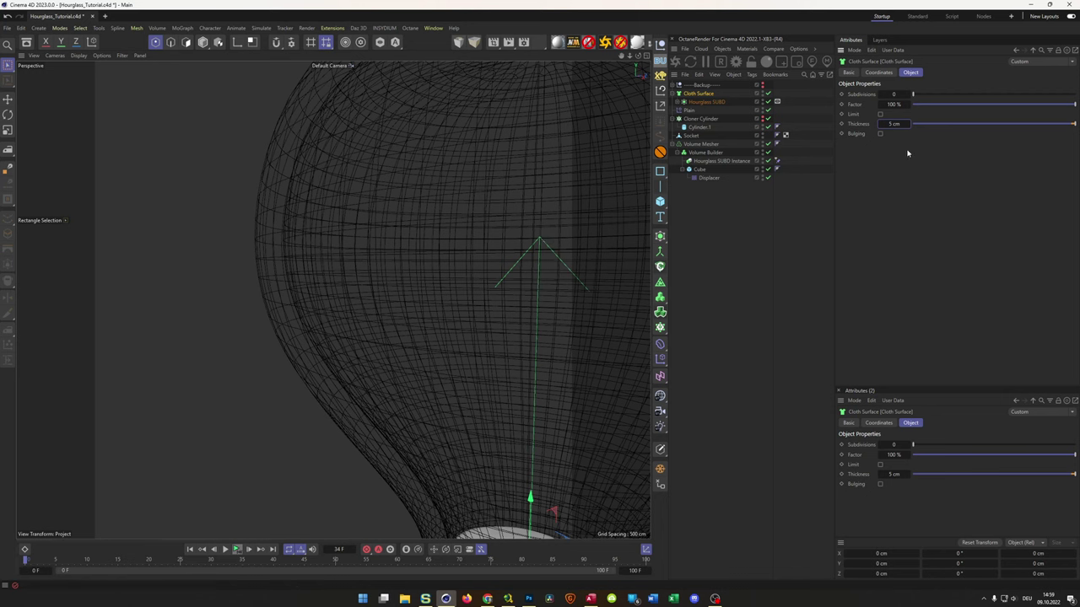
left_click(894, 124)
key("BackSpace")
type("1")
key("Return")
scroll(456, 238, "down", 8)
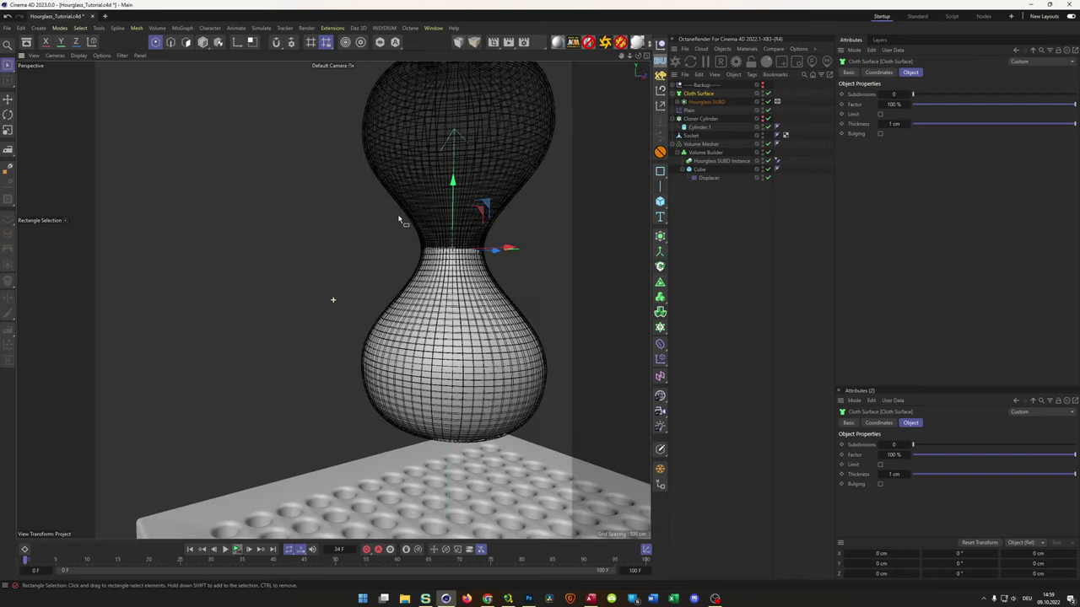
scroll(395, 367, "up", 10)
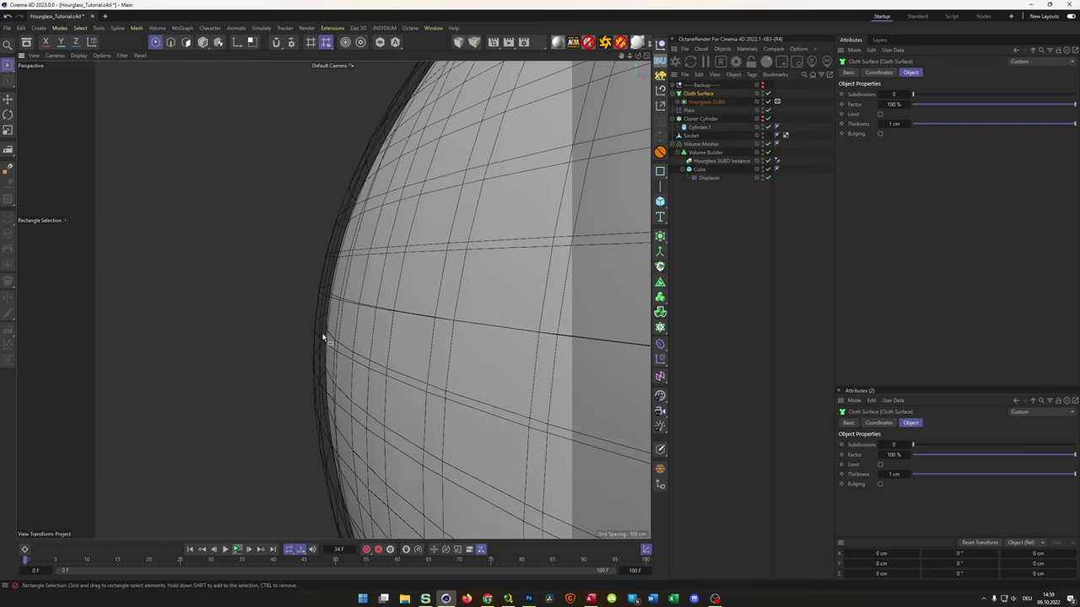
scroll(413, 327, "down", 10)
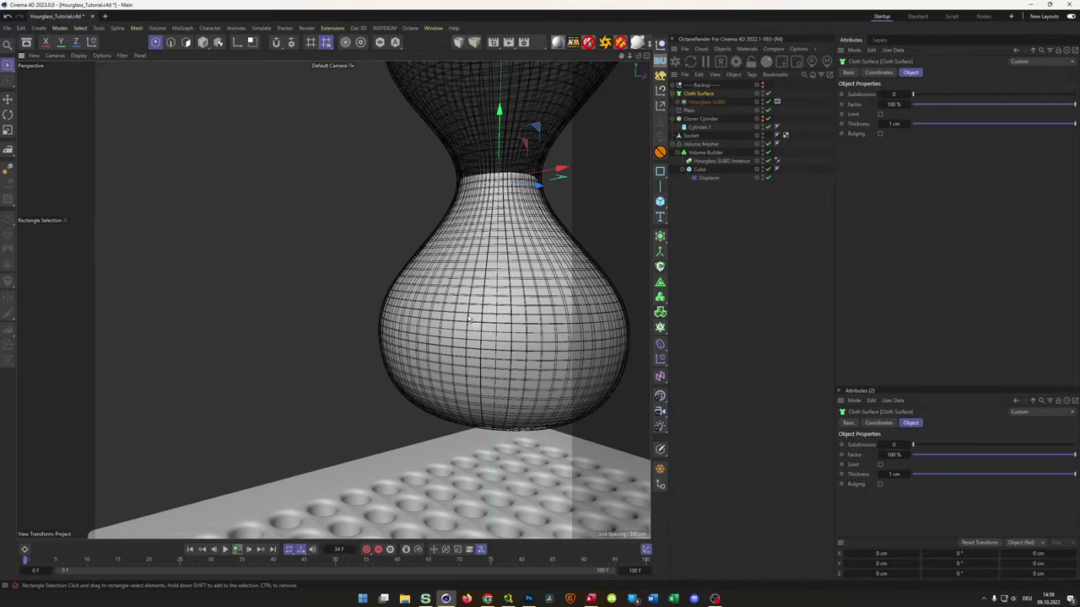
middle_click_drag(470, 319, 398, 361)
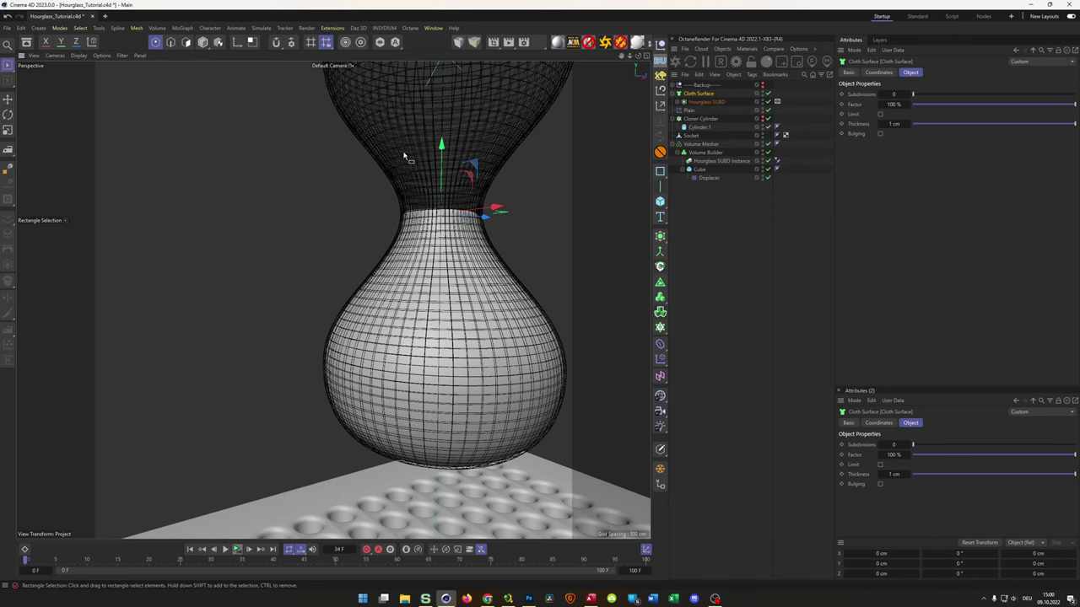
left_click(333, 28)
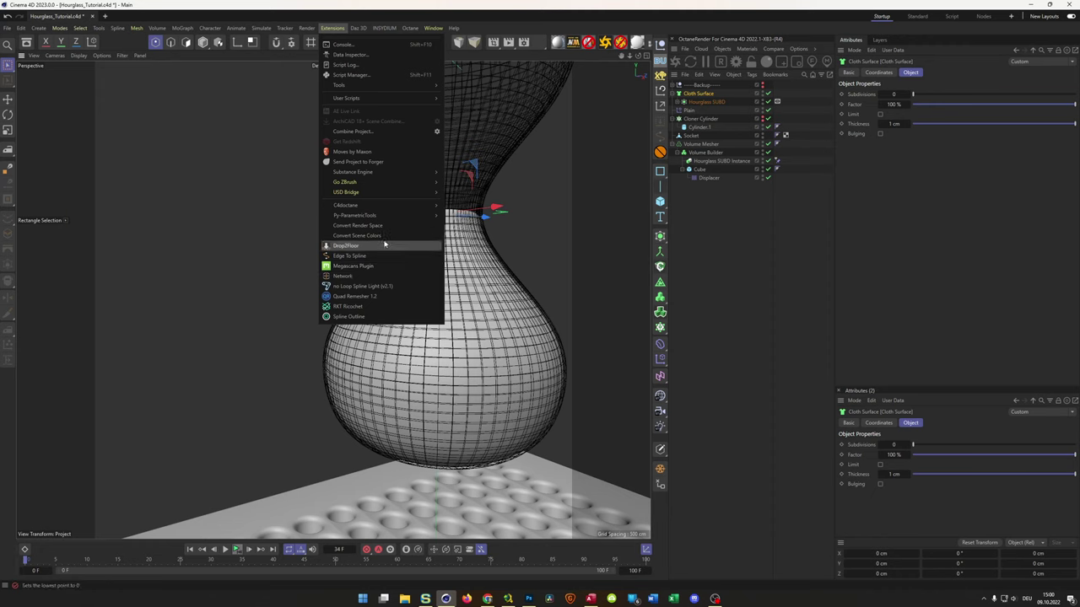
mouse_move(399, 221)
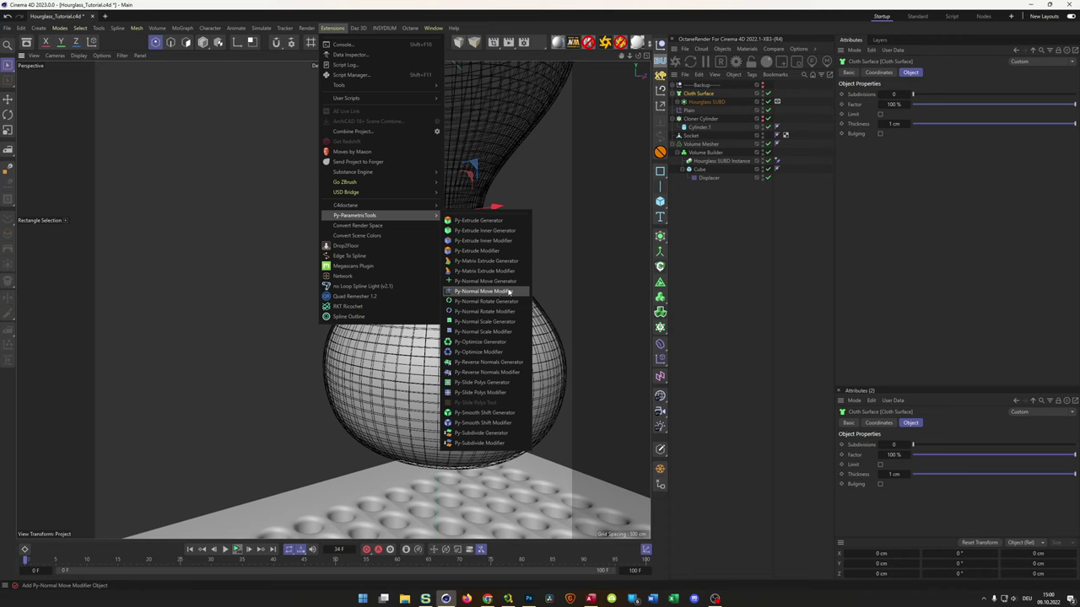
key("Escape")
key("Escape")
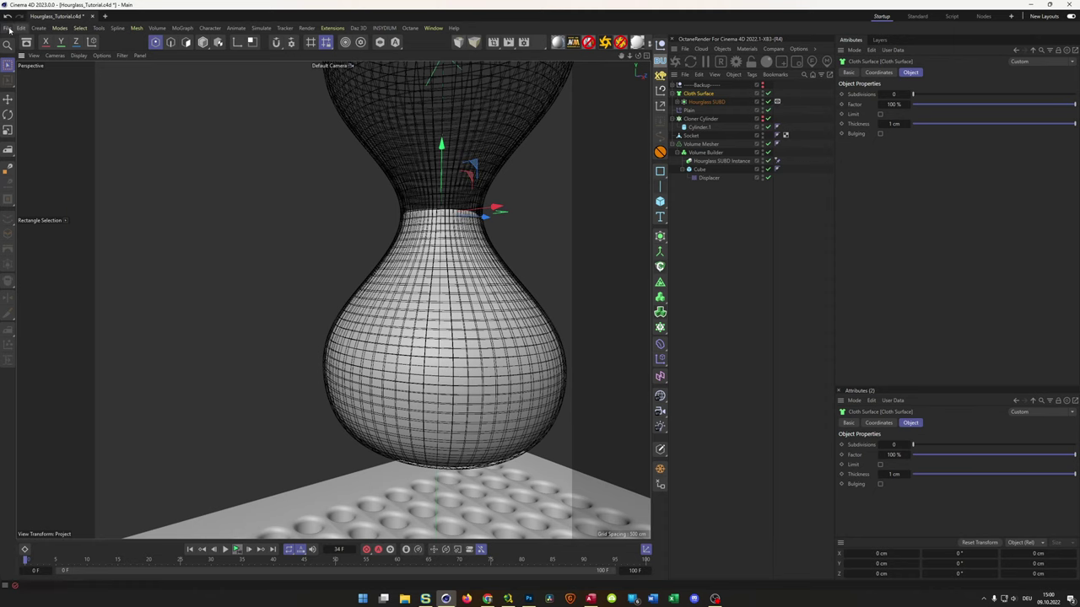
Create a new empty project, adding and deleting a test cube.
left_click(6, 28)
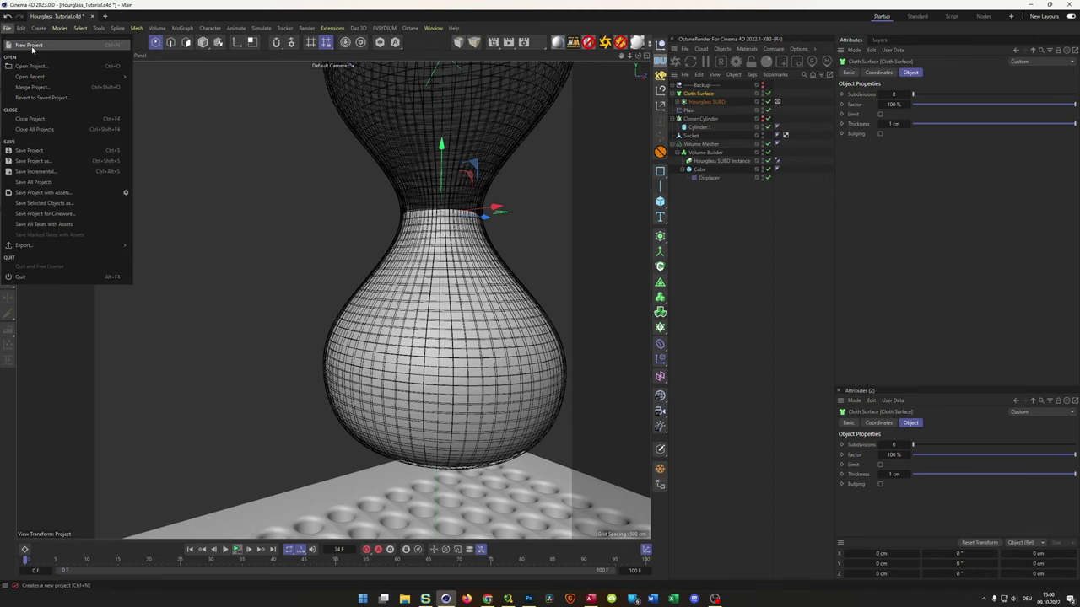
left_click(30, 46)
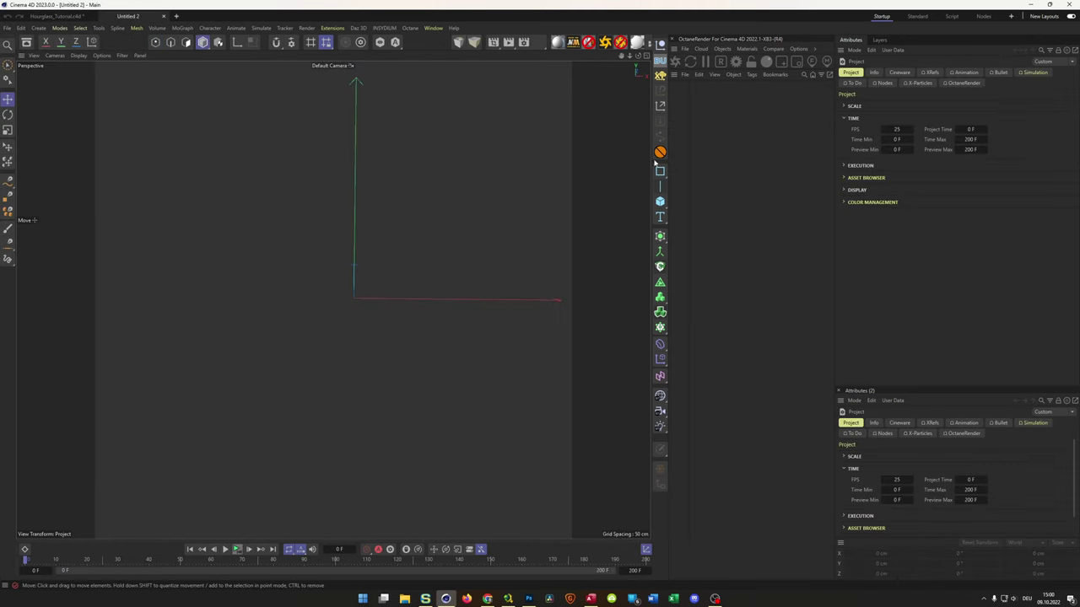
left_click(659, 203)
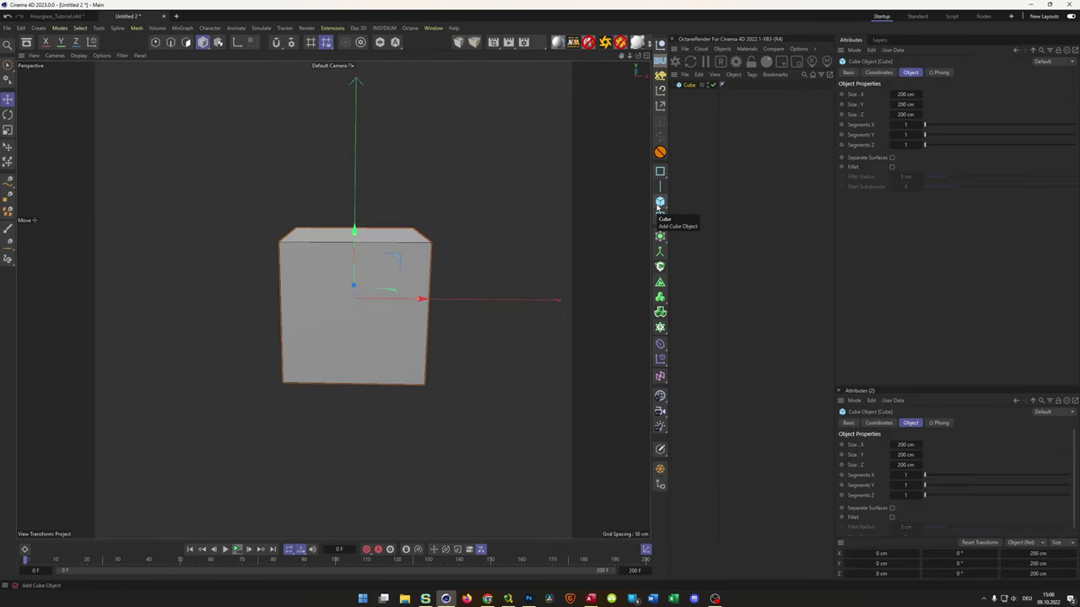
key("Delete")
Add a sphere, make it editable and switch to polygon mode.
left_click(659, 203)
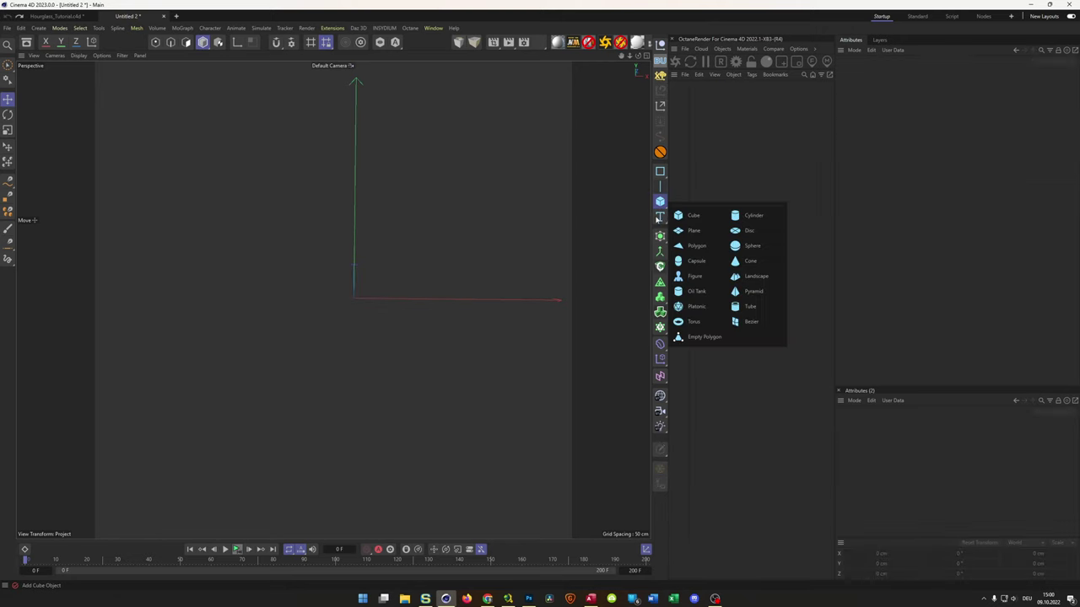
left_click(750, 245)
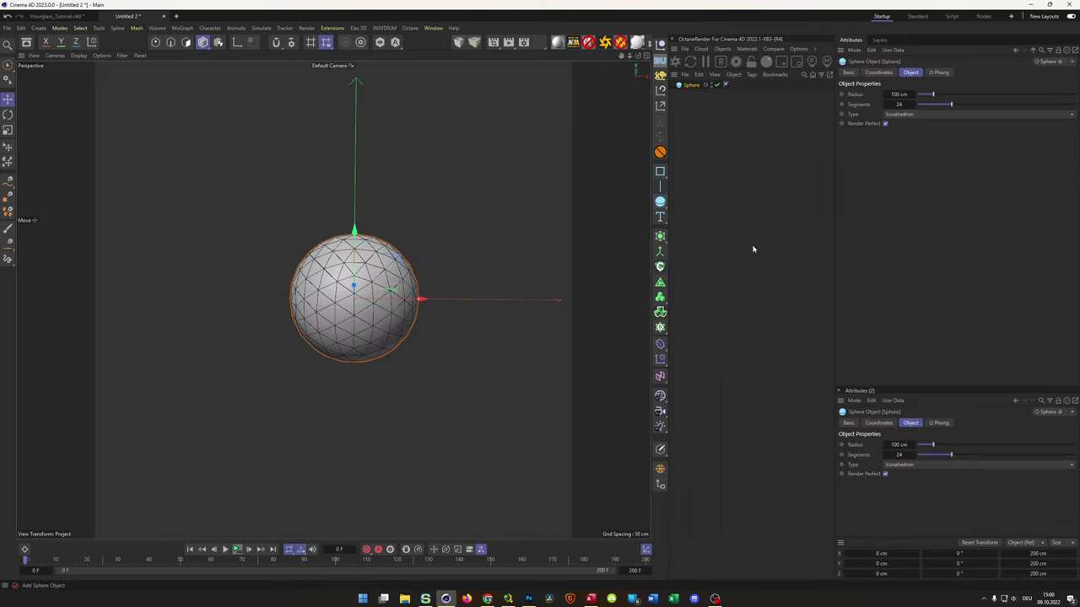
scroll(370, 274, "up", 3)
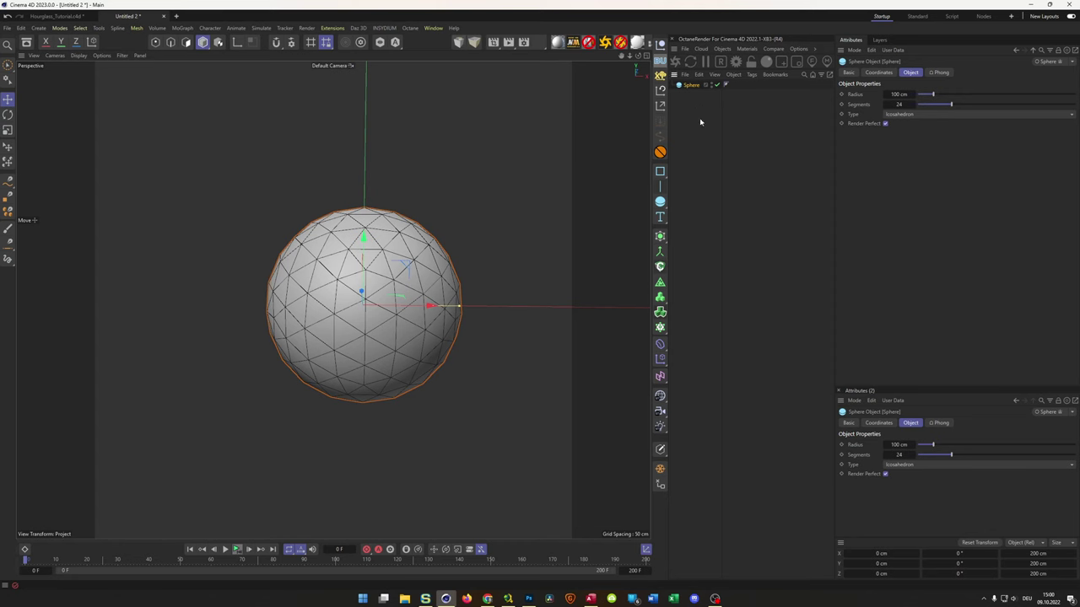
key("c")
scroll(417, 228, "up", 2)
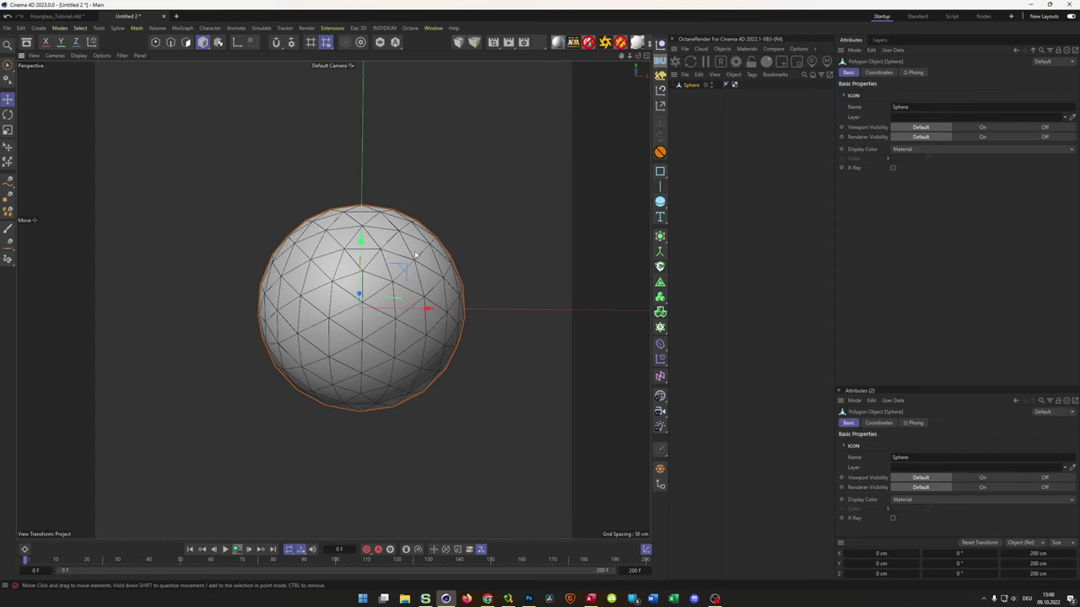
middle_click_drag(417, 227, 397, 222, "alt")
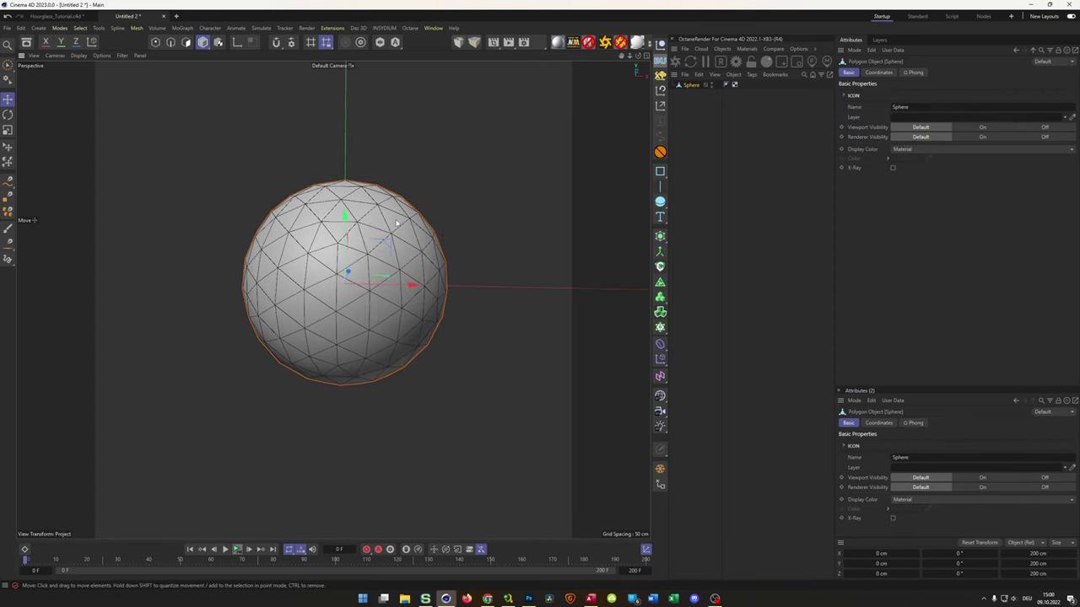
key("Return")
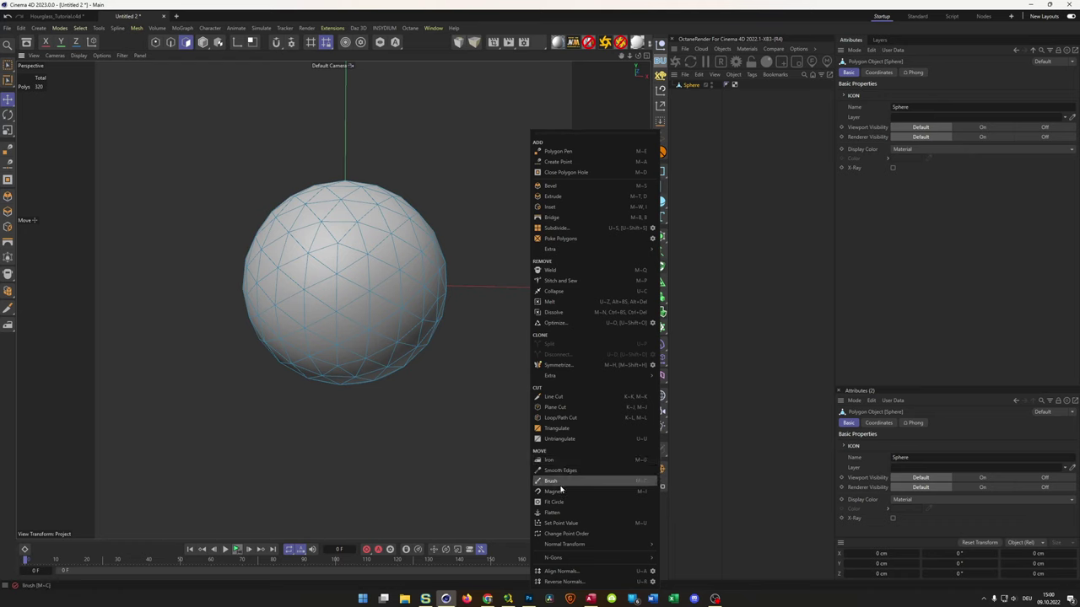
Push the sphere's polygons inward -35.5 cm with Normal Move, then delete the sphere.
mouse_move(584, 558)
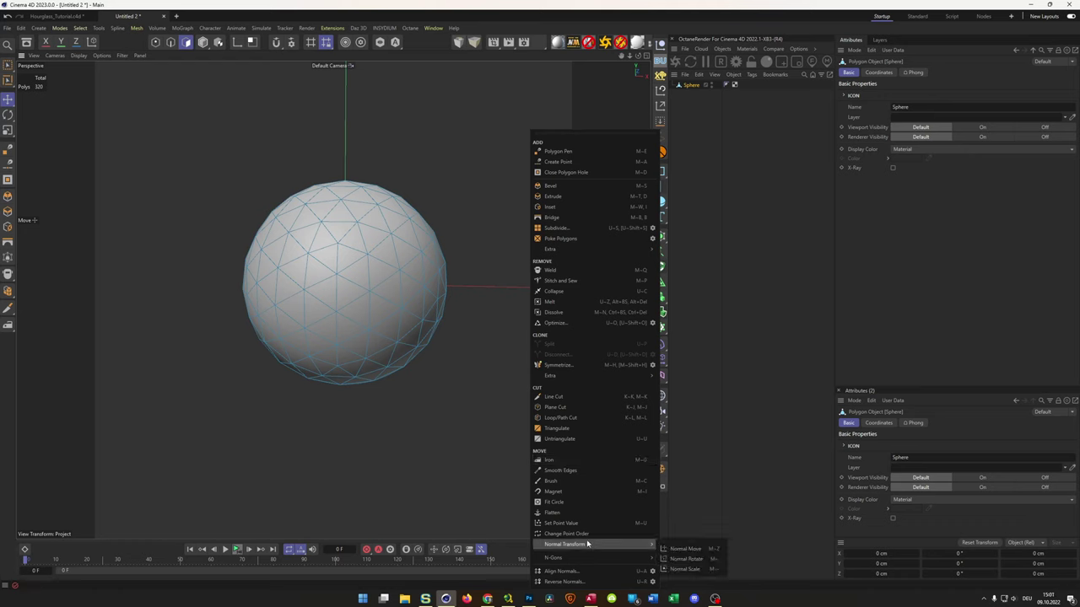
left_click(684, 549)
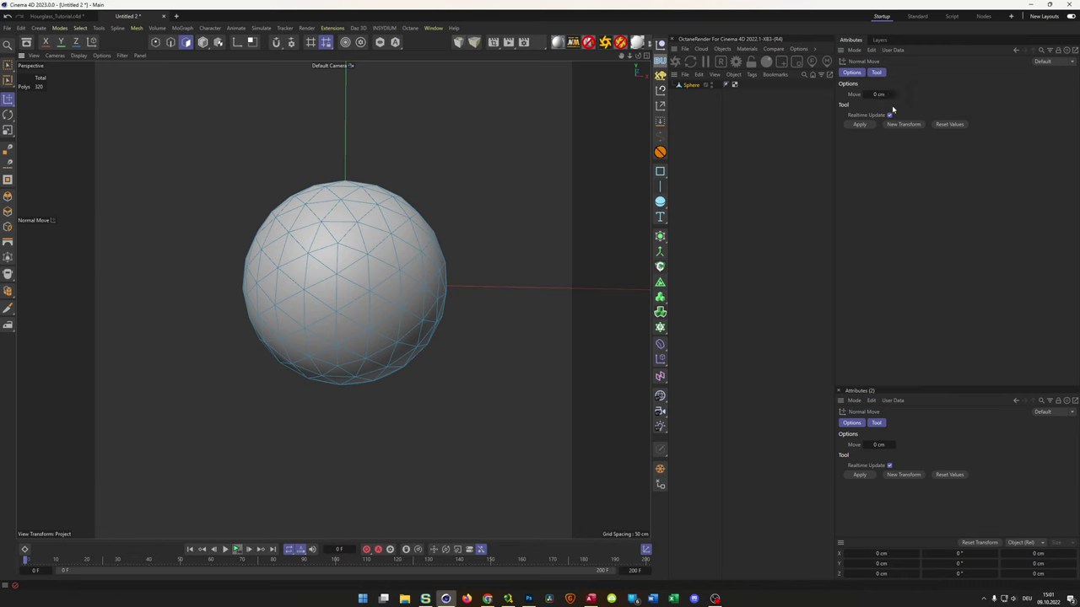
left_click_drag(551, 212, 519, 213)
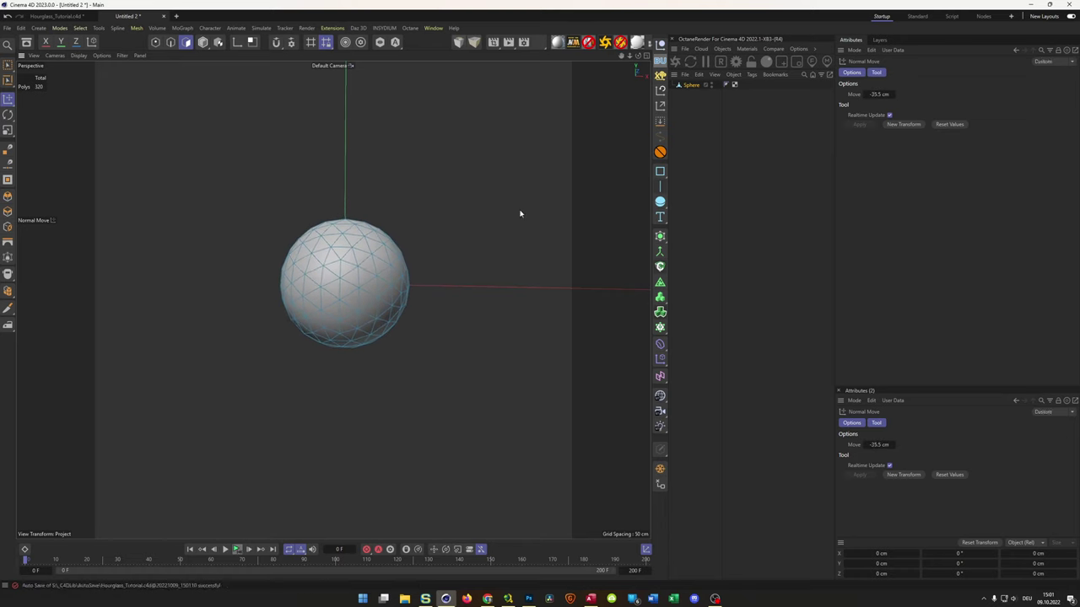
left_click(690, 85)
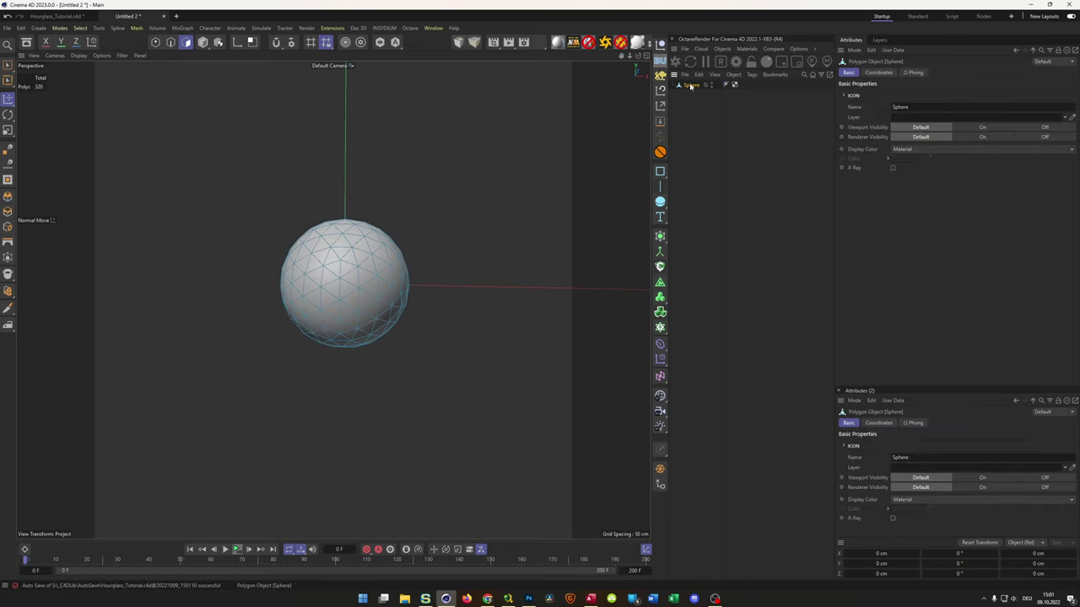
key("Delete")
Add the Female Bust from Objects > Sculpting Base Meshes and delete its material tag.
left_click(30, 42)
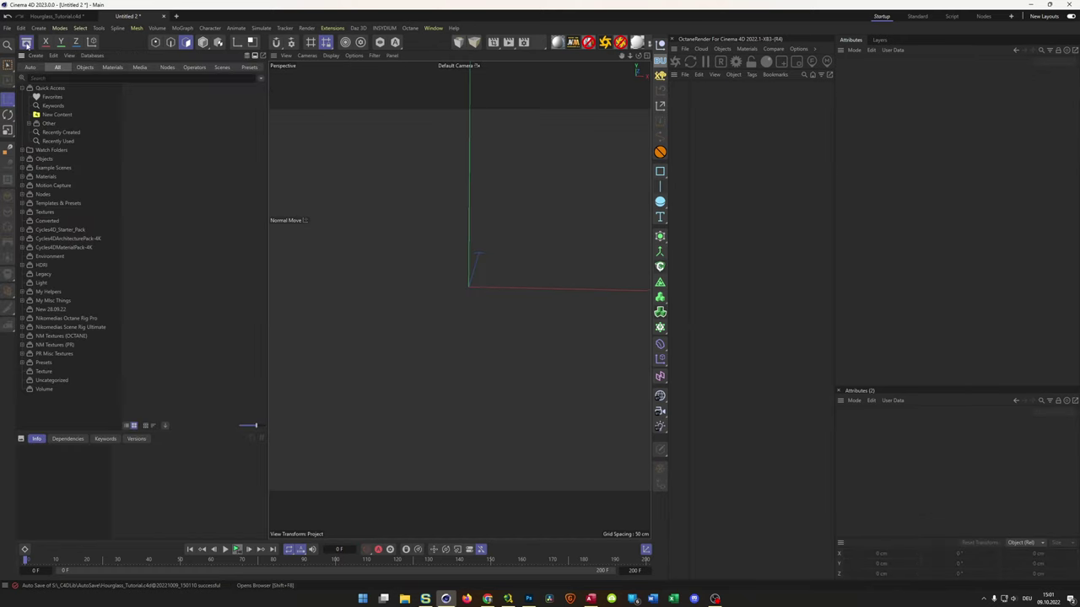
left_click(85, 67)
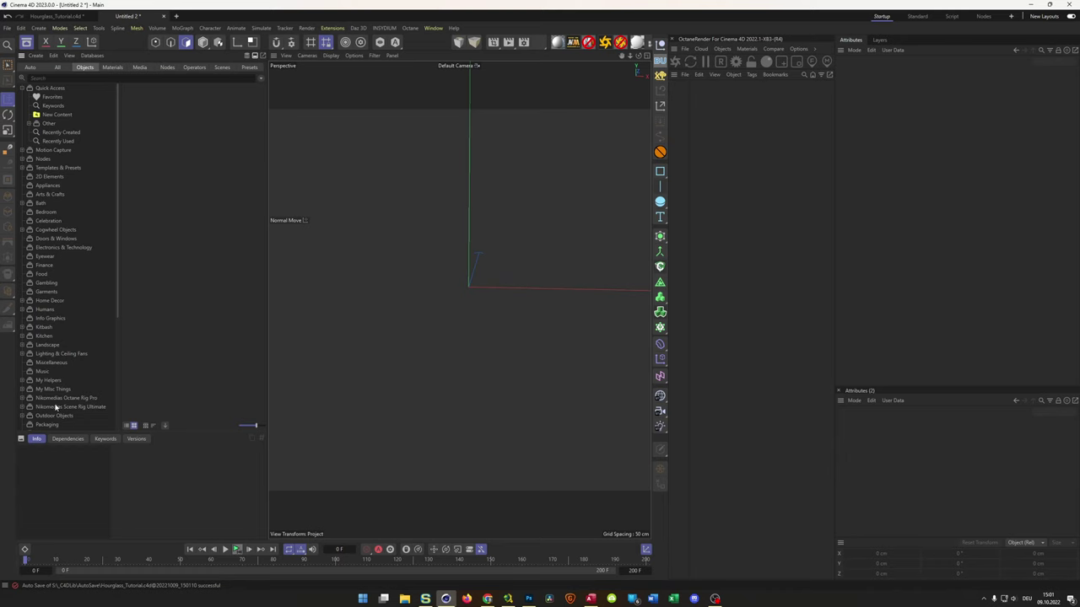
scroll(56, 418, "down", 5)
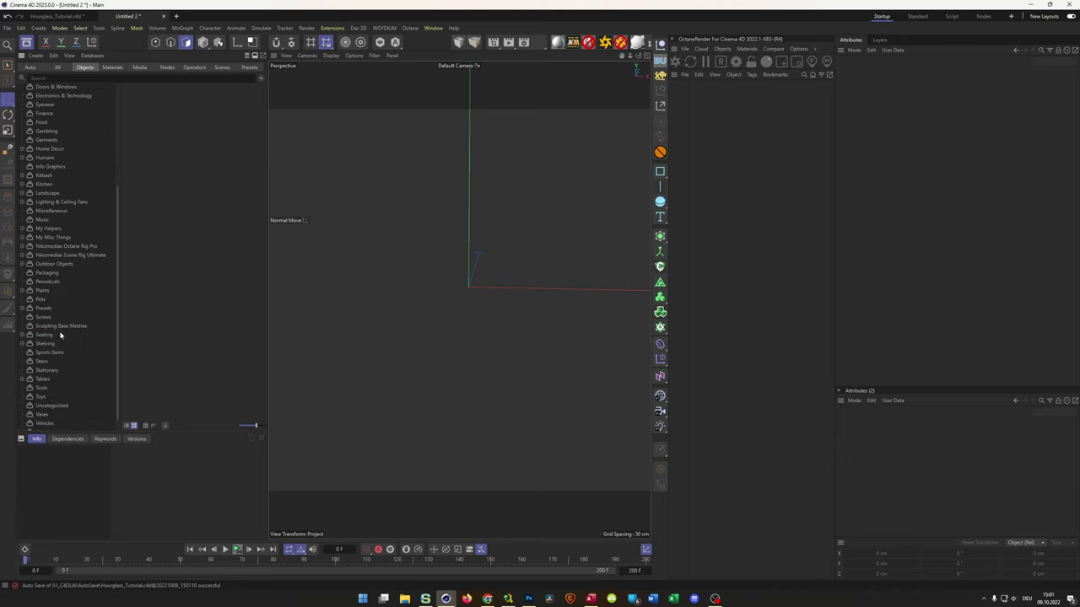
left_click(59, 326)
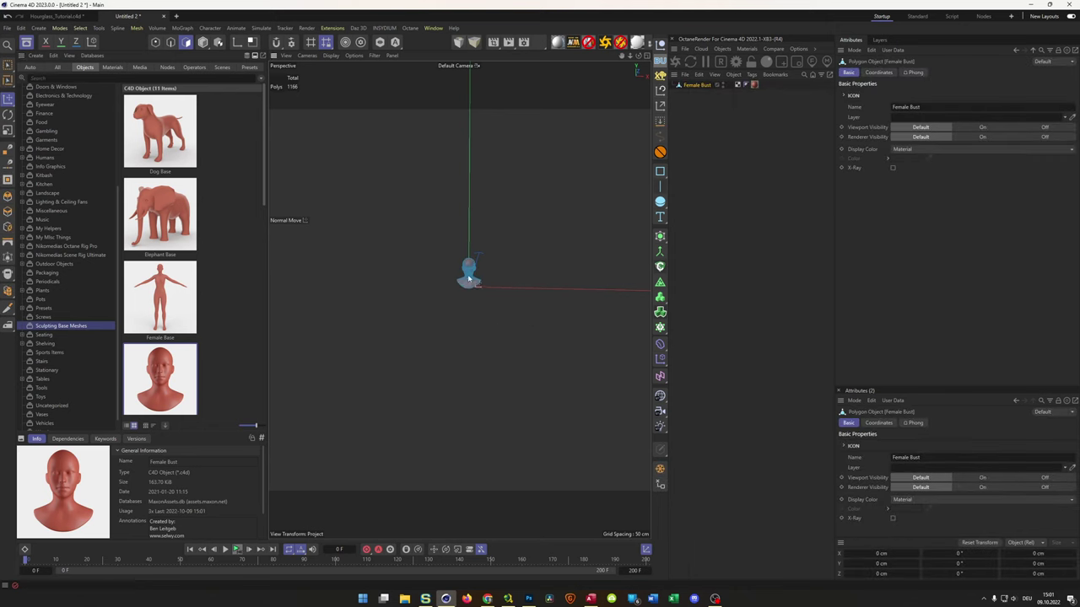
scroll(545, 244, "up", 10)
left_click_drag(566, 234, 528, 308, "alt")
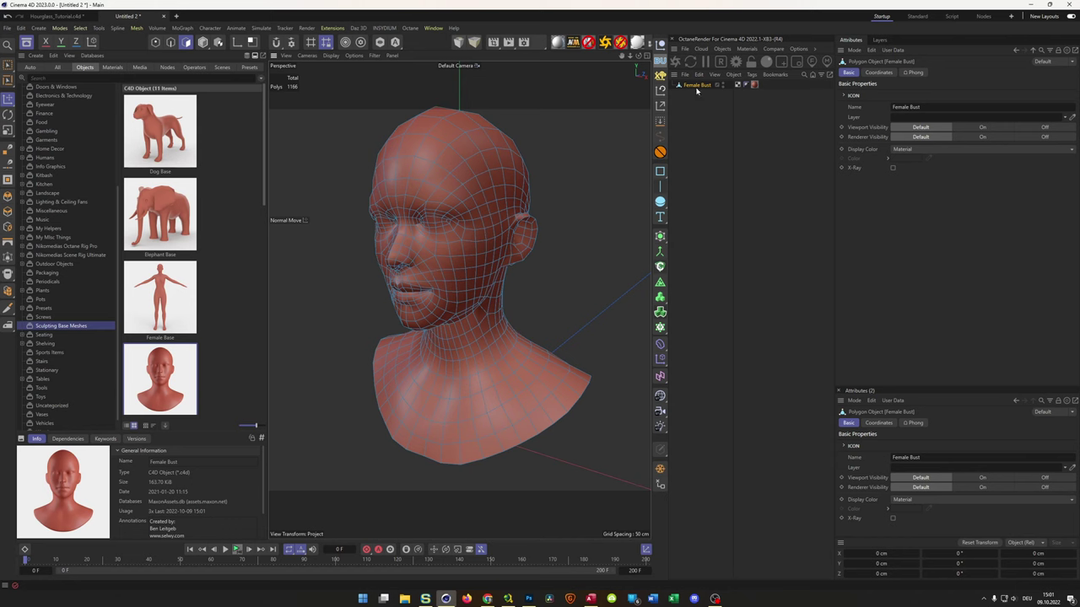
left_click(754, 85)
key("Delete")
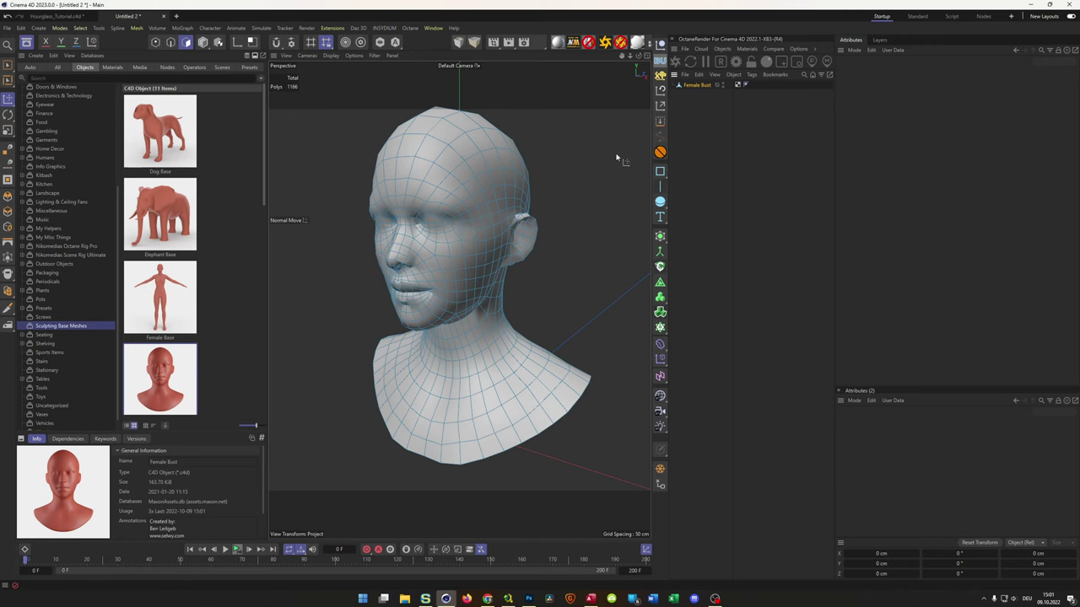
Duplicate the Female Bust and turn on X-Ray for the original.
left_click(693, 86)
left_click_drag(694, 86, 697, 96, "ctrl")
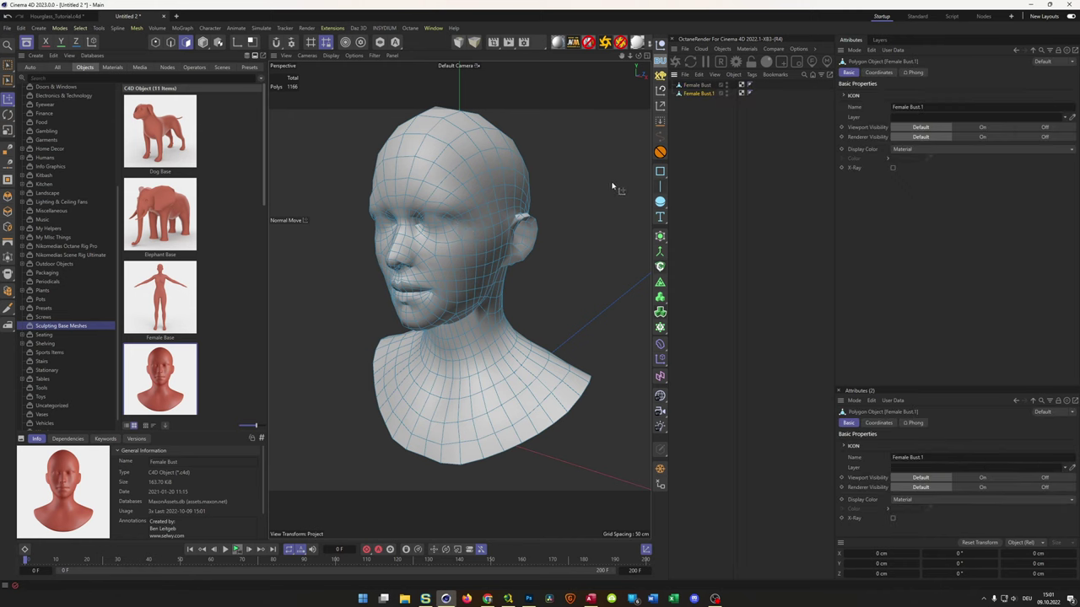
left_click(701, 87)
left_click(892, 168)
Select Female Bust.1 in Model mode with the Scale tool and open Axis Center.
left_click(711, 93)
key("Return")
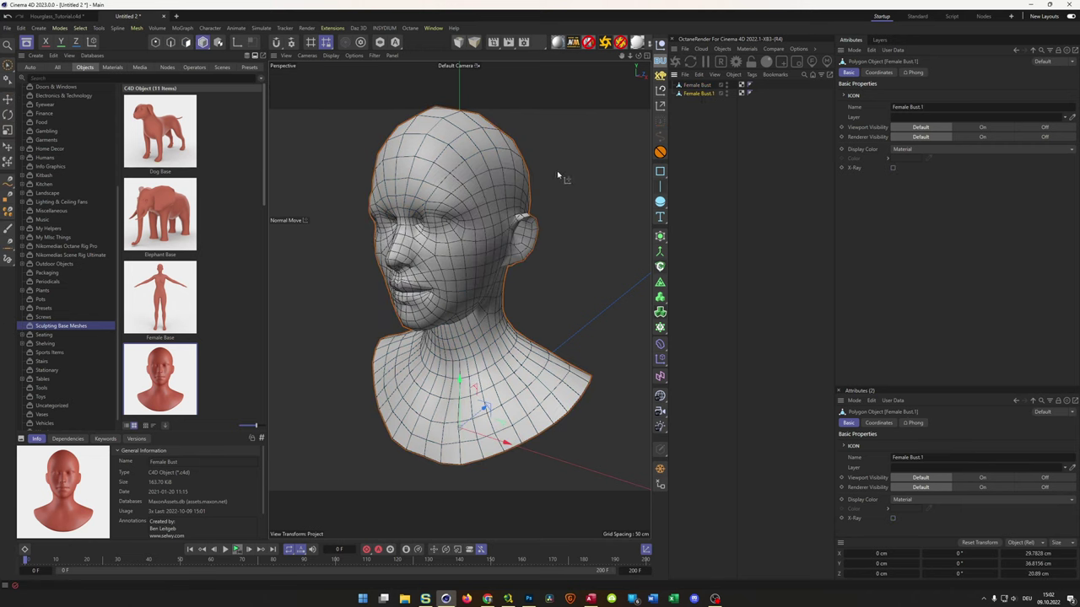
key("t")
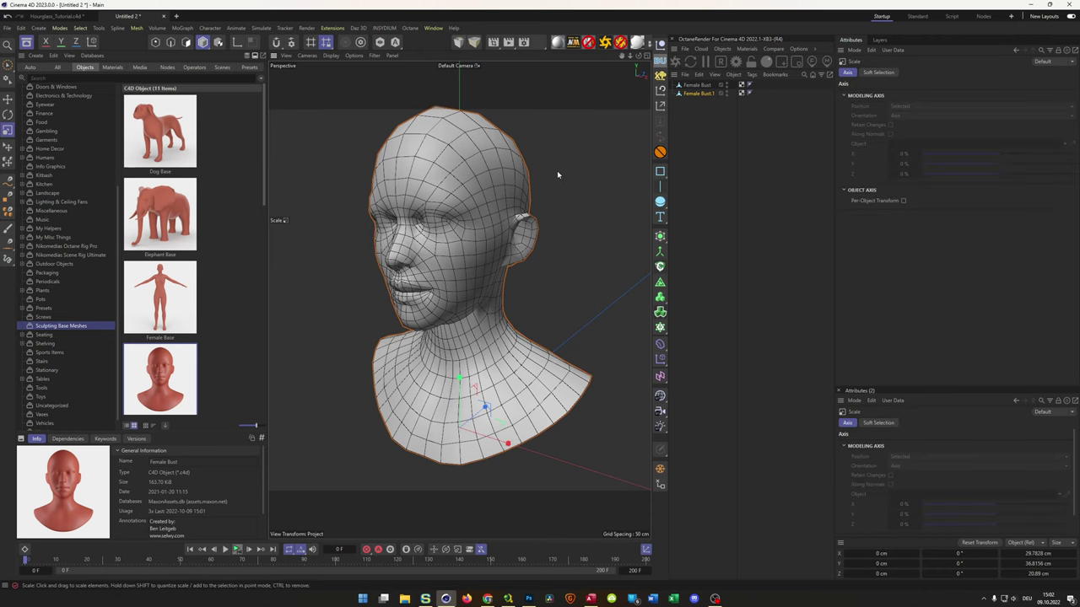
left_click(696, 93)
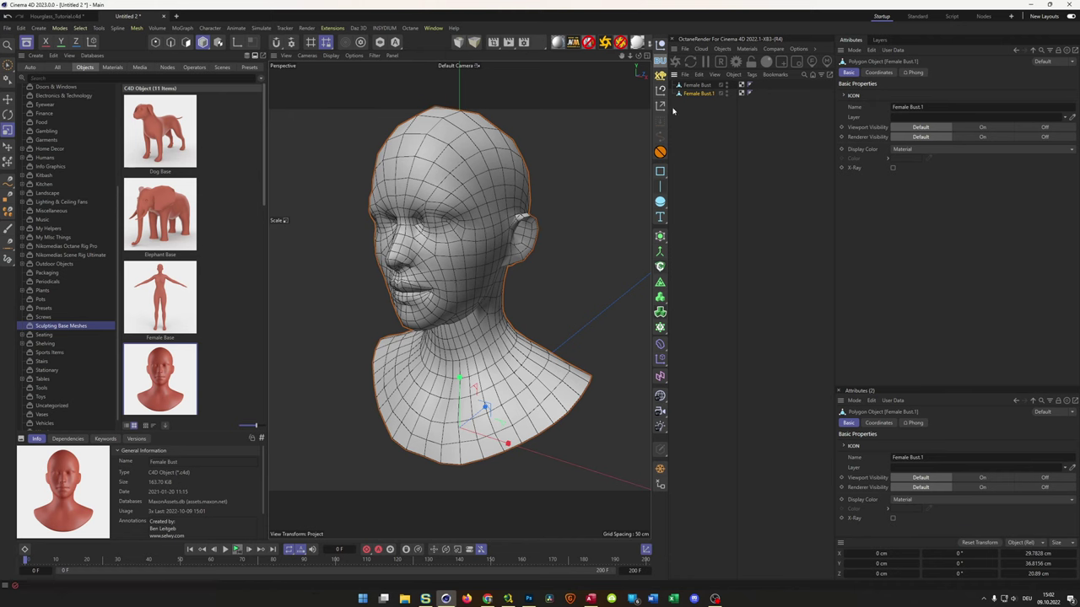
left_click(660, 105)
Execute Axis Center on Female Bust.1 and scale it to about 92.5%.
left_click(716, 226)
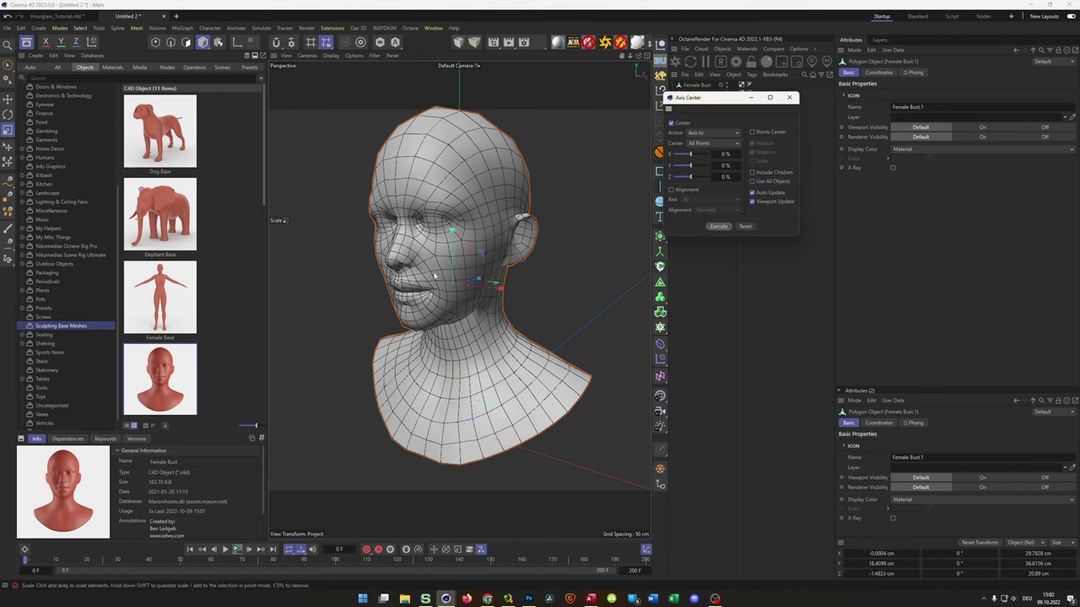
left_click(789, 97)
left_click_drag(587, 244, 582, 364)
Orbit and zoom around the bust to inspect the thin outer shell.
right_click_drag(583, 364, 538, 406, "alt")
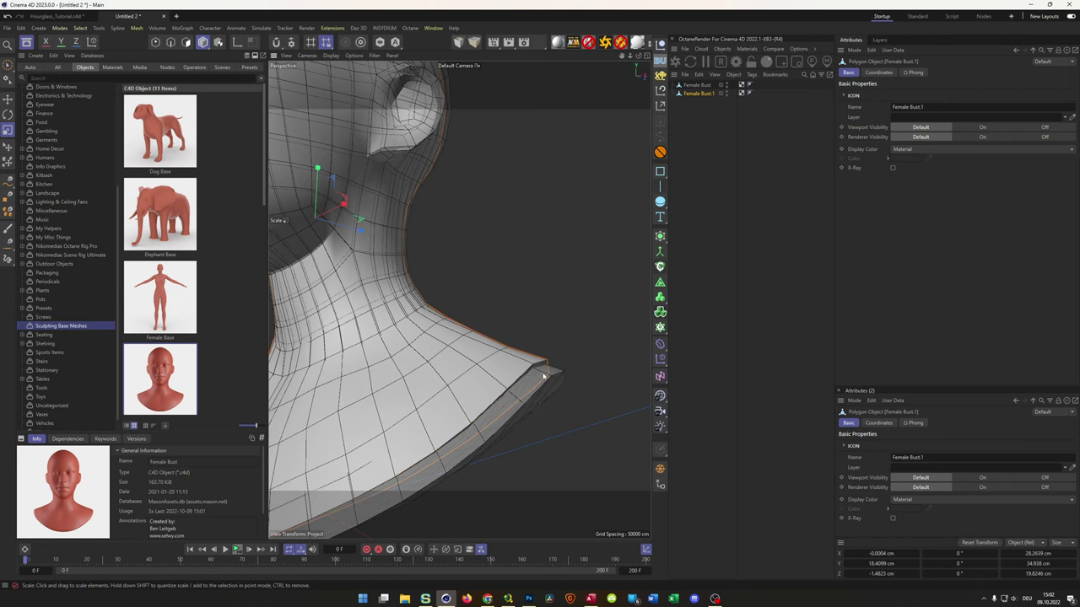
left_click_drag(424, 431, 390, 450, "alt")
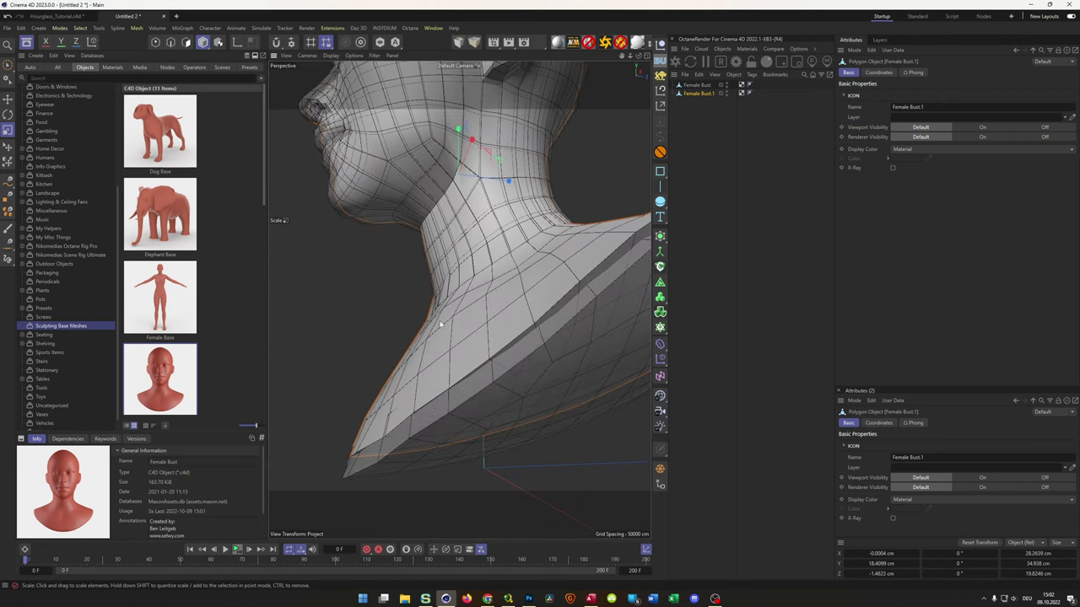
left_click_drag(440, 325, 354, 281, "alt")
left_click_drag(335, 209, 365, 277, "alt")
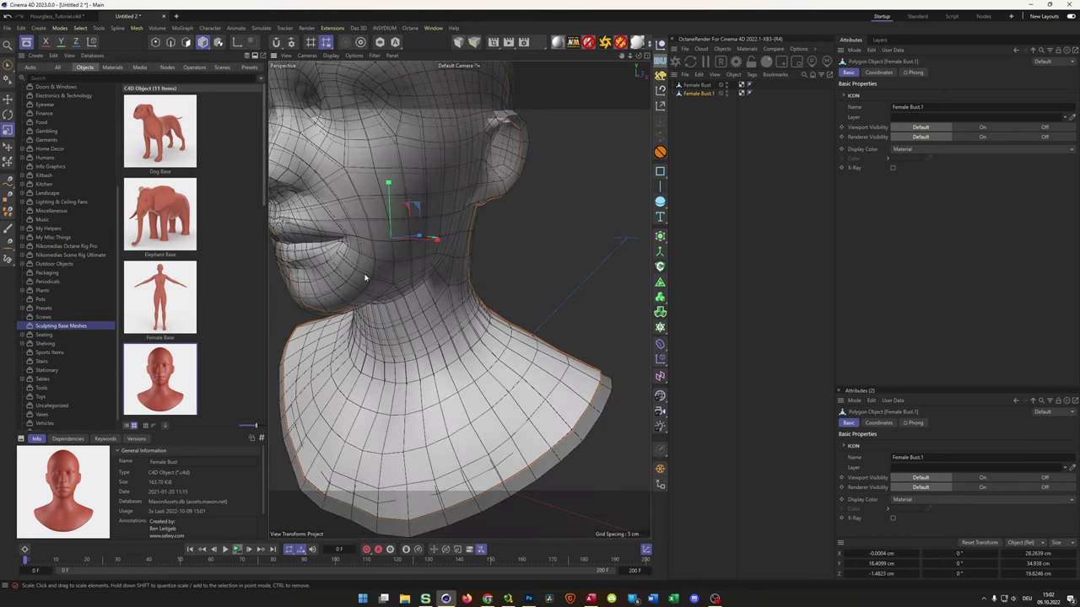
left_click_drag(594, 386, 514, 316, "alt")
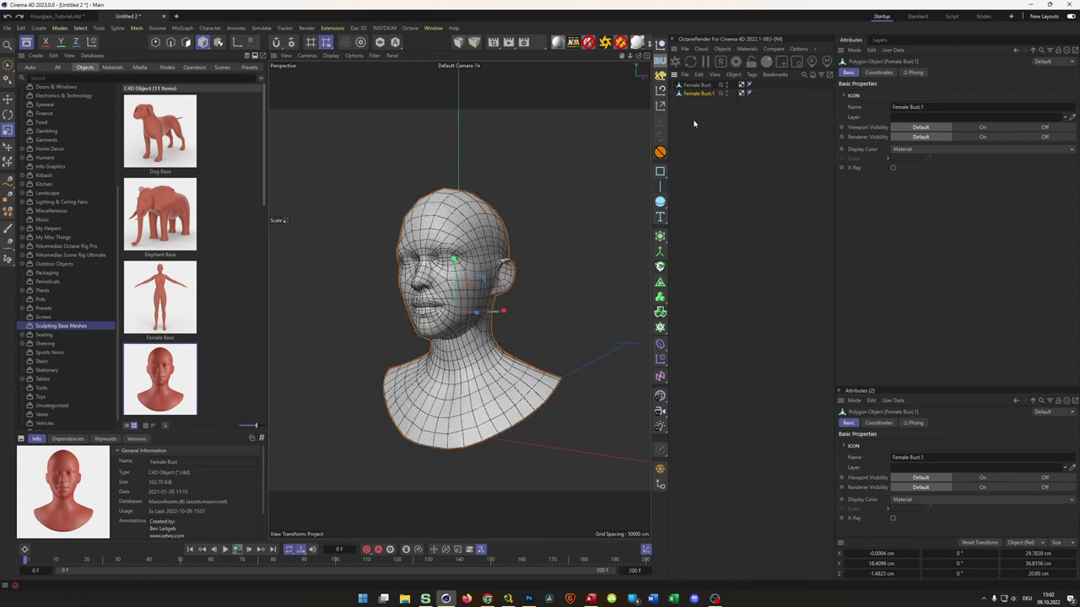
scroll(491, 236, "up", 4)
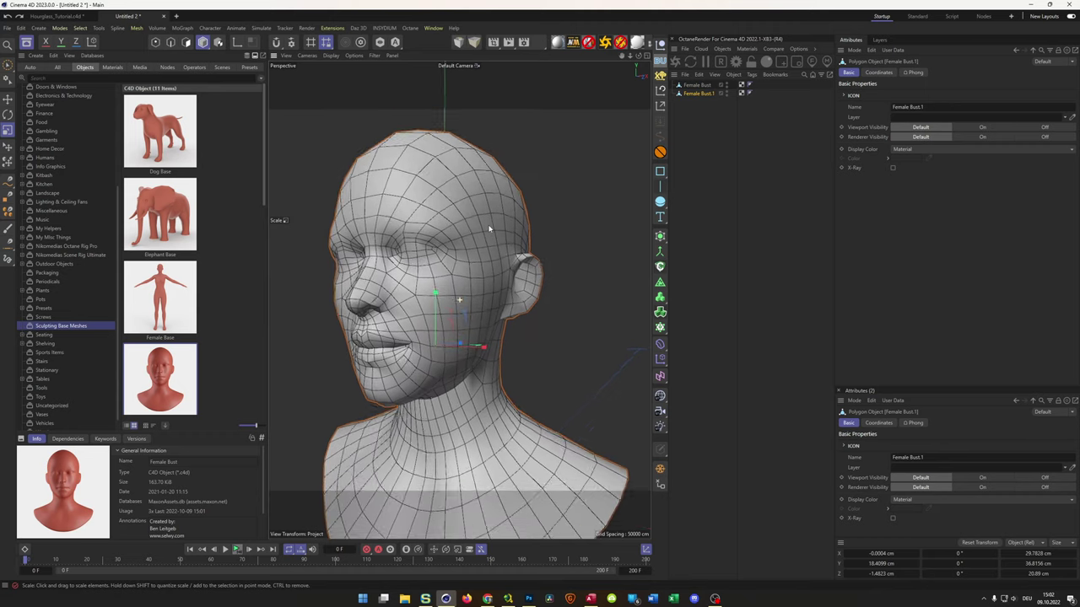
middle_click_drag(488, 228, 480, 202, "alt")
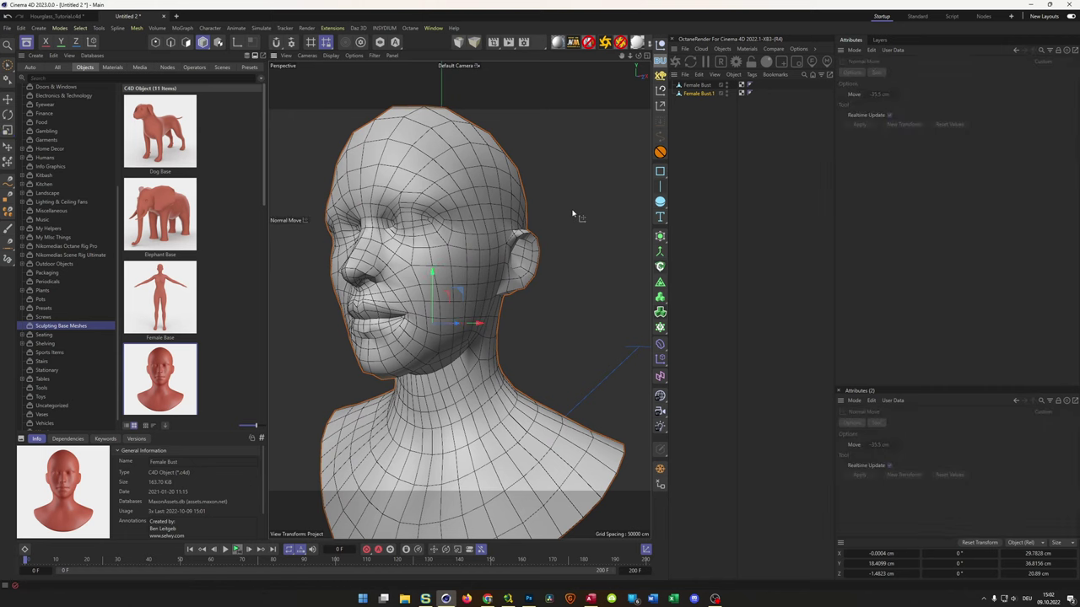
Enter Polygon mode and drag the Normal Move value to -0.25 cm.
key("Return")
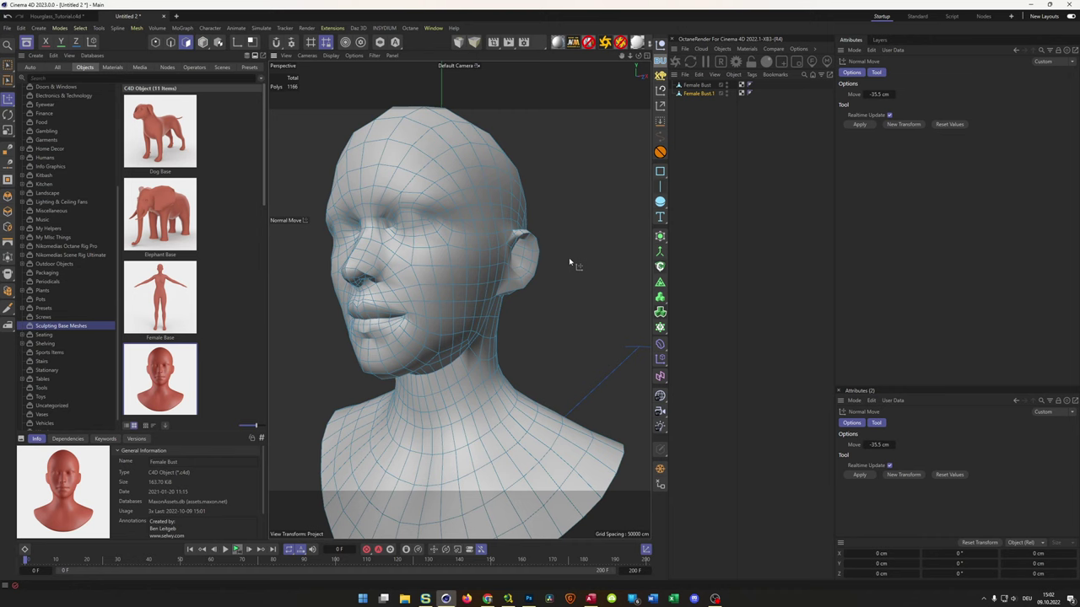
left_click_drag(608, 279, 604, 281)
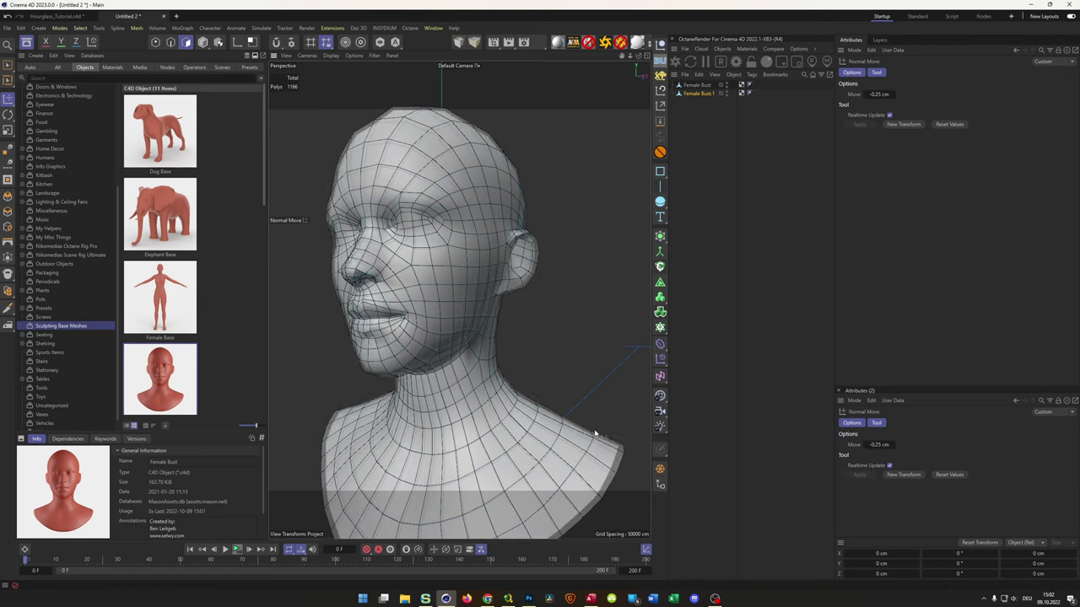
left_click_drag(430, 192, 399, 273, "alt")
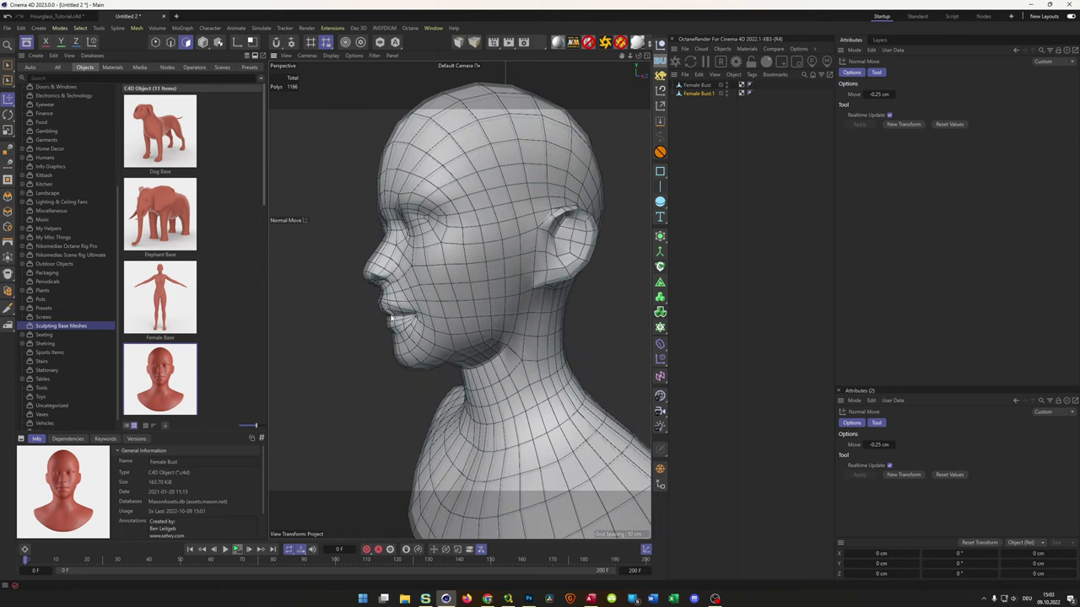
scroll(395, 330, "down", 3)
left_click_drag(394, 330, 413, 327, "alt")
scroll(417, 325, "up", 3)
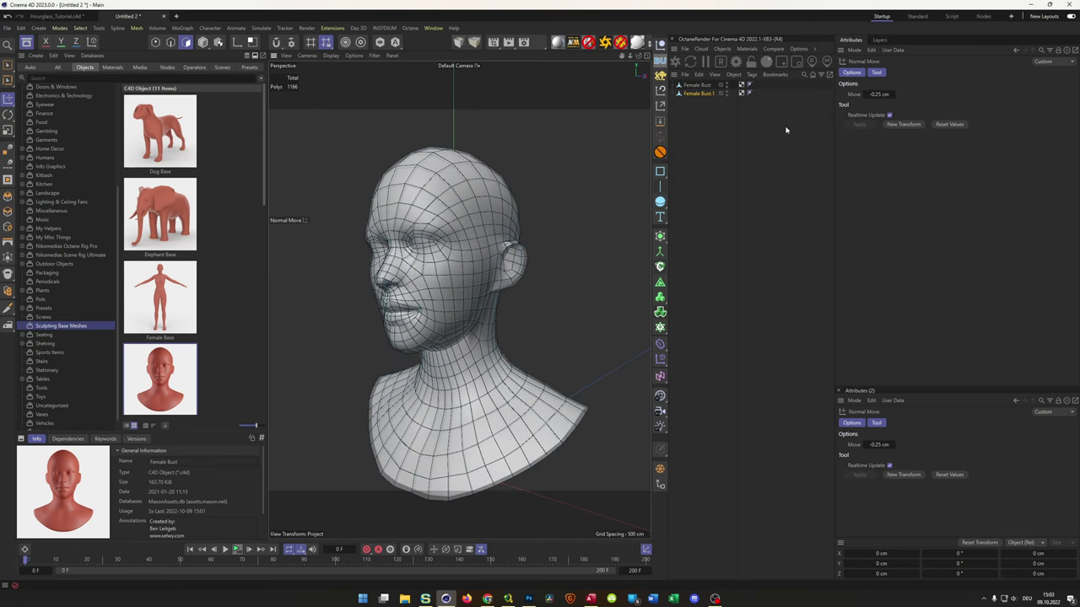
Deselect all, reselect Female Bust.1 and switch to the paint selection tool.
left_click(733, 230)
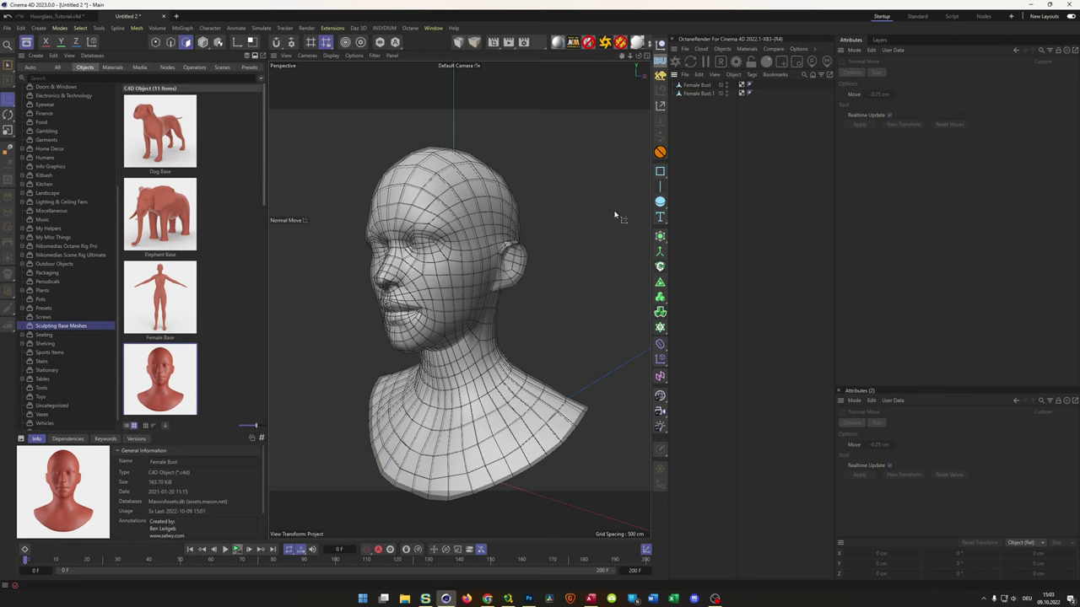
left_click(696, 93)
key("9")
left_click_drag(637, 55, 629, 126)
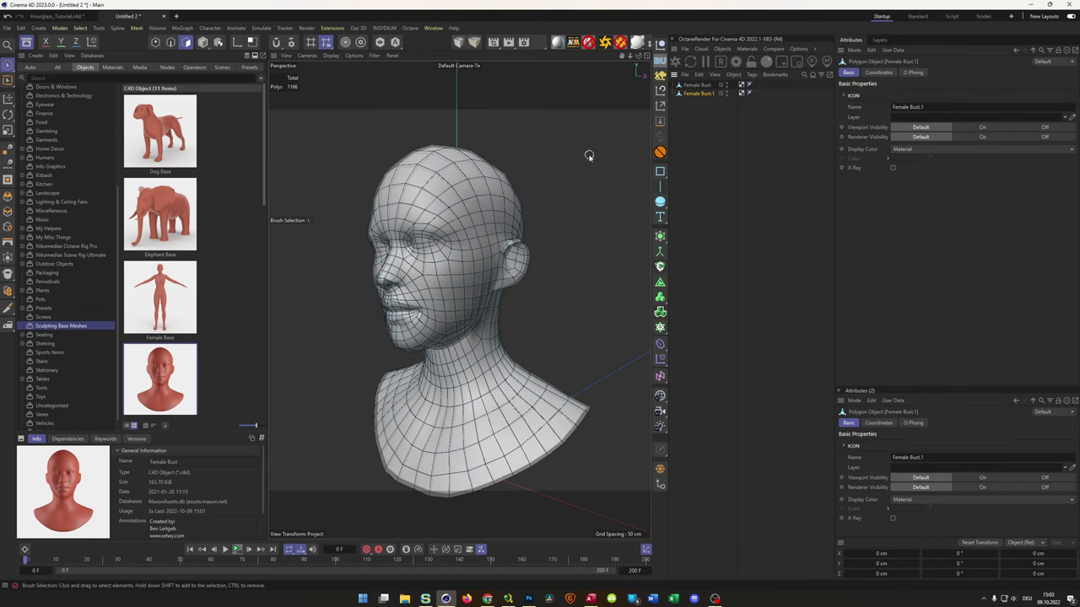
Apply a Normal Move offset to Female Bust.1's polygons.
key("m")
key("z")
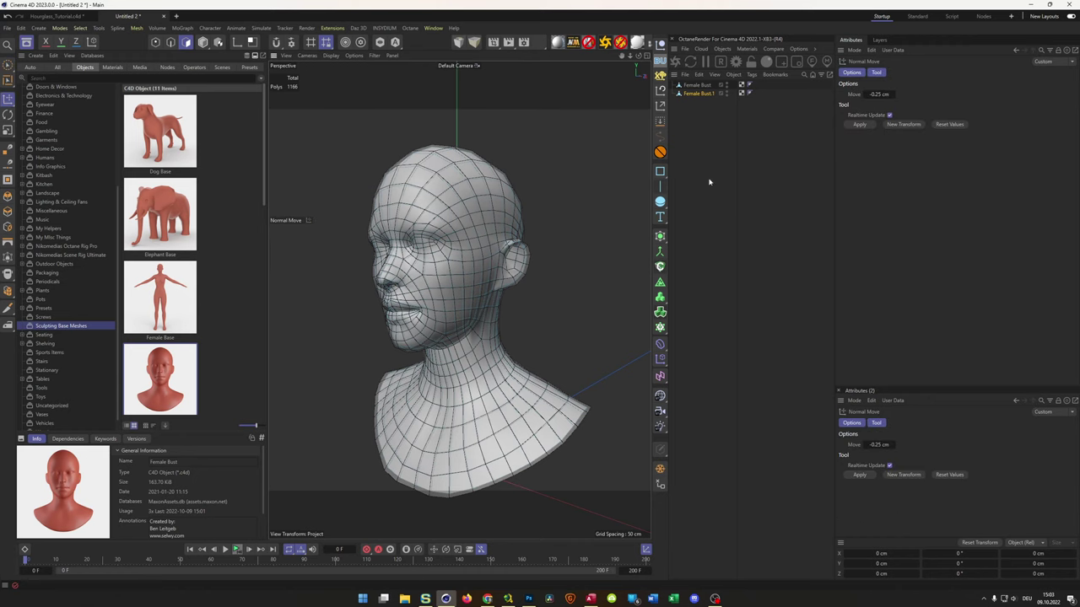
left_click_drag(880, 95, 797, 95)
left_click(862, 125)
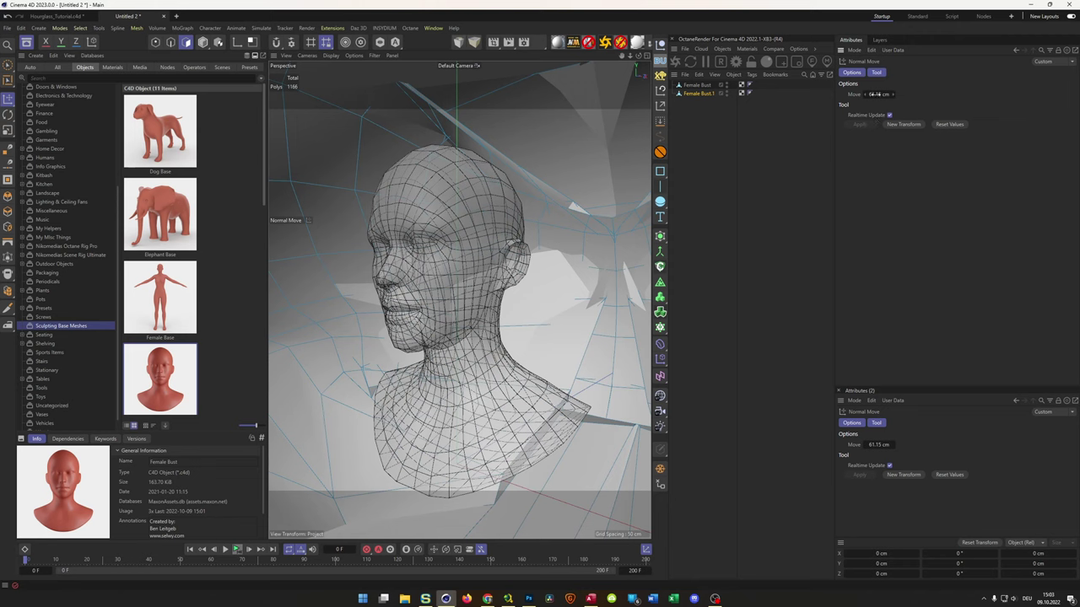
left_click(698, 95)
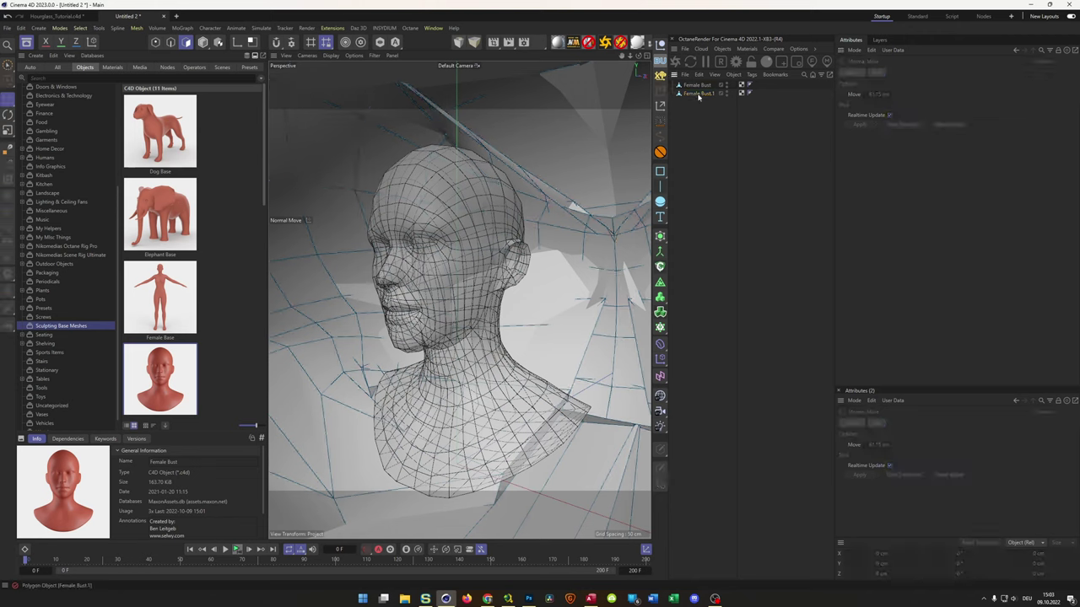
left_click(689, 111)
Undo the oversized push and reapply Normal Move at 0.25 cm.
key("ctrl+z")
key("ctrl+z")
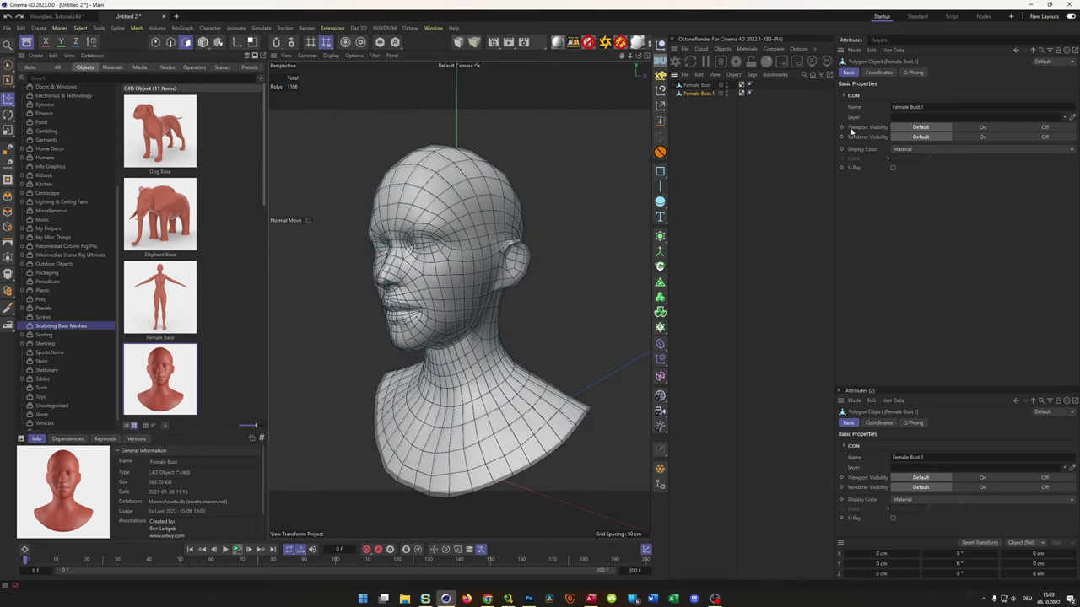
key("m")
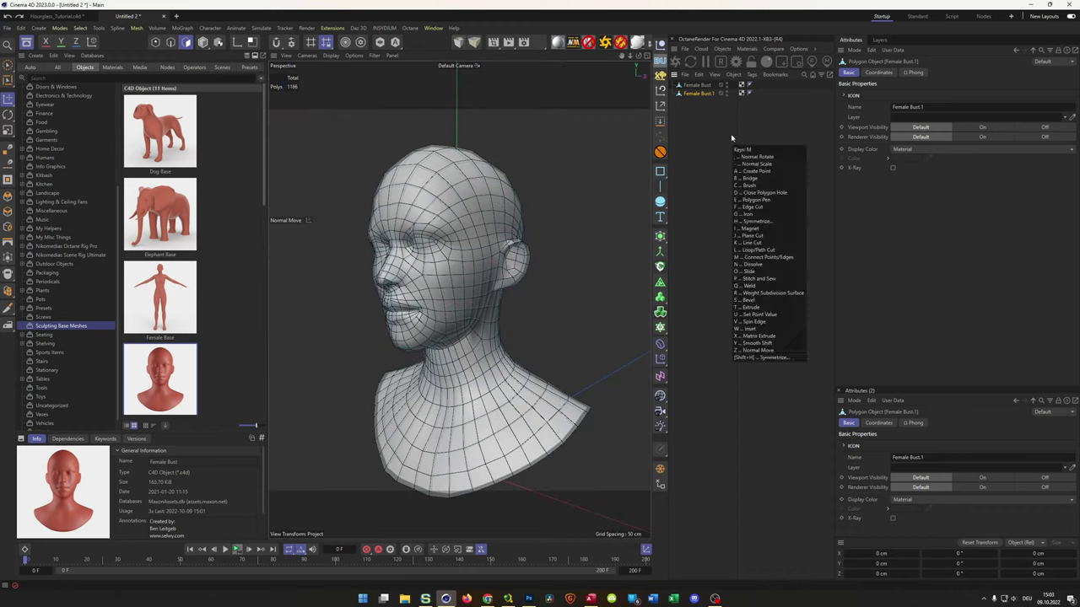
key("z")
left_click(879, 93)
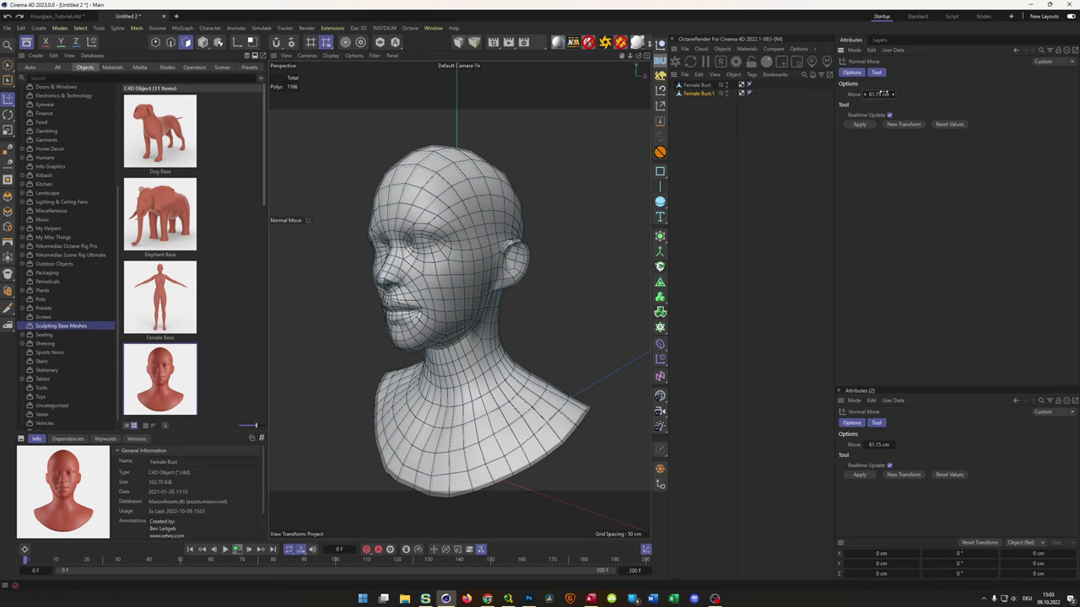
type("2")
type(".25")
key("Return")
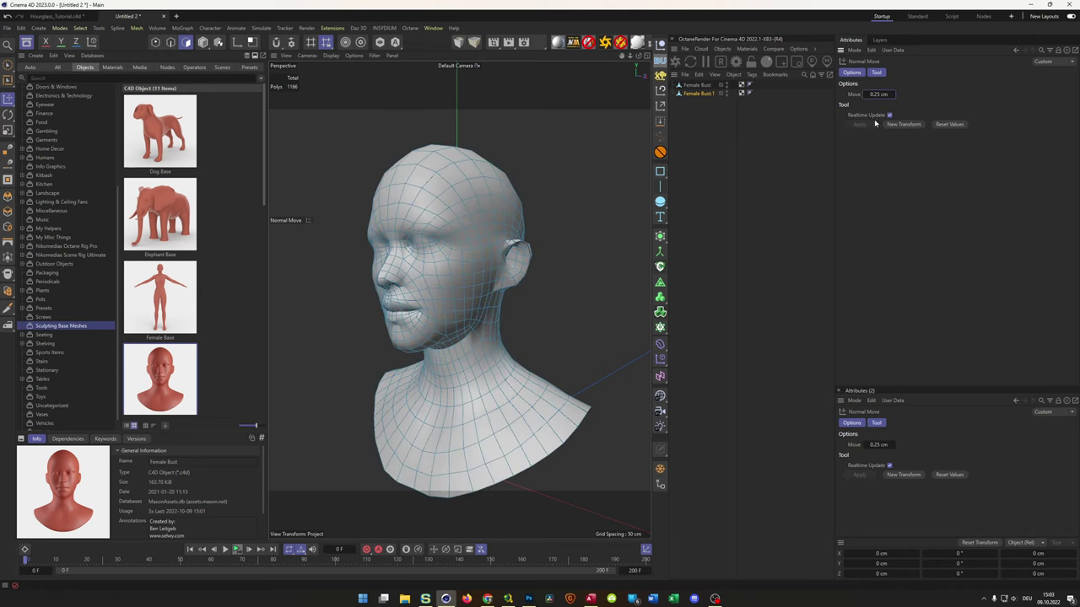
left_click(697, 93)
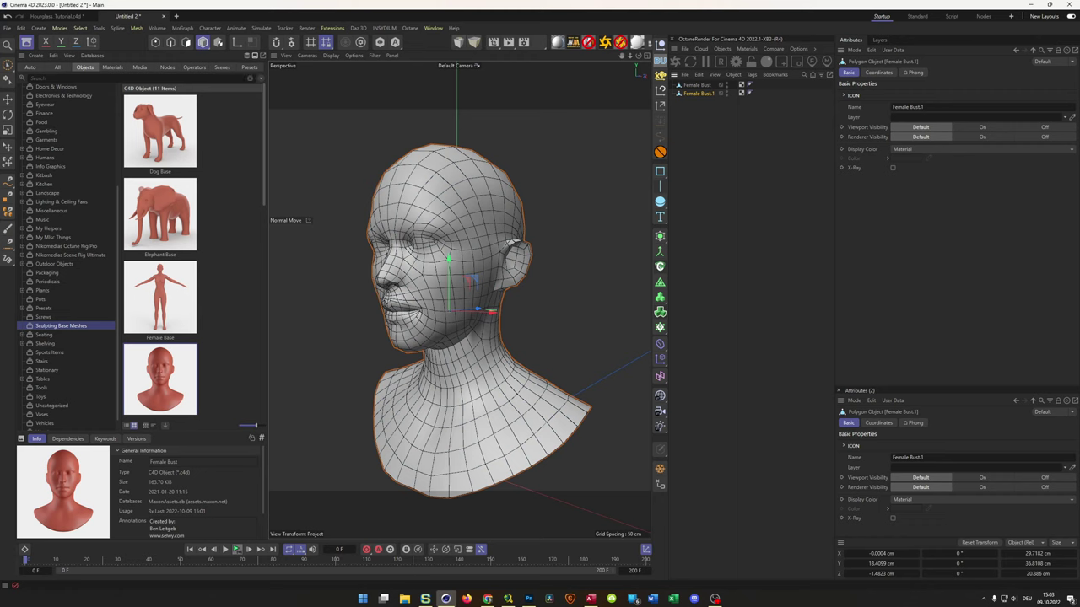
List the Geometry Modifier node operators from the Asset Browser's Nodes tab.
left_click(167, 67)
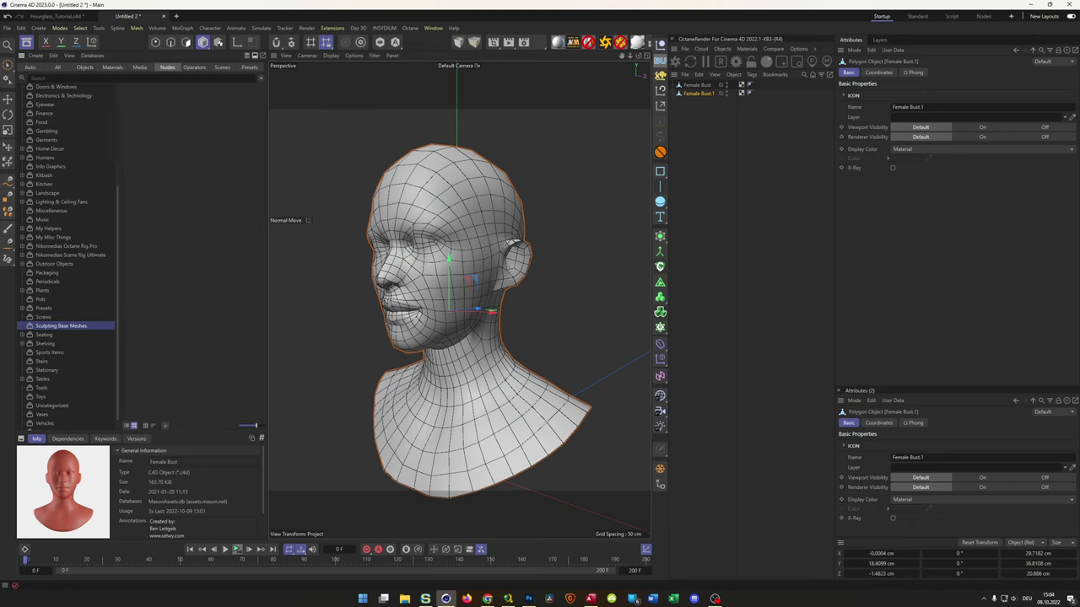
left_click(70, 255)
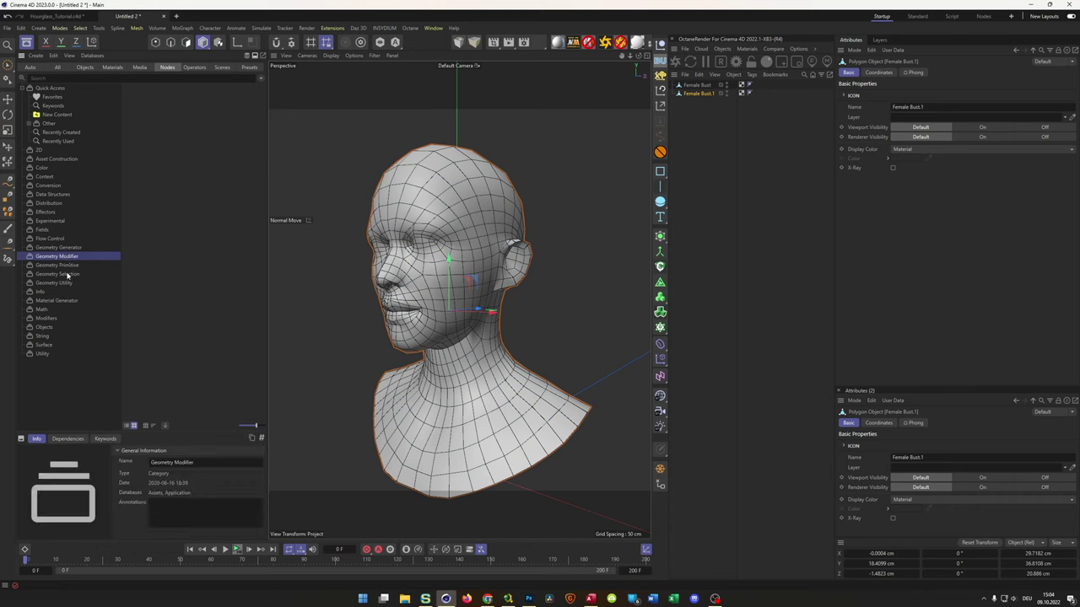
left_click(126, 426)
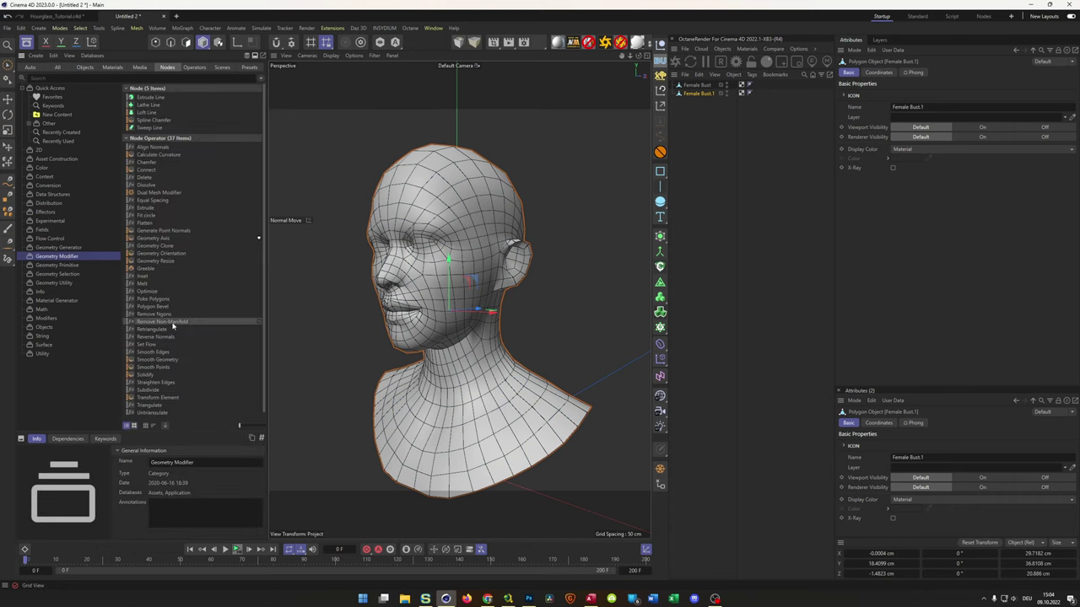
Add the Polygon Bevel node under Female Bust.1.
scroll(173, 326, "down", 1)
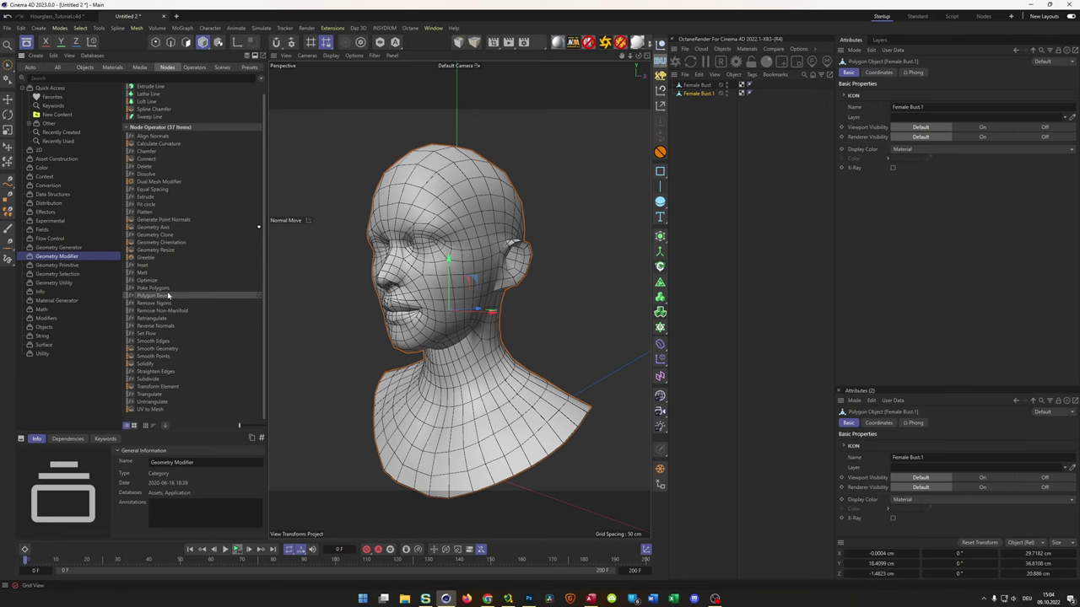
left_click(170, 296)
left_click_drag(170, 295, 711, 96)
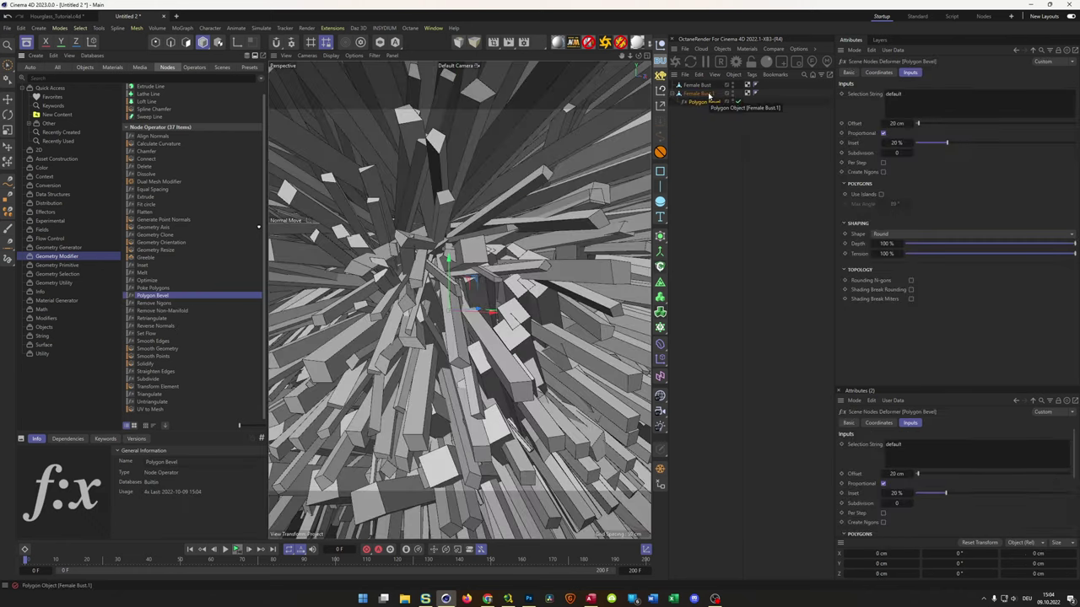
left_click_drag(413, 230, 415, 229, "alt")
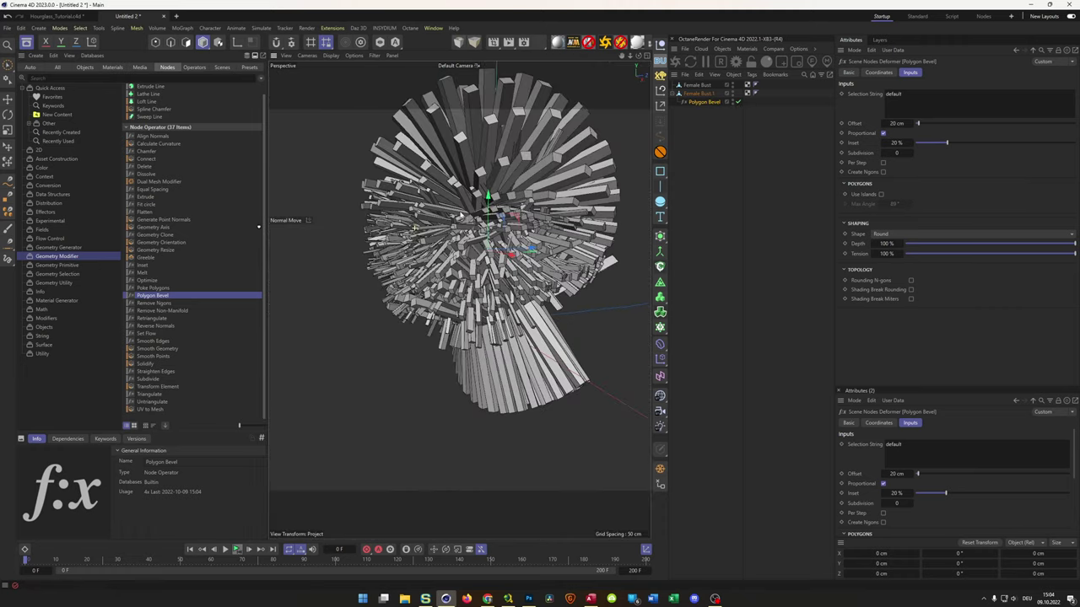
left_click_drag(474, 201, 464, 212, "alt")
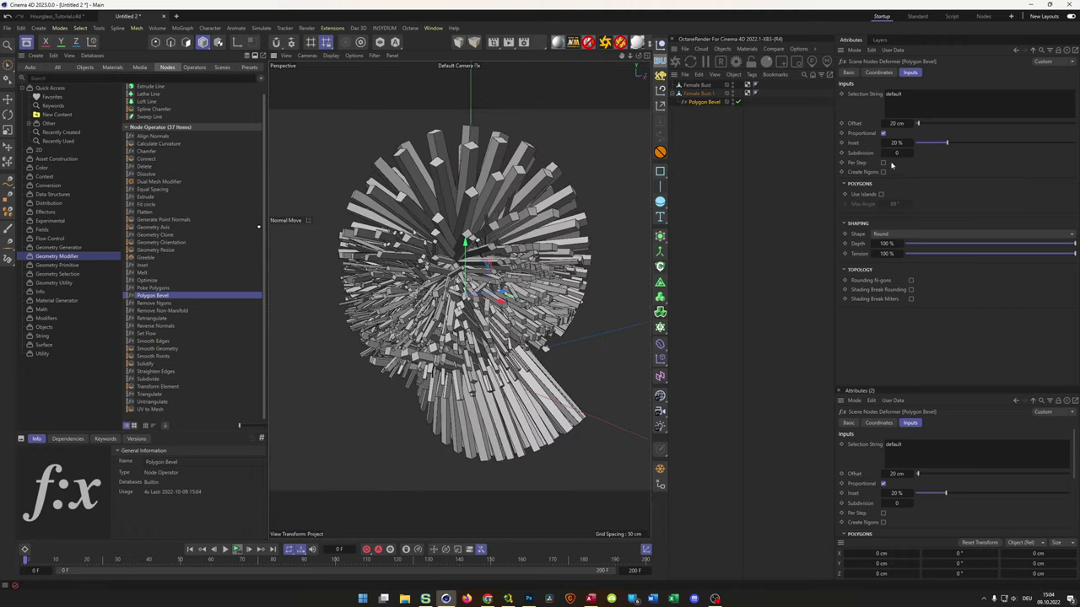
Set the bevel Offset to 1 cm and Inset to 0 %.
left_click(896, 123)
type("1")
key("Return")
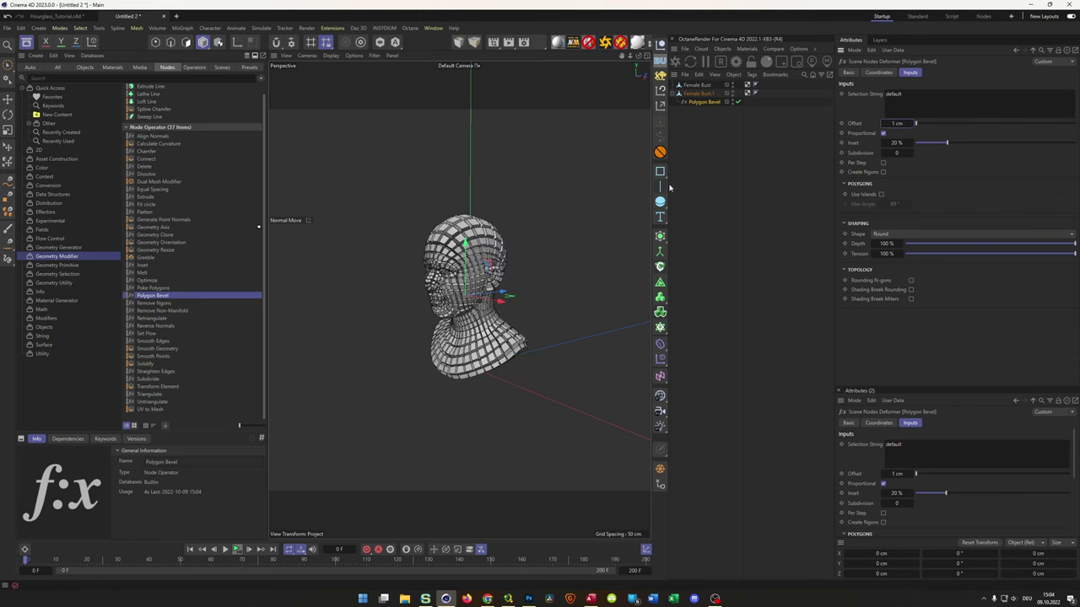
scroll(447, 253, "up", 5)
left_click_drag(447, 253, 469, 217, "alt")
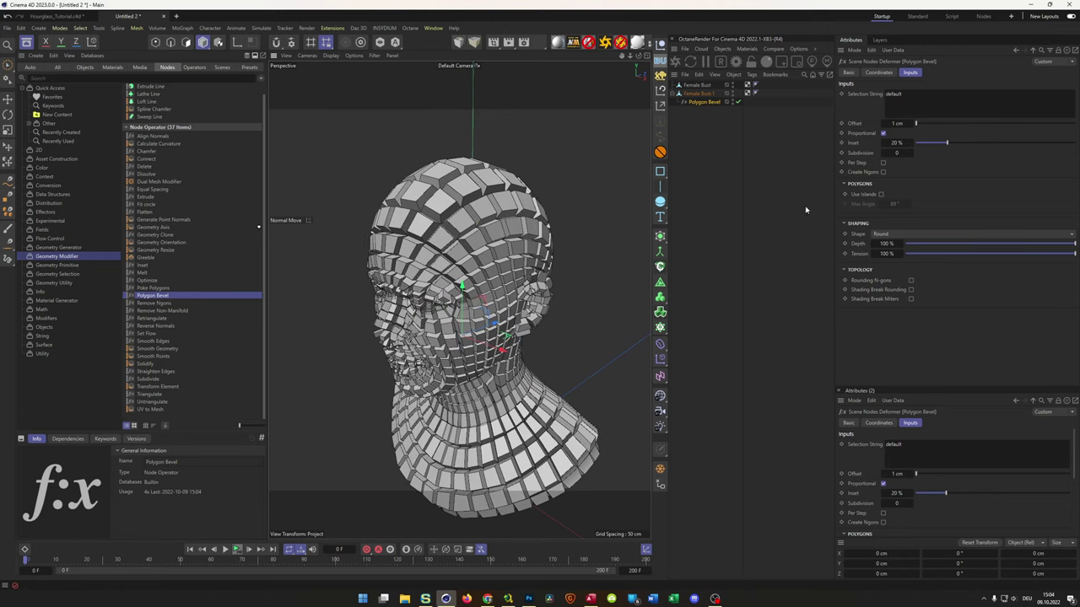
double_click(896, 143)
type("0")
key("Return")
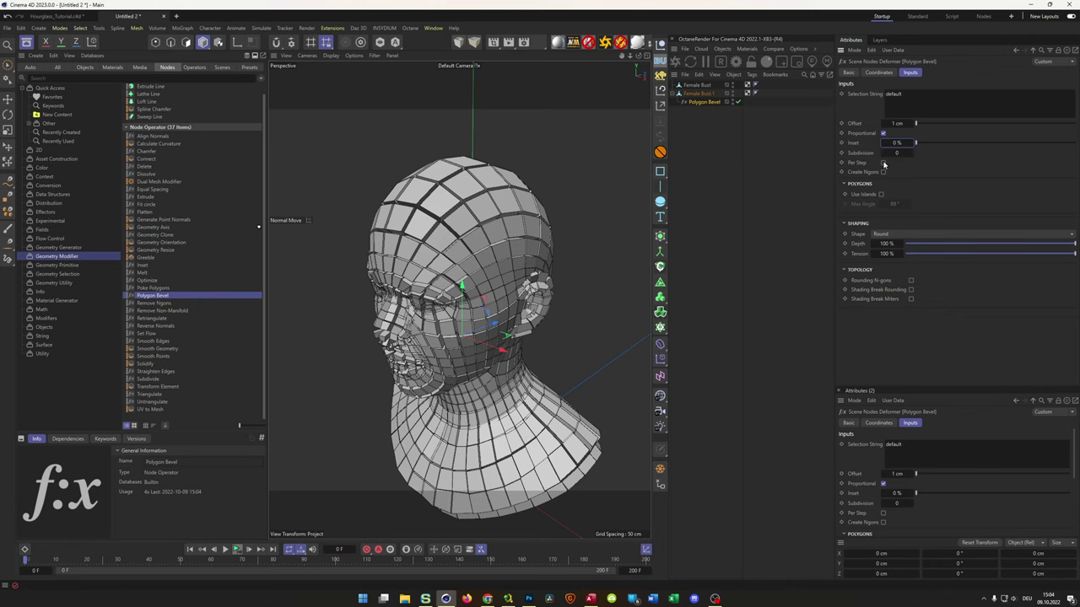
Enable Use Islands and set the Polygon Bevel Offset to -1 cm.
left_click(881, 195)
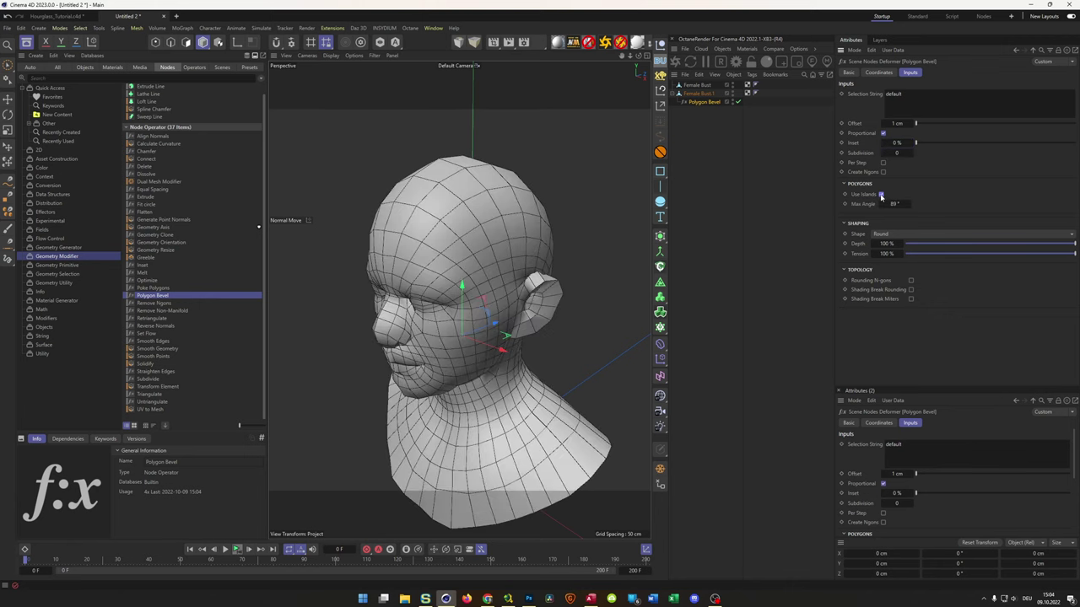
double_click(896, 123)
type("-1")
key("Return")
Try Offset values from -2 to -3 cm and back up to 0 cm, settling on -0.2 cm.
left_click(883, 123)
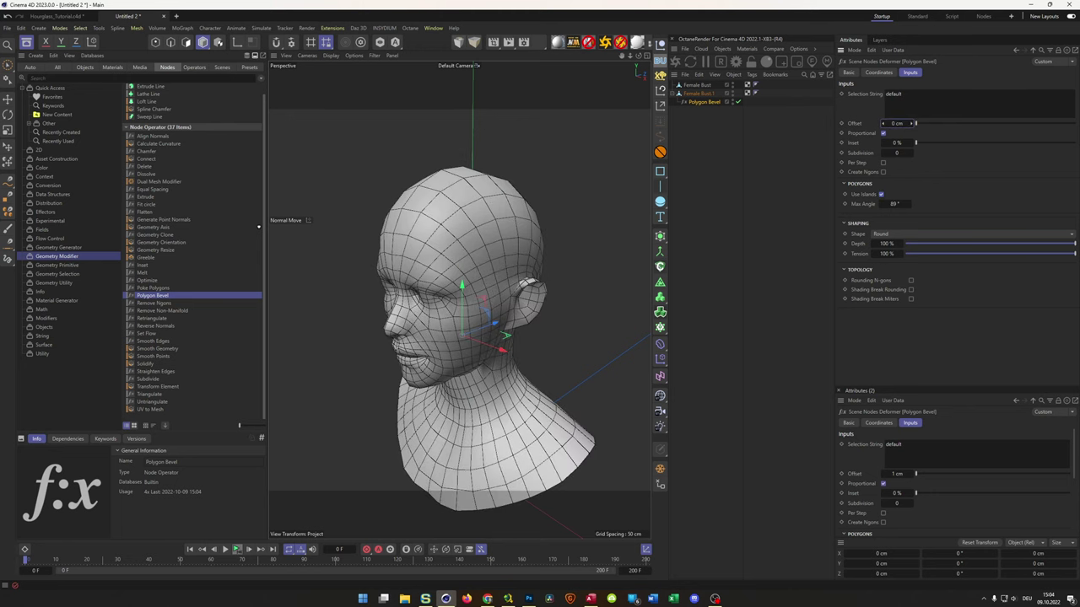
scroll(548, 443, "up", 10)
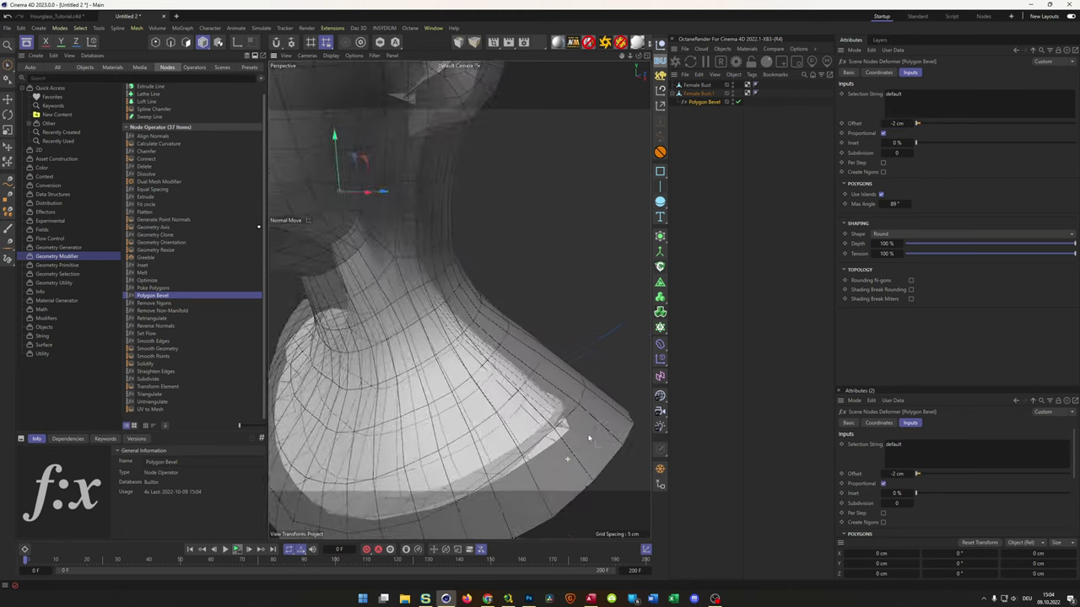
scroll(552, 436, "up", 2)
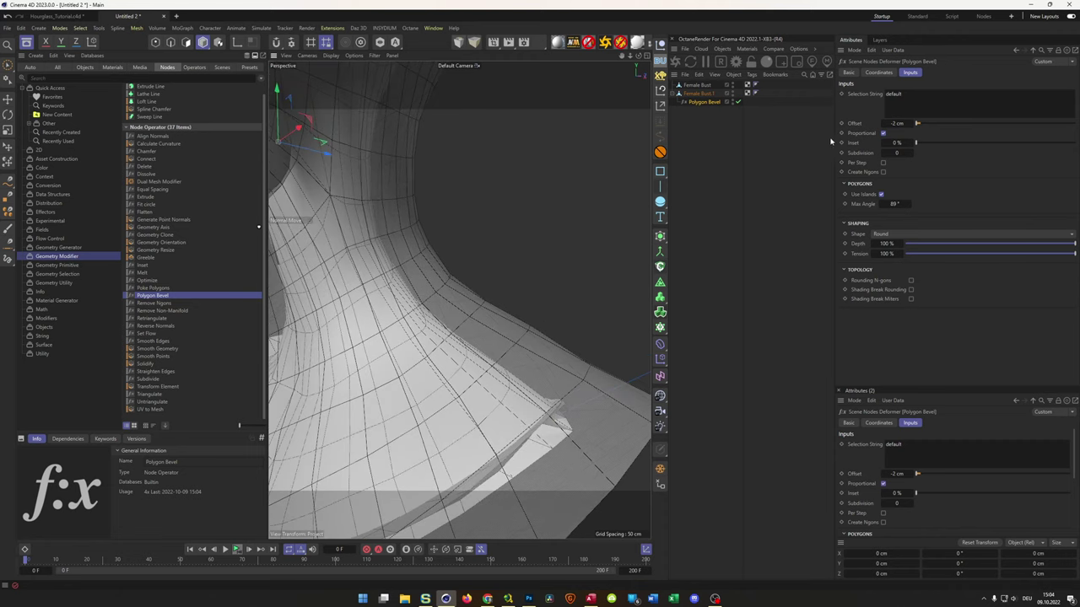
left_click(883, 123)
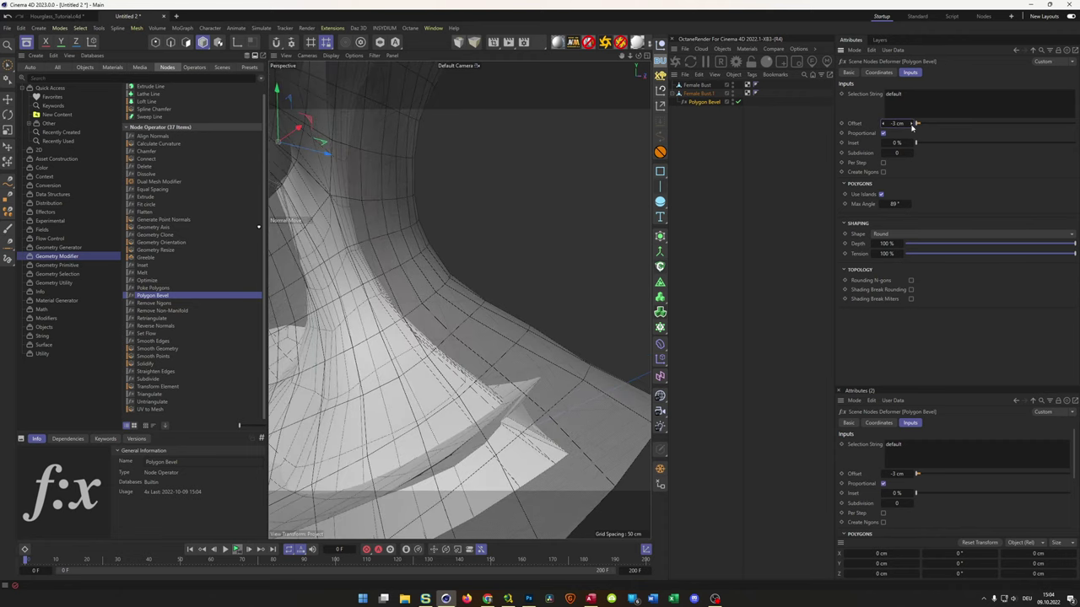
left_click(911, 125)
left_click(911, 125)
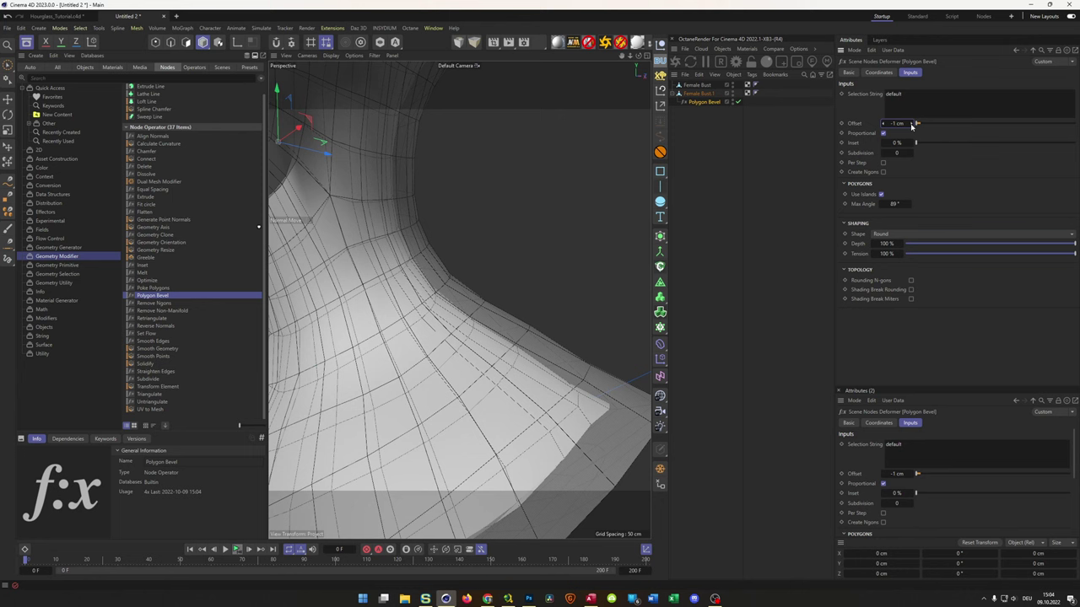
left_click(910, 125)
left_click_drag(884, 125, 886, 126)
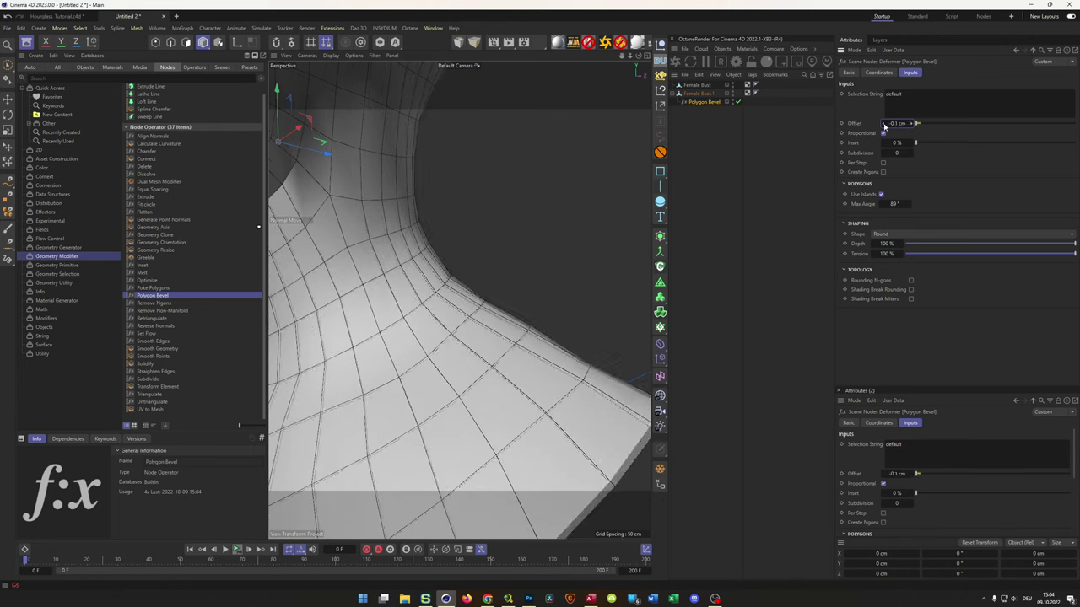
Orbit the bust to a side profile and back to a three-quarter view.
scroll(523, 306, "down", 5)
left_click_drag(442, 351, 429, 419, "alt")
scroll(458, 392, "up", 10)
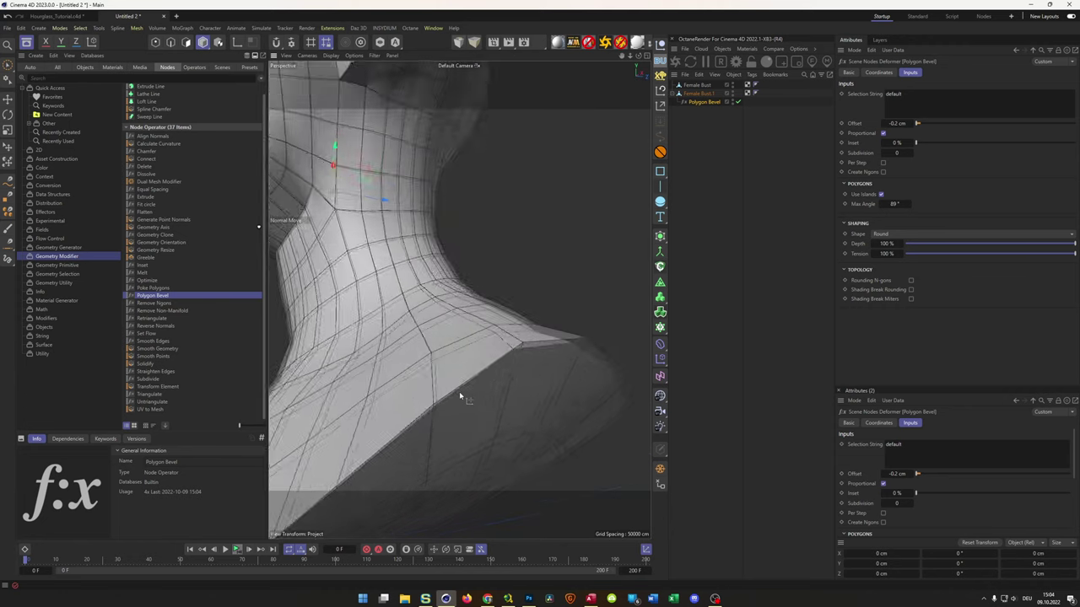
scroll(368, 420, "down", 10)
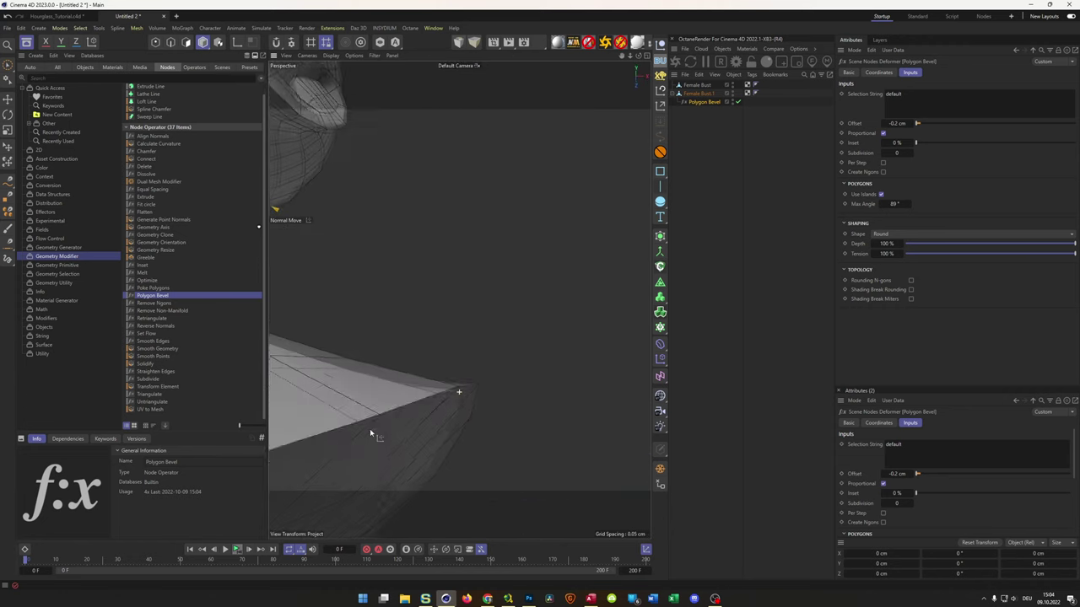
left_click_drag(399, 358, 455, 253, "alt")
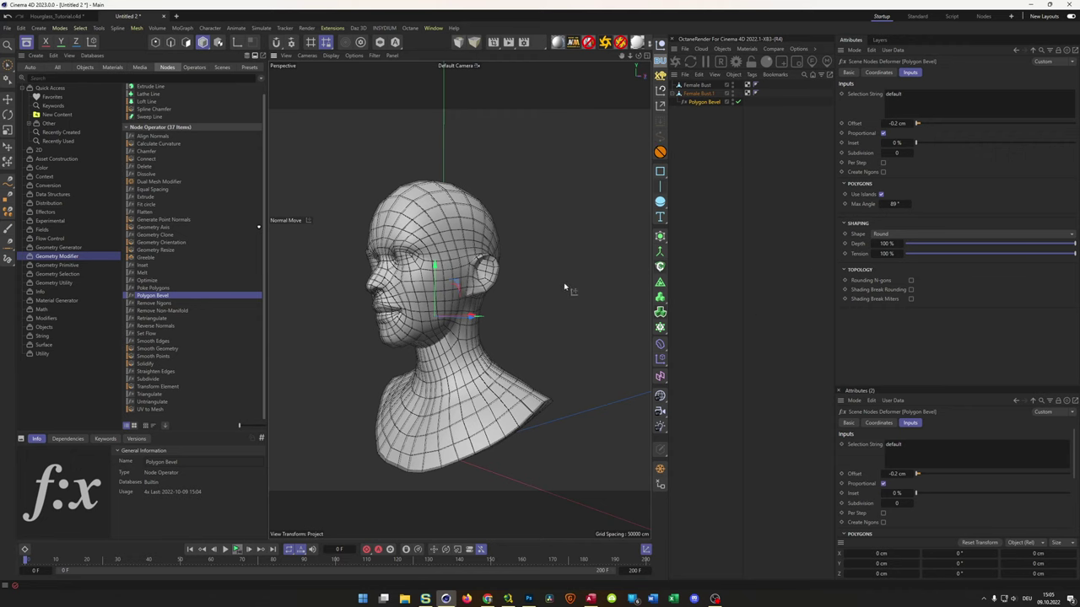
Close the node library and the Untitled 2 test project without saving.
left_click(26, 42)
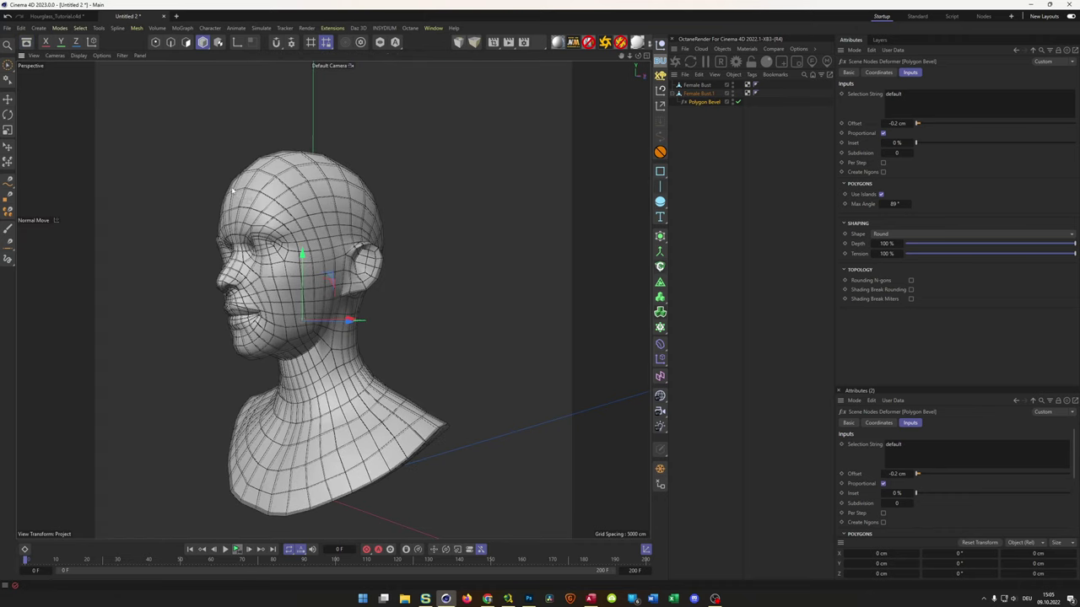
key("ctrl+F4")
key("n")
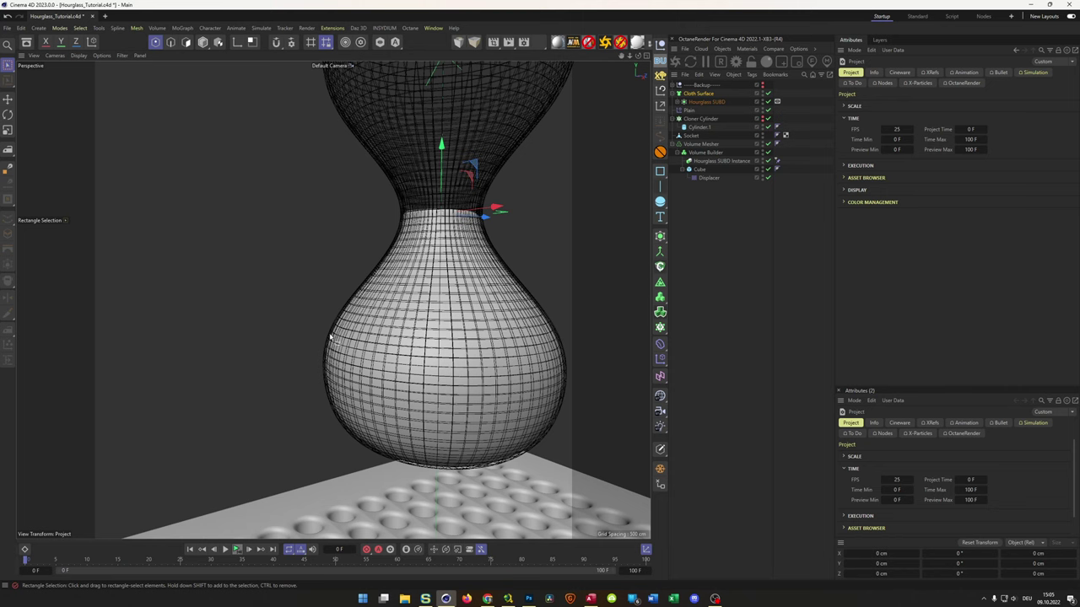
Zoom into the hourglass and select the Cube under the Volume Builder.
scroll(329, 334, "up", 5)
scroll(329, 334, "up", 3)
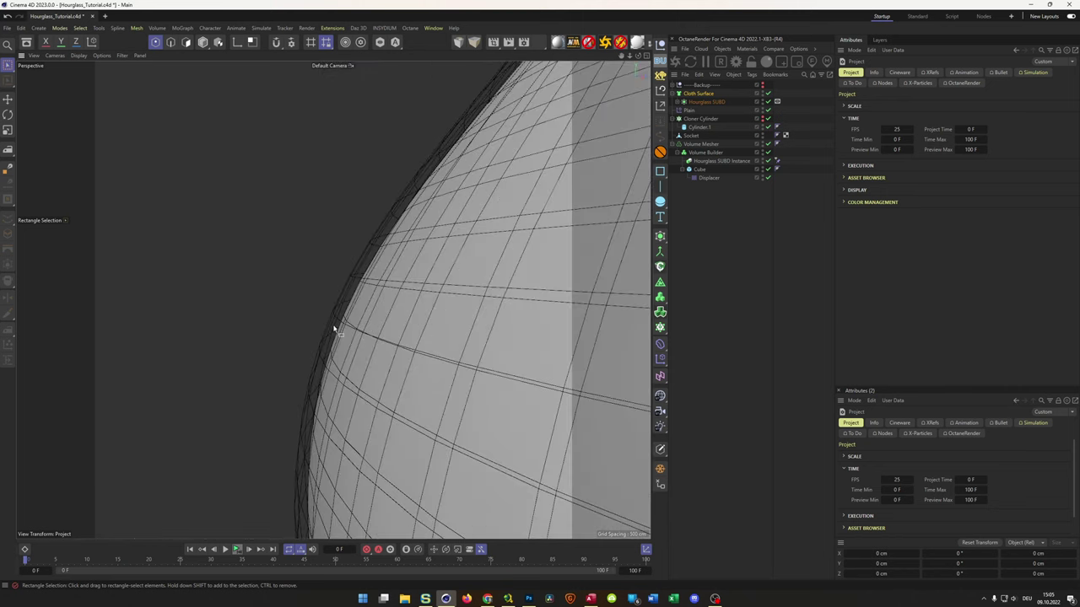
left_click(699, 171)
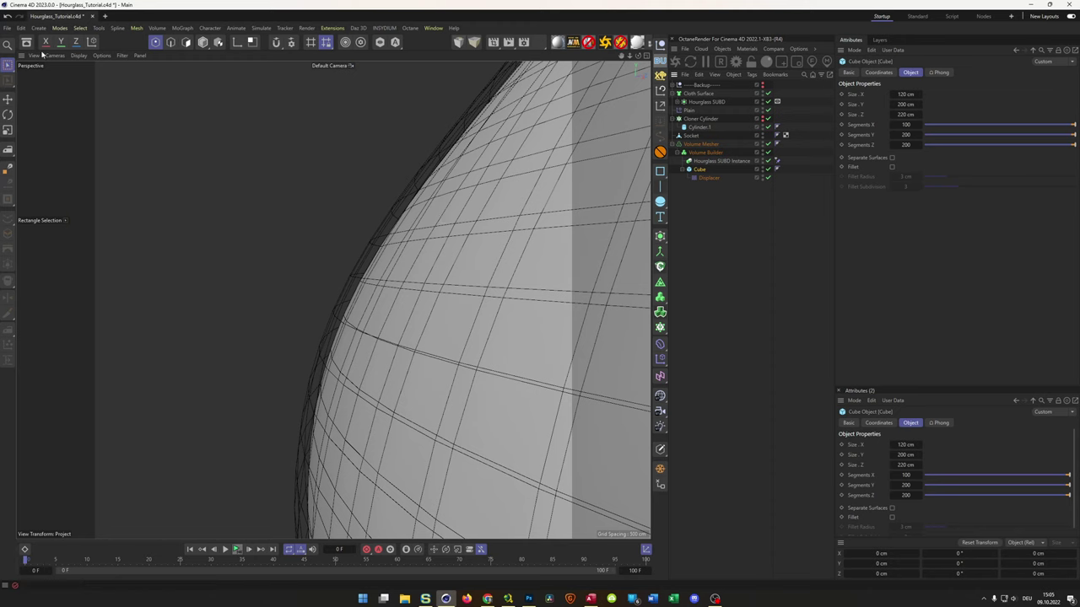
Add a Polygon Bevel node from the Asset Browser with Offset 0 cm and Inset 0%.
key("shift+F8")
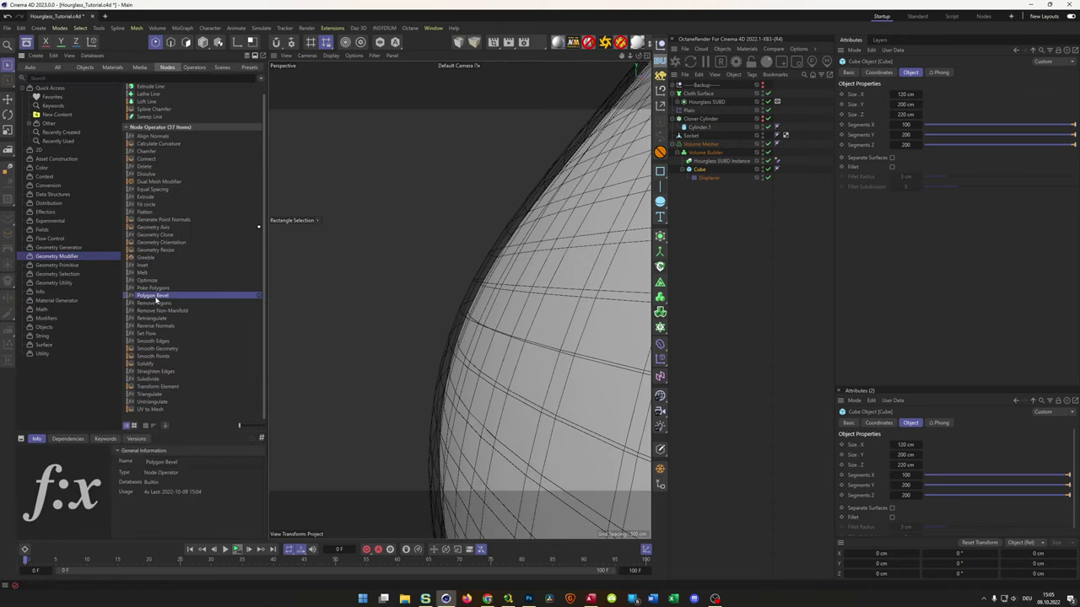
left_click_drag(611, 240, 704, 208)
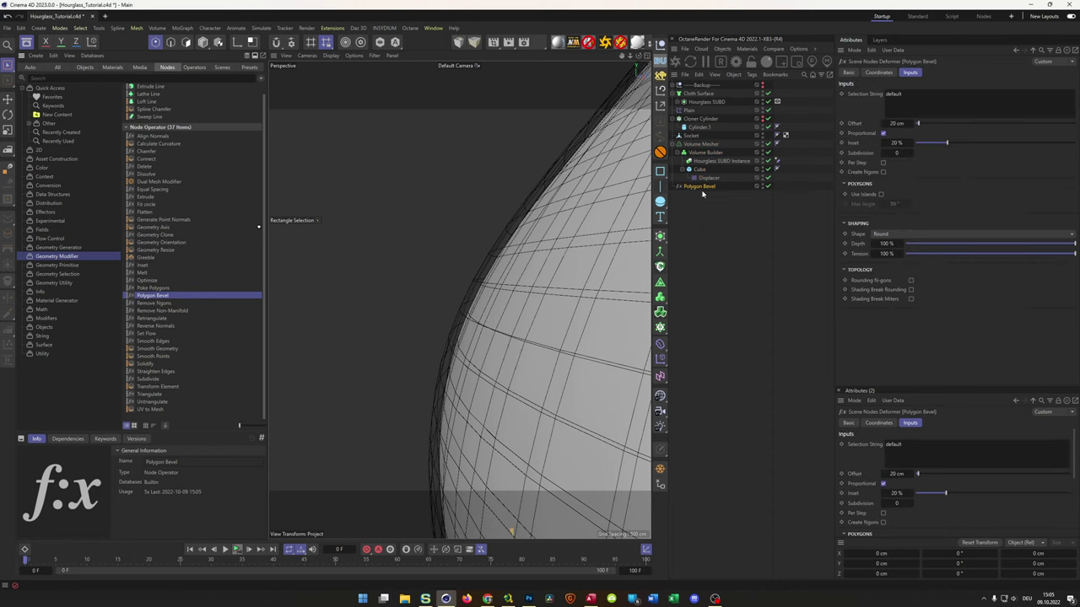
double_click(896, 123)
type("0")
key("Return")
double_click(897, 142)
type("0")
key("Return")
Test Polygon Bevel under the Cube with the Volume Mesher on, then move it to the top level.
left_click_drag(697, 185, 707, 173)
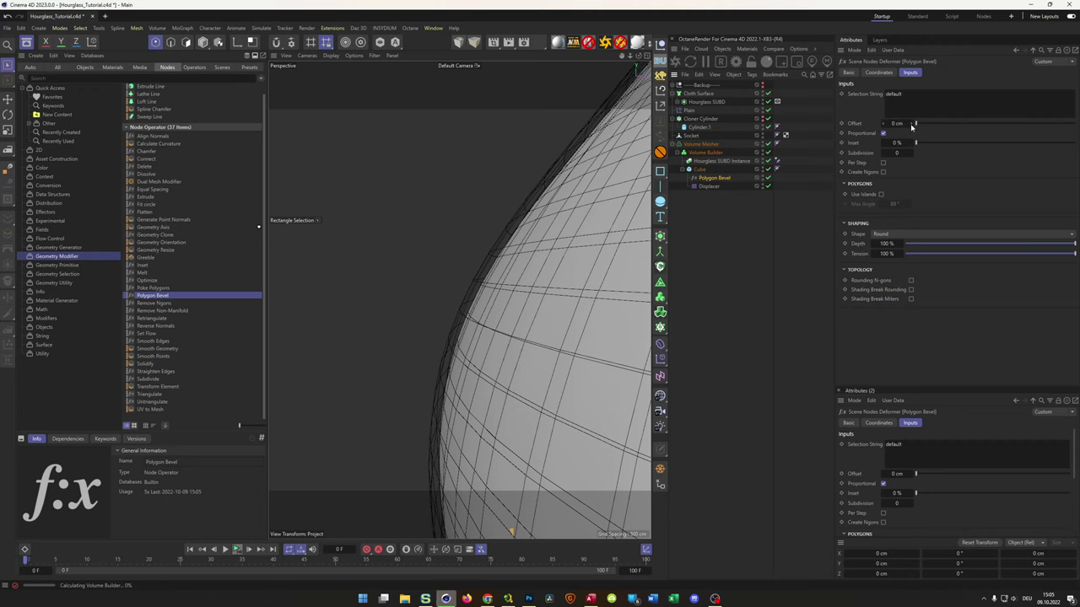
left_click(769, 144)
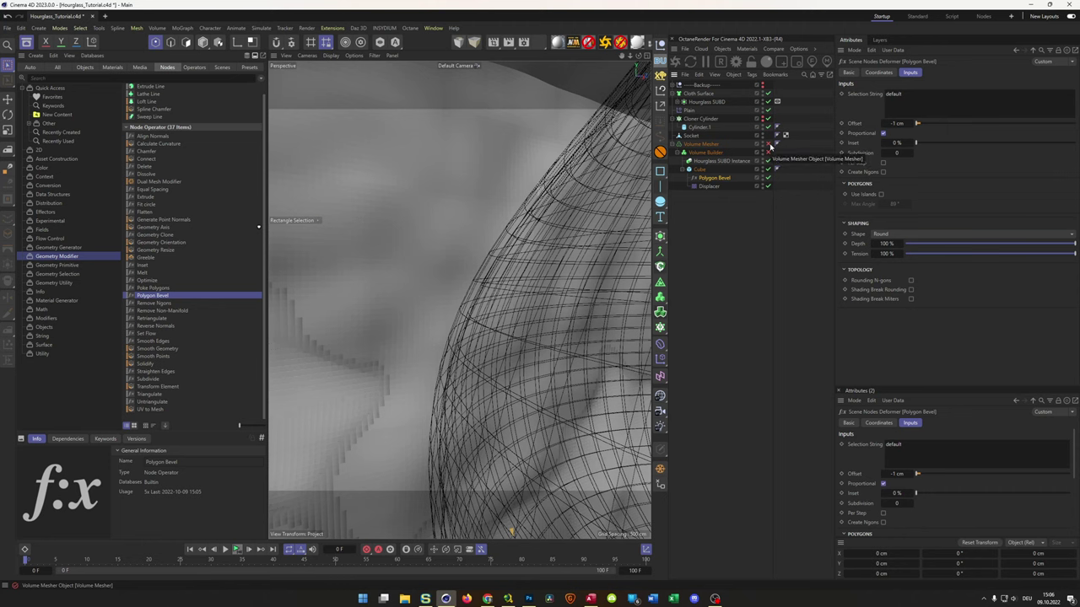
left_click(769, 144)
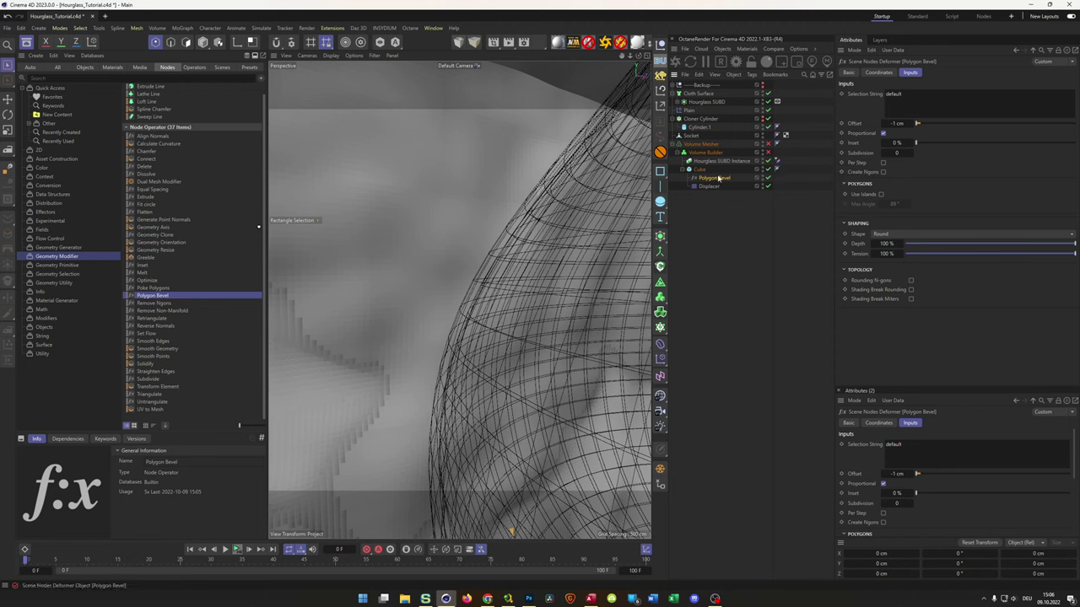
mouse_move(715, 178)
left_mouse_down()
mouse_move(718, 207)
mouse_move(714, 189)
left_mouse_up()
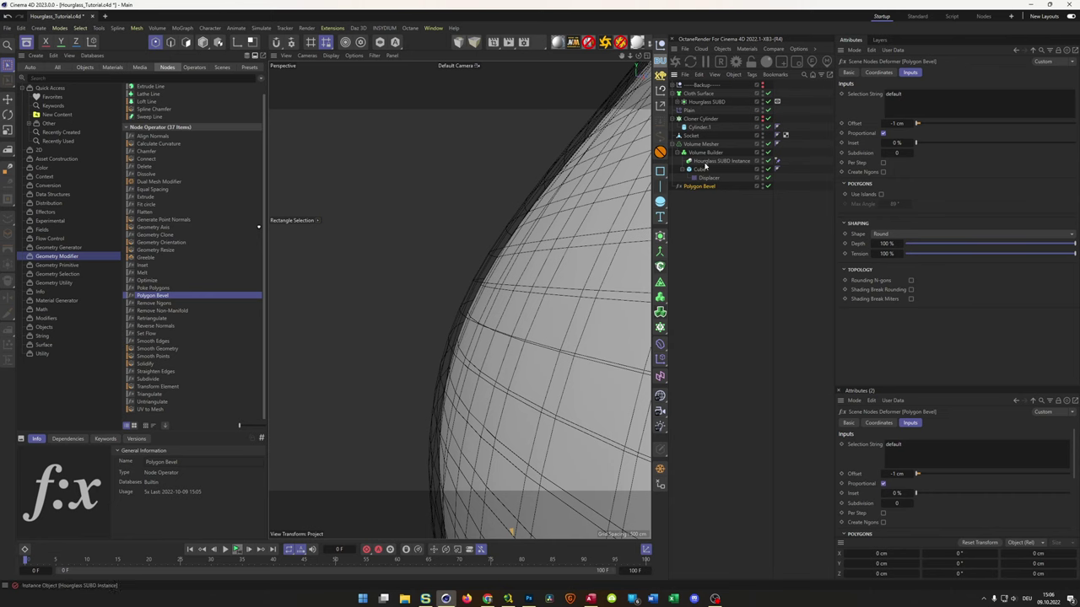
Place Polygon Bevel under the Hourglass SUBD Instance and set its Offset to 0.5 cm.
left_click(898, 130)
left_click_drag(695, 185, 716, 163)
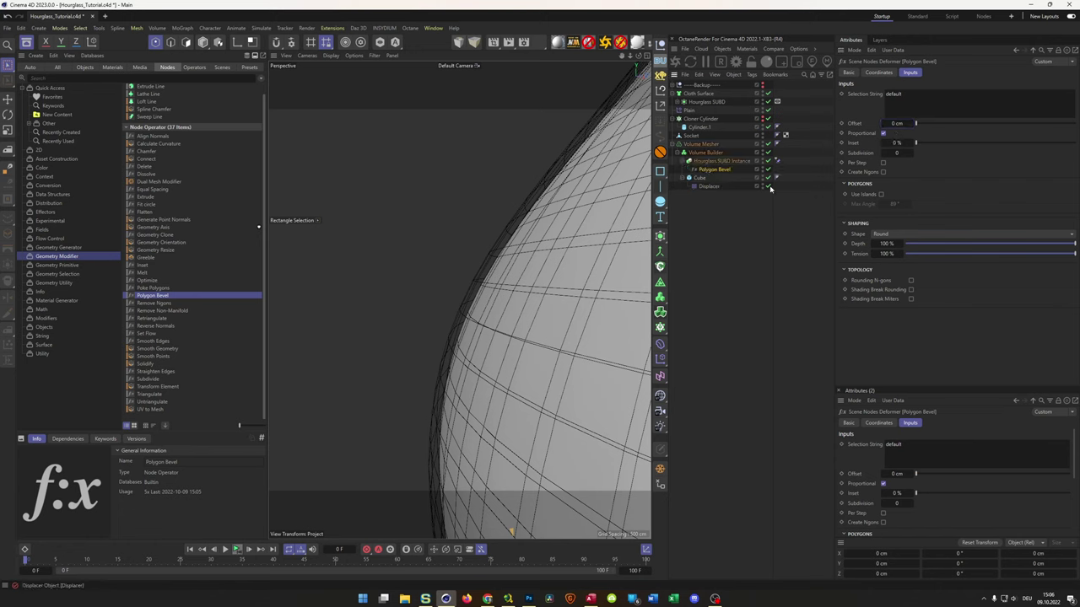
left_click_drag(882, 143, 889, 144)
left_click(911, 124)
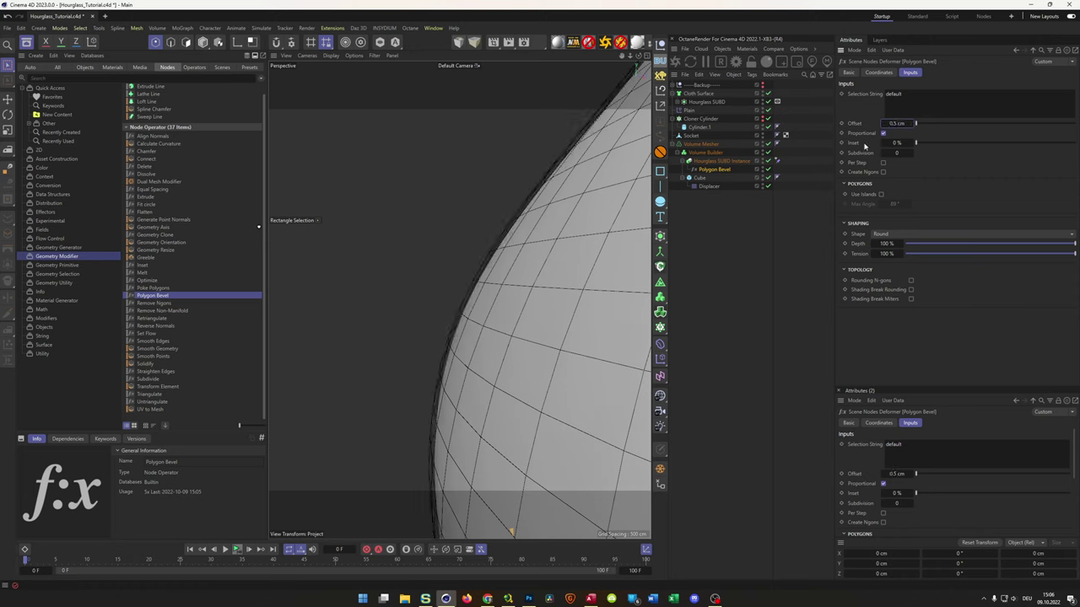
scroll(473, 270, "down", 2)
scroll(457, 291, "down", 3)
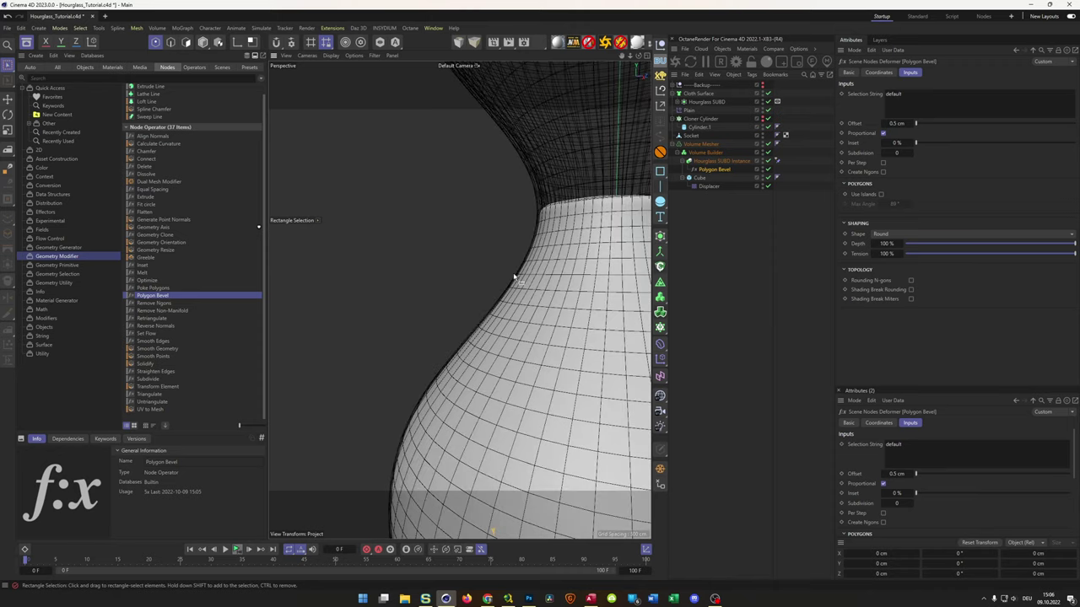
scroll(426, 384, "down", 4)
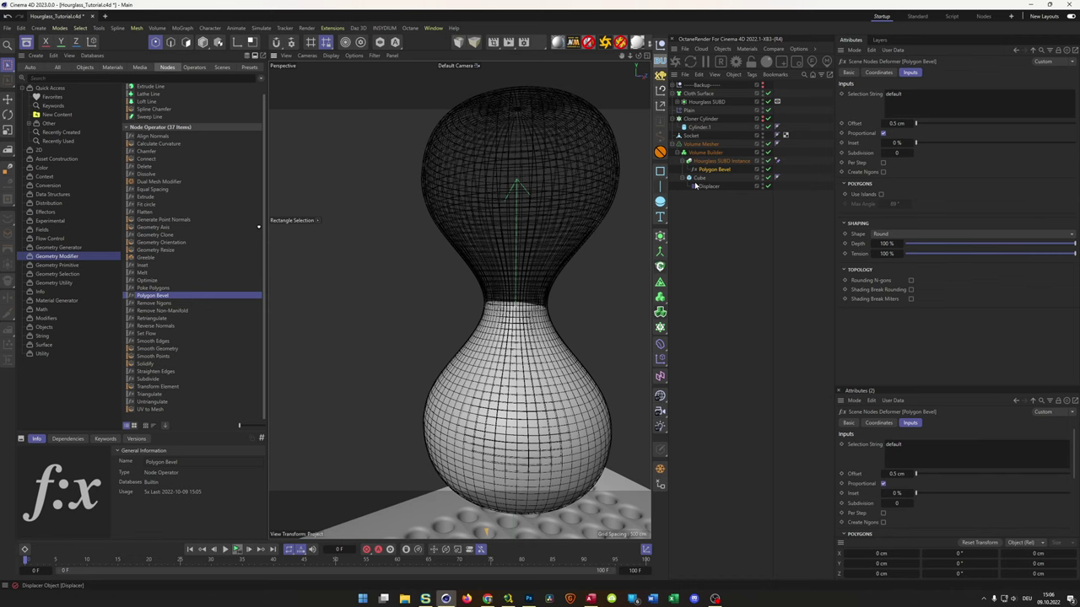
Enter a 0.2 cm bevel Offset, close the node library, and orbit to view the hourglass.
left_click(896, 123)
type("0.2")
key("Return")
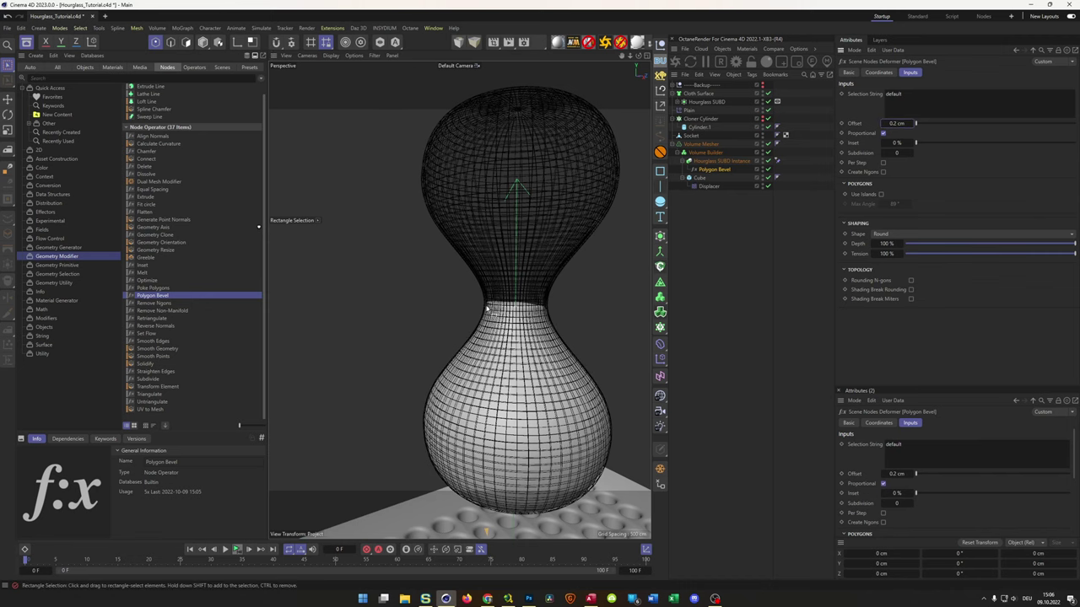
scroll(549, 279, "up", 10)
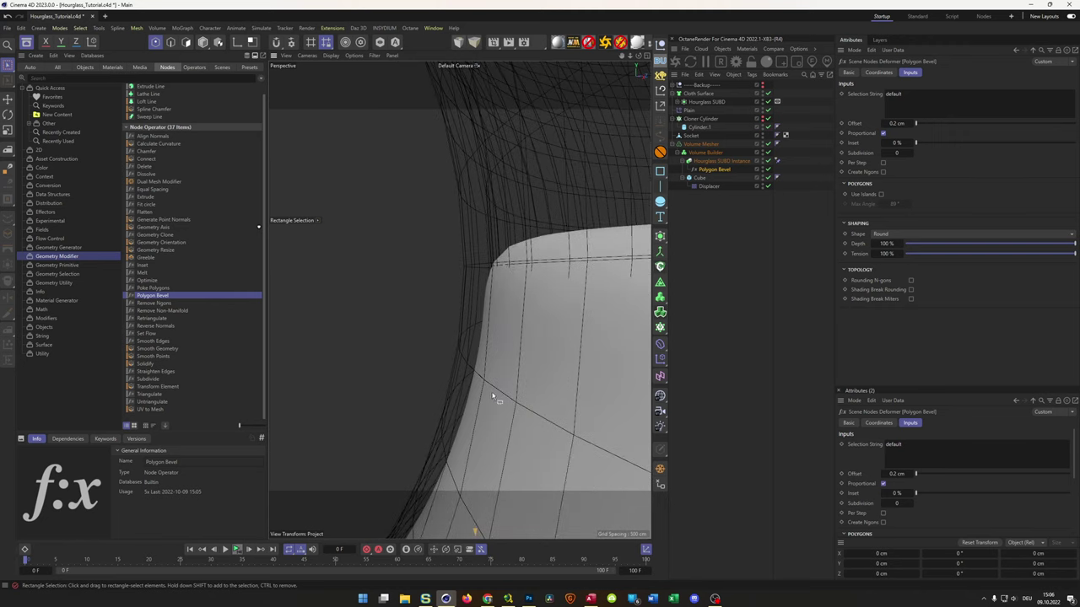
scroll(494, 395, "down", 10)
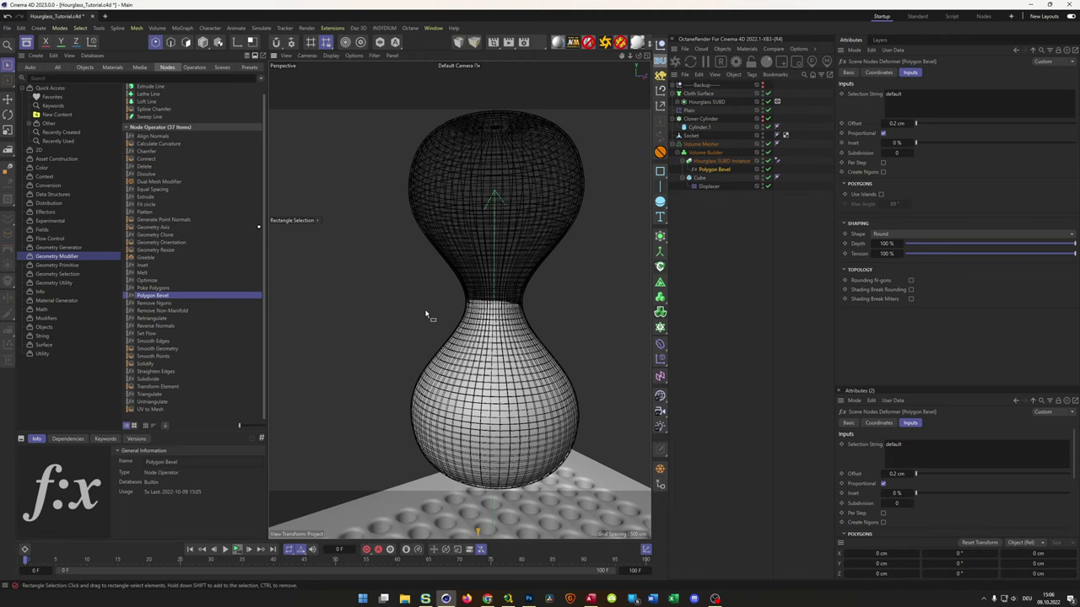
scroll(472, 347, "down", 5)
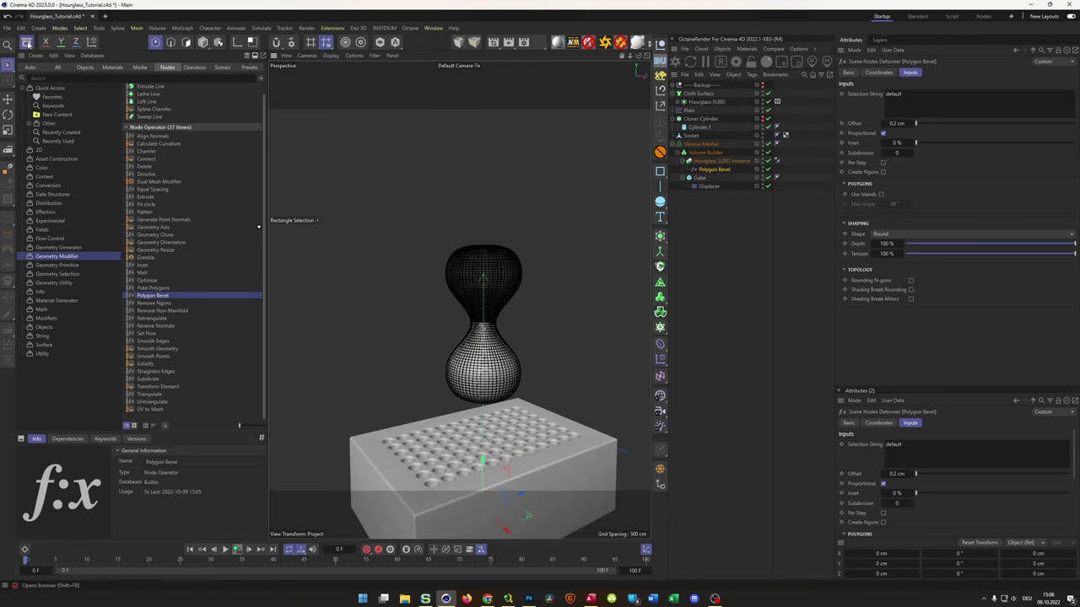
key("shift+F8")
left_click_drag(392, 322, 411, 287, "alt")
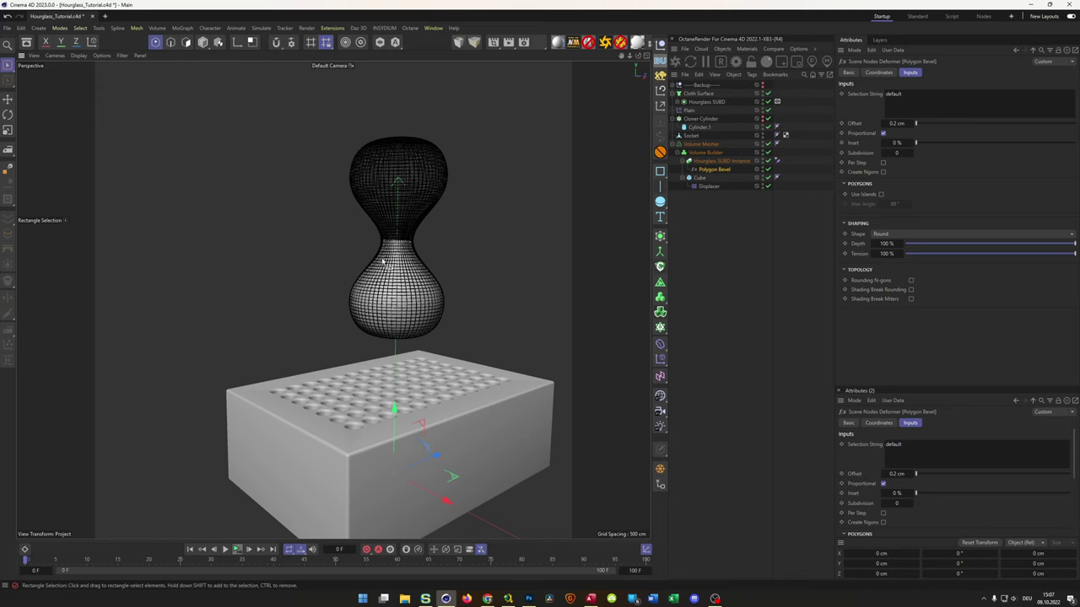
Move the Socket object, with its Bevel, extrude and cloner parts, into the Backup null and collapse the group.
left_click_drag(380, 405, 391, 340, "alt")
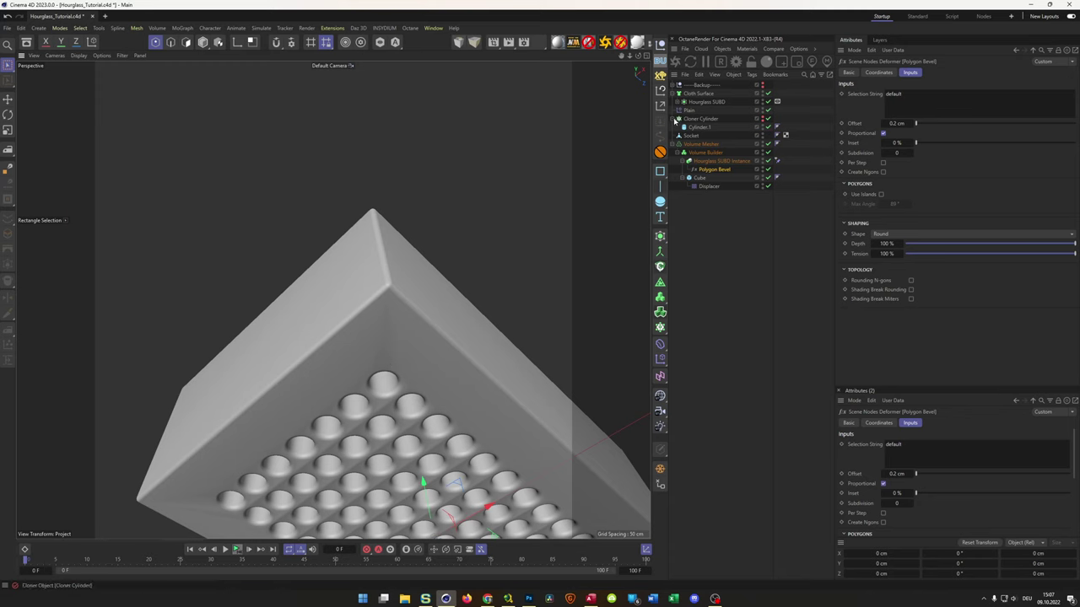
left_click(678, 85)
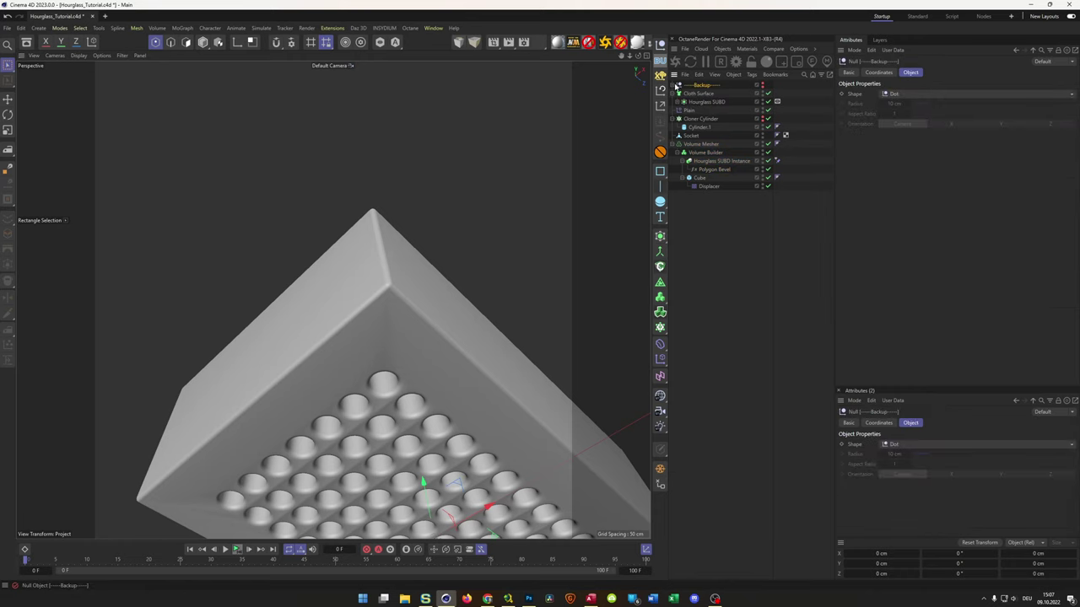
left_click_drag(680, 135, 675, 88)
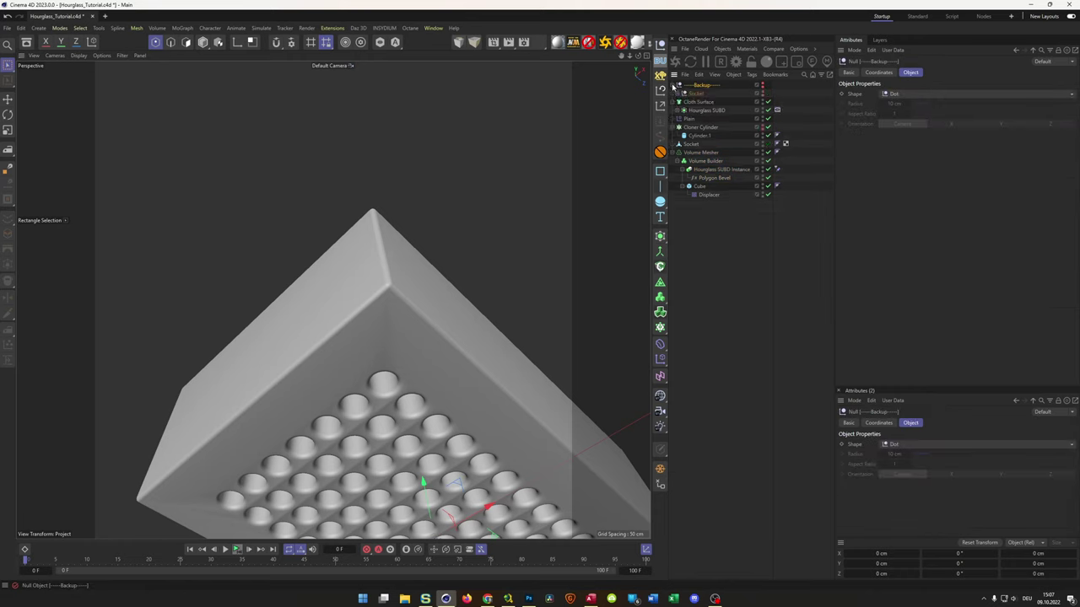
left_click(679, 93)
left_click(699, 101)
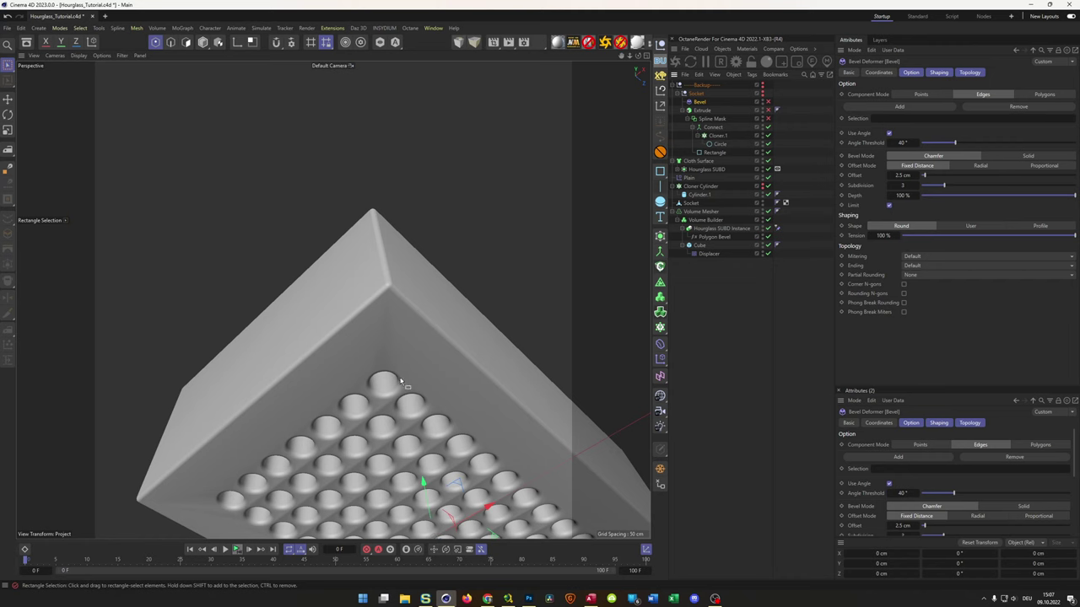
left_click_drag(443, 428, 478, 319, "alt")
left_click(677, 86)
left_click_drag(462, 275, 393, 348, "alt")
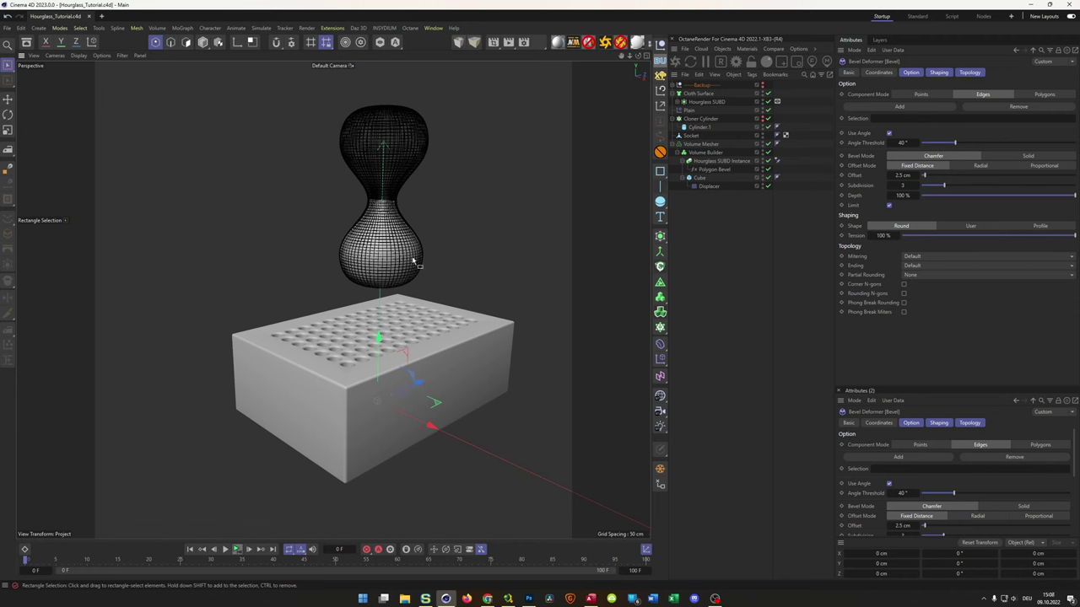
scroll(413, 262, "up", 5)
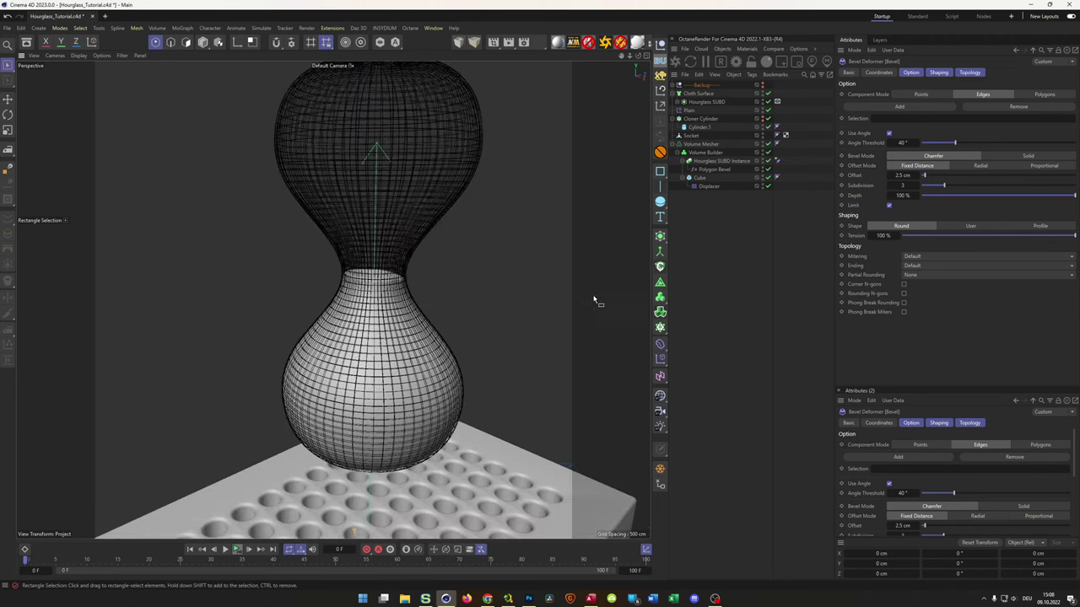
Uncheck Shading Mode Use on the hourglass's SUBD Display tag.
left_click(777, 101)
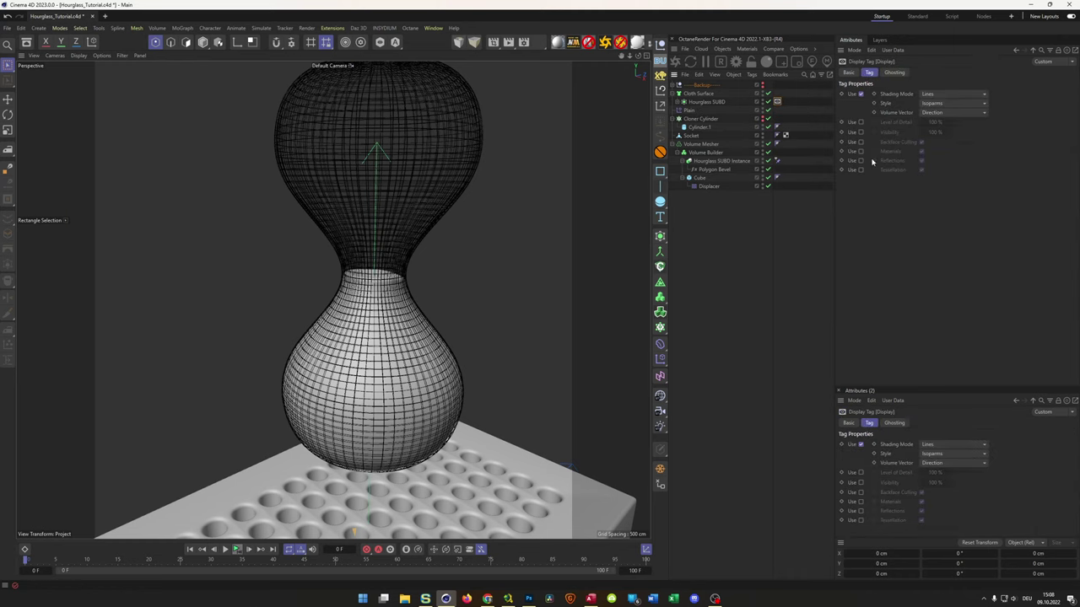
left_click(860, 93)
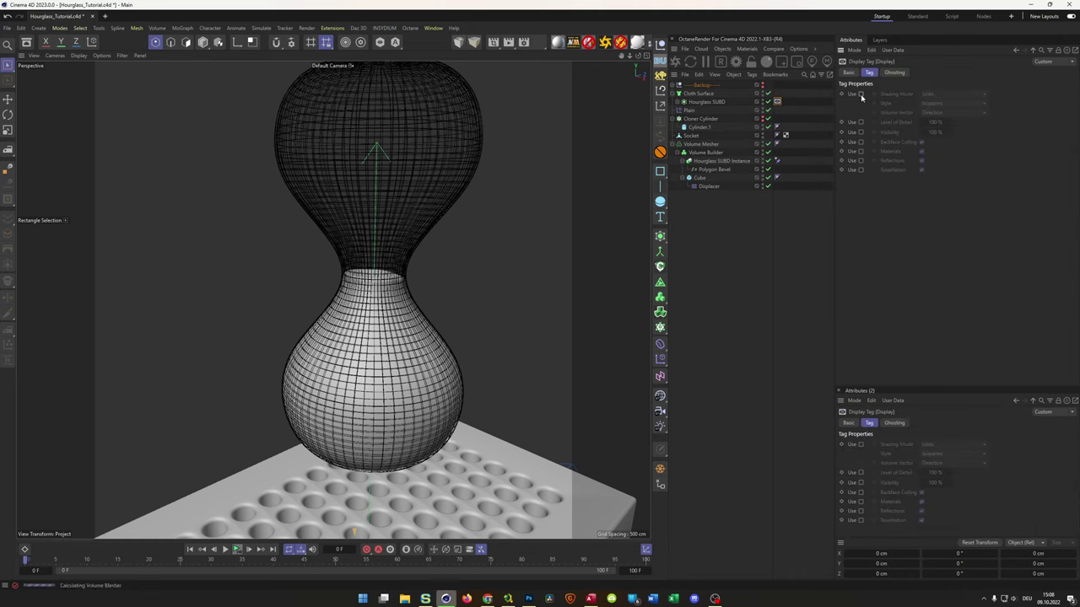
scroll(411, 337, "down", 4)
middle_click_drag(412, 339, 386, 355, "alt")
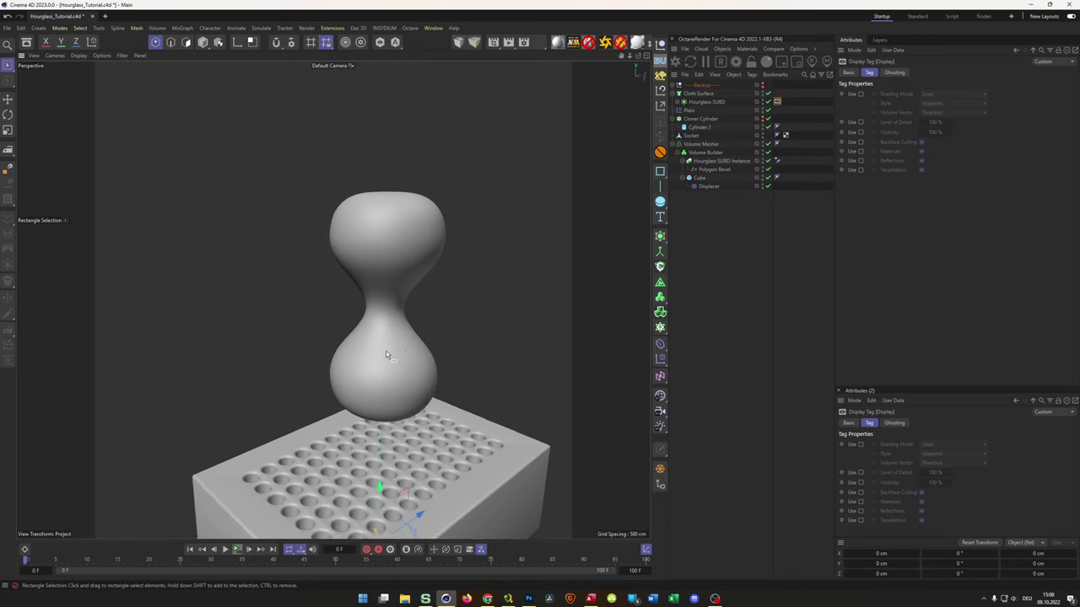
scroll(394, 371, "up", 2)
scroll(409, 308, "up", 5)
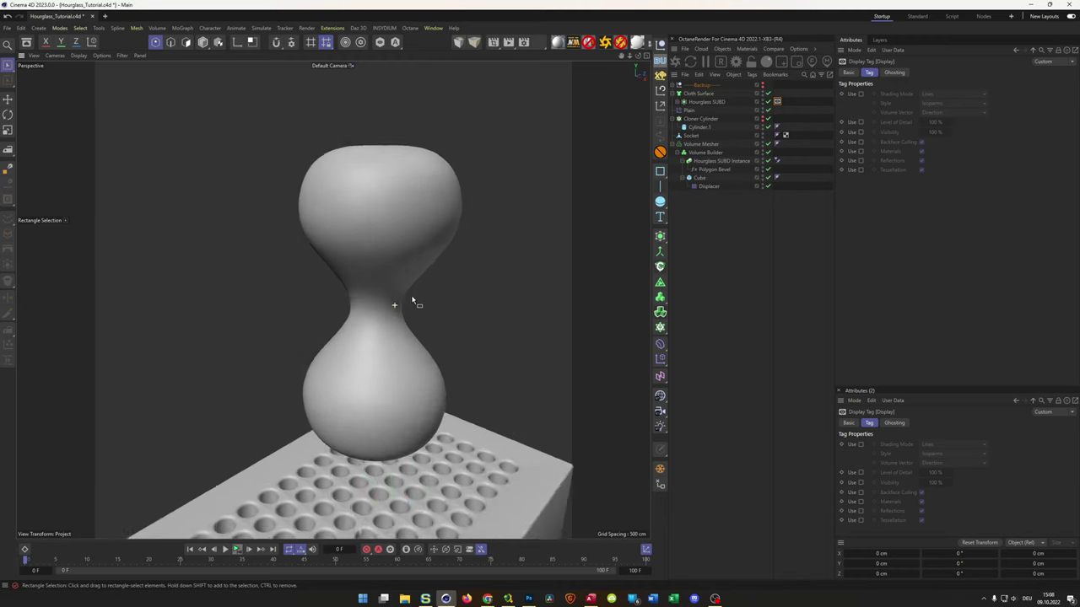
left_click_drag(390, 313, 396, 336, "alt")
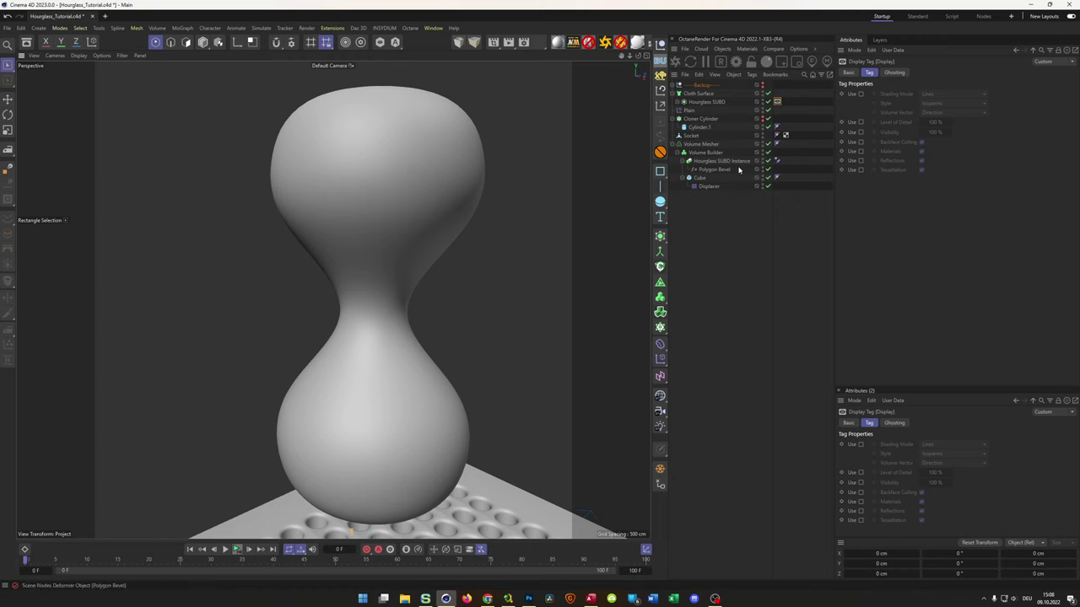
Disable Hourglass SUBD and show the hourglass with Gouraud Shading (Lines).
left_click(767, 102)
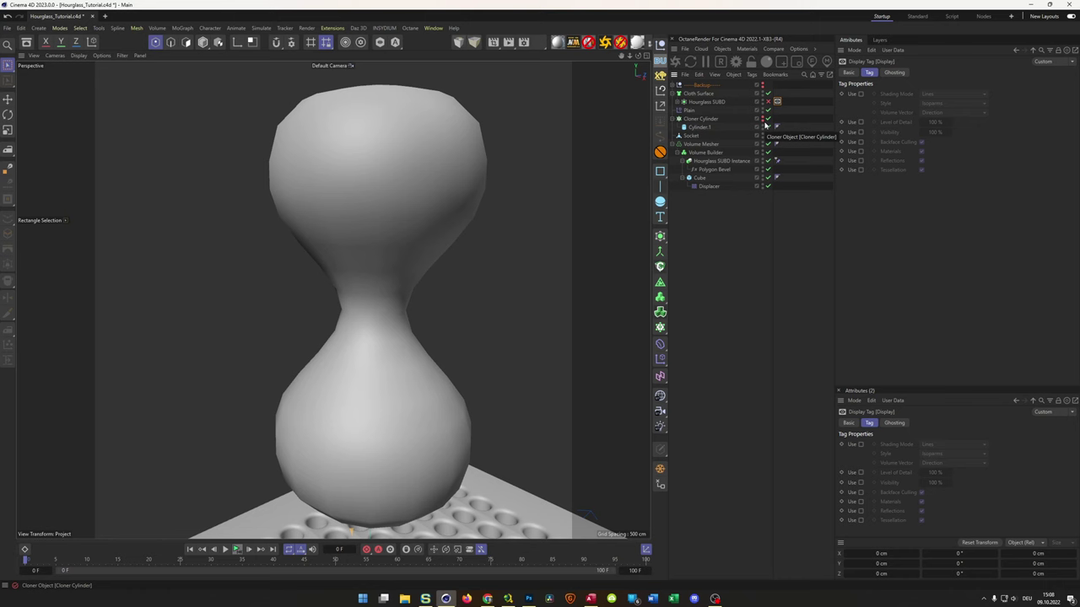
right_click(765, 133)
left_click(788, 169)
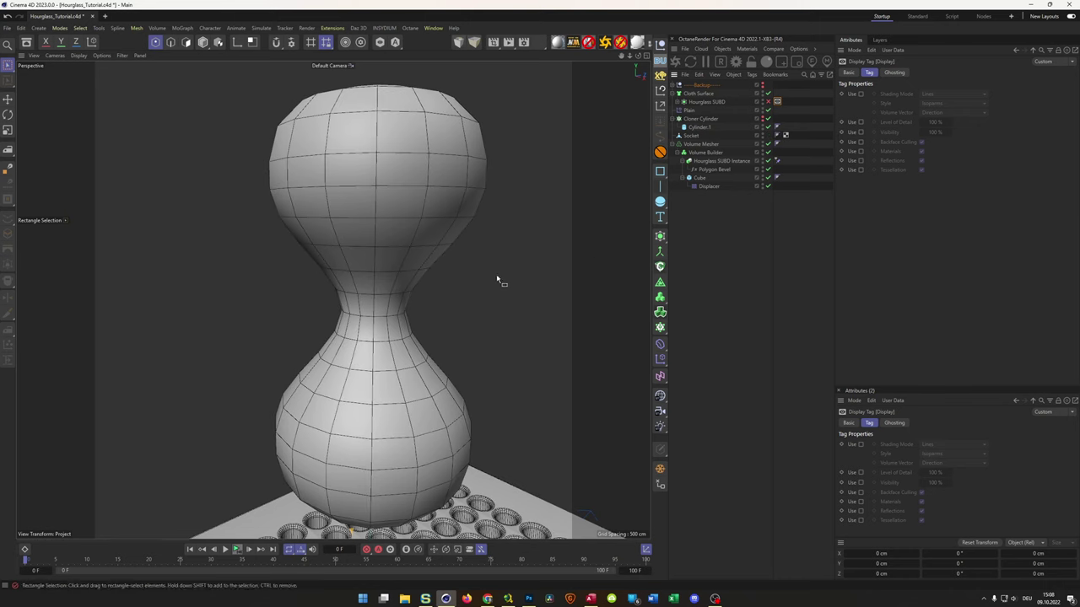
scroll(384, 335, "down", 2)
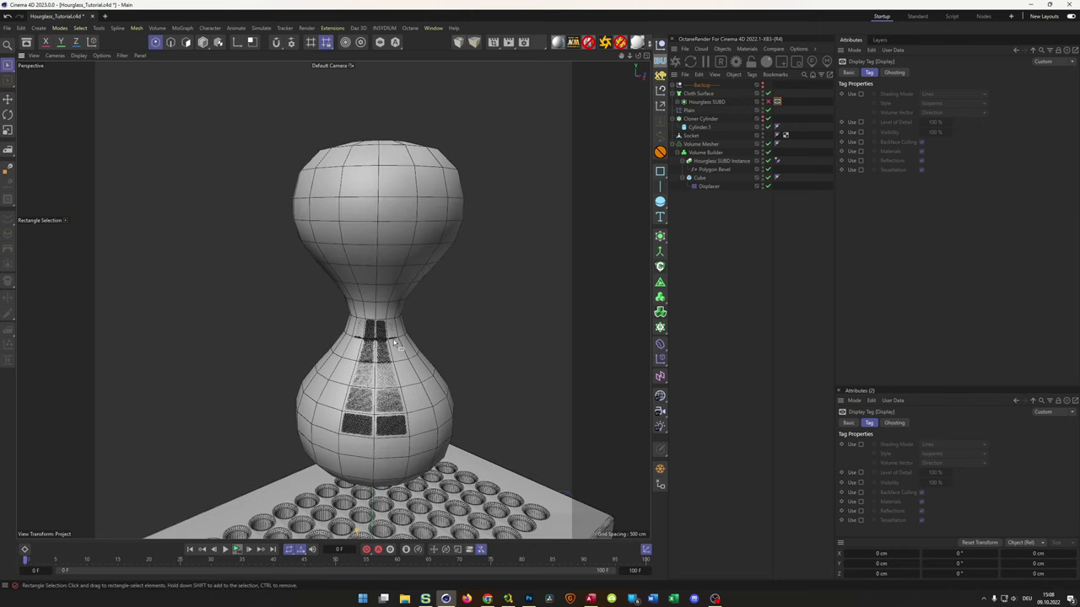
scroll(397, 344, "up", 3)
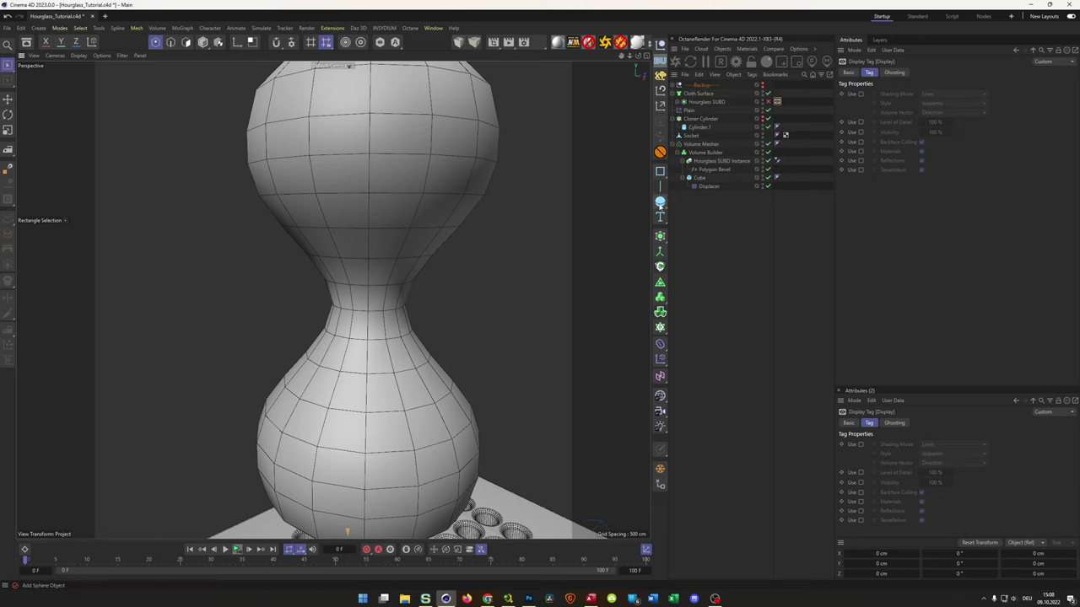
left_click(660, 203)
Add a Cylinder at the bottom of the object list and raise it to the hourglass waist in Front view.
left_click(746, 215)
left_click_drag(692, 85, 706, 199)
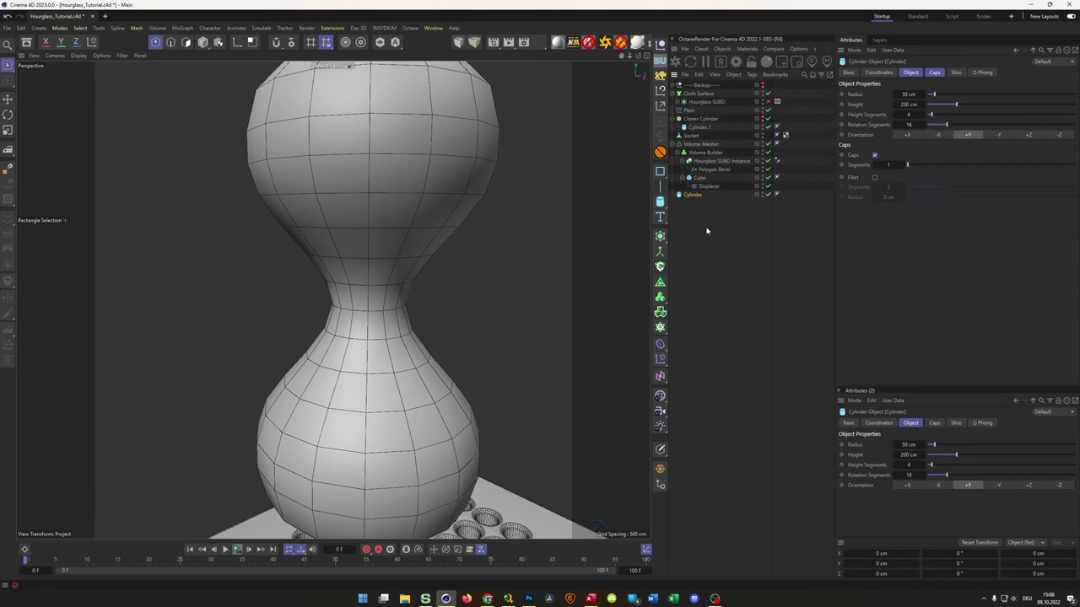
middle_click(518, 284)
middle_click(447, 356)
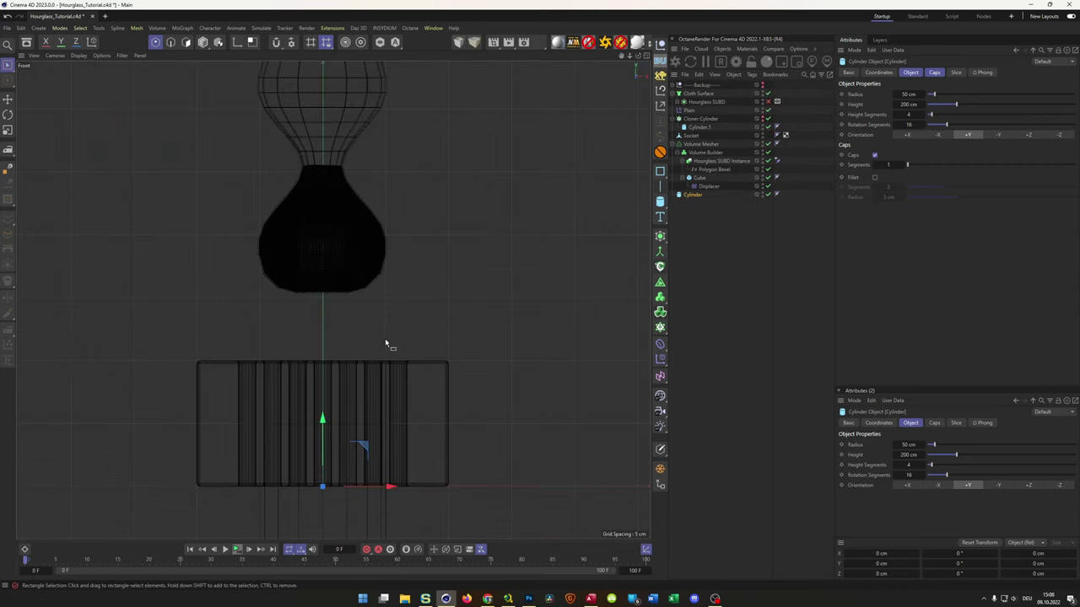
scroll(341, 333, "down", 2)
scroll(319, 334, "down", 1)
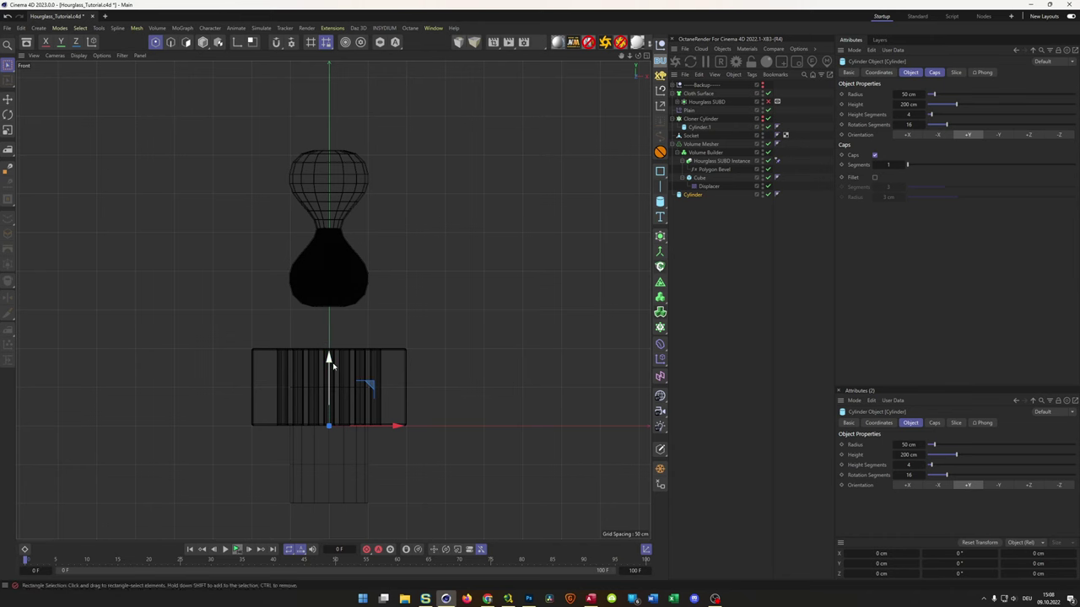
scroll(329, 229, "up", 5)
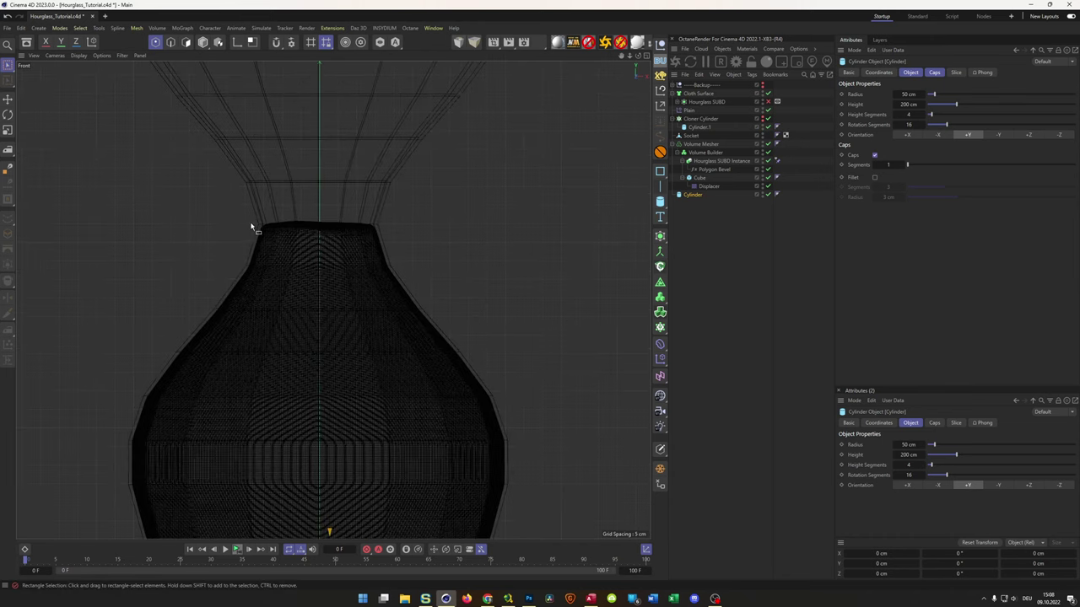
scroll(301, 253, "down", 5)
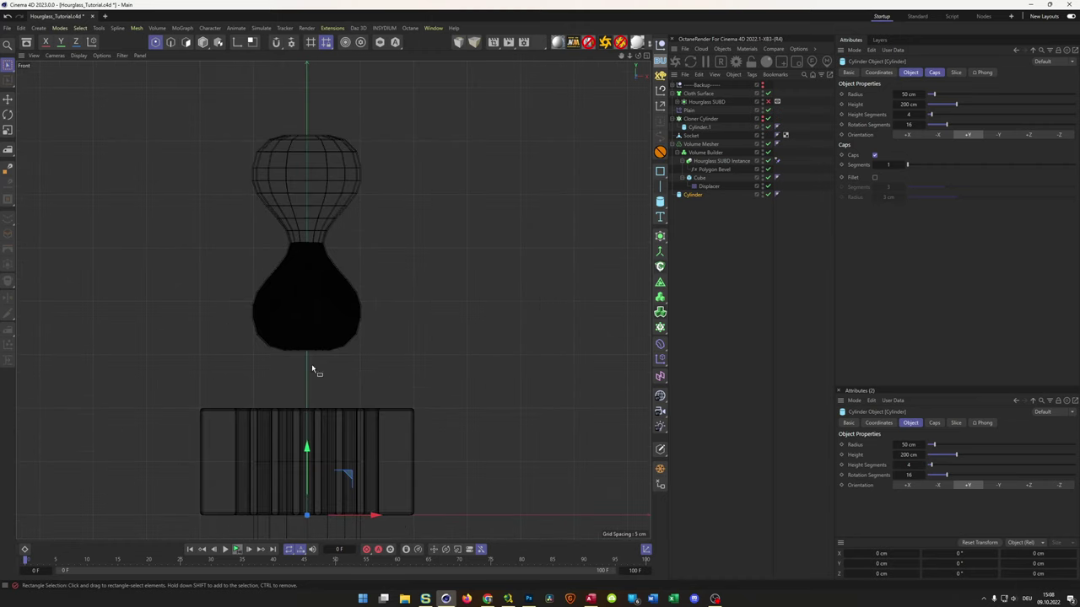
left_click_drag(306, 451, 362, 176)
Slim the cylinder's radius to about 26 cm in the perspective view.
scroll(320, 239, "up", 1)
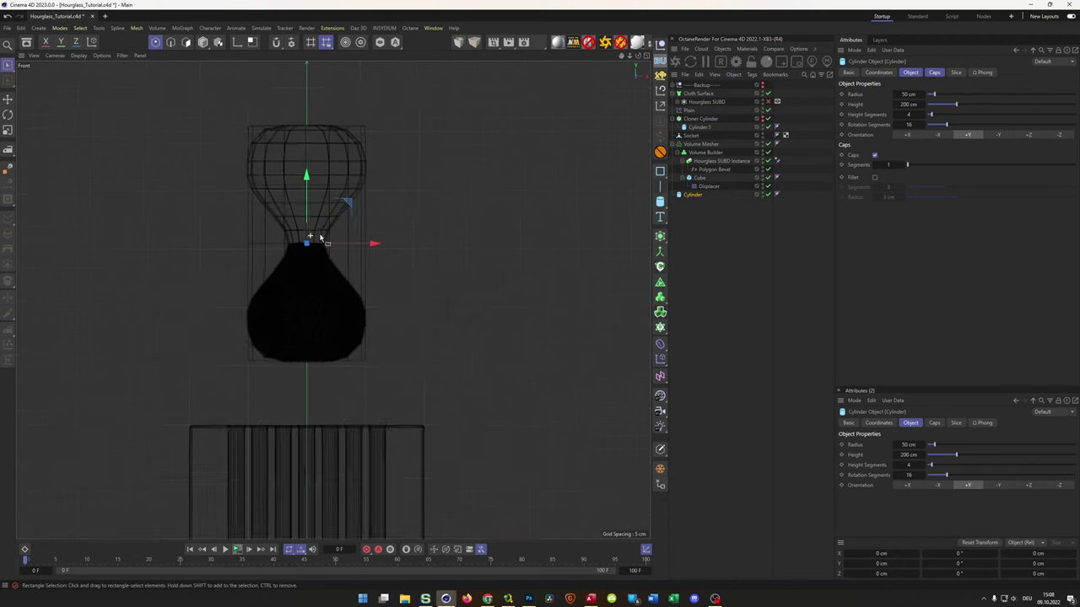
scroll(380, 221, "up", 4)
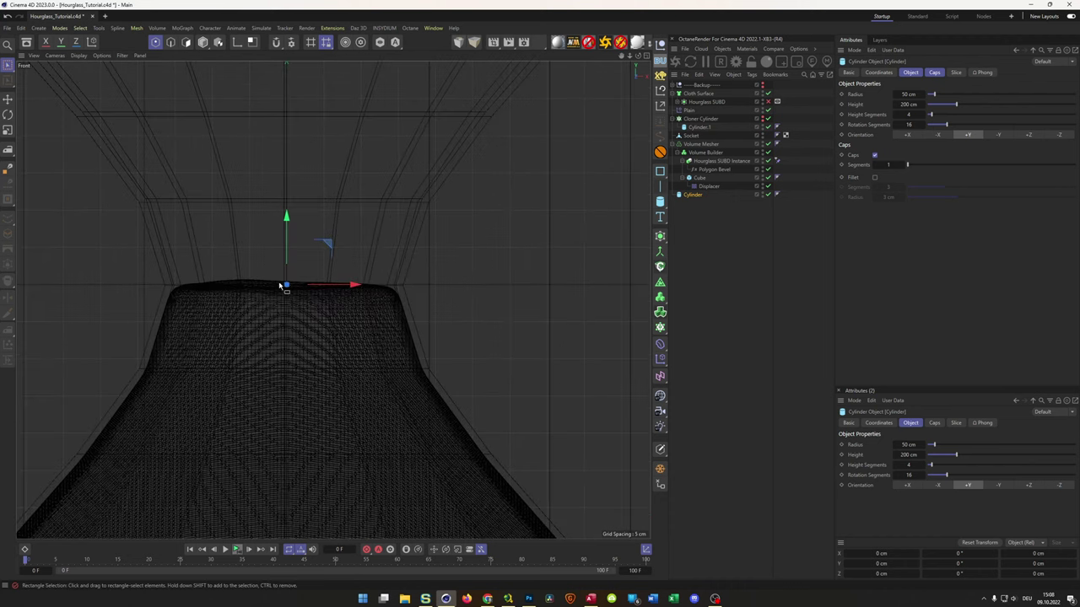
scroll(378, 306, "down", 5)
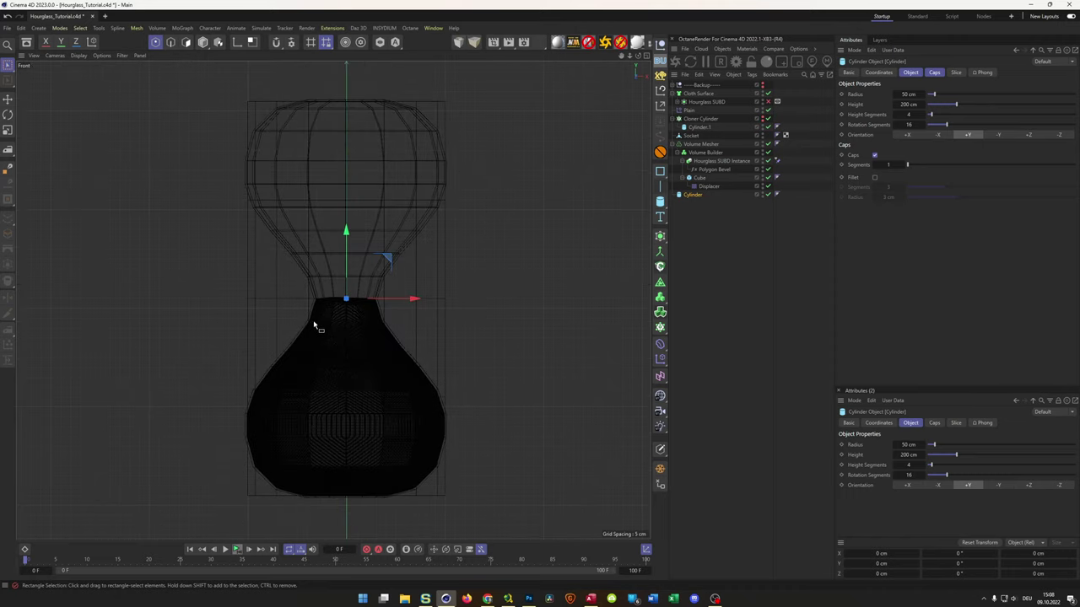
key("F5")
key("F1")
scroll(373, 350, "up", 6)
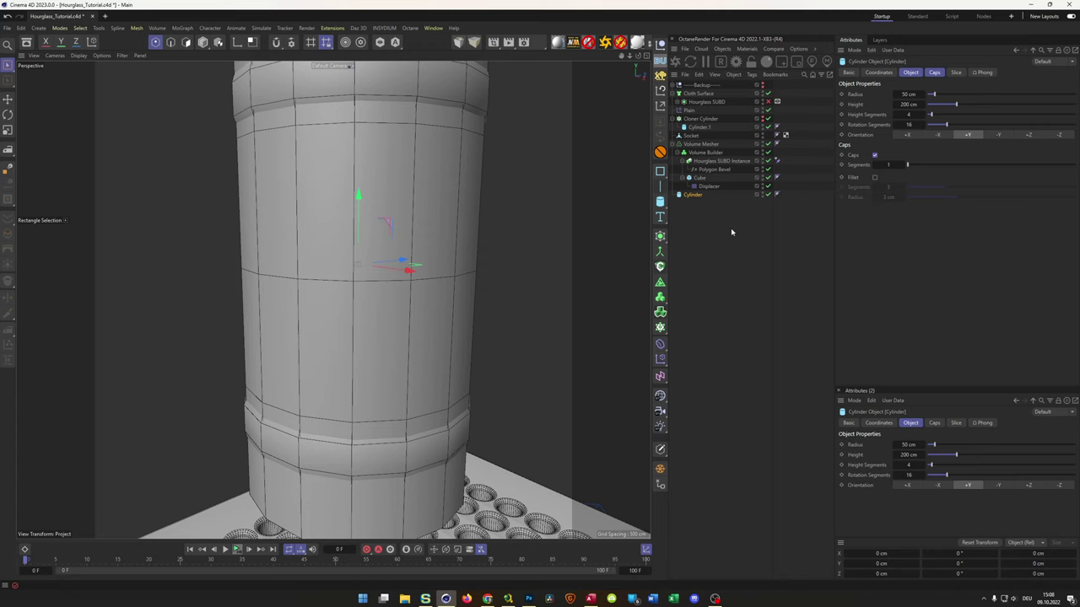
mouse_move(896, 94)
left_mouse_down()
mouse_move(873, 93)
mouse_move(902, 103)
left_mouse_up()
Set the ring cylinder's height to 15 cm.
double_click(910, 103)
type("15")
key("Return")
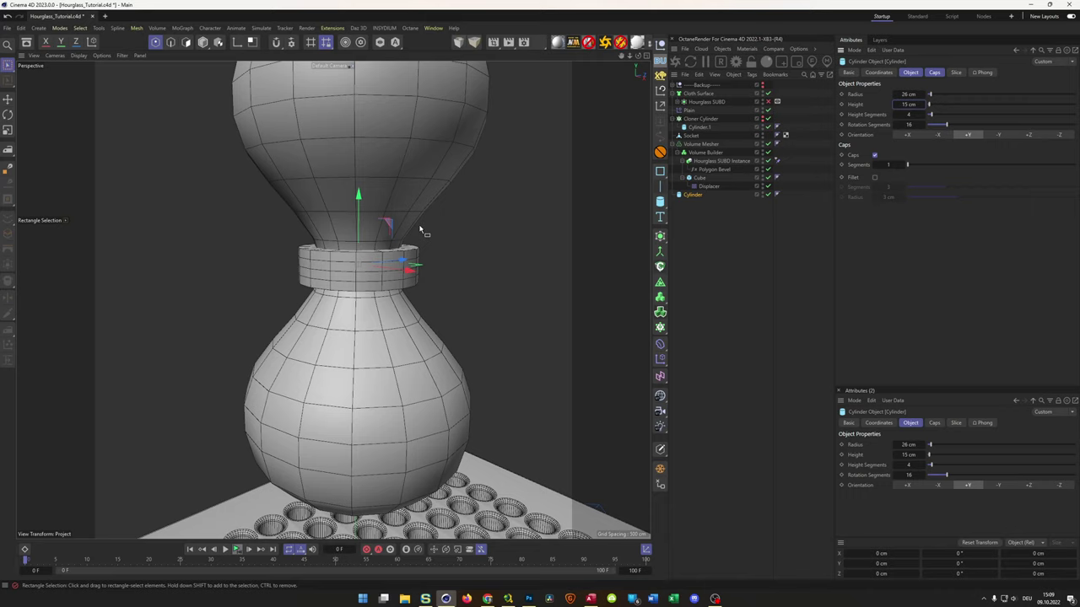
scroll(405, 227, "up", 5)
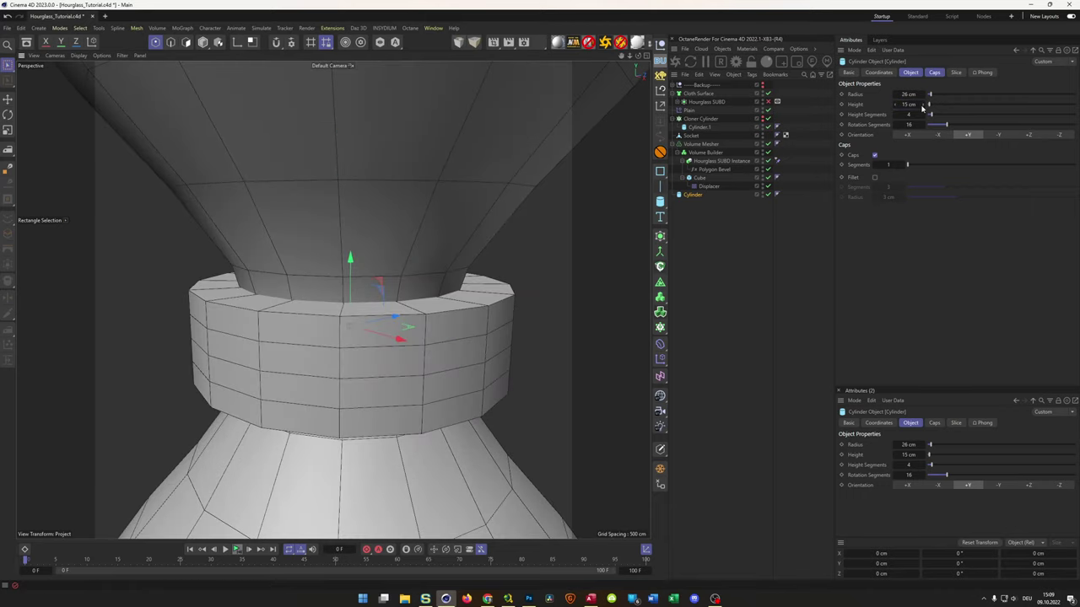
left_click_drag(925, 105, 892, 111)
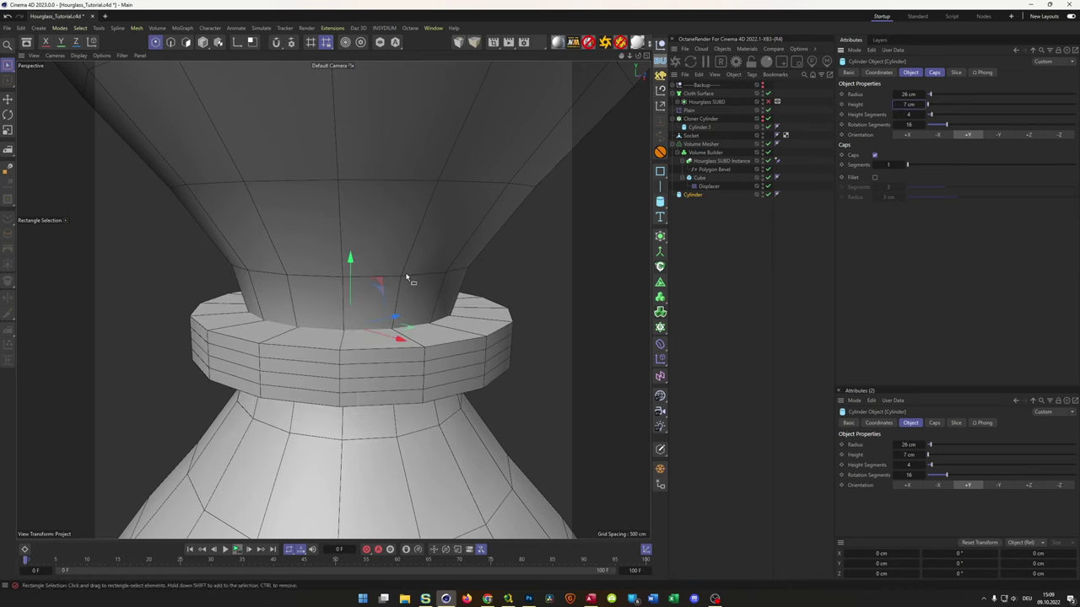
left_click_drag(924, 107, 925, 108)
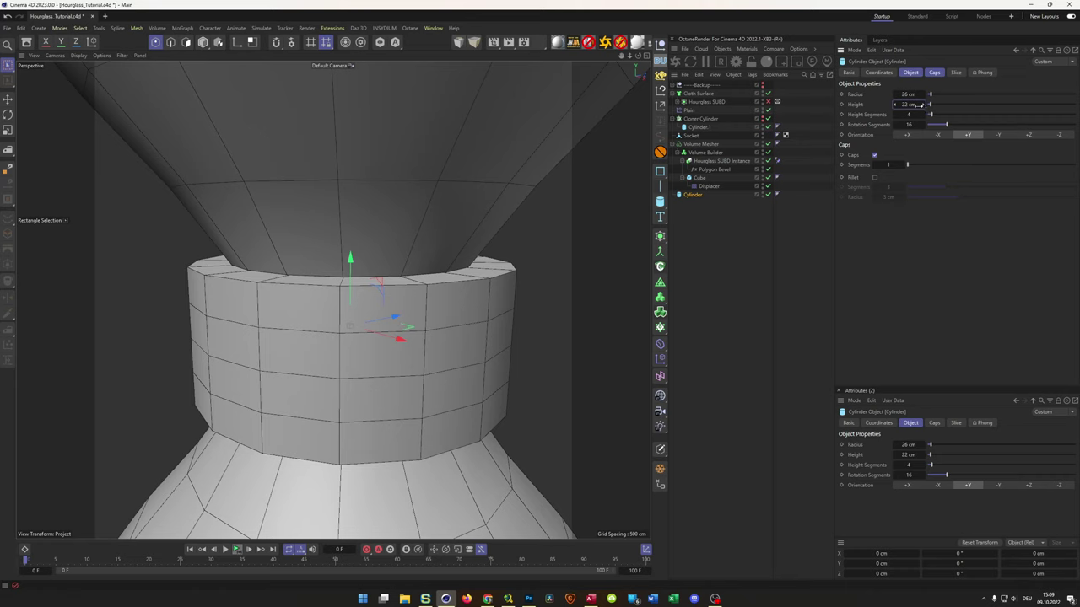
double_click(908, 104)
type("15")
key("Return")
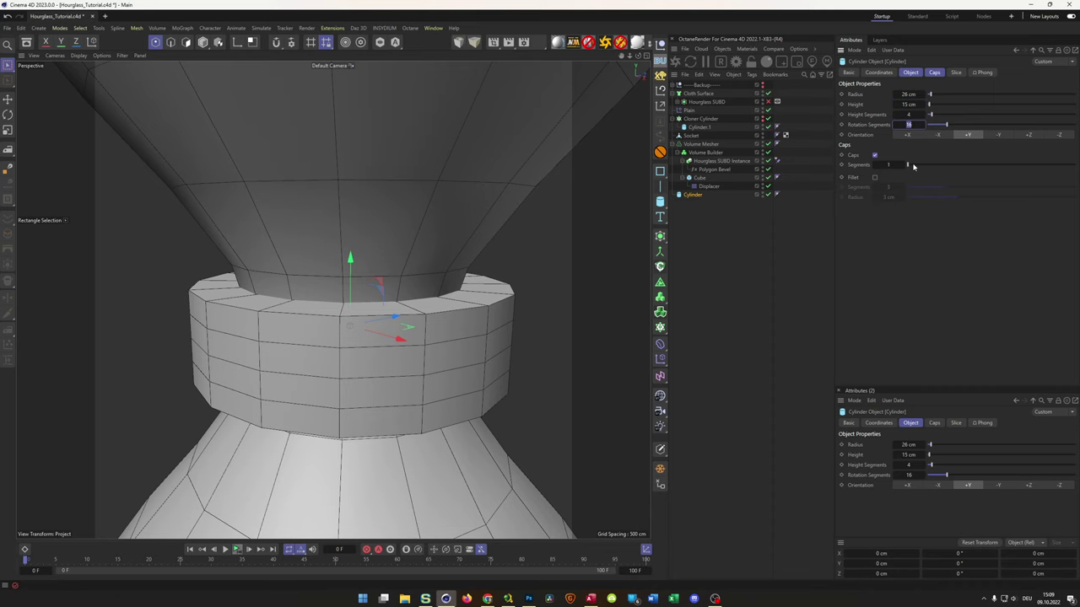
Apply 100 rotation segments and set the ring radius to 30, then 25 cm.
key("Return")
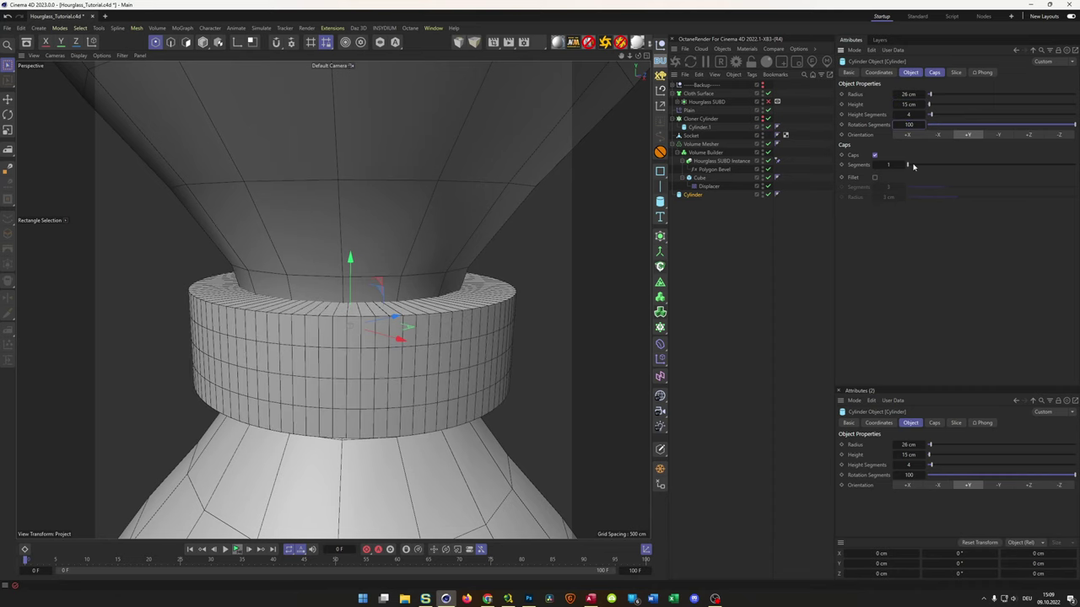
scroll(448, 261, "down", 8)
left_click_drag(307, 297, 346, 268, "alt")
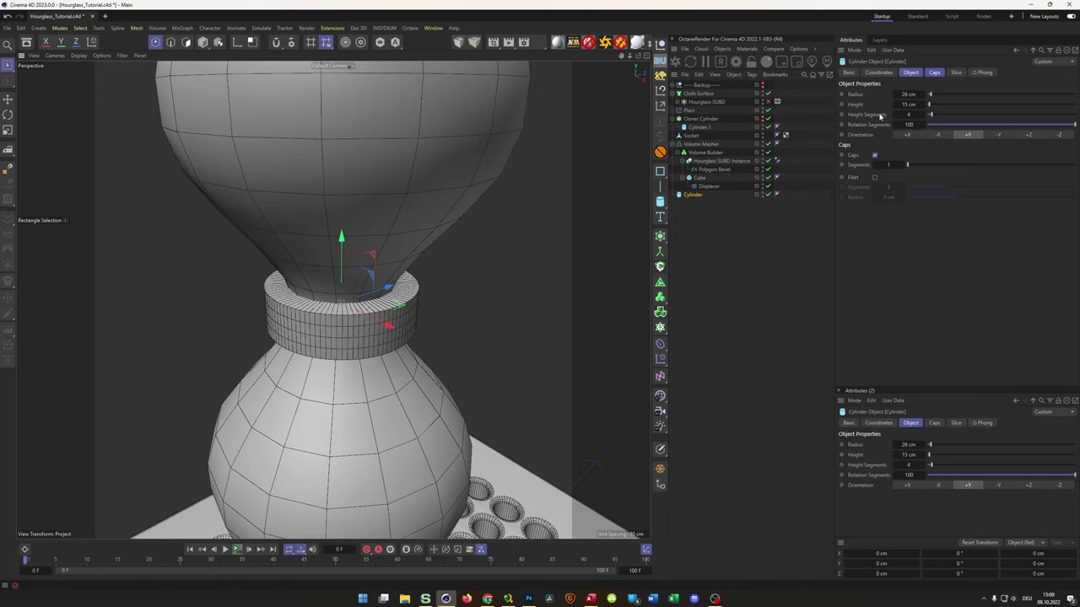
left_click(909, 94)
type("30")
key("Return")
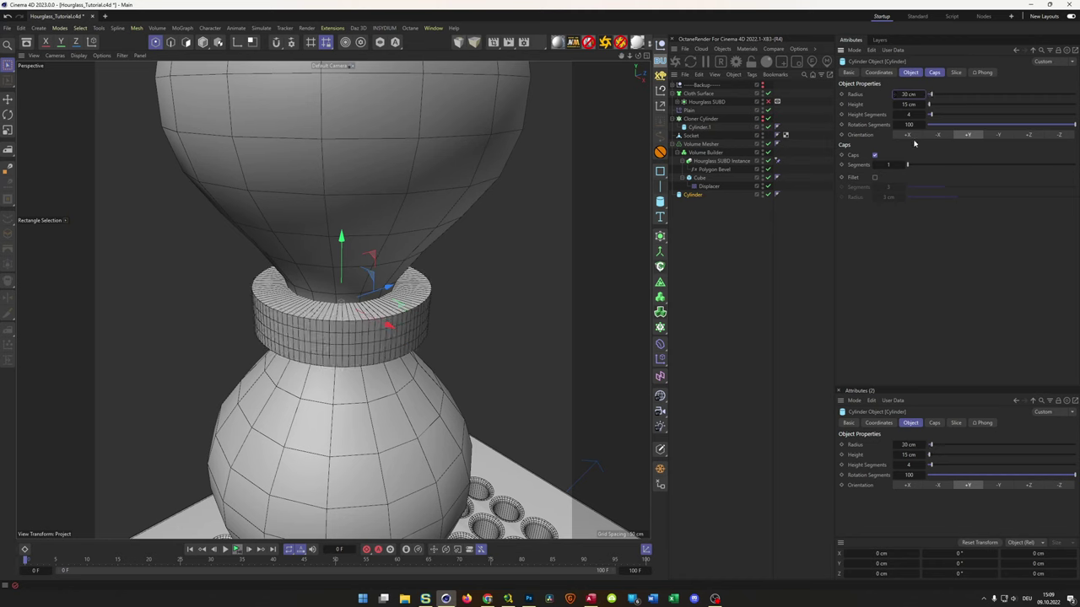
left_click(909, 94)
type("25")
key("Return")
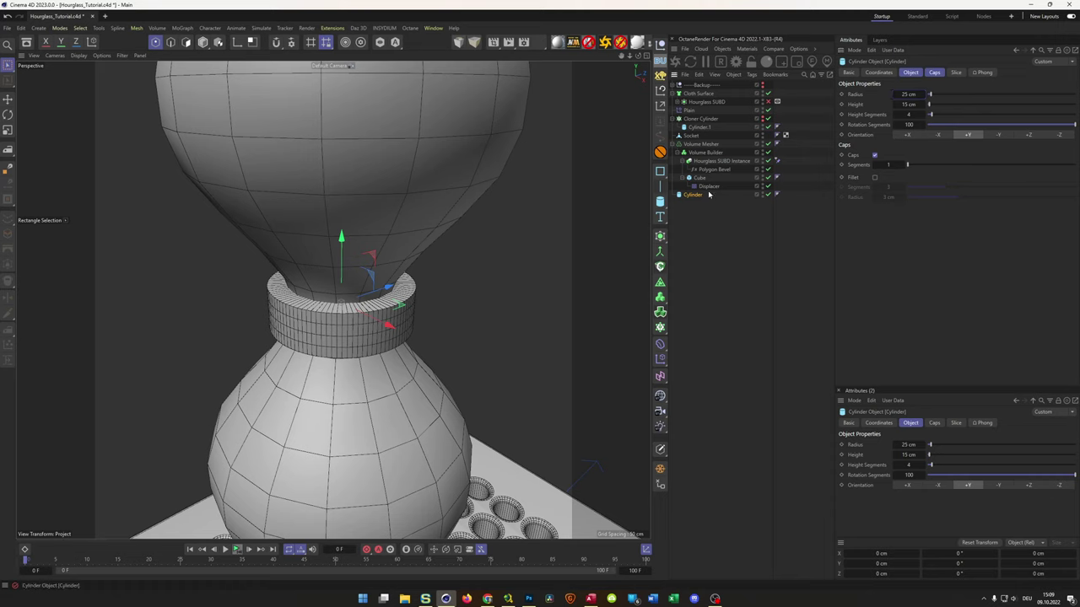
Re-enable Hourglass SUBD and add an Instance of the Cloth Surface, then select the Cylinder.
left_click(696, 94)
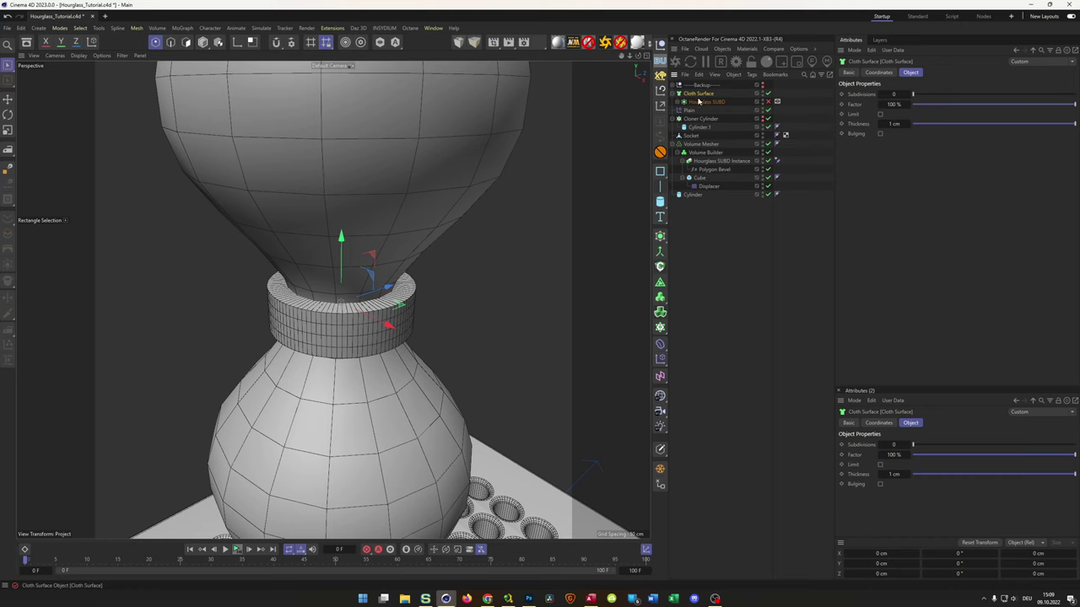
left_click(767, 102)
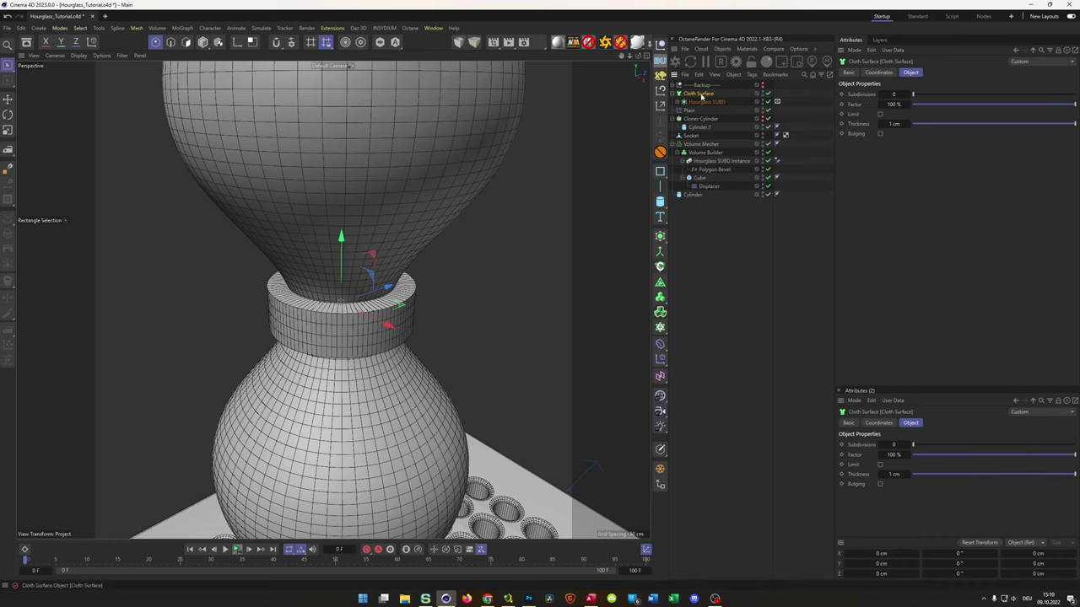
left_click(660, 236)
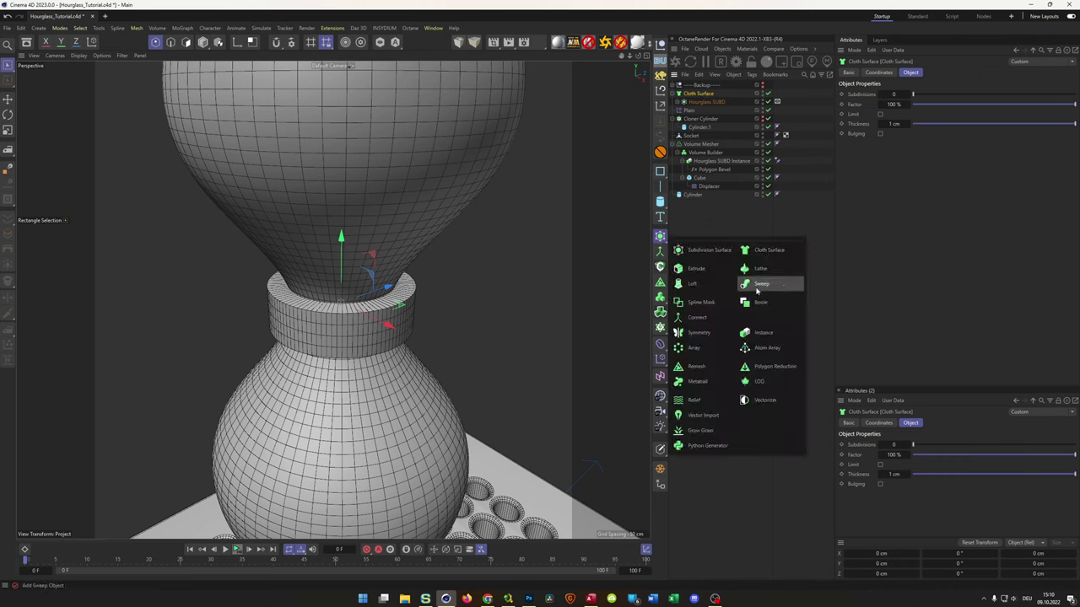
left_click(757, 334)
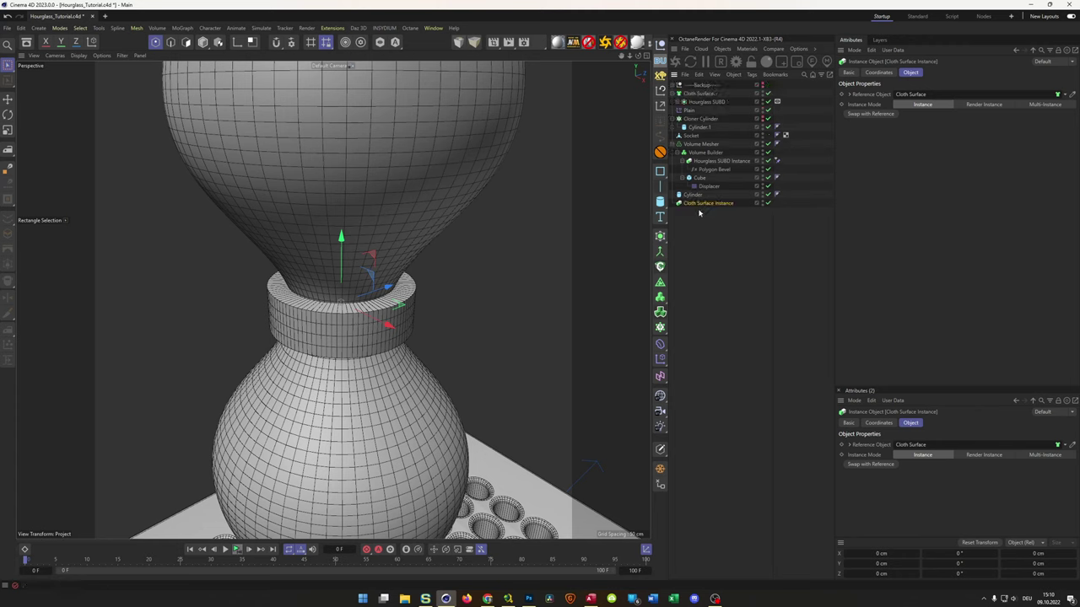
left_click(693, 195)
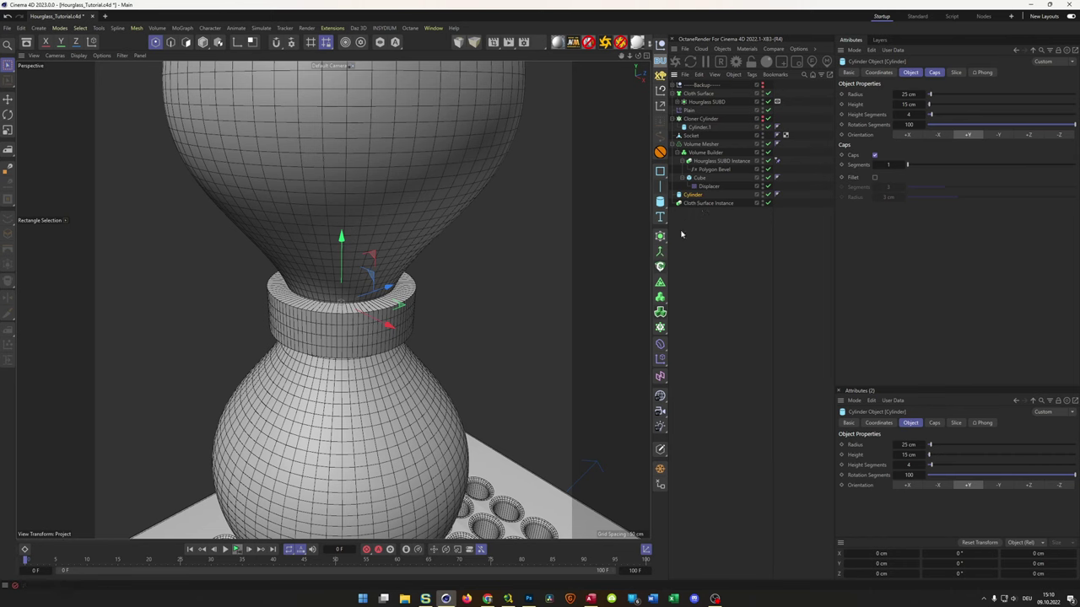
Wrap the cylinder in a Volume Mesher named Ring.
left_click(661, 312, "alt")
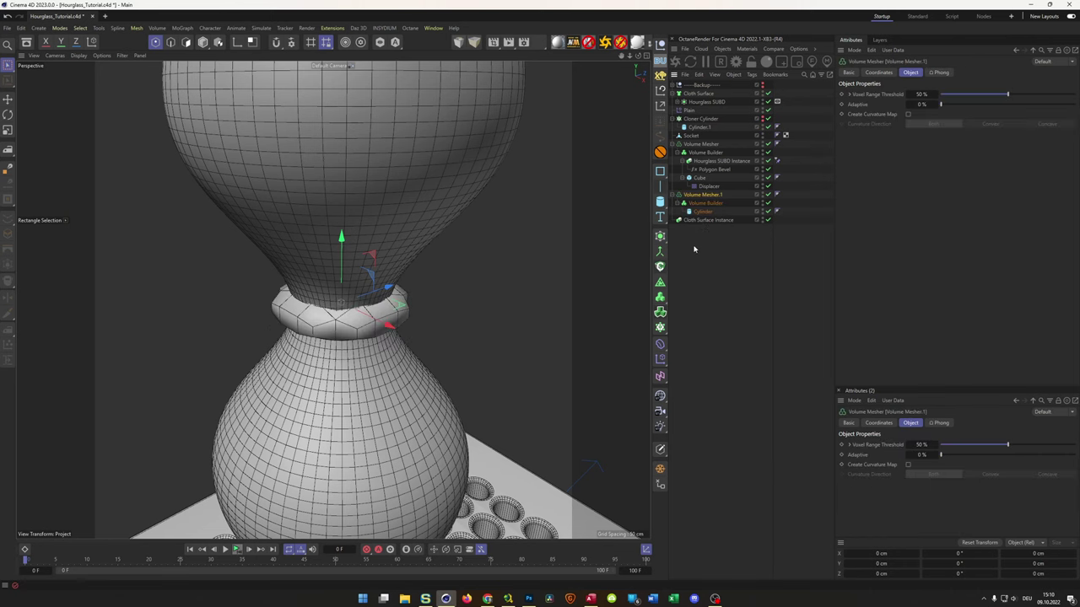
double_click(703, 195)
type("Ring")
key("Return")
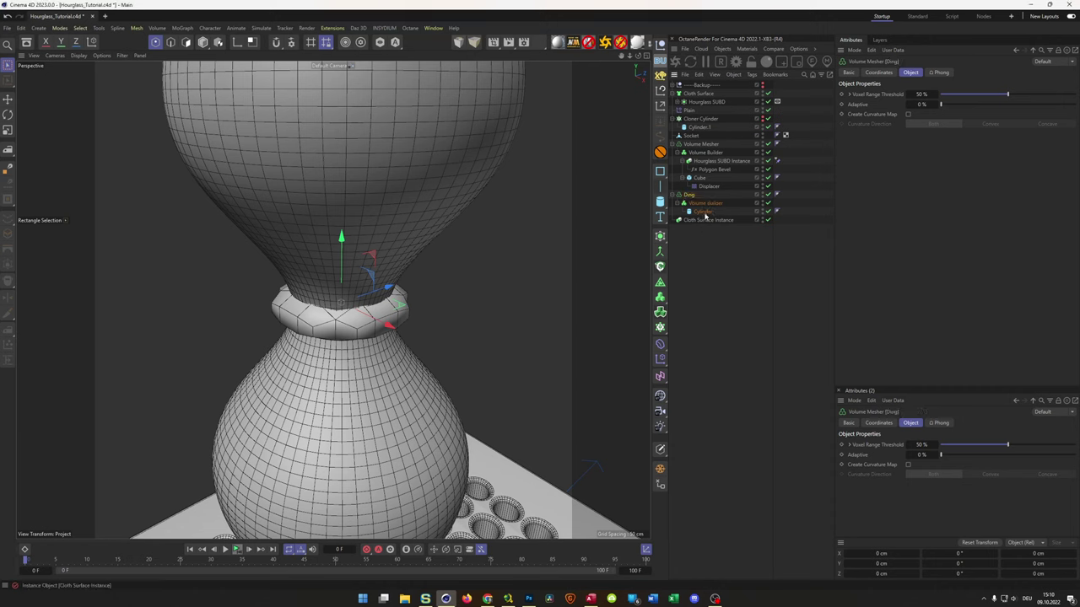
double_click(695, 196)
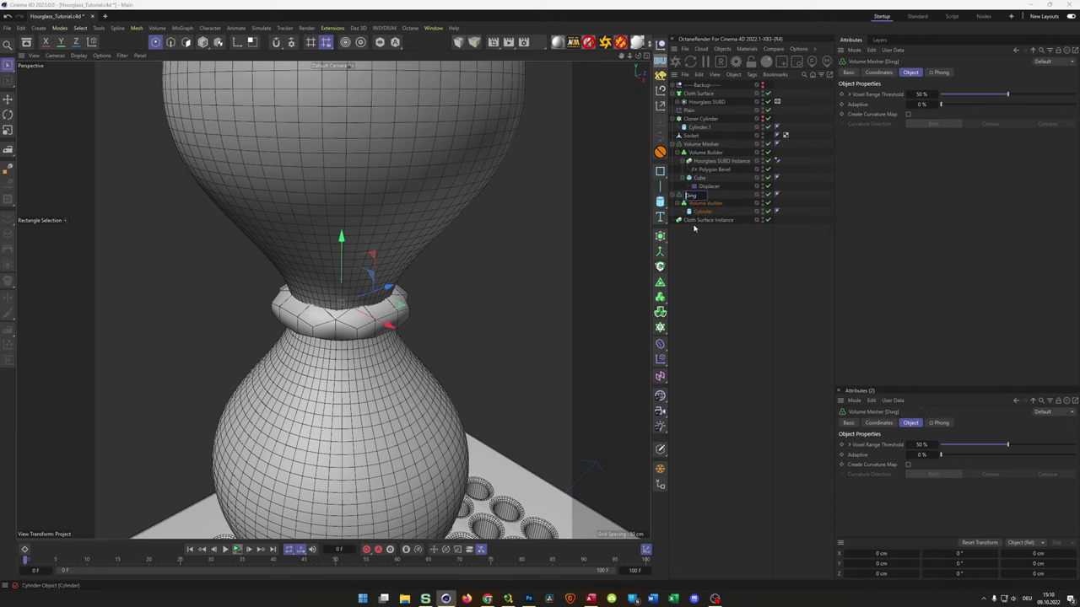
key("Return")
Set the Volume Builder voxel size to 0.5 cm and add the Cloth Surface Instance to it.
left_click(706, 204)
left_click(894, 103)
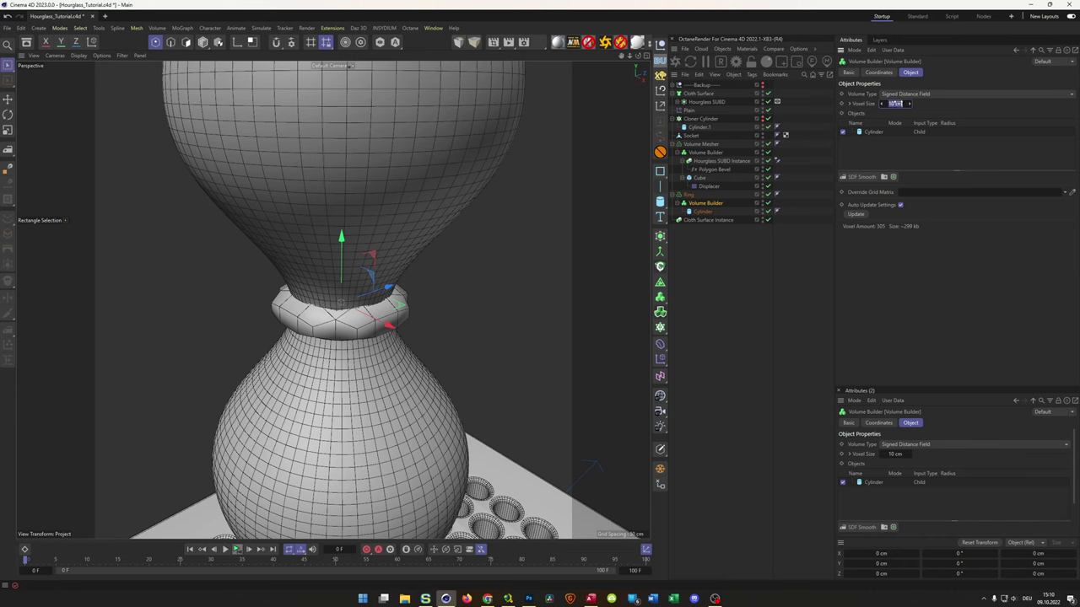
type("0.5")
key("Return")
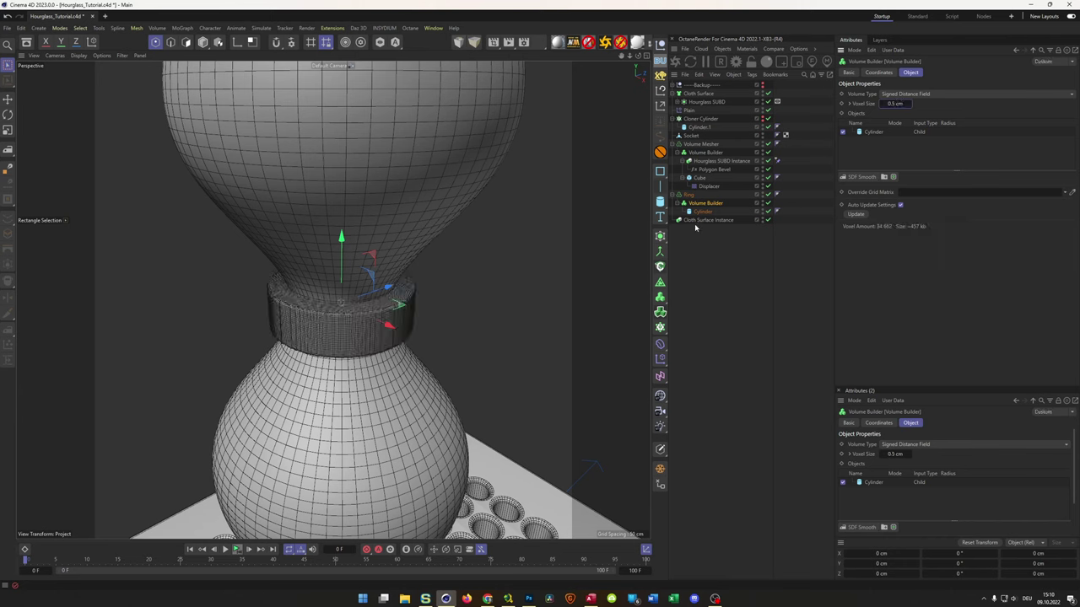
left_click_drag(702, 212, 710, 211)
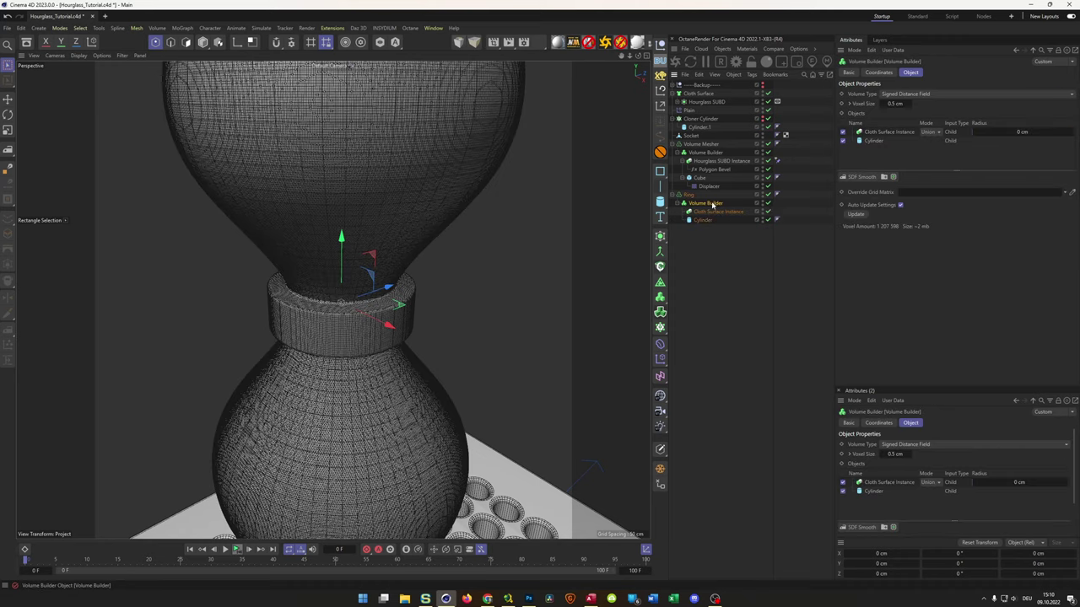
Set the Cloth Surface Instance mode to Subtract and hide the Cloth Surface bulb.
left_click(931, 131)
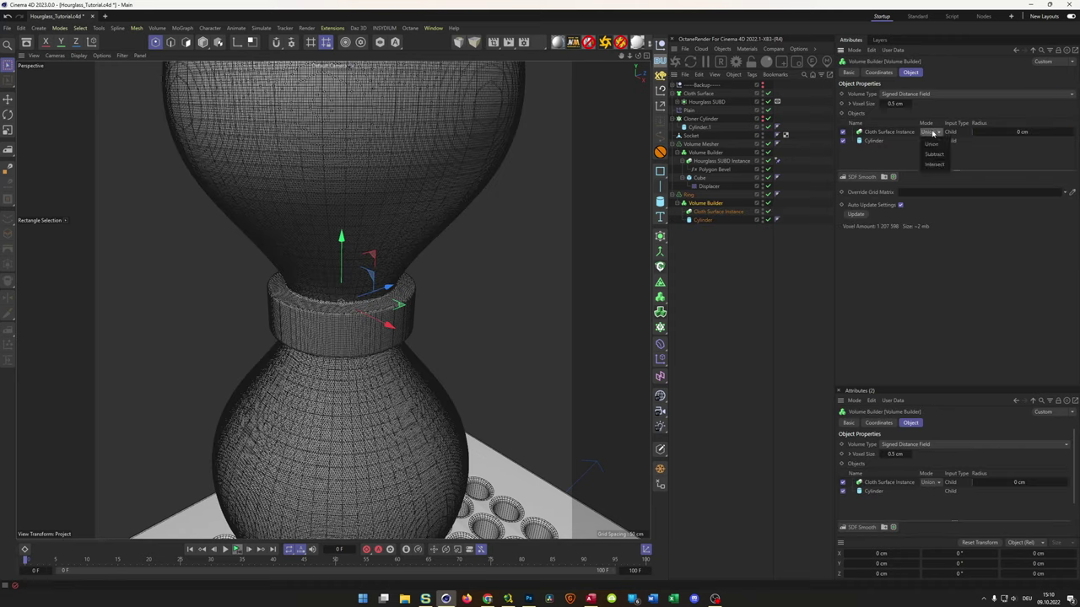
left_click(934, 154)
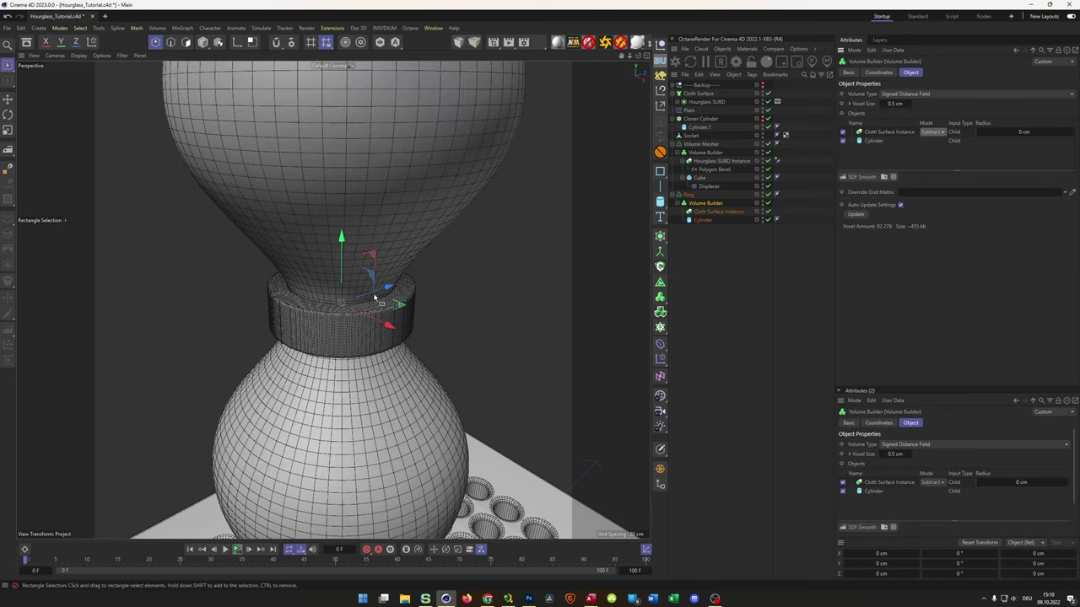
scroll(374, 292, "up", 5)
scroll(452, 273, "up", 3)
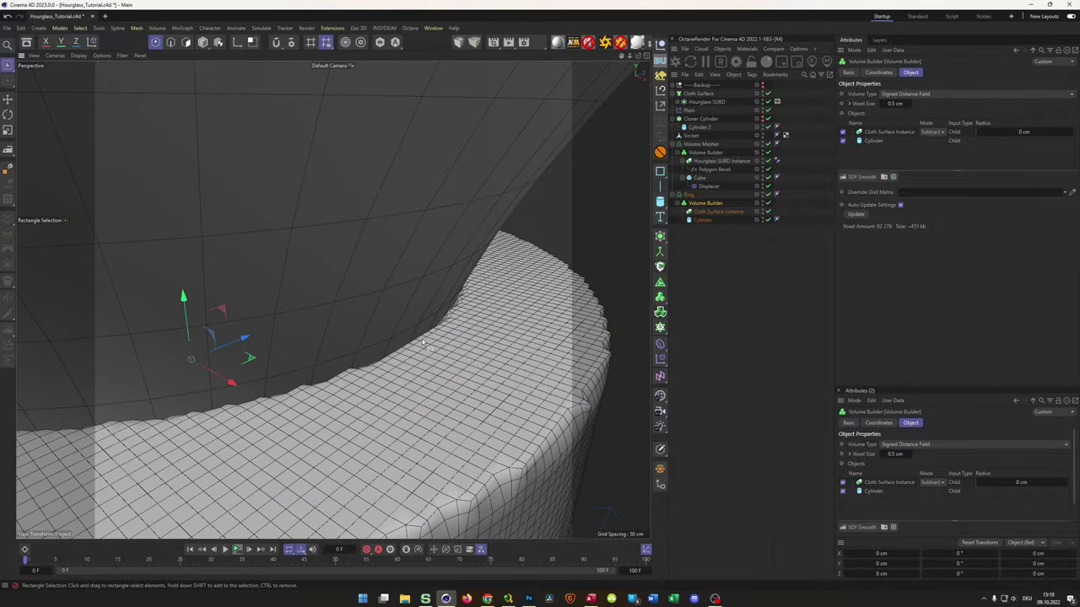
scroll(405, 350, "down", 5)
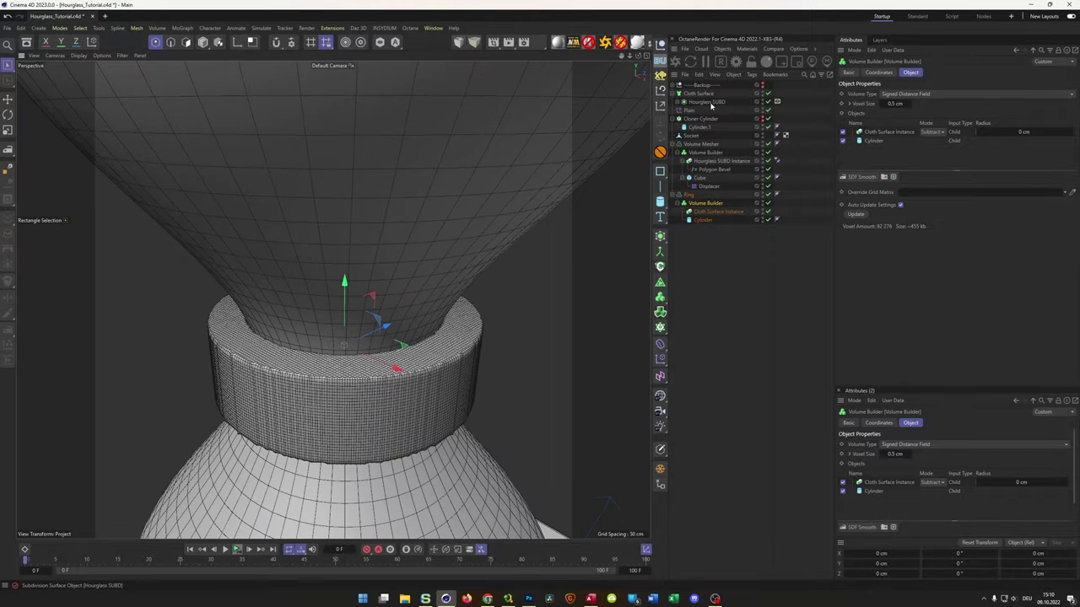
left_click(764, 98)
left_click_drag(422, 287, 447, 340, "alt")
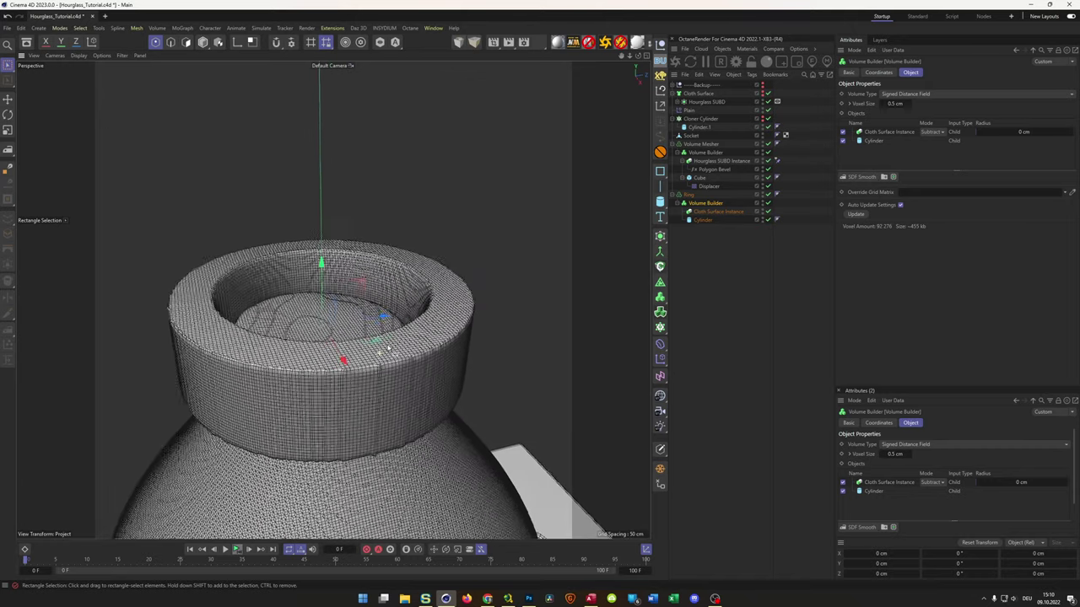
scroll(390, 353, "up", 3)
Refine the Ring's Volume Builder voxel size to 0.3 cm.
left_click(894, 103)
type("0.3")
key("Return")
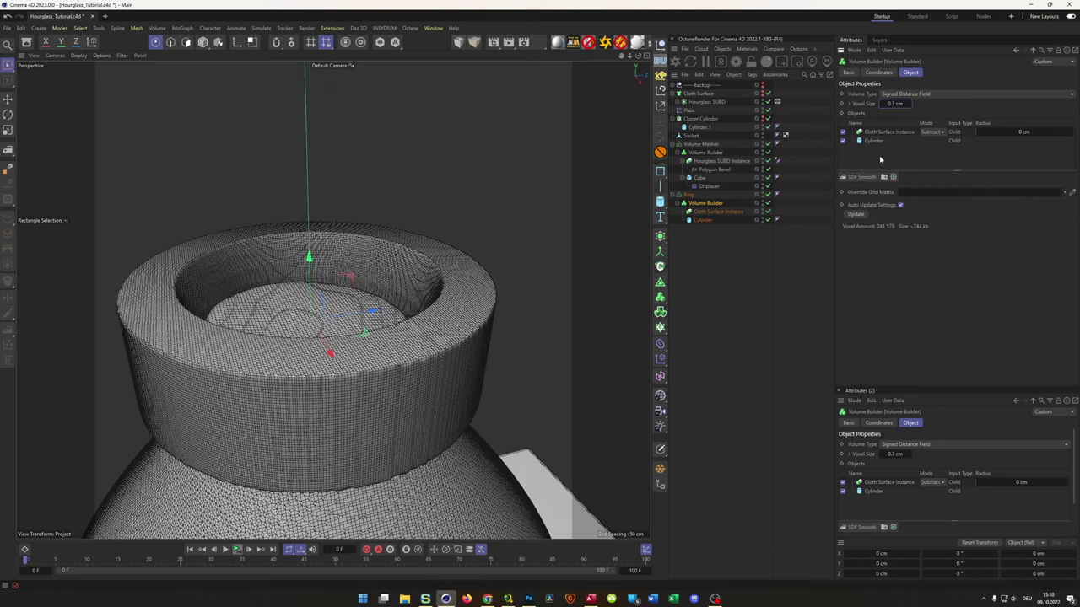
scroll(430, 354, "down", 4)
left_click_drag(398, 353, 380, 368, "alt")
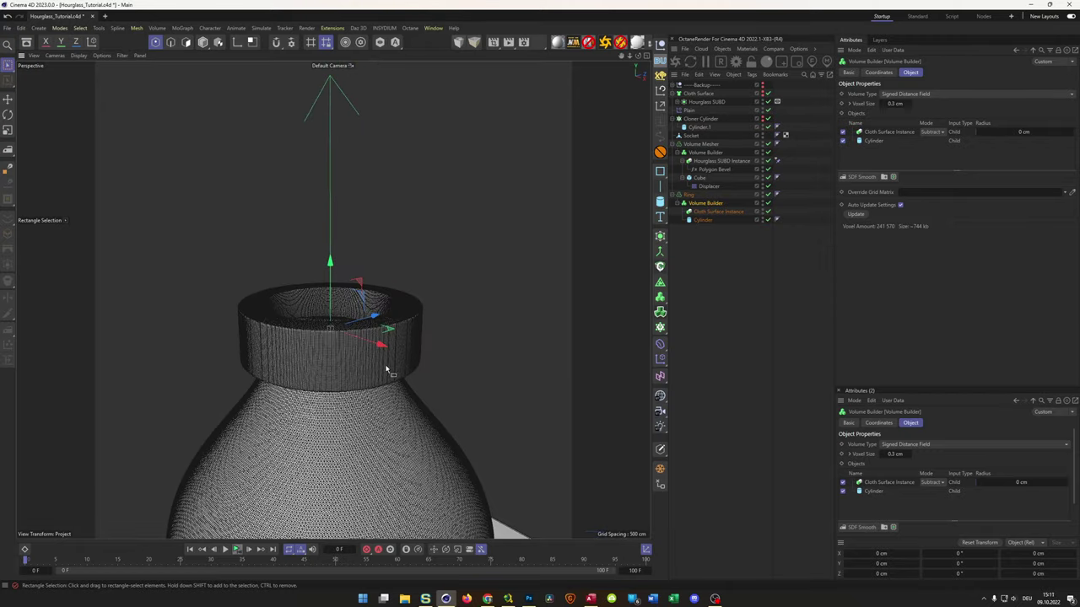
left_click_drag(441, 343, 352, 295, "alt")
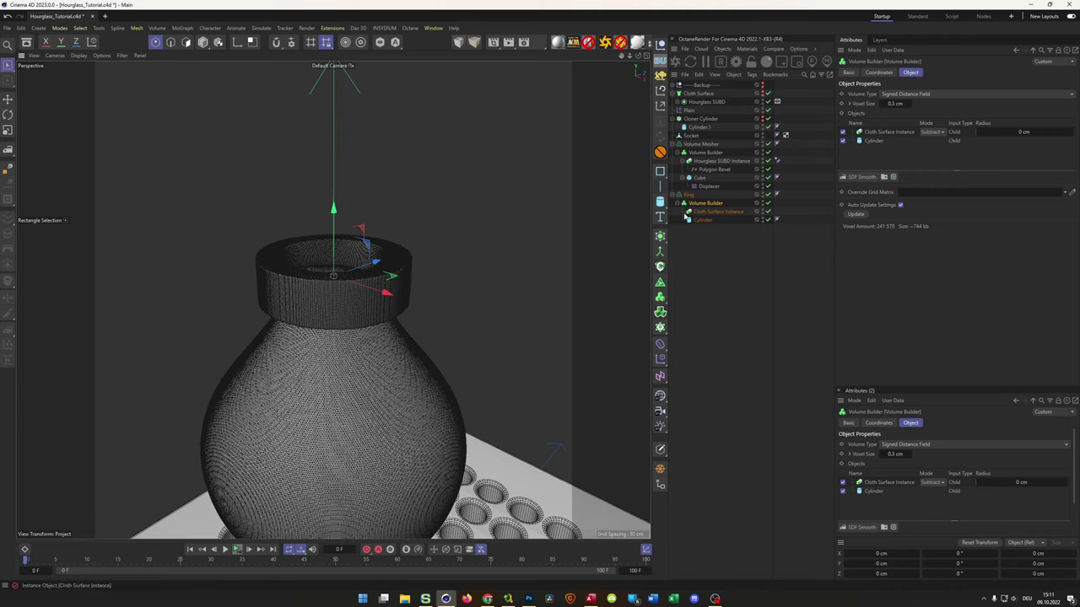
Add a new cylinder at the bottom of the object list, oriented along +X.
left_click(660, 203)
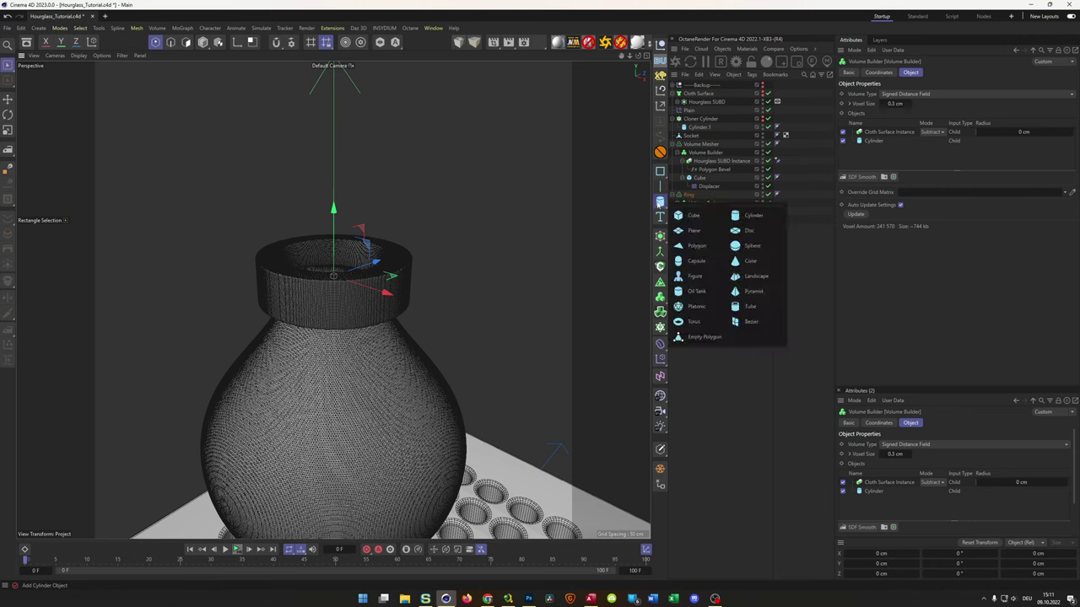
left_click(753, 215)
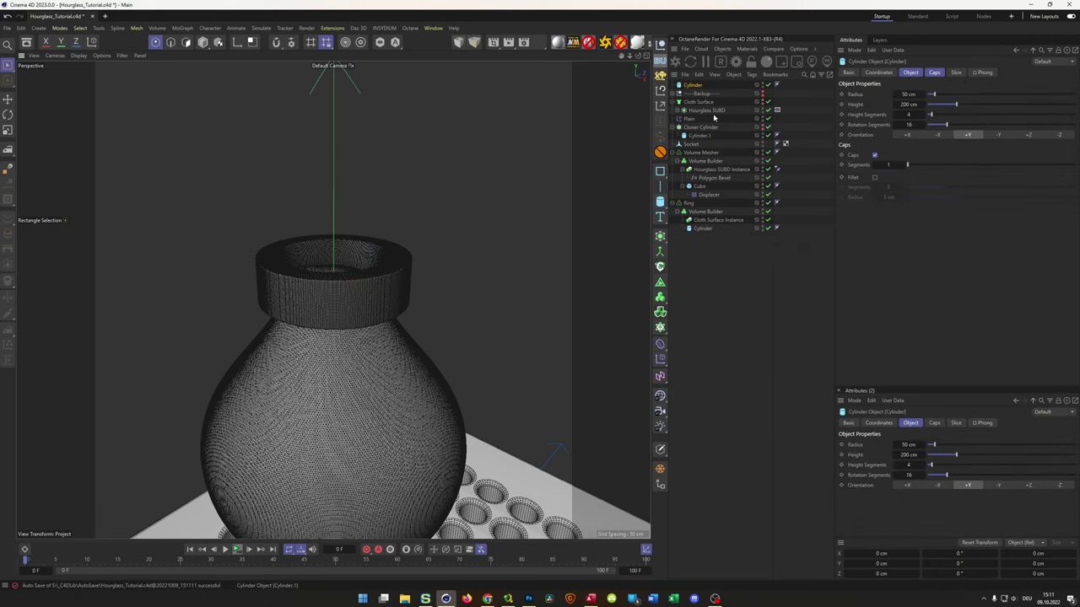
left_click_drag(697, 87, 692, 291)
scroll(506, 304, "down", 5)
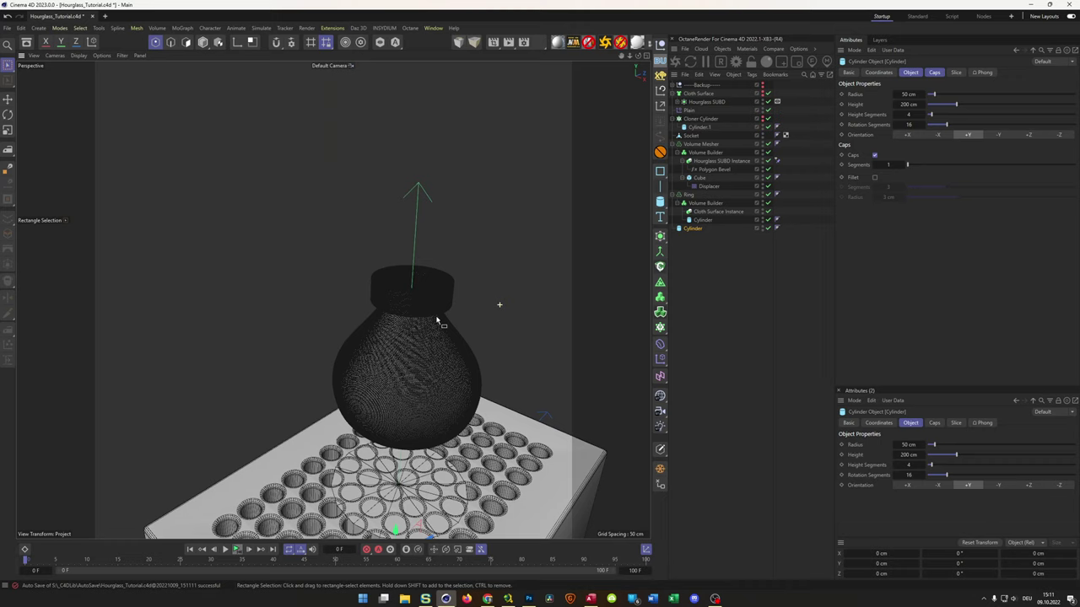
scroll(436, 337, "down", 3)
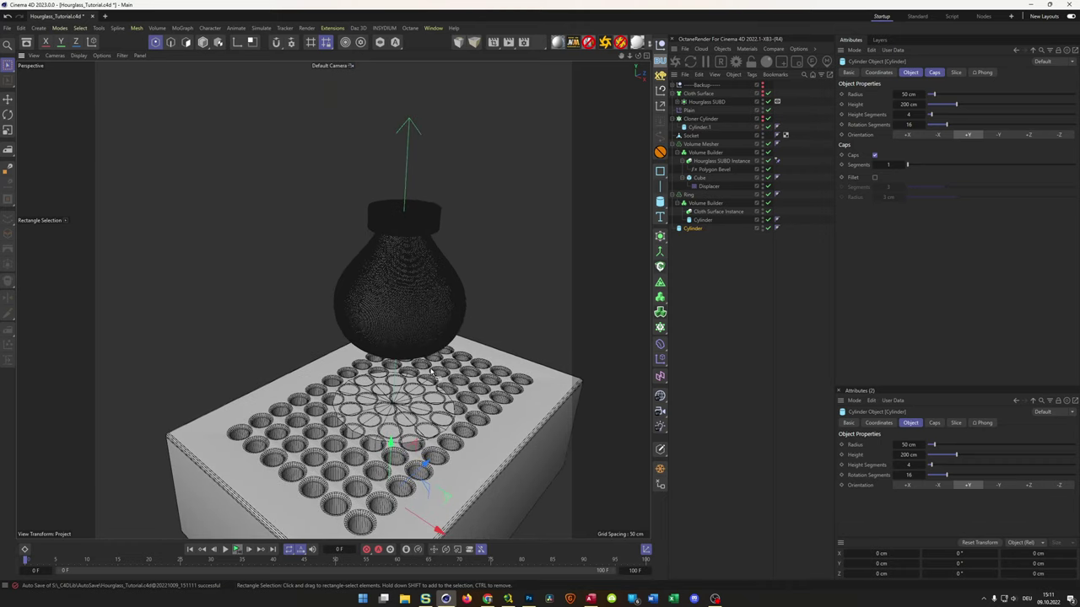
left_click(908, 135)
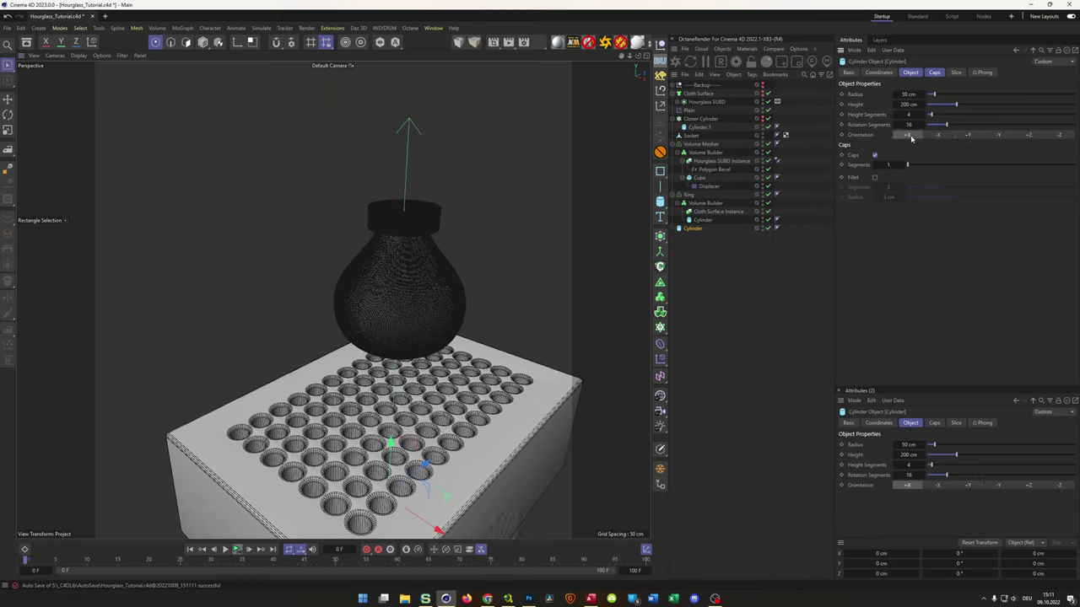
scroll(454, 216, "up", 5)
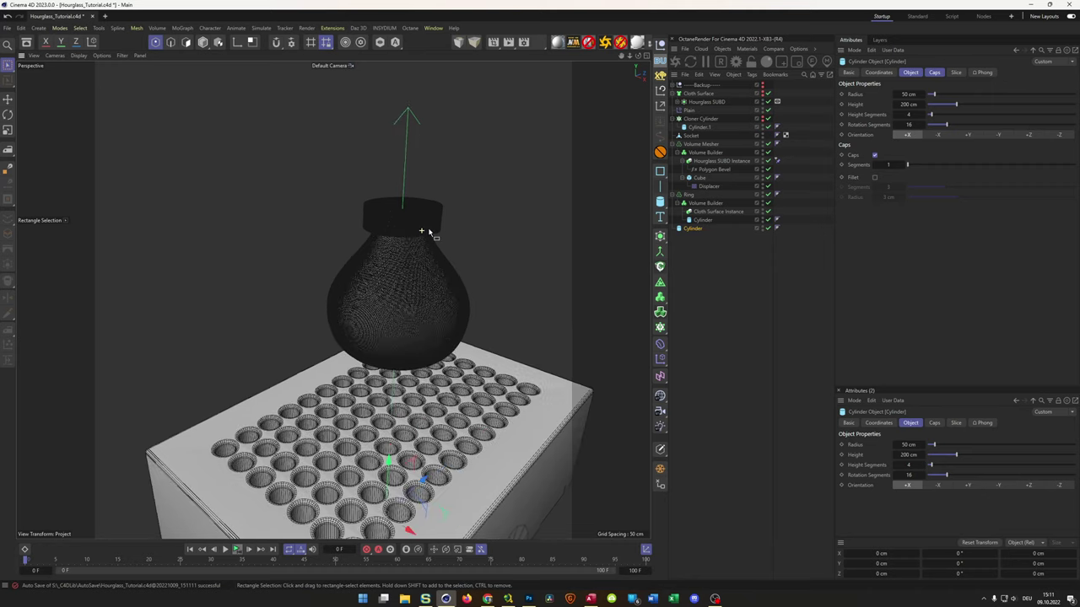
scroll(454, 216, "up", 1)
left_click(911, 95)
key("Tab")
Raise the cylinder to the hourglass neck and thin its radius to 5 cm.
middle_click(422, 284)
middle_click(448, 346)
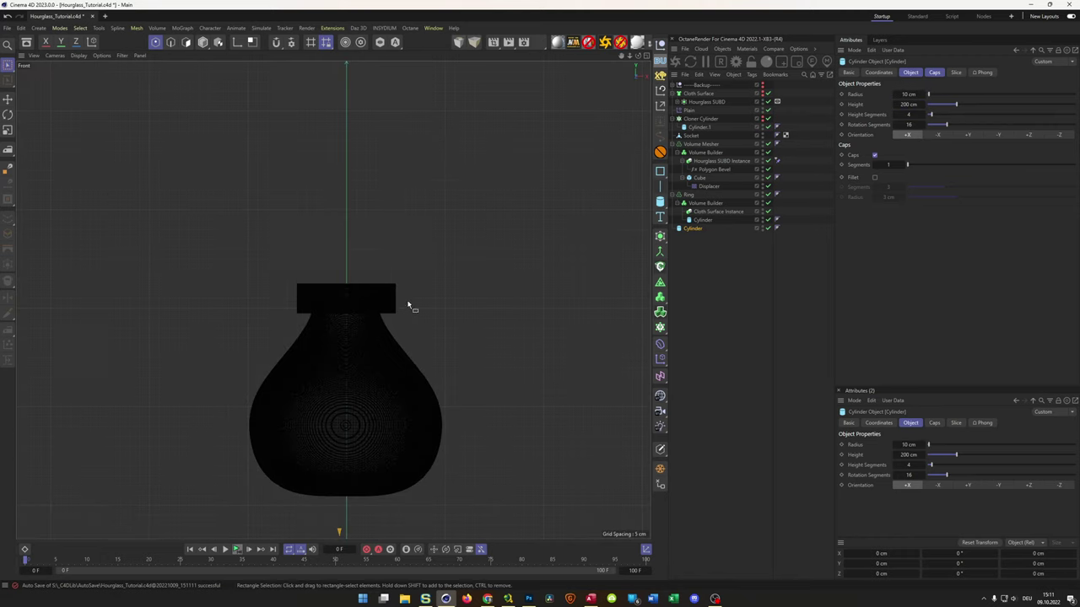
scroll(366, 311, "down", 5)
left_click_drag(368, 470, 371, 223)
scroll(367, 253, "up", 5)
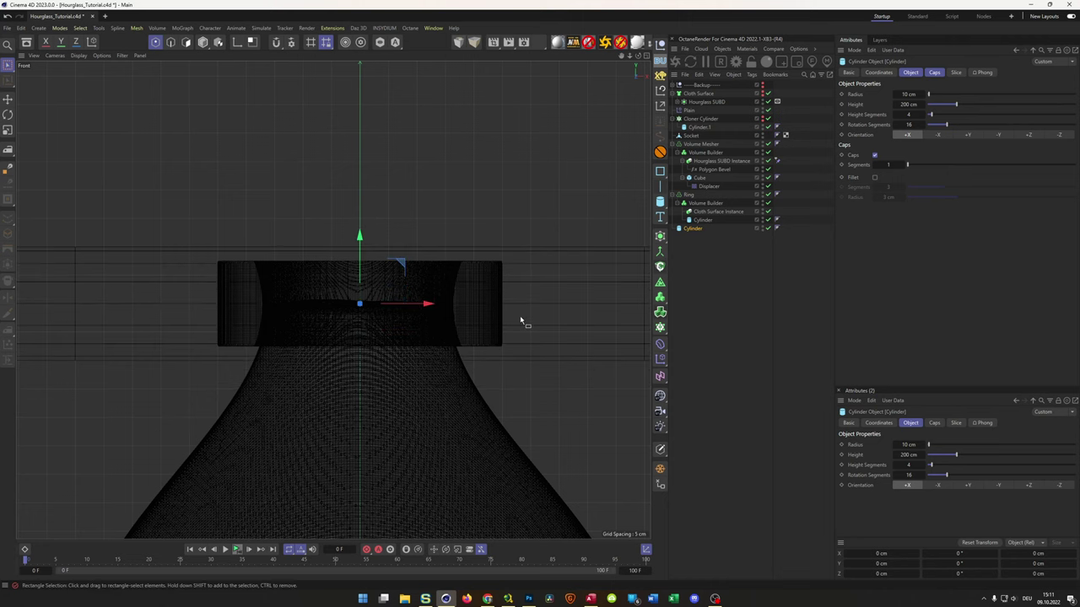
middle_click(426, 358)
middle_click(277, 254)
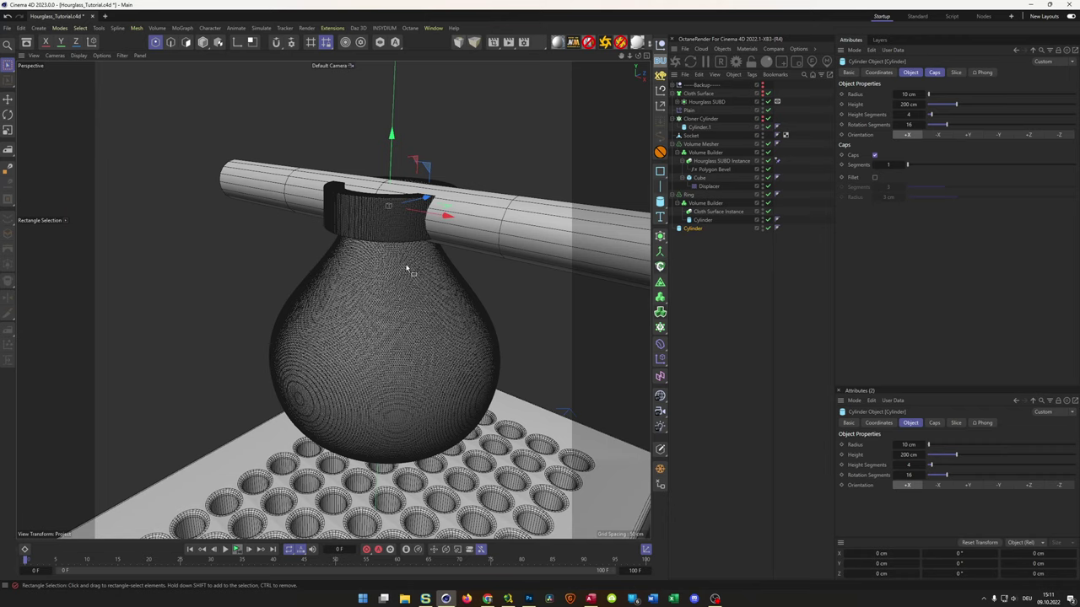
scroll(372, 245, "up", 5)
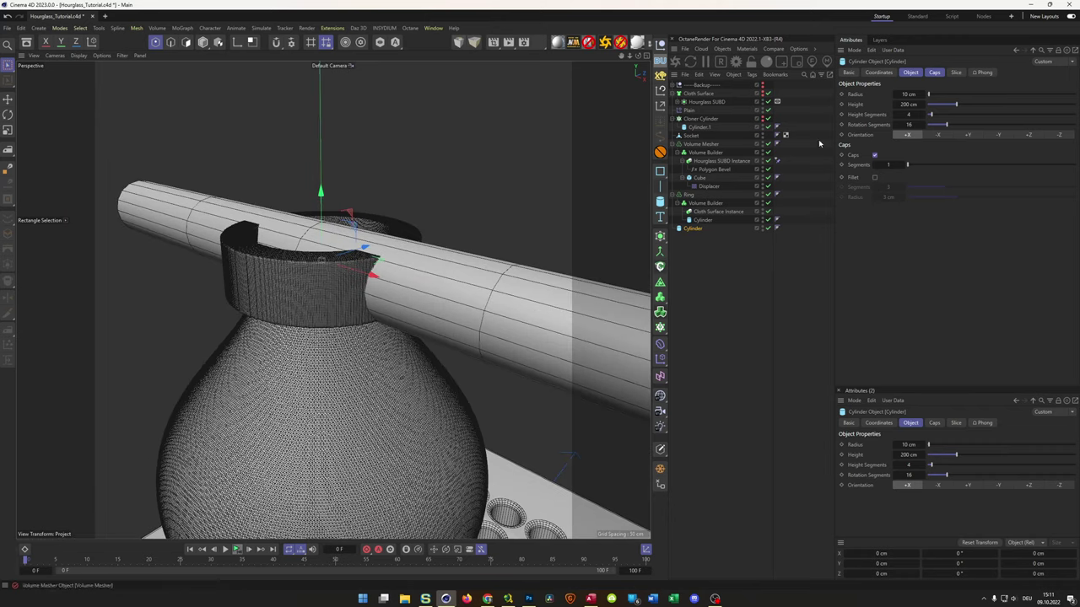
left_click_drag(896, 98, 896, 98)
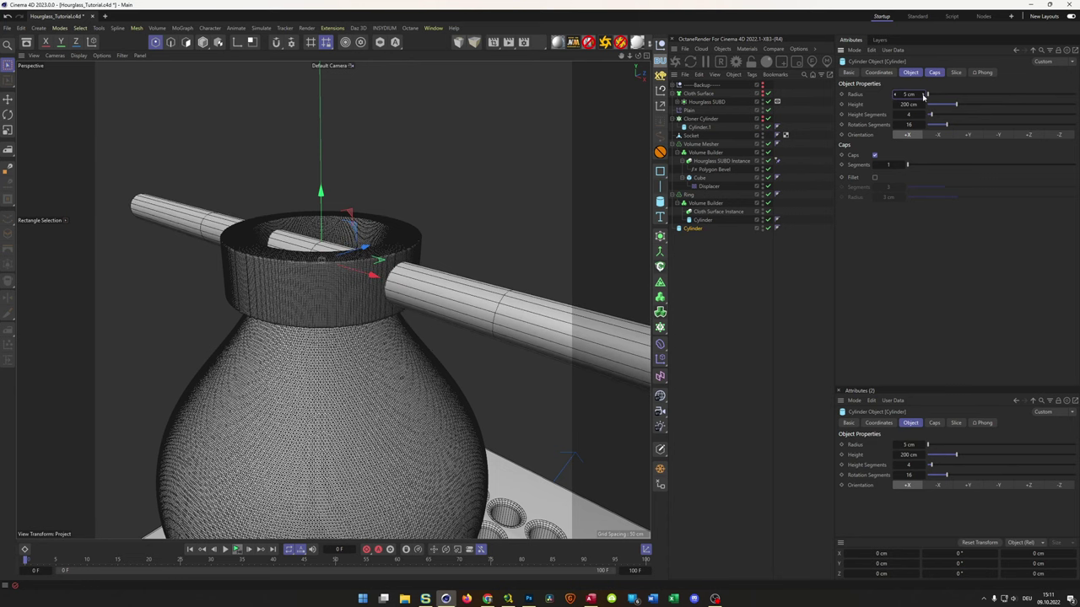
scroll(422, 262, "up", 4)
scroll(427, 271, "up", 1)
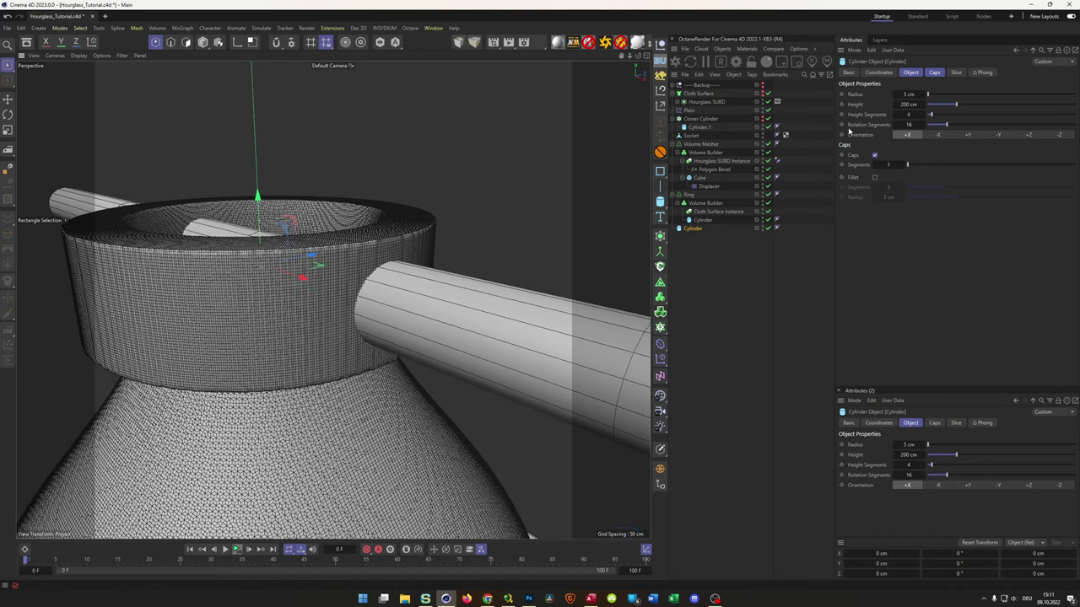
left_click_drag(363, 262, 386, 257, "alt")
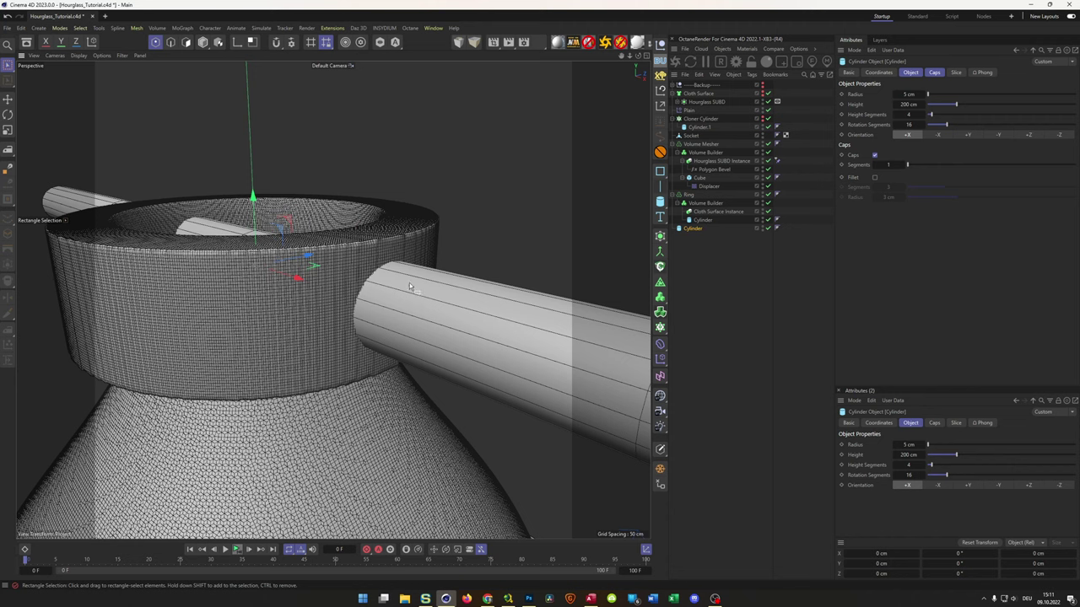
Give the knob 100 rotation segments, 1 height segment, 5 cm height, and move it out on X.
left_click(910, 124)
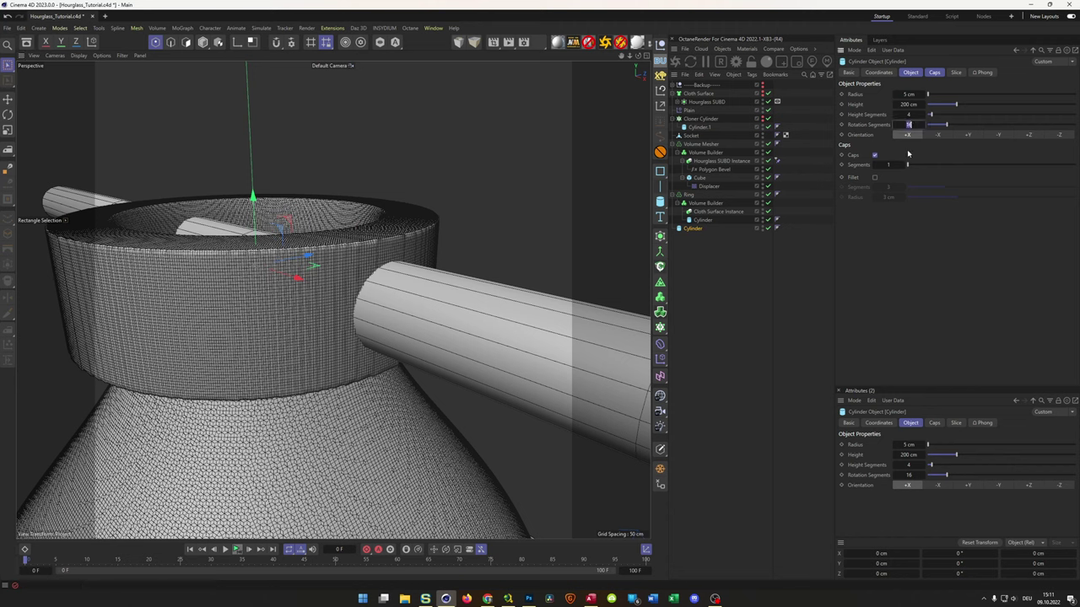
type("100")
key("Return")
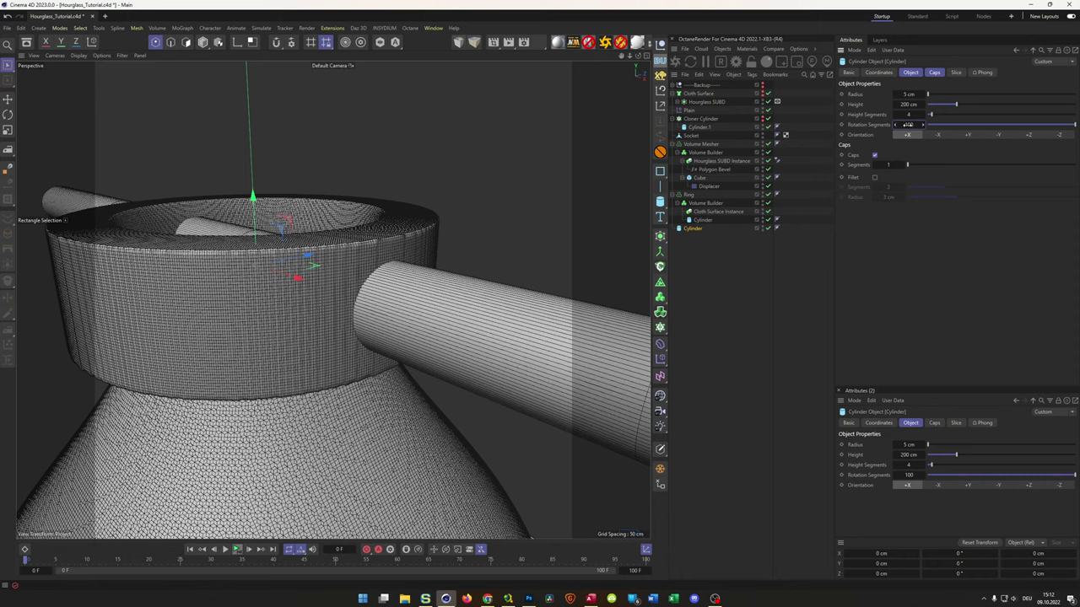
left_click_drag(911, 115, 898, 132)
double_click(908, 104)
type("5")
key("Return")
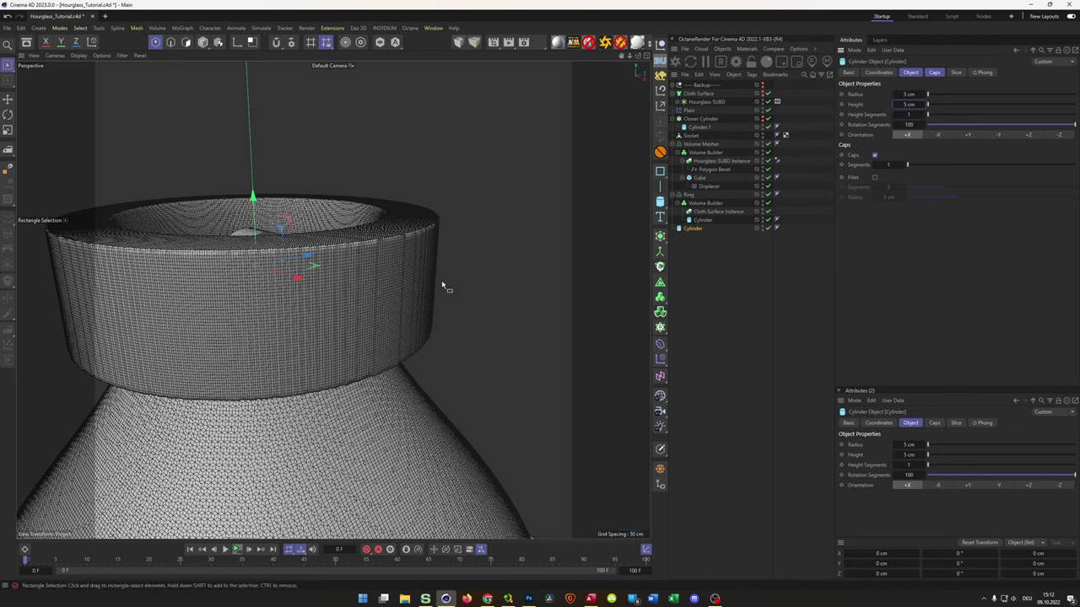
left_click_drag(297, 279, 367, 281)
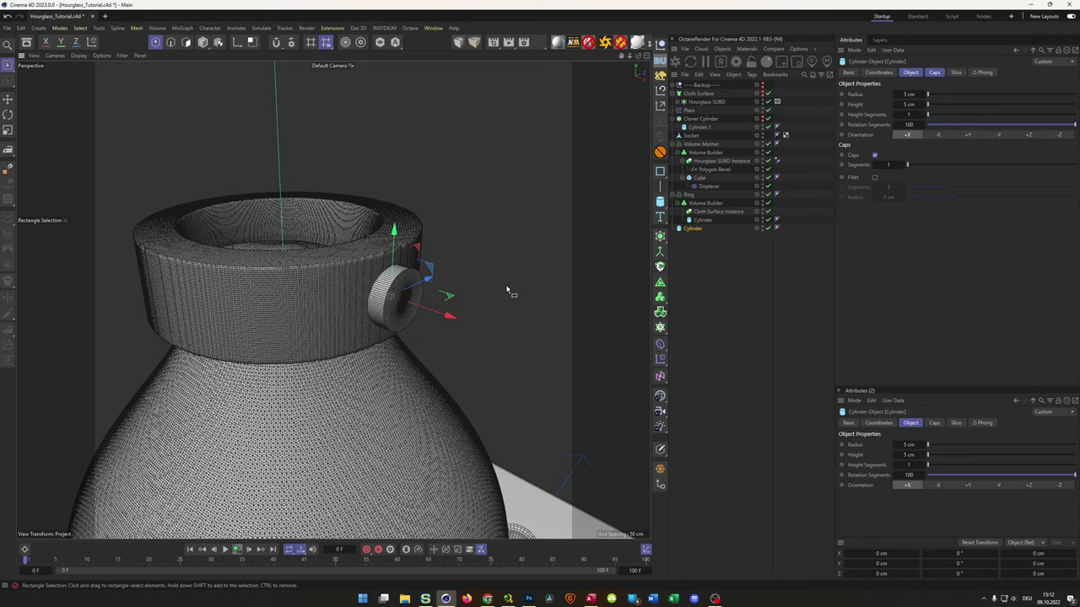
left_click(660, 237)
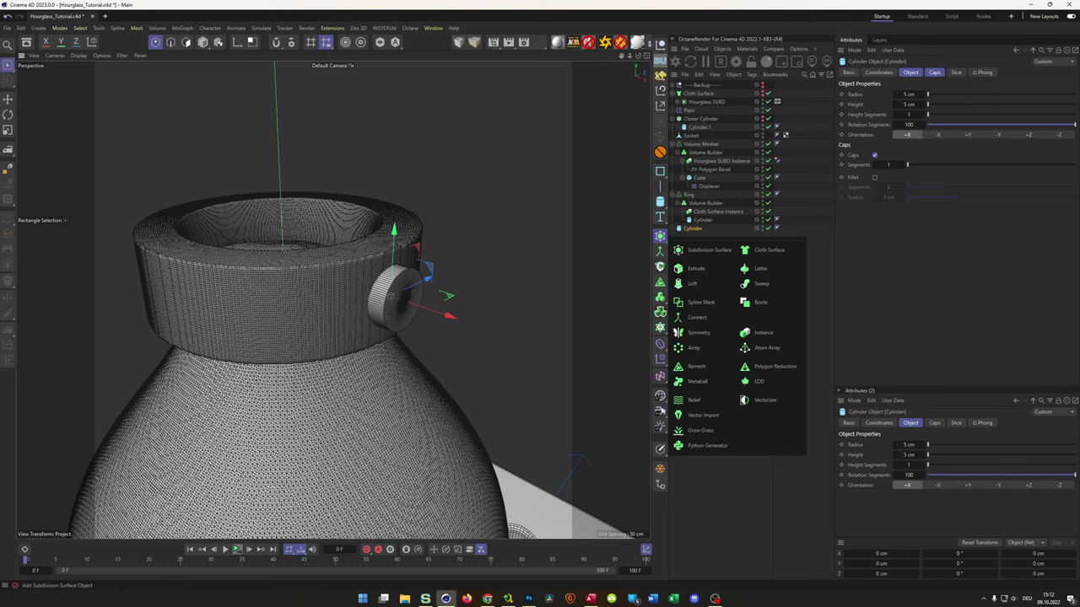
Add a Symmetry generator and parent the knob cylinder to it.
left_click(698, 332)
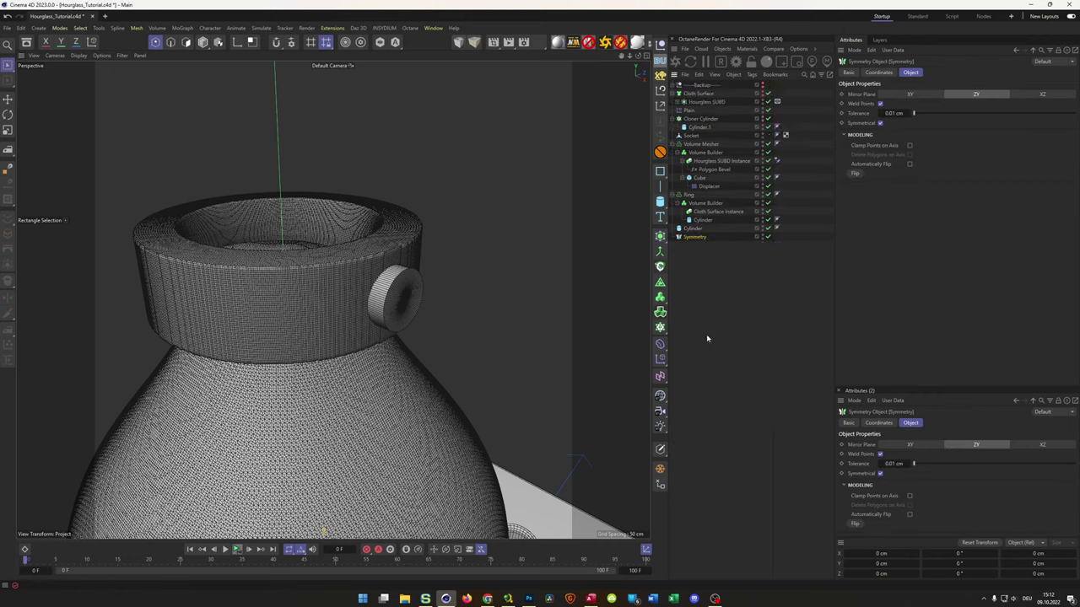
left_click_drag(689, 228, 700, 240)
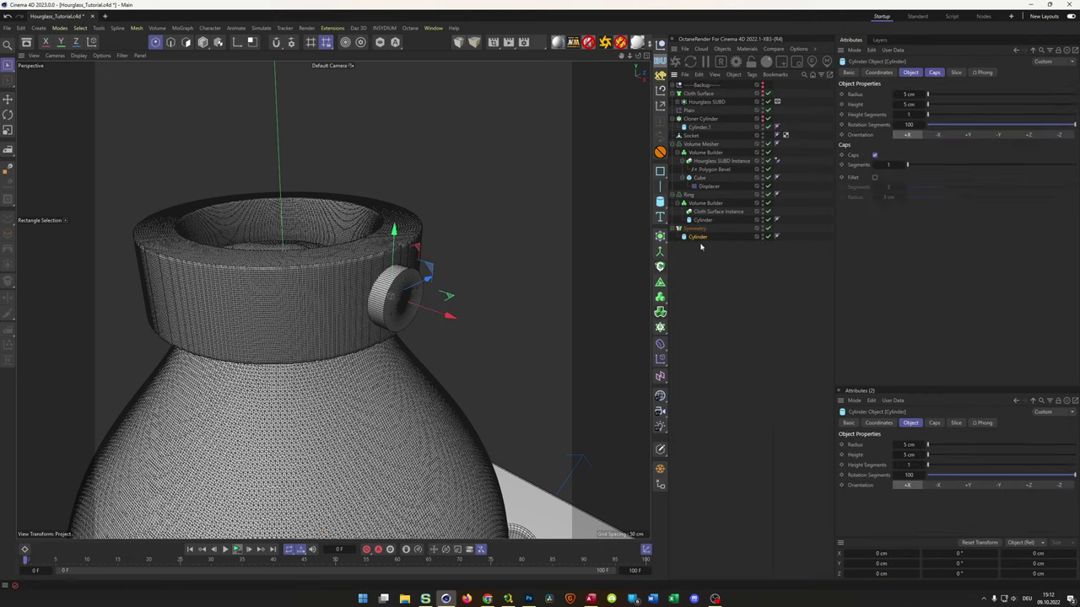
left_click_drag(311, 272, 258, 303, "alt")
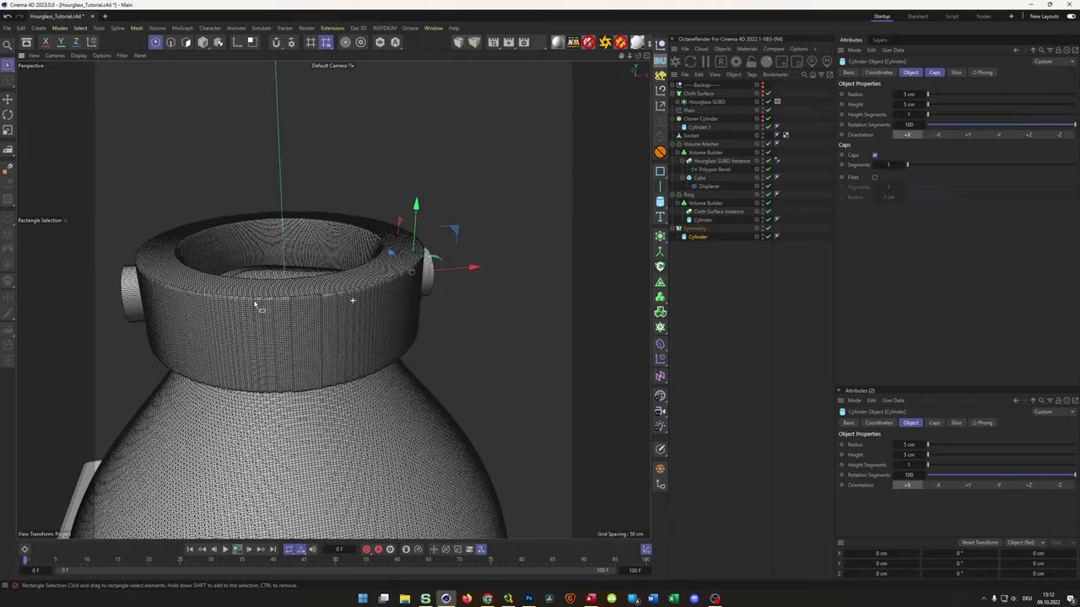
left_click_drag(159, 307, 317, 311, "alt")
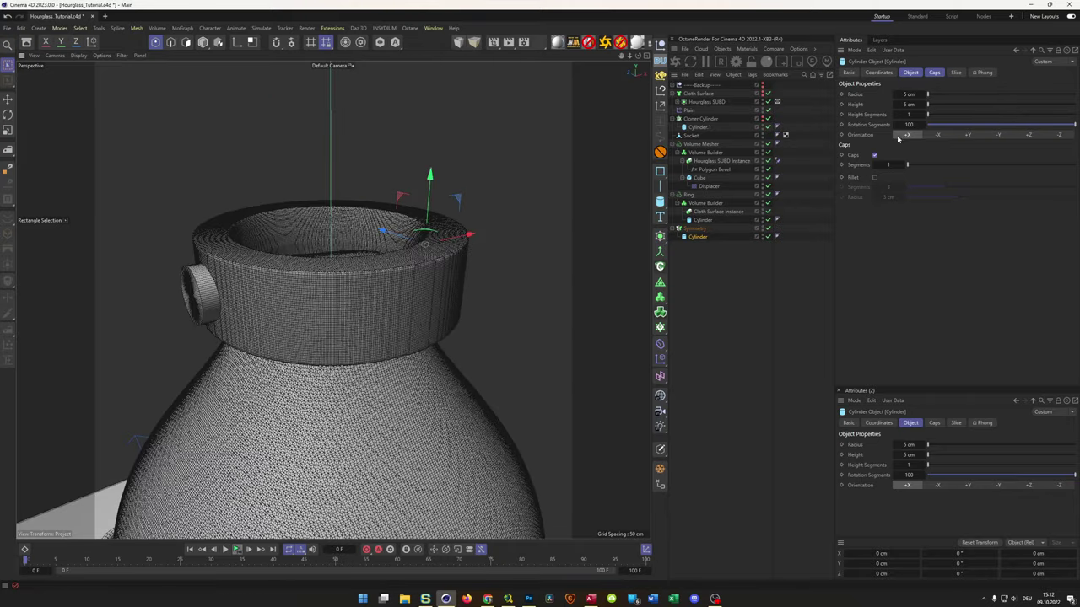
left_click(695, 228)
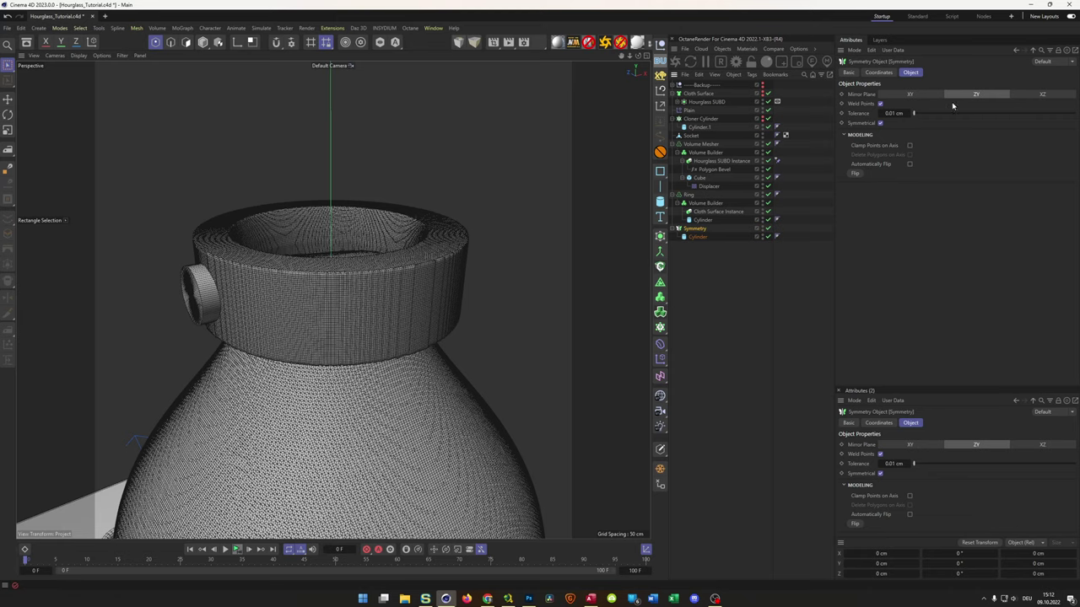
left_click_drag(419, 277, 617, 295, "alt")
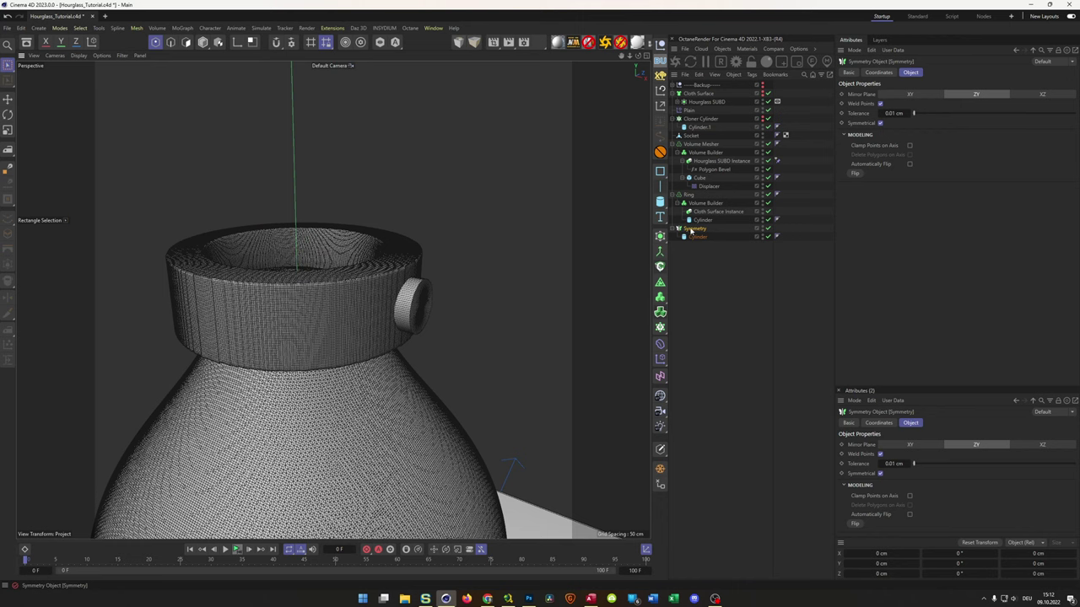
Move Symmetry into the Ring's Volume Builder and Ctrl-drag a copy of the knob cylinder out.
left_click_drag(693, 228, 713, 205)
left_click(708, 204)
scroll(426, 291, "up", 3)
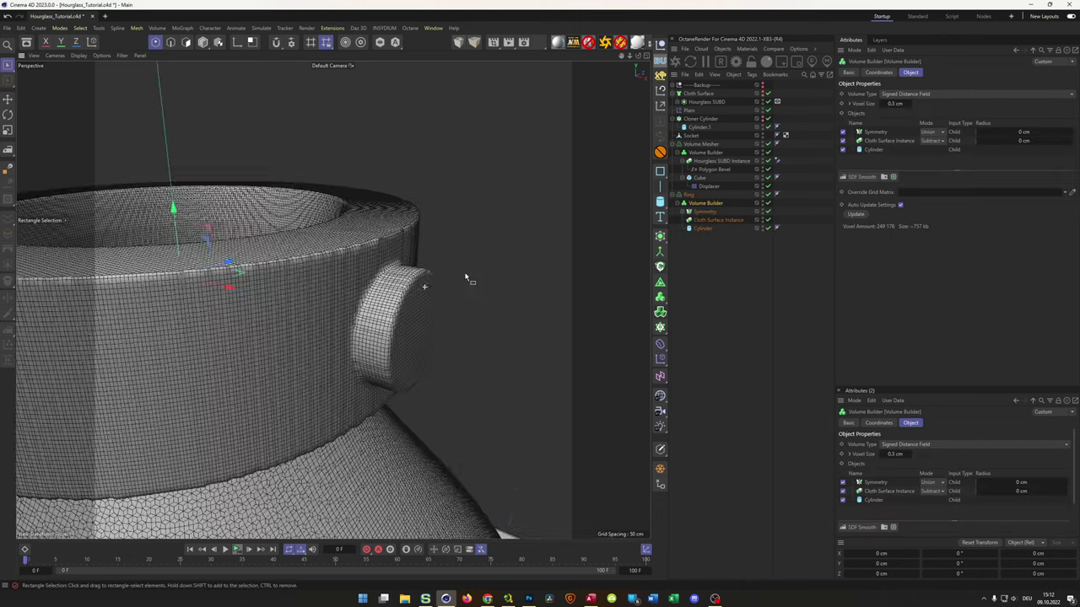
left_click_drag(441, 278, 432, 389, "alt")
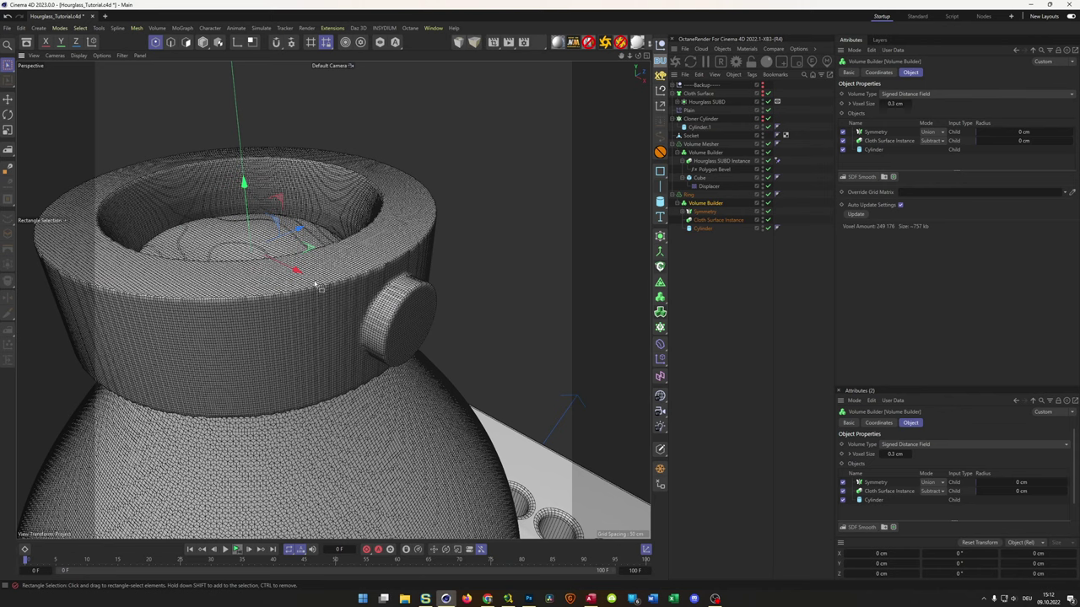
left_click(703, 228)
left_click(683, 212)
left_click(707, 220)
left_click_drag(708, 221, 716, 301, "ctrl")
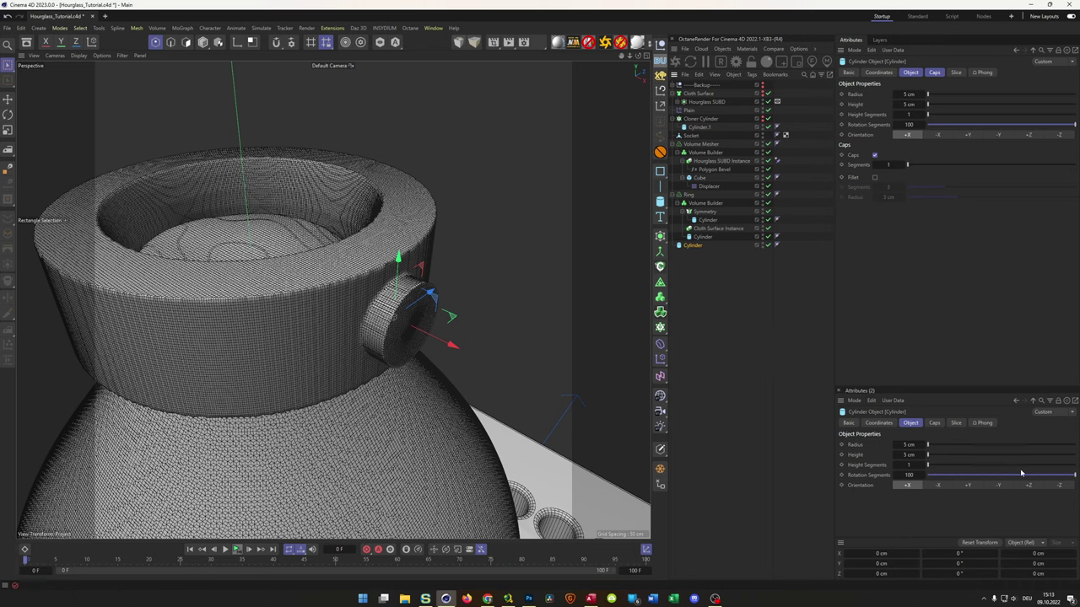
Centre the copied cylinder at X 0 cm.
left_click(881, 73)
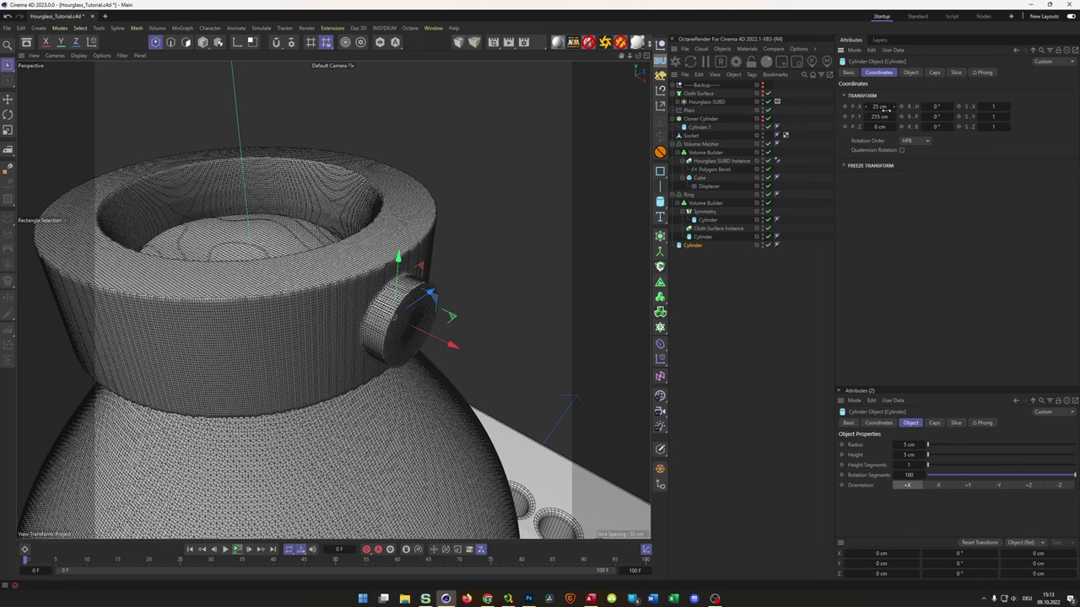
left_click(881, 107)
type("0")
key("Return")
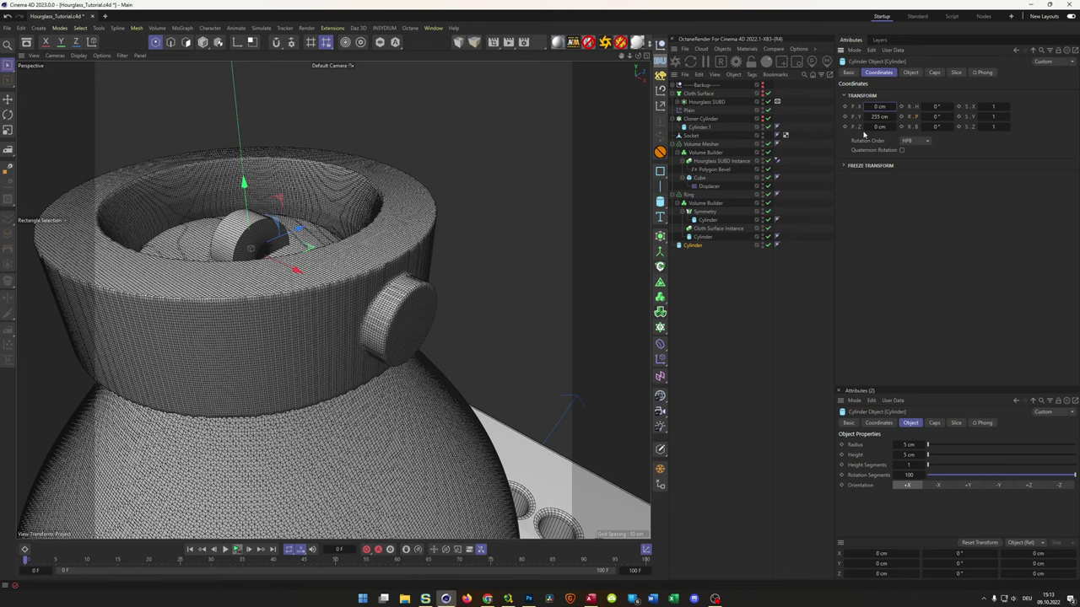
Make the cylinder a 64 cm tall rod with a 3.5 cm radius.
left_click(911, 73)
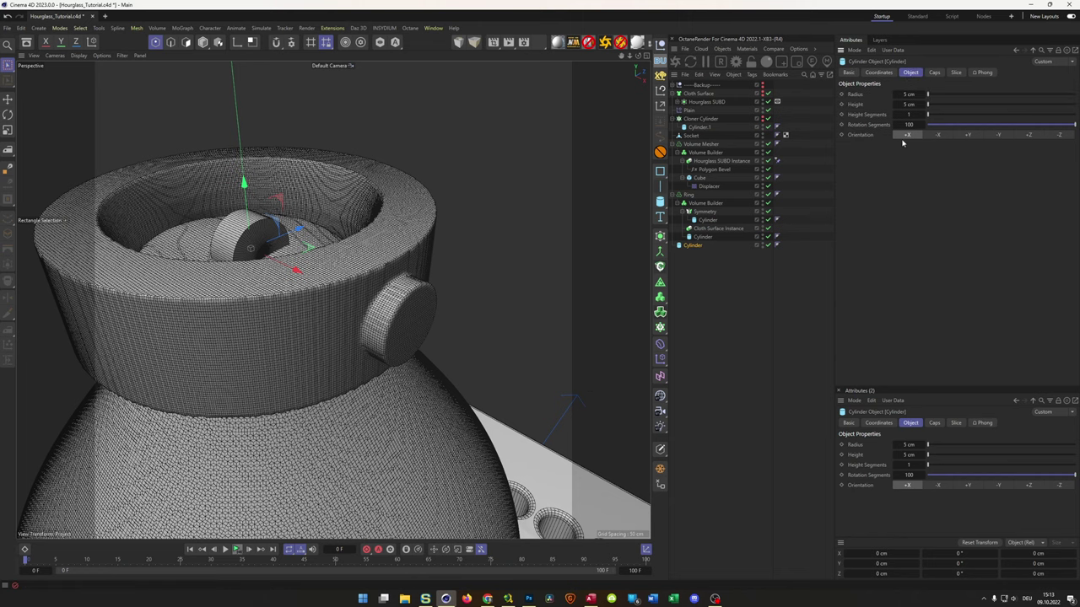
mouse_move(908, 103)
left_mouse_down()
mouse_move(933, 103)
mouse_move(918, 104)
left_mouse_up()
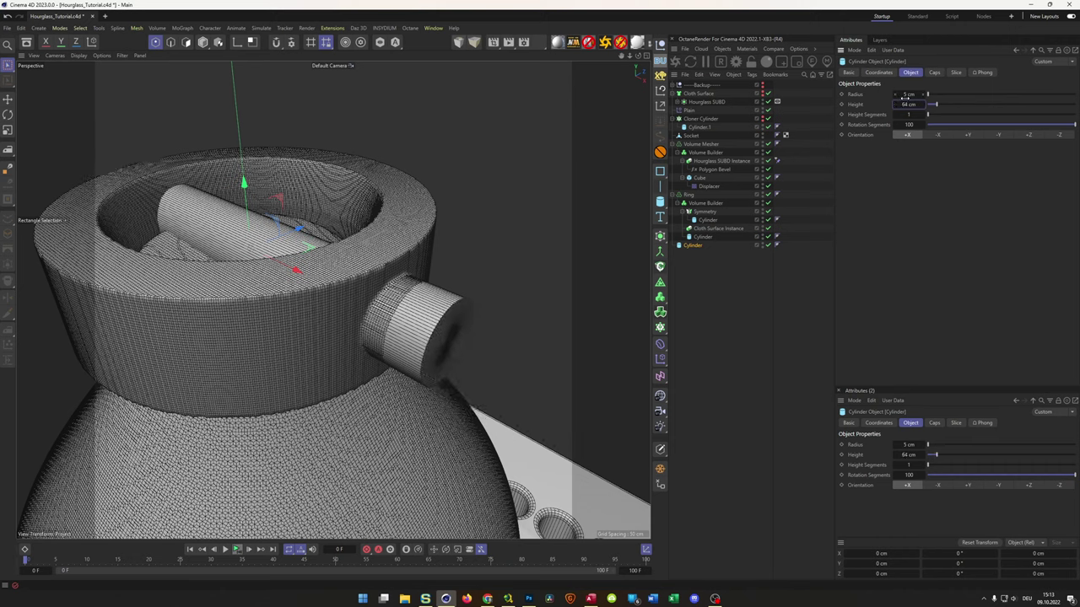
left_click_drag(894, 97, 888, 97)
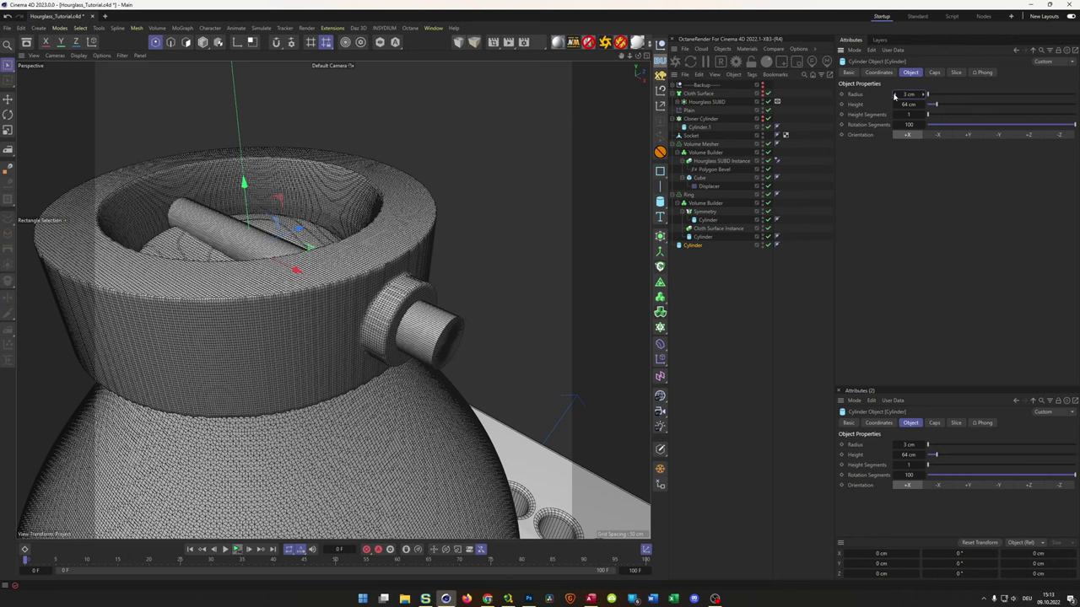
scroll(465, 296, "up", 3)
scroll(464, 295, "up", 4)
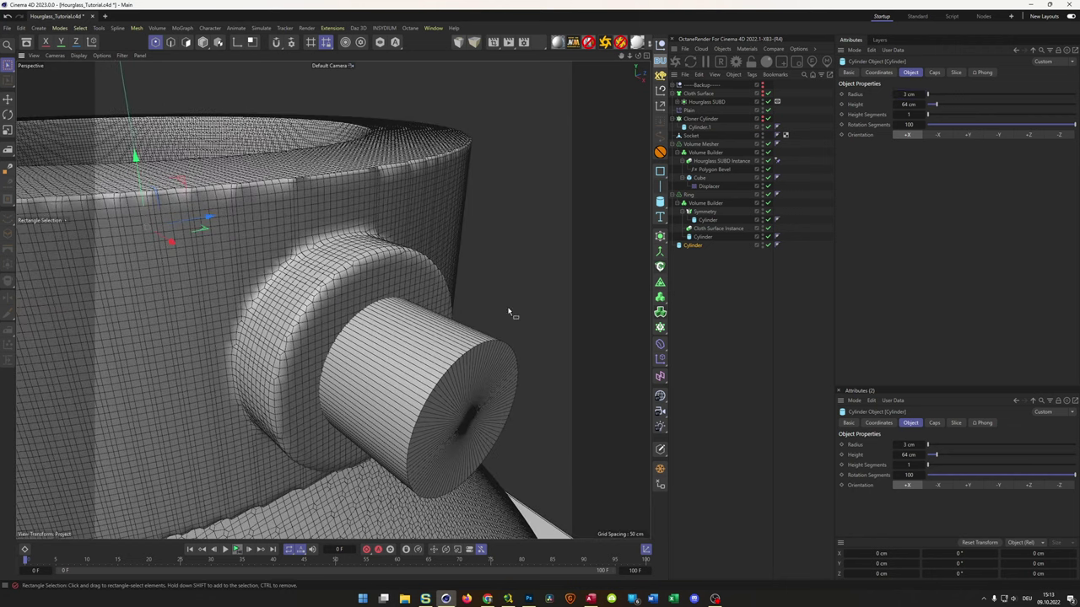
left_click_drag(924, 96, 924, 96)
Move the rod into the Ring's Volume Builder.
scroll(355, 320, "down", 3)
left_click_drag(346, 304, 336, 348, "alt")
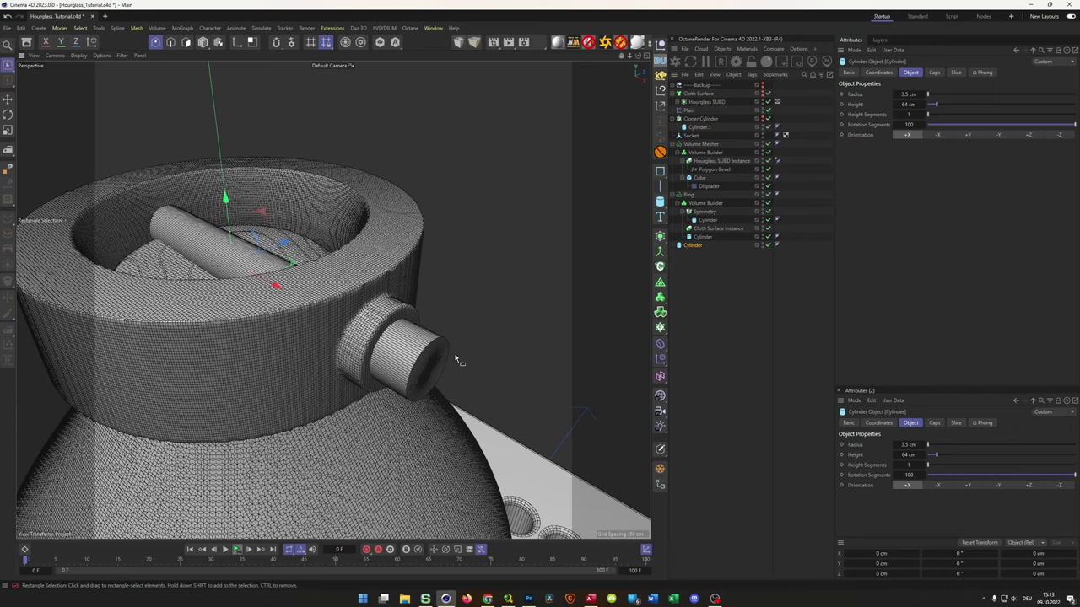
left_click_drag(687, 245, 705, 204)
Set the Cylinder's mode in the Ring Volume Builder to Subtract to bore through the knobs.
left_click(705, 203)
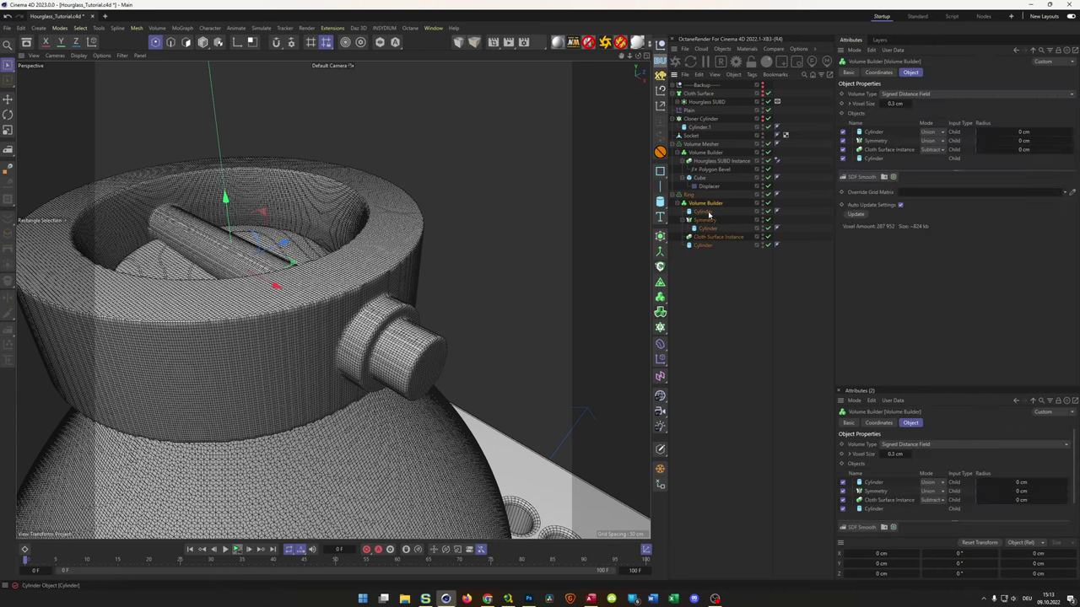
left_click(934, 133)
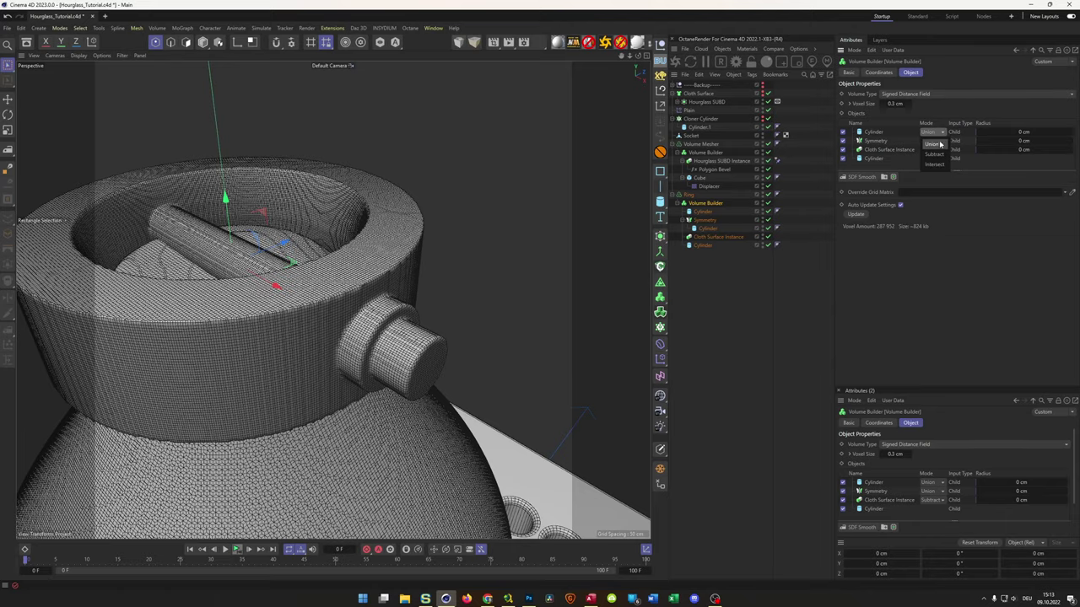
left_click(932, 142)
left_click_drag(511, 270, 419, 323, "alt")
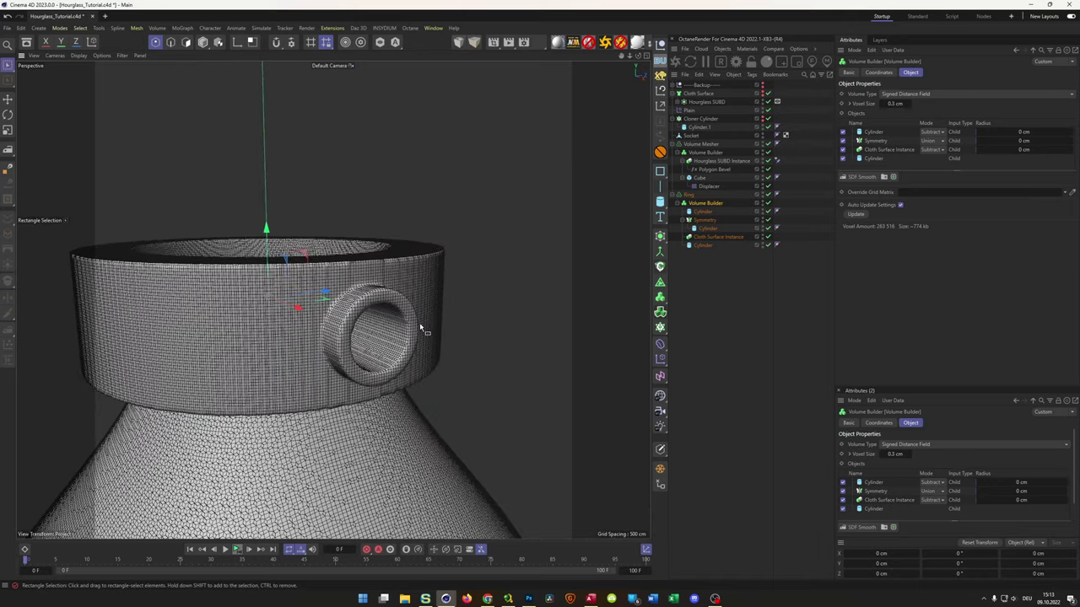
scroll(413, 328, "up", 5)
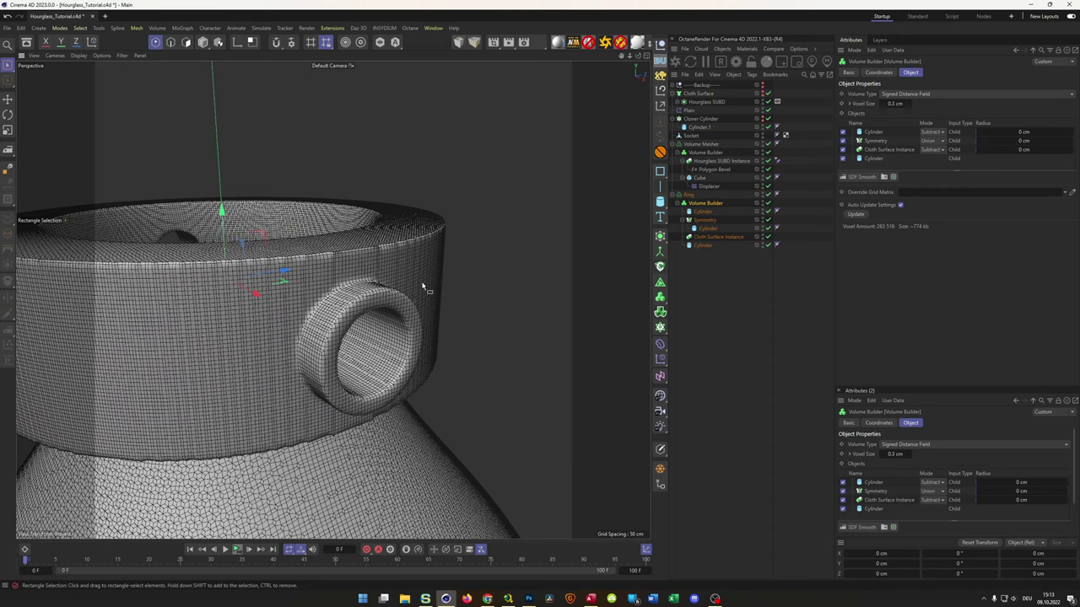
Refine the Ring Volume Builder's voxel size to 0.2 cm.
left_click(871, 132)
left_click(895, 103)
type("0.2")
key("Return")
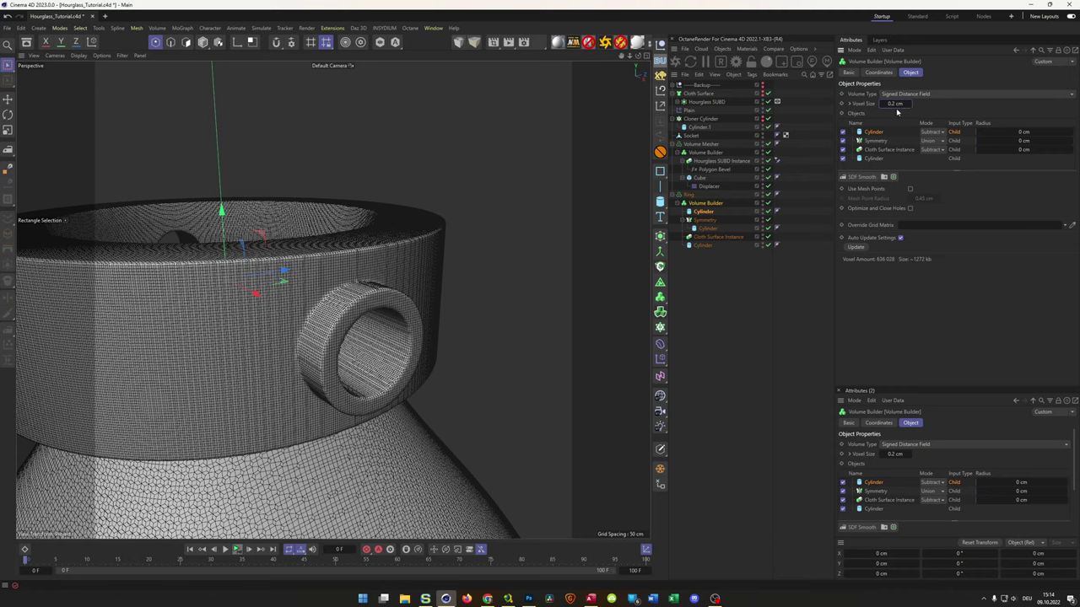
left_click_drag(409, 336, 415, 317, "alt")
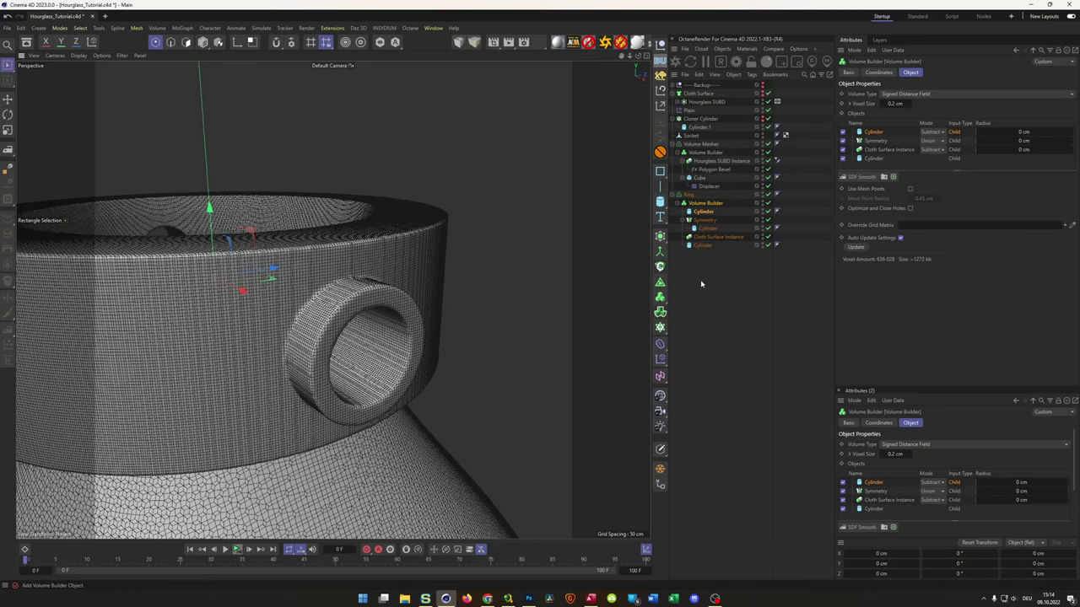
Add an SDF Smooth filter with voxel distance 1 to the Ring volume, then select the Ring mesher.
left_click(861, 178)
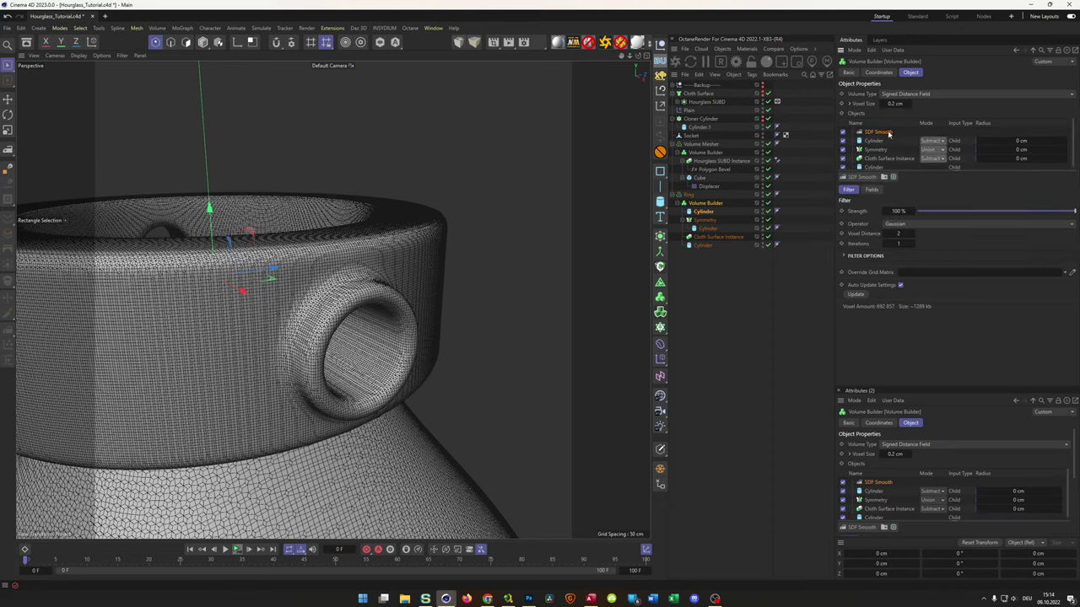
left_click(898, 234)
key("Return")
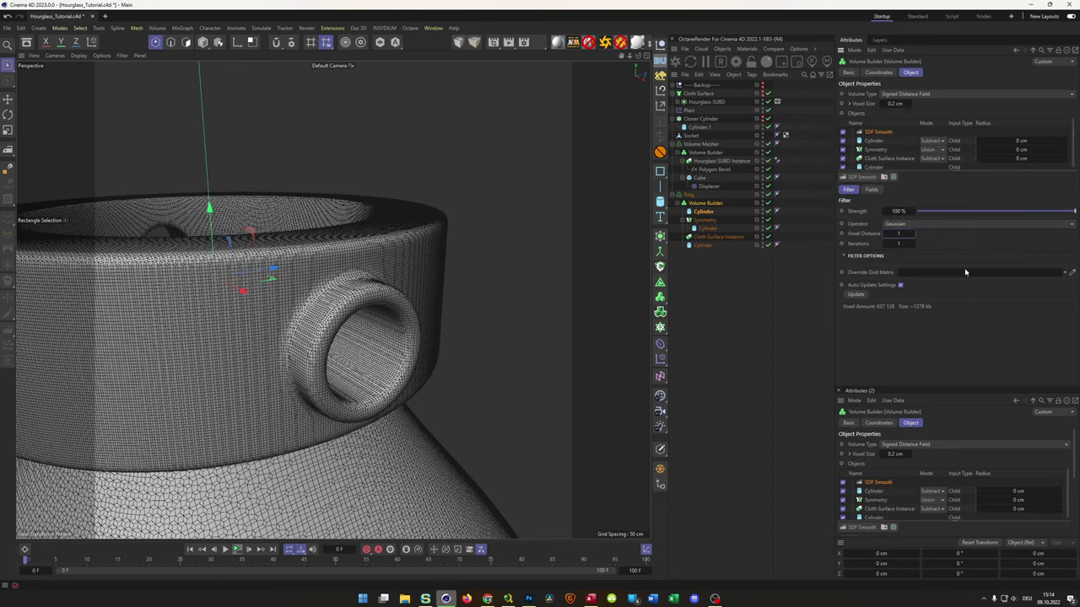
left_click_drag(396, 286, 345, 277, "alt")
scroll(346, 279, "up", 2)
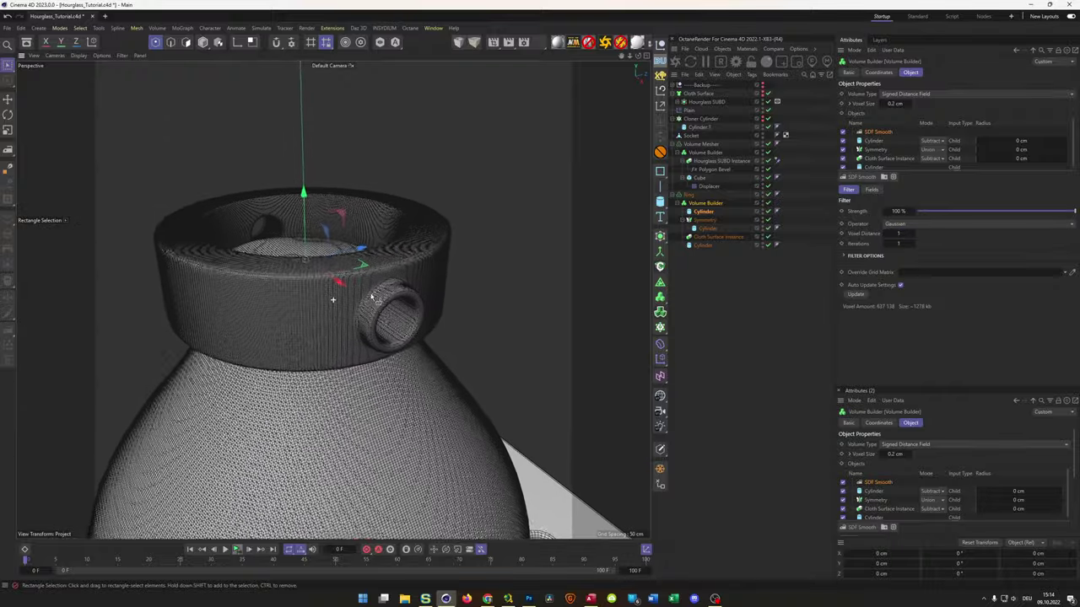
scroll(414, 289, "up", 1)
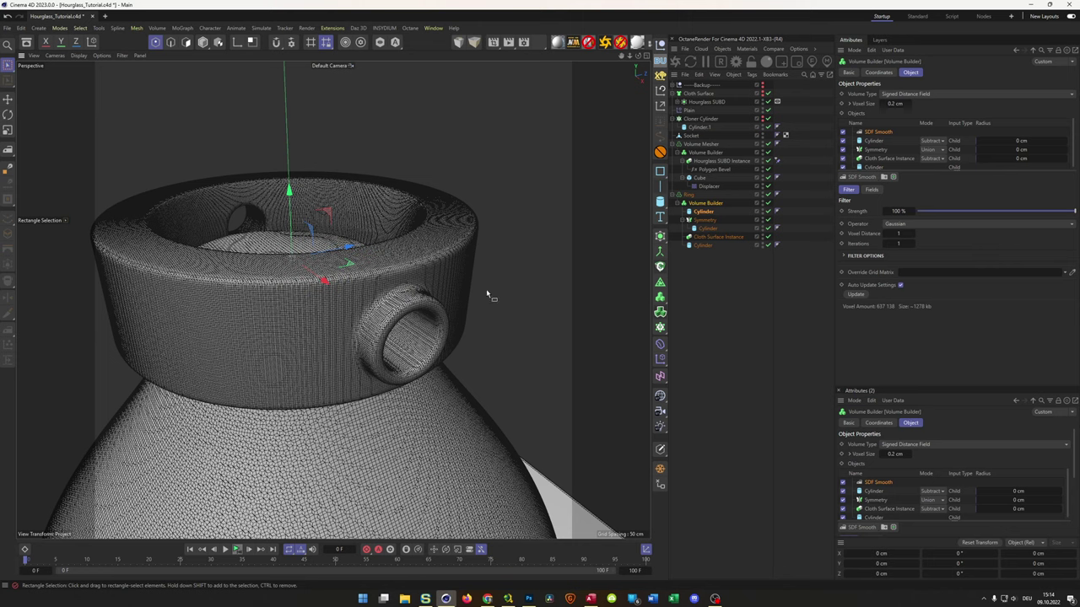
left_click(696, 199)
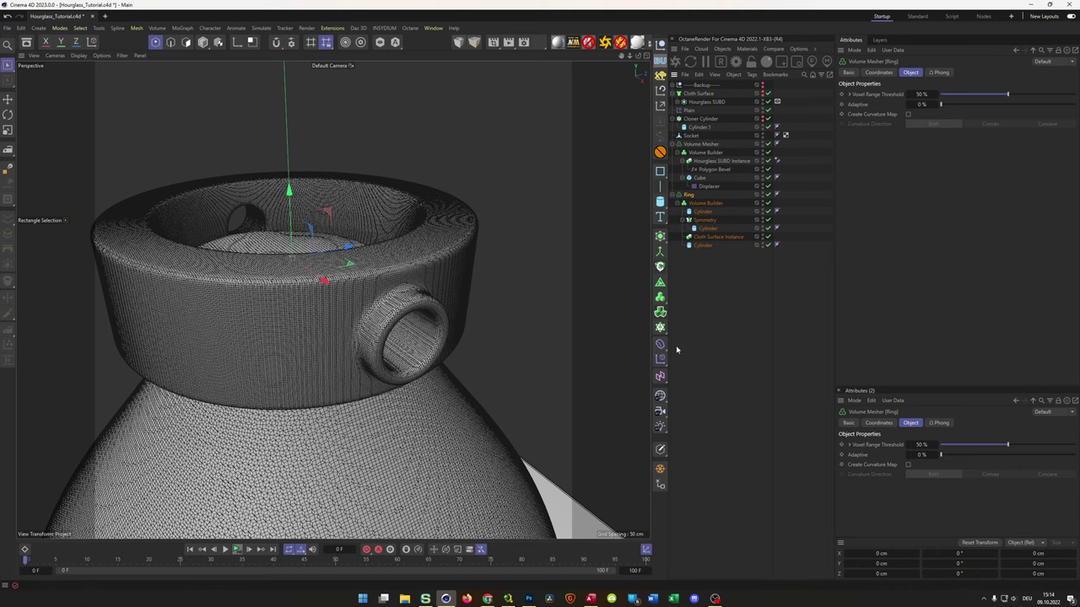
Wrap Ring in a Remesh generator with Symmetric X and Symmetric Z enabled.
left_click(661, 284)
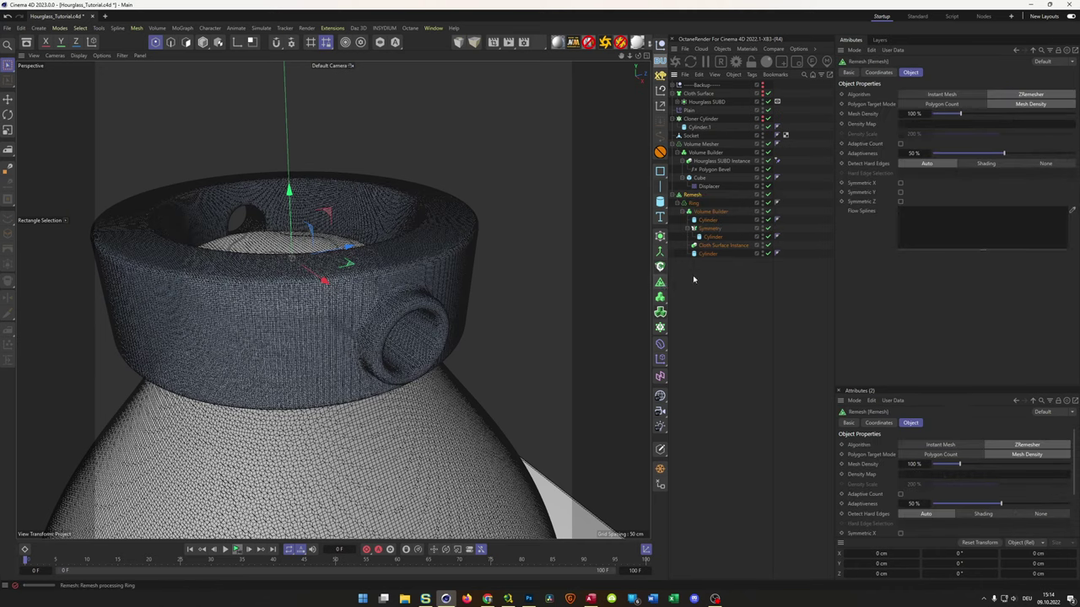
scroll(374, 337, "down", 5)
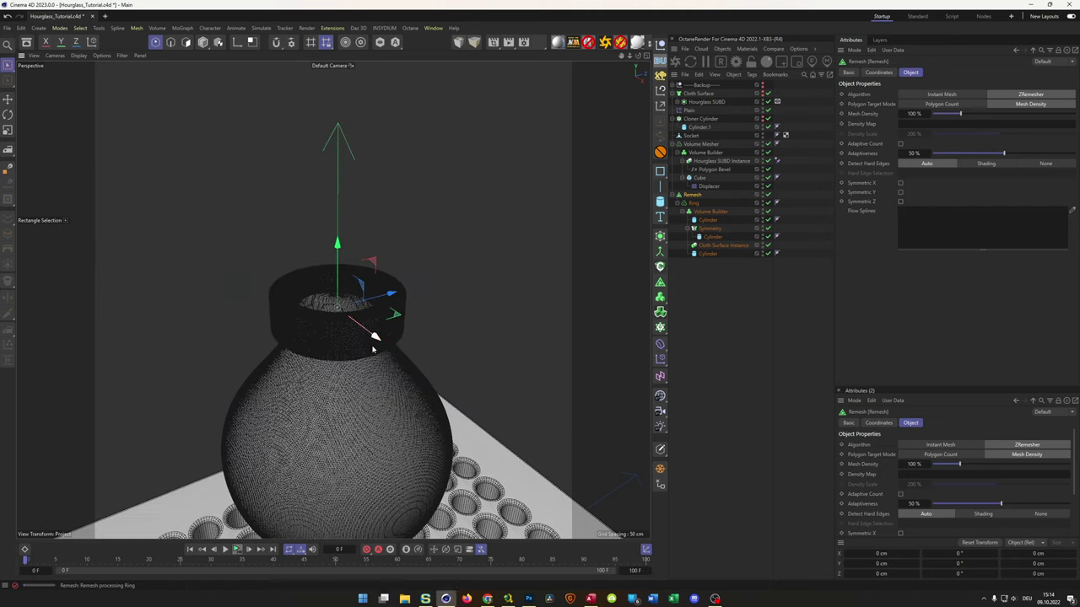
scroll(373, 338, "down", 5)
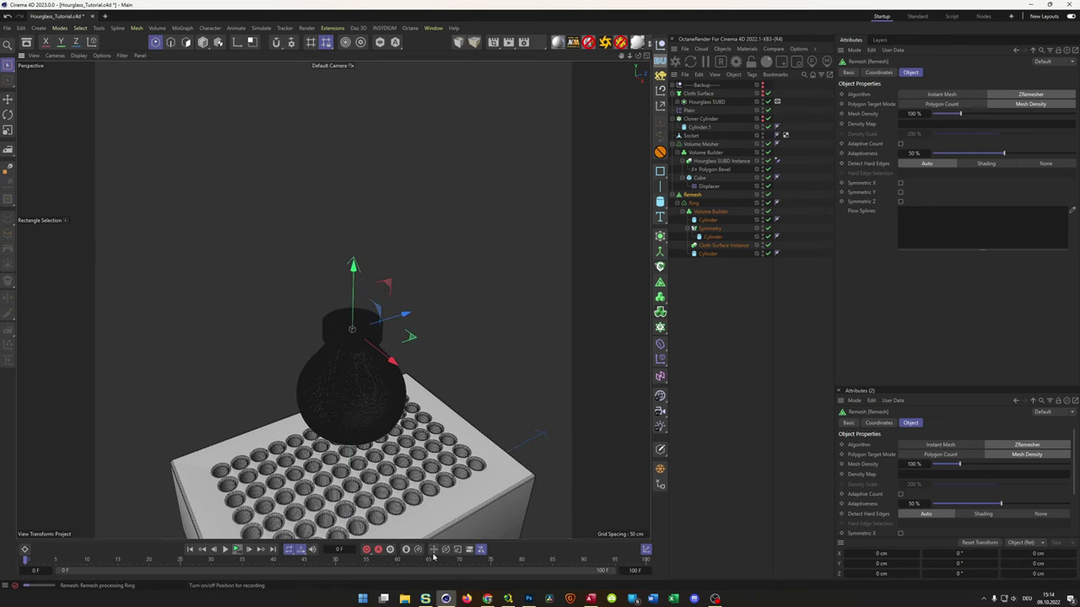
left_click(900, 183)
left_click(900, 202)
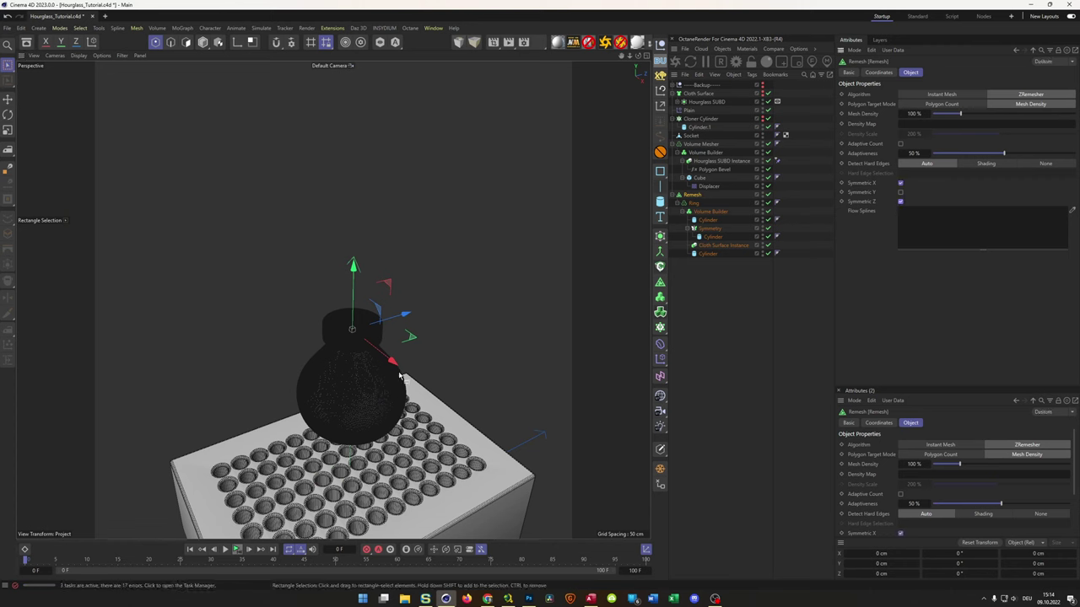
scroll(390, 346, "up", 5)
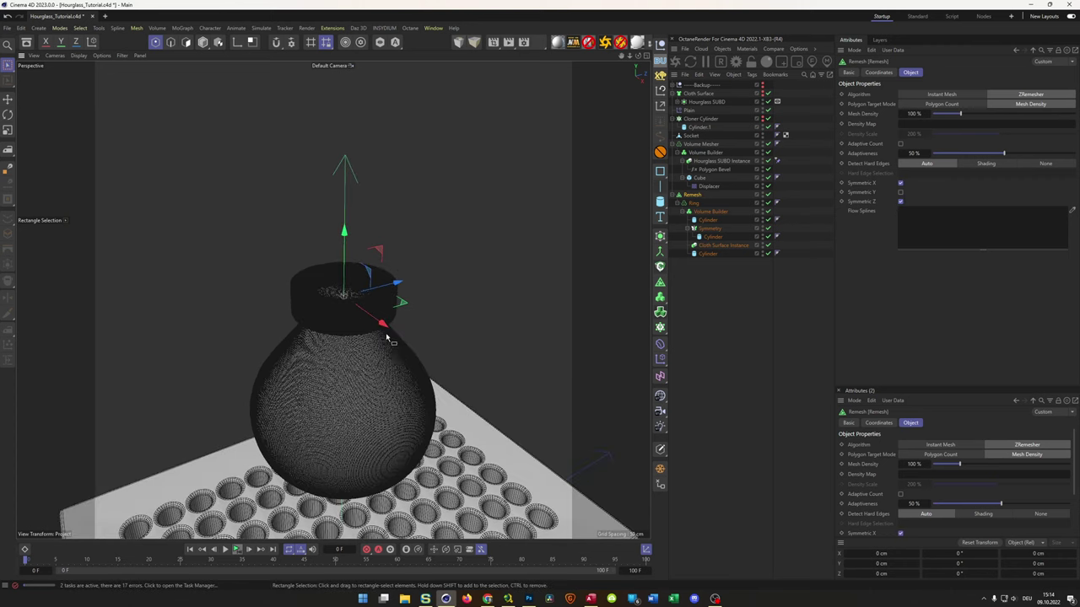
middle_click_drag(387, 337, 381, 306, "alt")
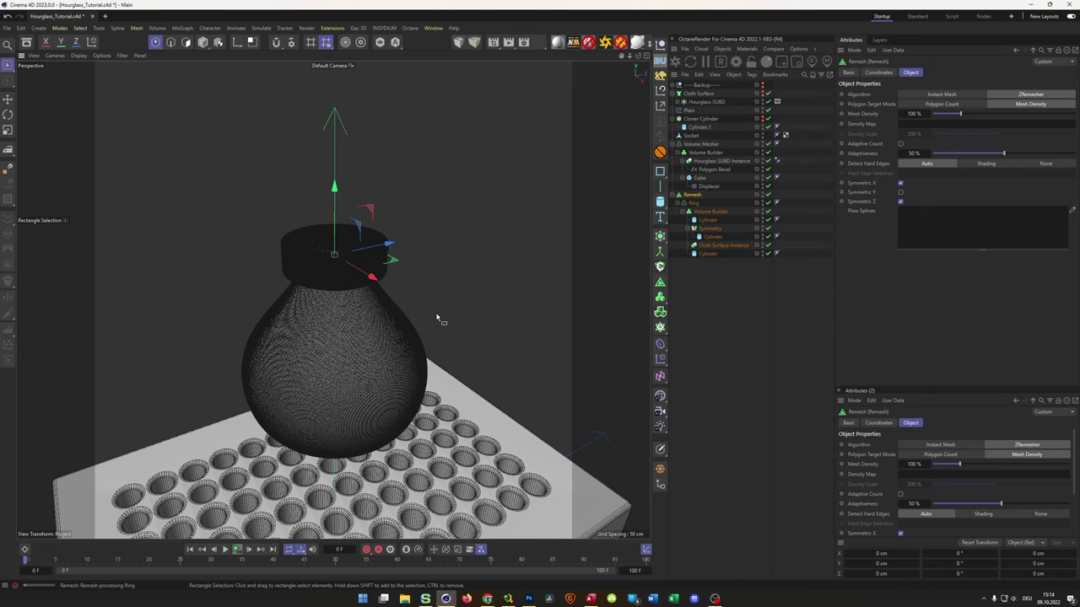
Set the Remesh mesh density to 10 %, then lower it to 5 %.
double_click(913, 113)
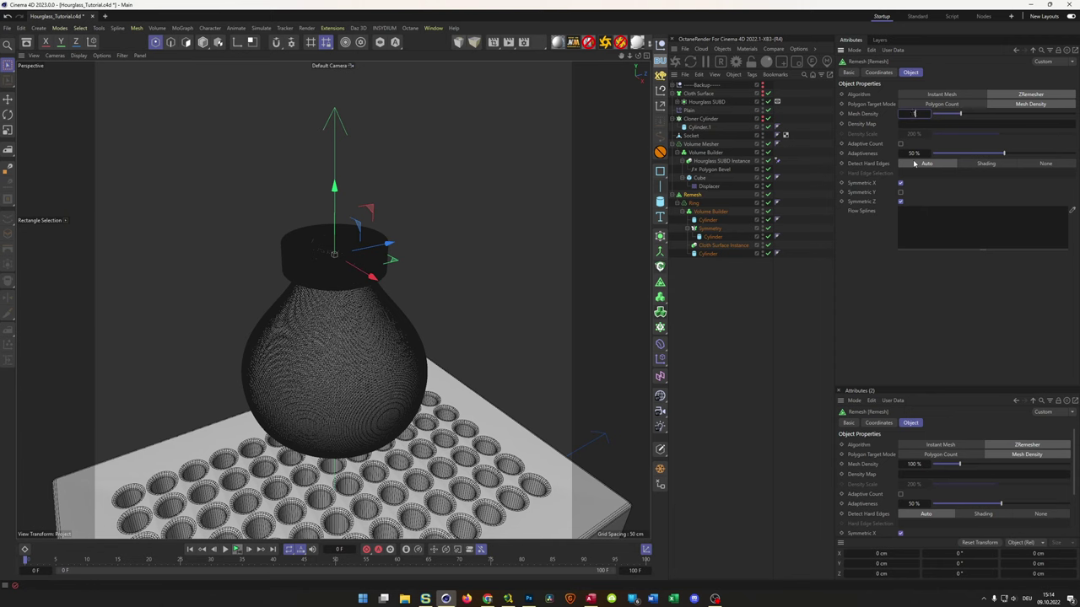
type("10")
key("Return")
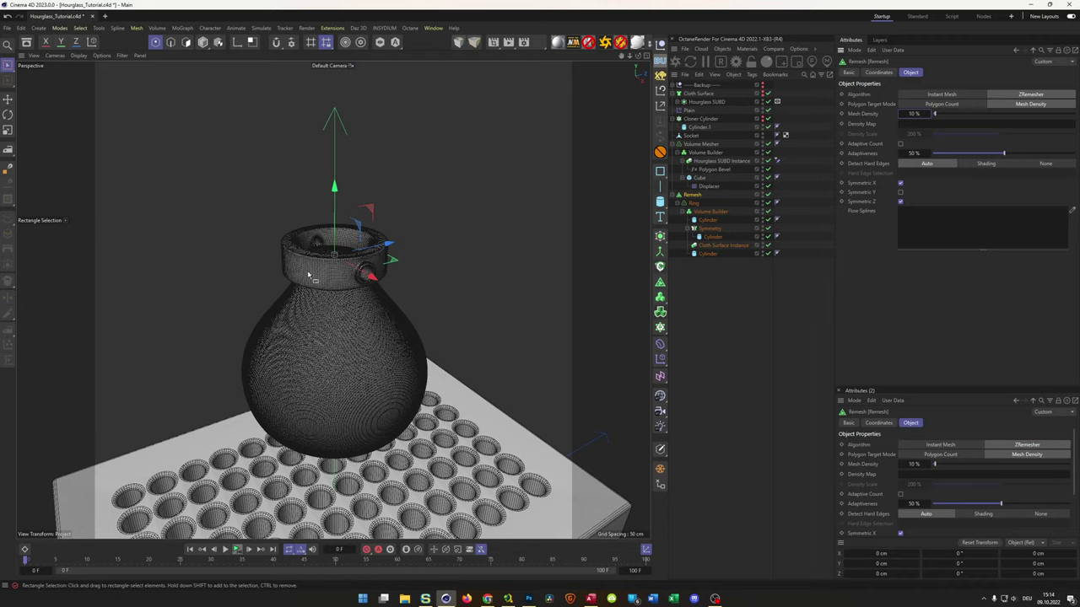
scroll(307, 275, "up", 10)
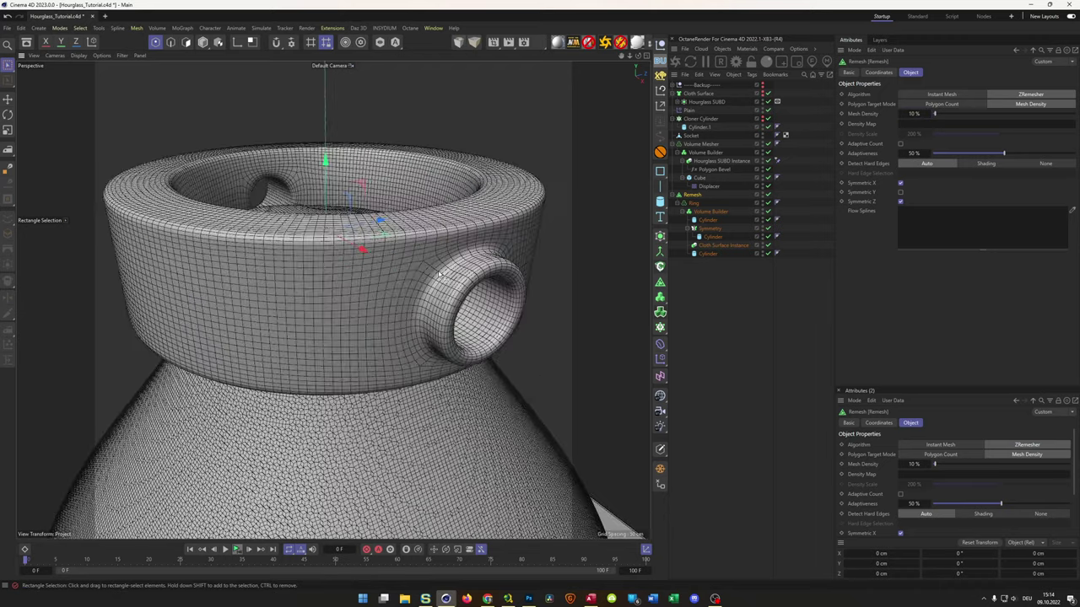
left_click(917, 114)
type("5")
key("Return")
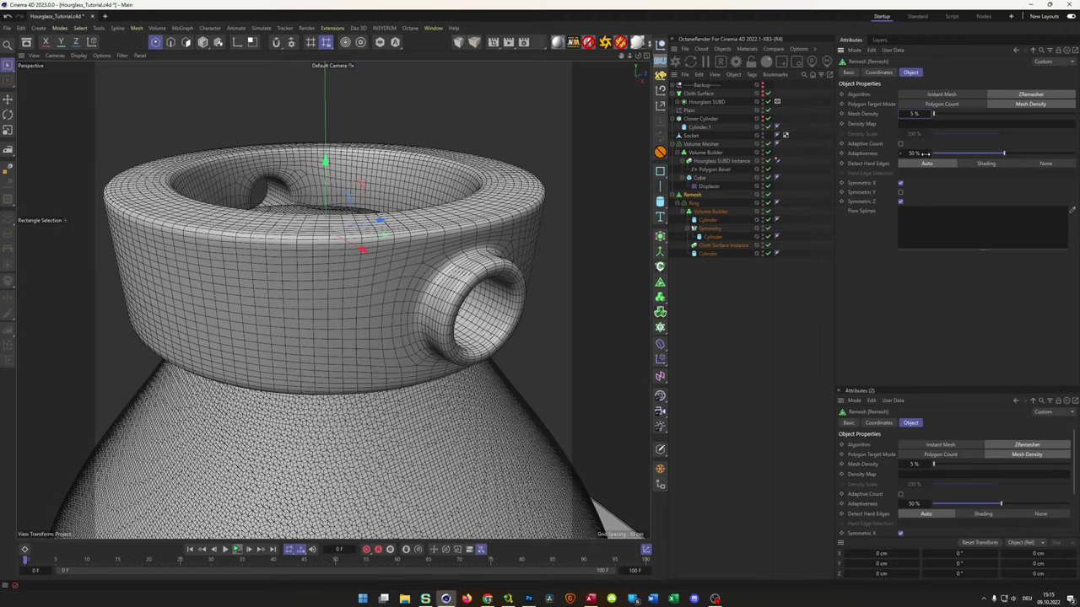
scroll(531, 241, "down", 5)
left_click_drag(531, 241, 468, 235, "alt")
scroll(463, 246, "up", 2)
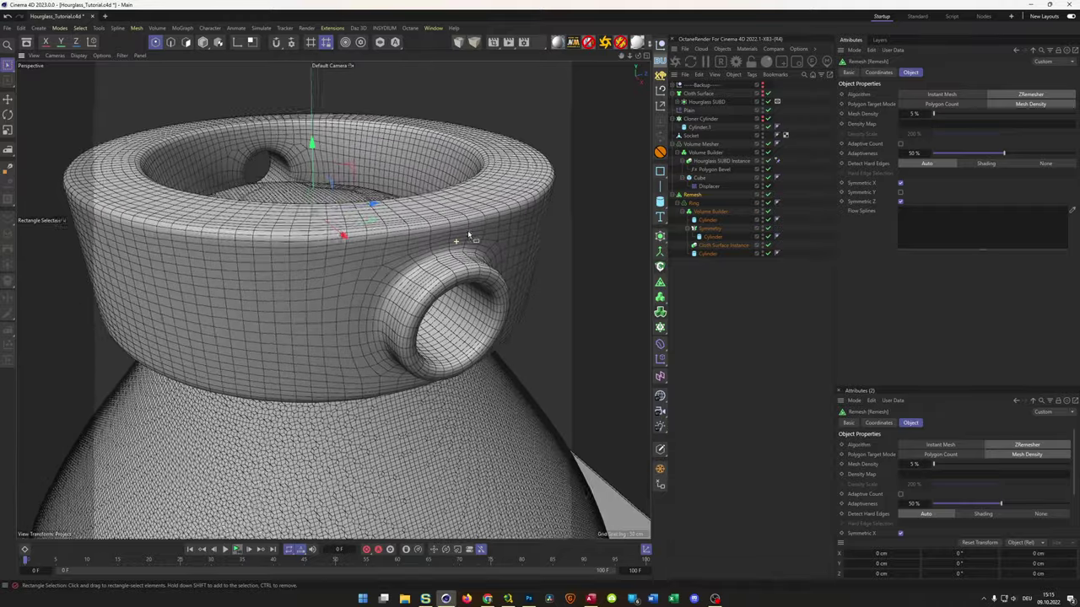
scroll(462, 239, "down", 2)
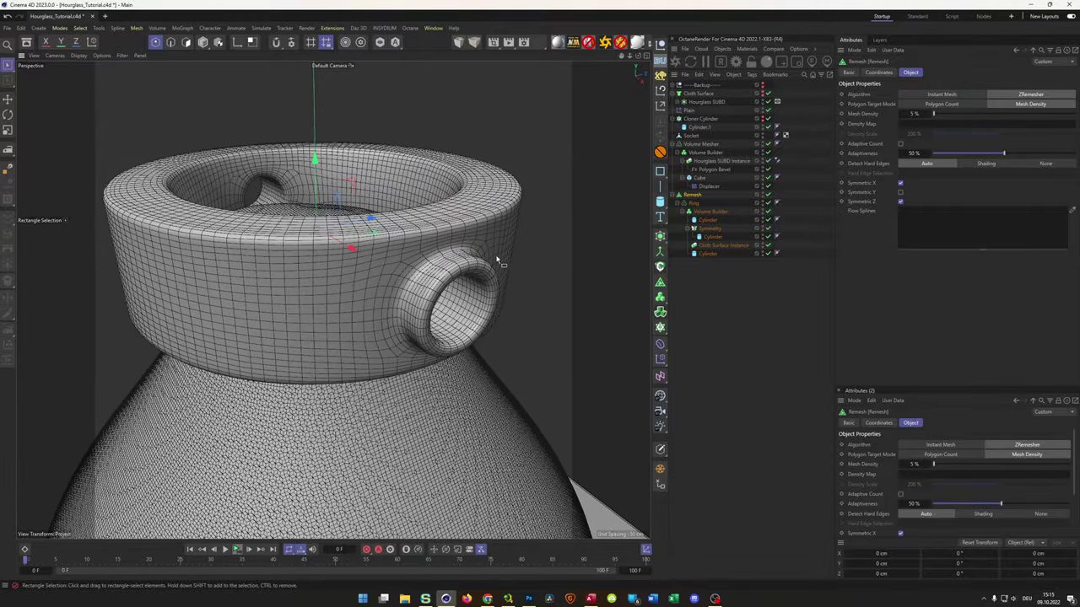
scroll(506, 258, "up", 3)
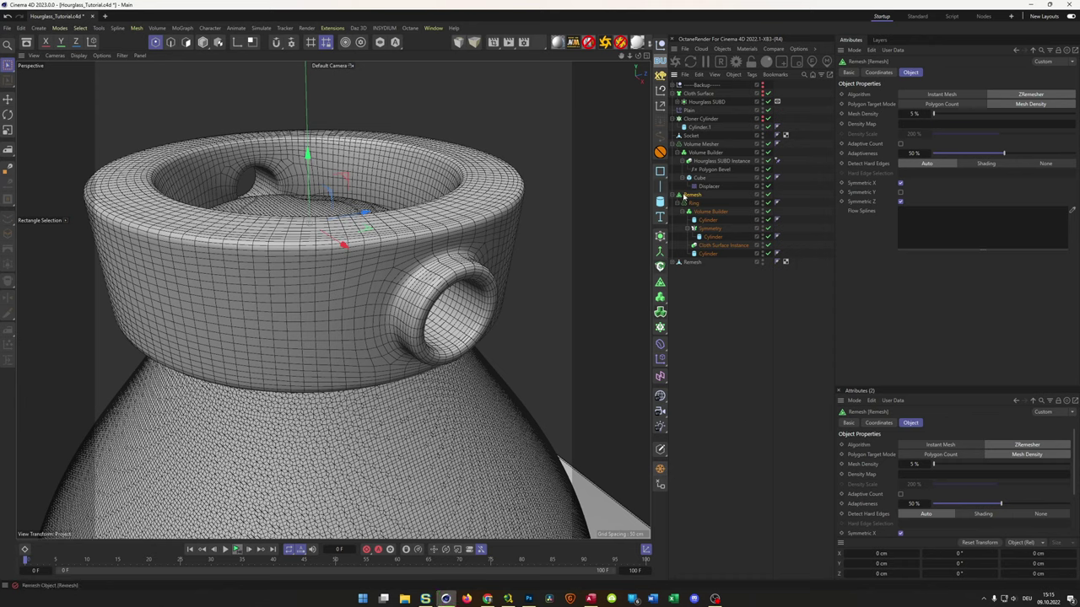
Rename the converted Remesh polygon object to 'Ring'.
double_click(692, 262)
type("Ring")
key("Return")
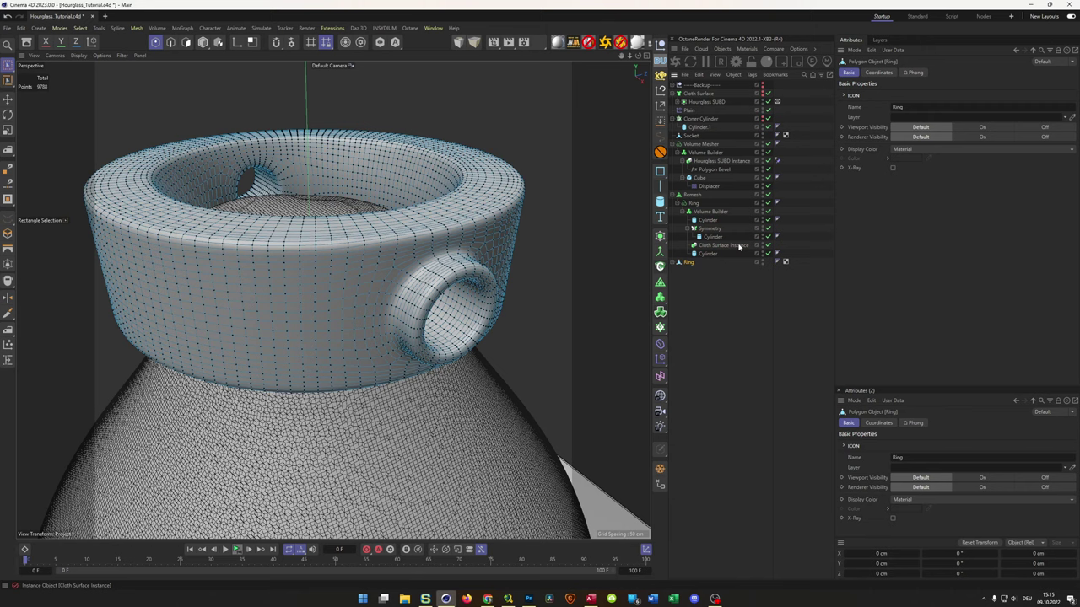
Disable the Volume Builder and Remesh, and store Remesh inside the collapsed Backup group.
left_click(768, 213)
left_click(767, 195)
left_click(673, 196)
left_click_drag(688, 199, 672, 91)
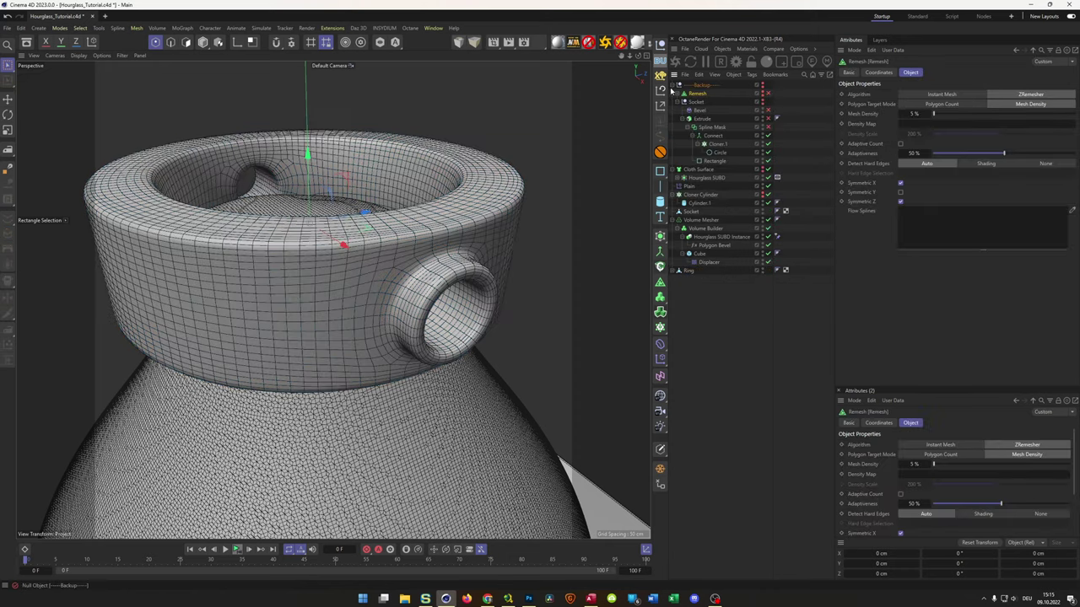
left_click(674, 86)
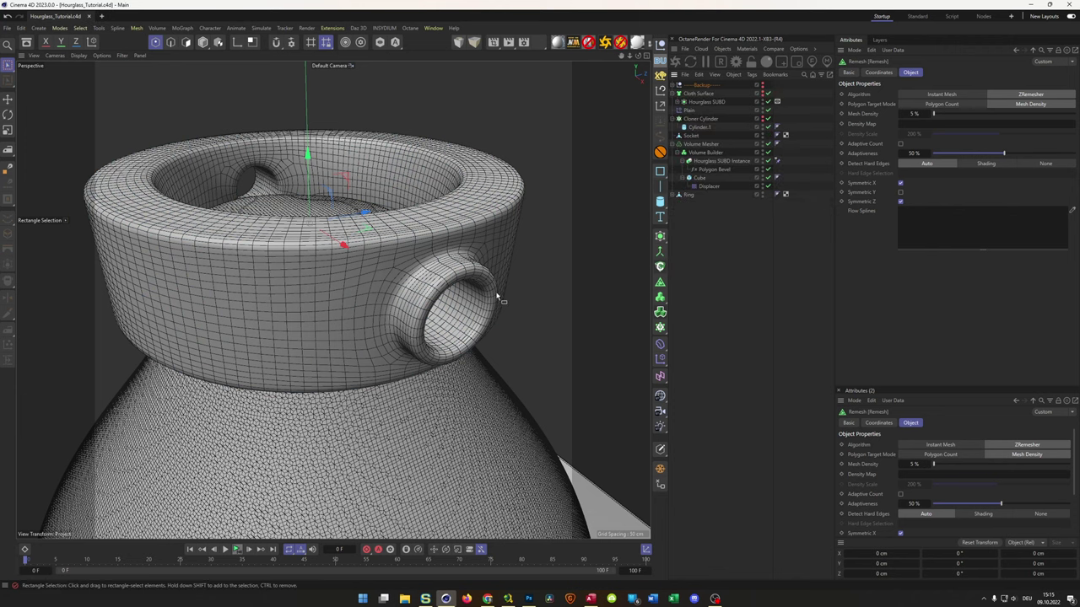
scroll(345, 312, "down", 3)
scroll(345, 308, "down", 8)
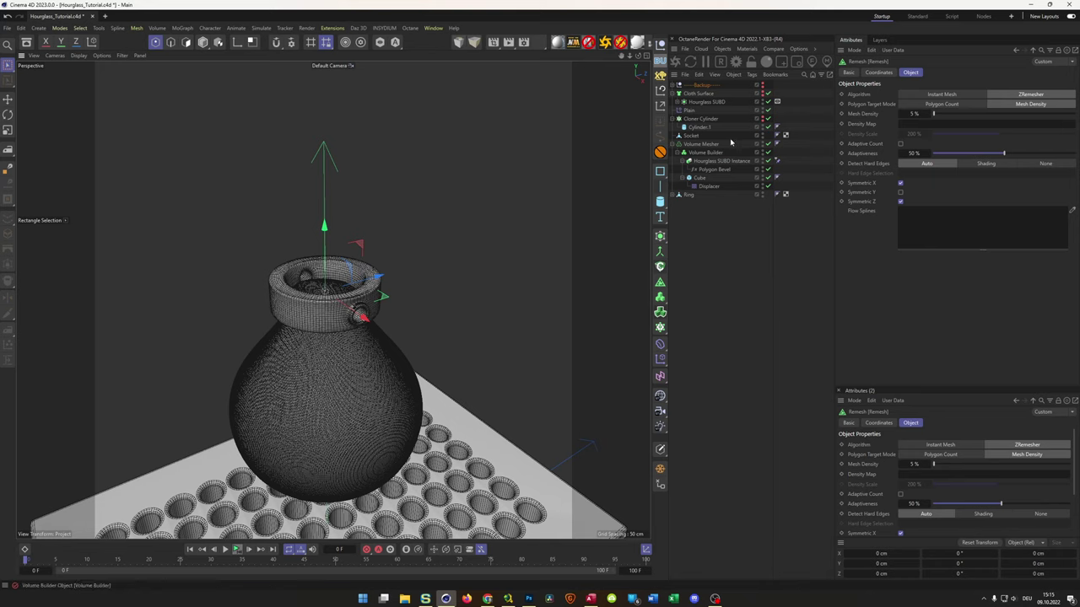
left_click(757, 101)
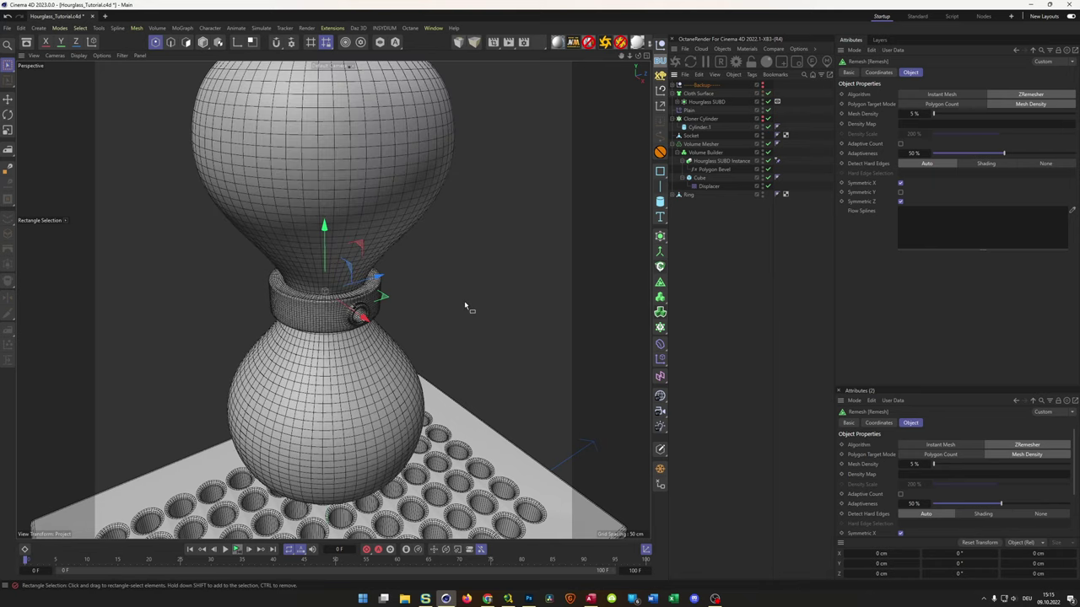
scroll(366, 293, "up", 5)
scroll(367, 293, "up", 5)
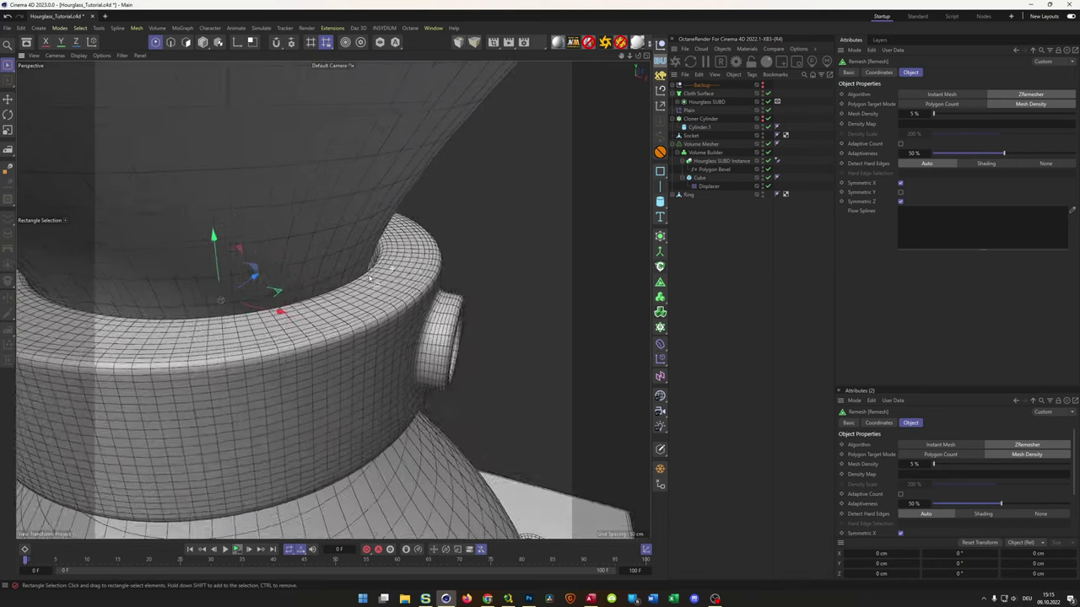
left_click_drag(386, 276, 385, 304, "alt")
scroll(384, 303, "down", 6)
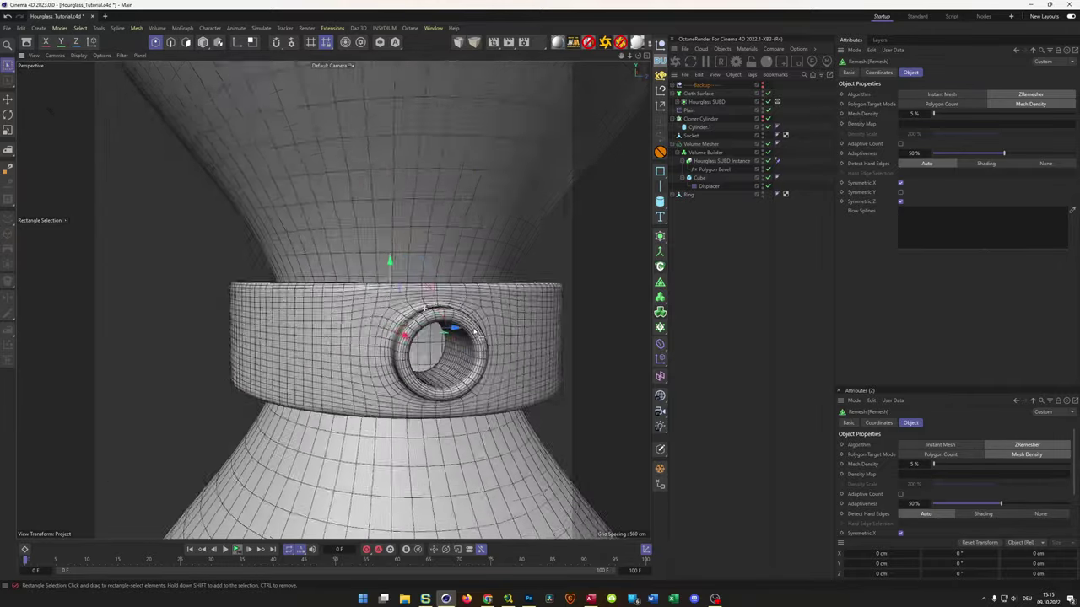
scroll(384, 322, "down", 8)
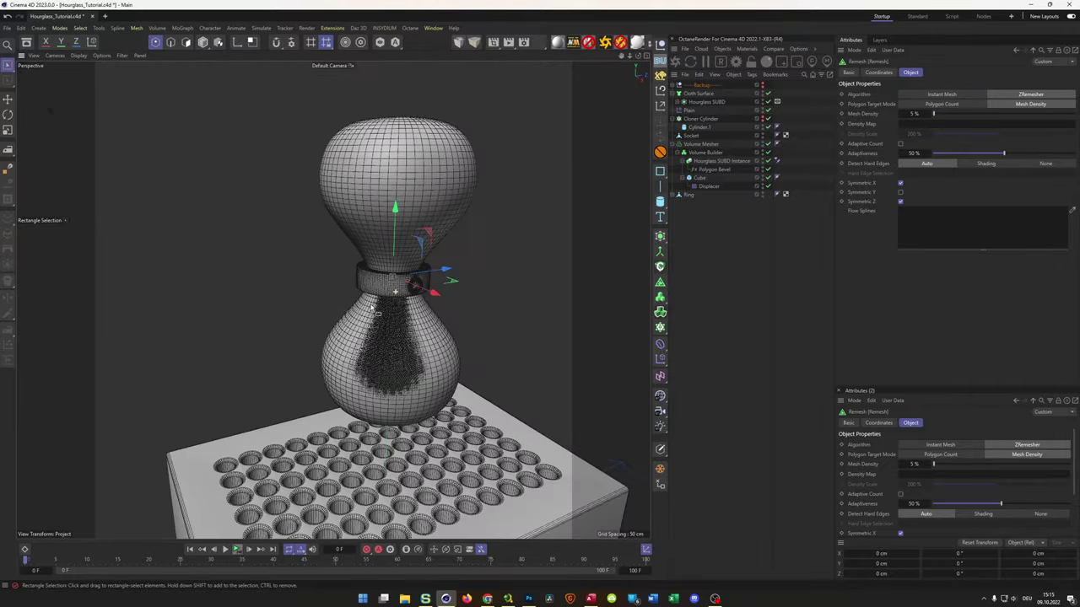
left_click_drag(390, 328, 403, 366, "alt")
scroll(391, 345, "up", 8)
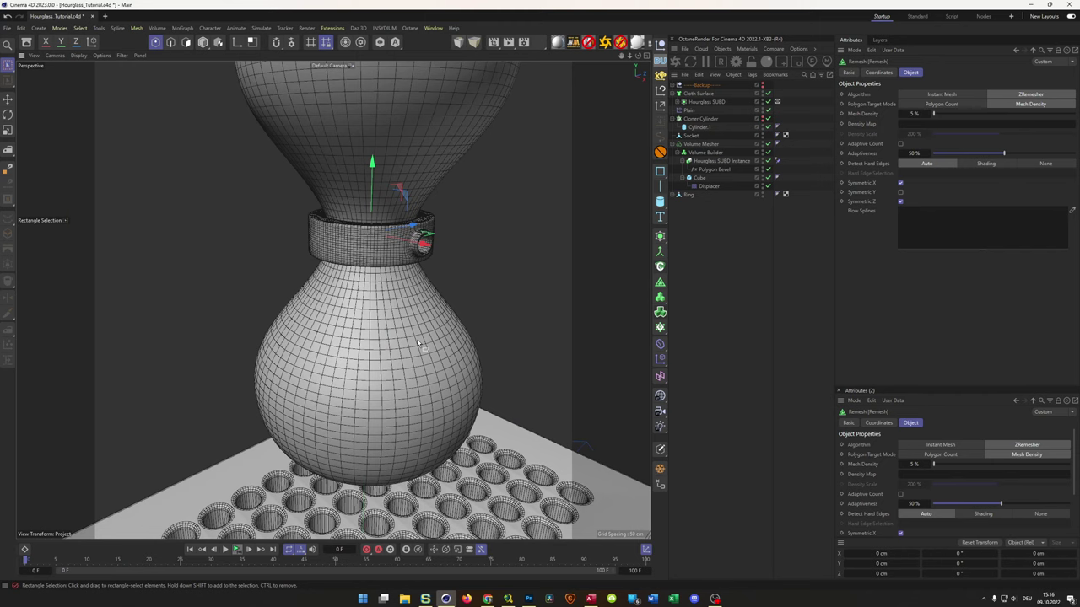
Maximise the side view and frame the hourglass and base.
middle_click(369, 322)
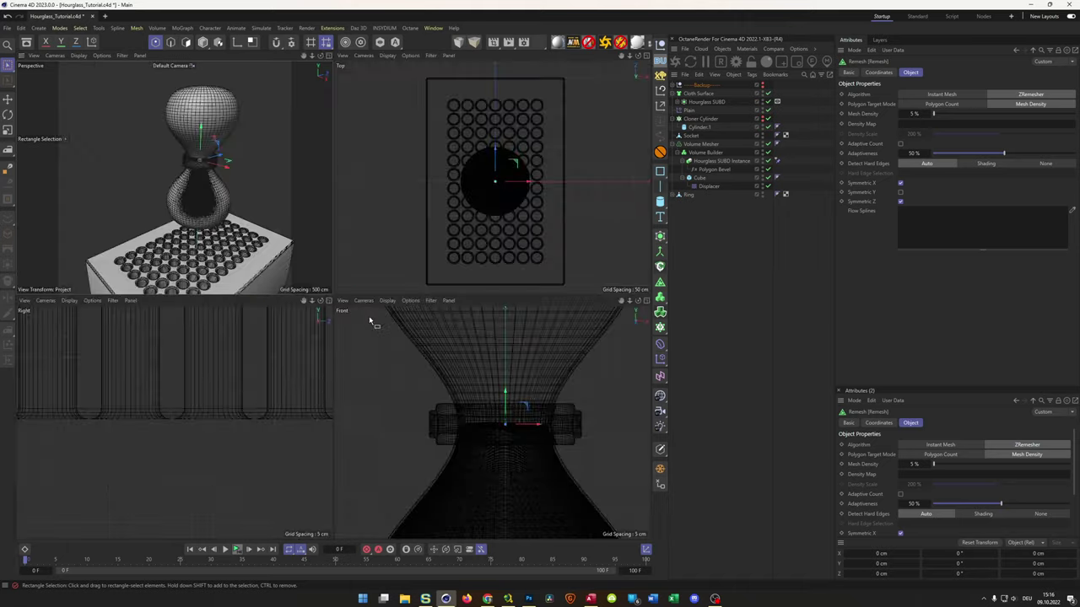
middle_click(394, 423)
scroll(331, 436, "down", 5)
scroll(332, 436, "down", 3)
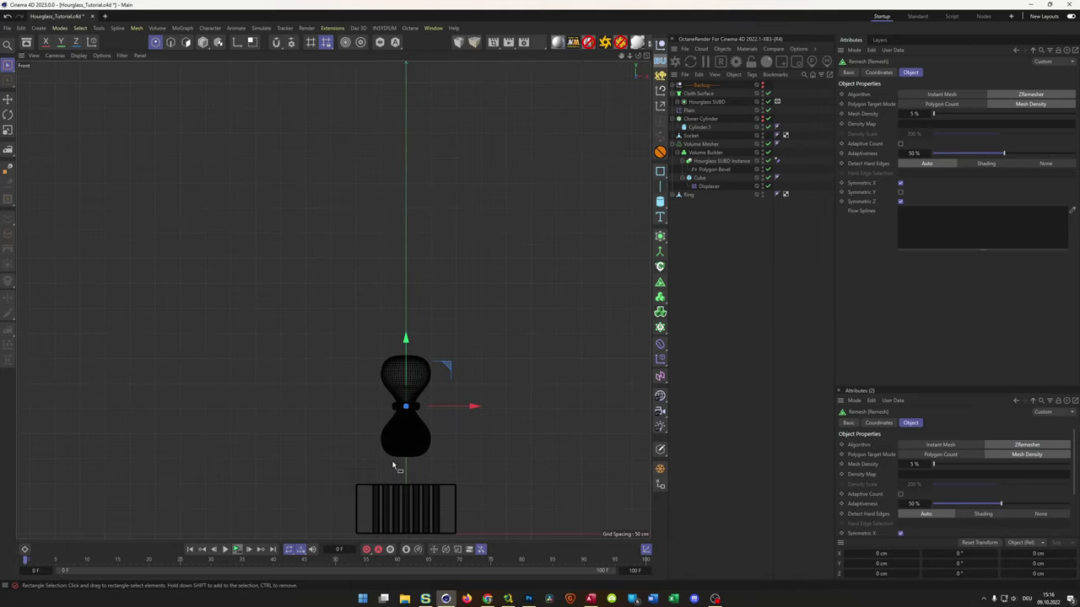
middle_click_drag(393, 453, 393, 345, "alt")
scroll(424, 379, "up", 5)
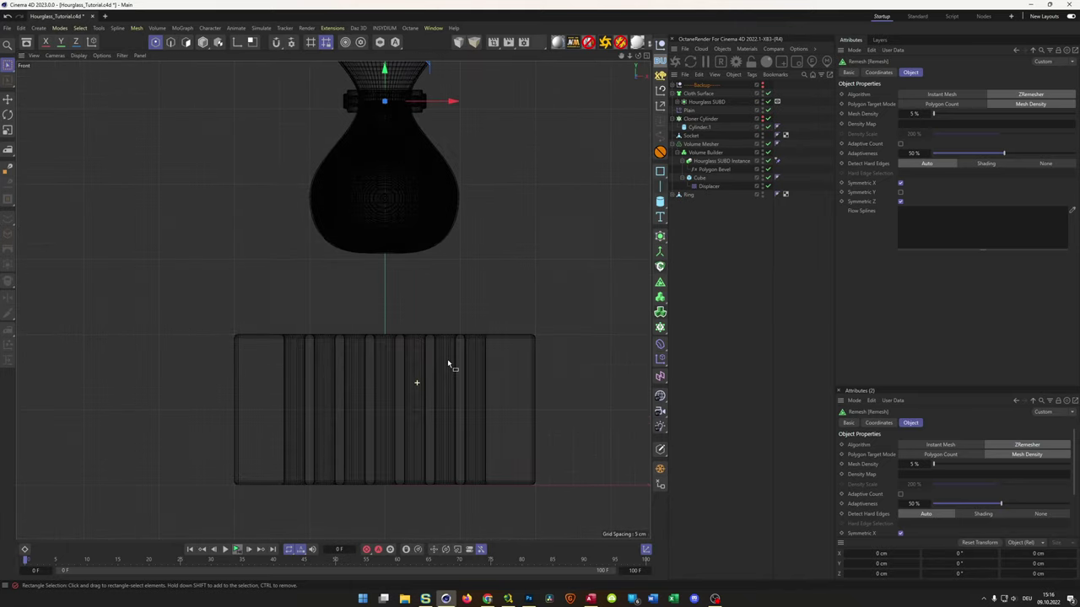
middle_click(363, 368)
middle_click(226, 395)
scroll(393, 381, "down", 4)
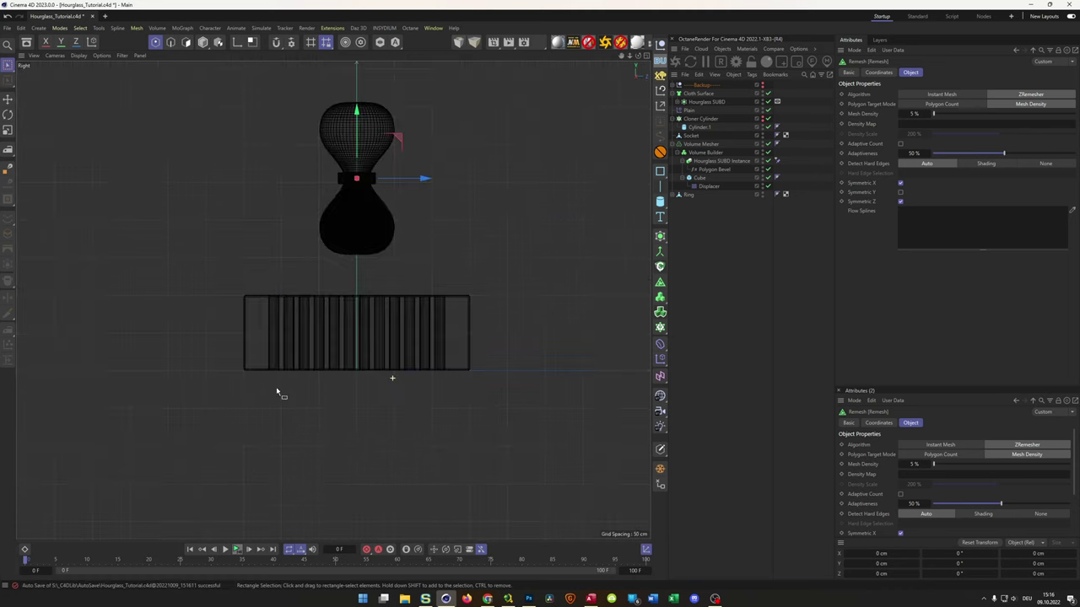
scroll(371, 329, "up", 5)
middle_click_drag(381, 348, 370, 433, "alt")
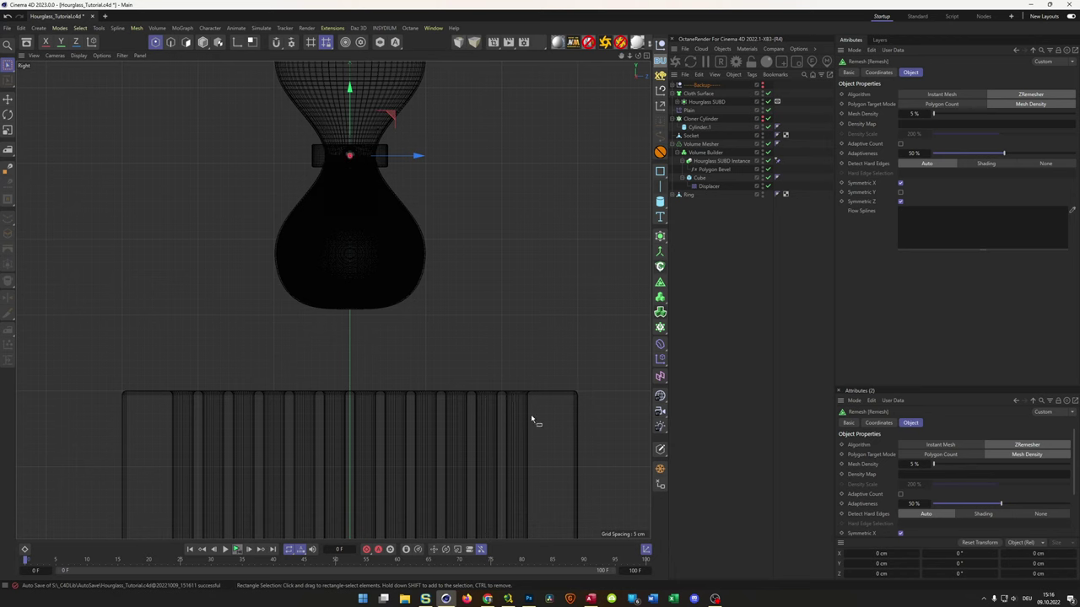
middle_click_drag(373, 337, 375, 270)
middle_click_drag(369, 224, 366, 304)
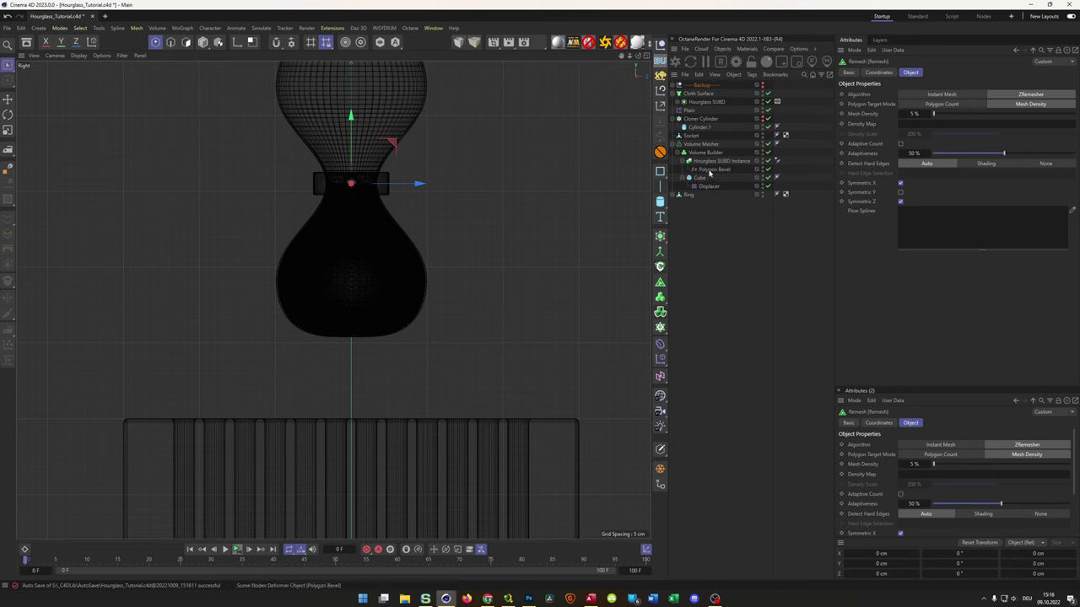
Hide the volume-meshed hourglass body in the viewport, keep the ring visible, and pick the Spline Pen.
left_click(763, 143)
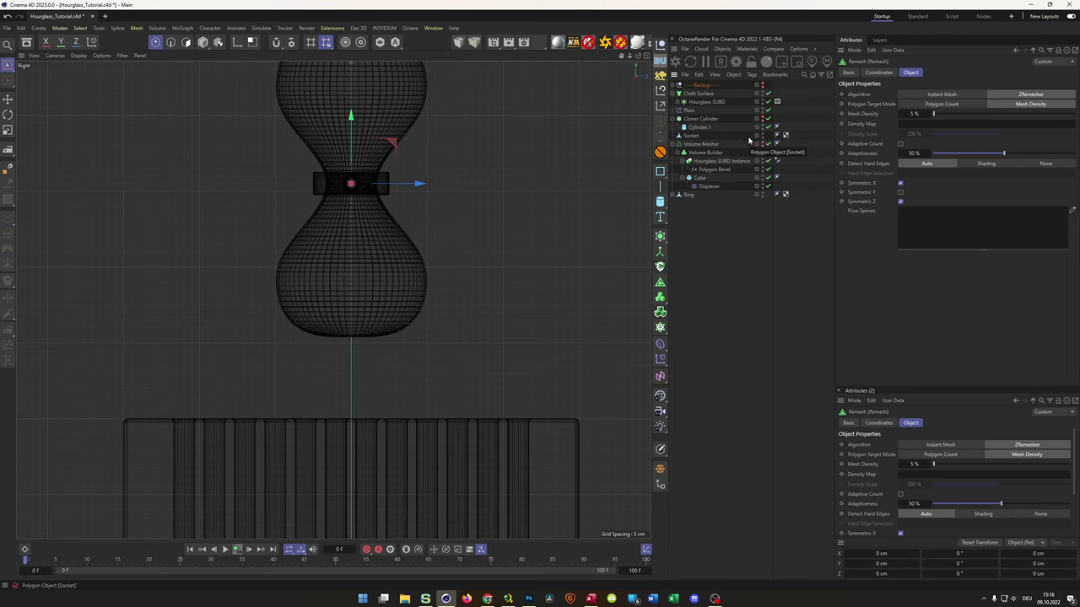
left_click(761, 193)
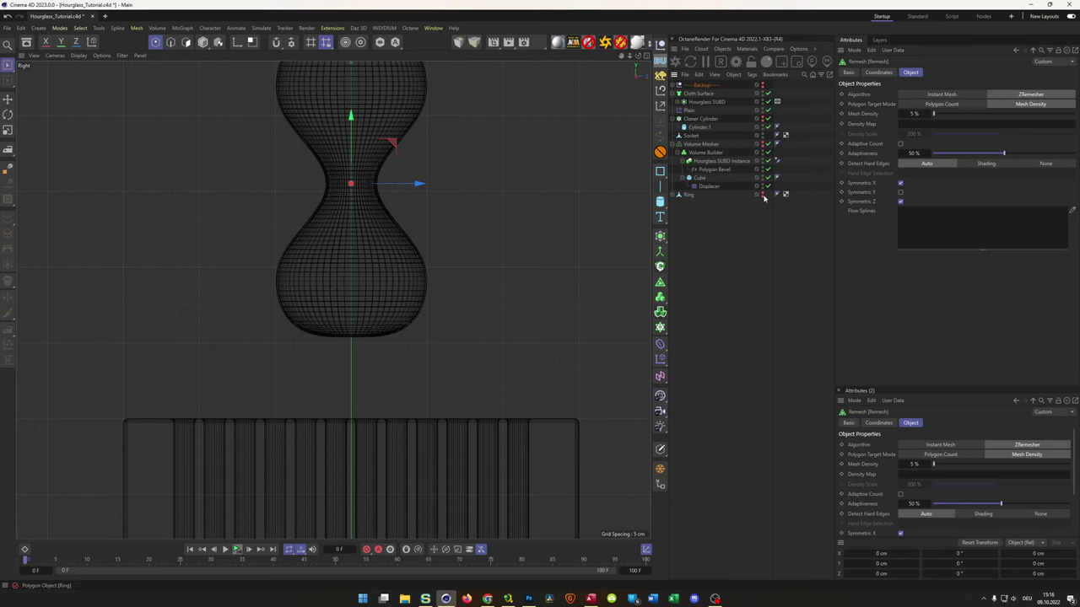
scroll(368, 187, "up", 5)
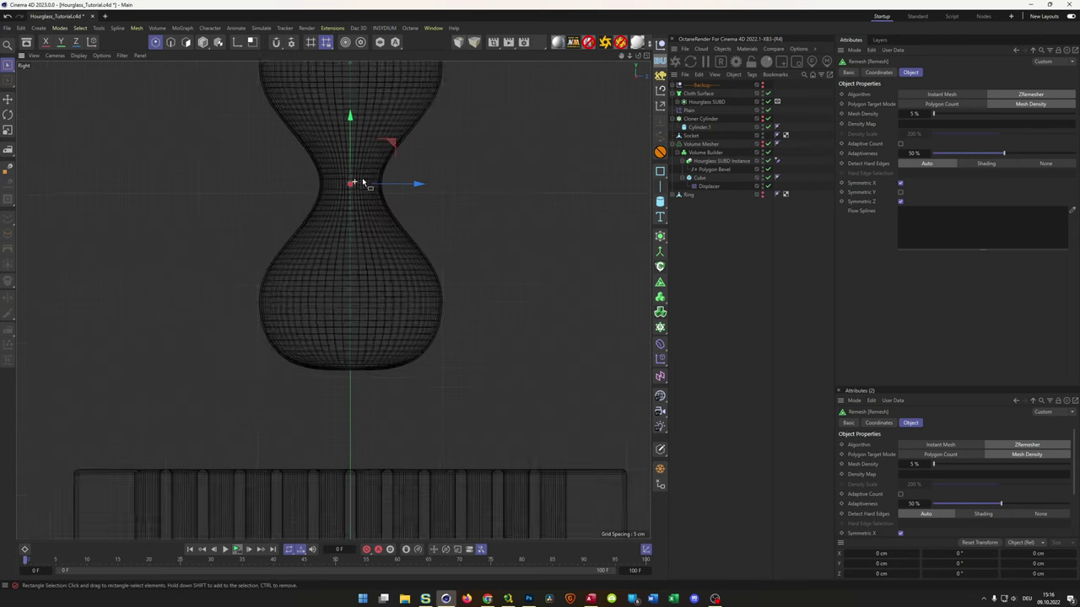
scroll(385, 171, "down", 5)
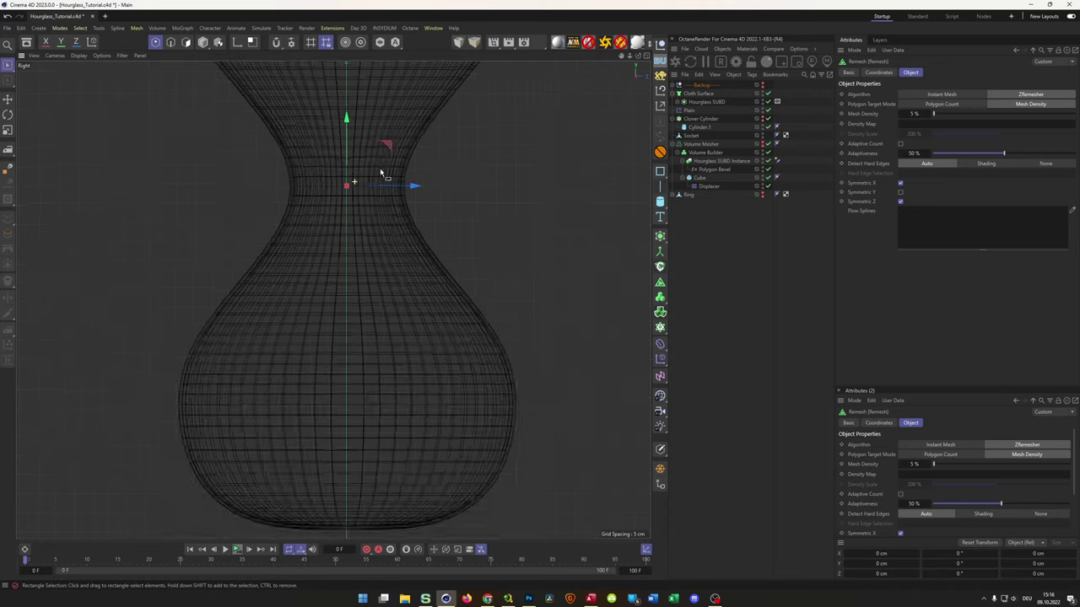
left_click(762, 194)
middle_click_drag(430, 272, 448, 86)
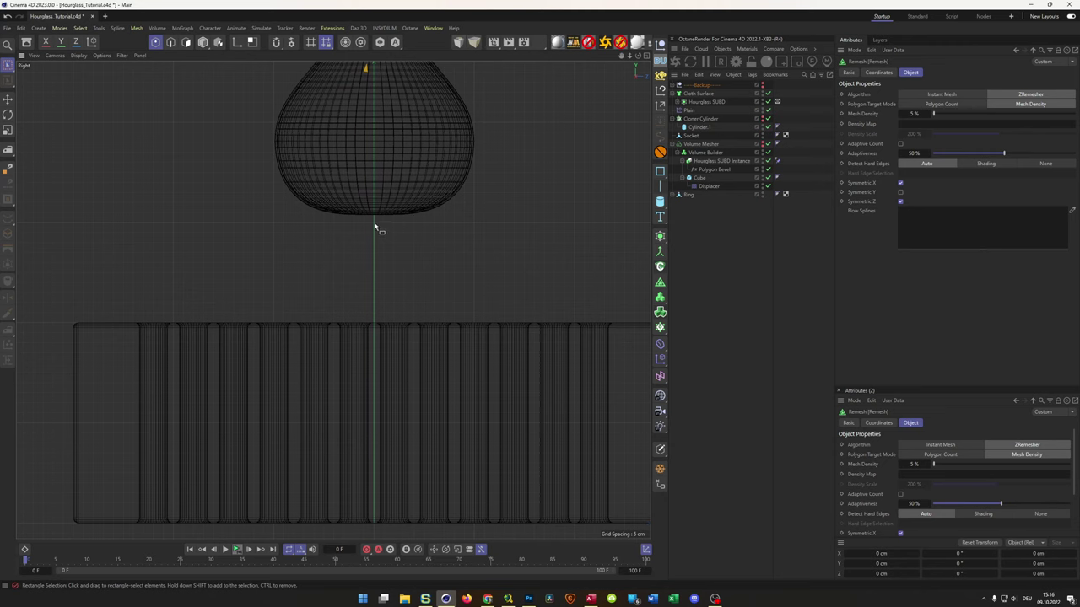
middle_click_drag(374, 226, 357, 292)
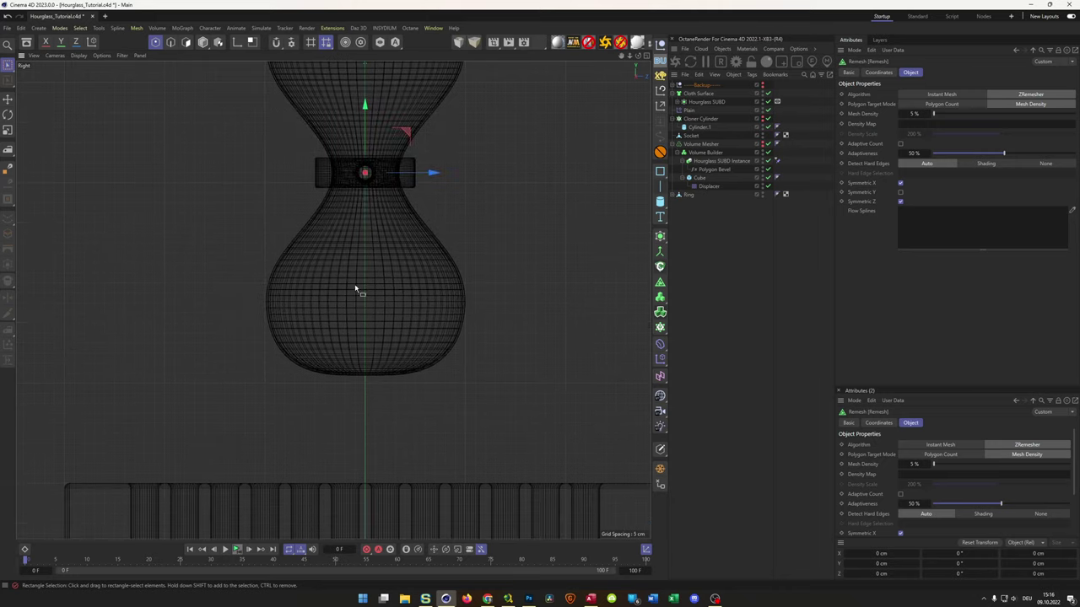
scroll(313, 330, "down", 5)
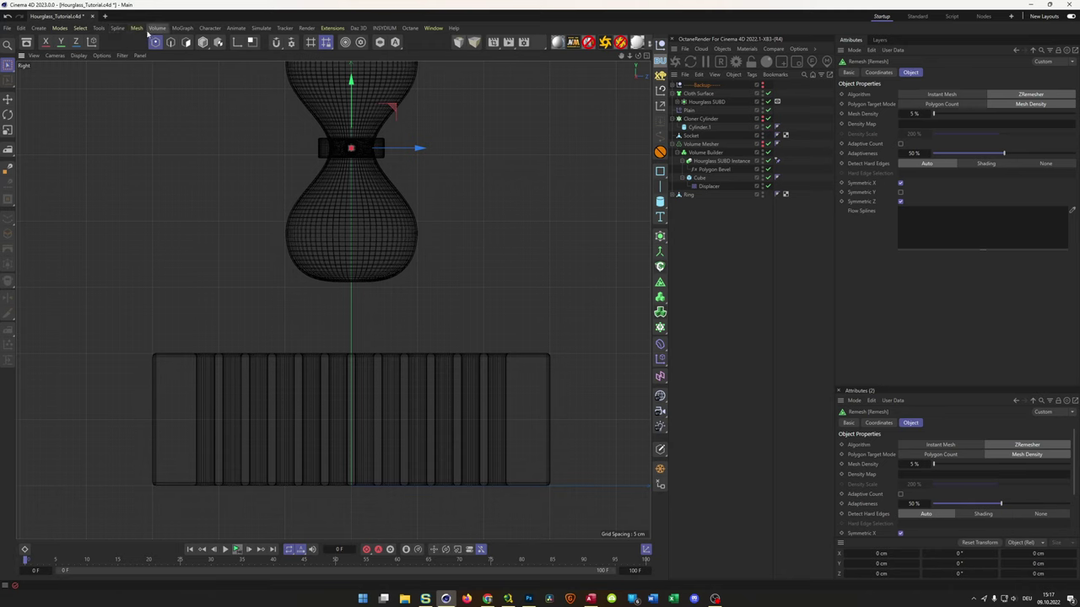
left_click(118, 28)
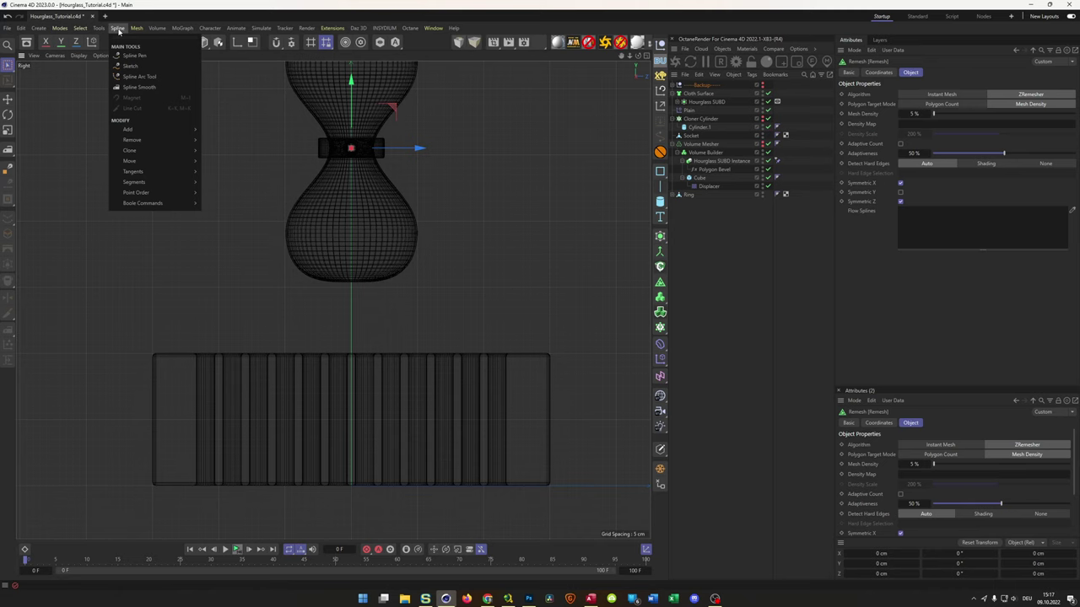
left_click(132, 55)
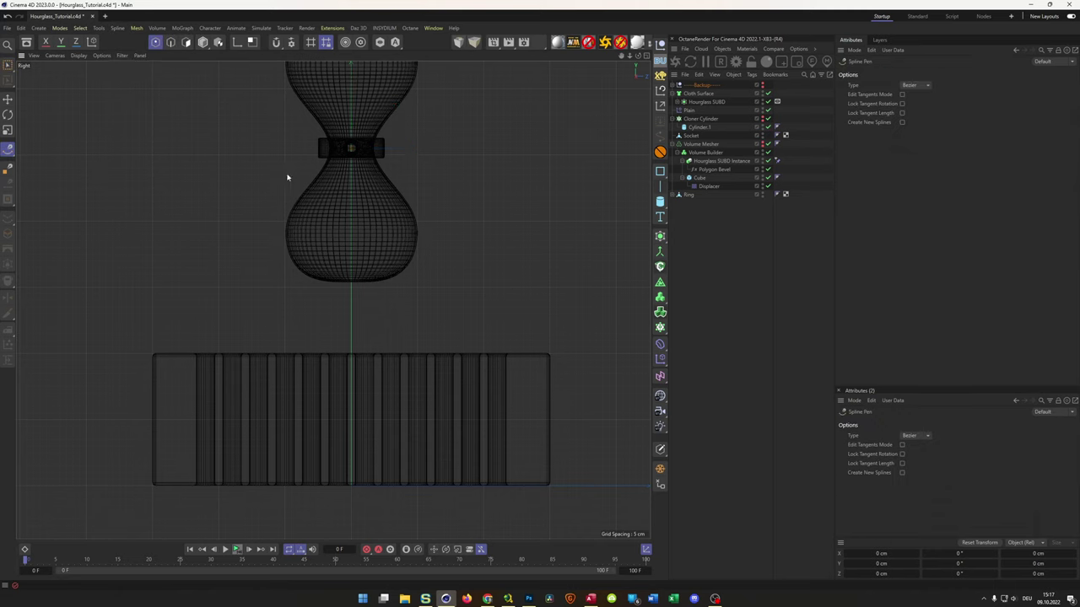
Enable snapping with Grid/Workplane point and line snapping.
left_click(286, 43)
left_click(291, 43)
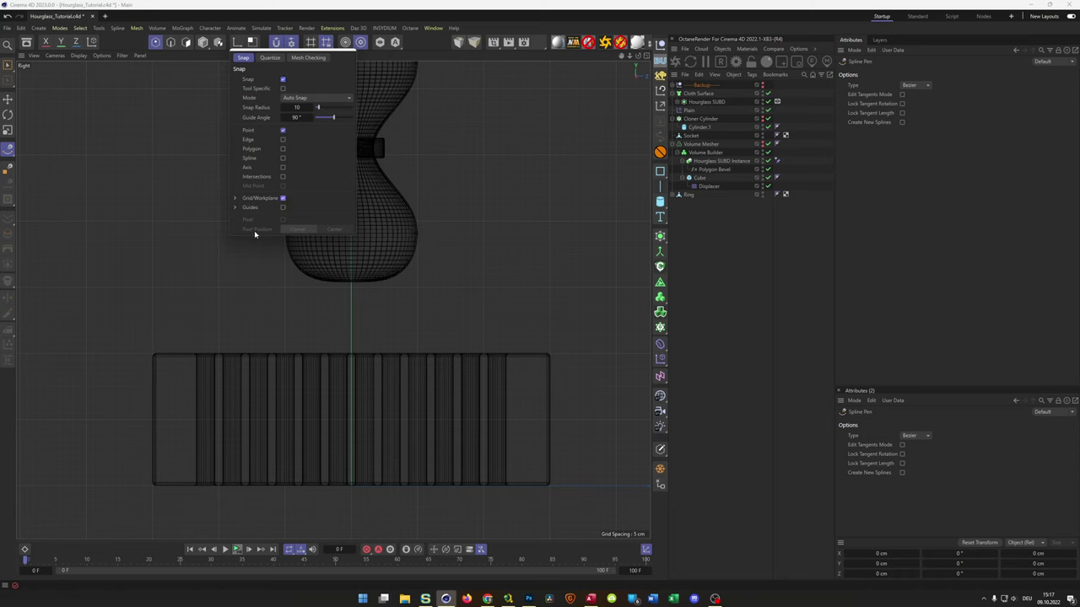
left_click(237, 198)
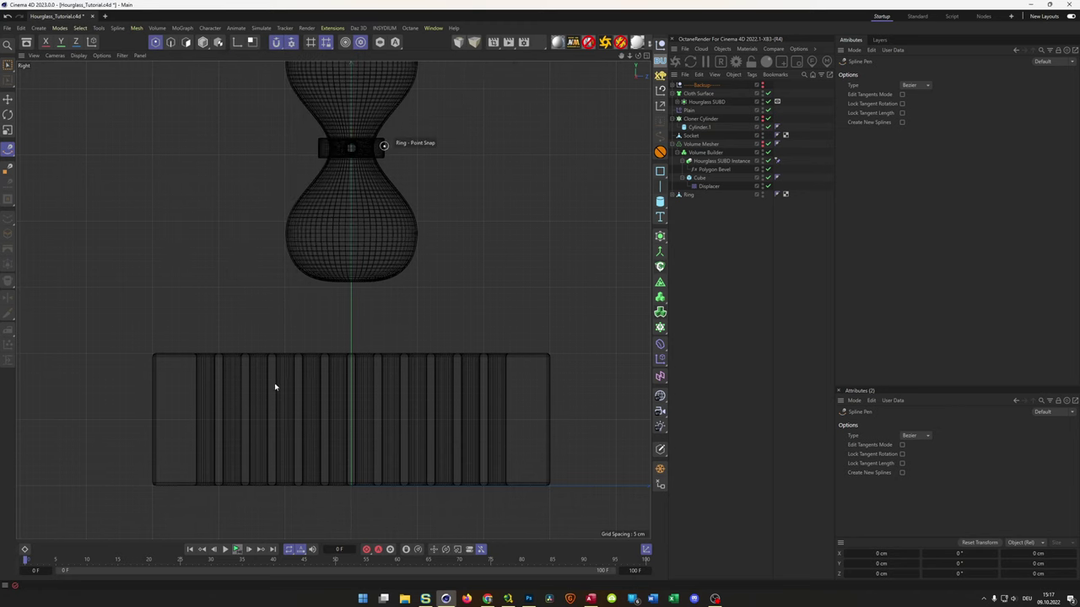
scroll(251, 445, "up", 5)
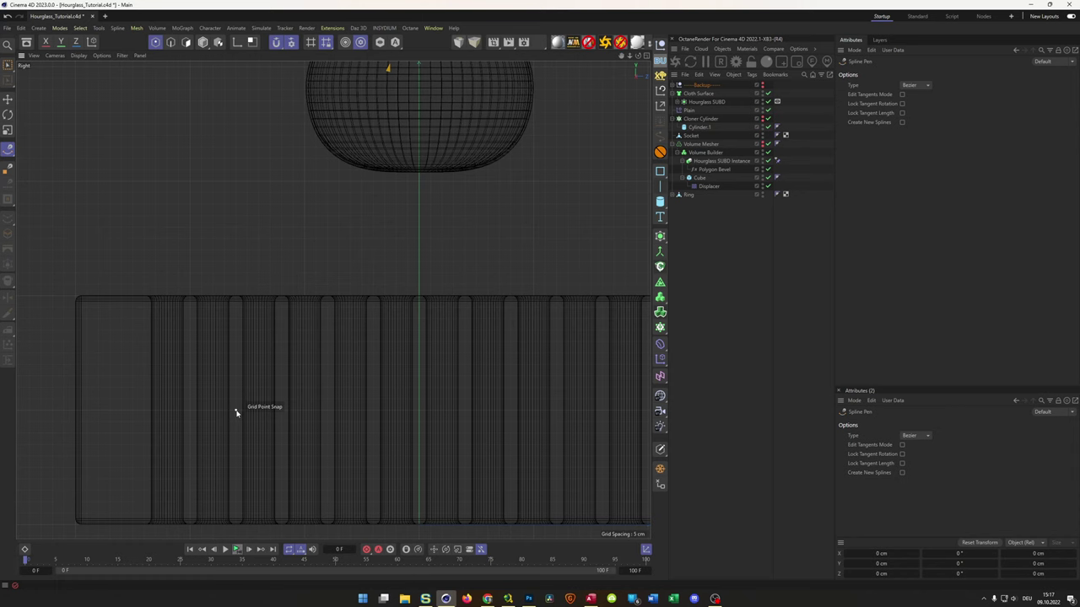
Draw a two-point vertical spline from the base up to the ring centre.
left_click(236, 412)
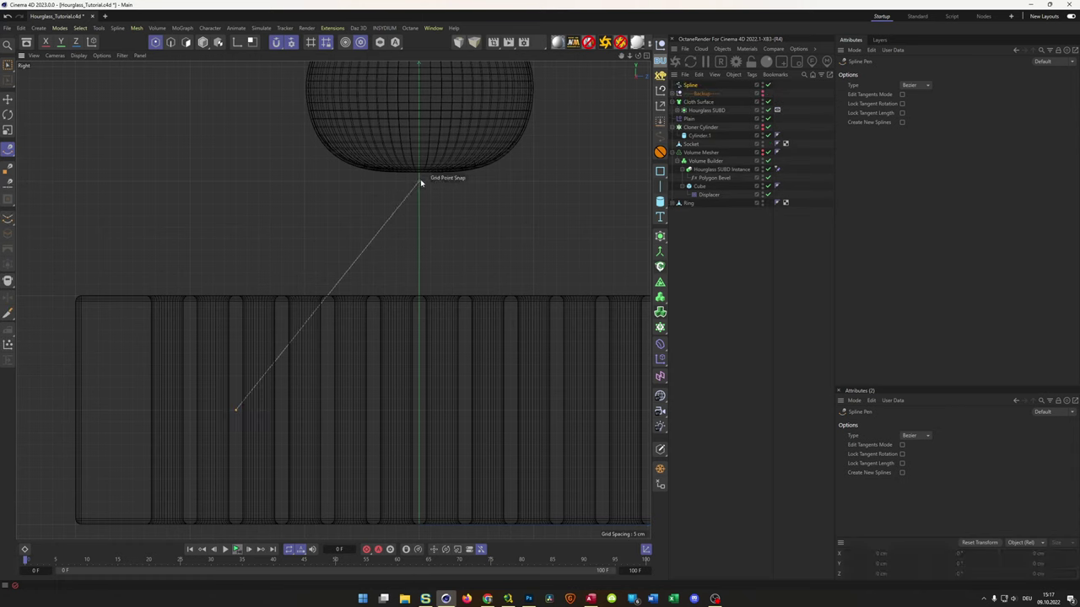
middle_click_drag(421, 179, 389, 205, "alt")
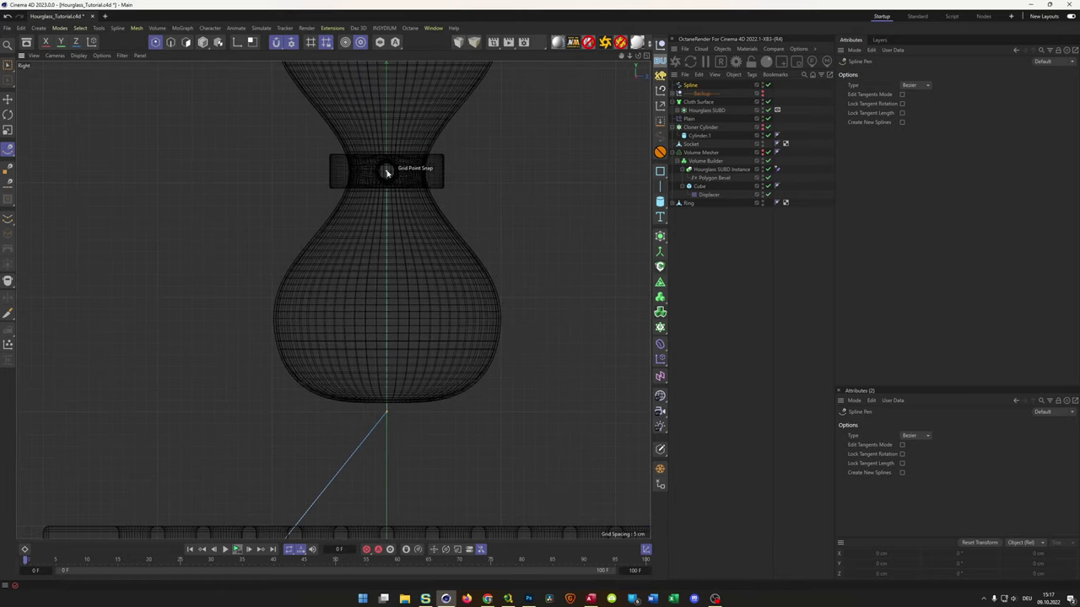
left_click(386, 173)
middle_click(500, 364)
middle_click(224, 224)
left_click_drag(224, 224, 362, 272, "alt")
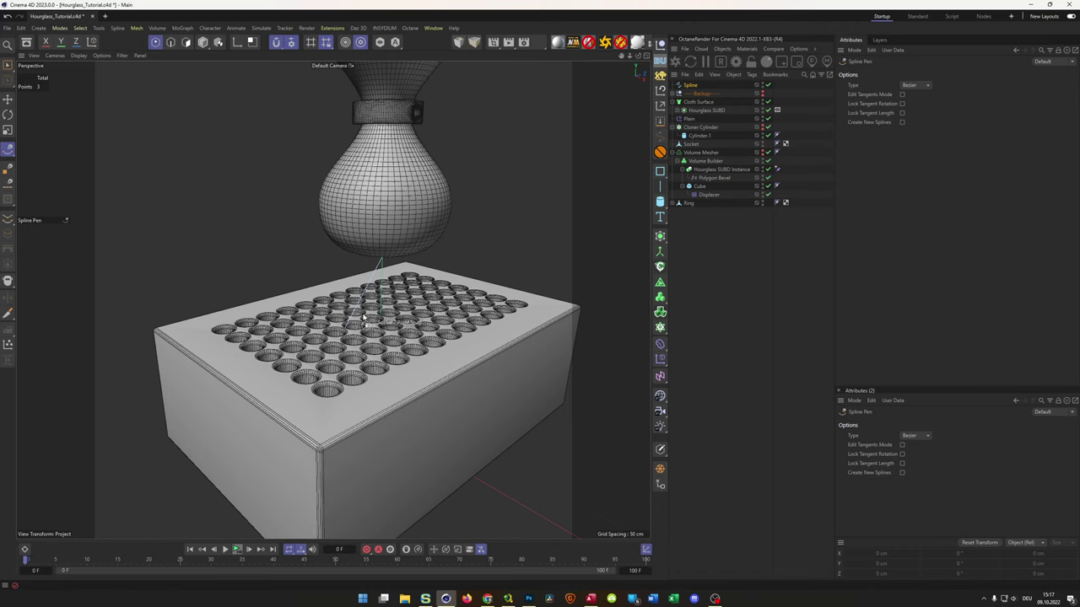
left_click_drag(367, 325, 344, 292, "alt")
middle_click(345, 287)
middle_click(374, 417)
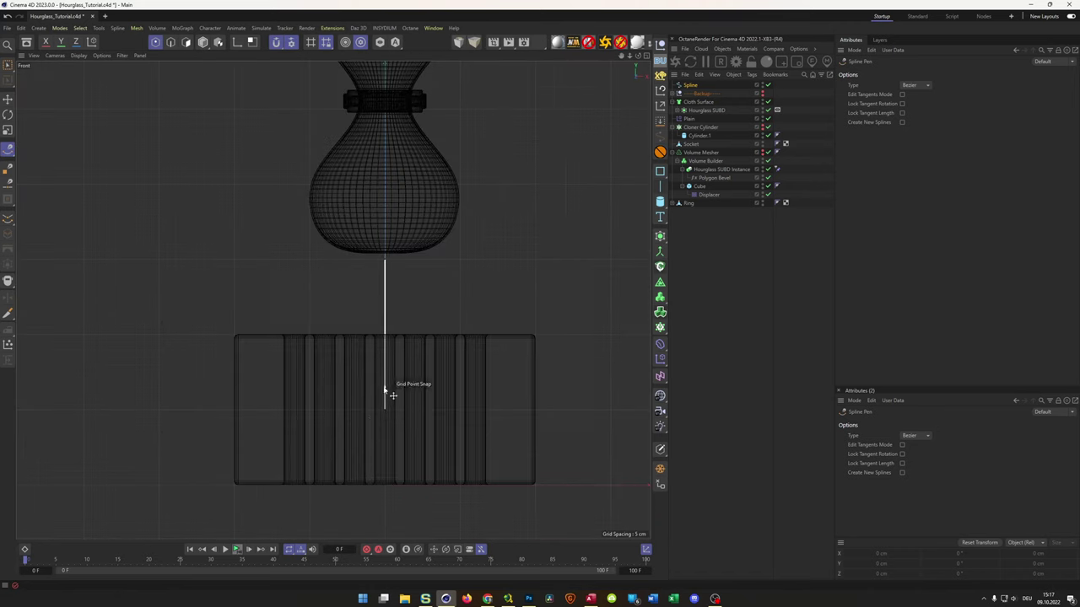
middle_click_drag(386, 393, 328, 451, "alt")
key("Escape")
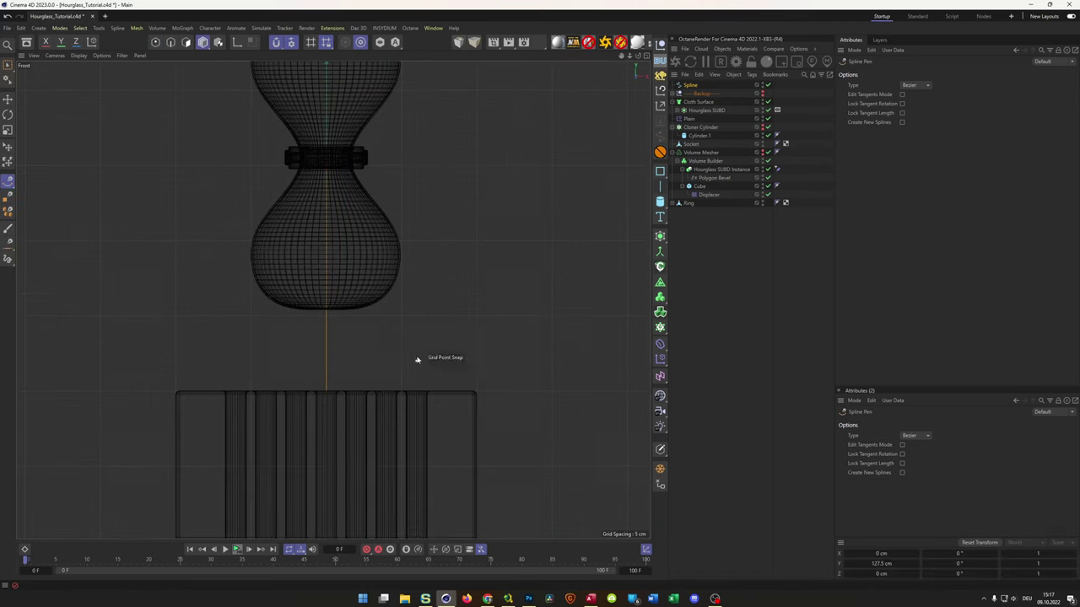
Move the spline sideways along X to 120 cm.
key("e")
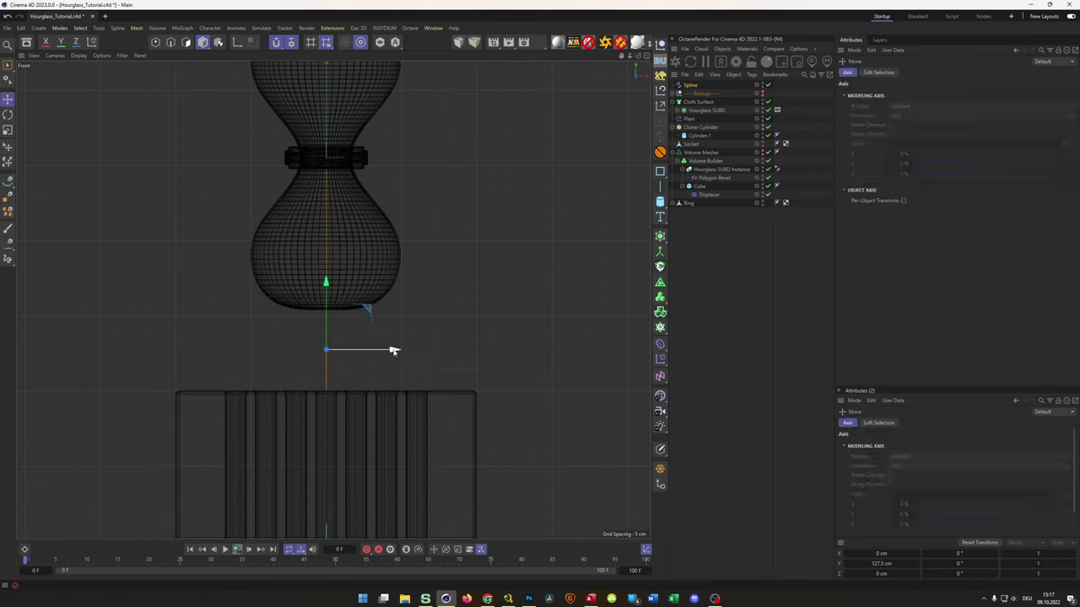
left_click_drag(393, 349, 571, 362)
scroll(480, 404, "down", 3)
middle_click_drag(458, 405, 411, 390, "alt")
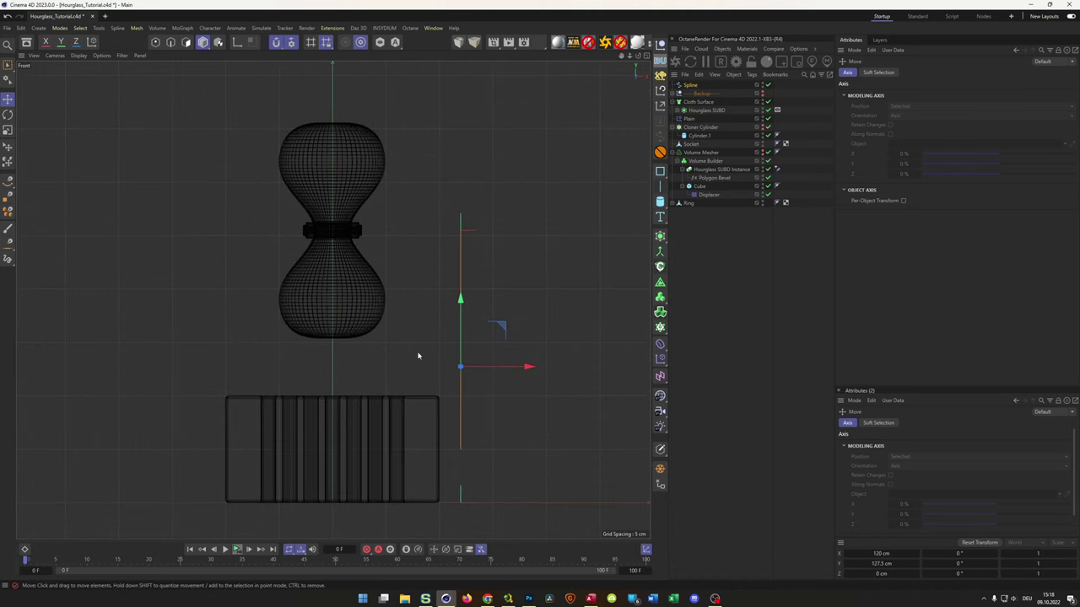
middle_click(416, 355)
middle_click(237, 227)
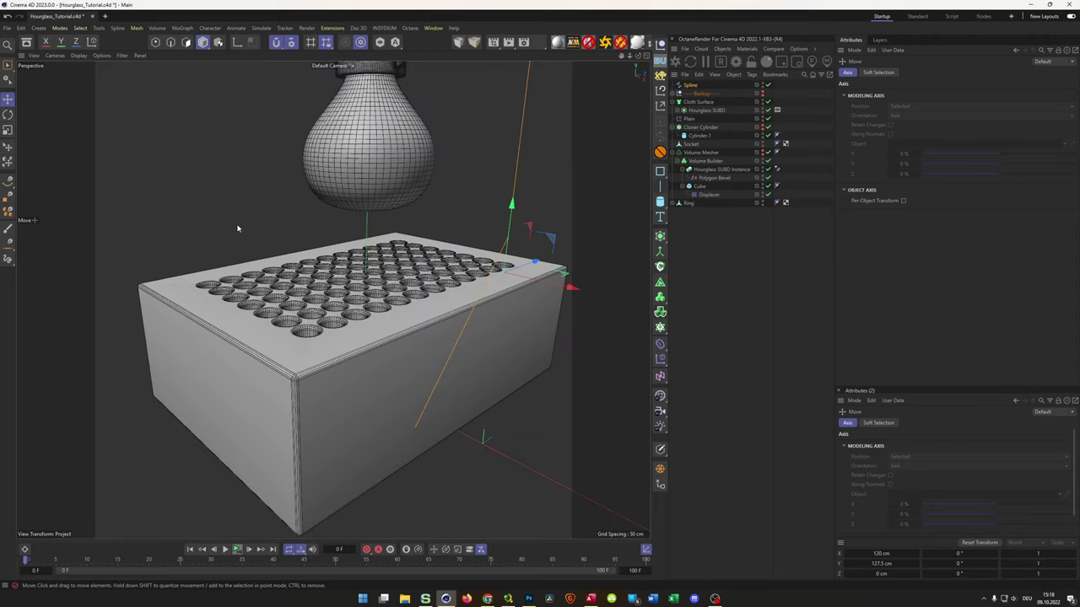
left_click_drag(391, 298, 379, 415, "alt")
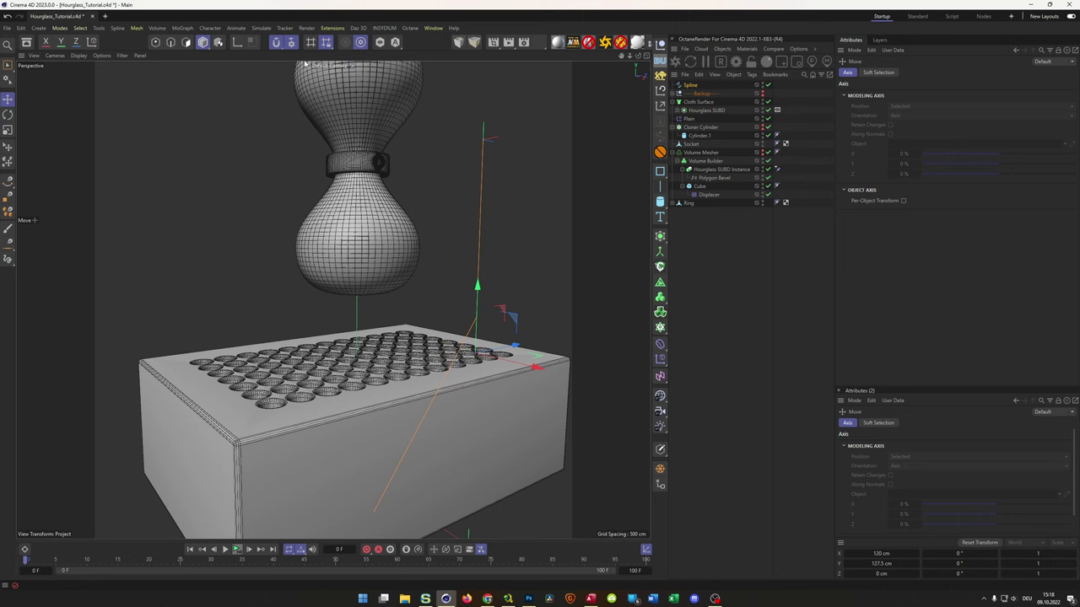
left_click_drag(385, 173, 674, 222, "alt")
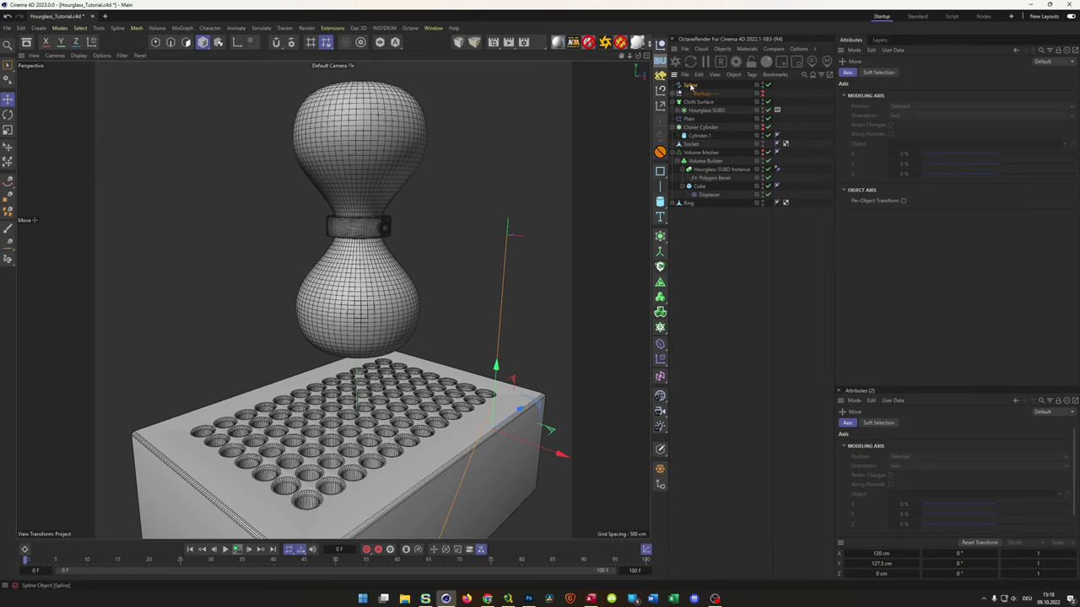
Place the Spline object below Ring in the Object Manager.
left_click_drag(690, 87, 696, 213)
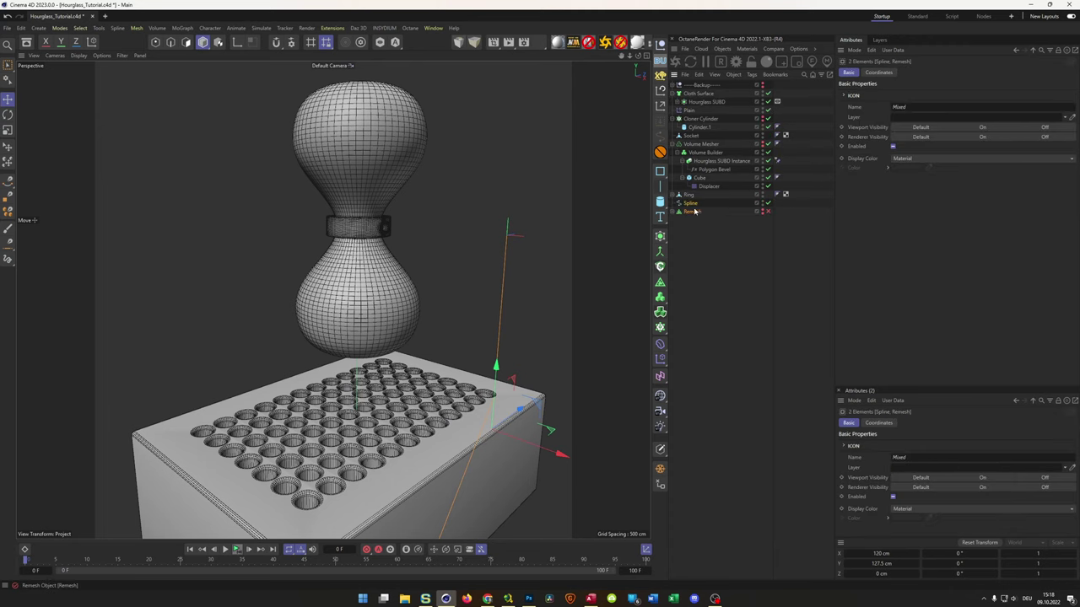
key("ctrl+z")
left_click(695, 87)
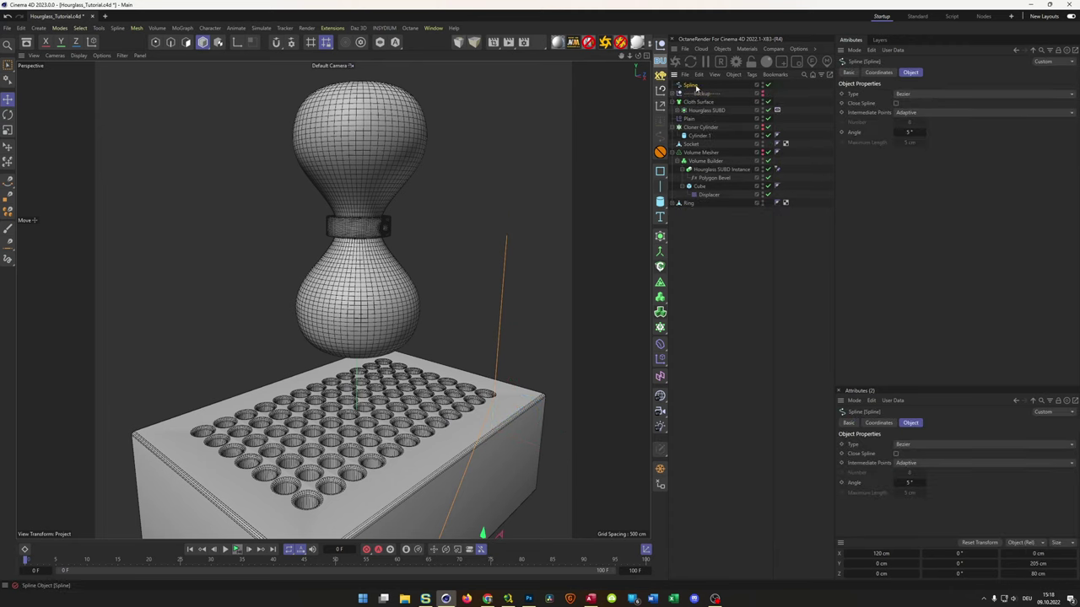
left_click_drag(695, 86, 694, 207)
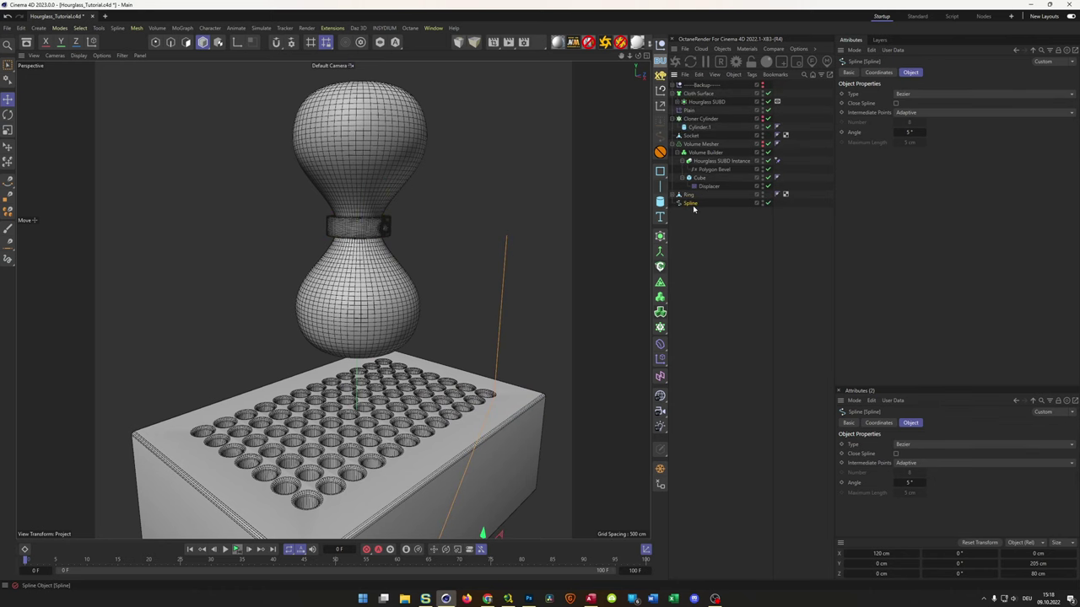
In Points mode, test-move the spline's end point along X, then undo the move.
key("Return")
left_click_drag(622, 303, 409, 355, "alt")
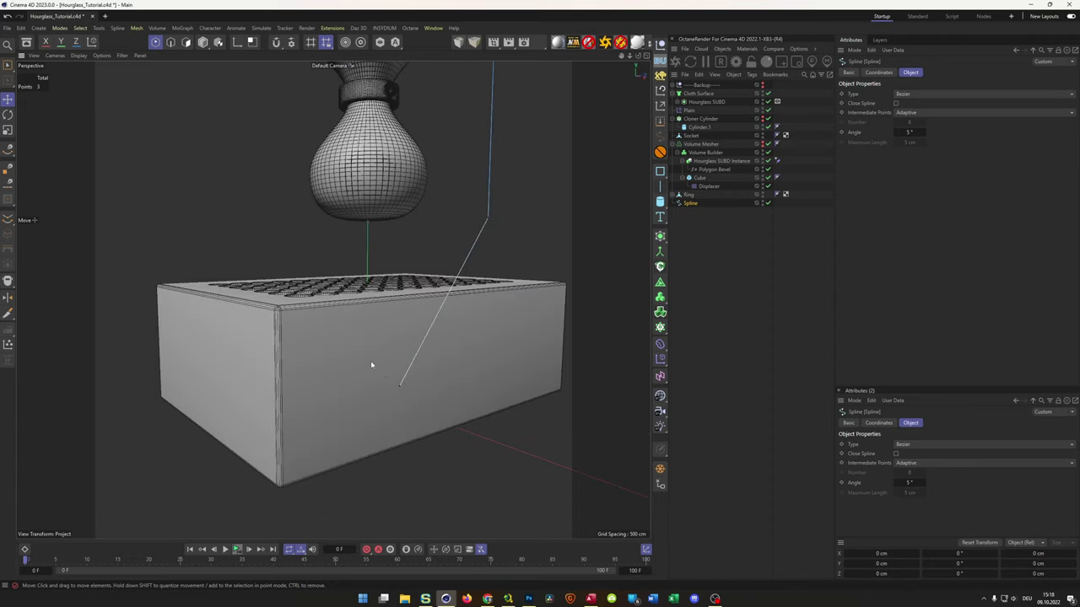
left_click_drag(392, 382, 342, 352, "alt")
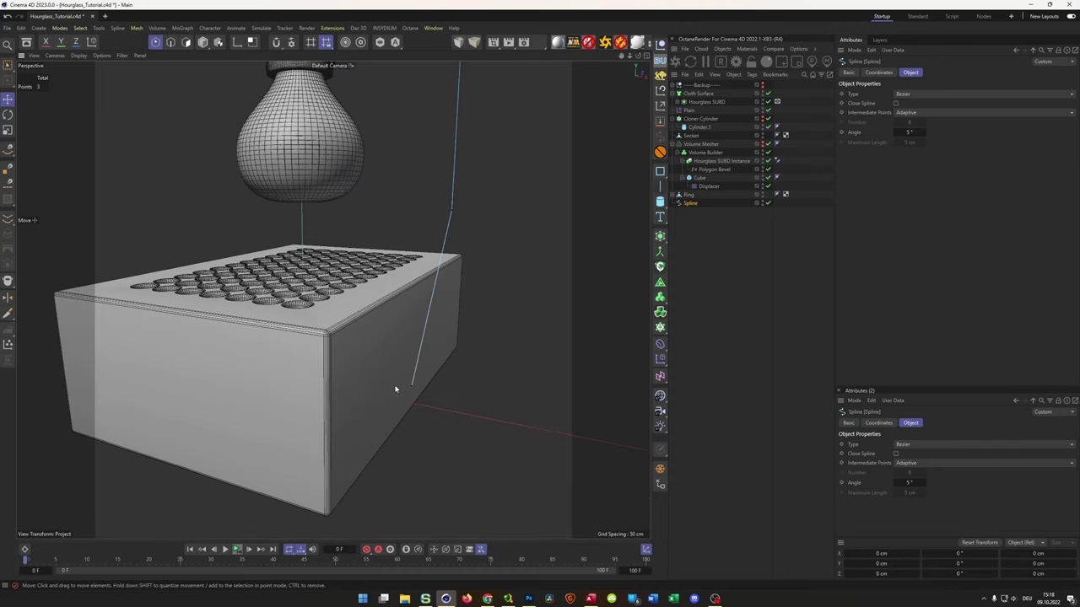
key("0")
left_click_drag(426, 409, 403, 373)
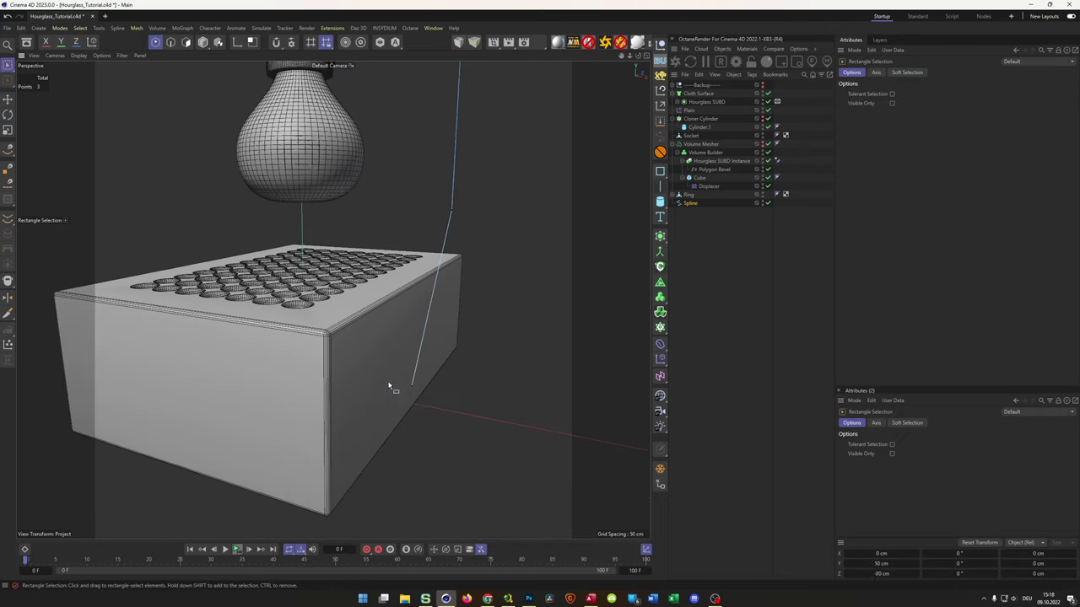
left_click_drag(483, 409, 415, 408)
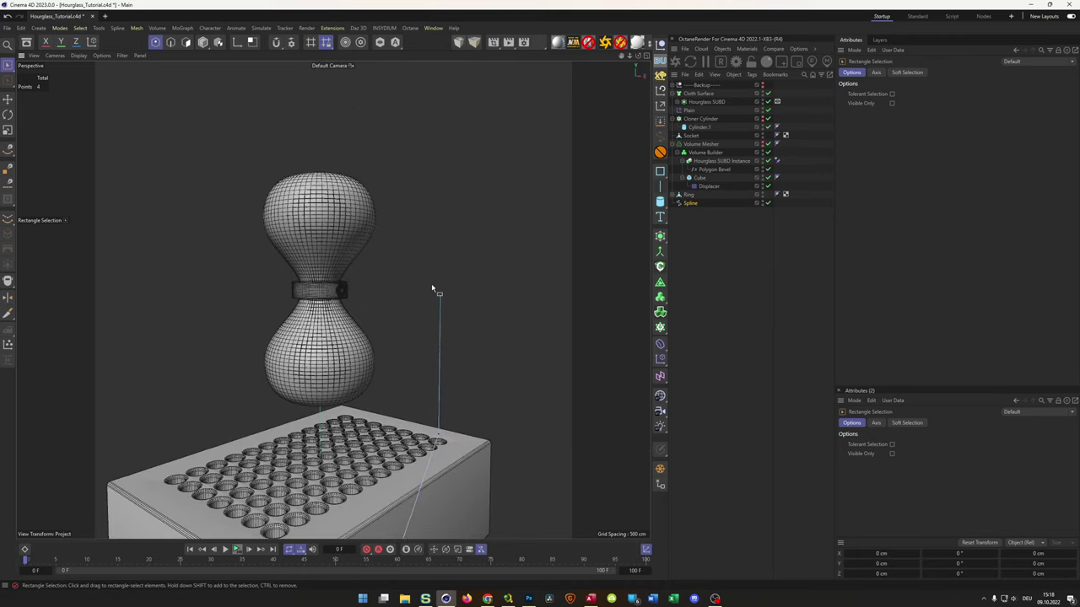
left_click_drag(426, 271, 389, 300)
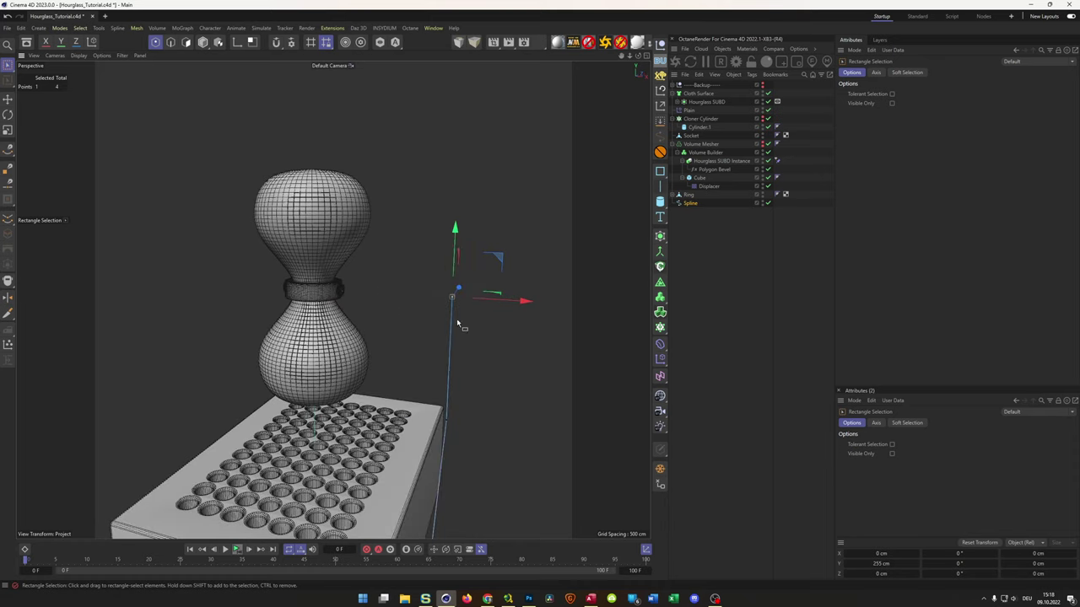
left_click_drag(525, 304, 501, 373)
key("ctrl+z")
In the maximised Front view with snapping on, add a spline point level with the ring.
middle_click(504, 408)
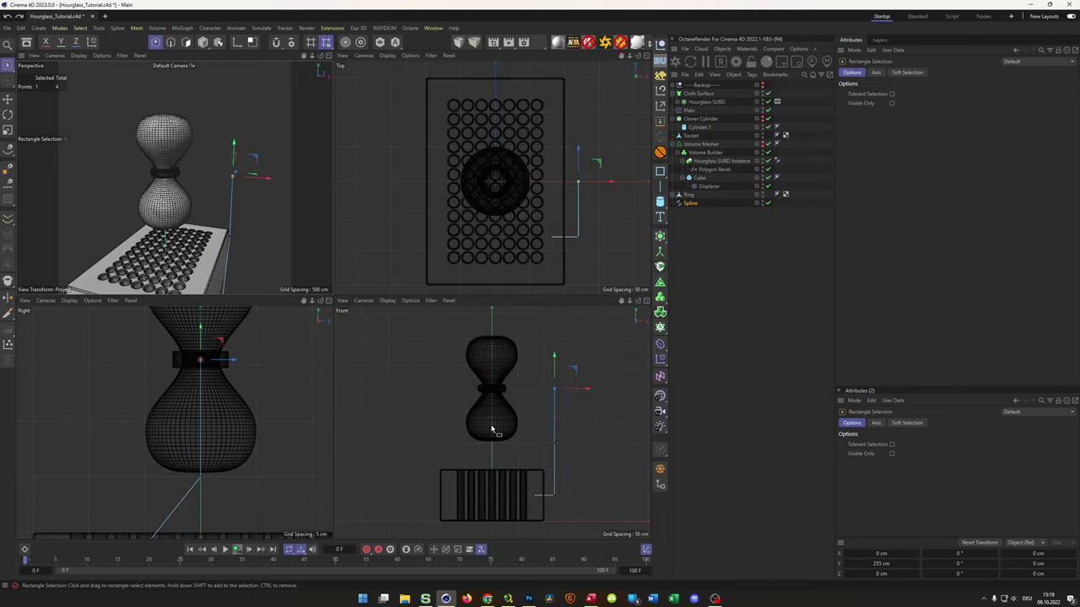
middle_click(490, 432)
scroll(423, 244, "up", 3)
middle_click_drag(453, 239, 462, 335)
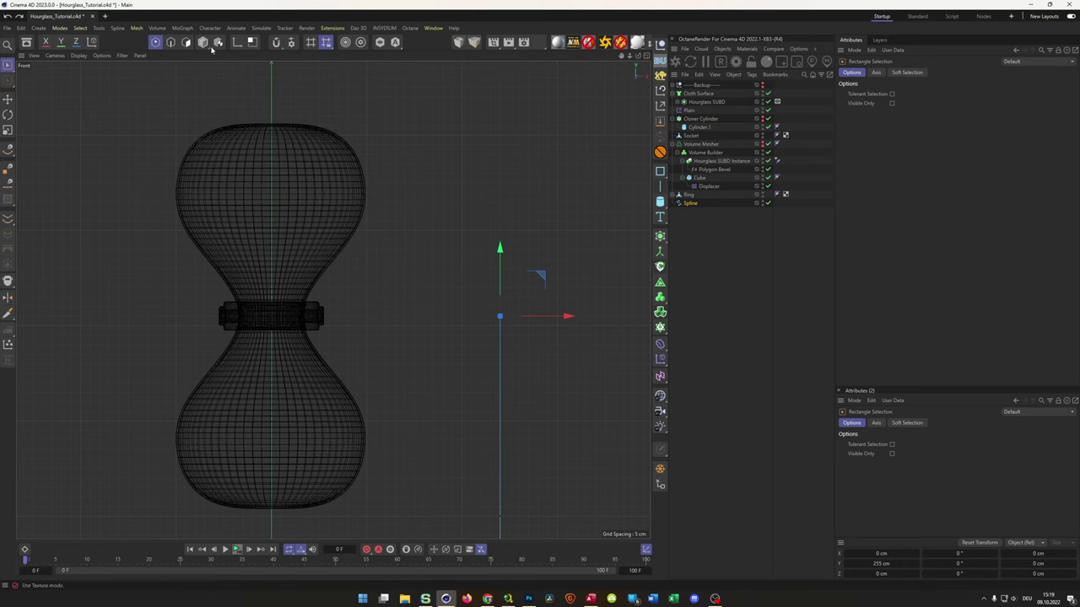
key("shift+s")
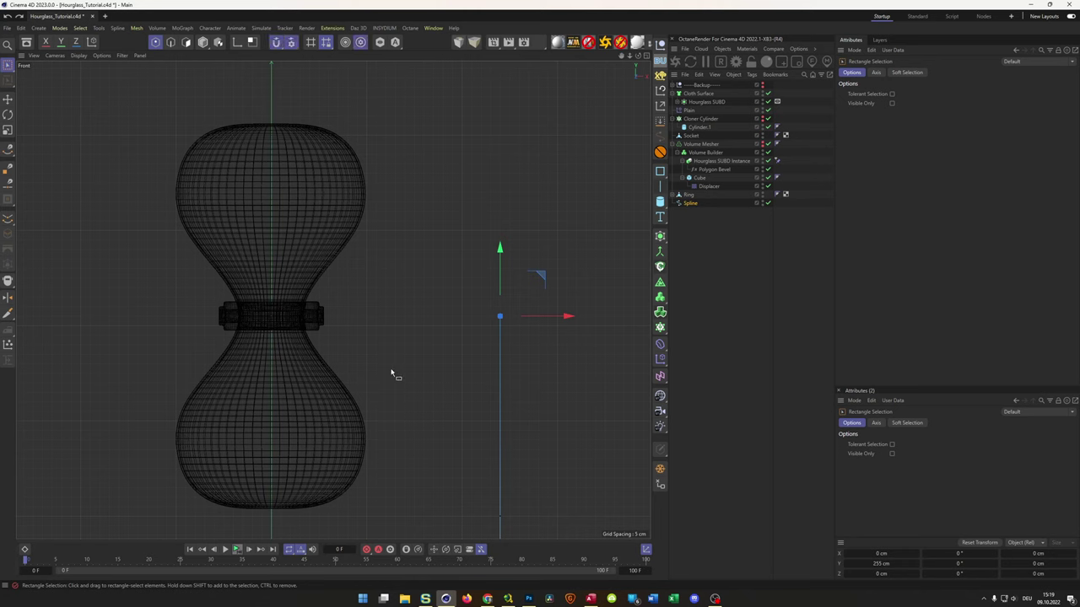
left_click(8, 149)
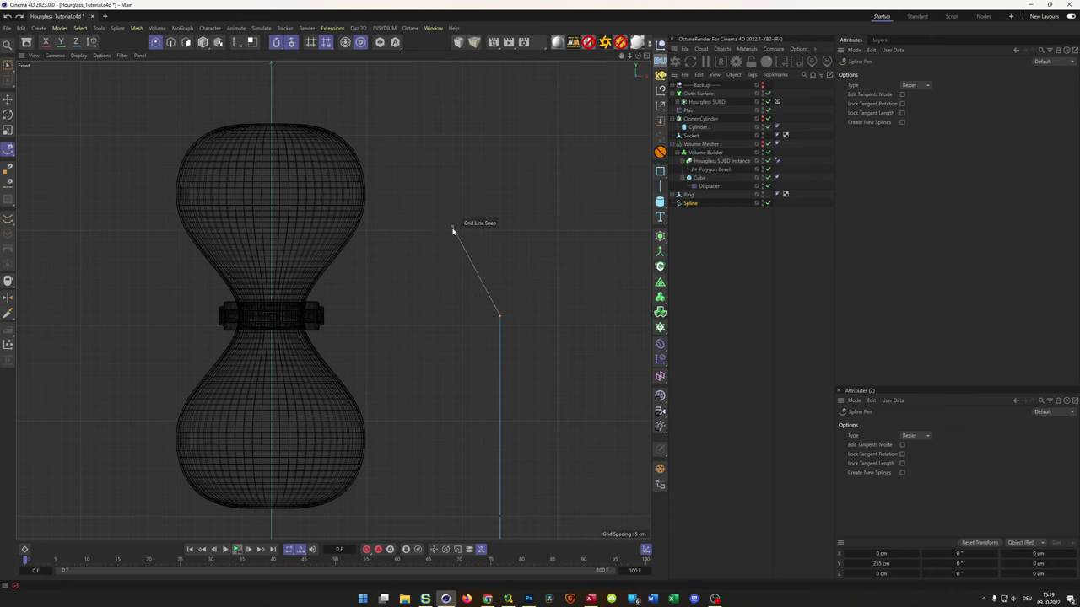
scroll(330, 308, "up", 4)
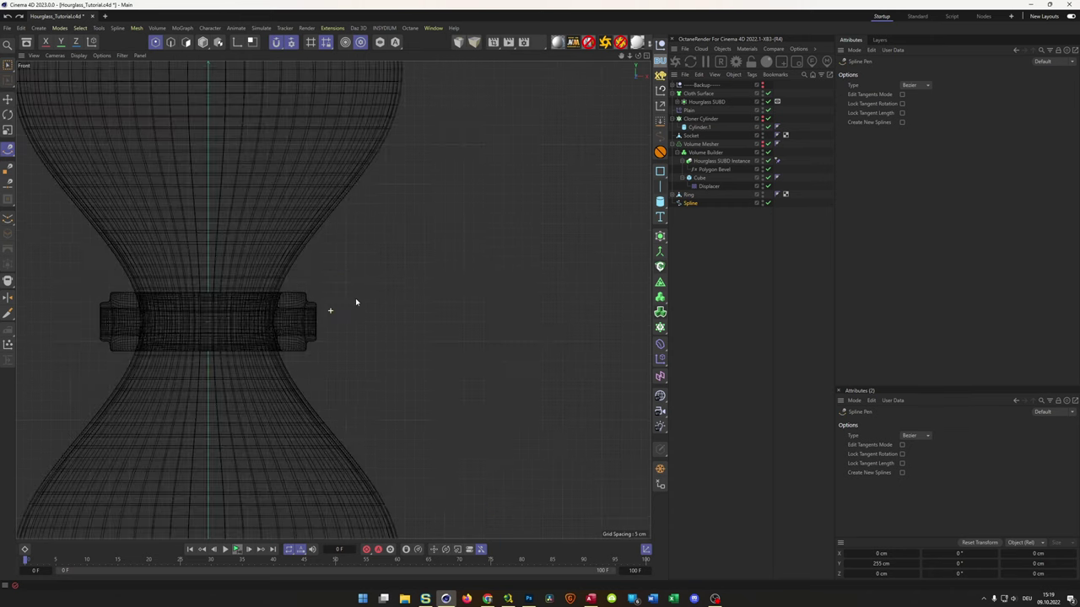
left_click(285, 324)
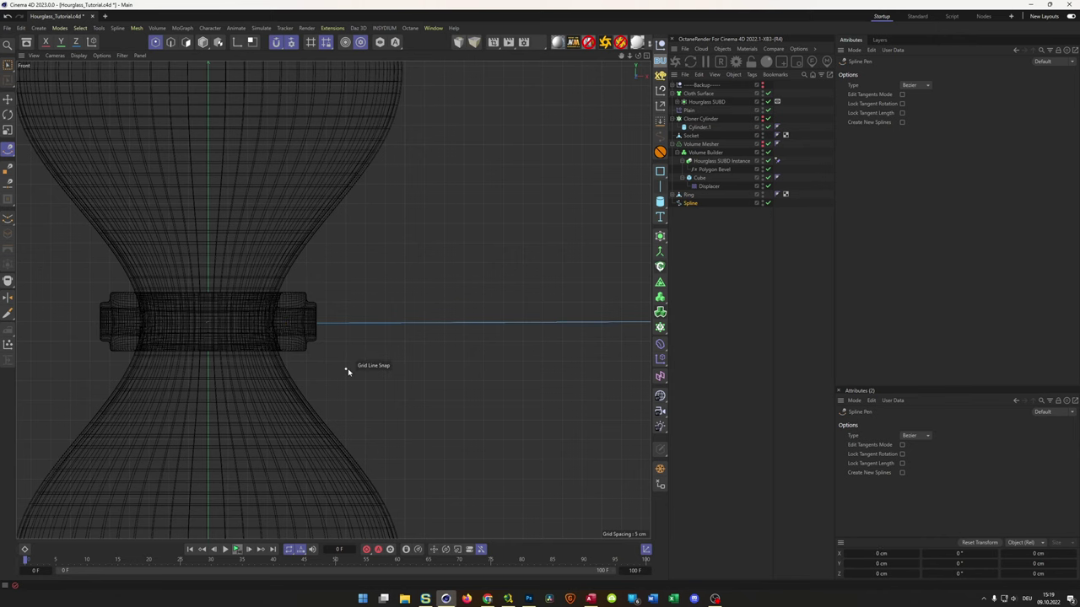
Add points snapped to the ring so the spline runs horizontally into the ring's side.
scroll(345, 369, "down", 3)
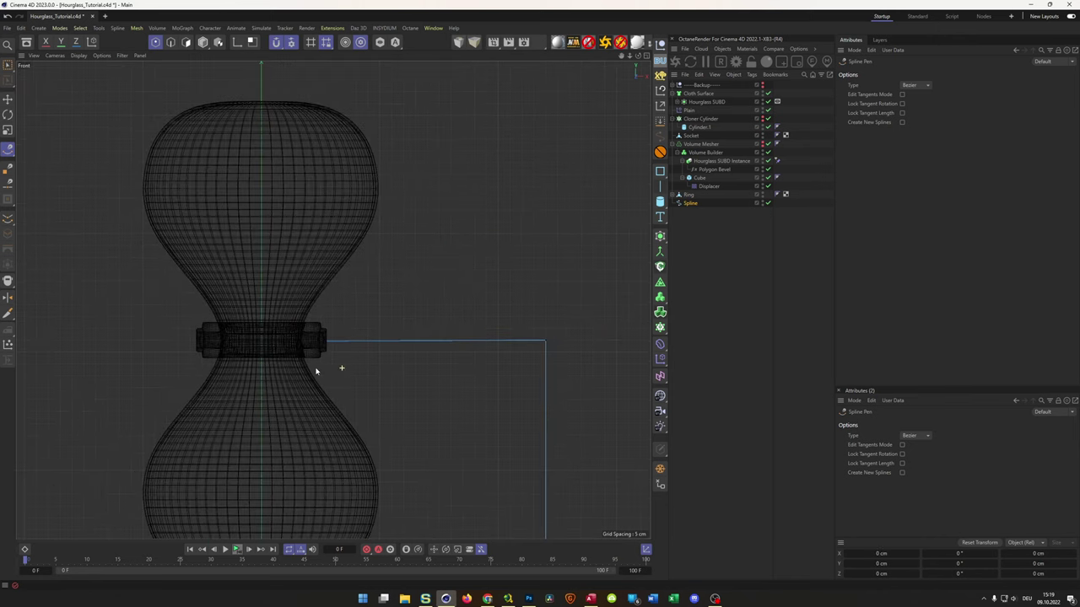
scroll(344, 361, "up", 5)
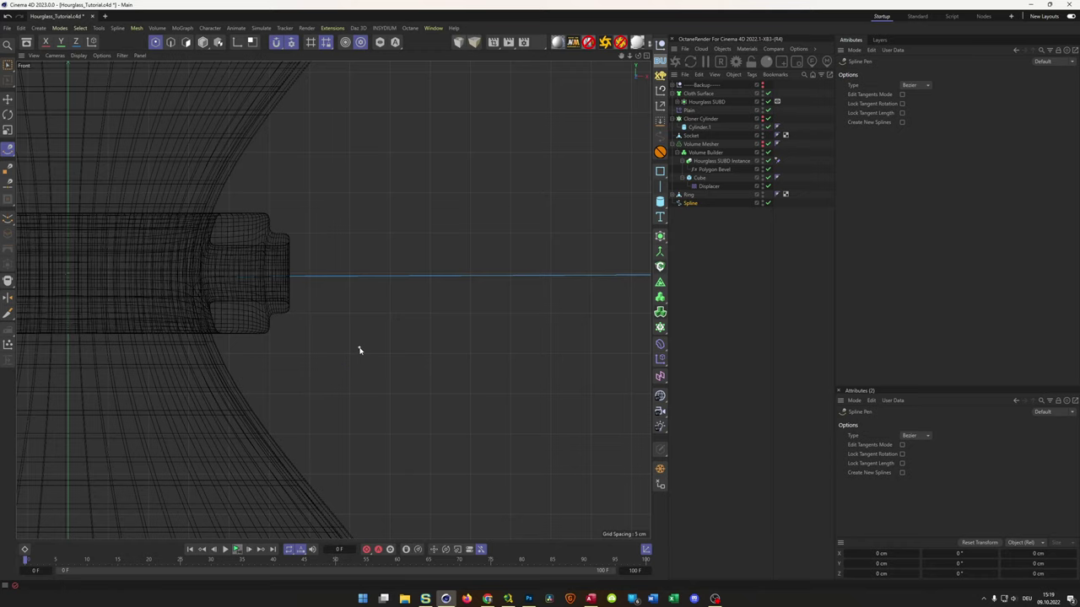
key("o")
scroll(642, 323, "down", 5)
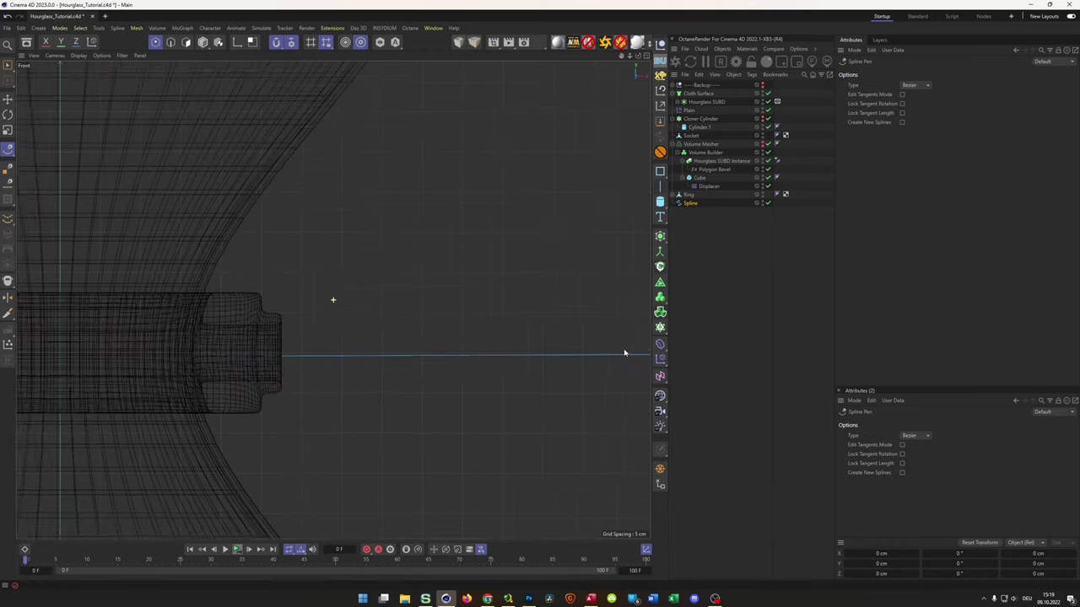
middle_click_drag(339, 370, 372, 375, "alt")
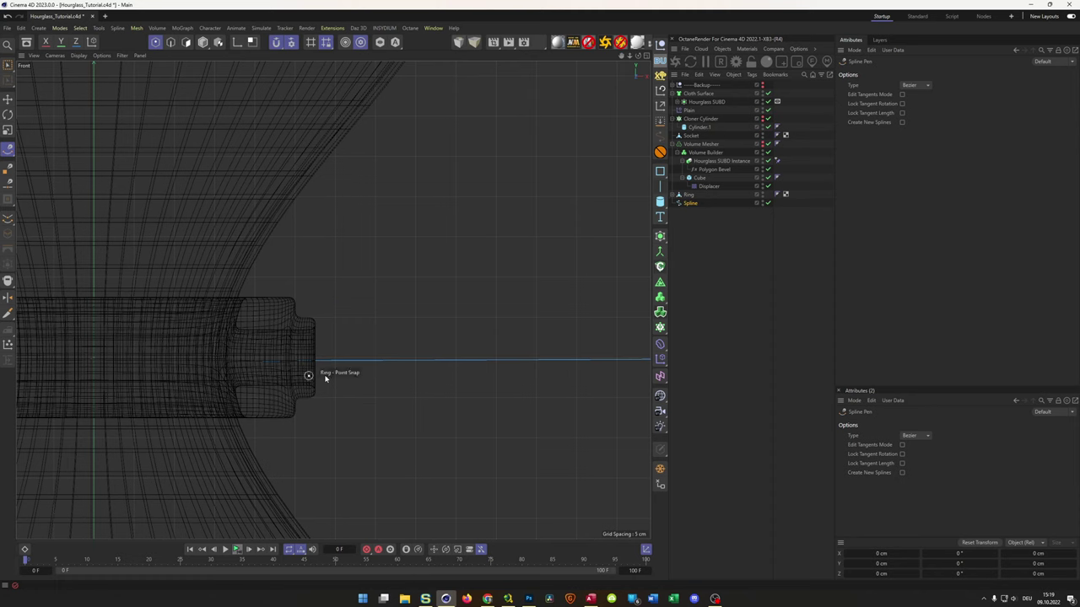
left_click(399, 398)
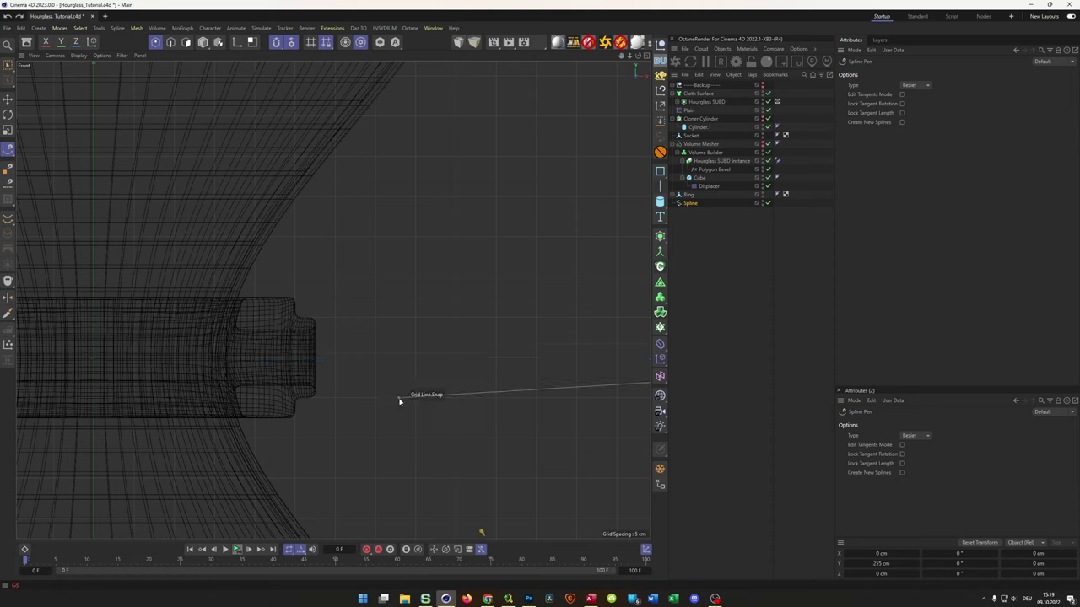
left_click(256, 359)
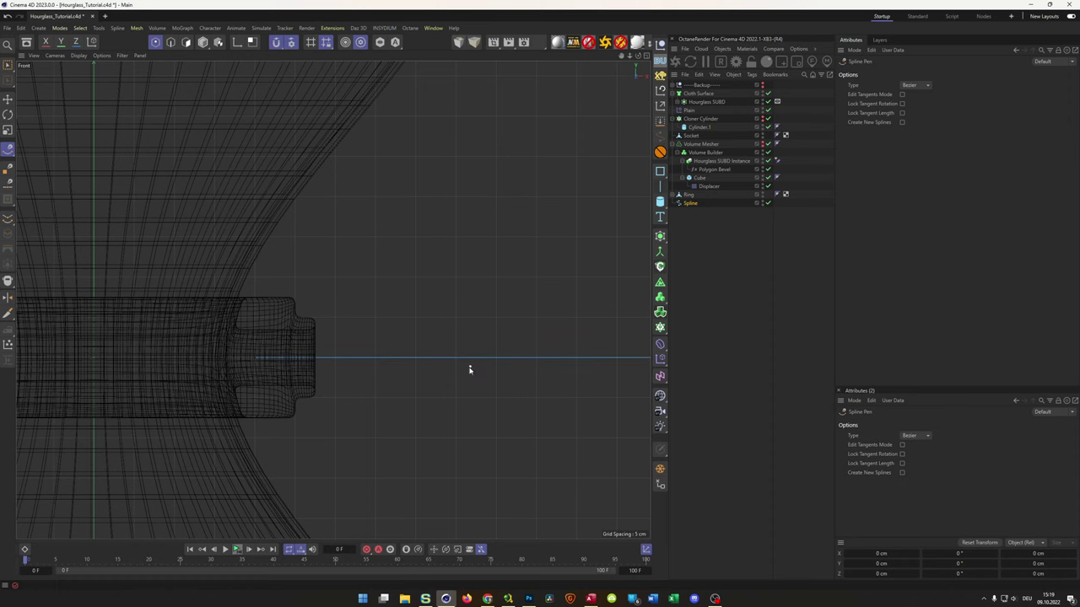
scroll(470, 369, "down", 5)
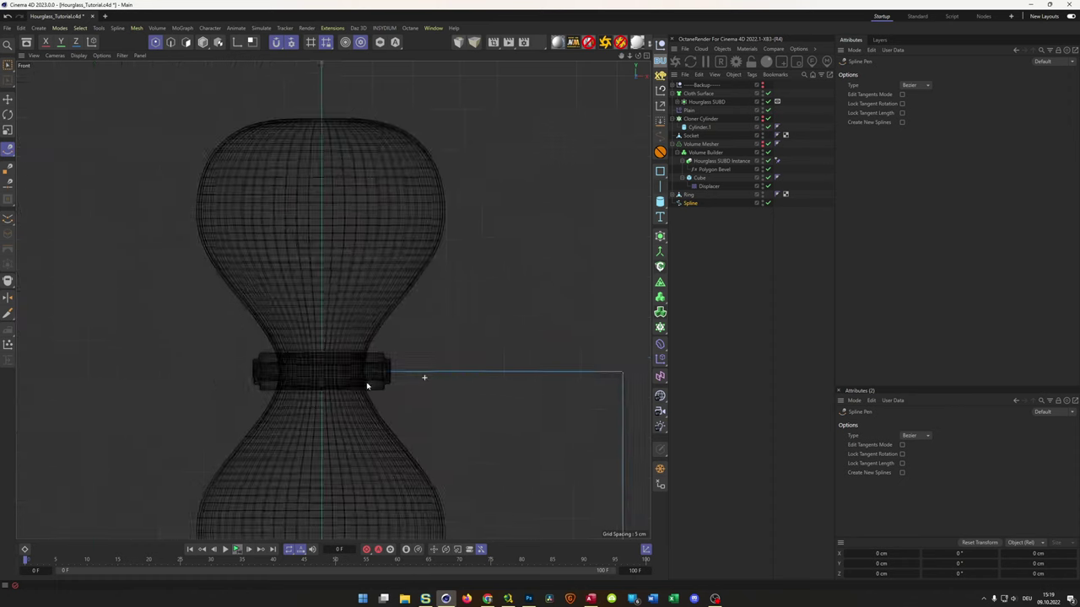
middle_click(421, 395)
middle_click(229, 240)
left_click_drag(229, 240, 344, 308, "alt")
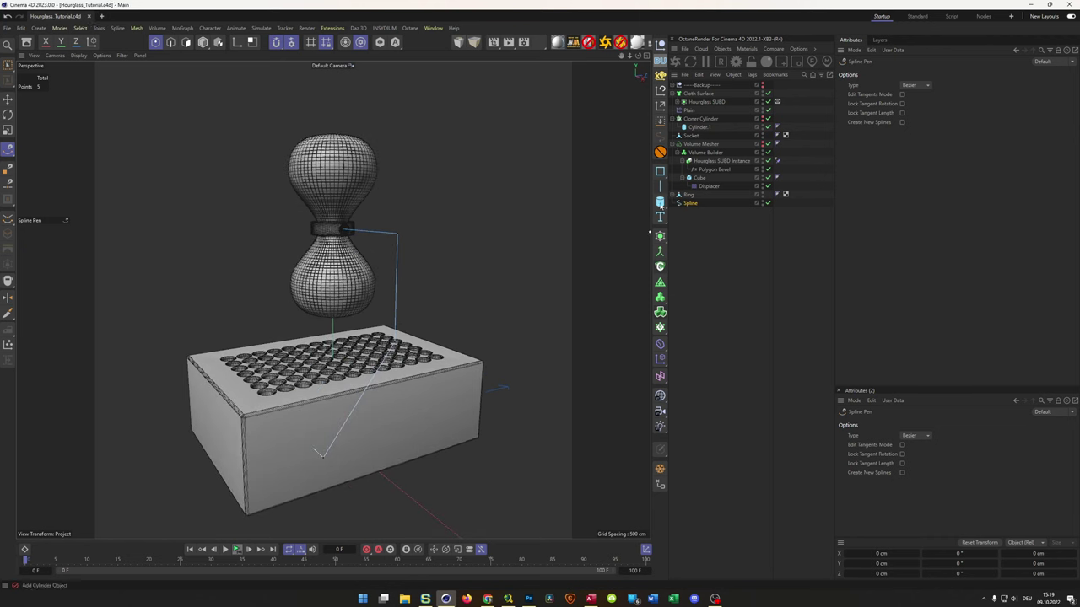
Add a Symmetry object and place the Spline inside it.
left_click(661, 237)
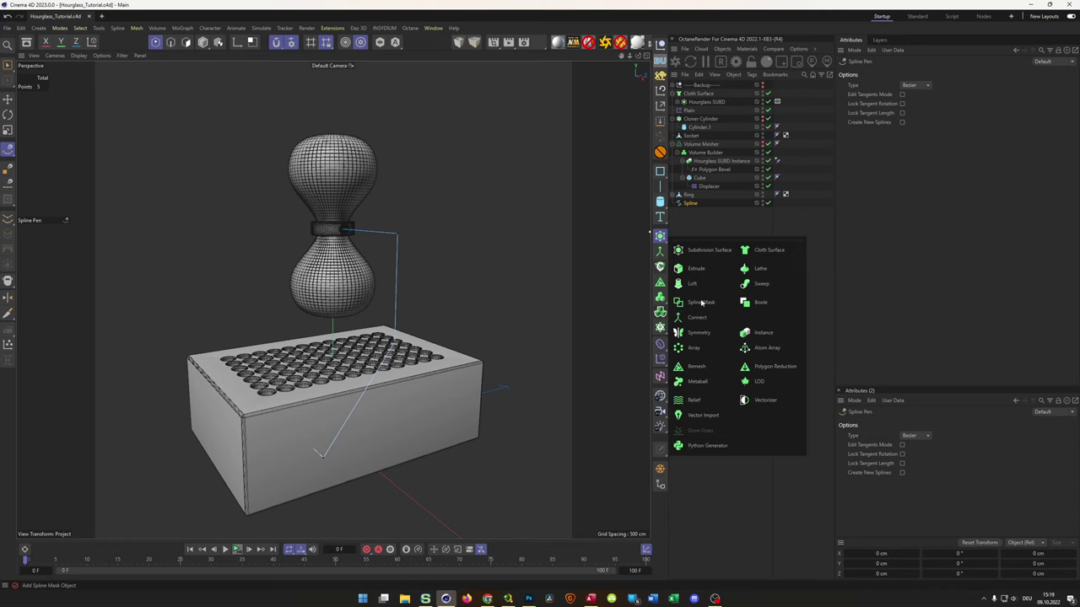
left_click(698, 333)
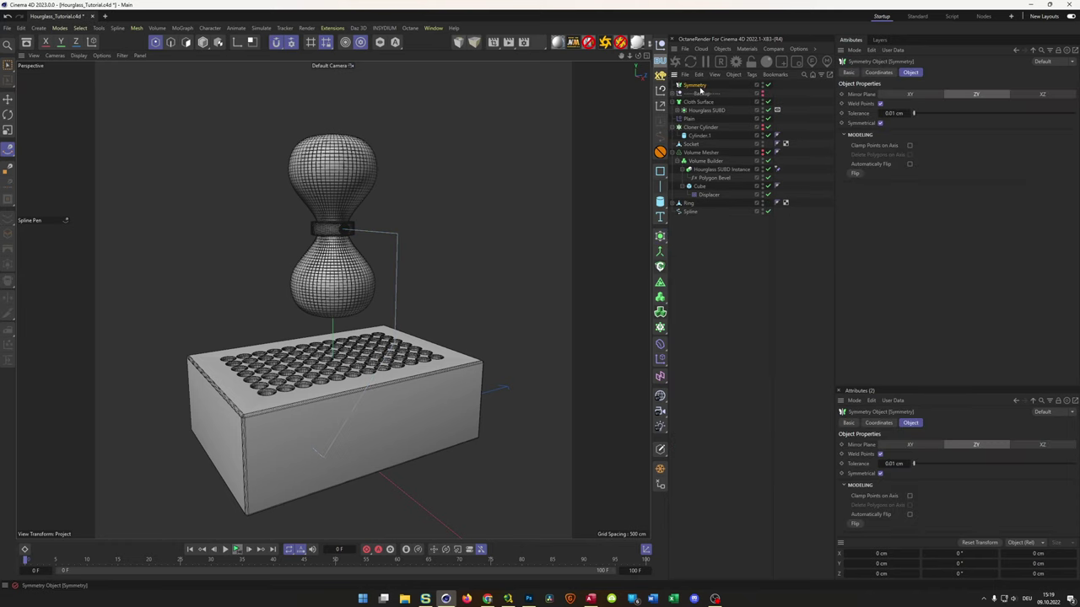
left_click_drag(691, 203, 704, 216)
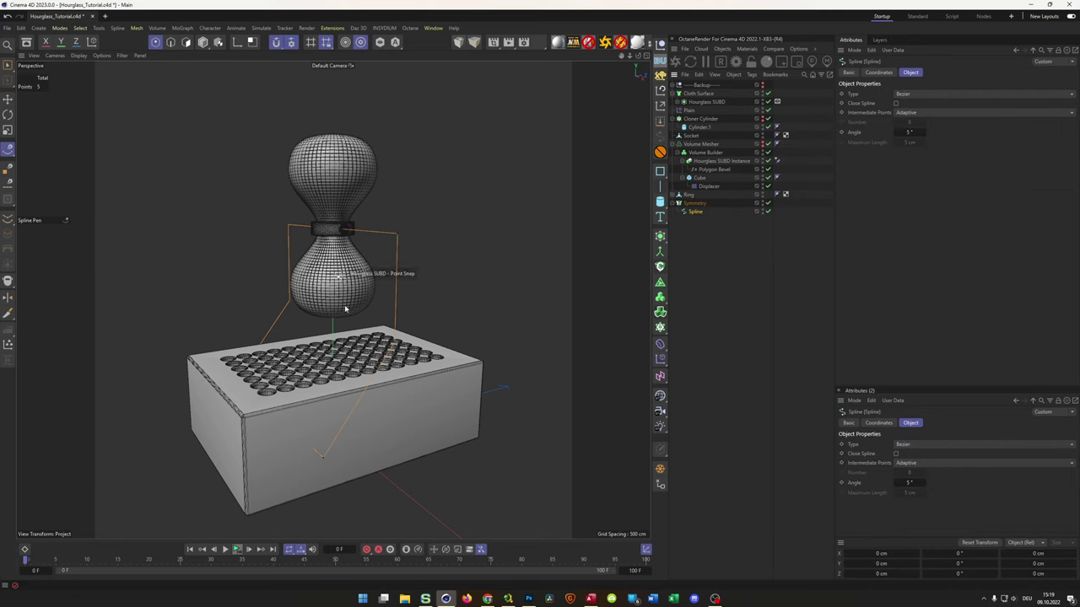
Wrap that Symmetry in a second Symmetry mirroring across the XY plane.
left_click(693, 205)
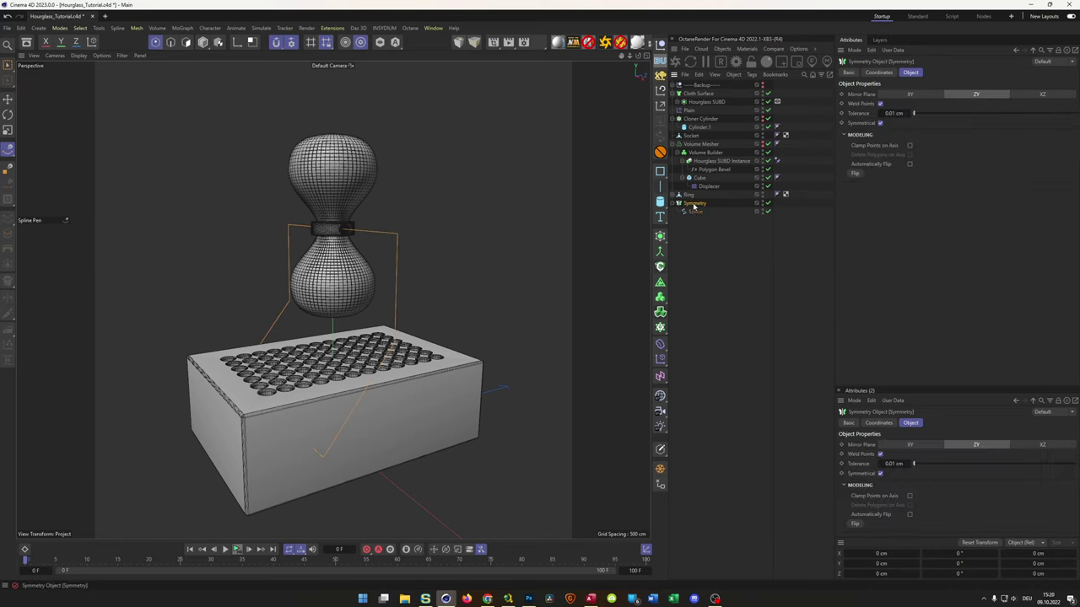
left_click(659, 237)
left_click(699, 334)
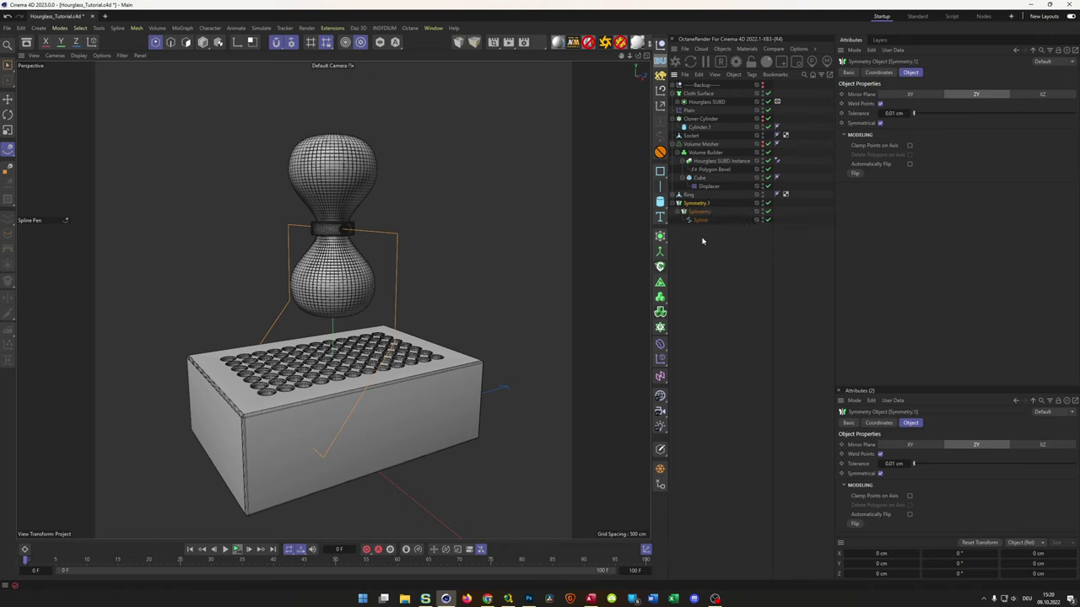
left_click(1033, 96)
left_click(909, 94)
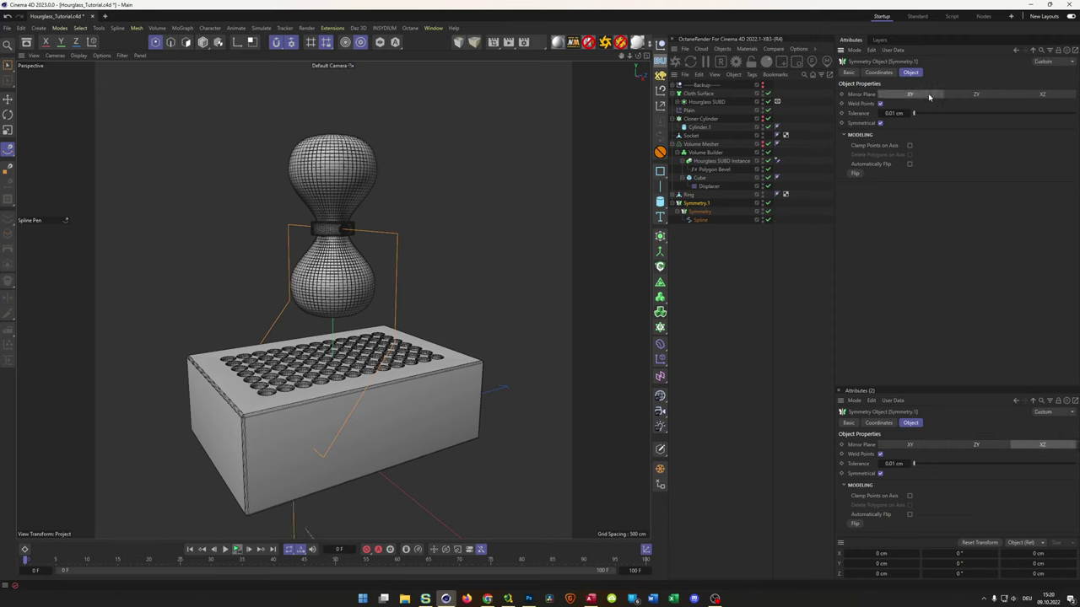
left_click_drag(354, 396, 270, 439, "alt")
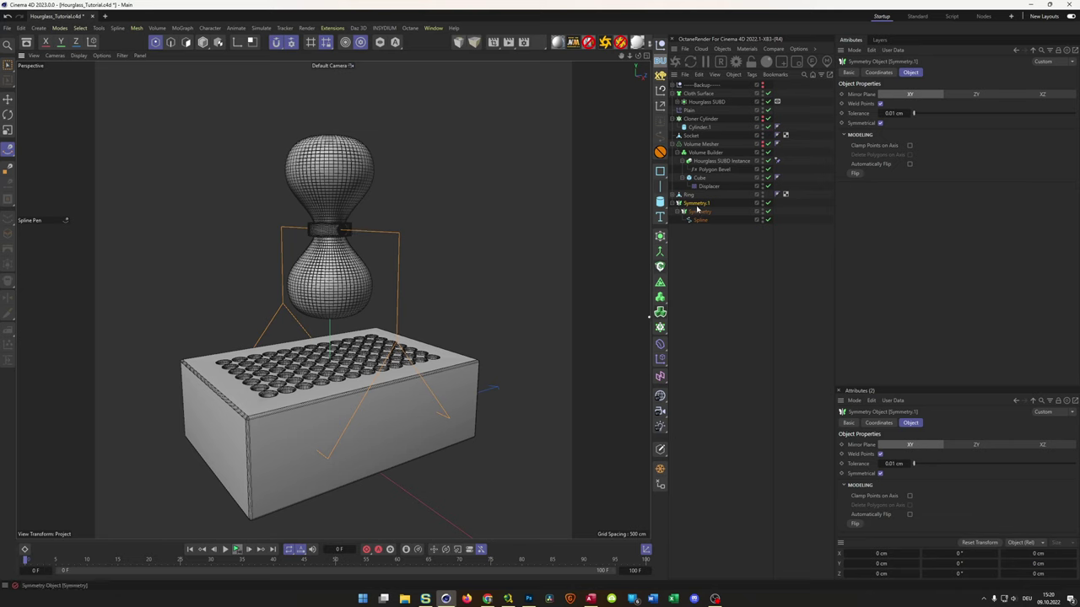
Rename the outer Symmetry to 'Linkage', collapse it, and wrap it in a Volume Builder and Volume Mesher.
double_click(697, 204)
type("Linkage")
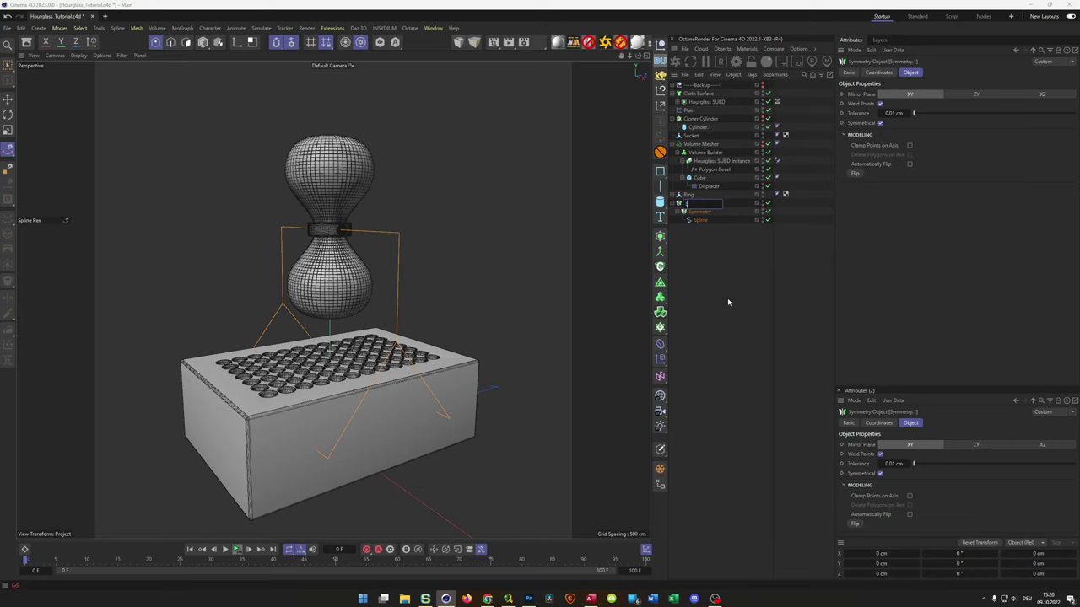
key("Return")
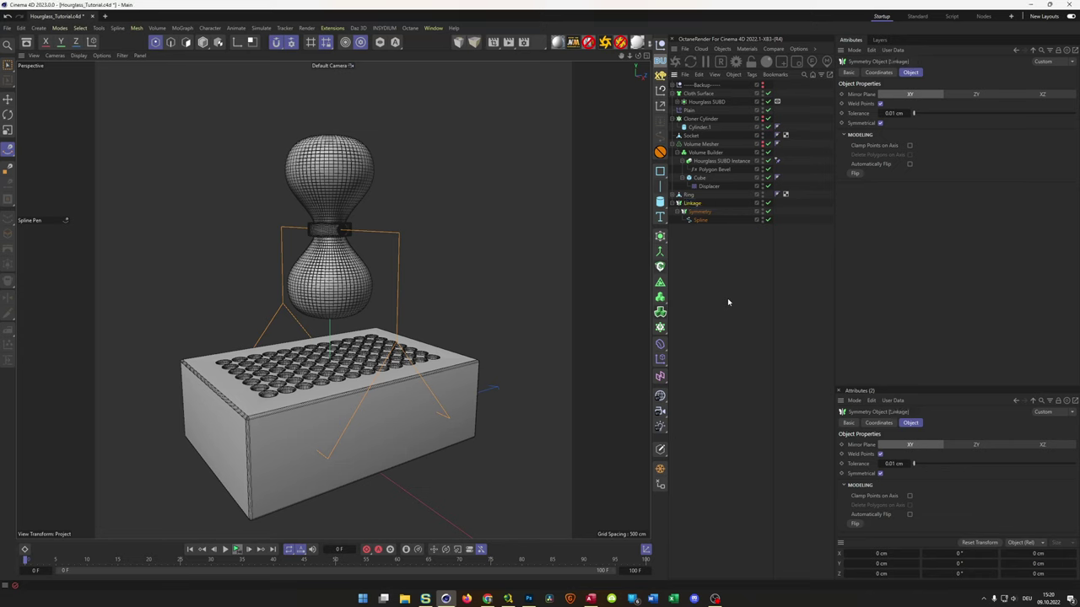
left_click(677, 203)
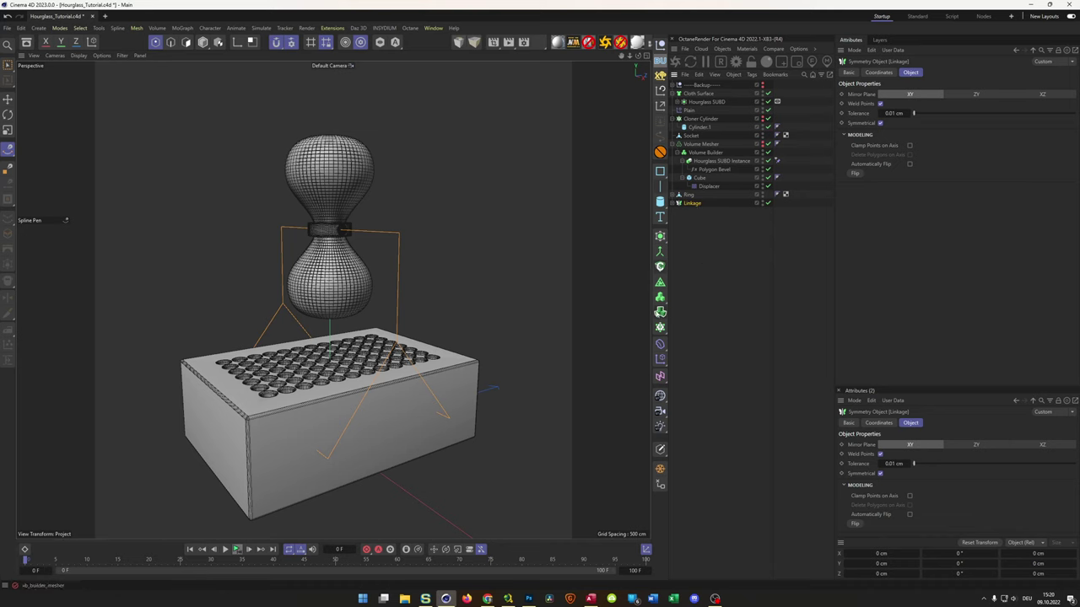
key("ctrl+shift+v")
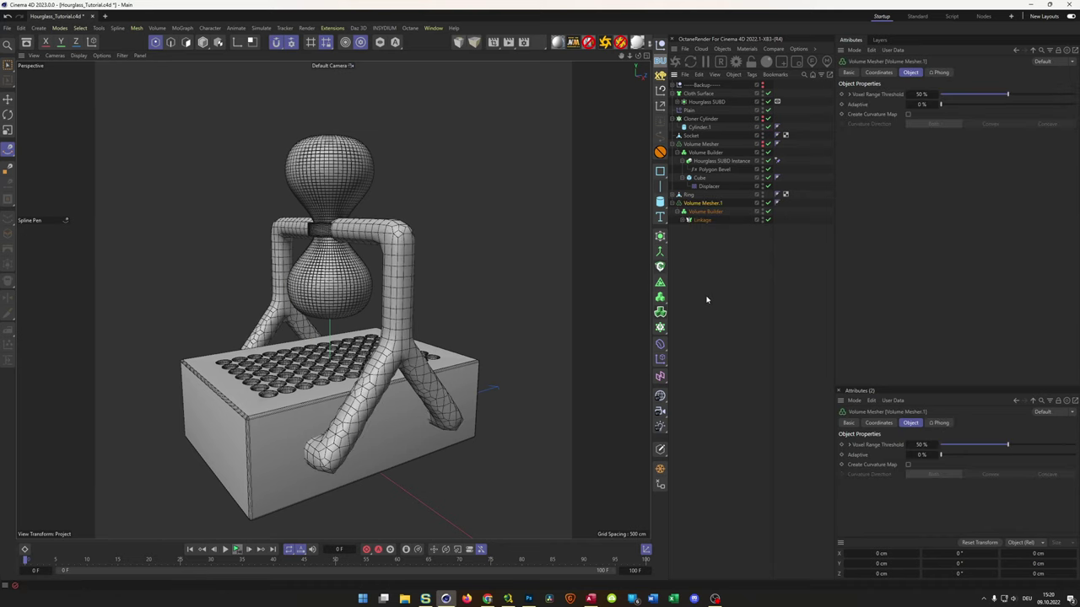
Set the Volume Builder's voxel size to 1 cm.
left_click(704, 211)
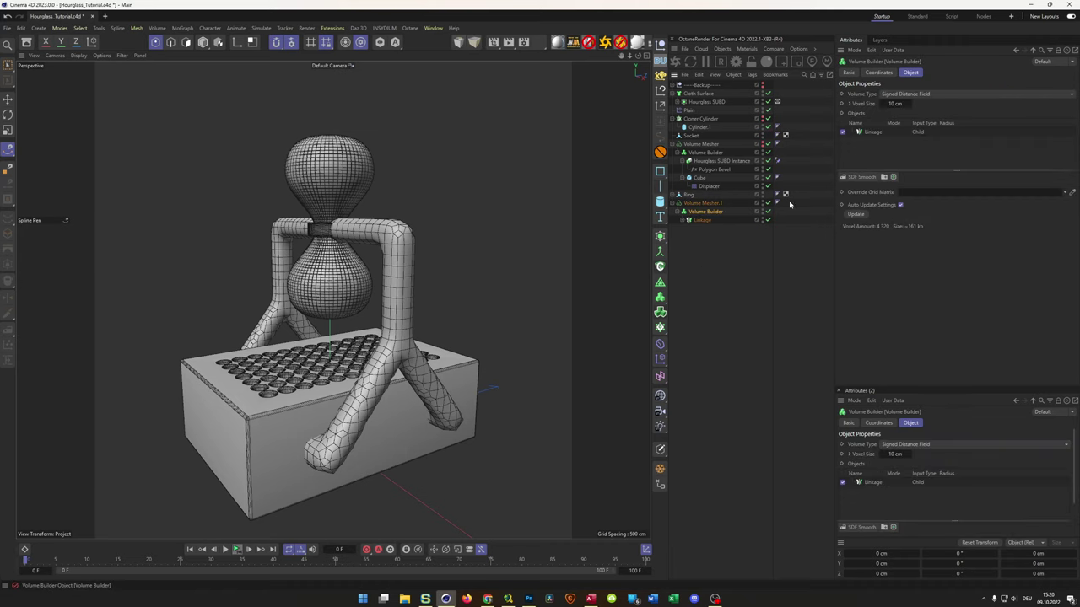
double_click(894, 103)
type("1")
key("Return")
scroll(460, 261, "up", 6)
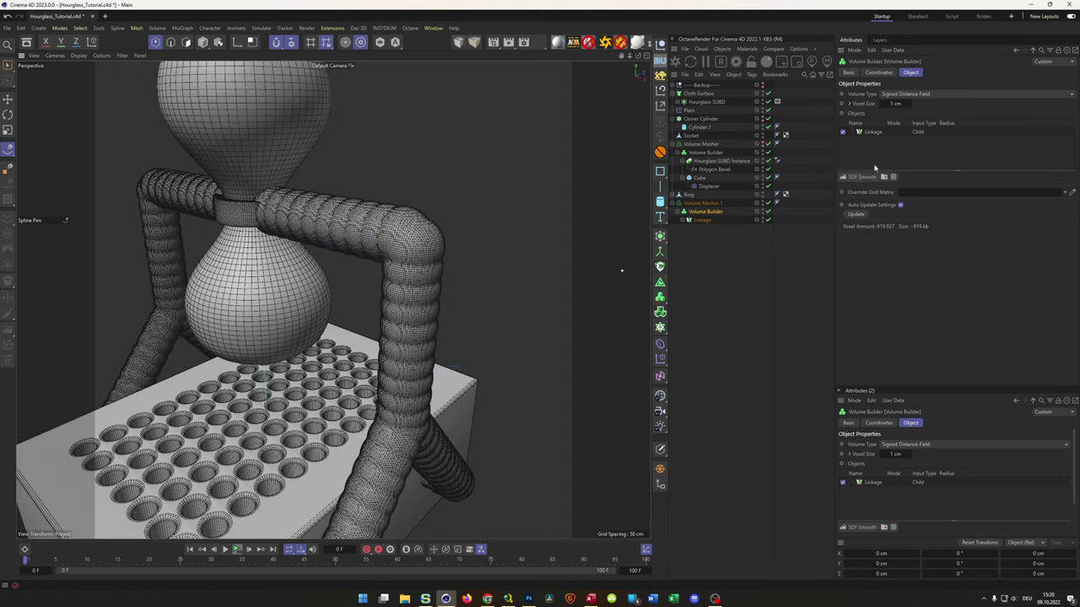
Give Linkage's SDF smoothing a 1.5 radius and density 5, then inspect the ring-and-rod joint.
left_click(875, 132)
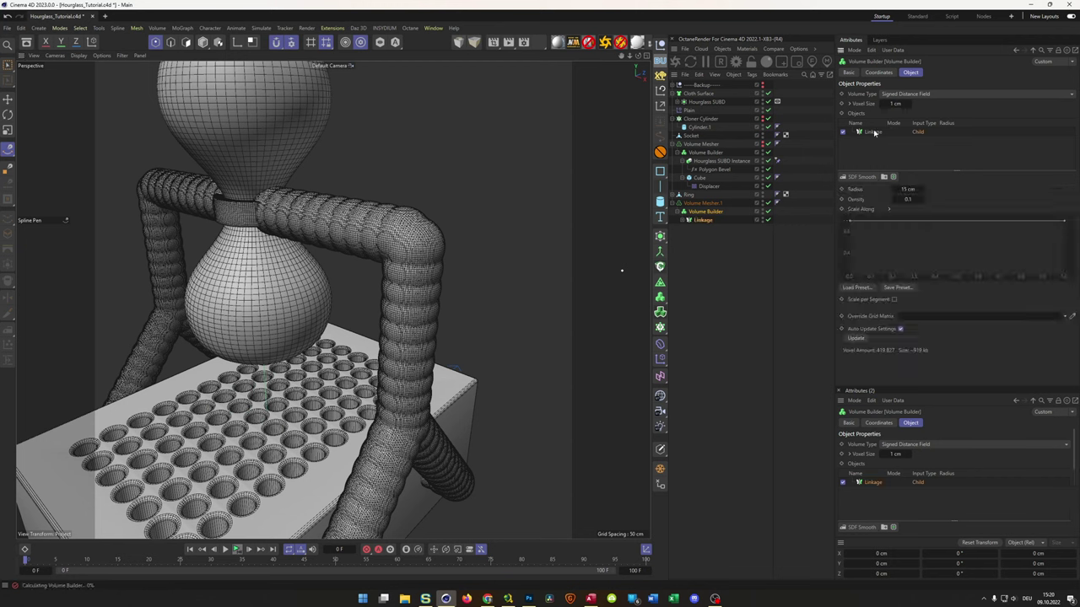
double_click(906, 189)
type("1.5")
key("Return")
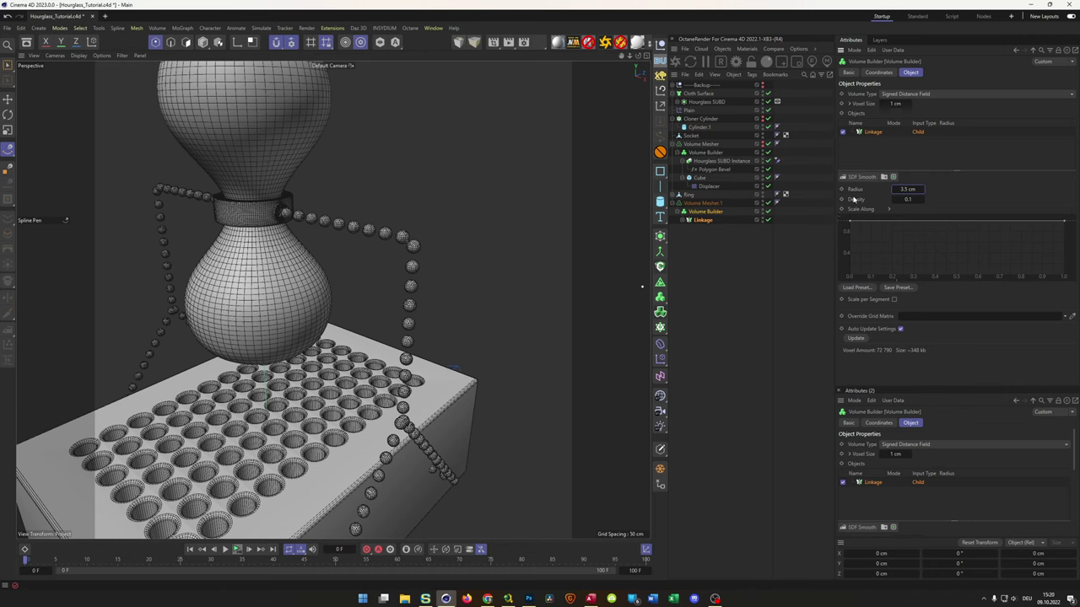
left_click(914, 199)
type("5")
key("Return")
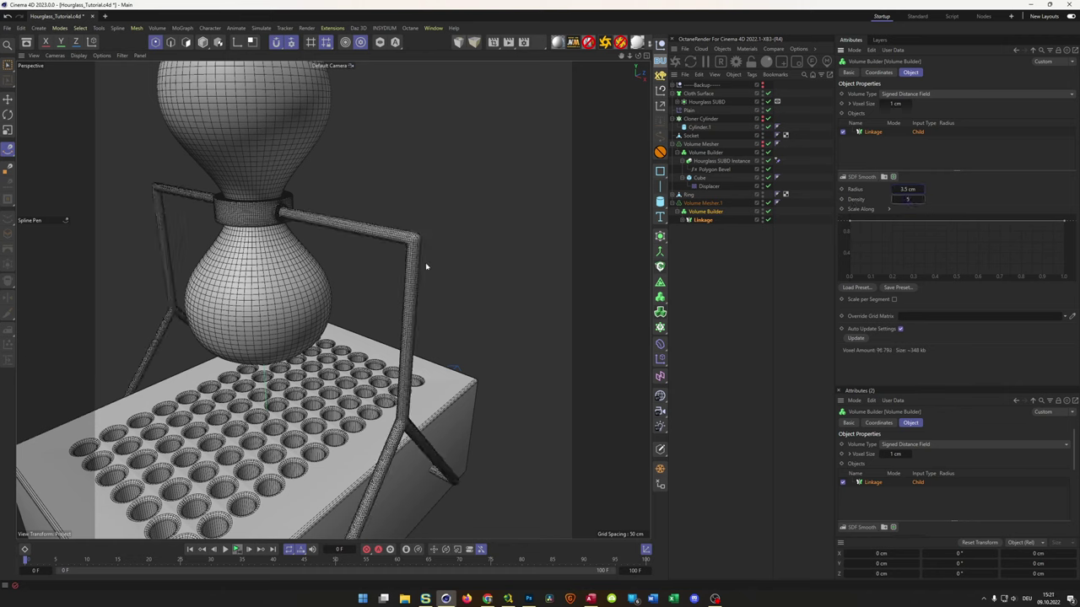
scroll(271, 207, "up", 8)
left_click_drag(427, 192, 354, 230, "alt")
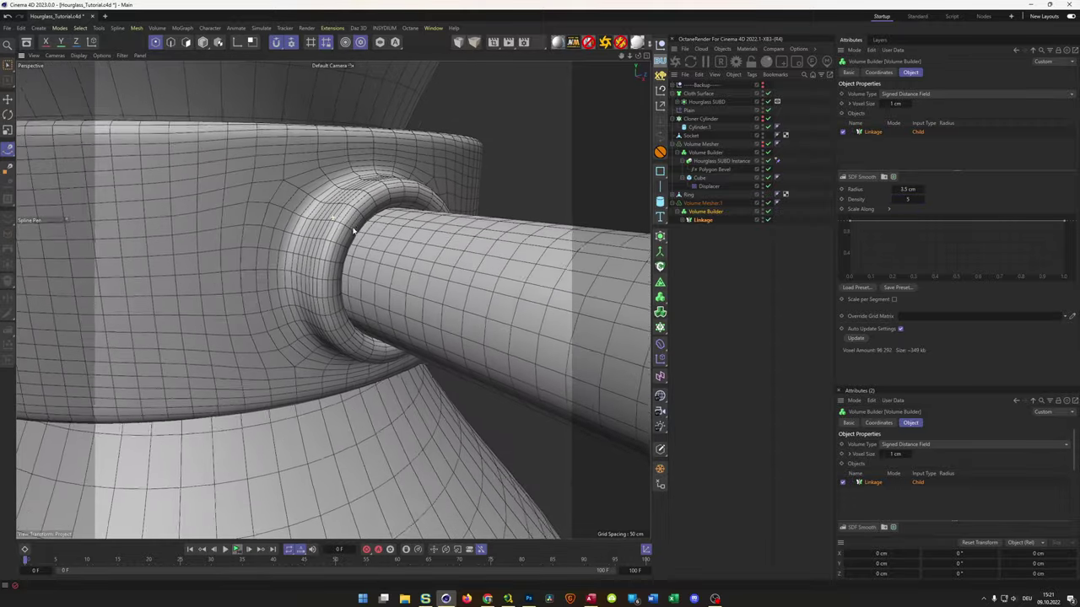
key("ctrl+shift+z")
key("ctrl+shift+z")
key("ctrl+shift+z")
key("ctrl+shift+z")
key("ctrl+shift+z")
key("ctrl+shift+z")
key("ctrl+shift+z")
key("ctrl+shift+z")
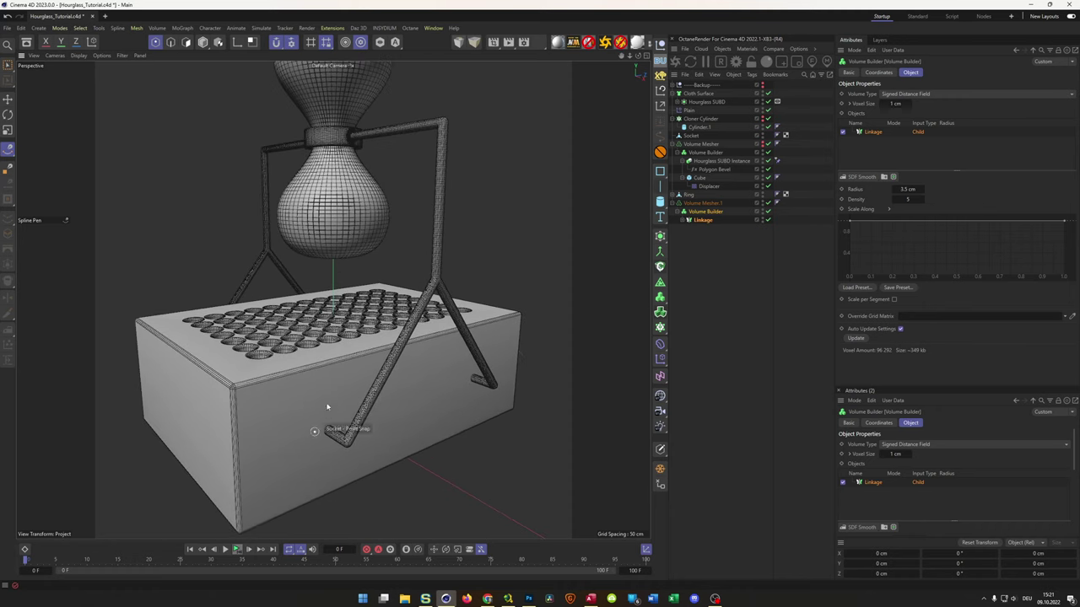
key("ctrl+shift+z")
key("ctrl+shift+z")
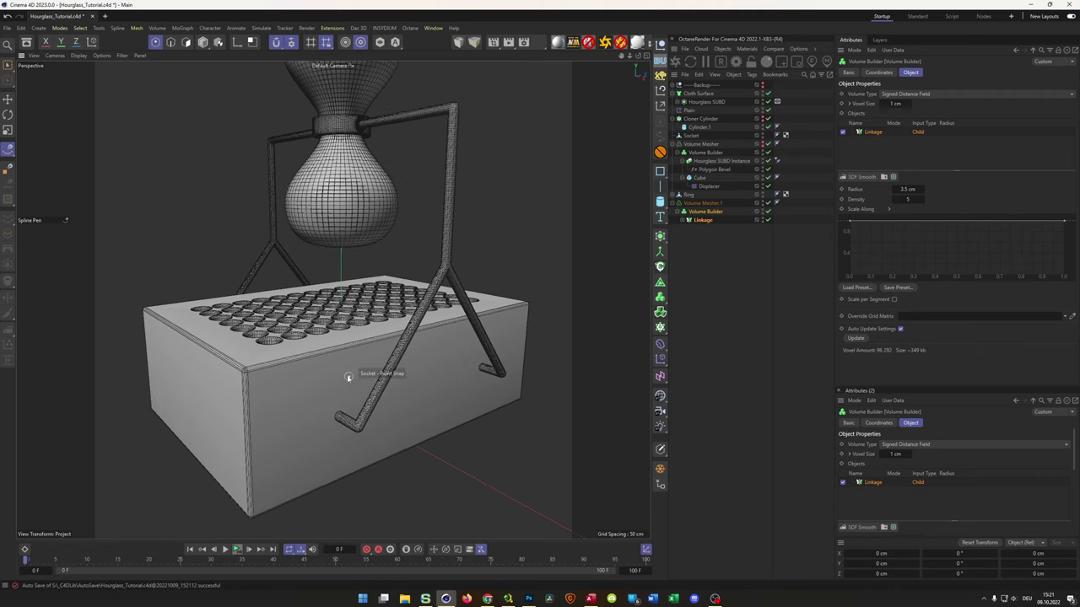
key("ctrl+shift+z")
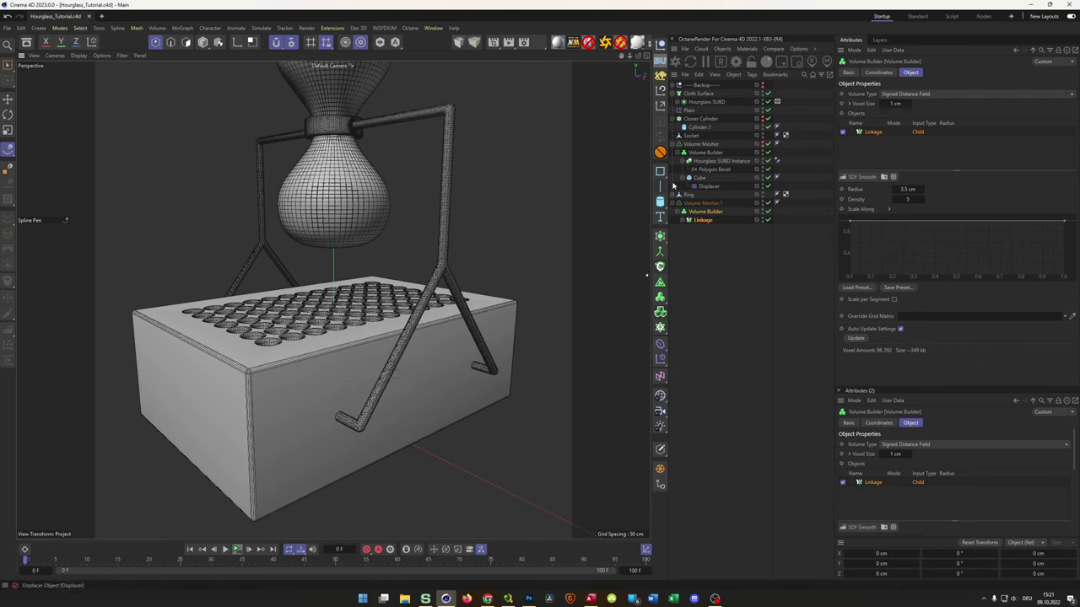
Add a Tube primitive oriented along +X.
left_click(660, 202)
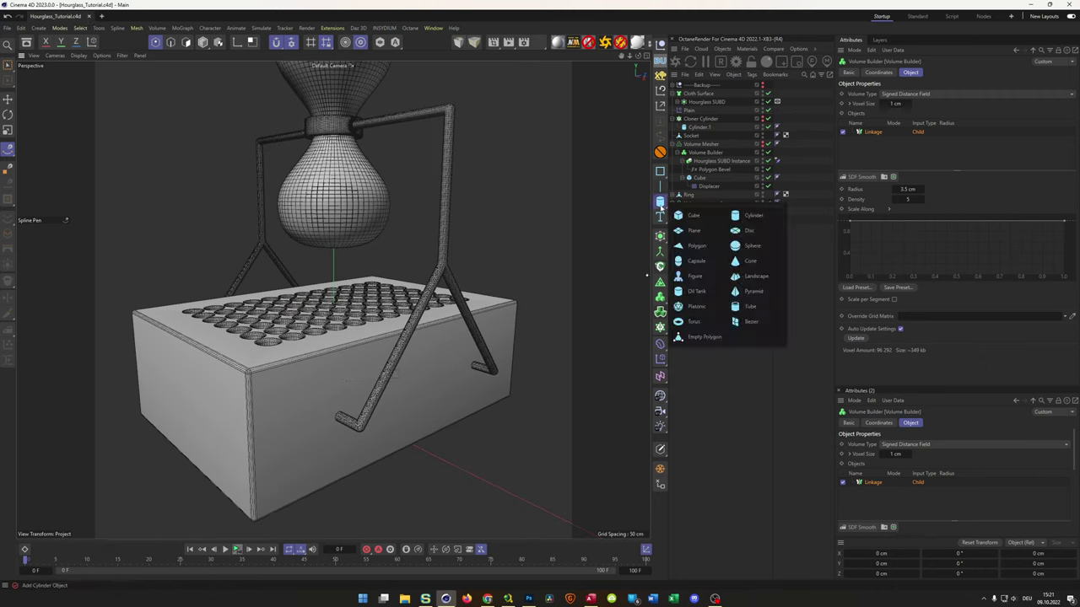
left_click(732, 306)
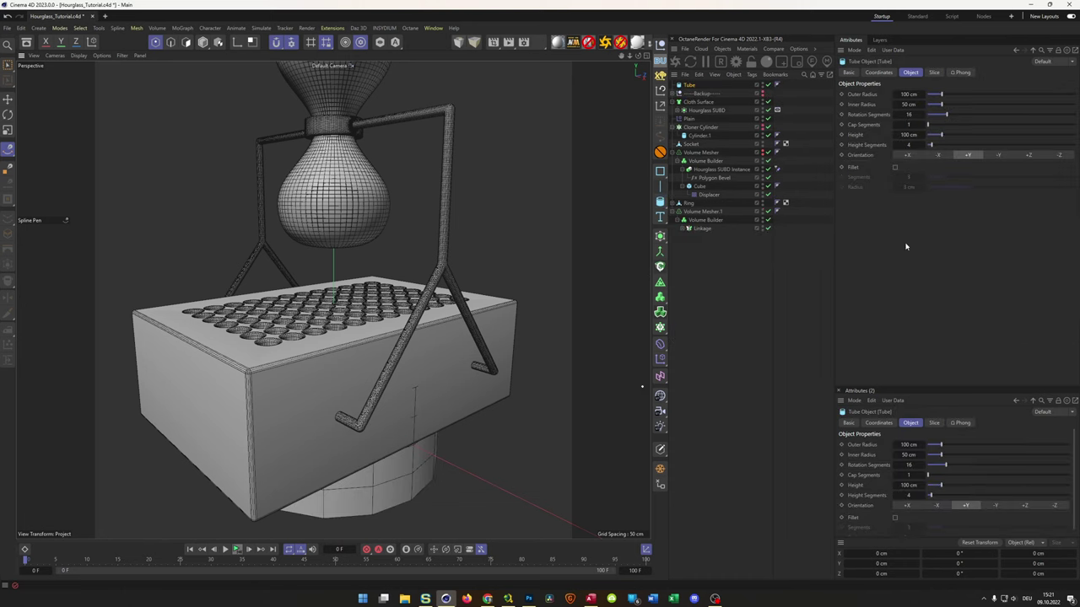
left_click(907, 156)
left_click_drag(366, 430, 299, 422, "alt")
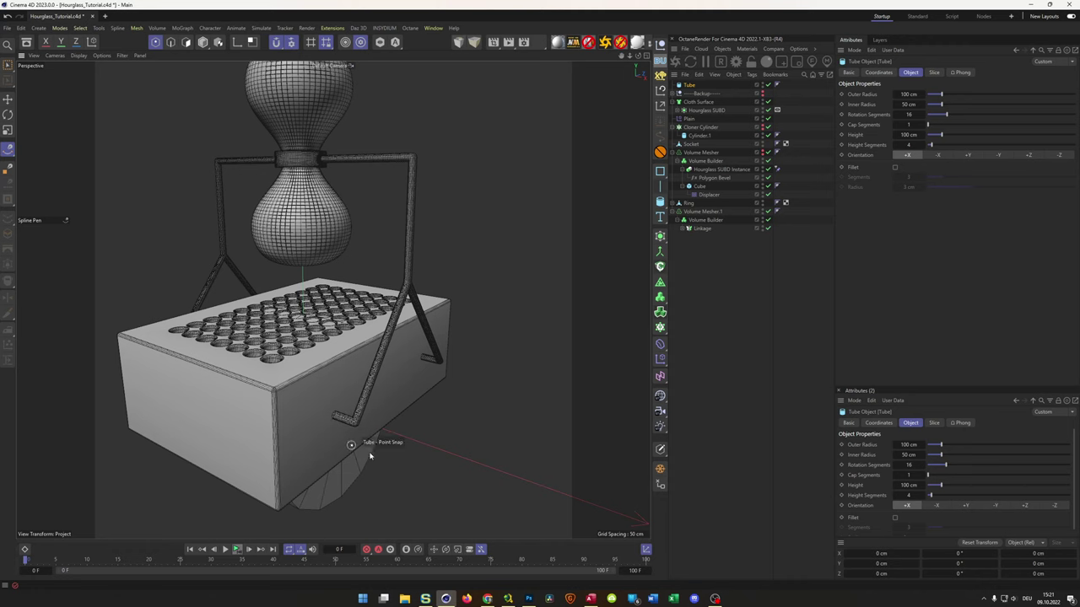
Move the tube out from under the box and shrink it to a small ring.
key("e")
left_click_drag(361, 430, 536, 469)
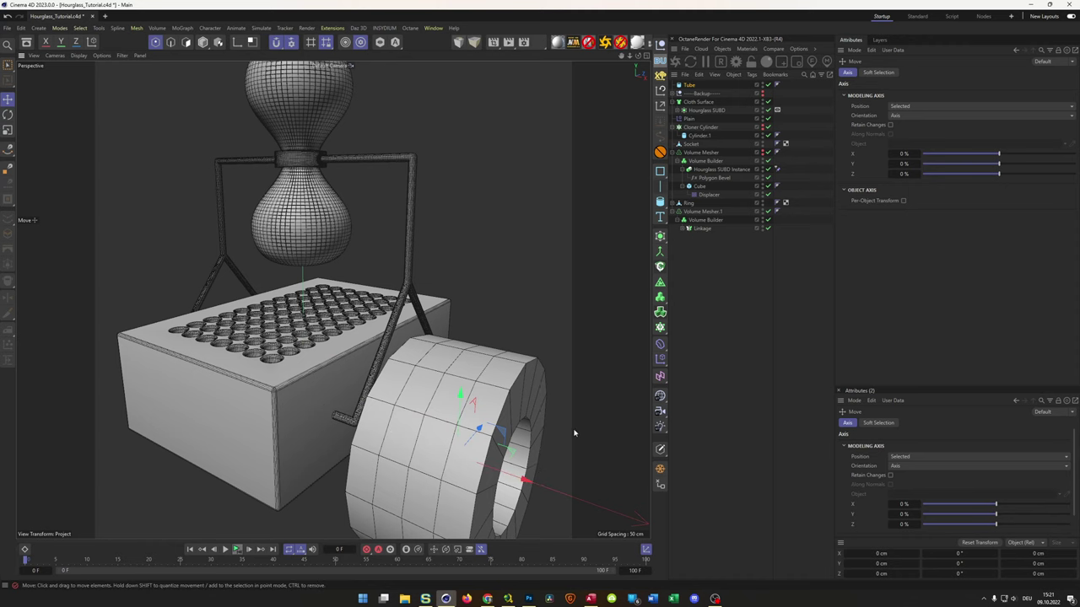
key("t")
left_click_drag(571, 410, 309, 497)
middle_click(345, 496)
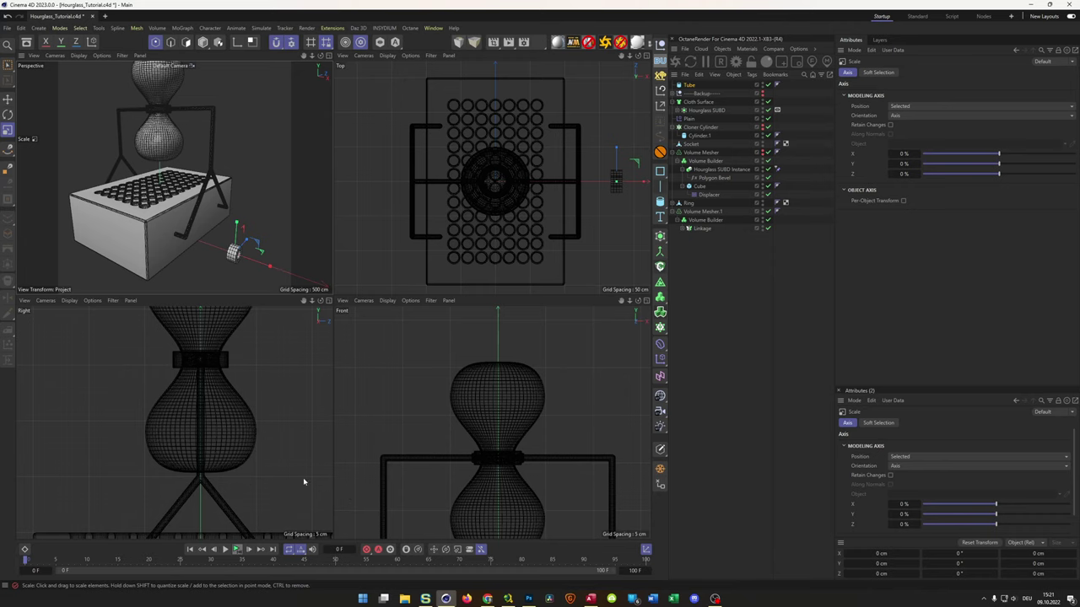
middle_click(303, 478)
scroll(337, 472, "down", 5)
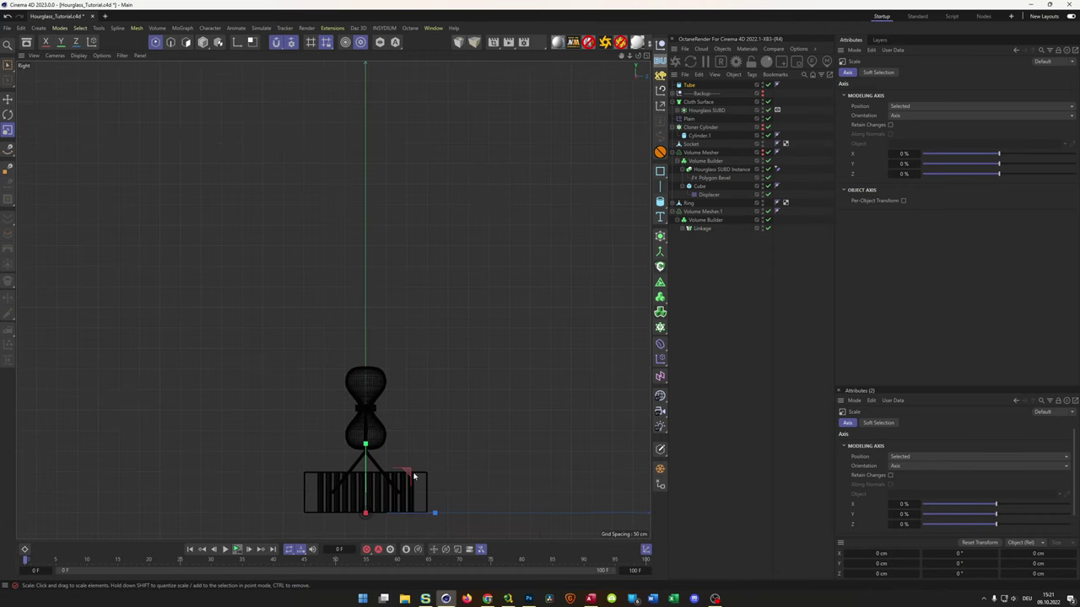
scroll(348, 513, "up", 8)
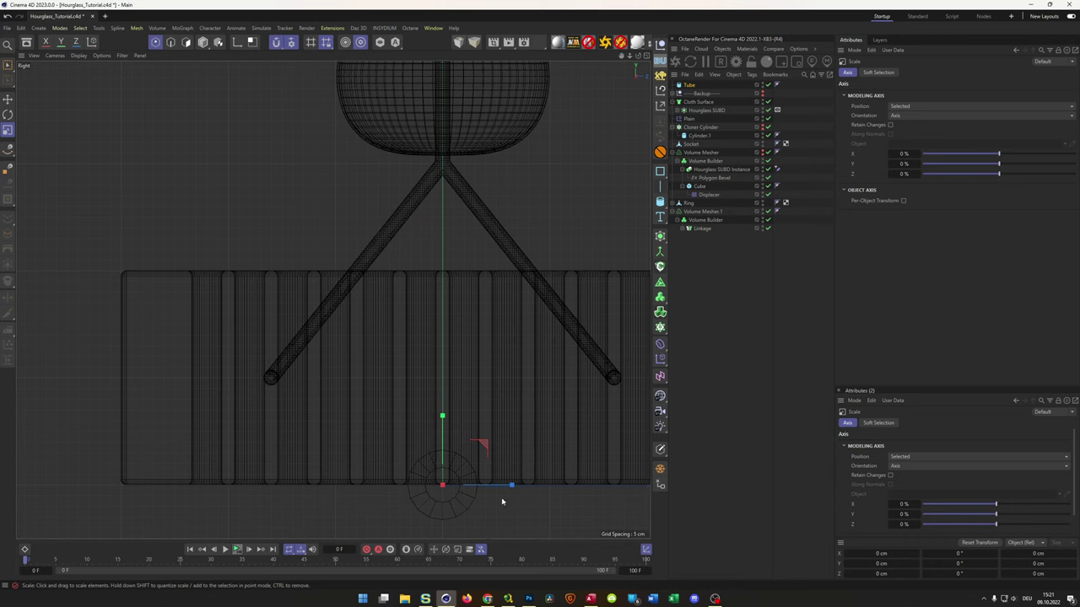
Position the tube at the rod's foot, raised 45 cm, and move it below Linkage.
key("e")
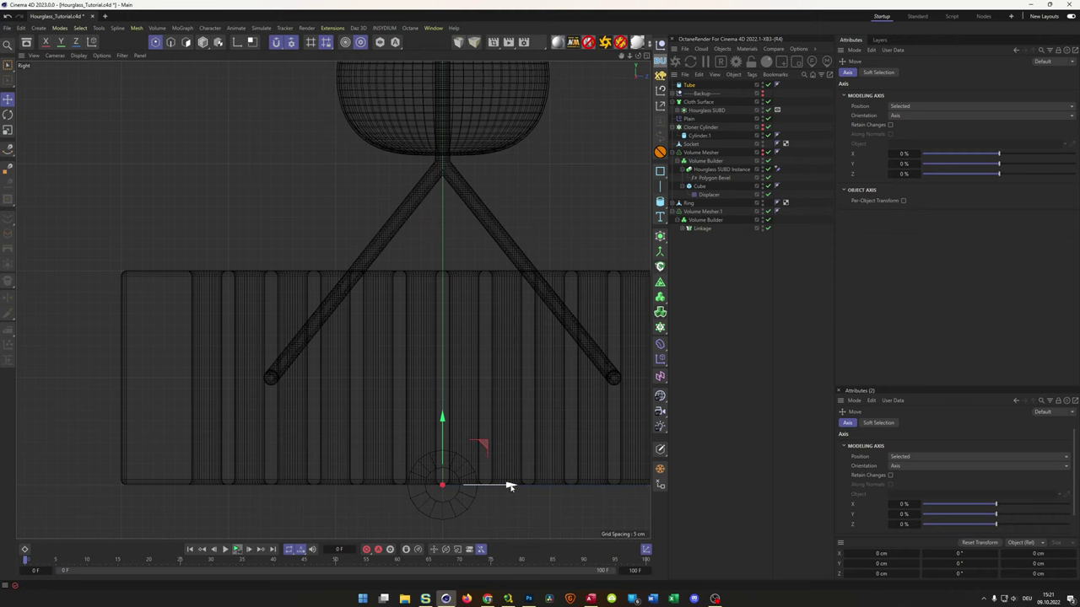
left_click_drag(510, 486, 340, 484)
scroll(381, 387, "up", 5)
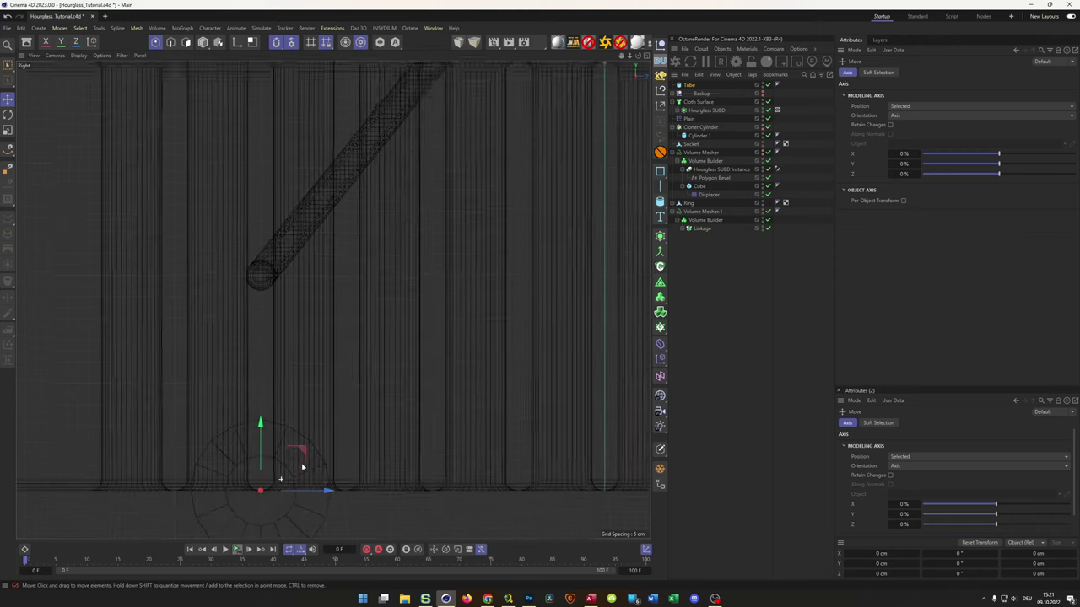
scroll(319, 415, "up", 3)
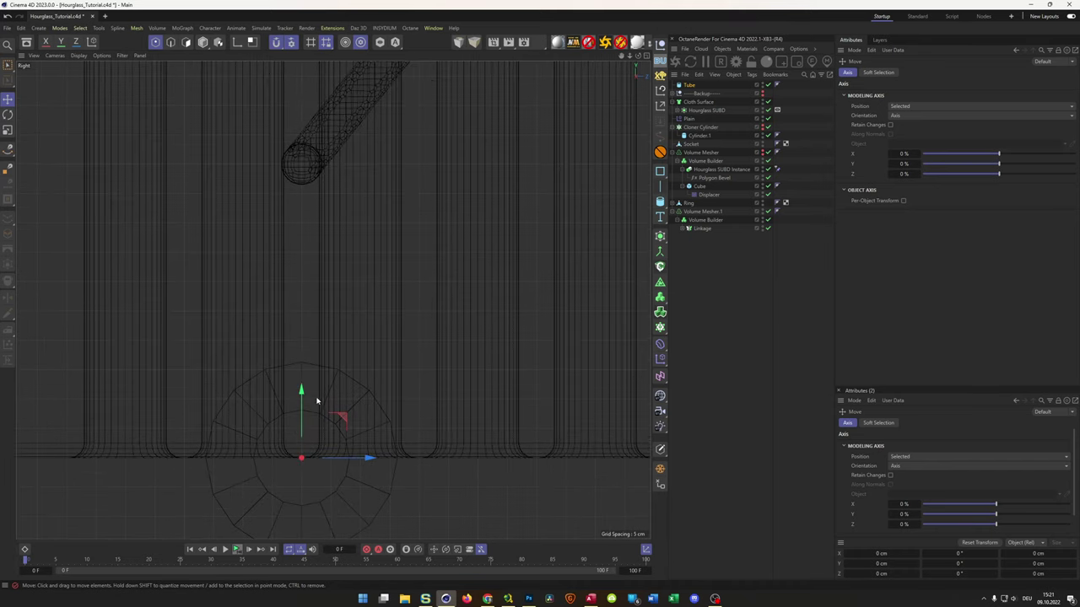
left_click_drag(301, 389, 313, 115)
middle_click_drag(312, 177, 340, 384)
scroll(340, 381, "up", 3)
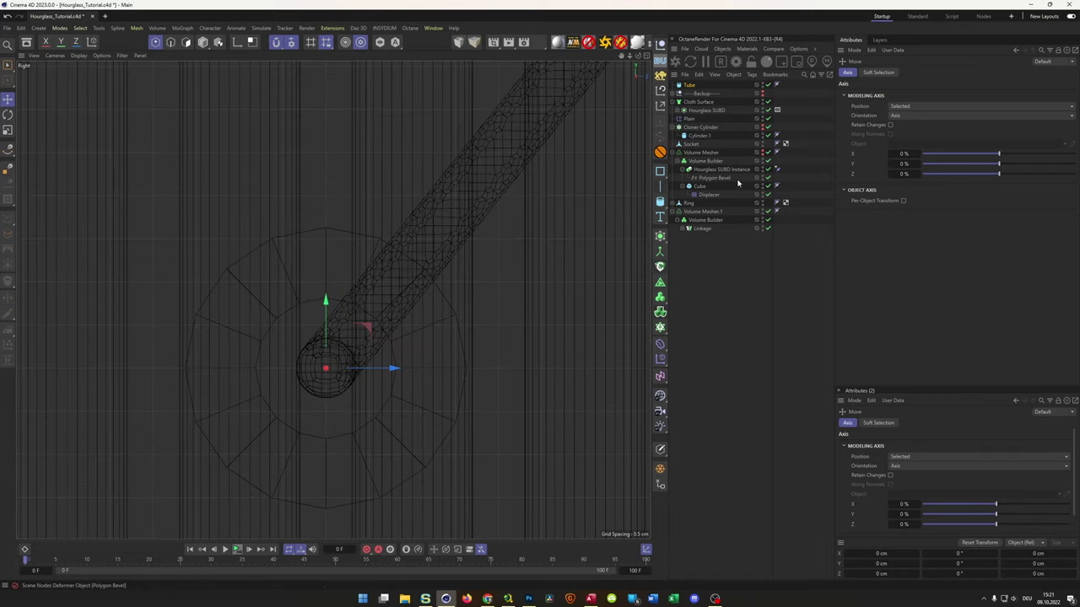
left_click_drag(690, 85, 698, 233)
Adjust the tube's inner radius and set its outer radius to 8 cm.
left_click(908, 104)
type("16.3")
key("Return")
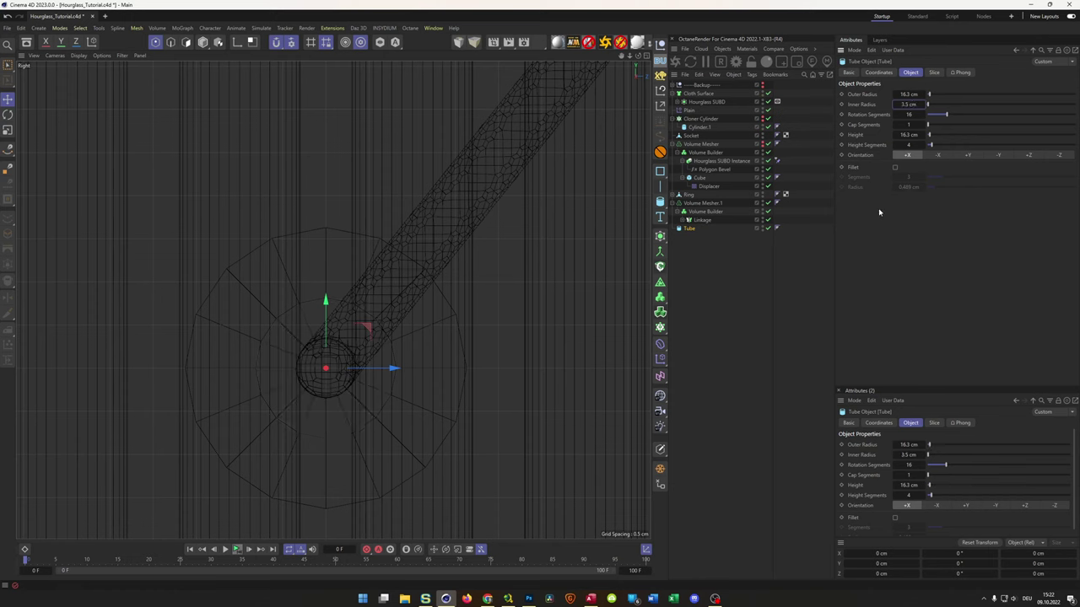
left_click(909, 93)
type("6")
key("Return")
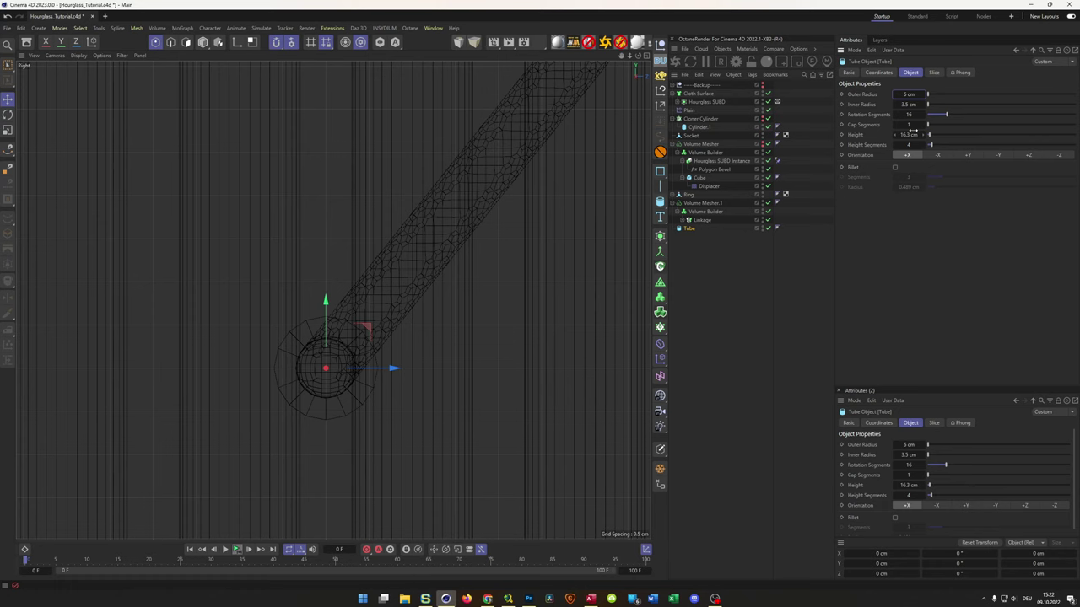
type("8")
key("Return")
Set the tube's height to 5 cm.
middle_click(186, 258)
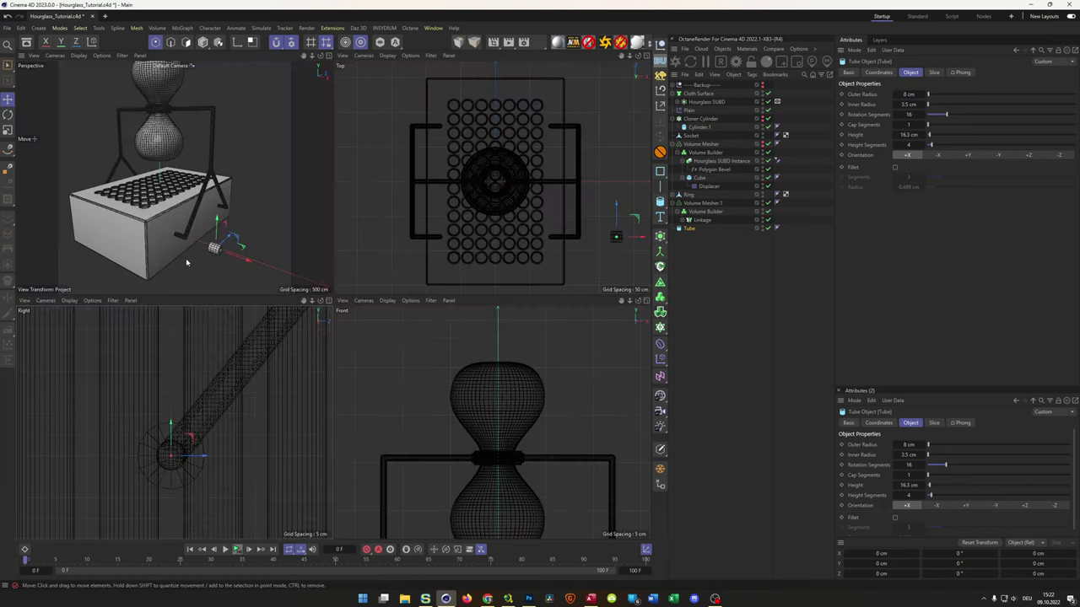
middle_click(186, 258)
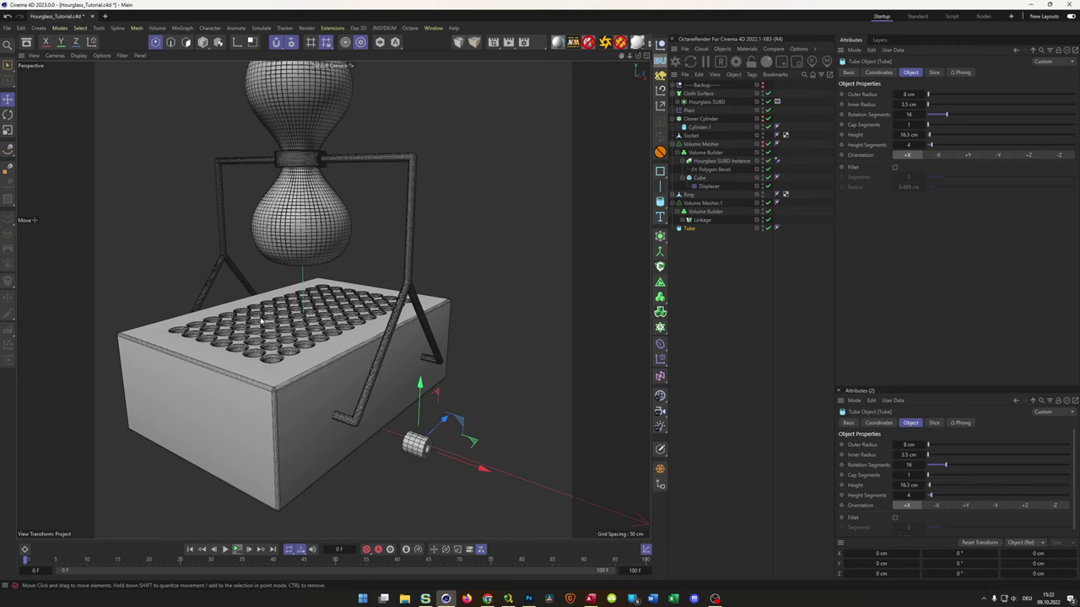
left_click(916, 145)
key("shift+Tab")
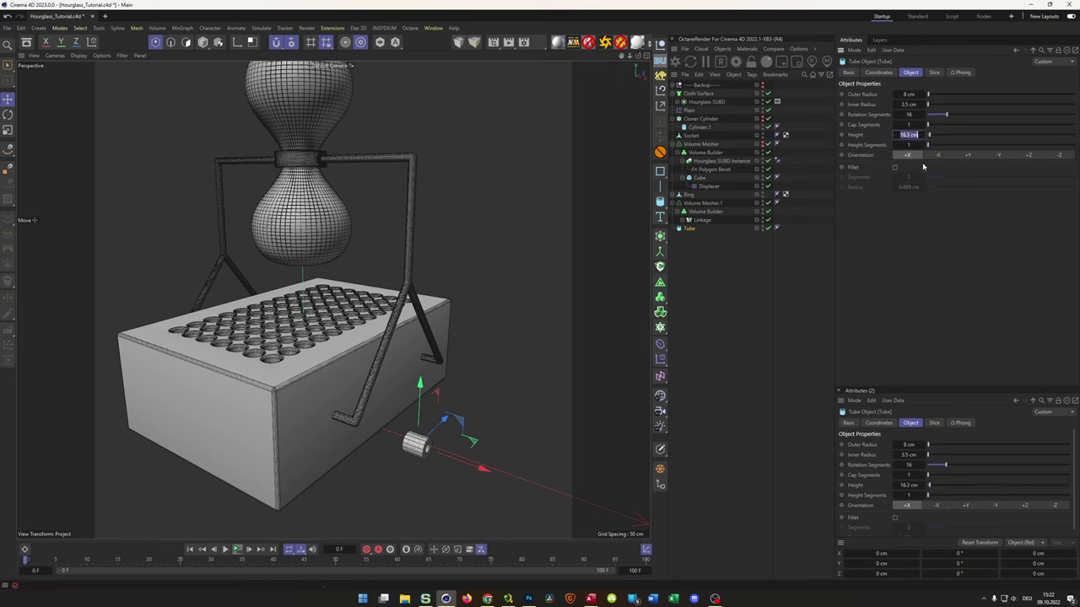
type("5")
key("Return")
In the Front view, slide the tube along X onto the rod end and check other views.
middle_click(481, 472)
middle_click(393, 441)
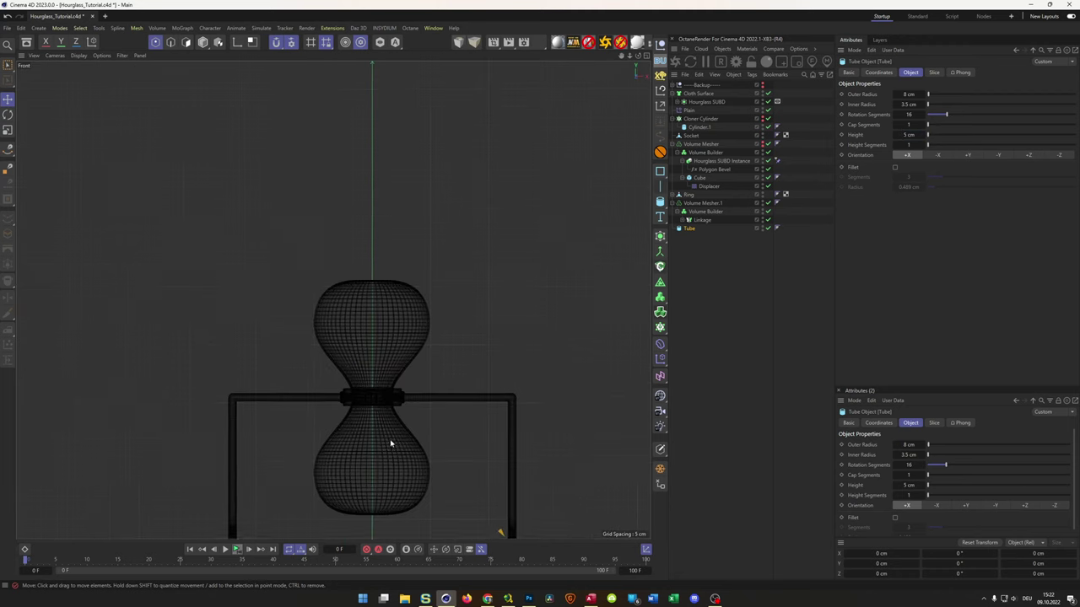
middle_click_drag(390, 443, 338, 225)
scroll(446, 412, "up", 8)
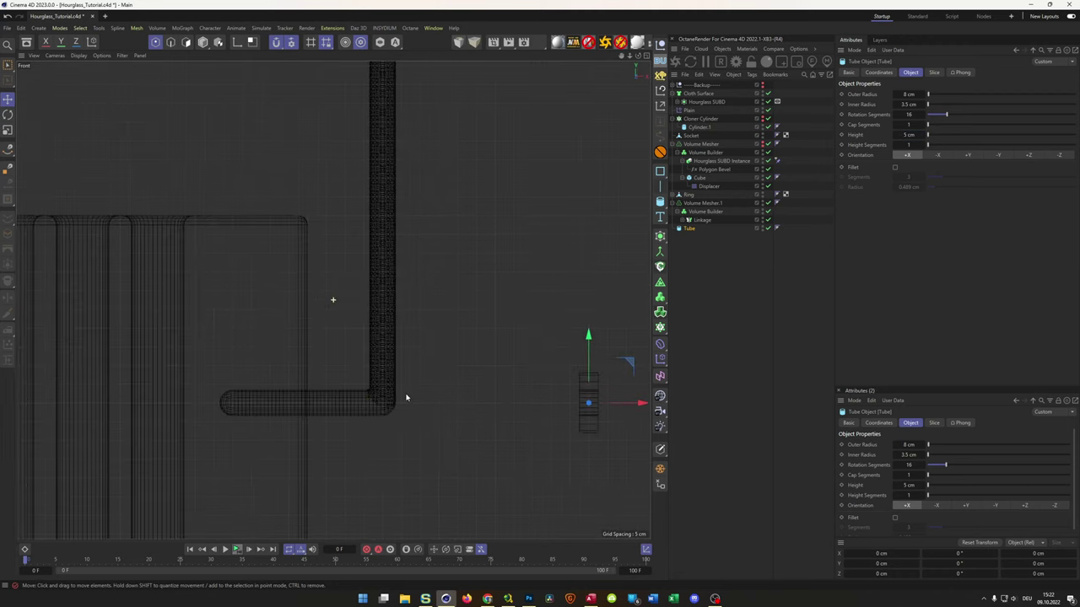
left_click_drag(634, 402, 369, 423)
scroll(356, 384, "up", 6)
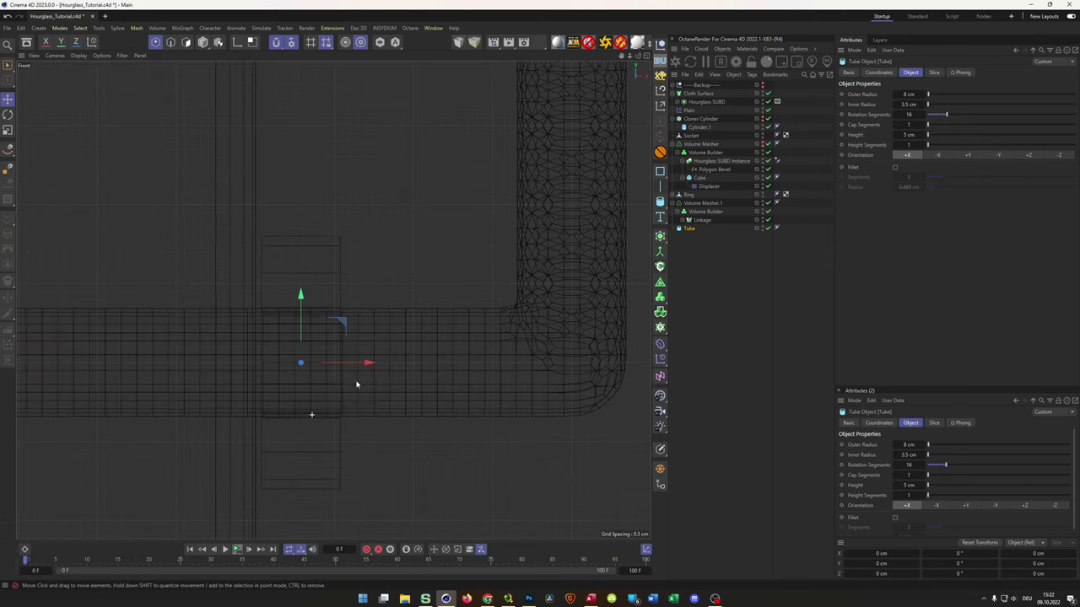
left_click_drag(366, 362, 364, 364)
middle_click(501, 361)
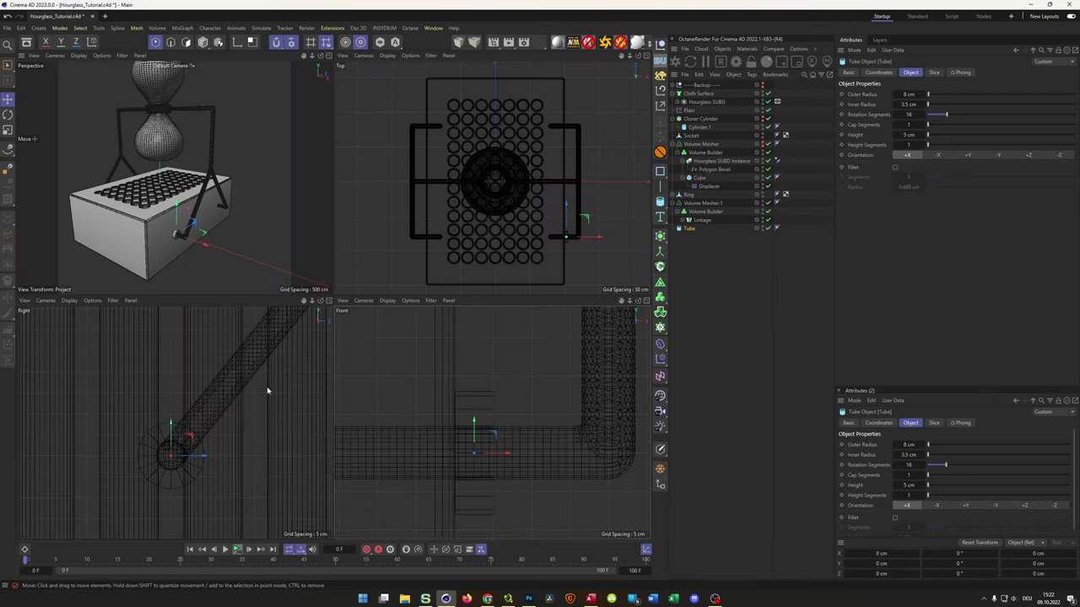
middle_click(267, 388)
scroll(342, 368, "up", 2)
middle_click(504, 298)
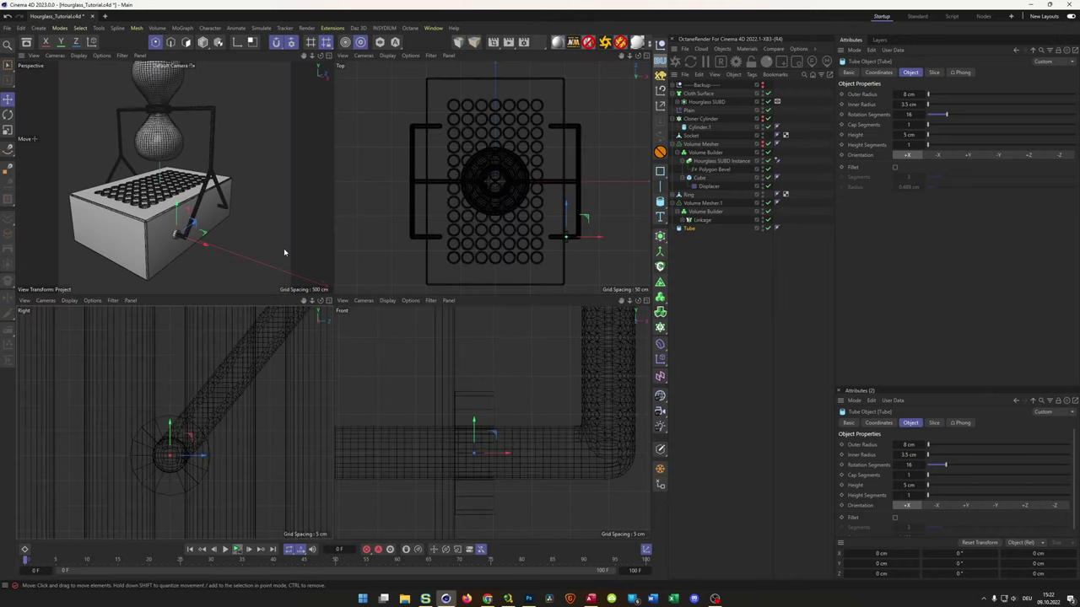
middle_click(283, 248)
scroll(322, 409, "up", 5)
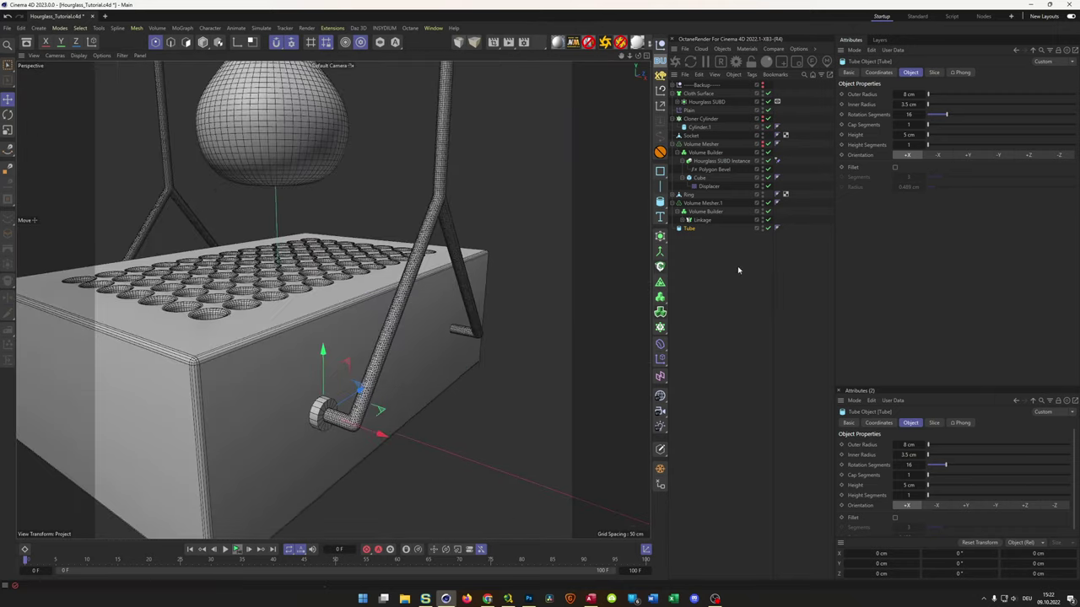
Give the Tube a 10 cm outer radius, enable Fillet, and use 50 rotation segments.
left_click(906, 96)
type("10")
key("Return")
left_click(895, 167)
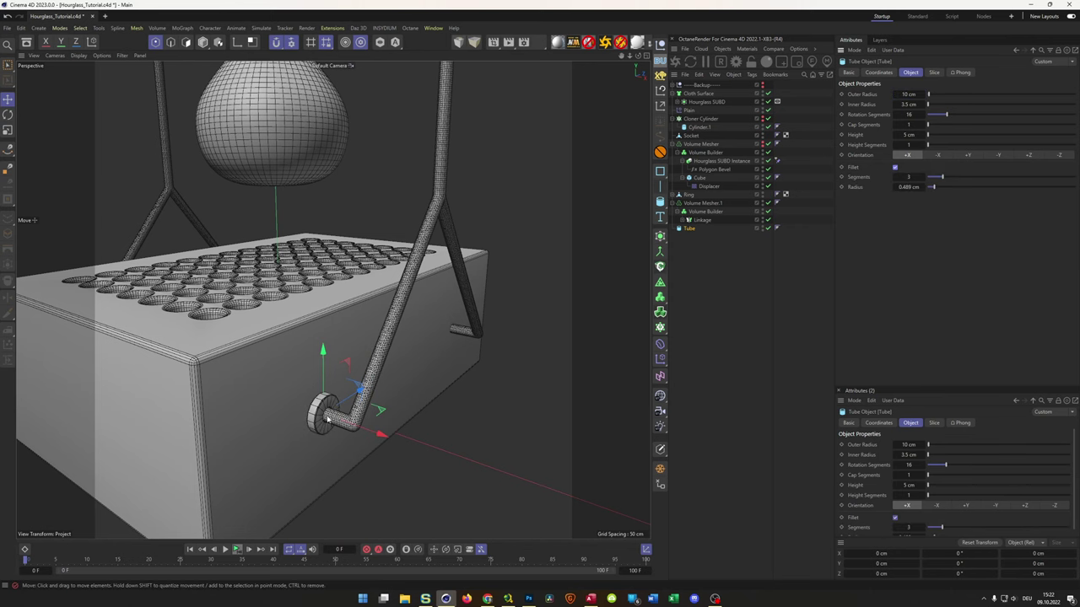
scroll(374, 385, "up", 5)
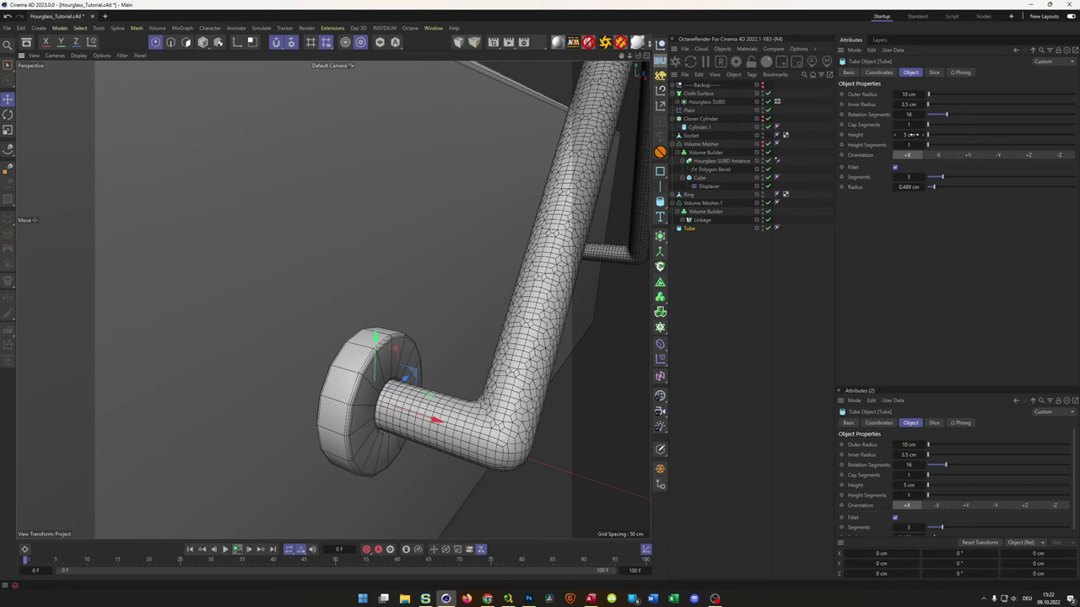
double_click(909, 114)
type("50")
key("Return")
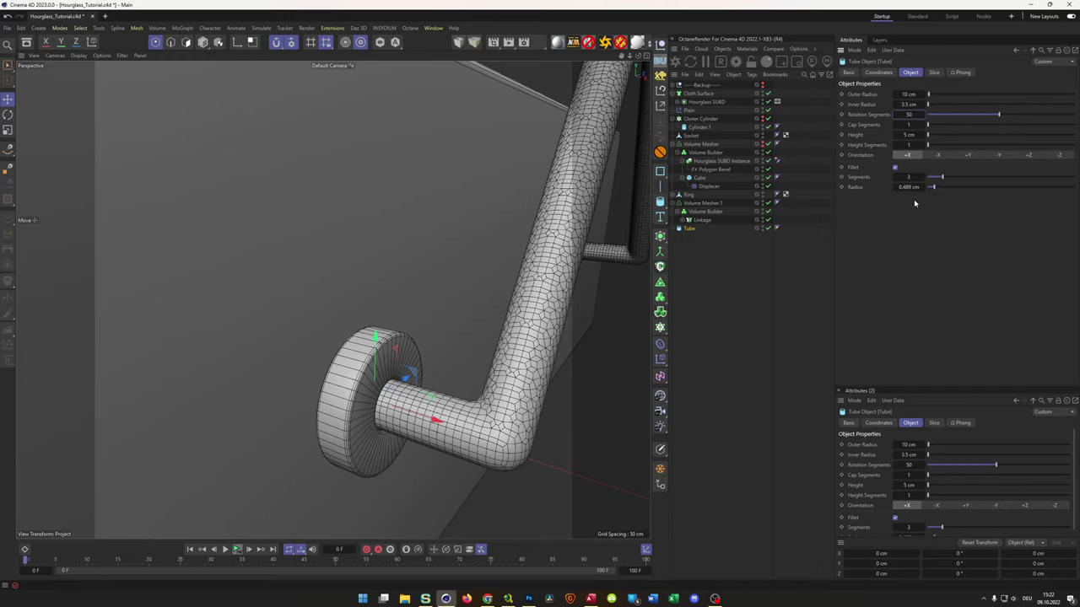
scroll(375, 422, "up", 5)
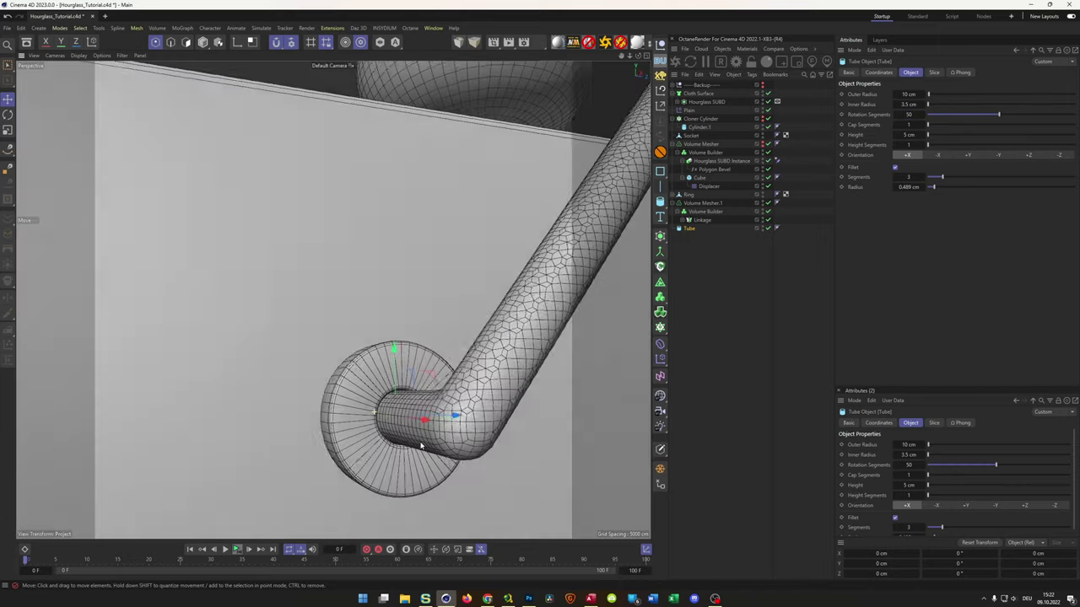
scroll(375, 422, "down", 5)
scroll(375, 422, "down", 10)
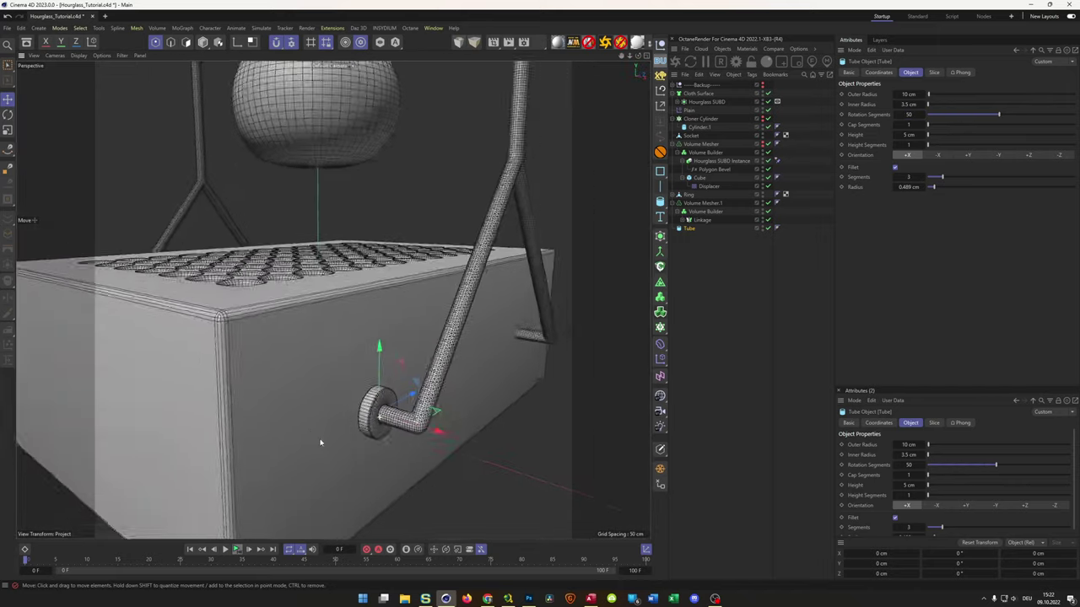
left_click_drag(300, 447, 245, 405, "alt")
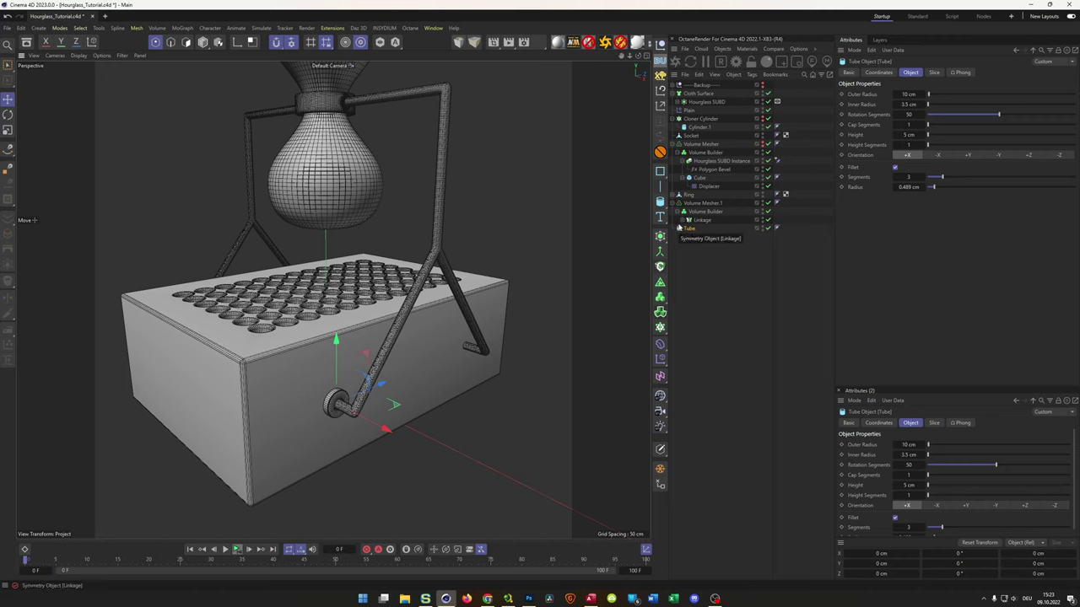
Duplicate the Linkage group, delete its spline copy, and put the Tube under the copied Symmetry.
left_click_drag(687, 228, 680, 213)
left_click_drag(691, 222, 698, 263, "ctrl")
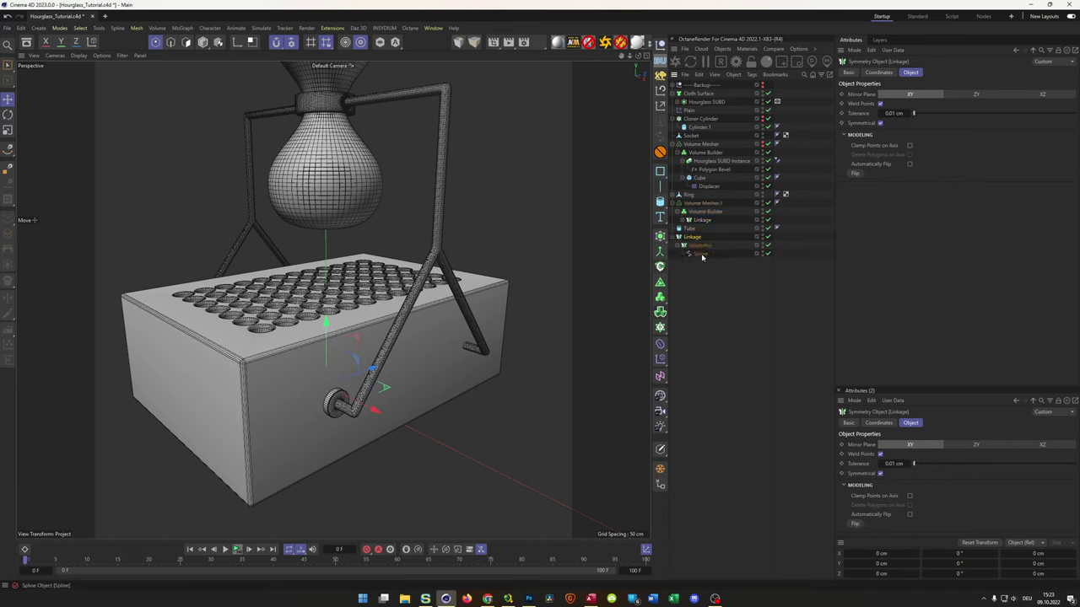
left_click(700, 254)
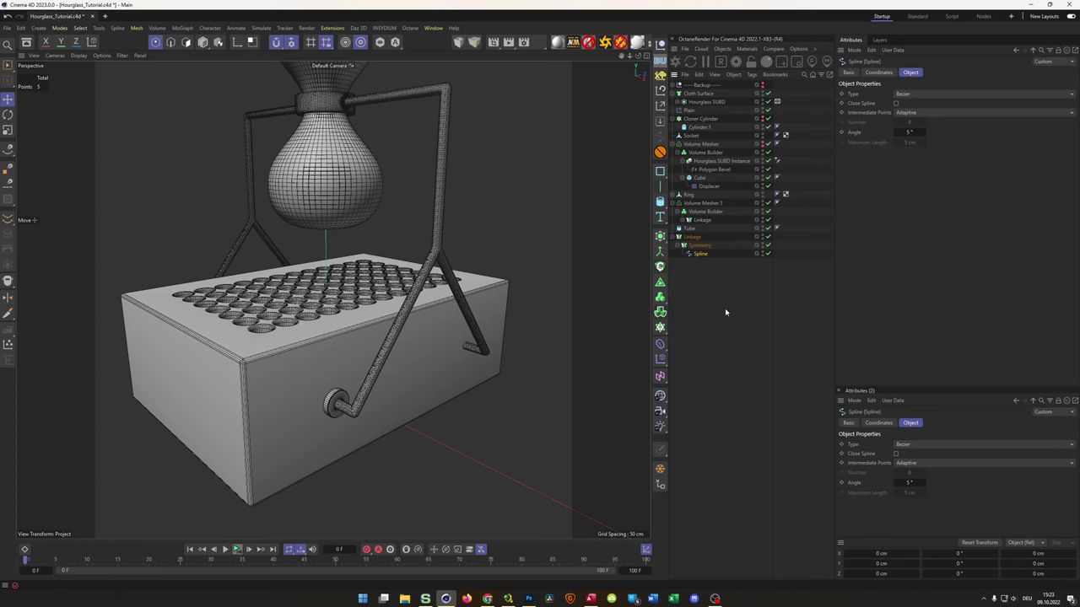
key("Delete")
left_click_drag(692, 230, 701, 245)
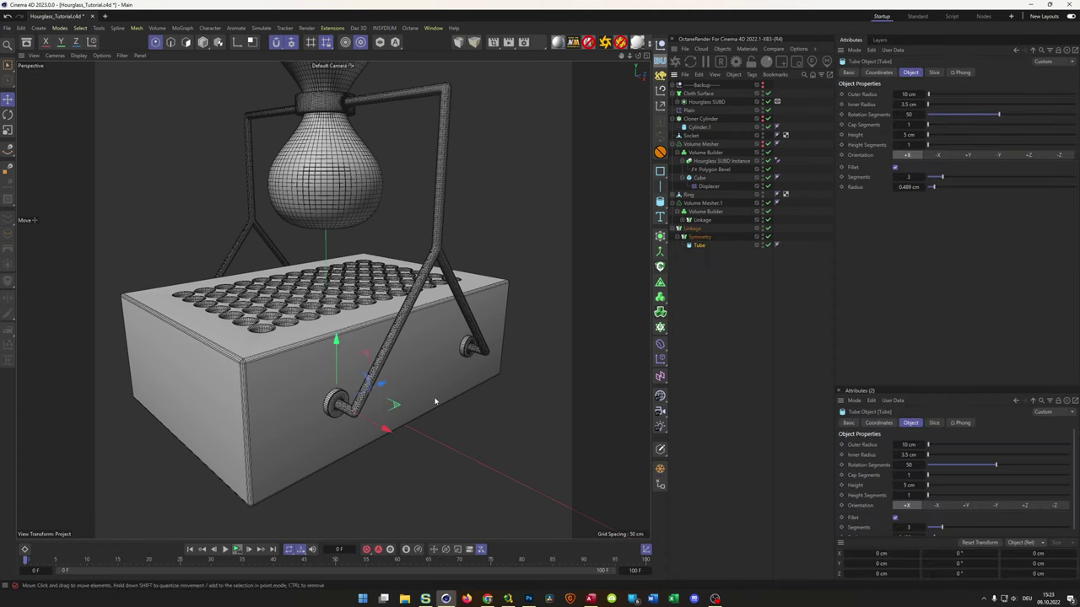
left_click_drag(259, 330, 342, 354, "alt")
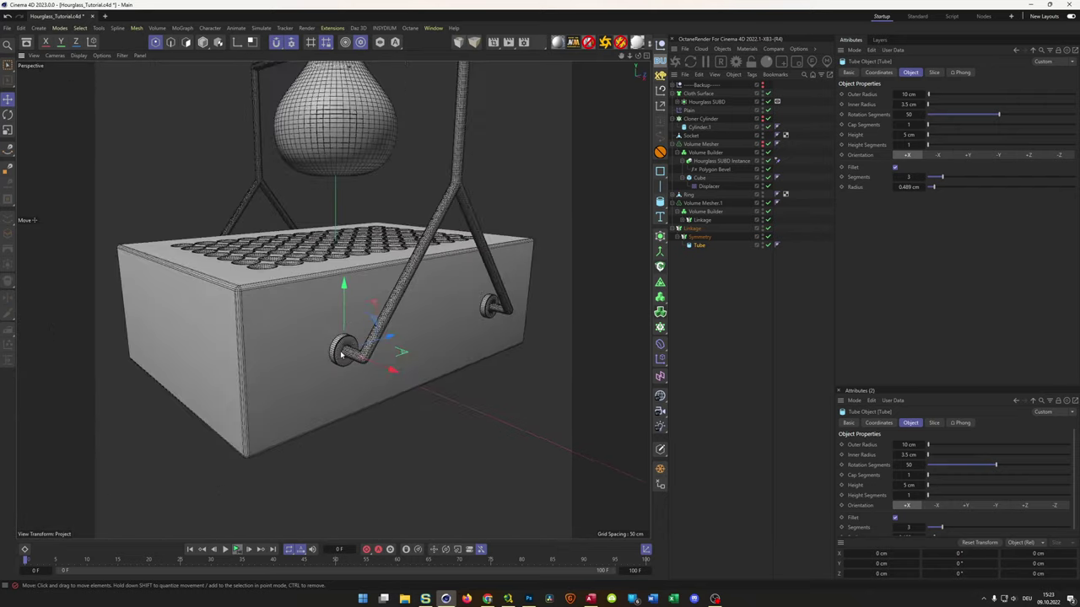
Rename the copied group to 'Socket Side Things'.
left_click(678, 229)
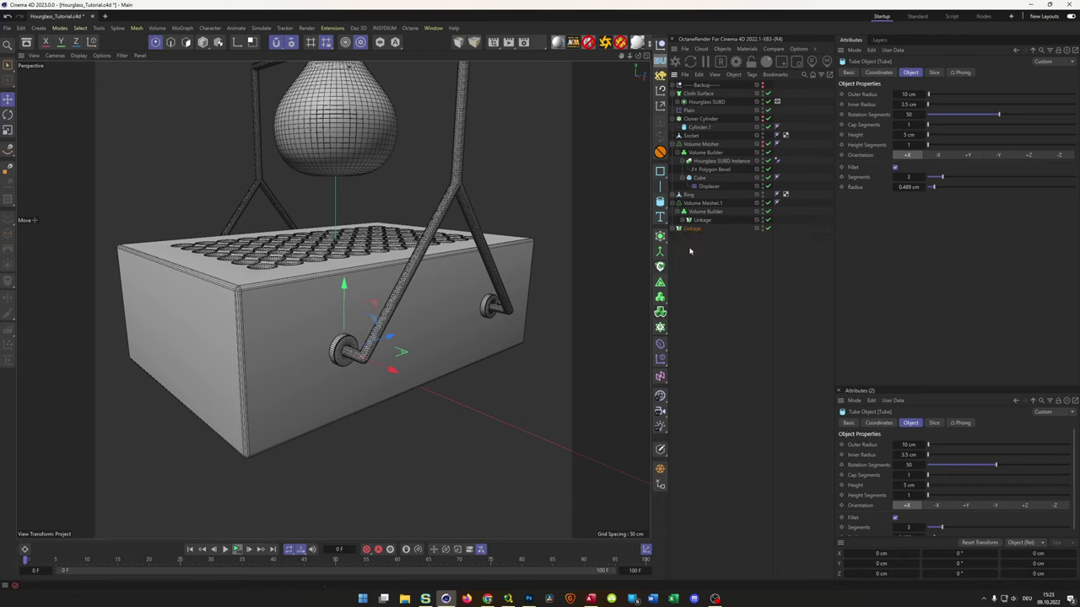
left_click(693, 229)
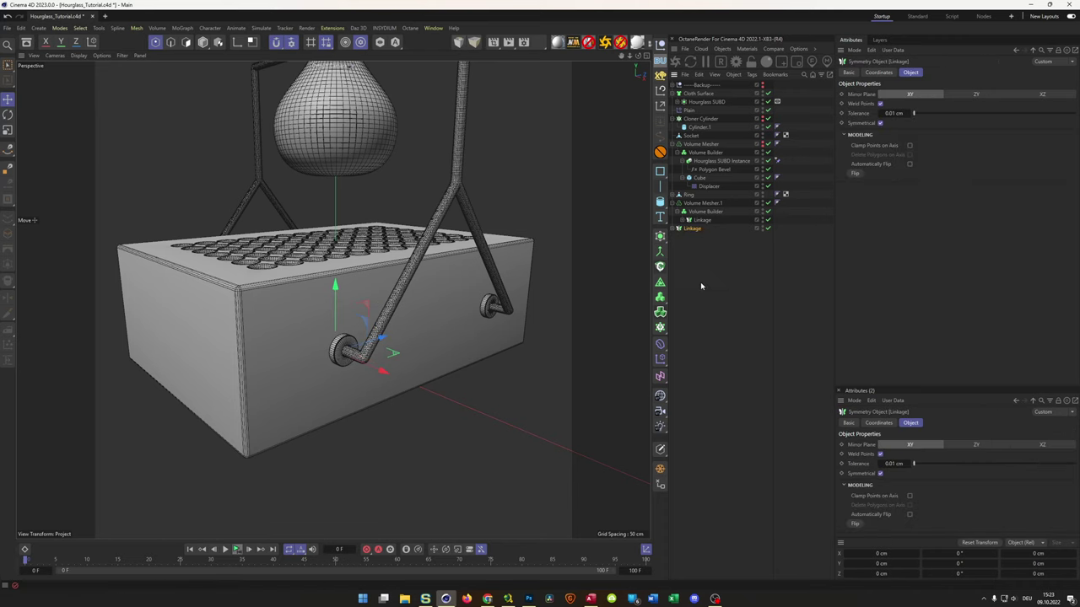
double_click(694, 230)
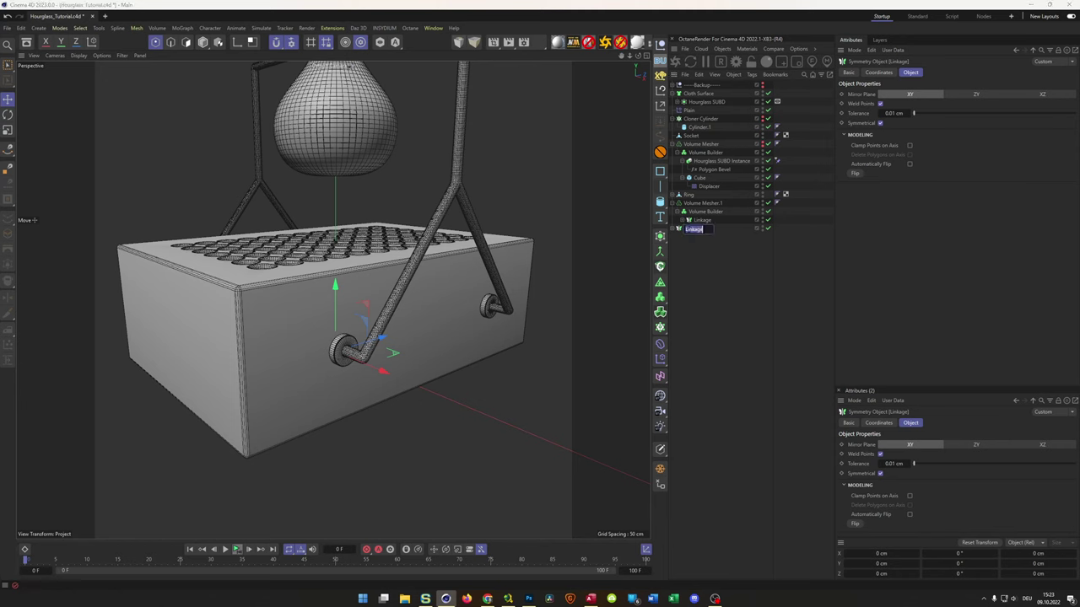
type("S")
type("ocket Side Things")
key("Return")
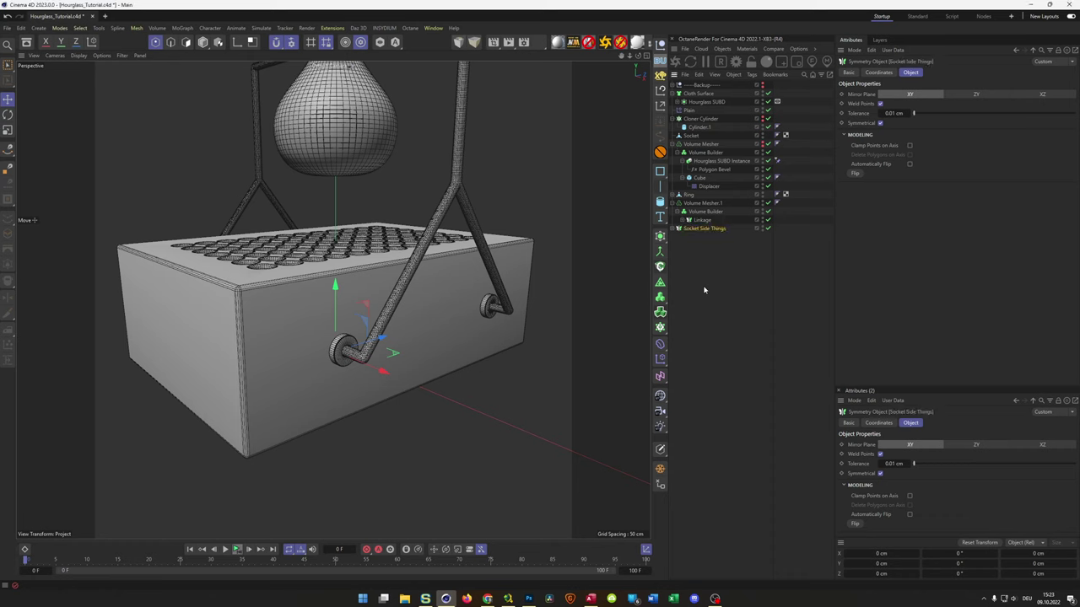
Save the file and expand the original Linkage group.
key("ctrl+s")
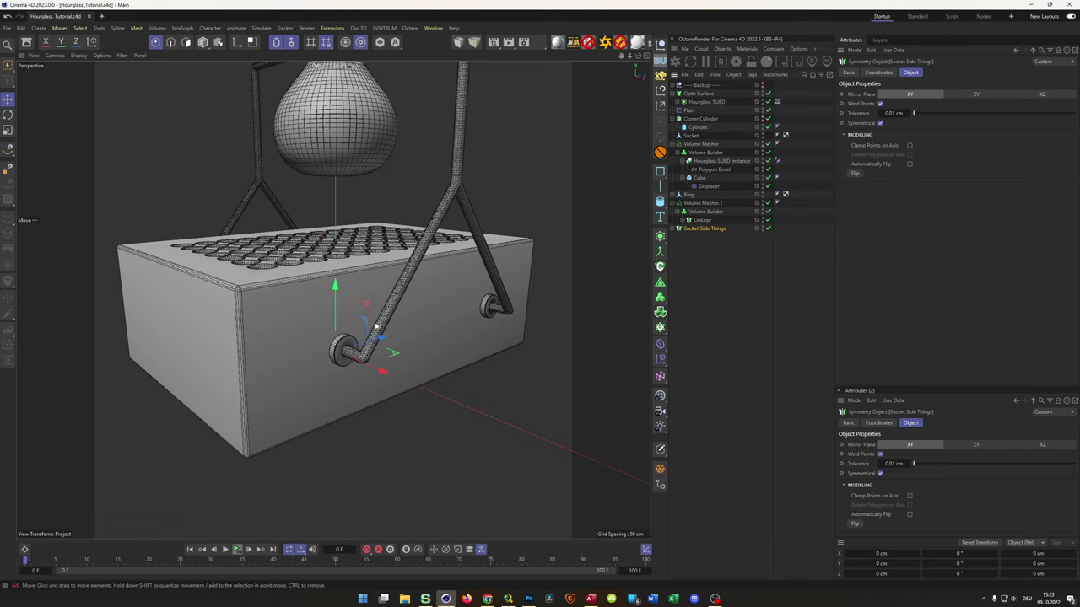
scroll(356, 360, "up", 4)
scroll(382, 348, "down", 6)
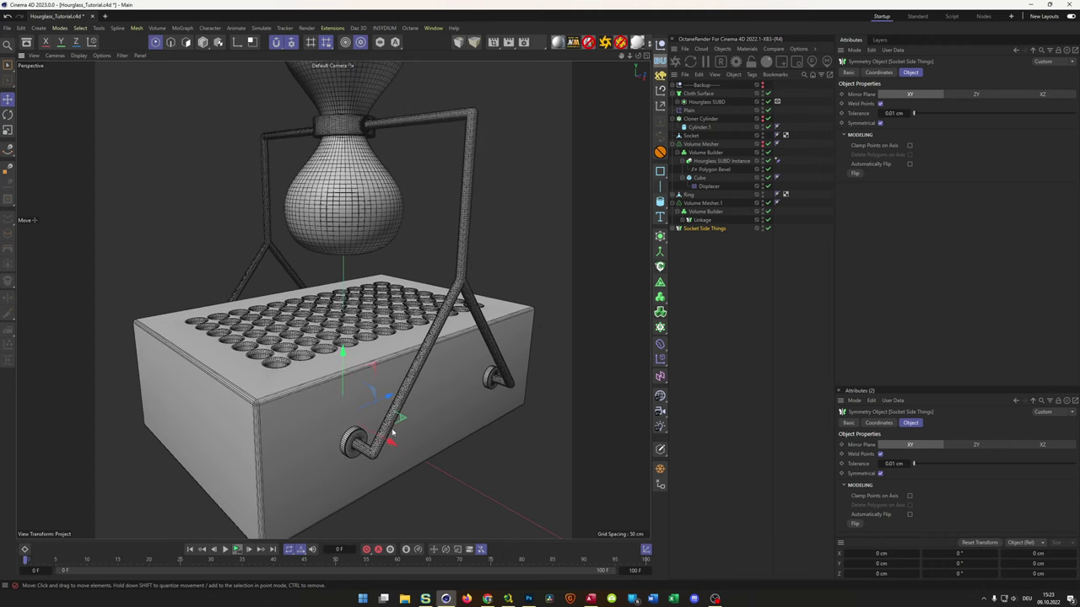
left_click_drag(494, 157, 506, 182, "alt")
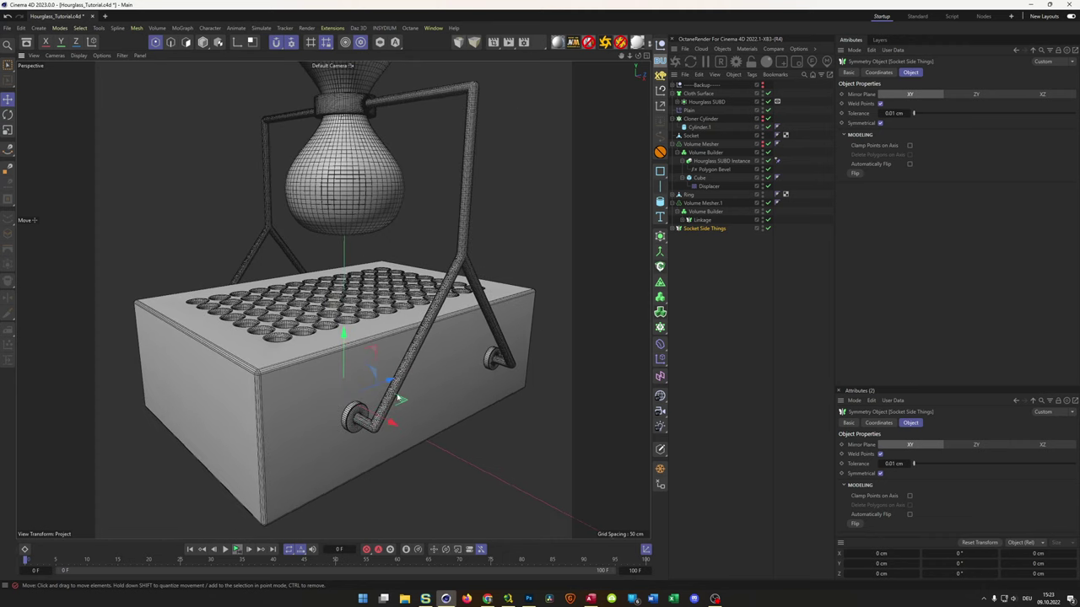
left_click(682, 220)
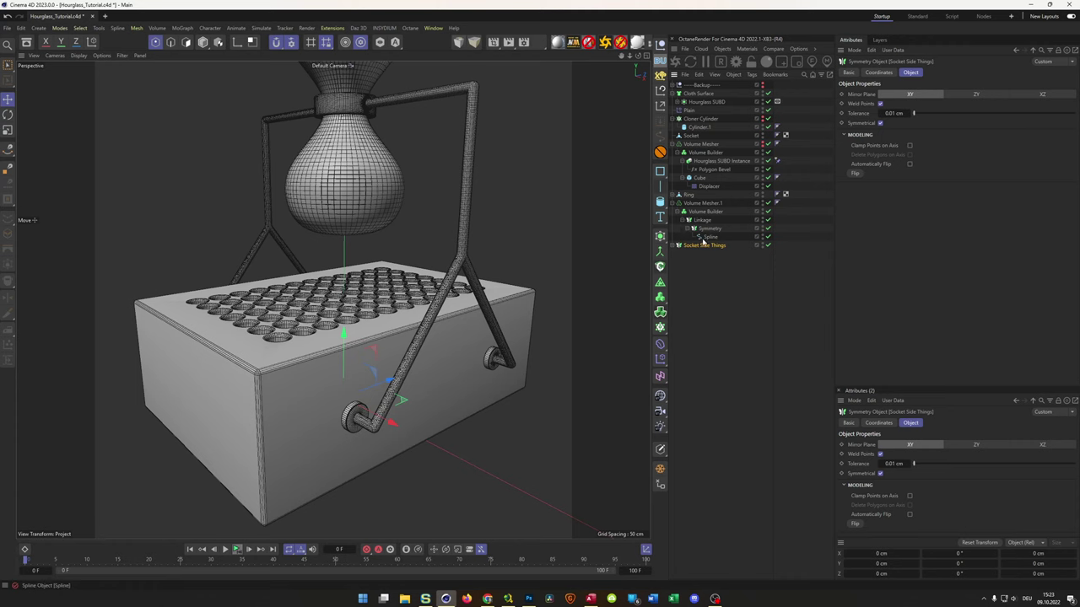
Disable the Volume Builder to expose the linkage spline and select its corner points.
left_click(709, 237)
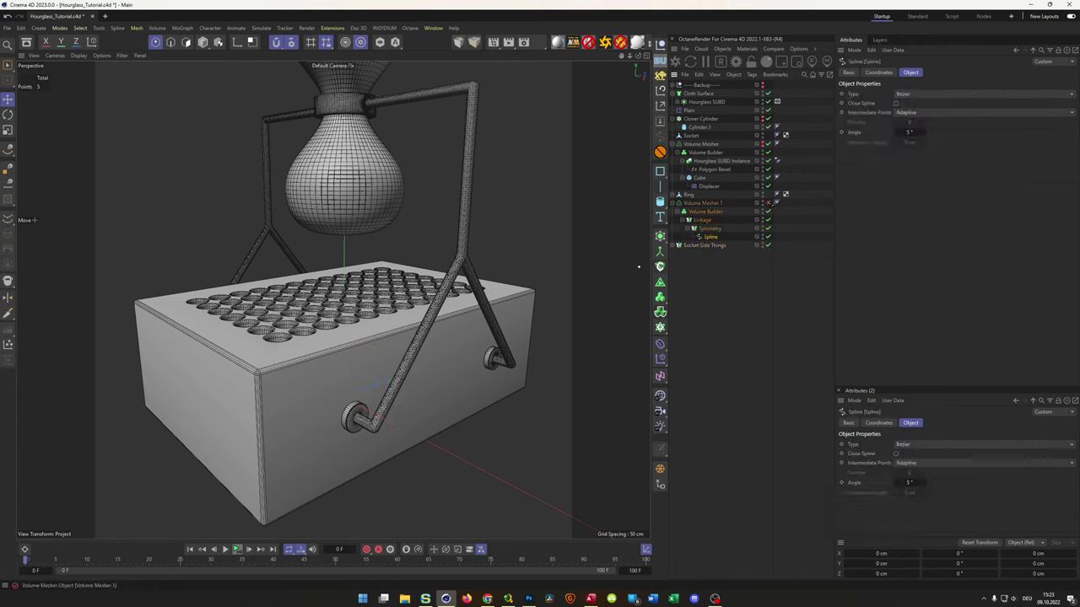
left_click(768, 211)
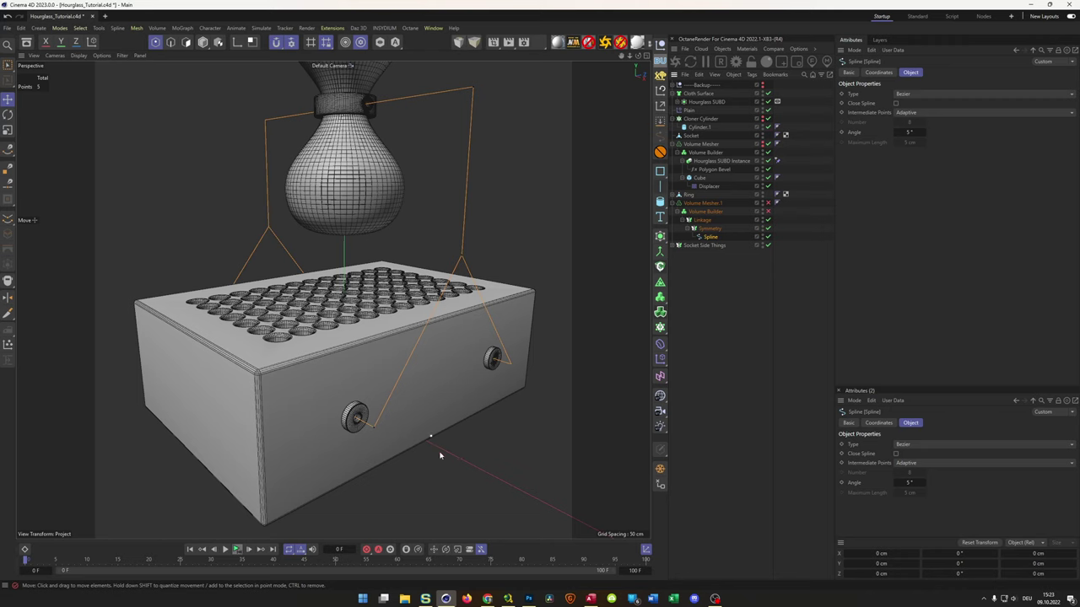
key("0")
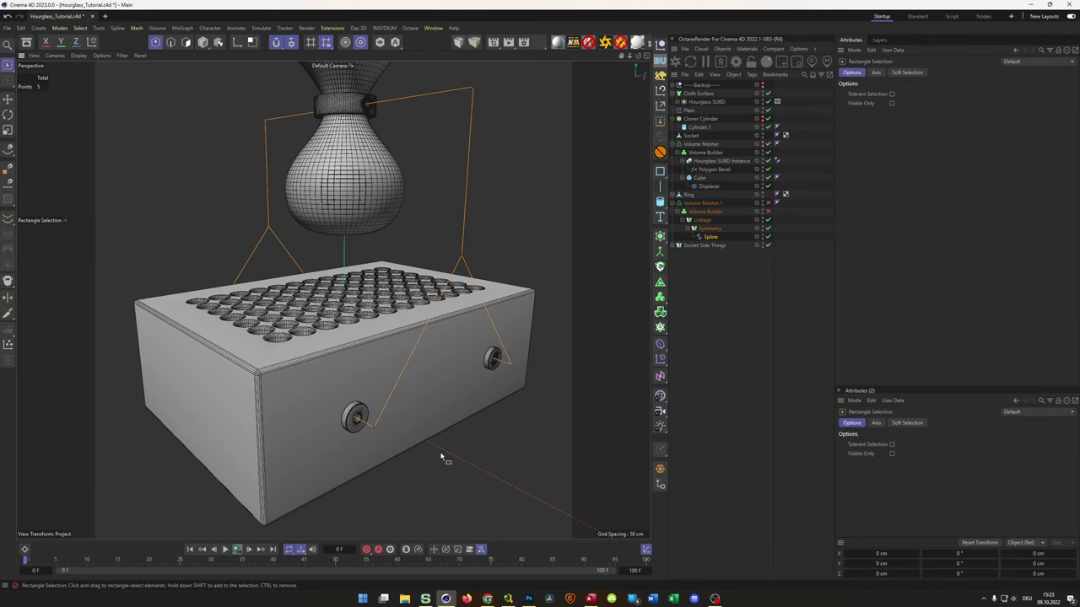
left_click(373, 424)
left_click_drag(396, 429, 513, 182, "alt")
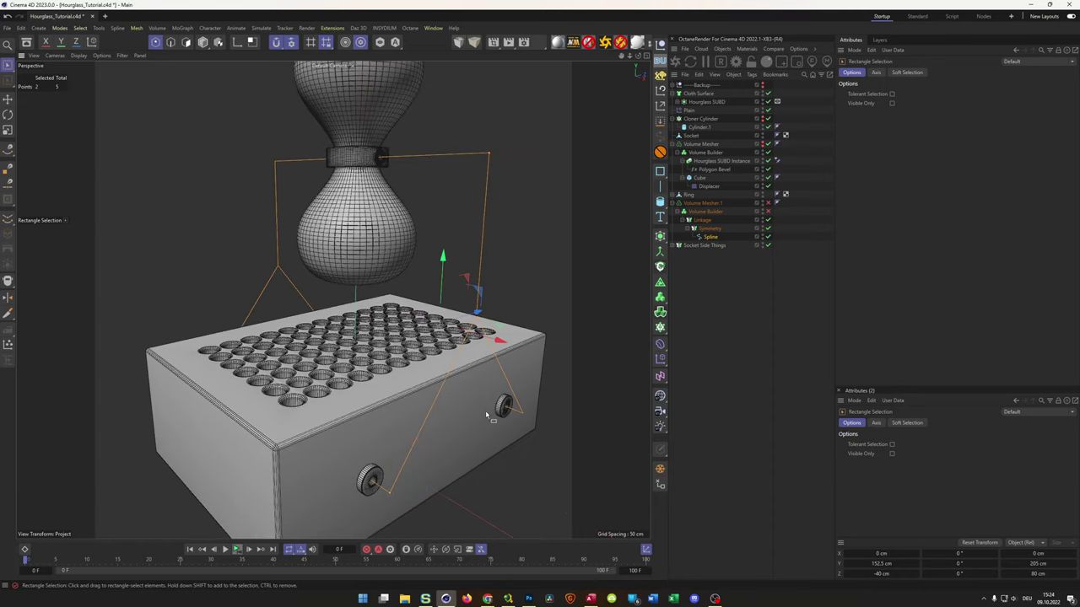
Chamfer the selected spline corners with a 10 cm radius.
right_click(587, 280)
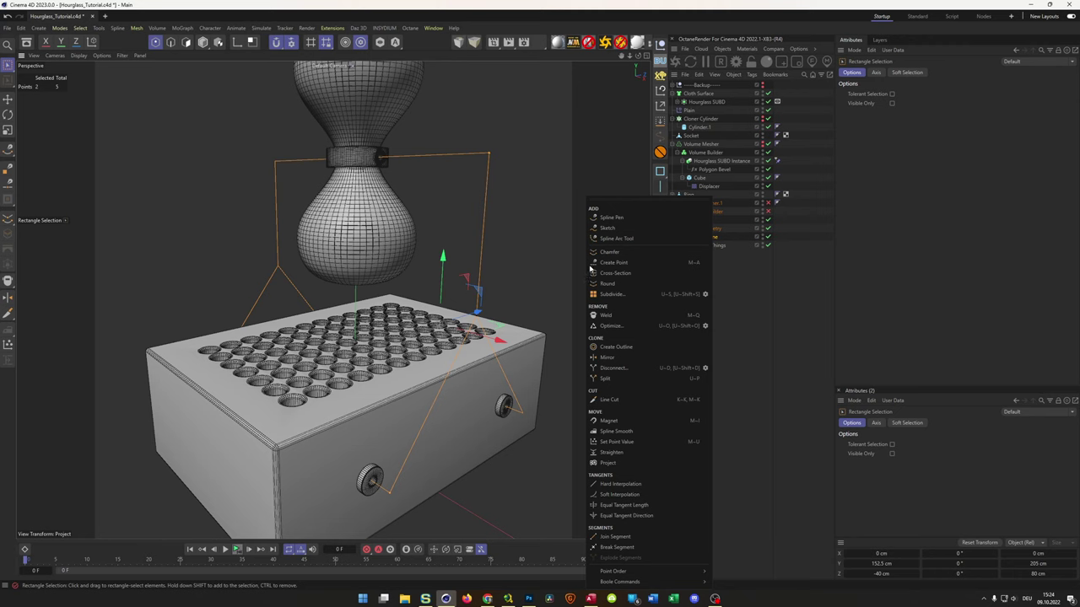
left_click(609, 251)
left_click_drag(488, 155, 498, 155)
double_click(881, 103)
type("10")
key("Return")
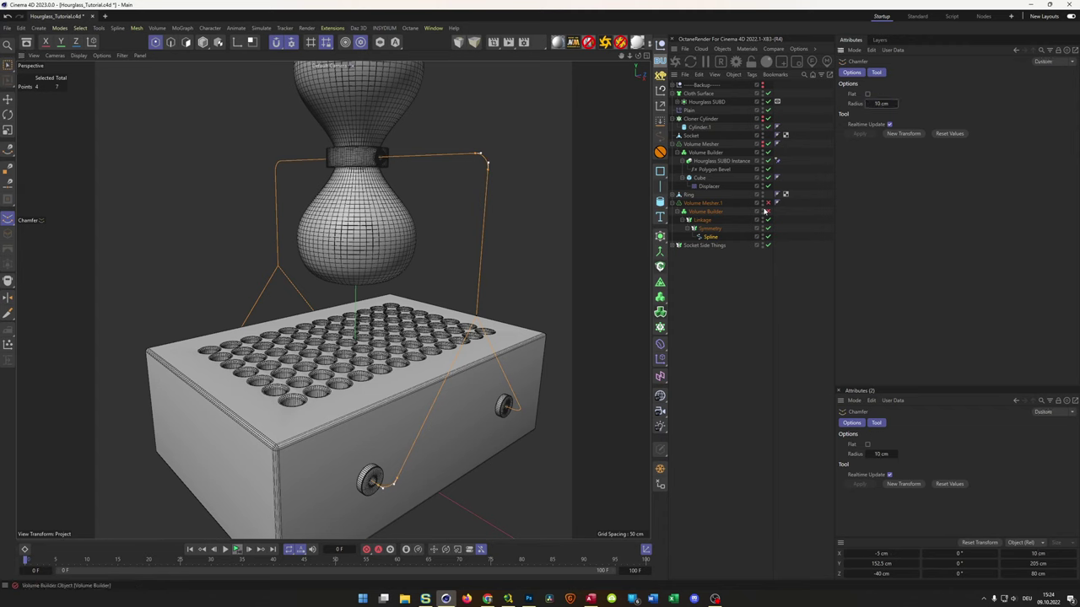
left_click_drag(440, 390, 418, 307, "alt")
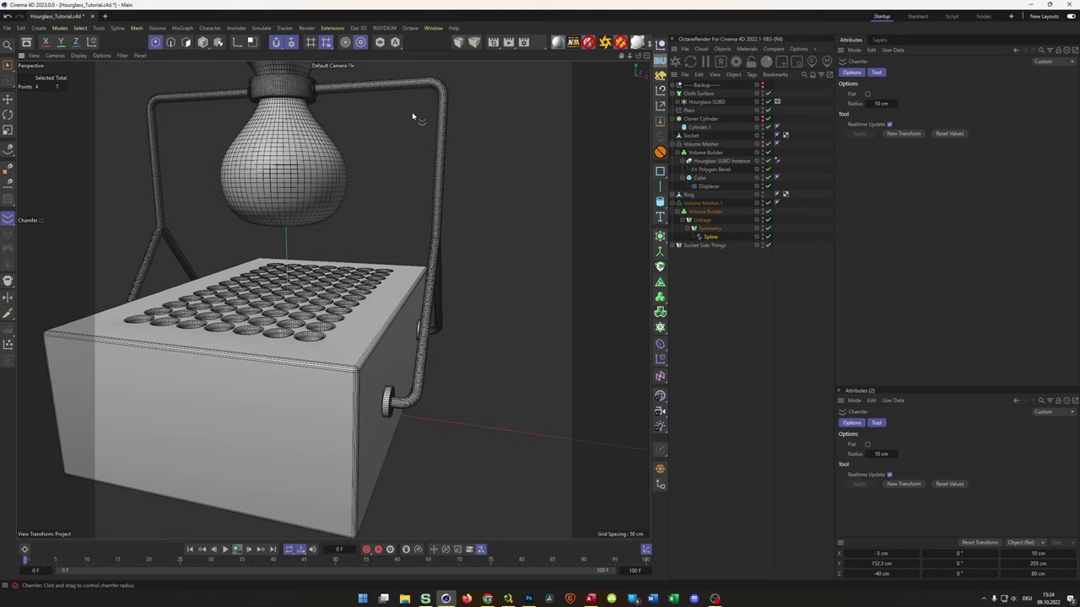
left_click_drag(355, 274, 360, 356, "alt")
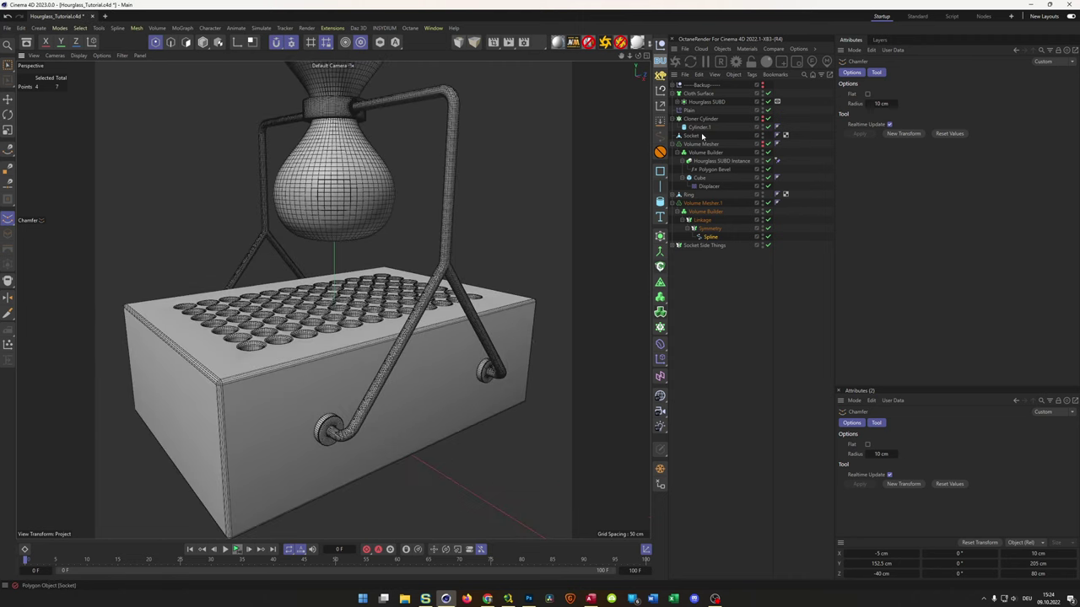
Make the cloned cylinders visible and rename the first Volume Mesher to 'Fluid'.
left_click(760, 122)
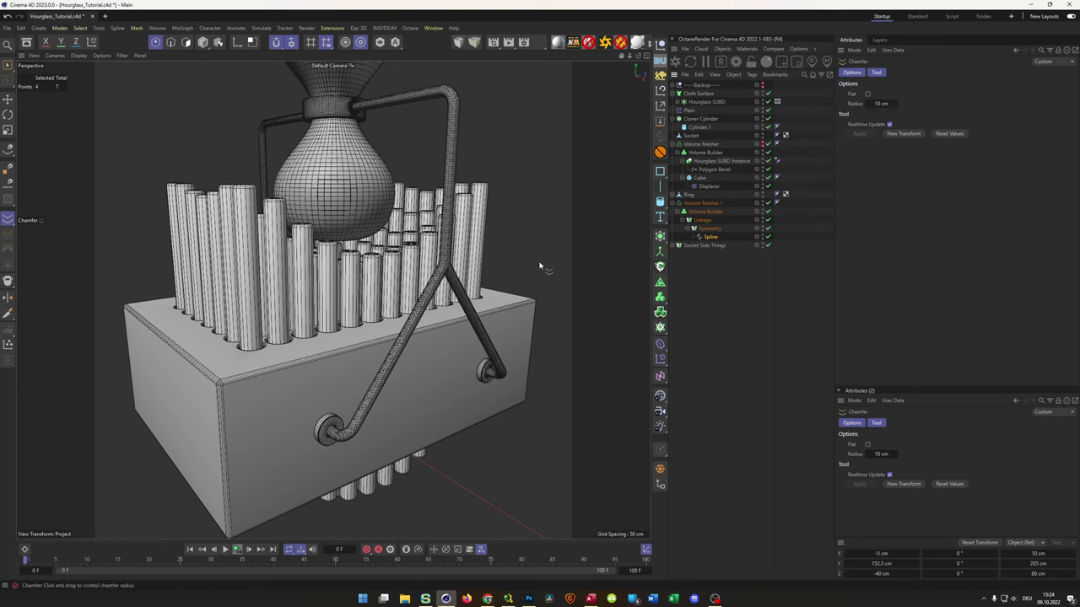
left_click_drag(389, 287, 353, 348, "alt")
scroll(400, 297, "down", 3)
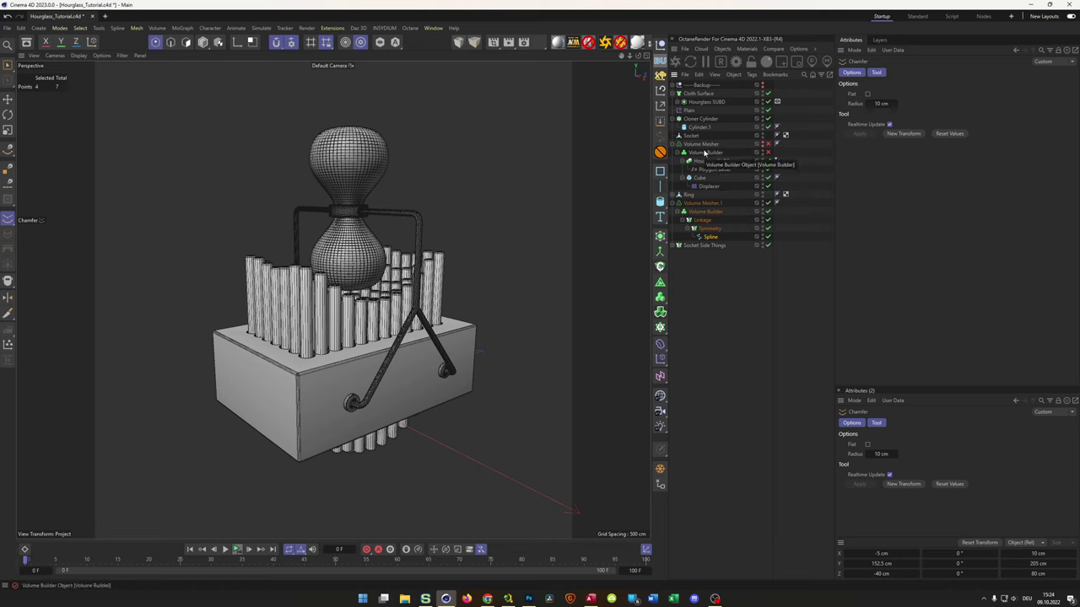
left_click(702, 144)
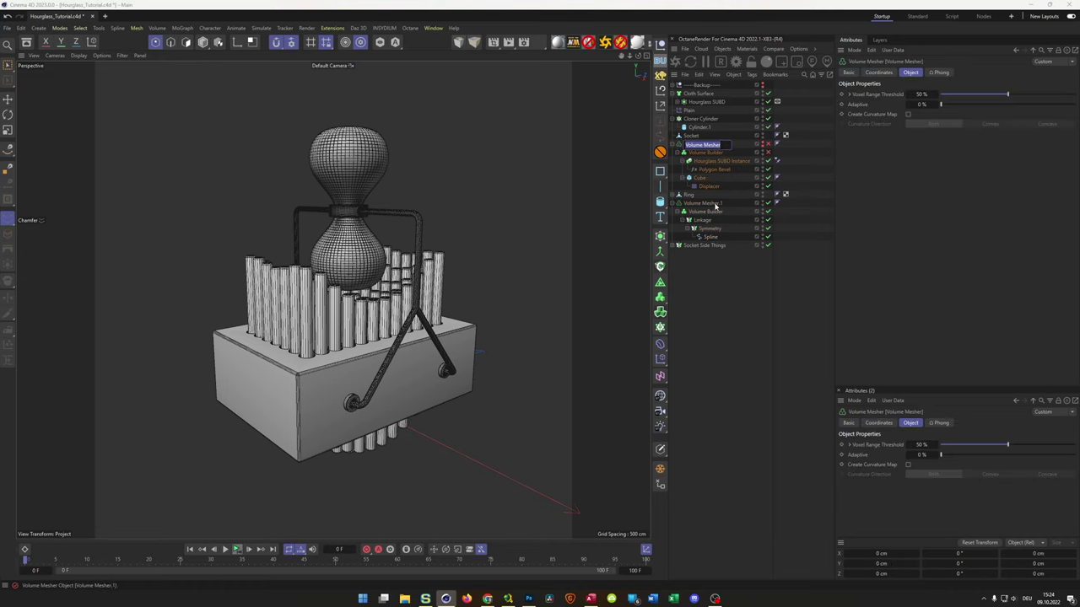
key("BackSpace")
type("Fluid")
key("Return")
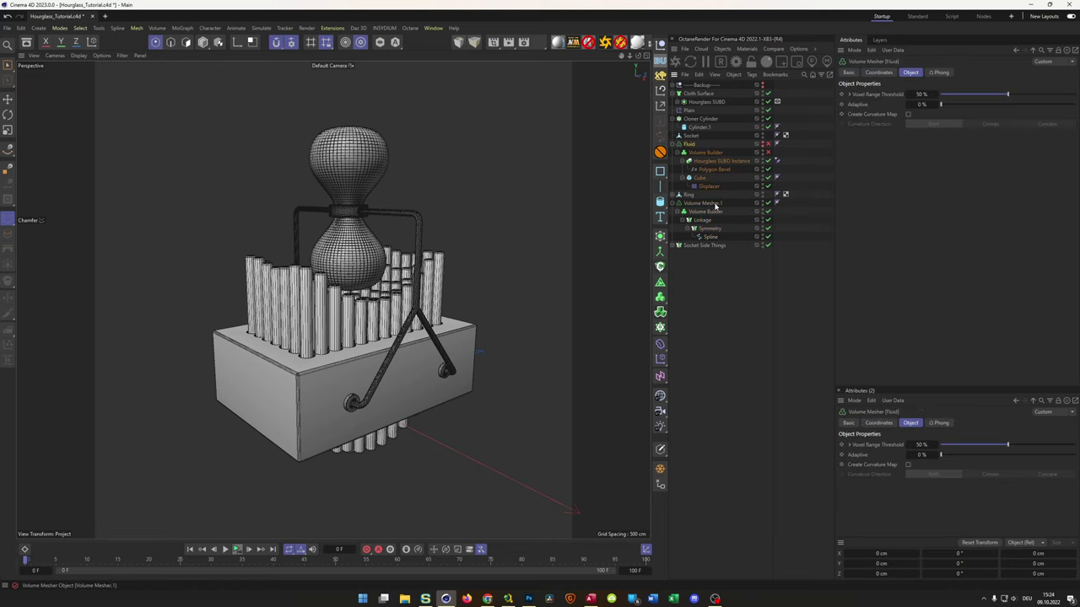
Collapse the Volume Builder under Fluid and preview the animation playback.
left_click(679, 152)
left_click(679, 152)
left_click(679, 151)
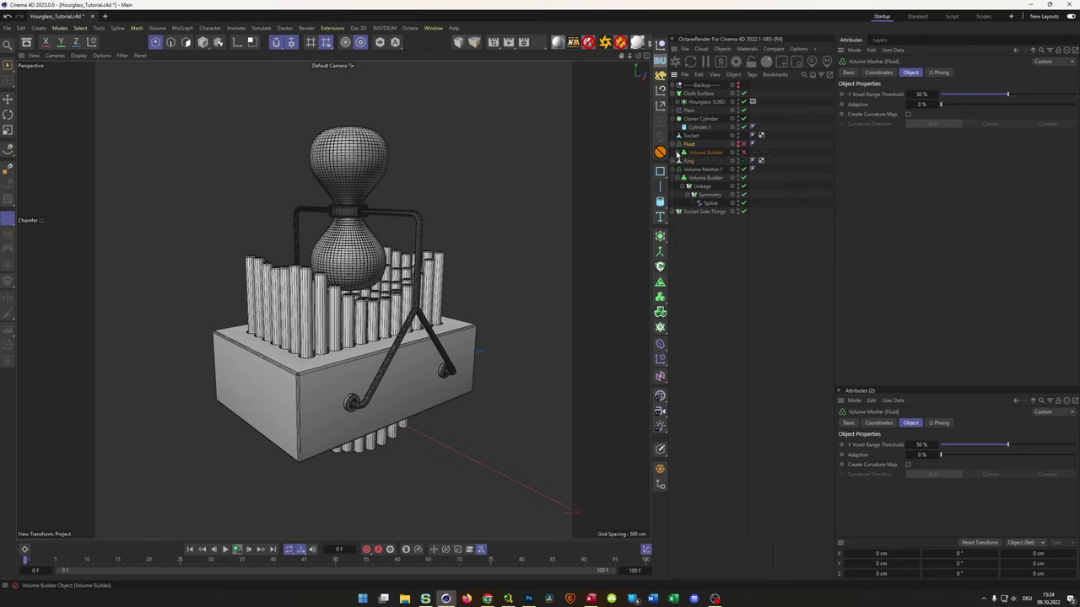
left_click(679, 152)
left_click(679, 152)
left_click(236, 549)
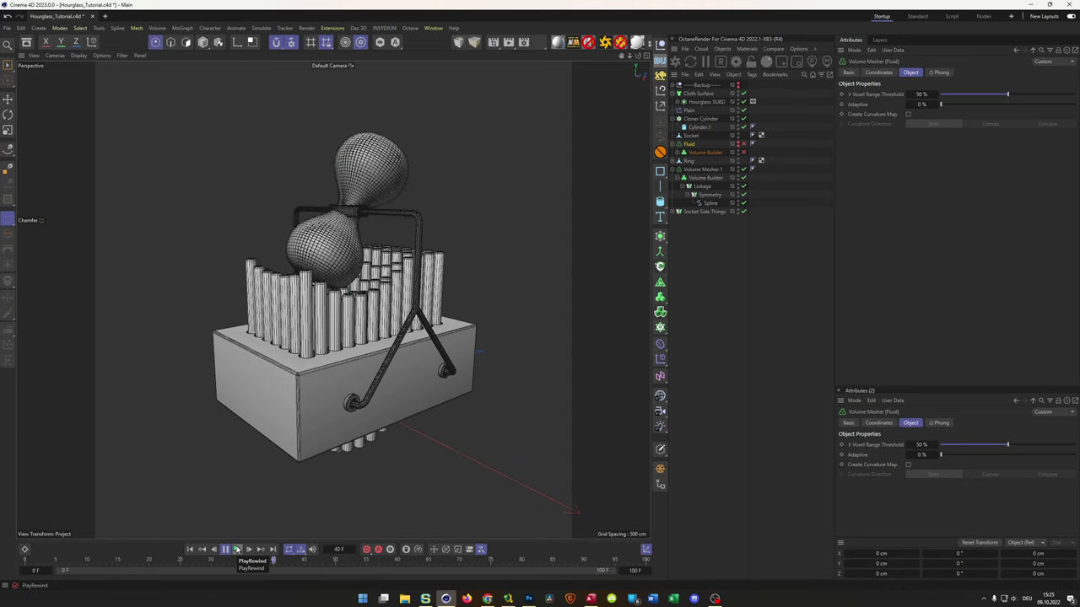
left_click(237, 549)
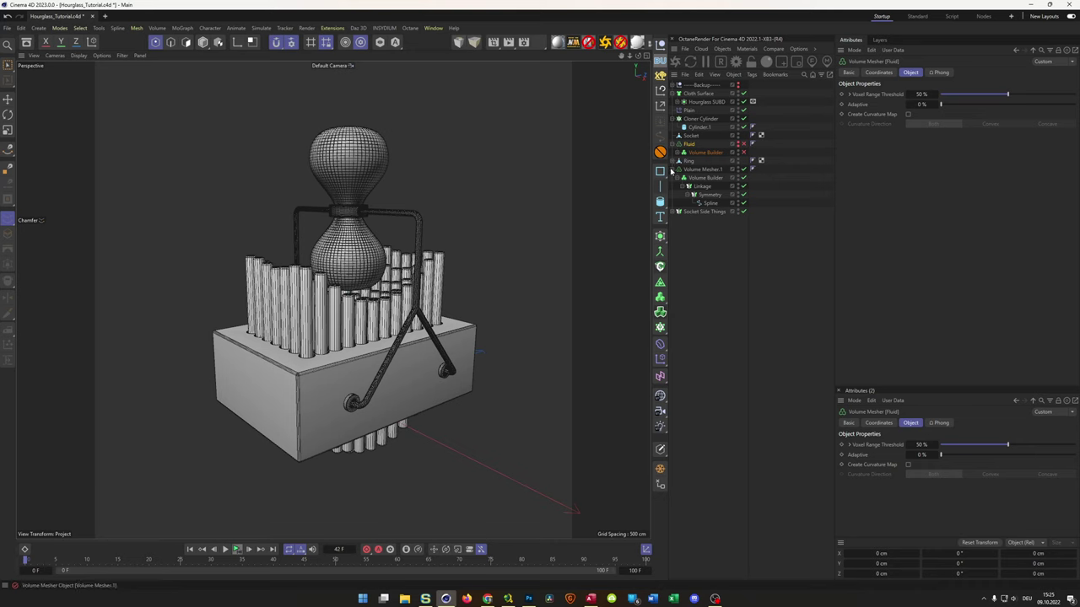
Collapse the Volume Mesher.1 hierarchy and add a Constraint tag to the Ring.
left_click(672, 169)
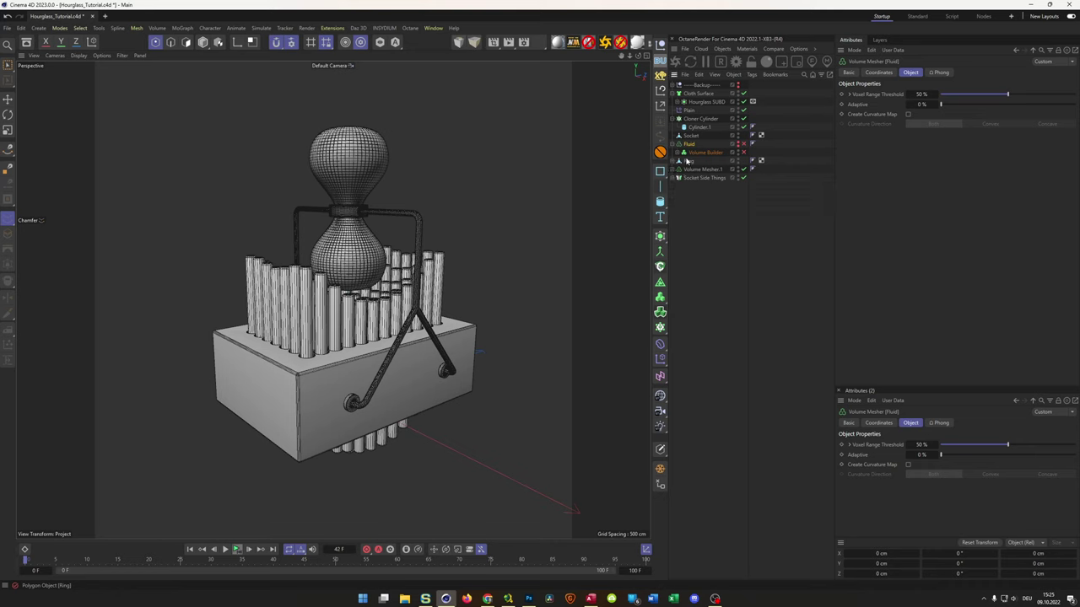
right_click(687, 161)
left_click(685, 162)
right_click(681, 162)
mouse_move(737, 166)
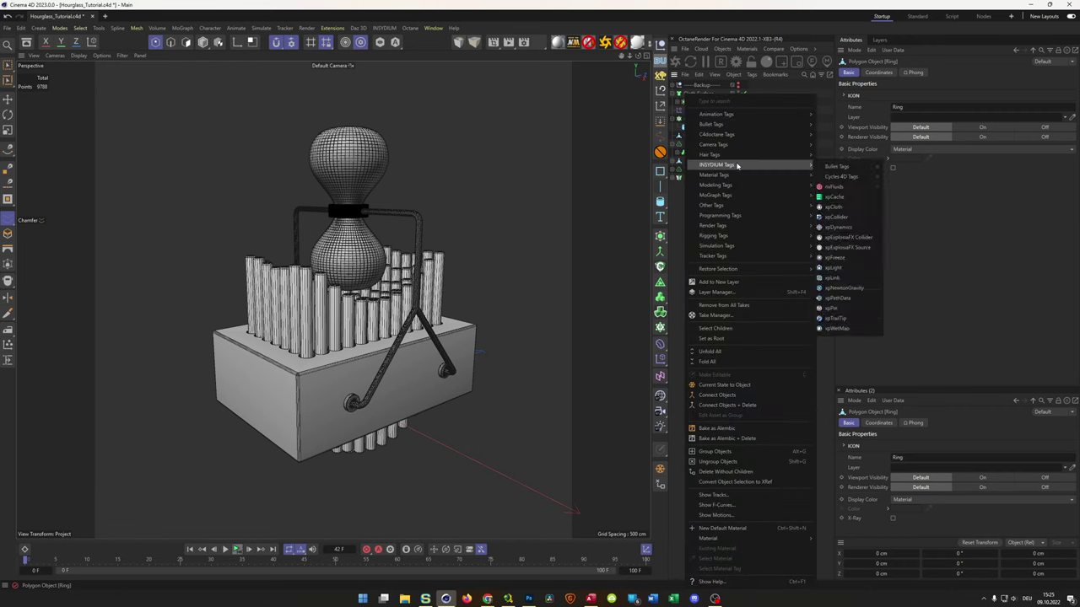
mouse_move(736, 247)
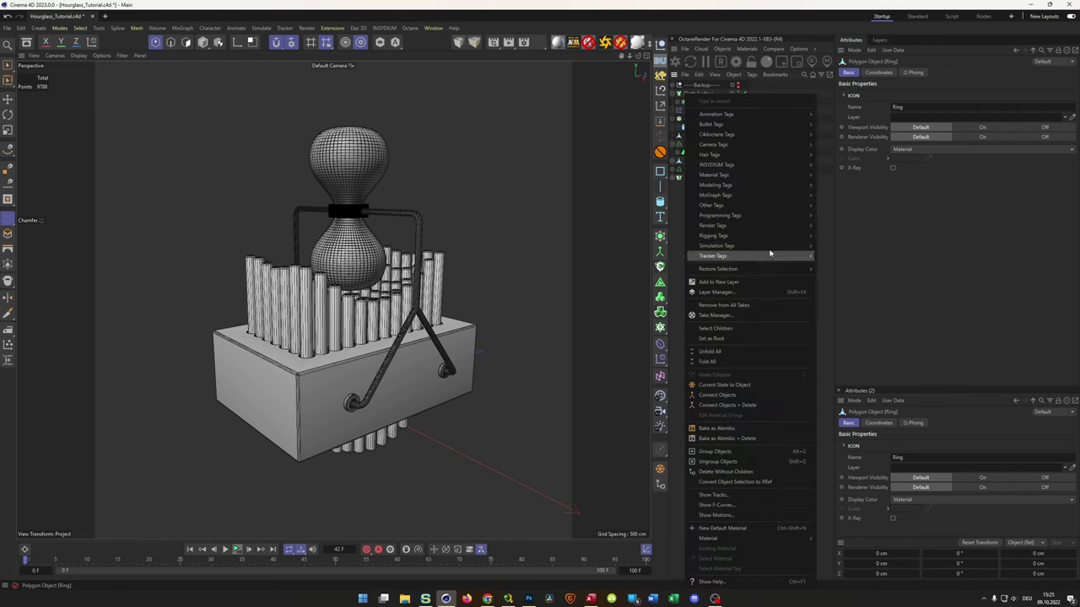
mouse_move(781, 236)
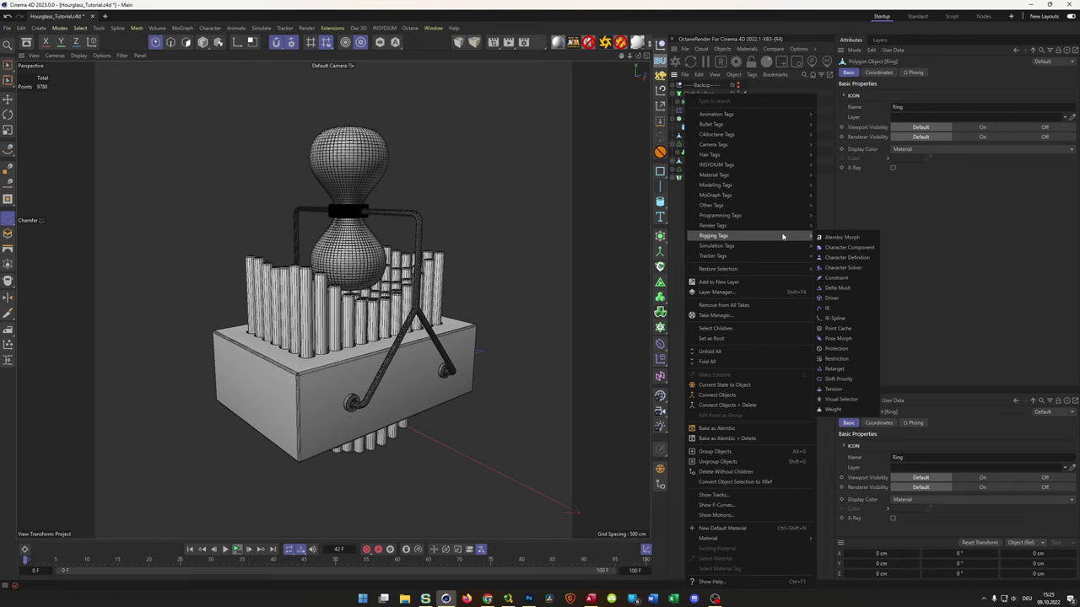
left_click(833, 277)
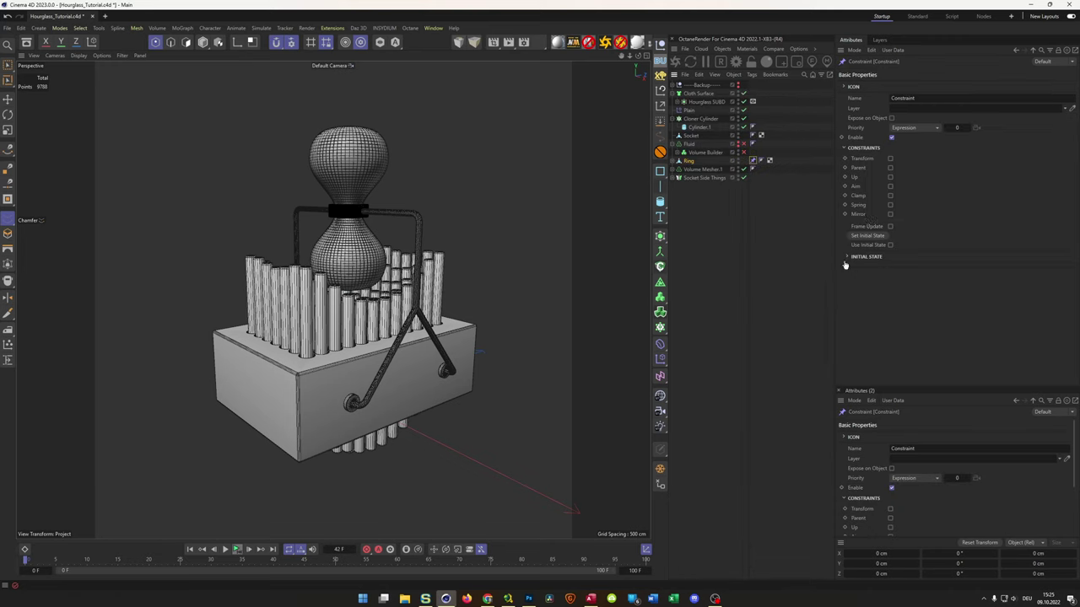
Enable a Parent constraint targeting Hourglass SUBD and play back to confirm the Ring follows.
left_click(890, 167)
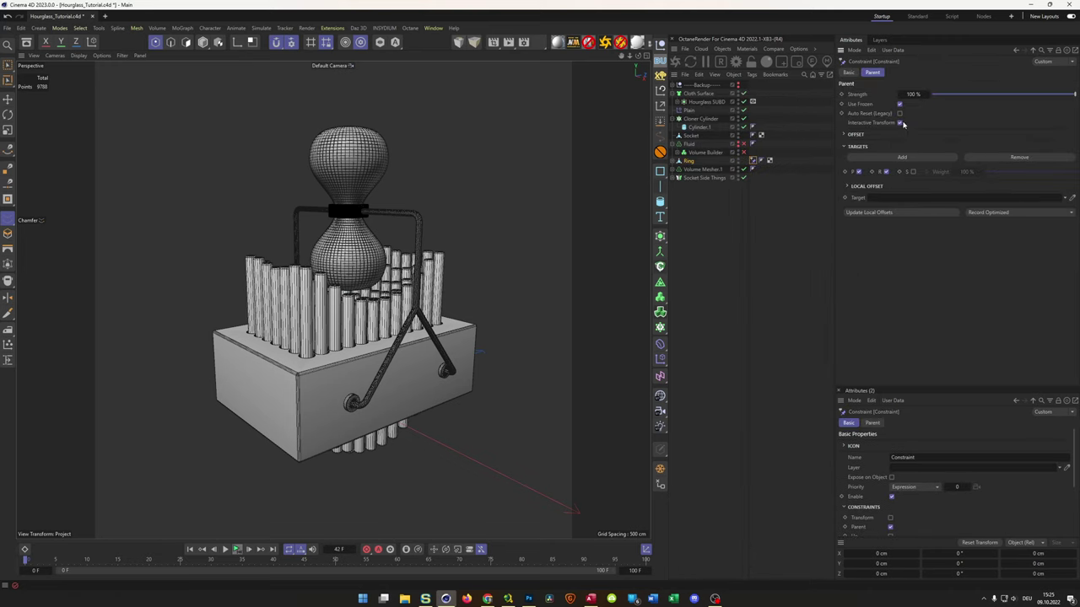
left_click_drag(700, 102, 896, 202)
left_click(239, 549)
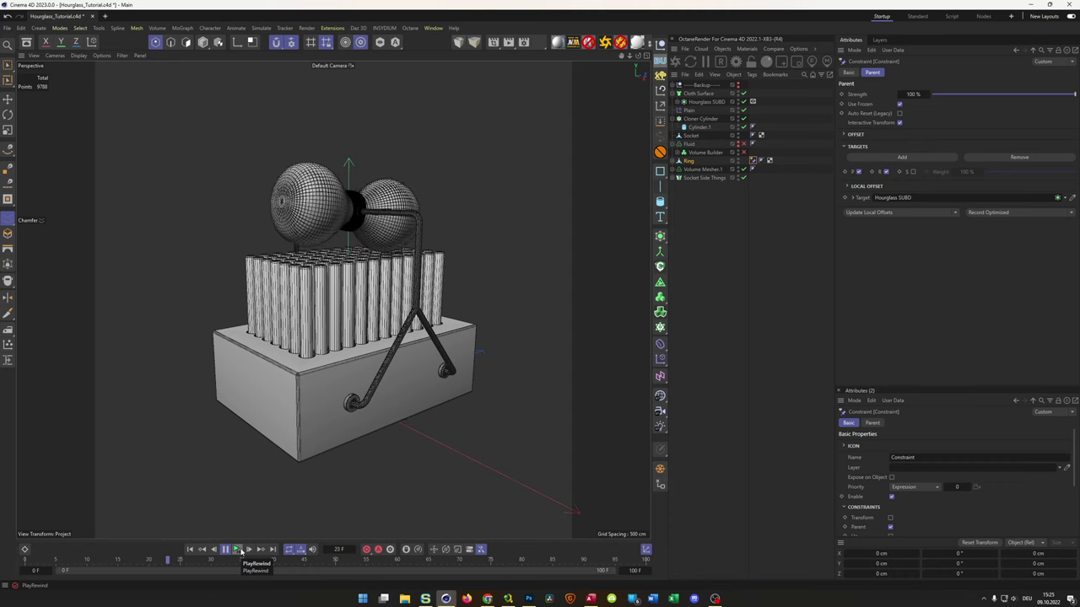
left_click(239, 550)
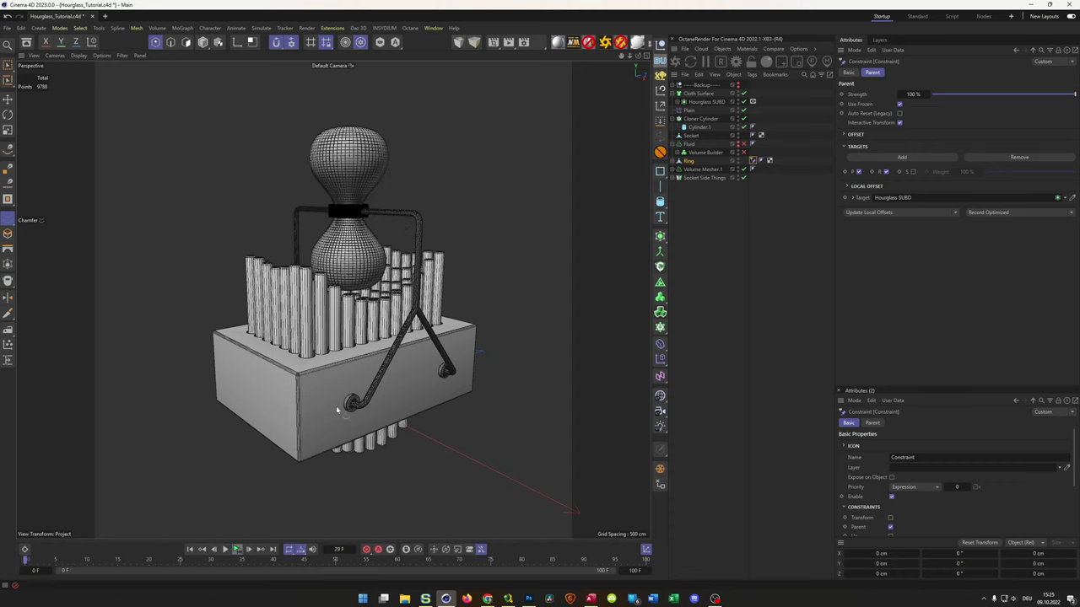
key("shift+F3")
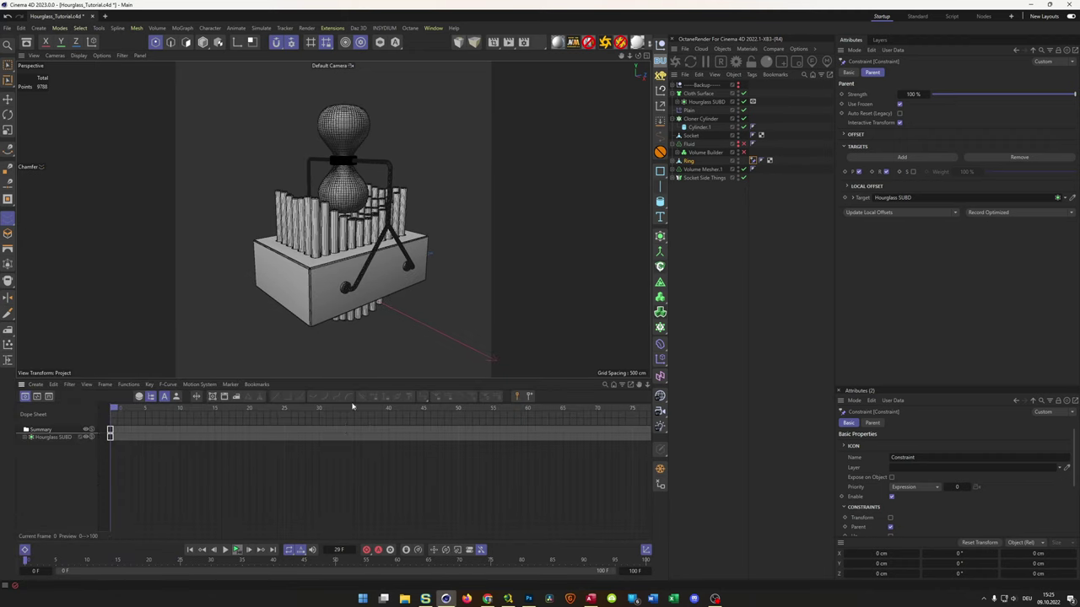
Change the frame-100 rotation key value to -360° in the Dope Sheet.
left_click(305, 478)
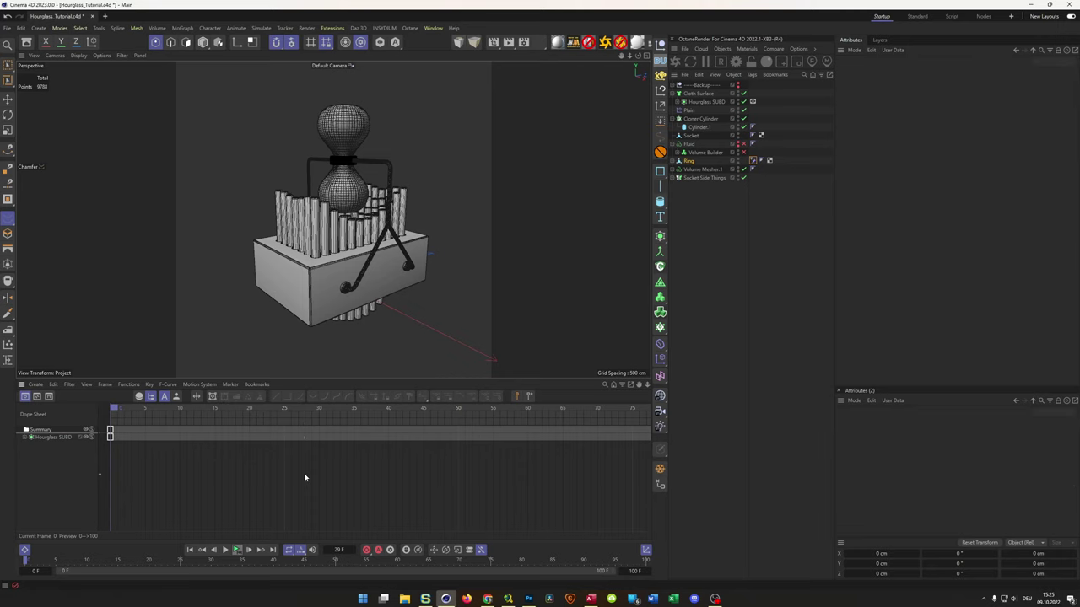
key("h")
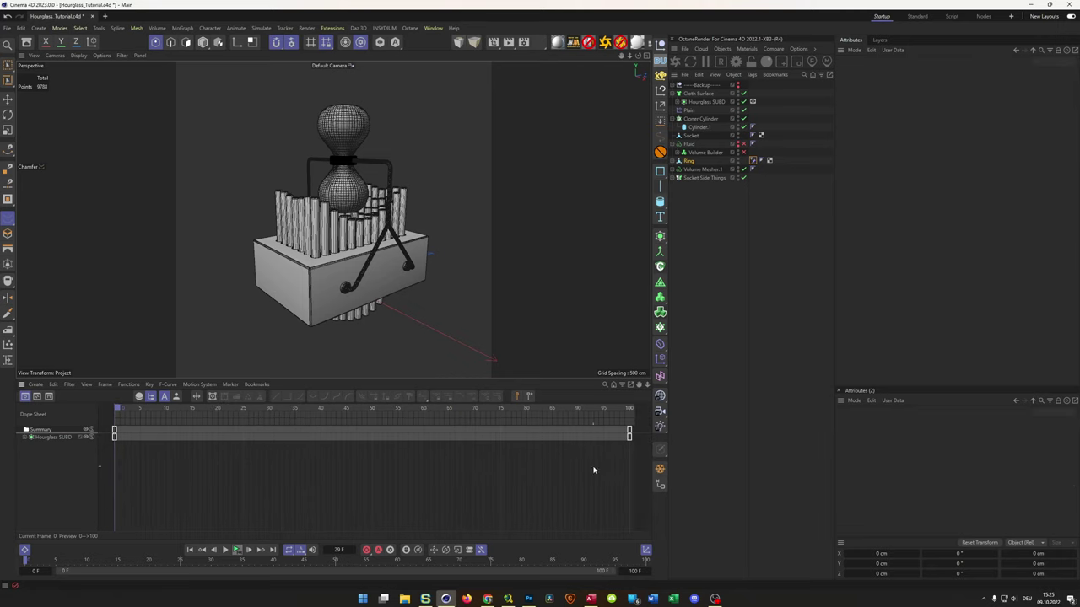
left_click_drag(603, 453, 651, 429)
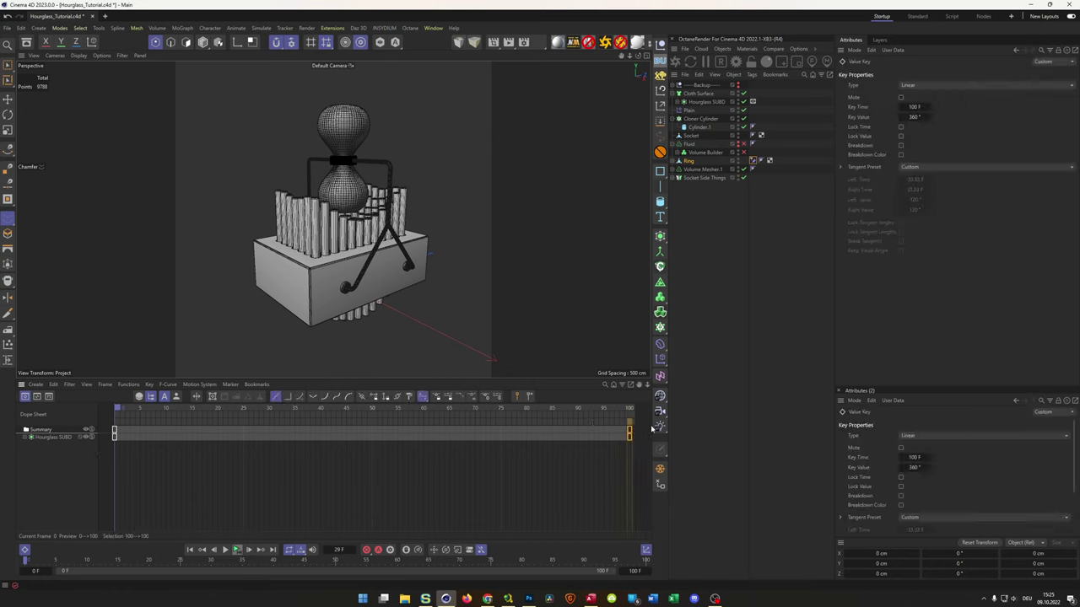
left_click(915, 117)
type("-")
key("Return")
Play back to check the reversed rotation, save the project, and show the Fluid object.
left_click(236, 549)
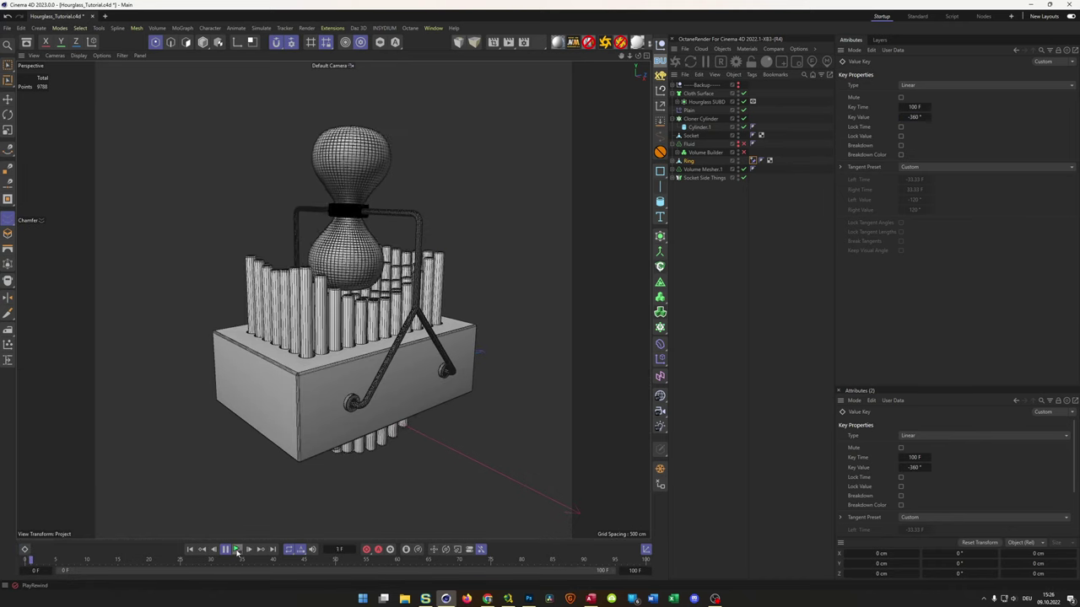
left_click(236, 550)
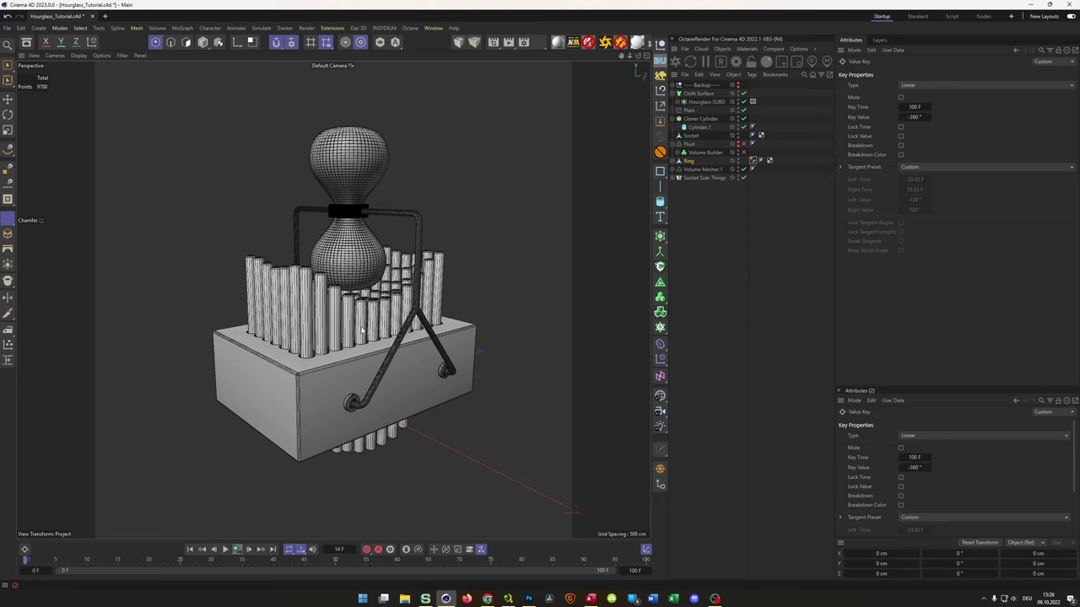
key("ctrl+s")
left_click(741, 144)
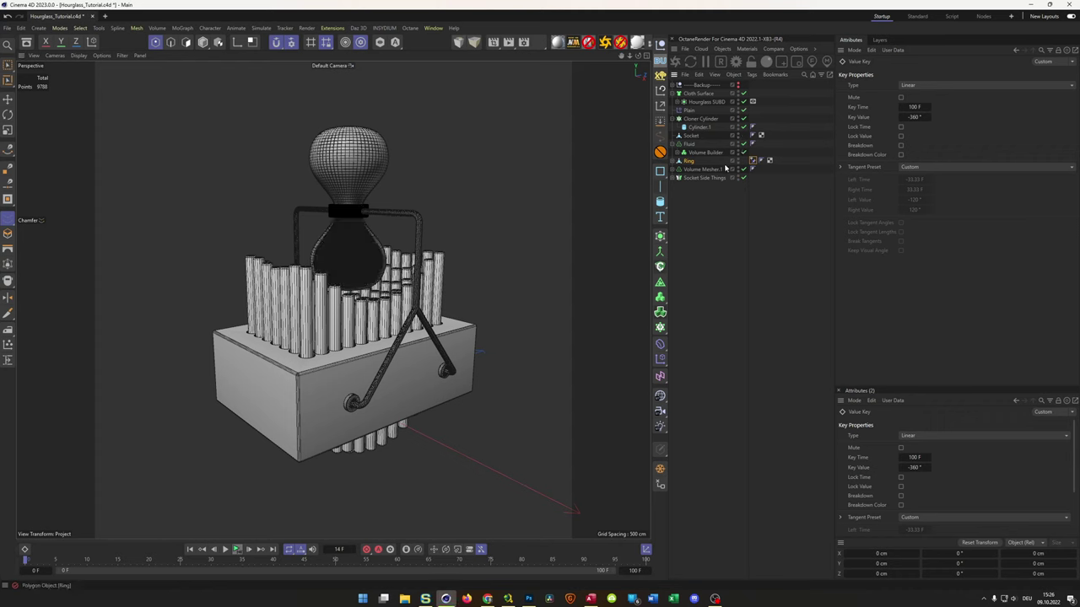
mouse_move(344, 270)
left_mouse_down("alt")
mouse_move(355, 253)
mouse_move(325, 270)
left_mouse_up("alt")
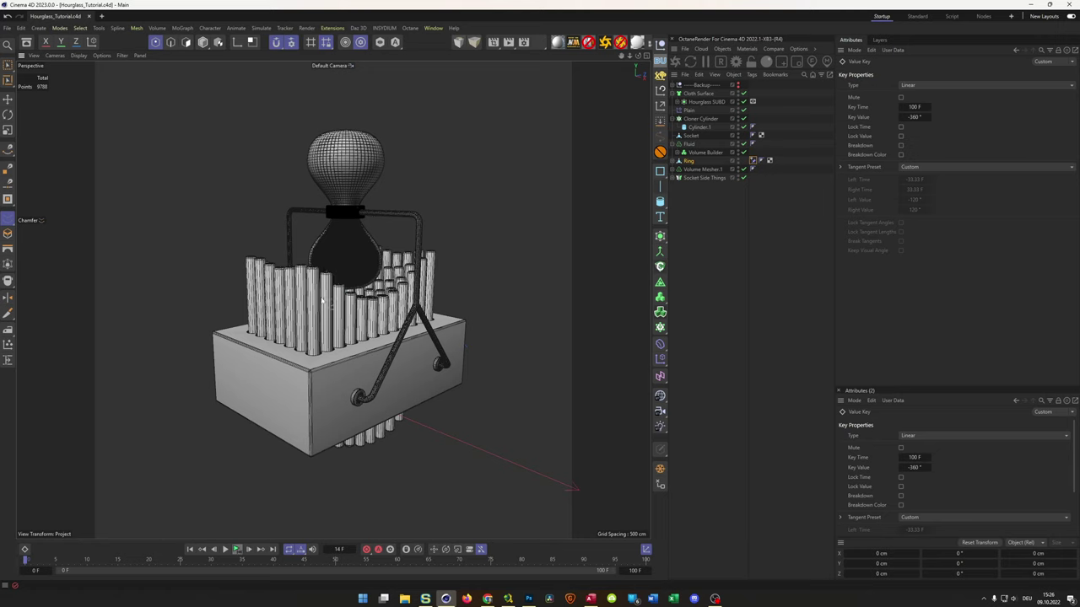
Orbit and zoom around the hourglass, then jump the timeline back to frame 0.
left_click_drag(339, 296, 340, 329, "alt")
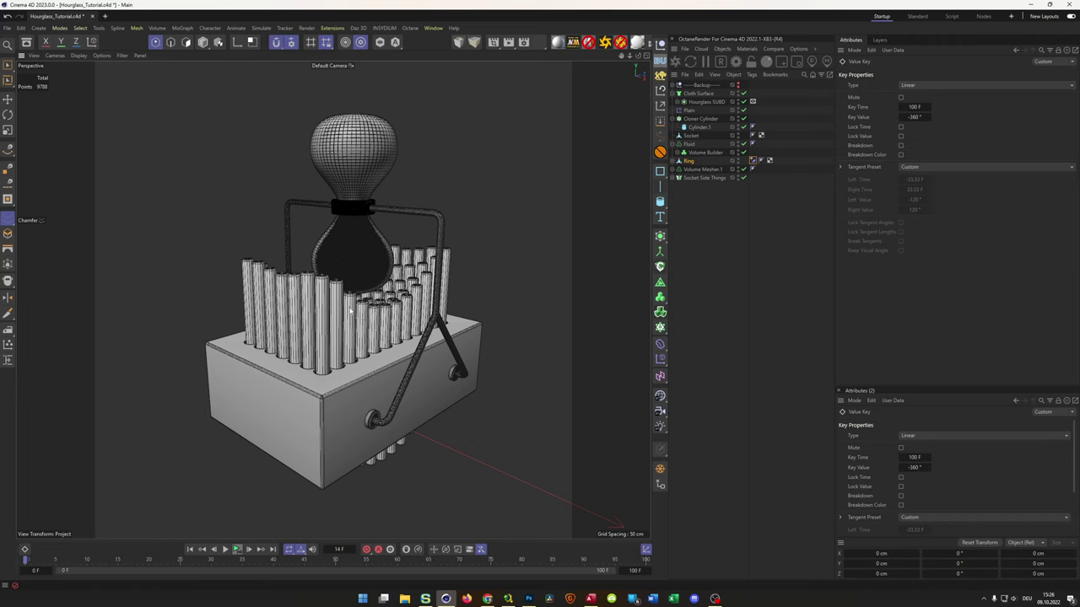
scroll(348, 287, "up", 3)
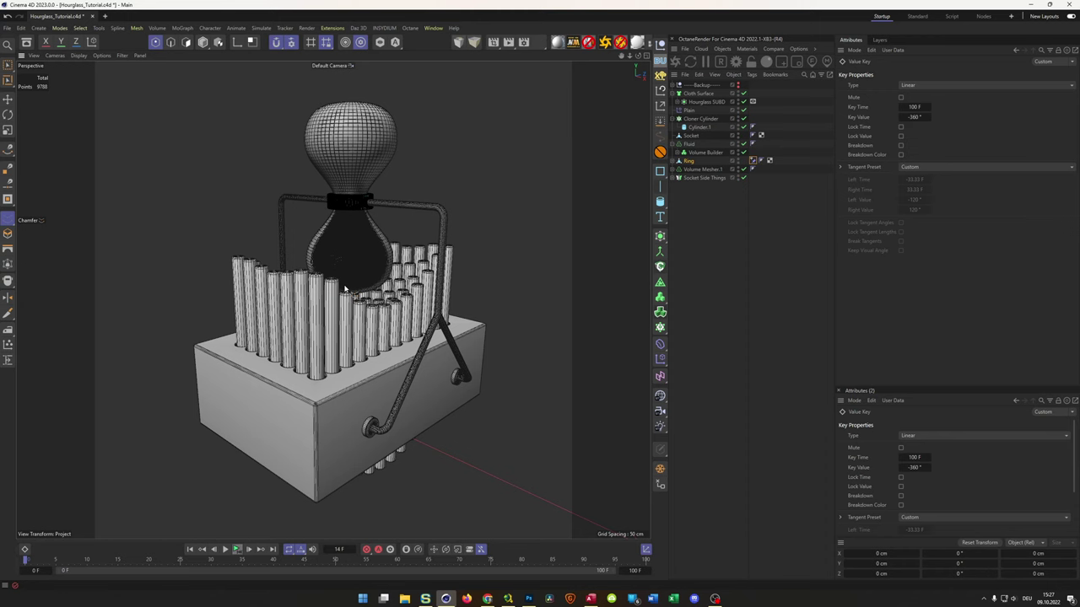
scroll(380, 253, "up", 2)
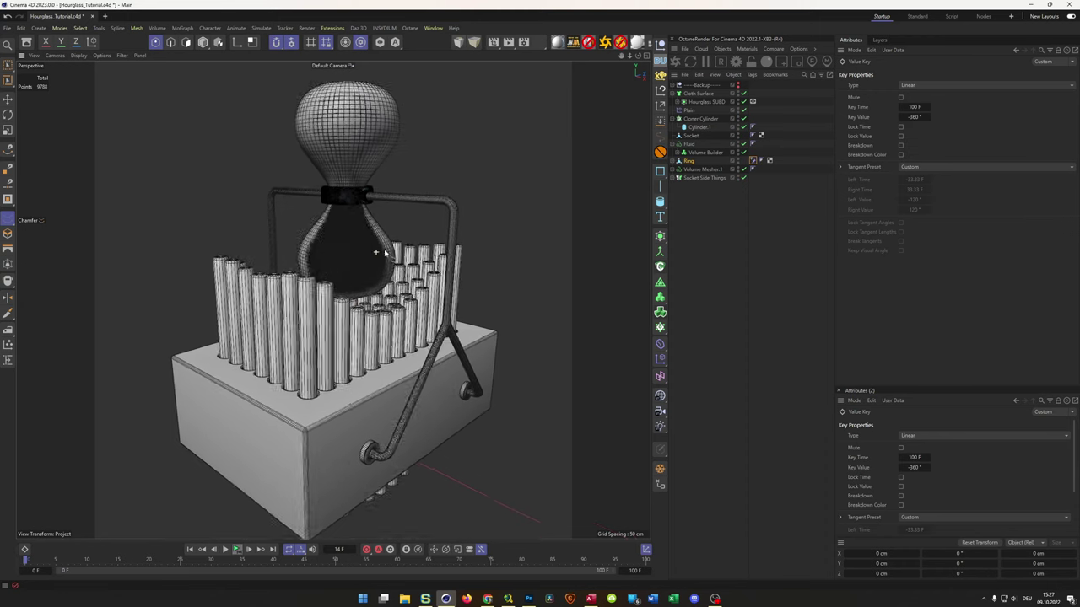
left_click(371, 257)
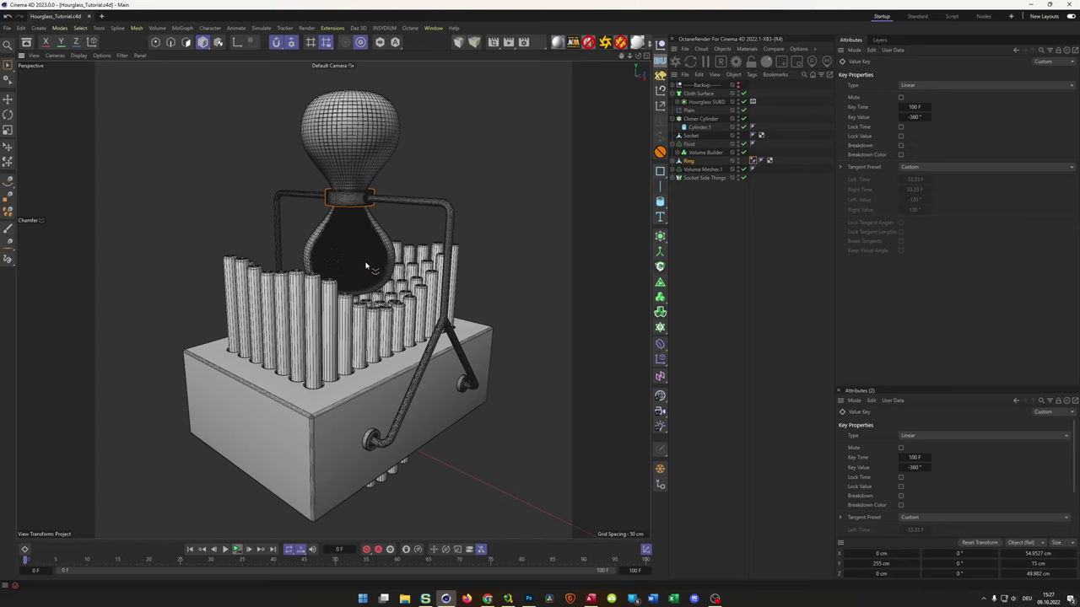
scroll(365, 267, "down", 3)
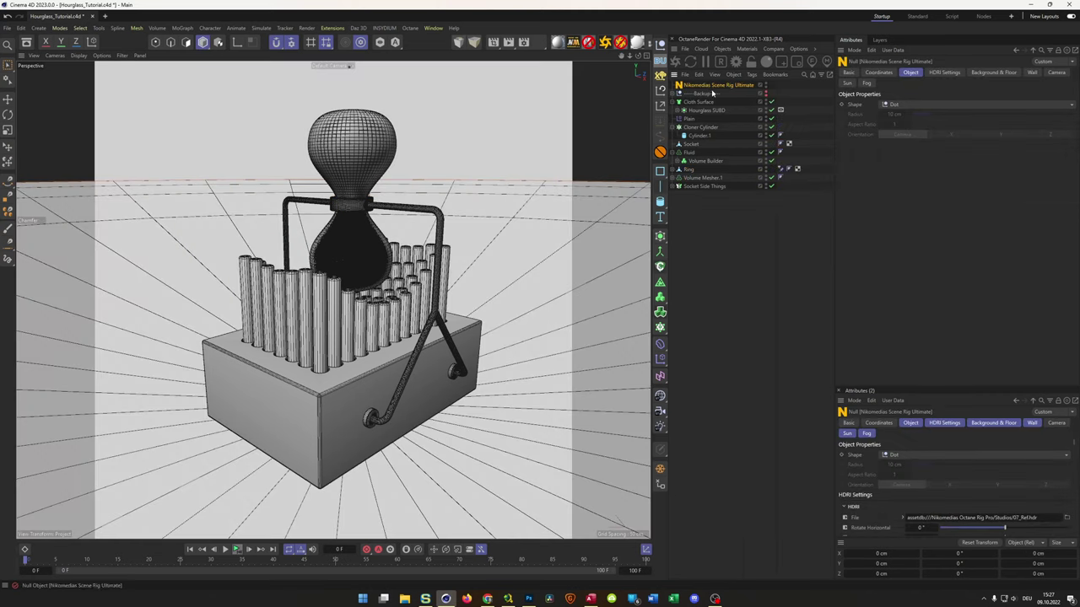
Uncheck Floor On, Floor Seen in Editor, Floor seen by Reflection and Background On on the Nikomedias Scene Rig.
left_click(944, 73)
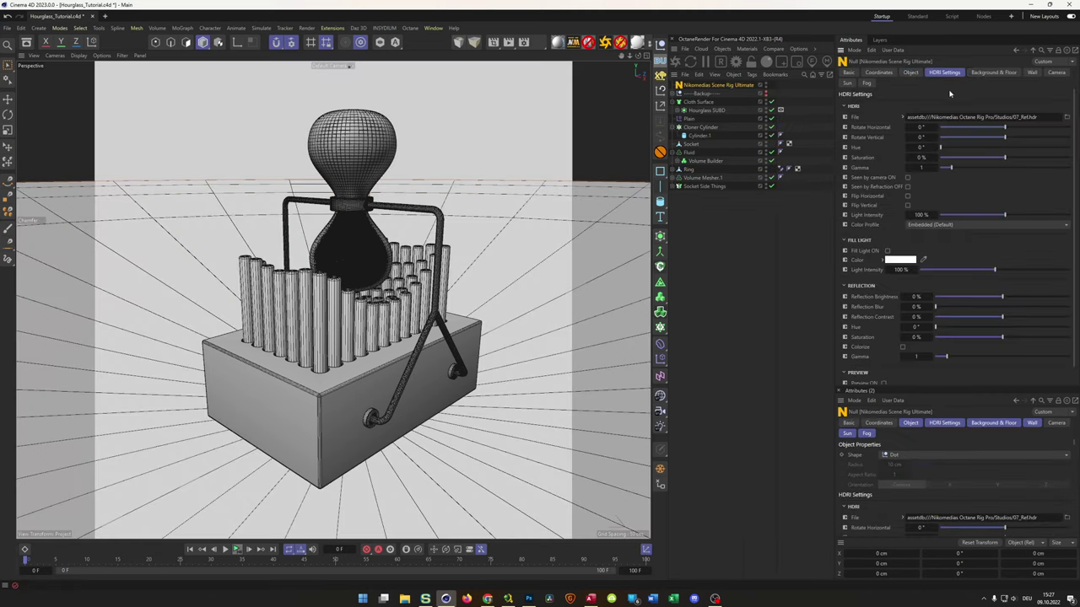
left_click(986, 73)
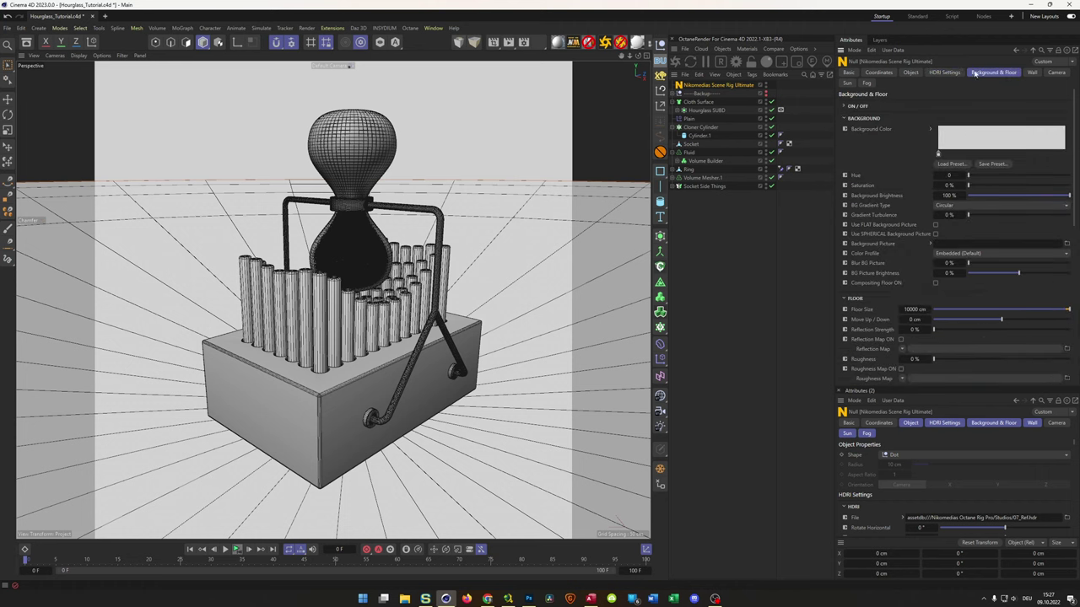
left_click(843, 107)
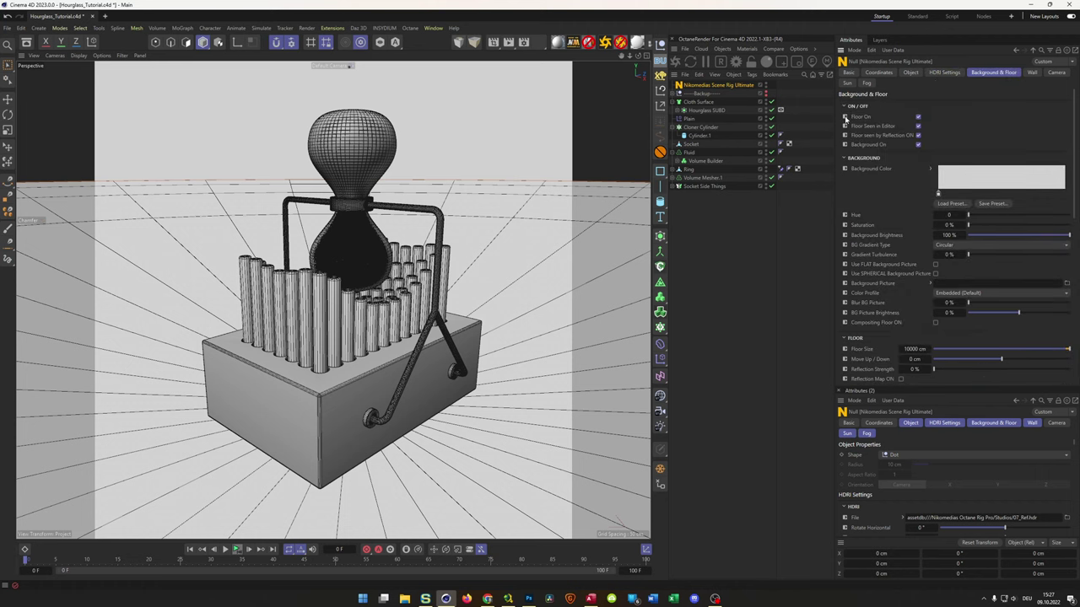
left_click(919, 117)
left_click(919, 126)
left_click(919, 135)
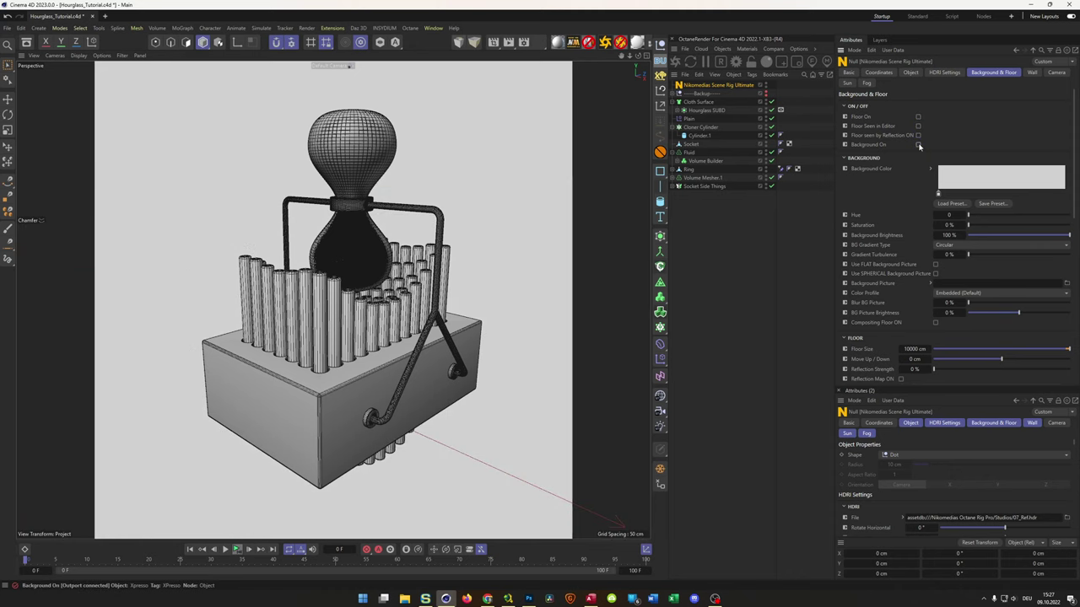
left_click(918, 145)
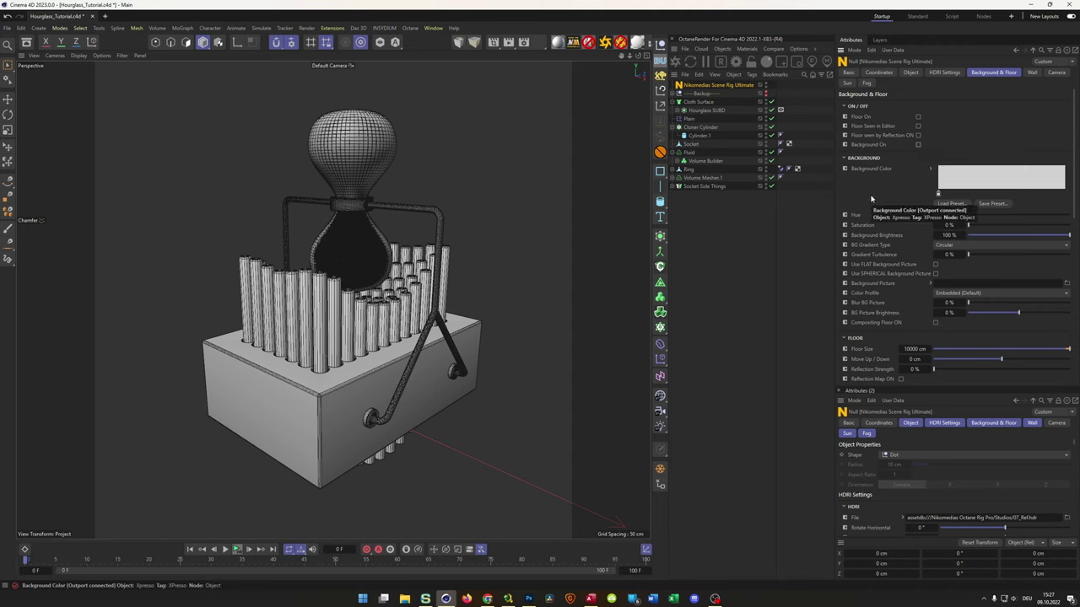
left_click(943, 74)
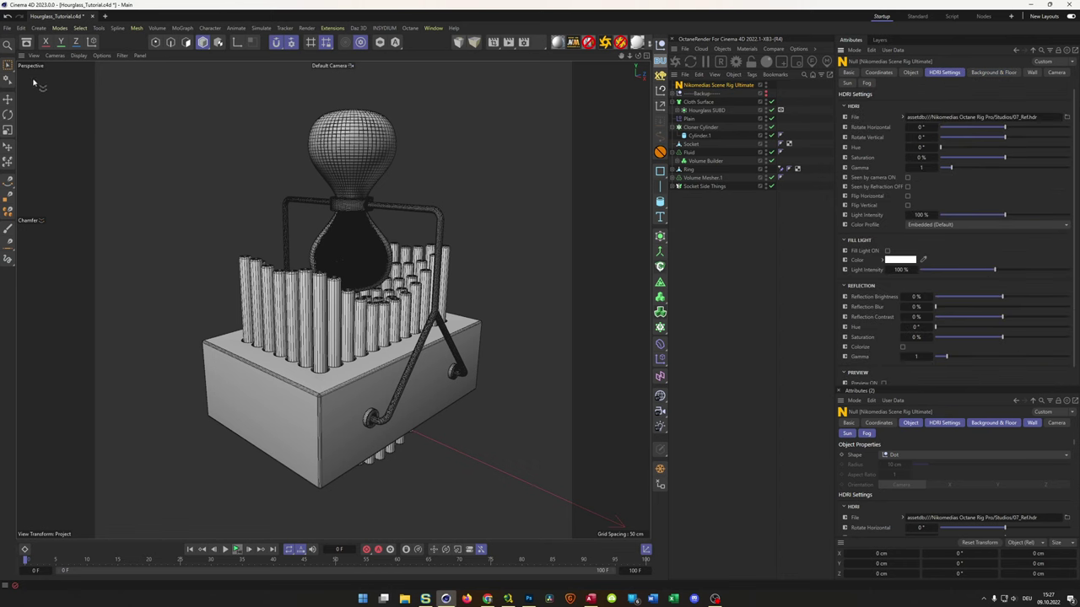
Load brown_photostudio_02_8k.exr from the Indoor HDRI assets into the rig's HDRI File field.
left_click(28, 46)
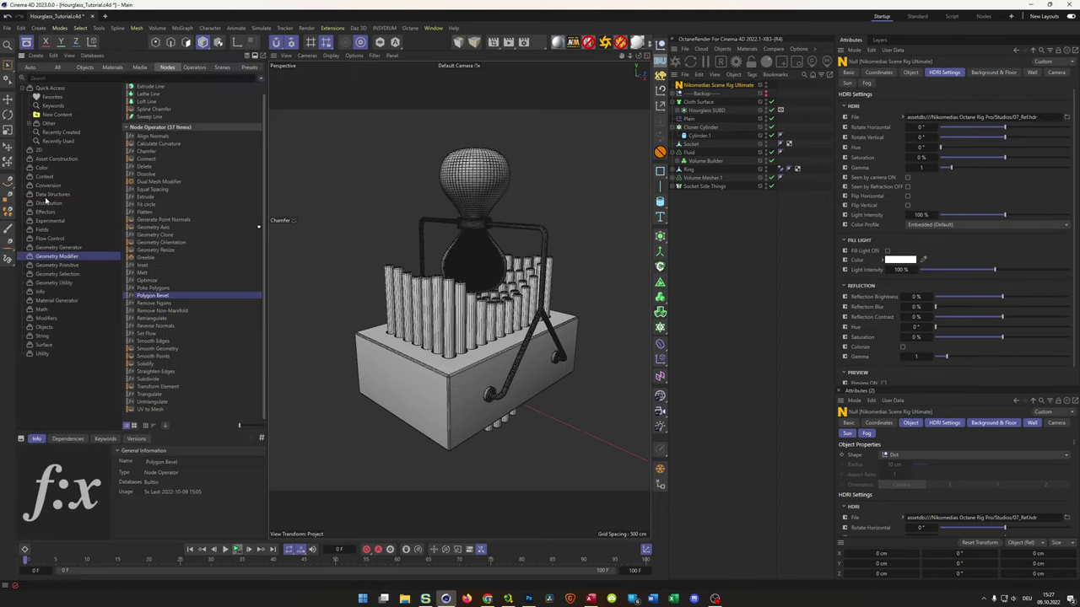
left_click(56, 67)
left_click(22, 265)
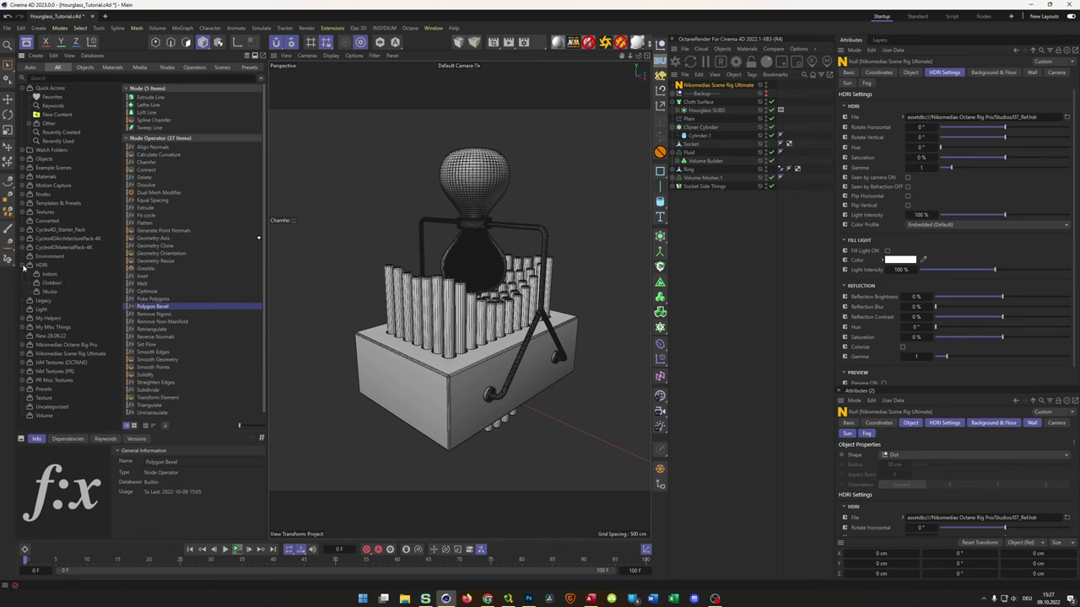
left_click(49, 274)
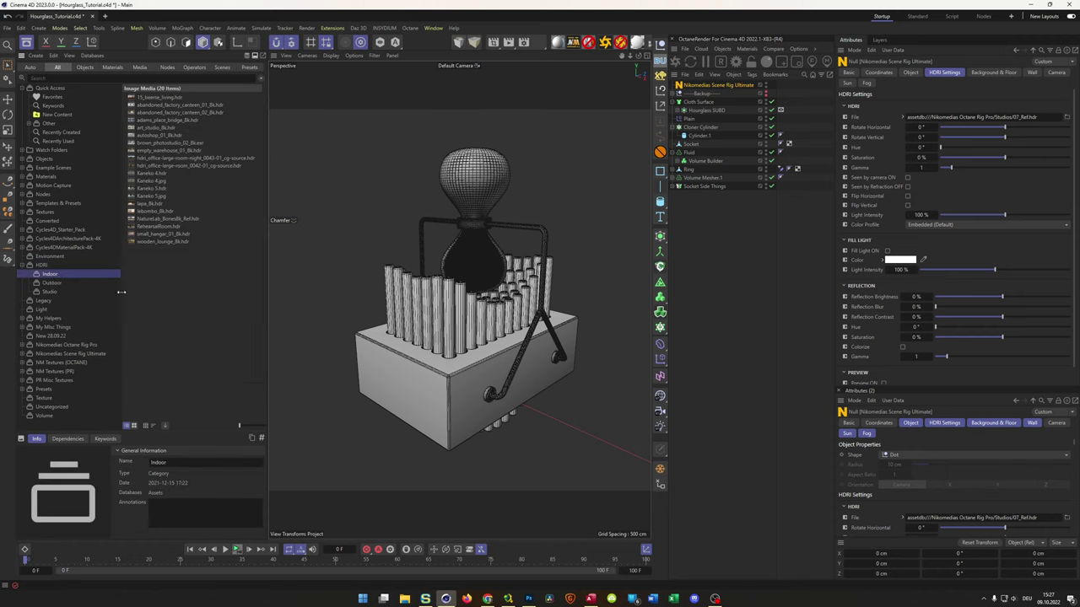
left_click(144, 426)
scroll(225, 367, "down", 3)
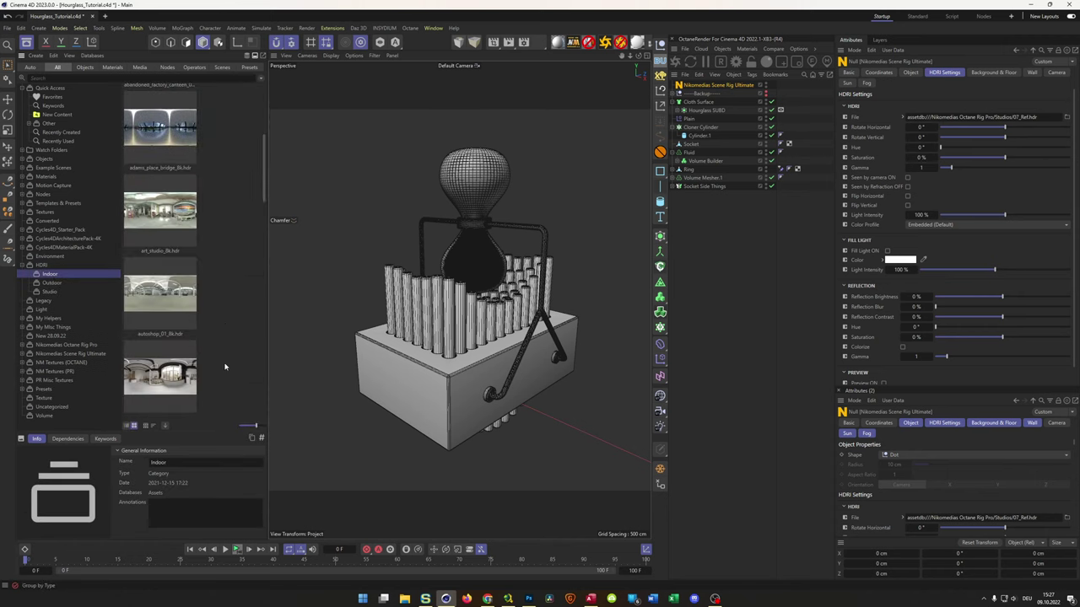
scroll(225, 367, "down", 1)
left_click(176, 338)
left_click_drag(192, 295, 939, 125)
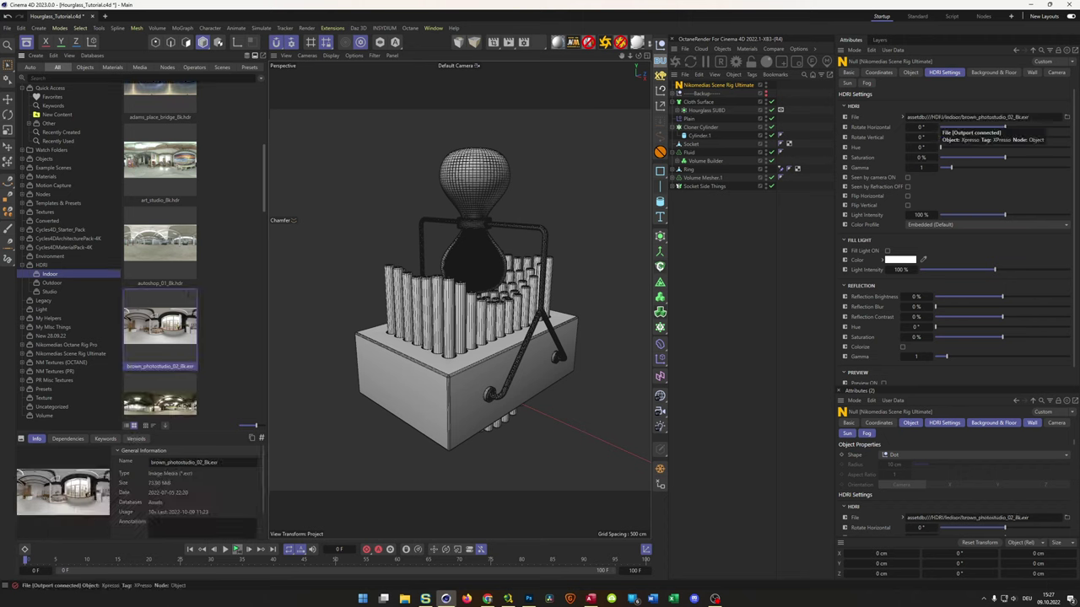
Make the HDRI seen by camera and set its horizontal rotation to 19°.
left_click(907, 178)
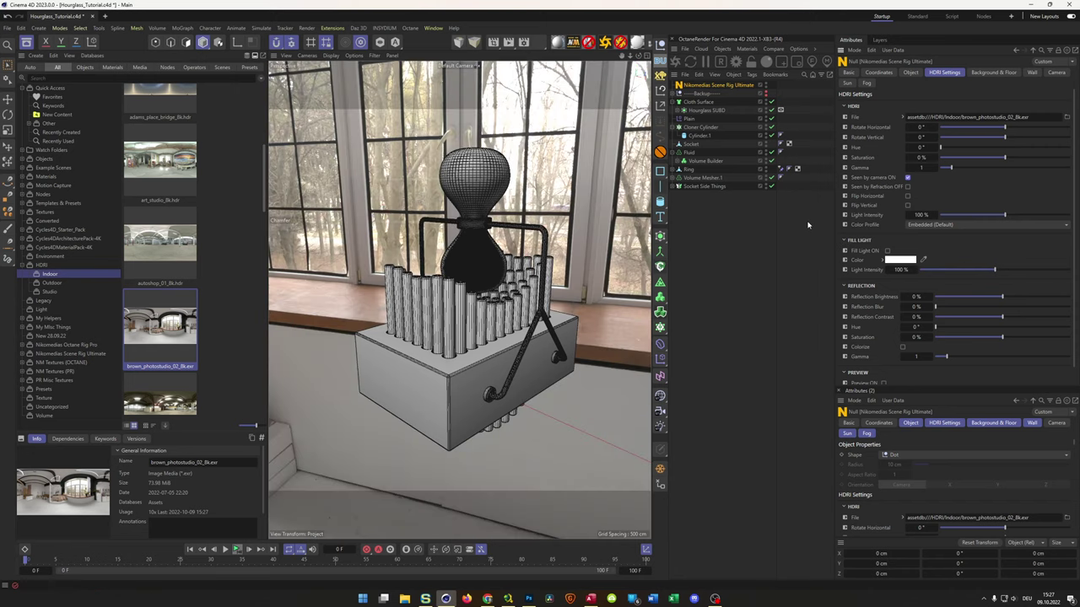
left_click(26, 42)
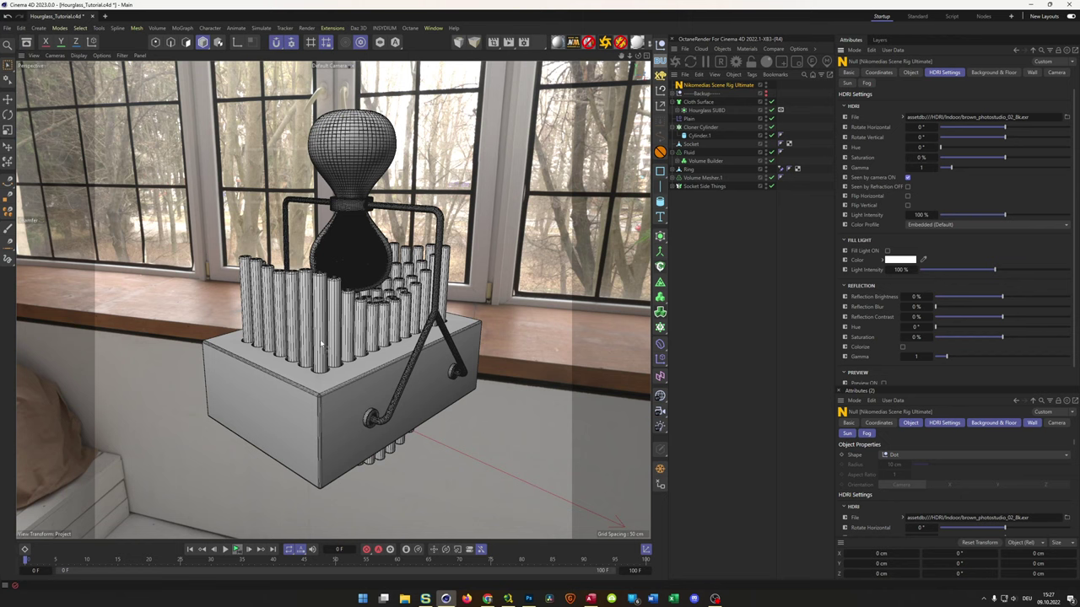
left_click_drag(1003, 127, 1012, 128)
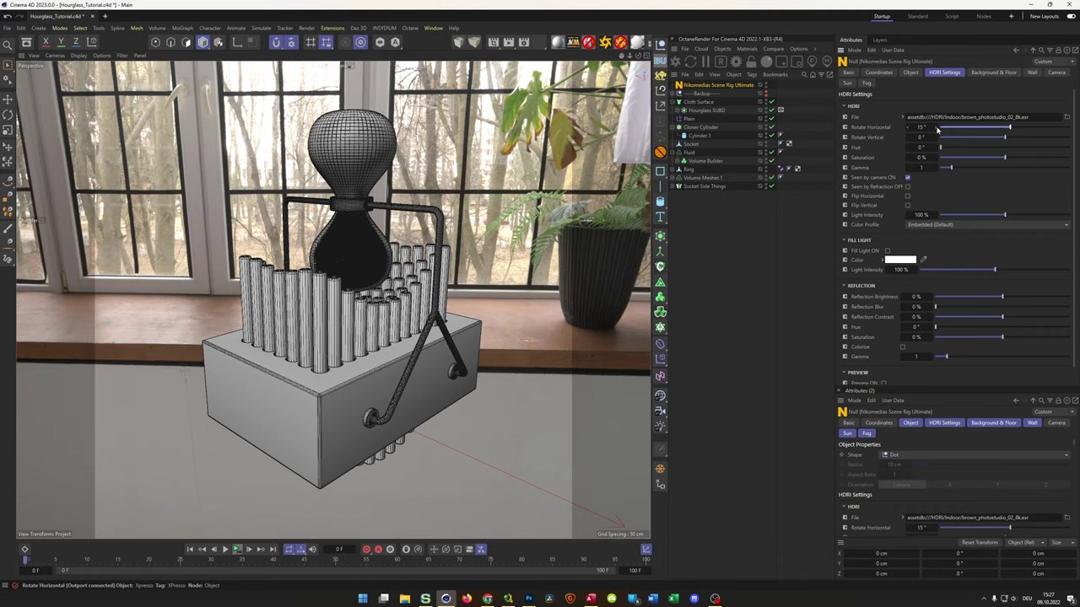
left_click(937, 127)
left_click(936, 127)
left_click(936, 128)
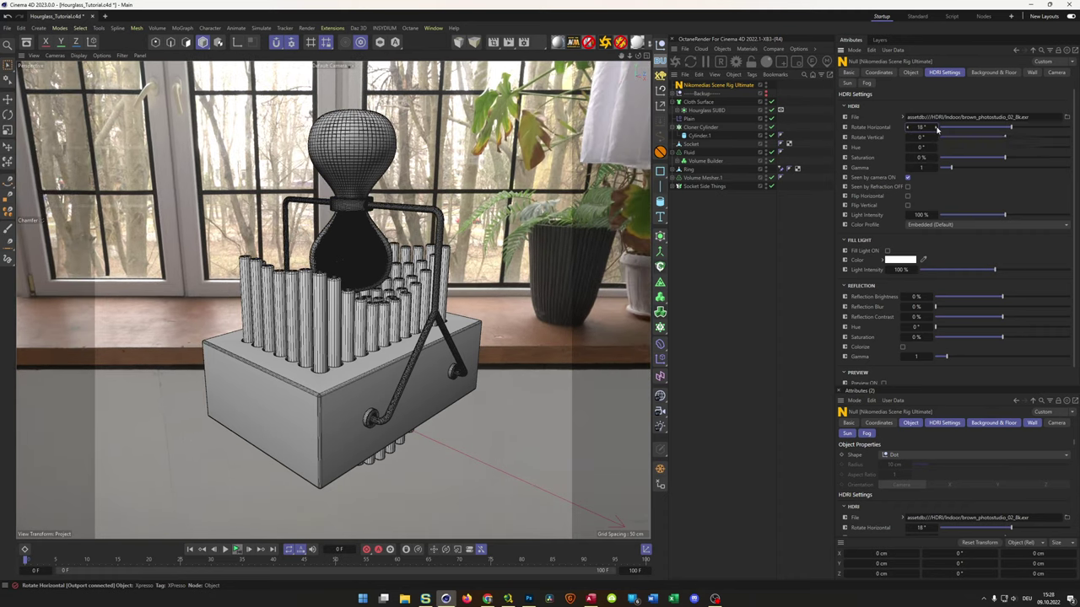
left_click(937, 128)
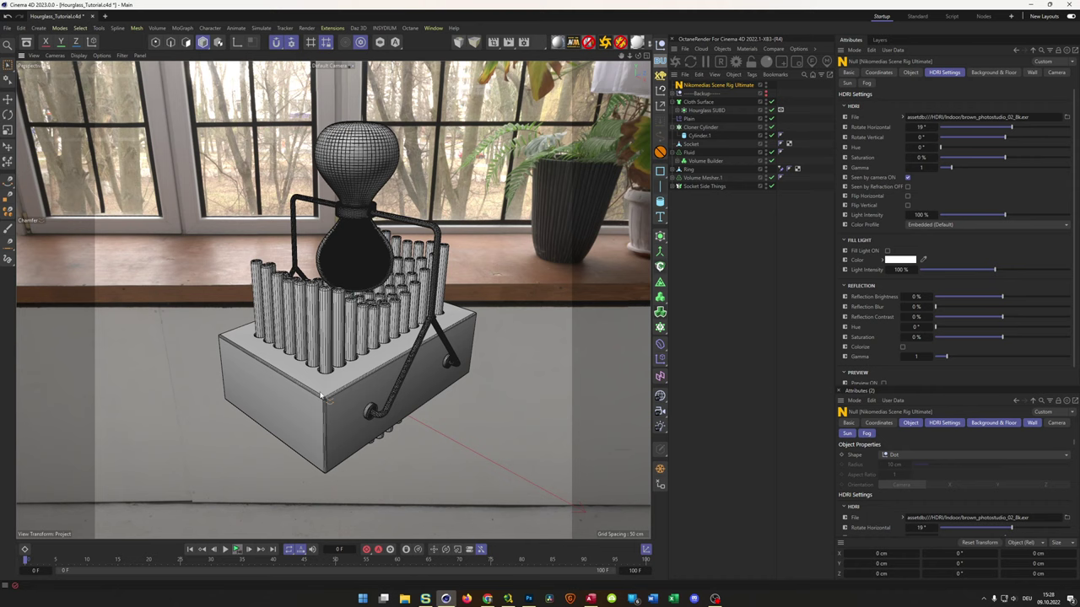
Collapse the Cloth Surface, Cloner Cylinder and Fluid hierarchies in the Object Manager.
middle_click(354, 358)
middle_click(397, 273)
middle_click(396, 272)
scroll(507, 228, "down", 5)
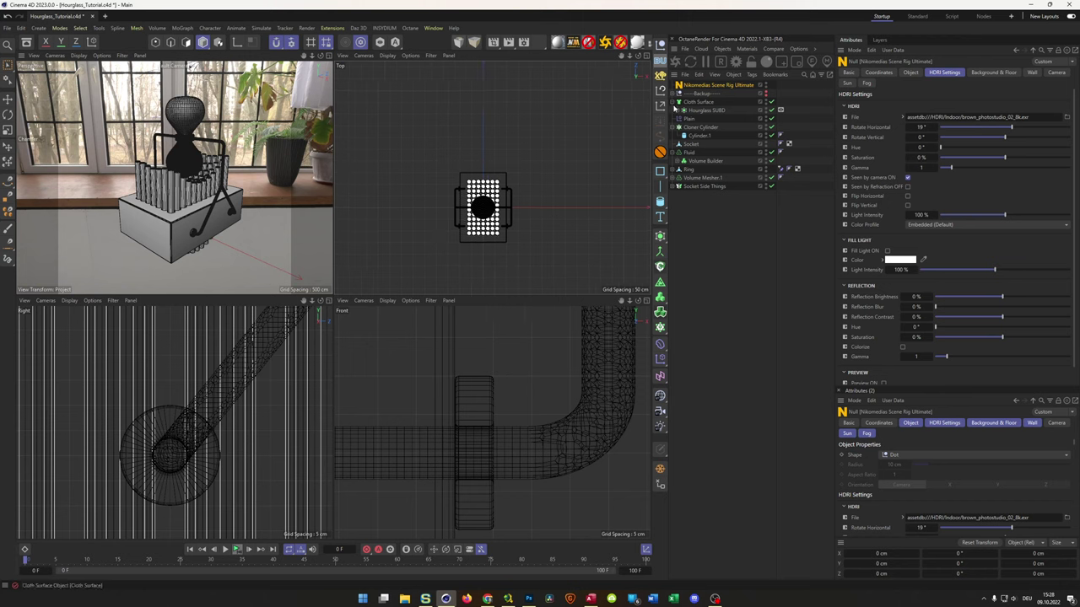
left_click(673, 102)
left_click(673, 119)
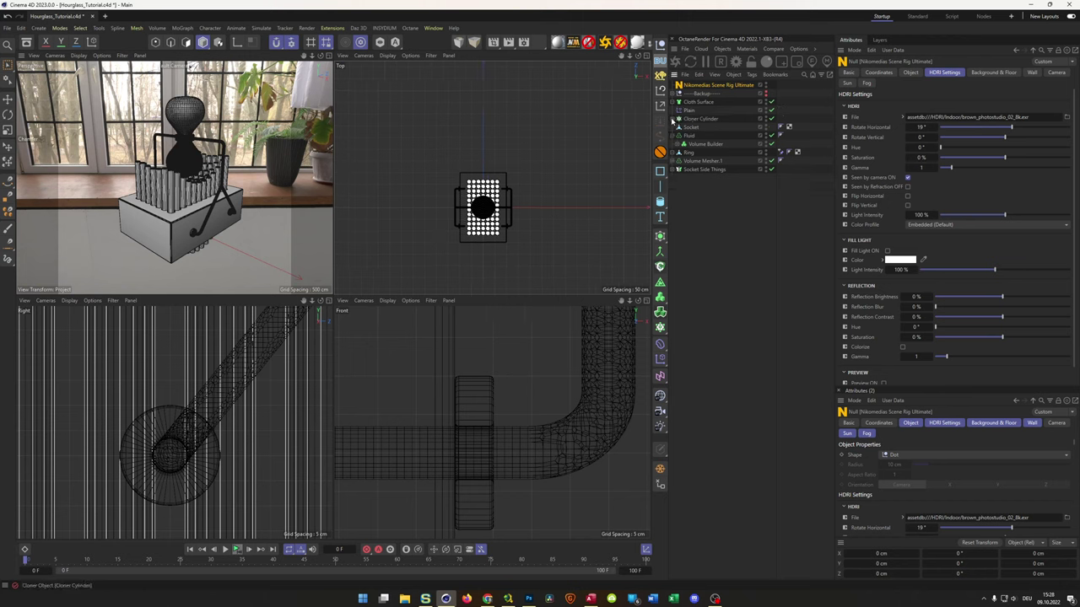
left_click(674, 135)
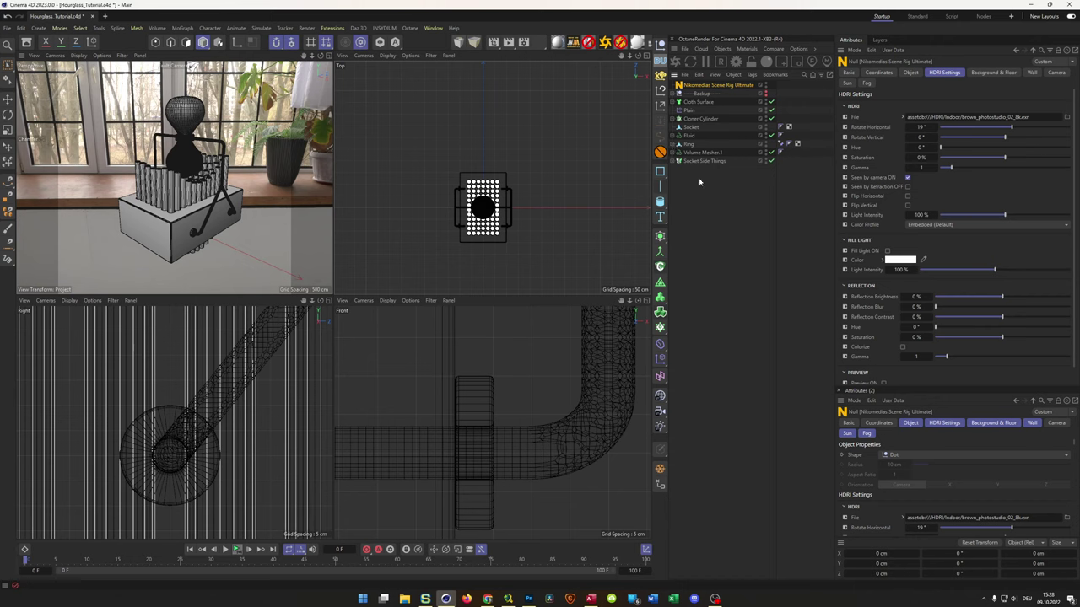
Group the eight hourglass model objects under a new null named All.
left_click_drag(698, 181, 680, 98)
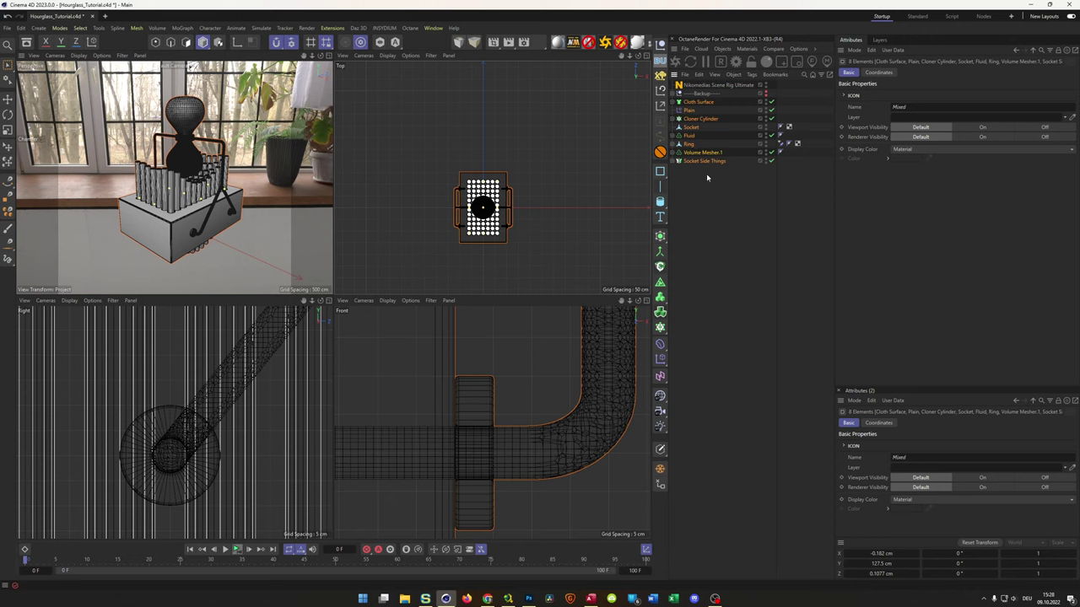
key("alt+g")
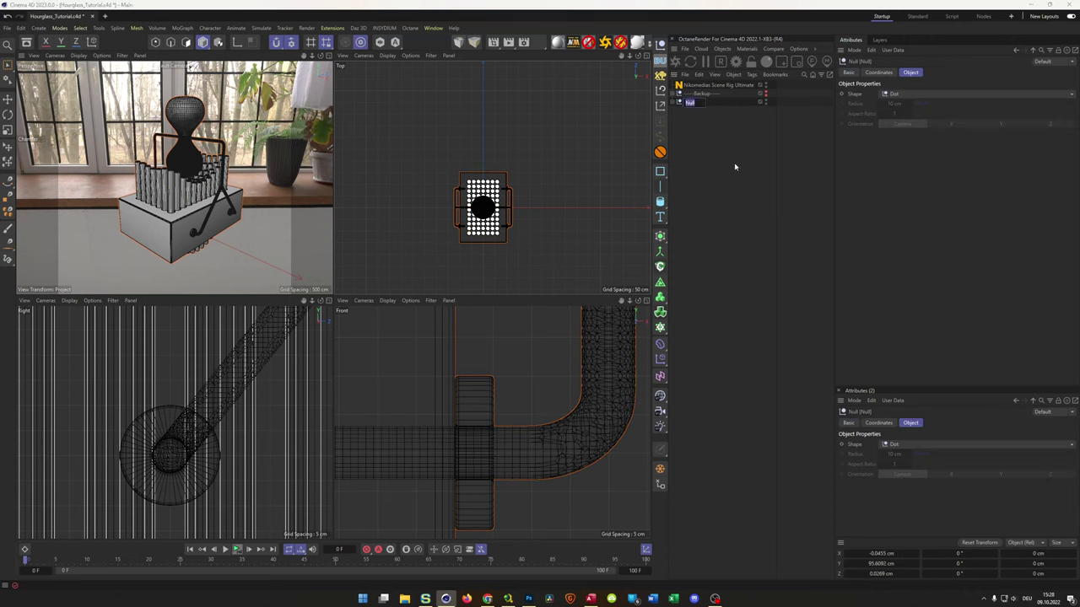
type("A")
key("Return")
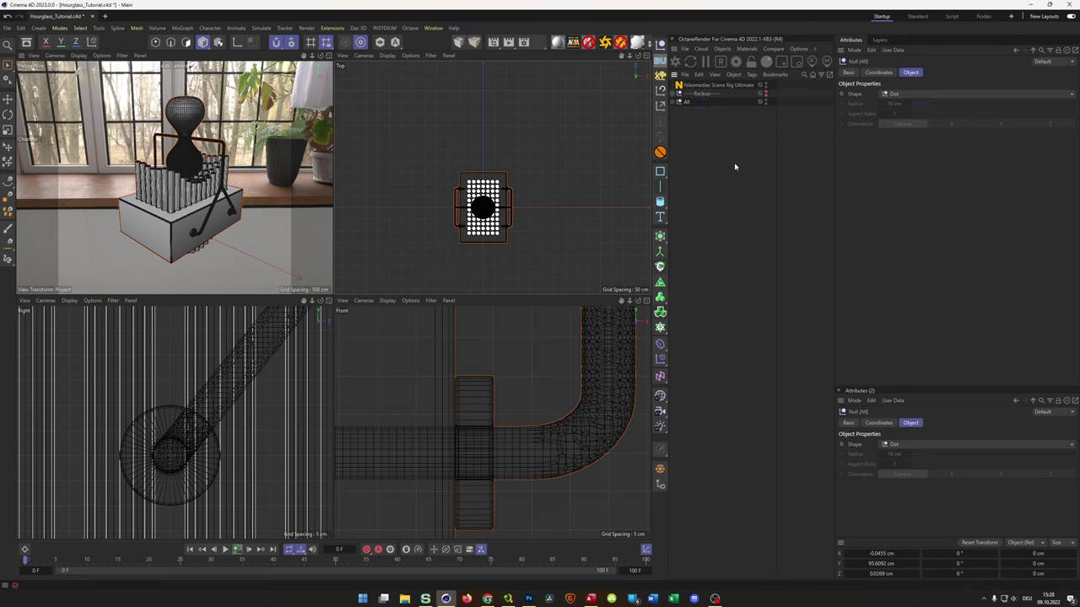
left_click(674, 102)
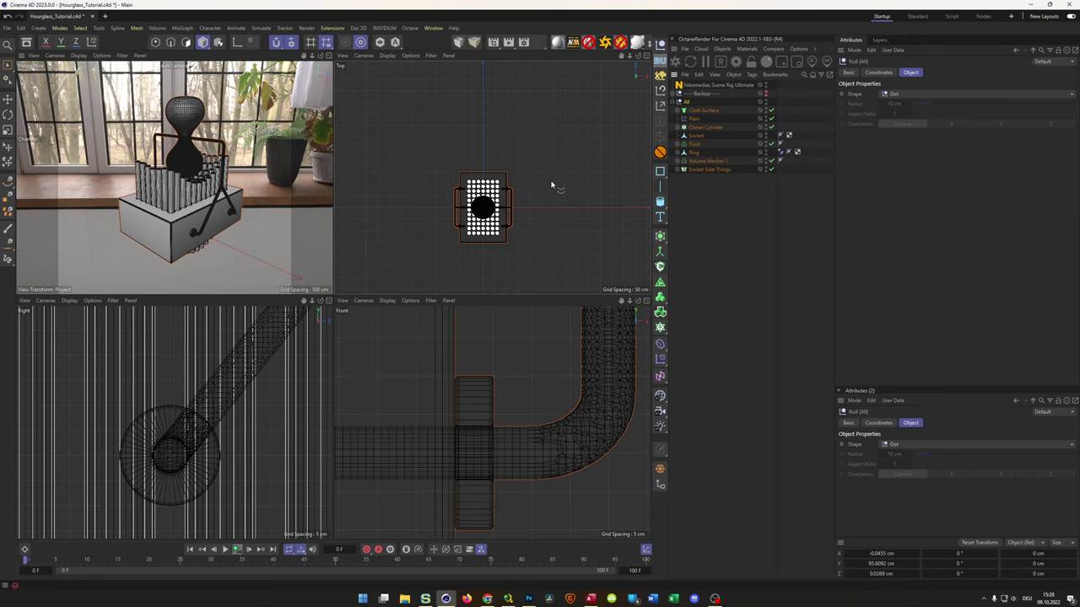
Move the All group to X 50 cm and view it in a full-size perspective view.
key("e")
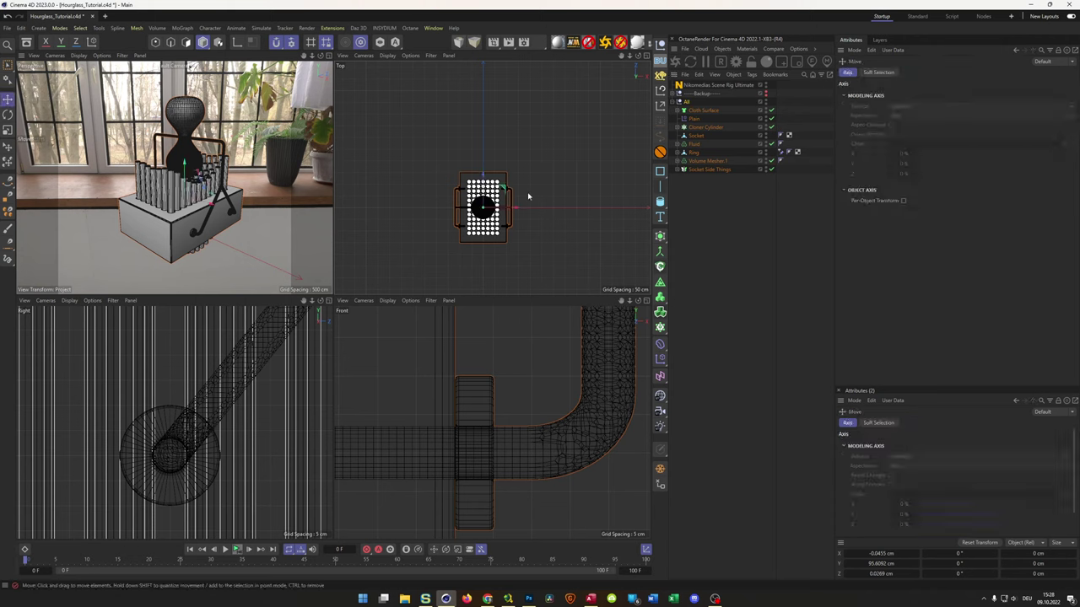
left_click_drag(503, 191, 514, 200)
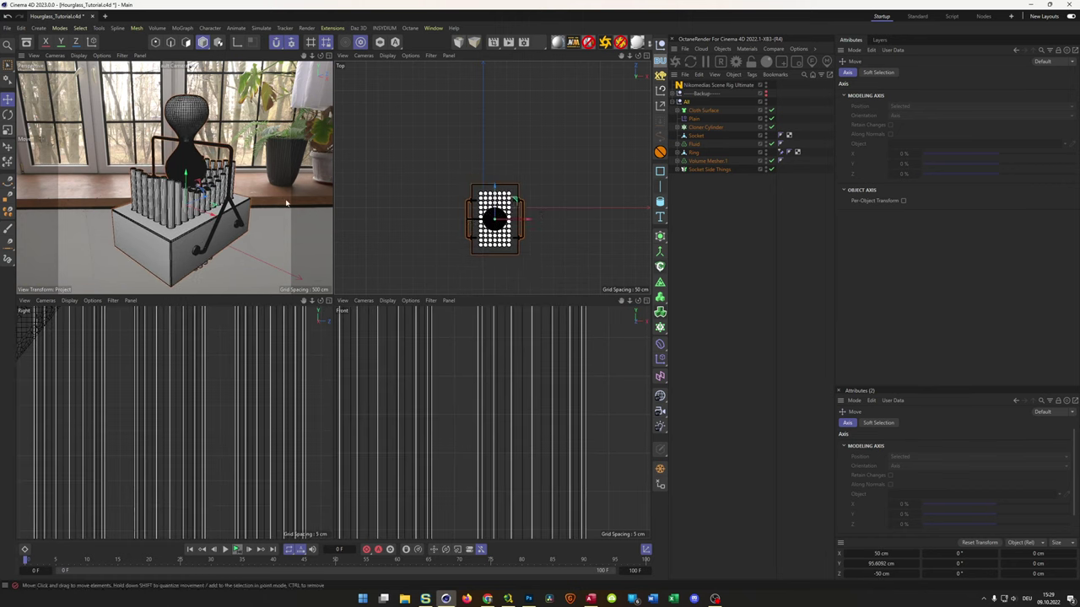
middle_click(225, 200)
mouse_move(345, 314)
left_mouse_down("alt")
mouse_move(331, 314)
mouse_move(333, 300)
left_mouse_up("alt")
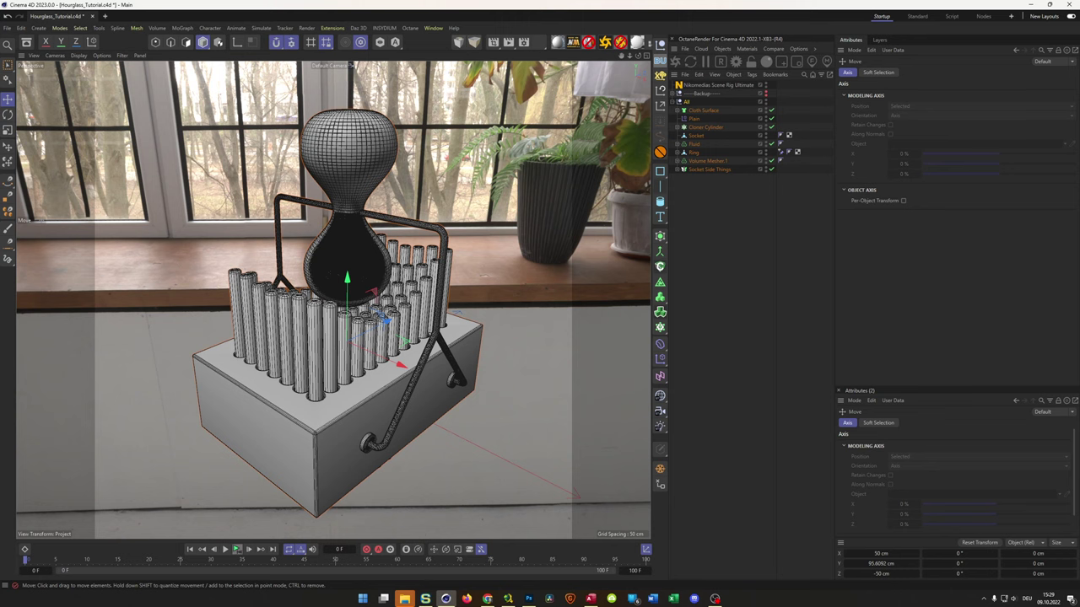
left_click(745, 506)
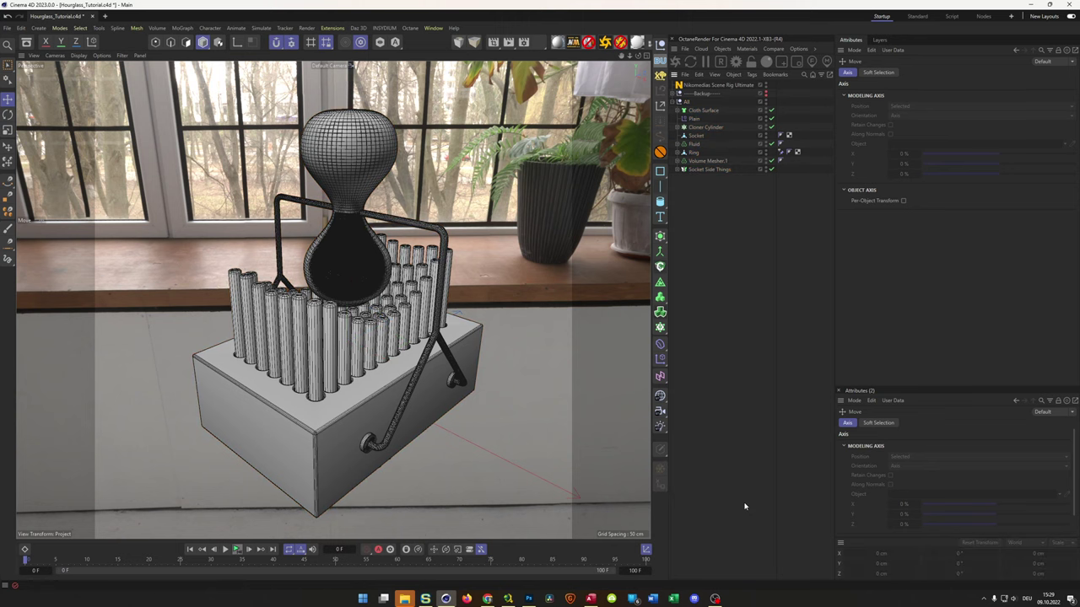
key("shift+r")
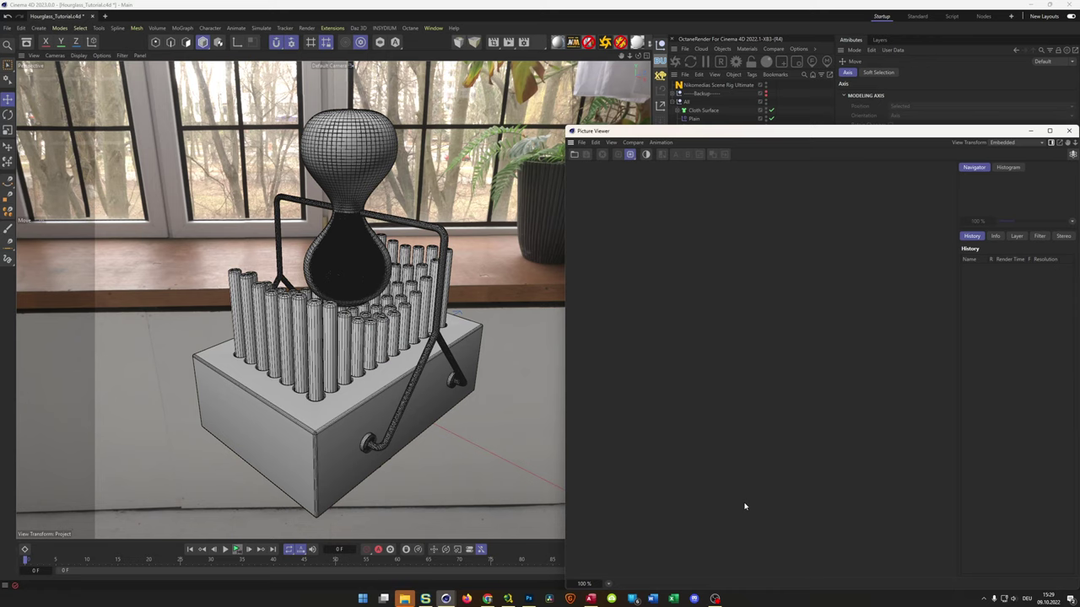
left_click_drag(686, 131, 529, 99)
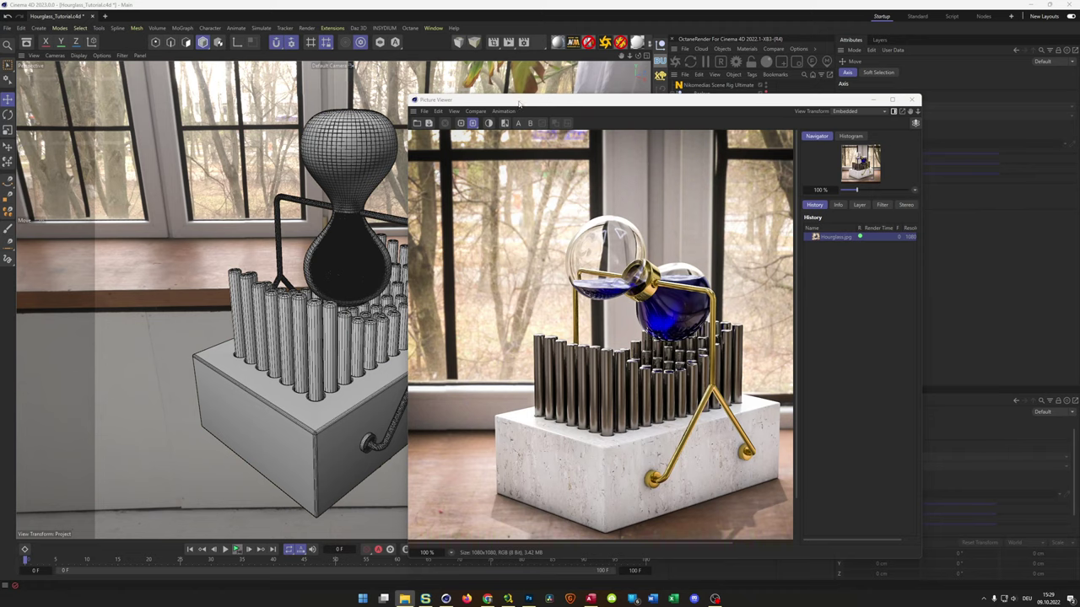
left_click_drag(517, 101, 532, 69)
left_click(465, 520)
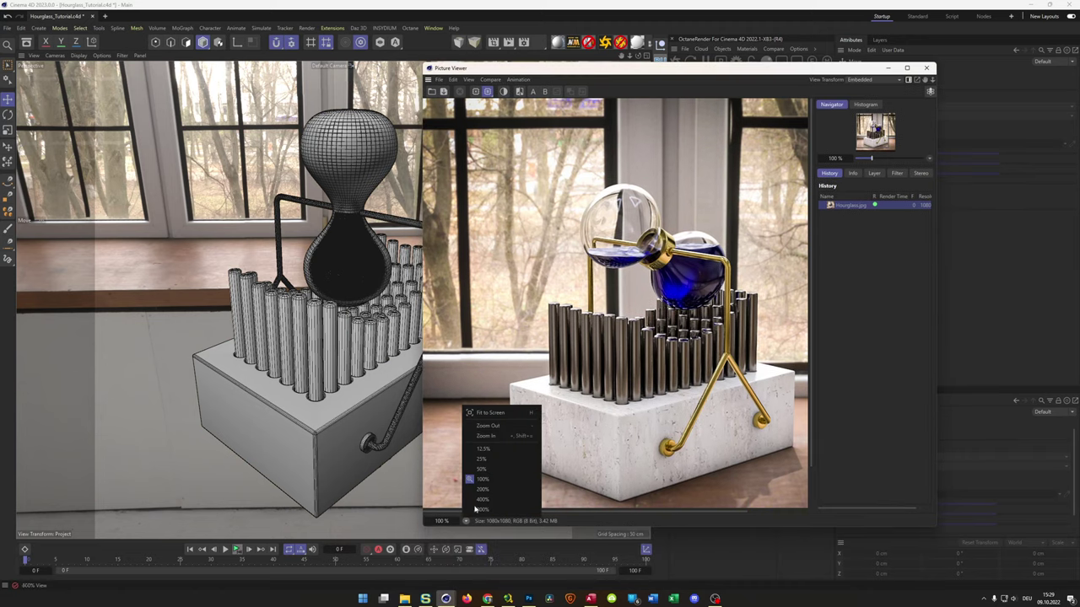
left_click(503, 412)
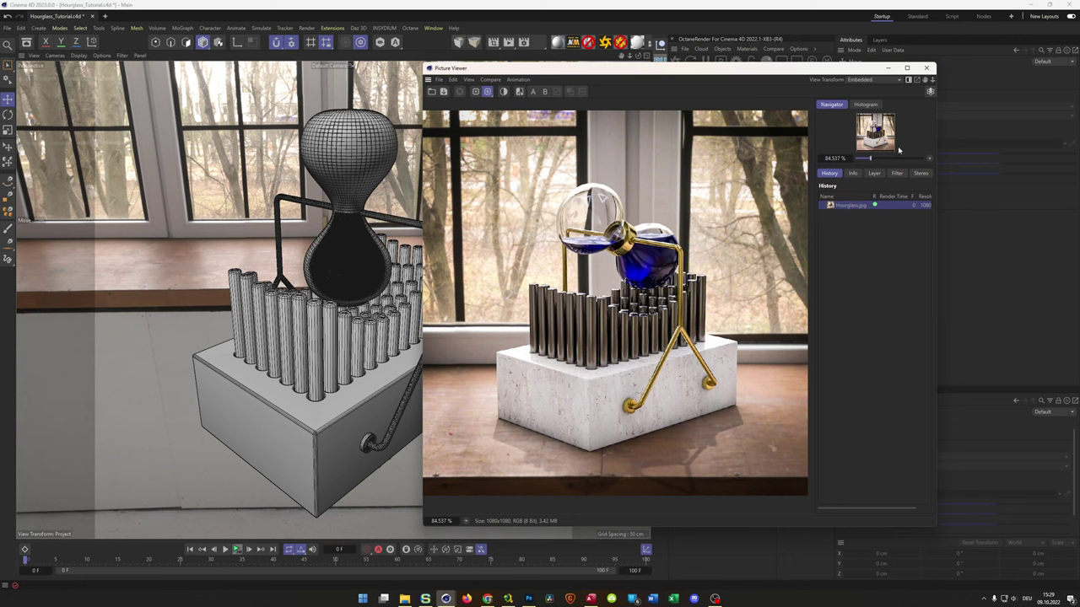
left_click(926, 68)
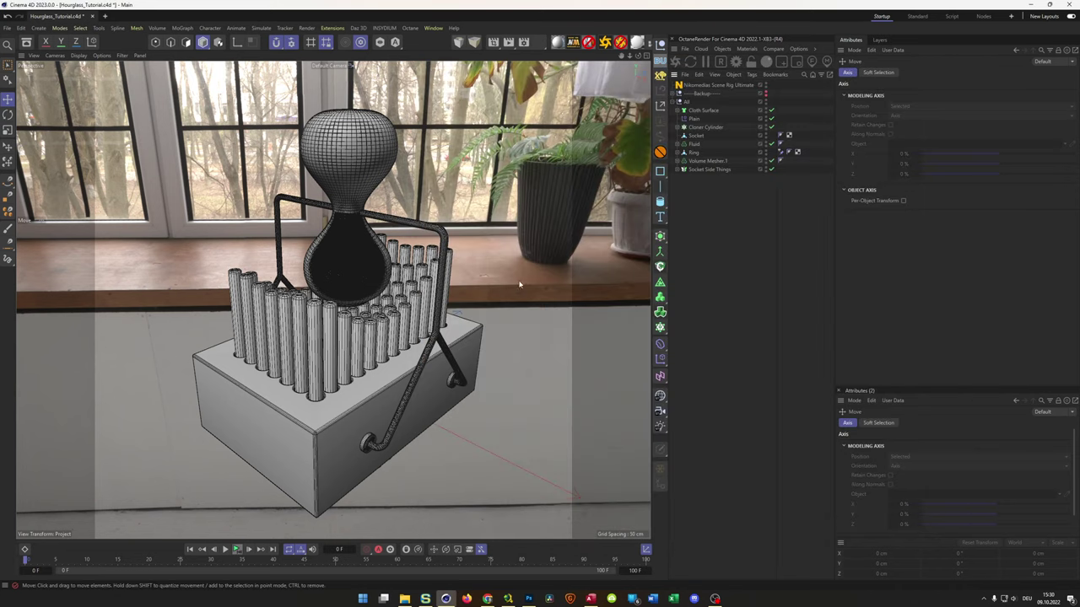
Select the All group and frame it in an enlarged side view.
left_click(688, 101)
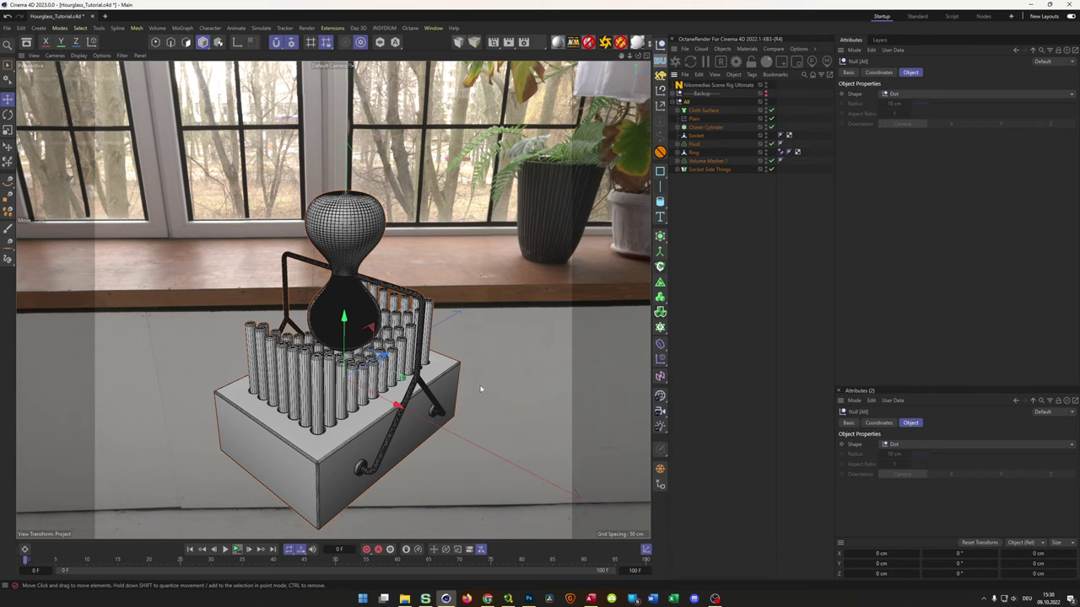
middle_click(413, 394)
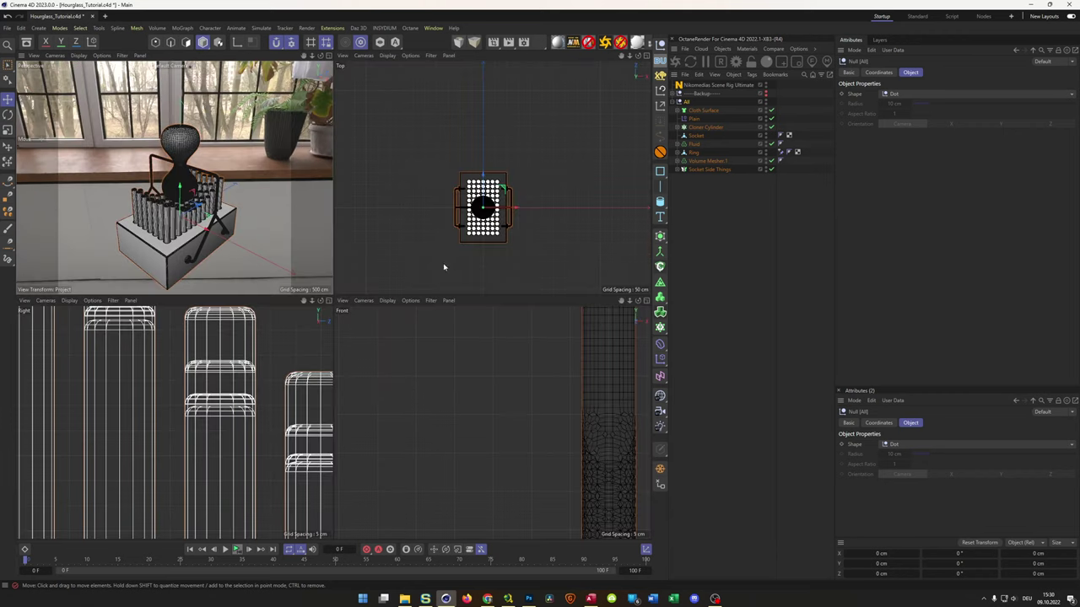
middle_click(257, 242)
middle_click(244, 368)
middle_click(244, 368)
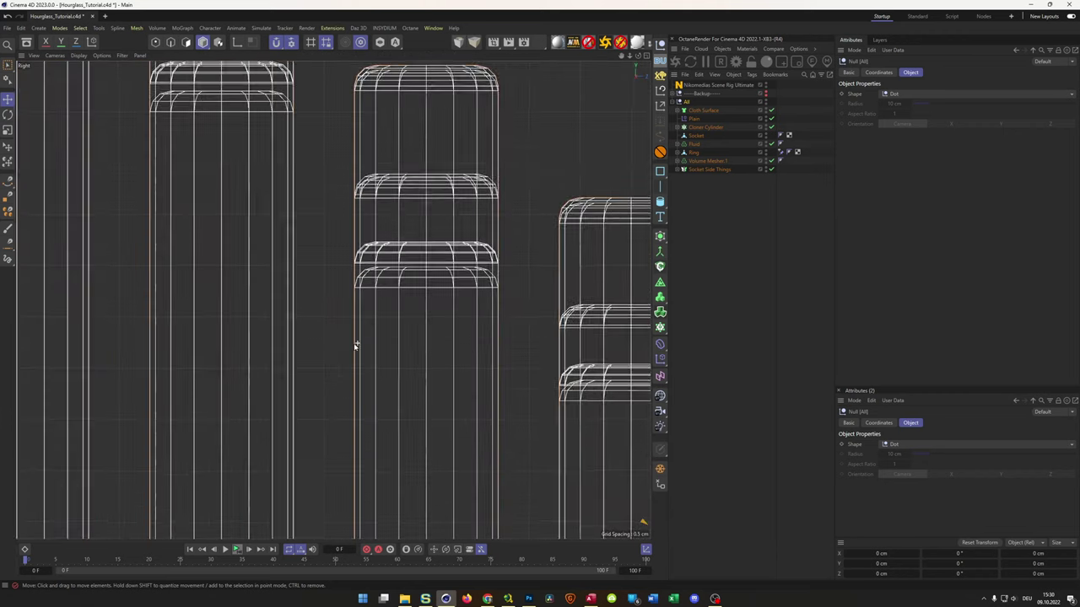
scroll(244, 368, "down", 5)
scroll(238, 366, "down", 1)
scroll(373, 393, "up", 5)
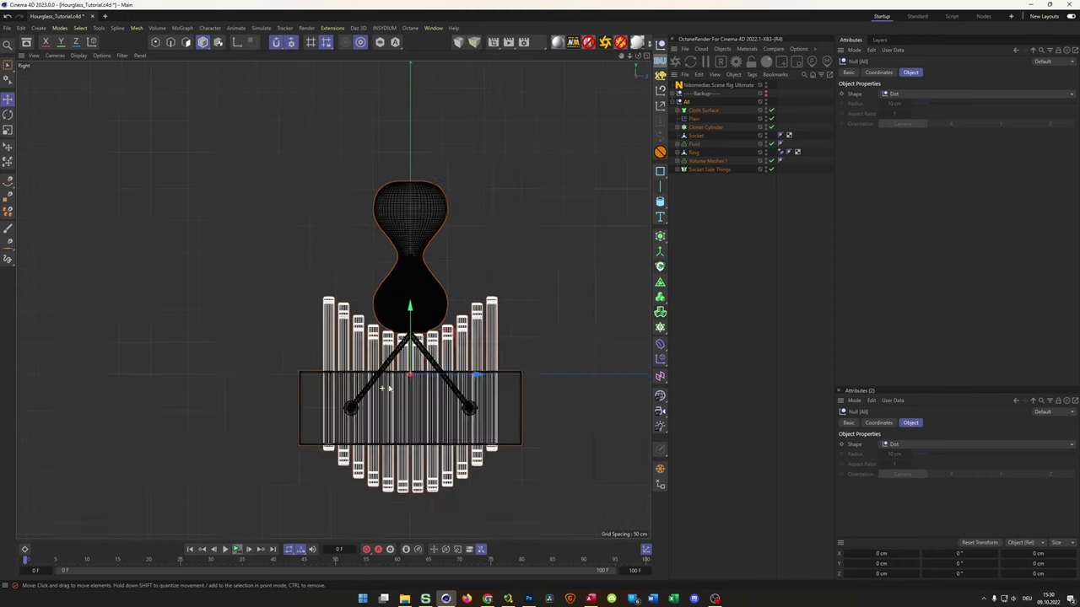
middle_click_drag(374, 382, 335, 385, "alt")
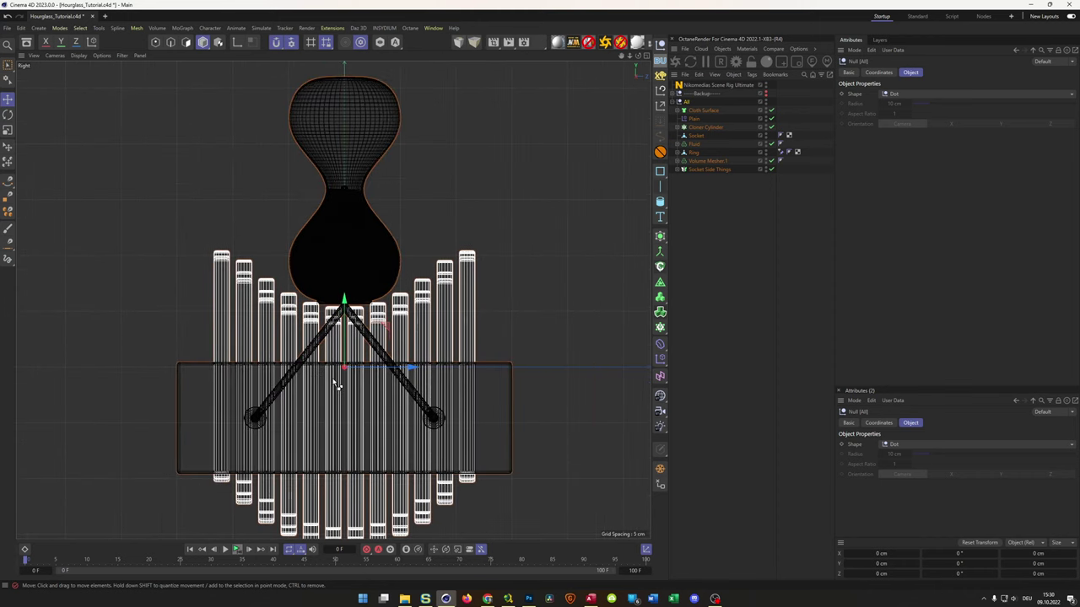
key("ctrl+z")
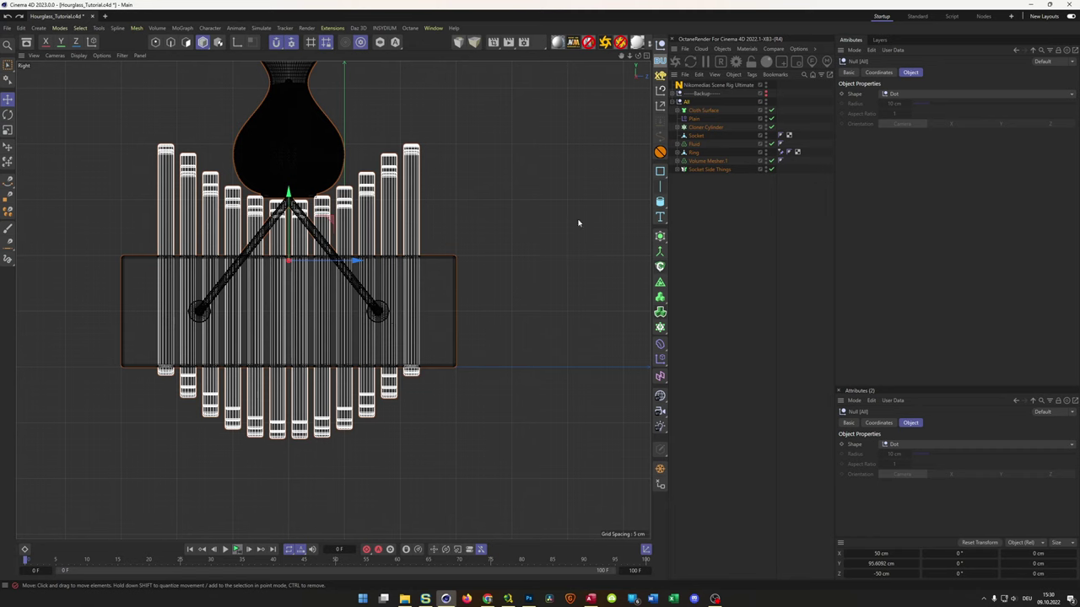
Set the All group's X and Z positions to 0 cm.
left_click(878, 72)
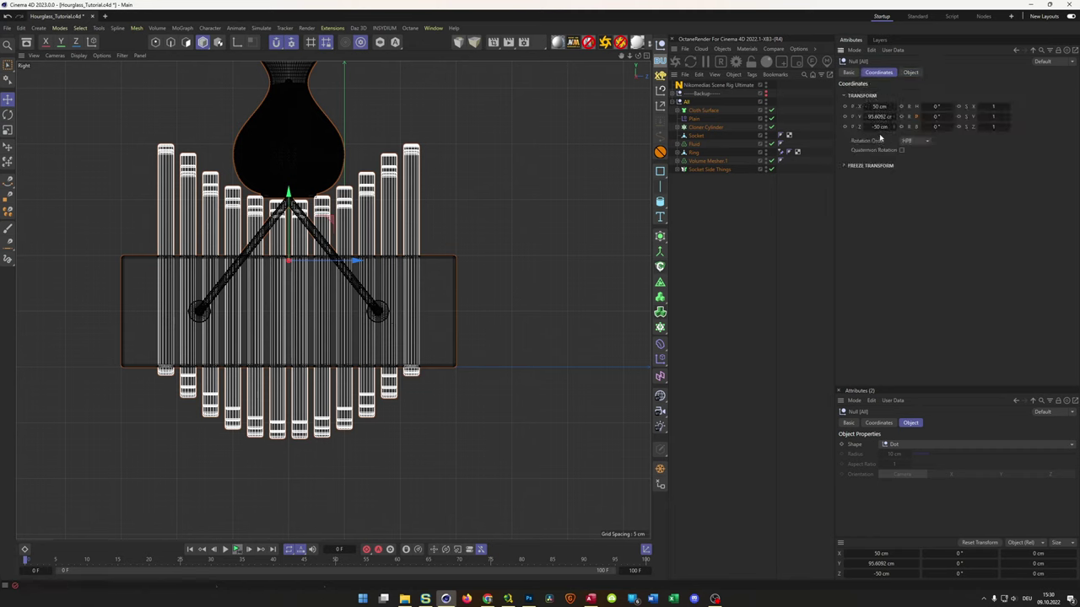
left_click(882, 107)
type("0")
key("Tab")
key("Tab")
type("0")
key("Return")
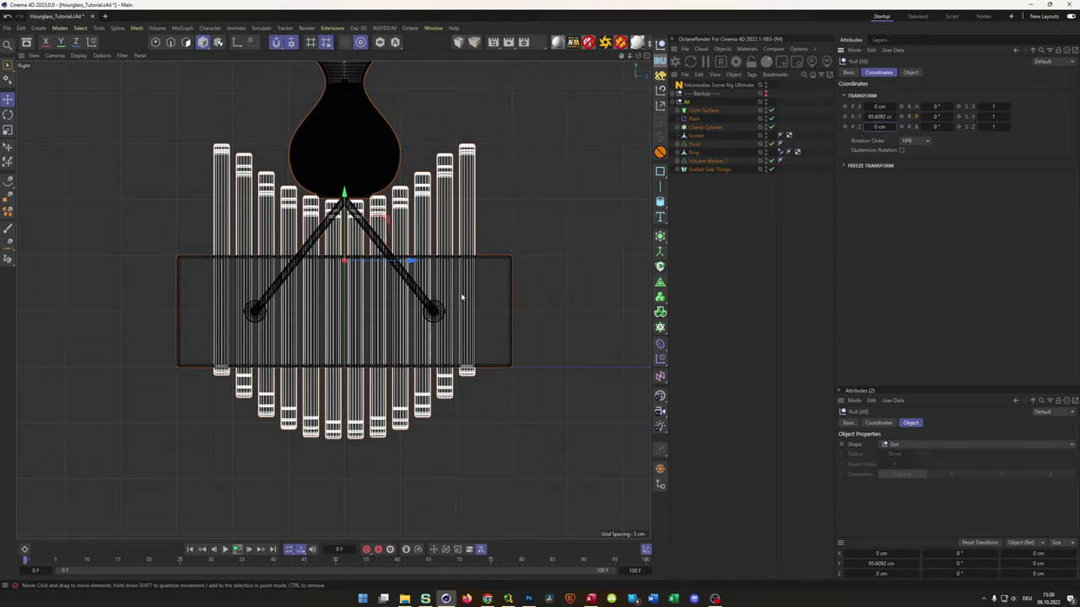
Add a new camera from a re-orbited full-size perspective view.
middle_click(360, 285)
middle_click(247, 258)
middle_click(247, 259)
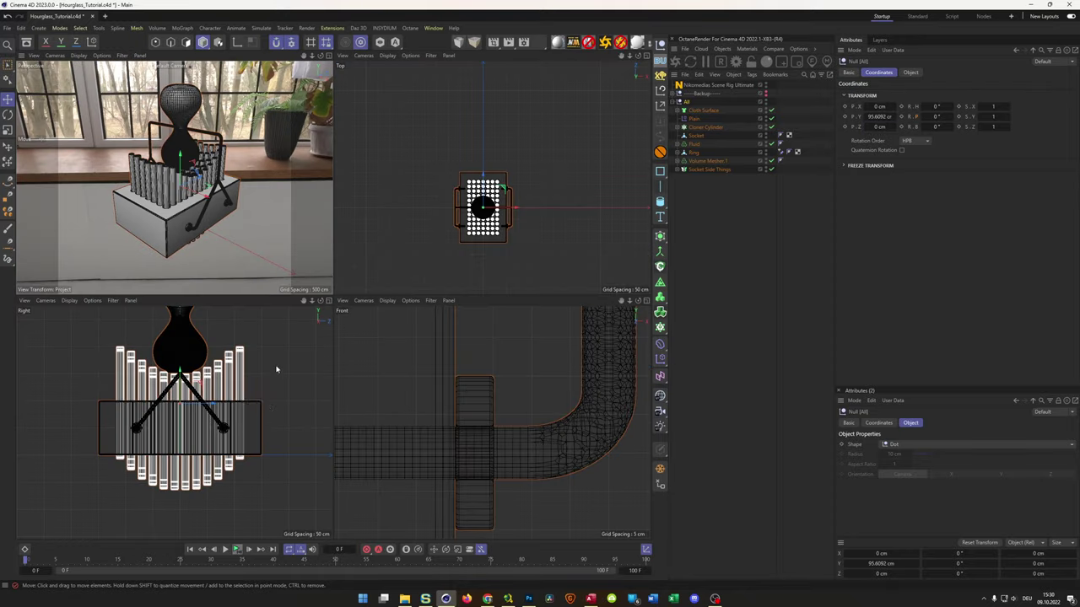
middle_click(240, 234)
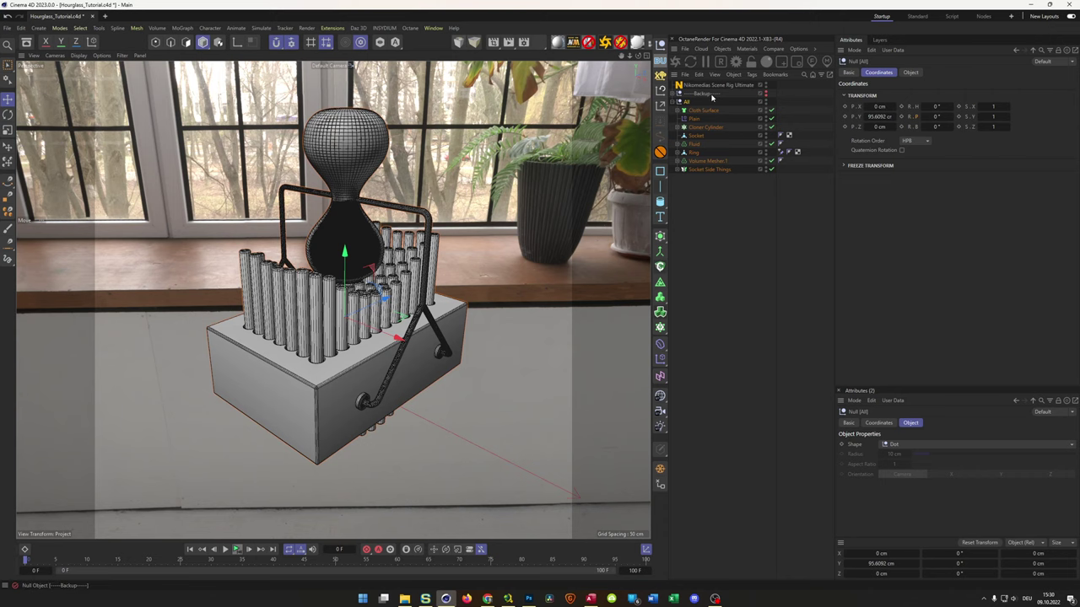
left_click_drag(333, 308, 356, 312, "alt")
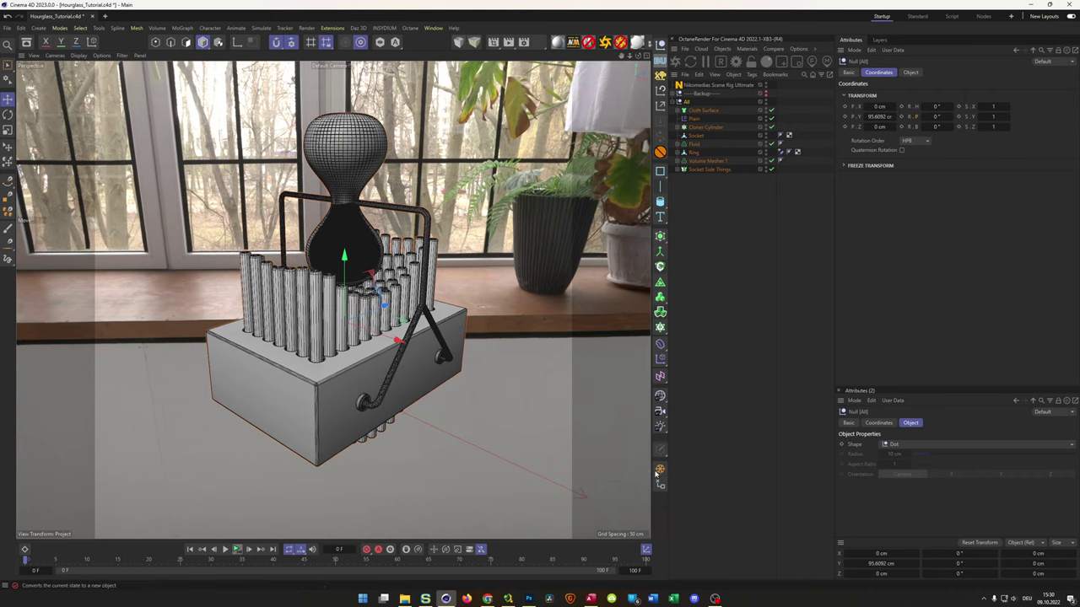
left_click(661, 411)
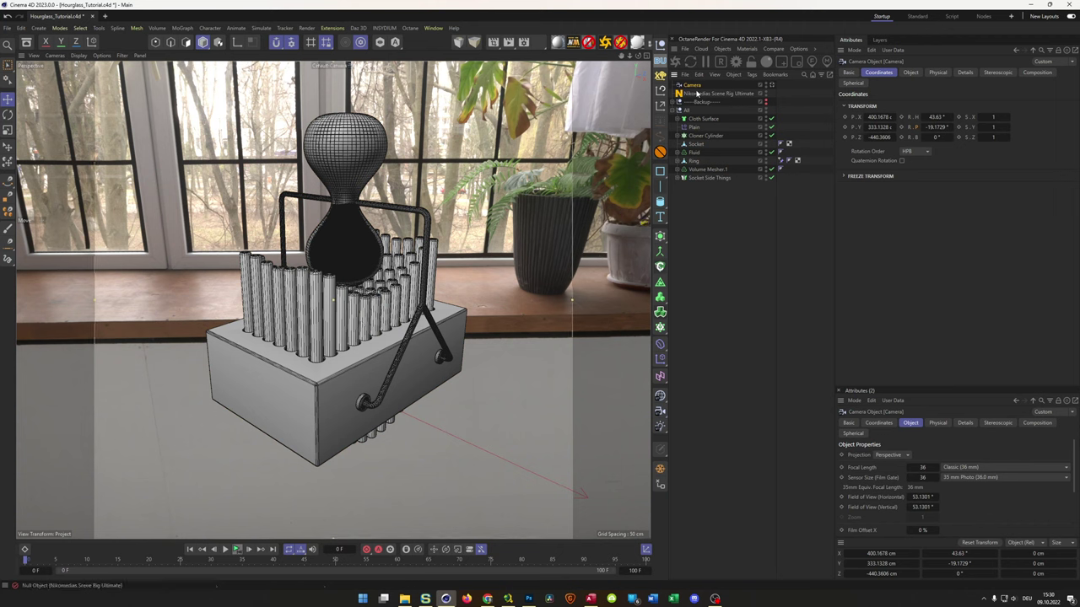
Look through the new camera and give it an 80 mm focal length.
left_click(771, 86)
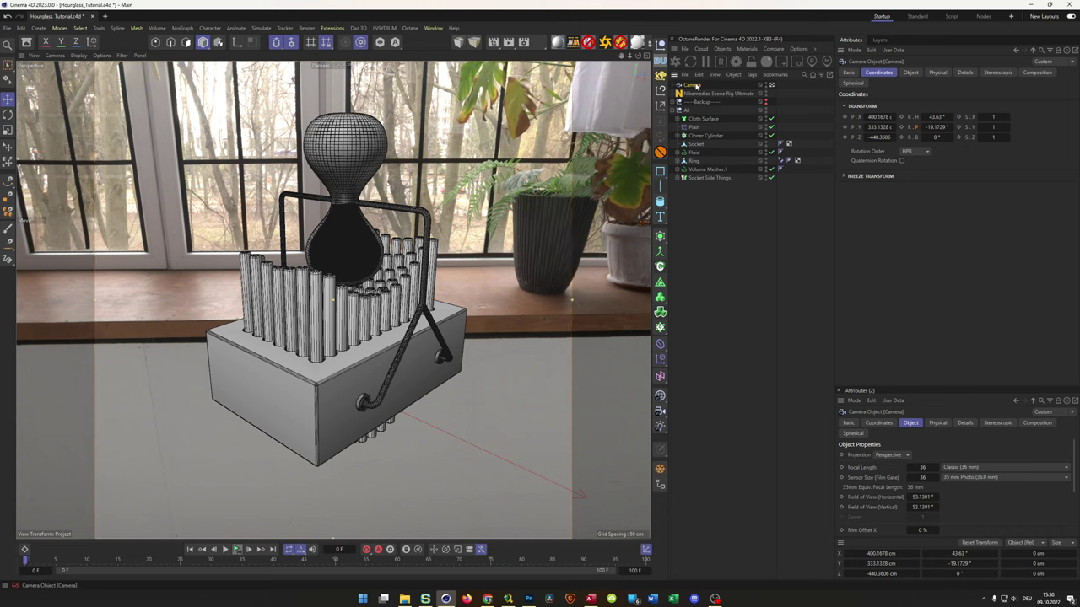
left_click(910, 73)
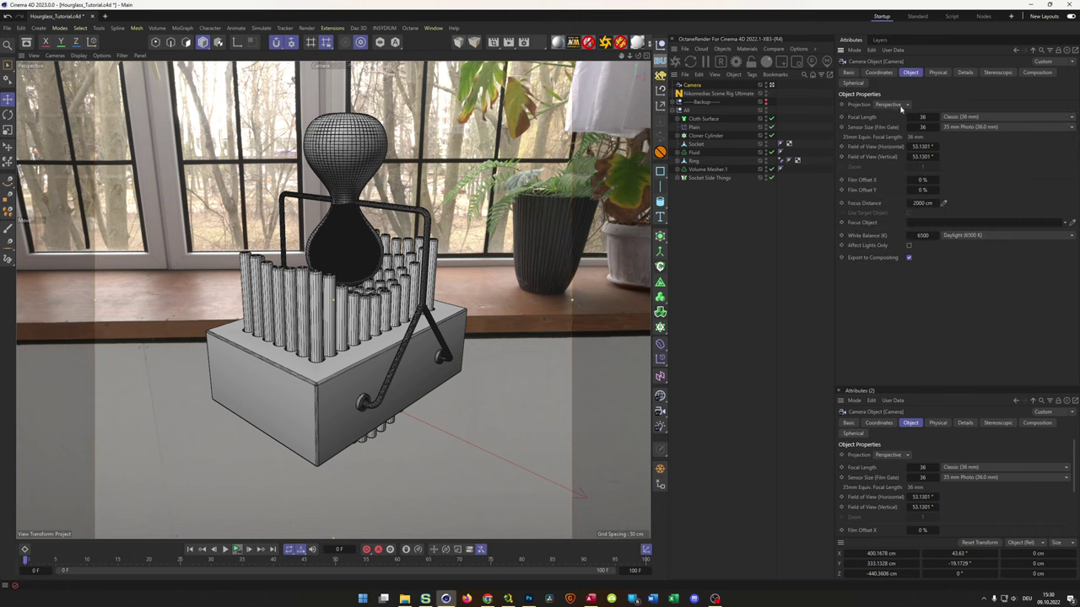
left_click(922, 117)
type("80")
key("Return")
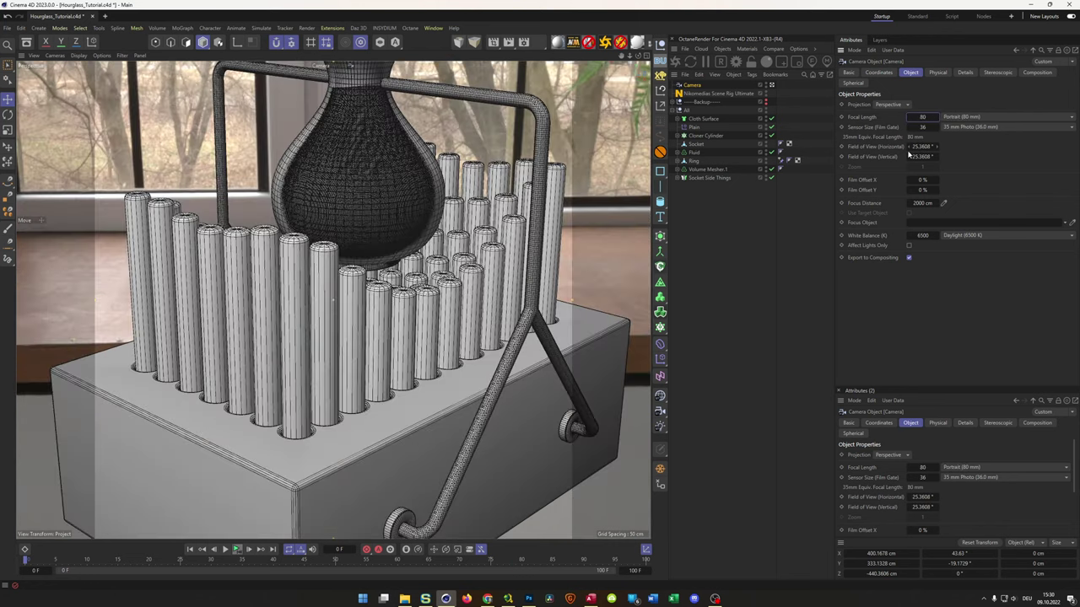
Try 100 mm and 120 mm focal lengths while orbiting the camera.
scroll(299, 339, "down", 10)
left_click_drag(299, 339, 274, 303, "alt")
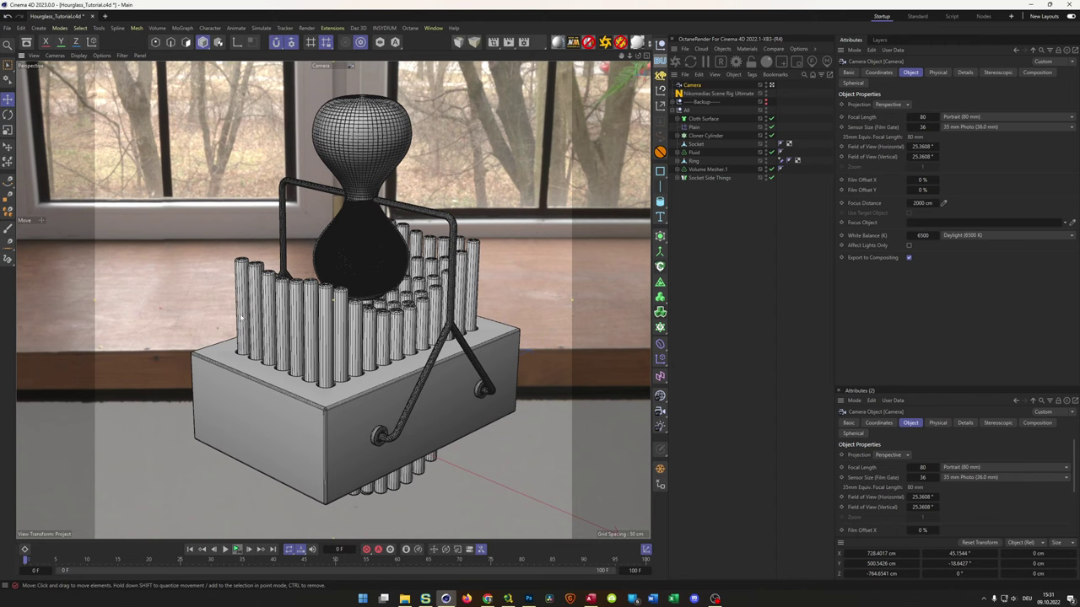
type("100")
key("Return")
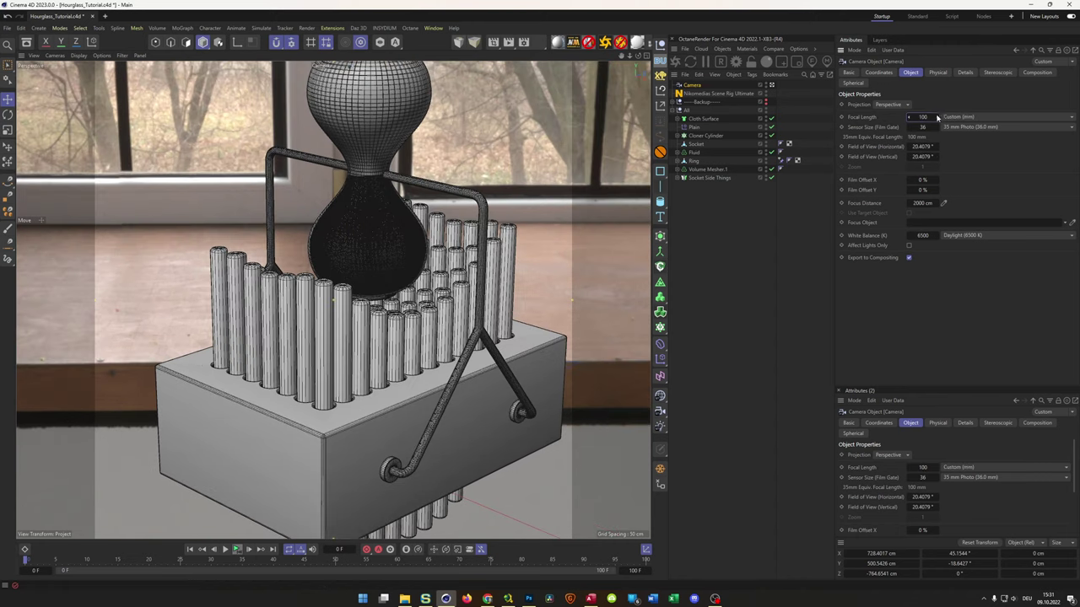
type("120")
key("Return")
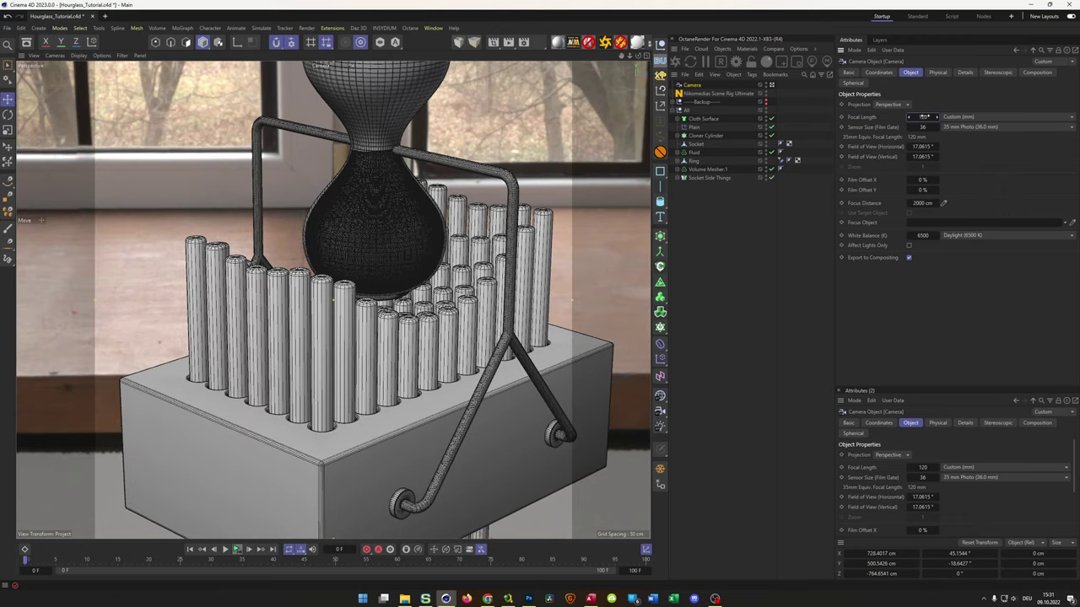
Return to 100 mm and reposition the camera to frame the hourglass lower and level.
left_click_drag(519, 270, 518, 295, "alt")
double_click(922, 117)
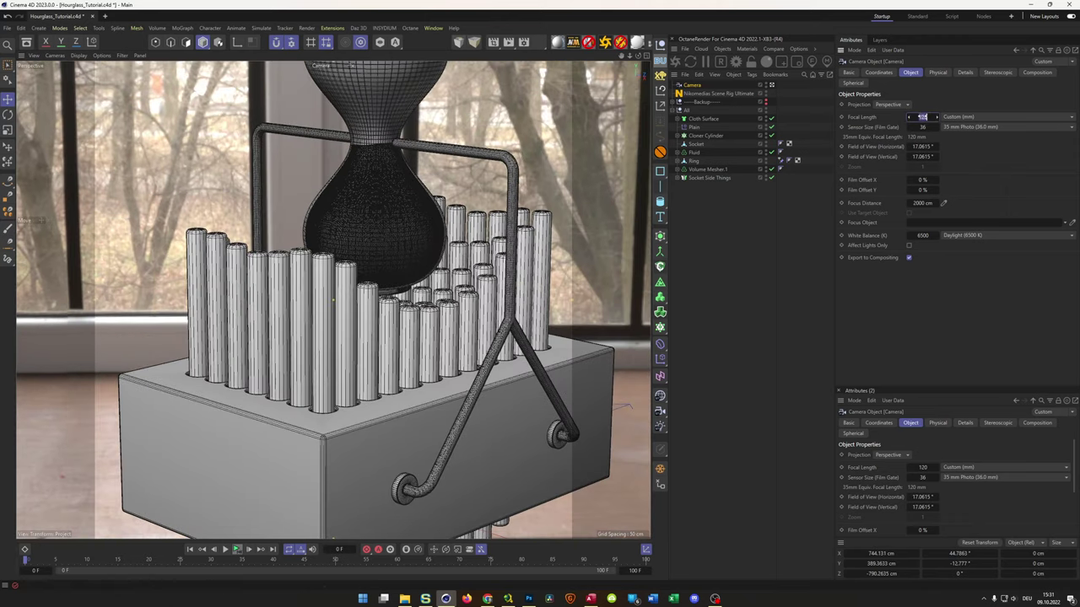
type("100")
key("Return")
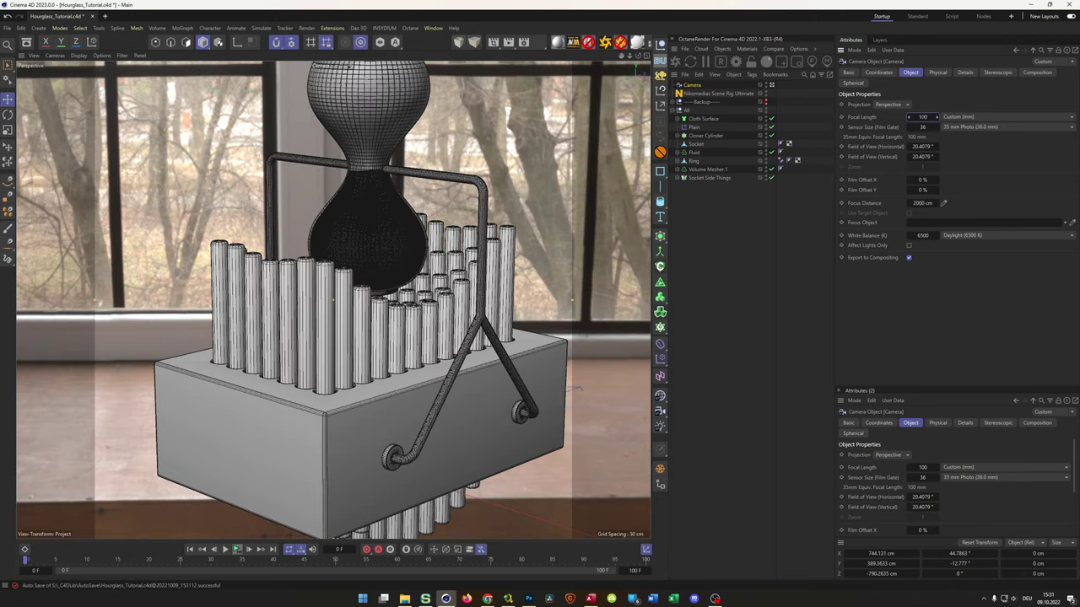
left_click_drag(537, 348, 498, 364, "alt")
right_click_drag(497, 364, 363, 403, "alt")
middle_click_drag(363, 402, 319, 426, "alt")
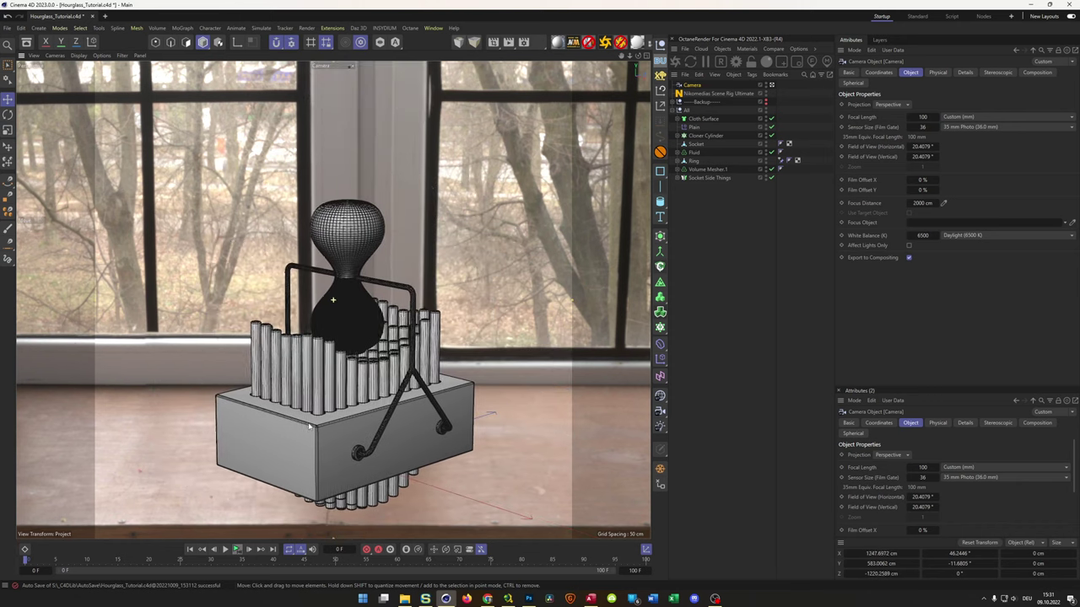
right_click_drag(319, 426, 347, 434, "alt")
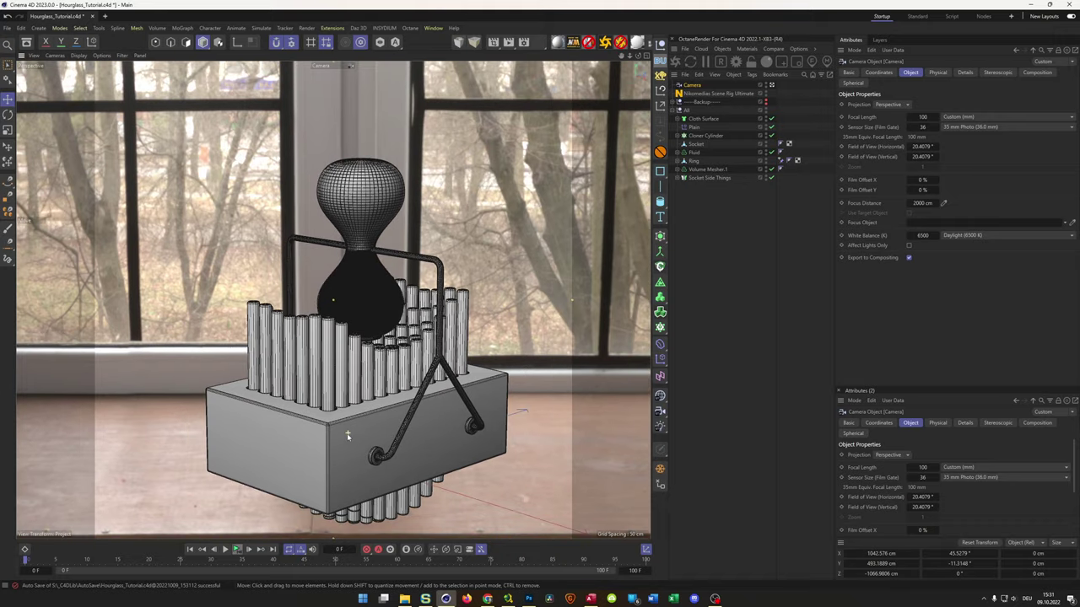
middle_click_drag(347, 432, 347, 428, "alt")
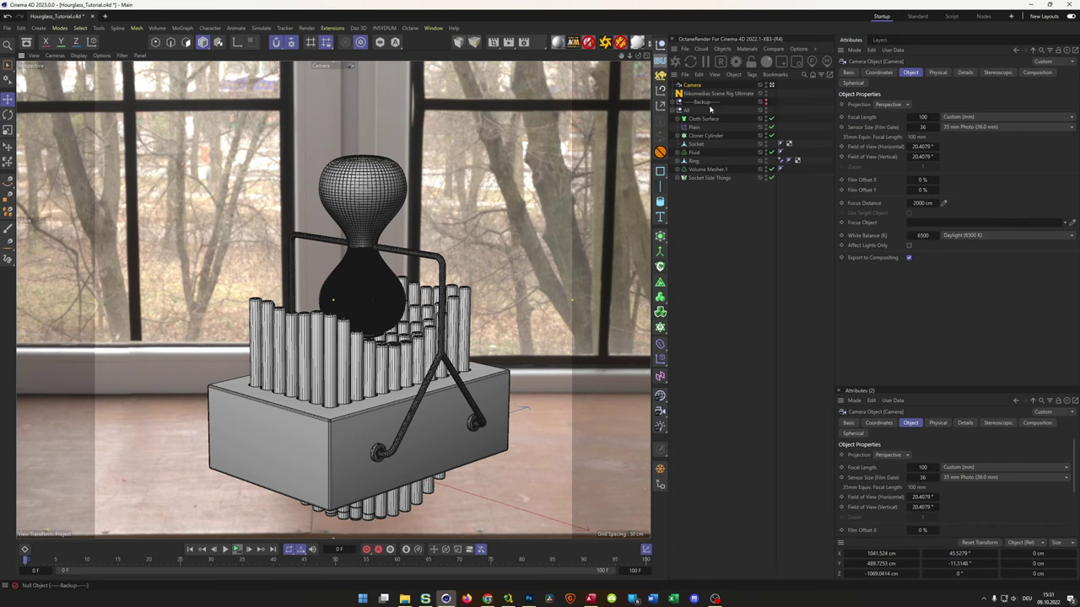
Hide the All group and set the focal length back to 80 mm.
left_click(766, 110)
double_click(922, 117)
type("80")
key("Return")
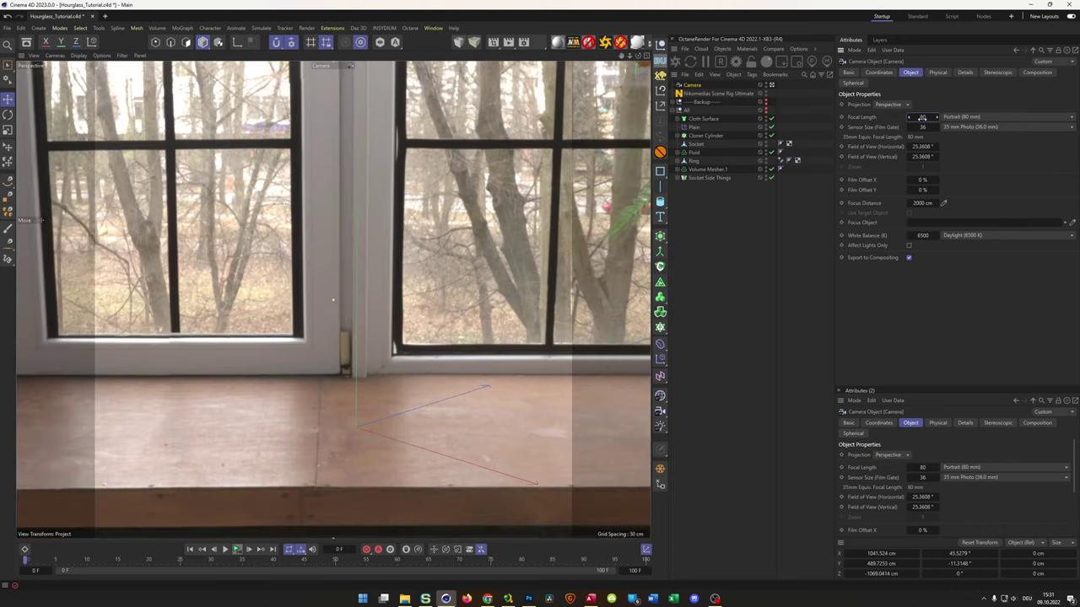
Unhide the All group and dolly, pan and orbit the camera to frame the hourglass closer.
left_click(938, 73)
left_click_drag(380, 336, 392, 345, "alt")
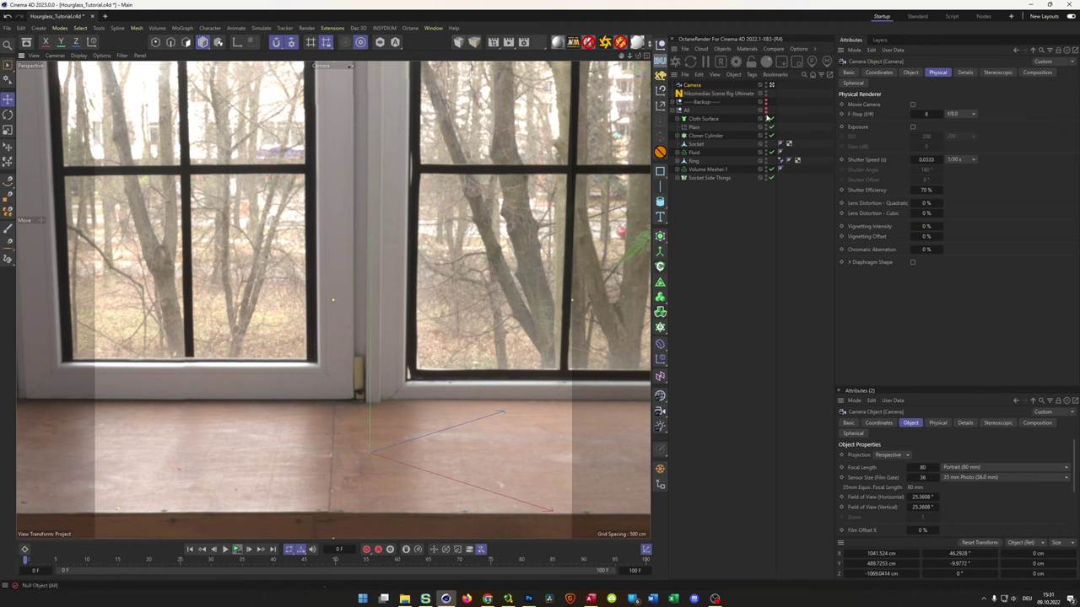
left_click(765, 111)
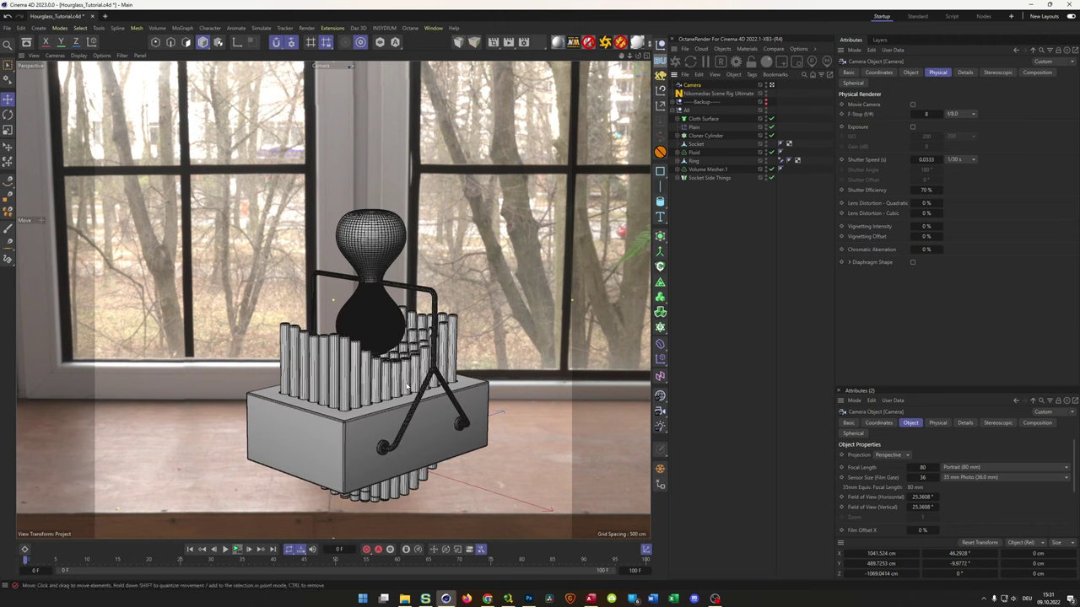
scroll(385, 416, "up", 5)
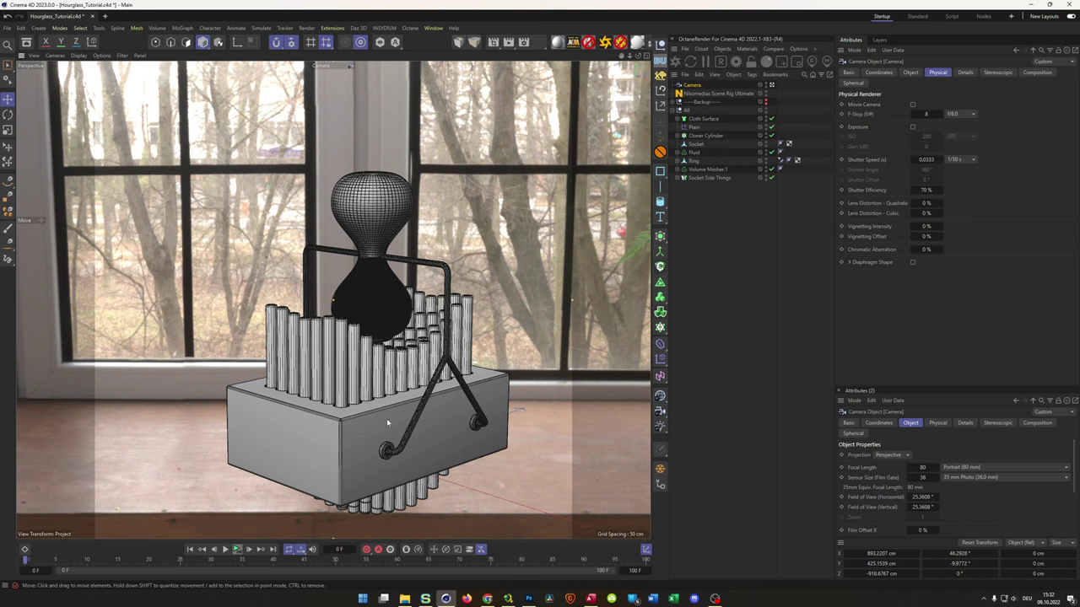
scroll(386, 418, "up", 5)
middle_click_drag(399, 380, 400, 385, "alt")
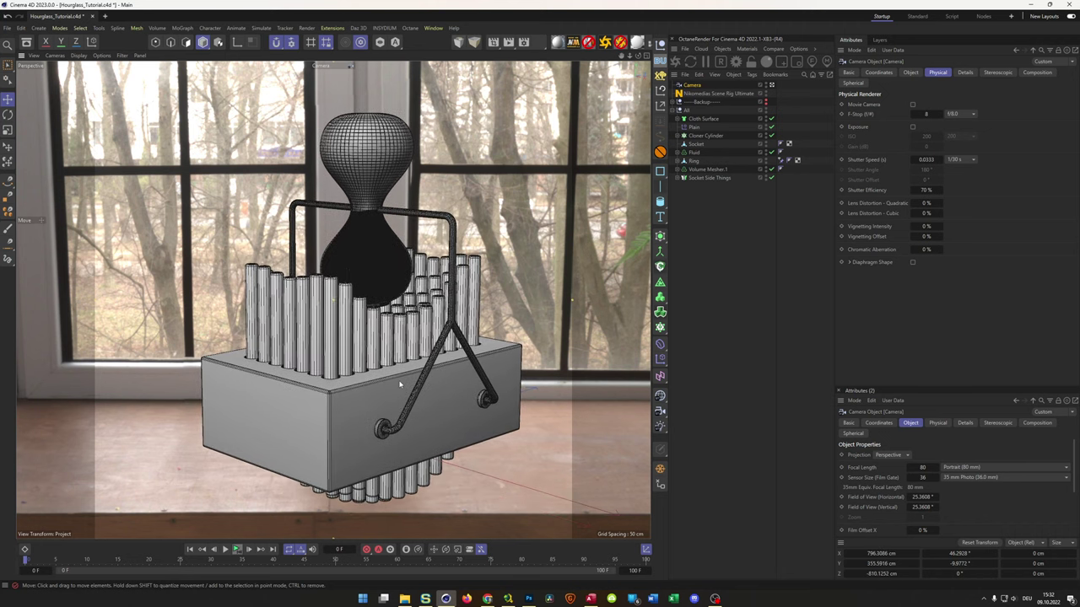
left_click_drag(400, 385, 401, 382, "alt")
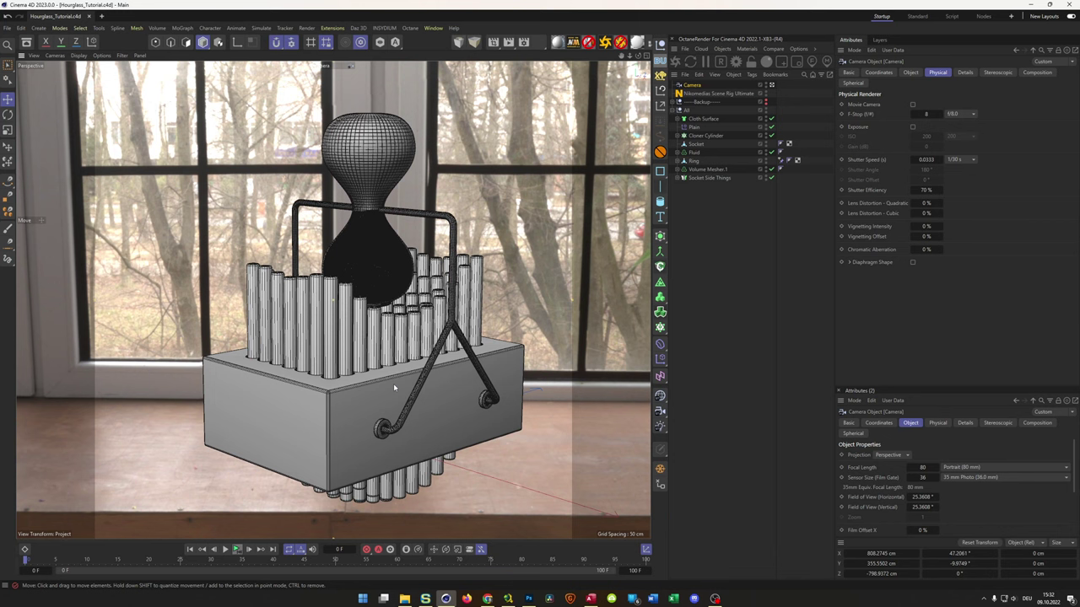
left_click_drag(348, 405, 323, 406, "alt")
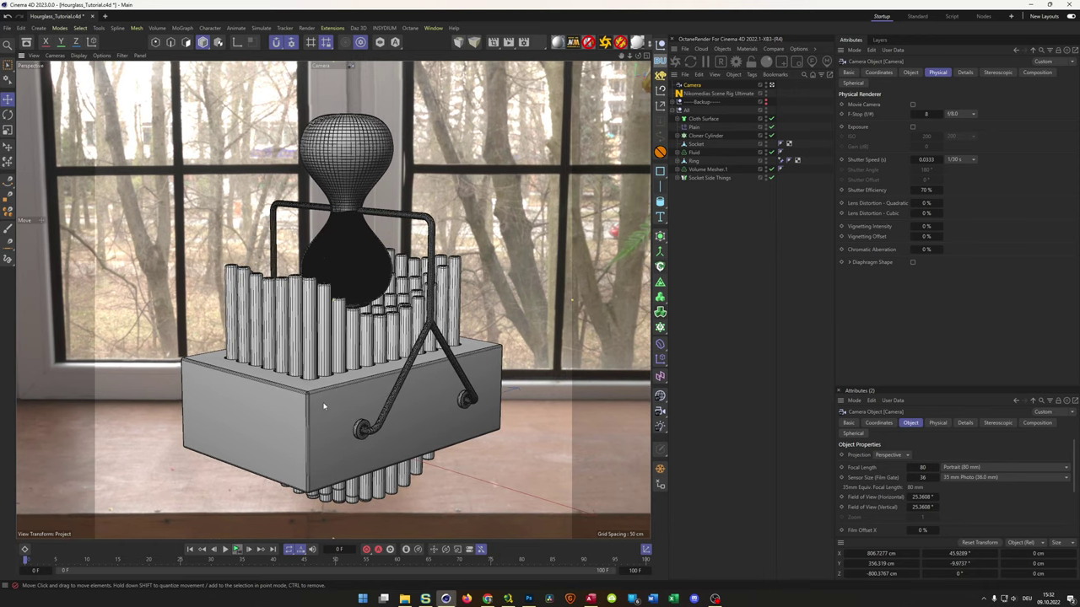
mouse_move(300, 383)
left_mouse_down("alt")
mouse_move(311, 383)
mouse_move(296, 384)
left_mouse_up("alt")
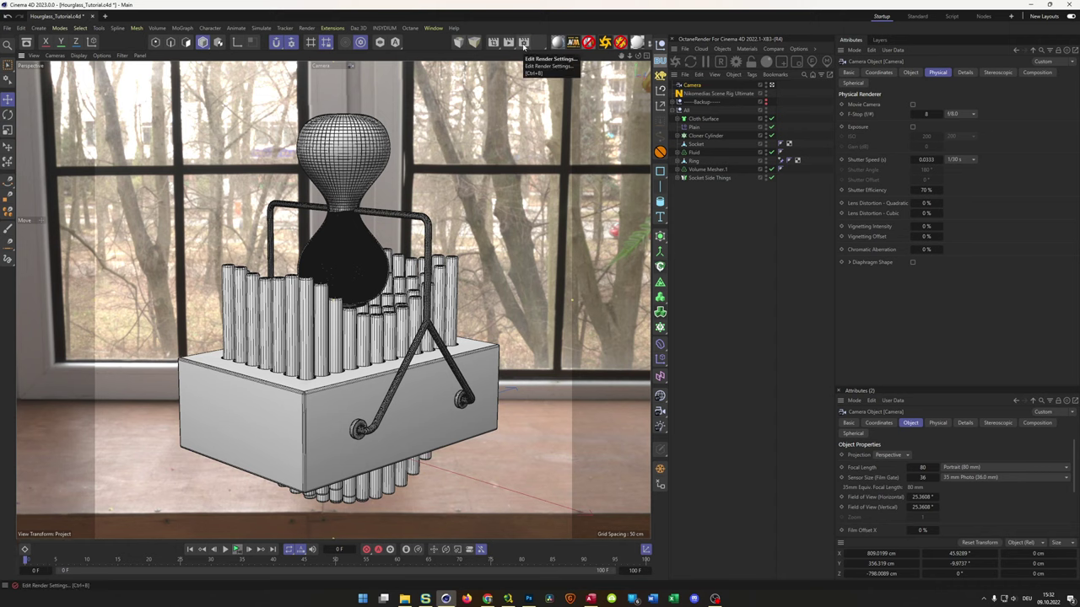
Turn on Evaluate Transparency for Ambient Occlusion in the render settings.
left_click(524, 42)
left_click_drag(595, 40, 672, 208)
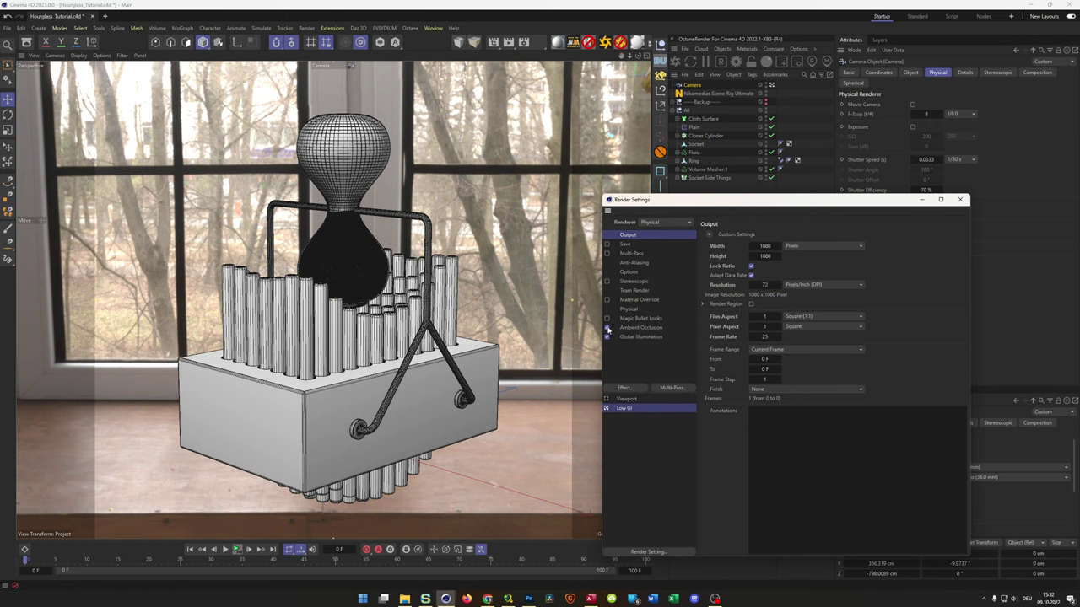
left_click(626, 328)
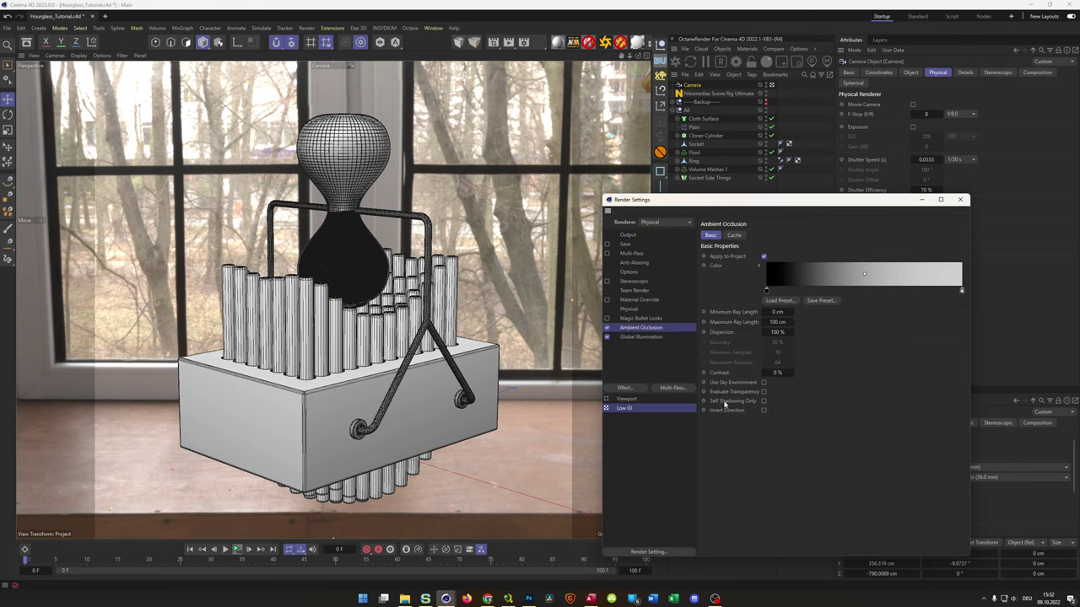
left_click(765, 392)
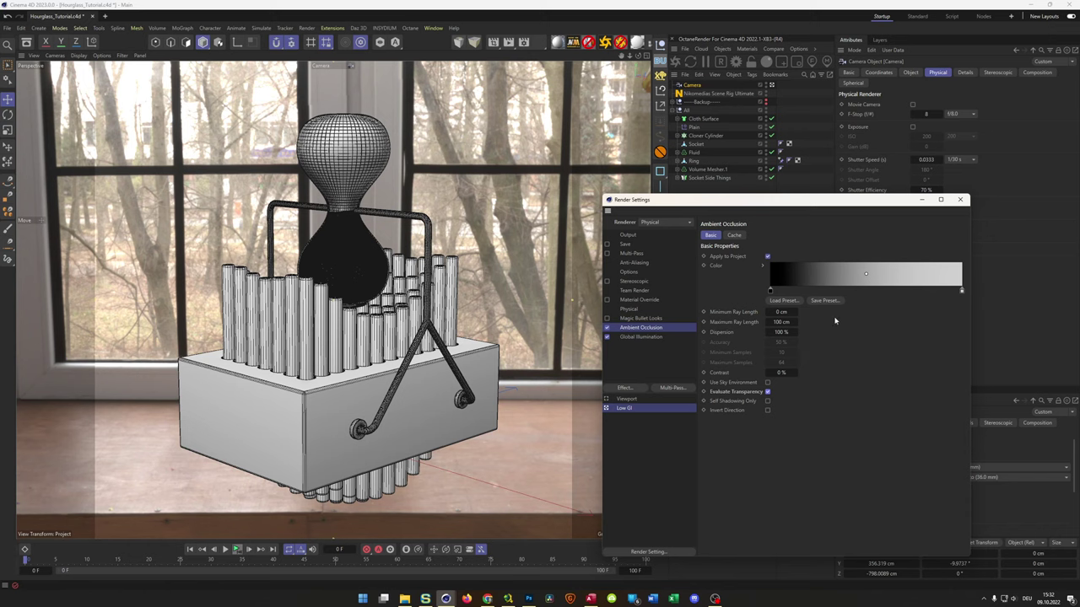
left_click(960, 200)
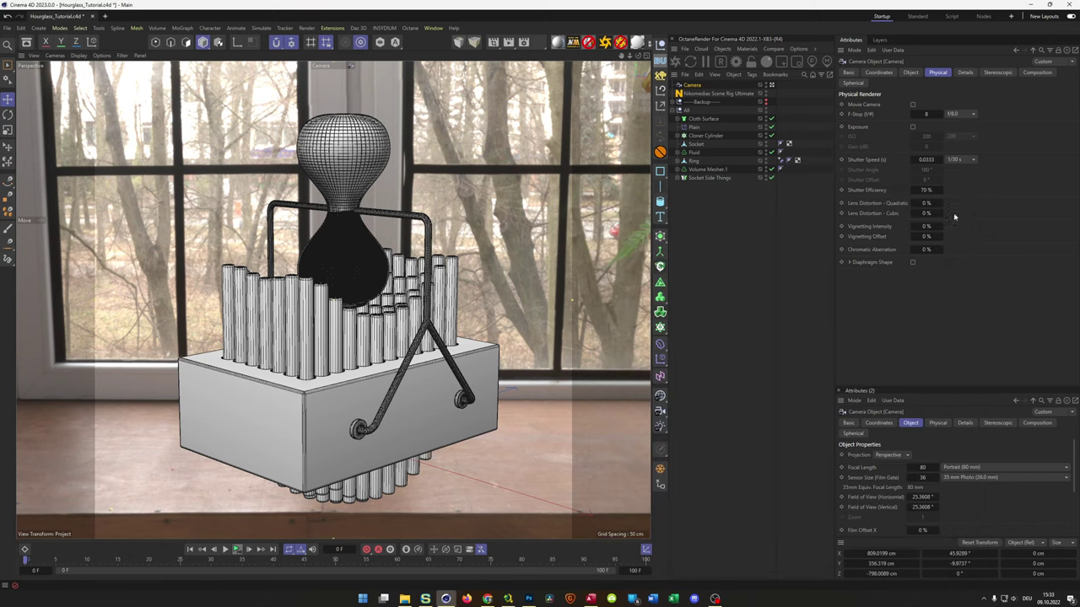
Start an Interactive Render Region and stretch its corners to enclose the whole hourglass.
left_click(495, 42)
left_click(506, 102)
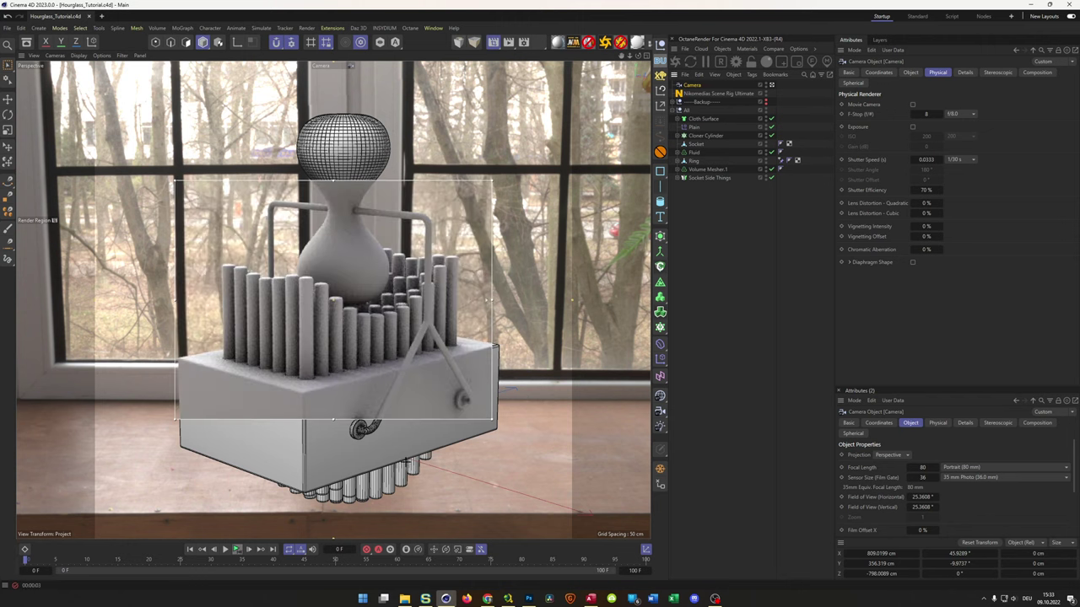
left_click_drag(491, 419, 532, 519)
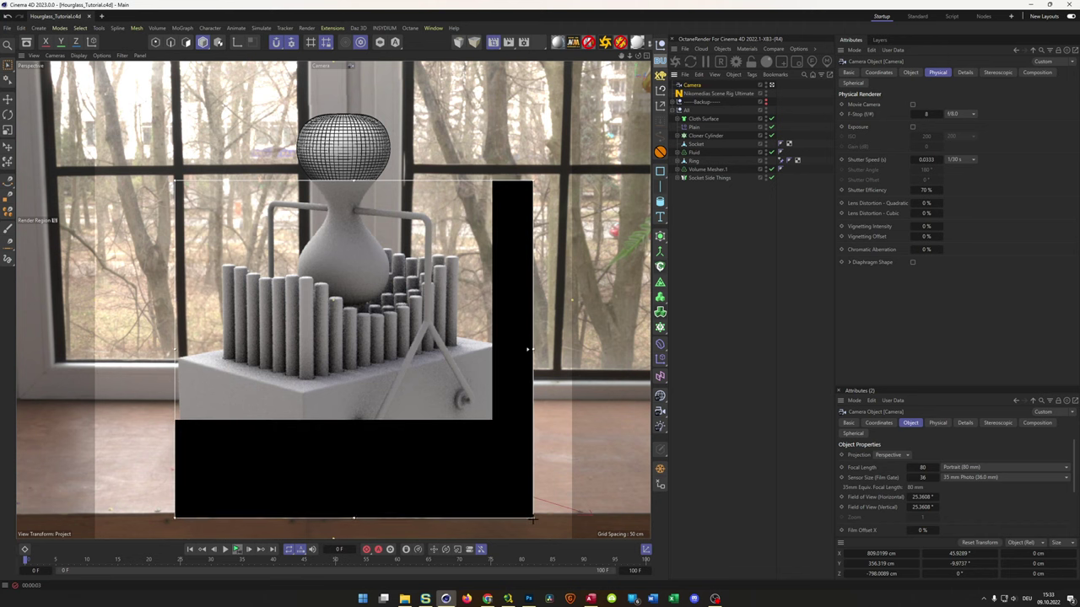
left_click_drag(174, 181, 114, 85)
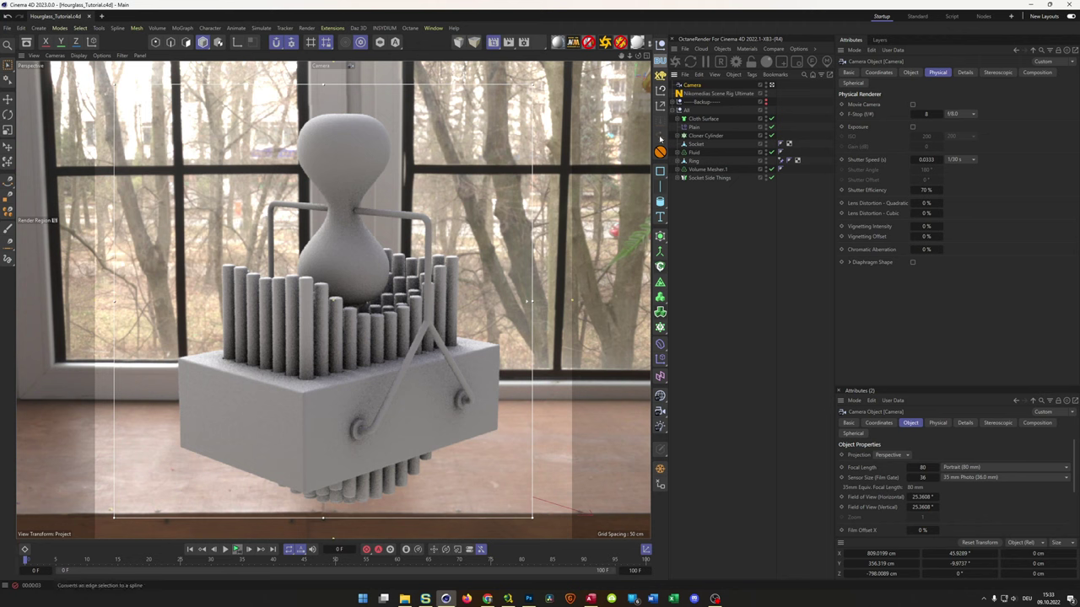
Add a Disc and scale it into a wide floor, about 418.8 cm radius, under the hourglass.
left_click(661, 204)
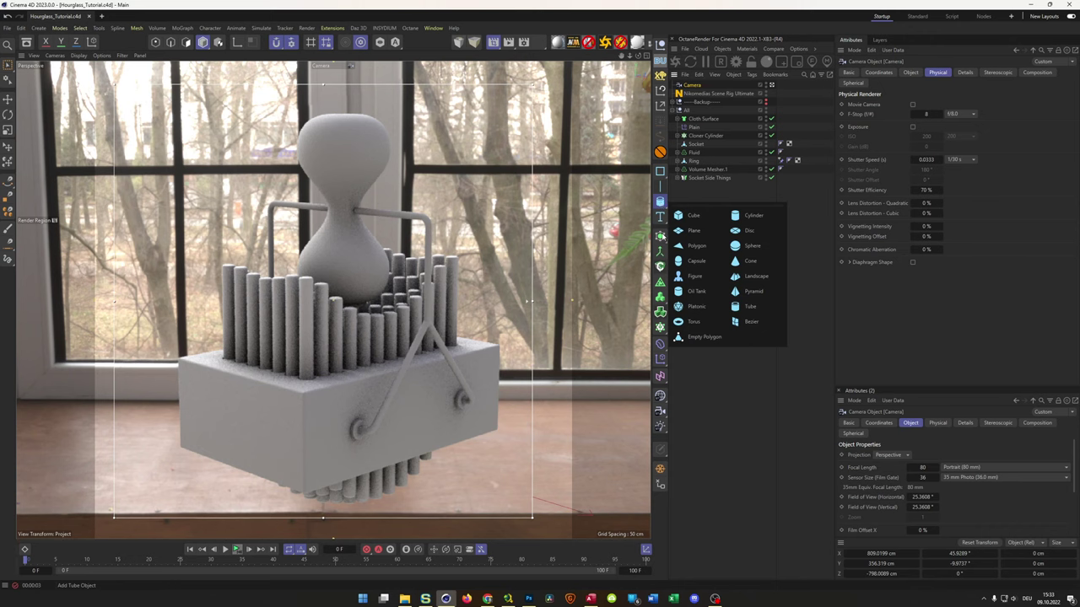
left_click(754, 234)
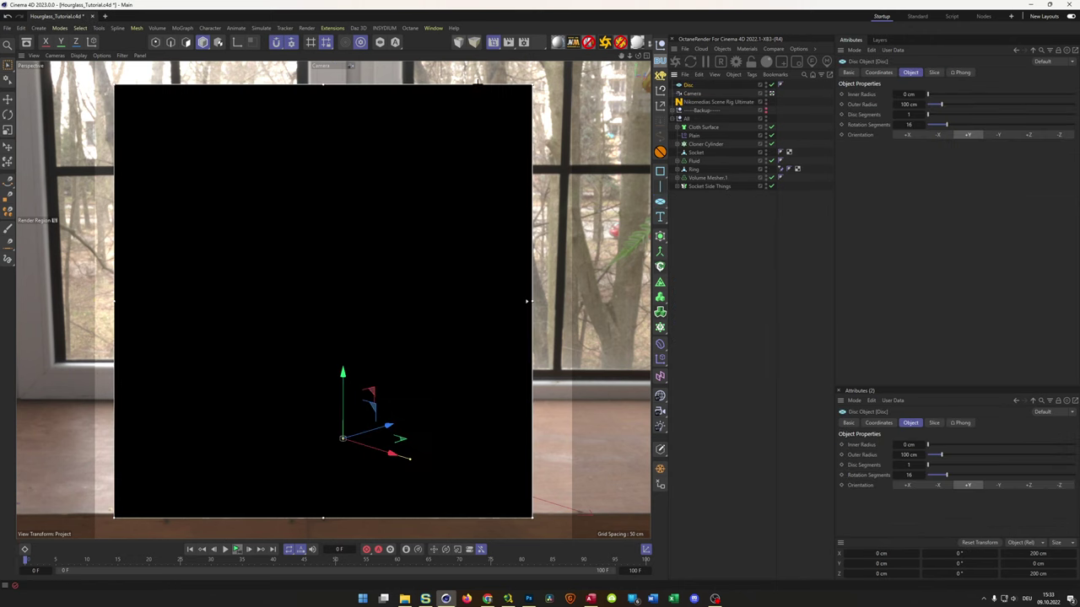
left_click(494, 42)
left_click(523, 106)
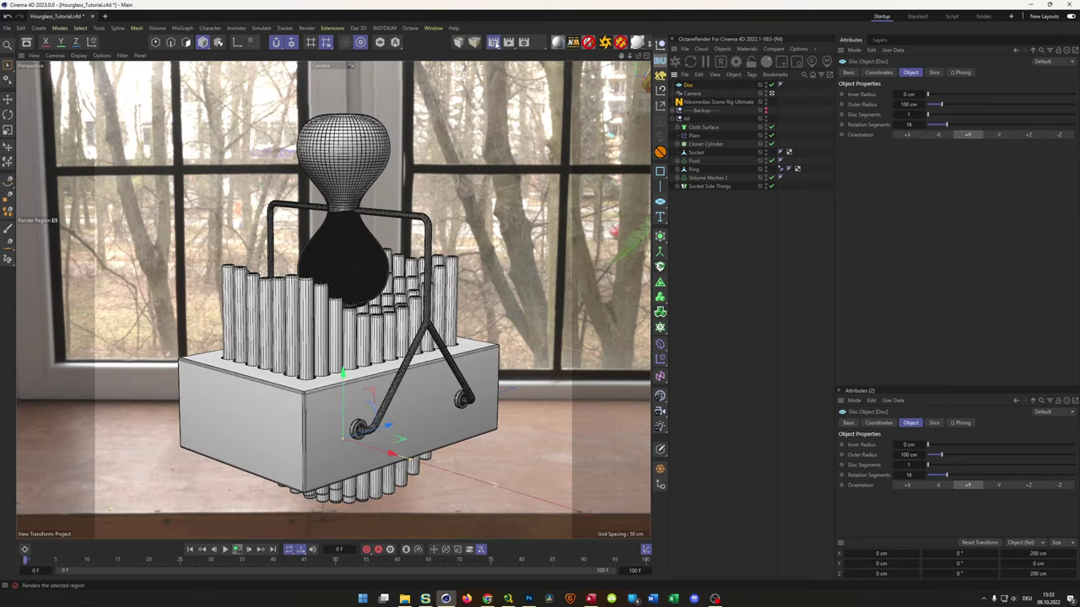
right_click(493, 42)
left_click(546, 244)
key("t")
left_click_drag(362, 430, 520, 385)
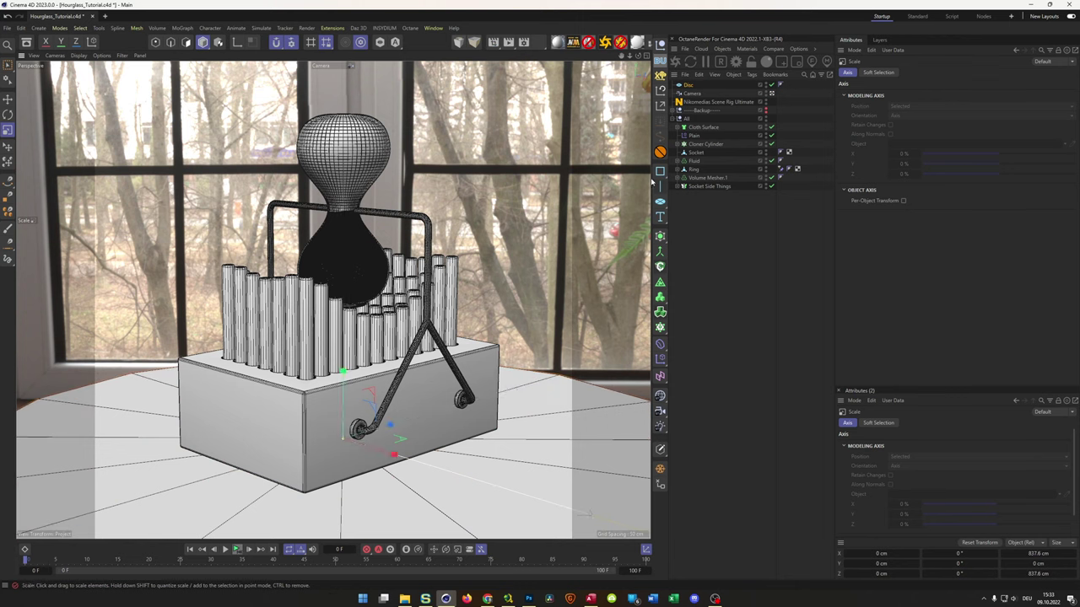
Preview the disc floor scene with region renders and a live interactive render region.
left_click(688, 85)
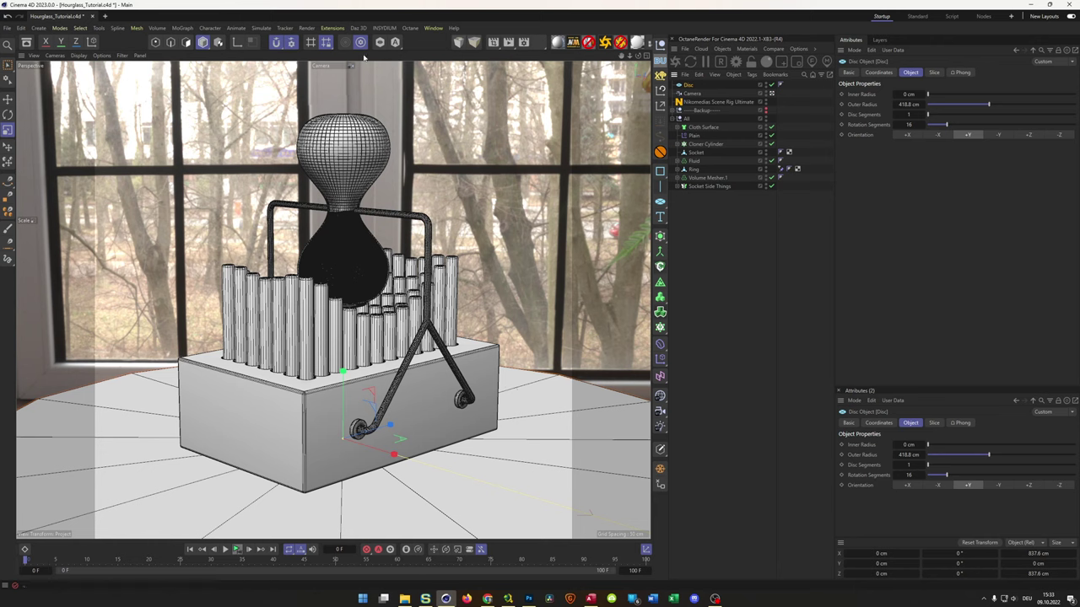
left_click(495, 44)
left_click(539, 102)
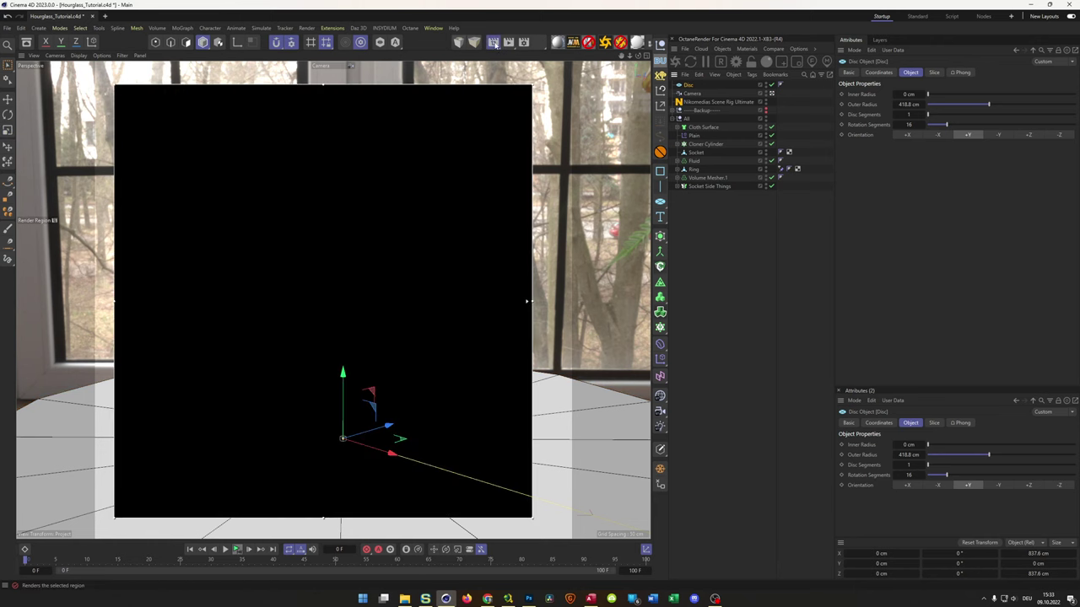
right_click(494, 44)
left_click(539, 232)
left_click(494, 44)
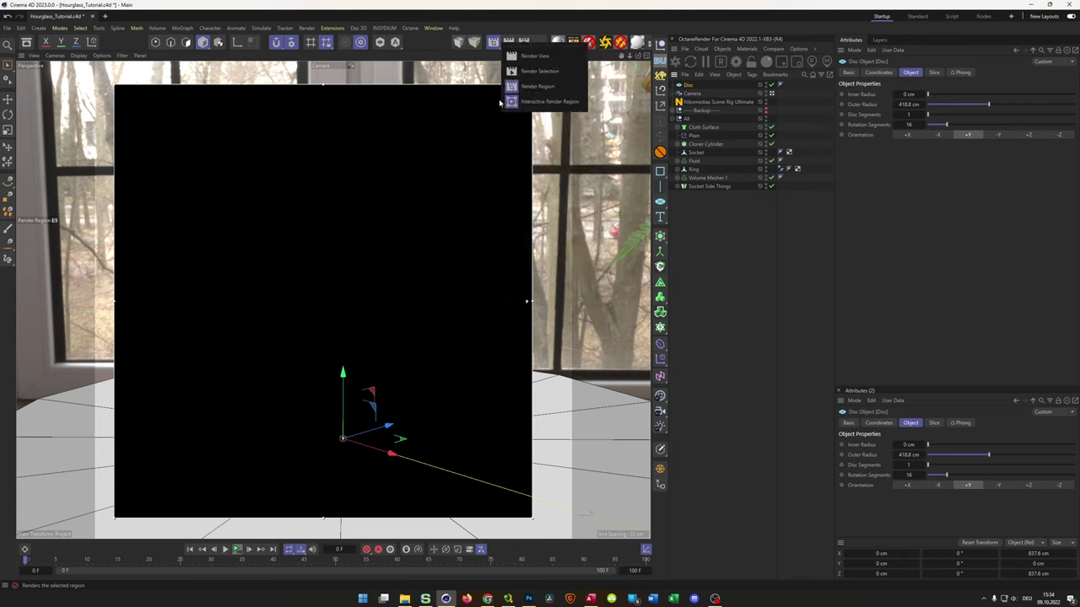
left_click(527, 86)
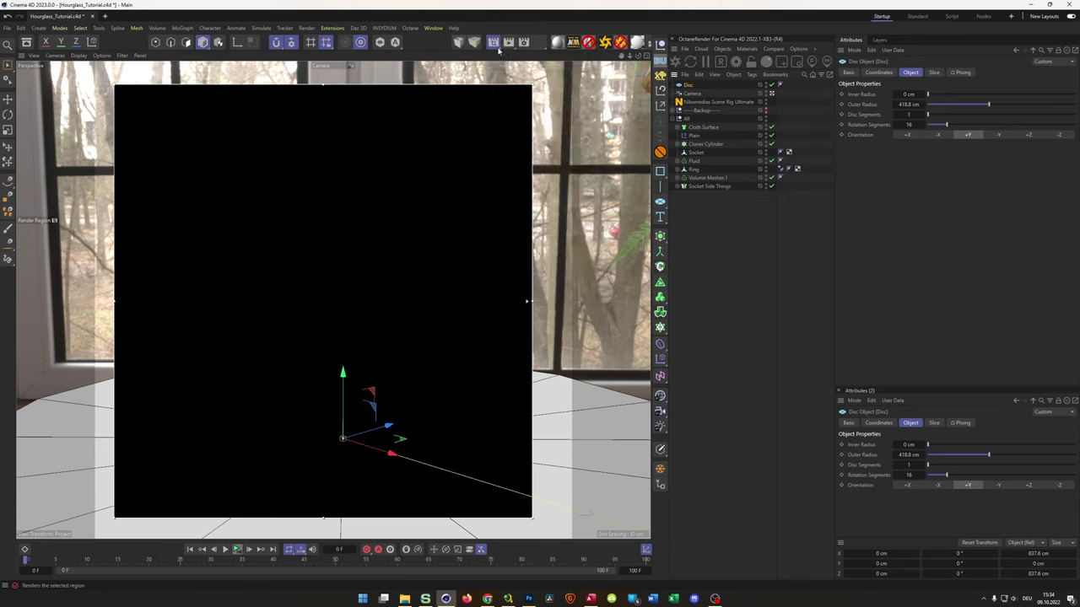
left_click(495, 44)
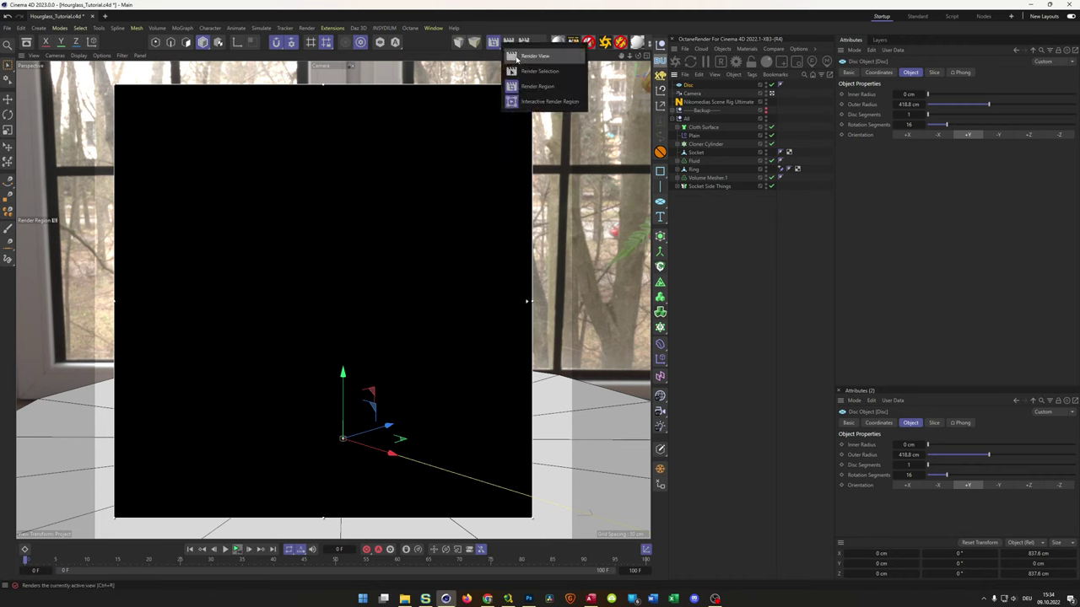
left_click(546, 102)
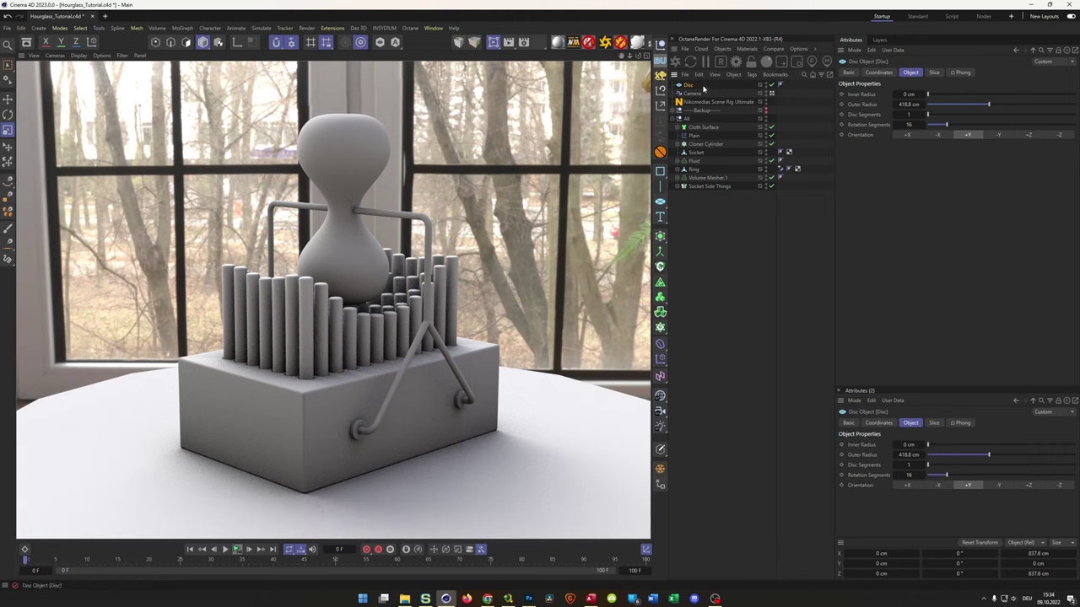
Add a Compositing tag to the floor Disc with shadow casting off and Compositing Background for HDR Maps on.
right_click(685, 85)
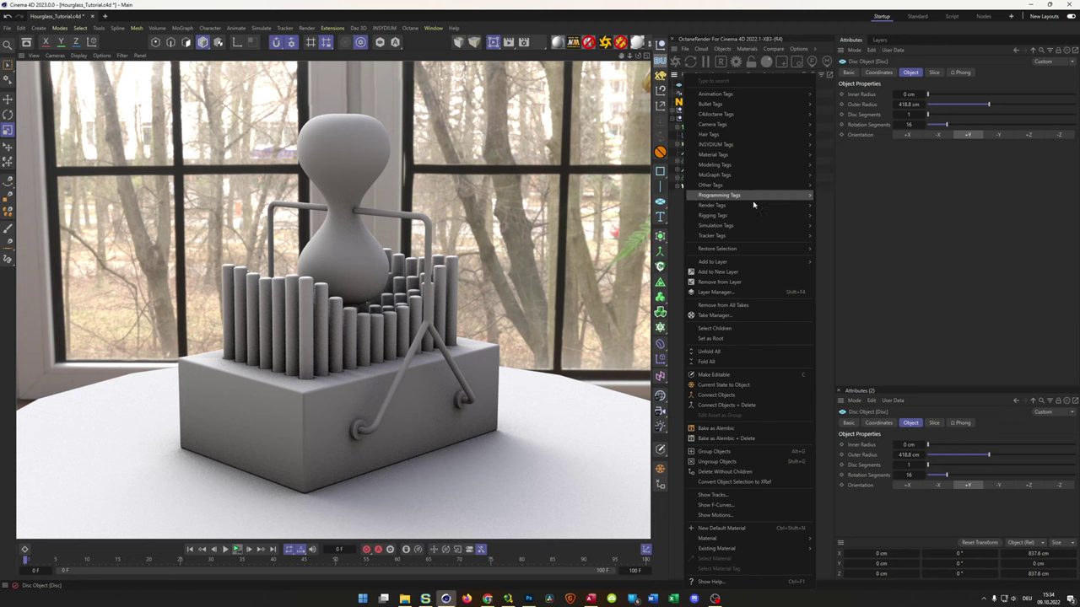
mouse_move(760, 205)
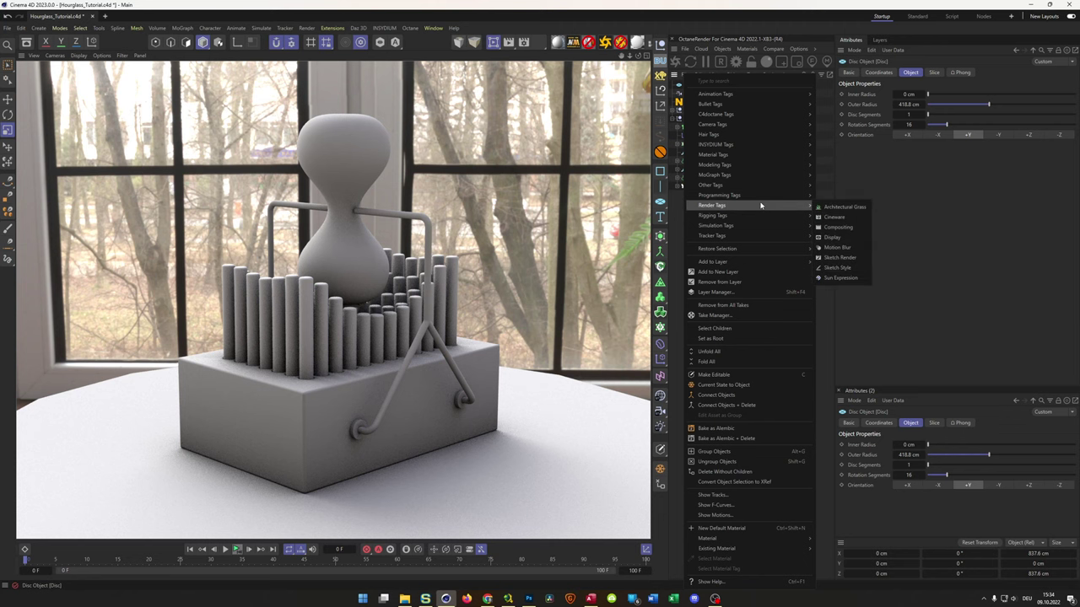
left_click(852, 228)
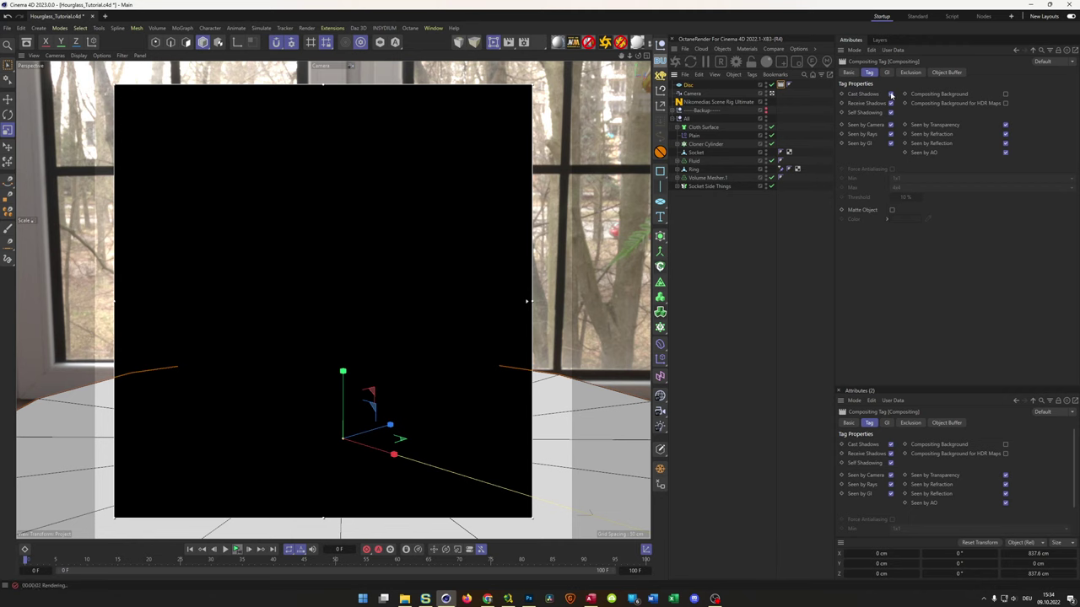
left_click(890, 94)
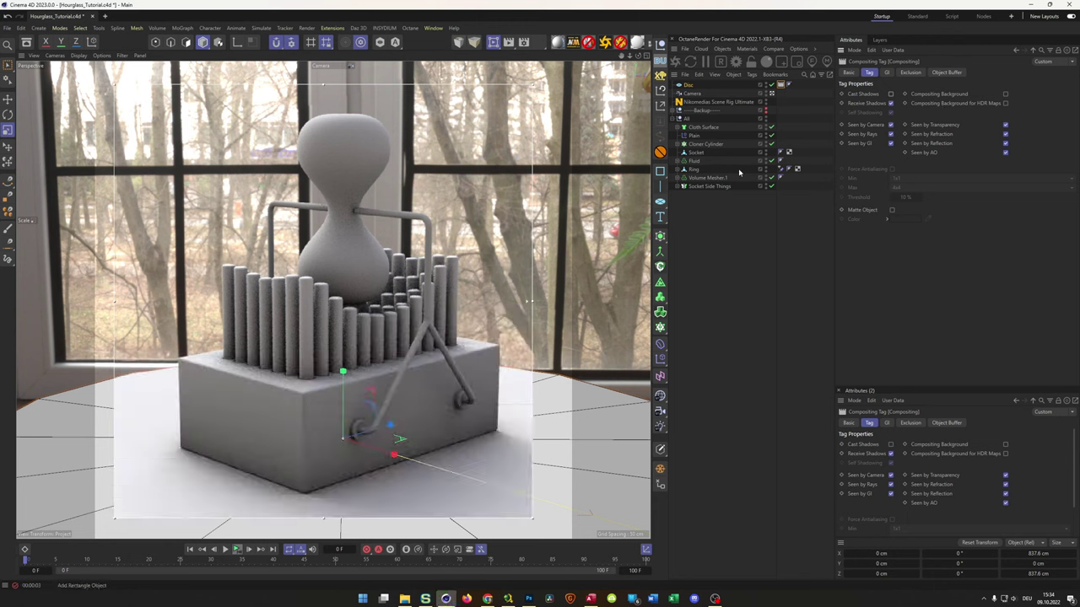
left_click(1005, 103)
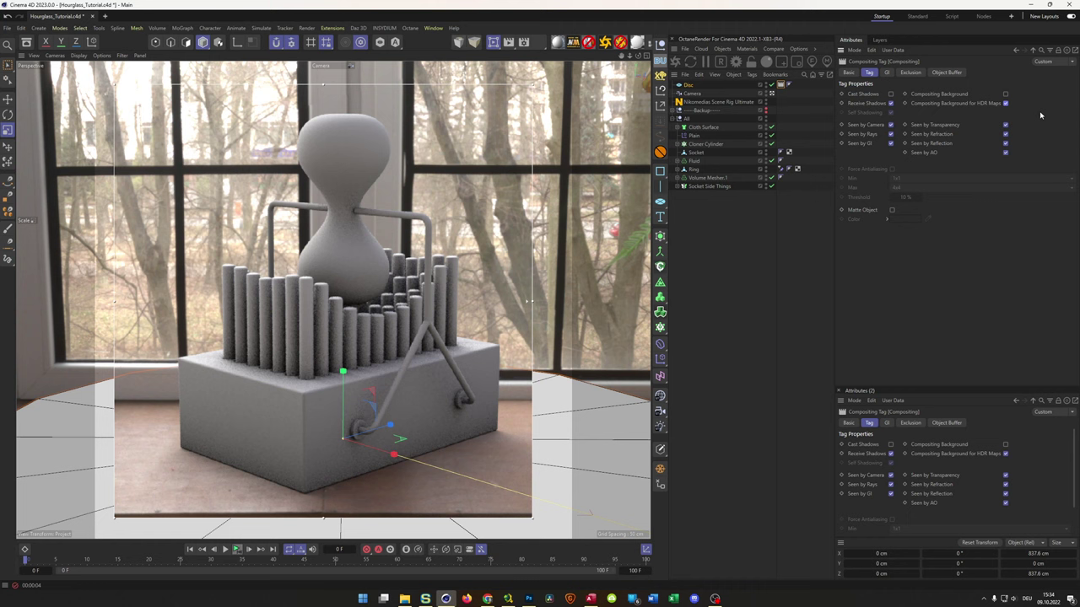
Enlarge the interactive render region, then switch the live render preview off.
left_click_drag(532, 516, 548, 534)
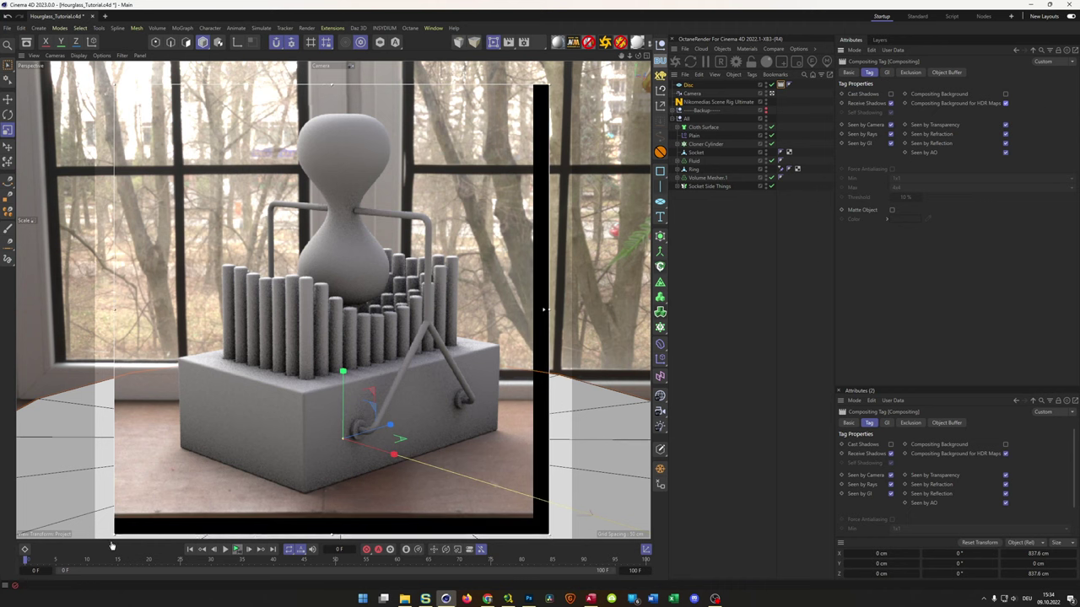
left_click_drag(115, 535, 99, 538)
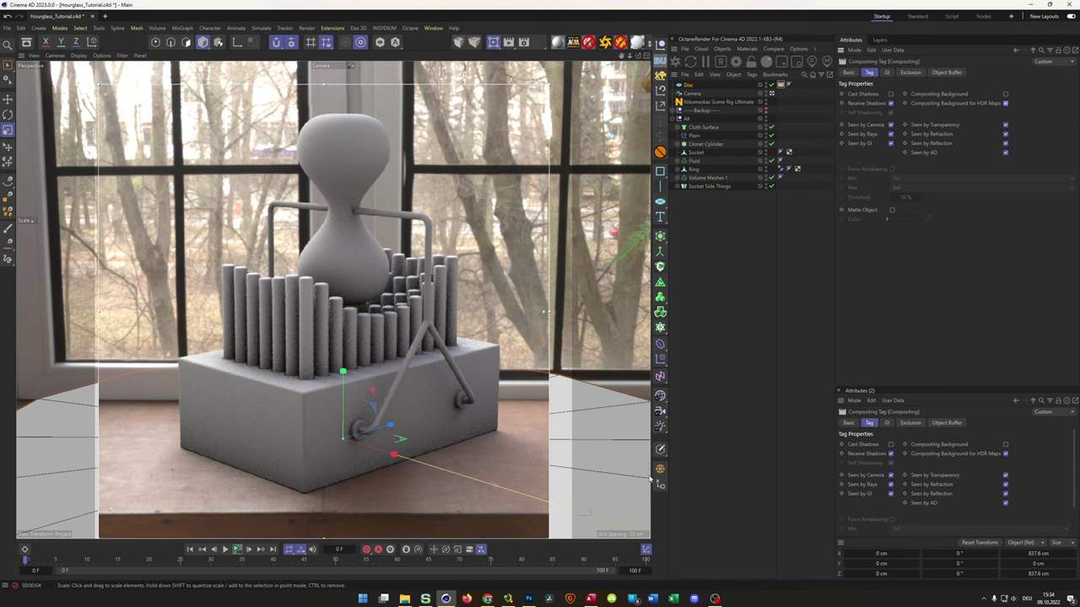
left_click(493, 42)
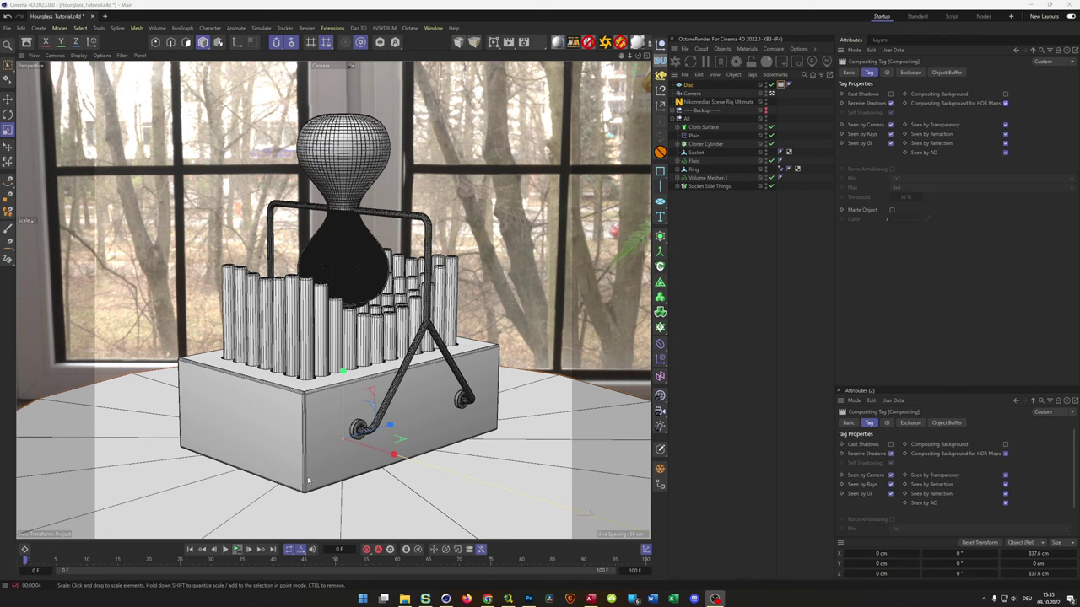
On the Nikomedias Scene Rig's Sun tab, set Rotate Vertical to 50° and Rotate Horizontal to -27°, with the live render on.
left_click(721, 102)
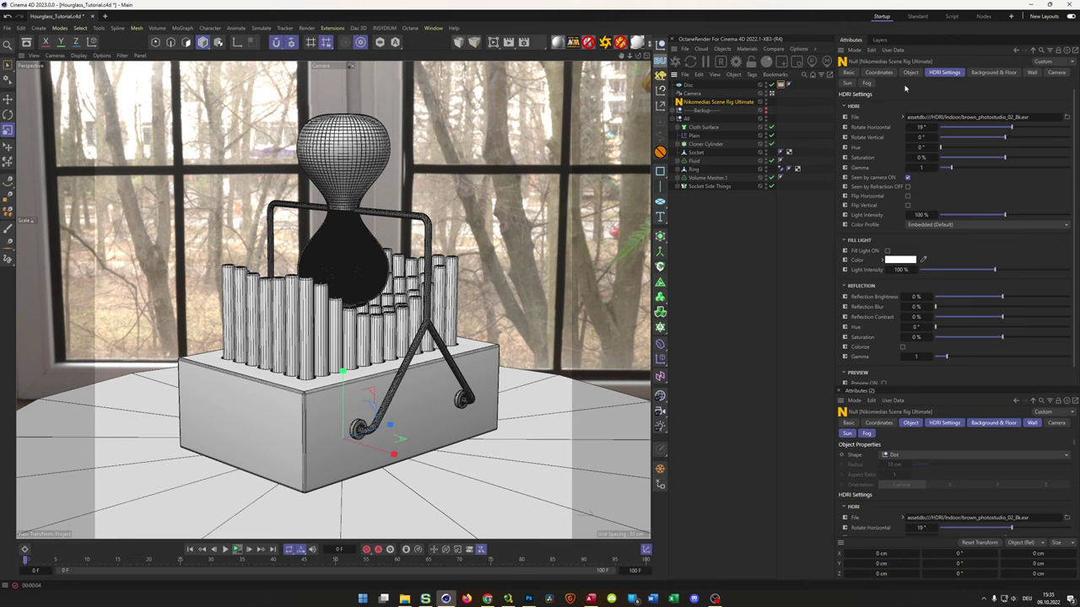
left_click(847, 83)
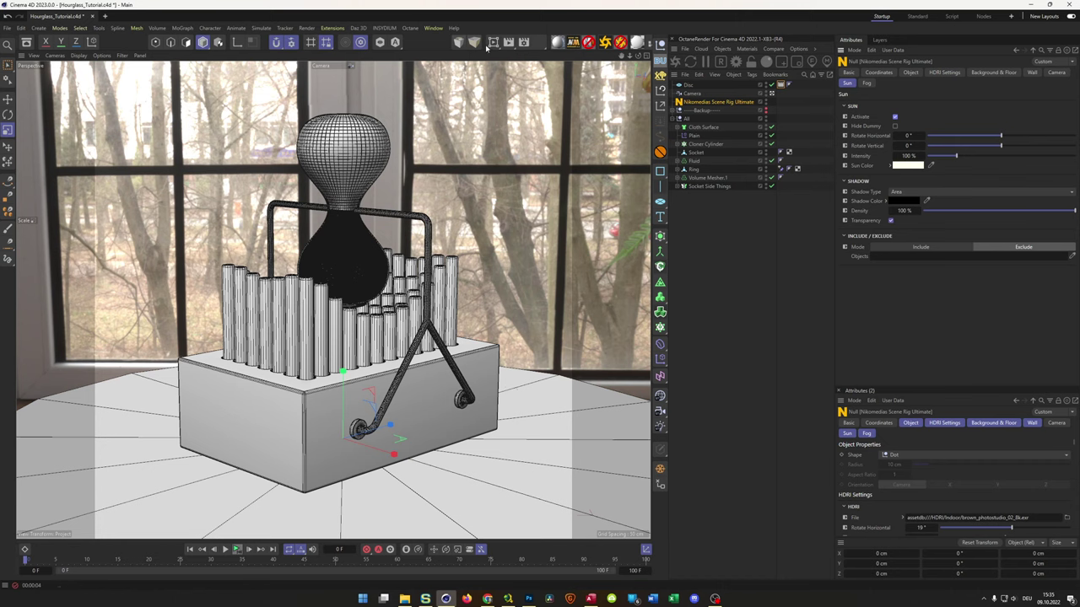
left_click(493, 42)
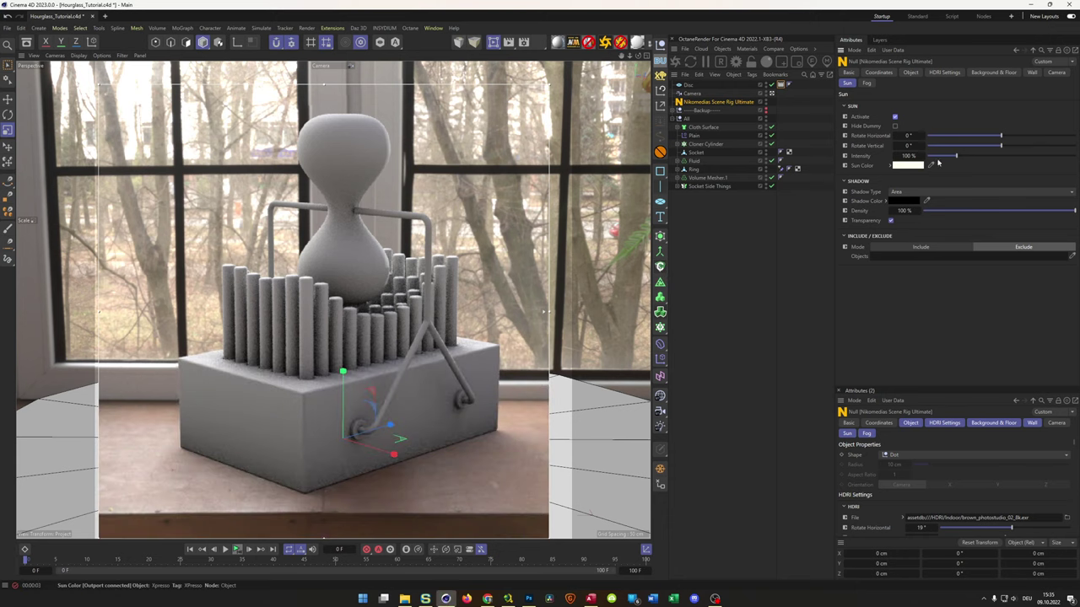
left_click_drag(1003, 147, 1019, 152)
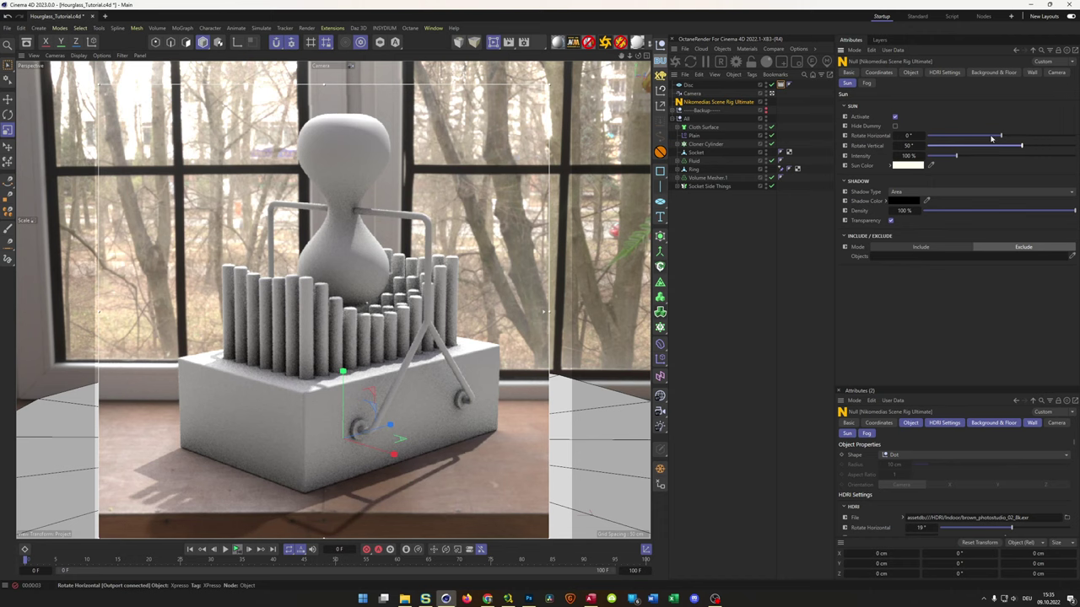
left_click_drag(992, 138, 991, 137)
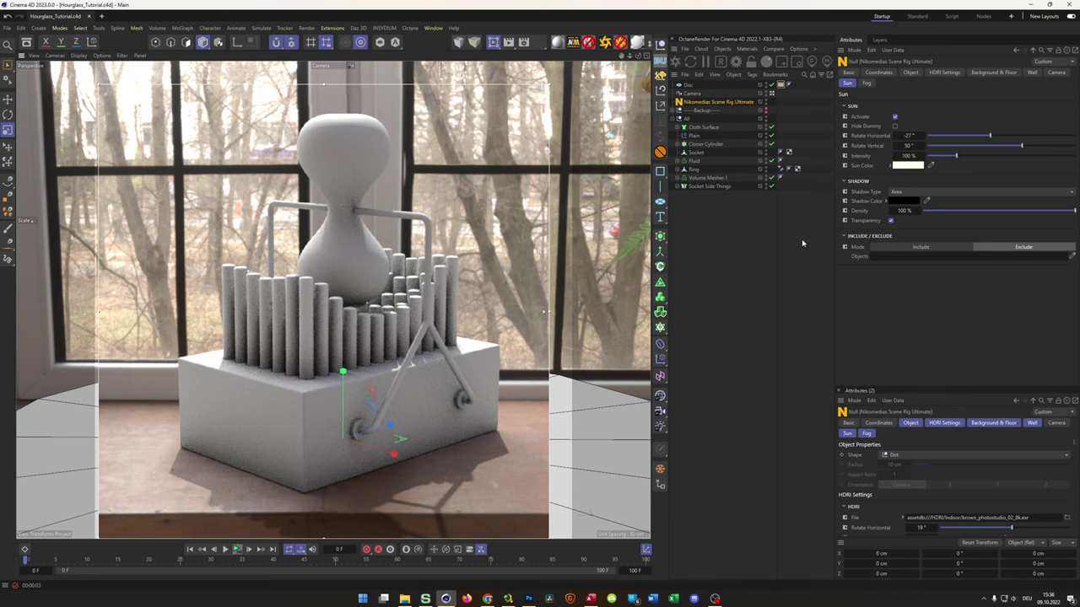
left_click(681, 127)
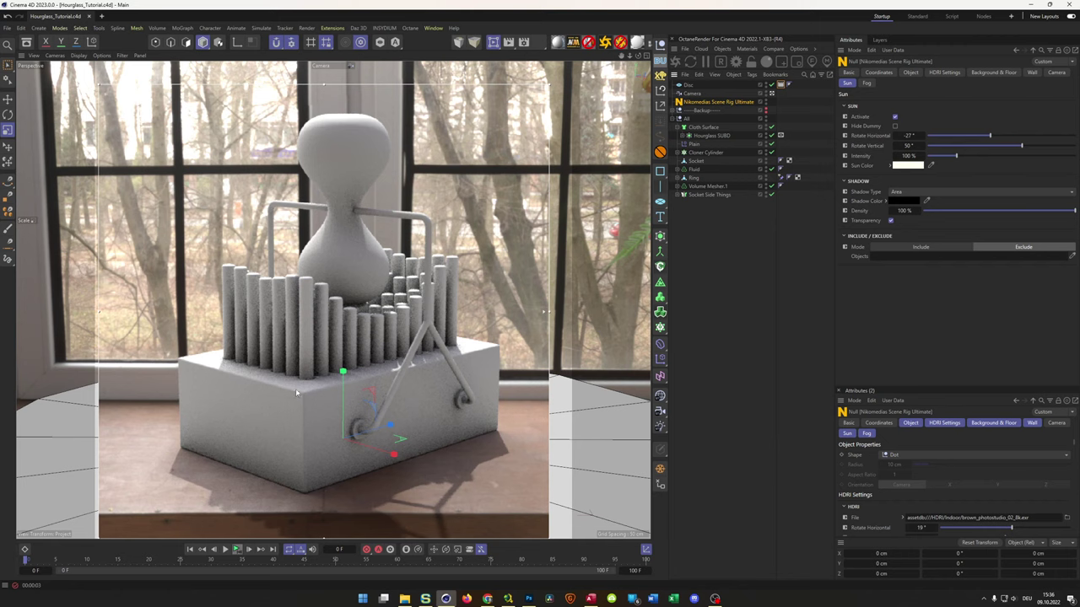
In the Asset Browser, browse NM Textures (PR) > Stone and pick the Marble_002 material.
left_click(26, 43)
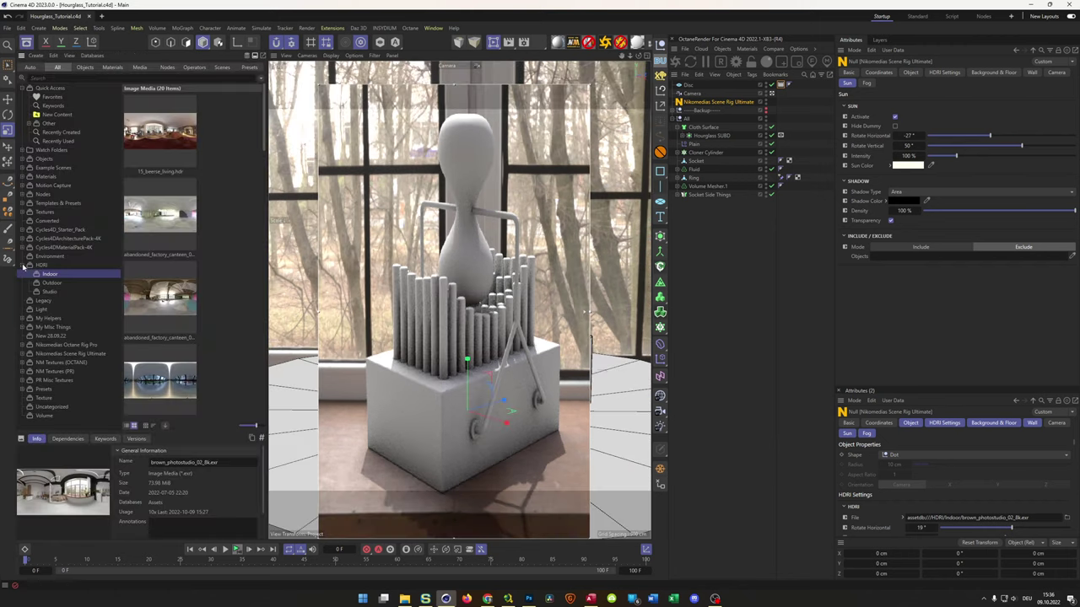
left_click(29, 265)
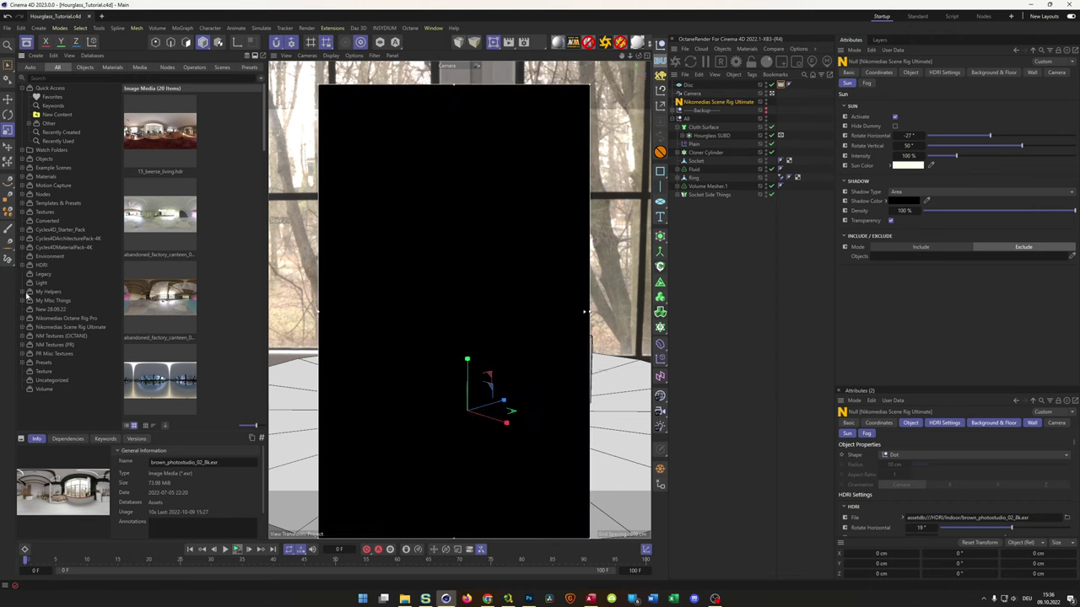
left_click(29, 345)
scroll(51, 363, "down", 4)
scroll(68, 366, "down", 1)
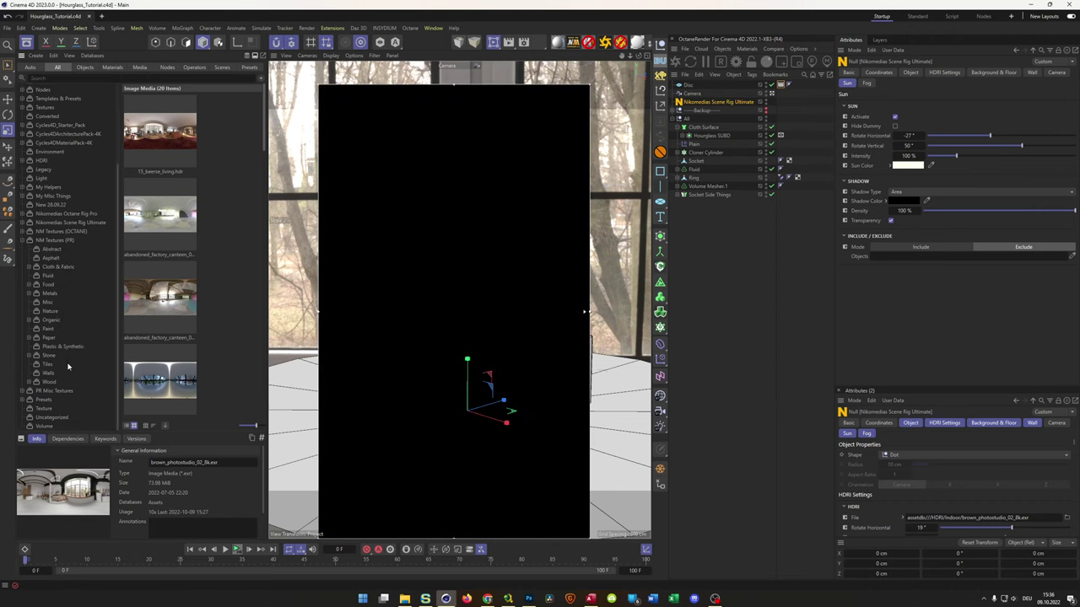
left_click(48, 356)
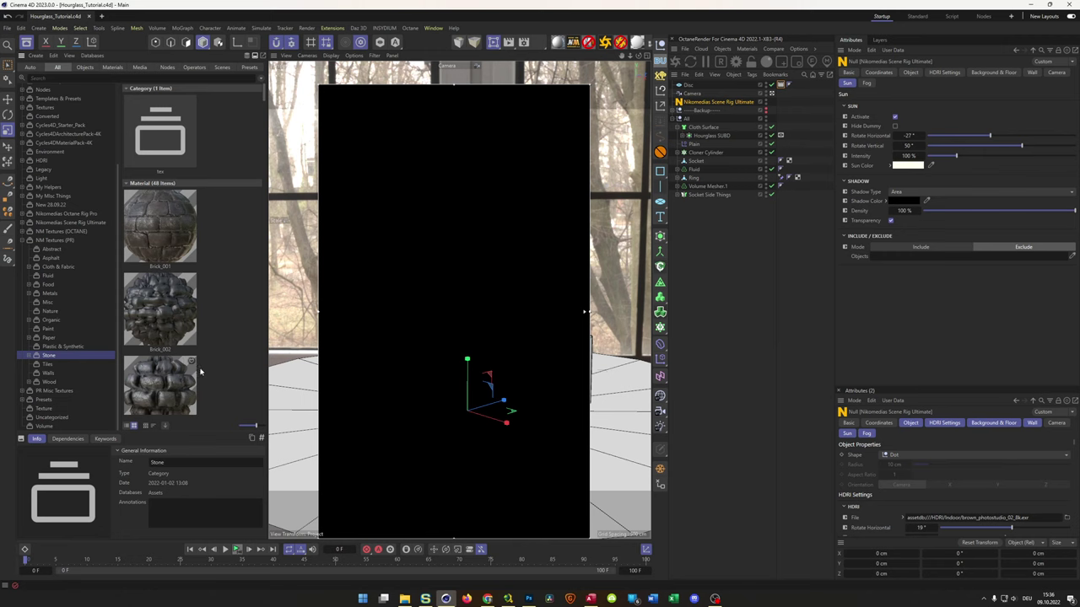
left_click(249, 426)
scroll(217, 381, "down", 5)
left_click_drag(153, 325, 738, 211)
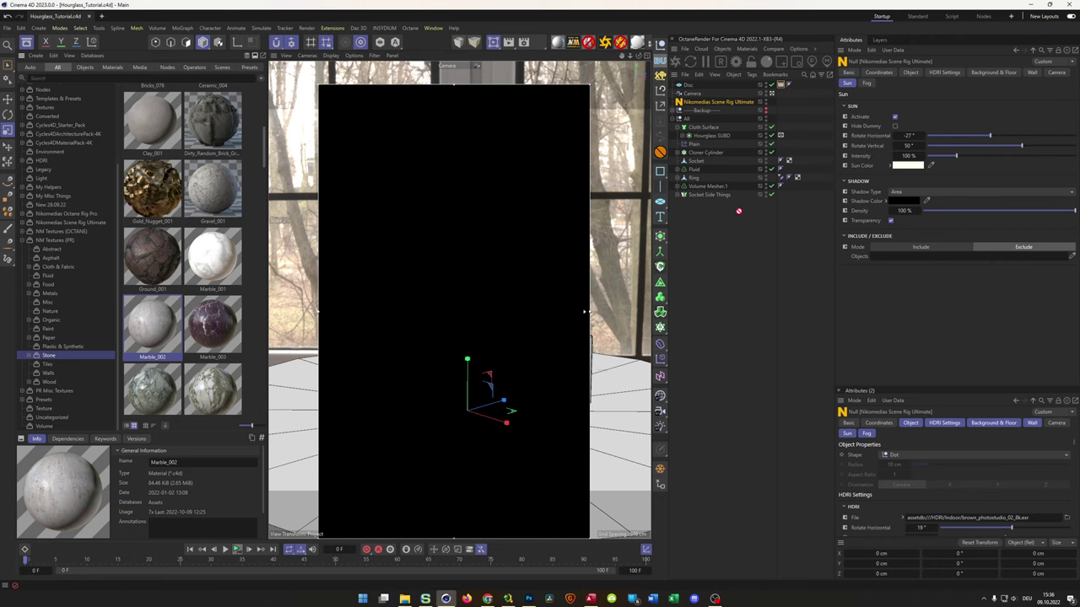
left_click_drag(688, 249, 688, 253)
Load Marble_002 into the Material Manager and drag it onto the Socket object.
left_click(495, 43)
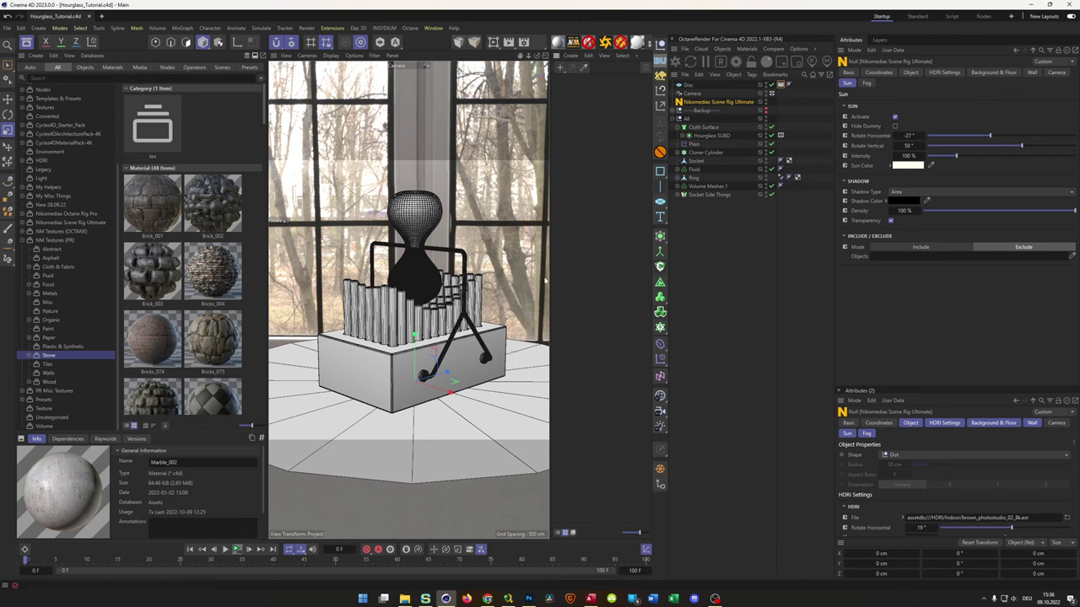
scroll(181, 254, "down", 5)
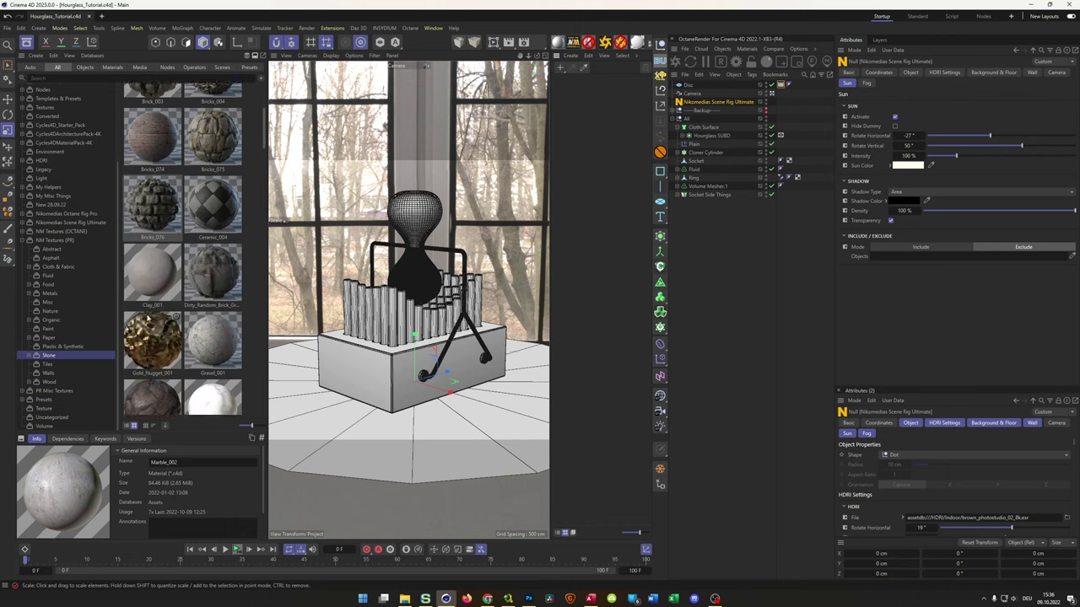
scroll(205, 295, "up", 1)
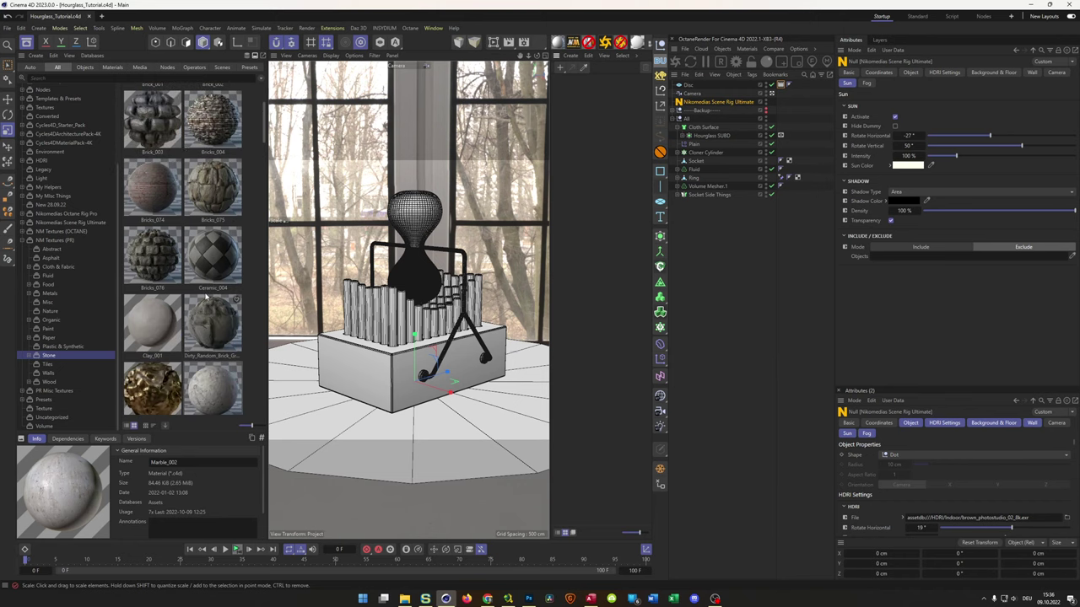
scroll(205, 295, "down", 3)
left_click_drag(404, 270, 580, 225)
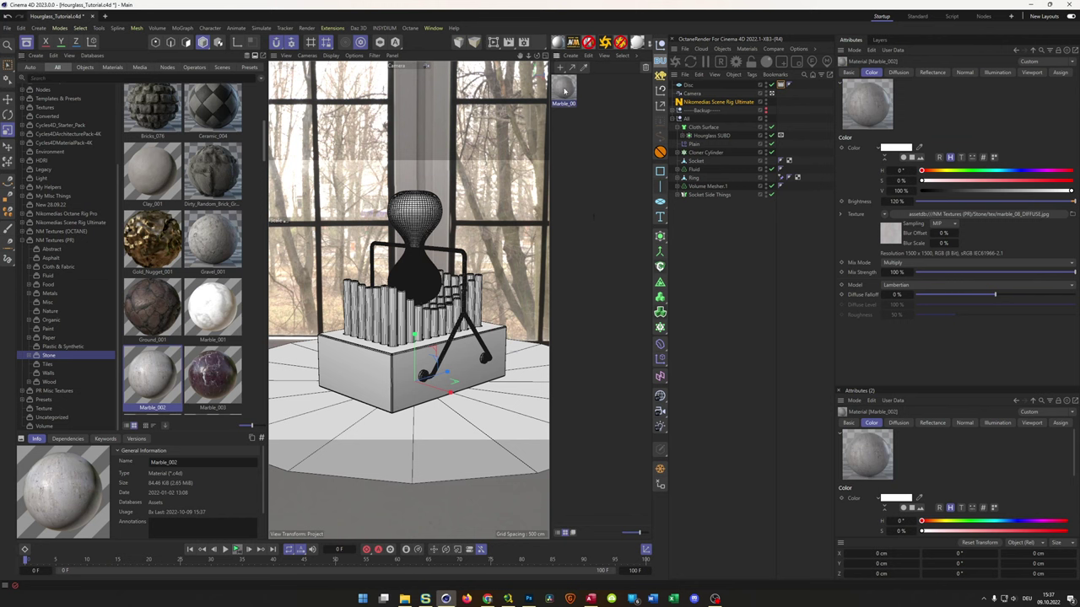
left_click_drag(563, 90, 697, 164)
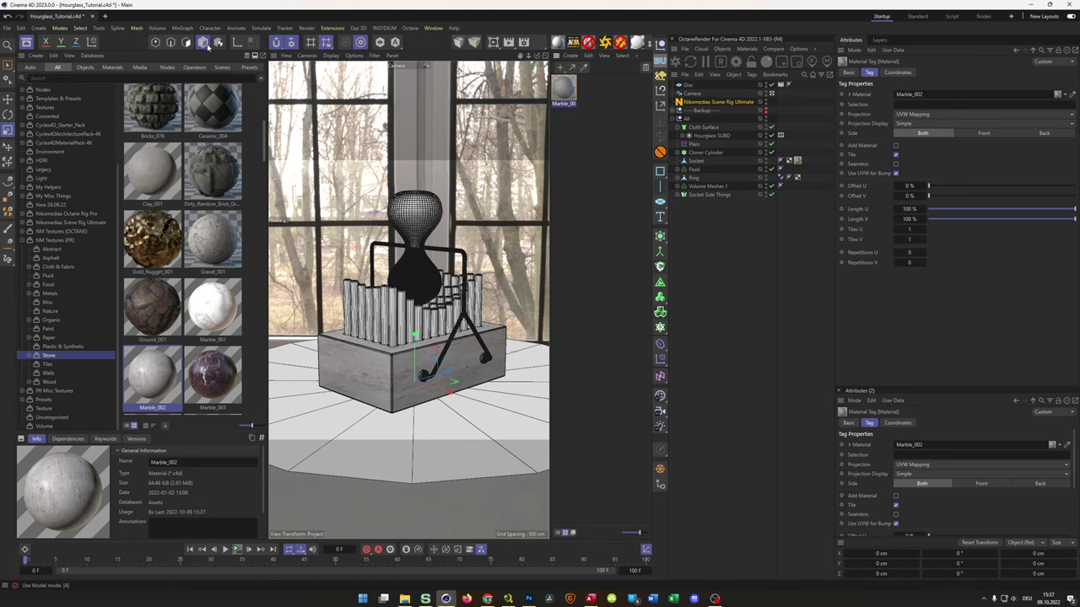
Set the Socket's marble tag to Cubic projection and fit it to the object.
left_click(27, 43)
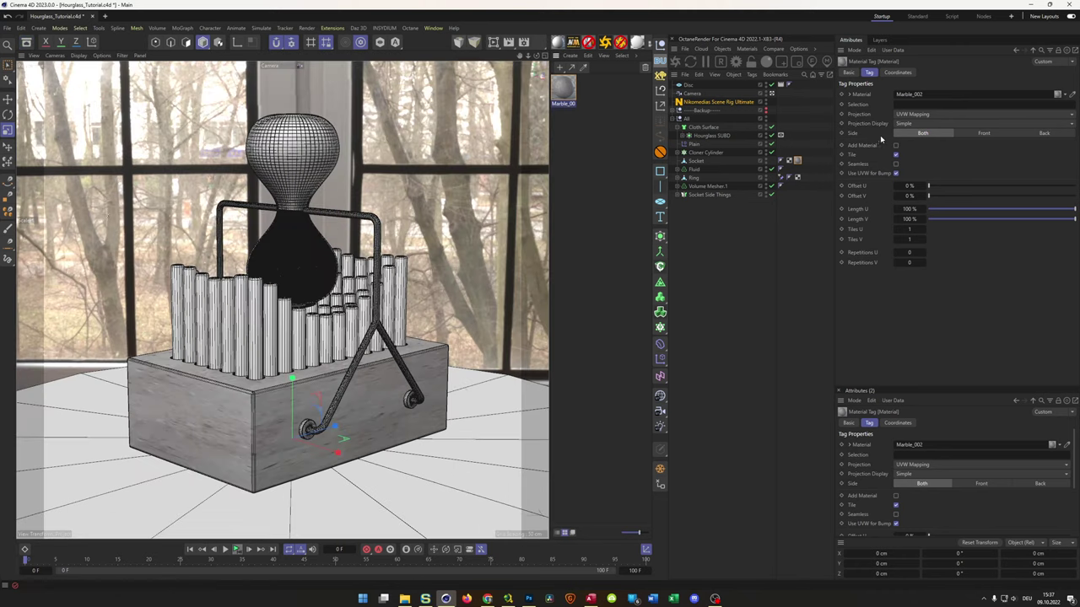
left_click(921, 115)
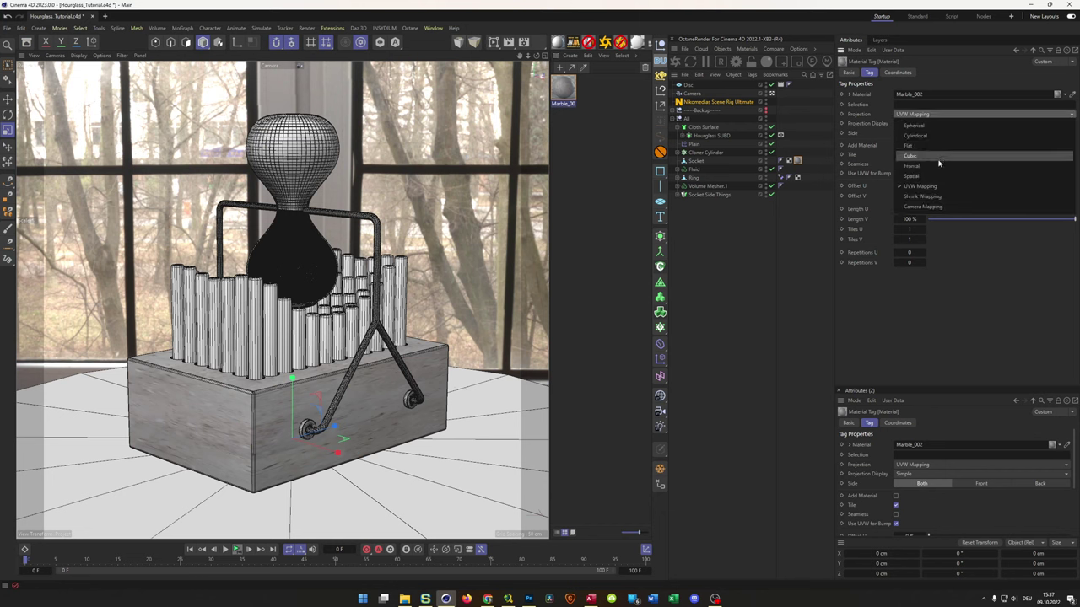
left_click(939, 163)
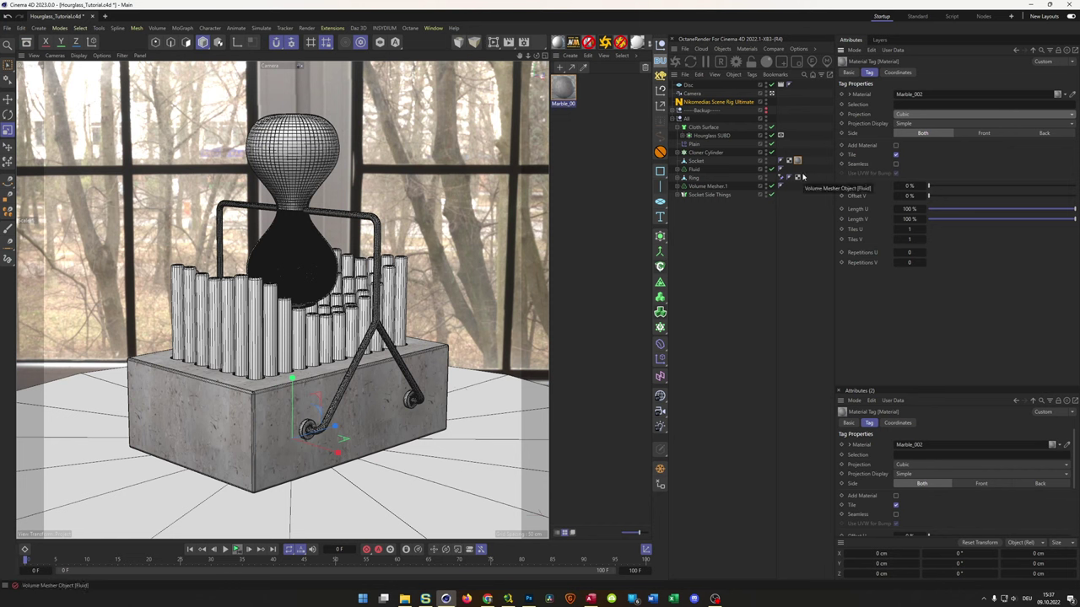
right_click(798, 161)
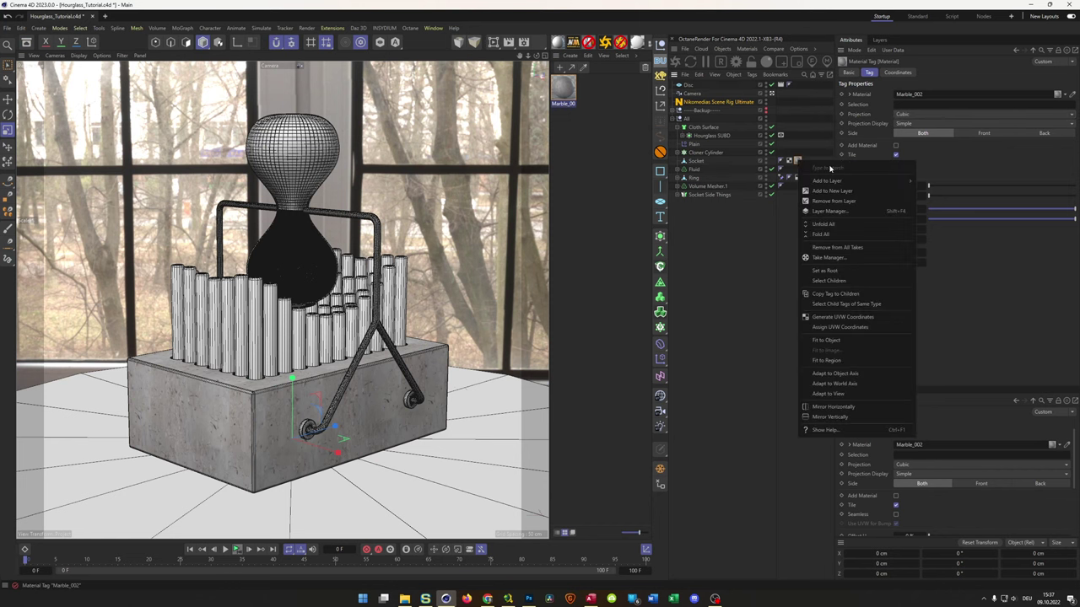
left_click(839, 341)
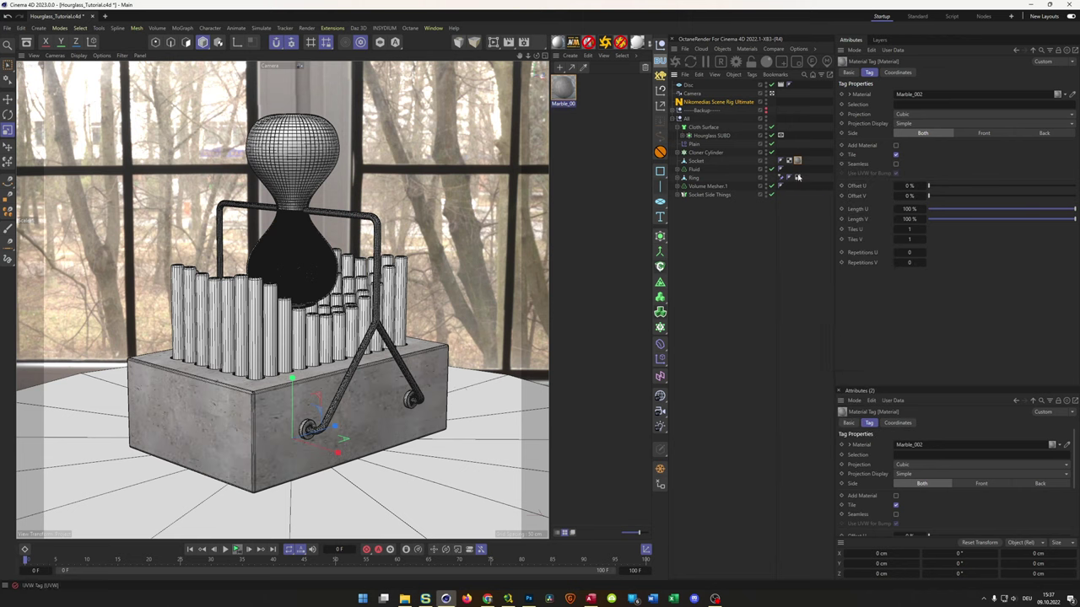
Scale the marble texture to 150 cm on X, Y and Z.
left_click(898, 71)
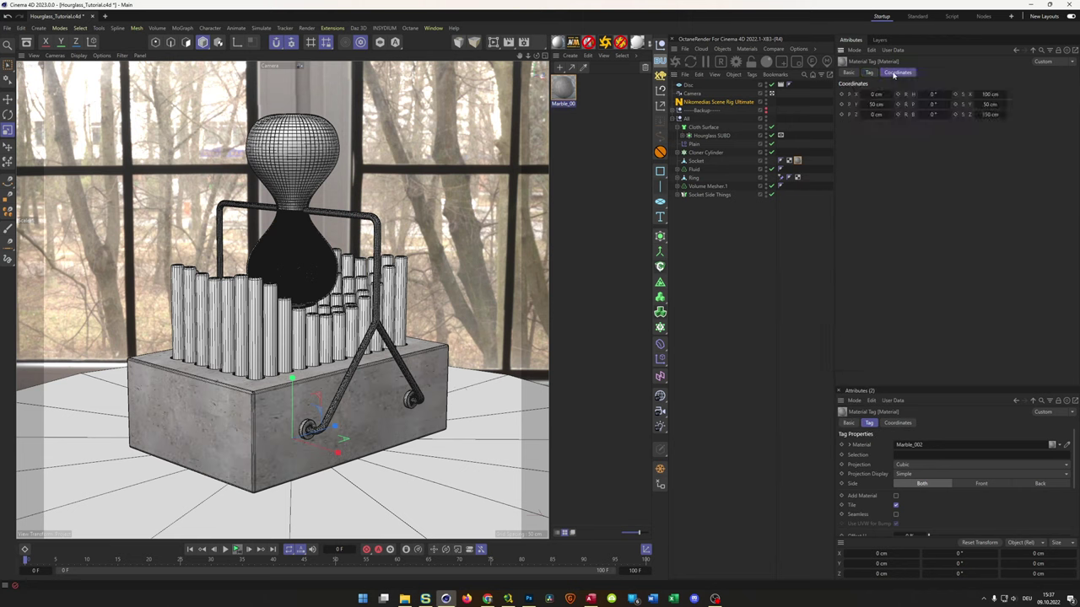
left_click(986, 94)
type("150")
key("Tab")
type("150")
key("Return")
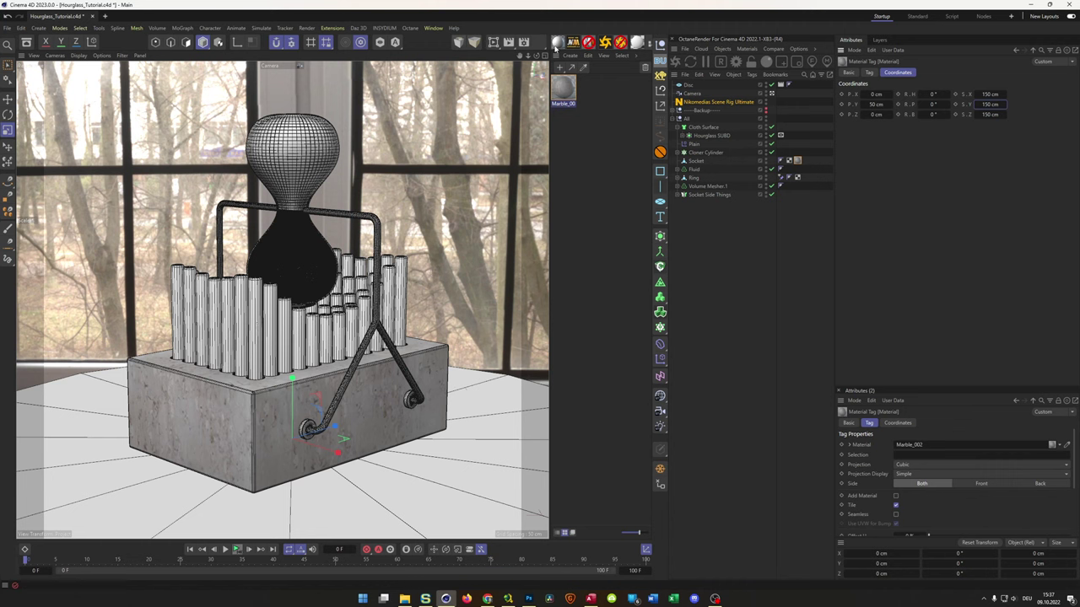
Create a new material named 'Cylinders'.
left_click(568, 69)
double_click(558, 104)
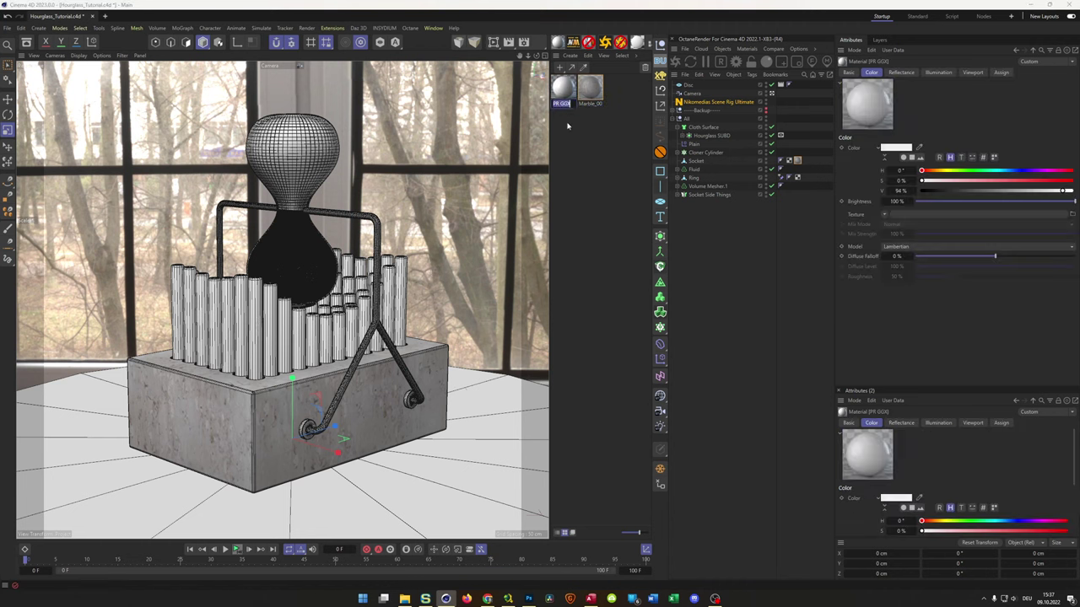
type("Cylinders")
key("Return")
Make the Cylinders reflection a conductor Fresnel with the Iridium preset.
double_click(563, 88)
left_click(585, 216)
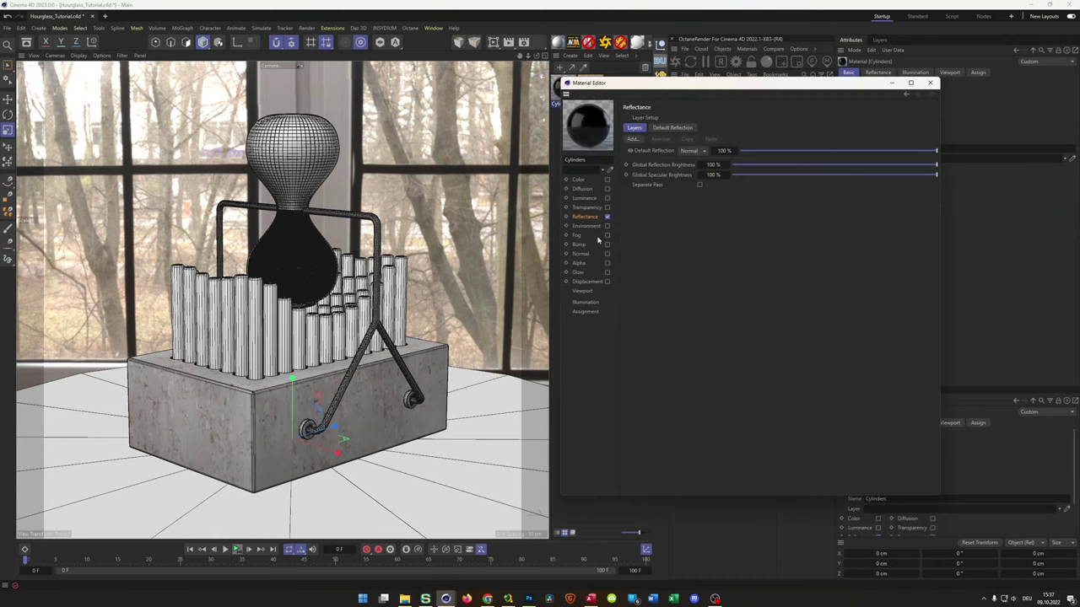
left_click(671, 127)
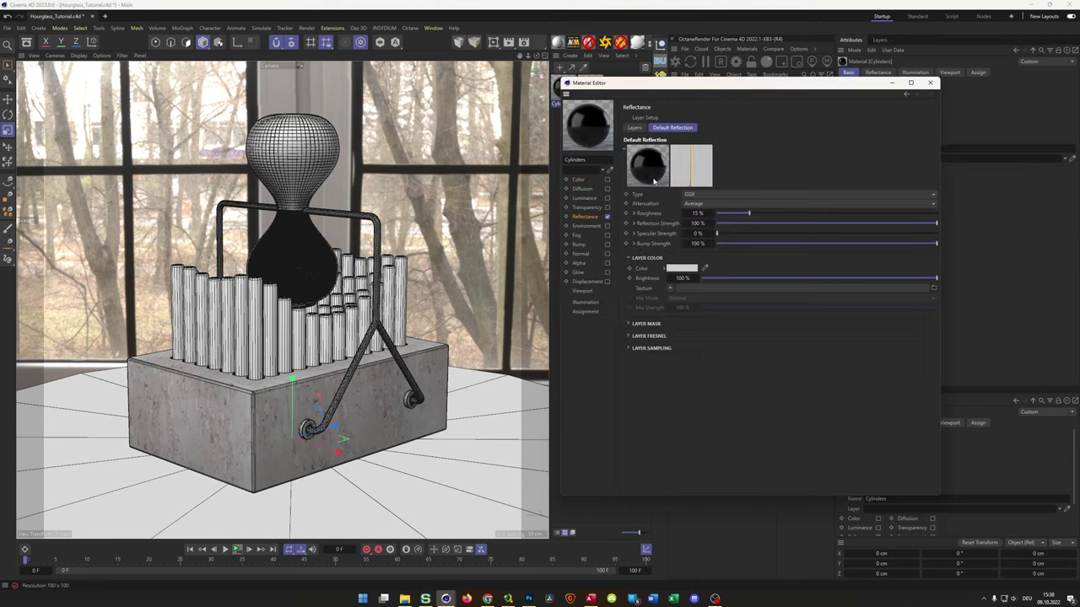
left_click(631, 335)
left_click(675, 346)
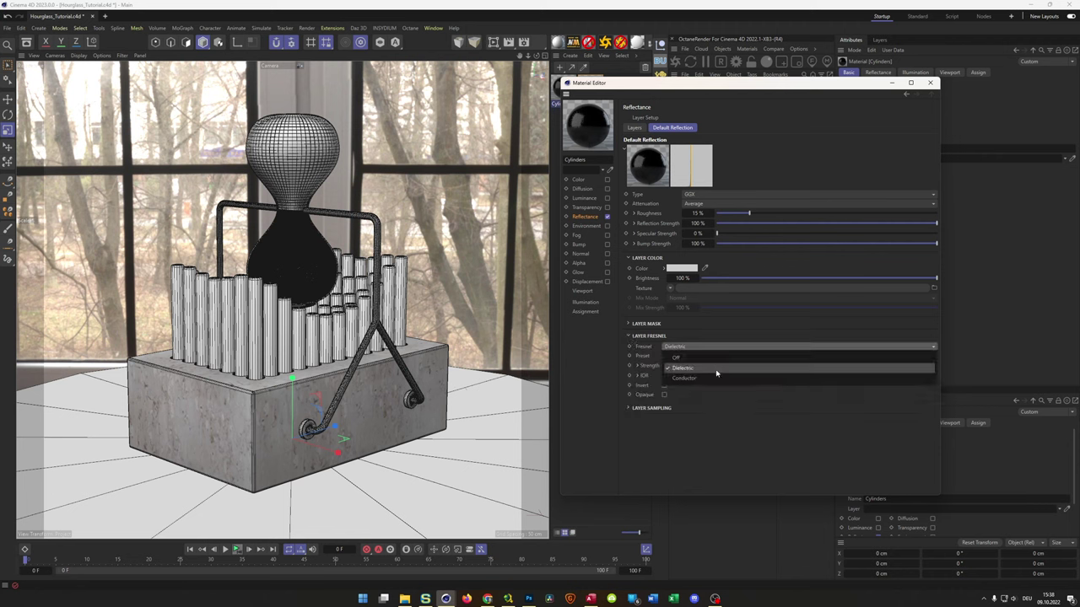
left_click(716, 376)
left_click(690, 357)
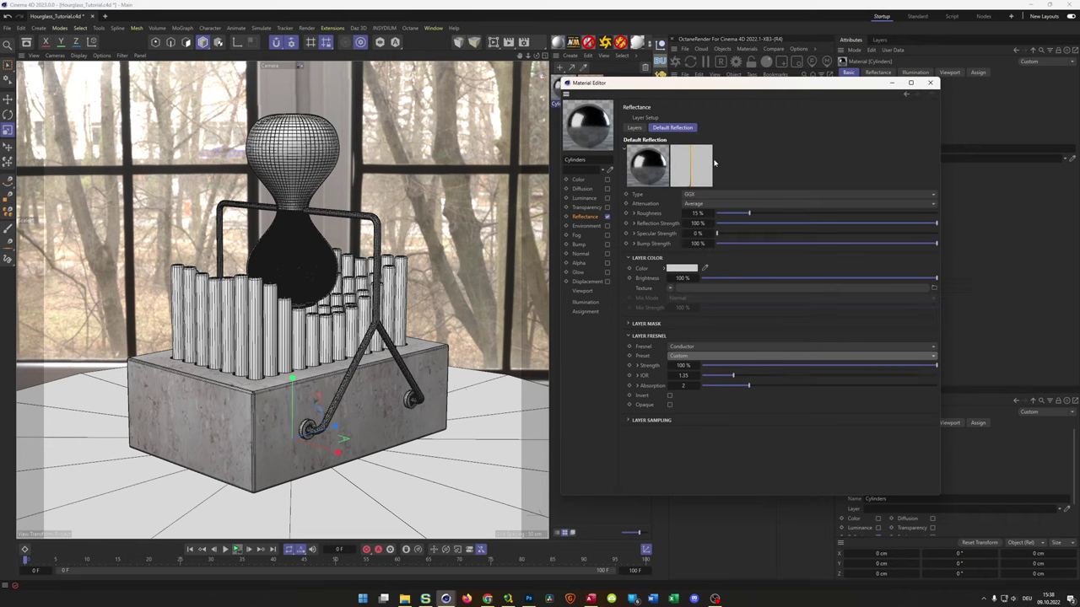
left_click(714, 162)
Apply Cylinders to Cloner Cylinder and set its brightness to 50 %.
left_click_drag(722, 87, 256, 144)
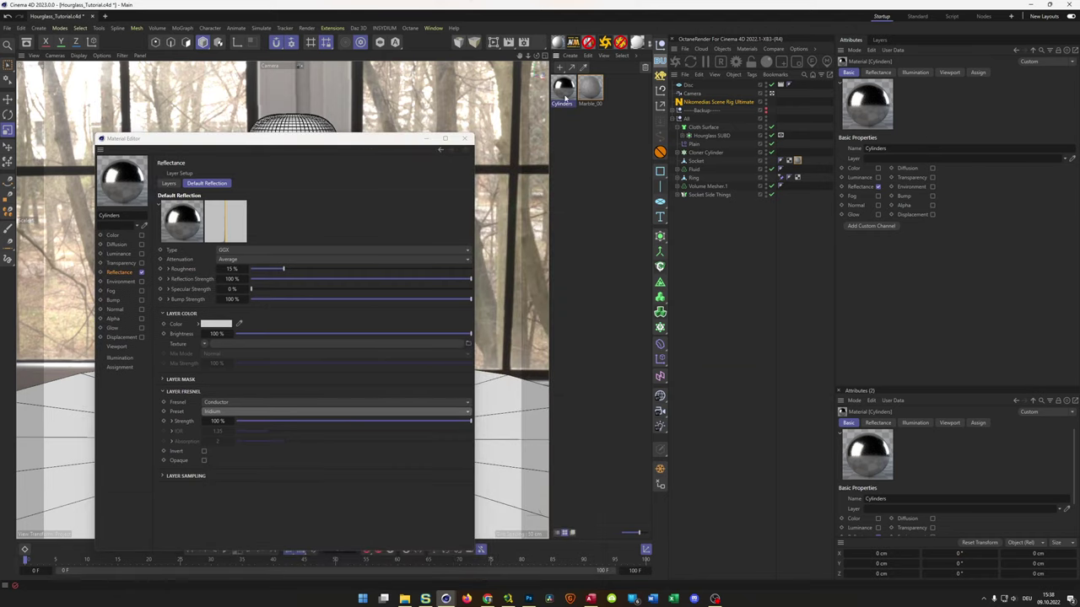
left_click_drag(680, 211, 718, 153)
left_click_drag(362, 139, 850, 135)
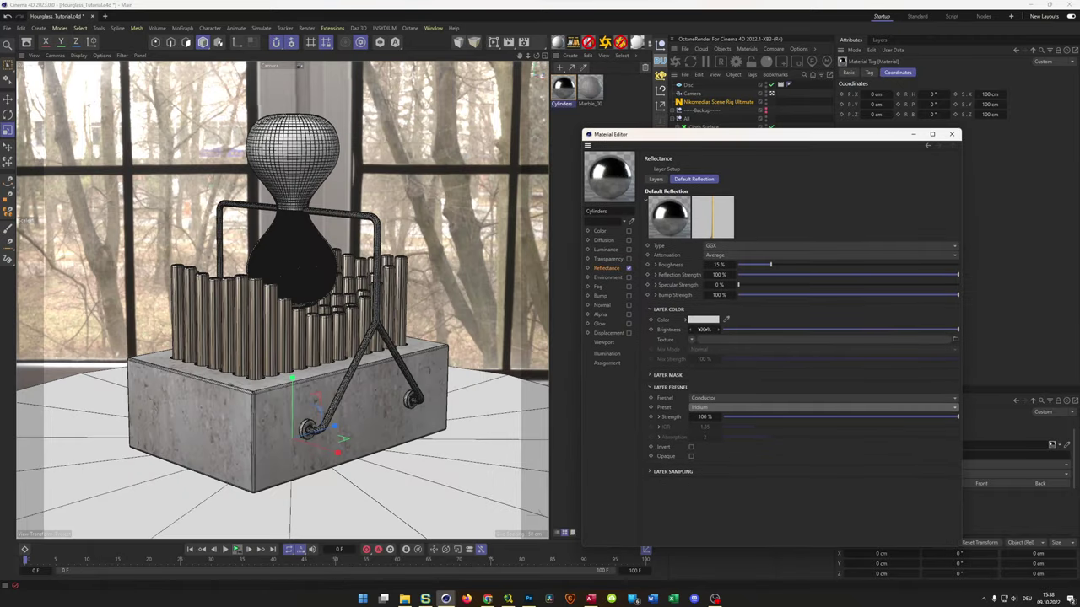
type("50")
key("Return")
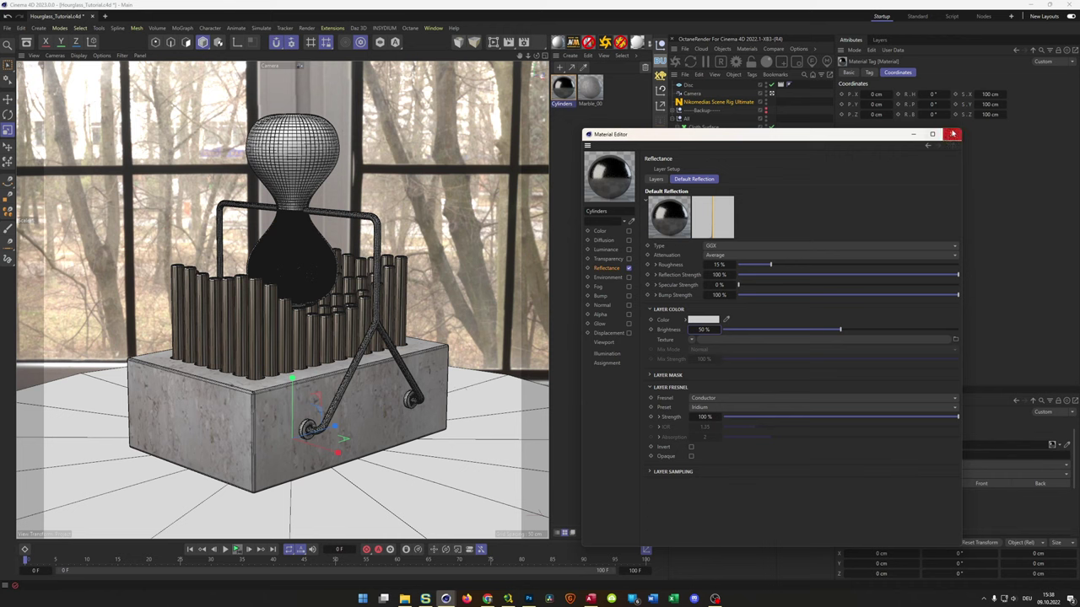
Close the material editor and test-render the metallic cylinders.
left_click(952, 135)
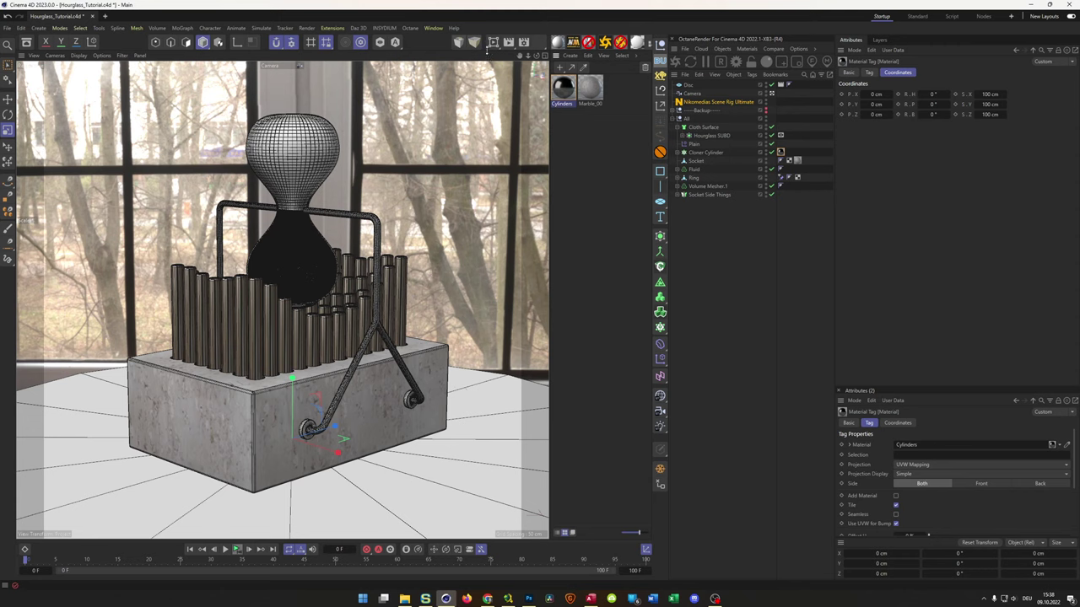
left_click(494, 42)
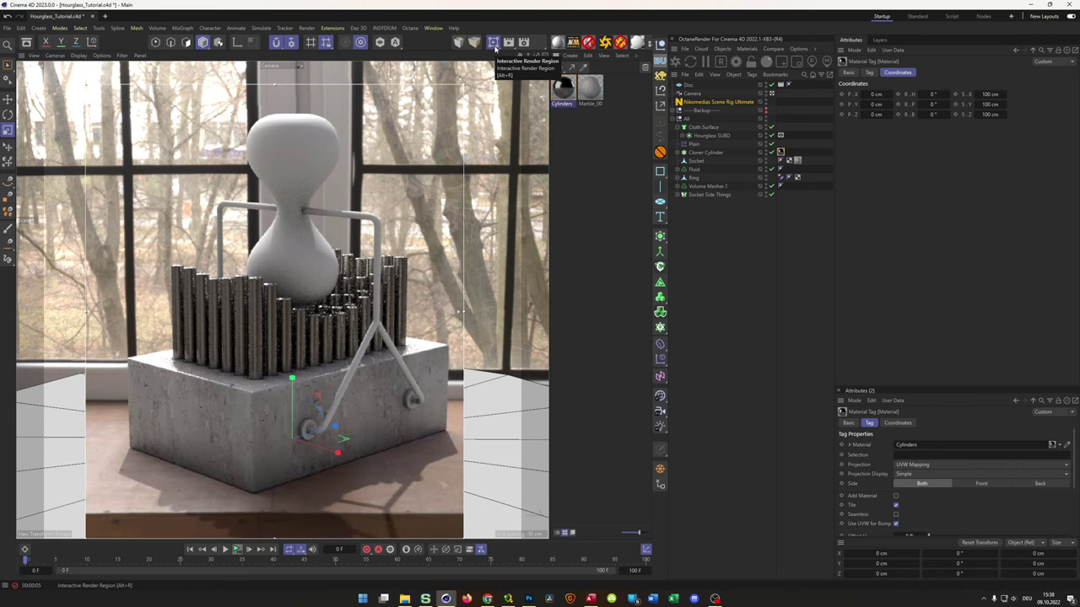
left_click(495, 48)
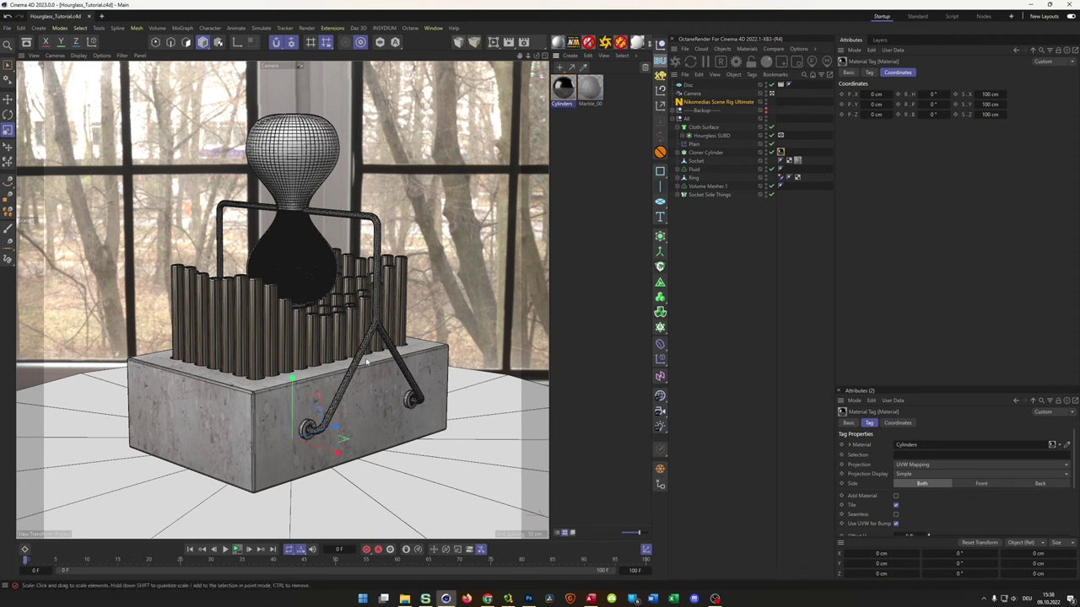
Delete a stray PR GGX material and duplicate the Cylinders material.
left_click(558, 44)
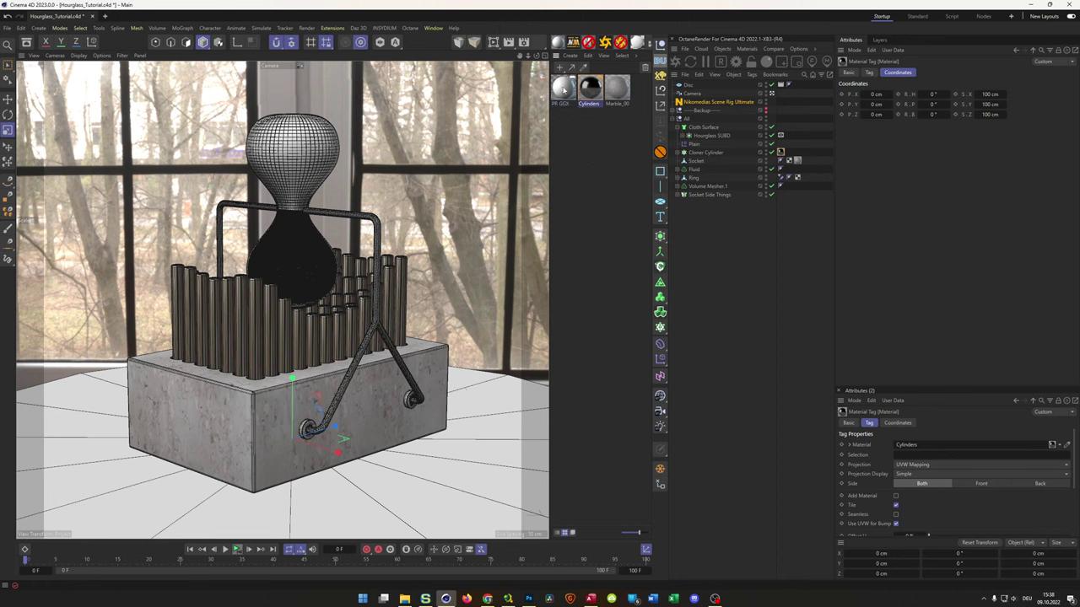
left_click(562, 85)
key("Delete")
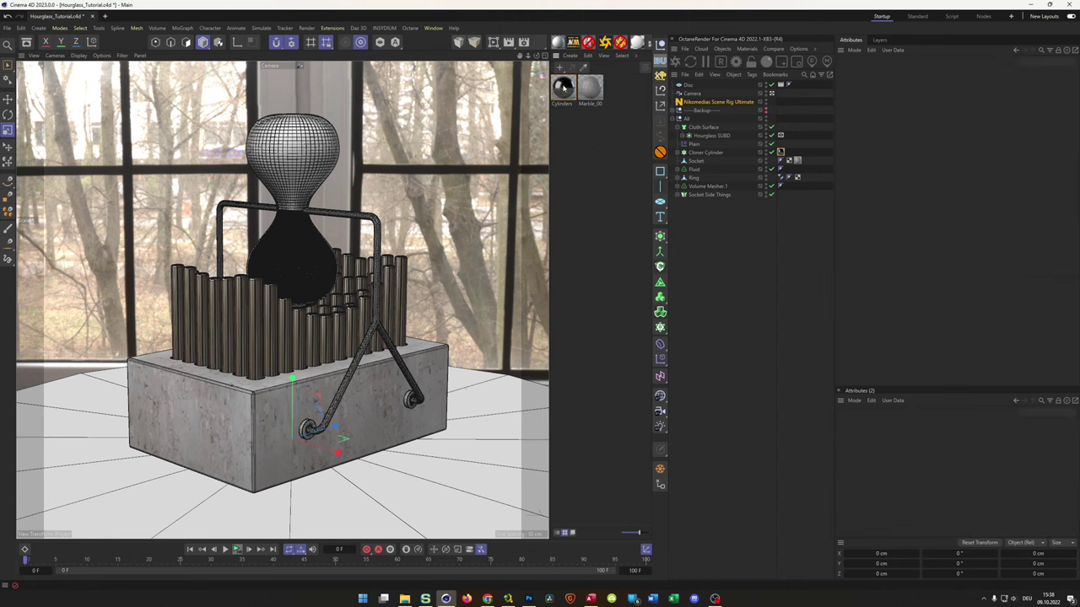
left_click_drag(562, 87, 606, 126)
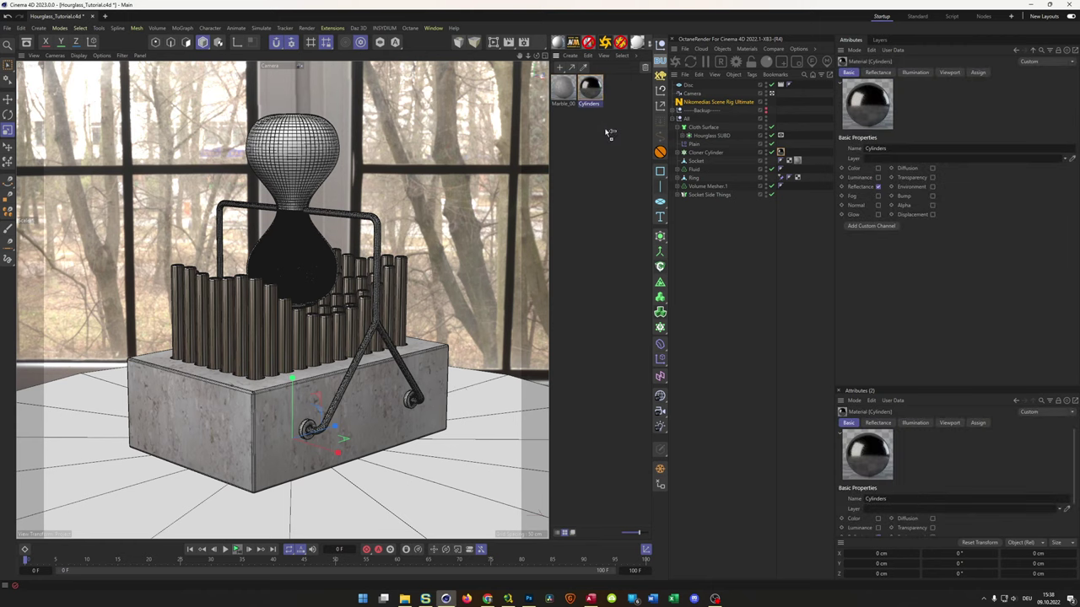
key("ctrl+c")
key("ctrl+v")
Rename the copy to 'Gold' and set its brightness to 100 %.
double_click(616, 87)
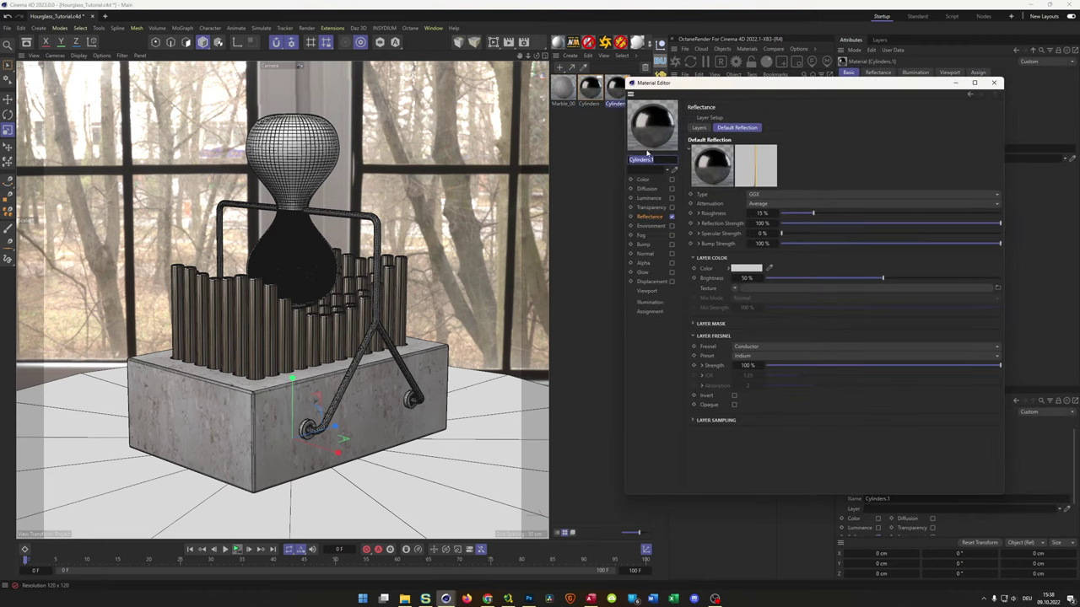
type("Gold")
key("Return")
left_click(746, 277)
type("100")
key("Return")
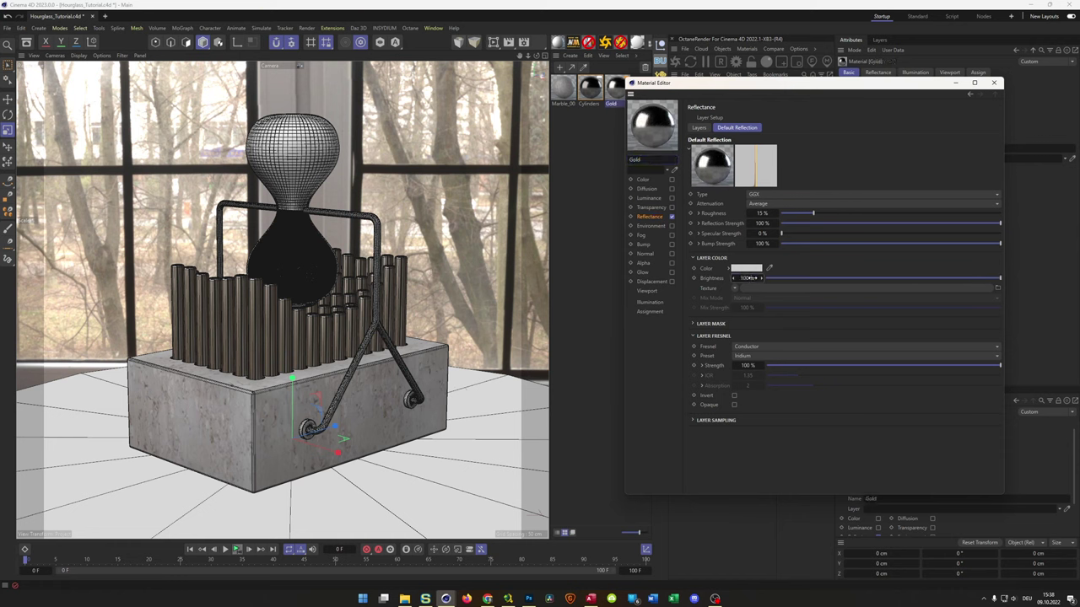
Apply the Gold metal preset with 10 % roughness and close the editor.
left_click(753, 356)
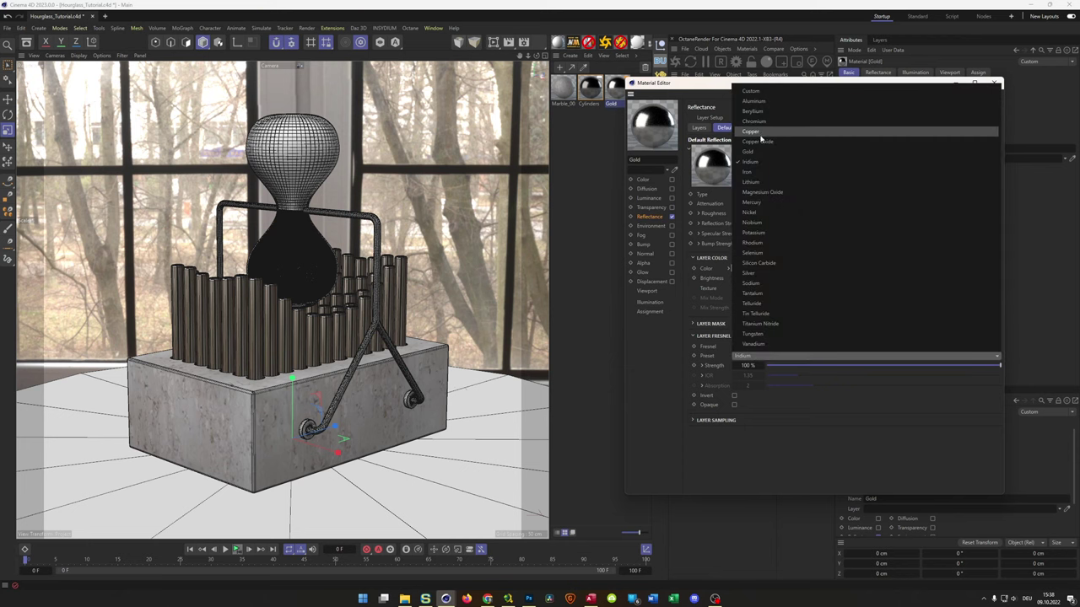
left_click(757, 151)
double_click(762, 214)
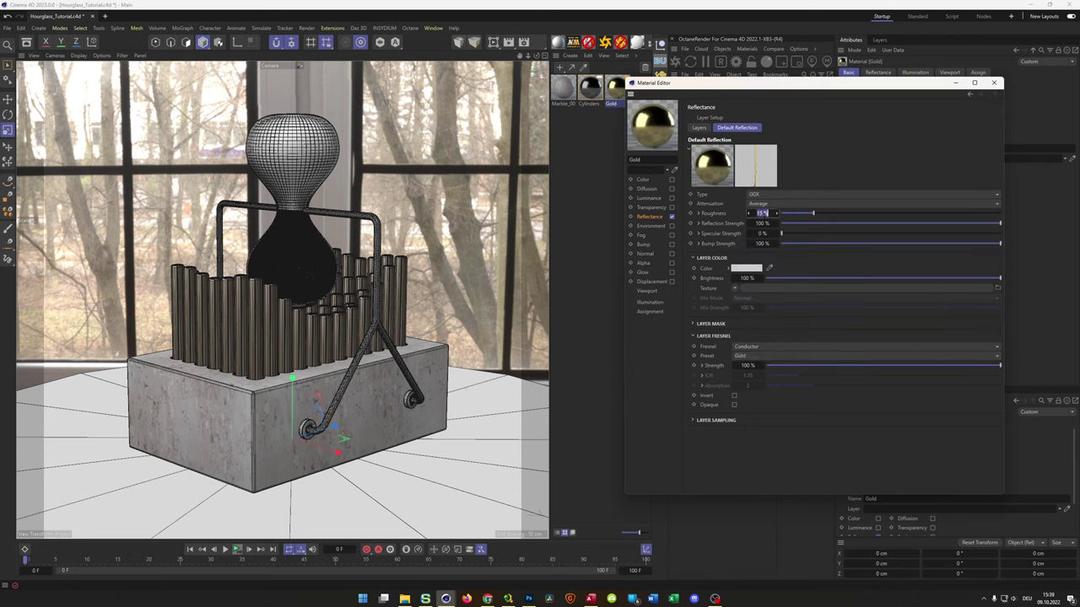
key("Return")
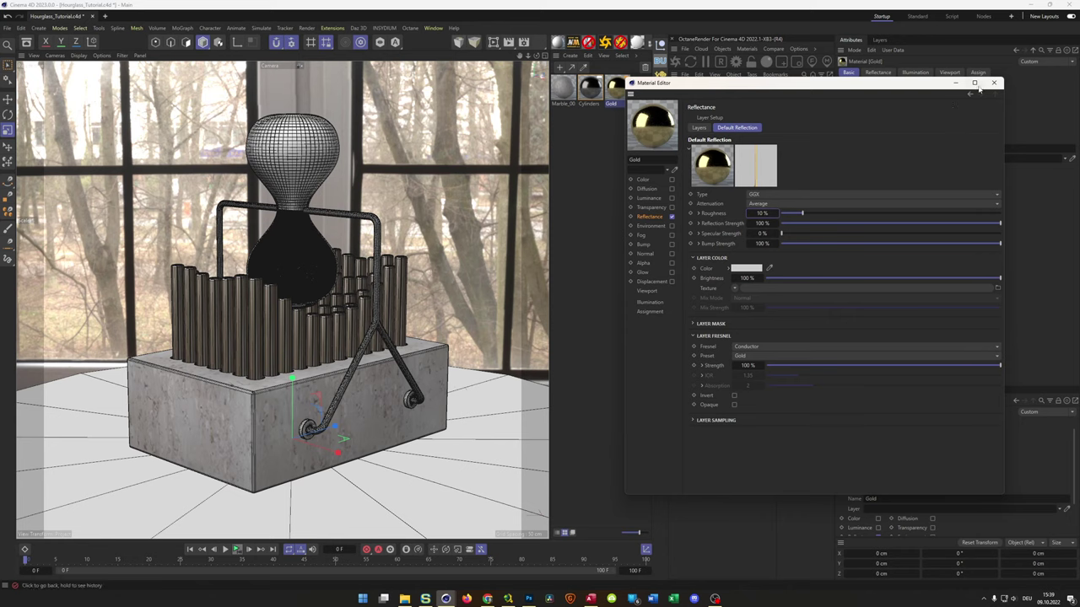
left_click(994, 83)
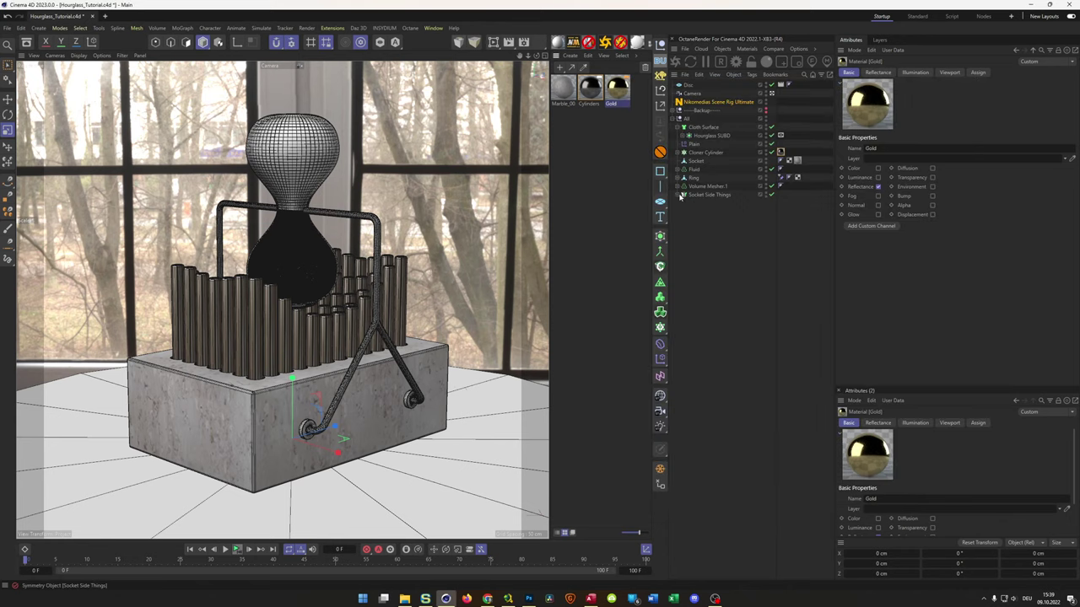
Rename Volume Mesher.1 to 'Linkage'.
left_click(679, 186)
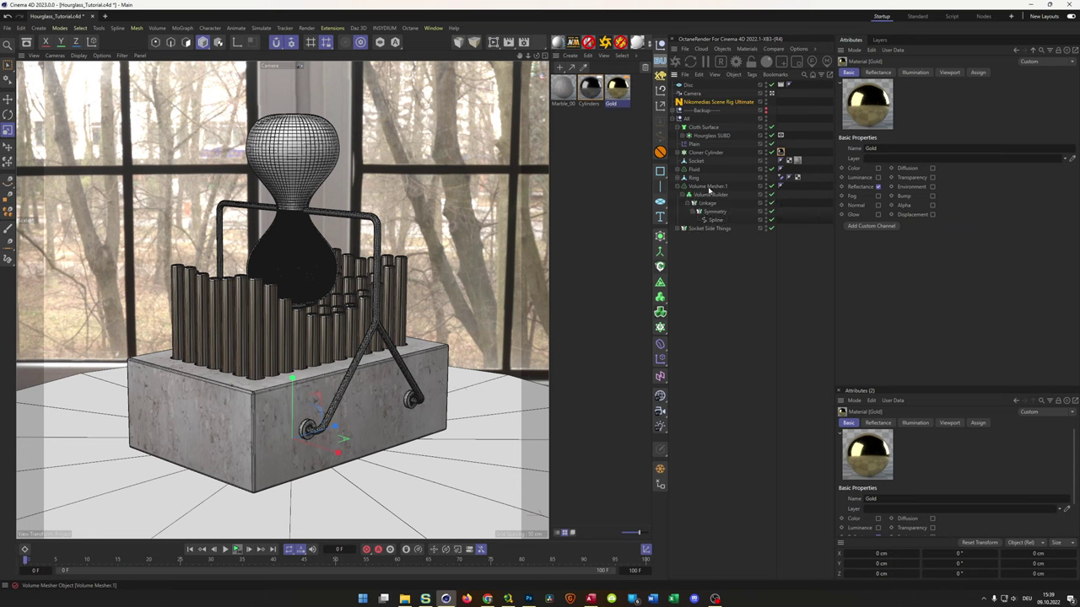
double_click(707, 187)
type("Linkage")
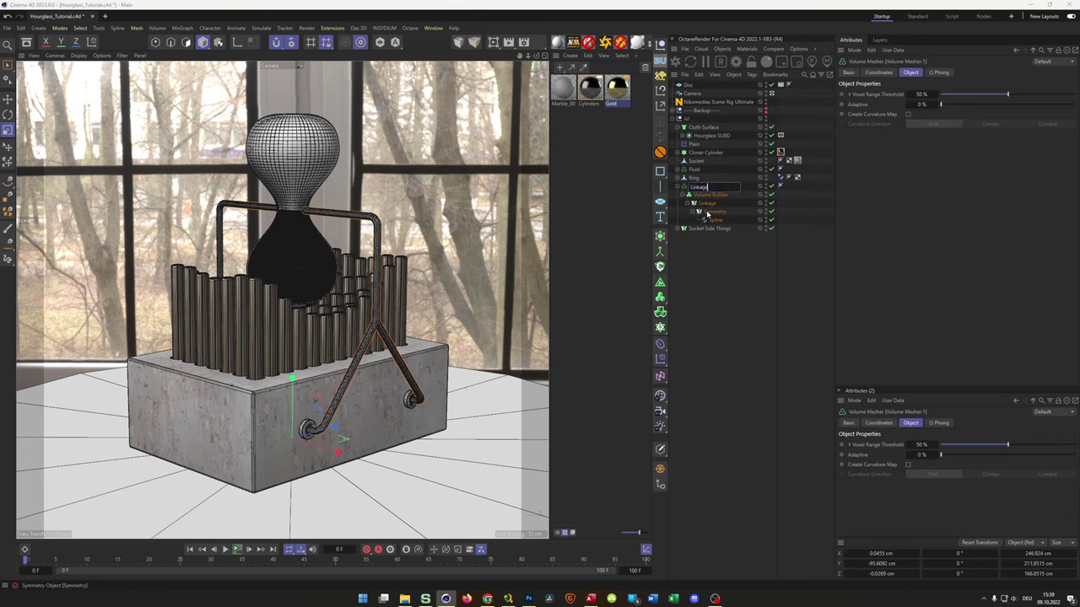
key("Return")
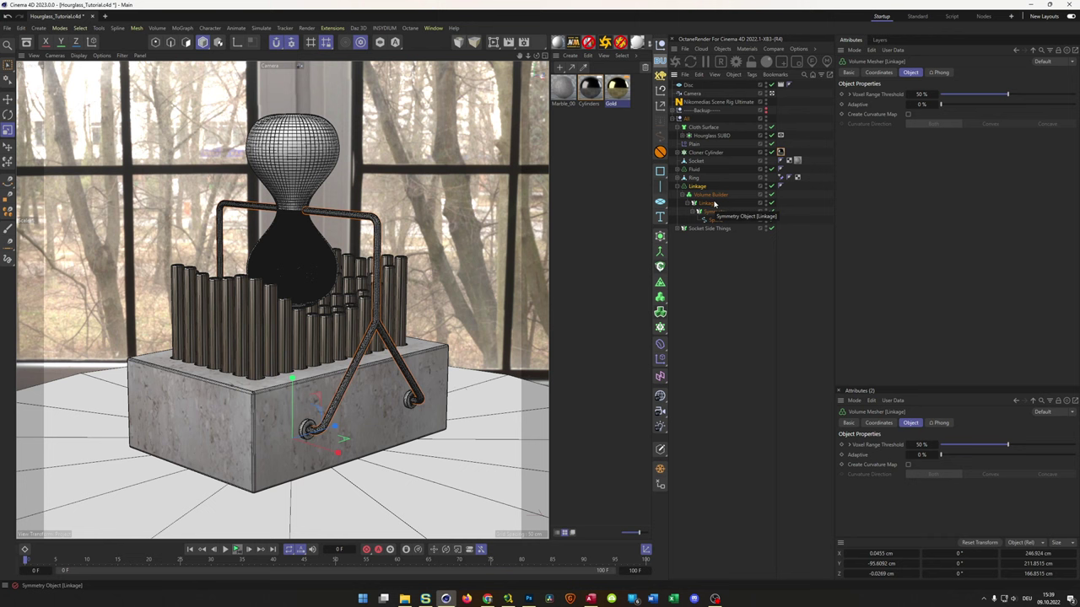
left_click(678, 186)
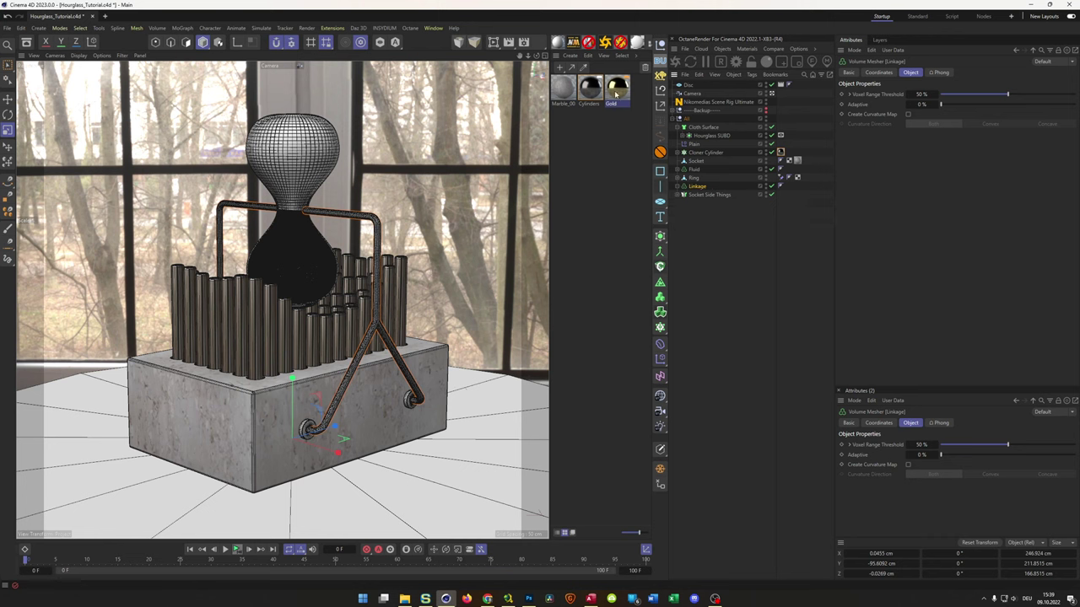
Apply Gold to Linkage and Socket Side Things, check the live render, and save.
left_click_drag(709, 192, 705, 189)
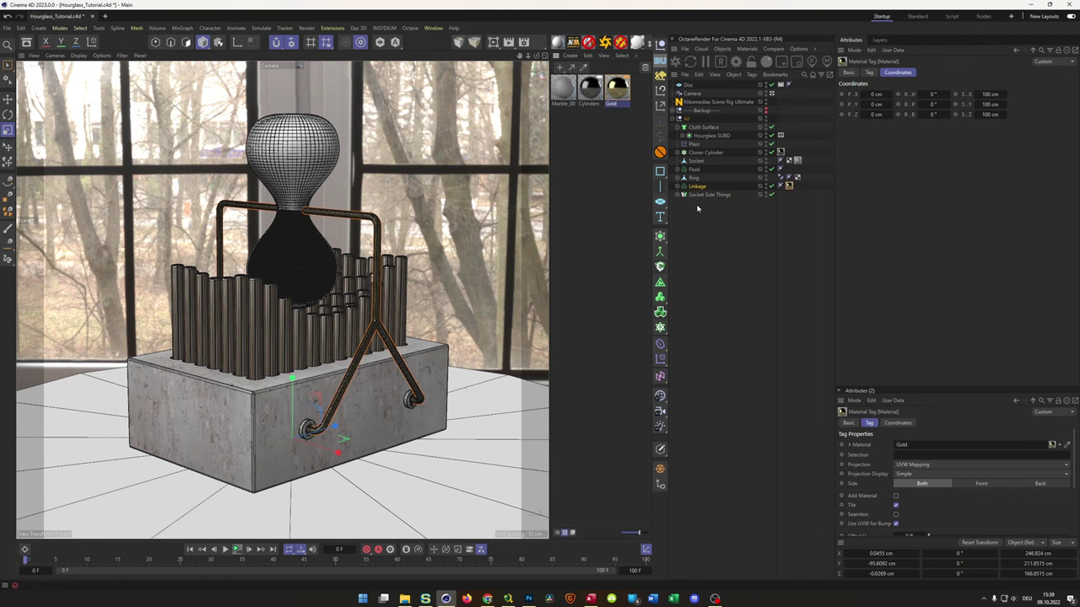
left_click_drag(795, 192, 780, 195, "ctrl")
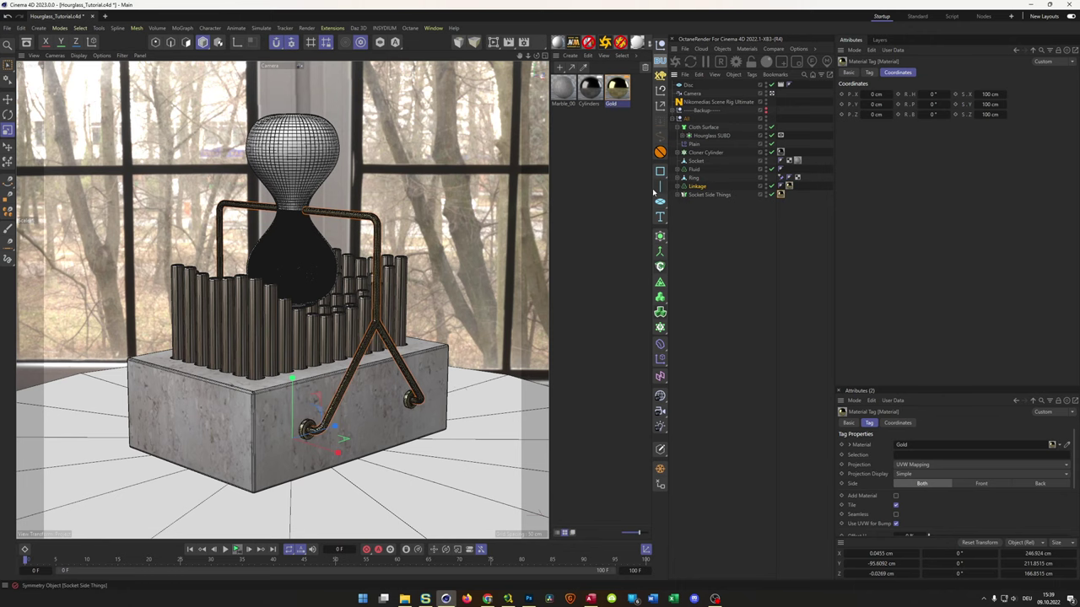
left_click(493, 41)
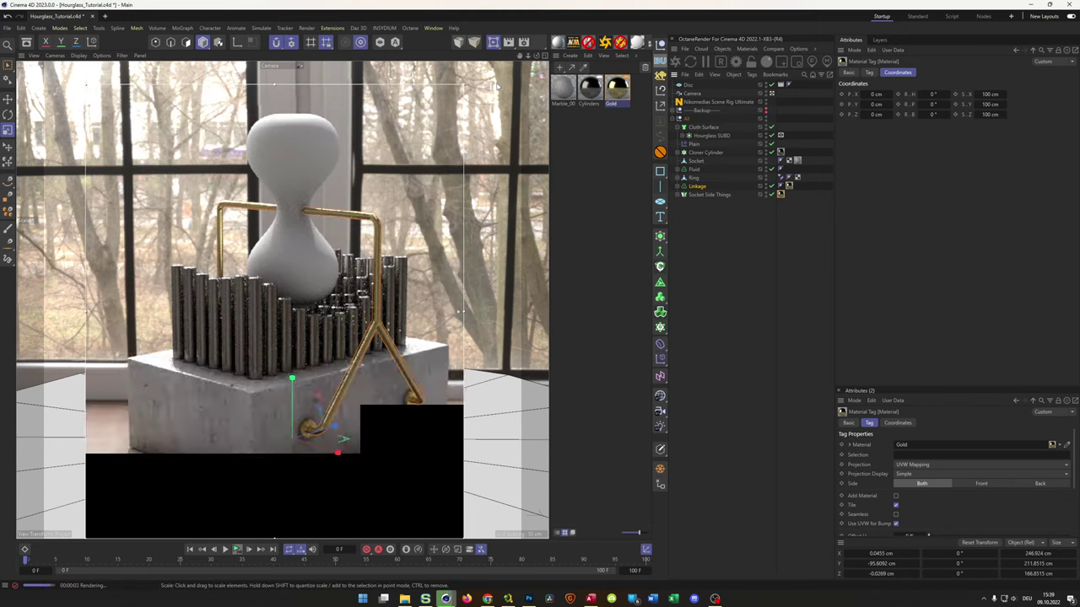
key("ctrl+s")
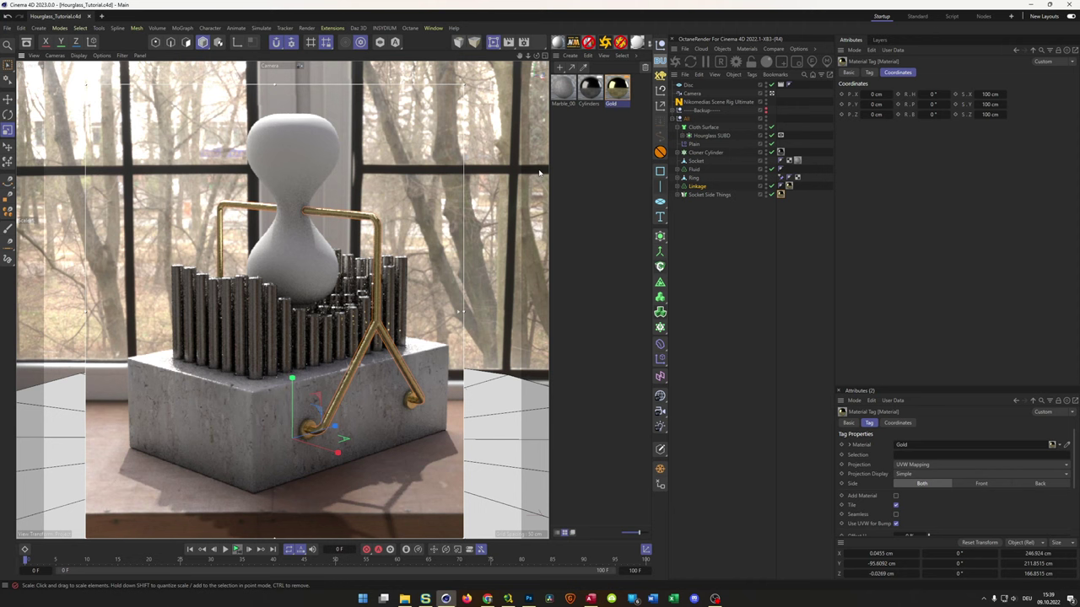
Remove the extra Ring null, then select the Ring with the Move tool active.
left_click(686, 179)
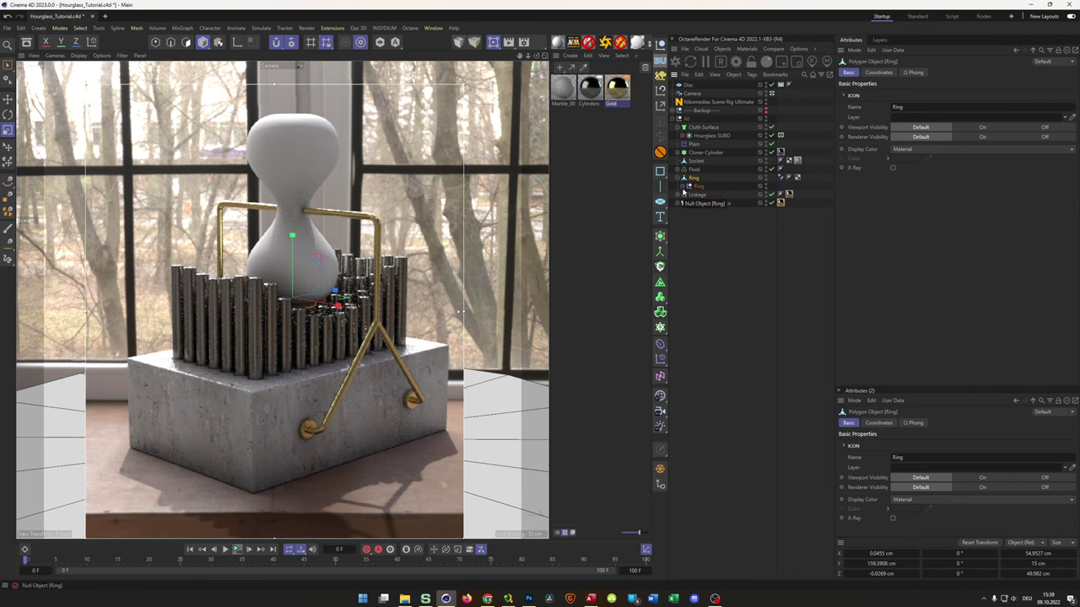
left_click_drag(688, 192, 692, 192)
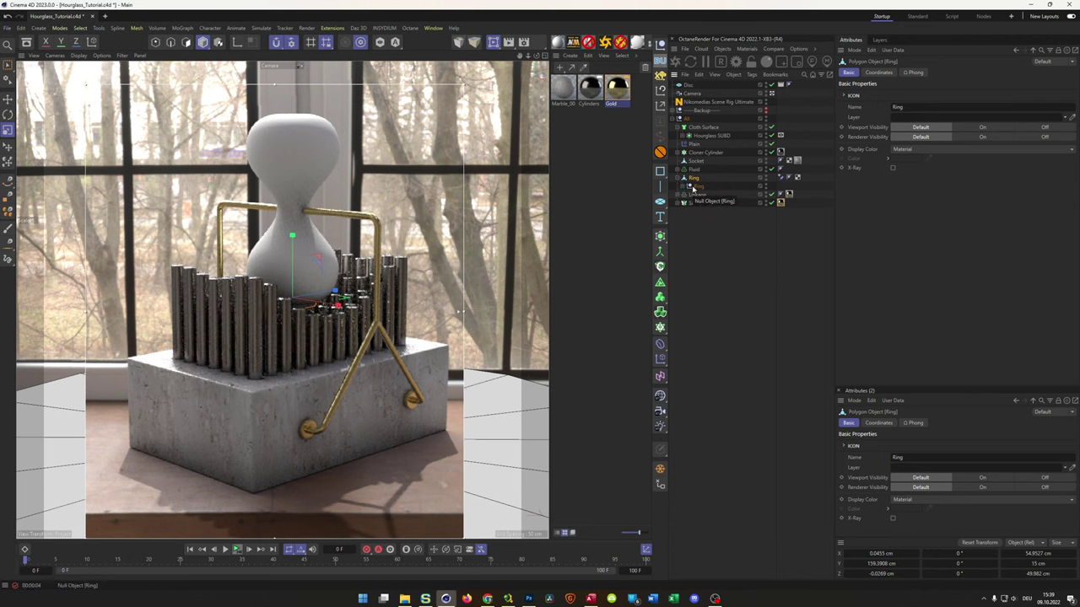
left_click(692, 187)
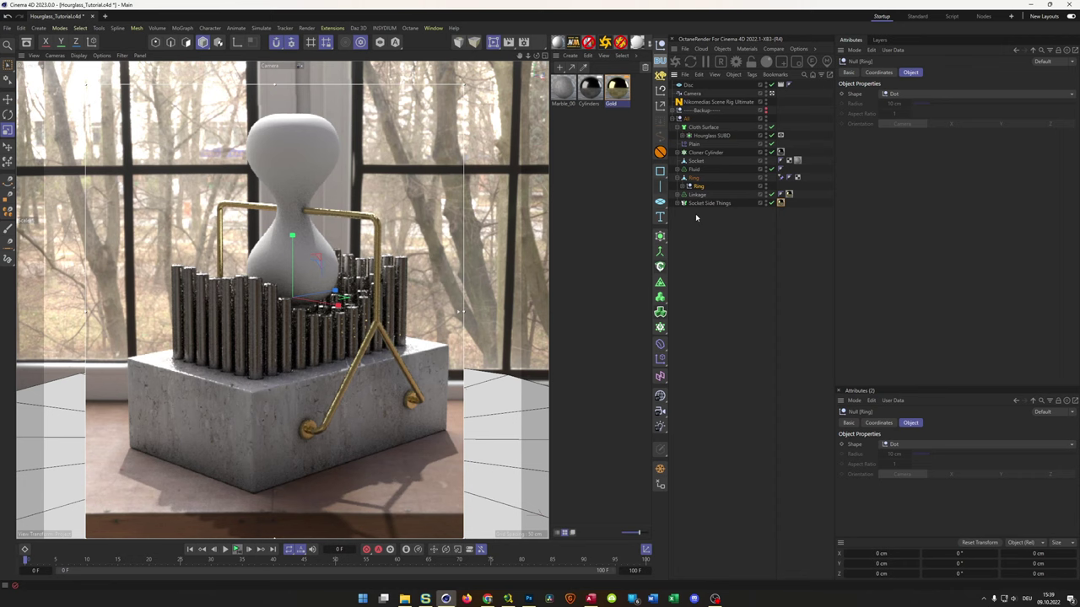
key("shift+g")
left_click(693, 177)
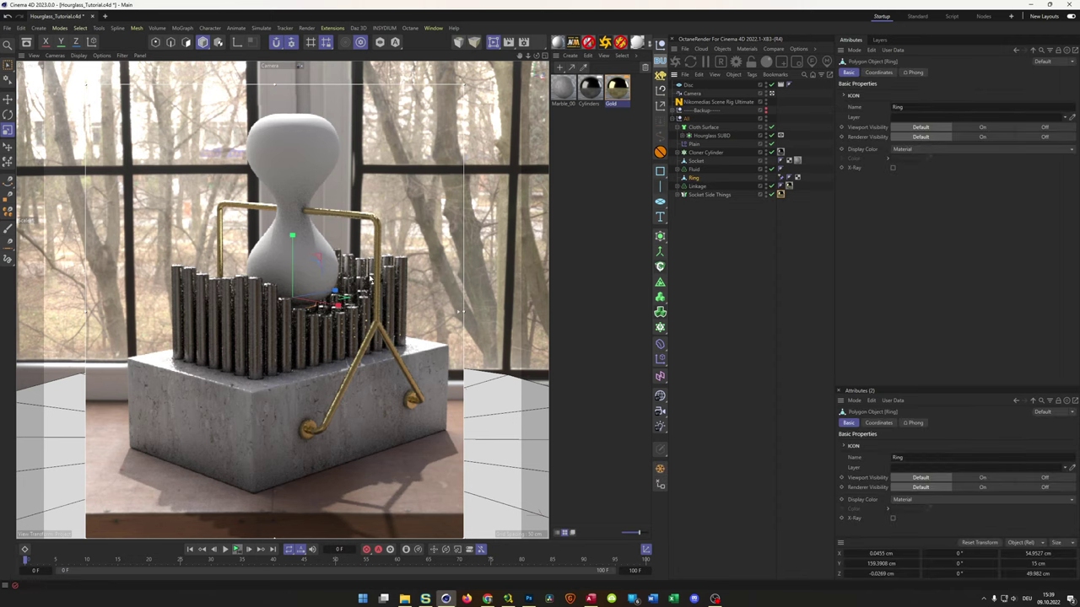
key("e")
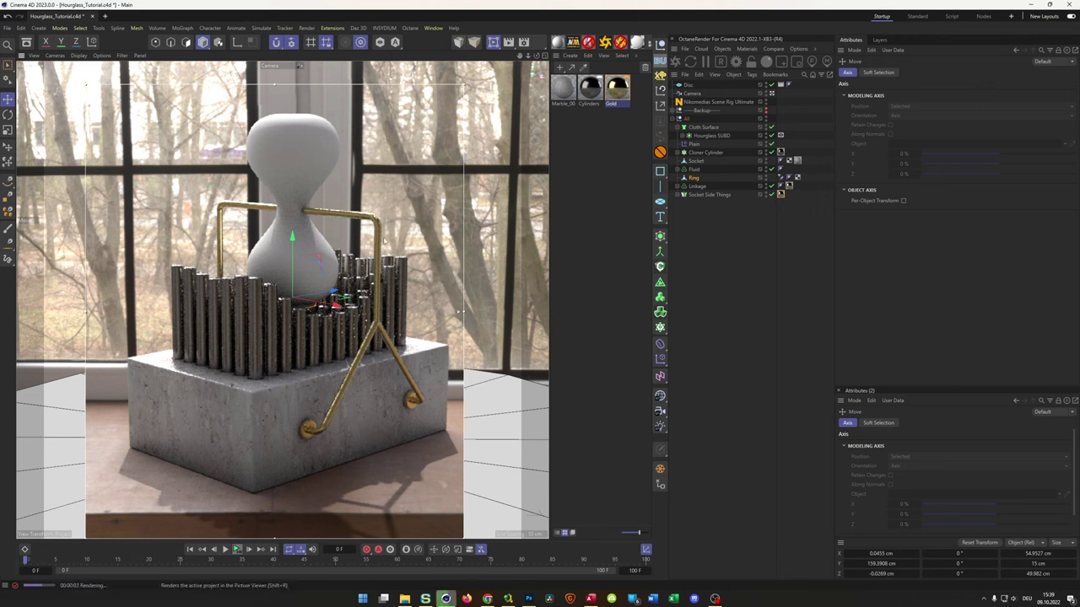
With the live render off, raise it to the hourglass's narrow waist (Y 254.39 cm) in the side view.
key("alt+r")
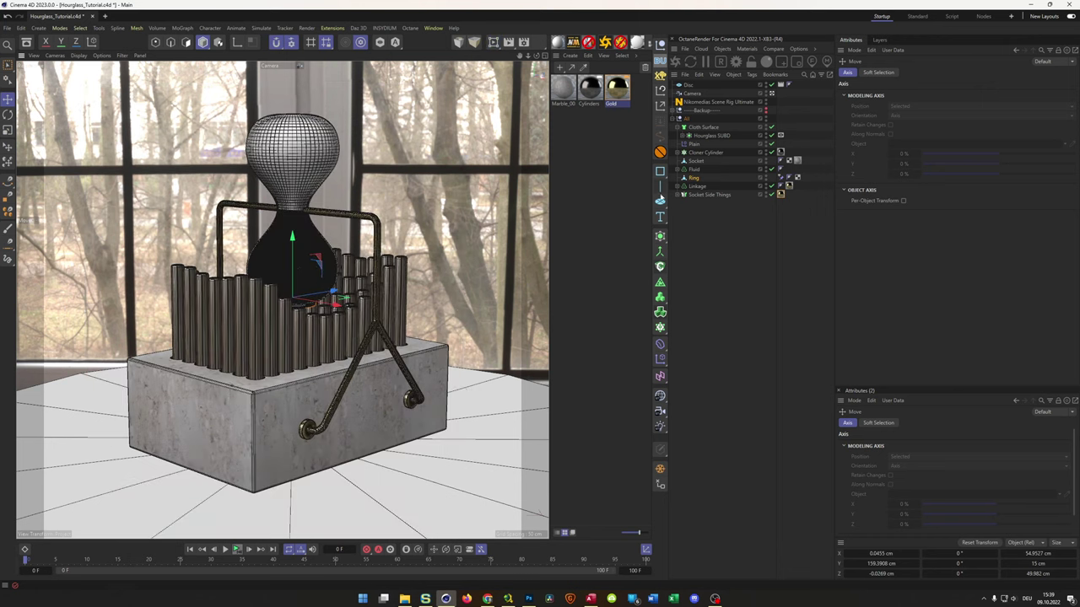
middle_click(365, 350)
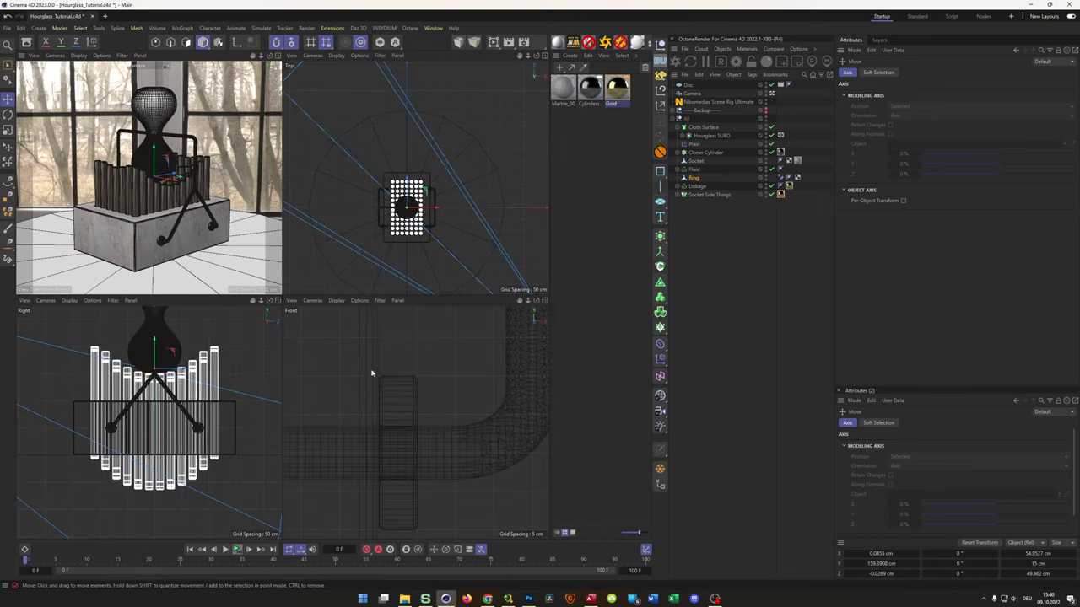
middle_click(199, 370)
middle_click_drag(320, 128, 320, 330)
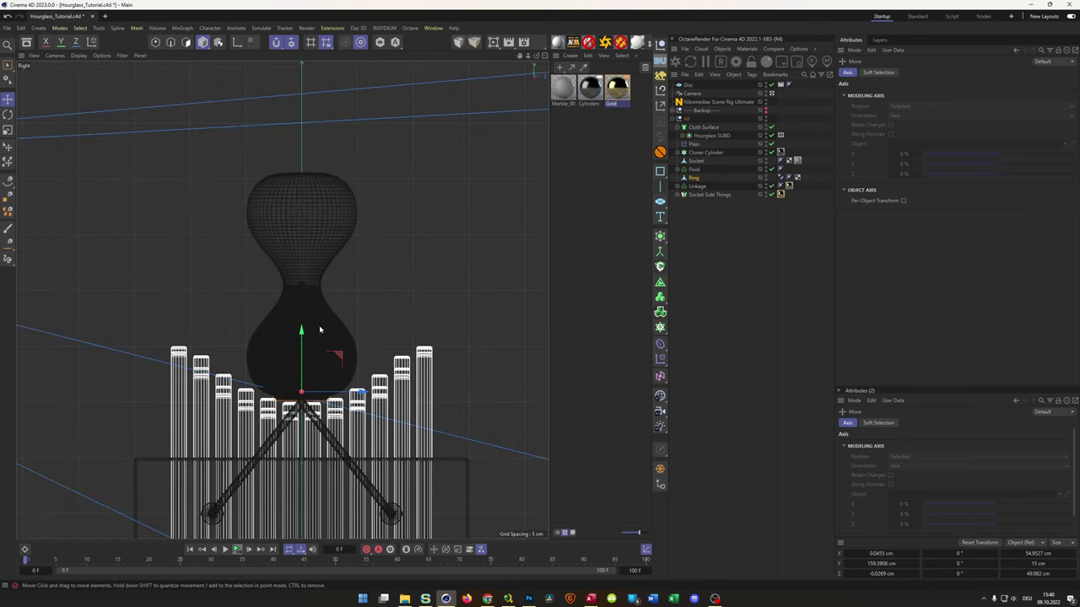
scroll(320, 330, "up", 5)
left_click_drag(286, 389, 290, 199)
middle_click(296, 301)
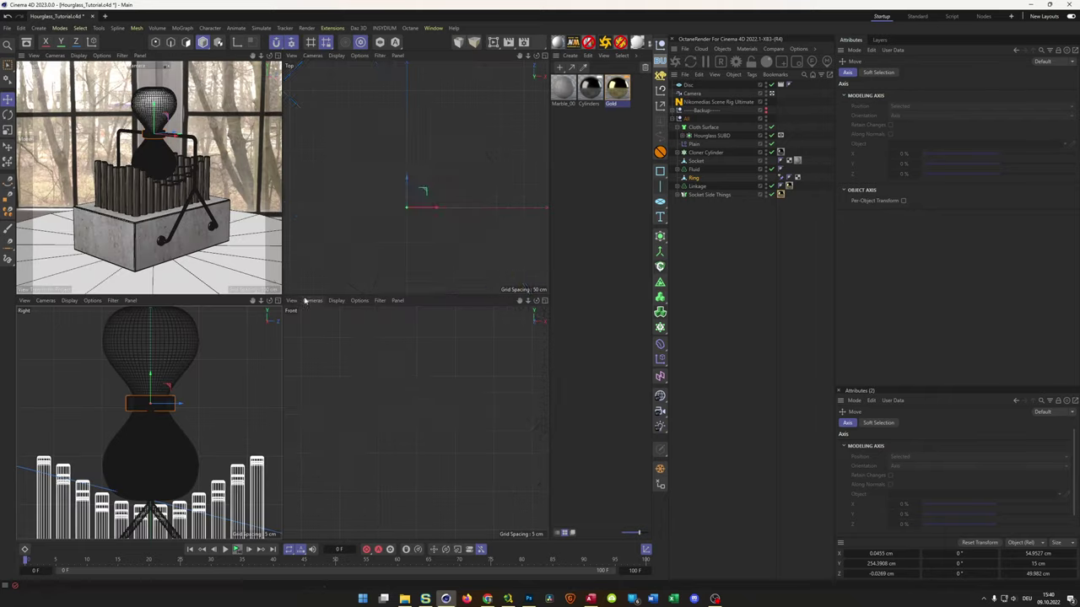
middle_click(143, 169)
Hide the dark Fluid mesh, preview the cloth animation and re-enable the Volume Builder.
scroll(259, 218, "up", 10)
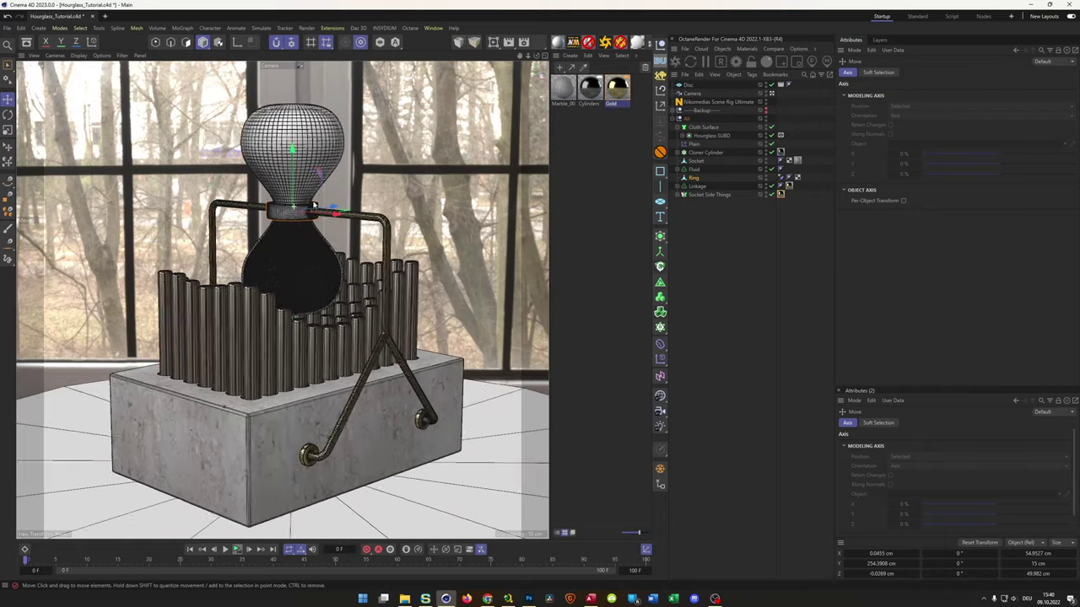
scroll(460, 171, "up", 5)
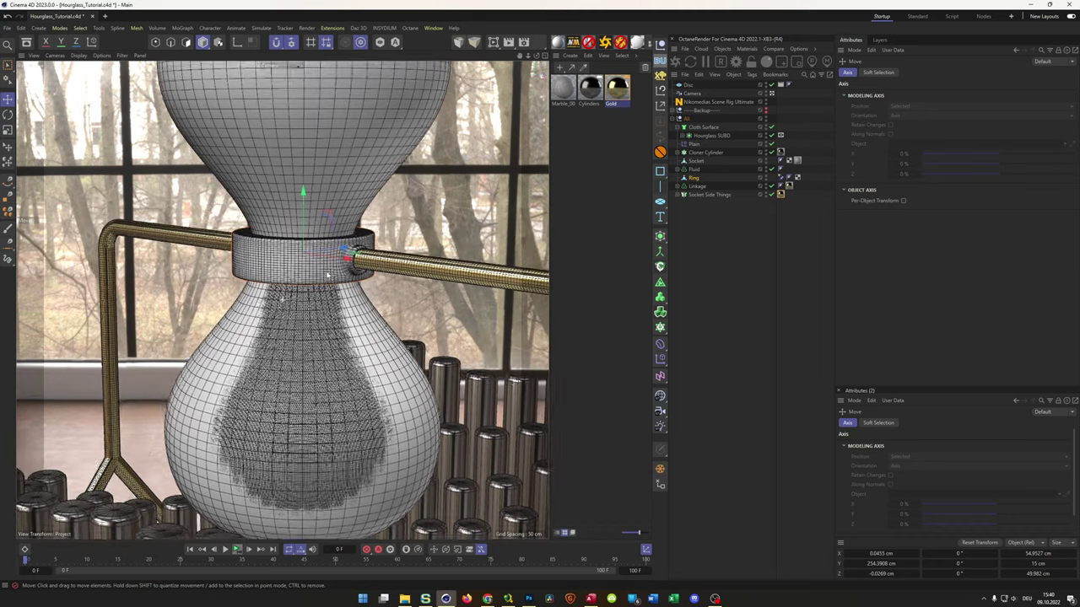
scroll(328, 278, "down", 10)
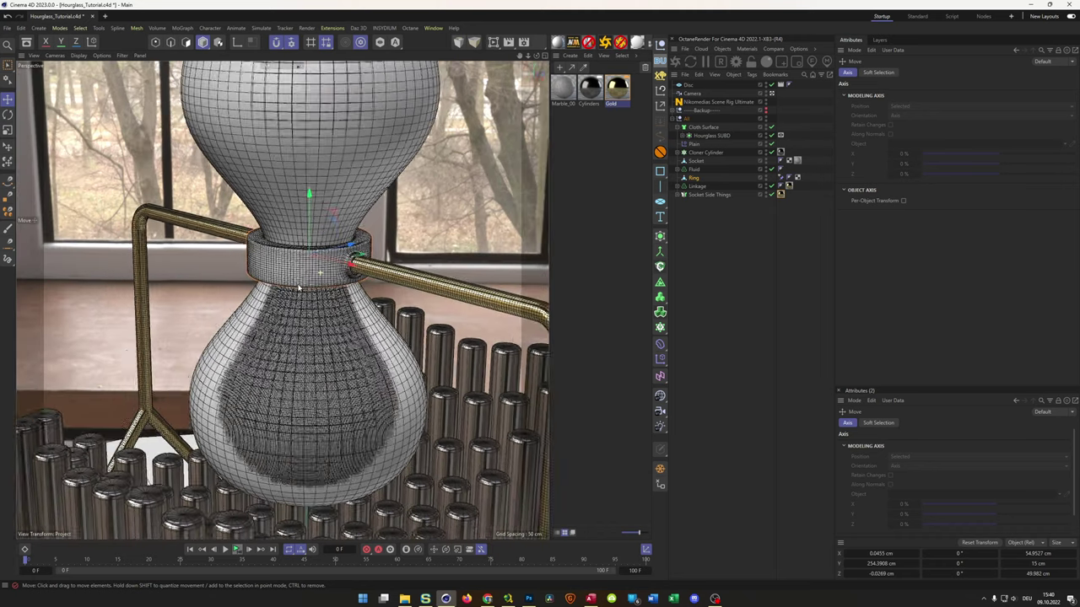
left_click(677, 169)
left_click(765, 167)
left_click(766, 168)
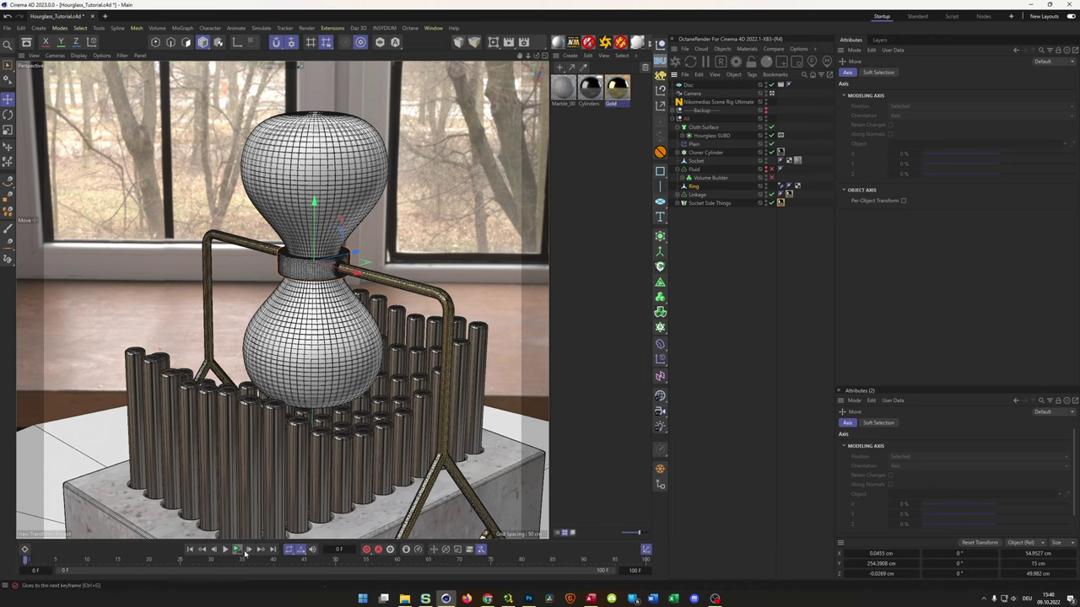
left_click(237, 549)
left_click(771, 178)
Copy the Linkage's Gold material tag onto the Ring, then view the hourglass from above.
left_click_drag(689, 178, 693, 187)
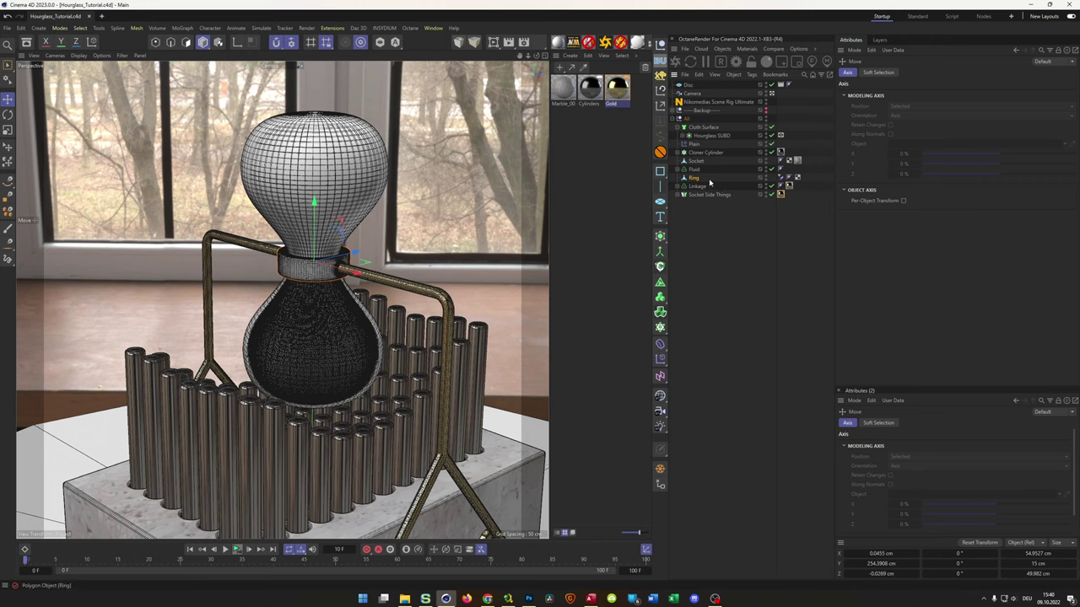
left_click(694, 178)
left_click(789, 187)
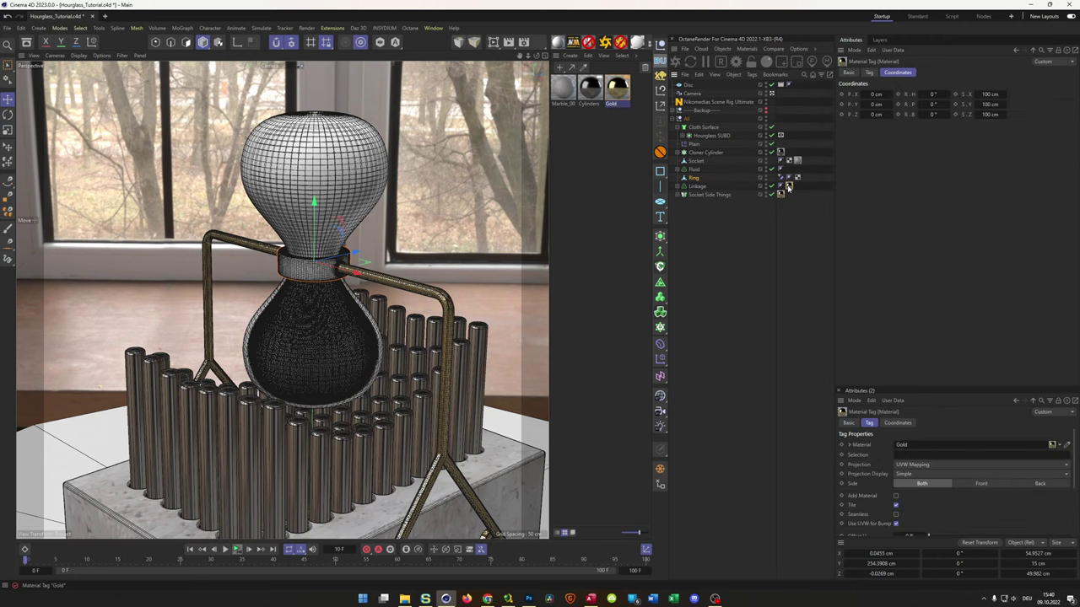
left_click_drag(789, 186, 807, 178, "ctrl")
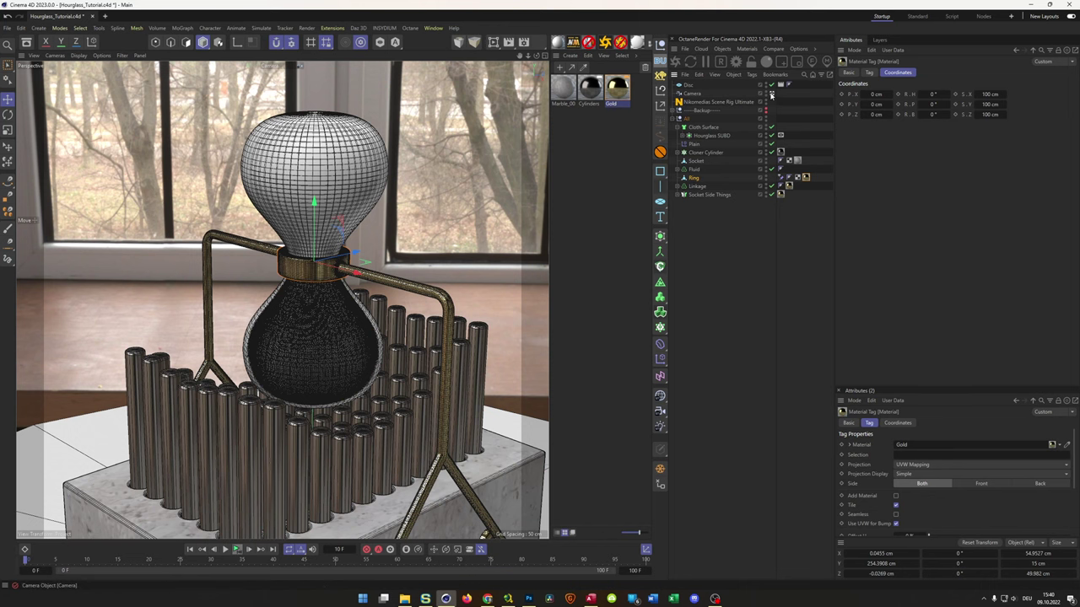
left_click_drag(316, 338, 238, 331, "alt")
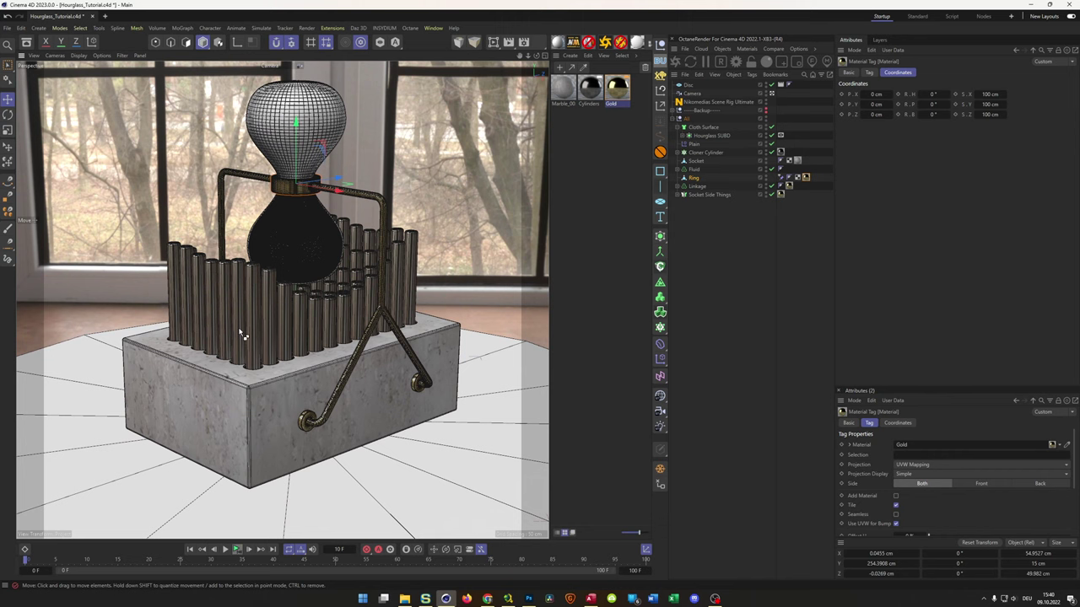
left_click_drag(241, 335, 242, 335, "alt")
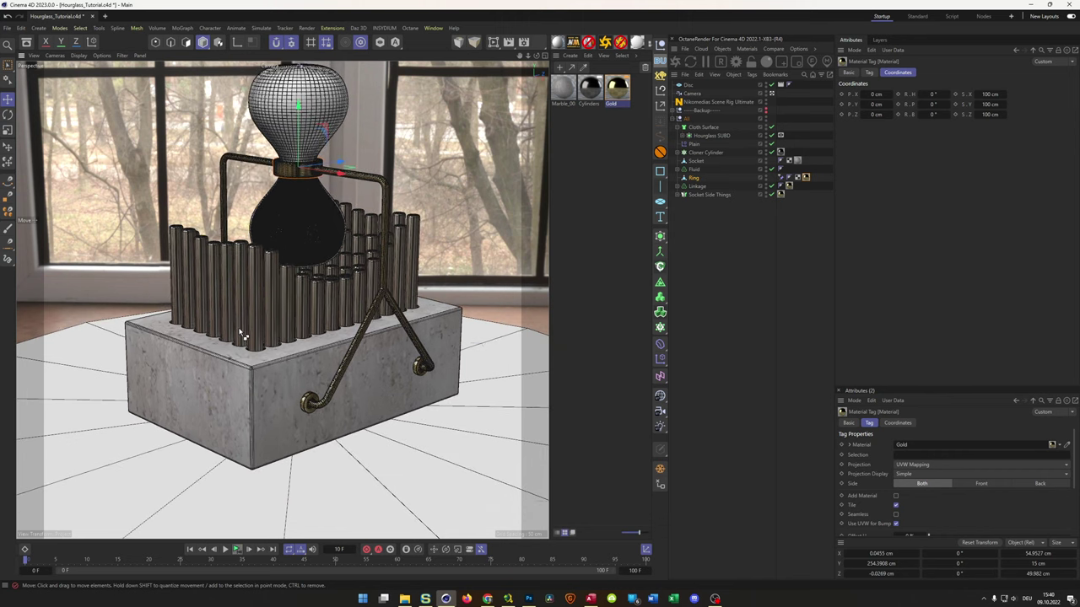
scroll(241, 335, "up", 3)
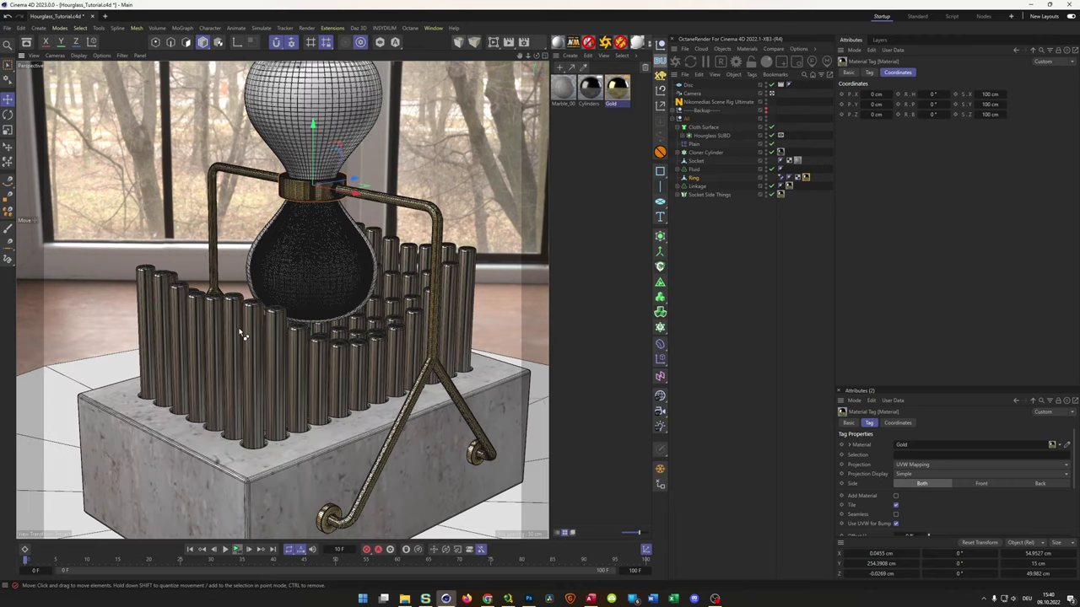
scroll(242, 335, "up", 8)
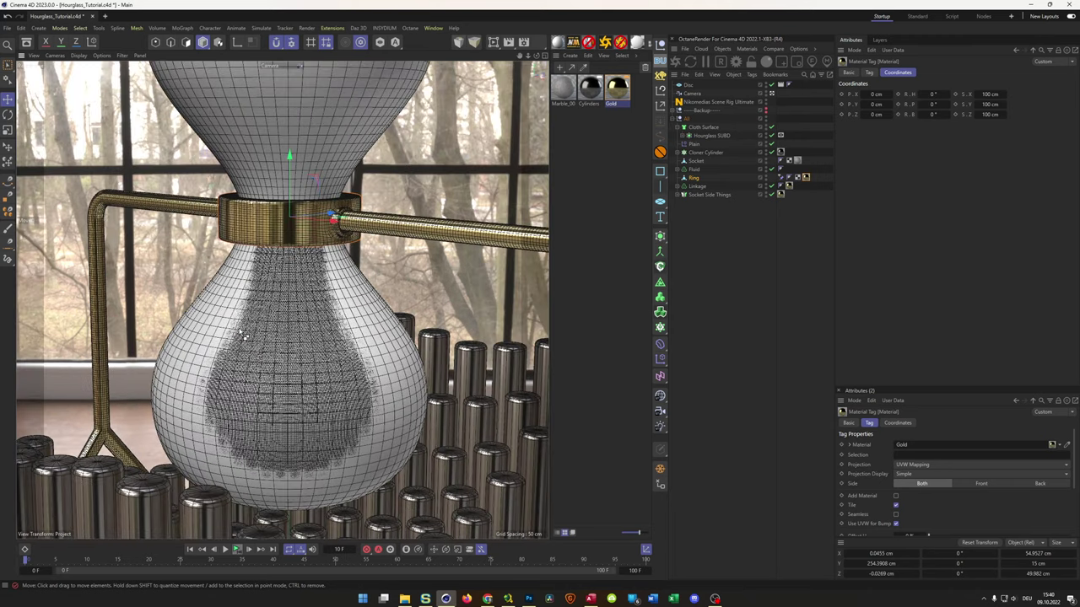
scroll(242, 335, "down", 10)
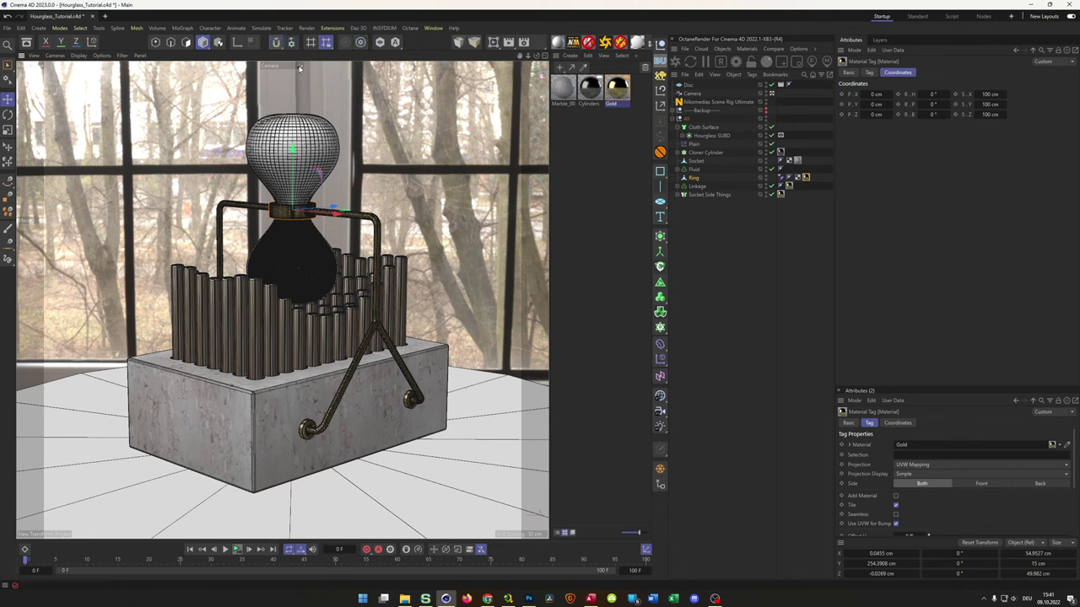
Toggle the live render preview on and off, then select the Camera and show its Protection tag.
left_click(494, 43)
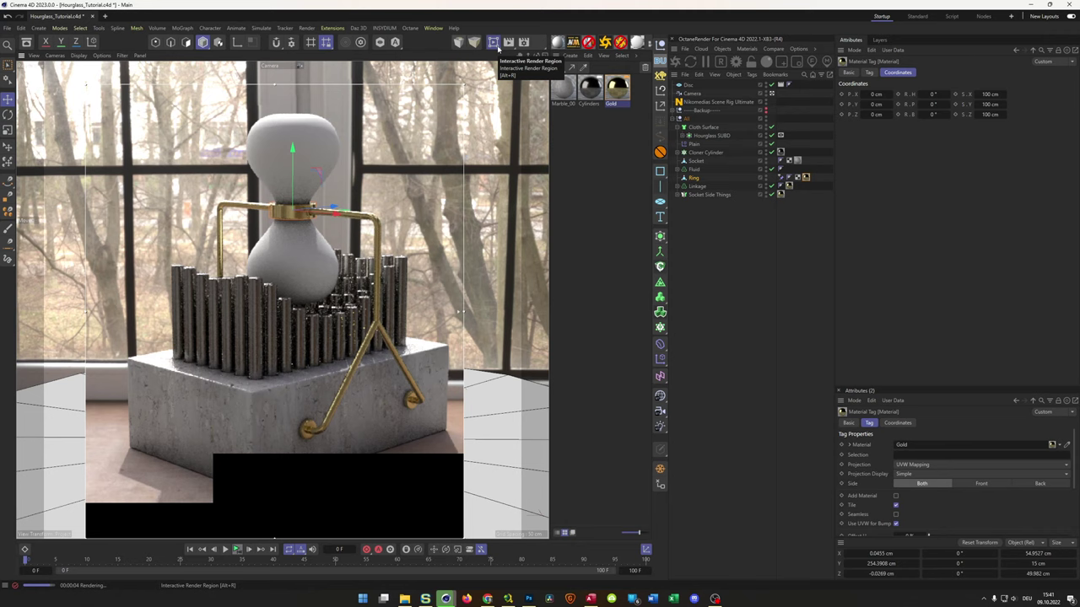
left_click(494, 44)
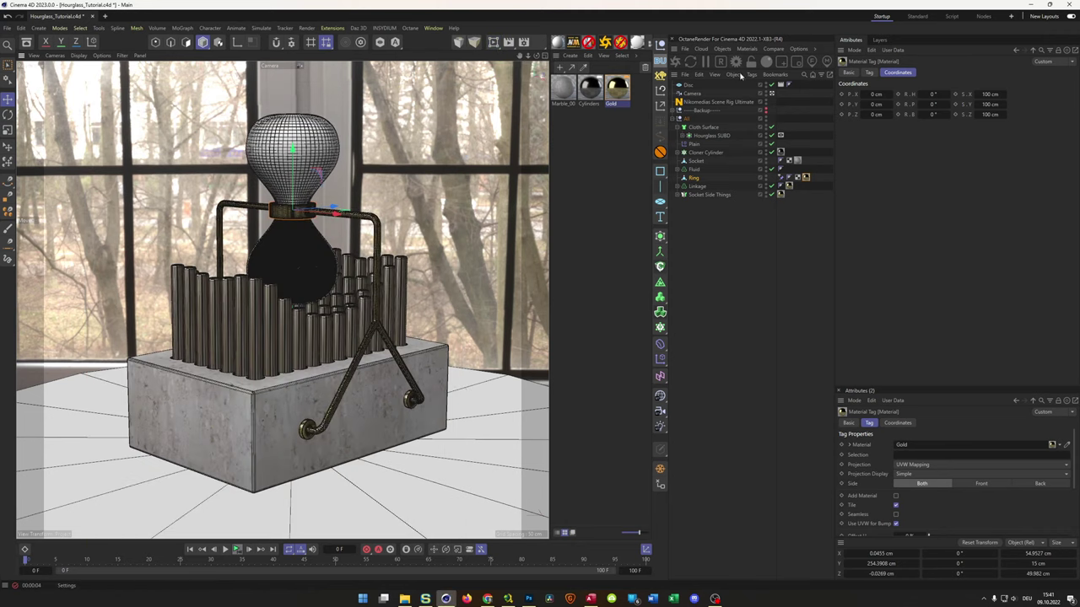
left_click(692, 93)
left_click(770, 93)
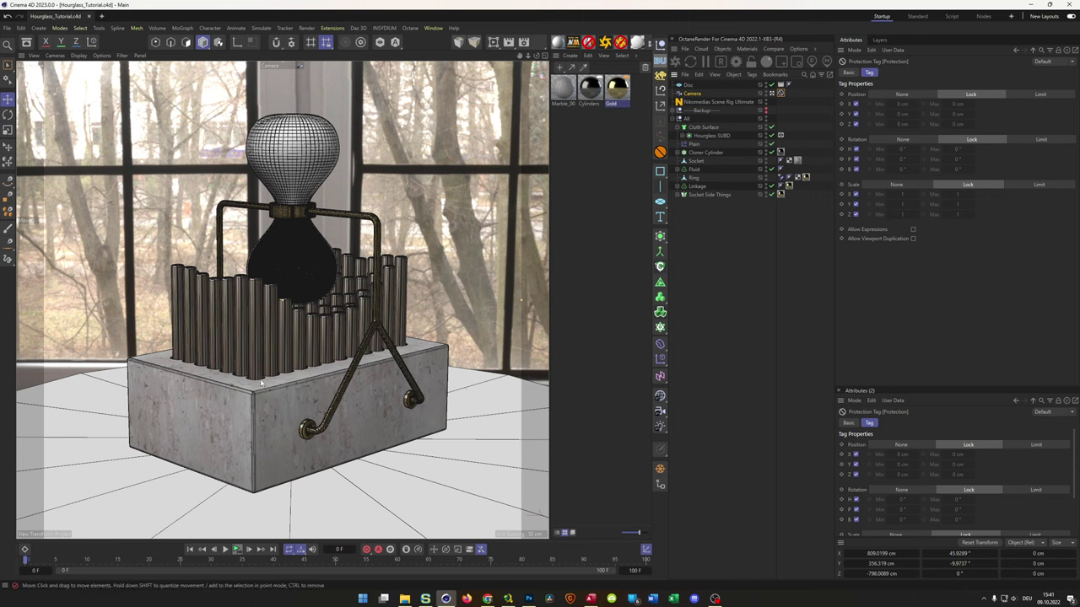
Hide the All hourglass group and the floor Disc so only the window backdrop shows.
left_click(692, 93)
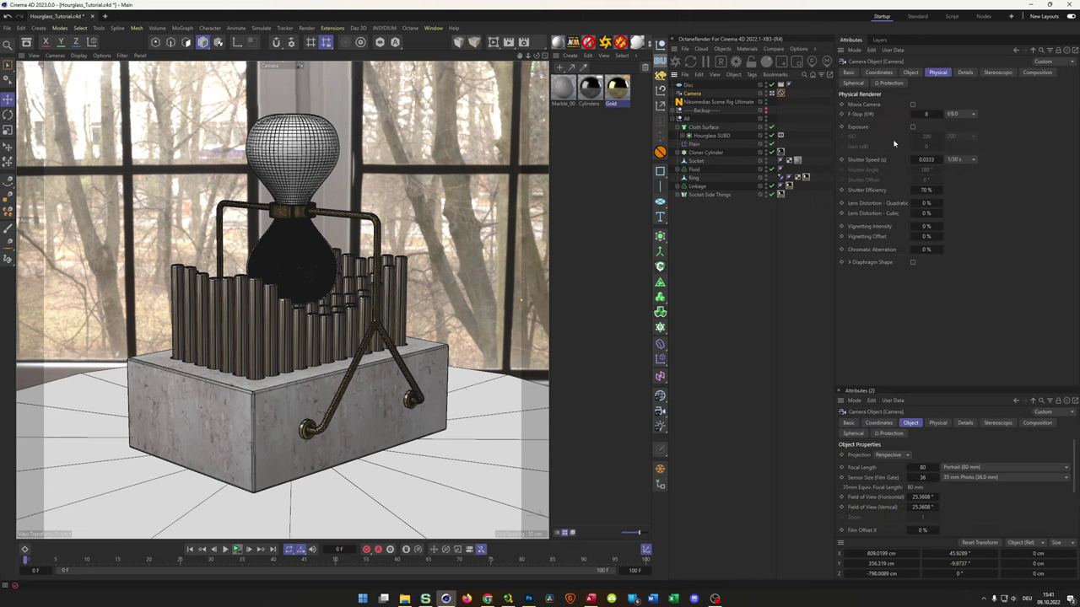
left_click(910, 72)
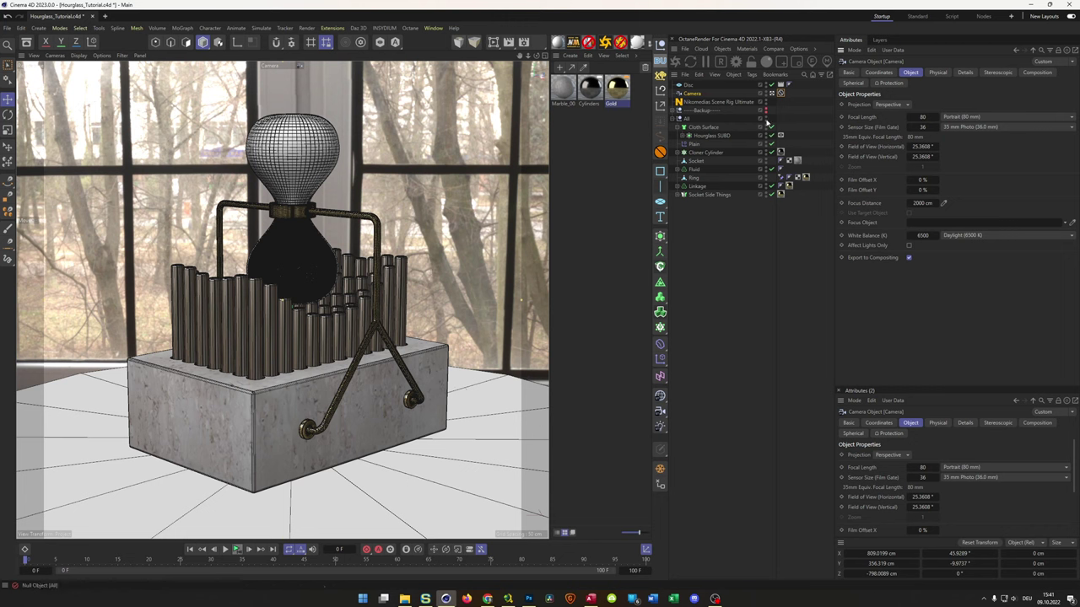
left_click(765, 118)
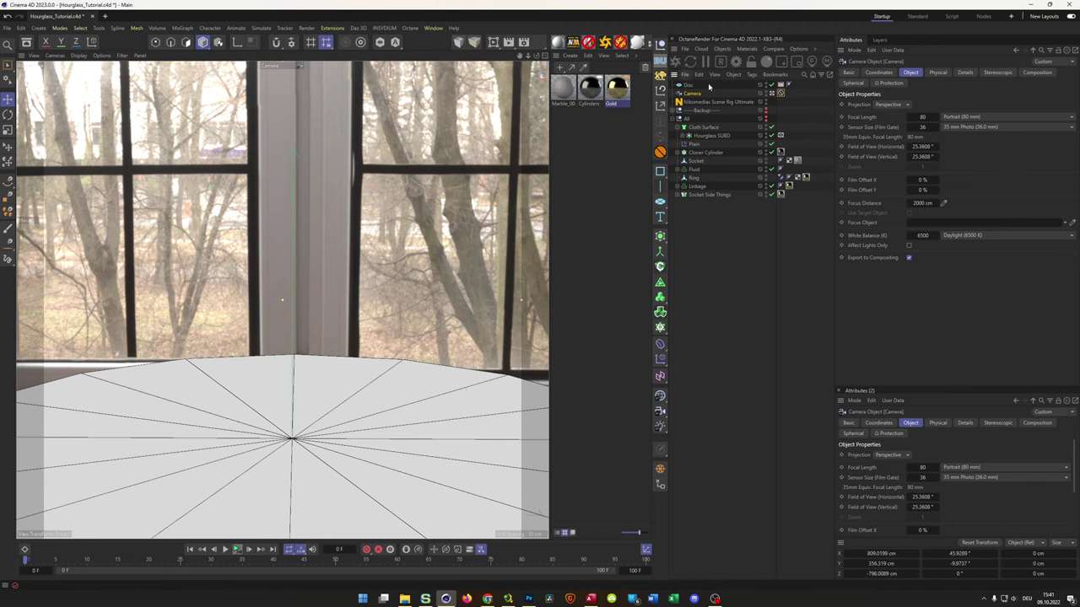
left_click(765, 85)
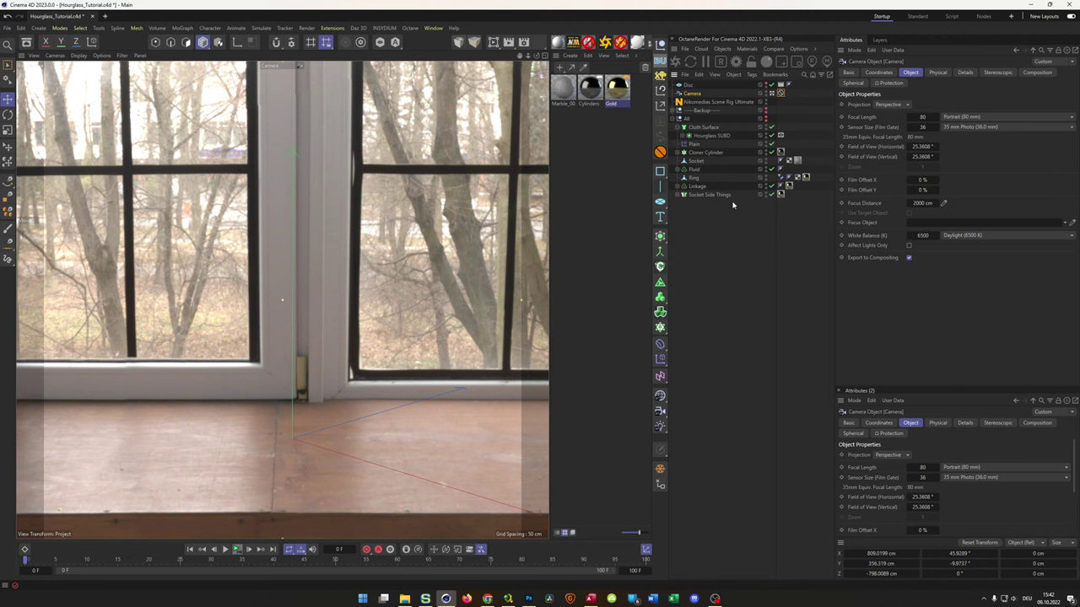
Open the scene rig's Background & Floor settings, then unhide the All group and Disc.
left_click(695, 103)
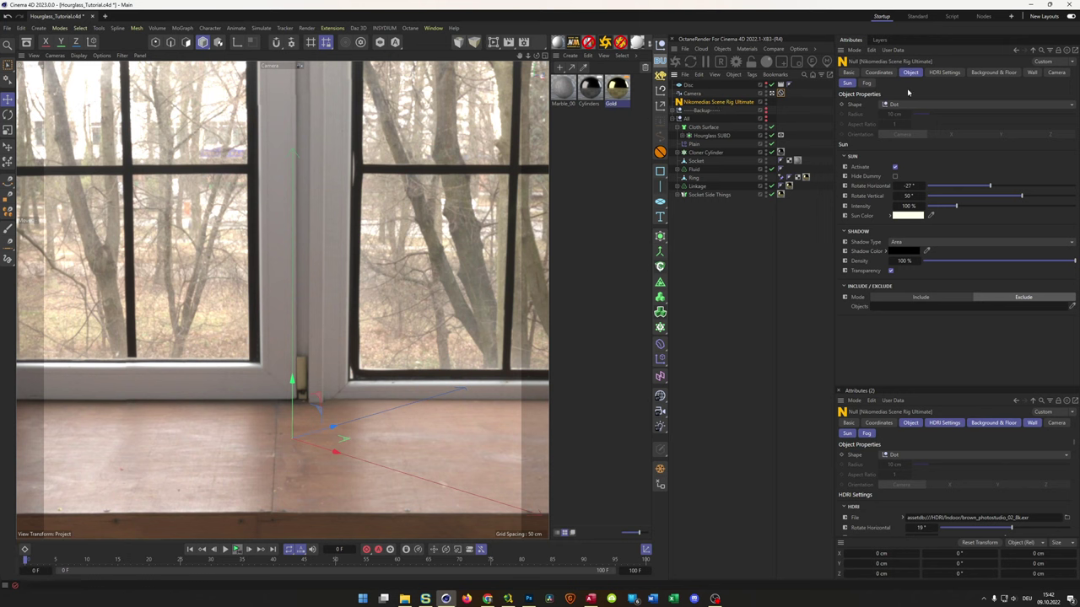
left_click(993, 72)
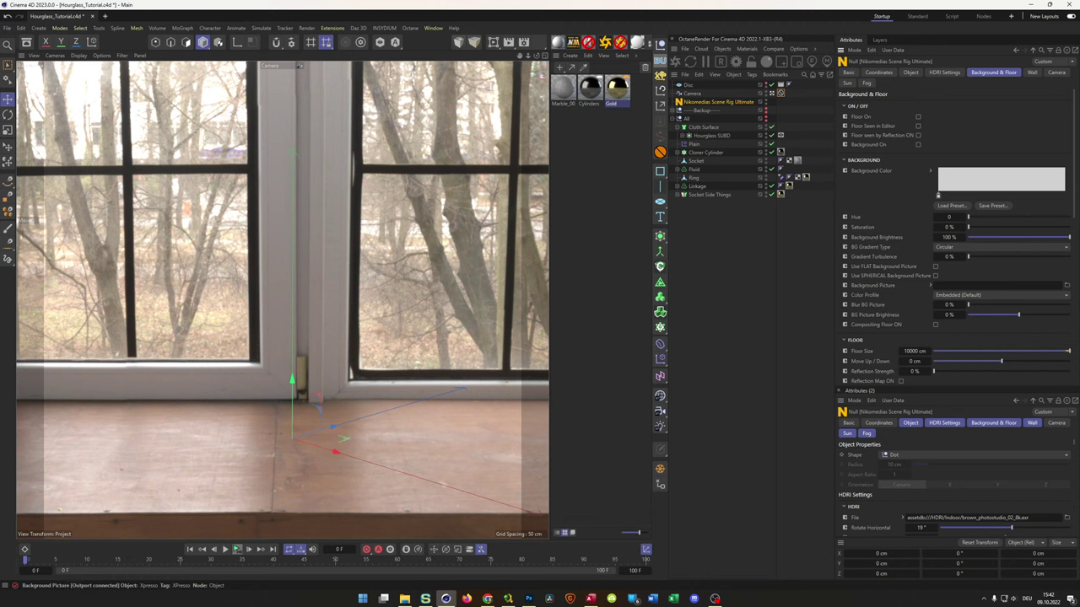
left_click(936, 285)
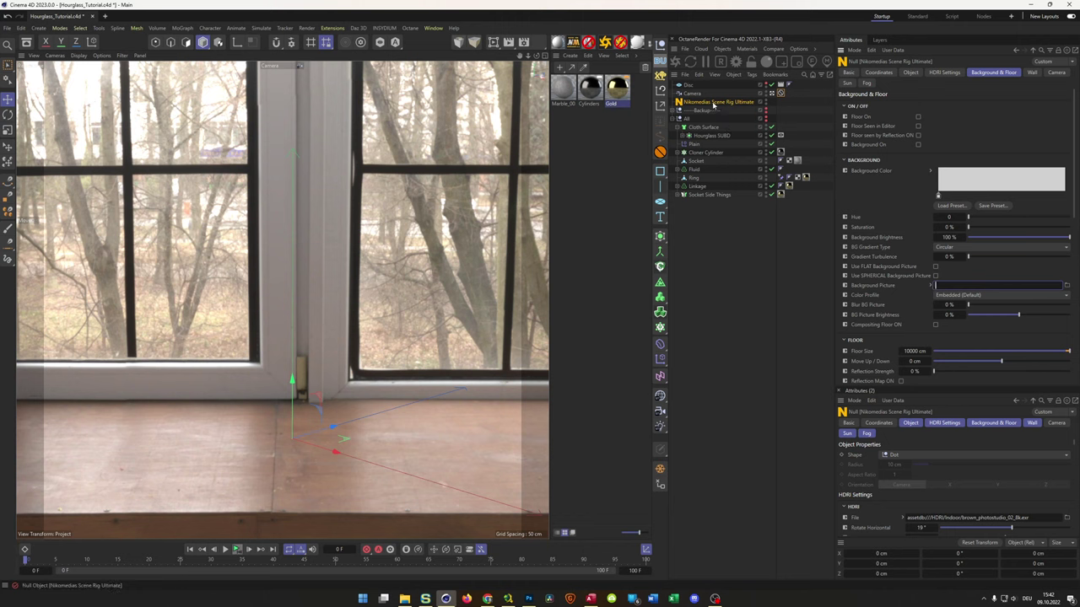
left_click(712, 103)
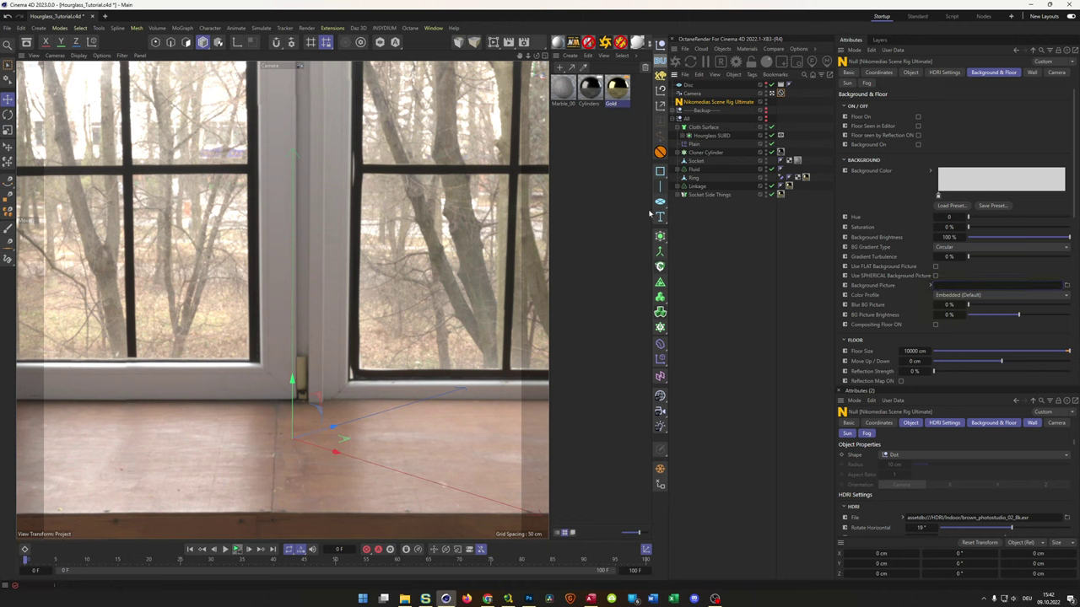
left_click(768, 119)
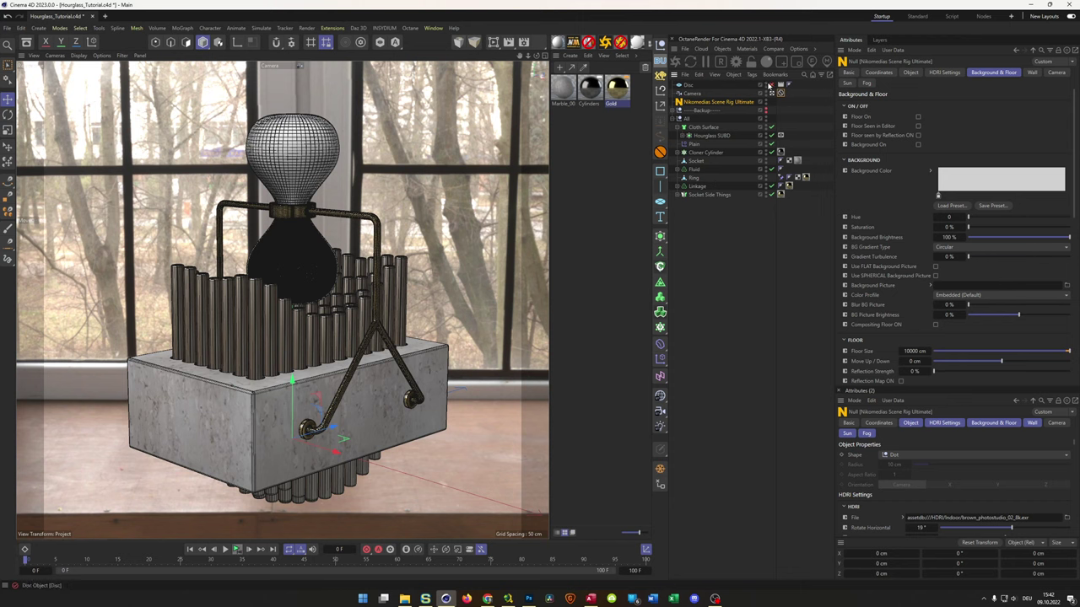
left_click(767, 86)
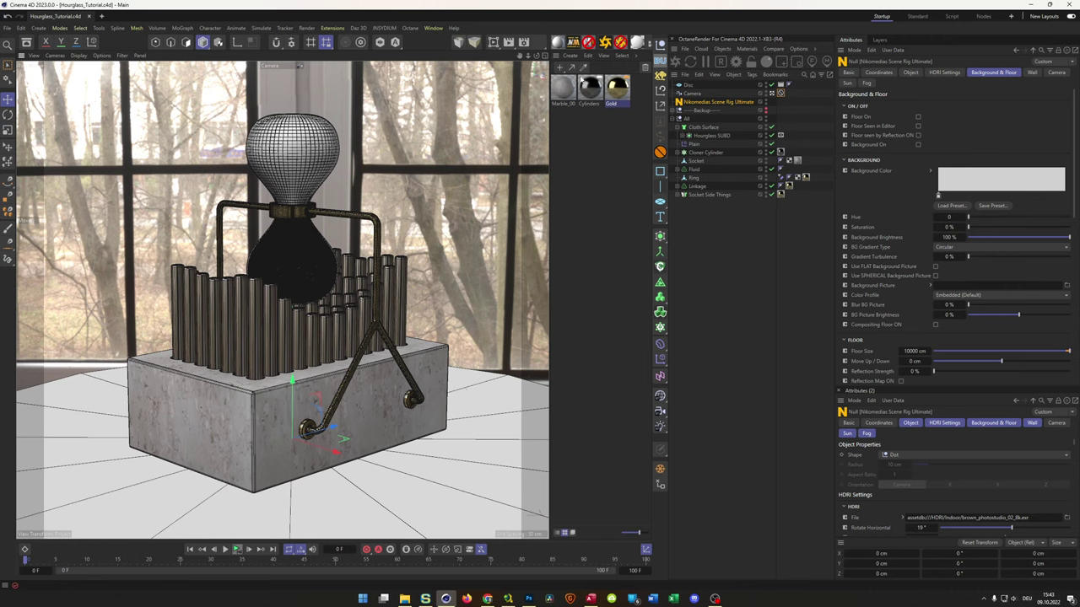
Create a new PR GGX material named Glass.
left_click(559, 49)
left_click(565, 101)
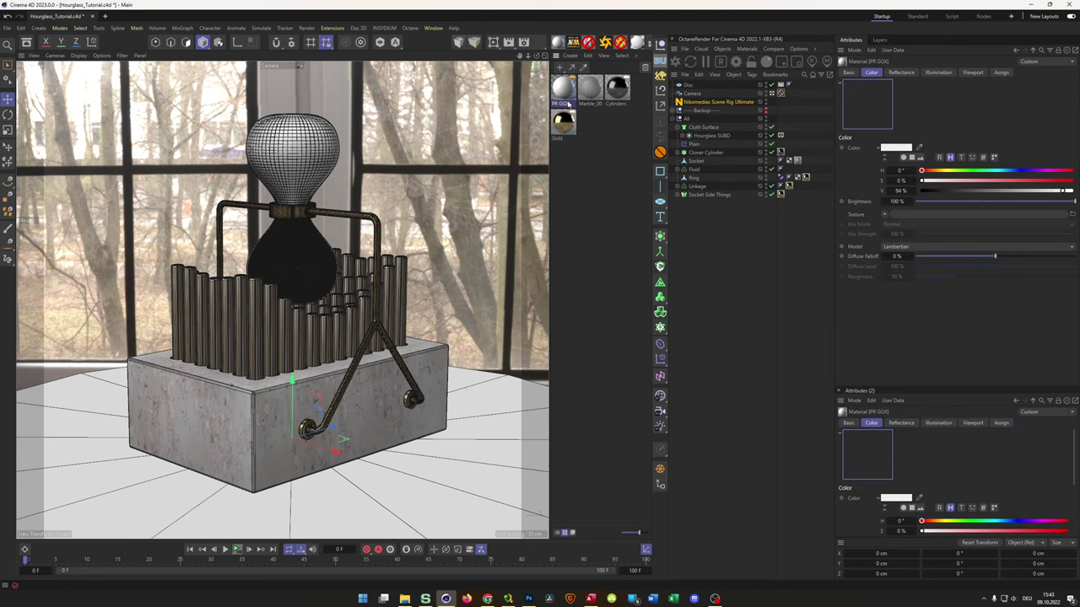
type("Glass")
key("Return")
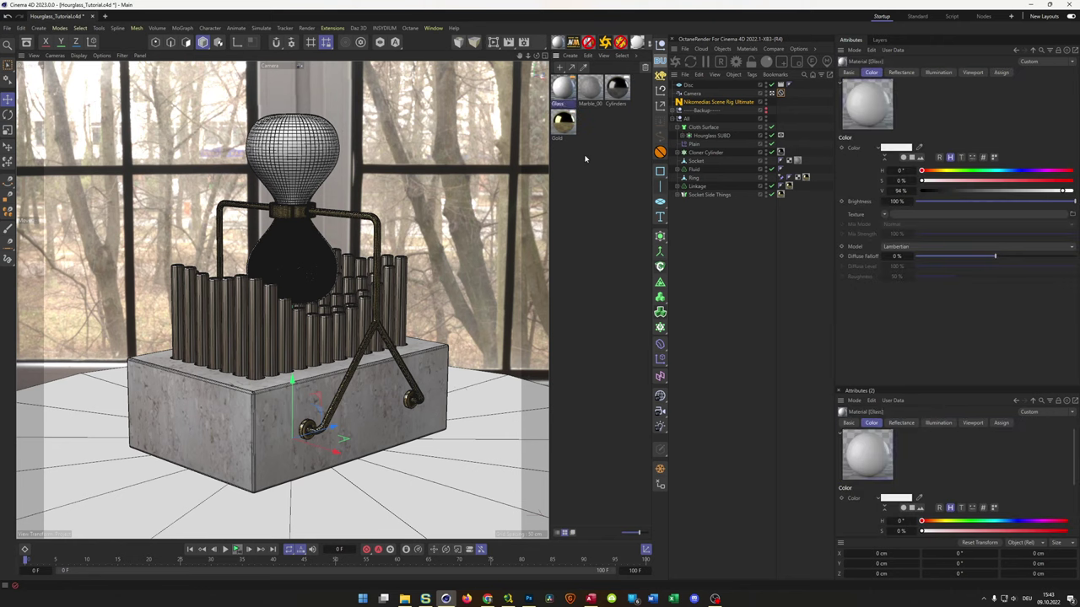
Enable Glass transparency, set the Transparency layer roughness to 0, and delete Default Reflection.
double_click(563, 88)
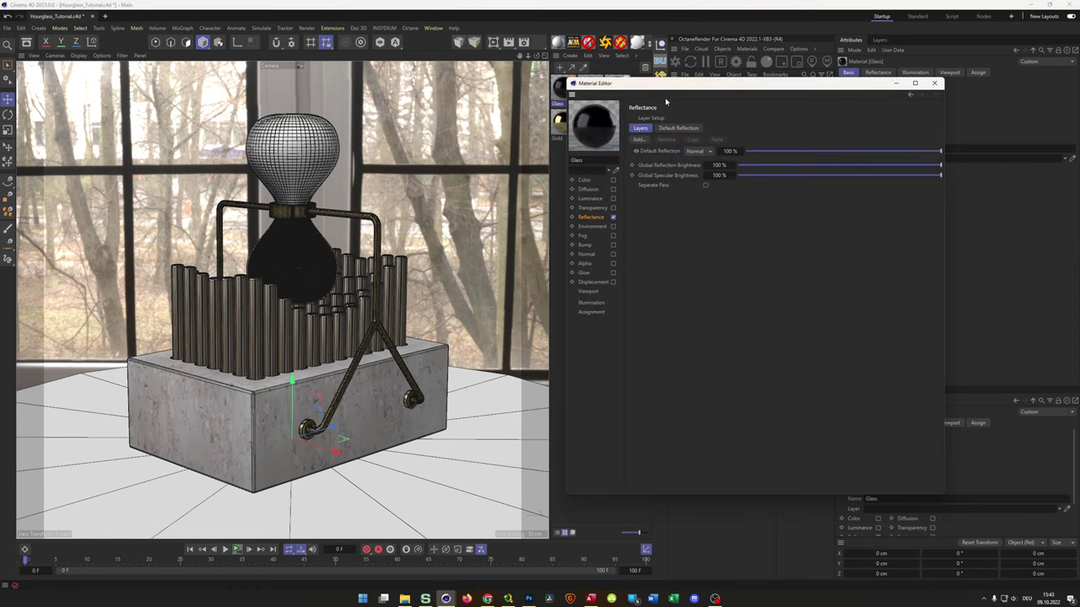
left_click(612, 208)
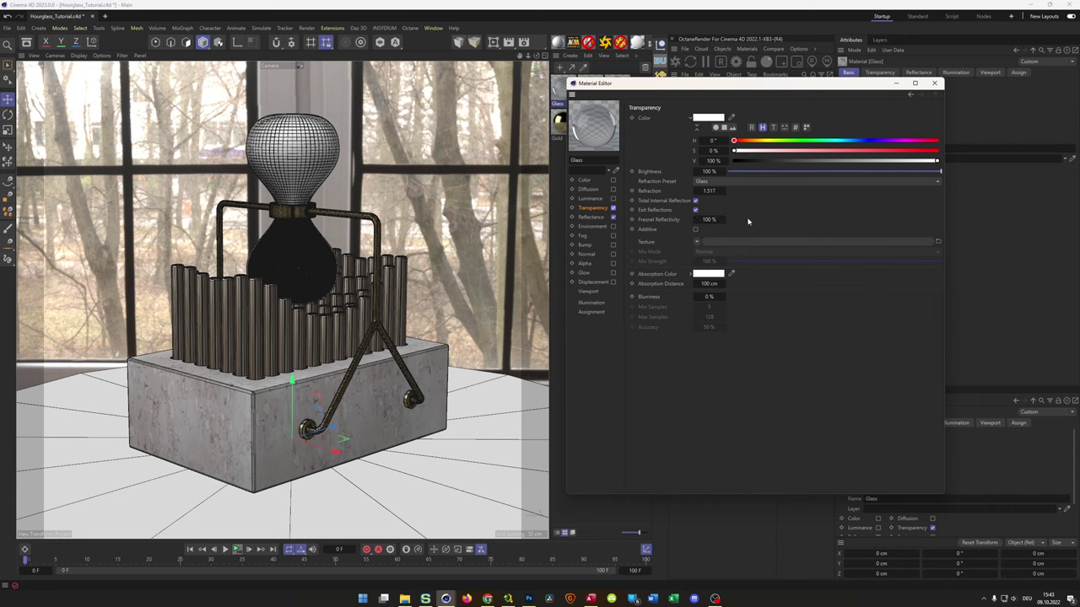
left_click(591, 218)
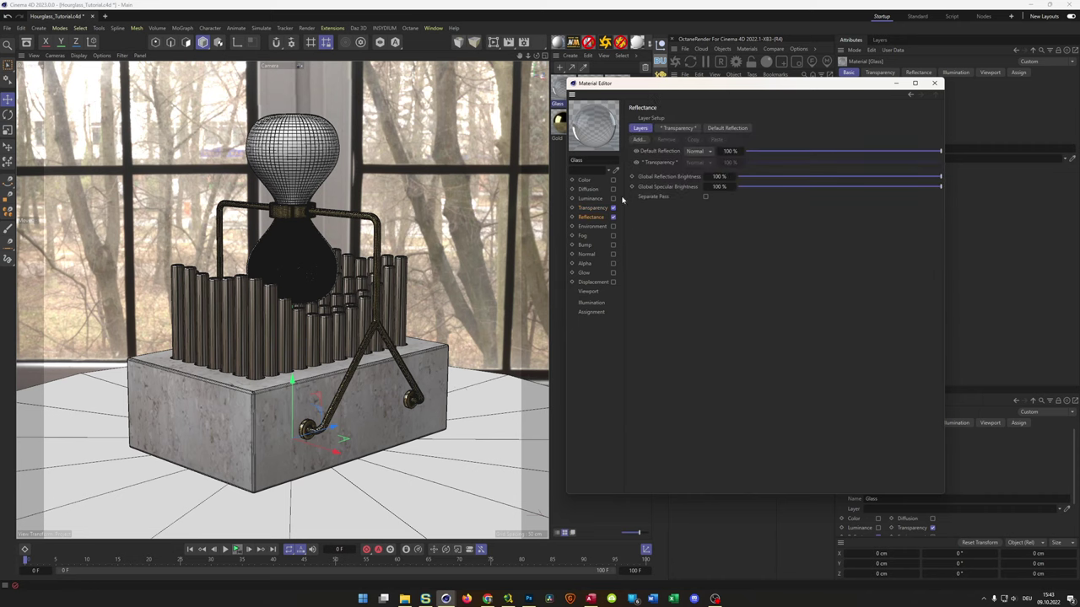
left_click(666, 129)
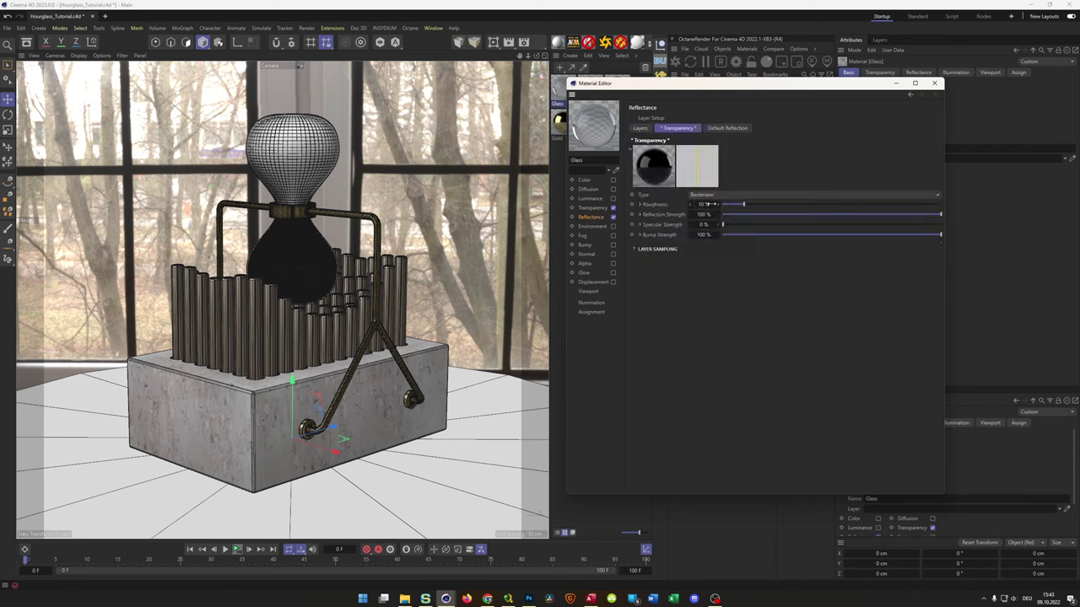
type("0")
key("Return")
left_click(640, 128)
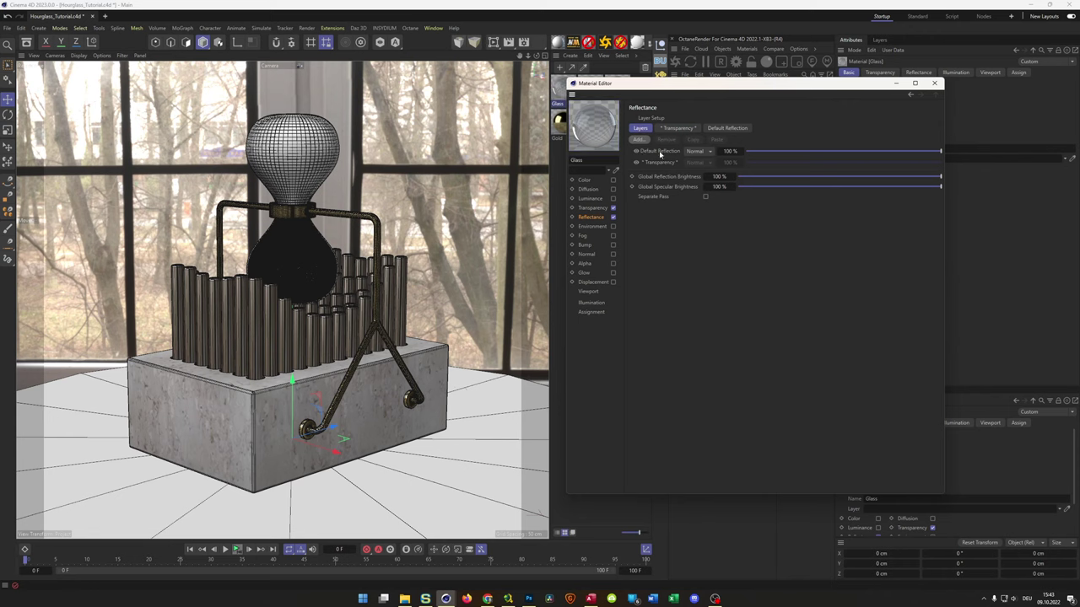
left_click(661, 151)
key("Delete")
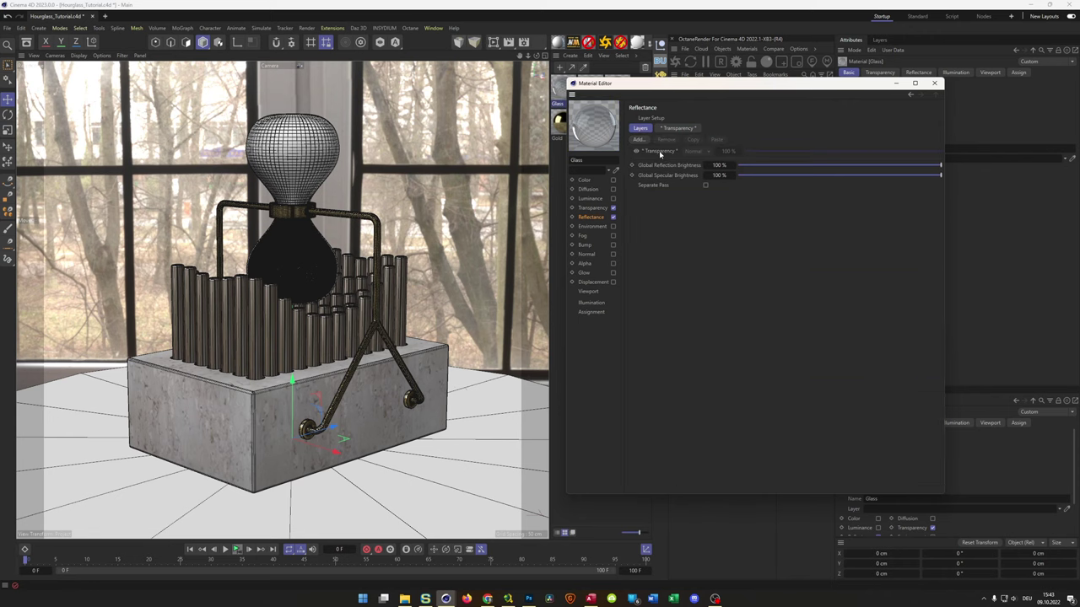
Apply the Glass material to the Hourglass SUBD object.
left_click(678, 128)
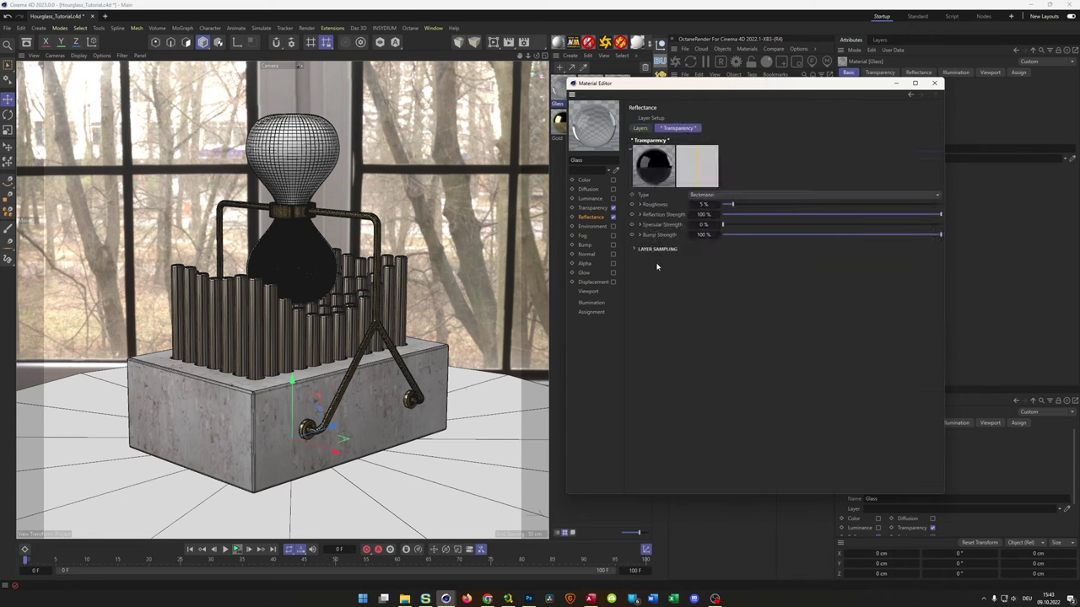
left_click(934, 83)
left_click_drag(562, 93, 710, 139)
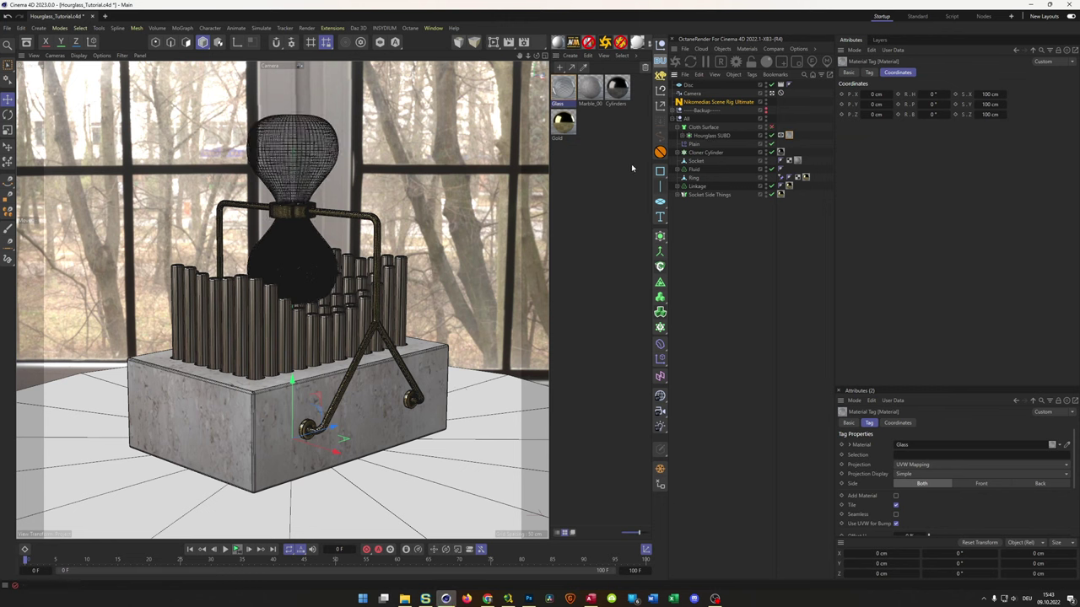
Start the Interactive Render Region preview and expand the Fluid and Volume Builder hierarchies.
left_click(493, 42)
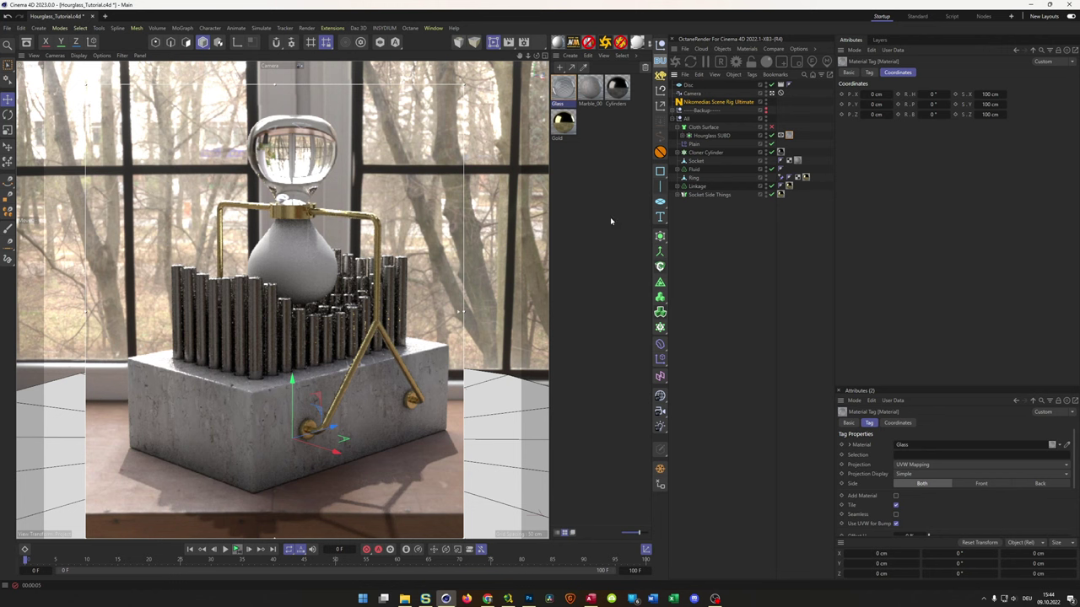
left_click(678, 170)
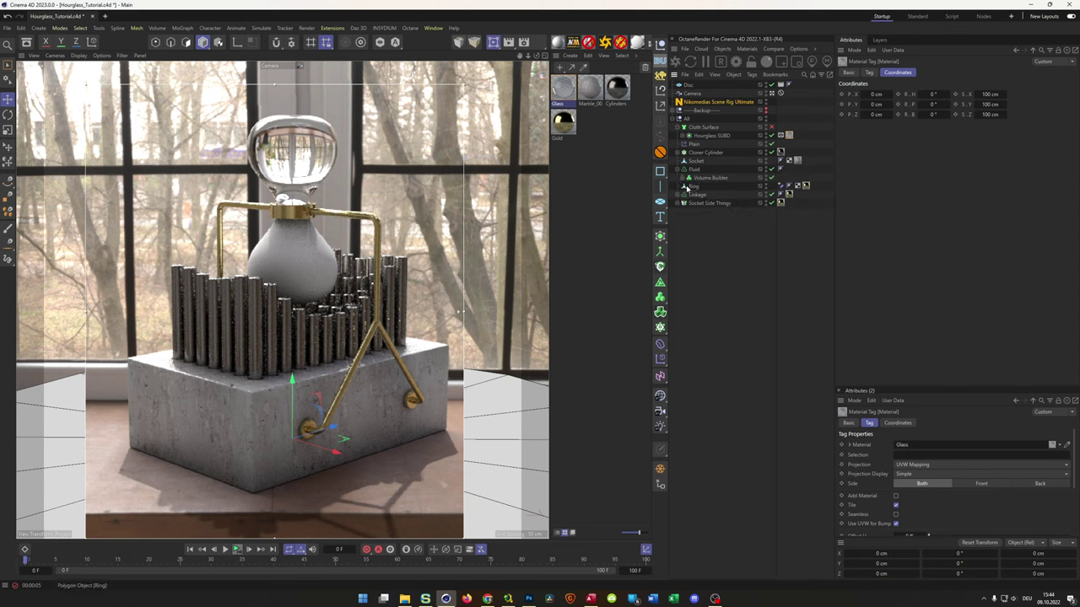
left_click(685, 187)
Set the Polygon Bevel offset to 0 cm, then restore it to 0.2 cm.
left_click(683, 179)
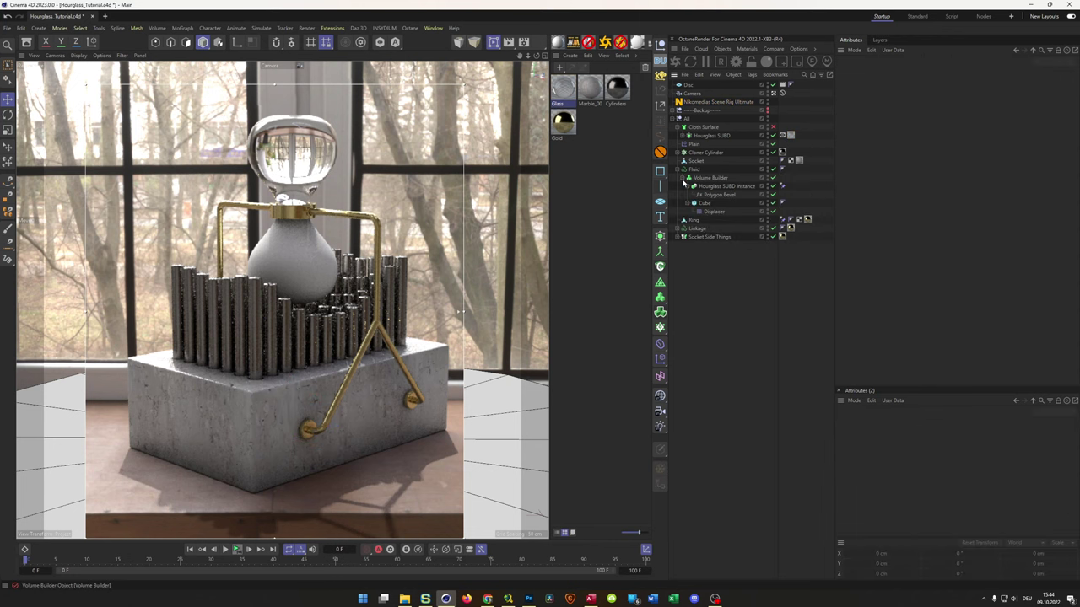
left_click(718, 194)
left_click(896, 123)
type("0")
key("Return")
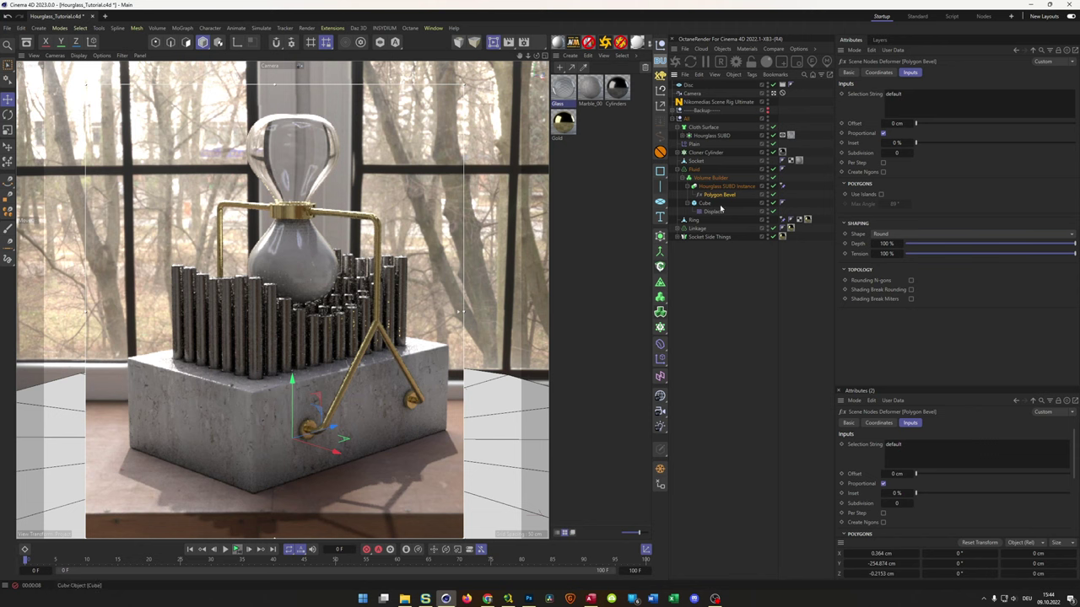
left_click(900, 124)
type("0.2")
key("Return")
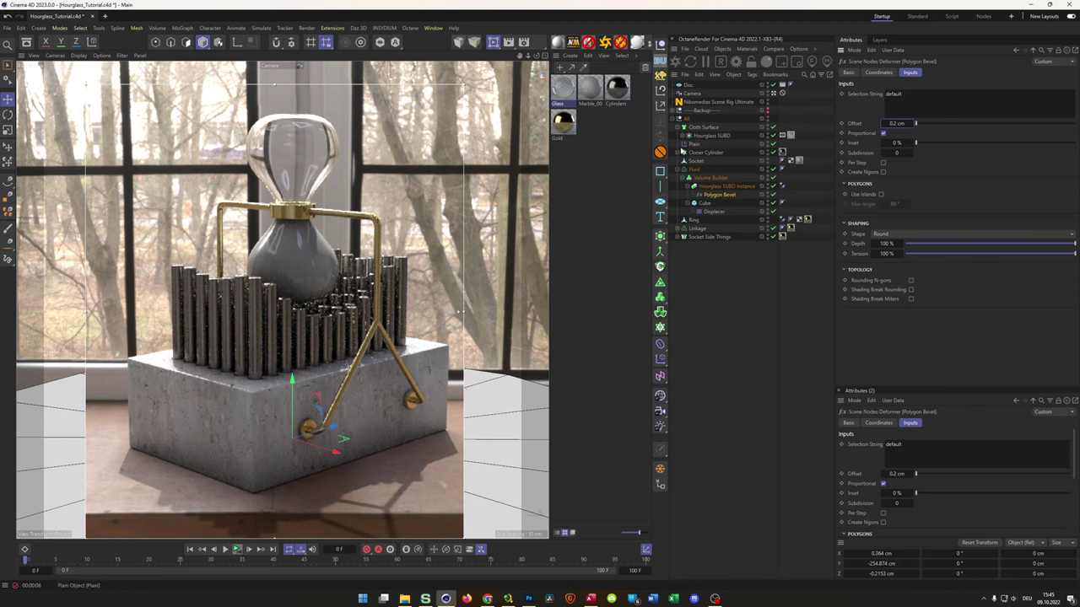
Jump the animation to frame 50 and render the current frame.
left_click(339, 549)
type("50")
key("Return")
key("ctrl+r")
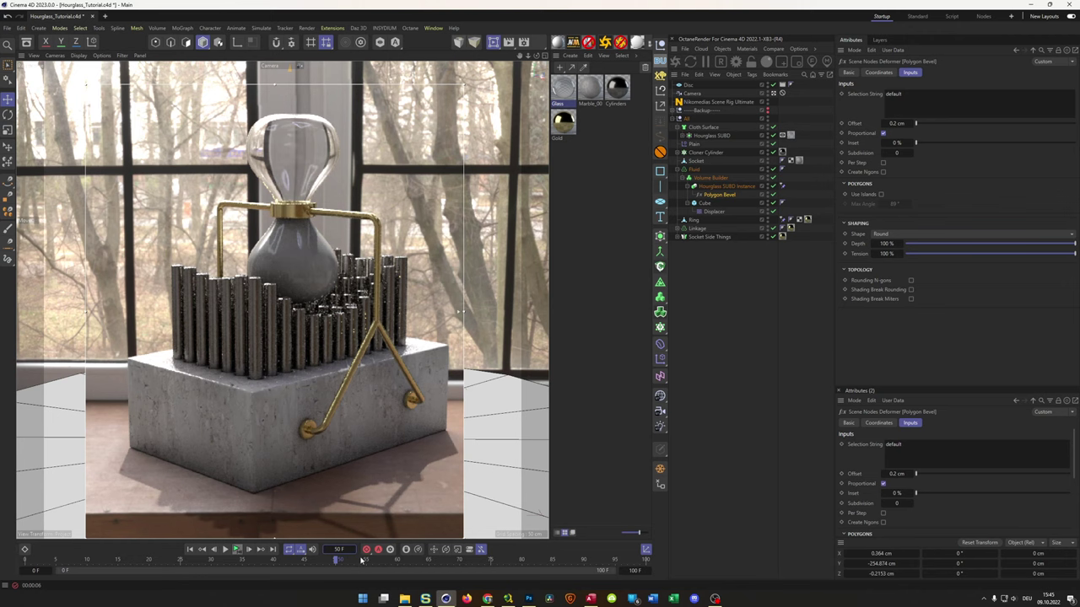
Toggle the Dope Sheet open and closed and turn off the Interactive Render Region.
left_click(24, 553)
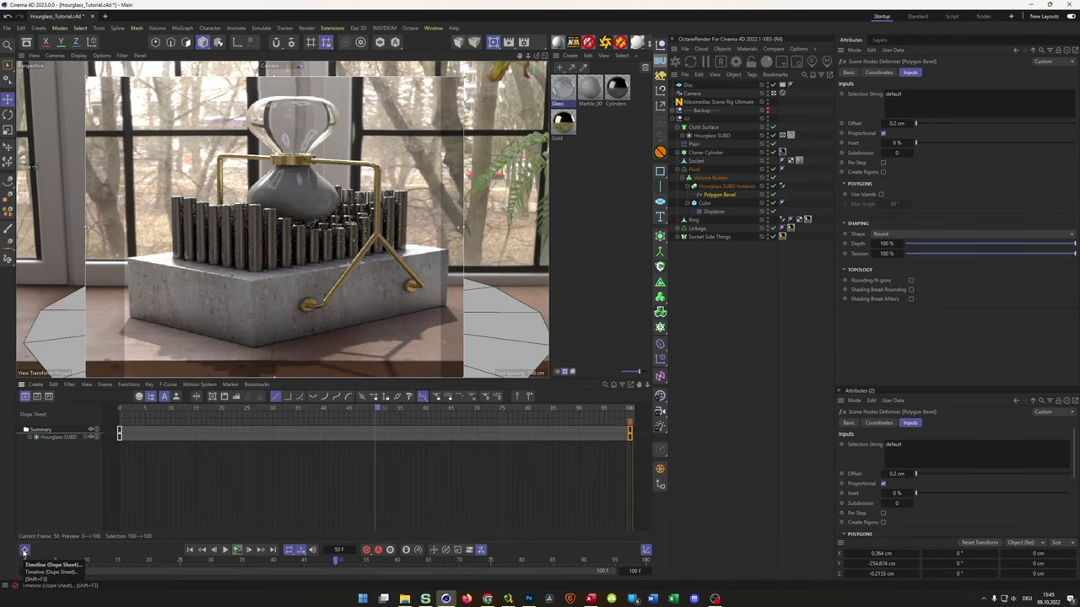
left_click(23, 554)
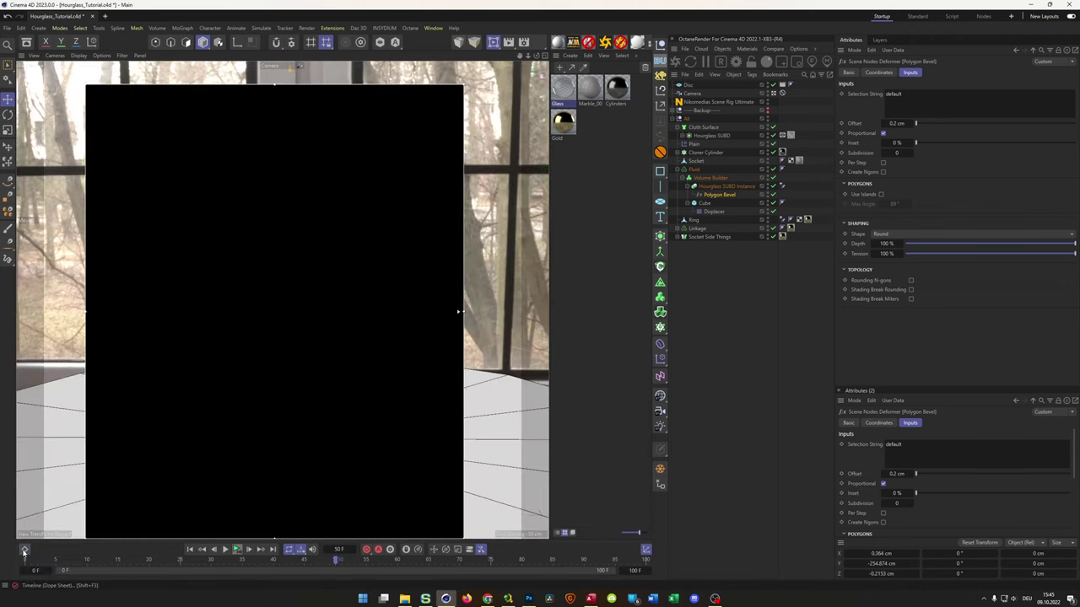
left_click(494, 44)
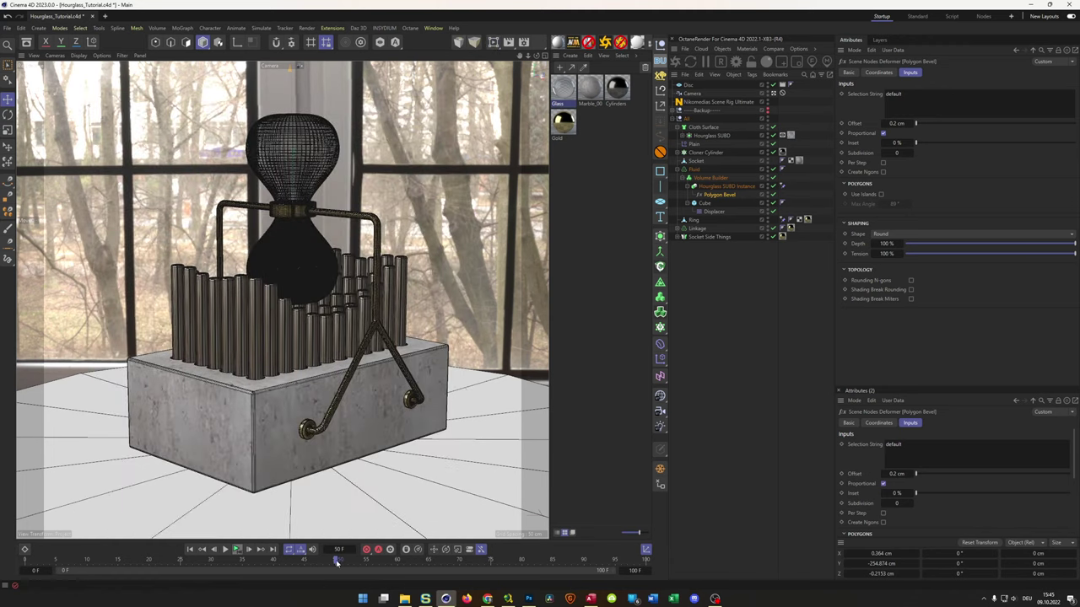
left_click(245, 562)
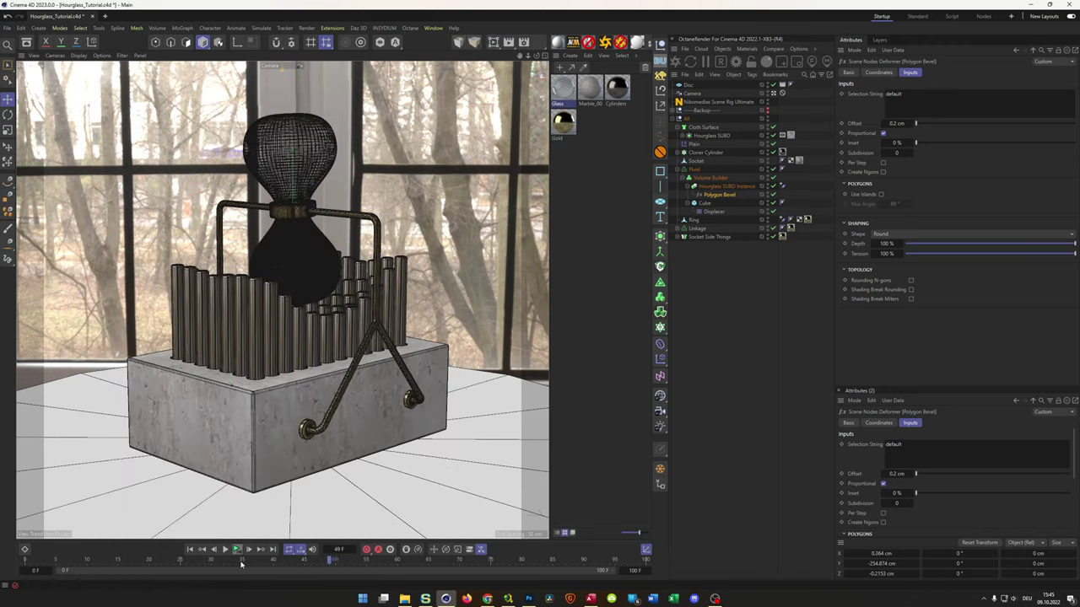
Set the current frame to 25 and turn the Interactive Render Region back on.
left_click(338, 549)
type("50")
key("Return")
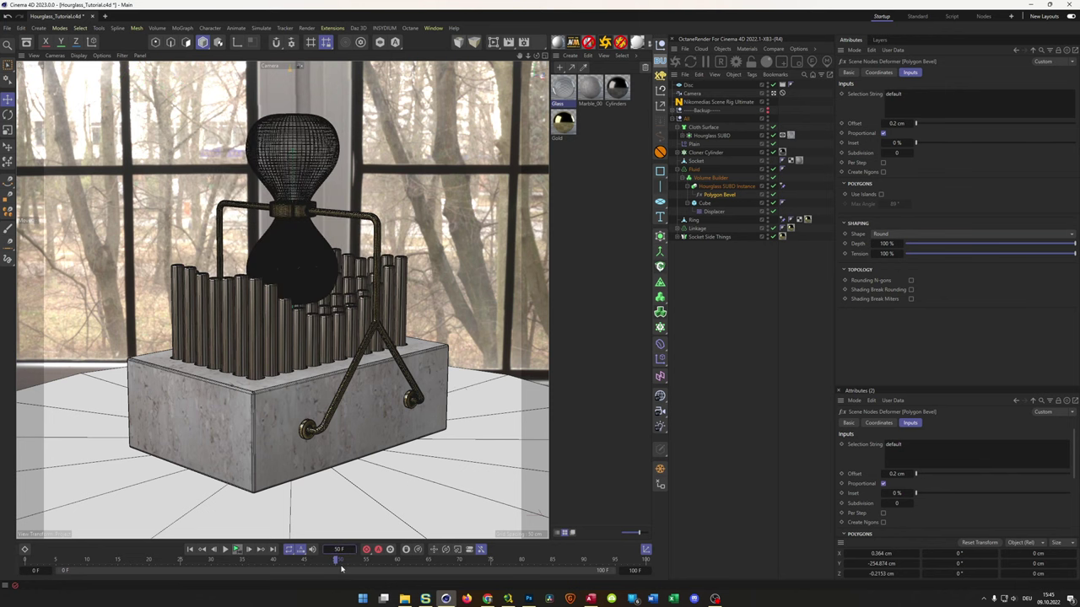
left_click(339, 549)
key("BackSpace")
type("25")
key("Return")
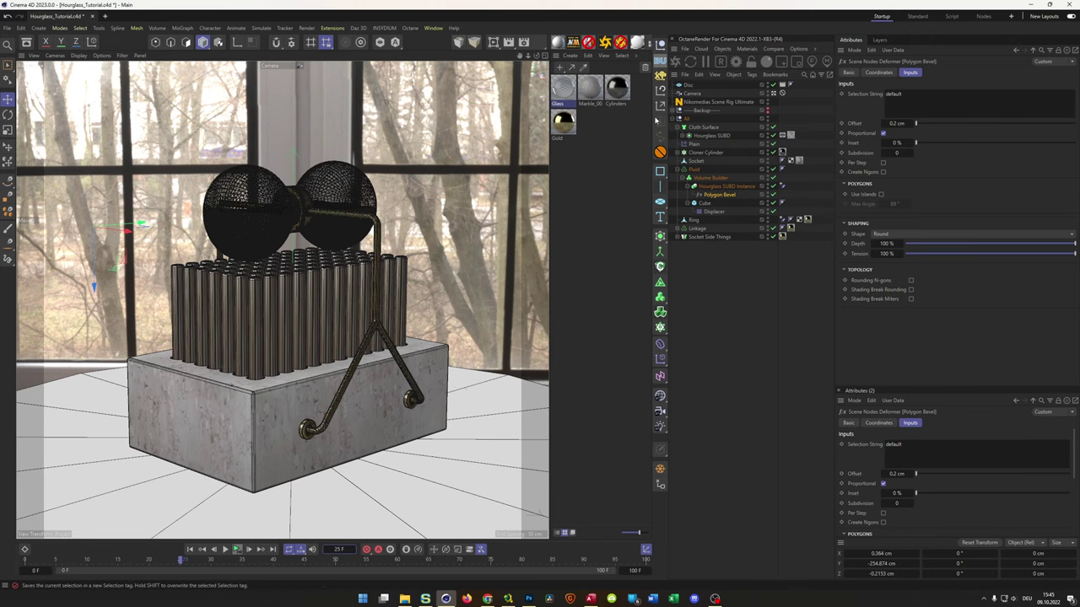
left_click(493, 42)
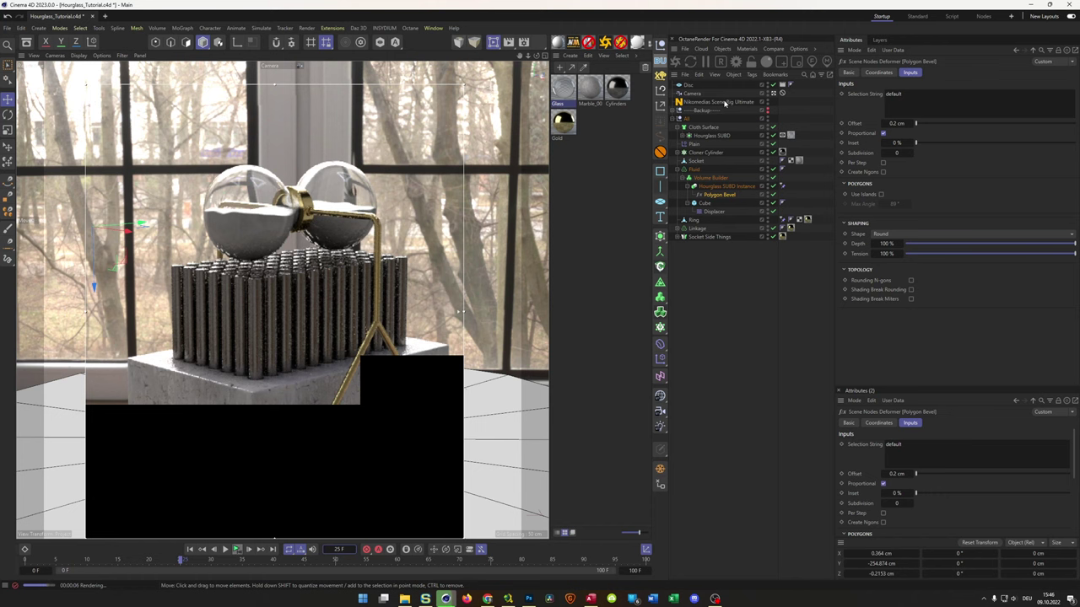
left_click(564, 91)
Duplicate Glass as a material named Fluid and apply it to the Fluid object.
left_click_drag(564, 91, 599, 130, "ctrl")
double_click(588, 138)
type("Fluid")
key("Return")
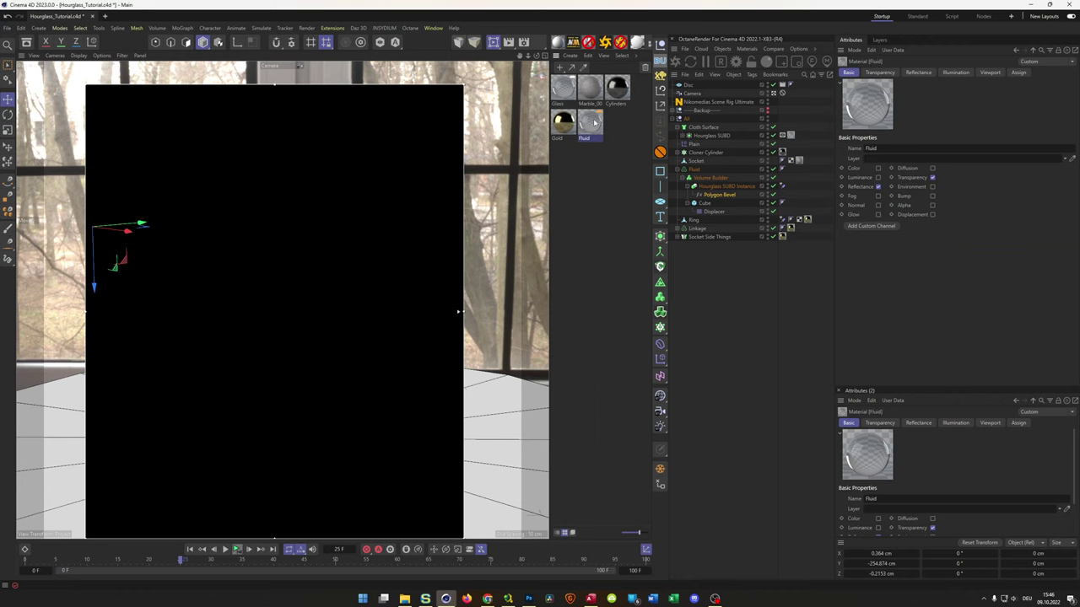
double_click(594, 123)
left_click_drag(650, 114, 623, 207)
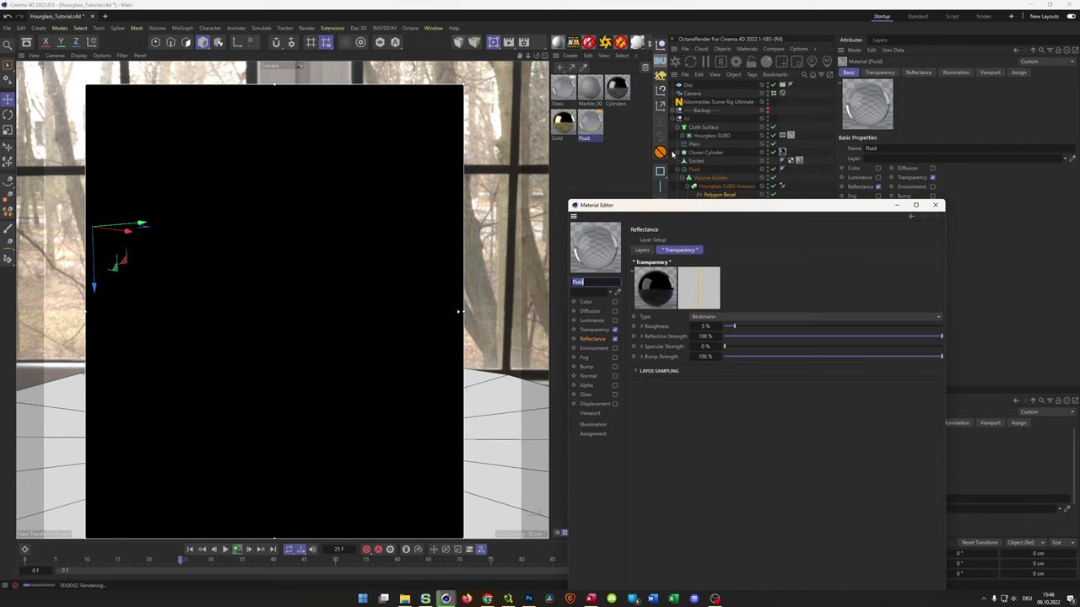
left_click_drag(672, 154, 695, 171)
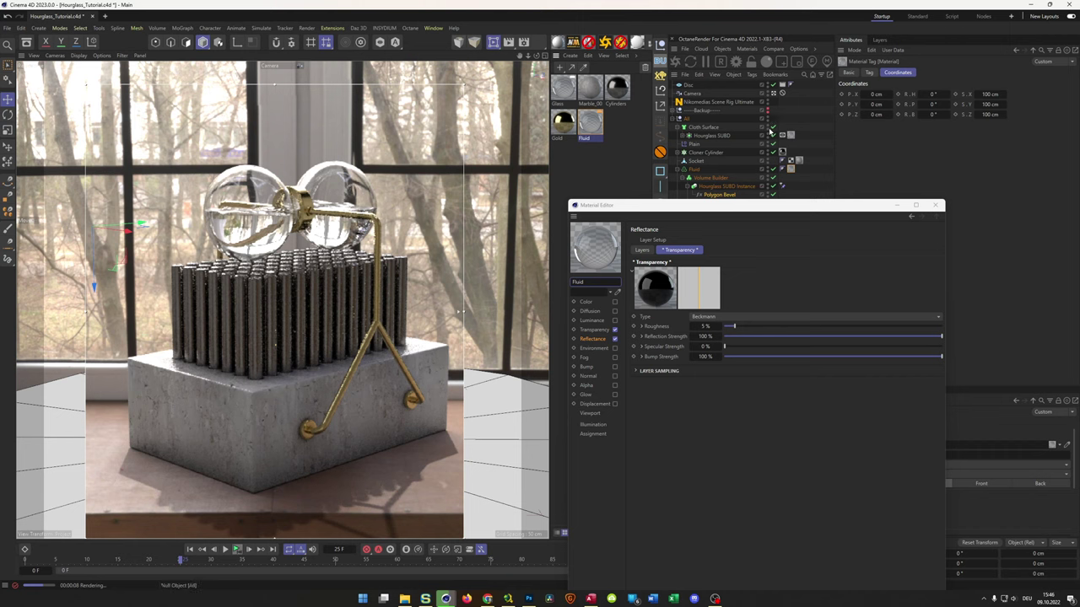
Toggle Cloth Surface so the fluid drapes over the cylinders, then live-render a closer low view.
left_click(493, 42)
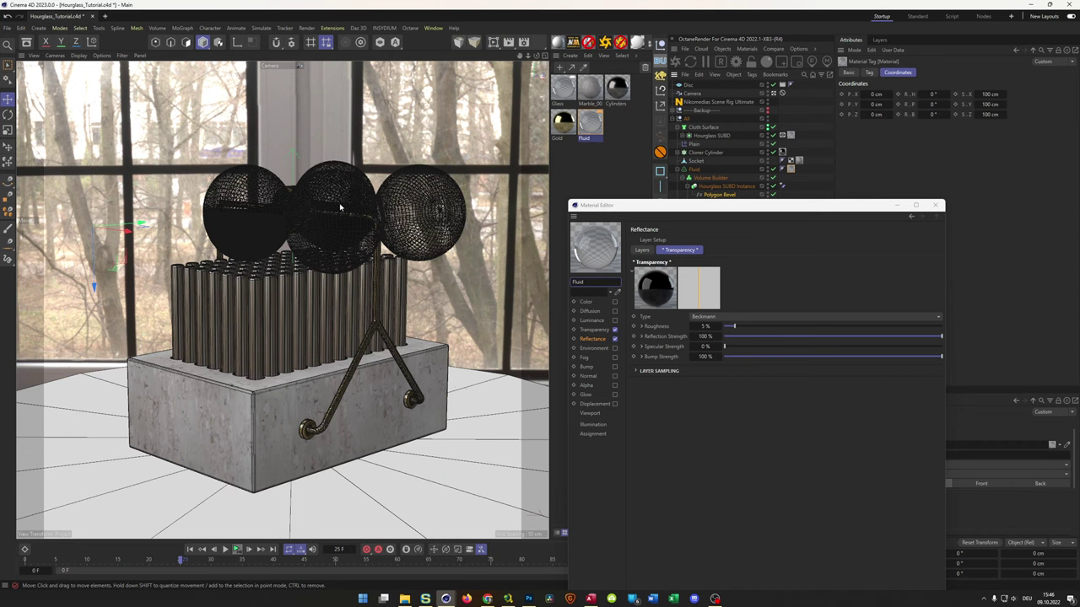
left_click_drag(341, 206, 313, 211, "alt")
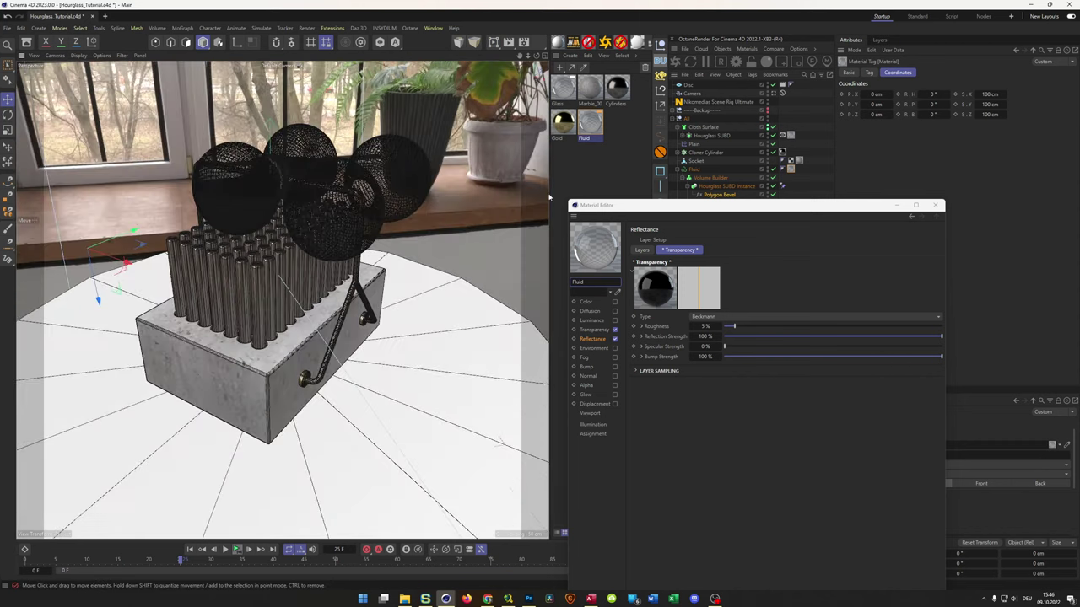
left_click(771, 128)
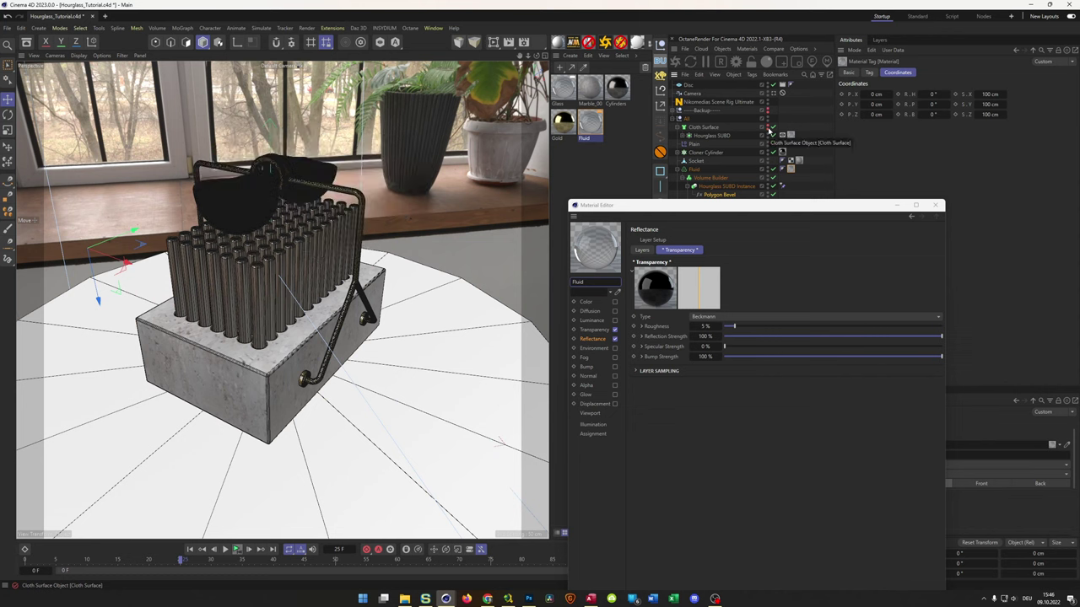
left_click(771, 128)
left_click(770, 128)
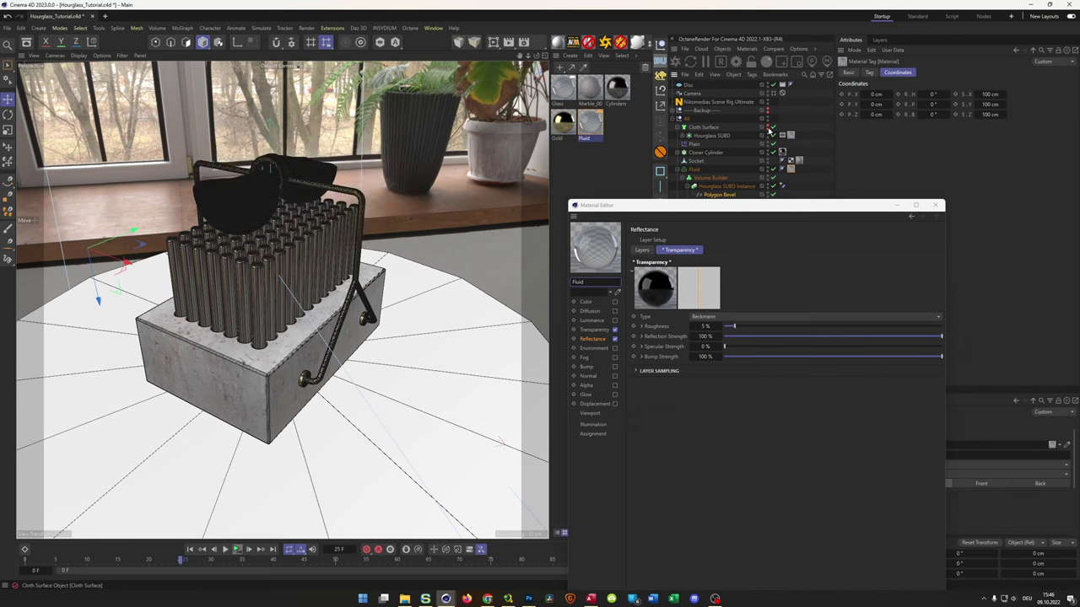
left_click_drag(279, 253, 472, 169, "alt")
scroll(400, 224, "up", 5)
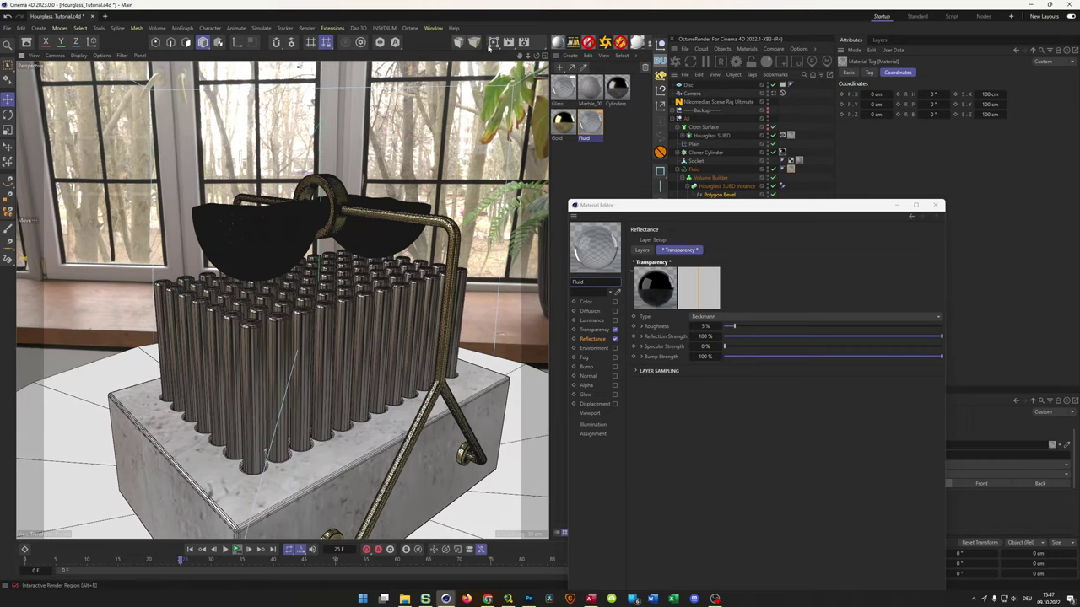
left_click(494, 42)
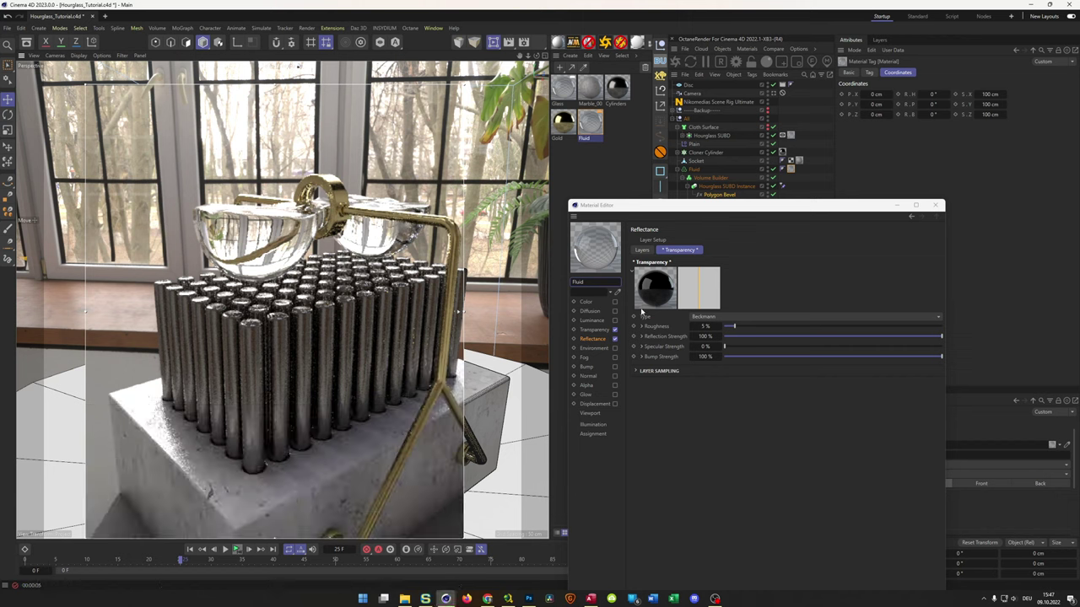
Set the Fluid absorption colour to saturated blue (H 209°) with 5 cm absorption distance.
left_click(593, 330)
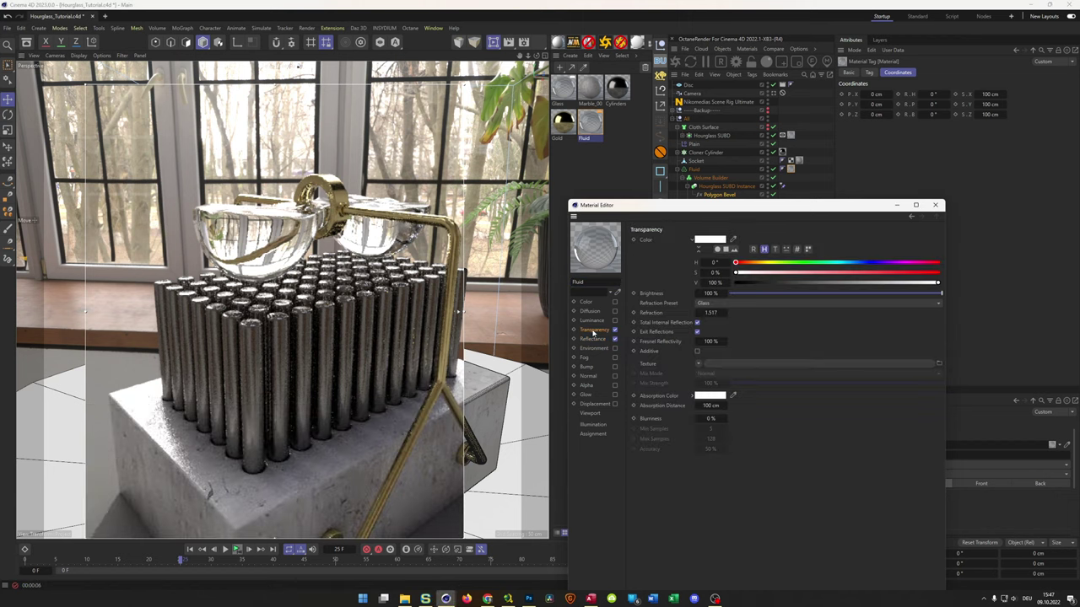
left_click(693, 396)
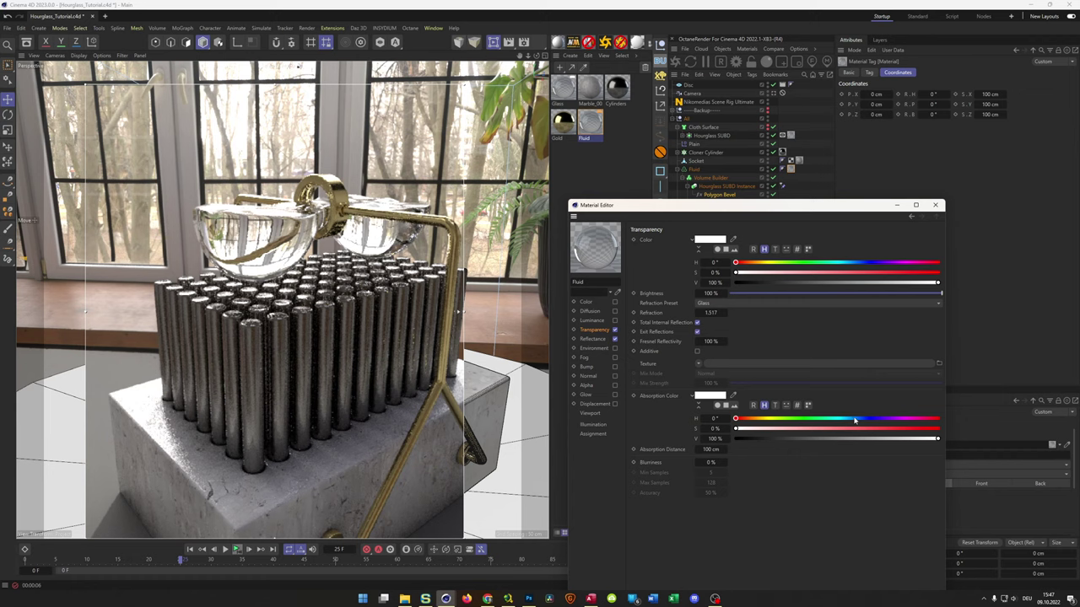
left_click_drag(859, 429, 938, 430)
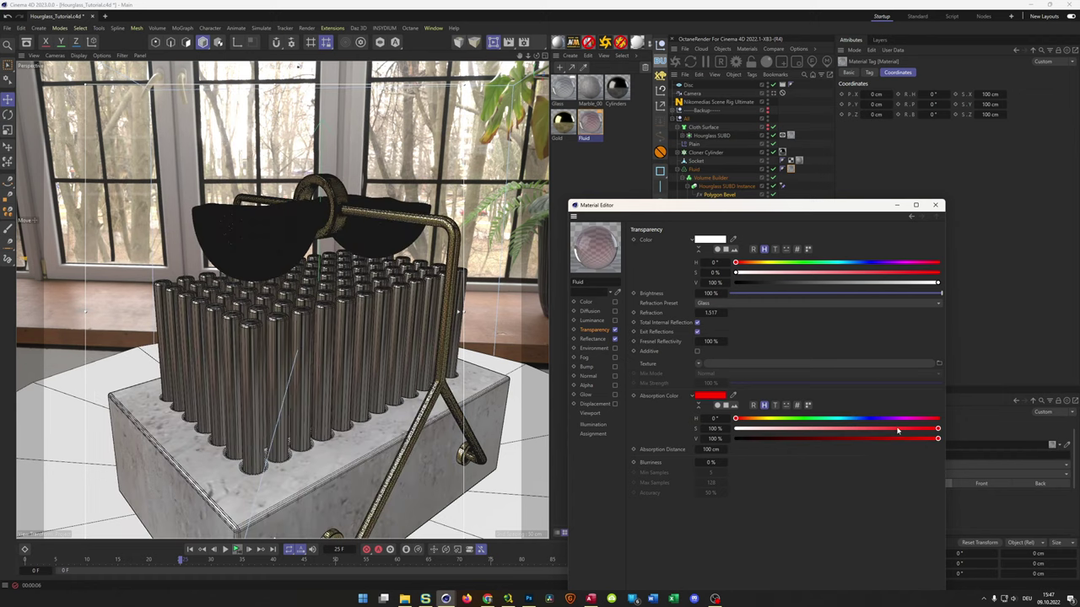
left_click(851, 419)
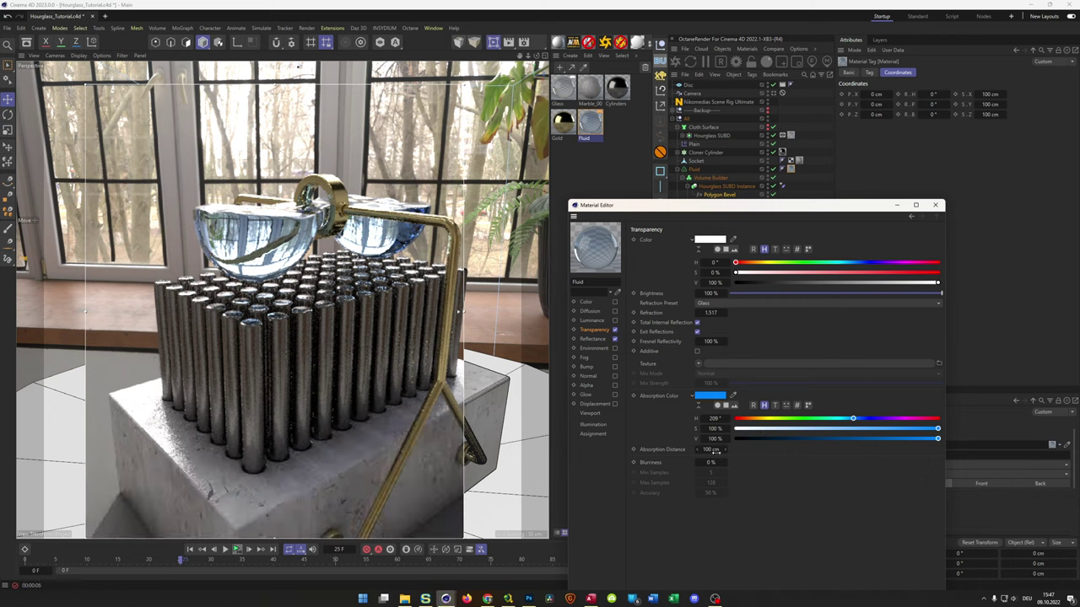
left_click(710, 450)
type("5")
key("Return")
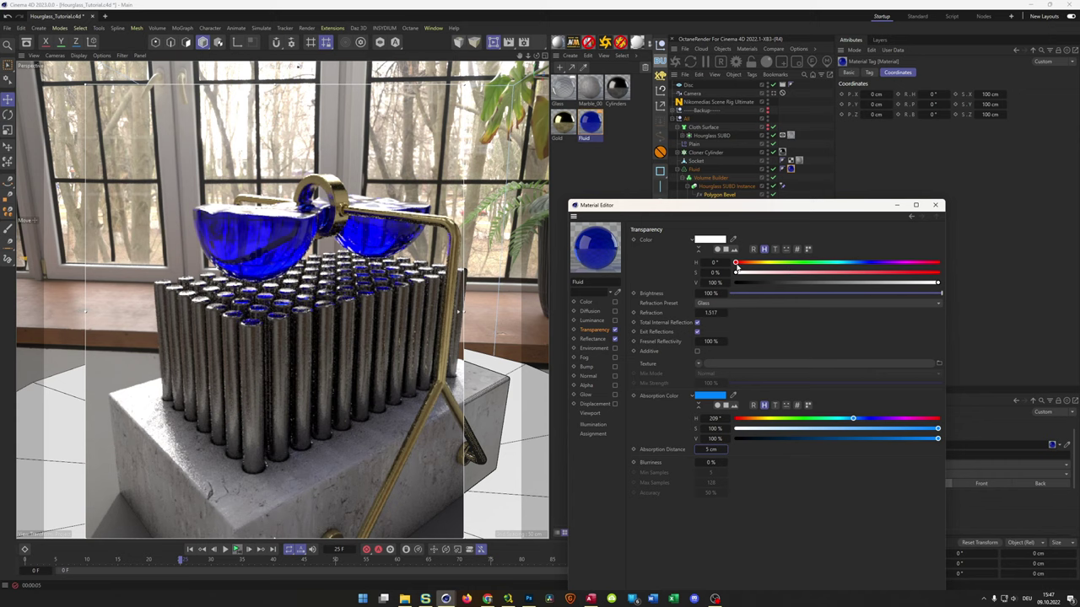
Tint the Fluid transparency colour dark blue: H 231°, S 100%, V 44%.
left_click_drag(861, 275, 959, 280)
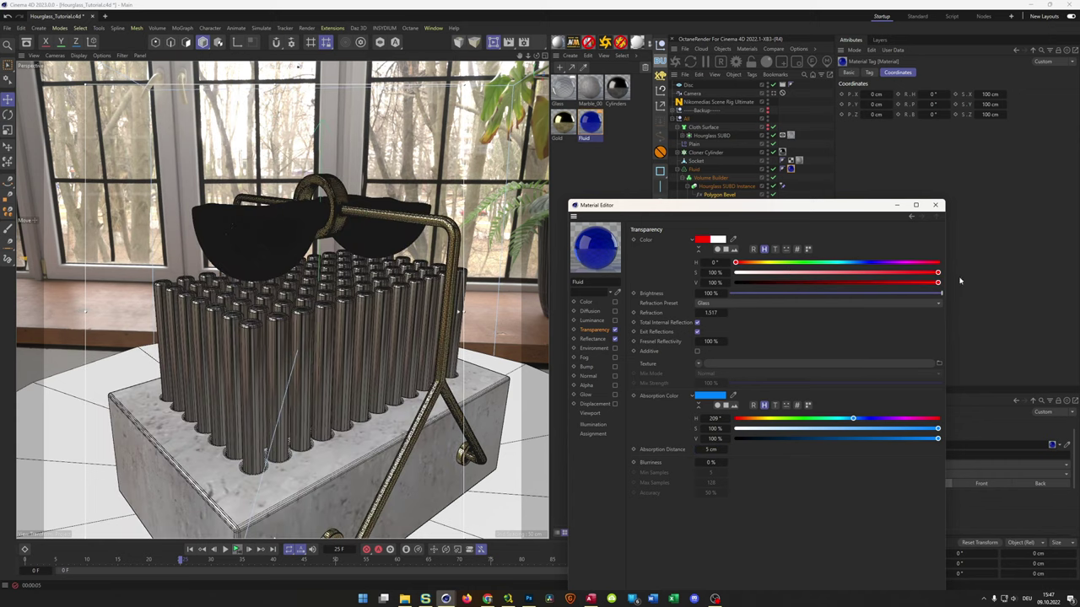
left_click(864, 262)
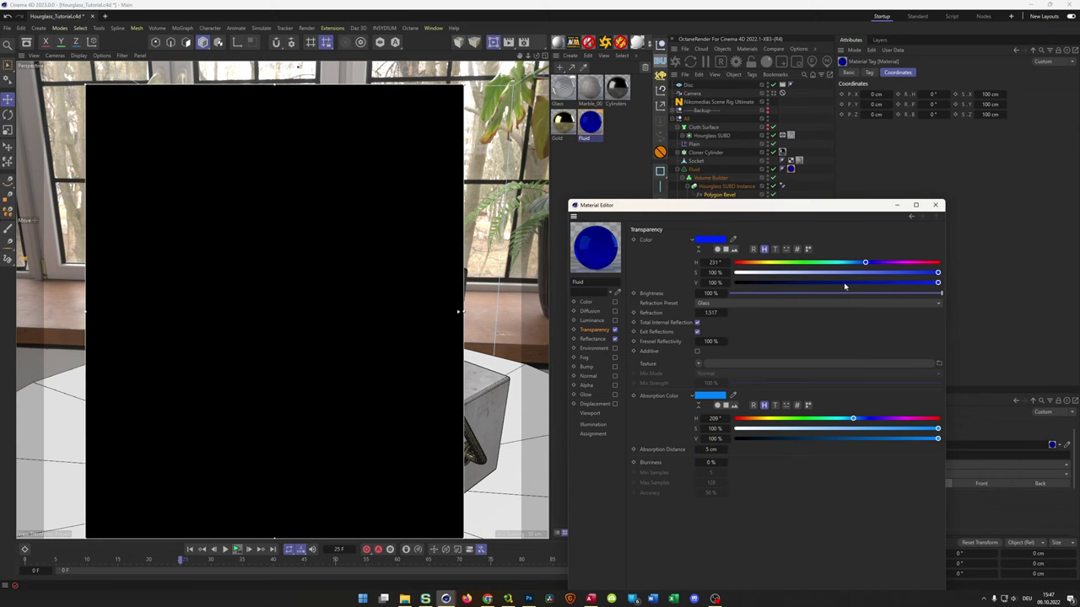
left_click(824, 282)
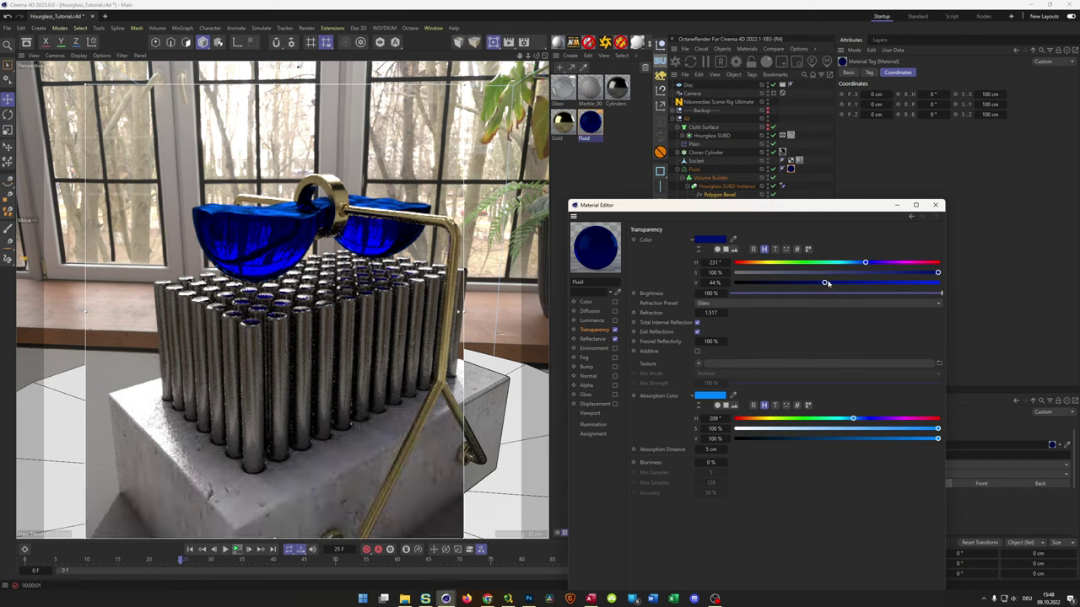
Set Fluid blurriness 20%, absorption distance 10 cm, transparency value 41%, absorption hue 201°.
left_click(710, 462)
type("20")
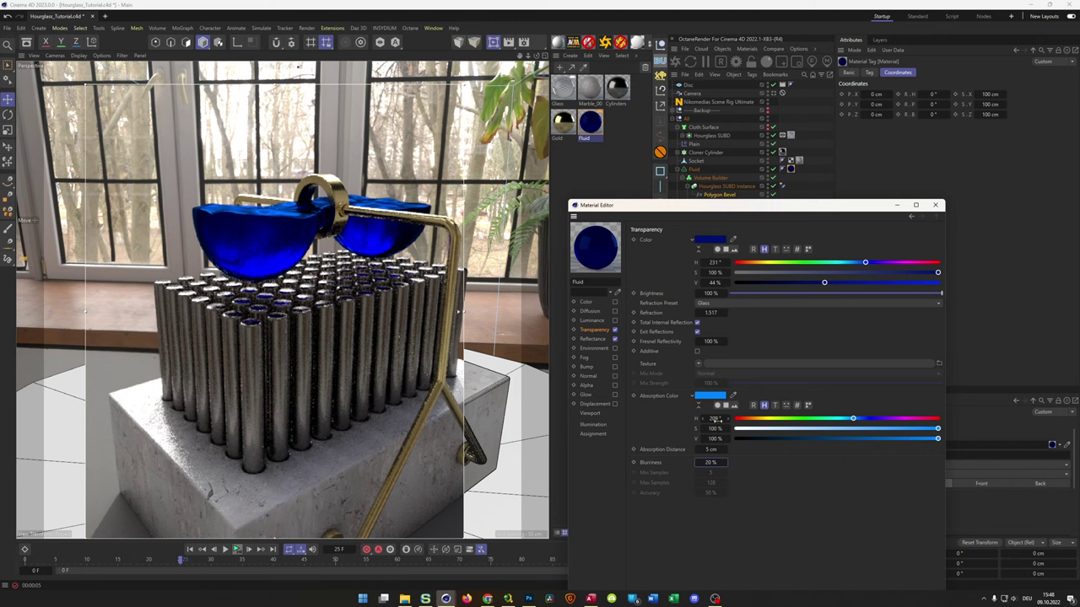
left_click(711, 448)
type("10")
key("Return")
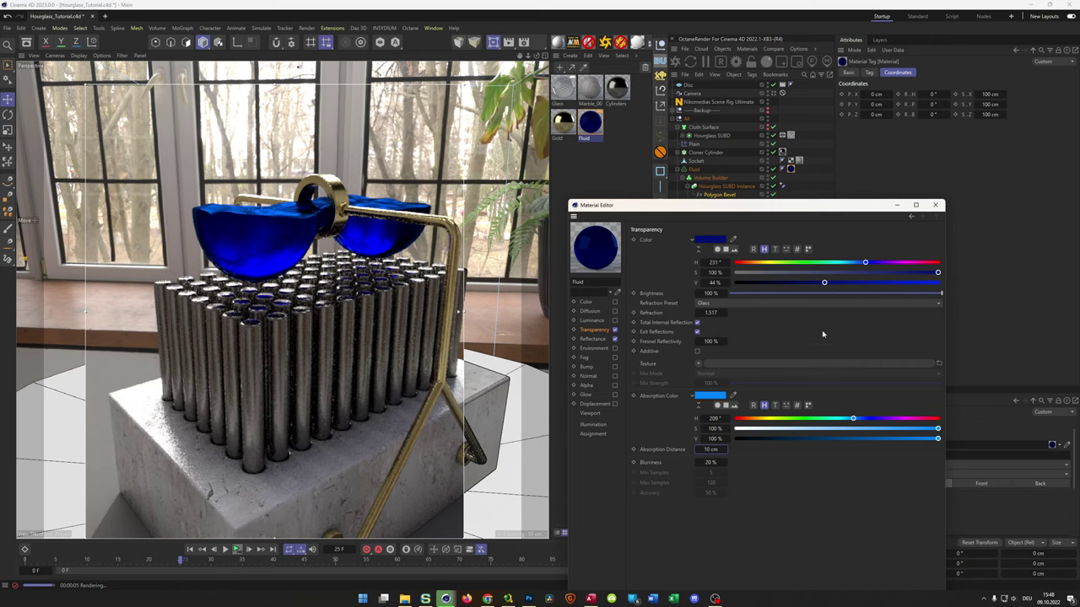
left_click_drag(785, 289, 779, 287)
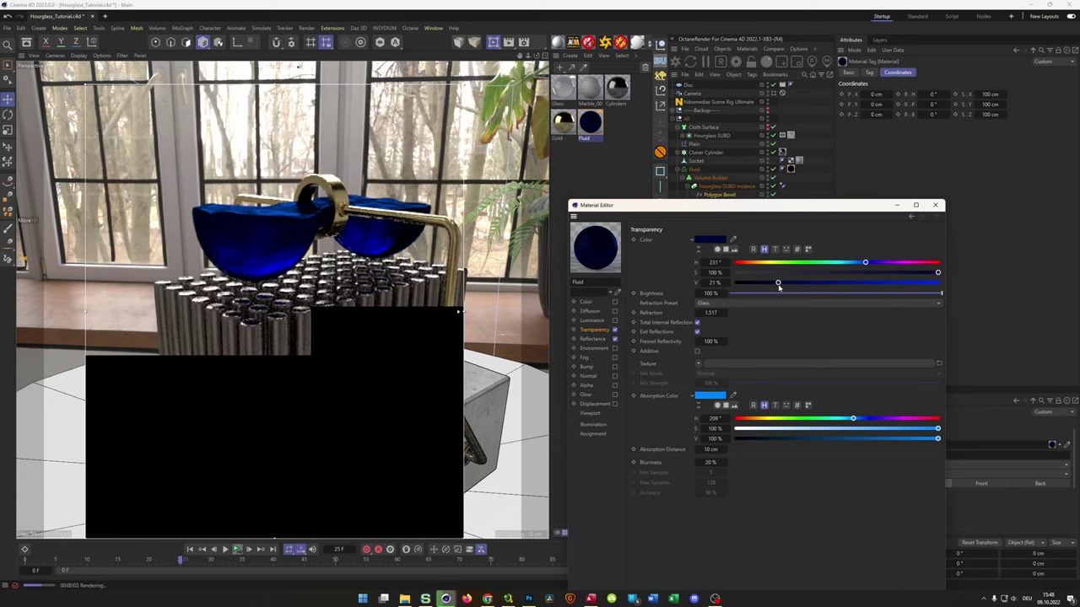
left_click_drag(776, 285, 782, 283)
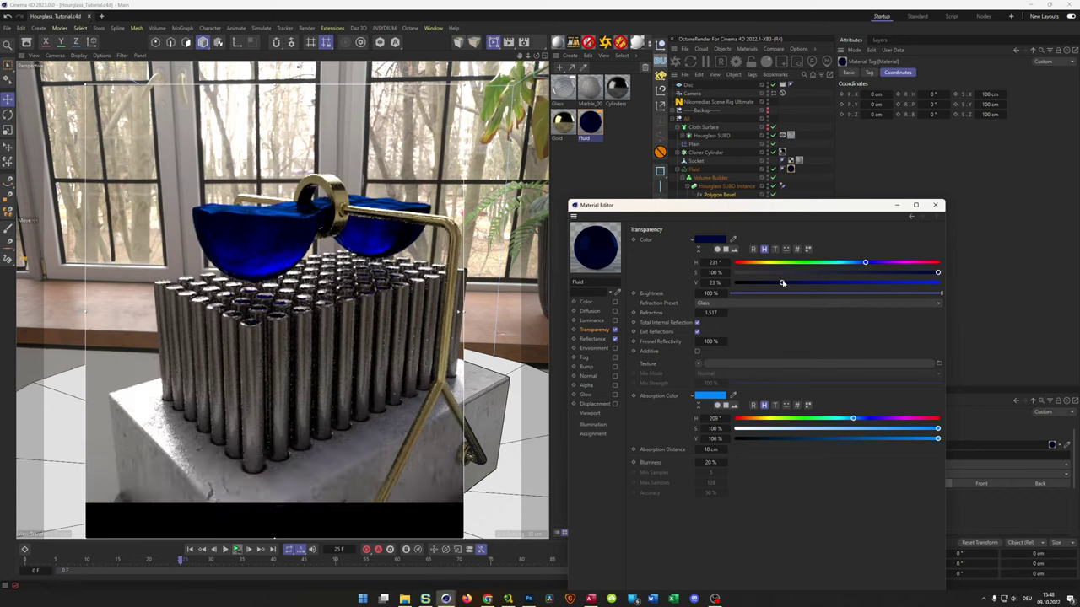
left_click(782, 283)
left_click(818, 282)
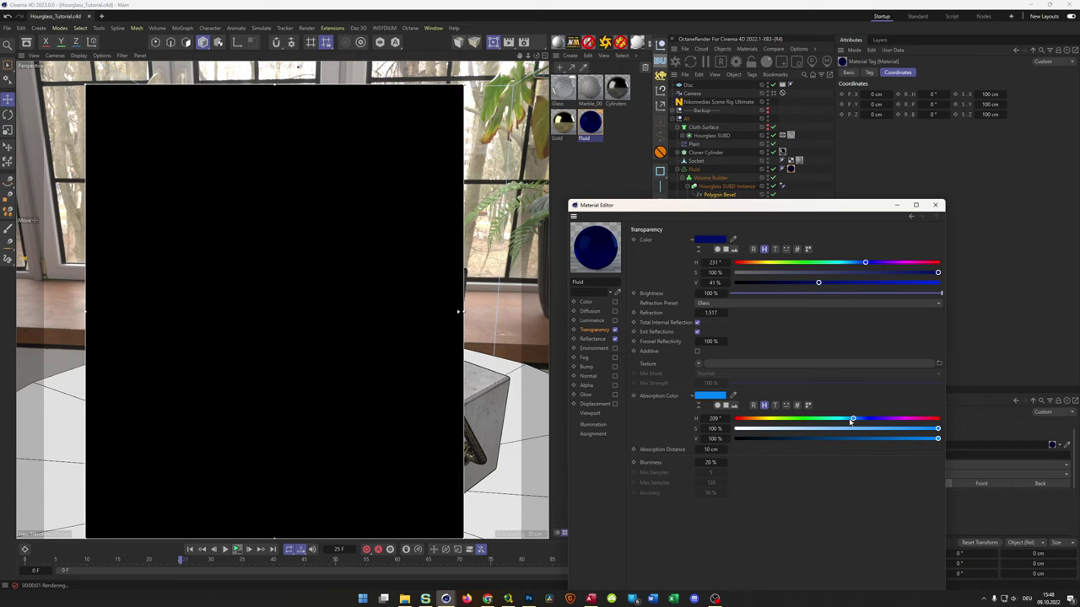
left_click_drag(851, 420, 896, 430)
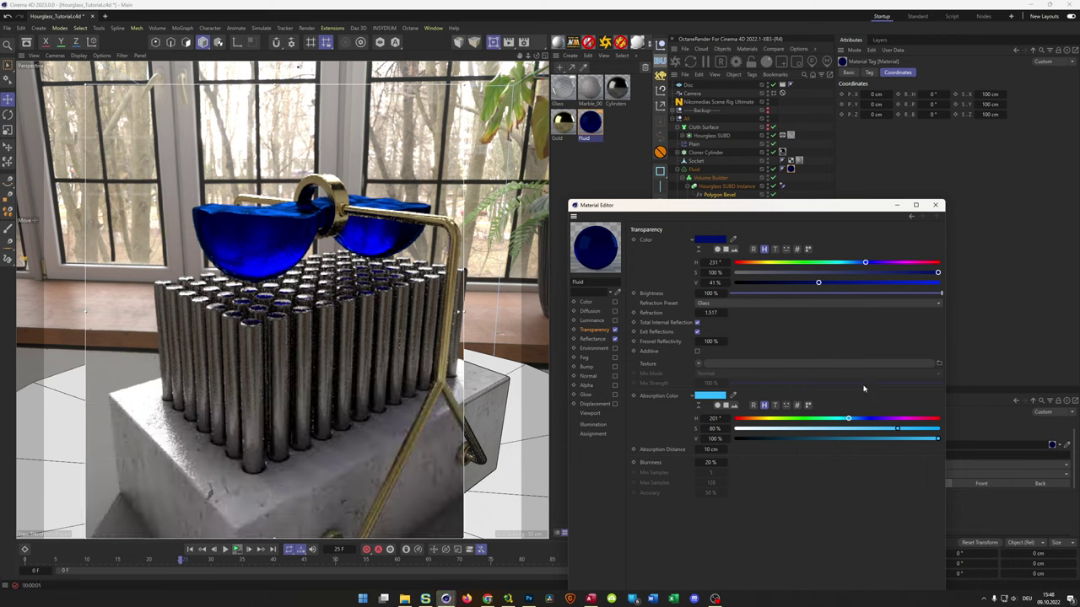
View the scene through the camera at animation frame 35.
left_click(592, 135)
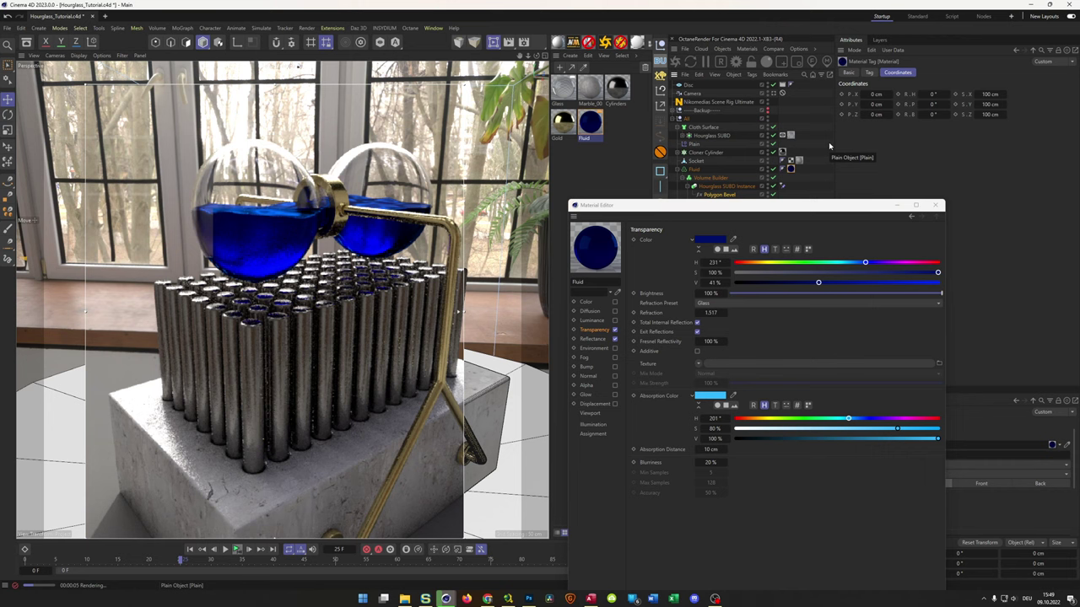
left_click(775, 93)
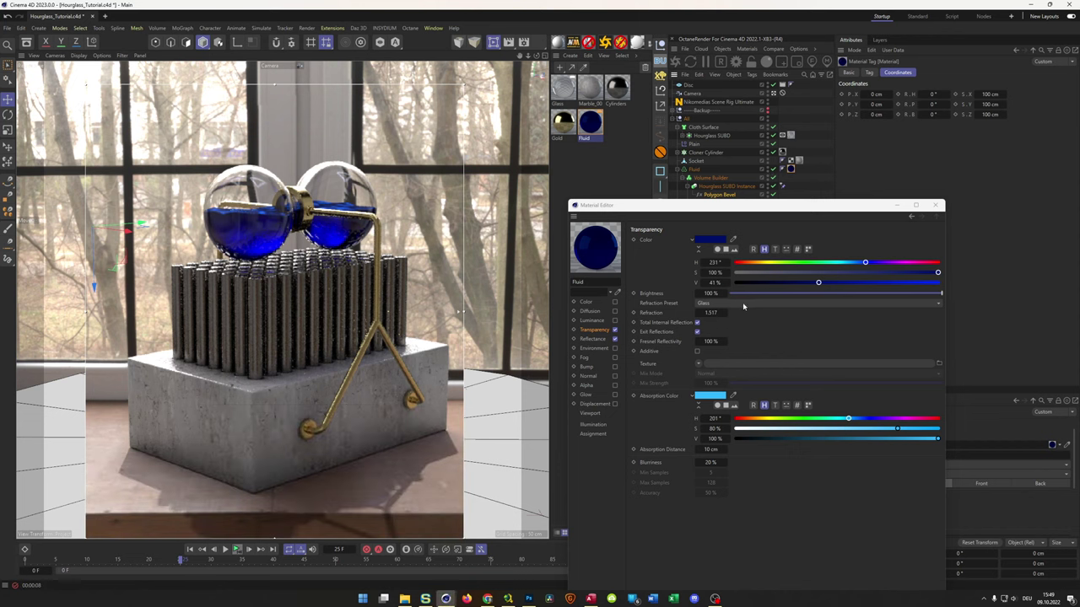
left_click(338, 550)
key("Return")
type("35")
key("Return")
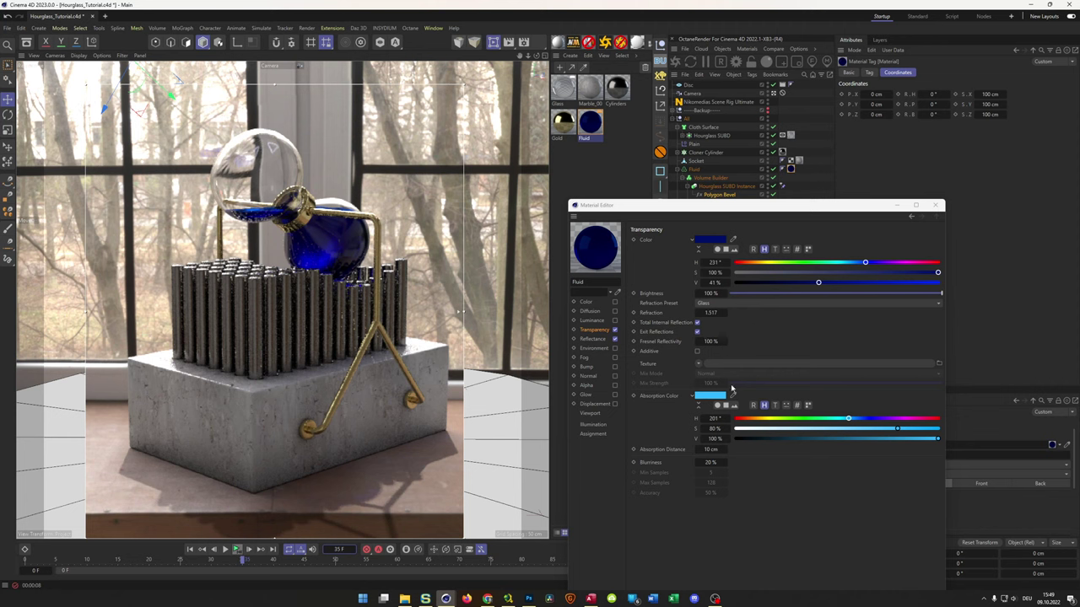
Lower the absorption distance to 2 cm and brighten the transparency colour to 65% value.
left_click(711, 449)
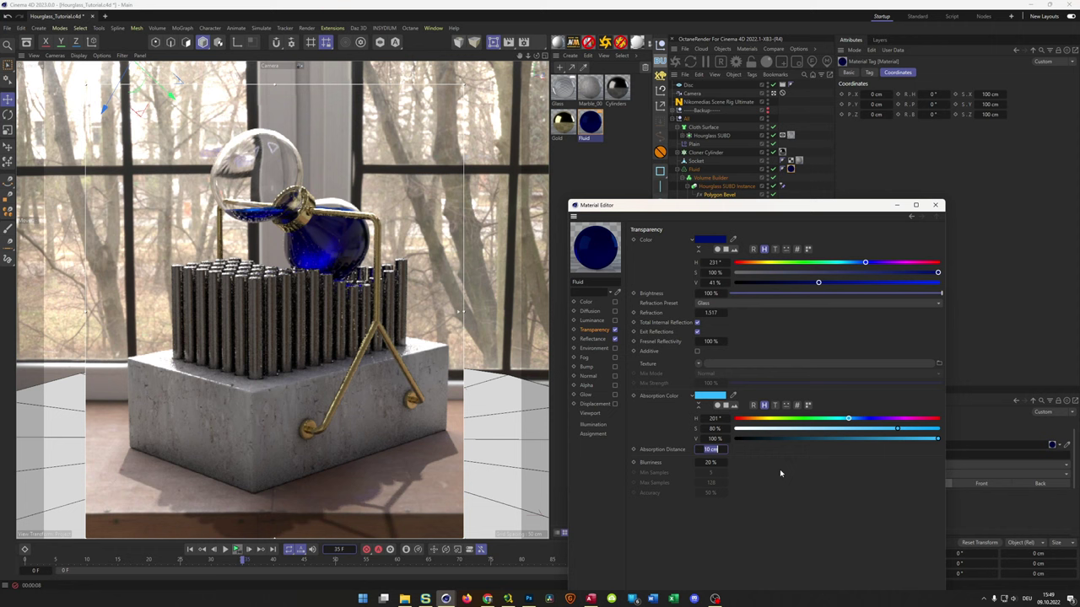
type("2")
key("Return")
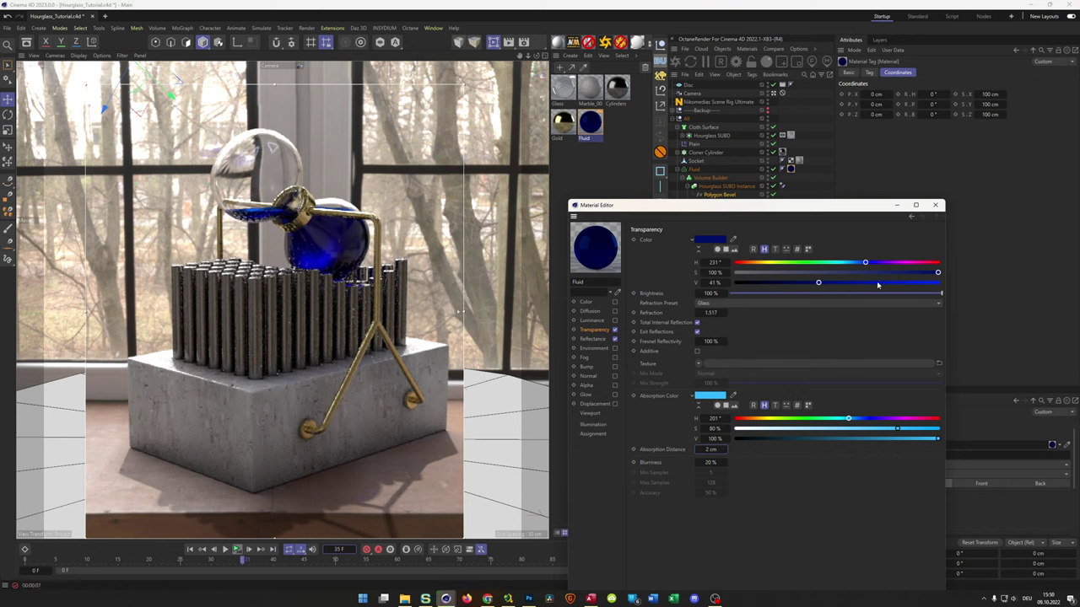
left_click_drag(880, 286, 867, 284)
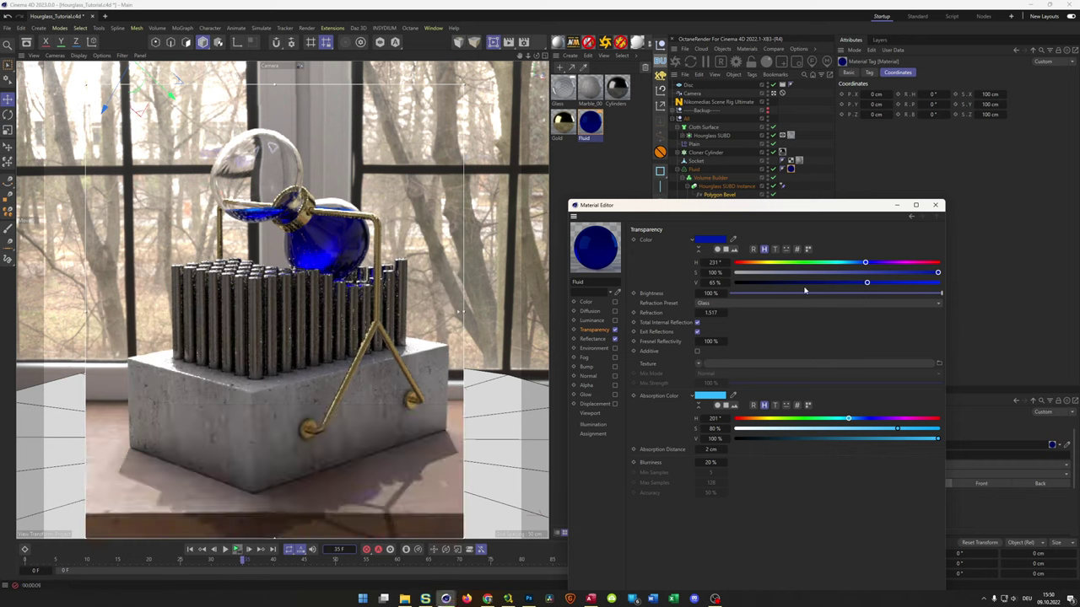
Set the Fluid material's transparency colour value to 30% and close the Material Editor.
left_click(751, 283)
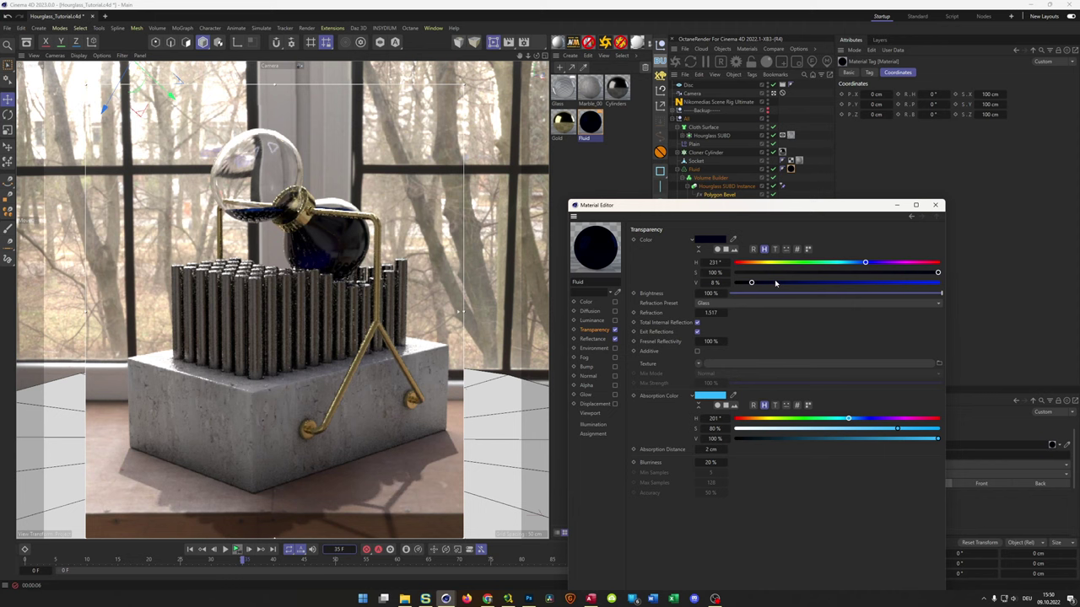
double_click(713, 283)
type("20")
key("Return")
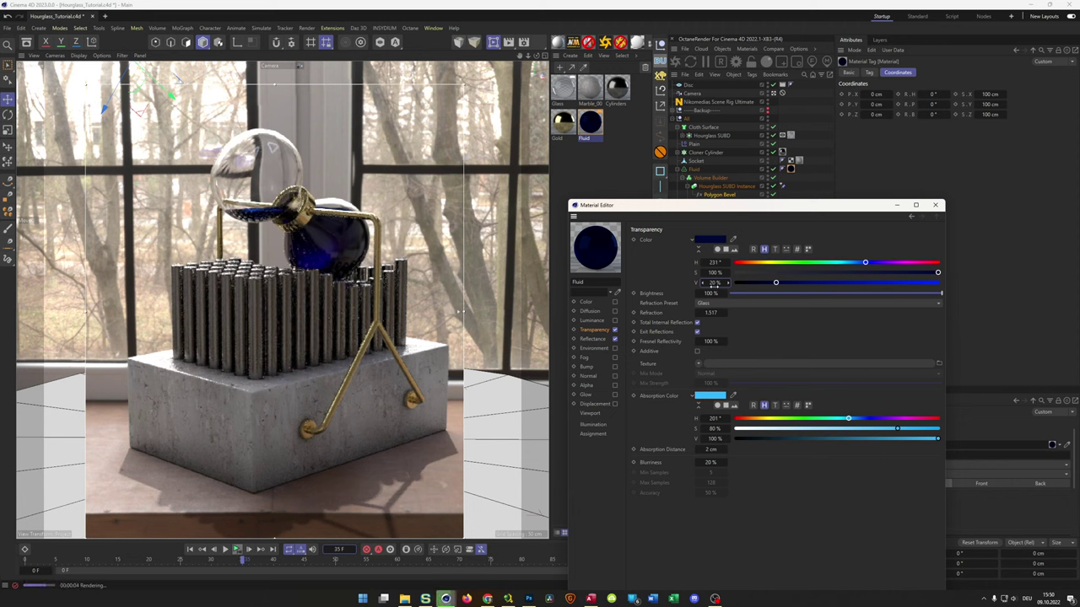
left_click(721, 283)
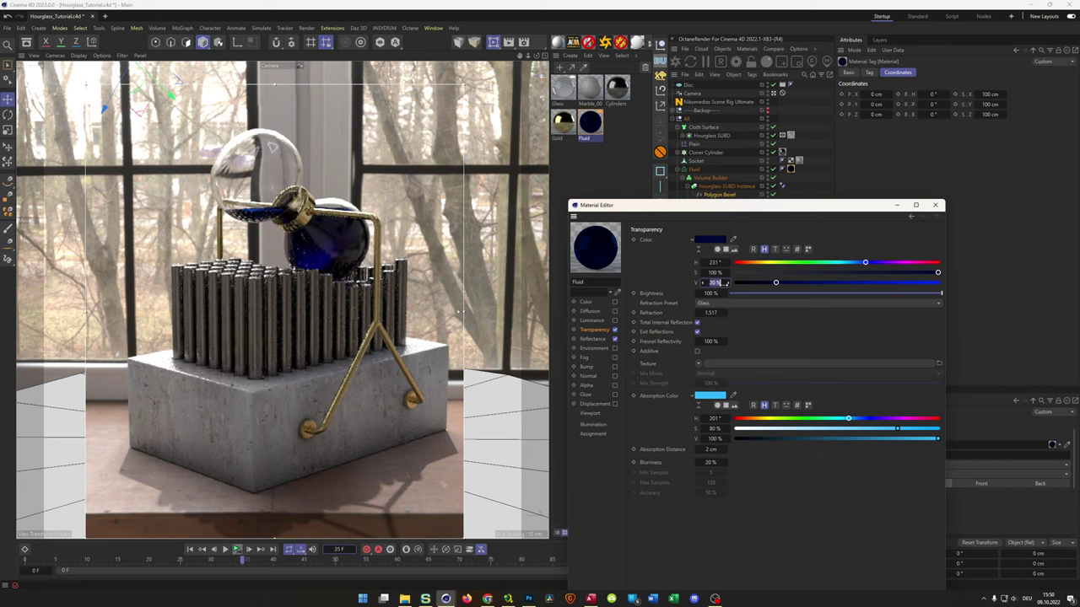
type("30")
key("Return")
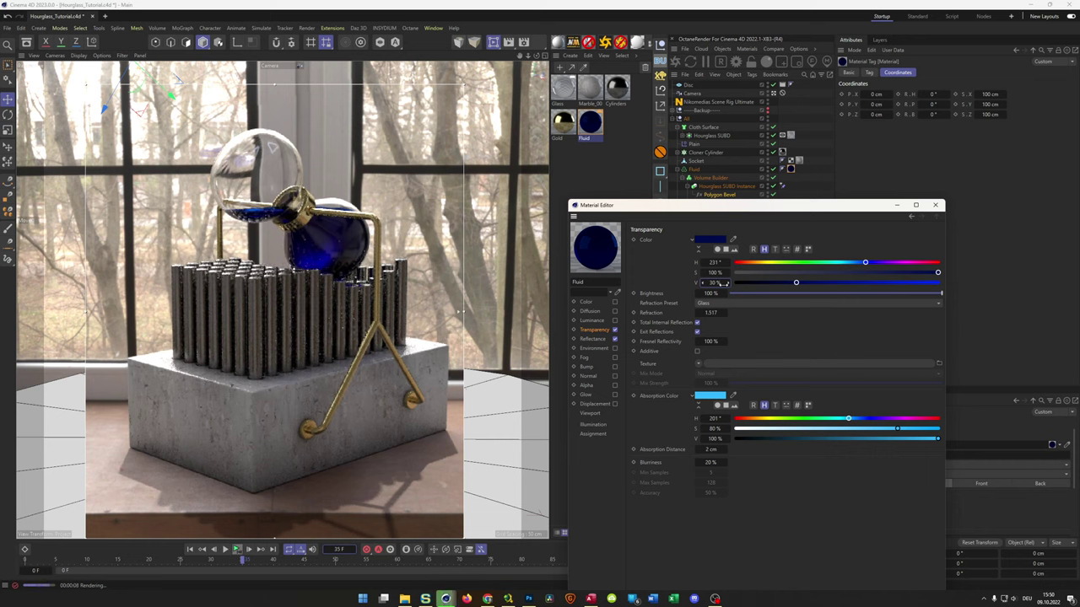
left_click(935, 205)
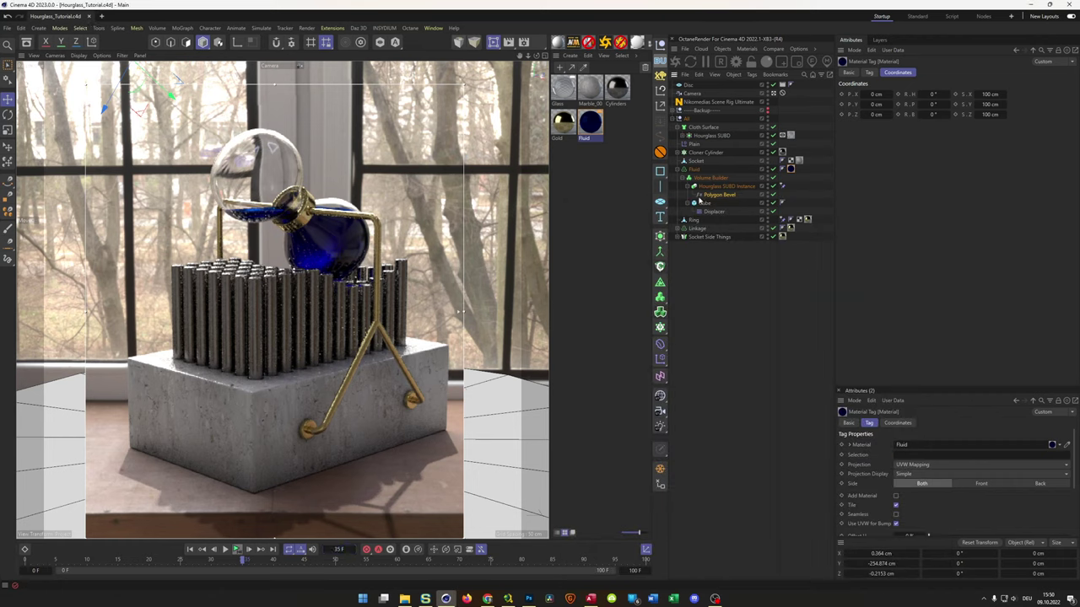
Turn off region rendering, add and activate the Mid GI preset with ambient occlusion transparency.
left_click(492, 42)
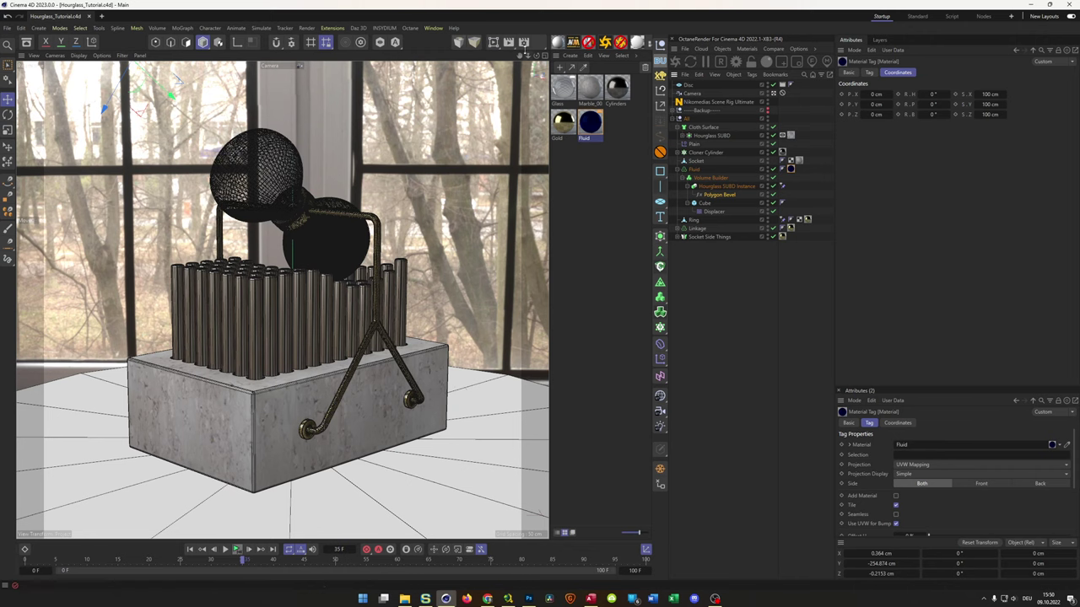
left_click(523, 42)
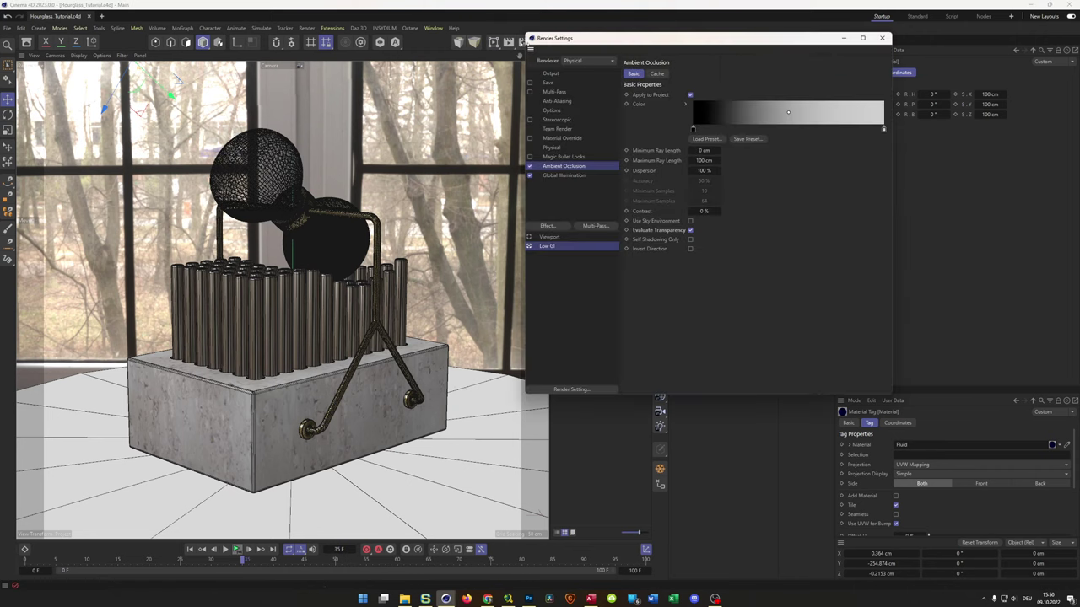
right_click(581, 355)
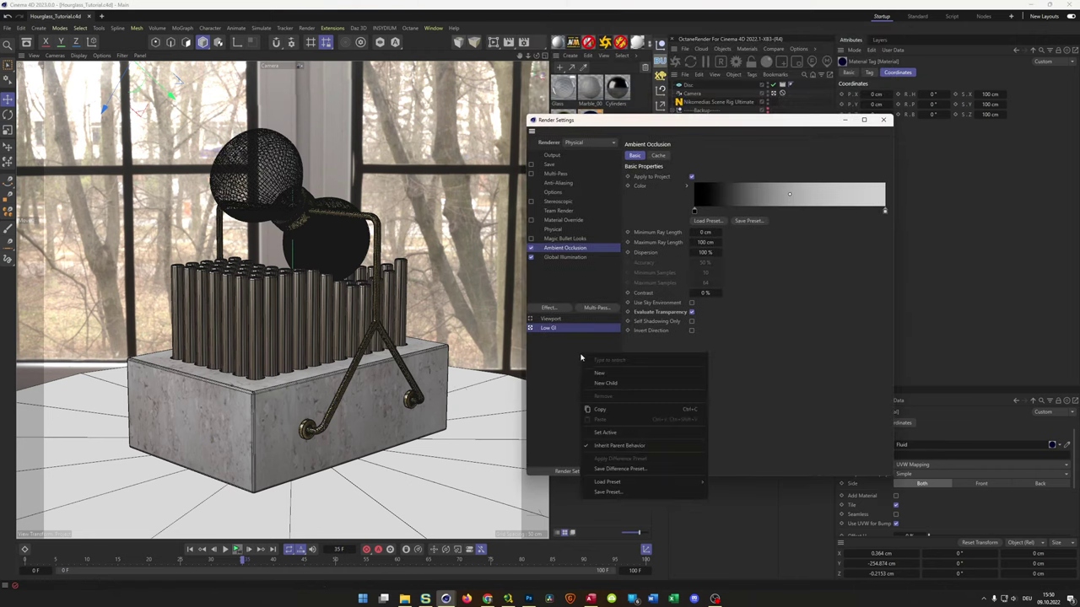
mouse_move(674, 482)
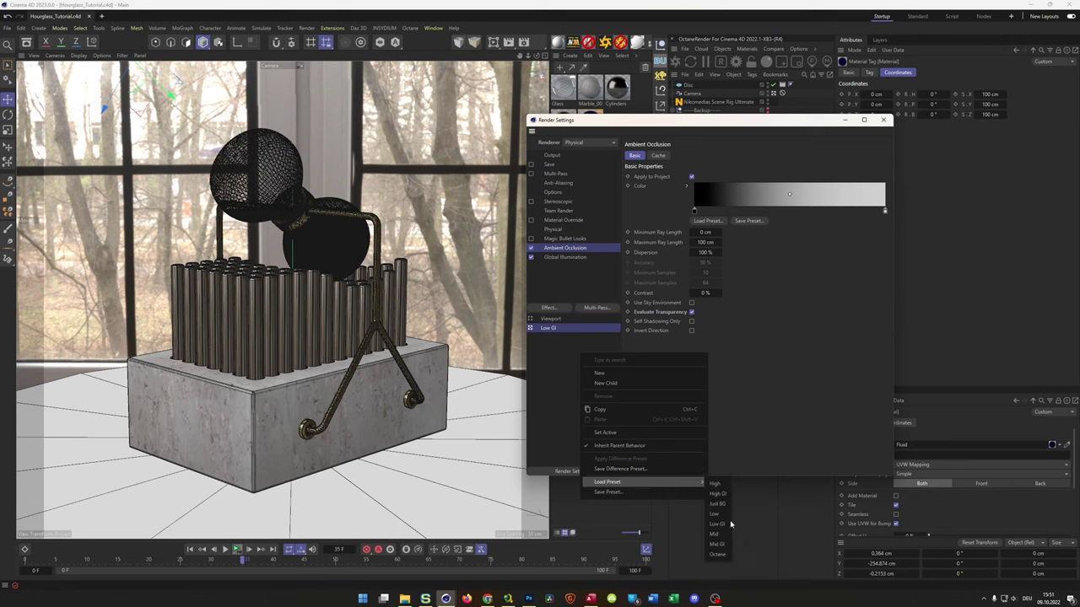
left_click(717, 544)
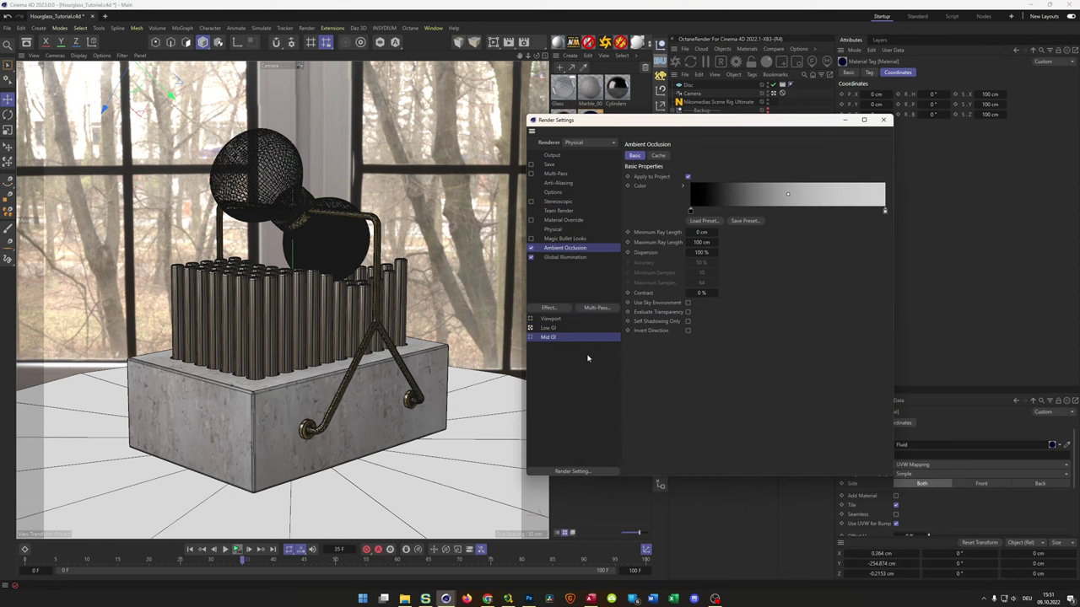
left_click(530, 337)
left_click(688, 312)
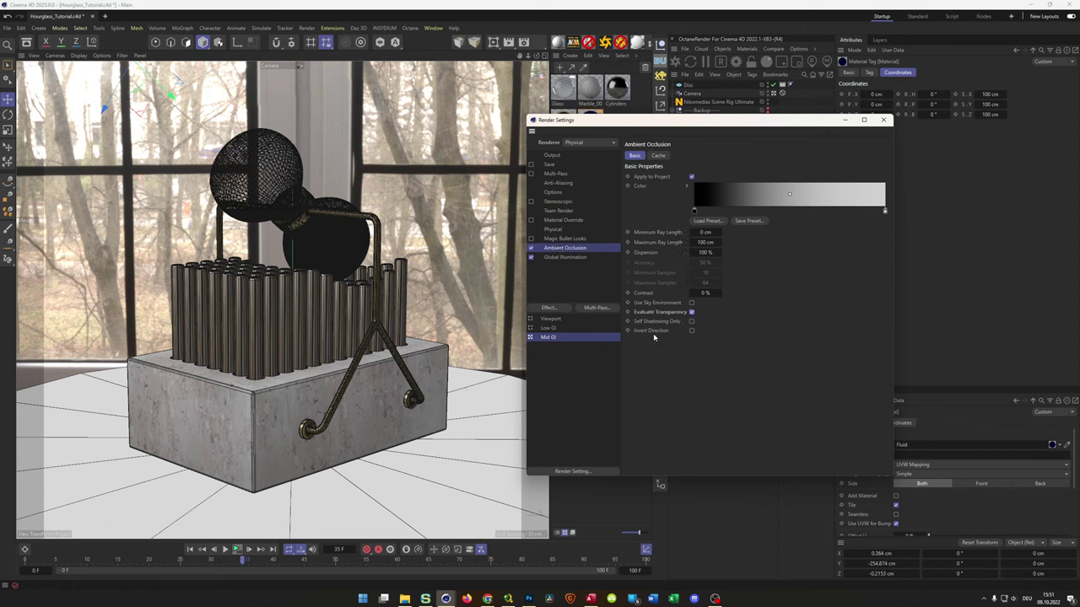
Set Physical Sampling and Shading Subdivisions to 3 and Shading Error Threshold to 20%.
left_click(563, 229)
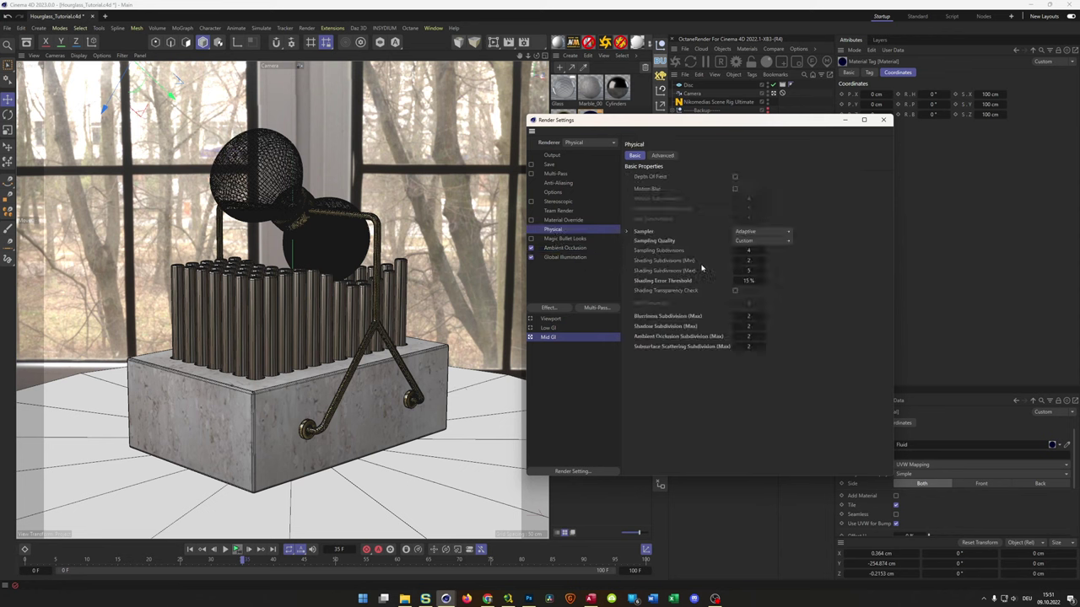
left_click(747, 251)
type("3")
key("Tab")
key("Tab")
type("3")
key("Tab")
type("20")
key("Return")
Set the output resolution to 720 x 720 with Lock Ratio enabled.
left_click_drag(673, 125, 195, 118)
left_click(185, 149)
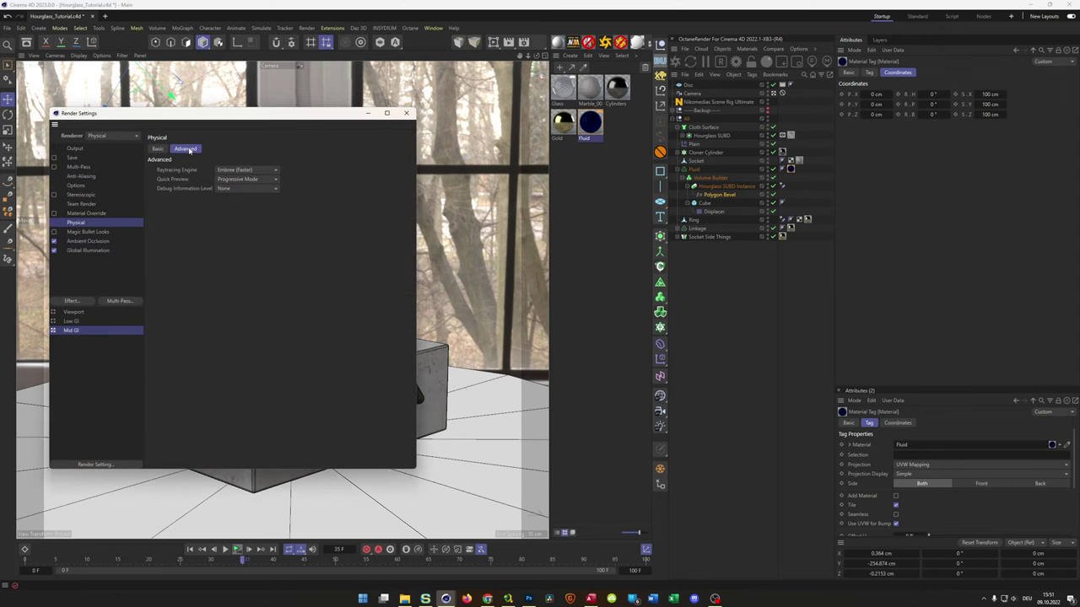
left_click(91, 150)
left_click(212, 160)
type("720")
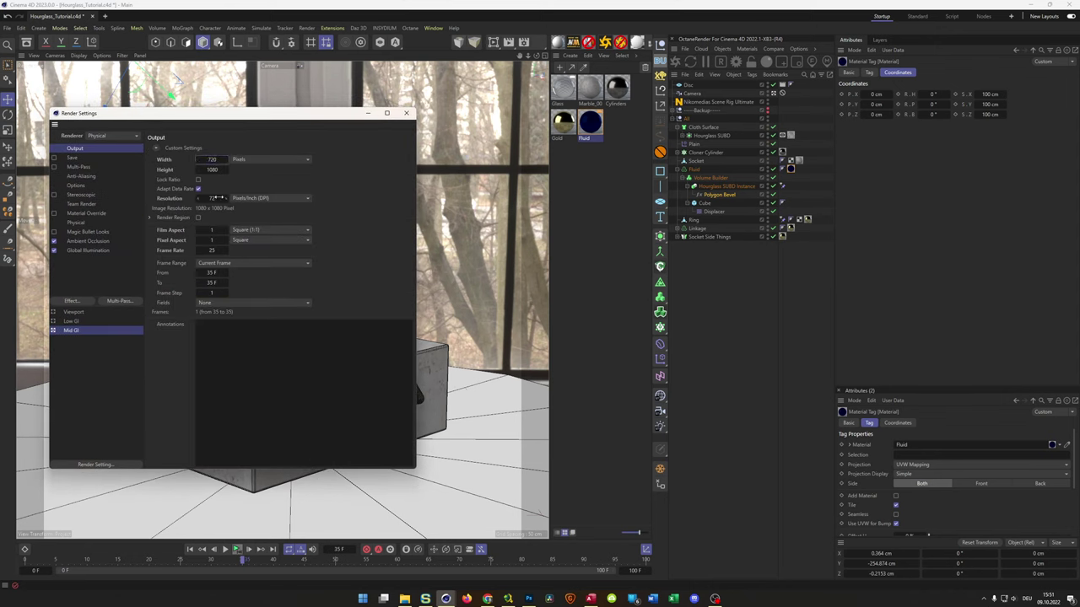
key("Return")
left_click(219, 170)
type("720")
key("Return")
left_click(198, 180)
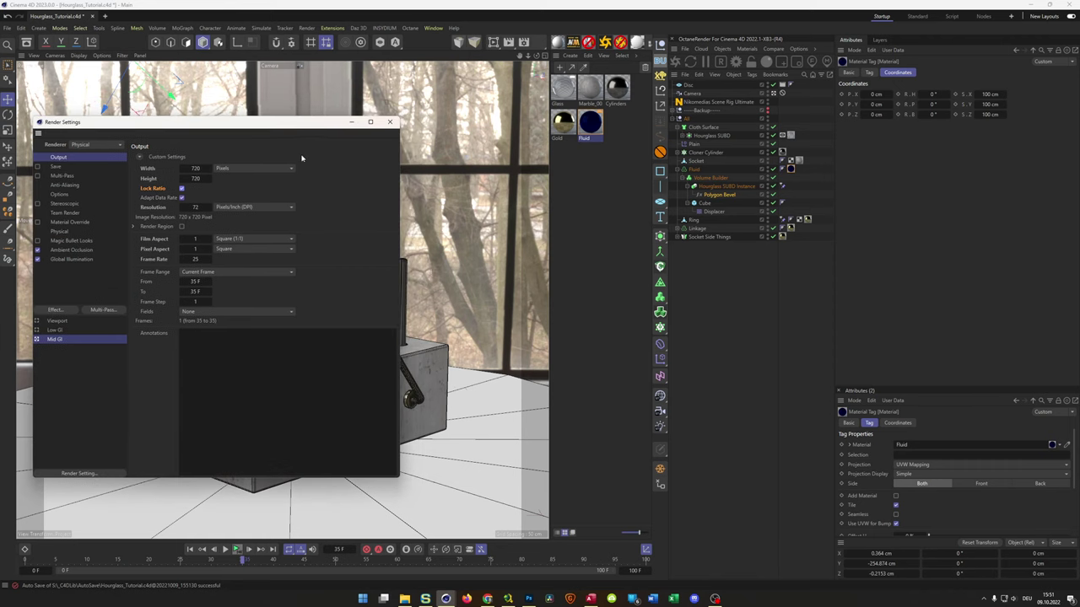
Render the current frame into the Picture Viewer and arrange the viewer window.
key("shift+r")
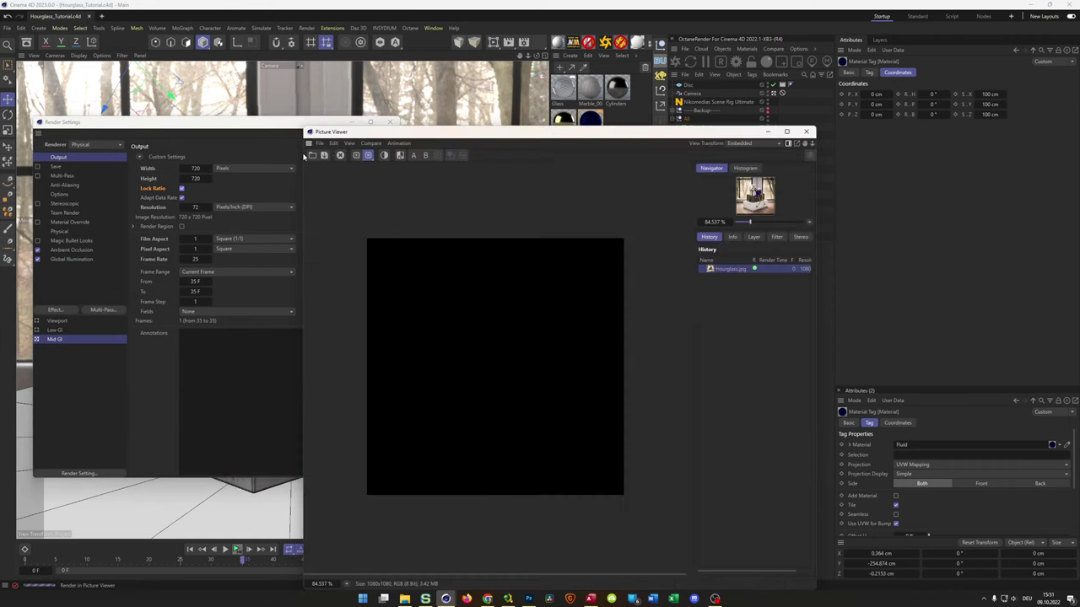
left_click_drag(536, 141, 692, 108)
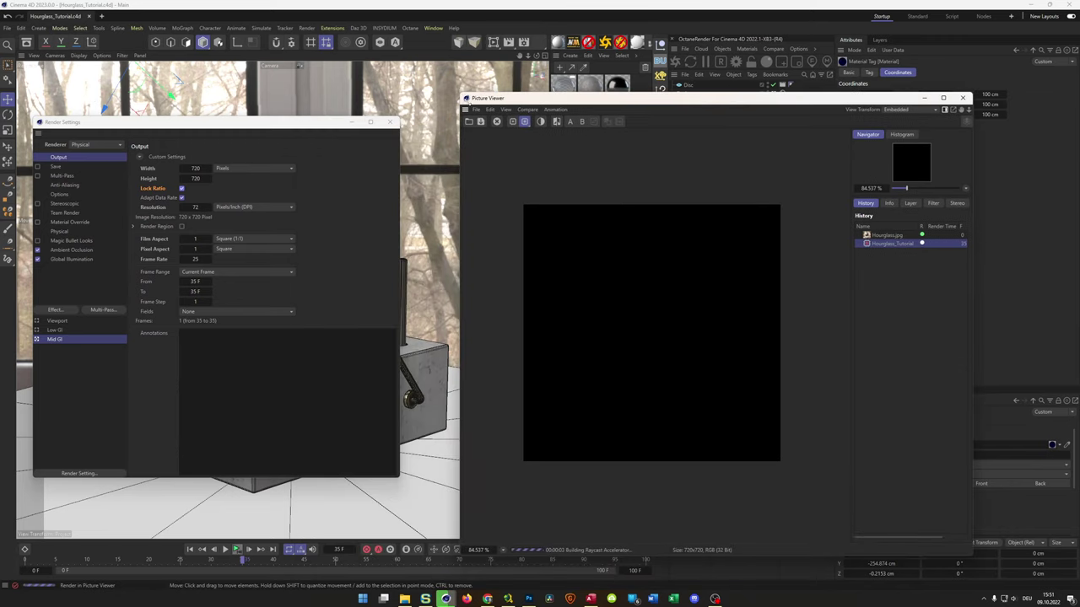
left_click_drag(462, 95, 529, 173)
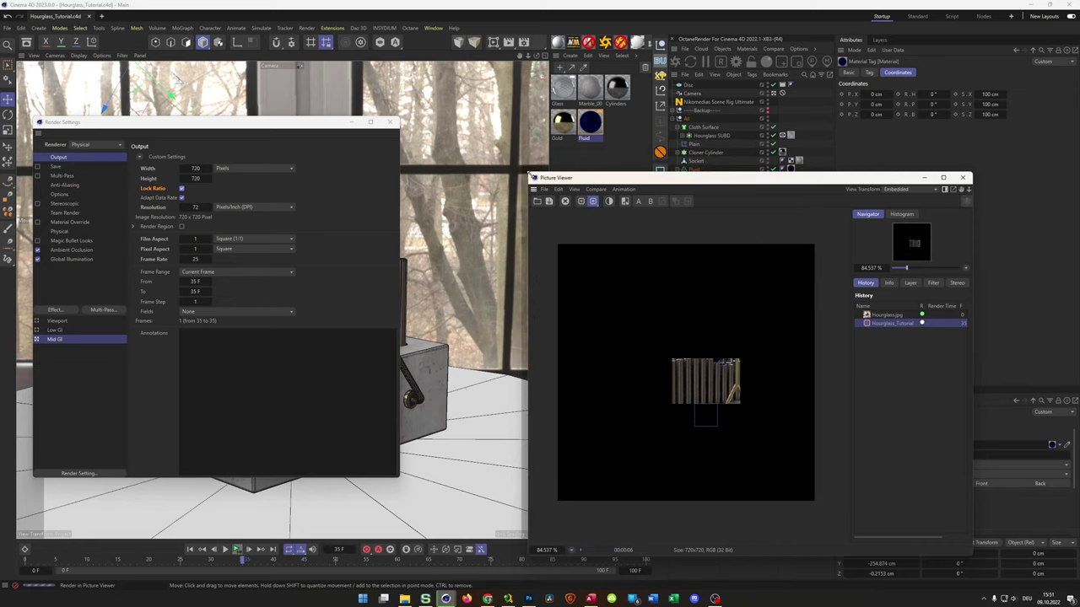
left_click(564, 551)
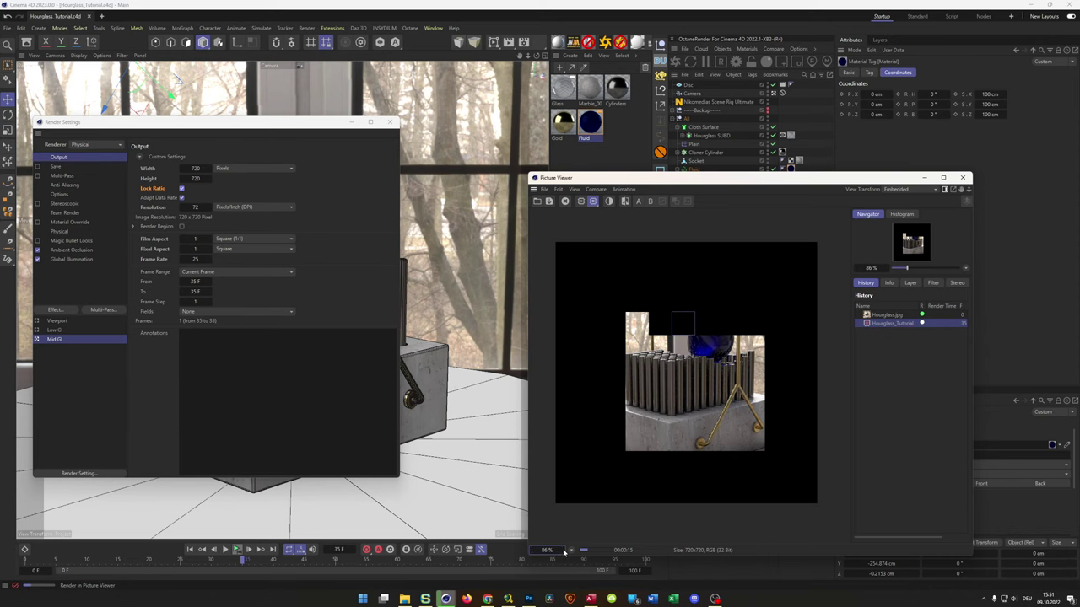
Zoom into the finished render to inspect detail, then view it at 100% size.
scroll(563, 552, "up", 1)
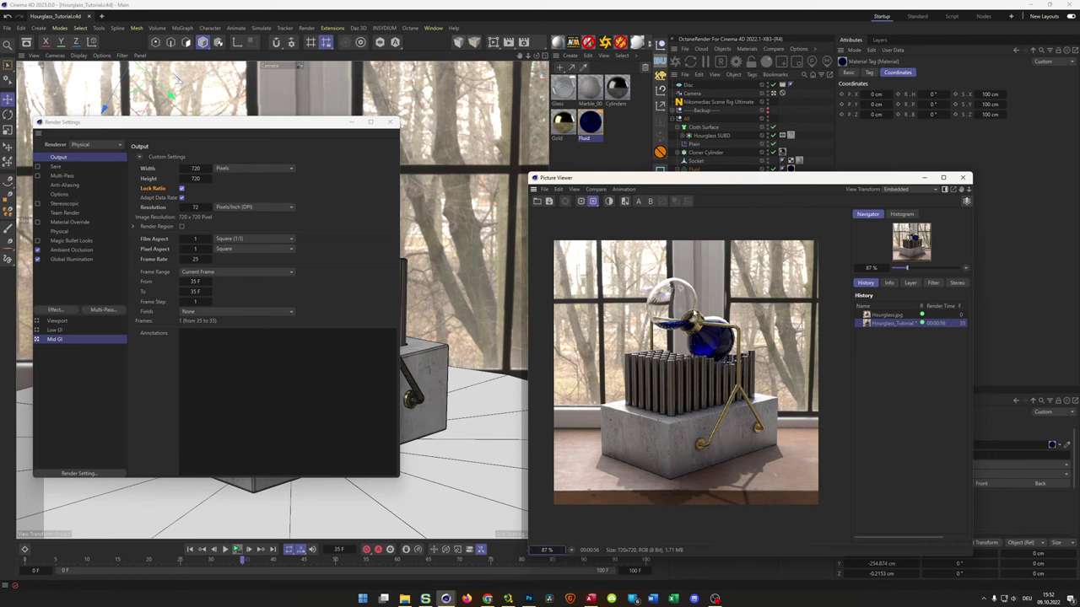
scroll(549, 550, "up", 1)
scroll(548, 550, "up", 10)
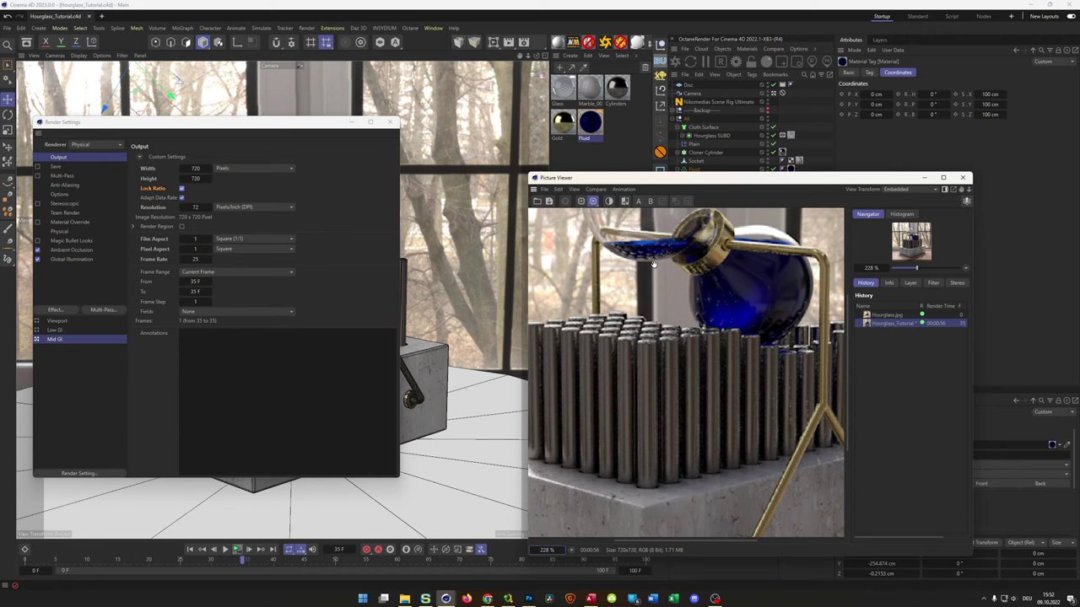
left_click(571, 550)
left_click(598, 508)
left_click_drag(528, 173, 511, 168)
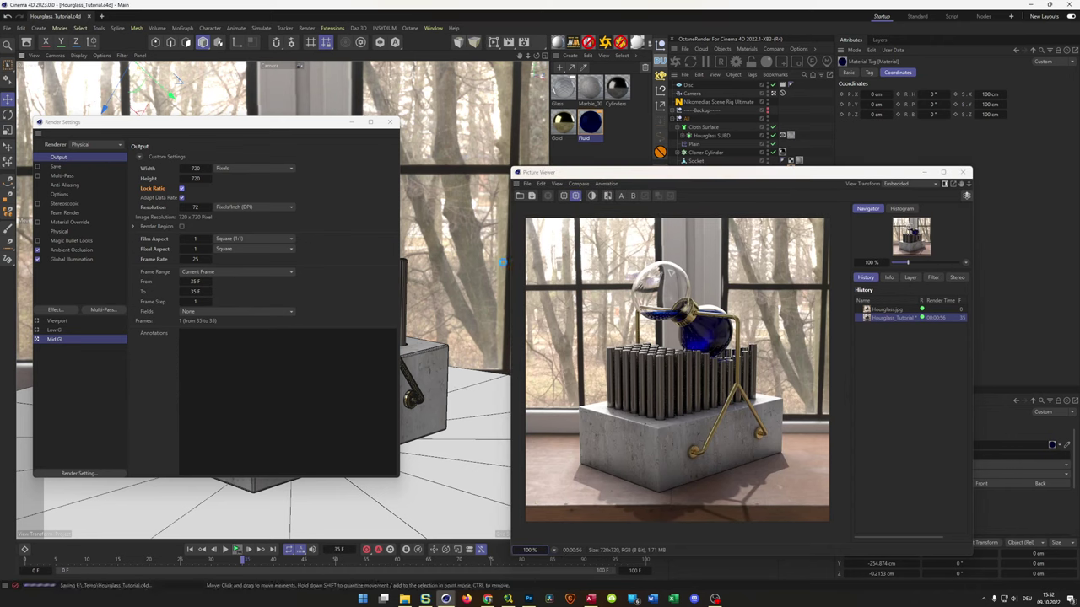
Add the Denoiser post effect and re-render the frame, checking the reference post meanwhile.
left_click(63, 313)
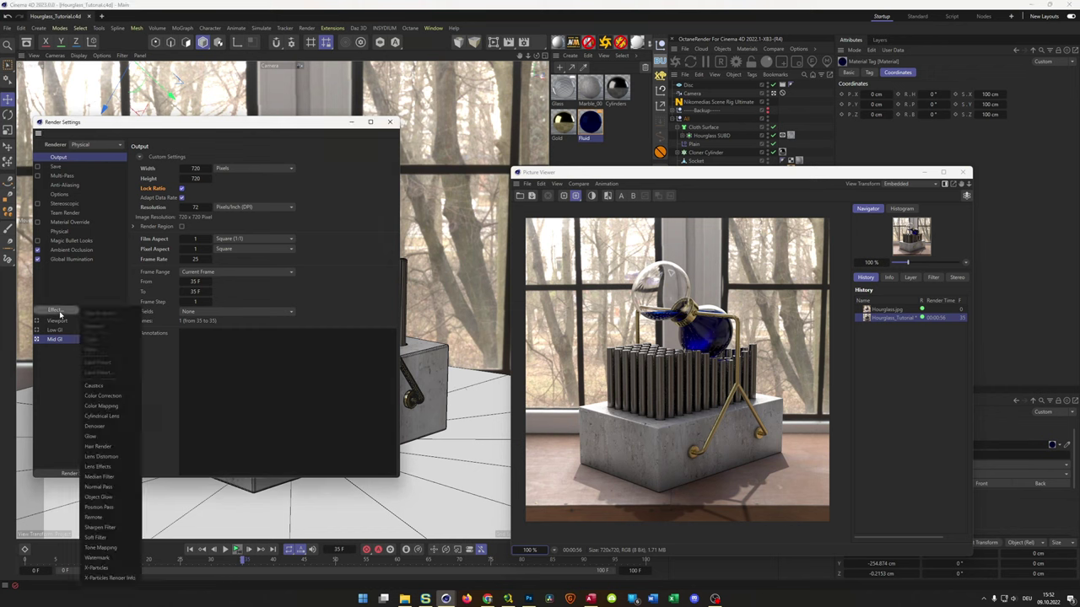
left_click(95, 426)
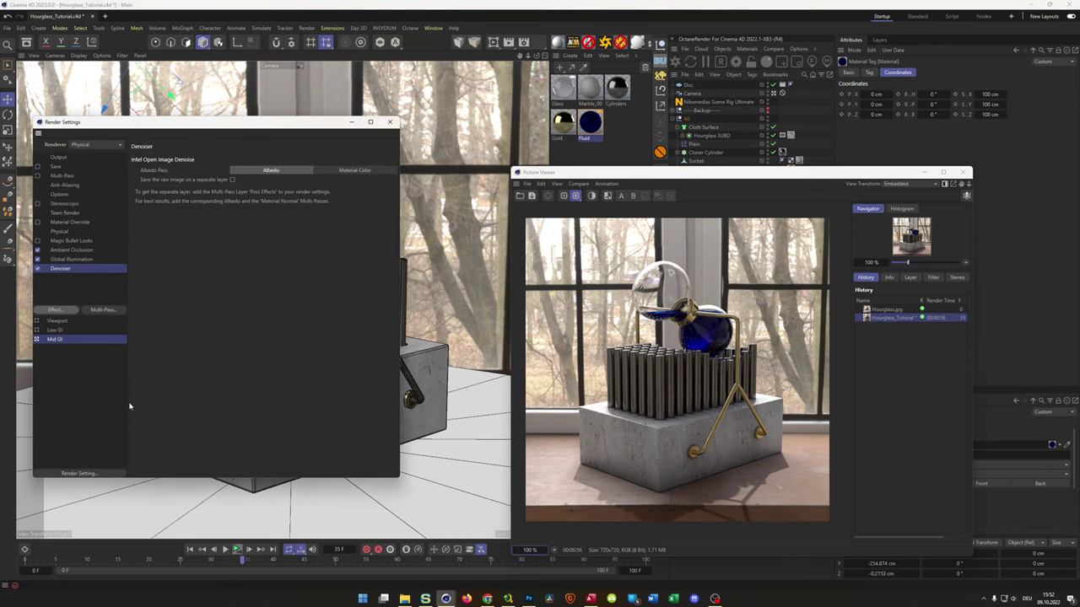
left_click(647, 174)
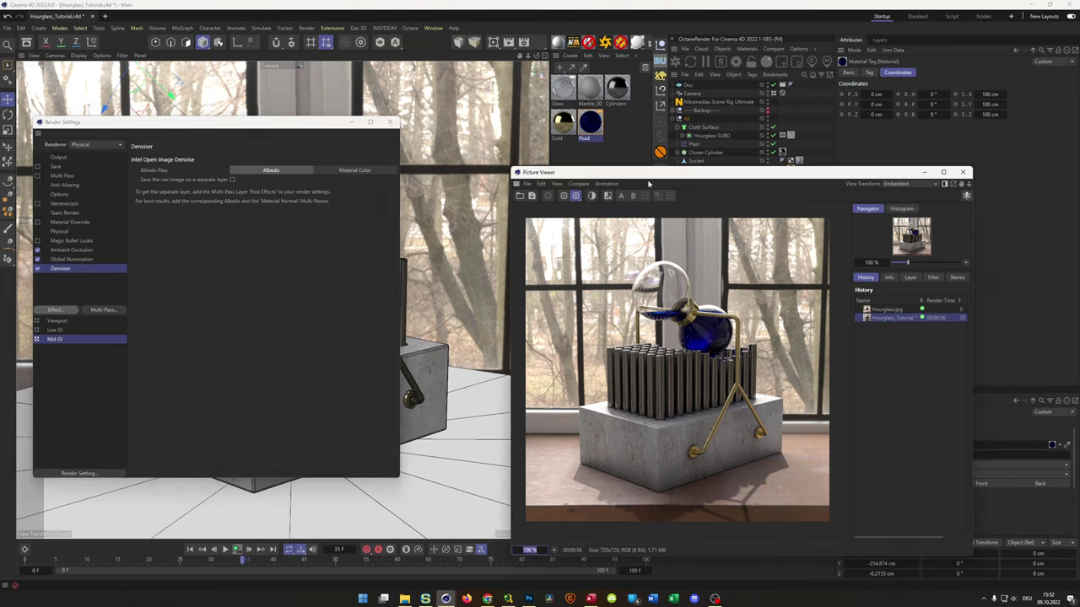
key("shift+r")
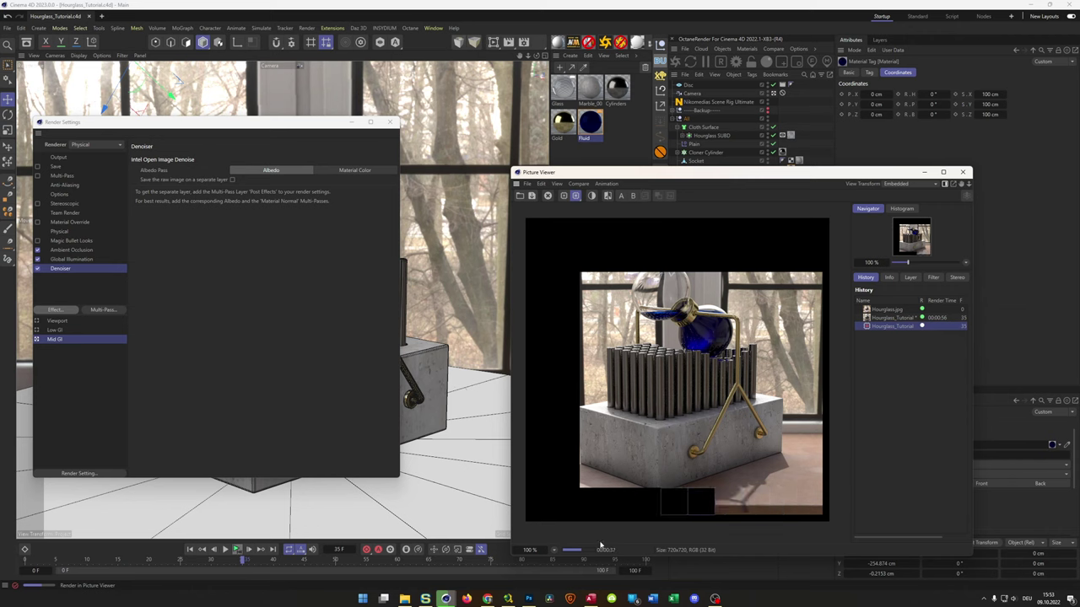
left_click(487, 599)
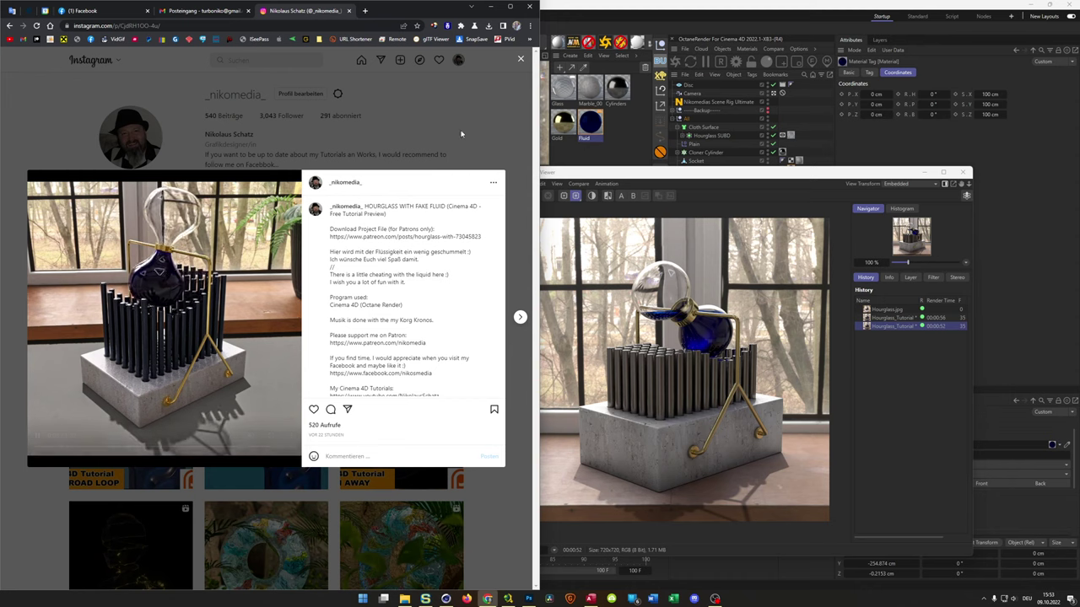
left_click(646, 174)
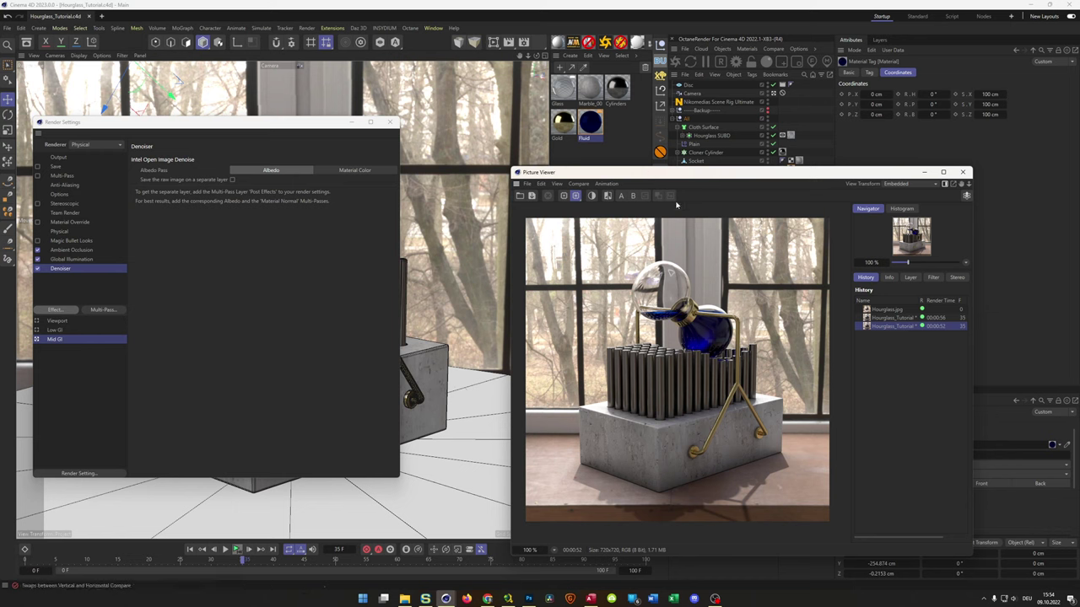
left_click_drag(717, 175, 758, 195)
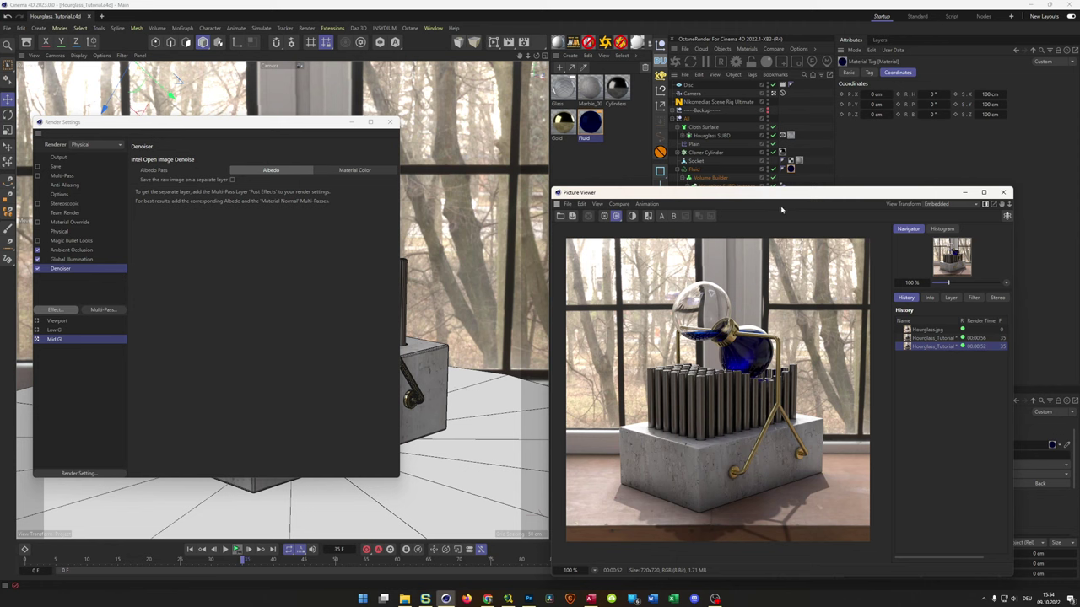
left_click_drag(753, 196, 584, 137)
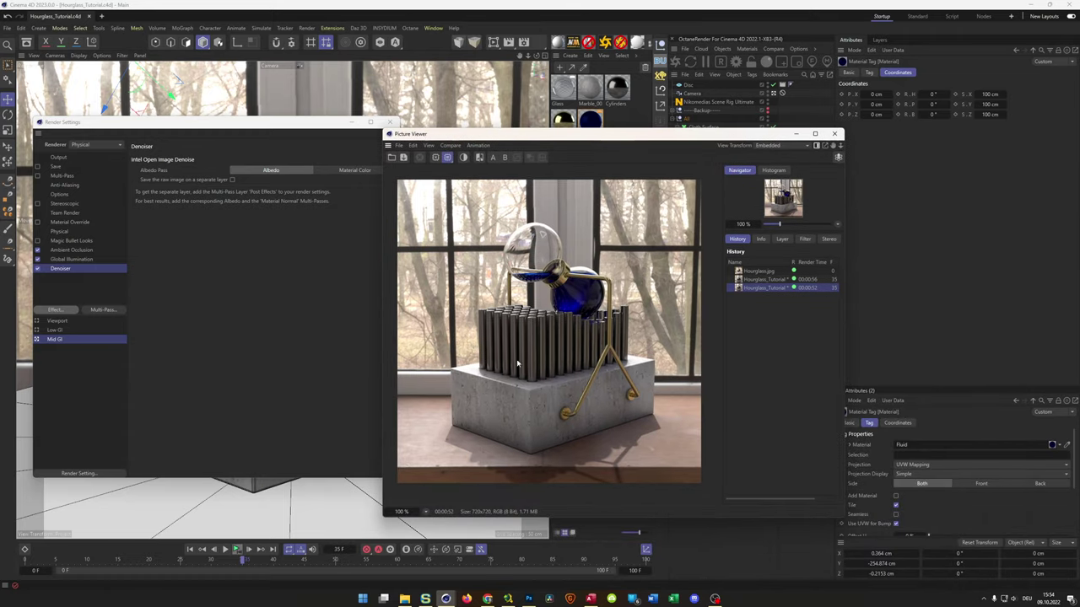
scroll(484, 454, "up", 6)
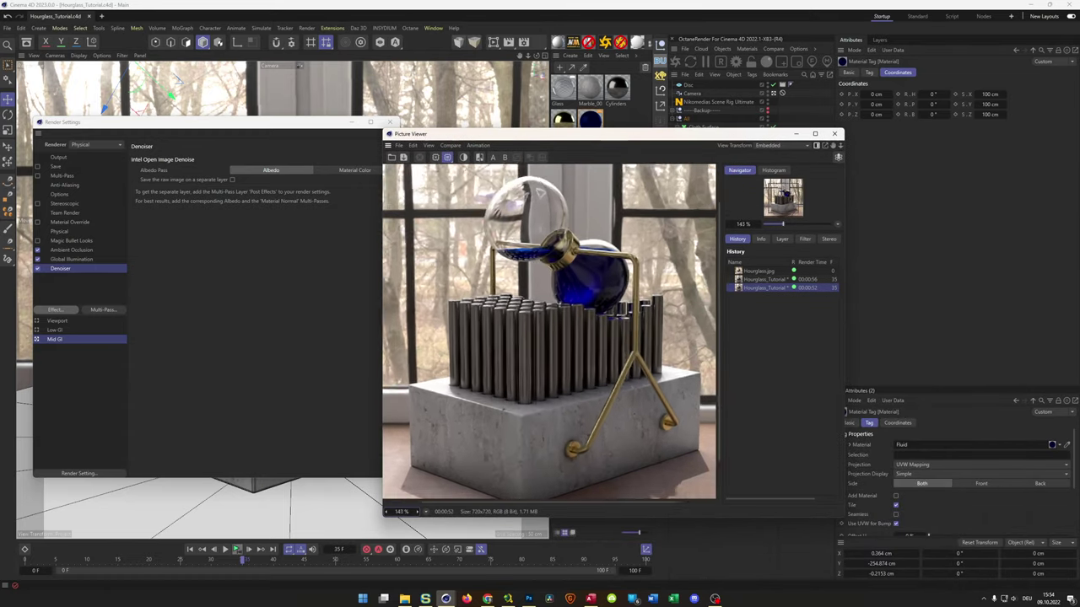
scroll(483, 454, "up", 3)
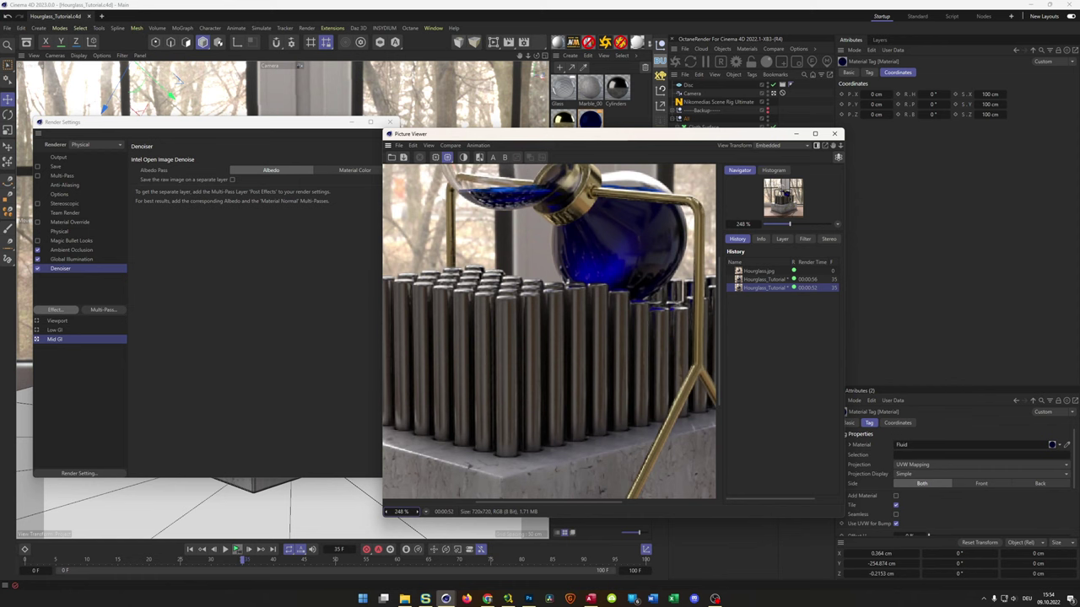
left_click(757, 281)
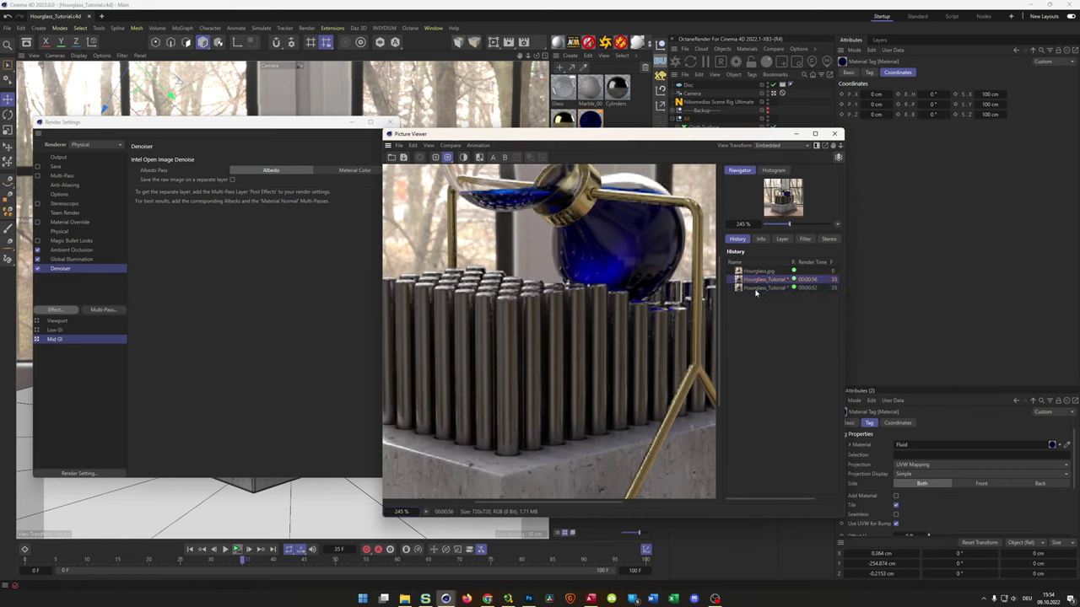
left_click(755, 289)
left_click(758, 281)
left_click(756, 289)
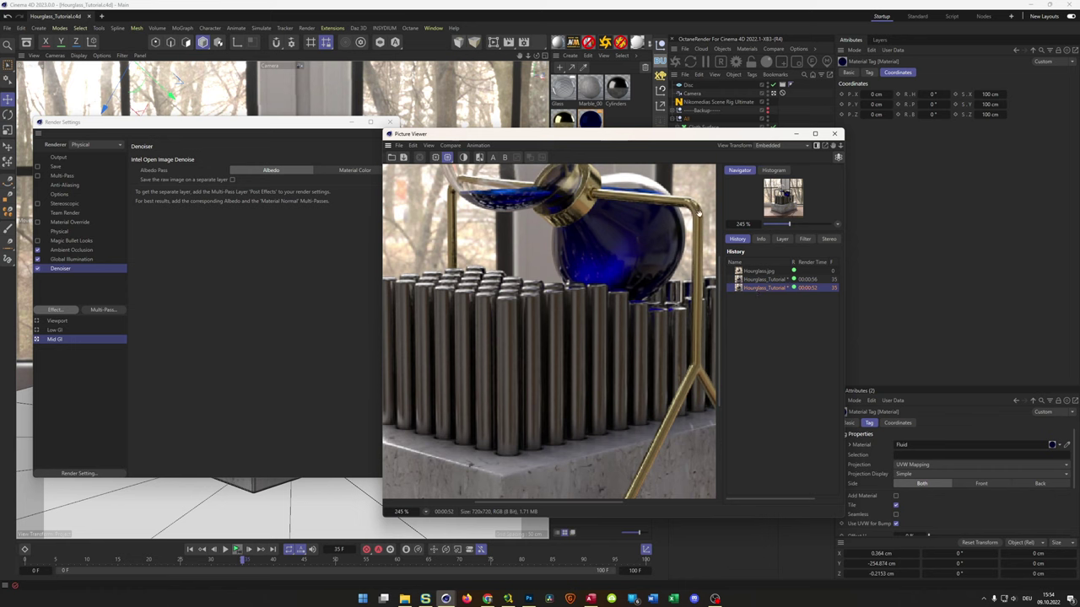
left_click(426, 511)
left_click(450, 470)
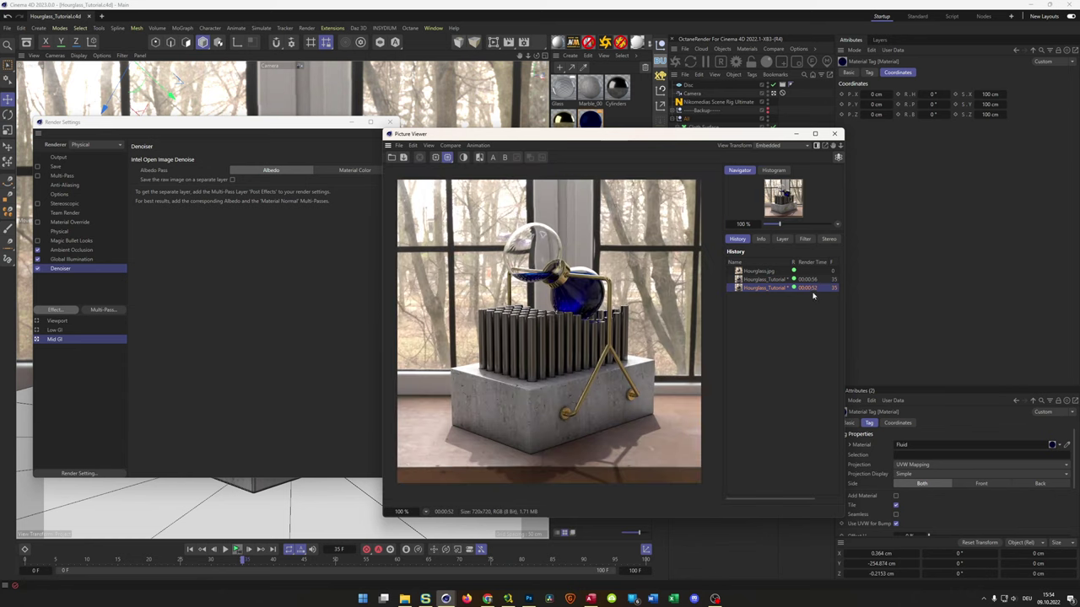
left_click_drag(692, 140, 852, 155)
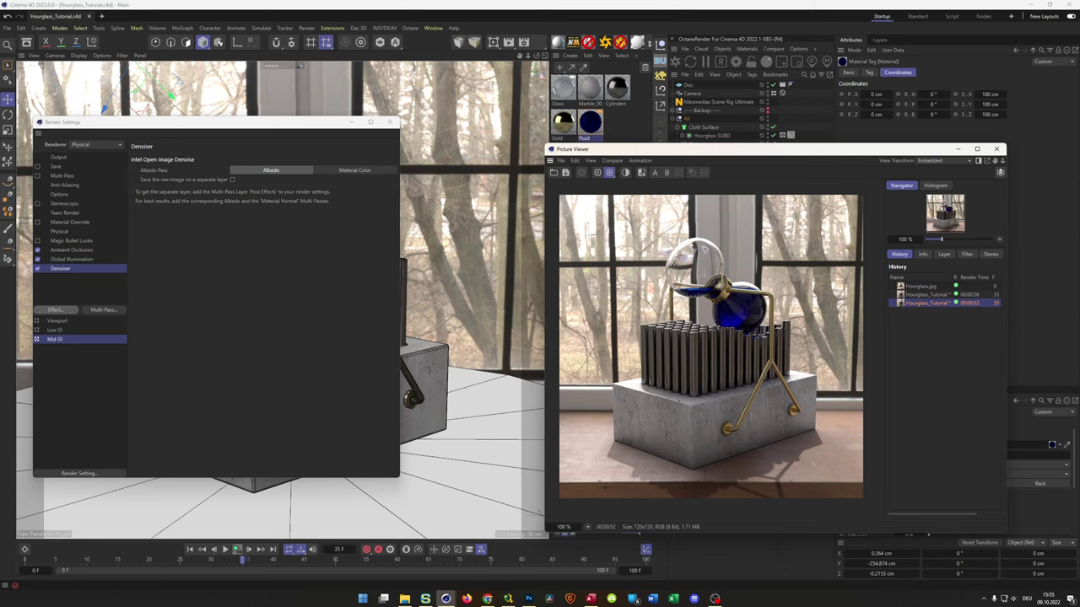
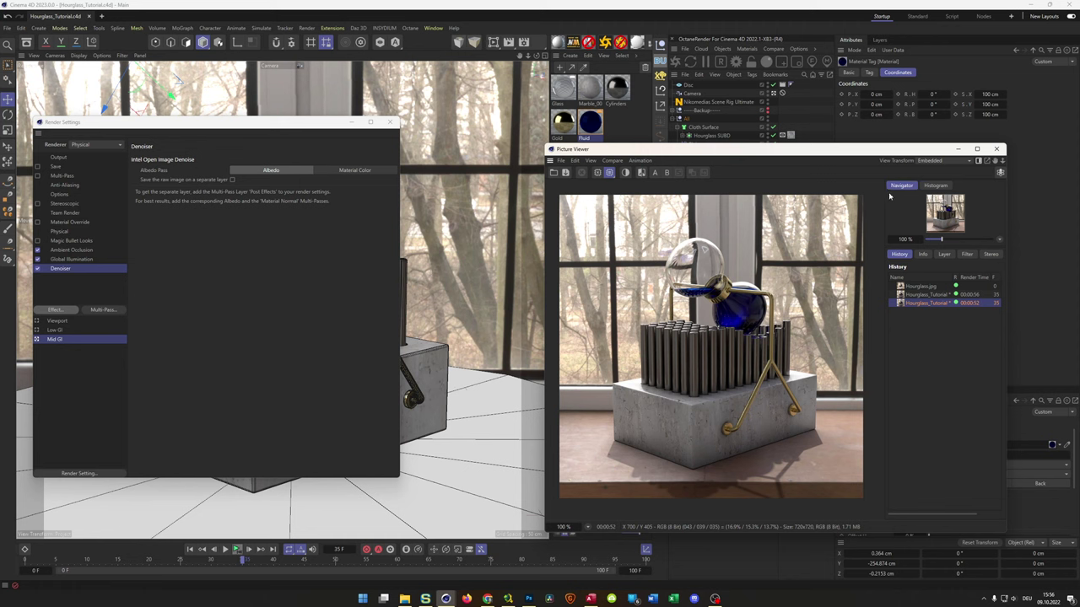
Close the Picture Viewer and the Render Settings windows.
left_click(996, 149)
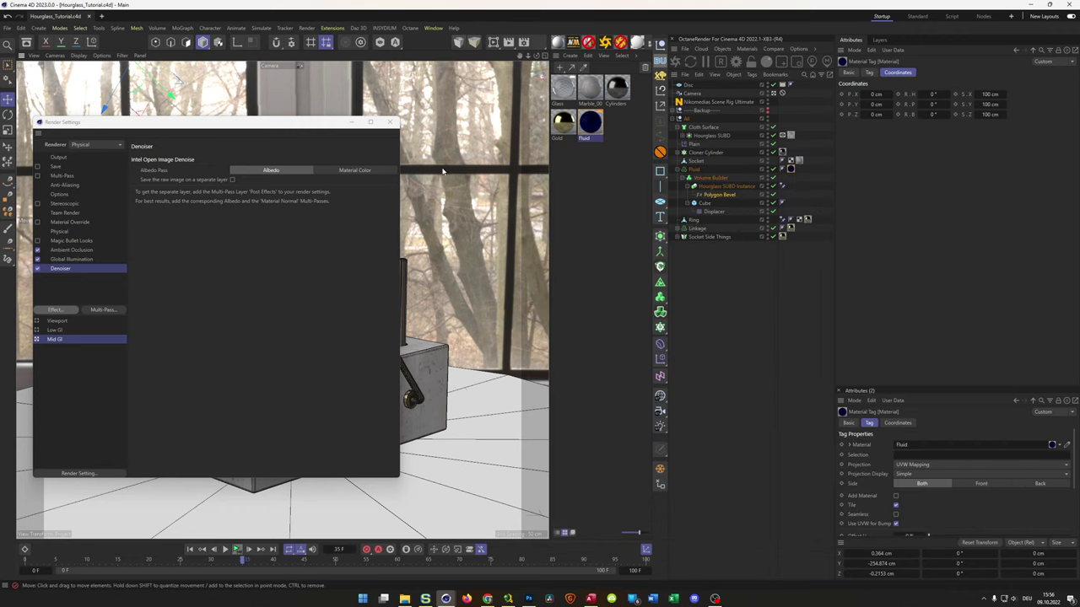
left_click(389, 123)
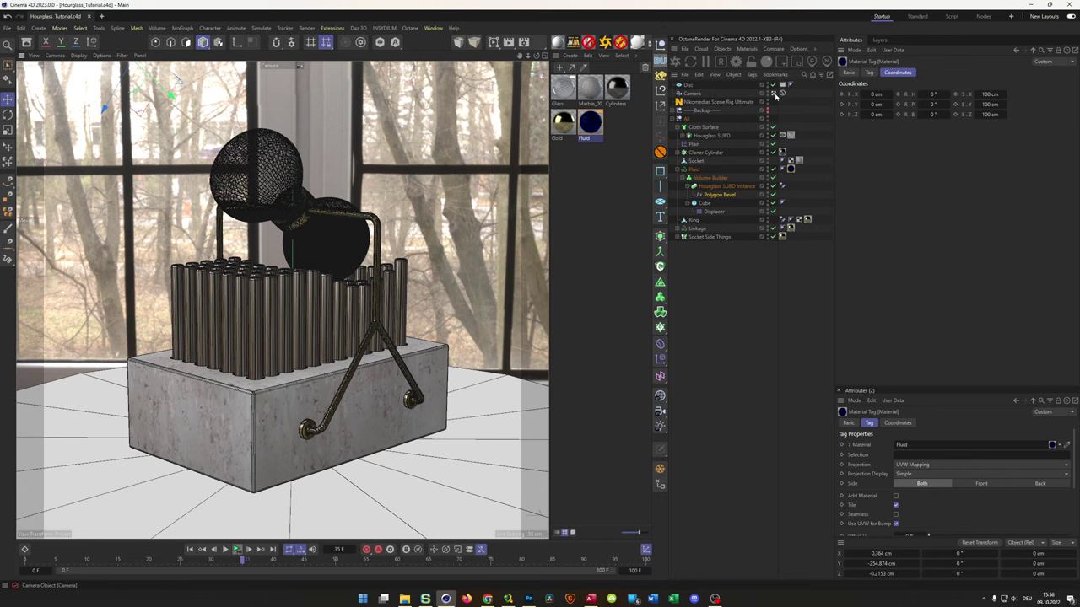
Leave the camera view and hide the Socket Side Things, Linkage and Ring objects.
left_click(774, 94)
left_click(775, 94)
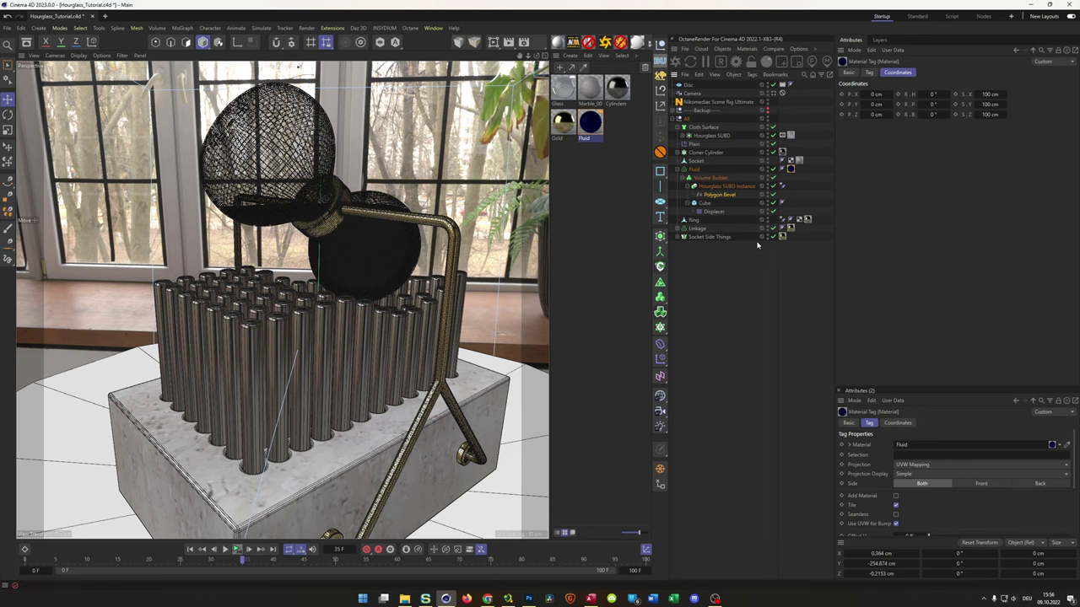
left_click(769, 237)
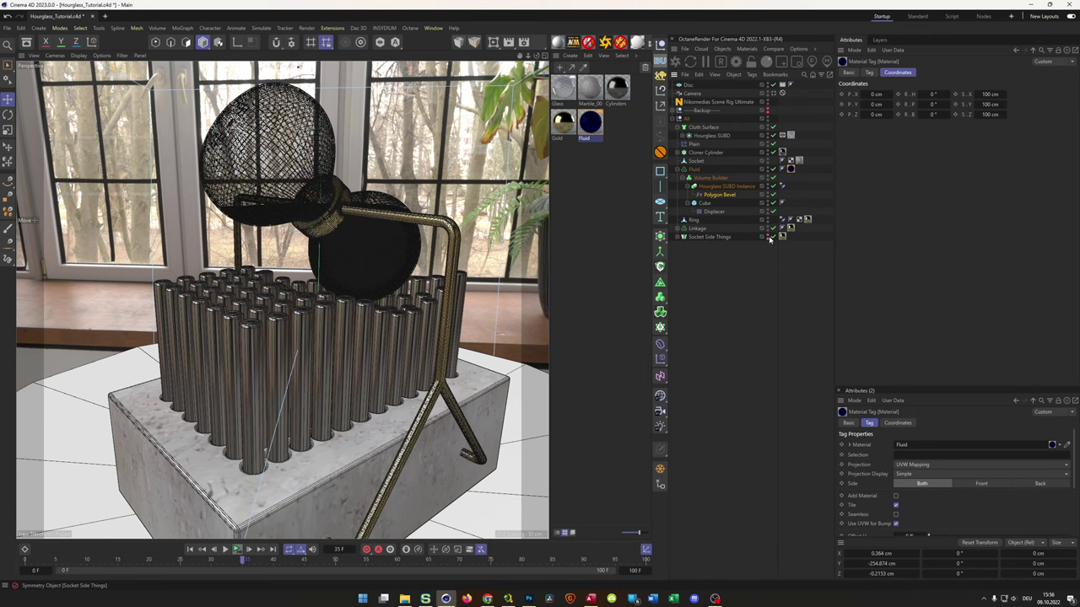
left_click(768, 229)
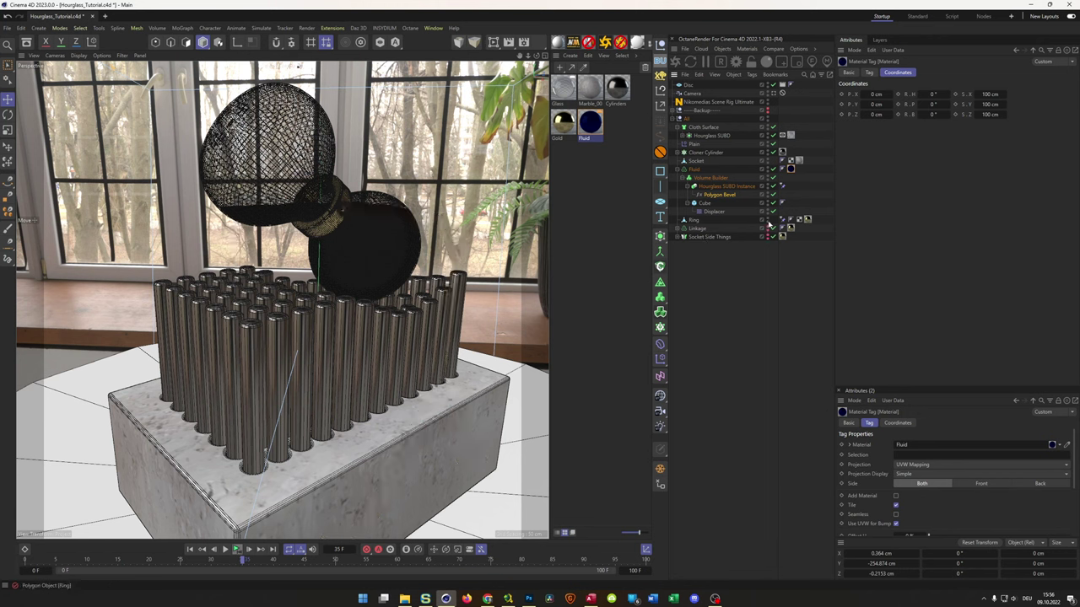
left_click(768, 221)
Hide the Fluid volume and the Cloner Cylinder metal rods.
left_click(683, 171)
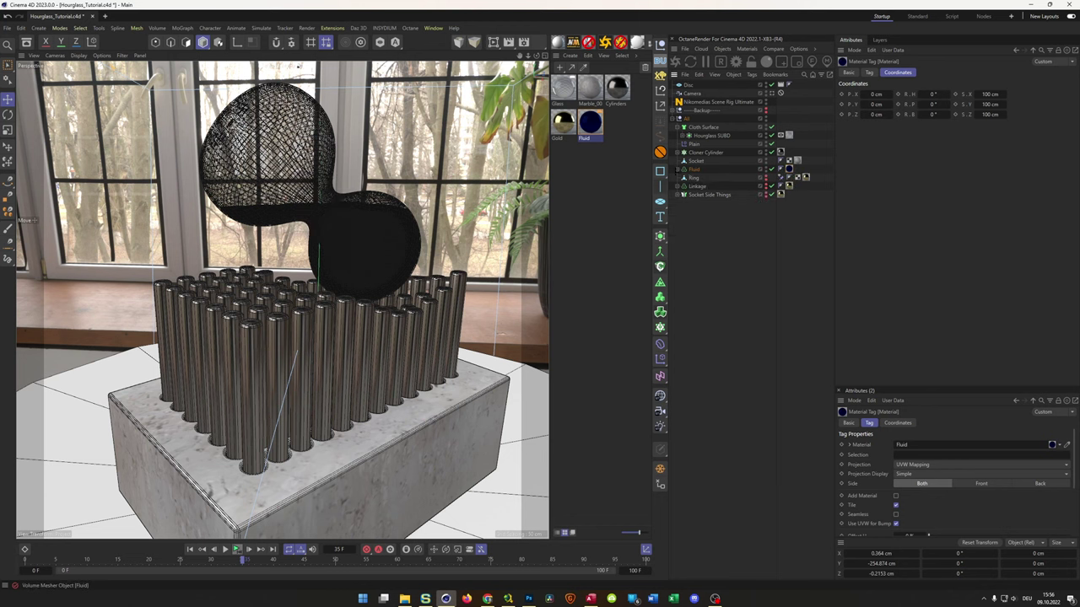
left_click(682, 171)
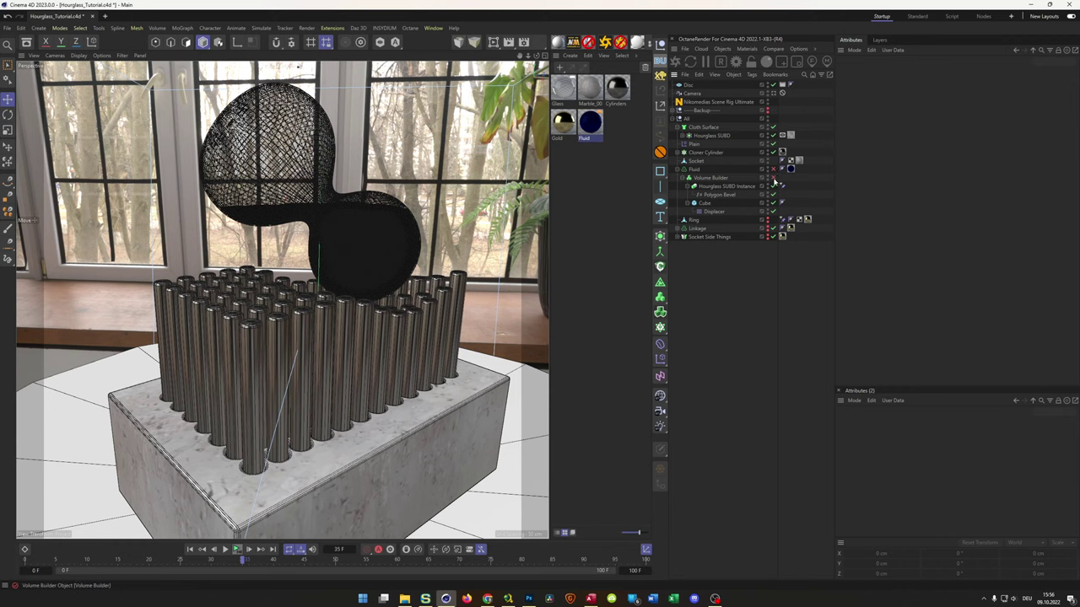
left_click(773, 170)
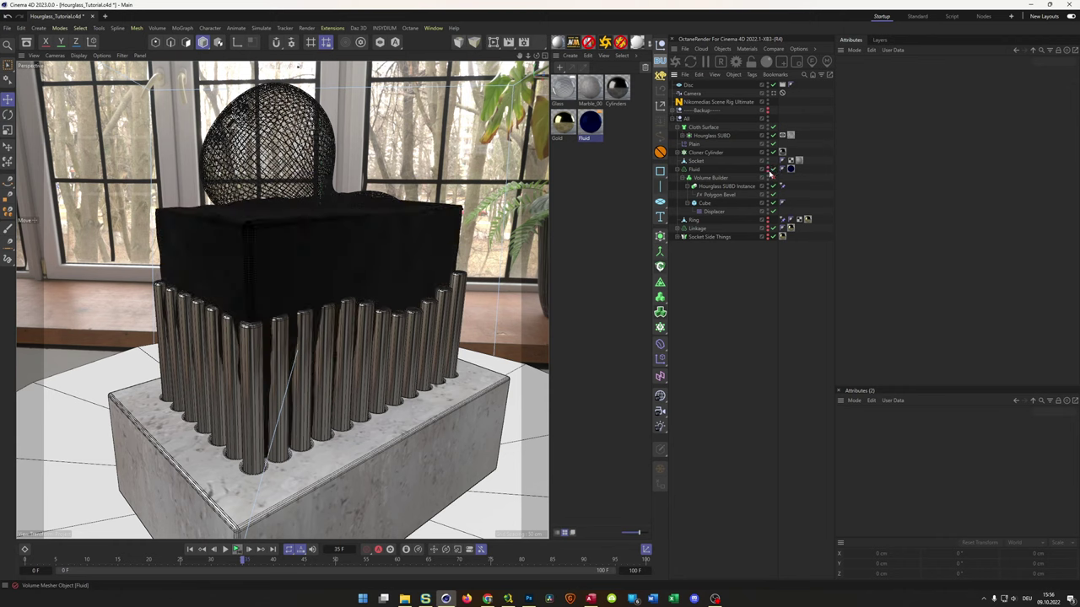
left_click(767, 171)
left_click(768, 152)
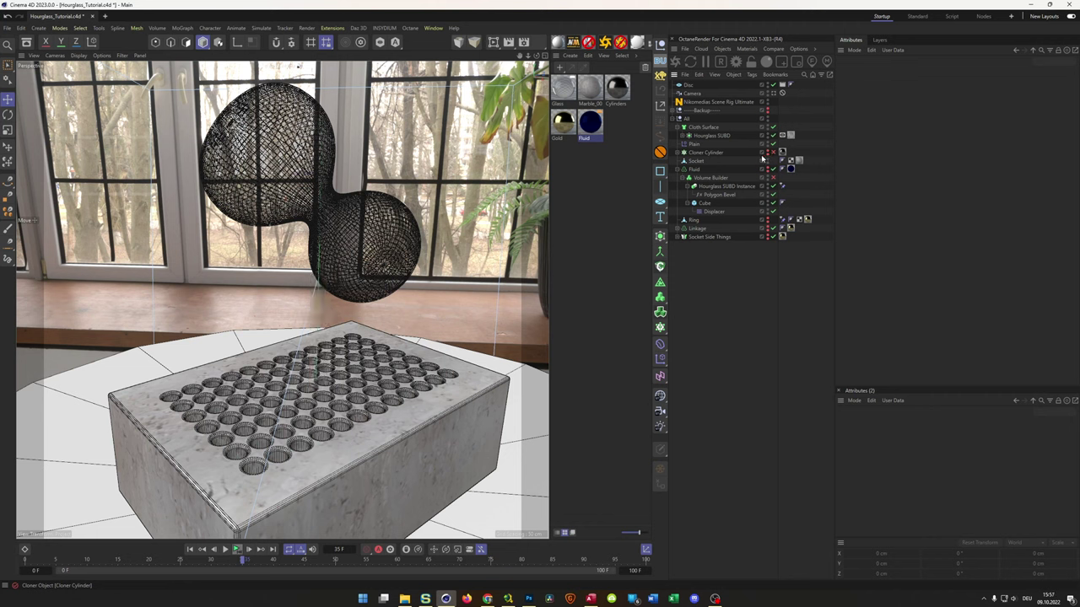
Hide the concrete Socket block and test-render the glass spheres in the viewport.
left_click(767, 159)
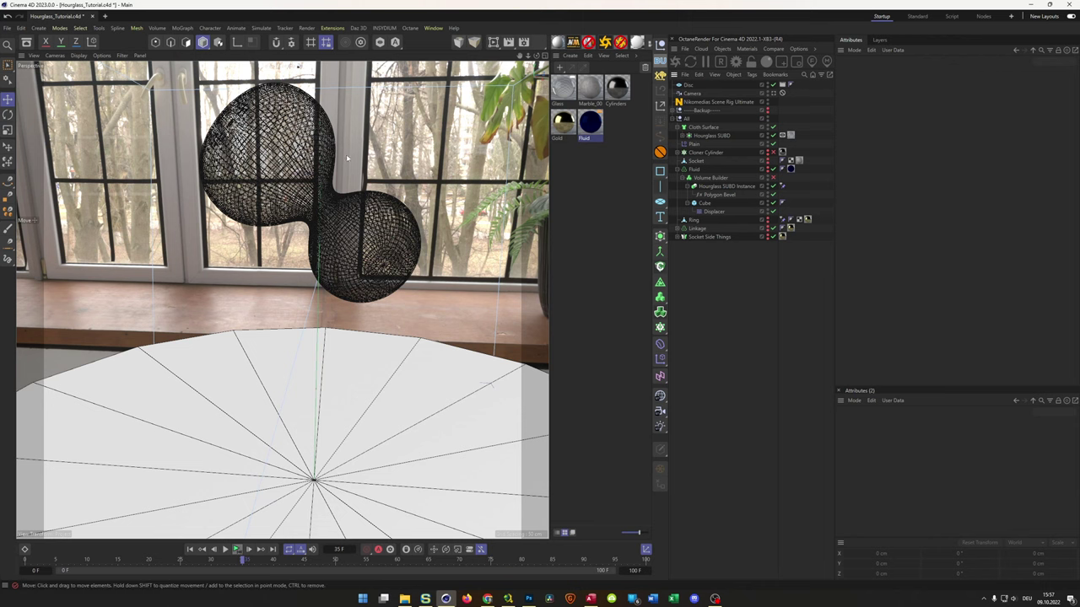
left_click_drag(319, 139, 253, 195, "alt")
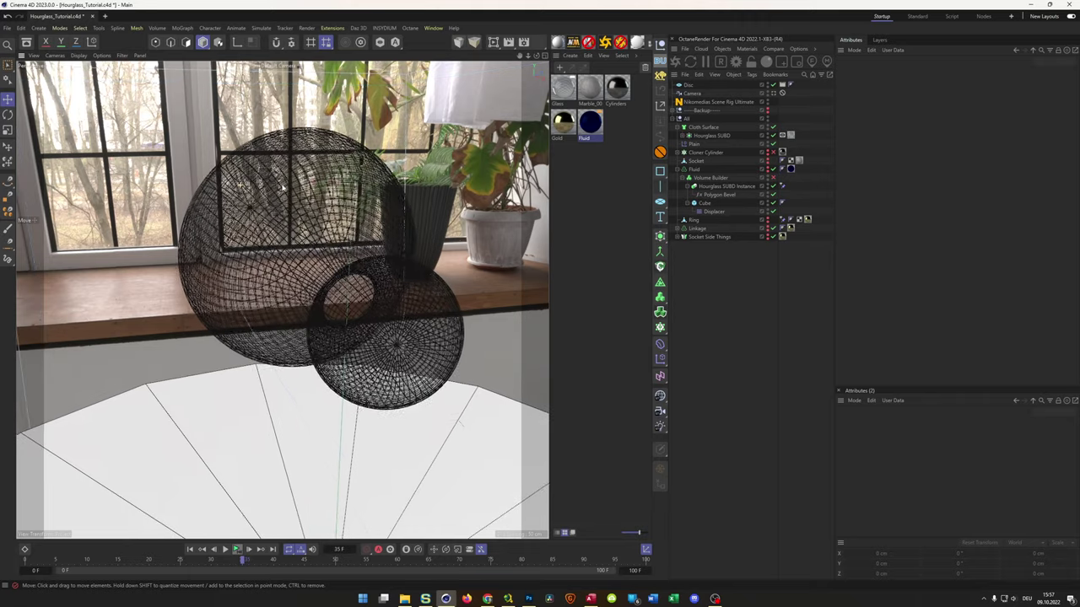
left_click(493, 42)
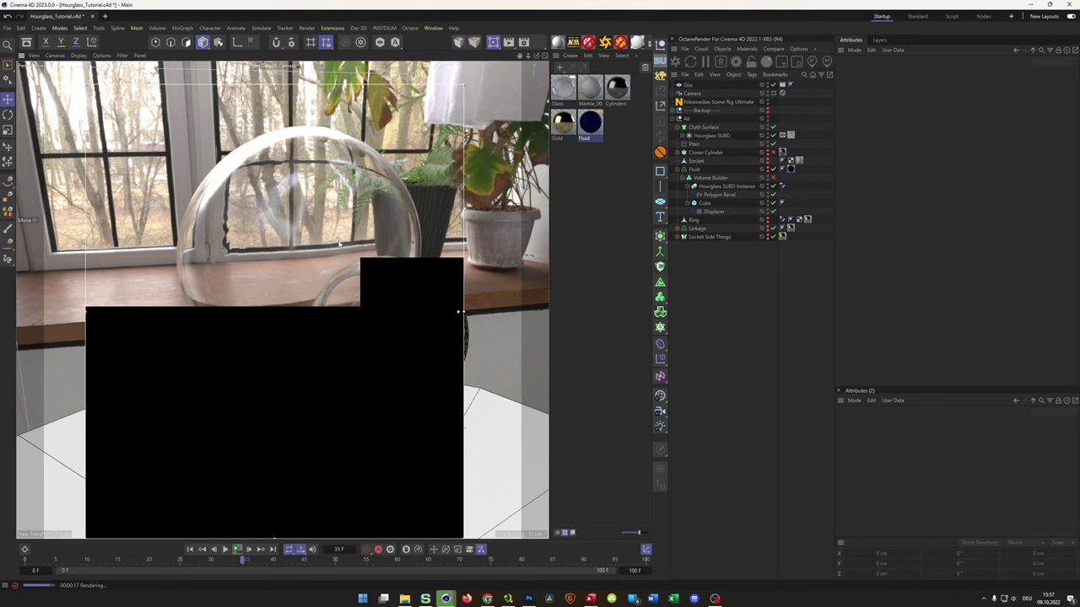
left_click(704, 126)
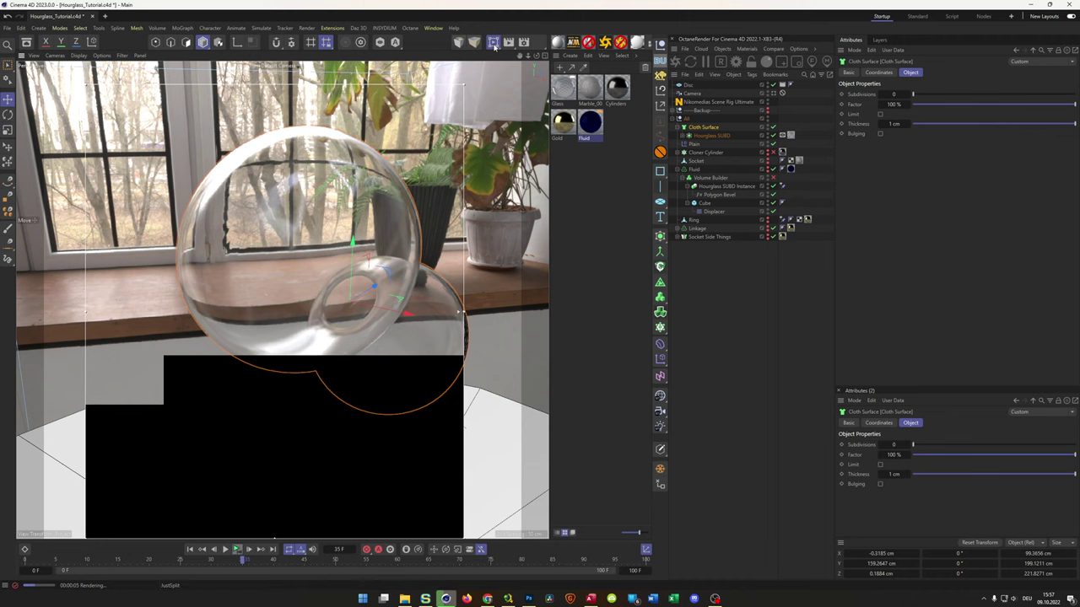
left_click(494, 43)
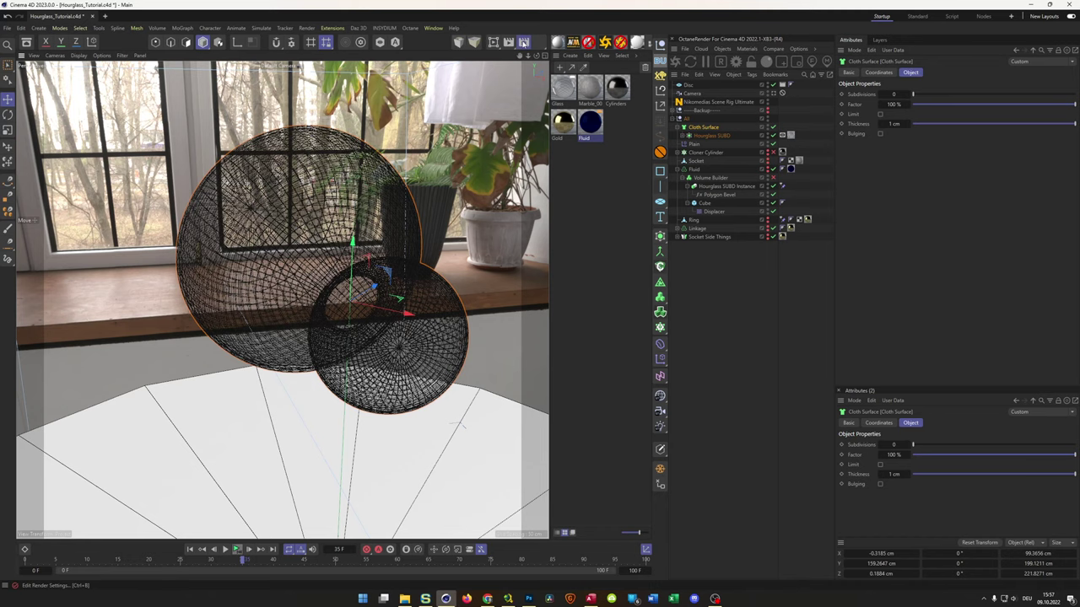
Switch the render settings to the Low GI preset.
left_click(523, 42)
left_click(529, 244)
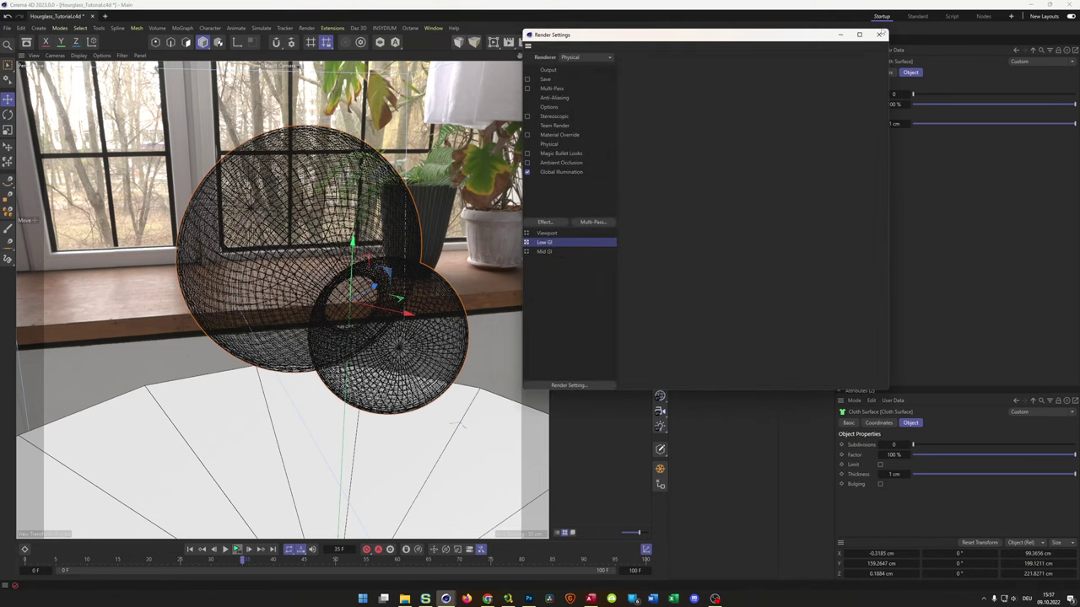
left_click(878, 35)
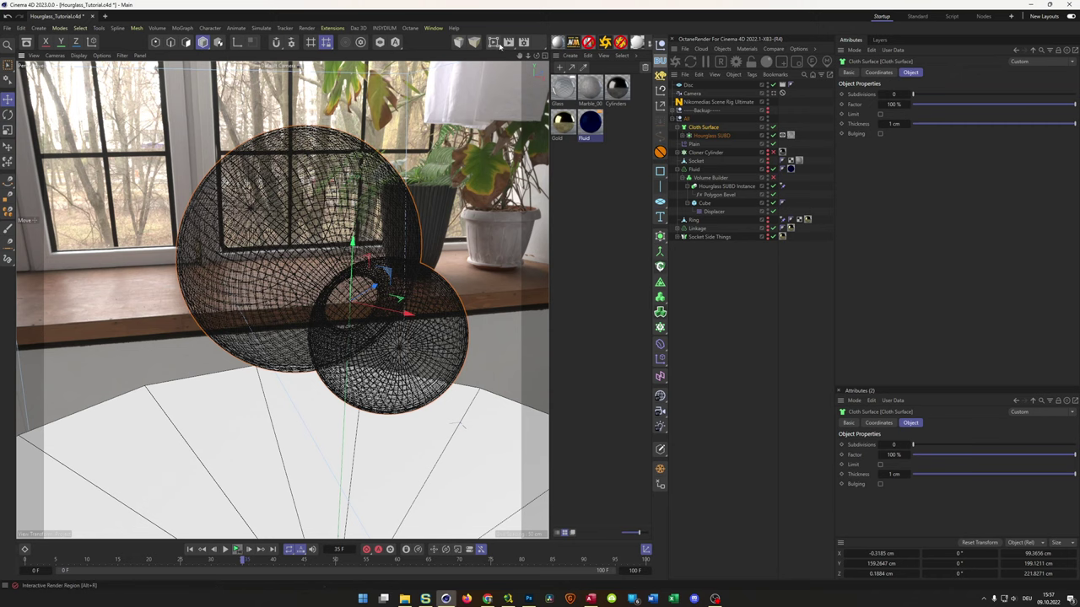
Enable the Interactive Render Region and orbit closer to the glass spheres.
left_click(495, 43)
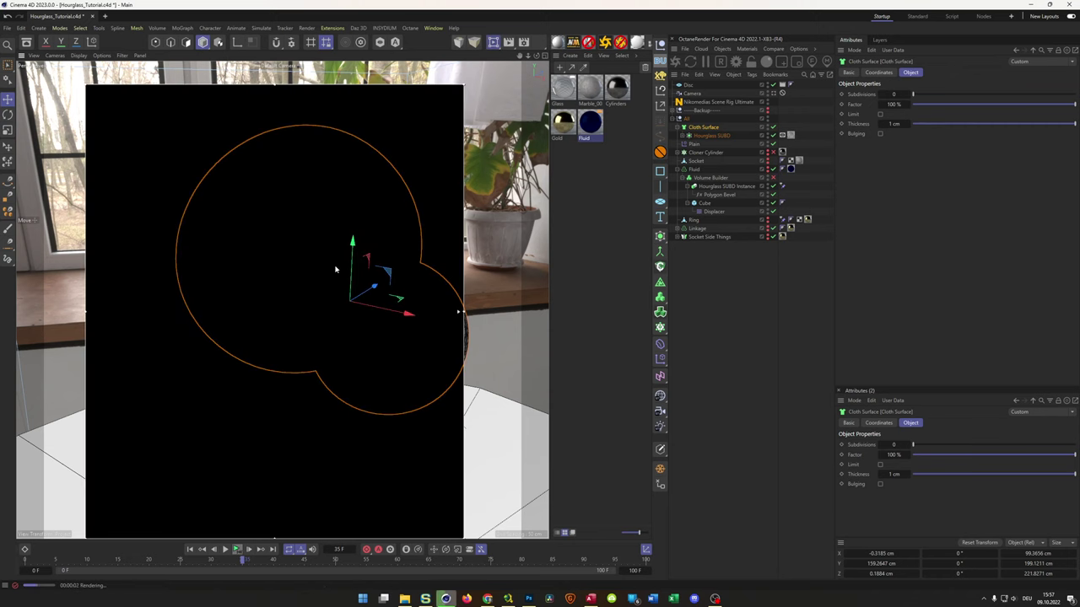
left_click_drag(336, 270, 394, 273, "alt")
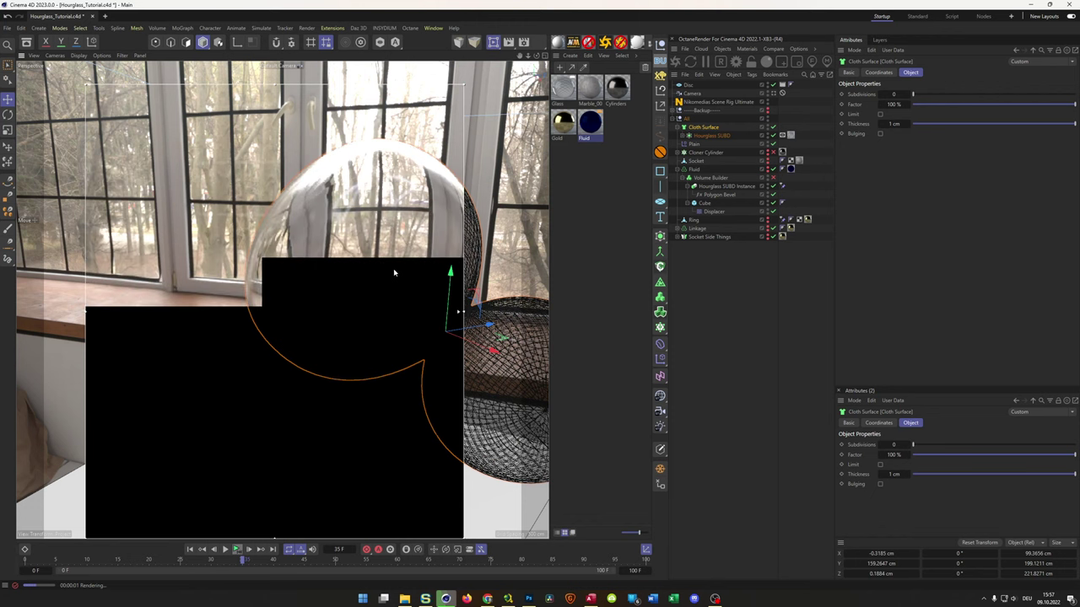
left_click_drag(313, 234, 334, 243, "alt")
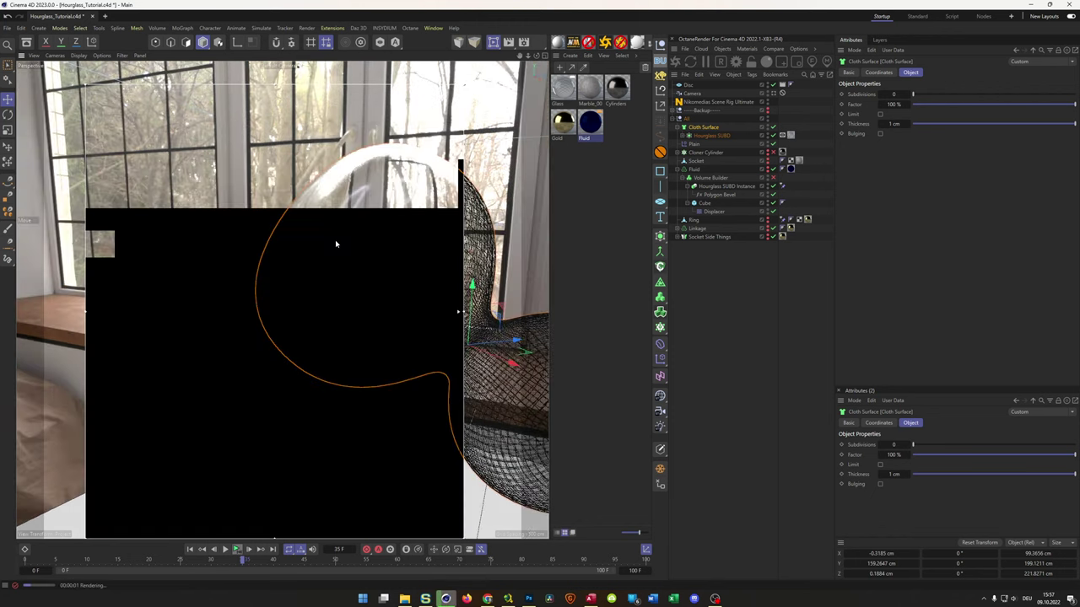
Disable Cloth Surface, toggle Hourglass SUBD off and back on, then stop the render region.
left_click(774, 127)
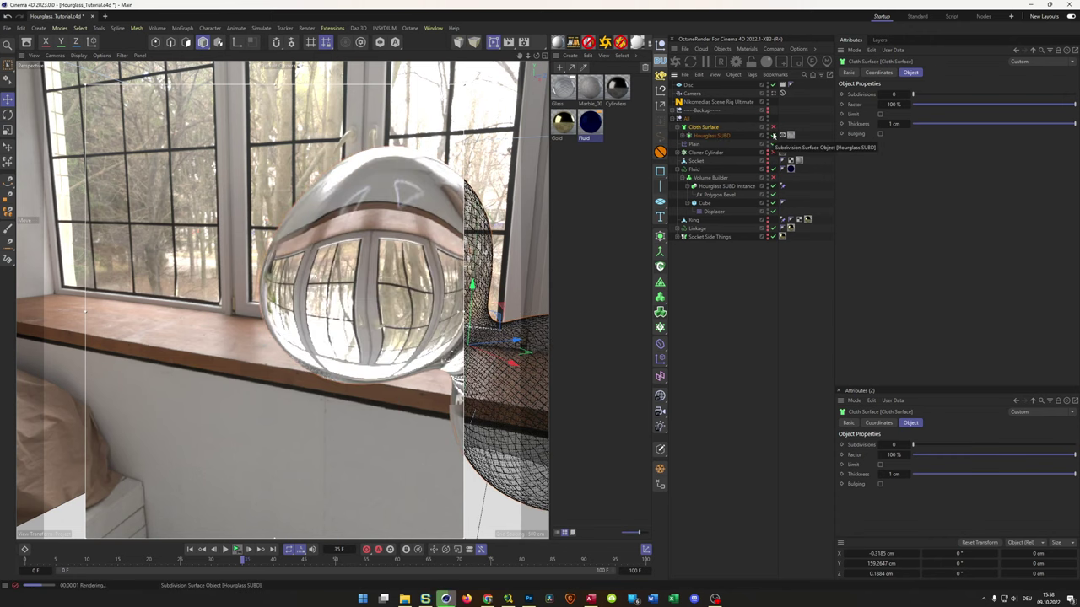
left_click_drag(392, 242, 331, 232, "alt")
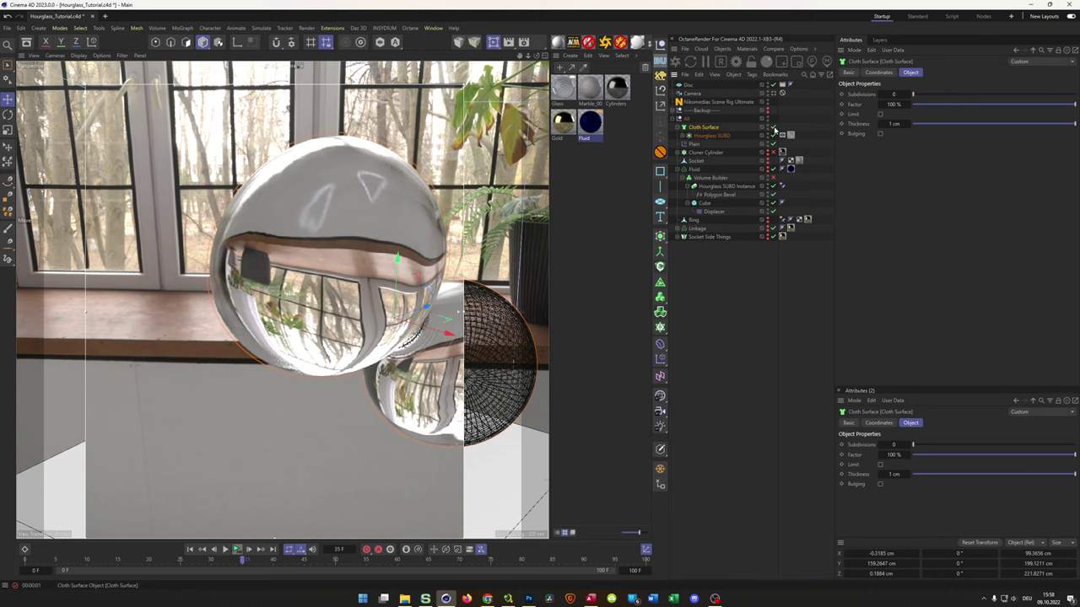
left_click(774, 135)
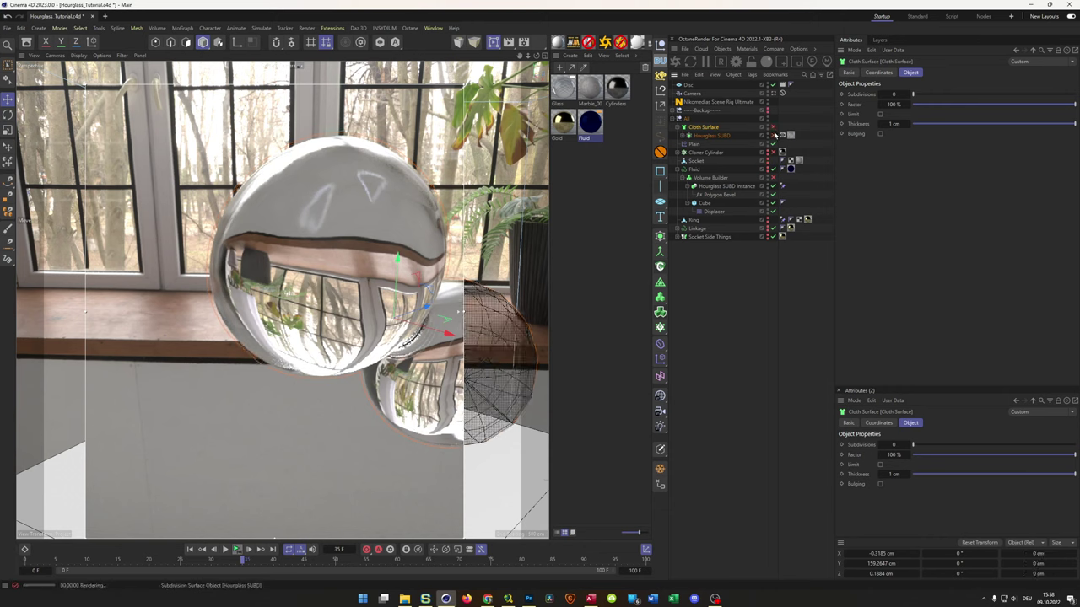
left_click(775, 135)
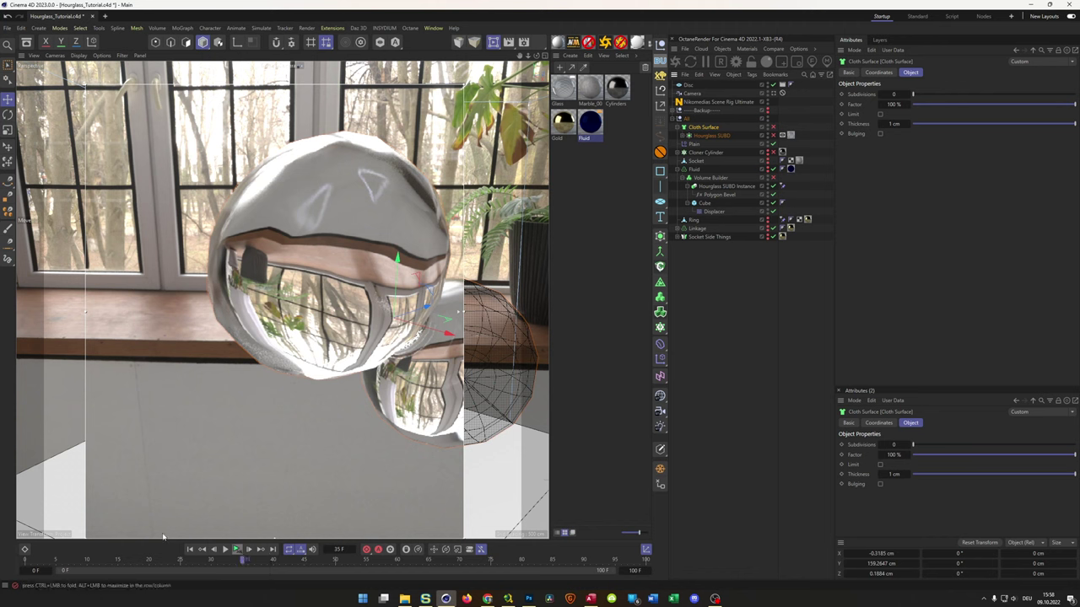
left_click(715, 599)
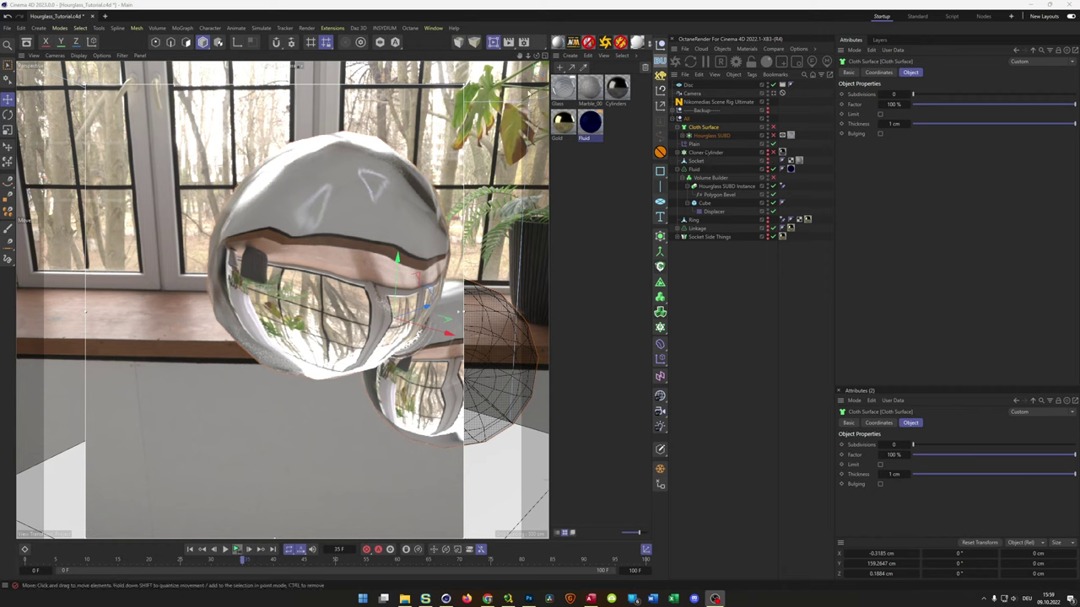
left_click(492, 43)
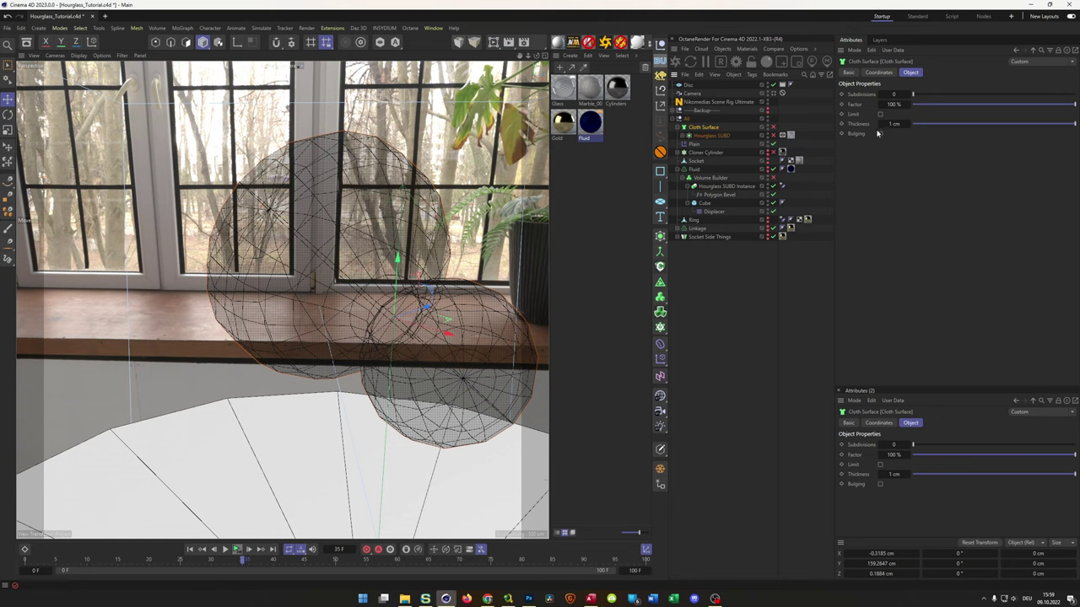
Expand Hourglass SUBD and select the Hourglass cylinder inside it.
left_click(848, 72)
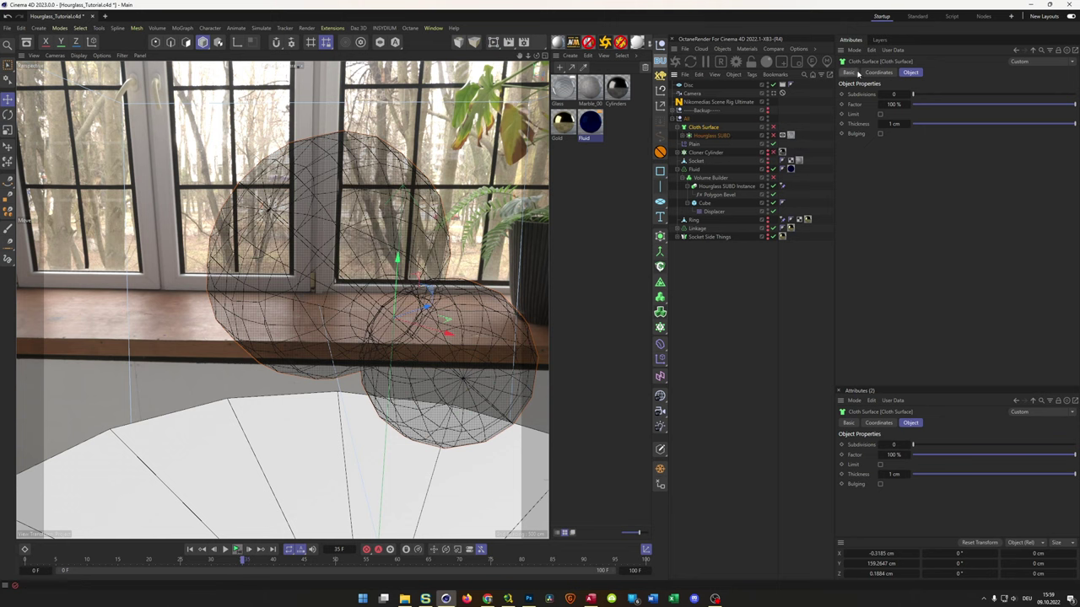
left_click(727, 136)
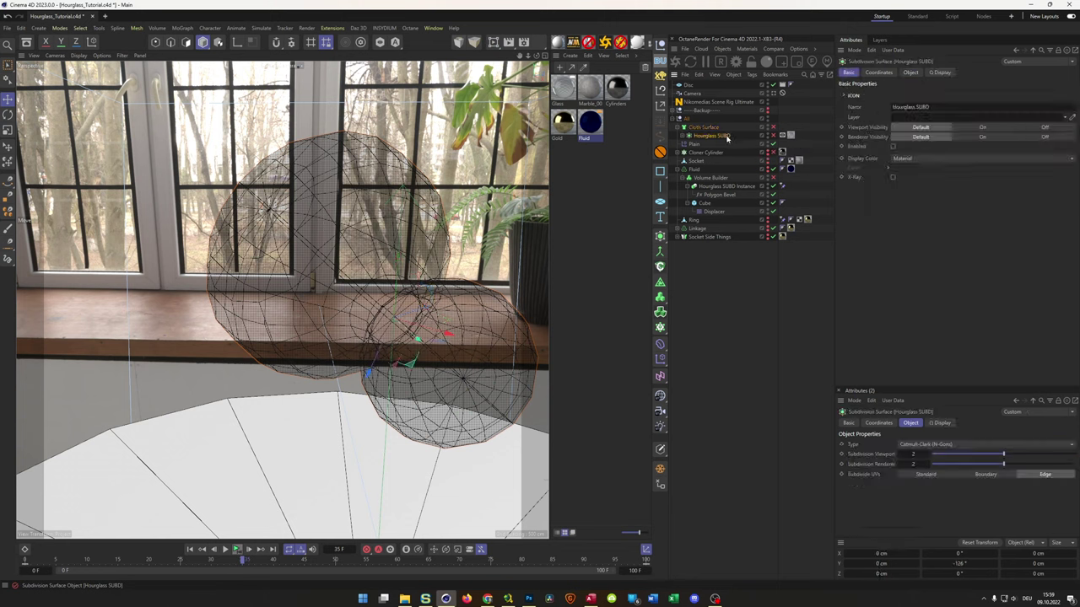
left_click(689, 136)
left_click(697, 144)
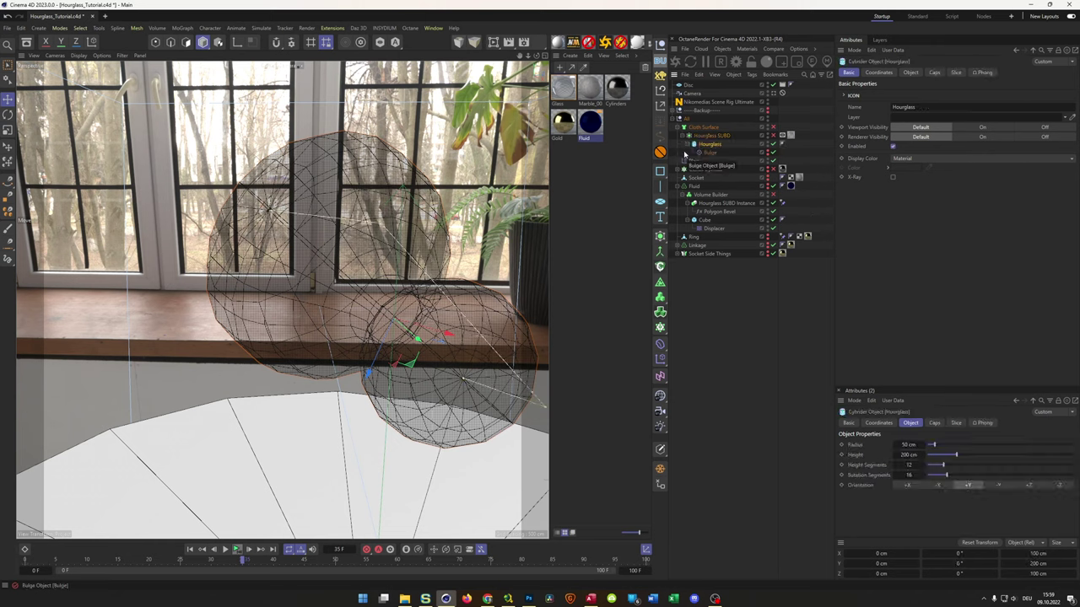
left_click(780, 144)
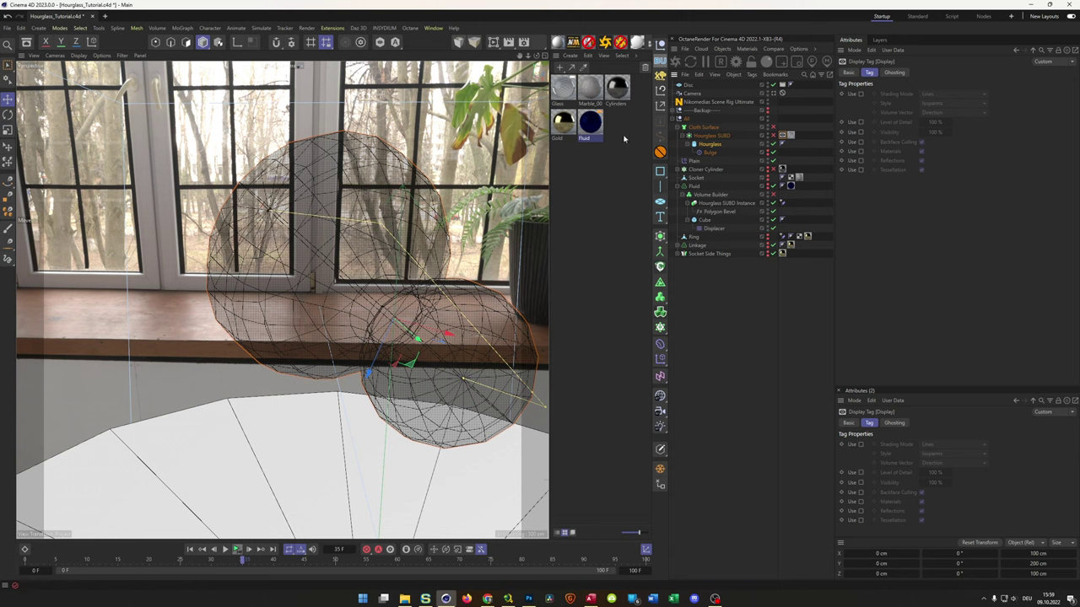
Switch the viewport to Gouraud Shading (Lines), orbit close, and reopen the previous render.
key("n")
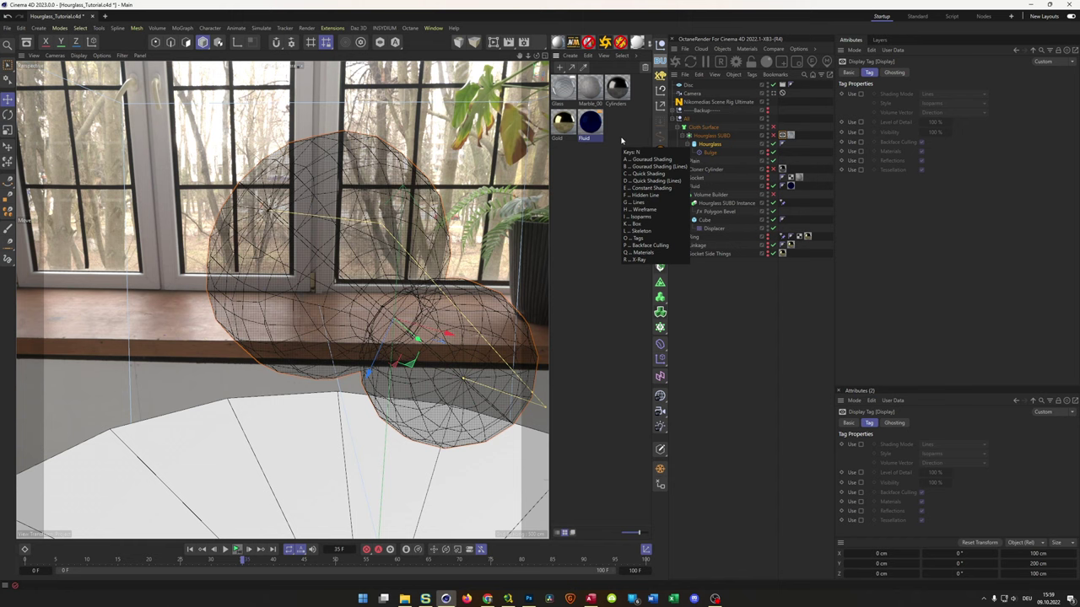
key("b")
mouse_move(340, 241)
left_mouse_down("alt")
mouse_move(302, 242)
mouse_move(333, 259)
left_mouse_up("alt")
scroll(300, 244, "up", 5)
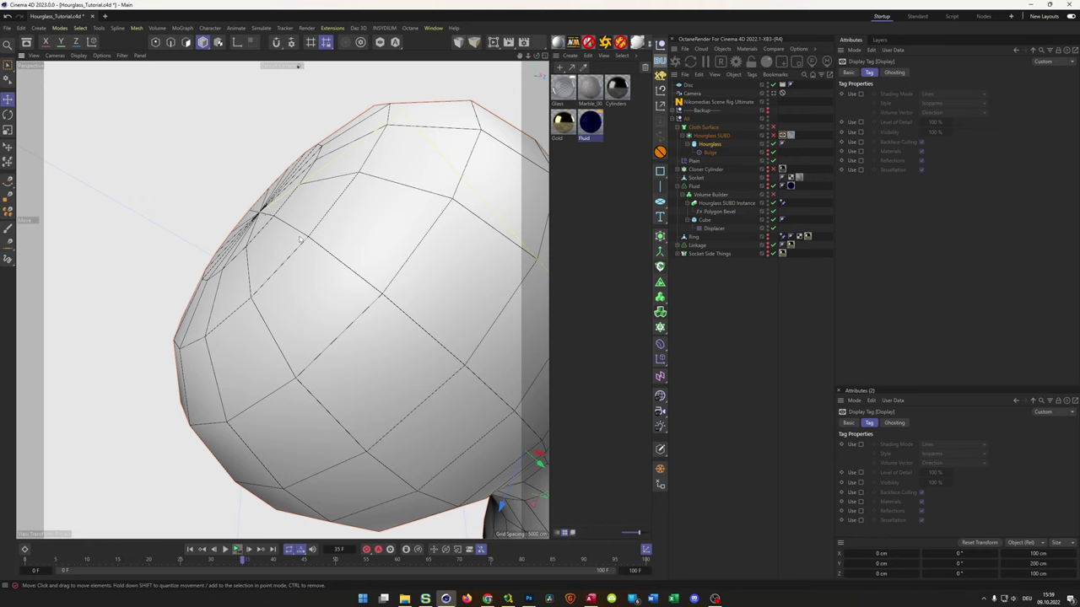
left_click_drag(277, 220, 244, 236, "alt")
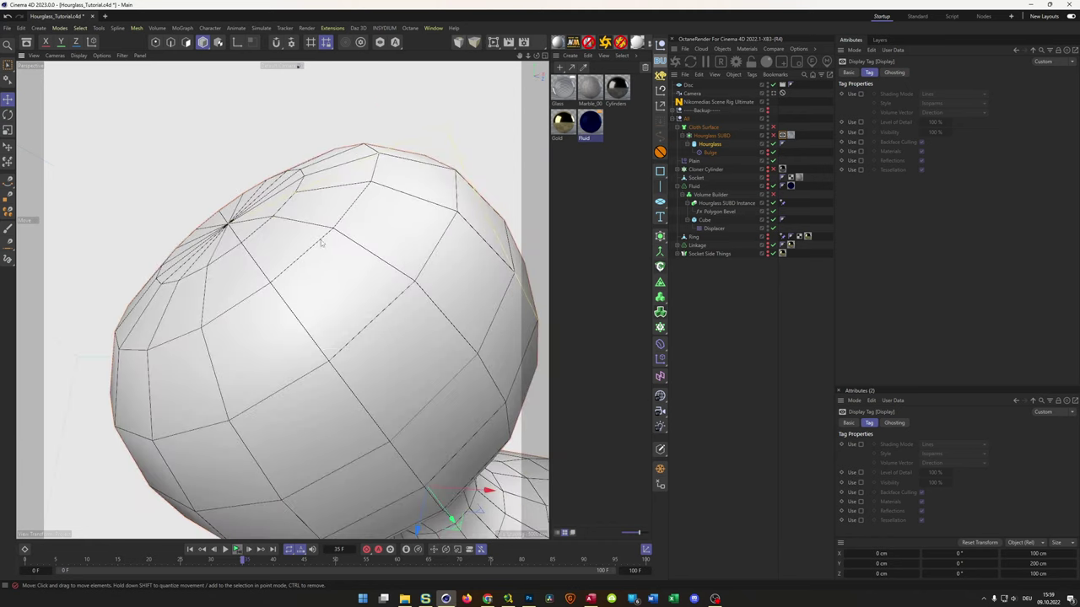
key("shift+r")
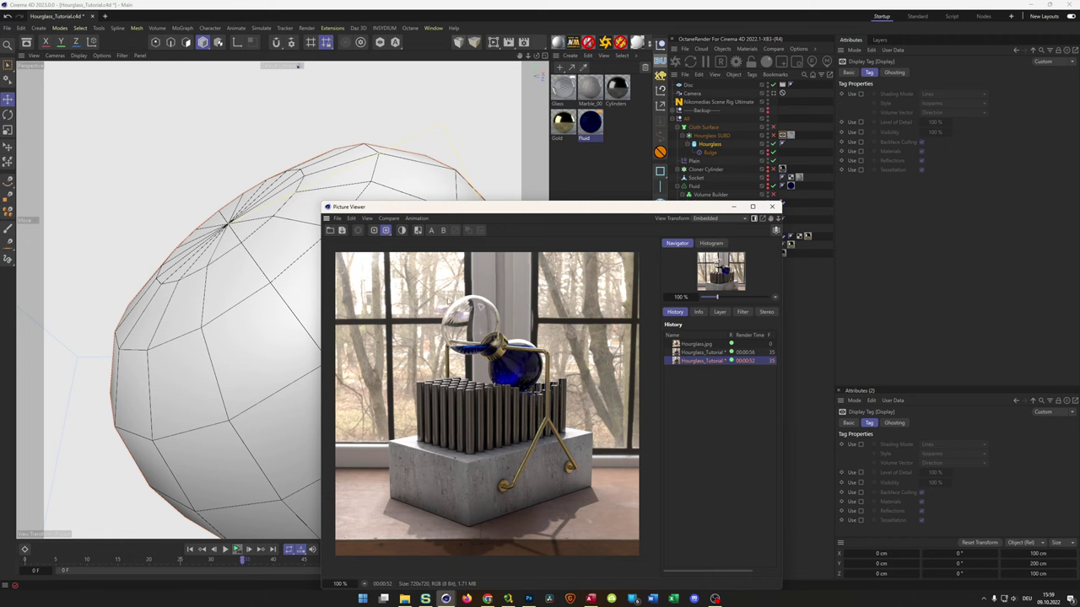
Zoom the Picture Viewer to 276.7% on the glass sphere, then close it.
scroll(449, 301, "up", 3)
scroll(449, 364, "up", 3)
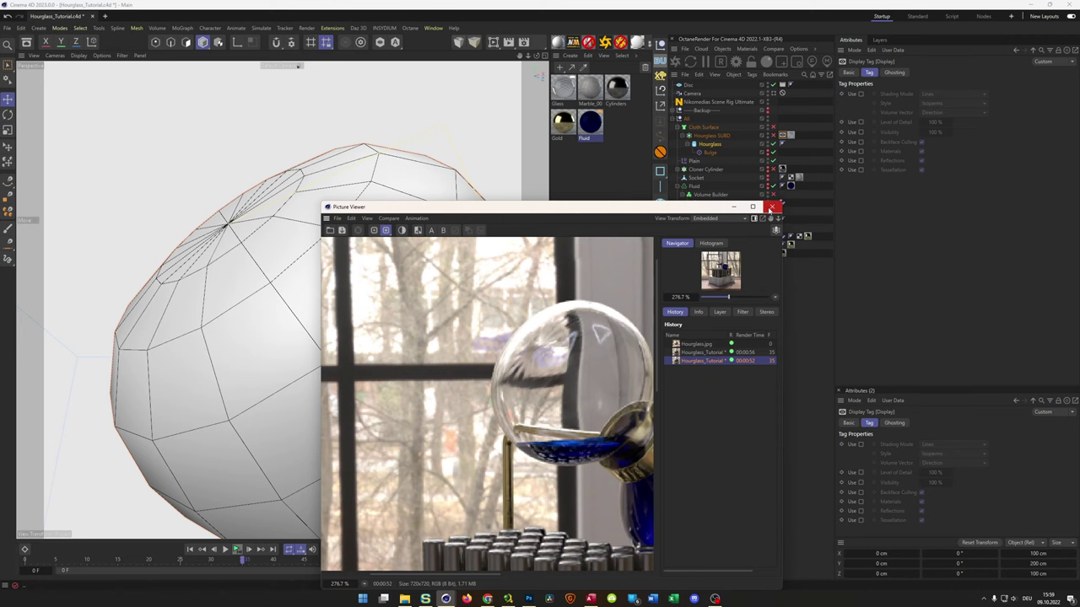
left_click(771, 206)
left_click_drag(354, 278, 276, 304, "alt")
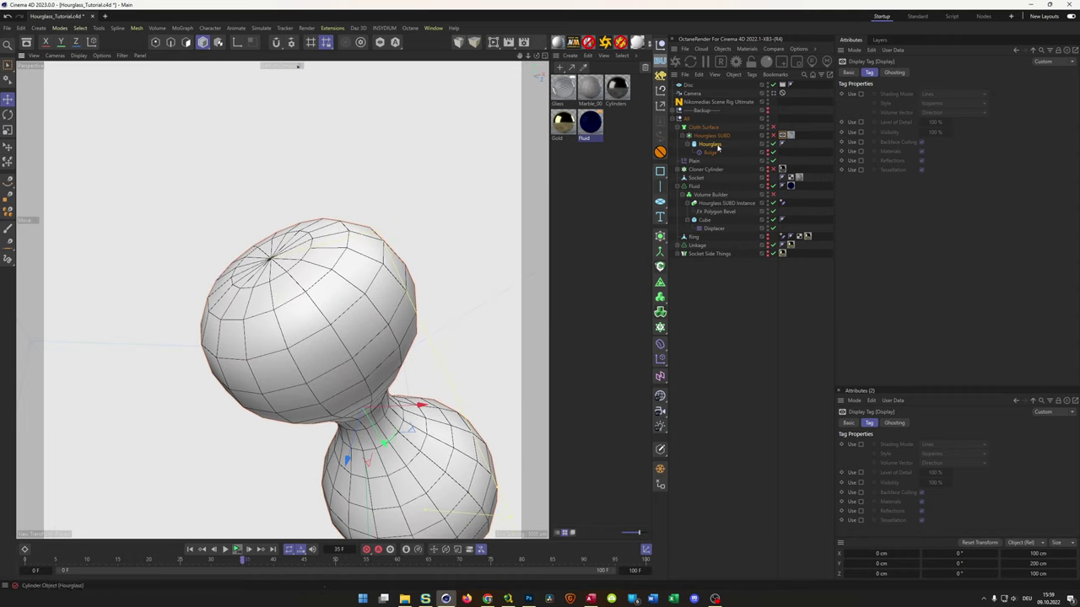
Select the Hourglass cylinder (50 cm radius, 200 cm height) and frame its upper bulb.
left_click(711, 146)
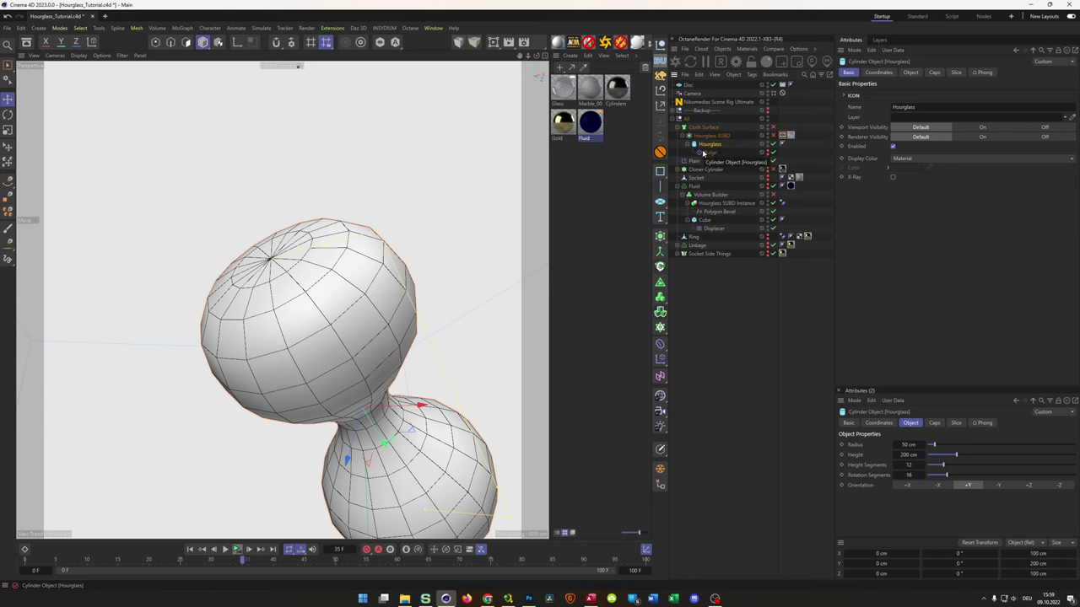
left_click(197, 549)
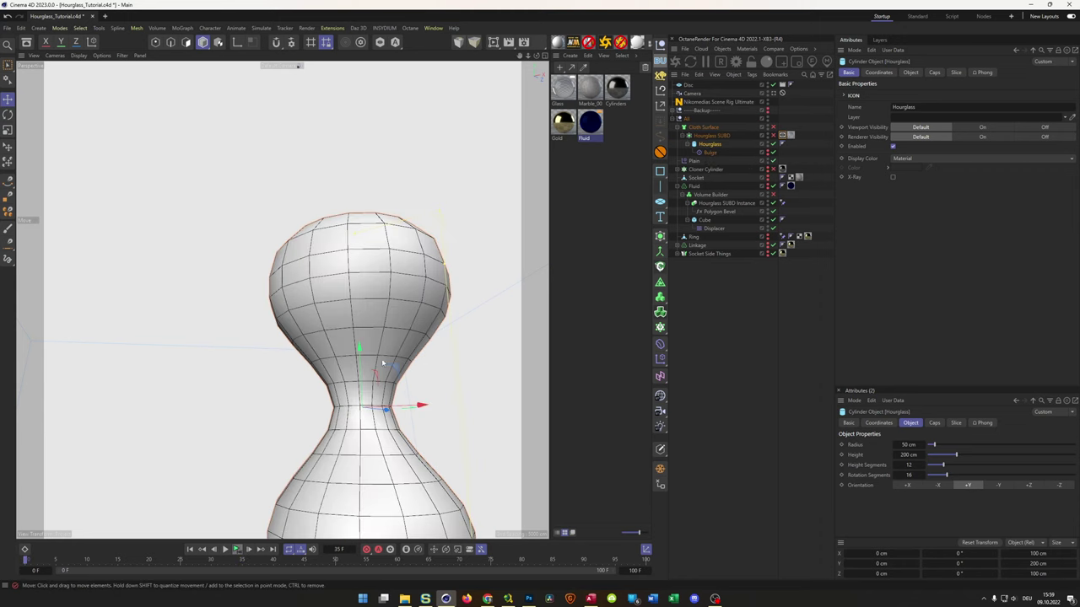
scroll(272, 361, "up", 4)
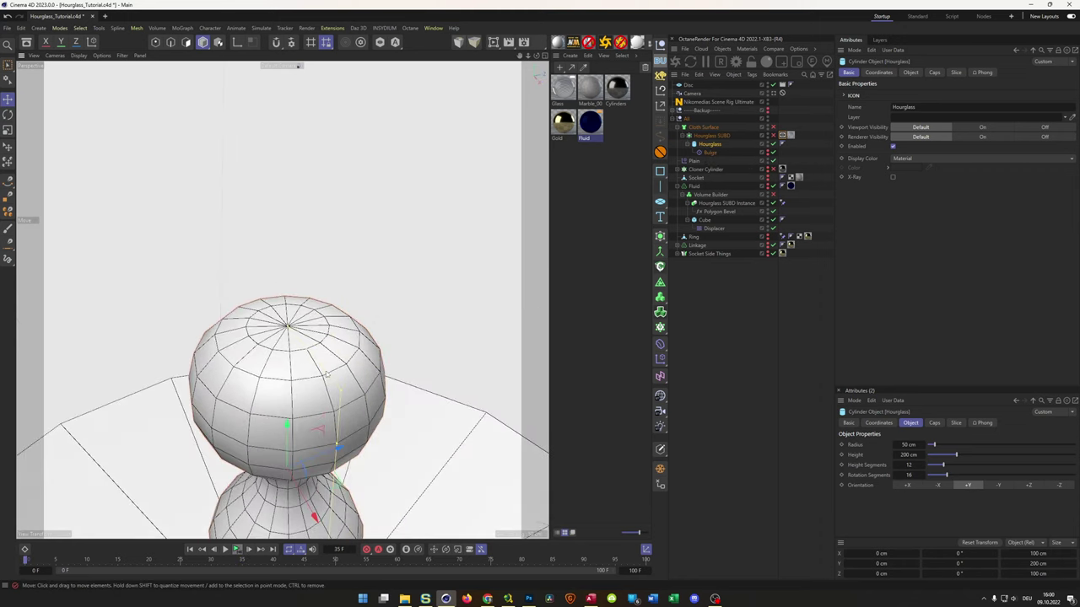
left_click_drag(313, 354, 296, 300, "alt")
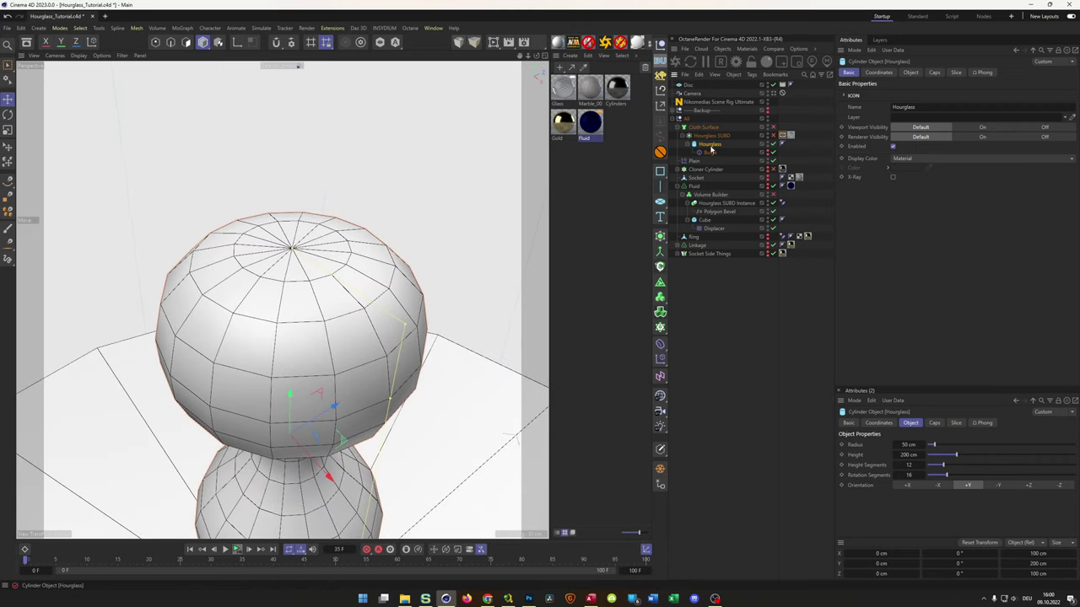
Add a Remesh over Hourglass with Symmetric X, Y, Z, 0% adaptiveness and Auto hard edges.
left_click(661, 288, "alt")
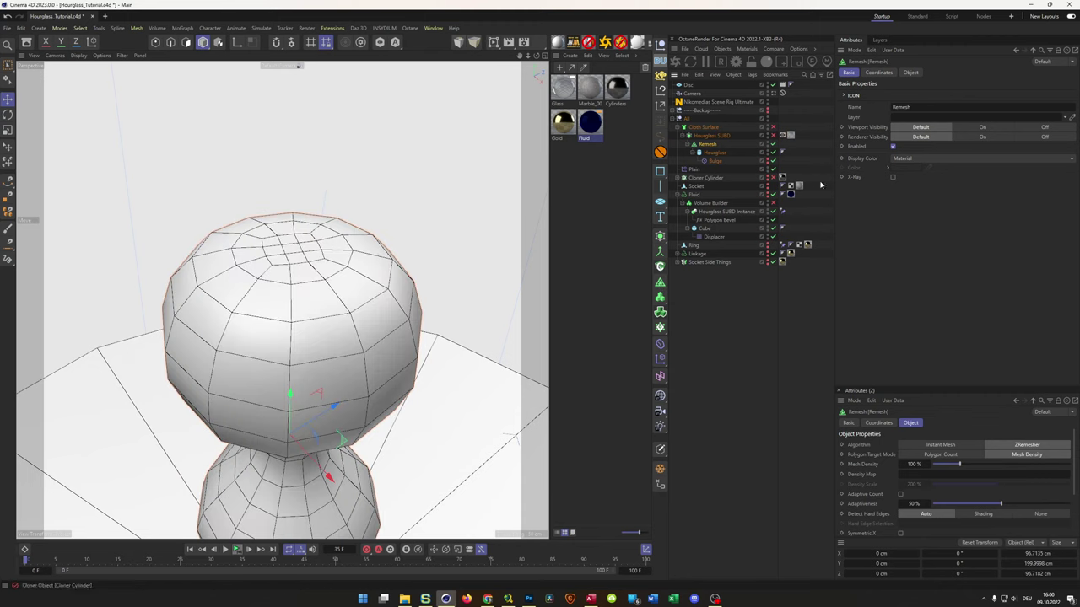
left_click(907, 72)
left_click(900, 183)
left_click(900, 191)
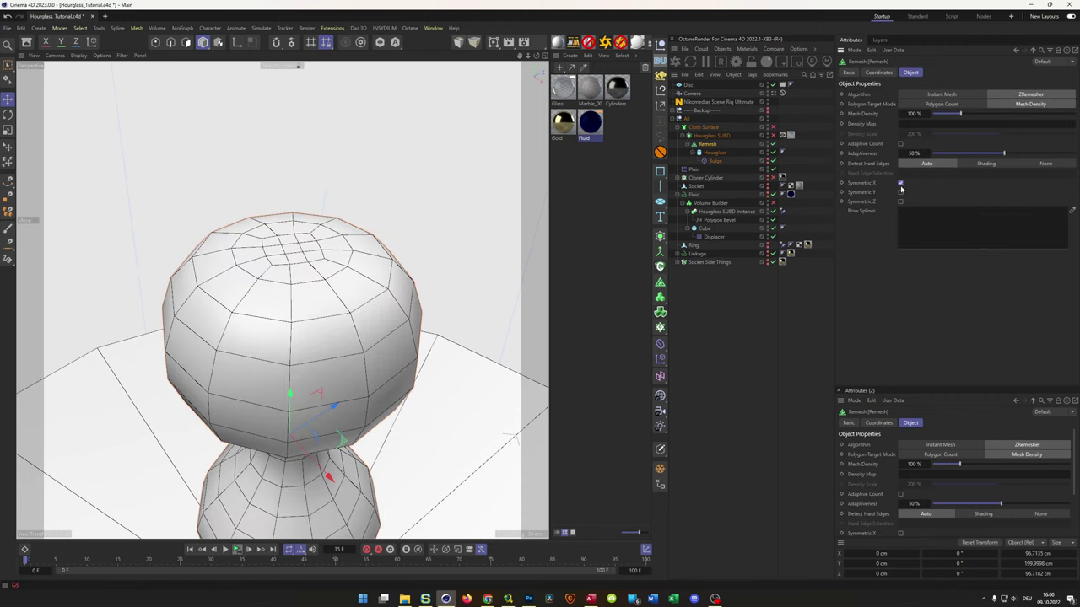
left_click(900, 201)
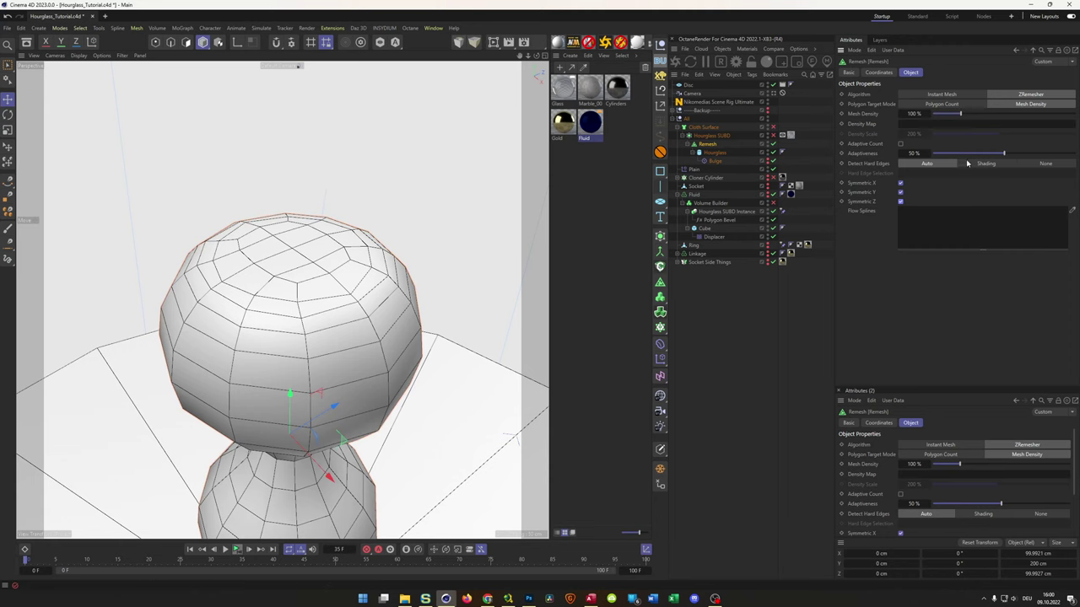
left_click_drag(981, 156, 902, 157)
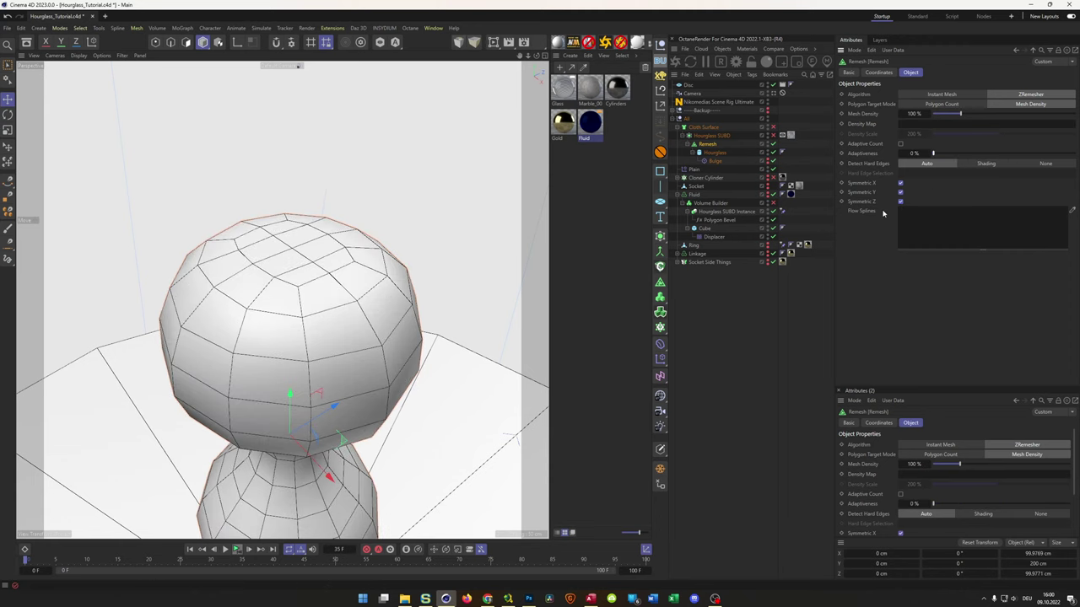
mouse_move(287, 253)
left_mouse_down("alt")
mouse_move(303, 261)
mouse_move(282, 252)
left_mouse_up("alt")
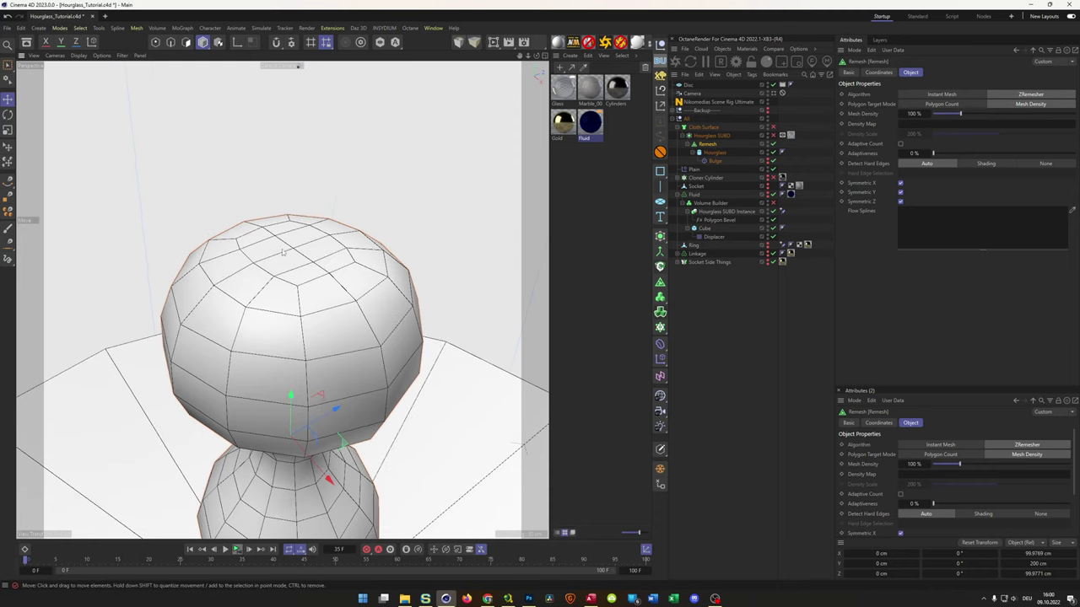
left_click(993, 169)
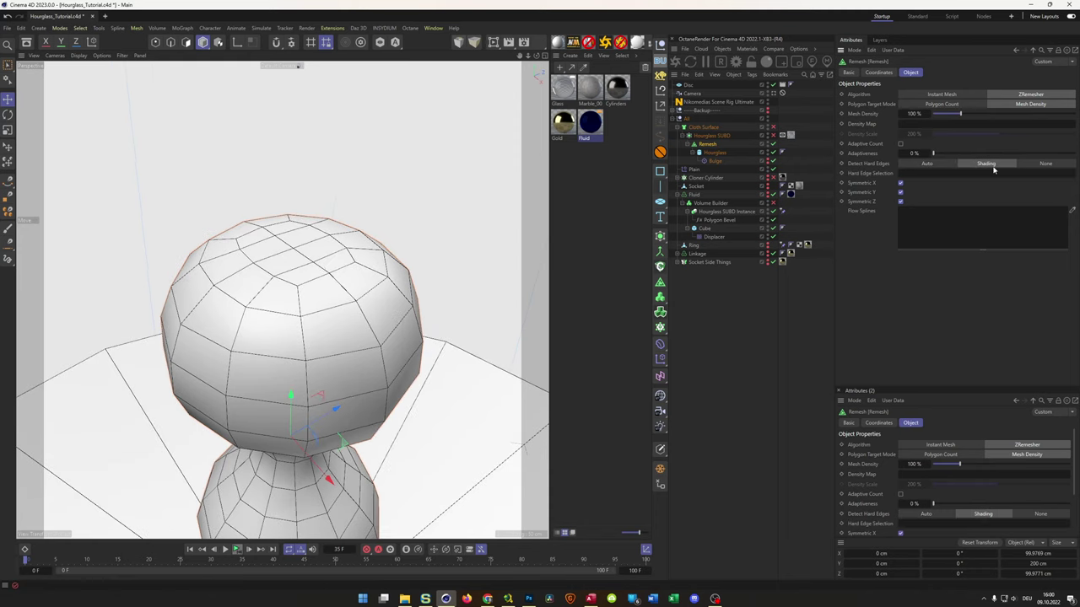
left_click(927, 164)
mouse_move(290, 257)
left_mouse_down("alt")
mouse_move(276, 253)
mouse_move(270, 226)
mouse_move(278, 363)
mouse_move(285, 291)
left_mouse_up("alt")
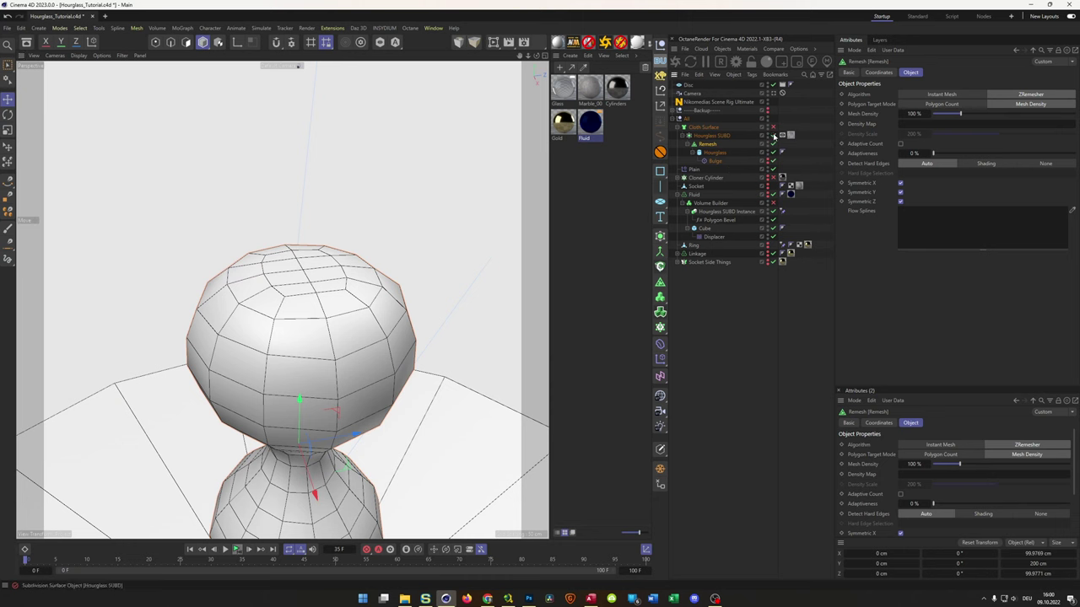
Re-enable Cloth Surface, switch to the scene camera and reopen the previous render.
left_click(773, 126)
left_click_drag(270, 325, 267, 273, "alt")
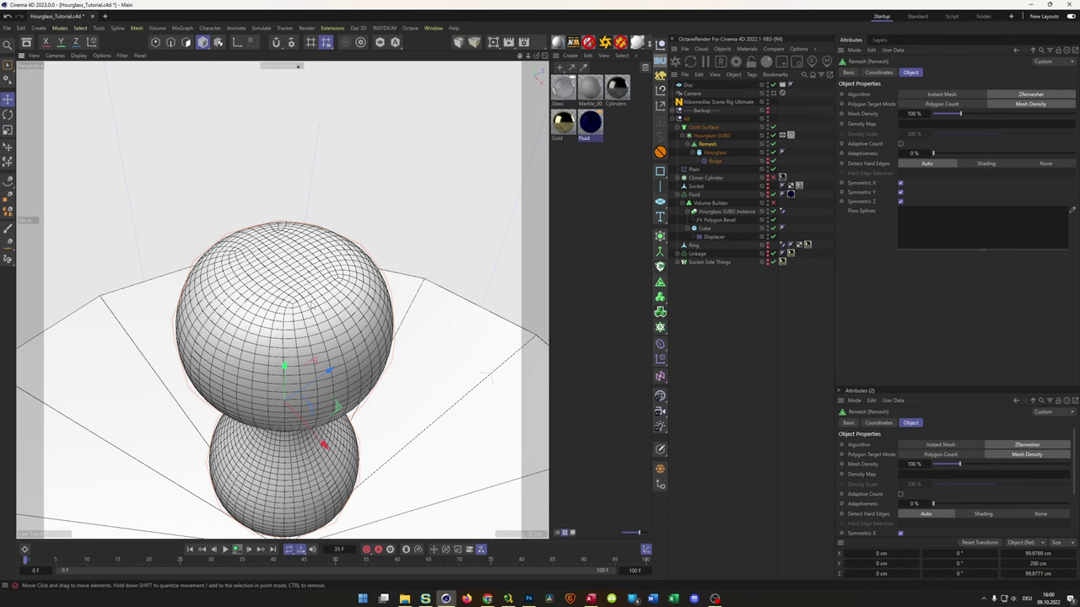
left_click(773, 93)
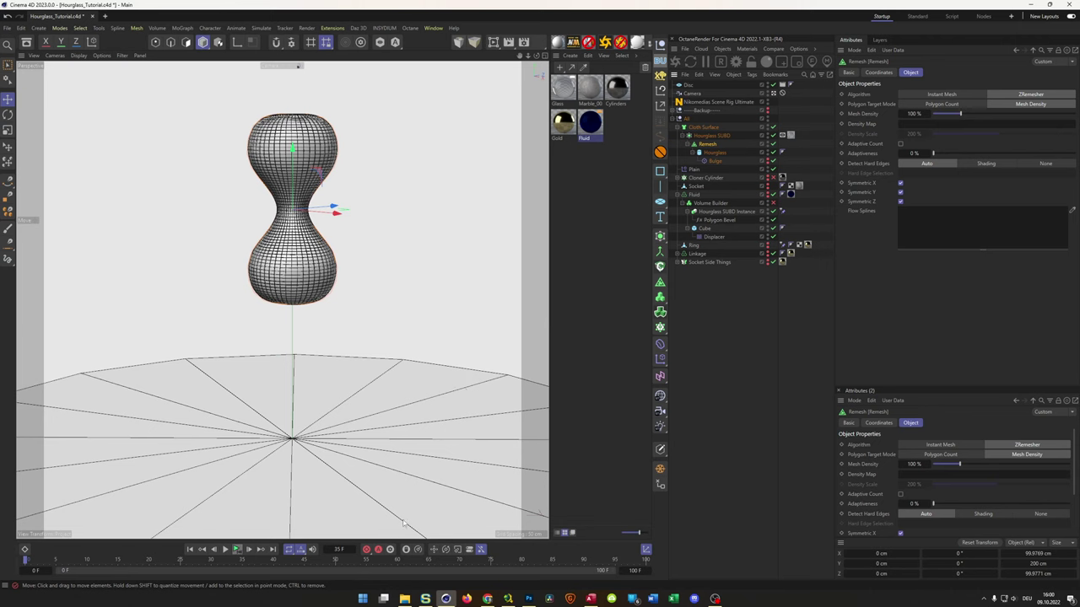
key("shift+F6")
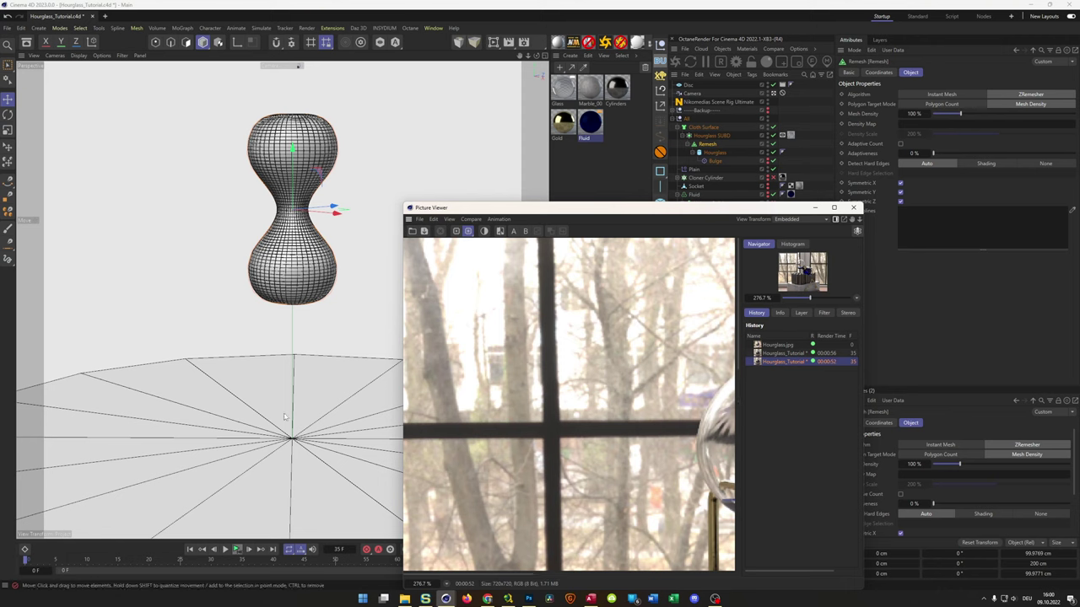
Confirm the current frame and move the Picture Viewer aside to reveal the viewport.
left_click(339, 549)
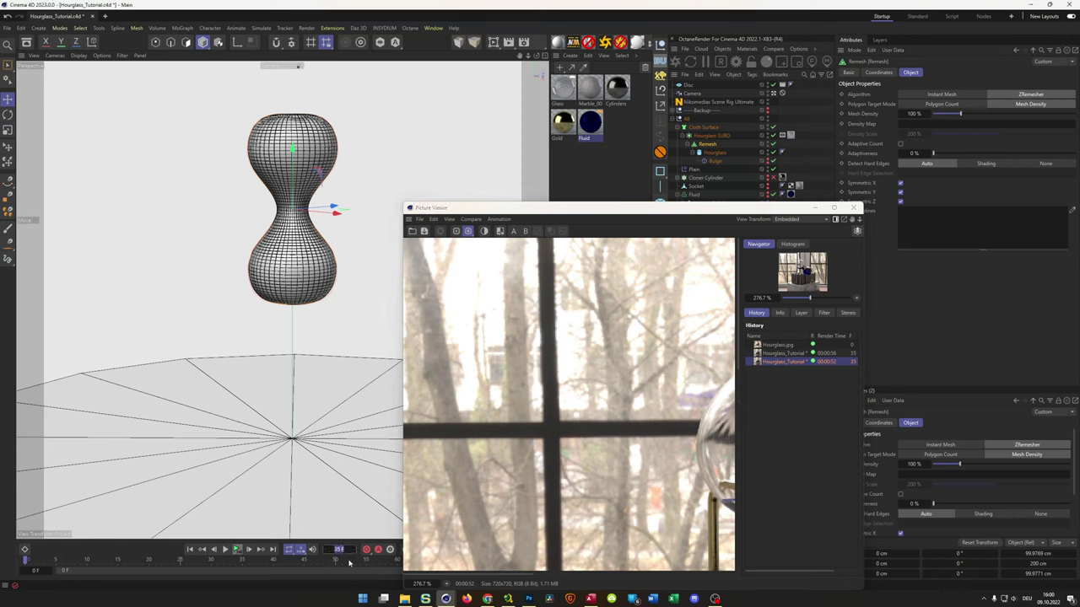
key("Return")
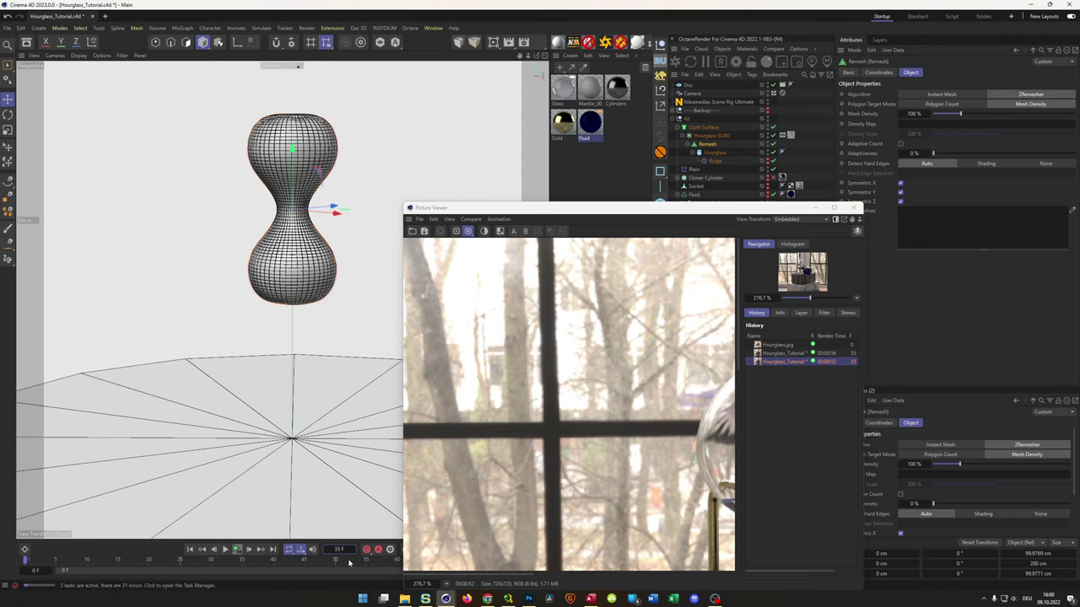
left_click_drag(598, 338, 465, 338)
left_click_drag(732, 209, 906, 151)
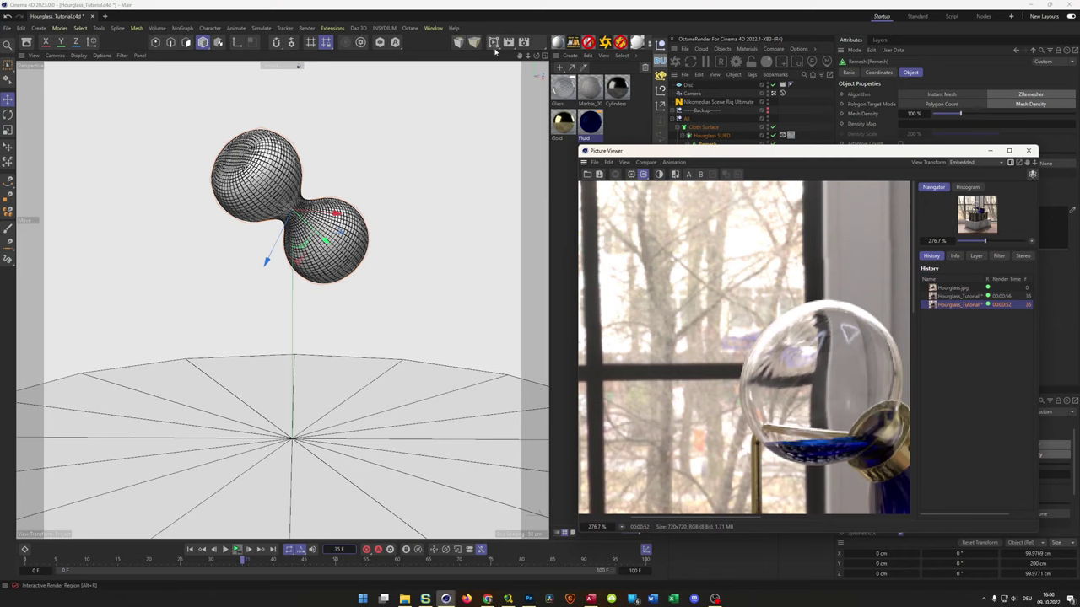
Switch the active render setting to Mid GI.
left_click(523, 42)
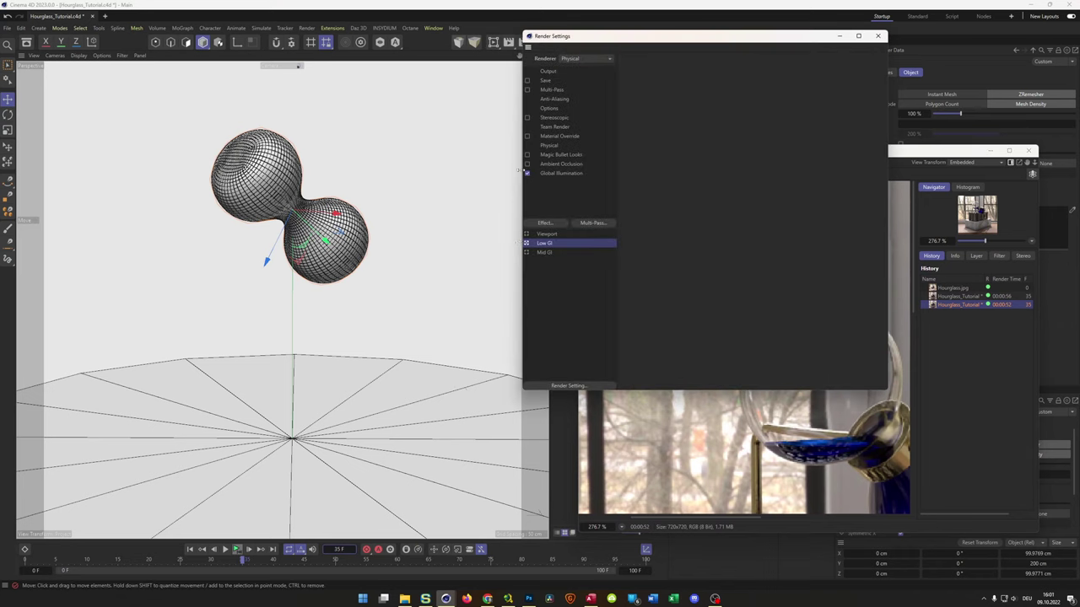
left_click(528, 253)
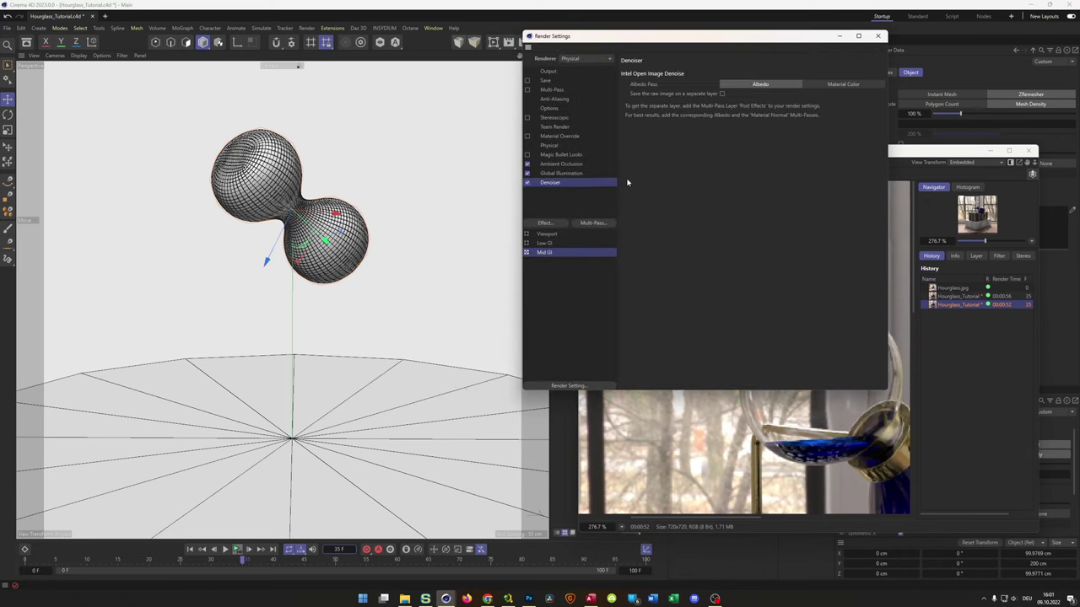
left_click(878, 35)
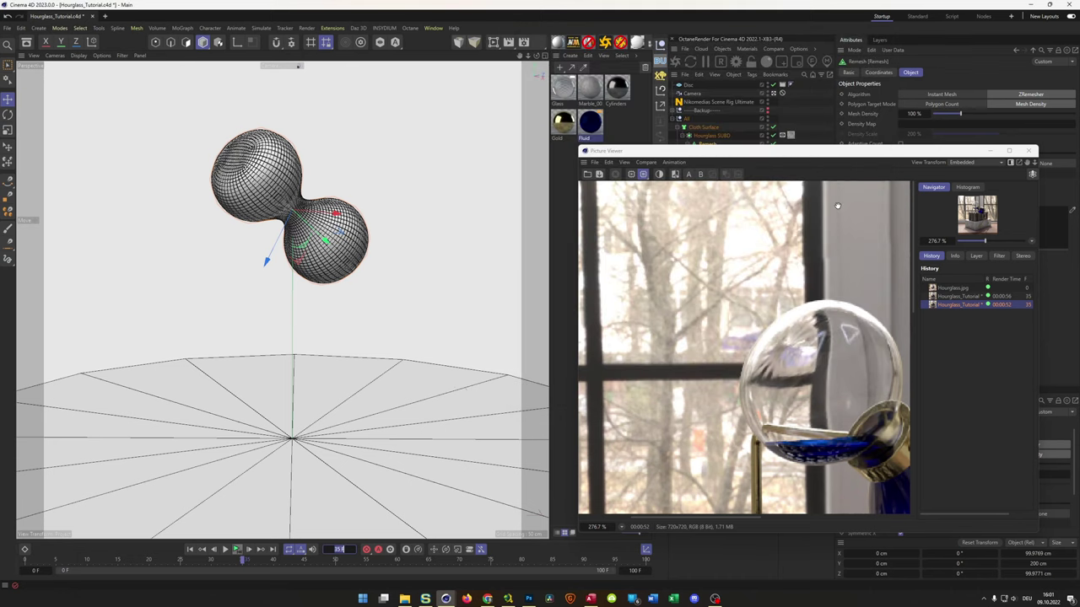
Go to frame 35 and render it to the Picture Viewer.
type("8")
type("0 F")
key("Return")
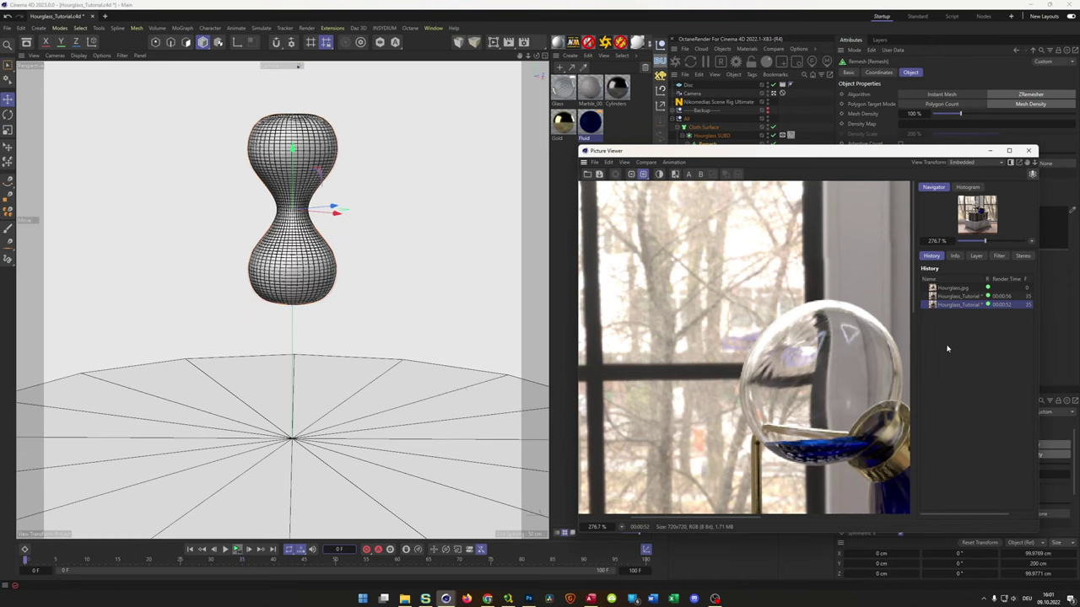
left_click(339, 549)
type("35")
key("Return")
left_click(910, 411)
key("shift+r")
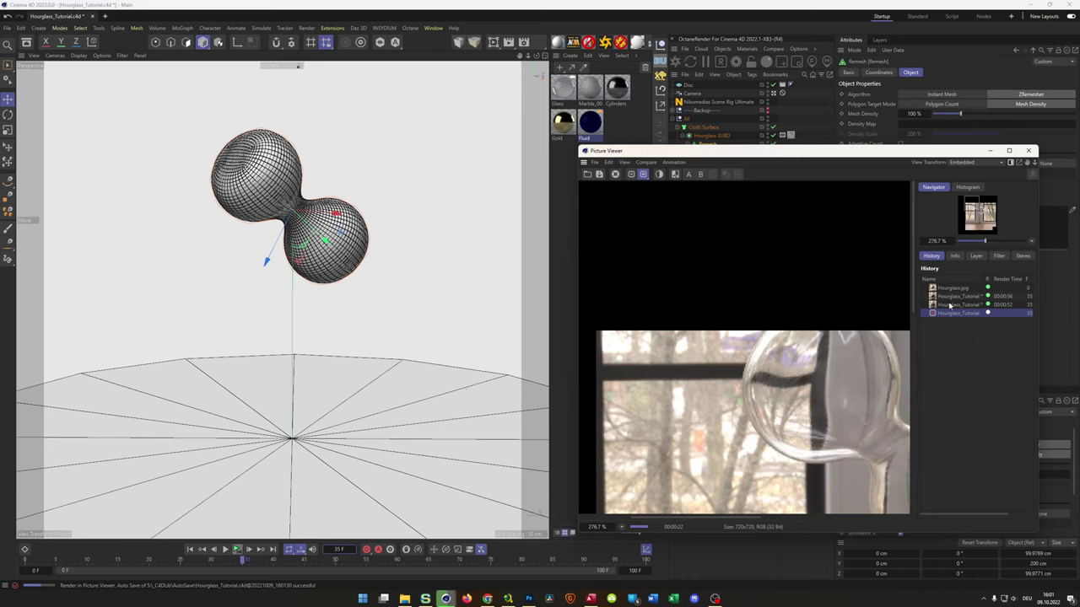
Flip between the earlier 00:00:52 blue-liquid render and the new render in History to compare them.
left_click(948, 306)
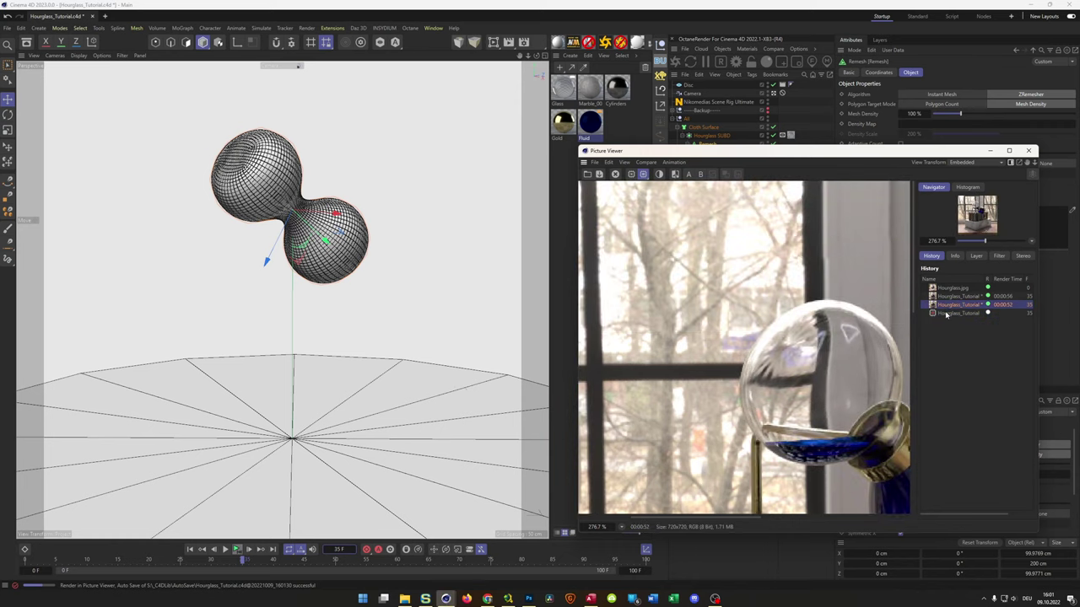
left_click(946, 313)
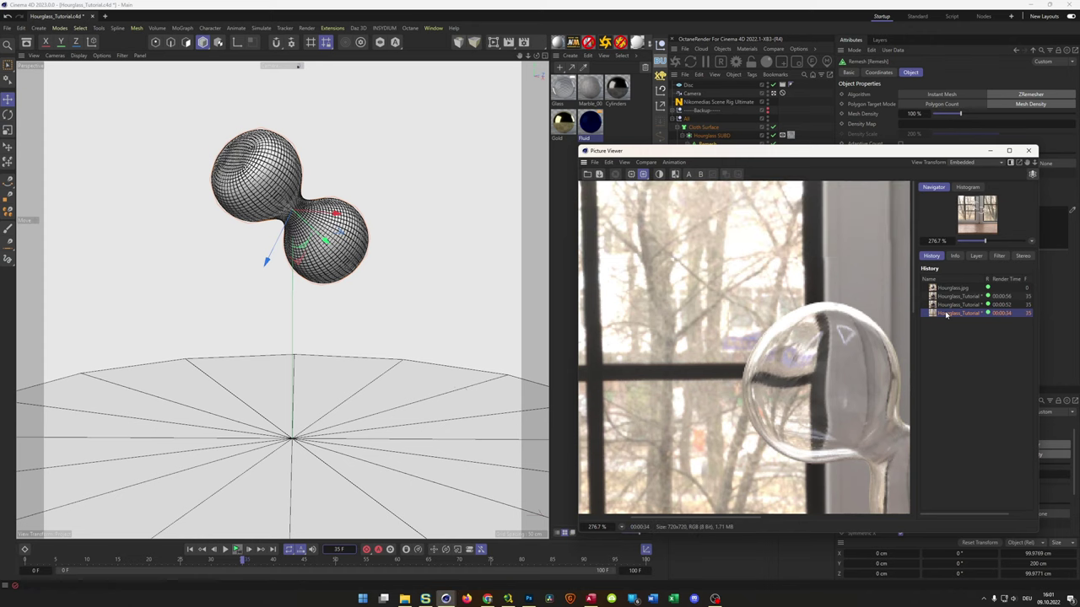
left_click(949, 305)
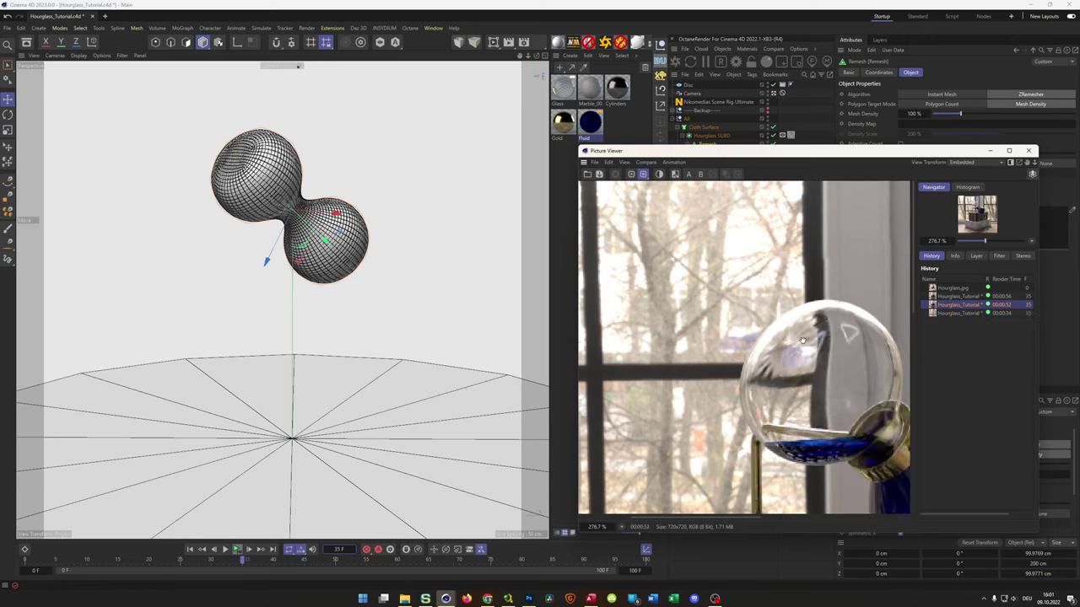
left_click(955, 313)
left_click(957, 308)
left_click(956, 313)
left_click(956, 307)
left_click(957, 313)
left_click(957, 307)
left_click(957, 314)
left_click(957, 306)
left_click(958, 313)
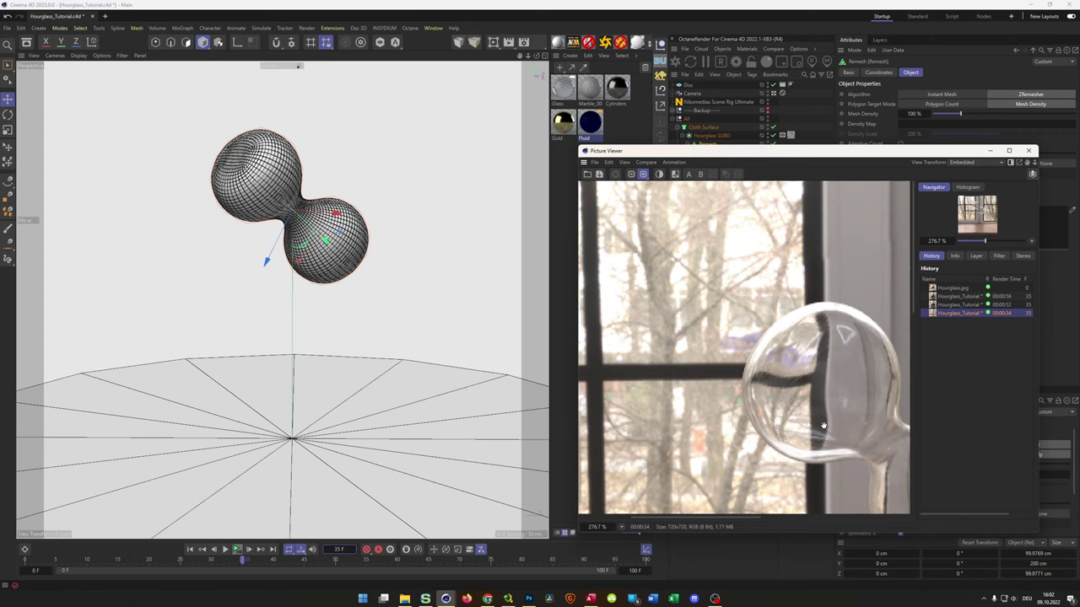
Toggle between the renders with and without the blue liquid, ending on the blue-liquid one.
key("Up")
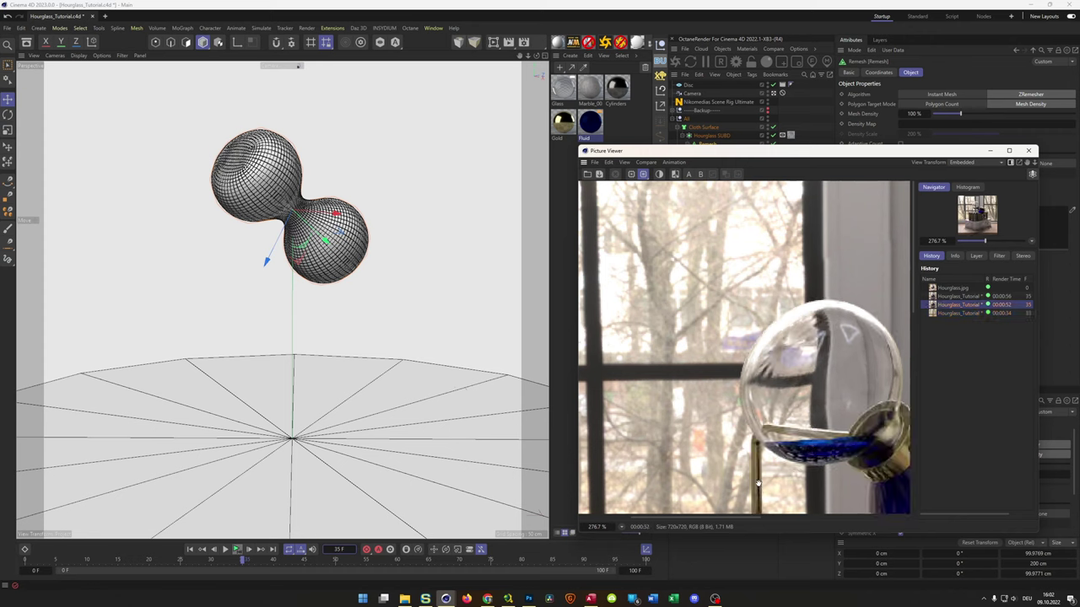
left_click(950, 313)
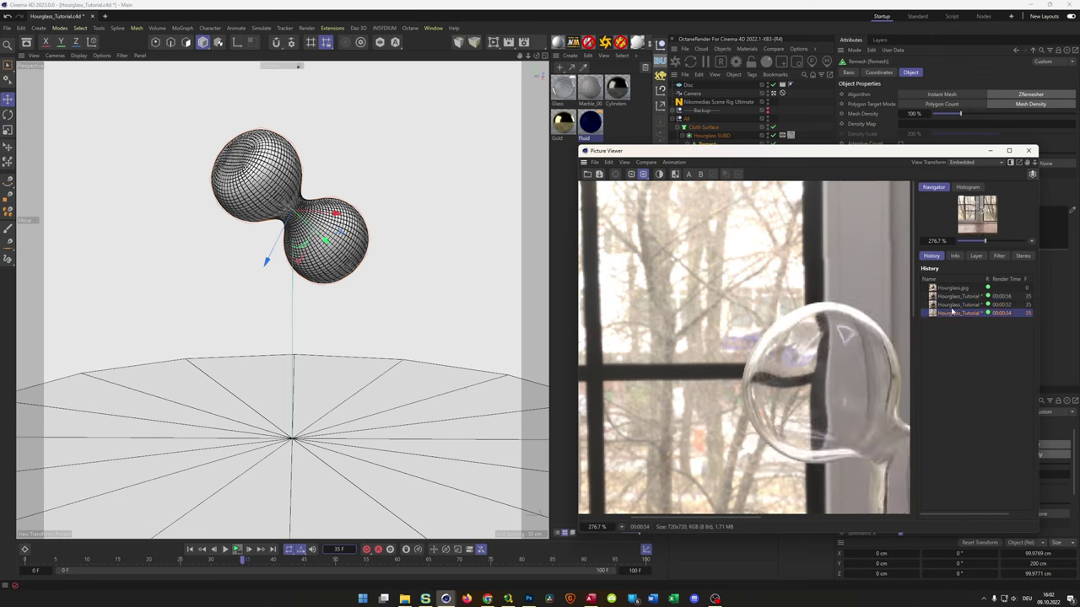
left_click(952, 304)
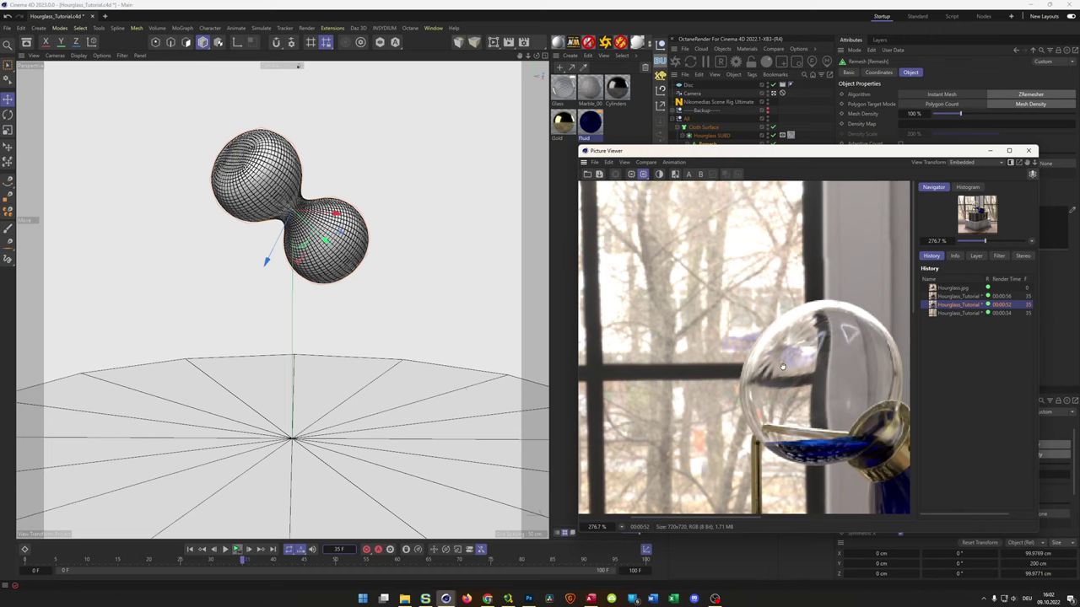
left_click(945, 313)
left_click(951, 305)
left_click(949, 312)
left_click(949, 306)
left_click(948, 313)
left_click(949, 305)
View the render at 100% zoom, check the 00:00:34 render, then close the Picture Viewer.
left_click(623, 527)
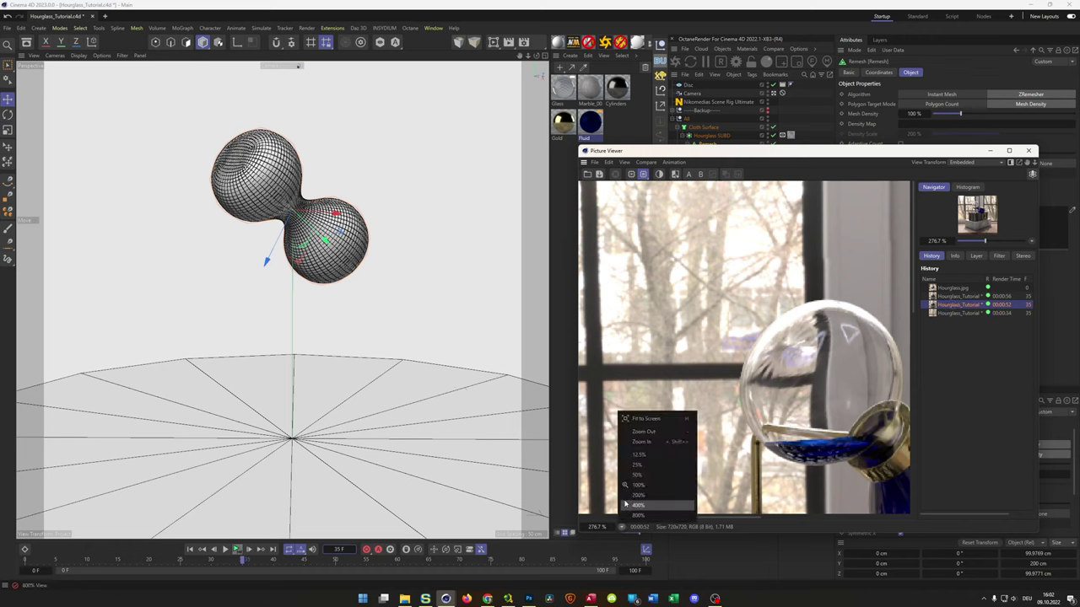
left_click(638, 485)
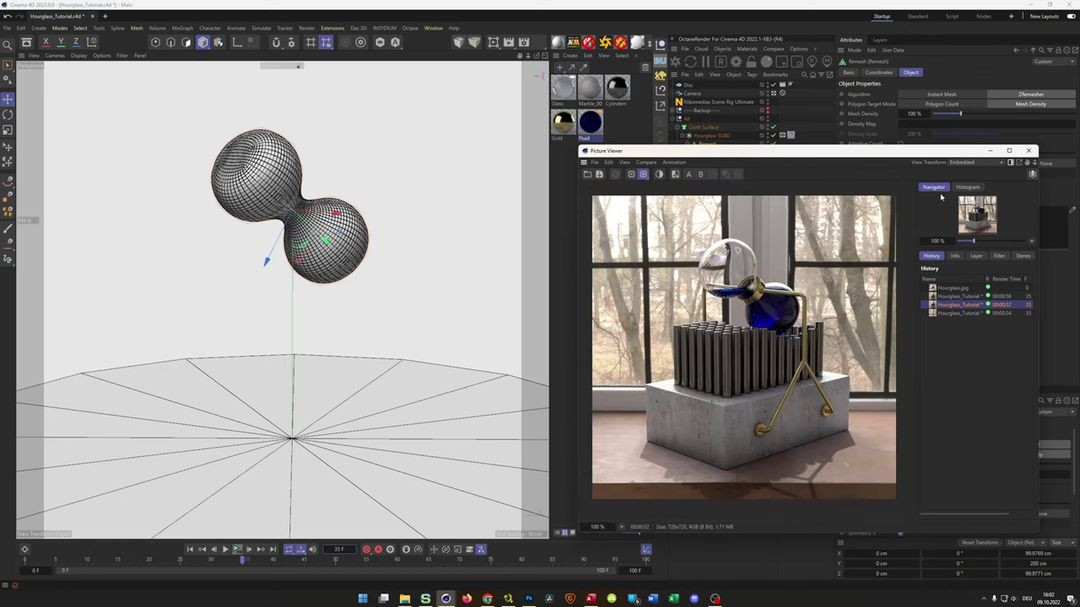
left_click(941, 313)
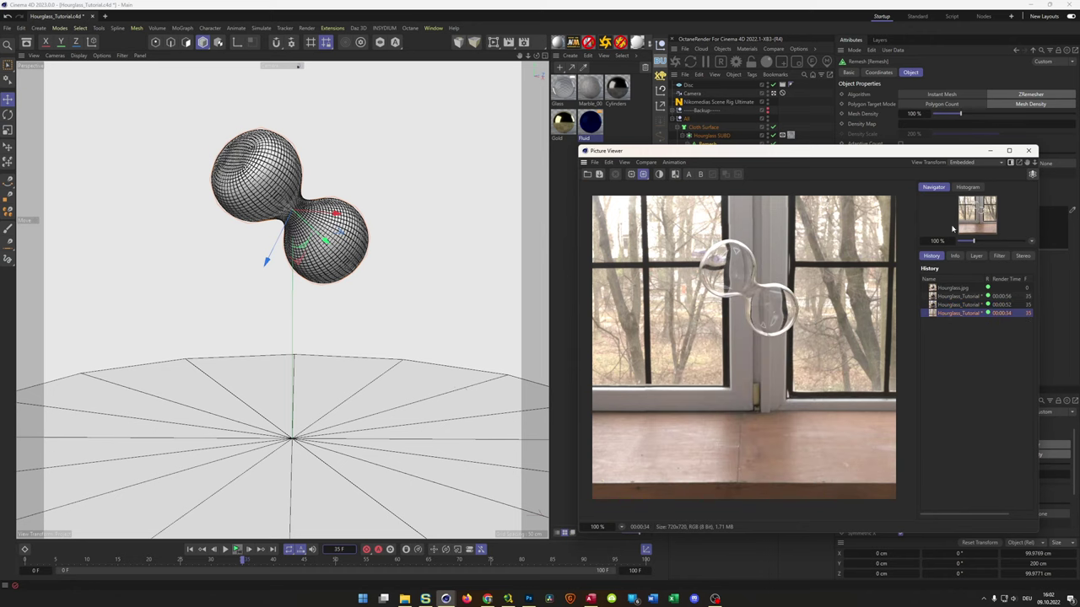
left_click(1028, 151)
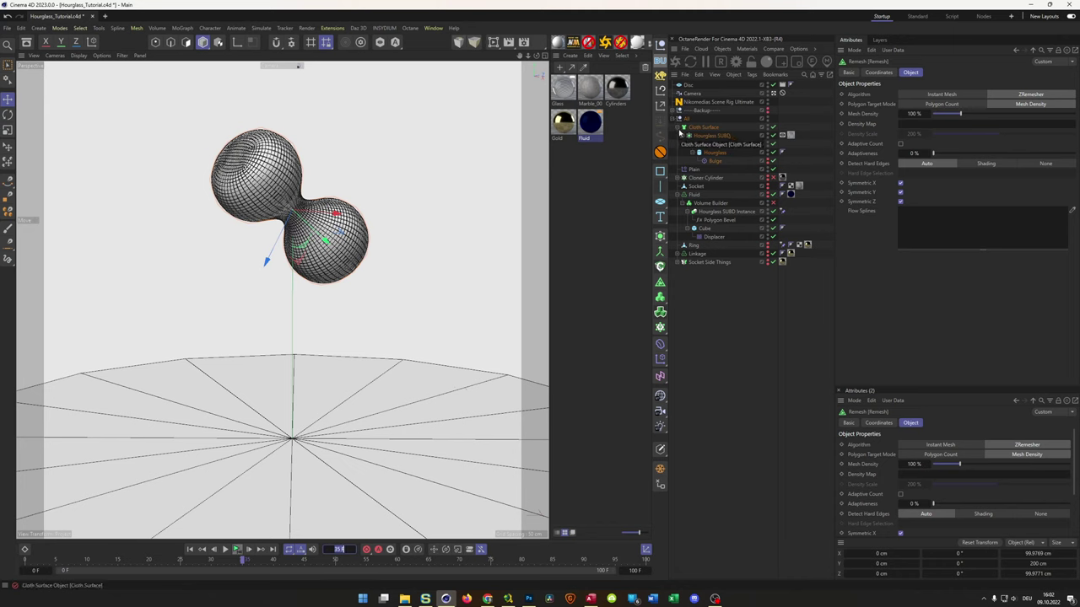
Unhide Cloner Cylinder, Socket, Fluid and Ring in the viewport, then save the scene.
left_click(679, 128)
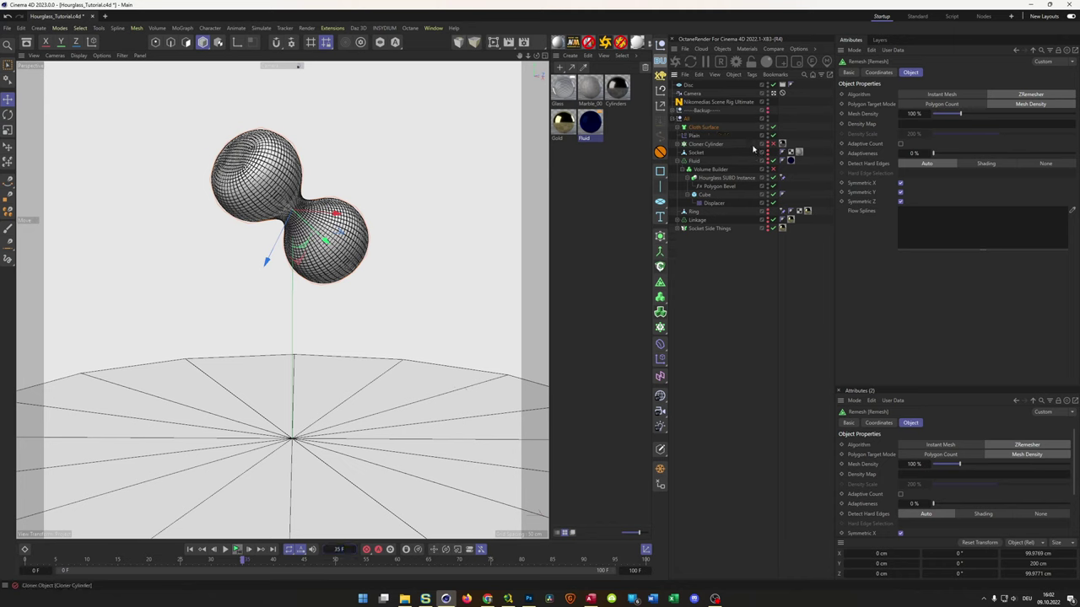
left_click(771, 145)
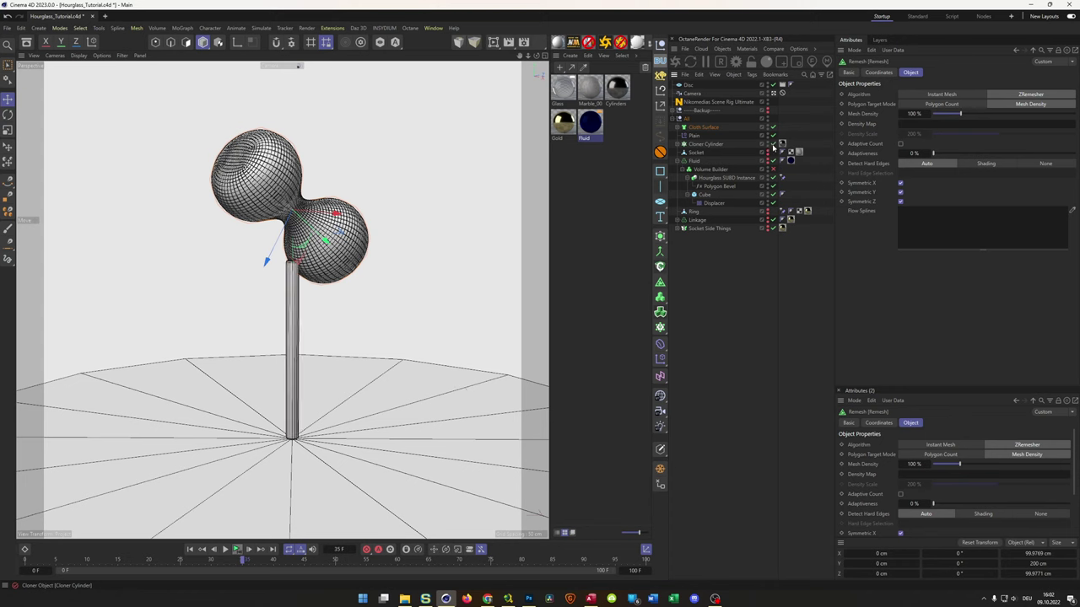
left_click(769, 155)
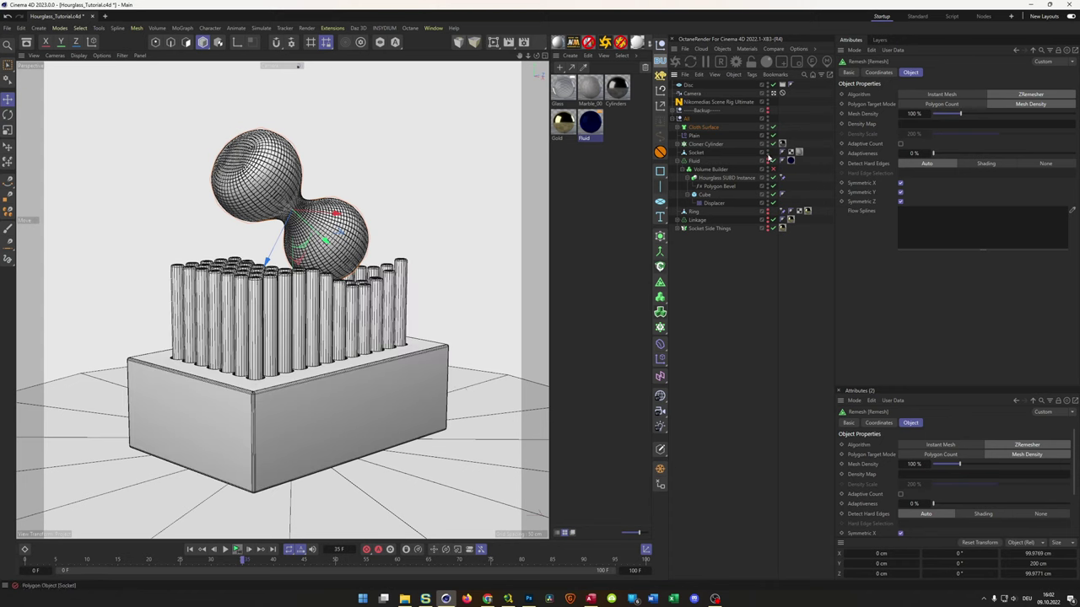
left_click(769, 162)
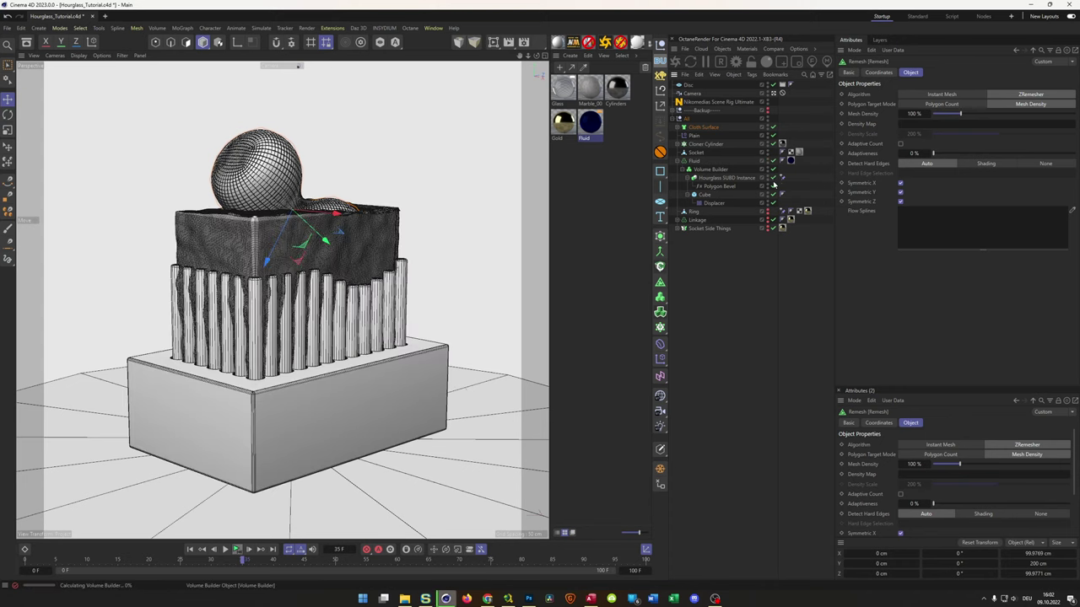
left_click(769, 162)
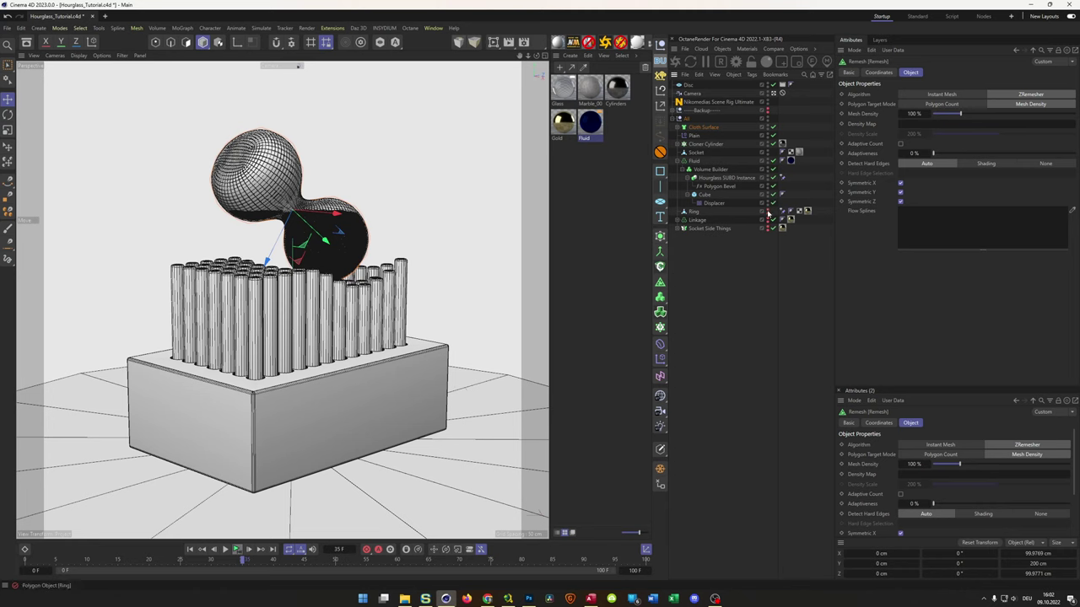
left_click(769, 212)
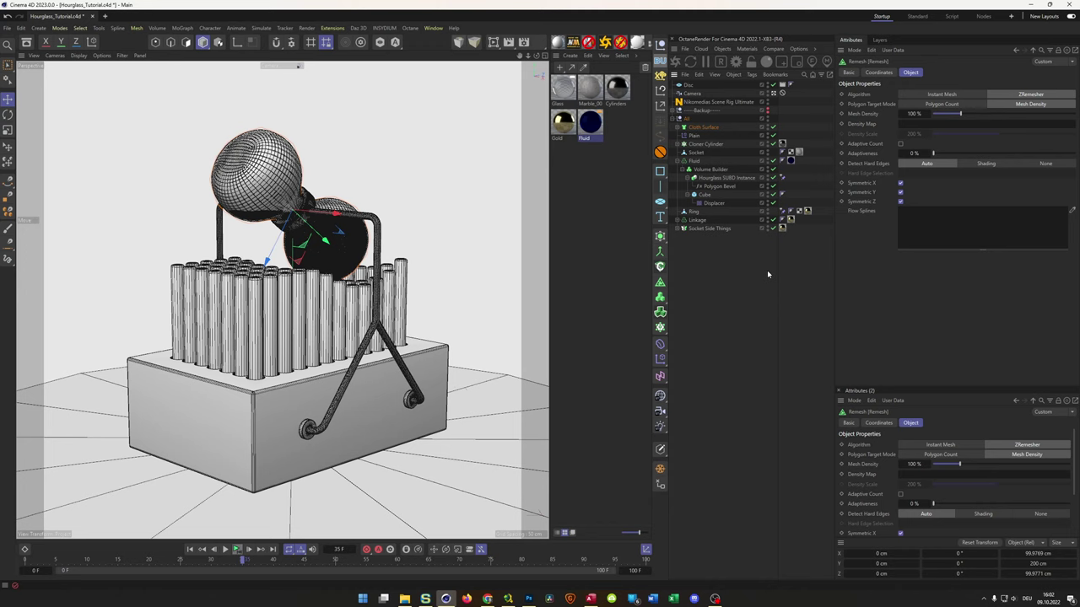
key("ctrl+s")
Display the Hourglass.jpg render from History in the Picture Viewer at 100% zoom.
key("shift+F6")
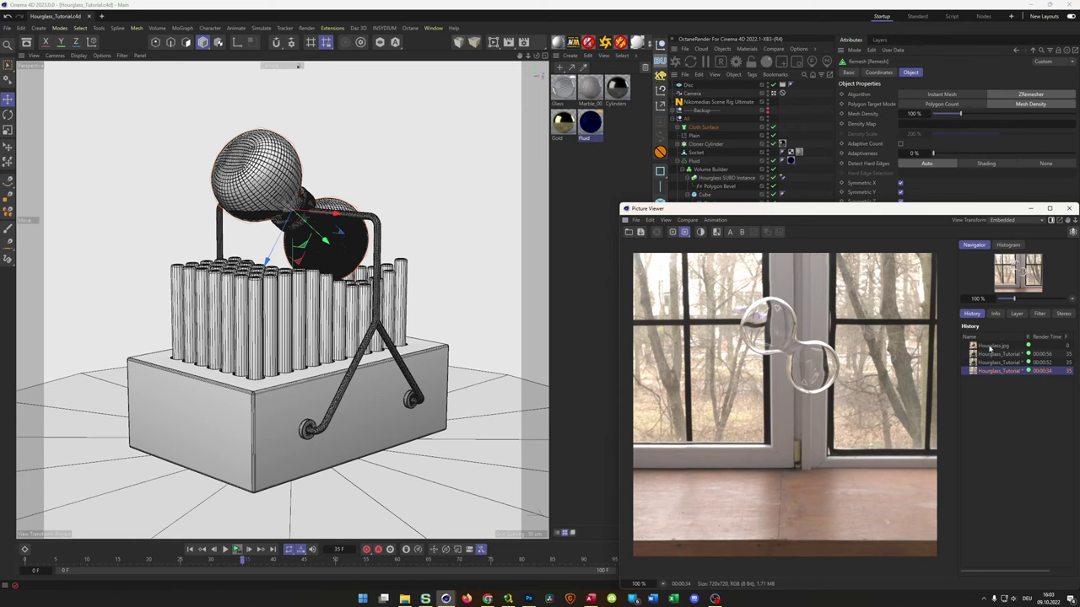
left_click(988, 346)
scroll(798, 391, "down", 4)
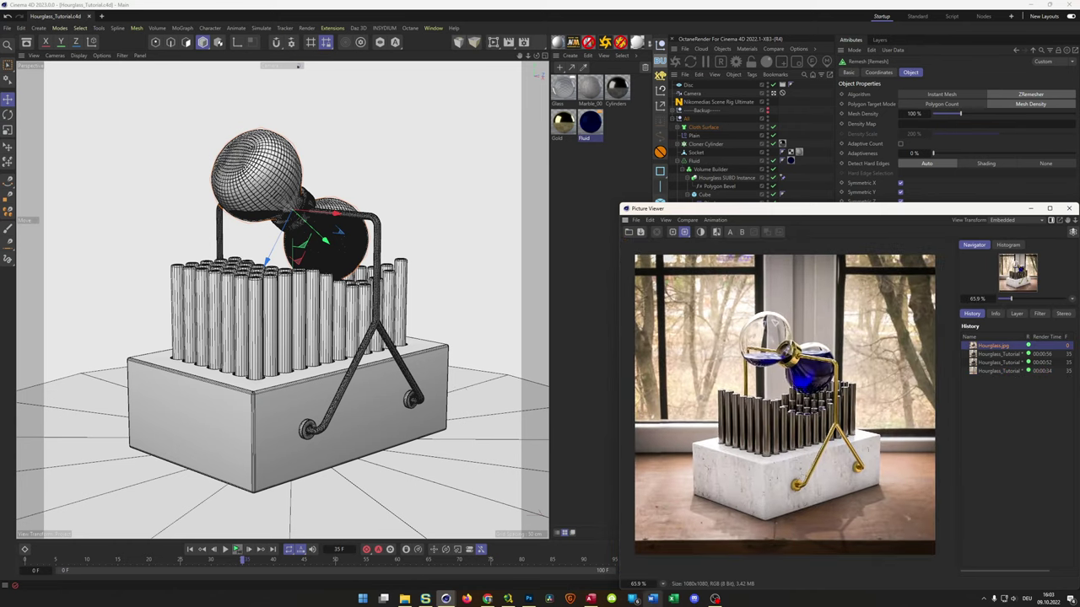
left_click(664, 583)
left_click(683, 544)
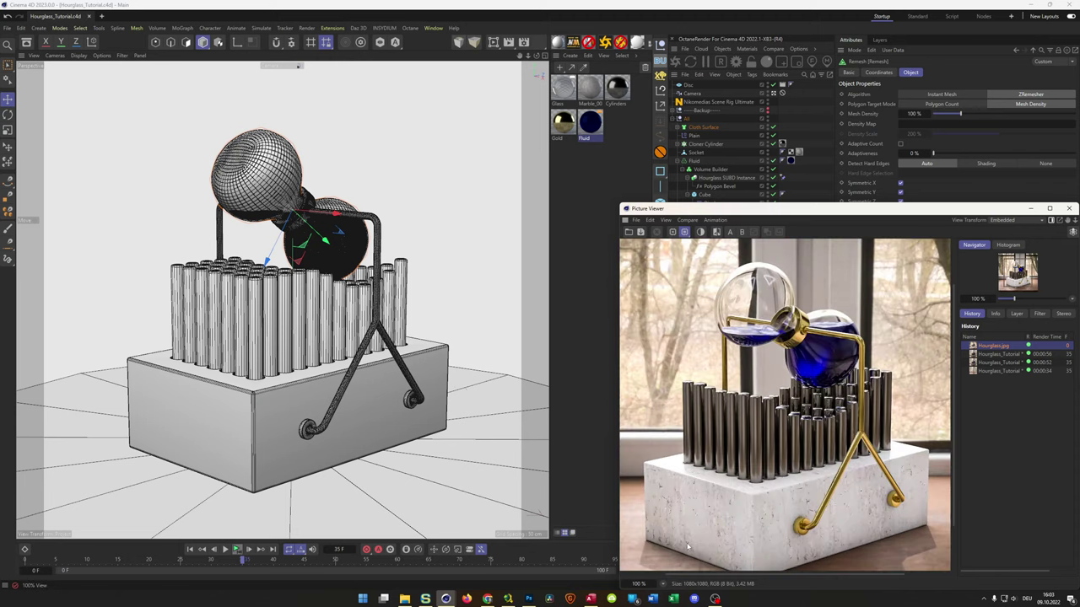